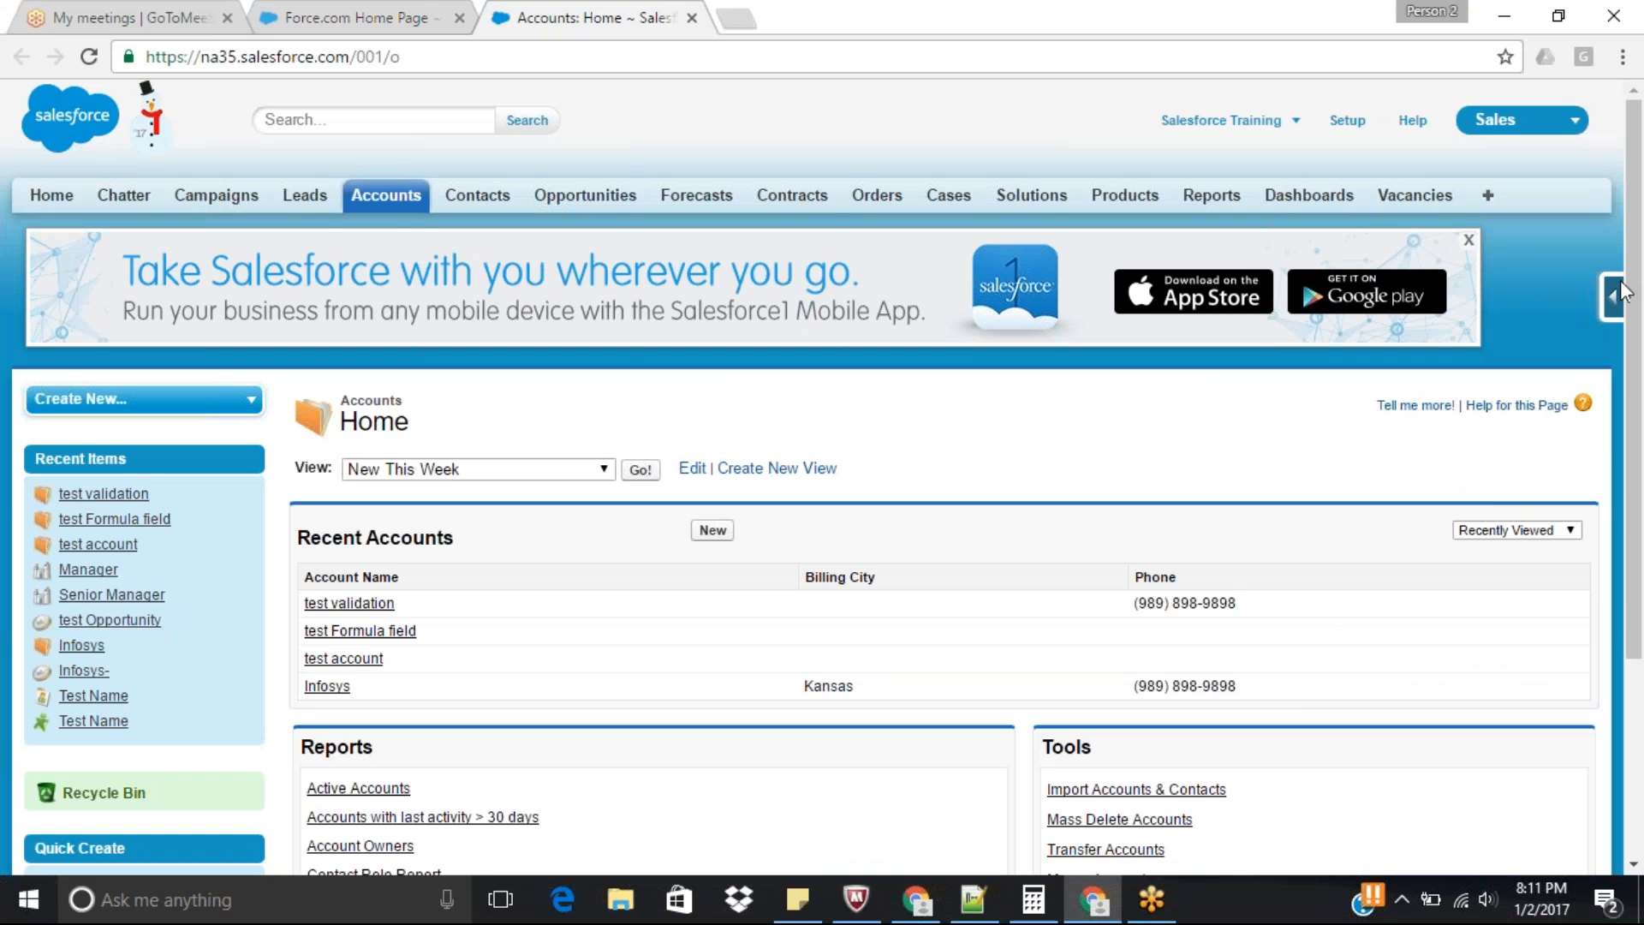
Open the Account validation rules list and load Phone_Number_Length and Phone_Number_Mandatory in separate browser tabs.
click(1612, 297)
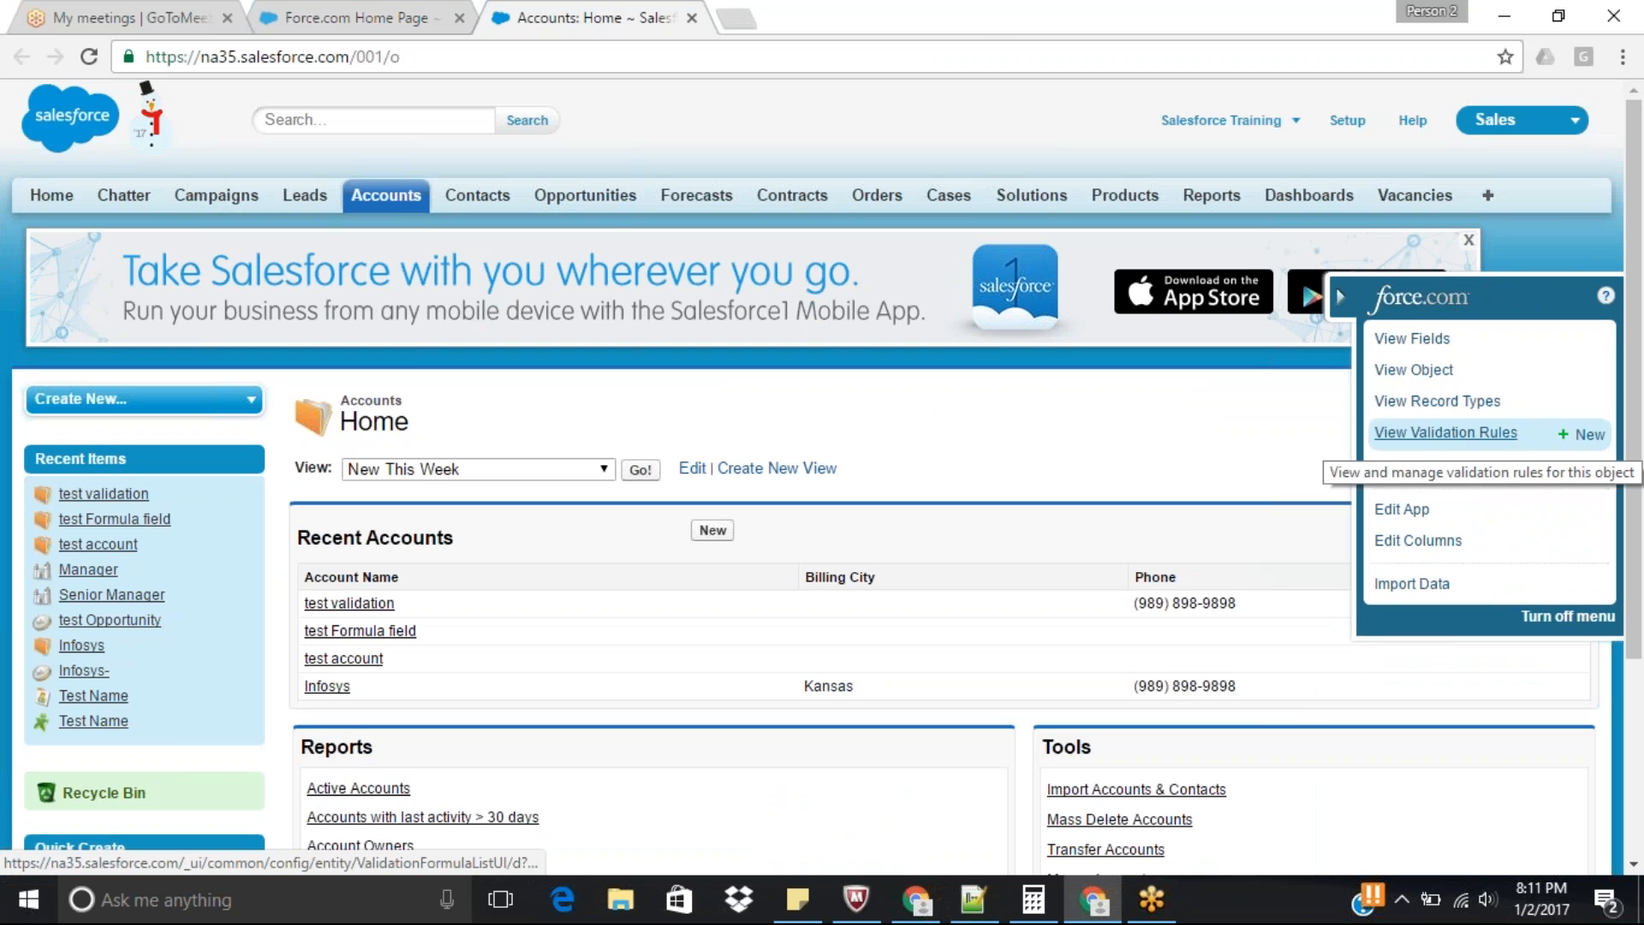
click(1456, 433)
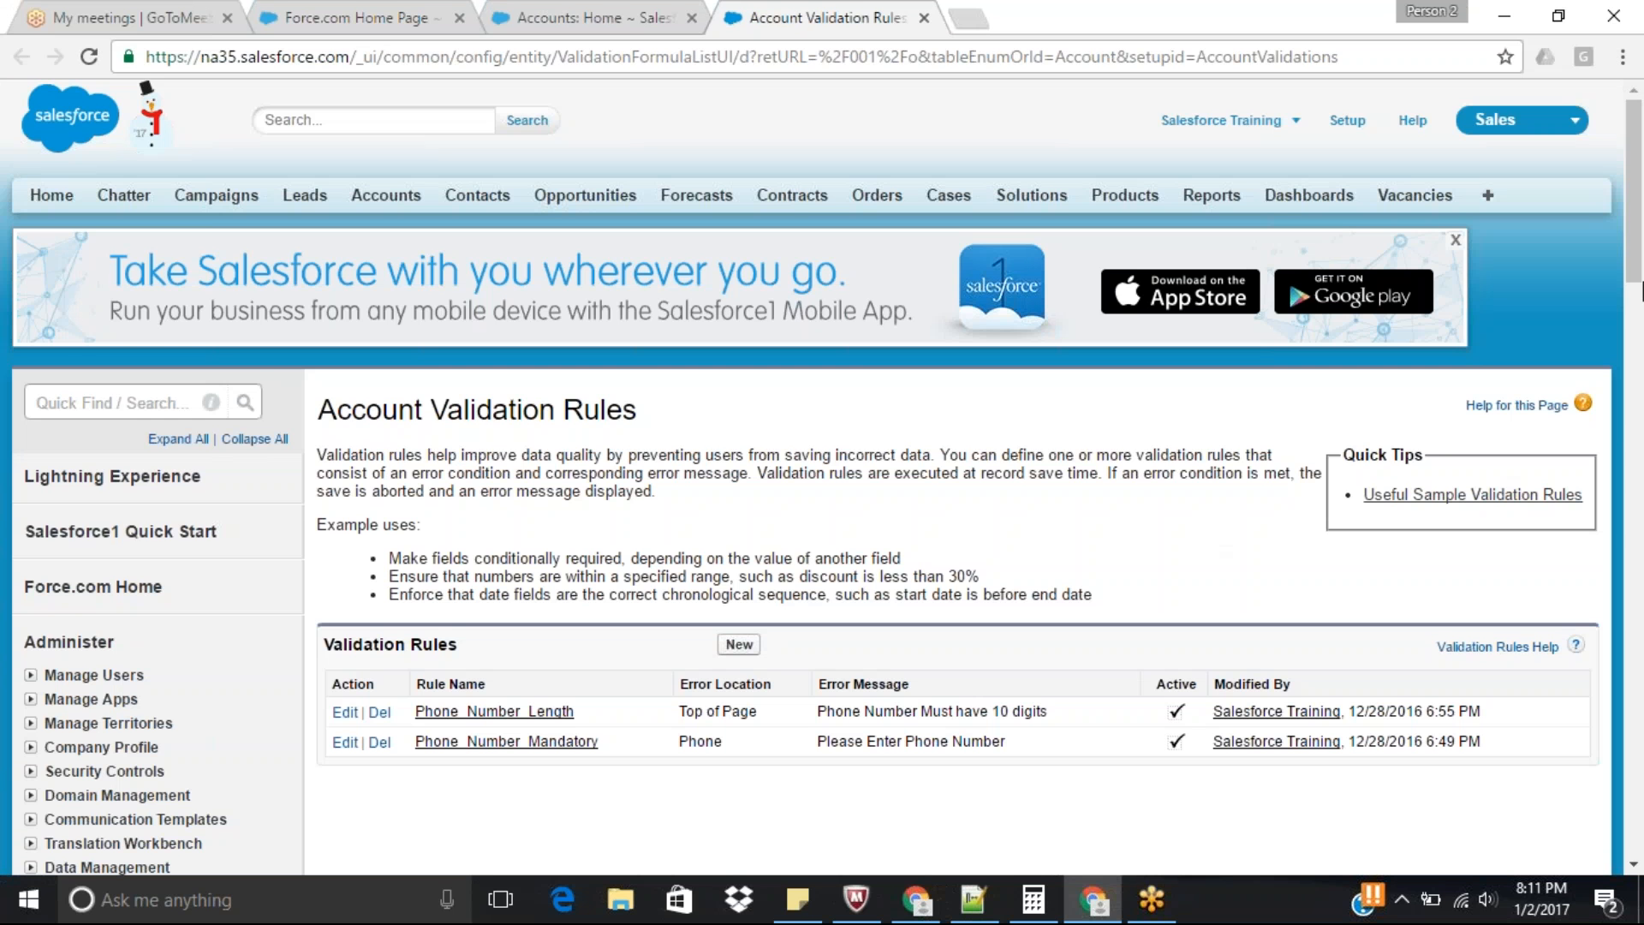
scroll(985, 505, down, 3)
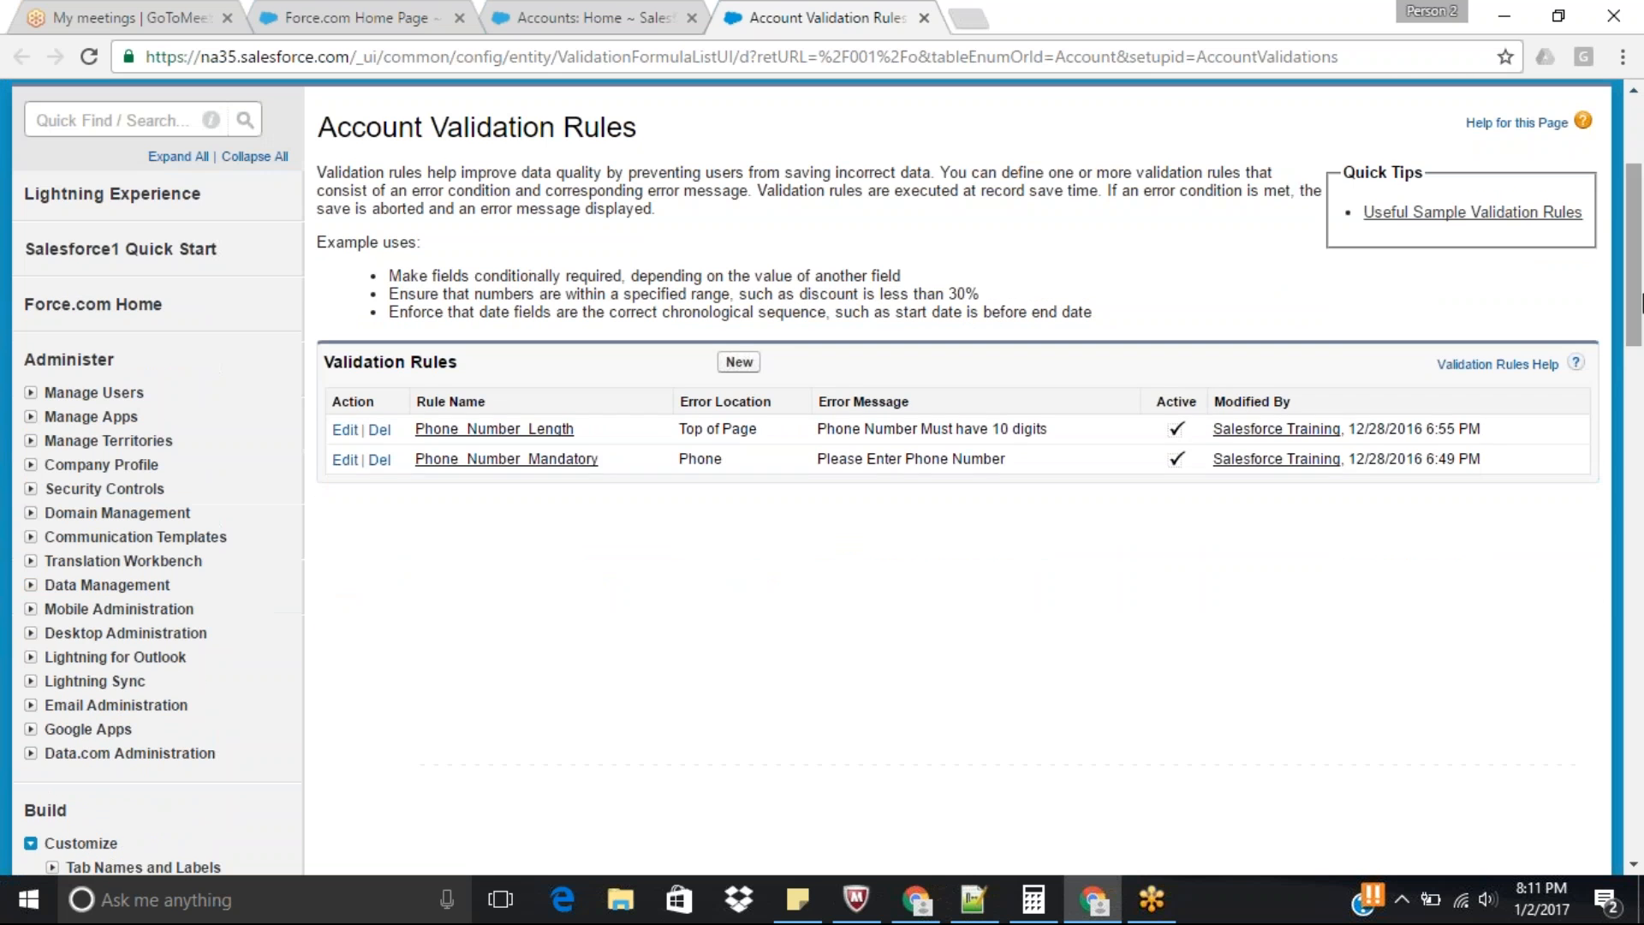
middle_click(524, 435)
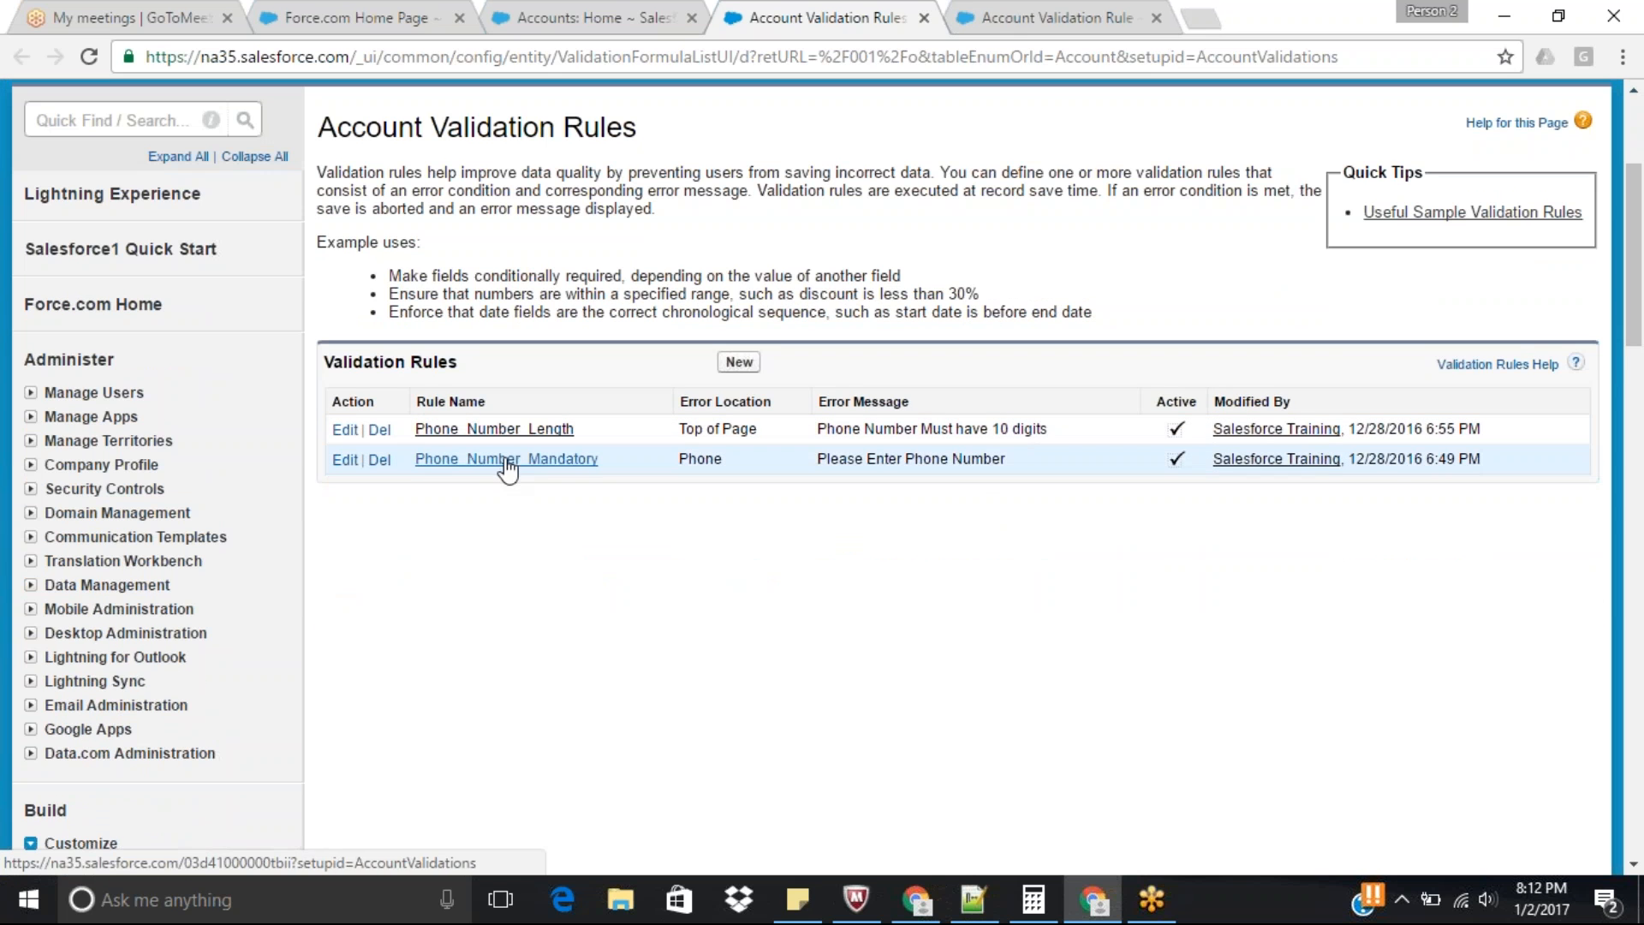
middle_click(503, 460)
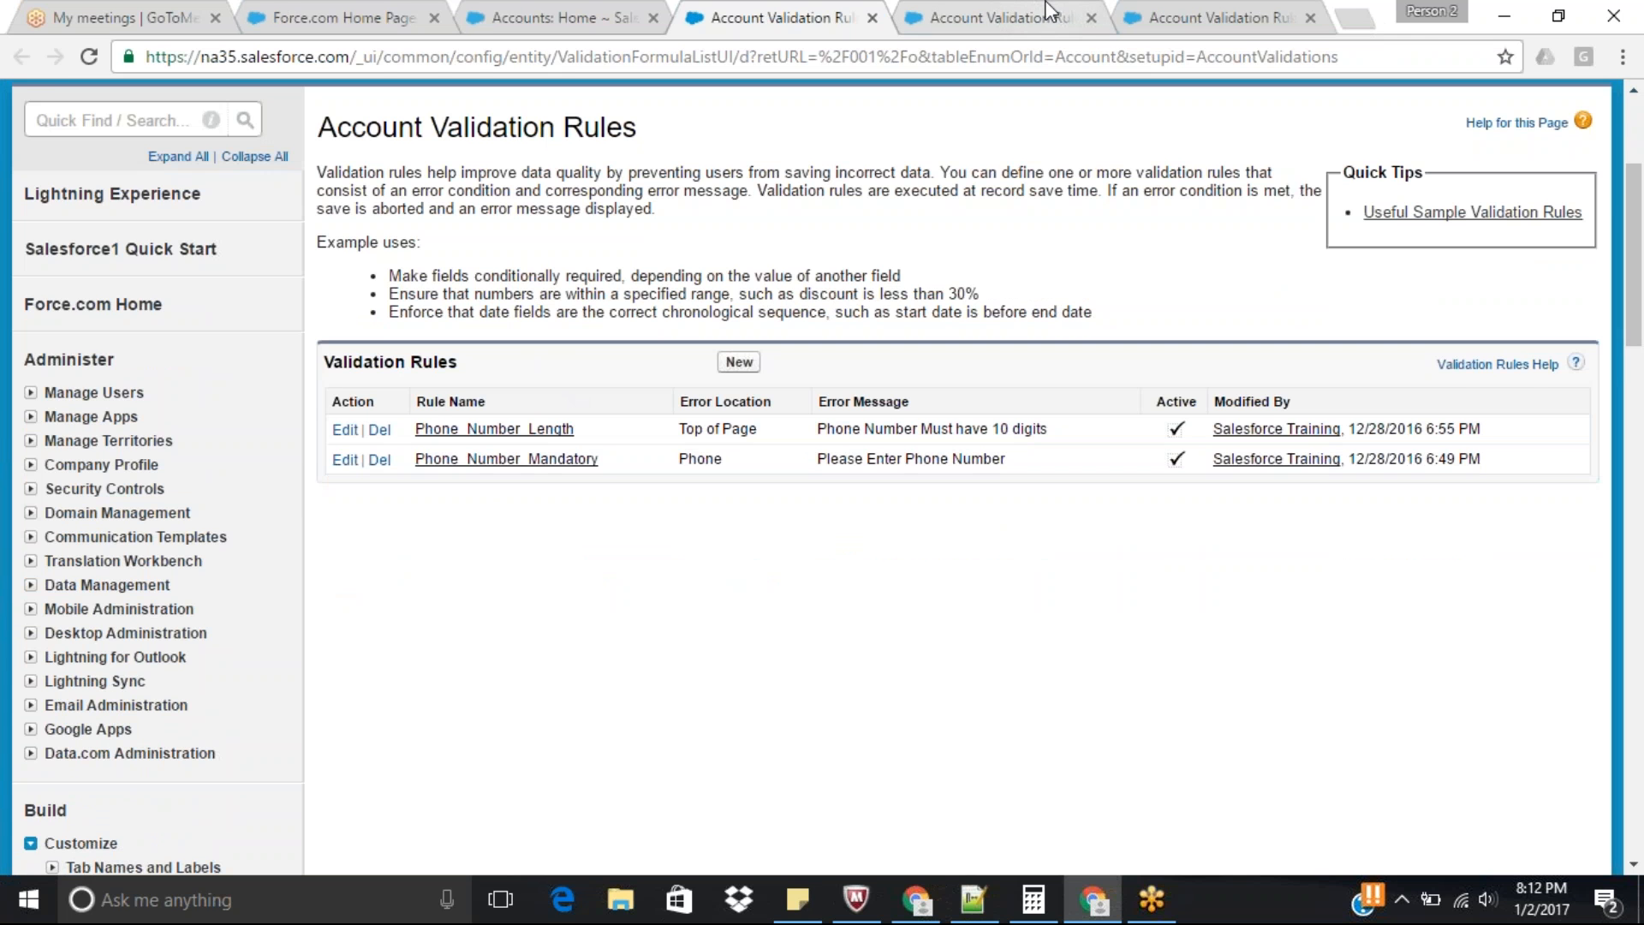
Review the names, error condition formulas and error messages of the Phone_Number_Length and Phone_Number_Mandatory rules.
click(1047, 10)
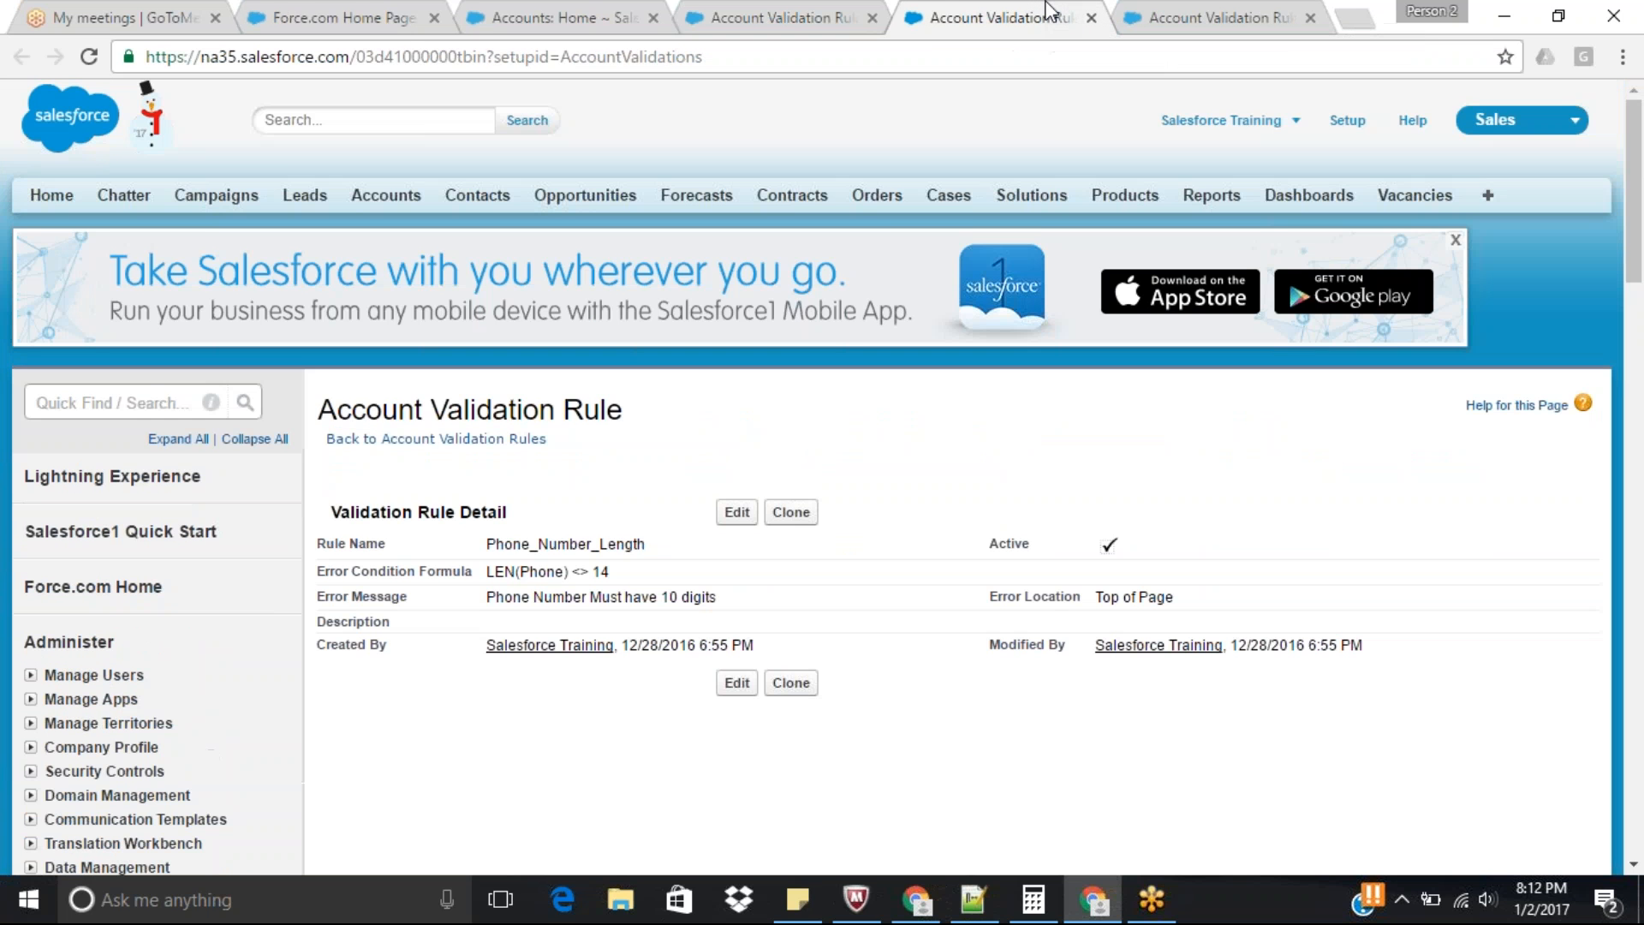
double_click(554, 570)
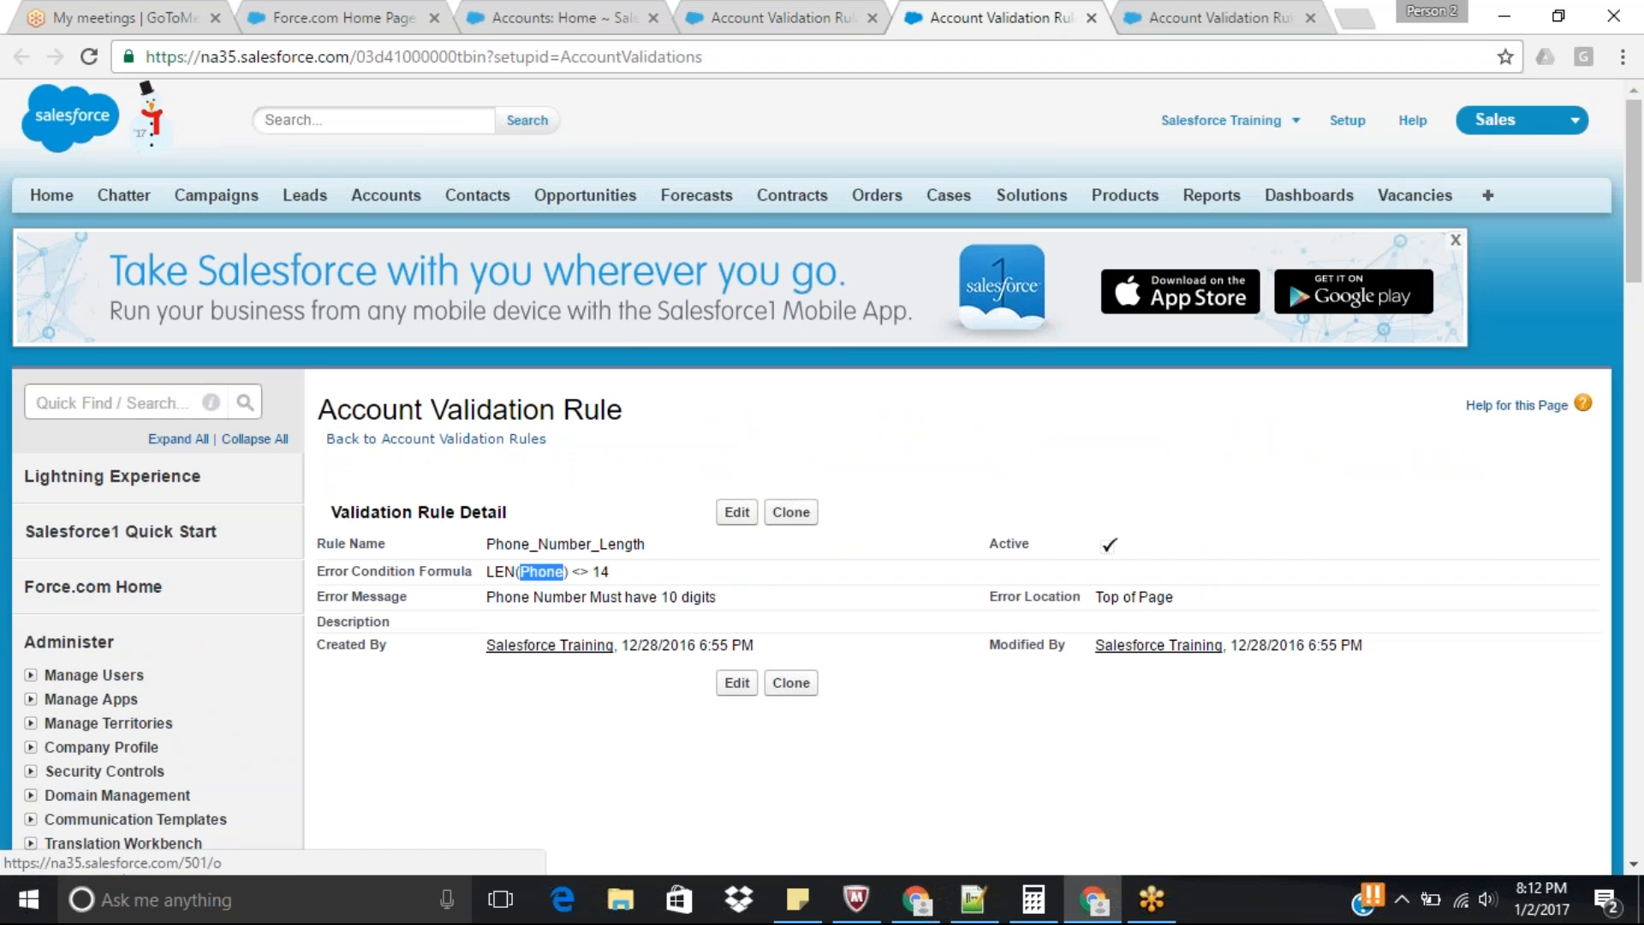
double_click(578, 544)
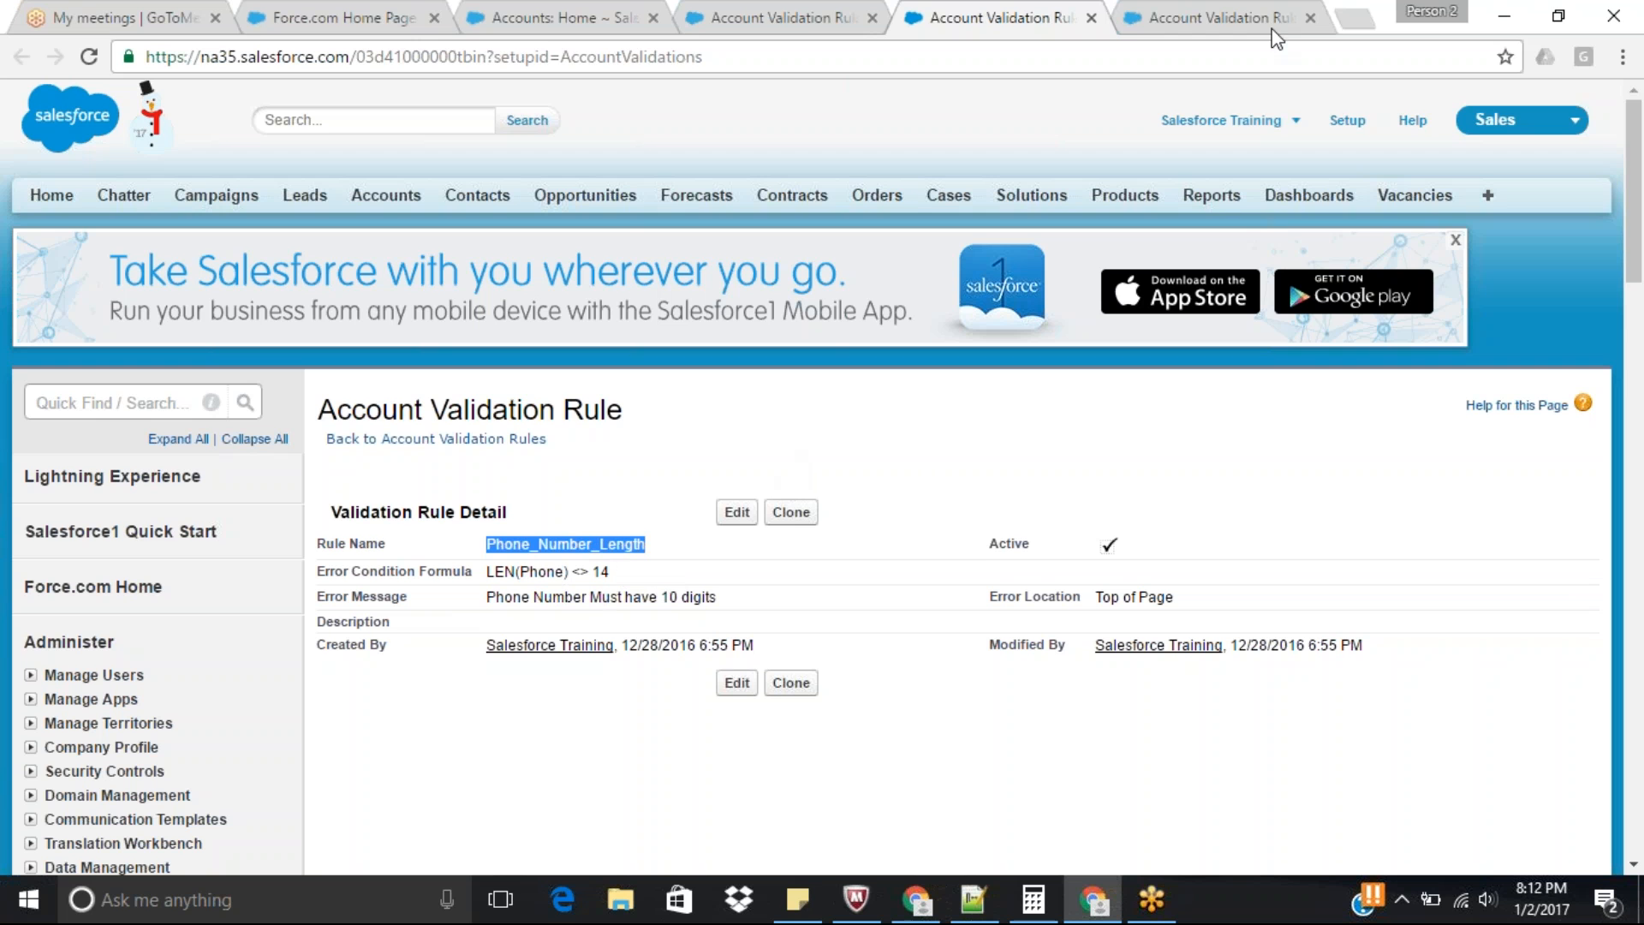
click(1210, 12)
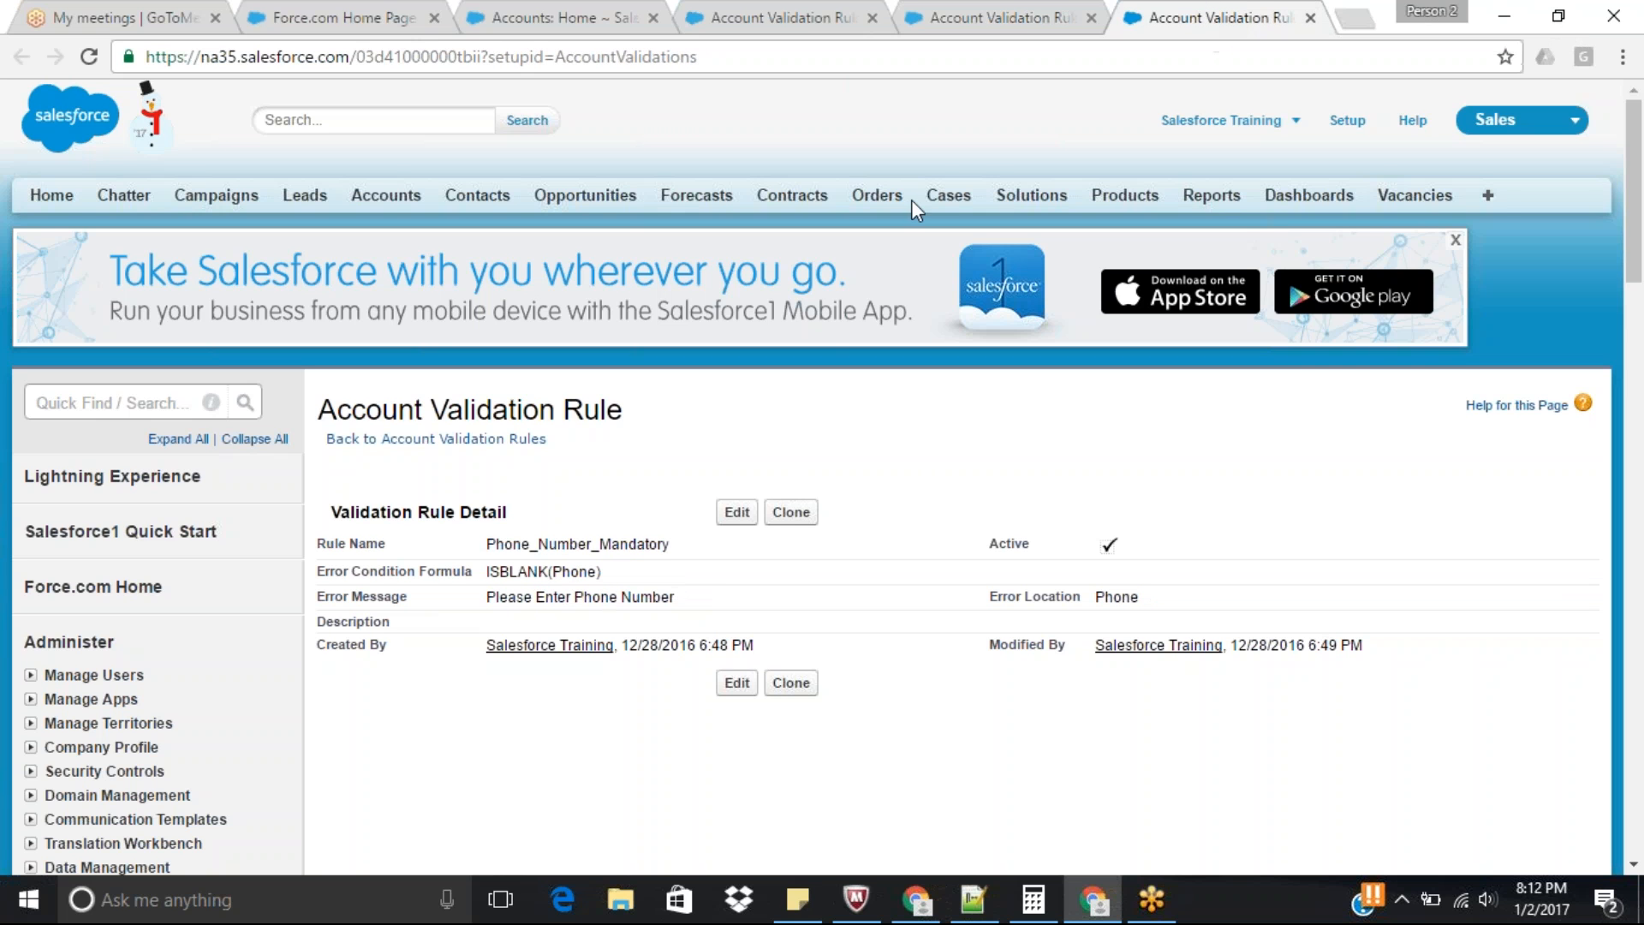
double_click(578, 544)
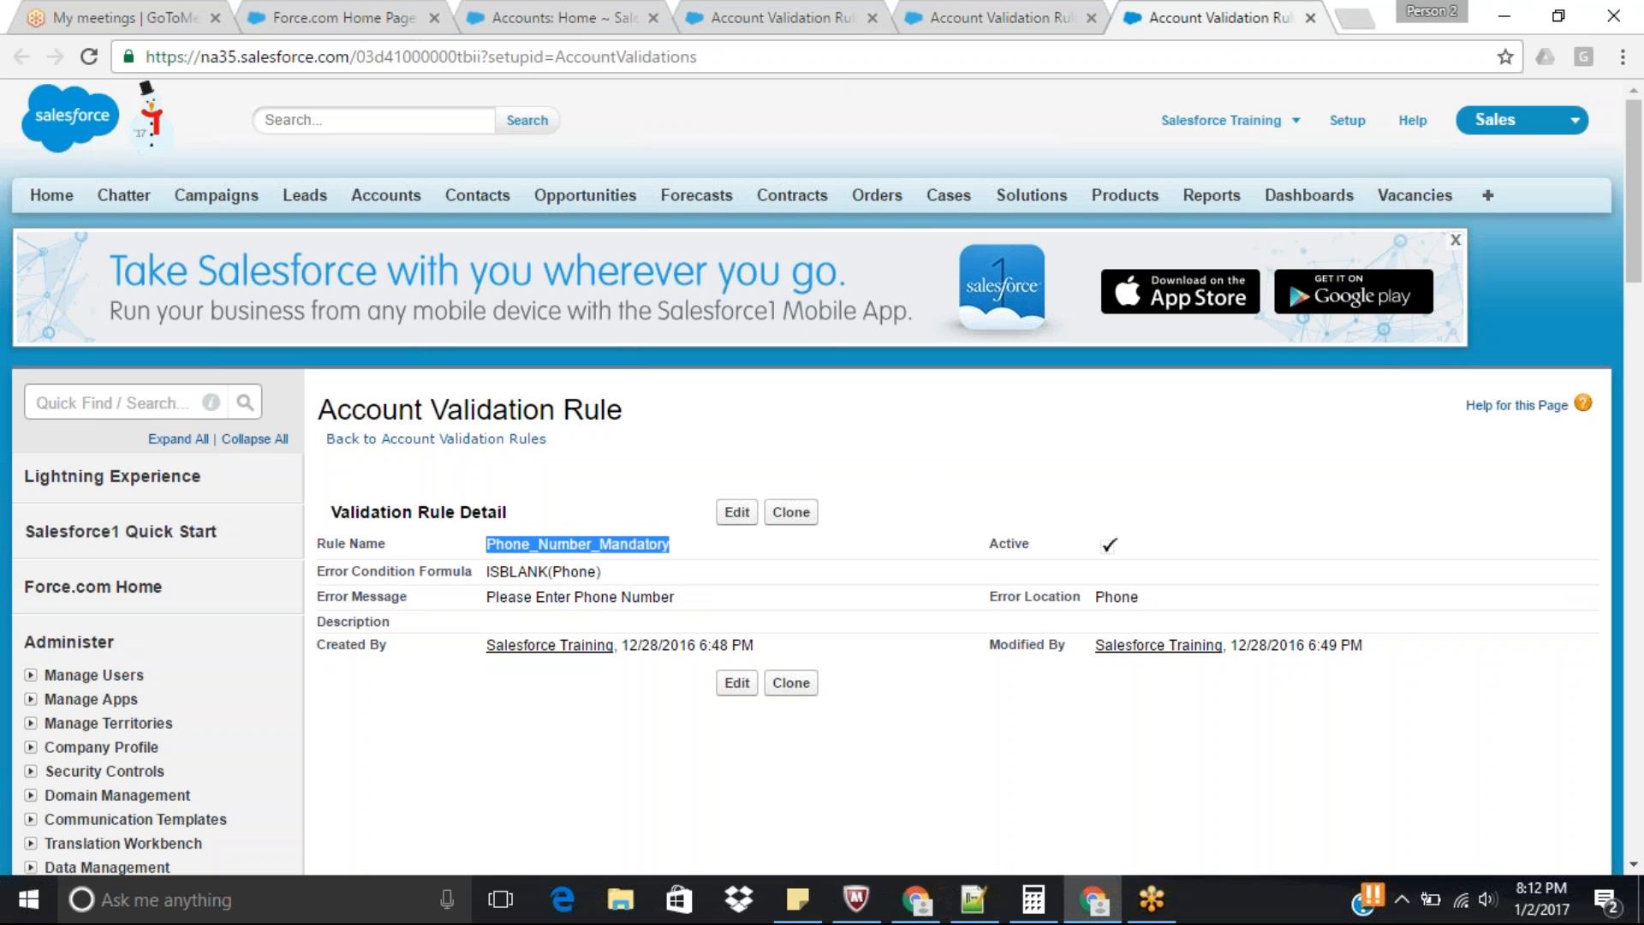
Open the Accounts home page in a new browser tab and view the "test validation" account record.
ctrl+click(395, 203)
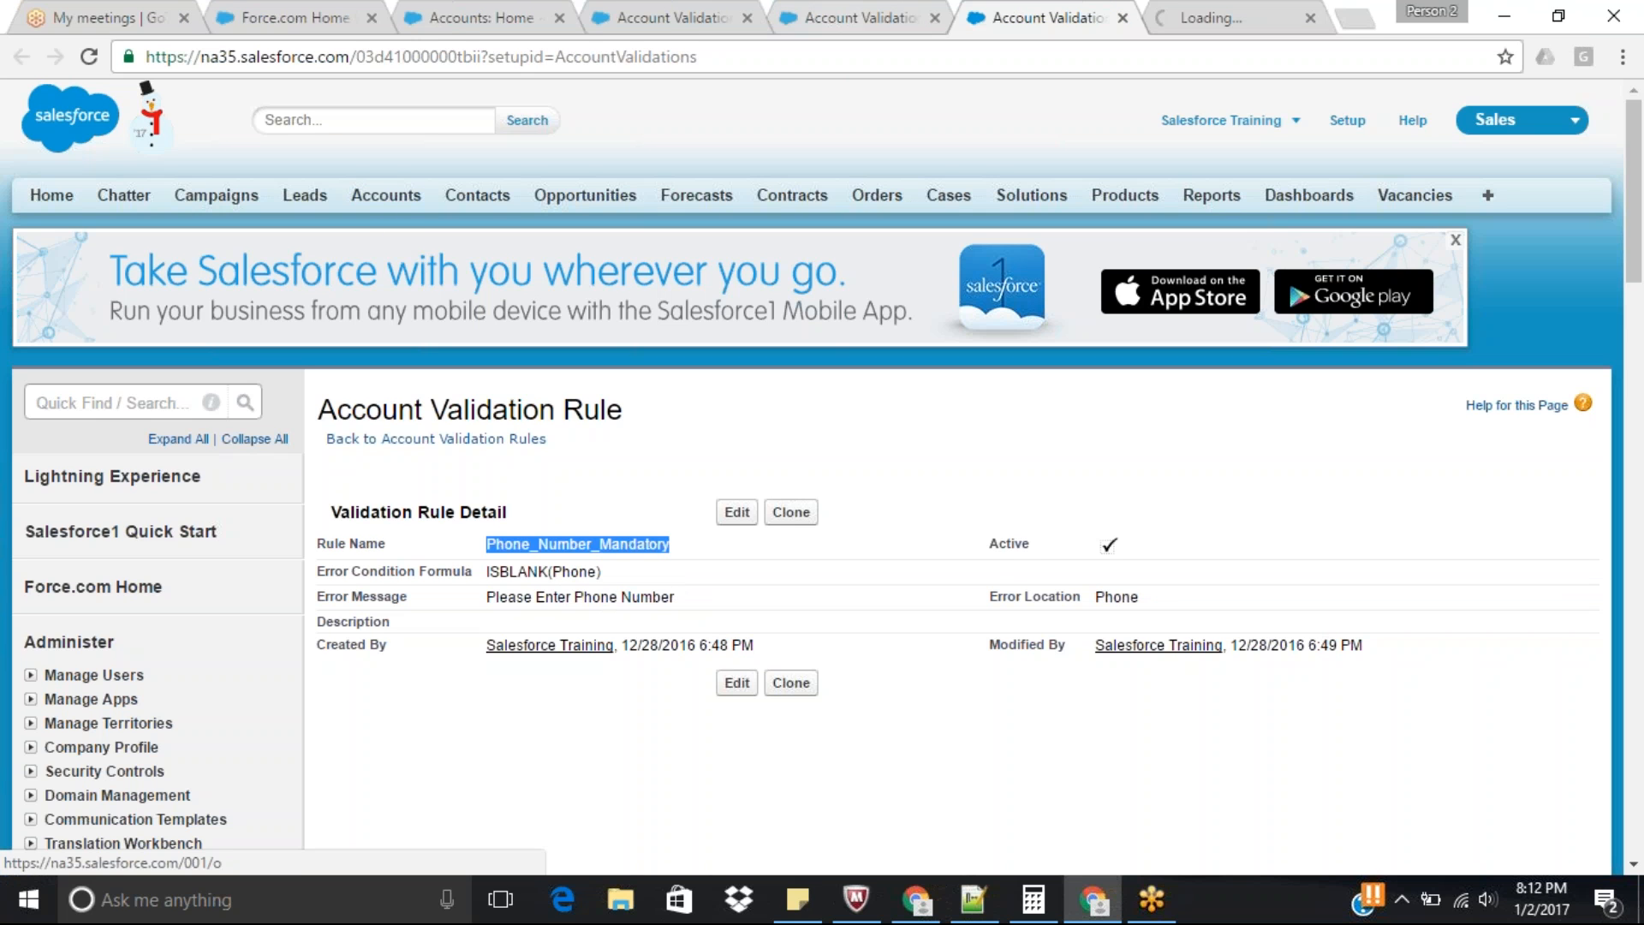
click(1198, 12)
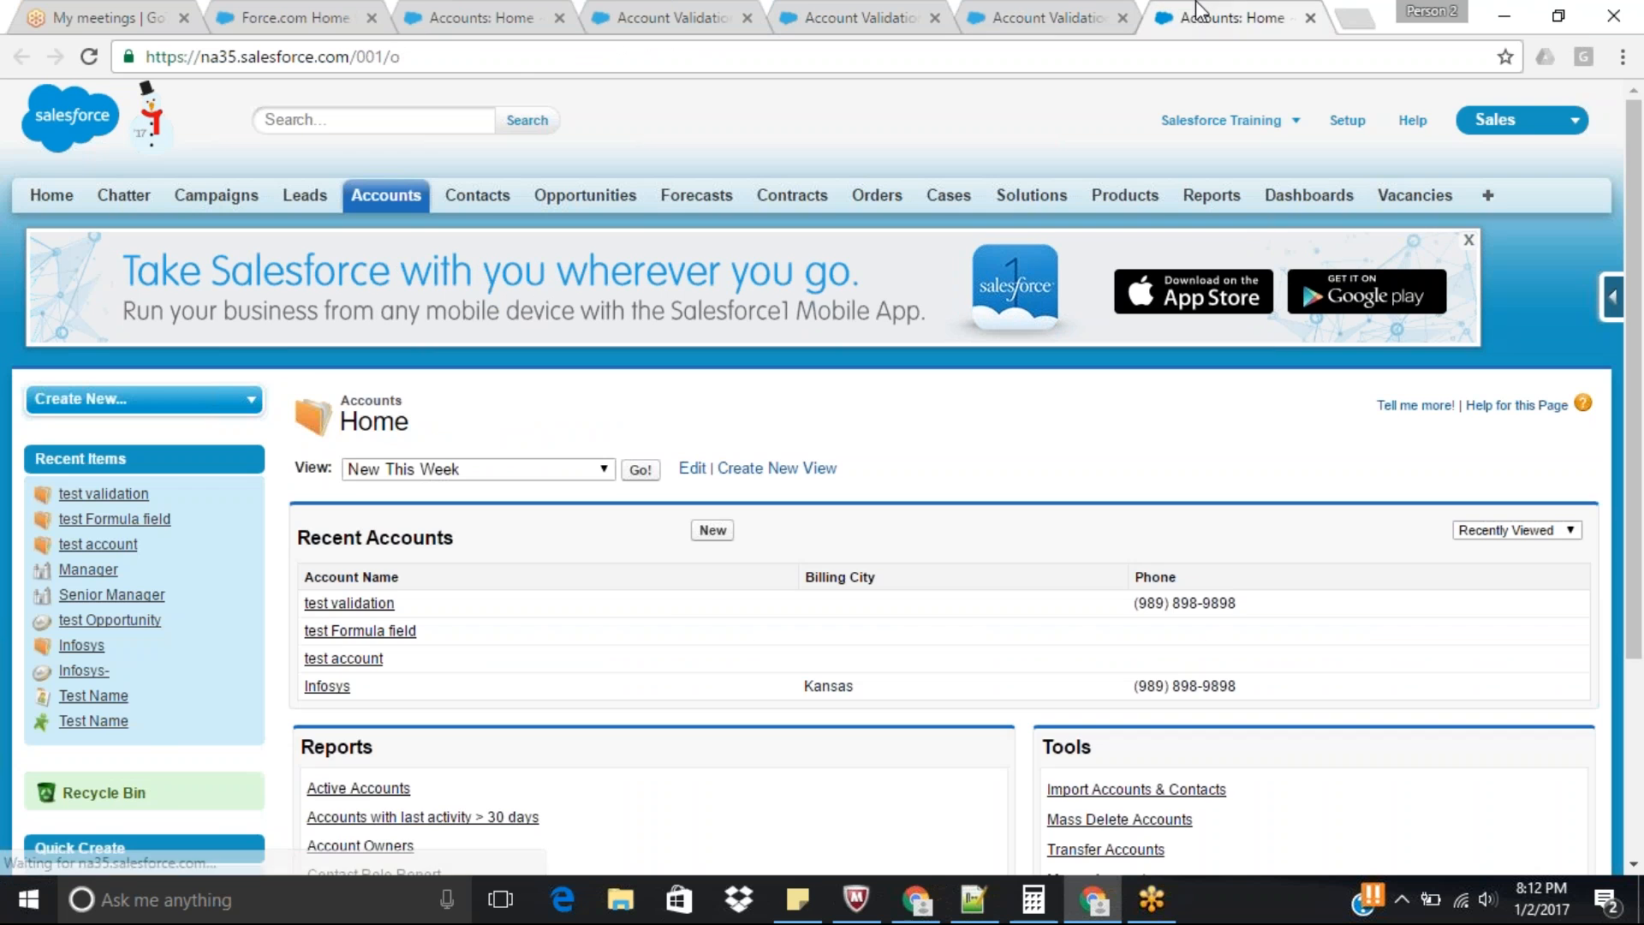
click(354, 604)
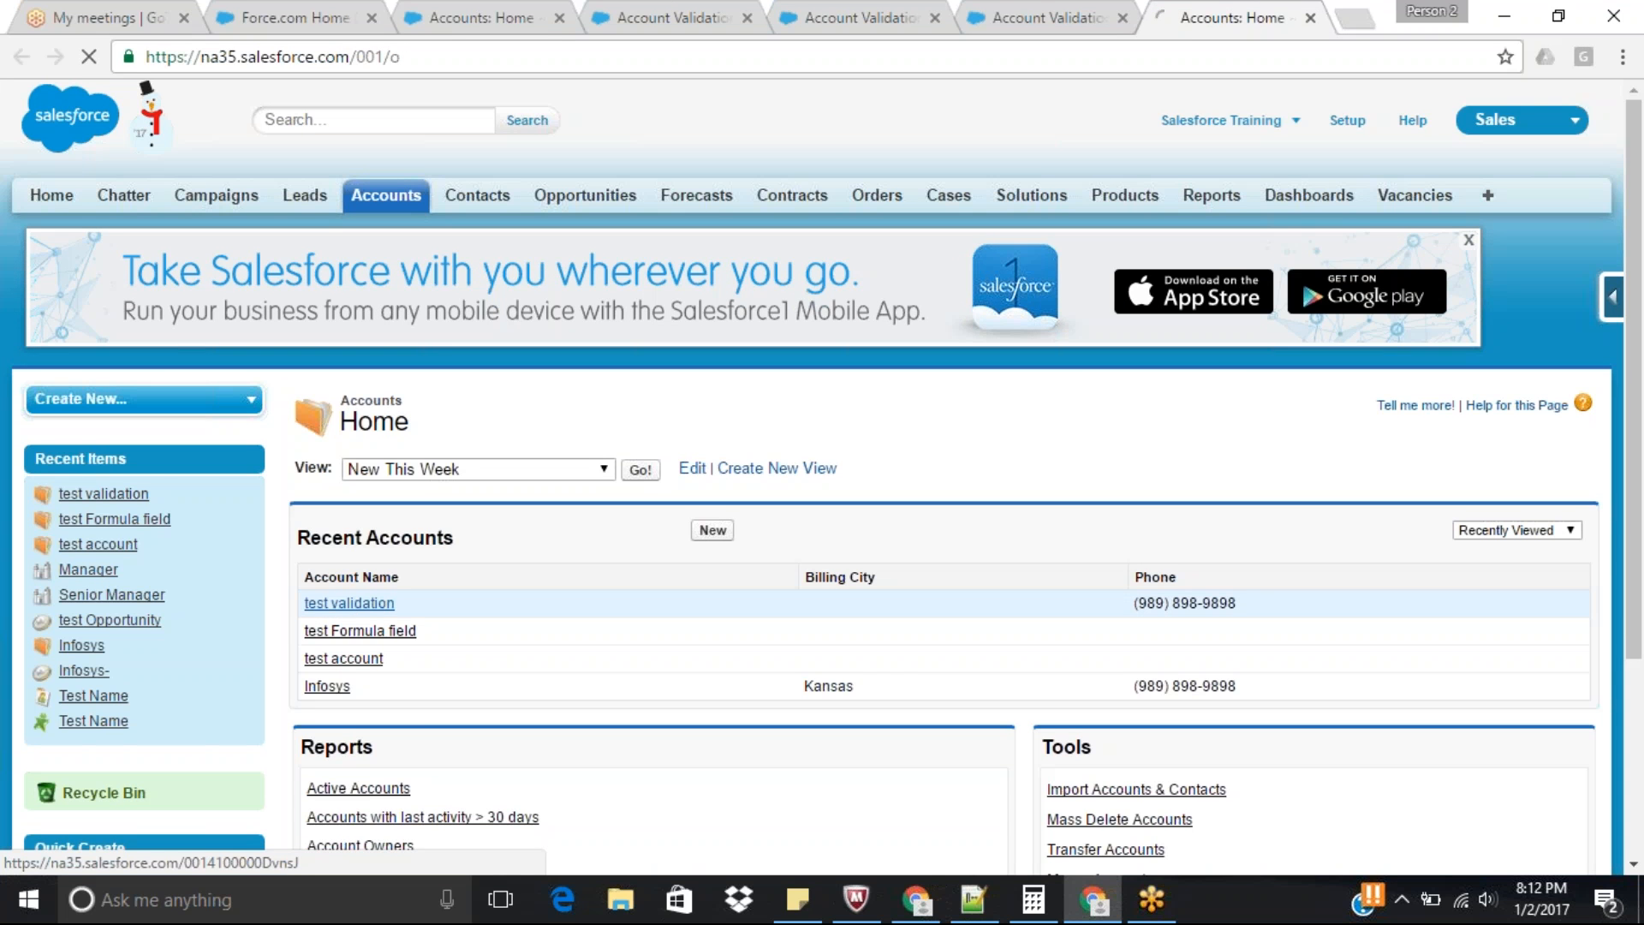
scroll(1641, 401, down, 5)
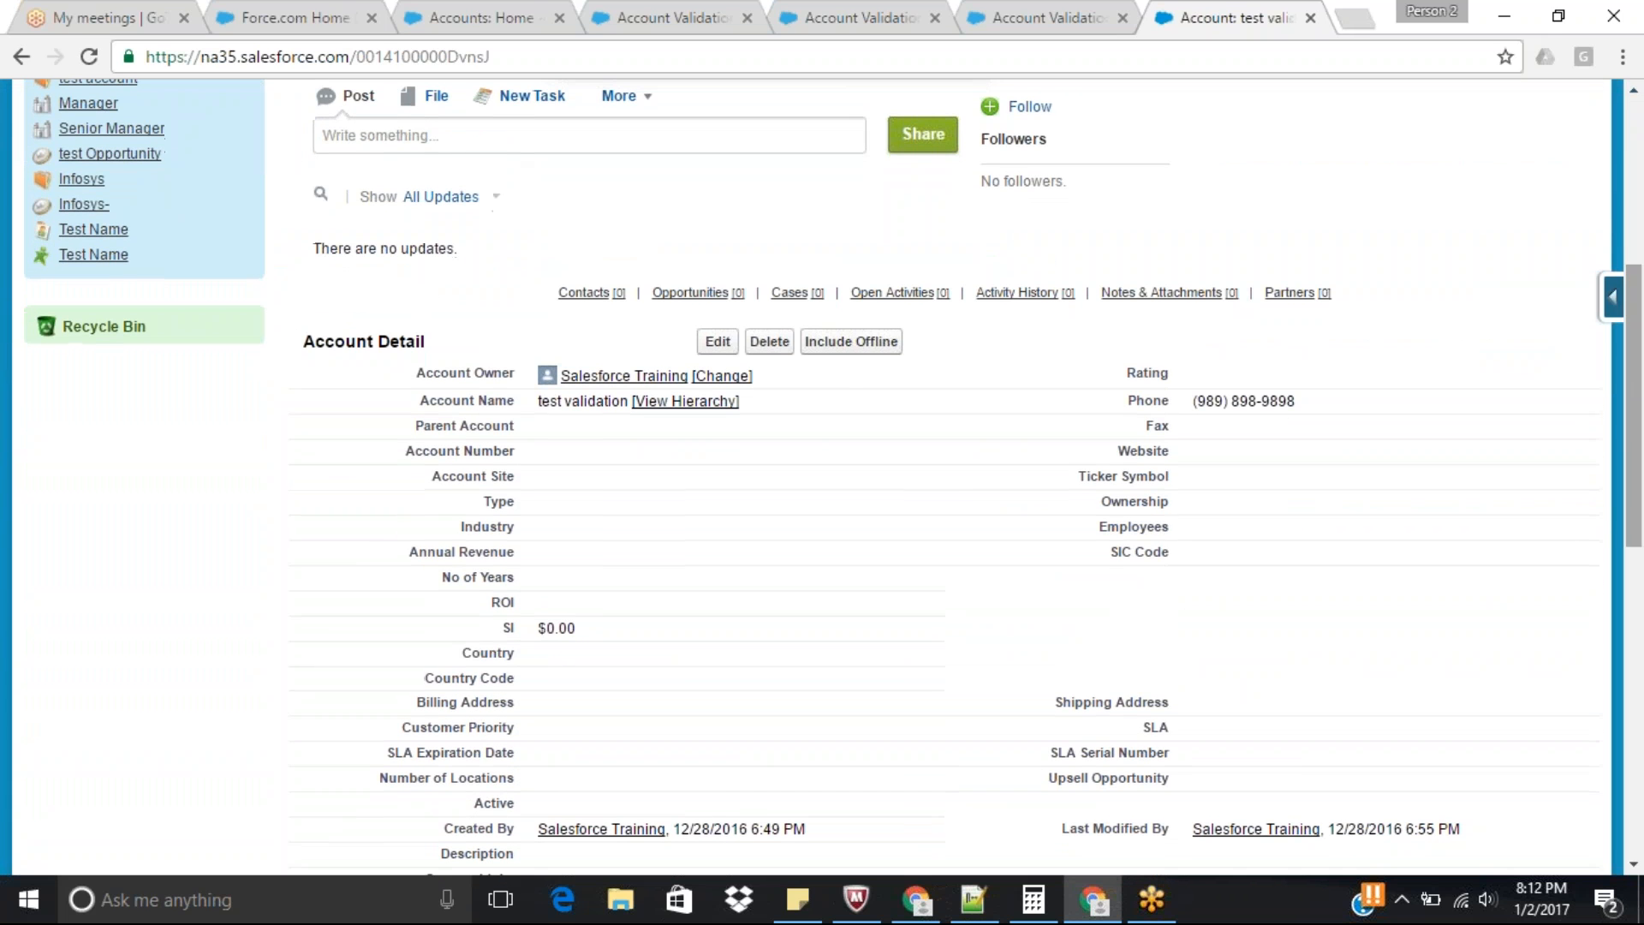
Try to save the "test validation" account with its Phone field cleared.
click(718, 341)
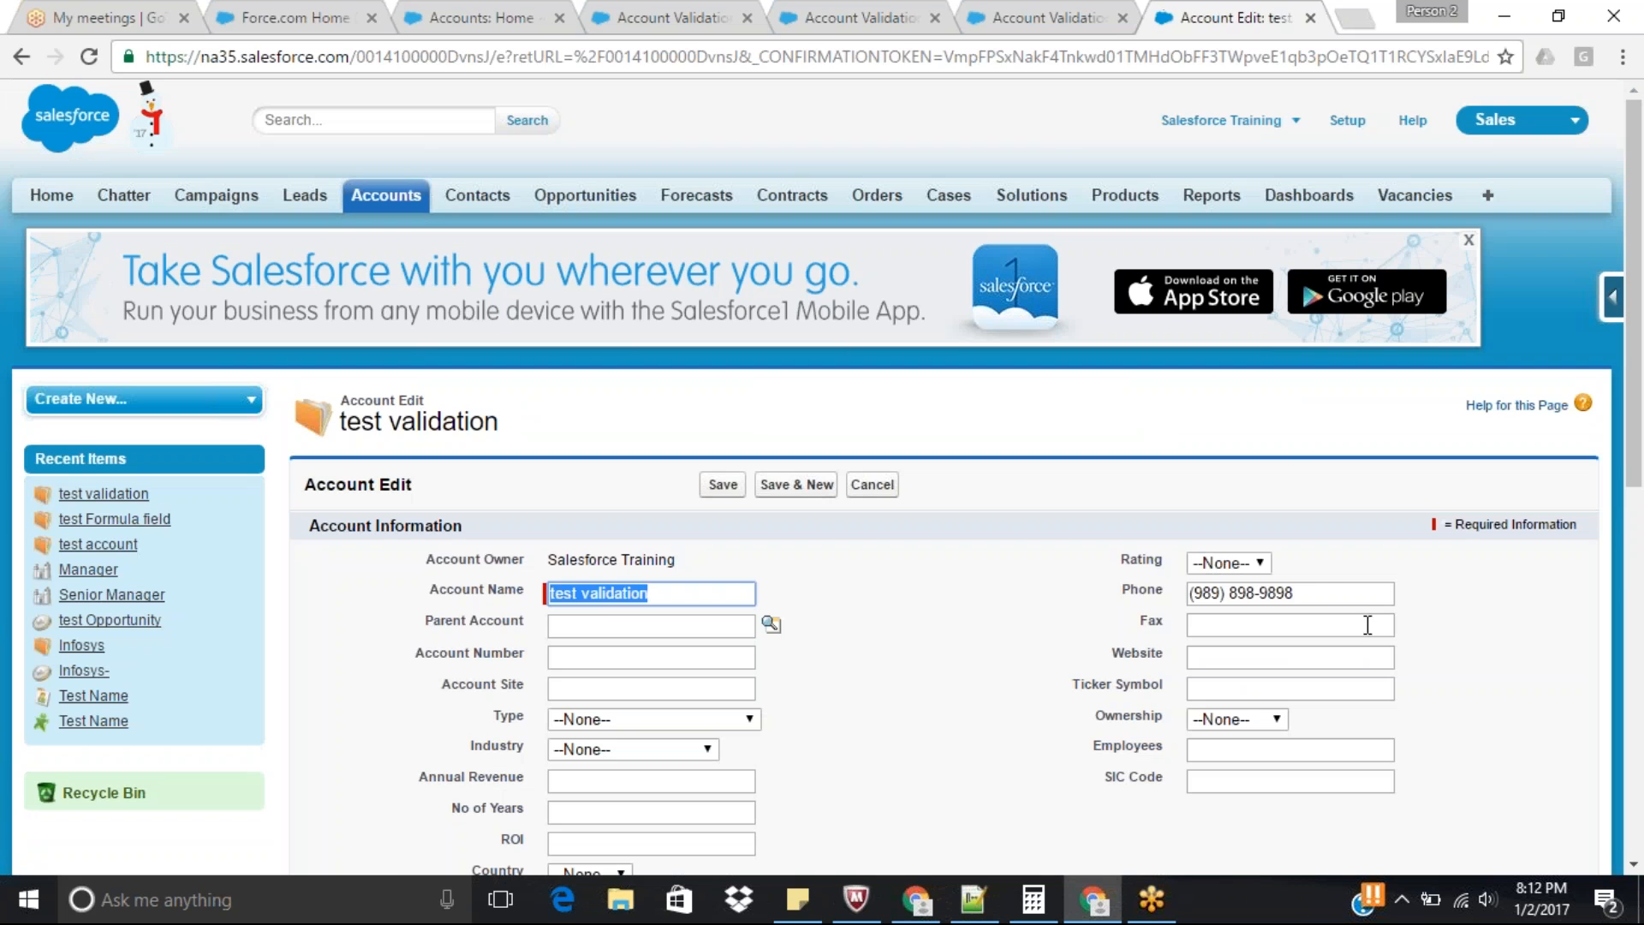
drag(1324, 593, 984, 624)
key(BackSpace)
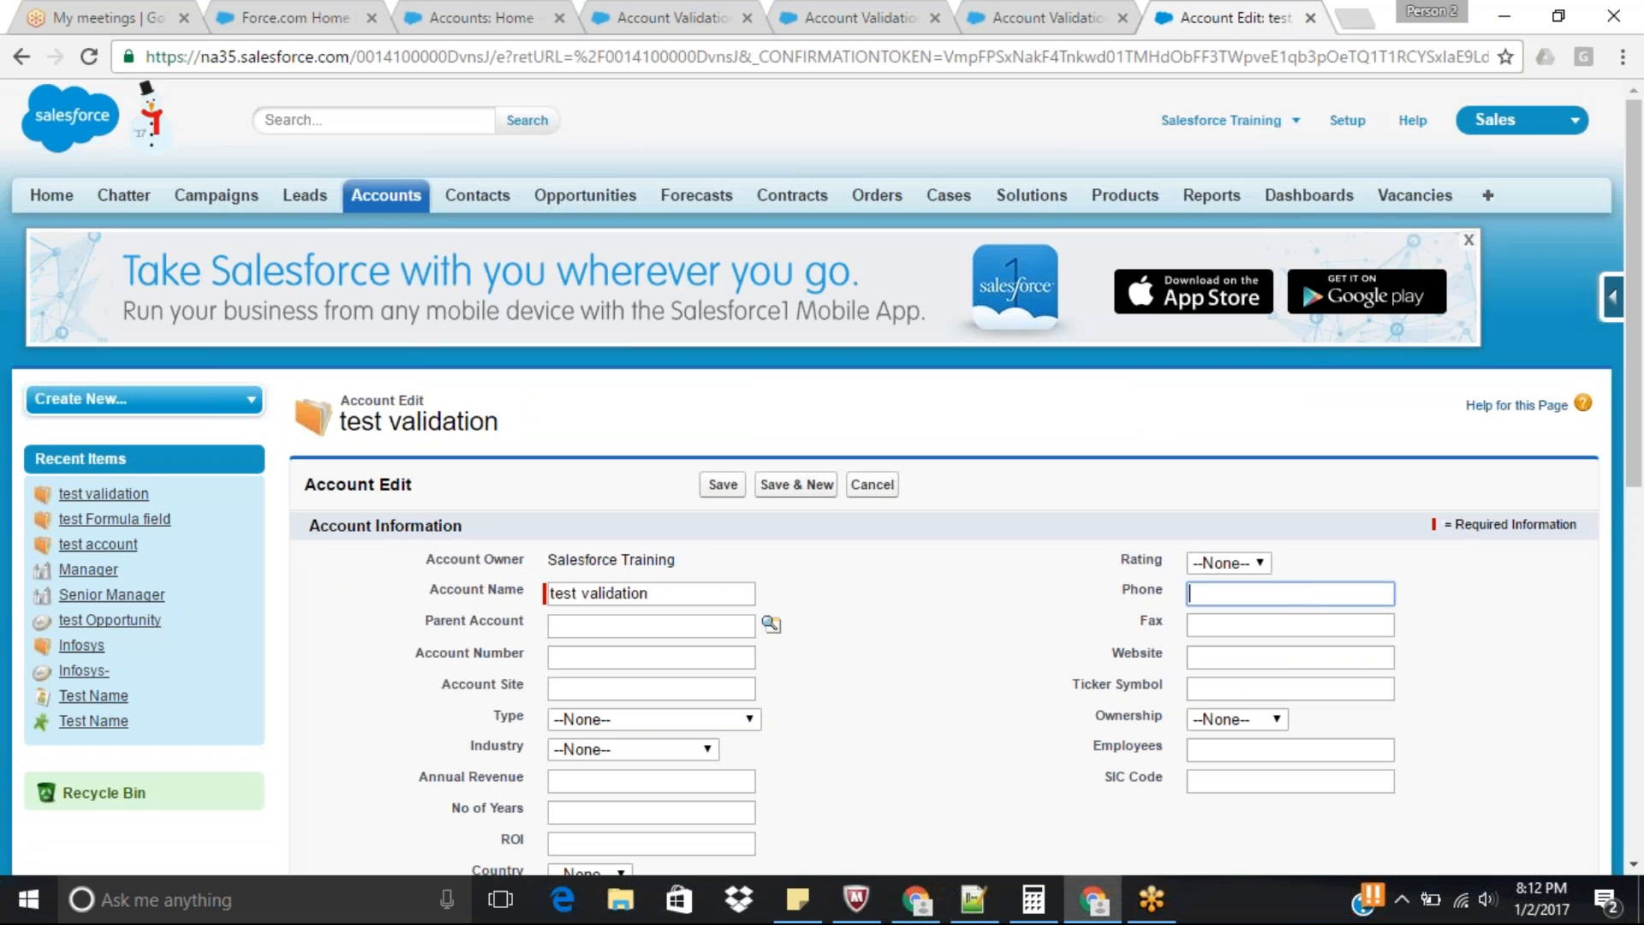
click(725, 485)
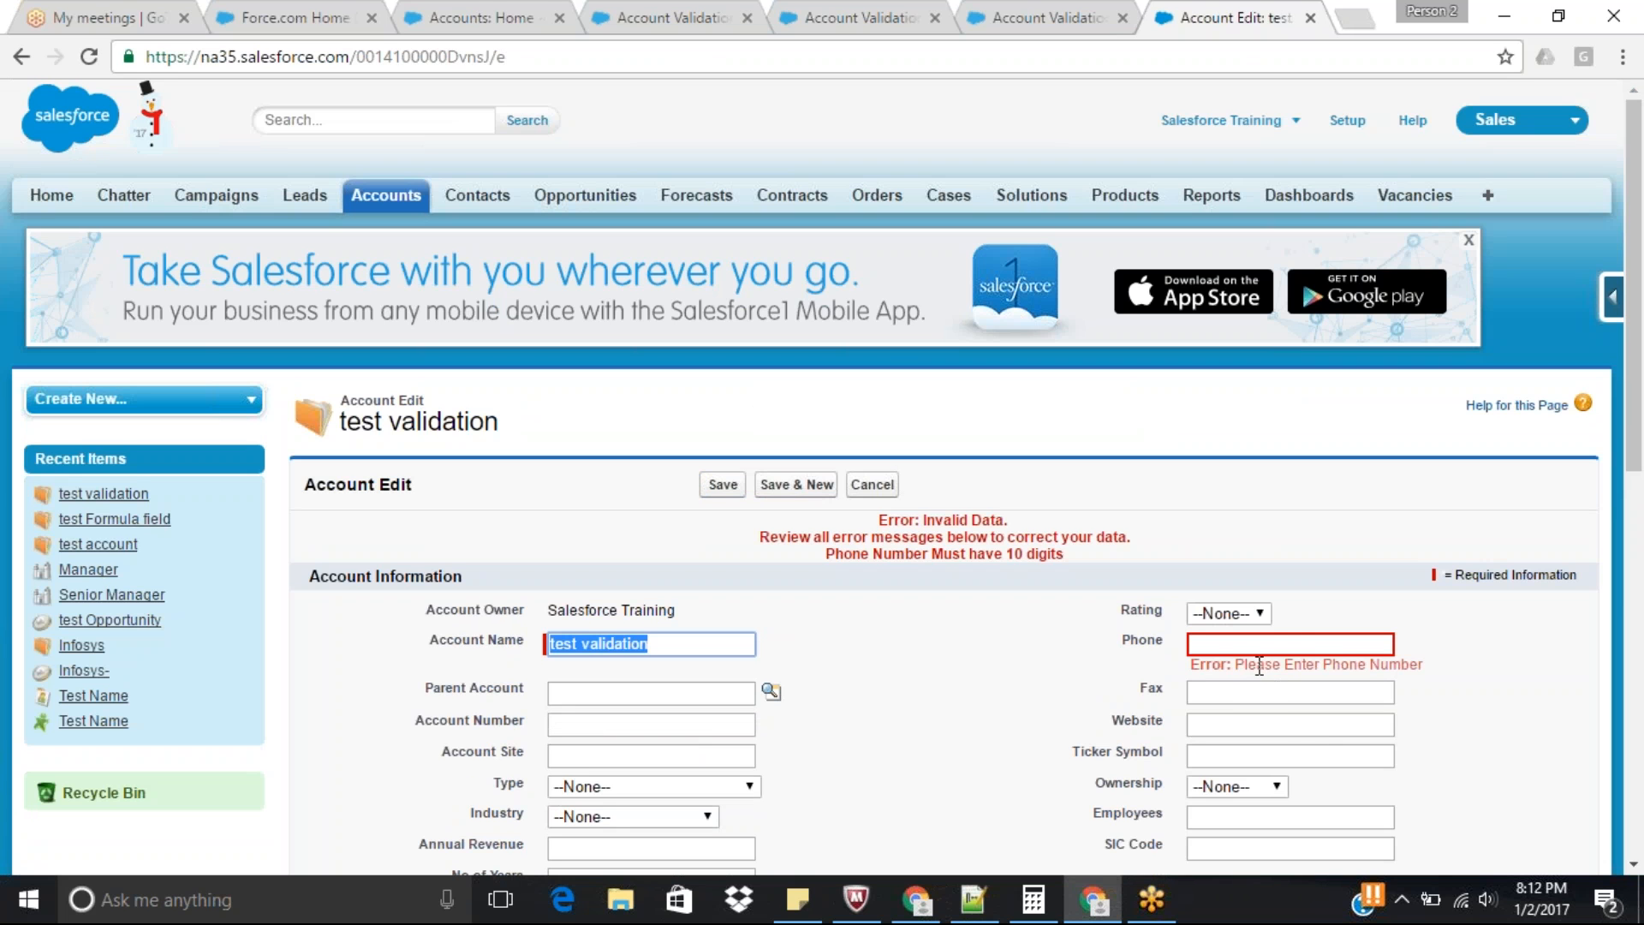
Fill in the account's phone number again with the suggested ten-digit entry and save the record.
click(1287, 644)
key(Down)
key(Return)
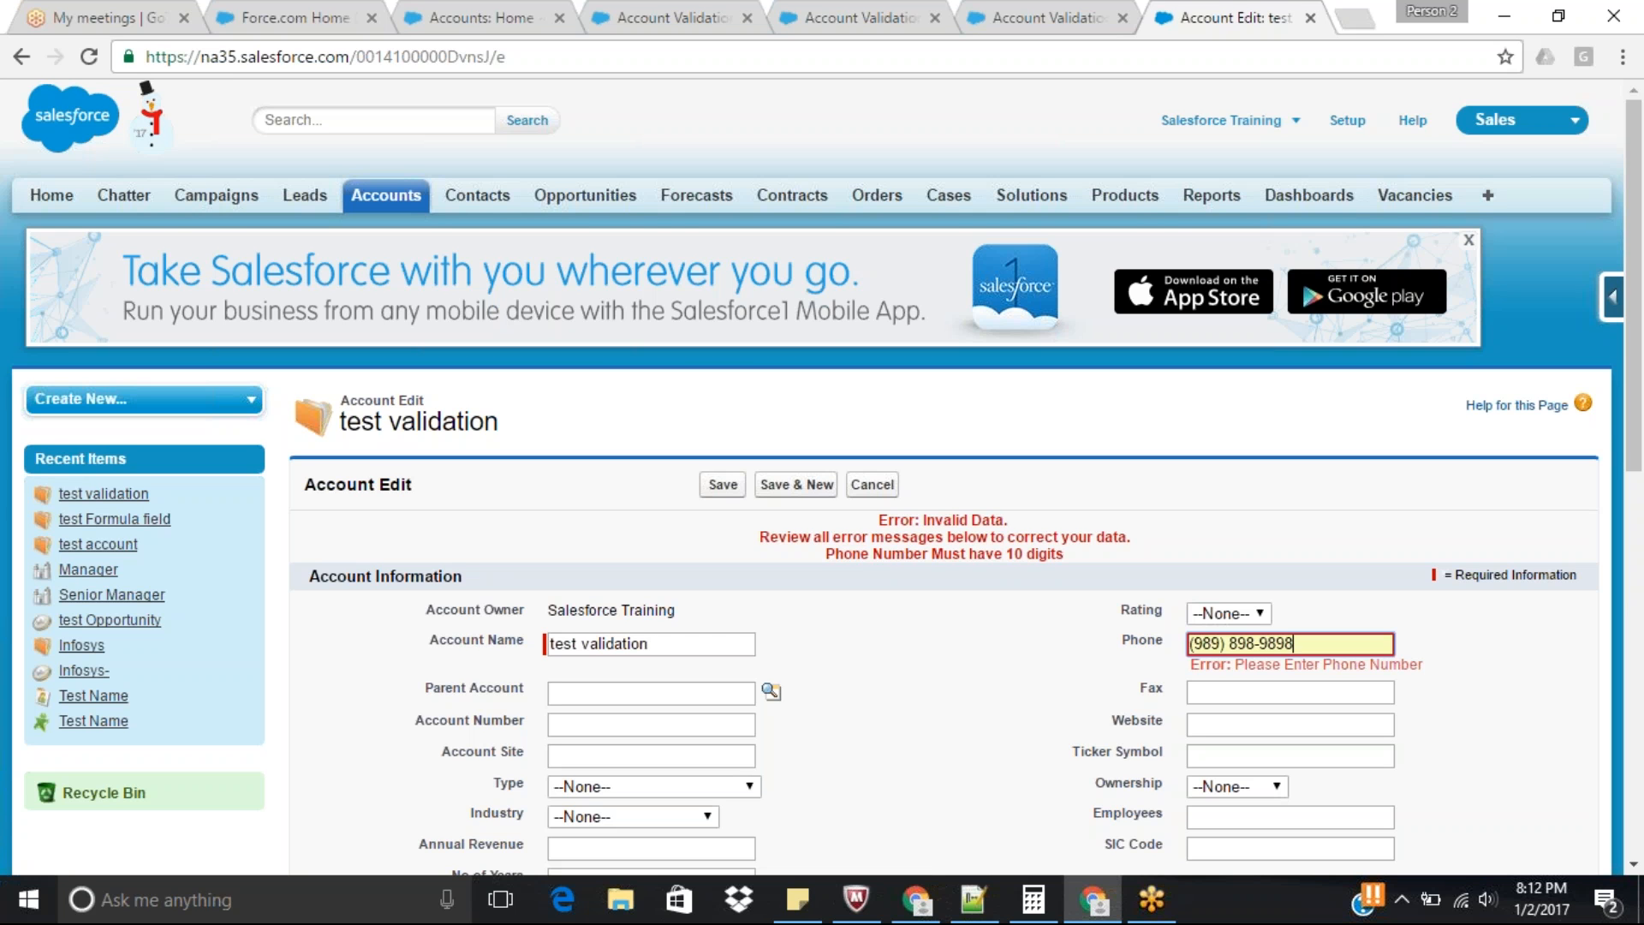
click(1220, 644)
text())
drag(1640, 391, 1641, 407)
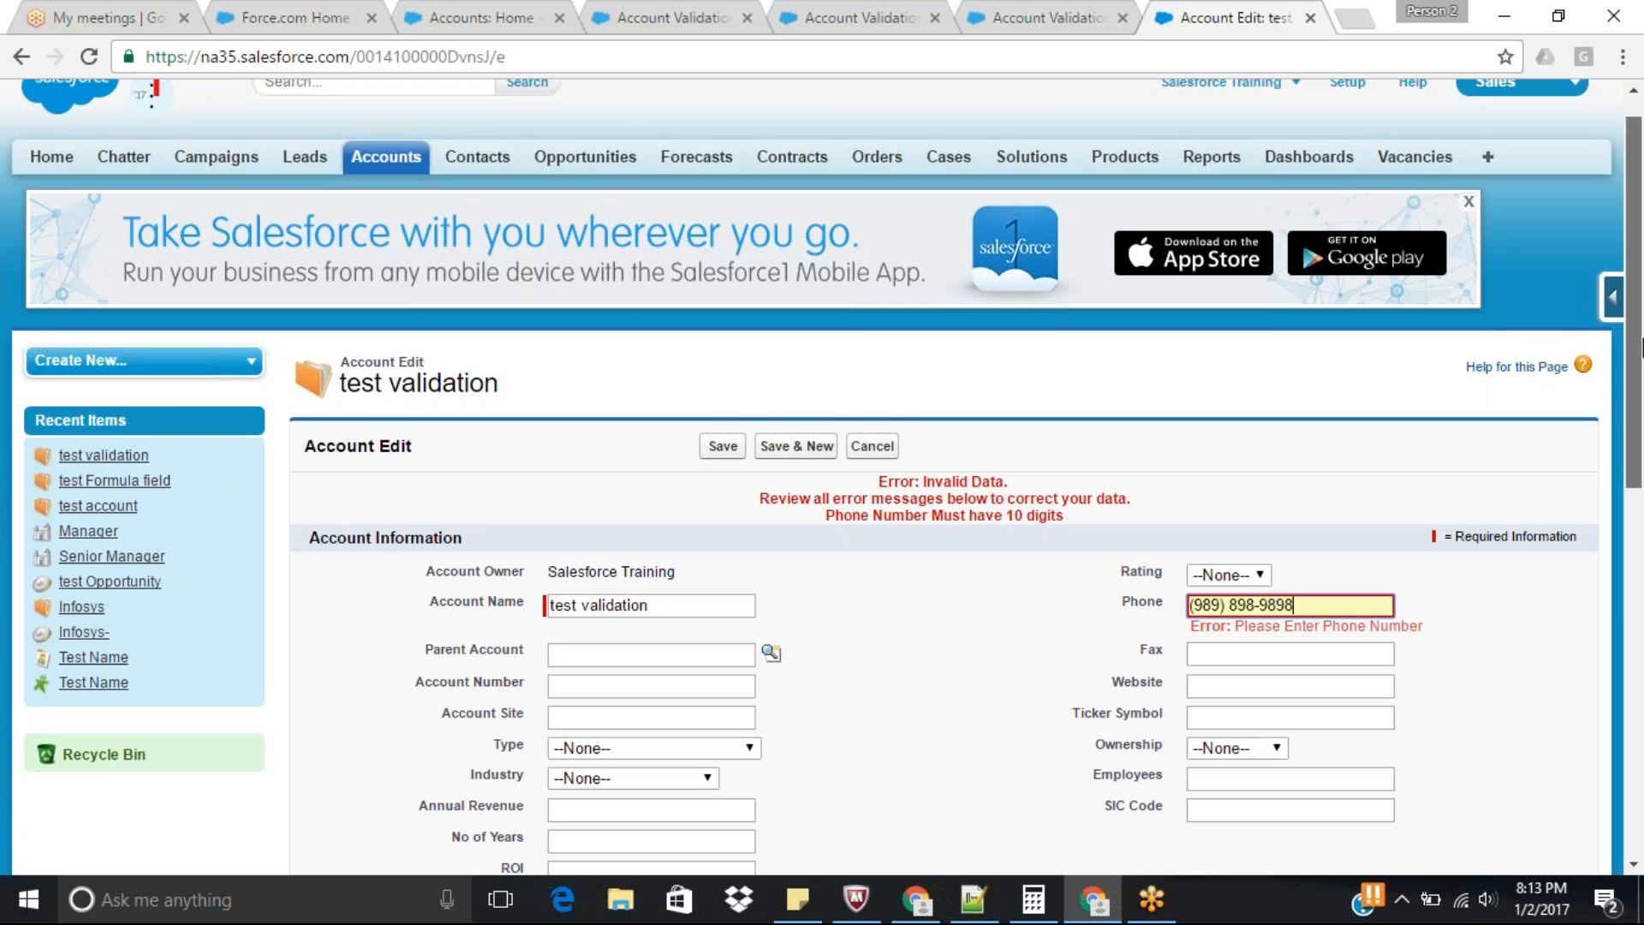
drag(1641, 347, 1642, 345)
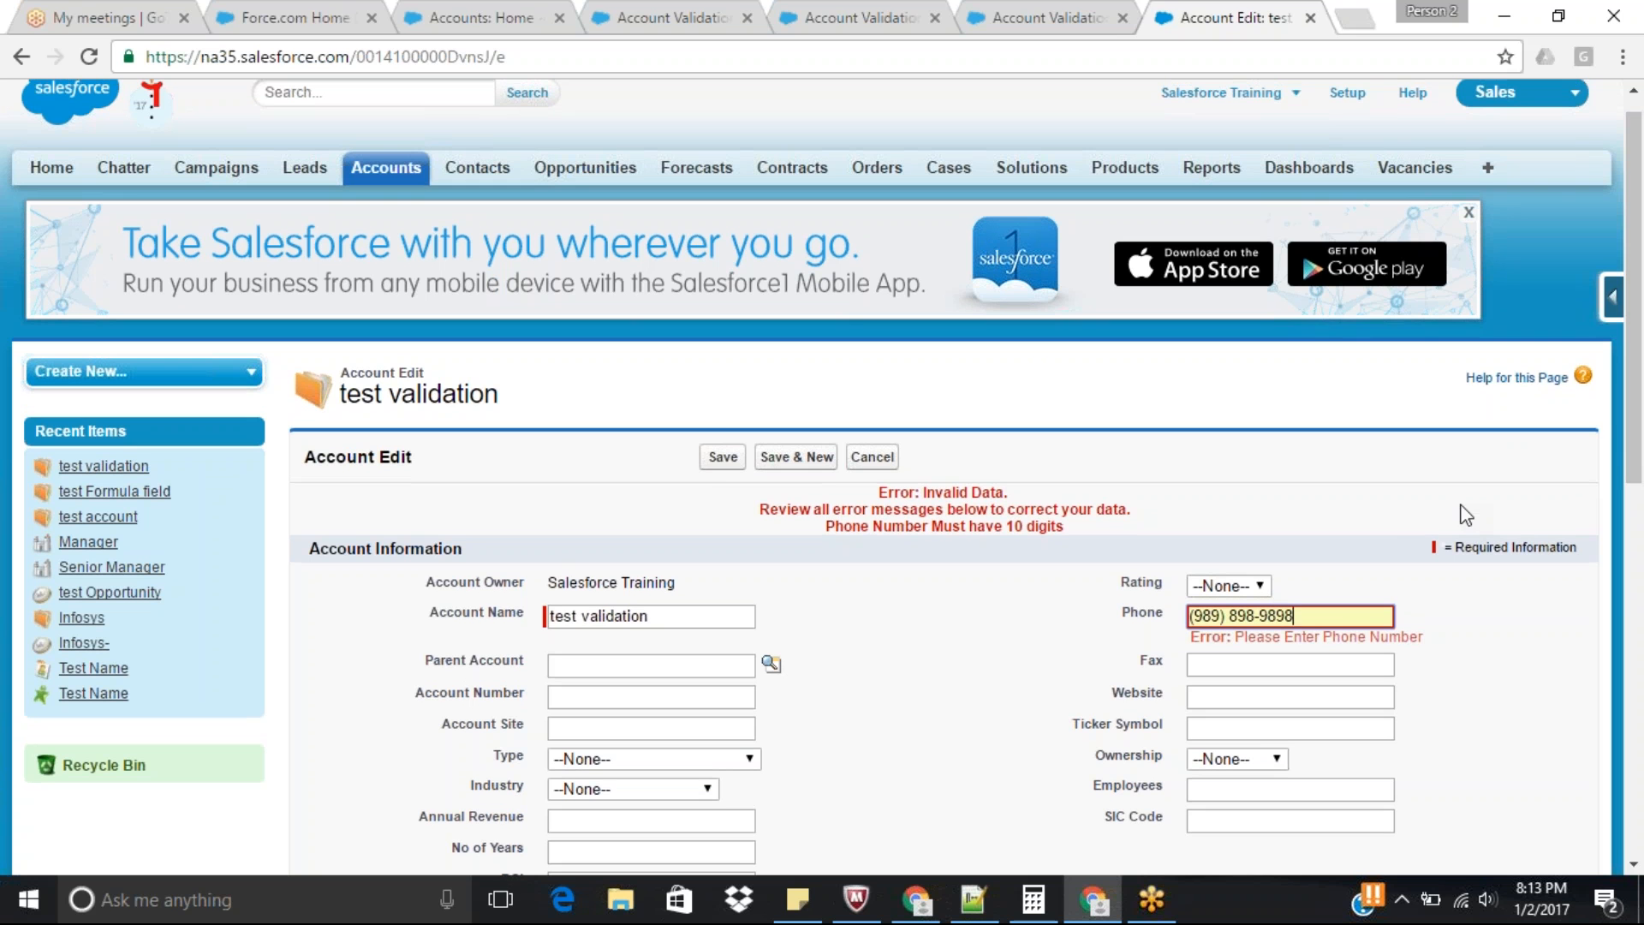
click(722, 458)
Edit the account again, remove the last two digits of the phone number and try to save.
scroll(794, 512, down, 3)
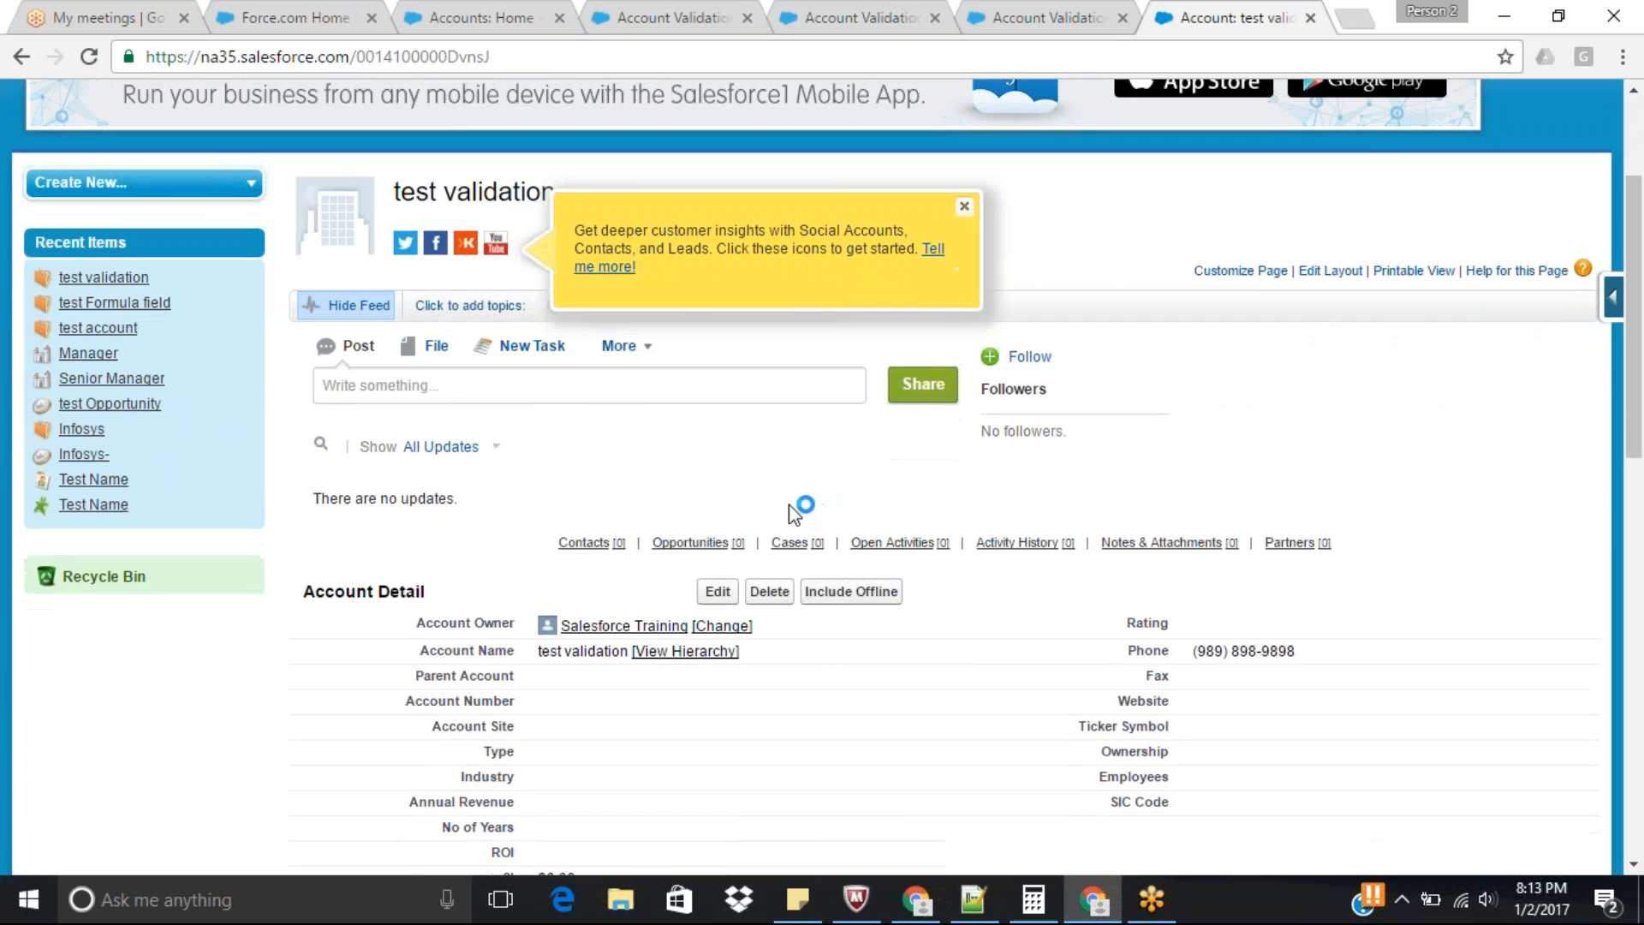
click(723, 593)
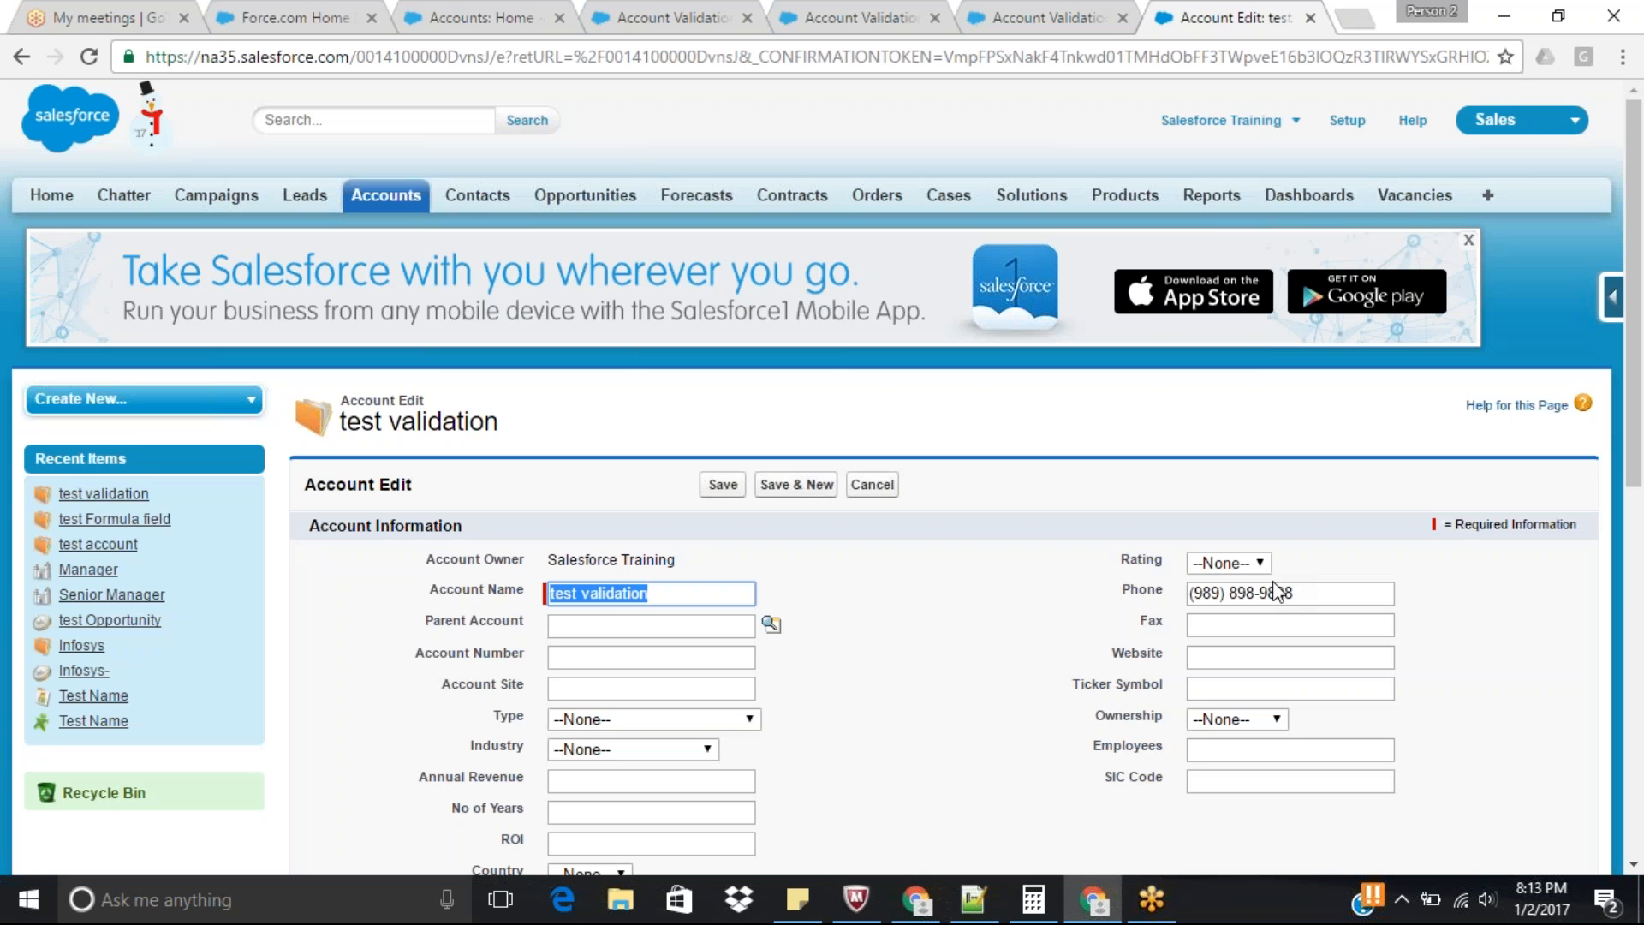
drag(1277, 593, 1293, 592)
key(BackSpace)
key(Return)
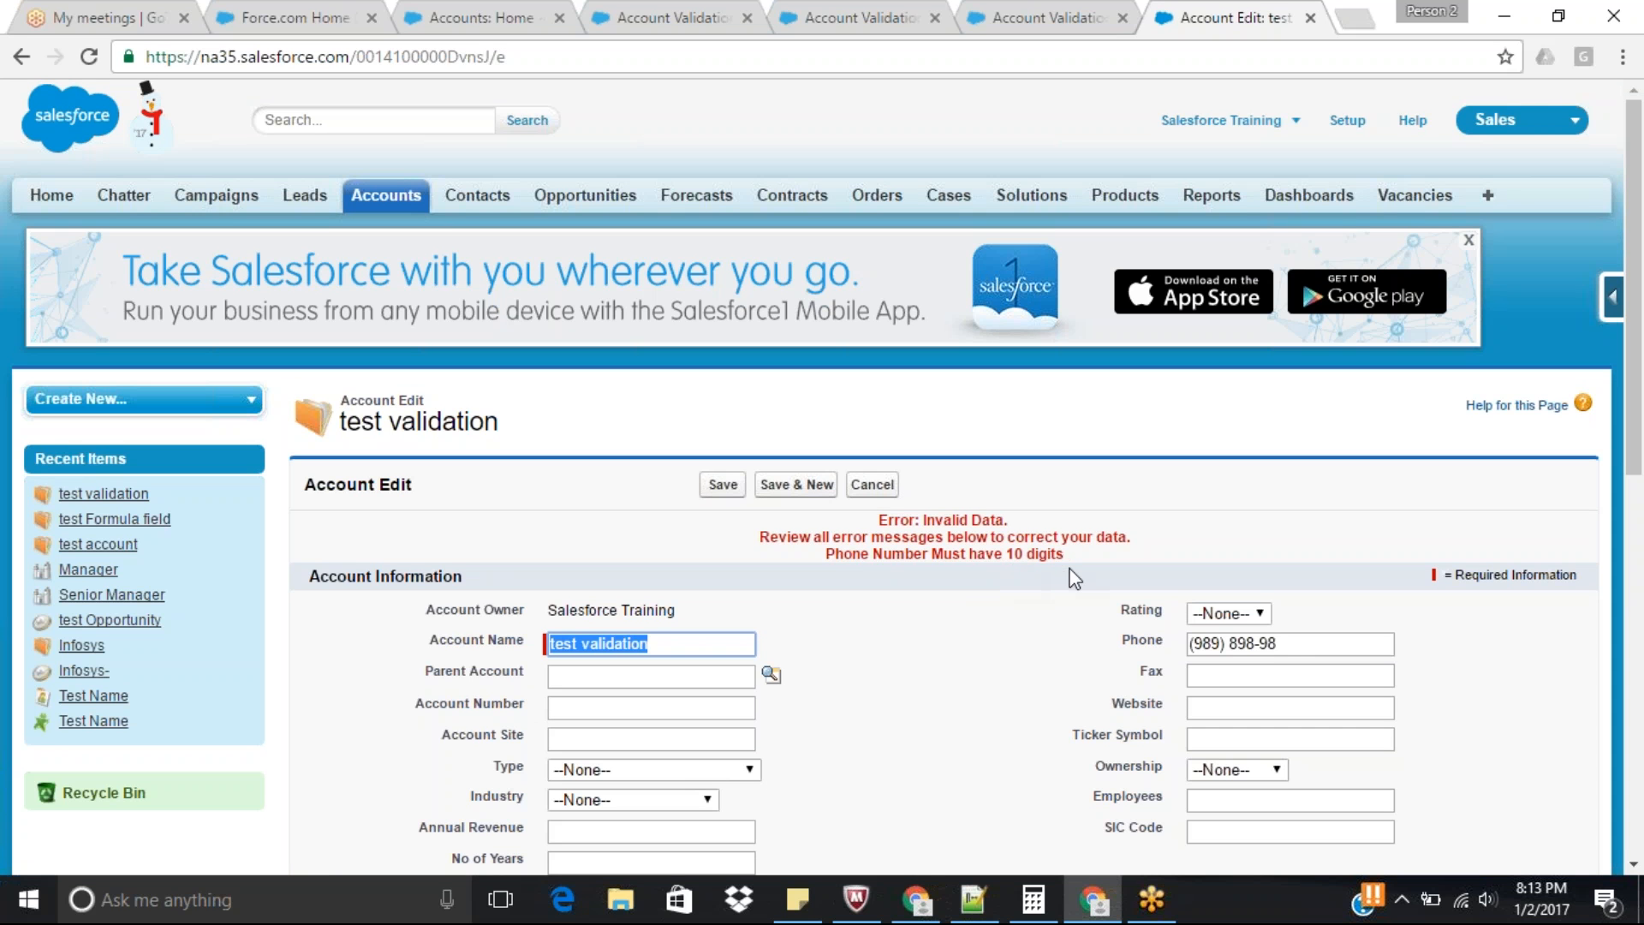
Complete the account's phone number to ten digits and save the record.
click(1282, 645)
text(99)
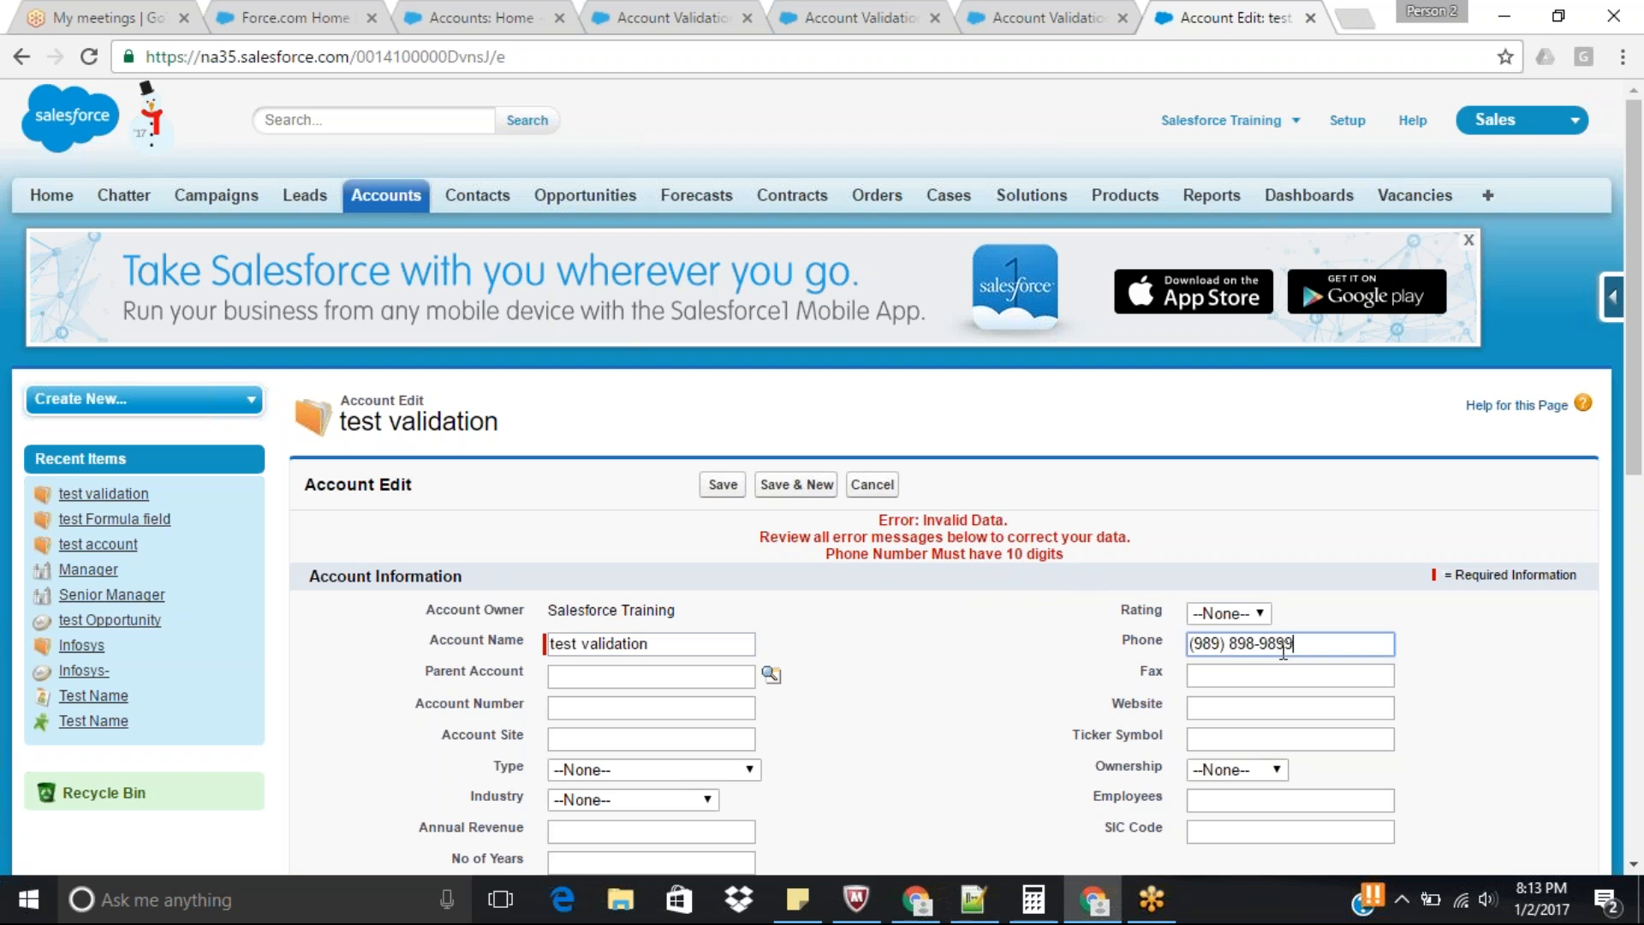
click(725, 487)
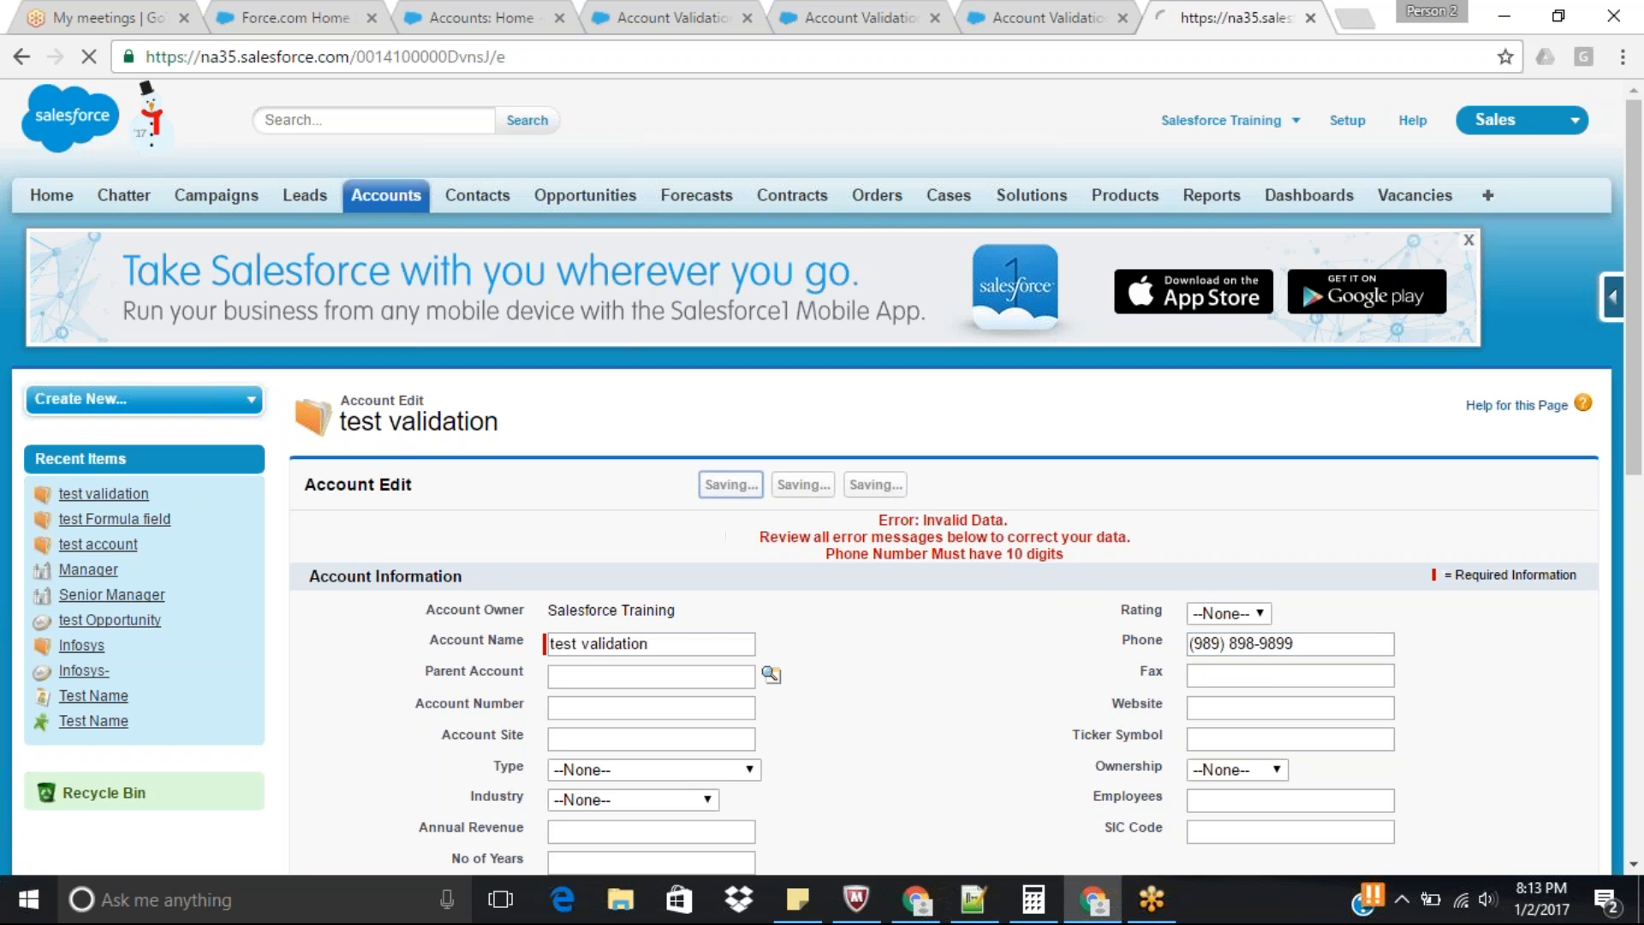
Edit the account again, replace the phone number with one longer than ten digits and try to save.
scroll(976, 572, down, 2)
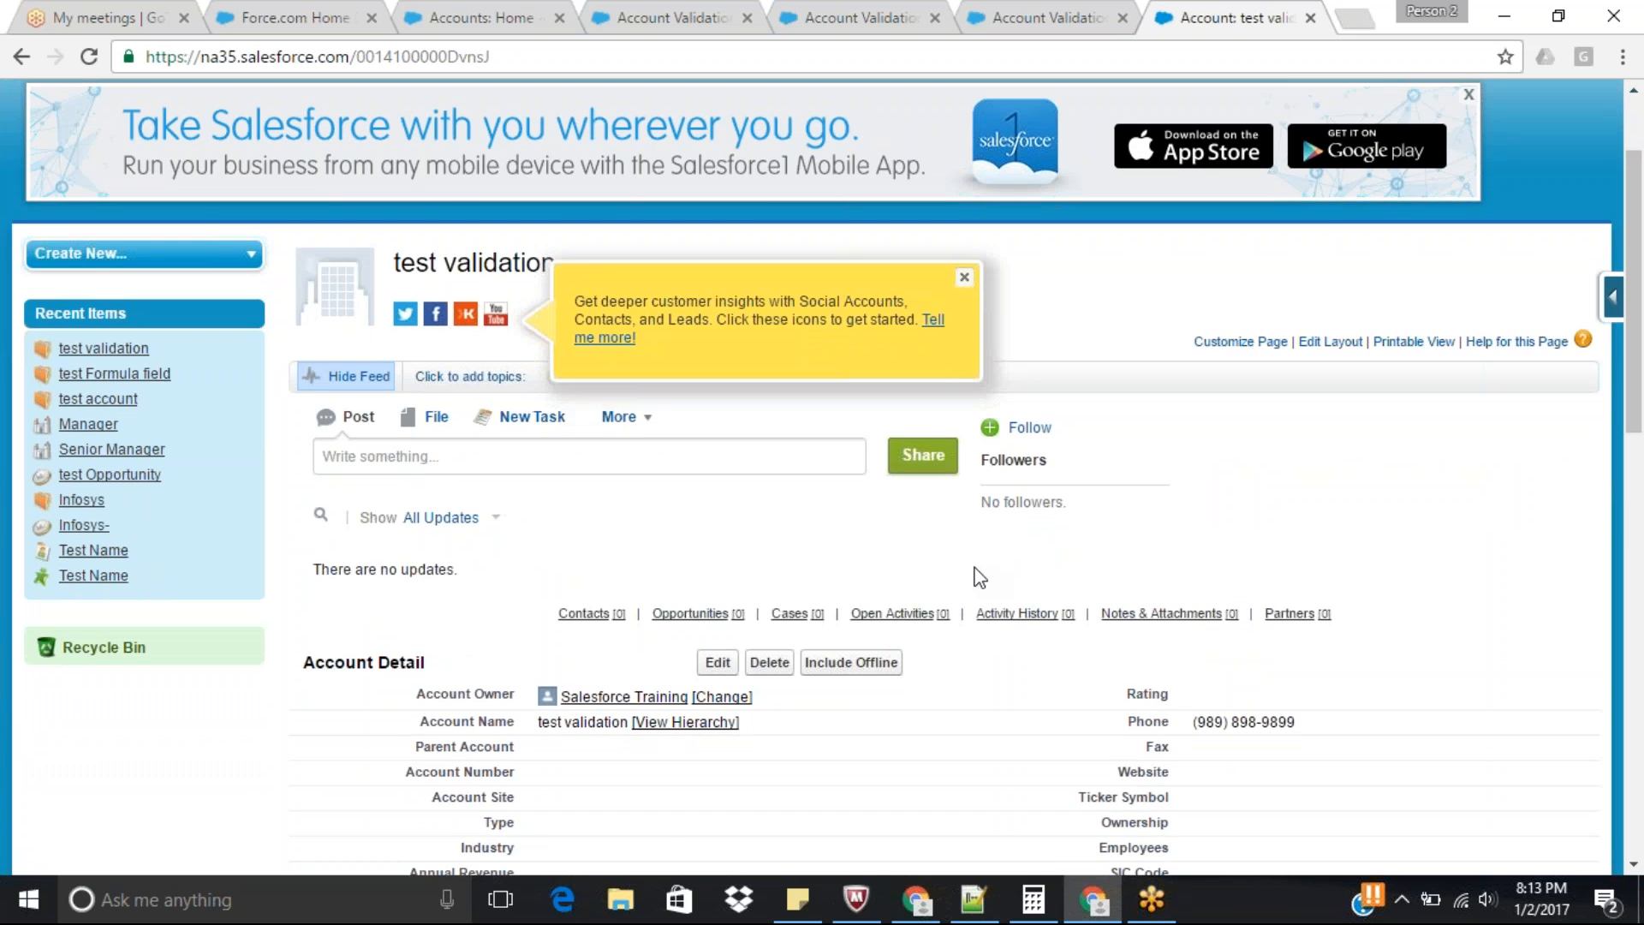
click(718, 657)
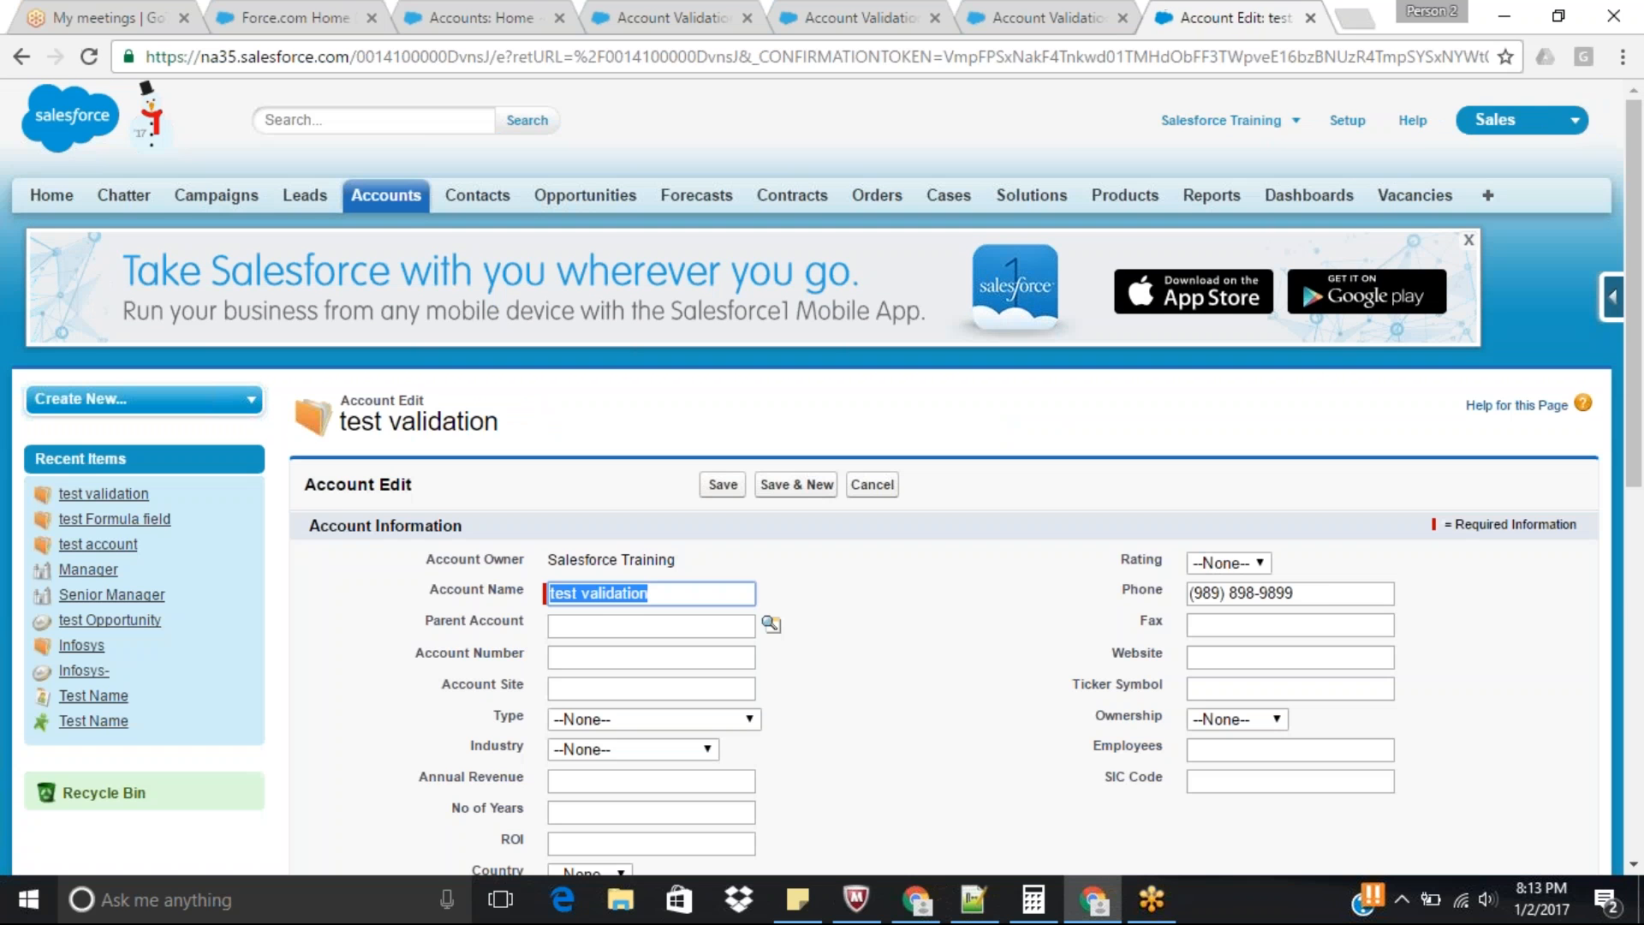
click(1328, 594)
triple_click(1327, 597)
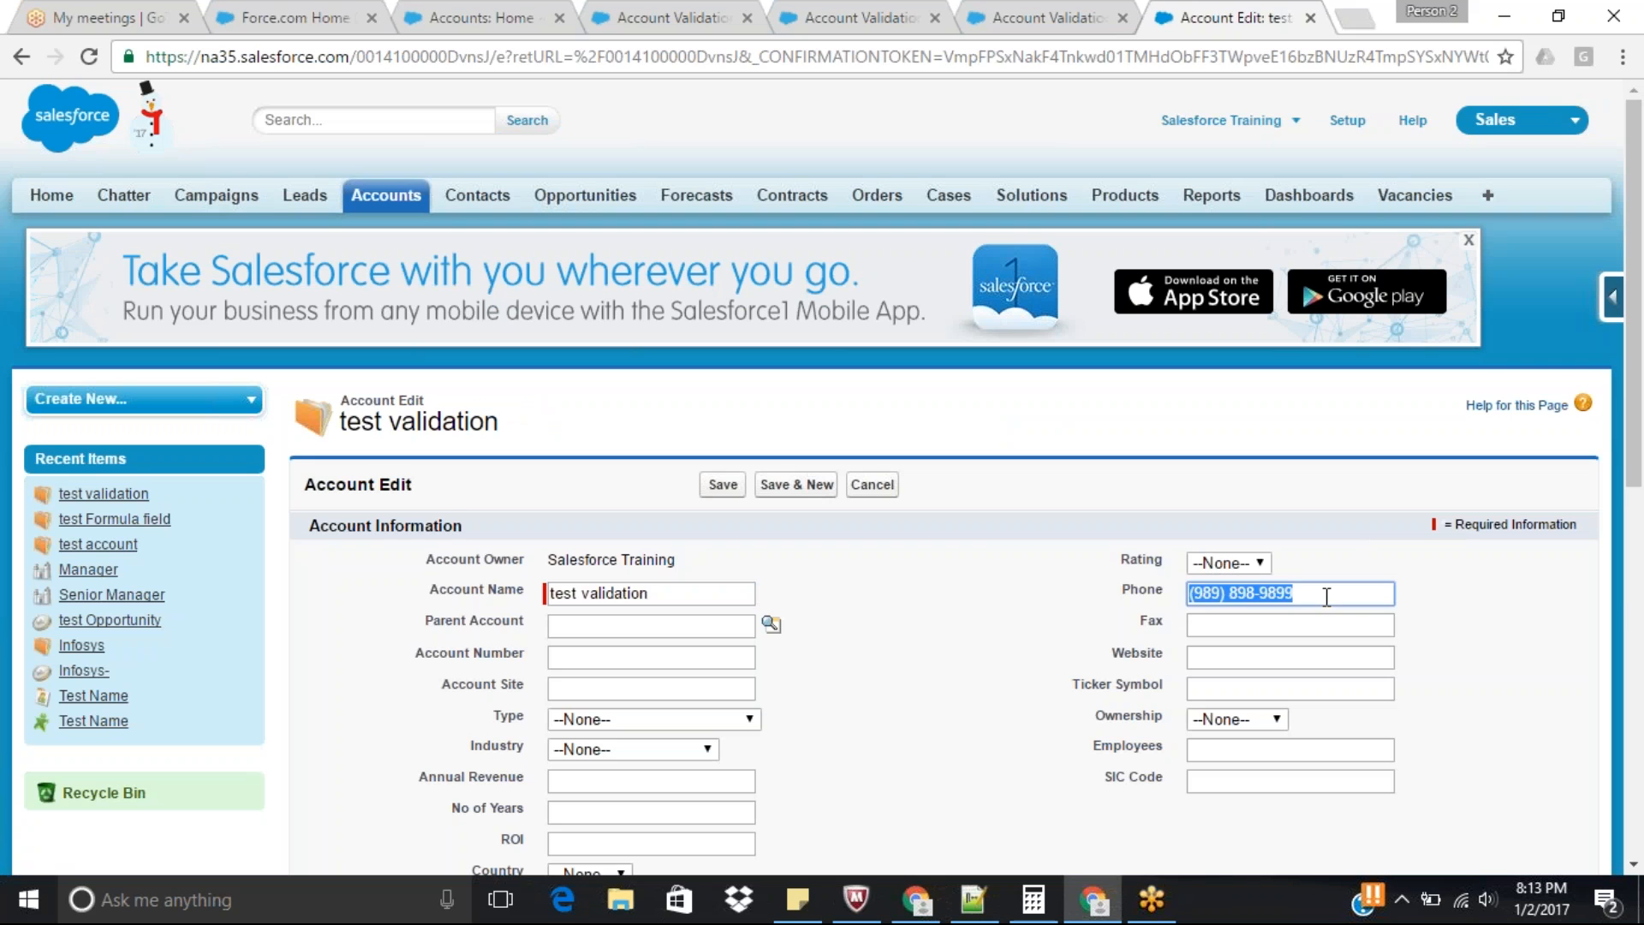
text(89999988)
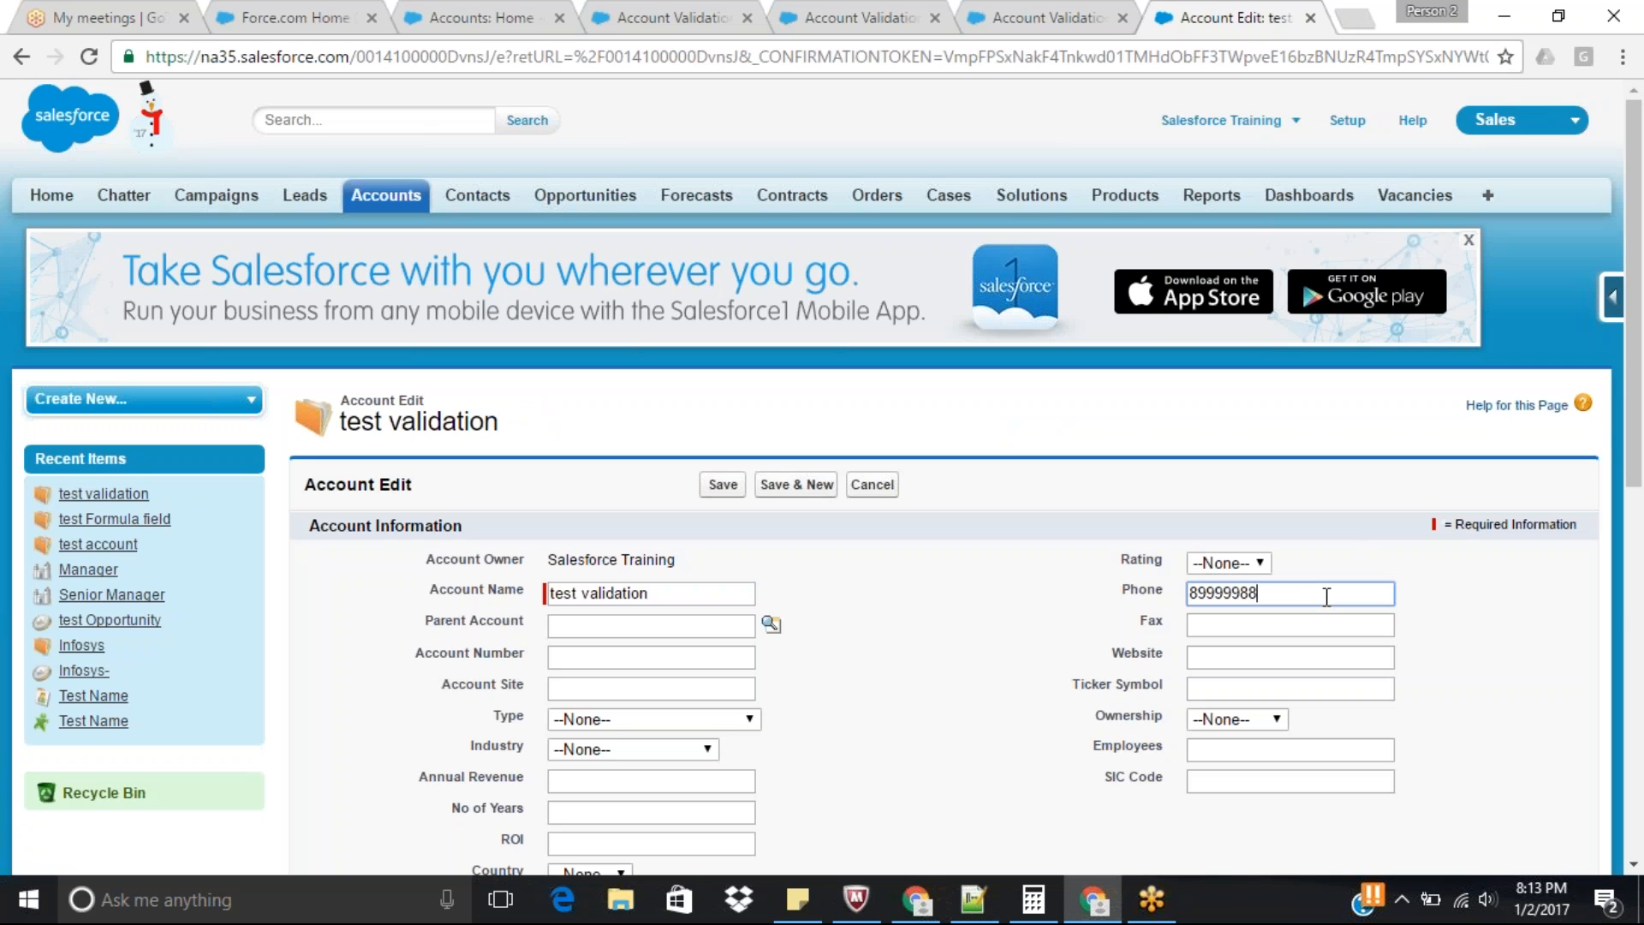
text(989090900)
key(Return)
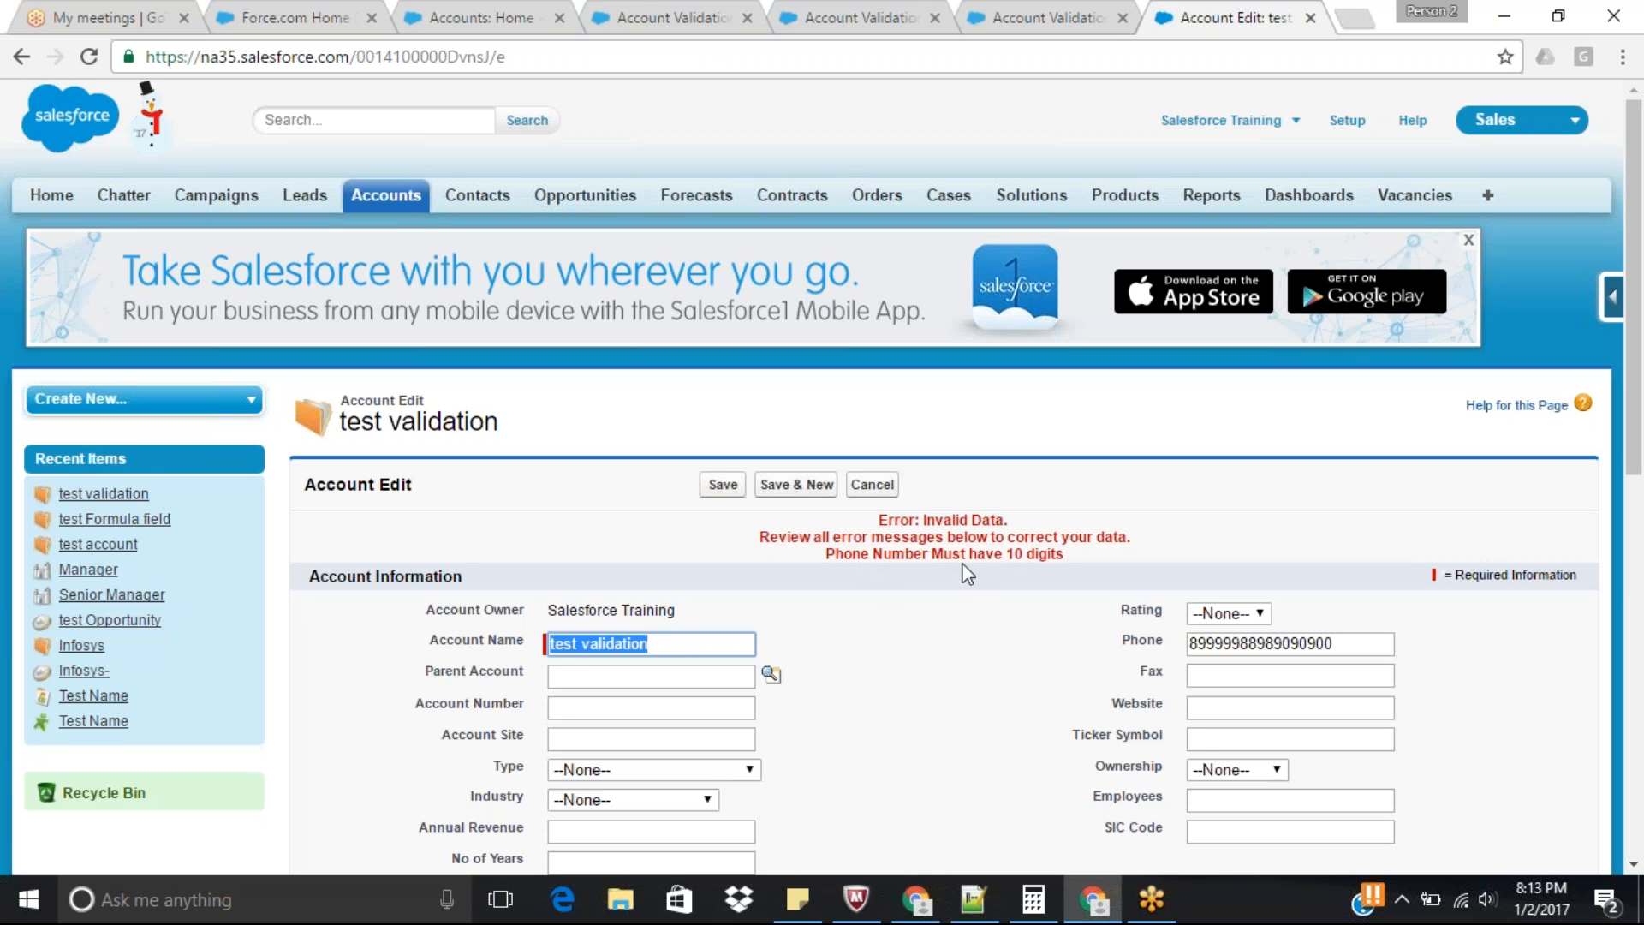
Replace the overlong phone number with a valid ten-digit one, save the account and check its details.
drag(1347, 645, 1024, 634)
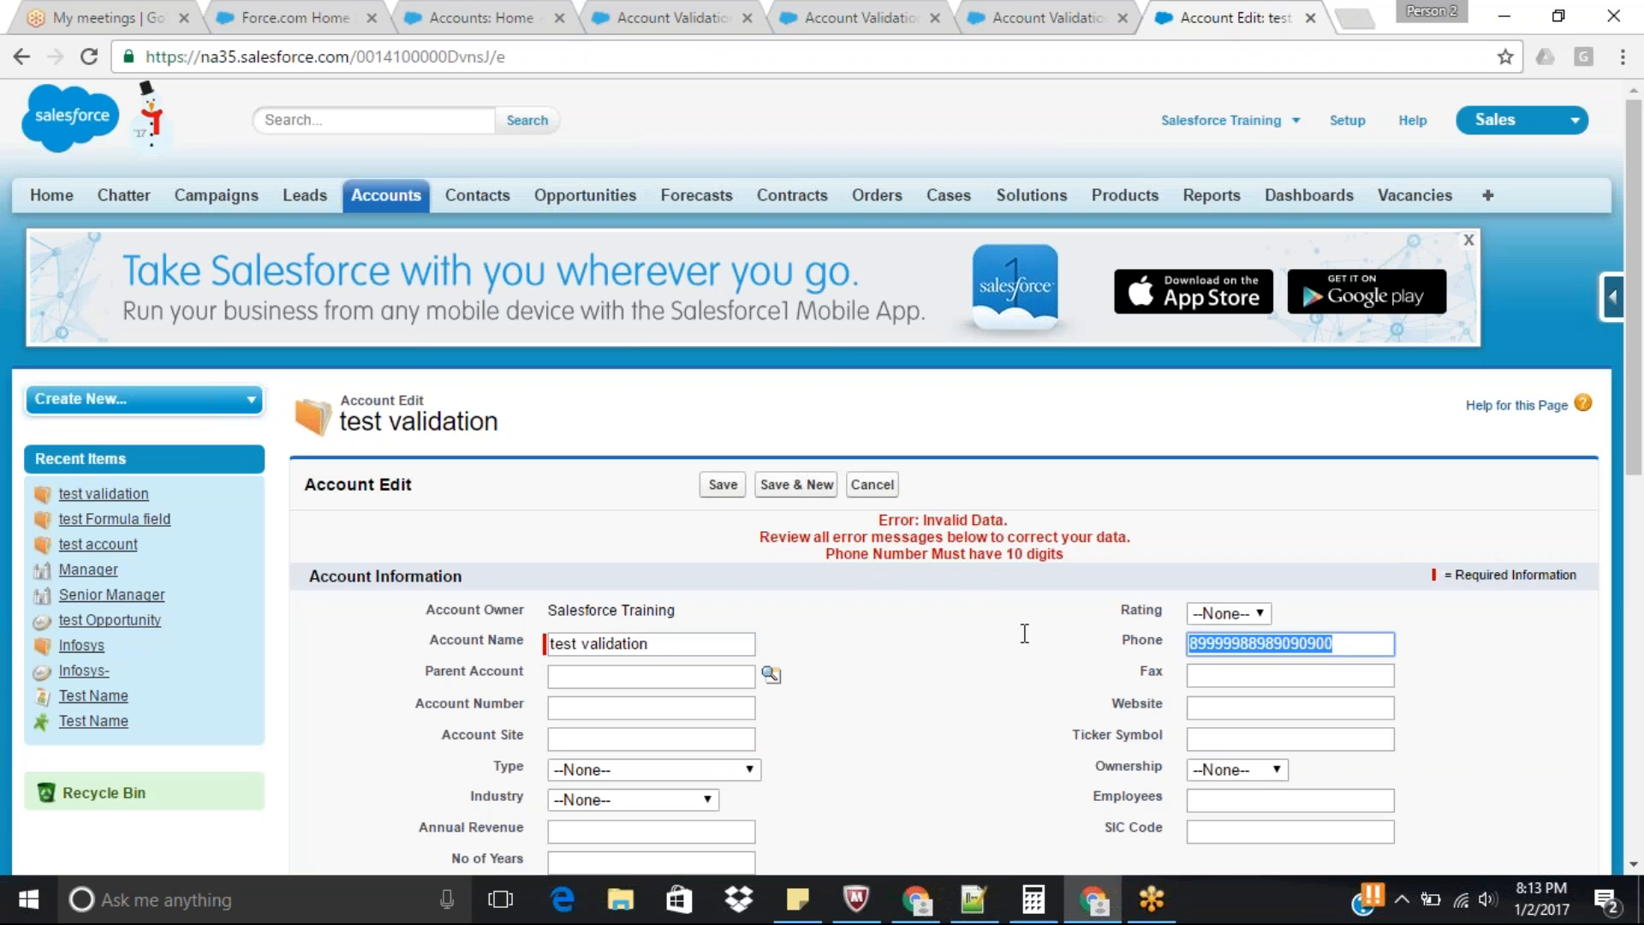
text(8989)
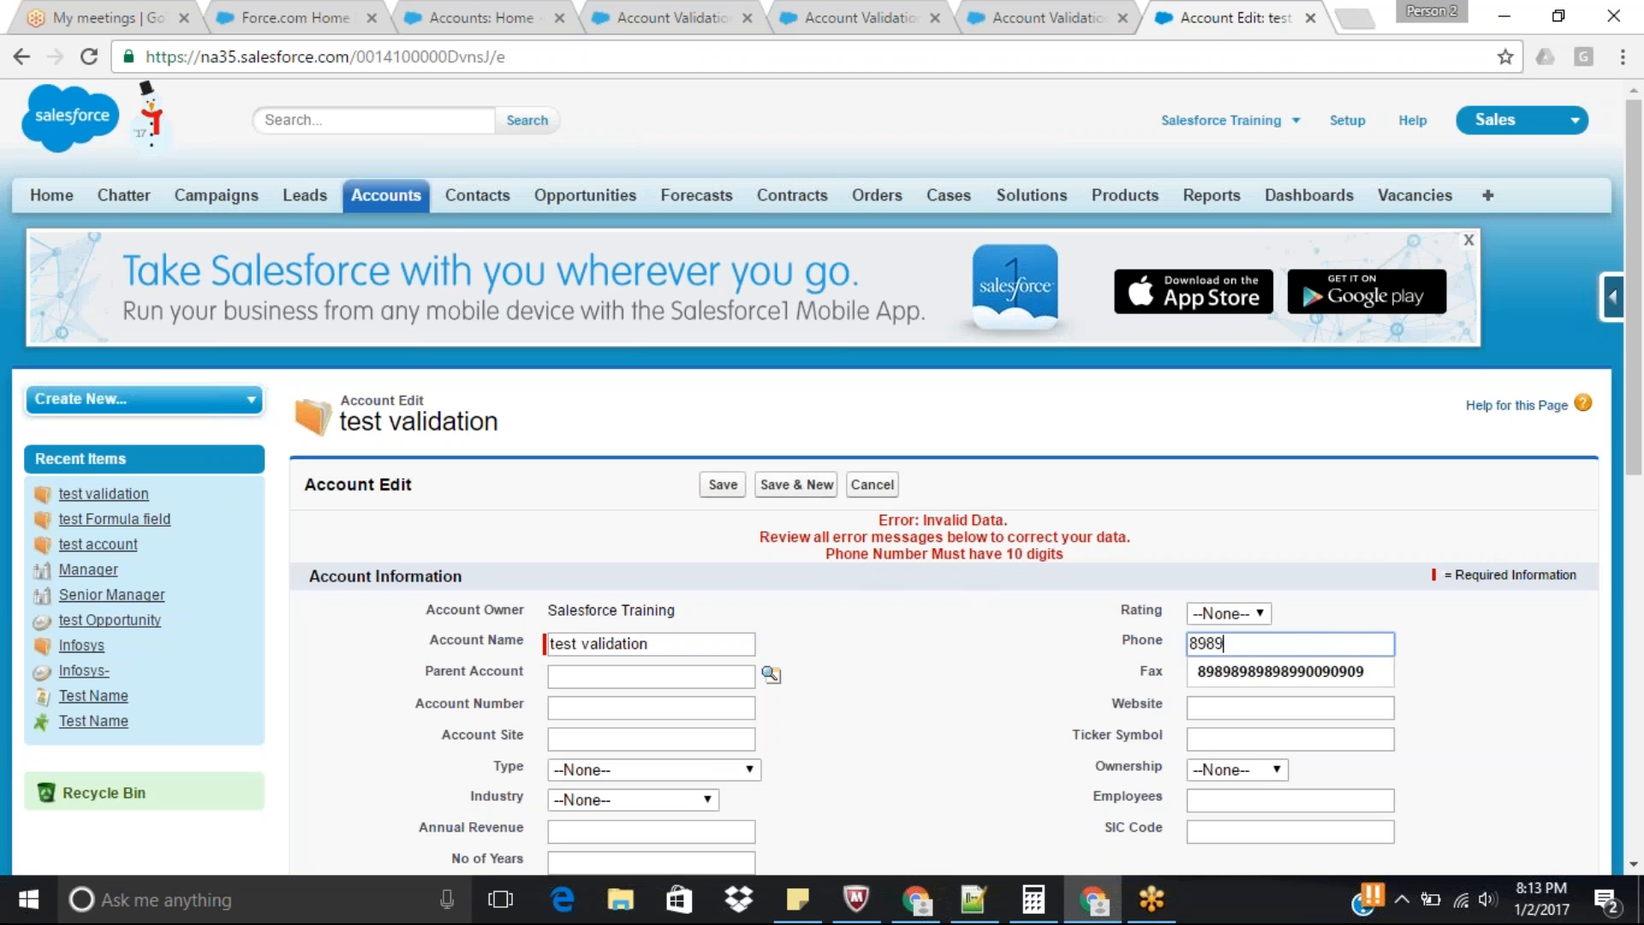
text(898989)
key(Tab)
click(1081, 614)
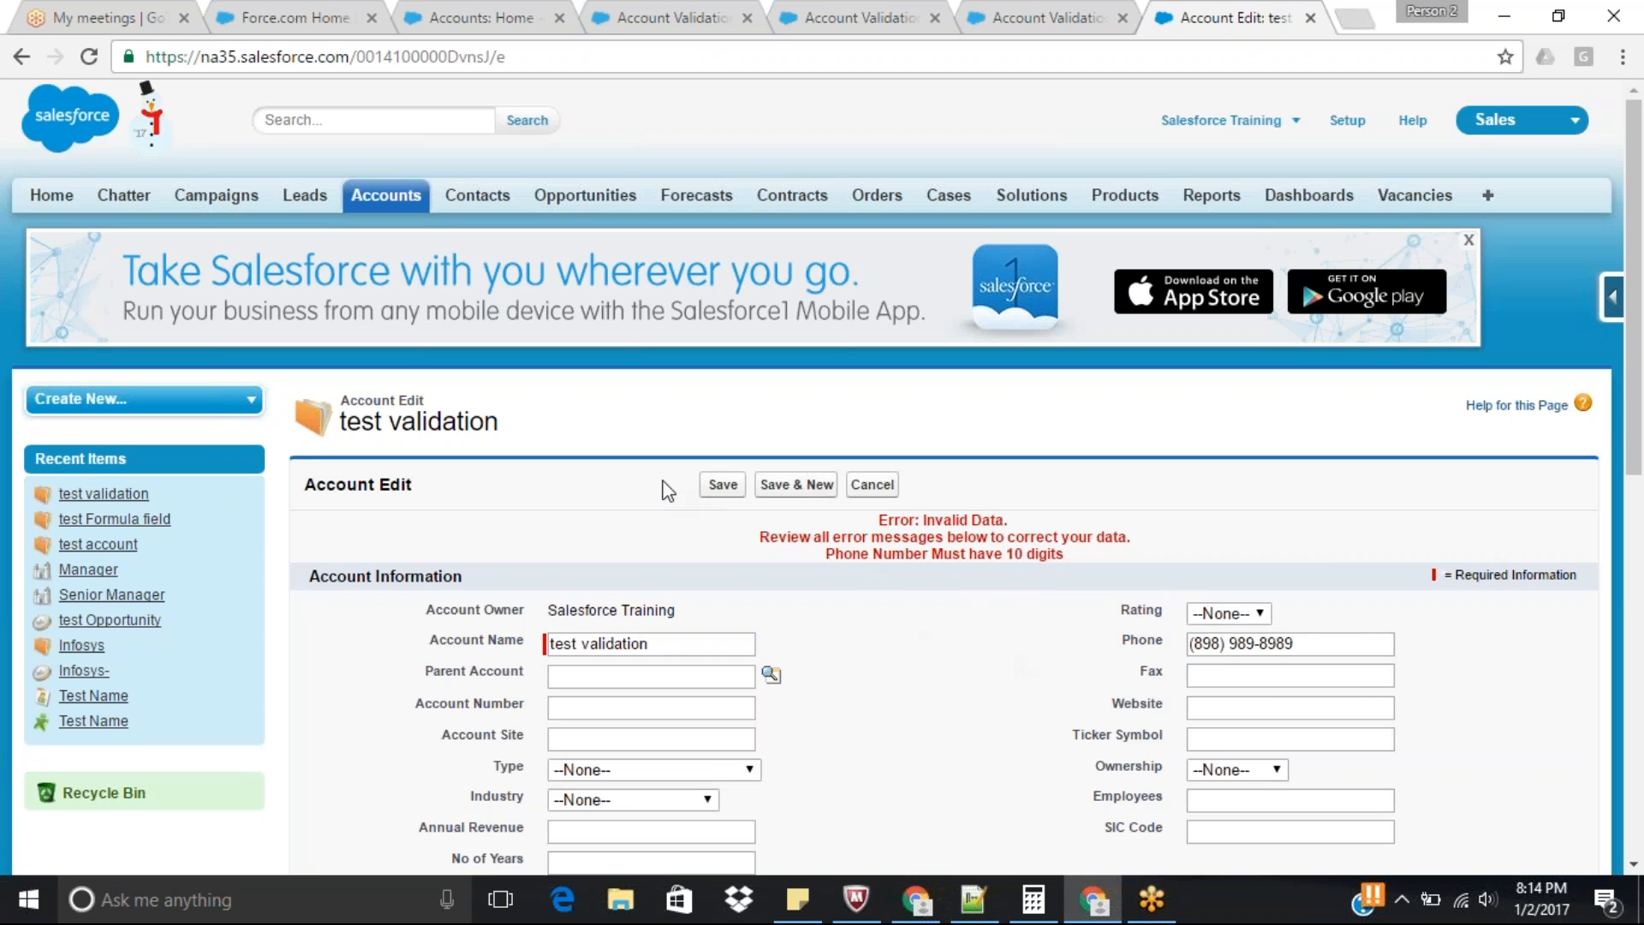
click(721, 487)
drag(1639, 277, 1642, 394)
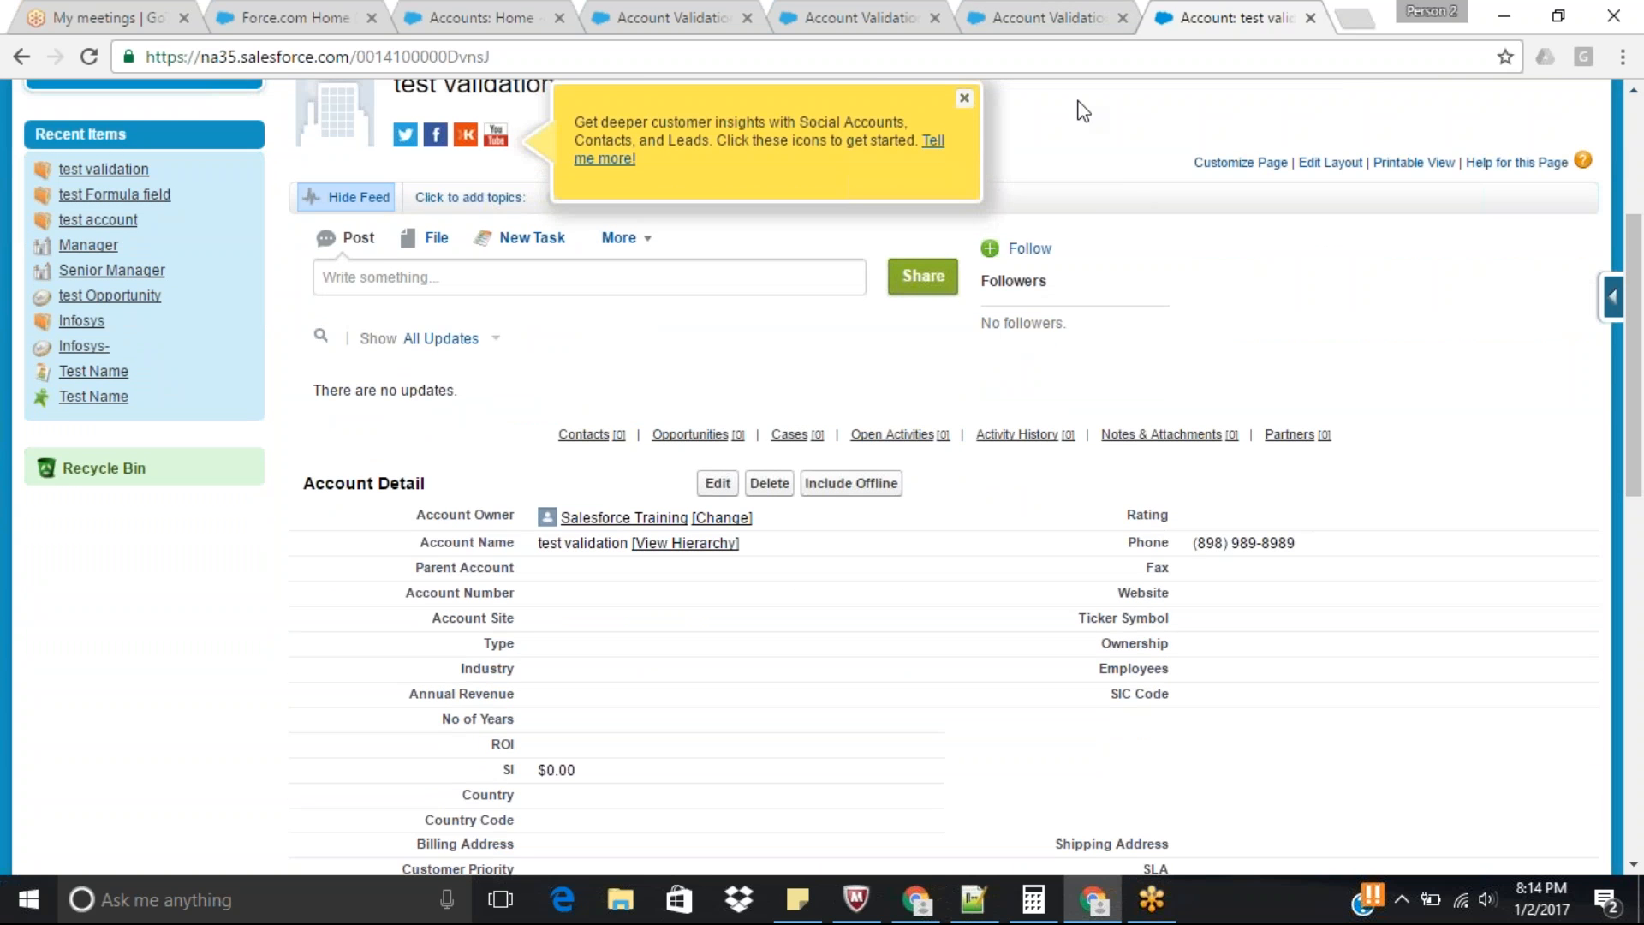
Revisit the Phone_Number_Mandatory and Phone_Number_Length rule details to compare their error condition formulas.
click(1046, 17)
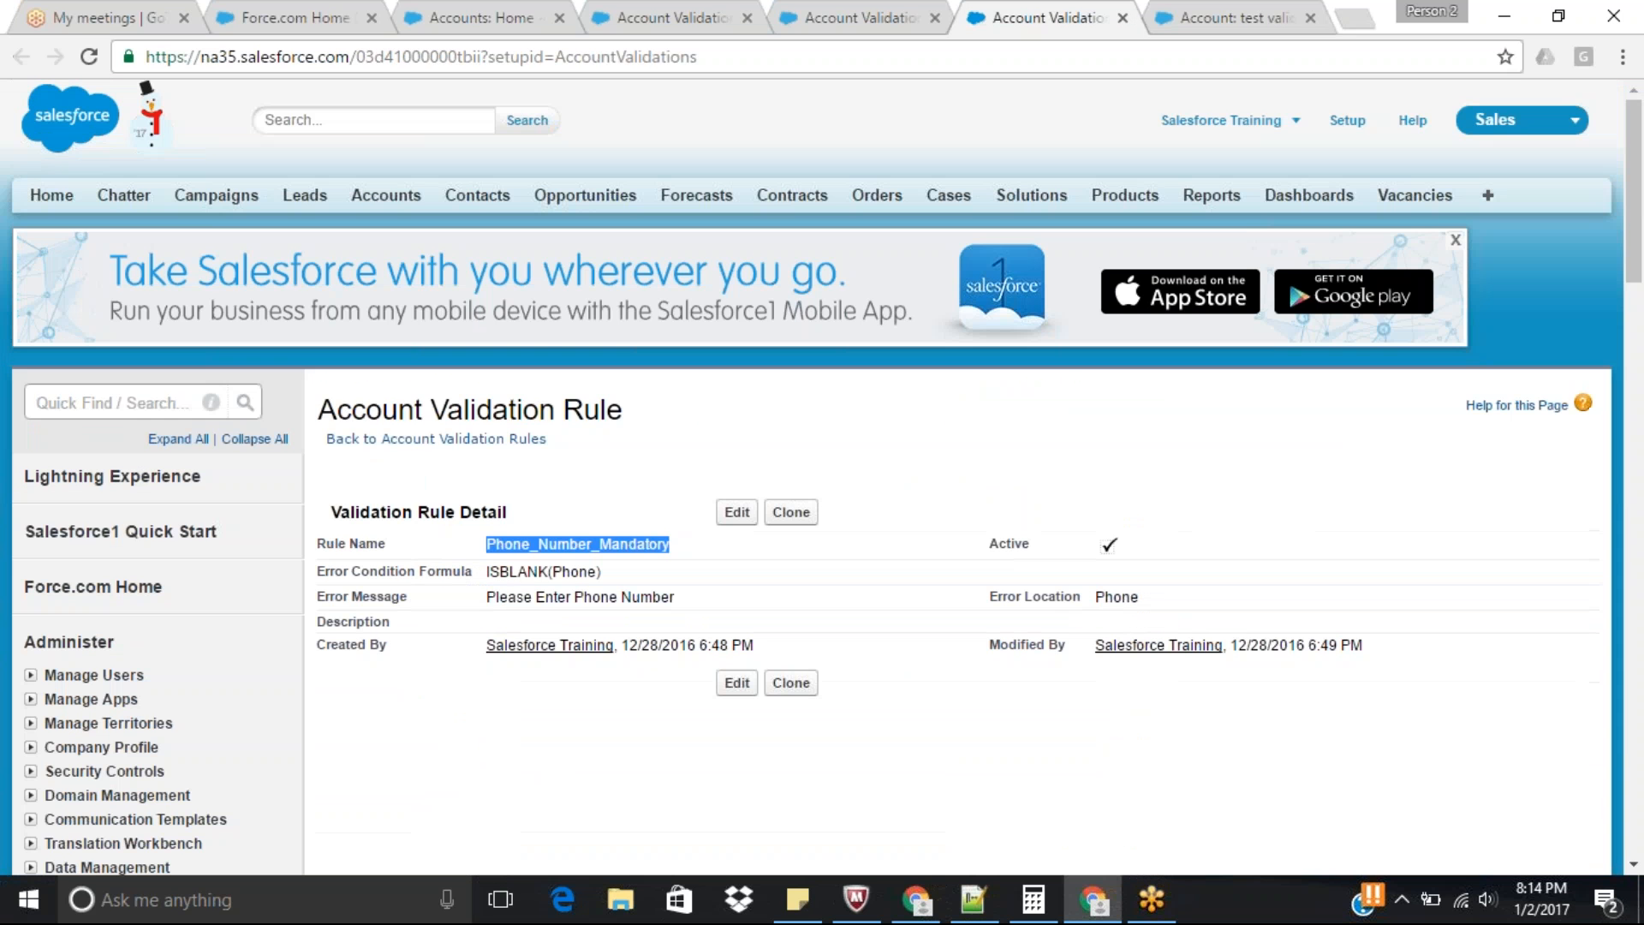
click(891, 11)
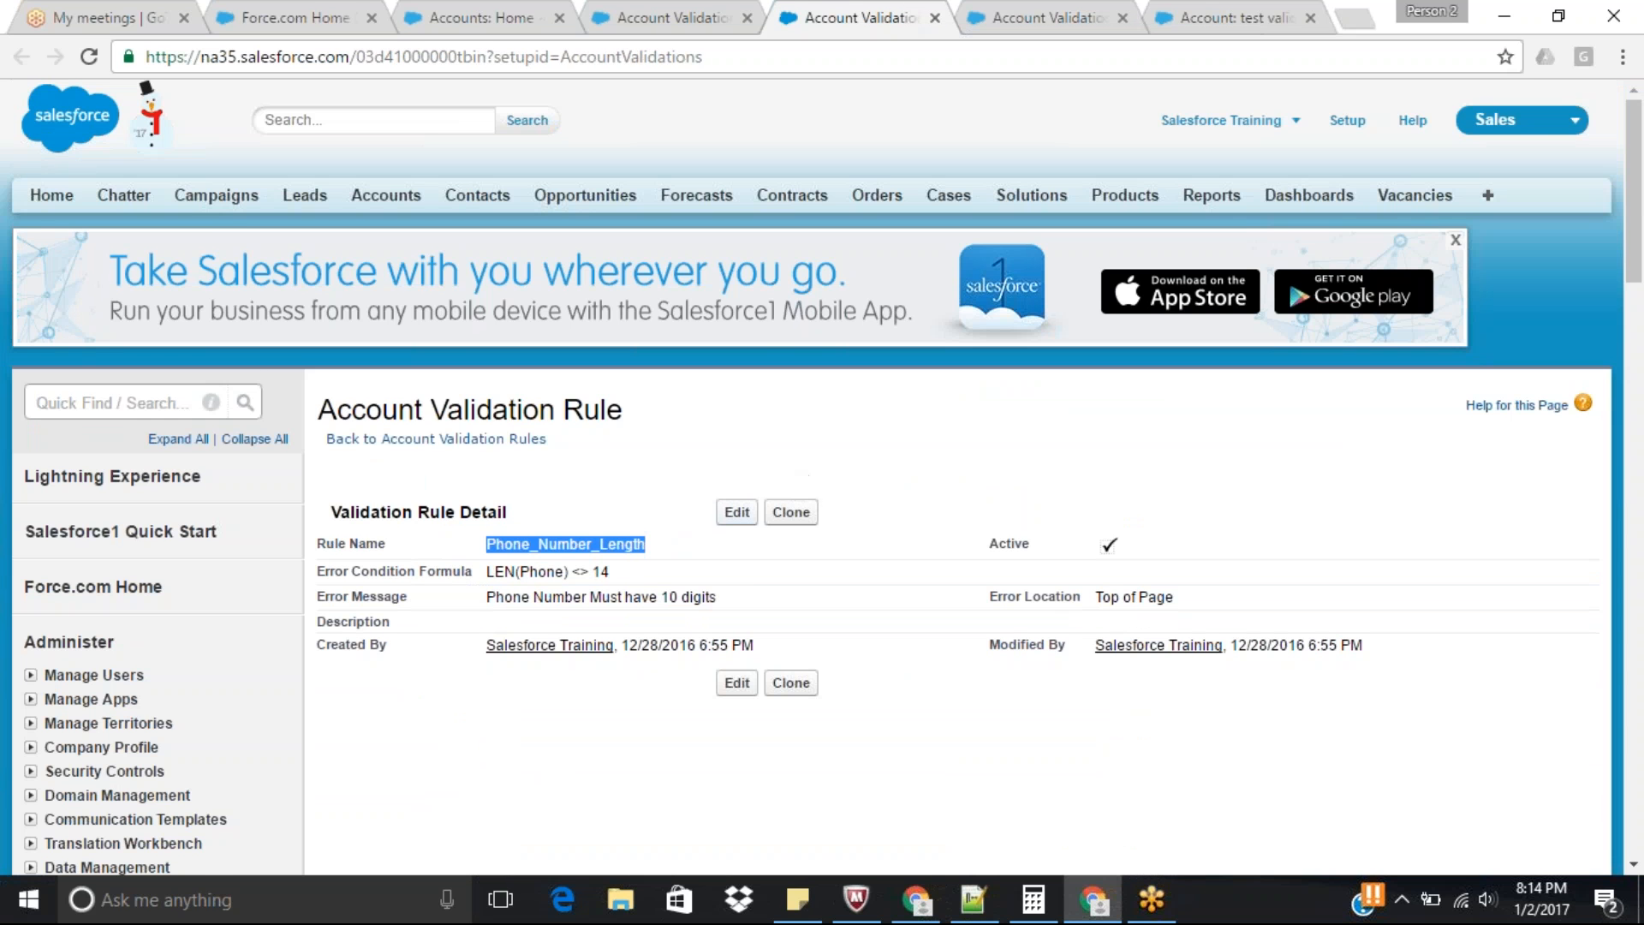
Open the Phone_Number_Length and Phone_Number_Mandatory rules for editing and copy the ISBLANK(Phone) formula from the mandatory rule.
click(735, 513)
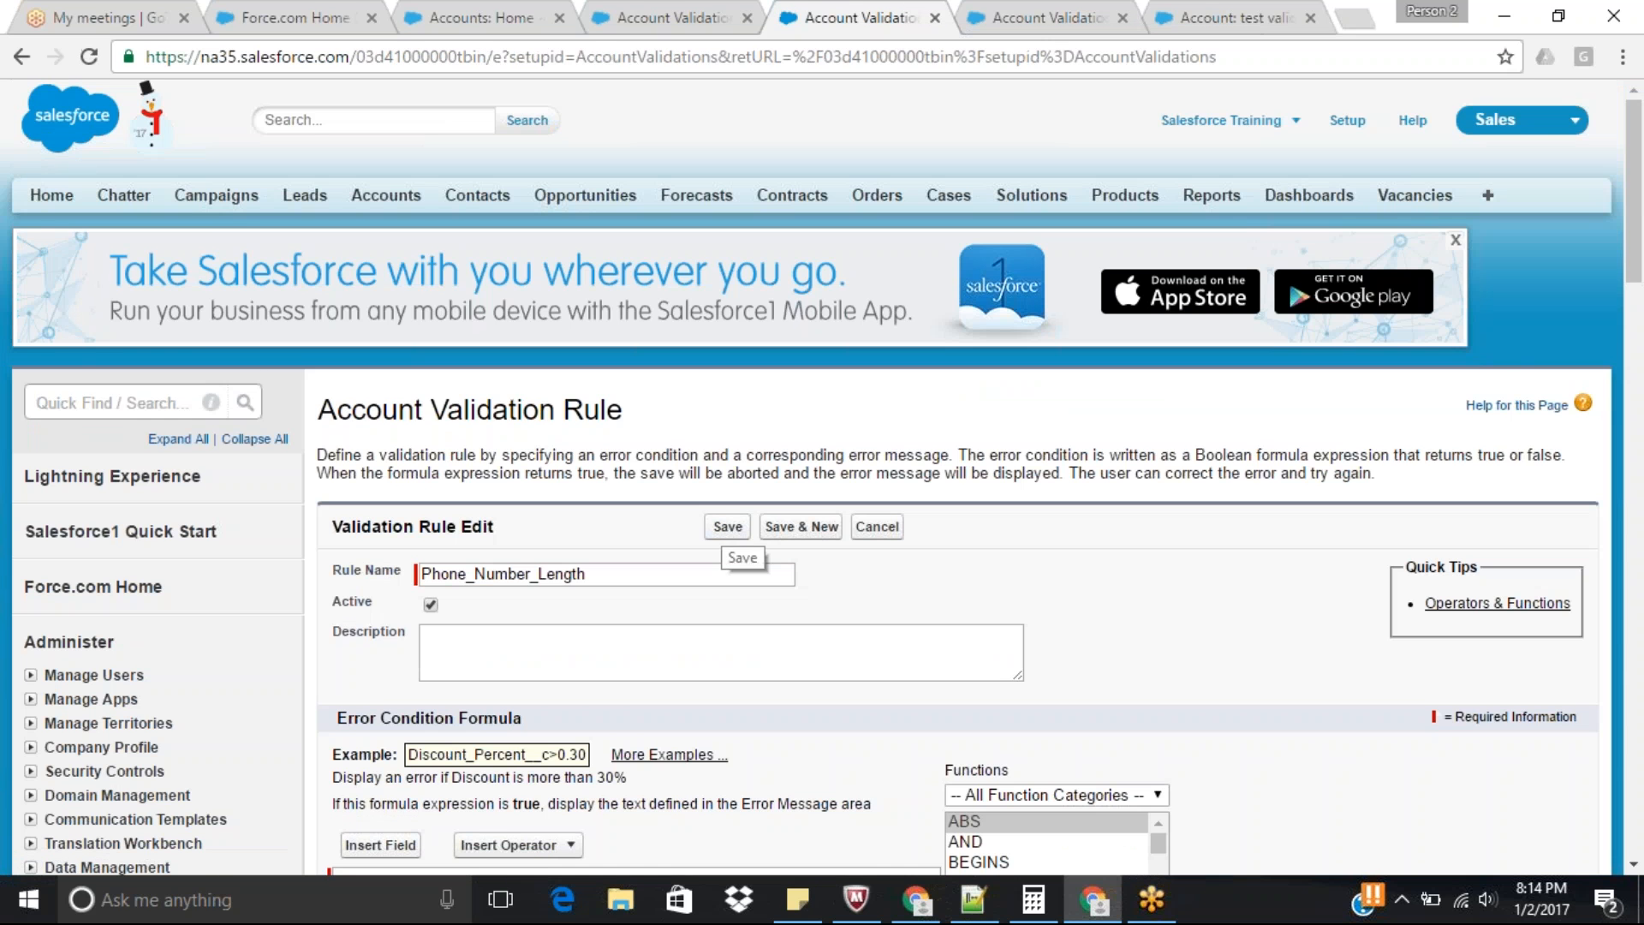
drag(1637, 212, 1643, 312)
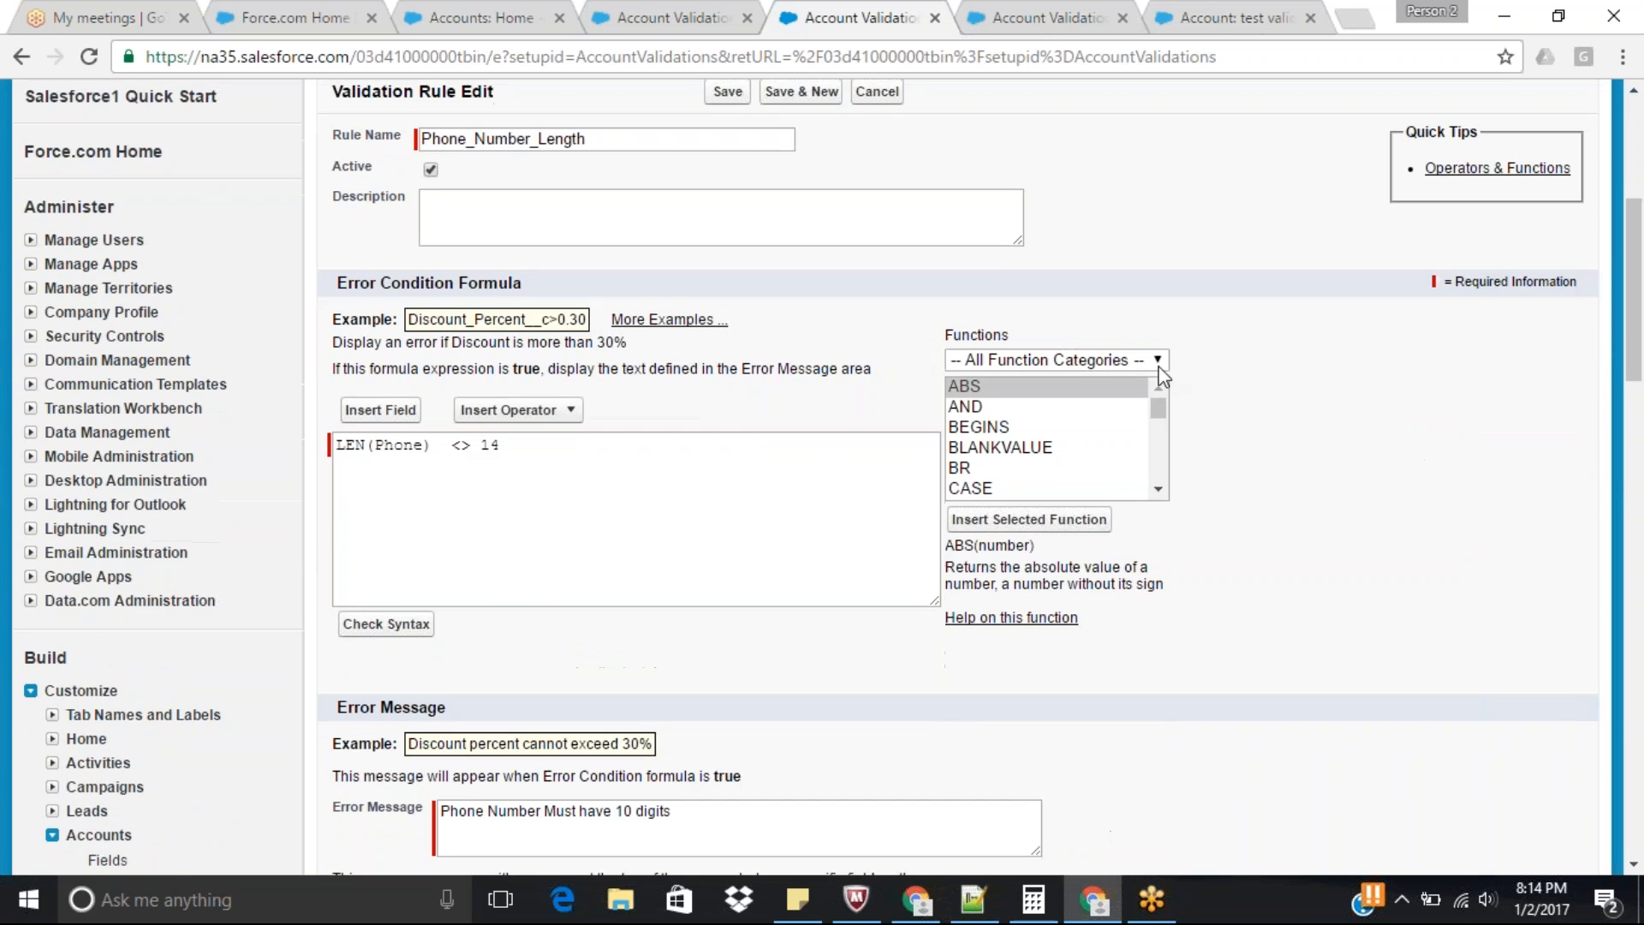
click(1051, 12)
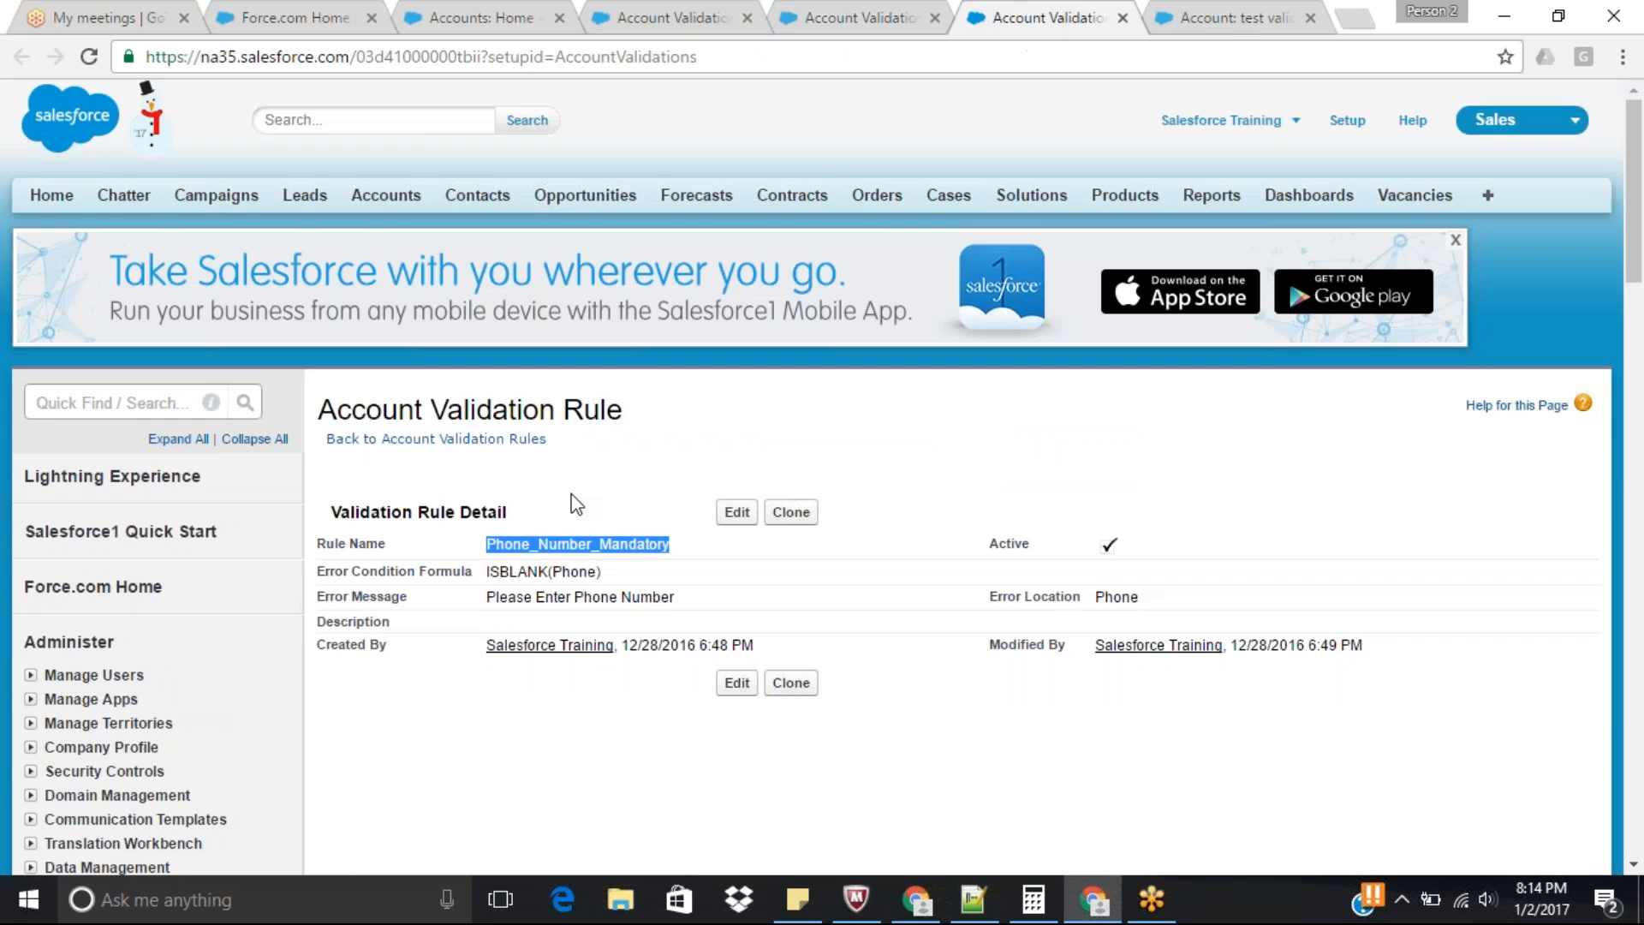
click(737, 513)
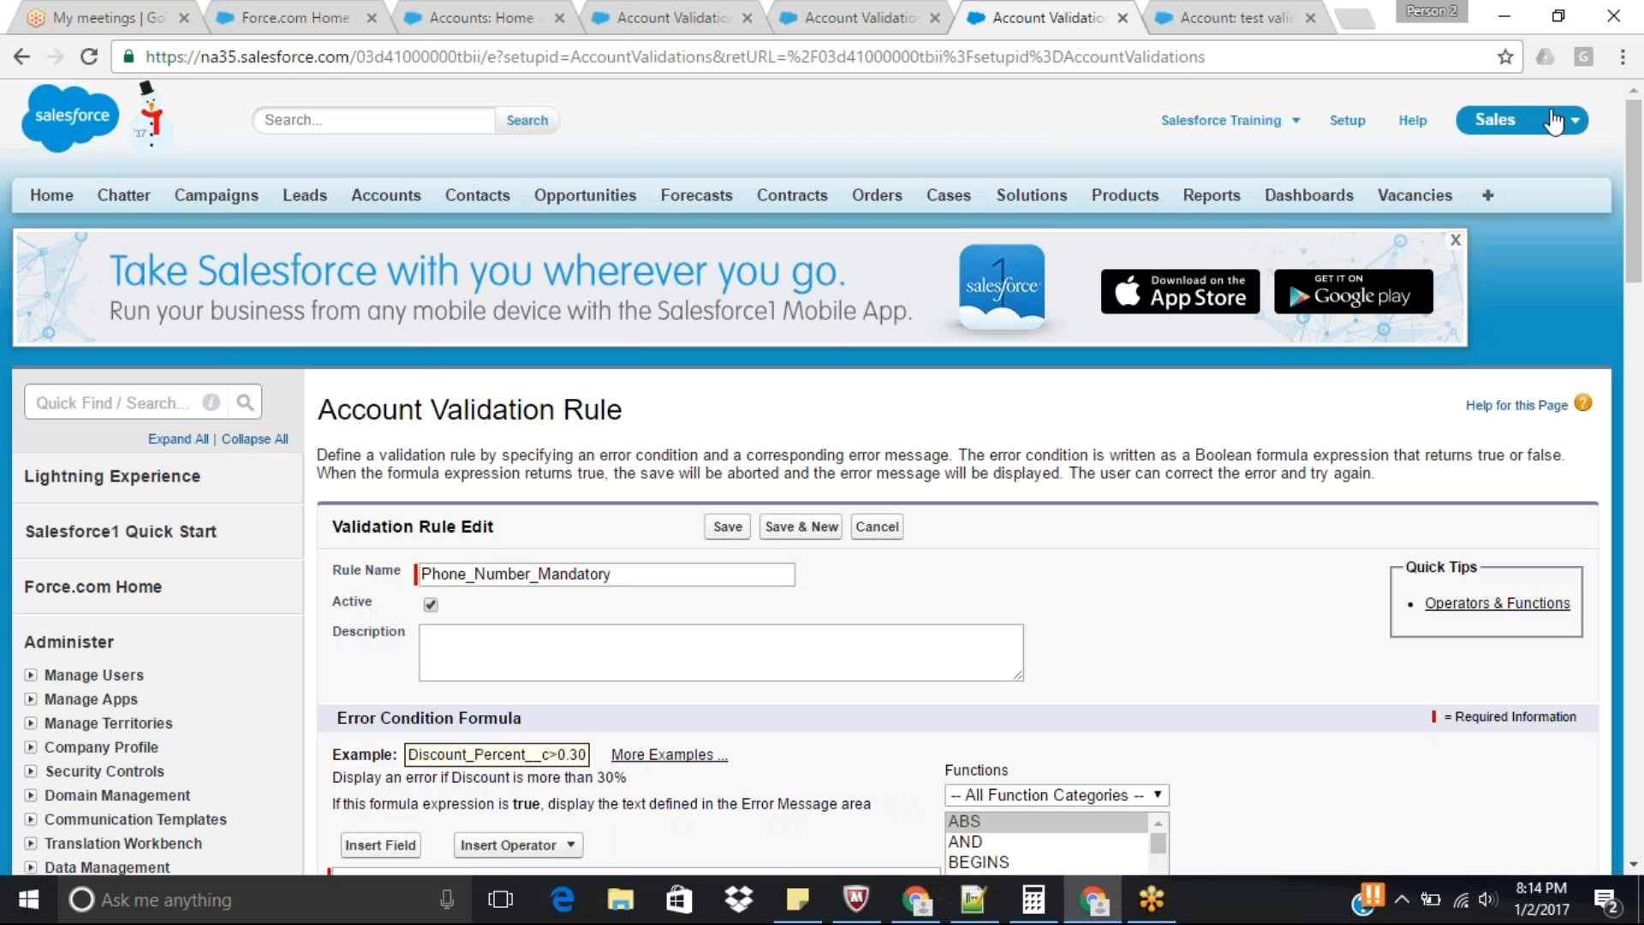
drag(1638, 153, 1642, 250)
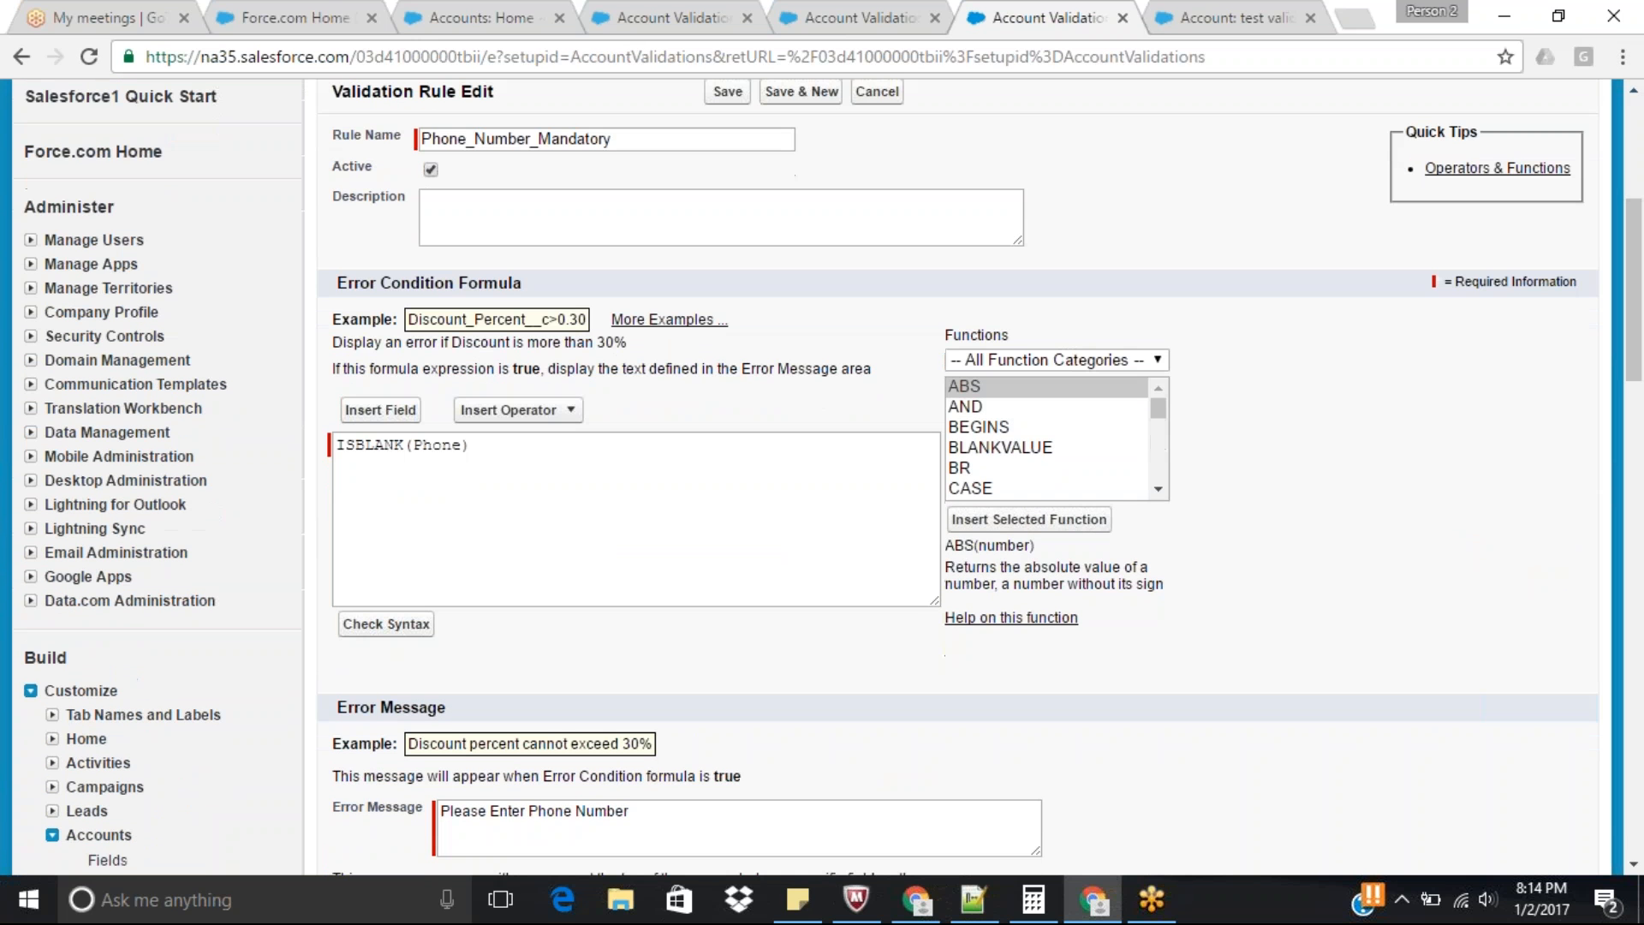
click(539, 453)
key(ctrl+a)
key(ctrl+c)
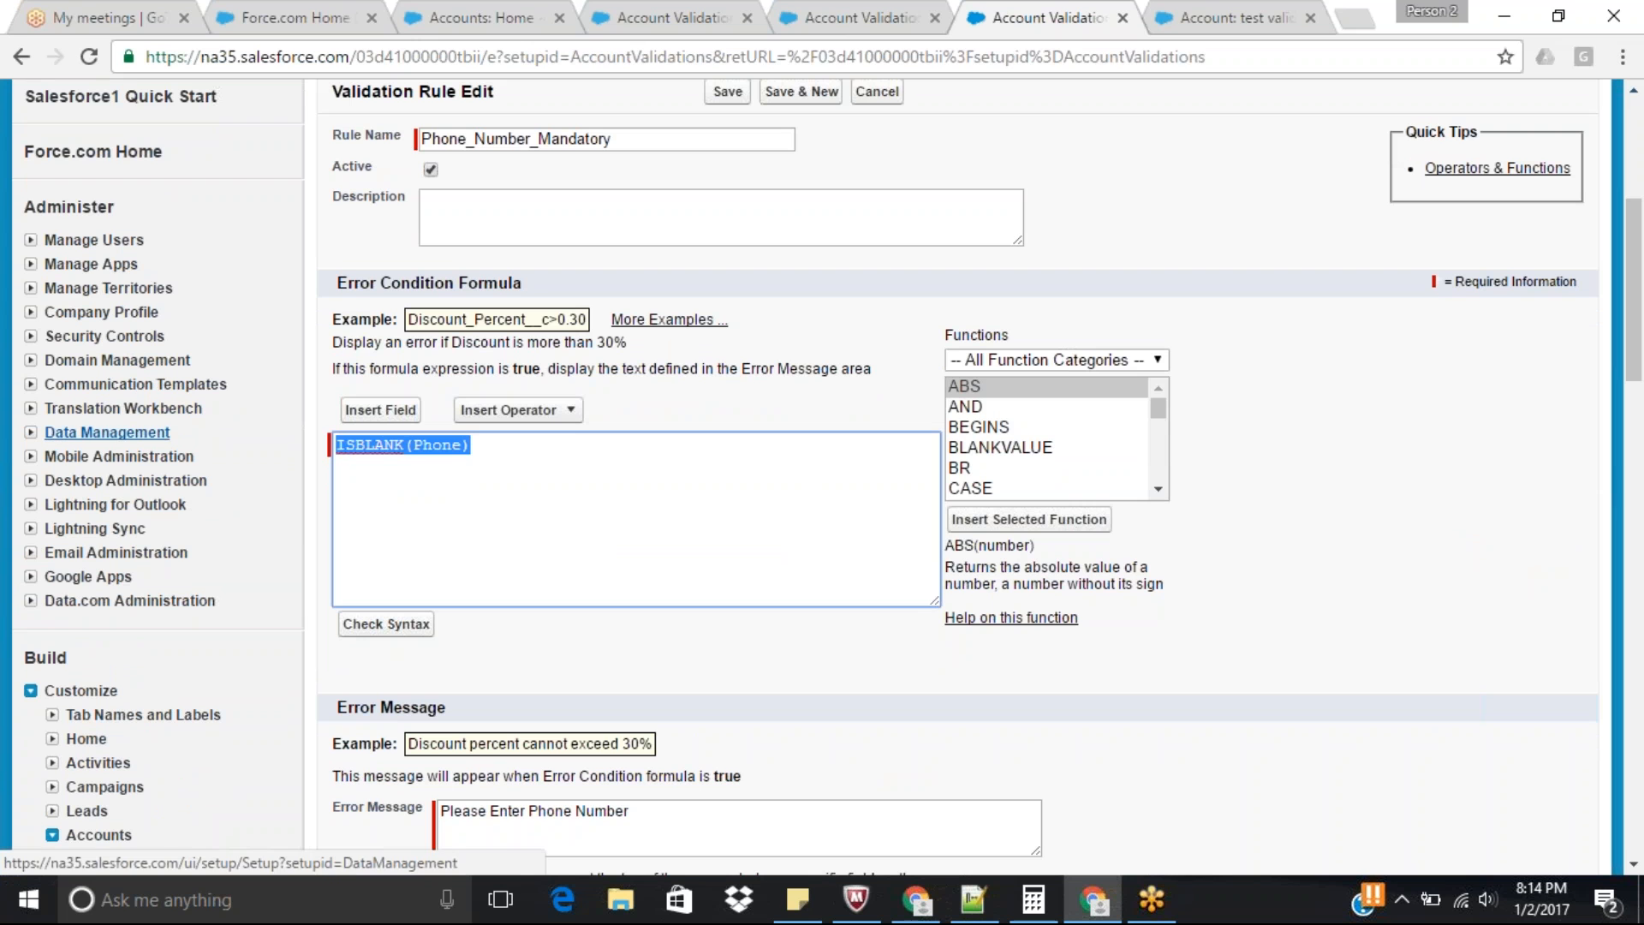
Paste ISBLANK(Phone) on a new line below the LEN(Phone) <> 14 condition in the Phone_Number_Length rule's formula.
click(891, 17)
click(553, 451)
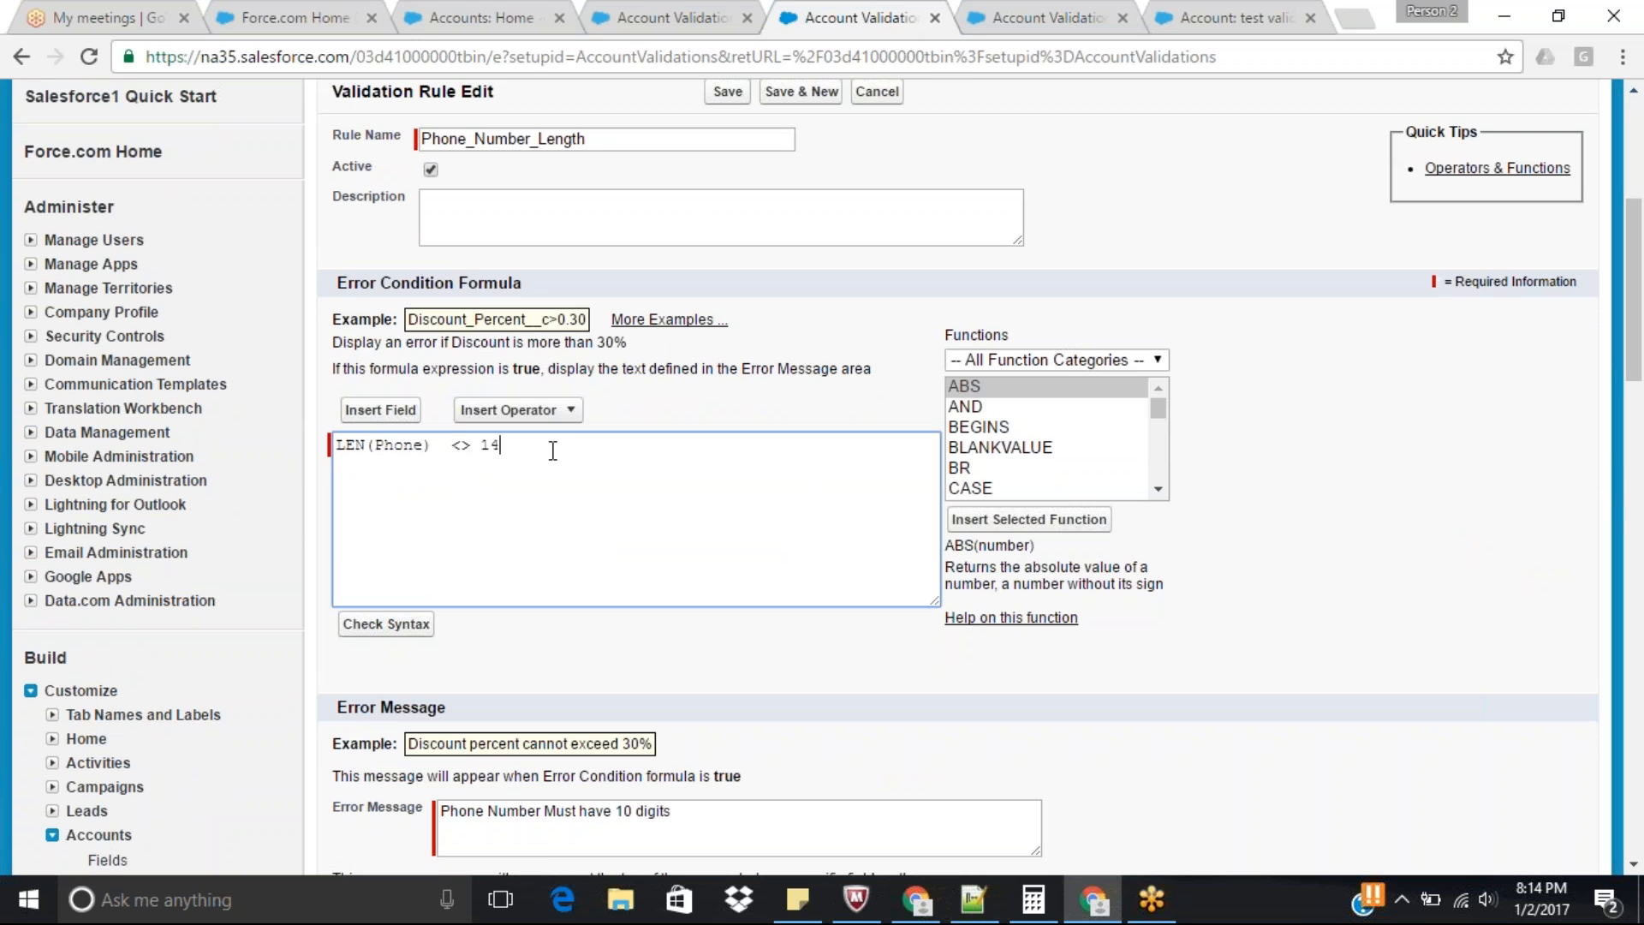
key(ctrl+v)
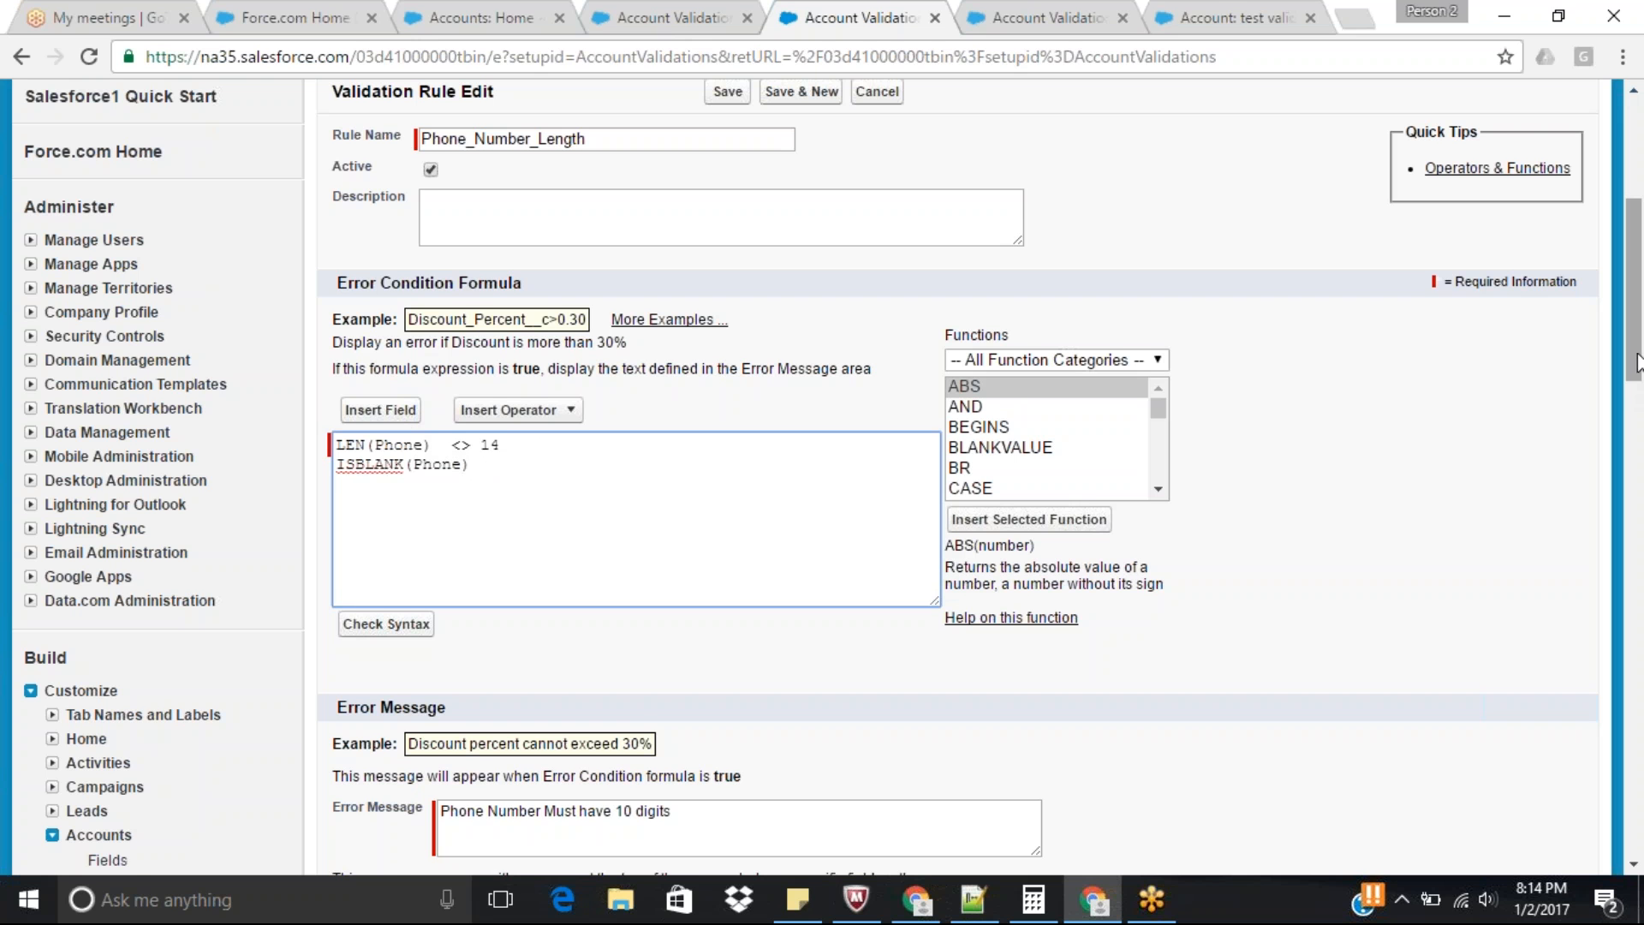
drag(1639, 359, 1640, 360)
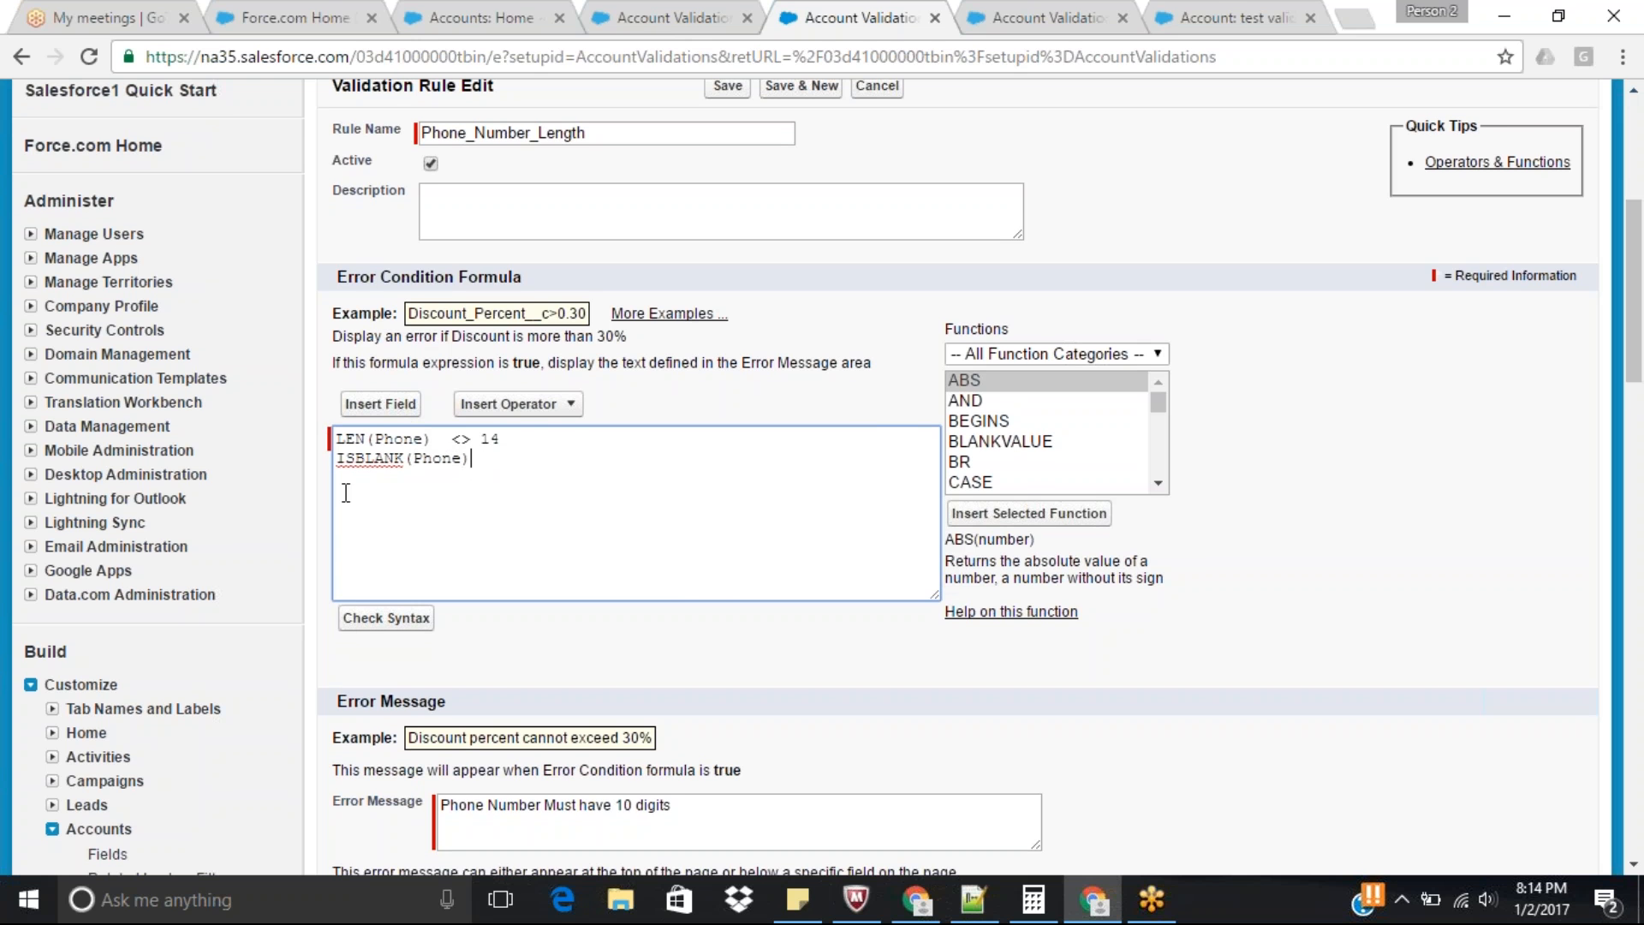
Wrap the two conditions as OR(LEN(Phone) <> 14, ISBLANK(Phone)), check the syntax and save the Phone_Number_Length rule.
click(337, 443)
key(Return)
text(OR()
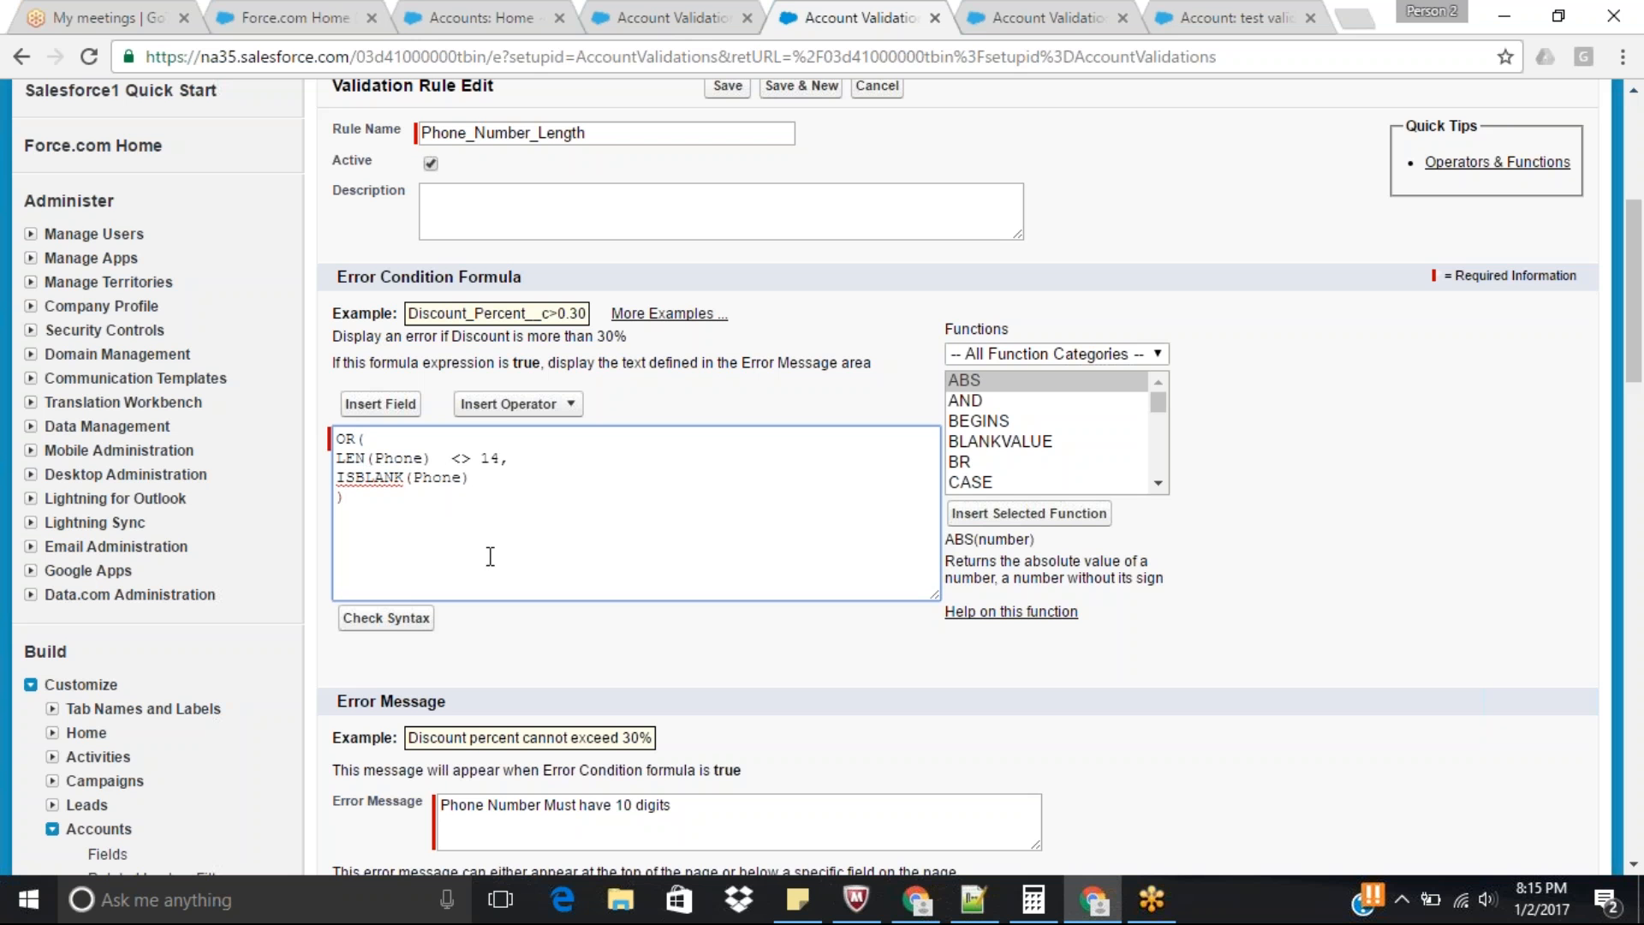
click(390, 619)
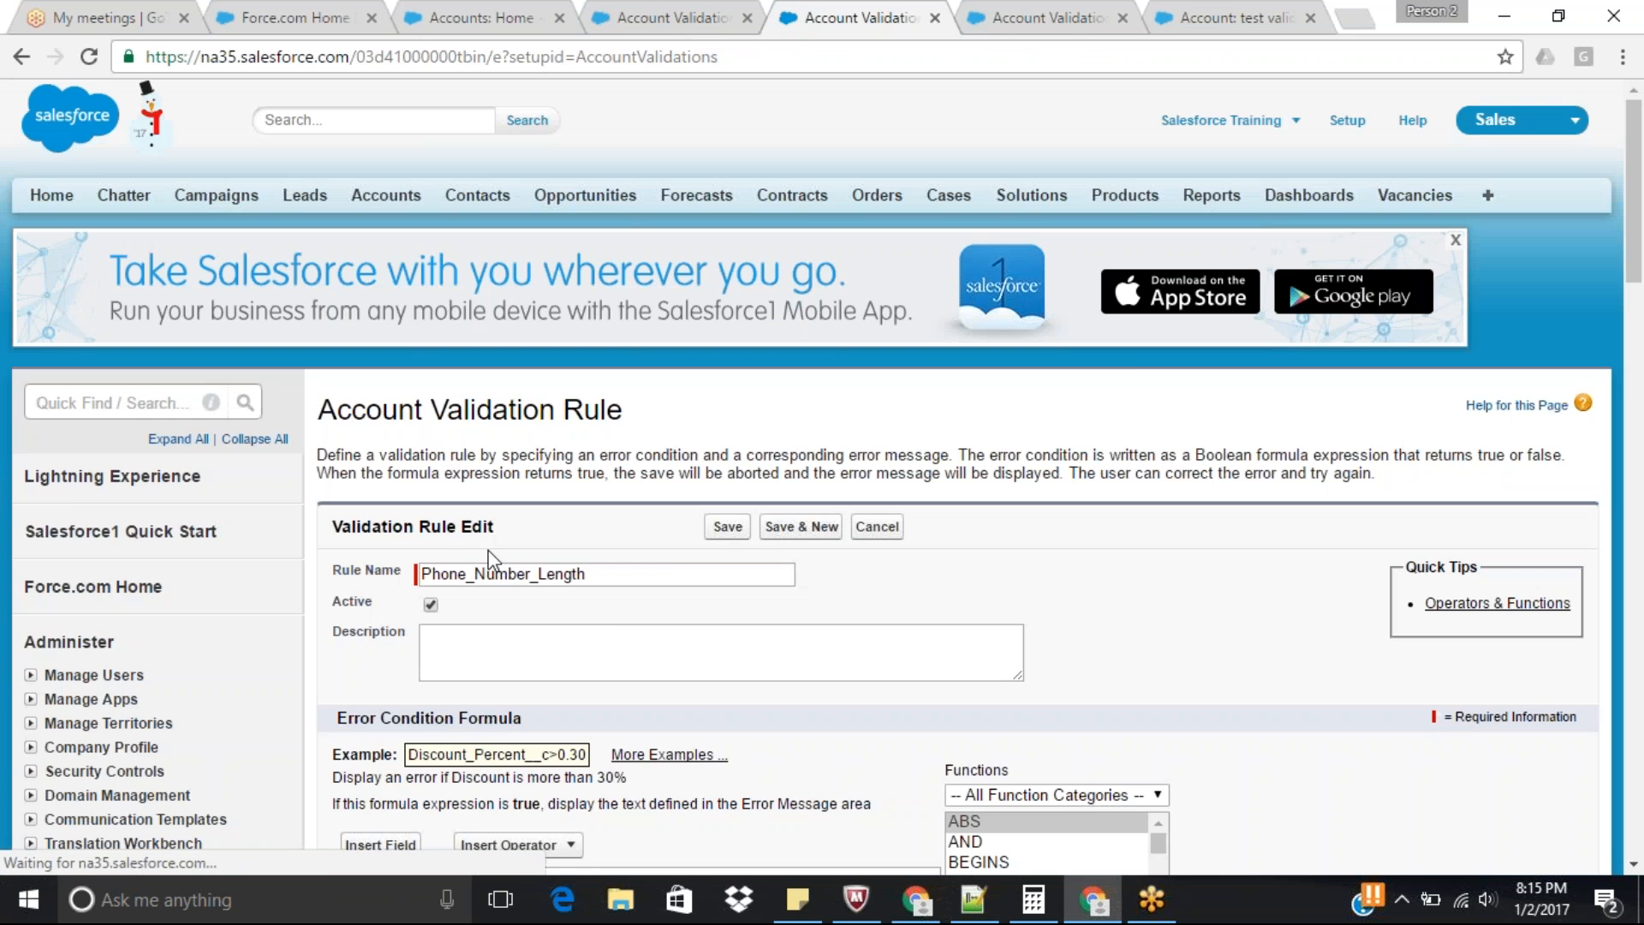
drag(1636, 174, 1642, 331)
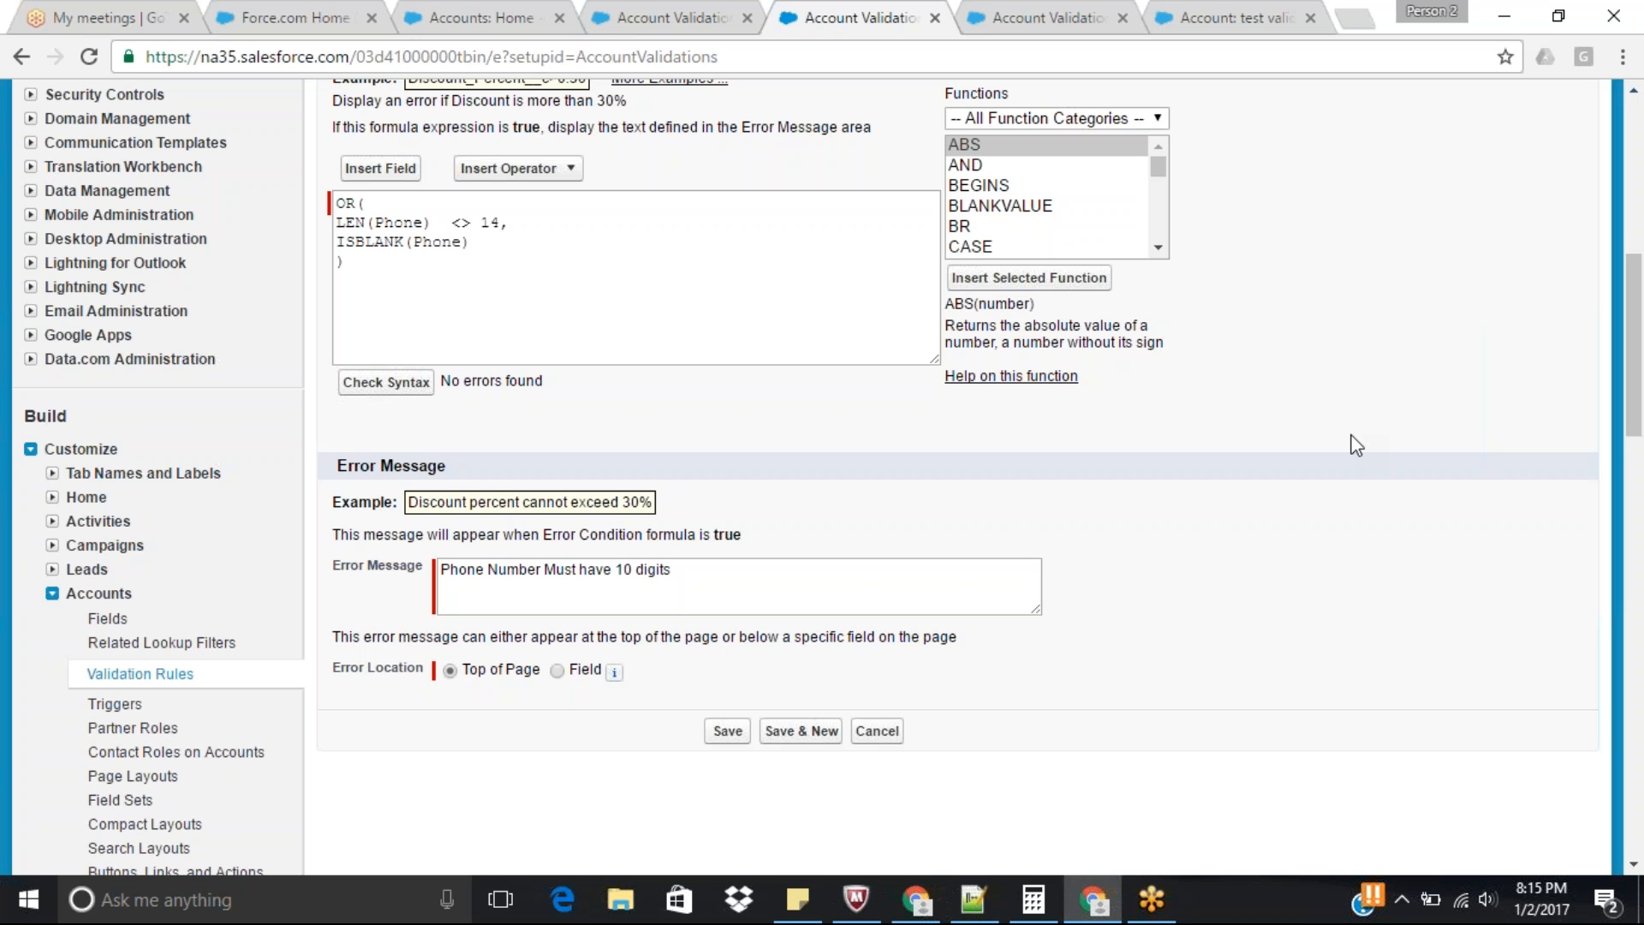
click(729, 733)
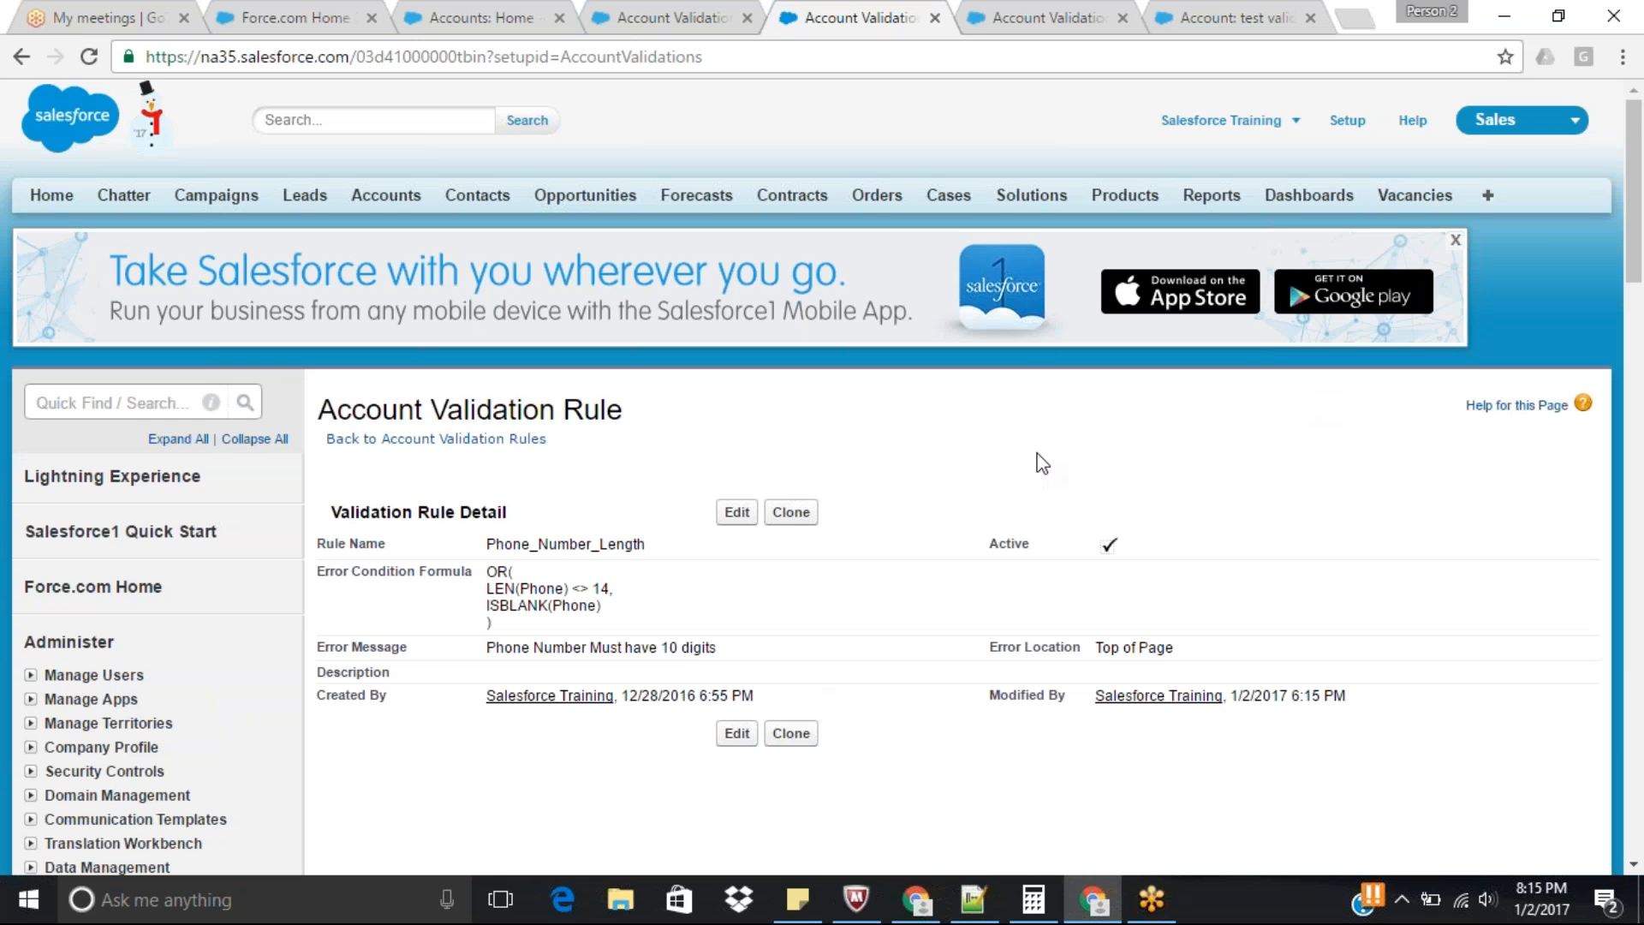
Deactivate the Phone_Number_Mandatory rule and save it.
double_click(565, 544)
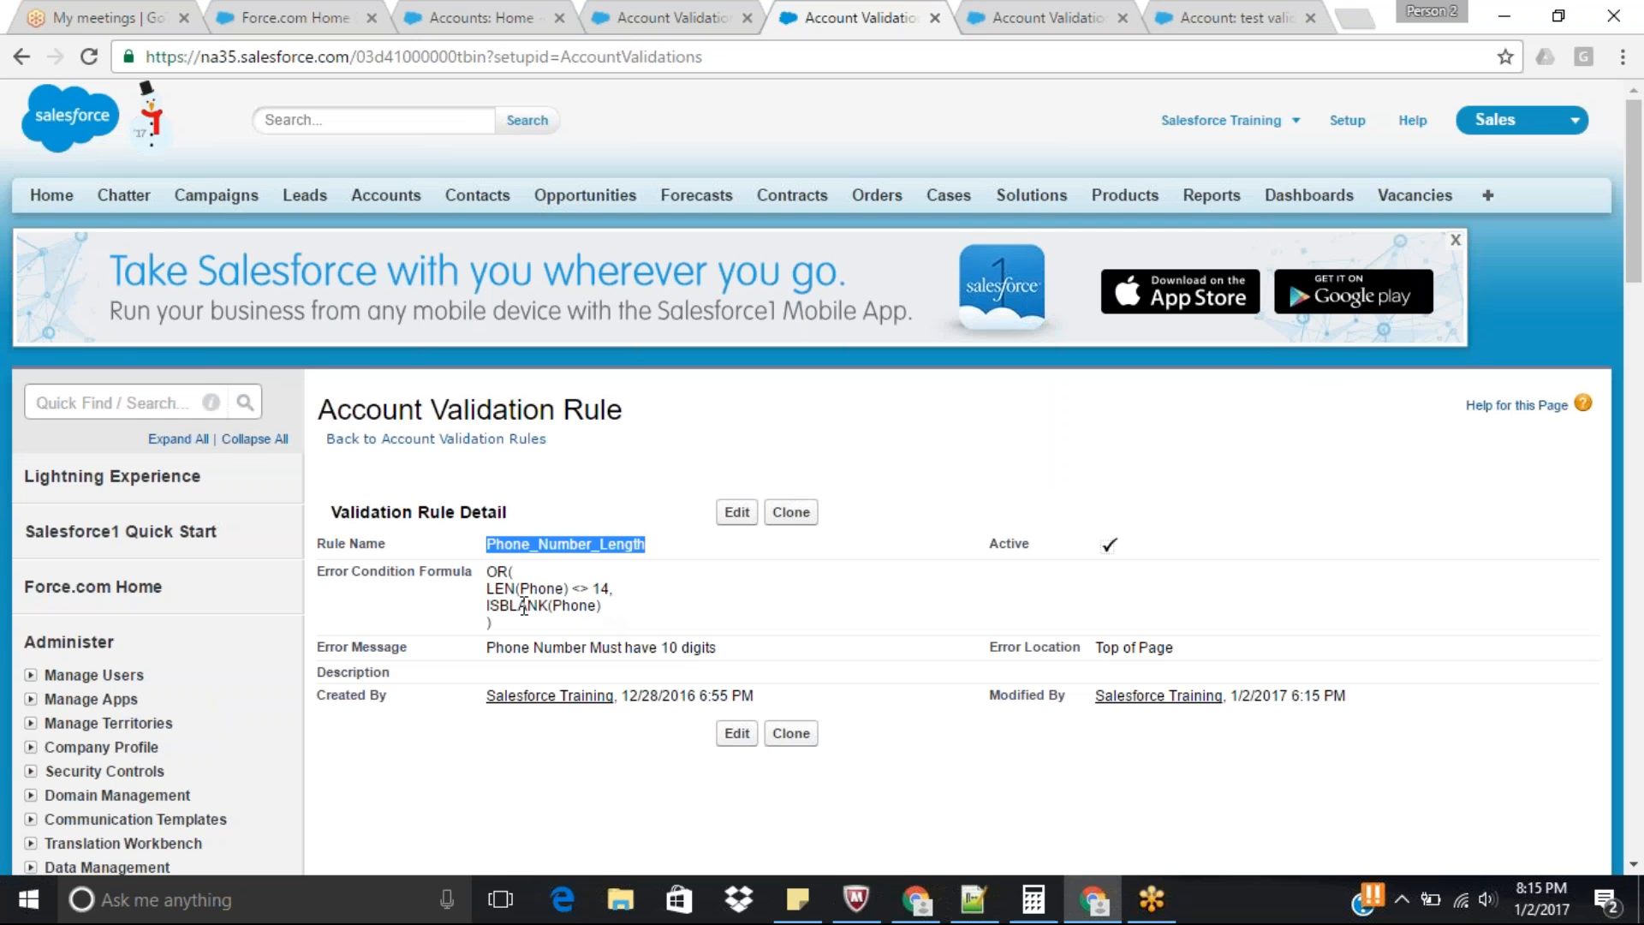
click(979, 14)
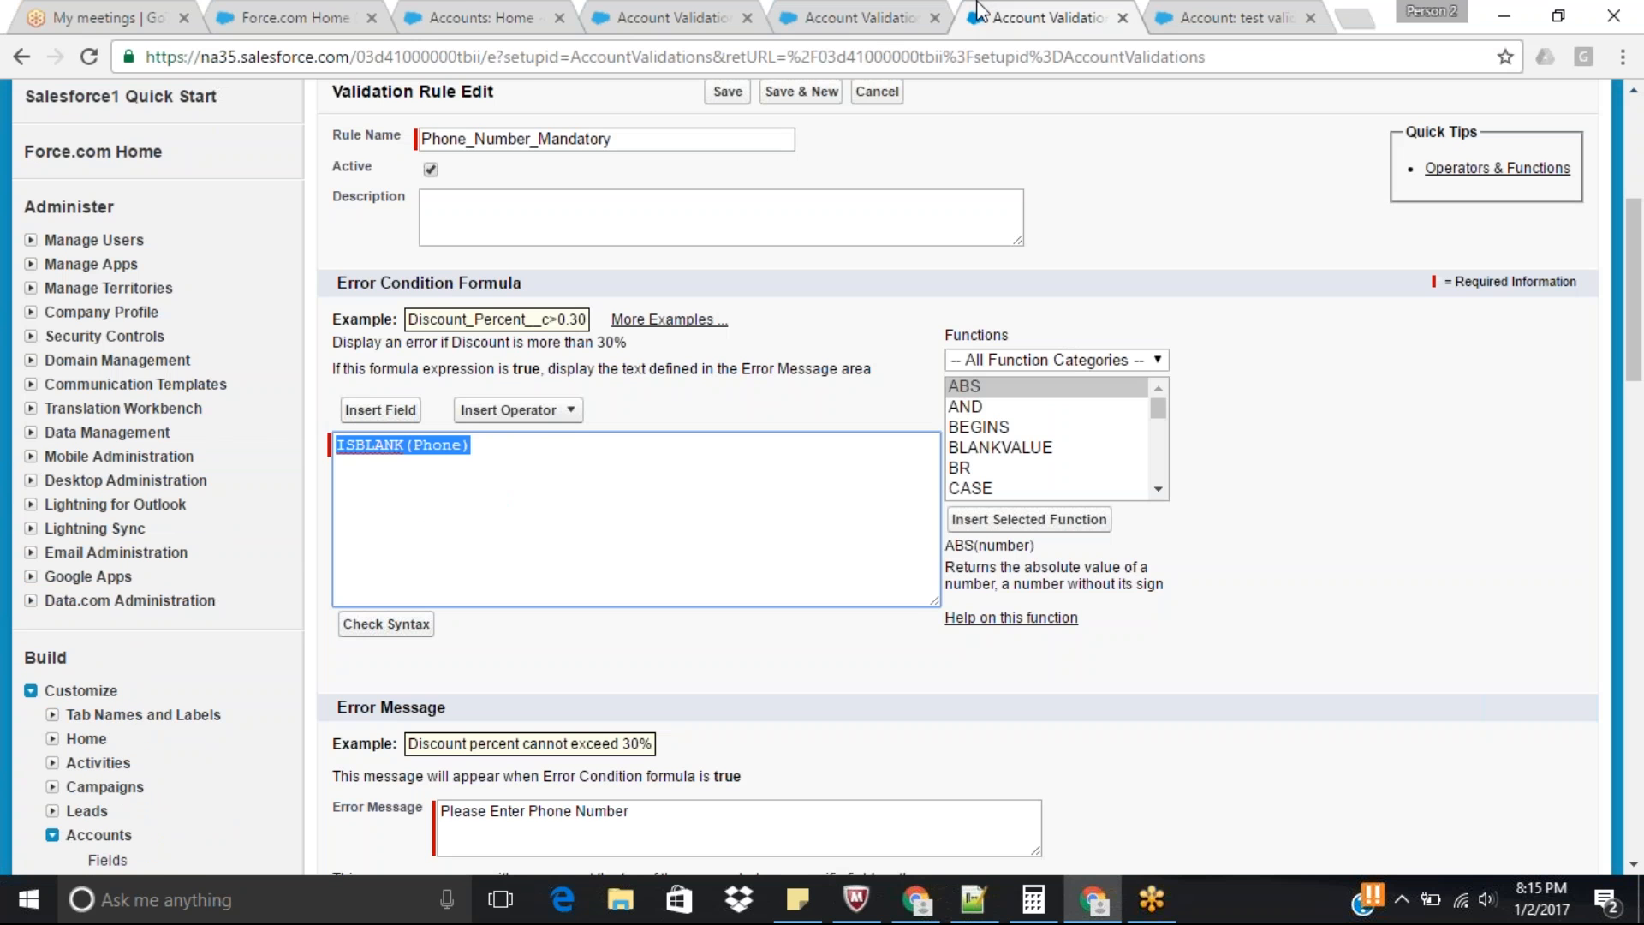
drag(1633, 296, 1637, 197)
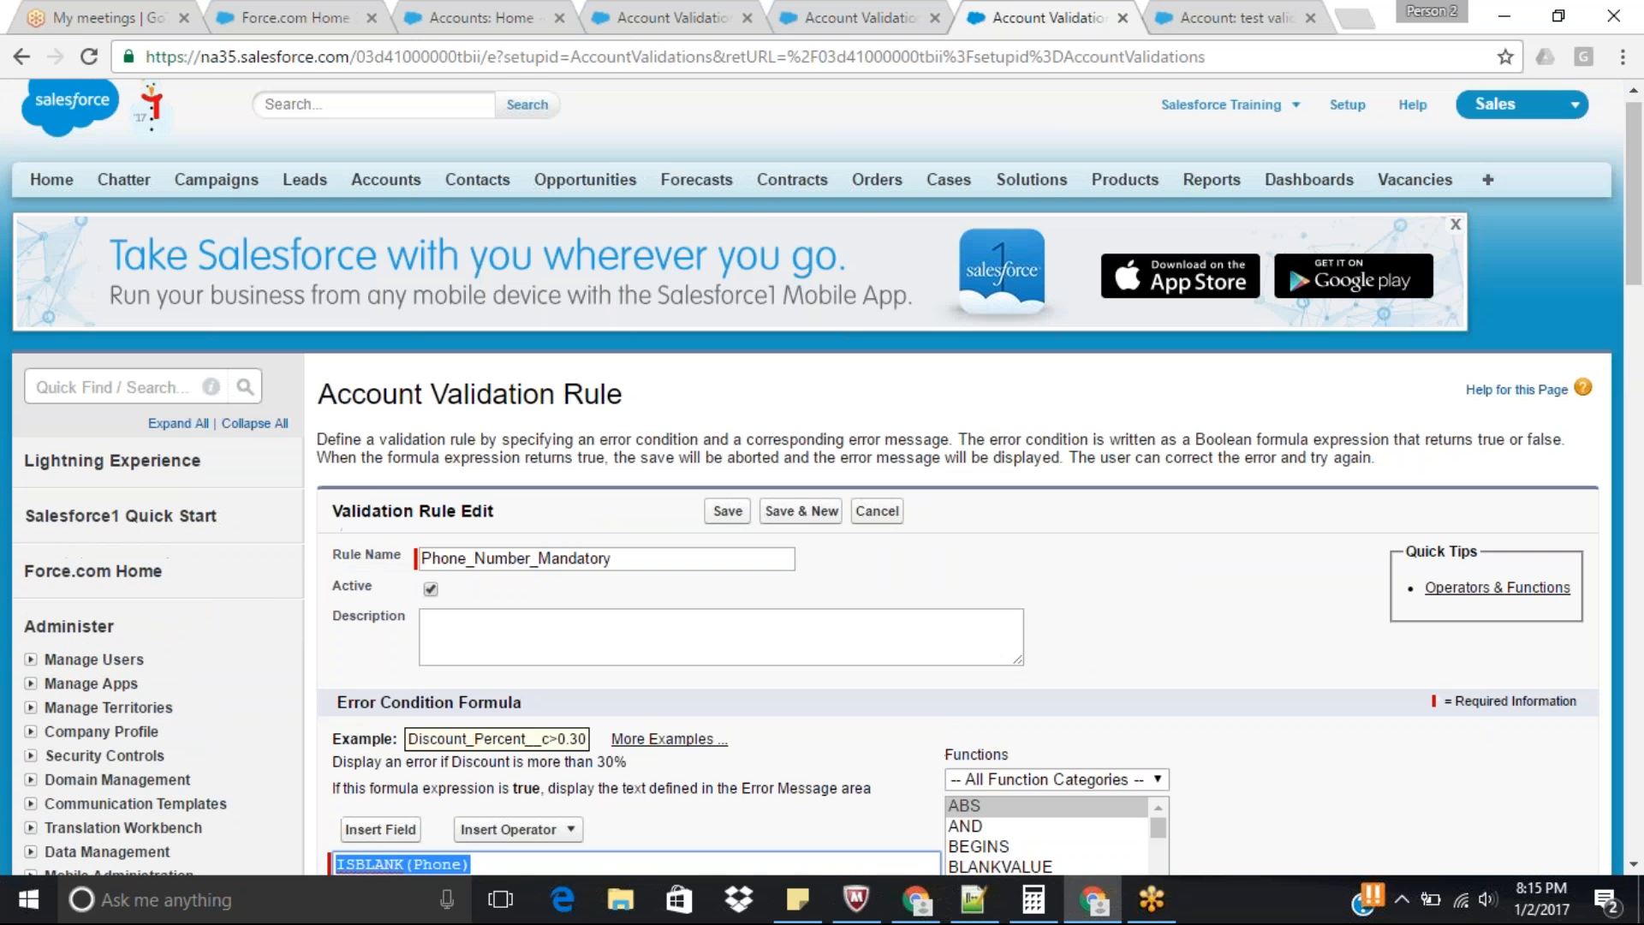
click(428, 590)
click(728, 514)
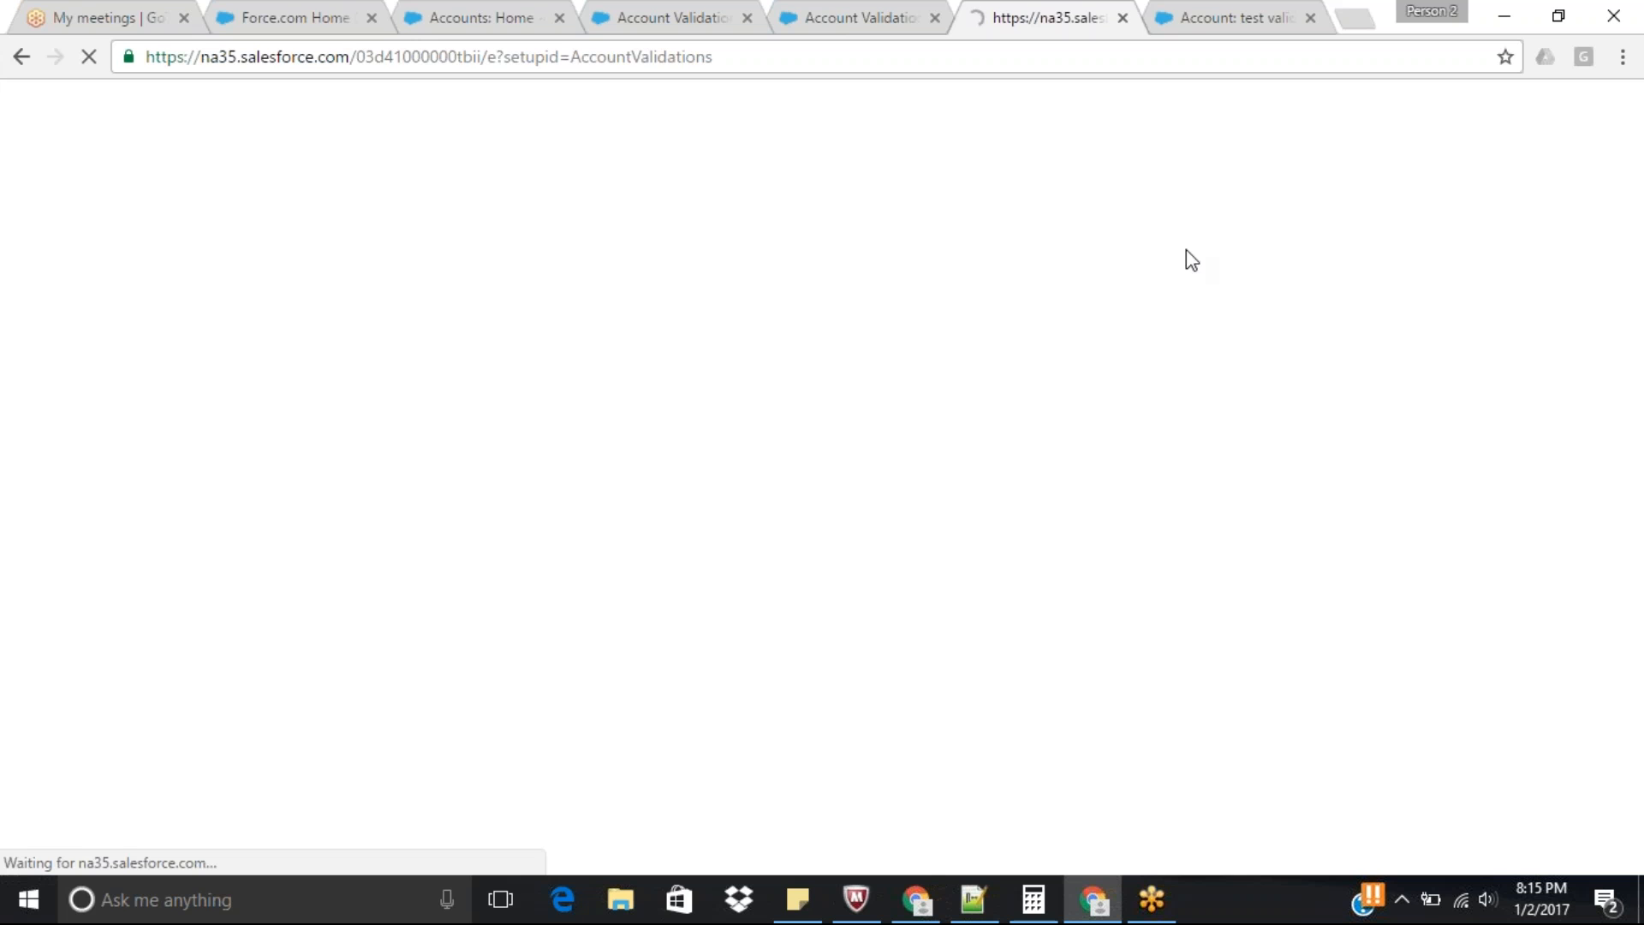
Return to the list of Account validation rules and delete the Phone_Number_Mandatory rule.
click(844, 18)
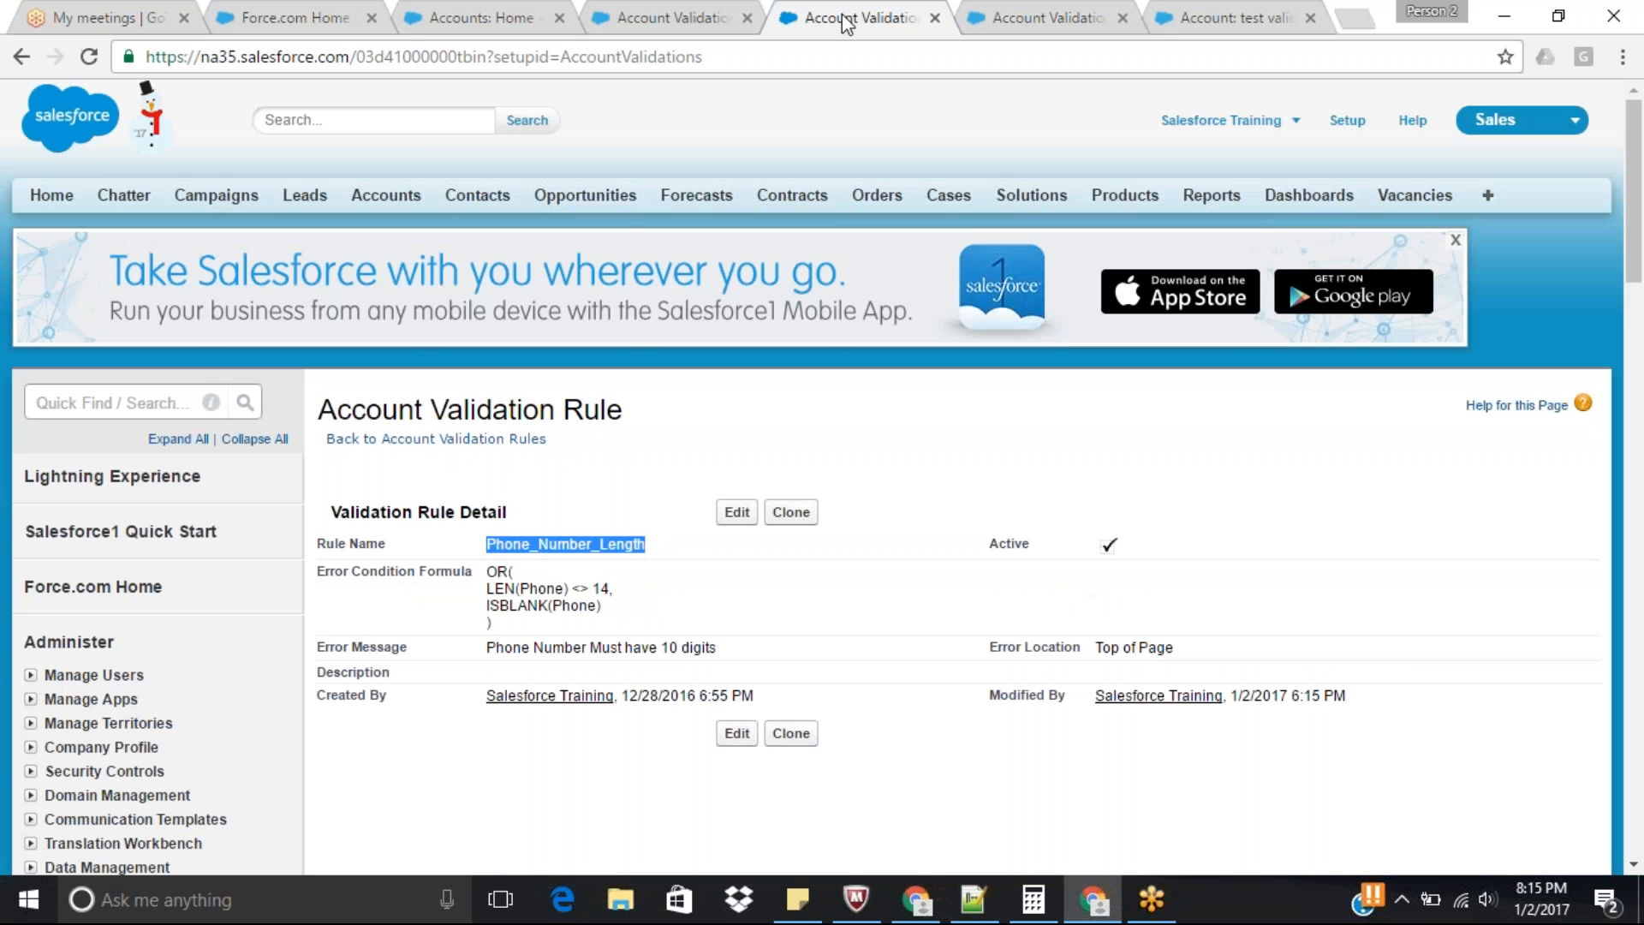
click(503, 440)
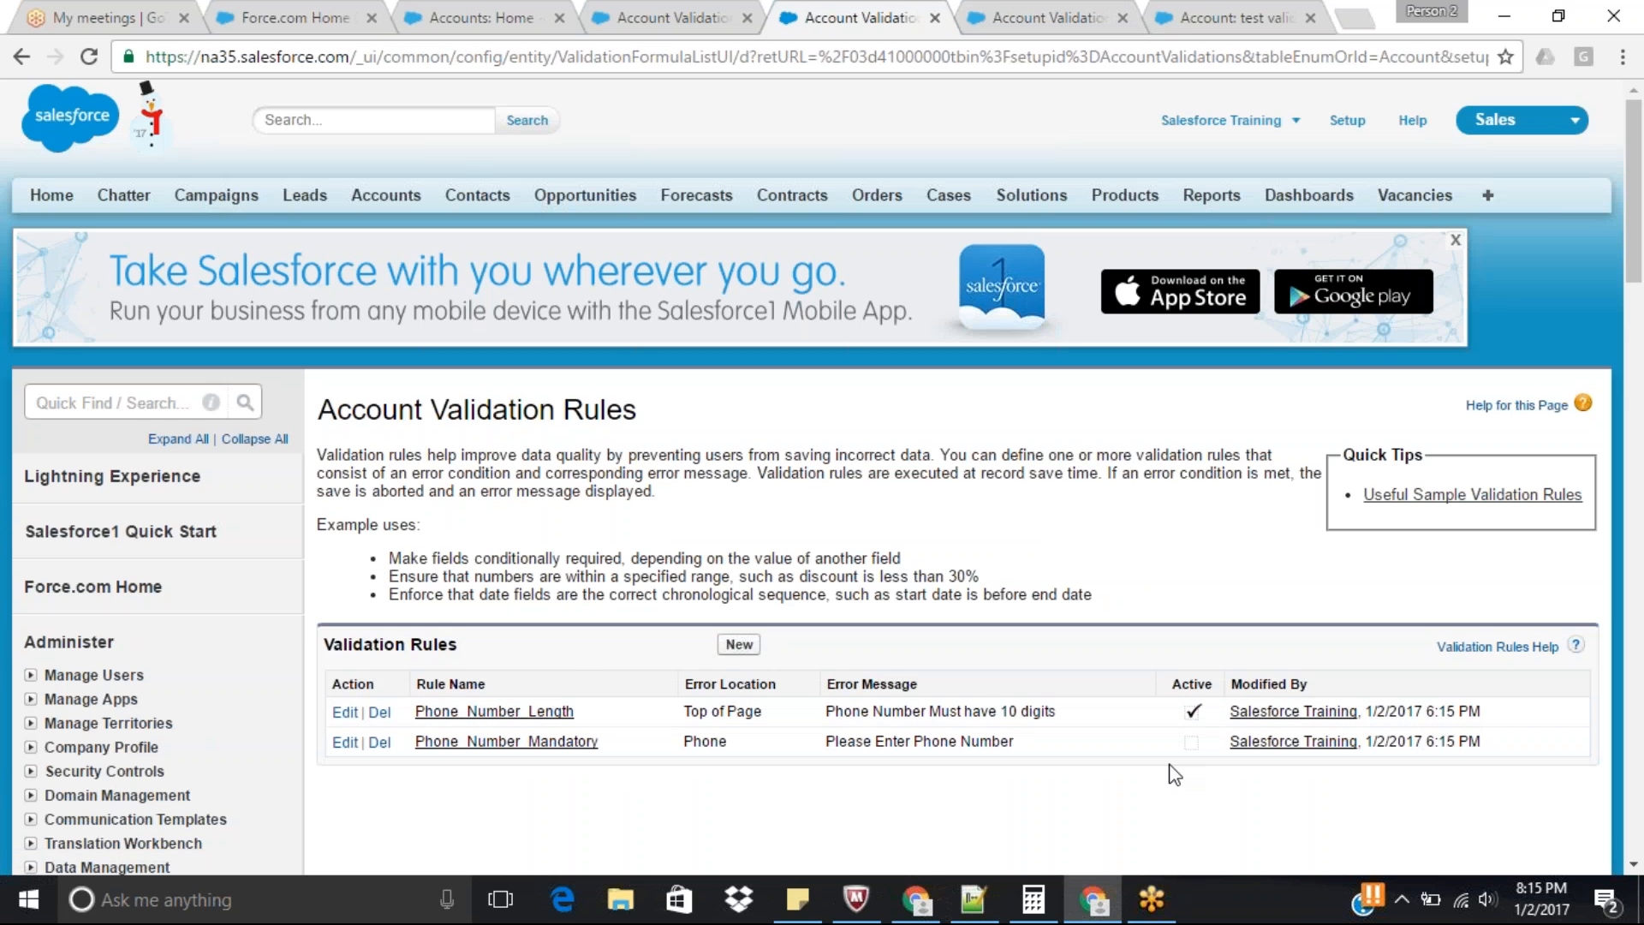
click(377, 744)
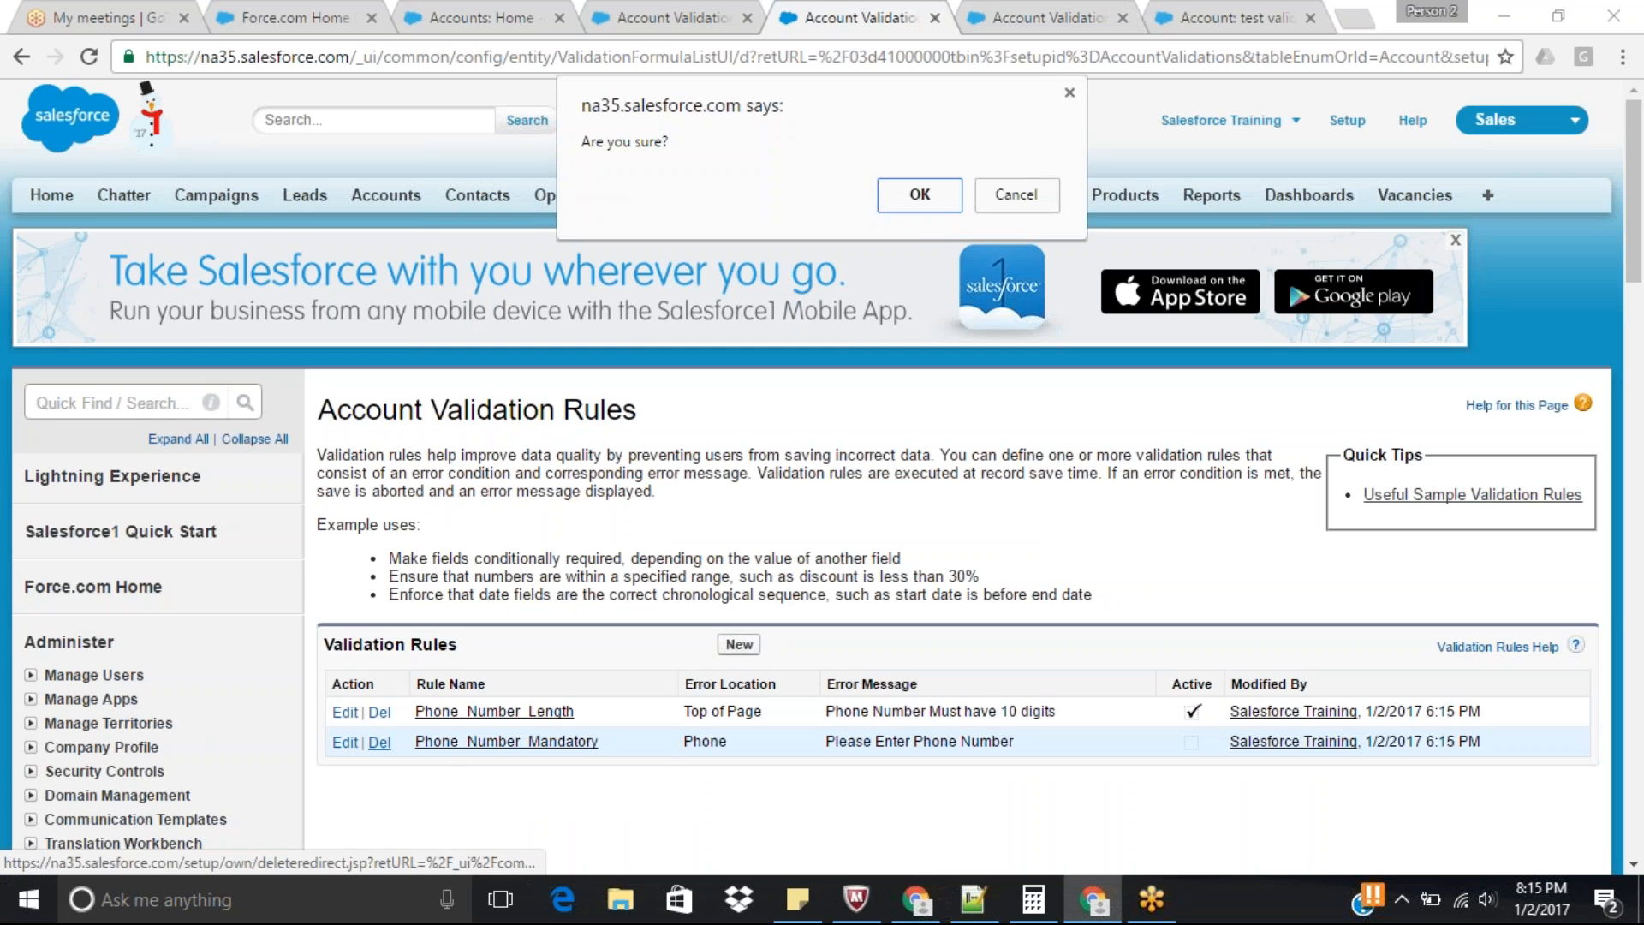
click(916, 204)
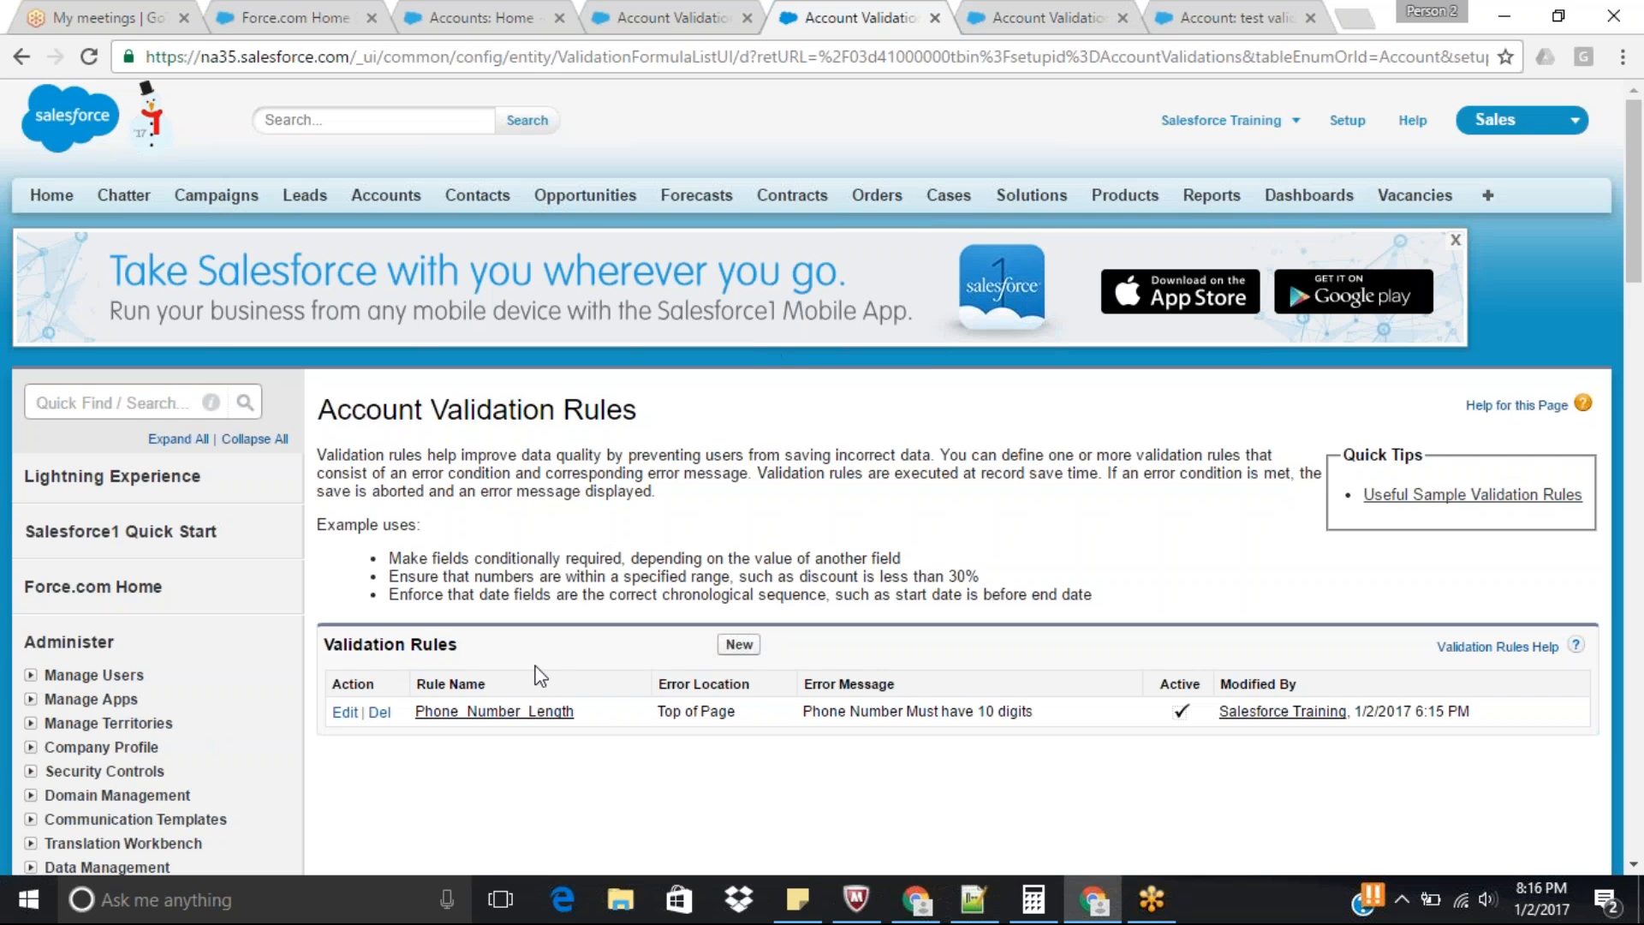
Review the combined error condition formula of the Phone_Number_Length rule and switch the deleted rule's page to the Accounts home.
click(492, 711)
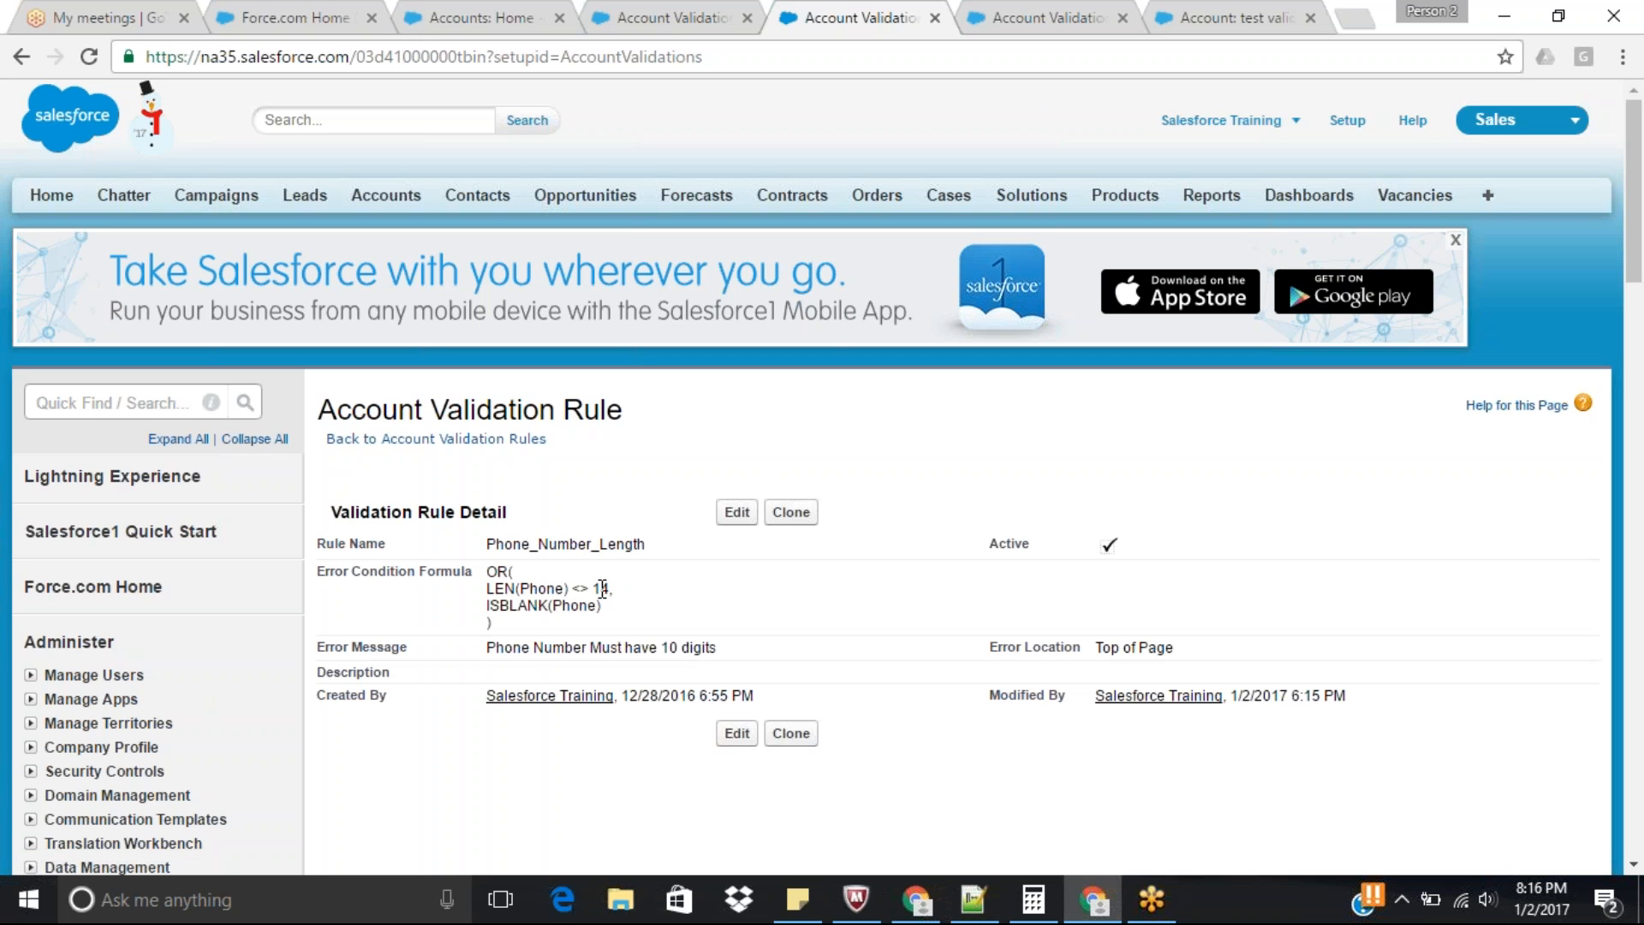
double_click(579, 608)
click(1044, 12)
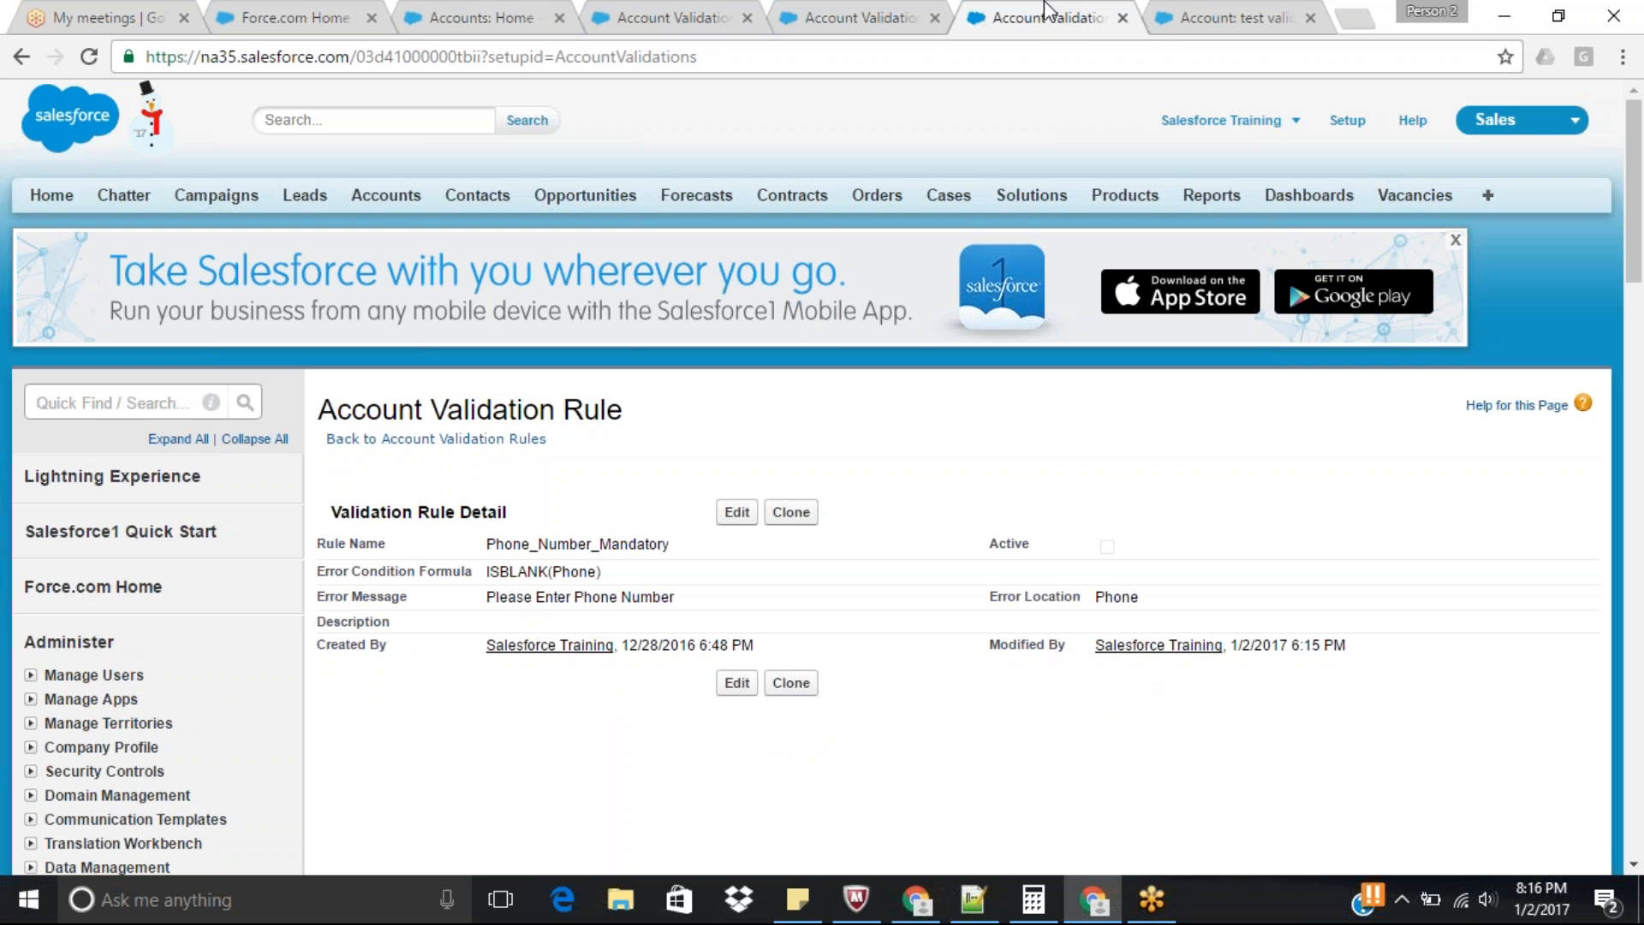
click(387, 209)
Edit the test validation account, clear its phone number and try to save the record.
click(1230, 16)
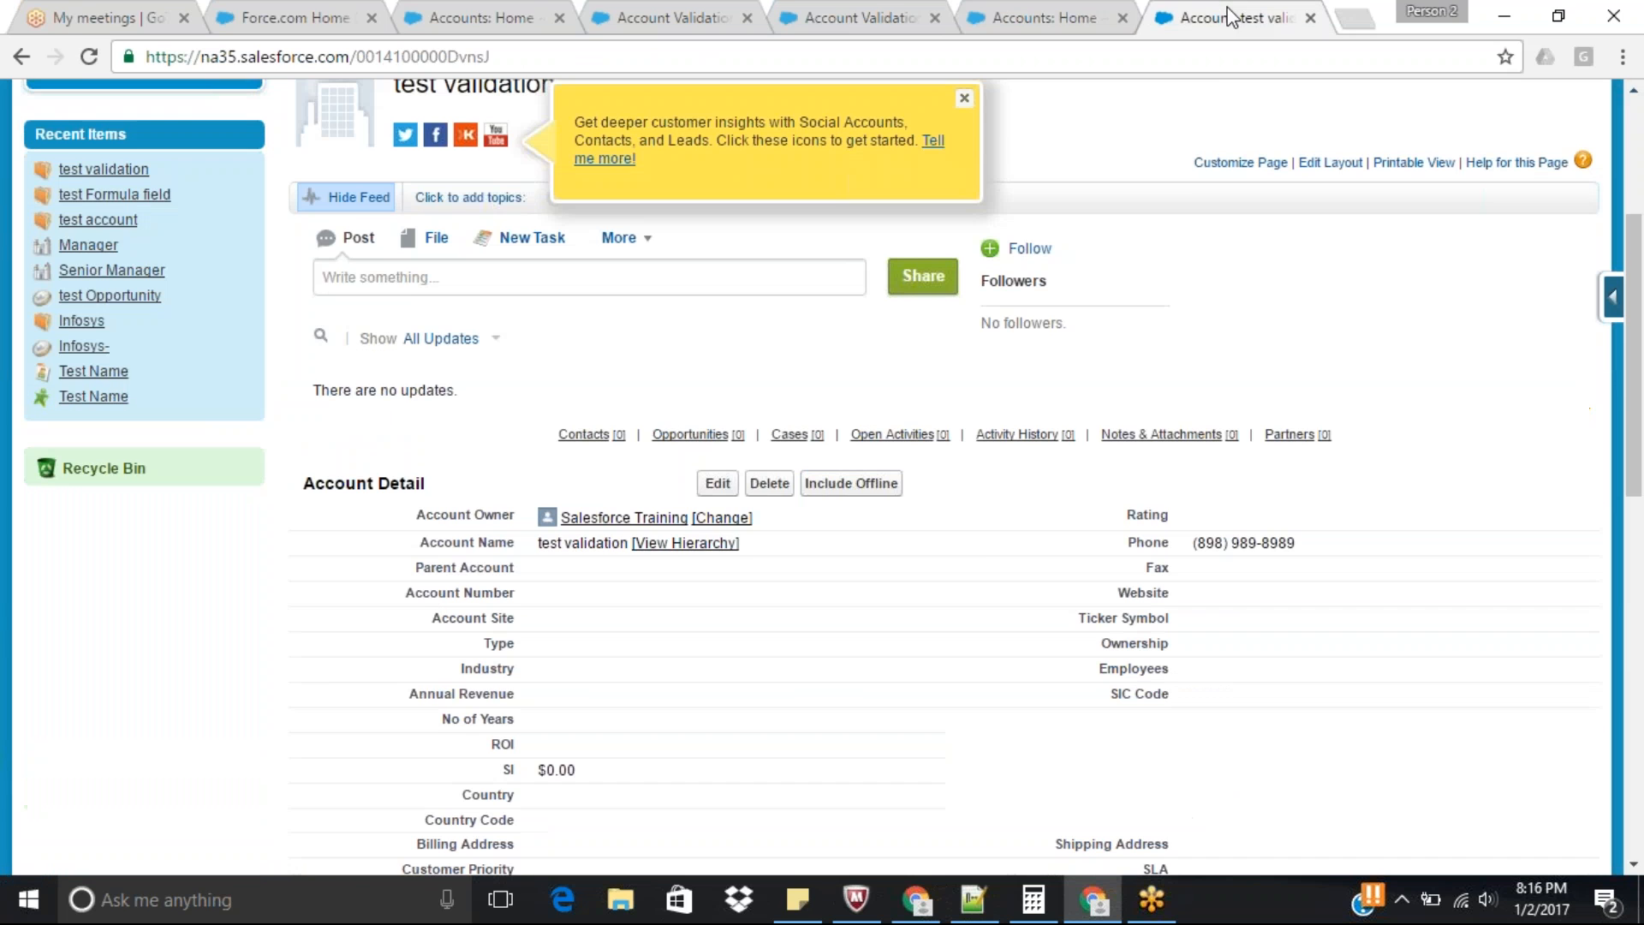
click(720, 484)
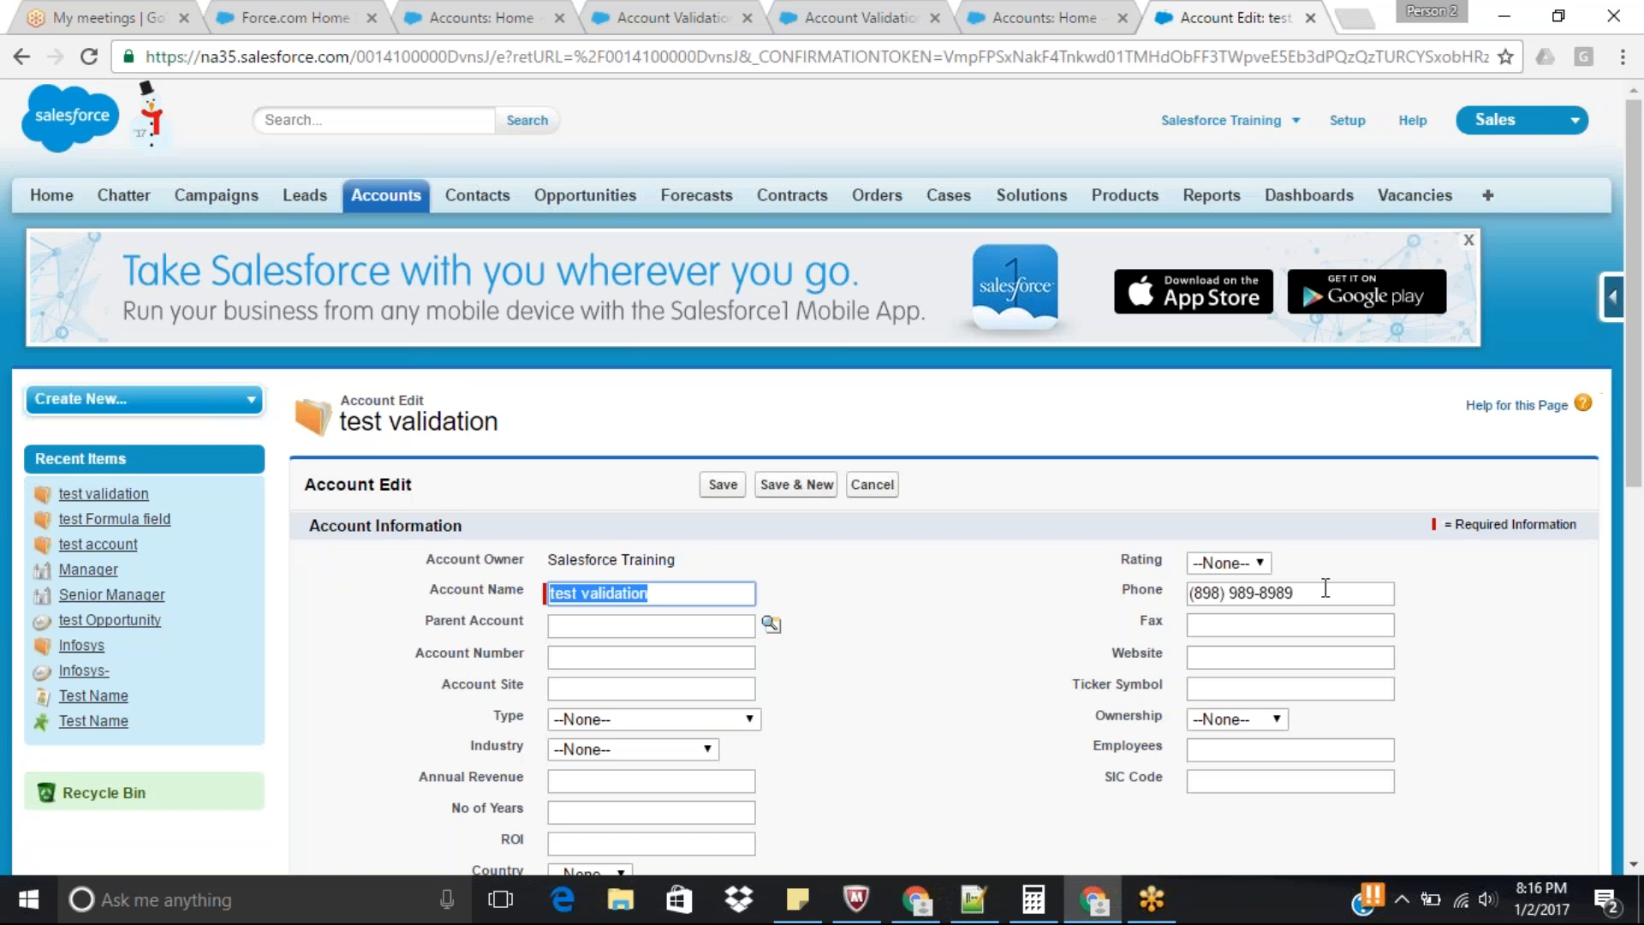
click(1264, 599)
key(ctrl+a)
key(BackSpace)
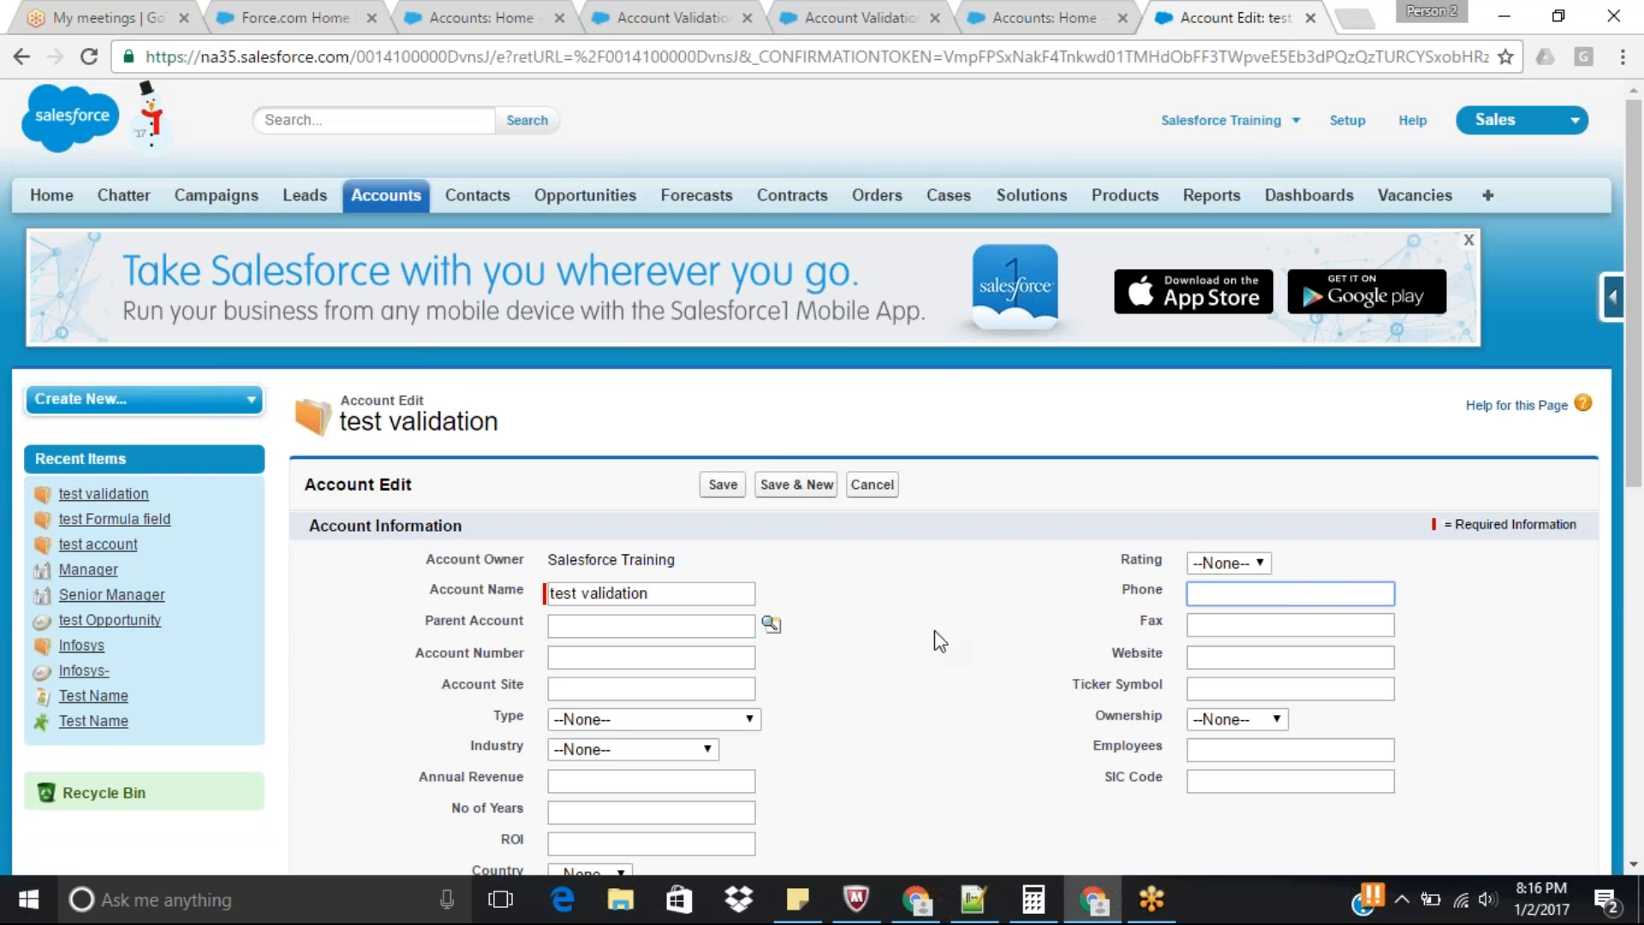
click(725, 488)
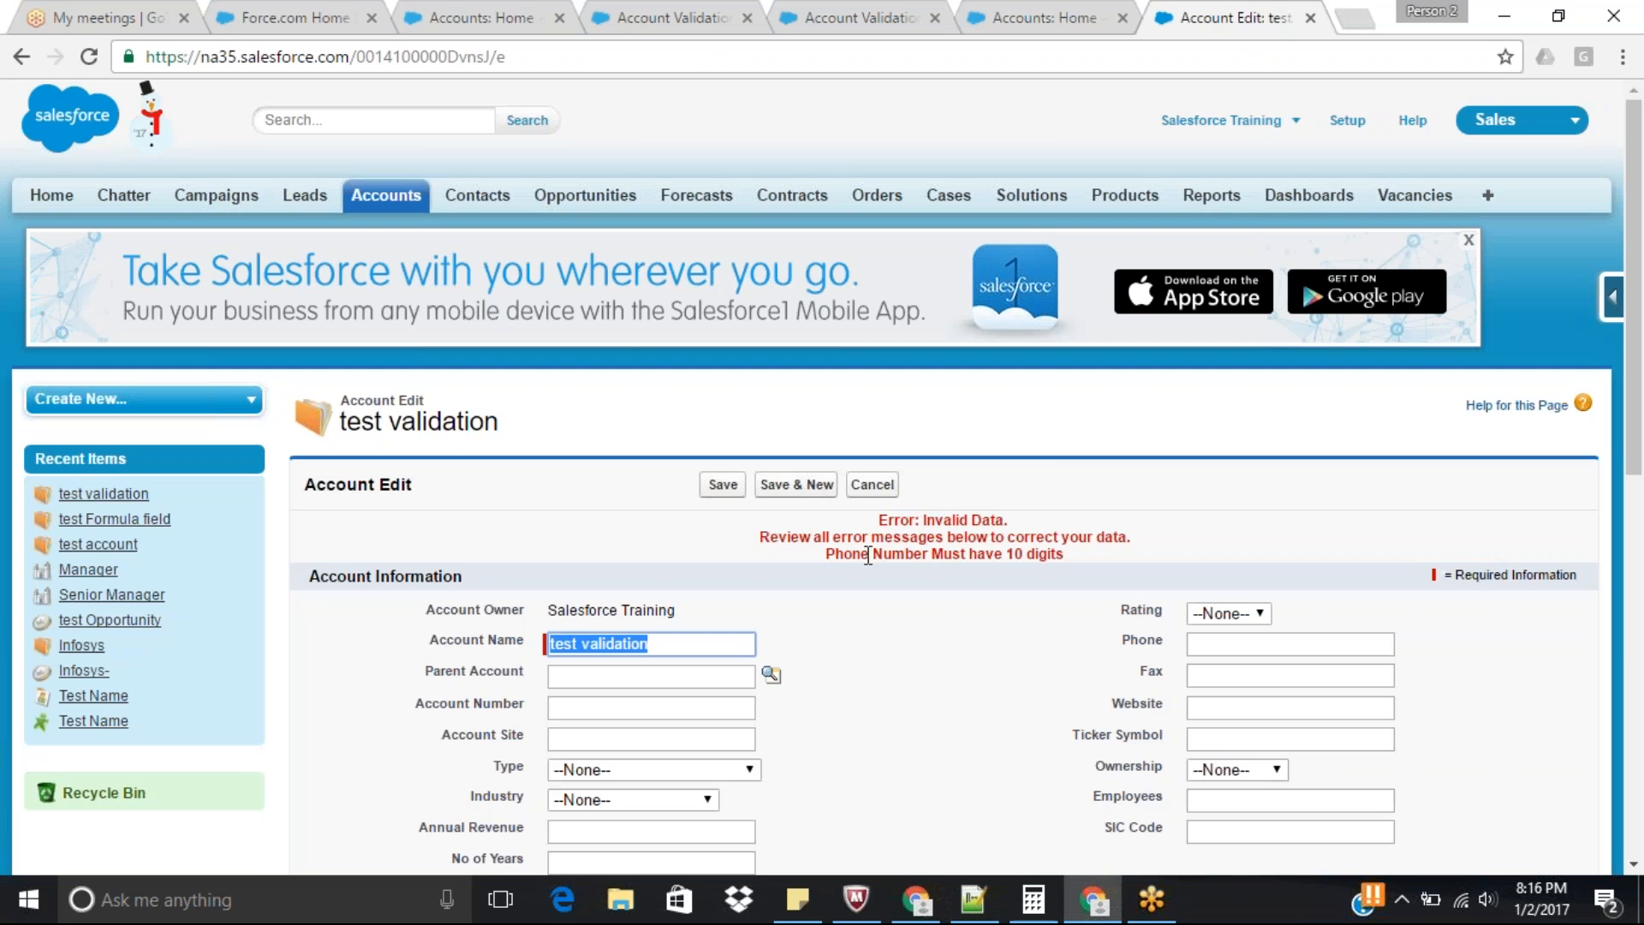
Change the Phone_Number_Length rule's error message to "Phone Number is a Mandatory Field and Must have 10 digits" and save the rule.
click(1057, 17)
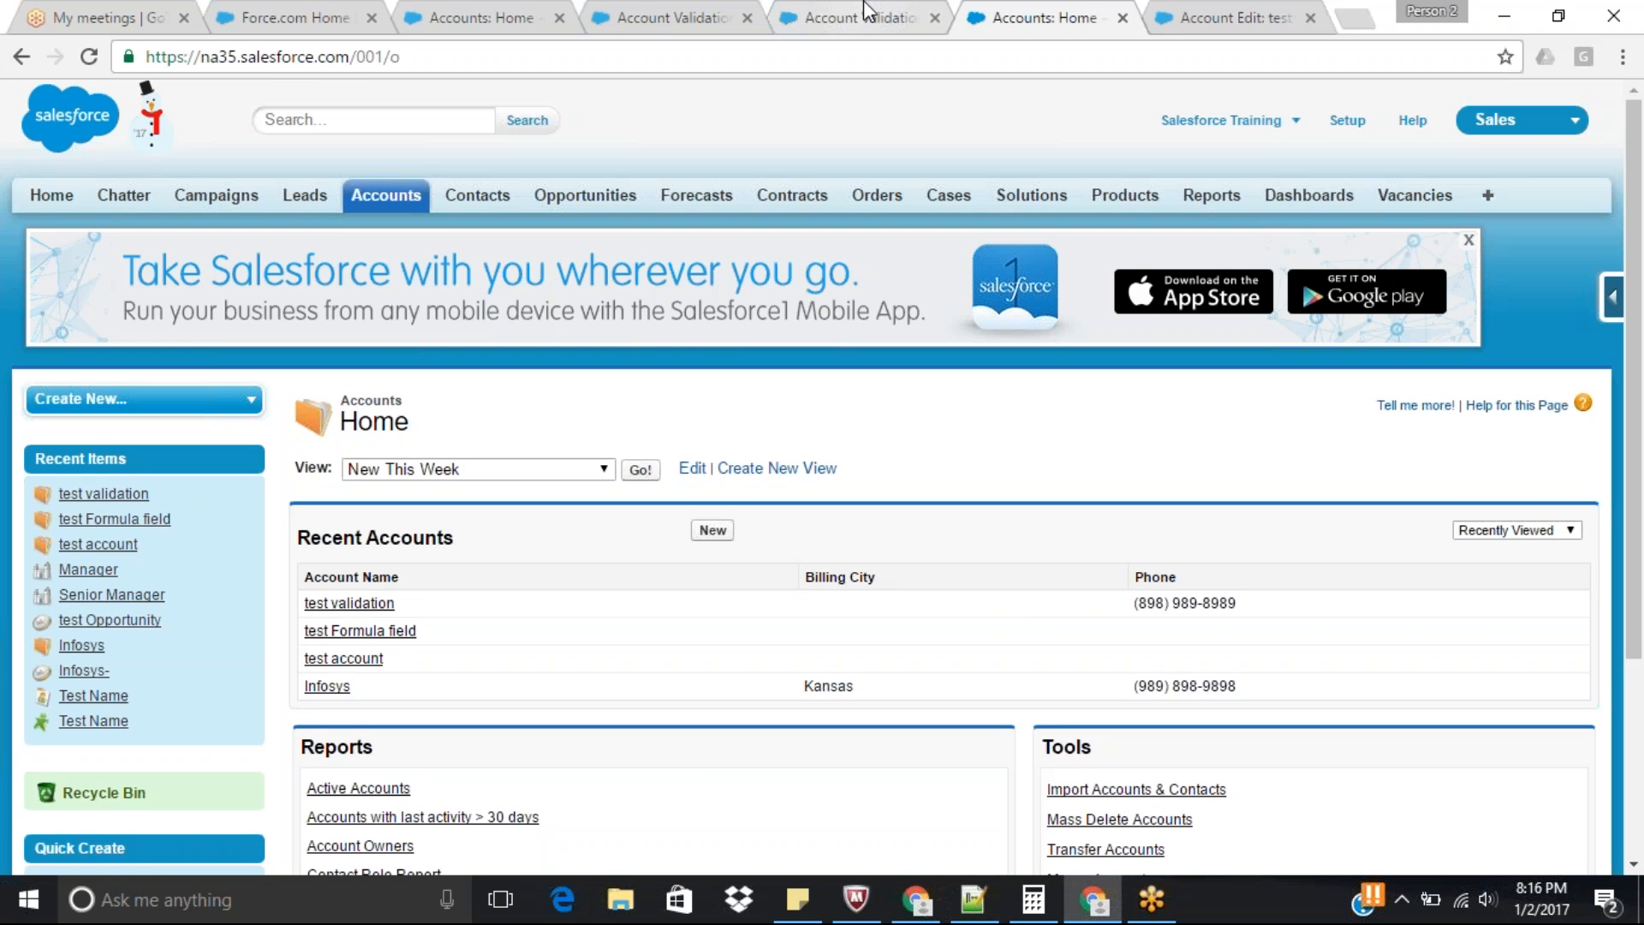
click(865, 7)
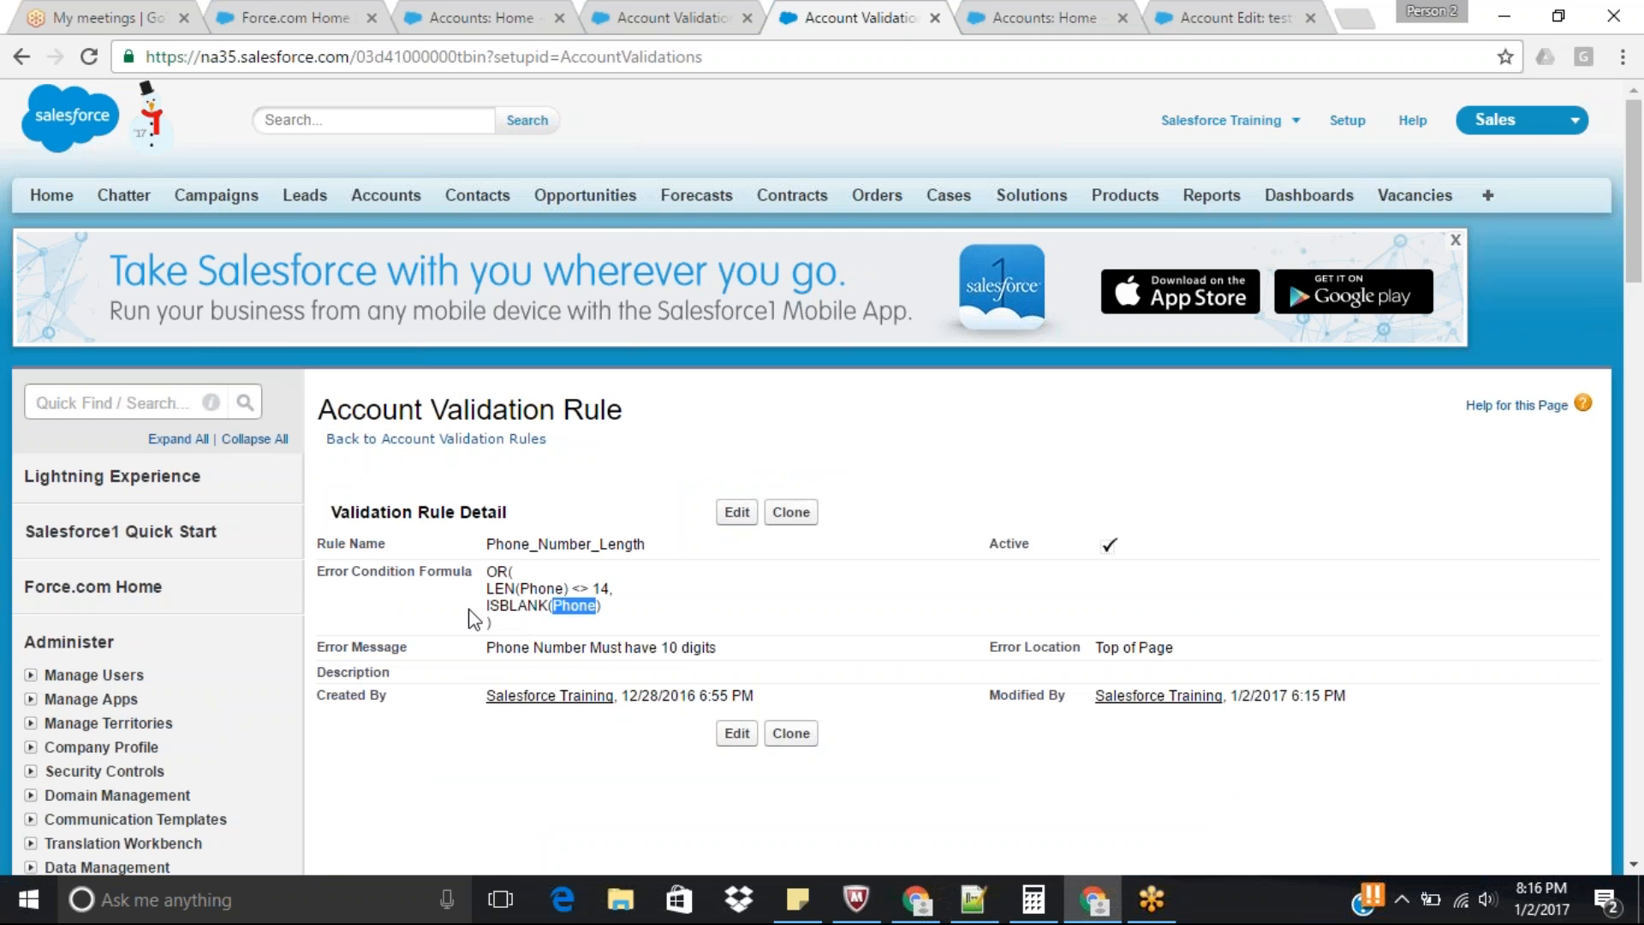
double_click(536, 604)
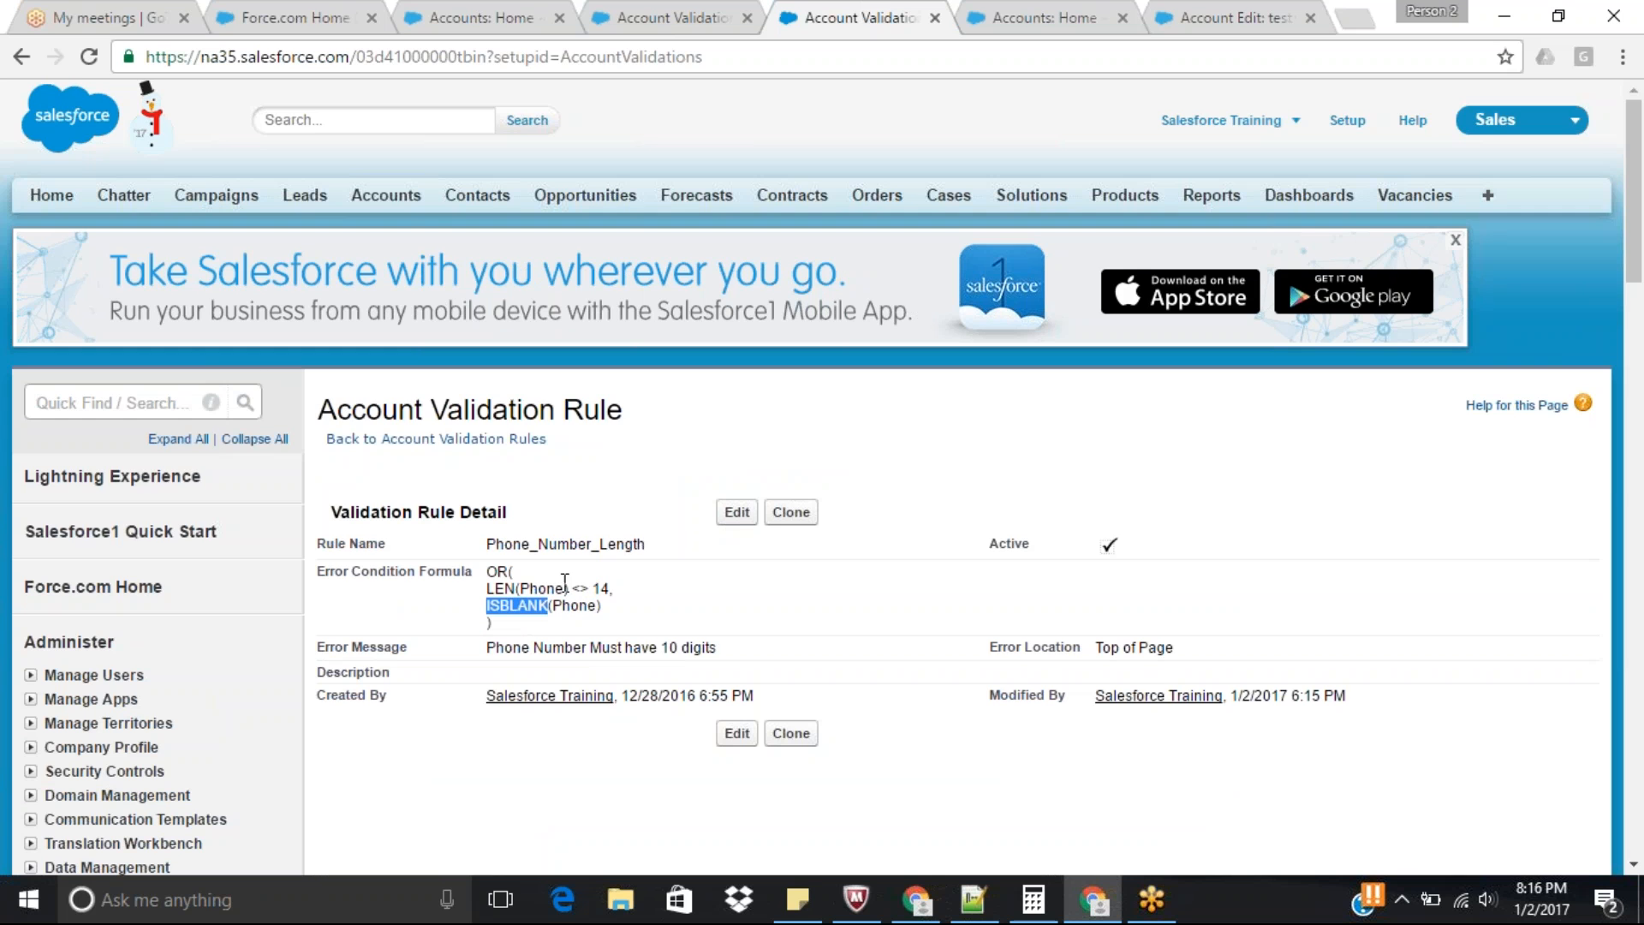
click(742, 515)
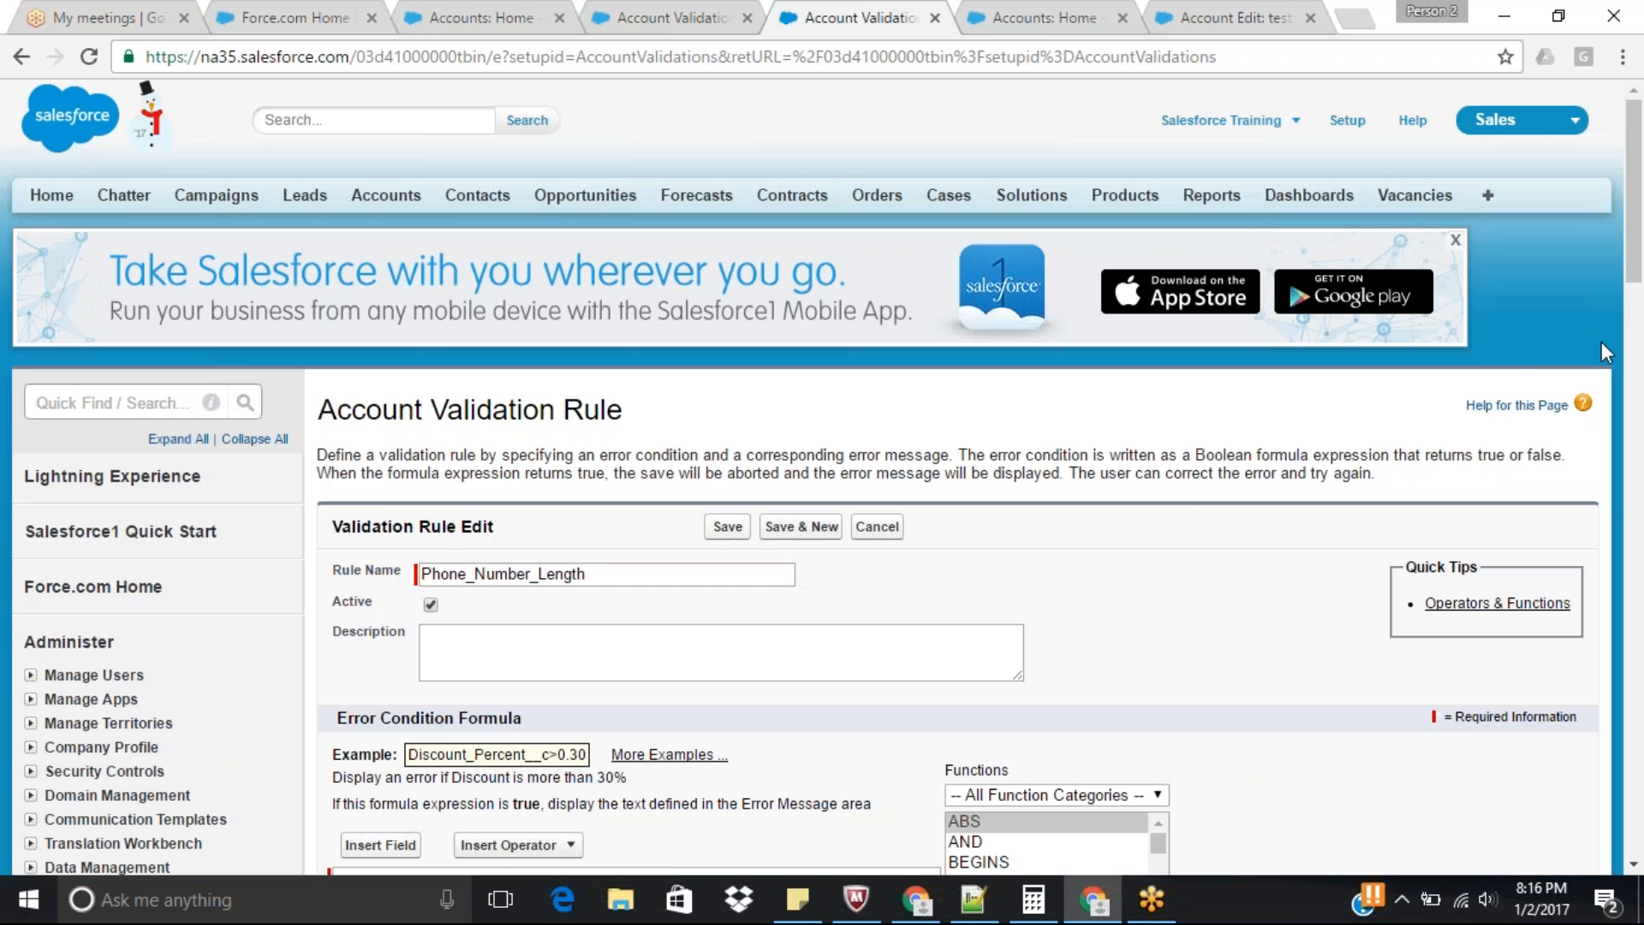
drag(1638, 235, 1641, 353)
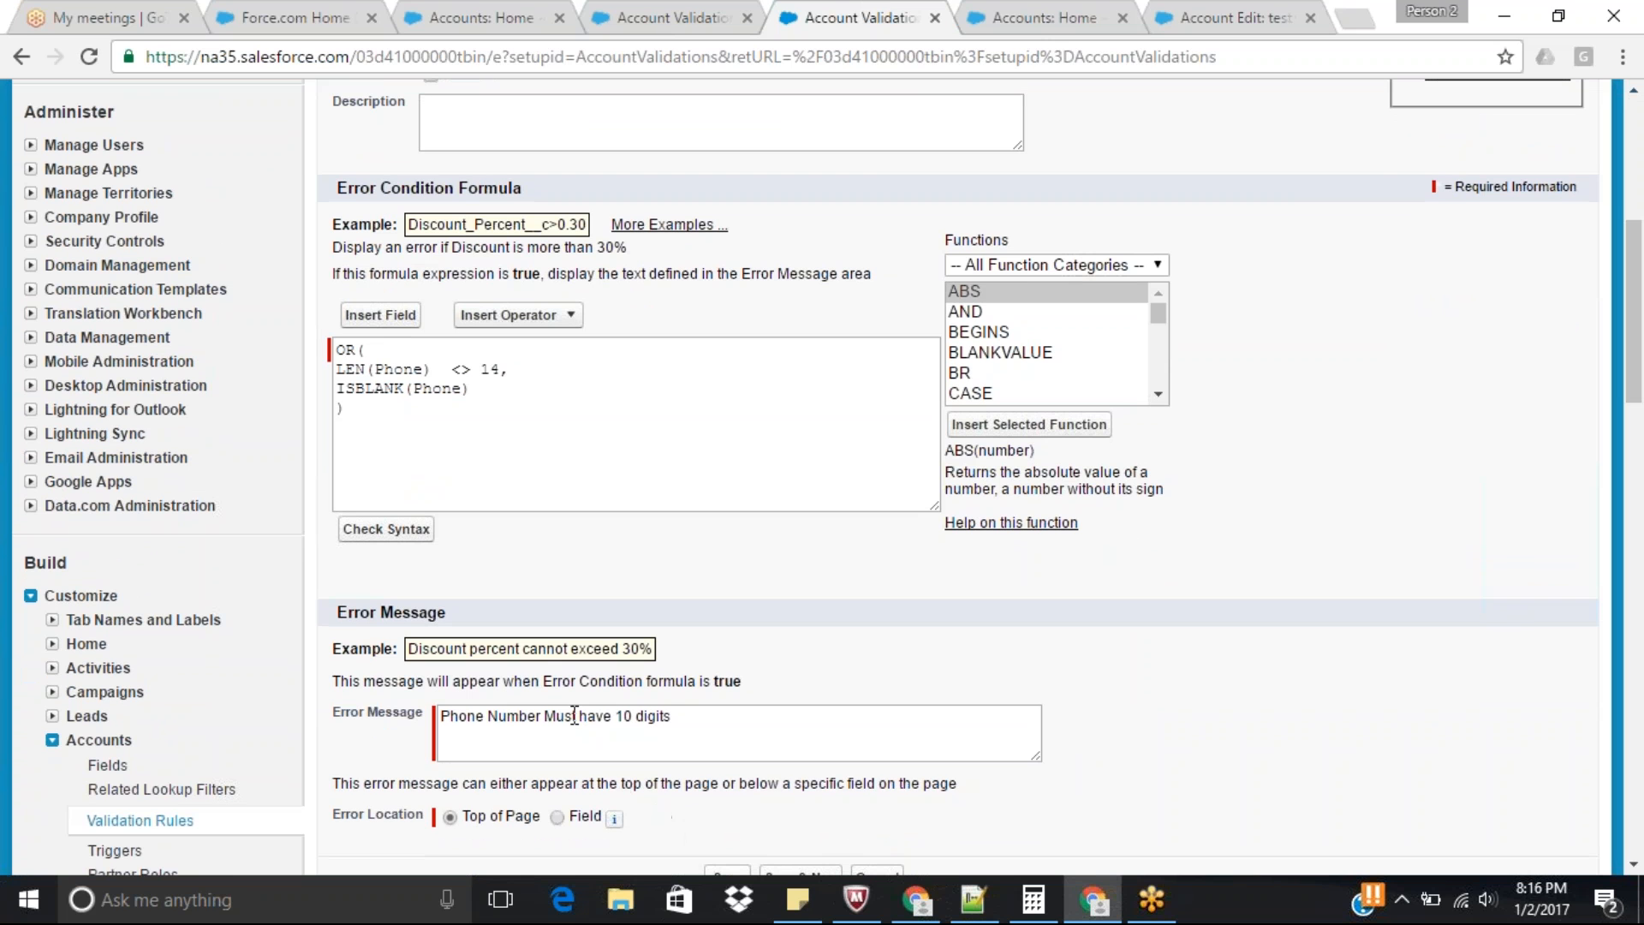
click(548, 717)
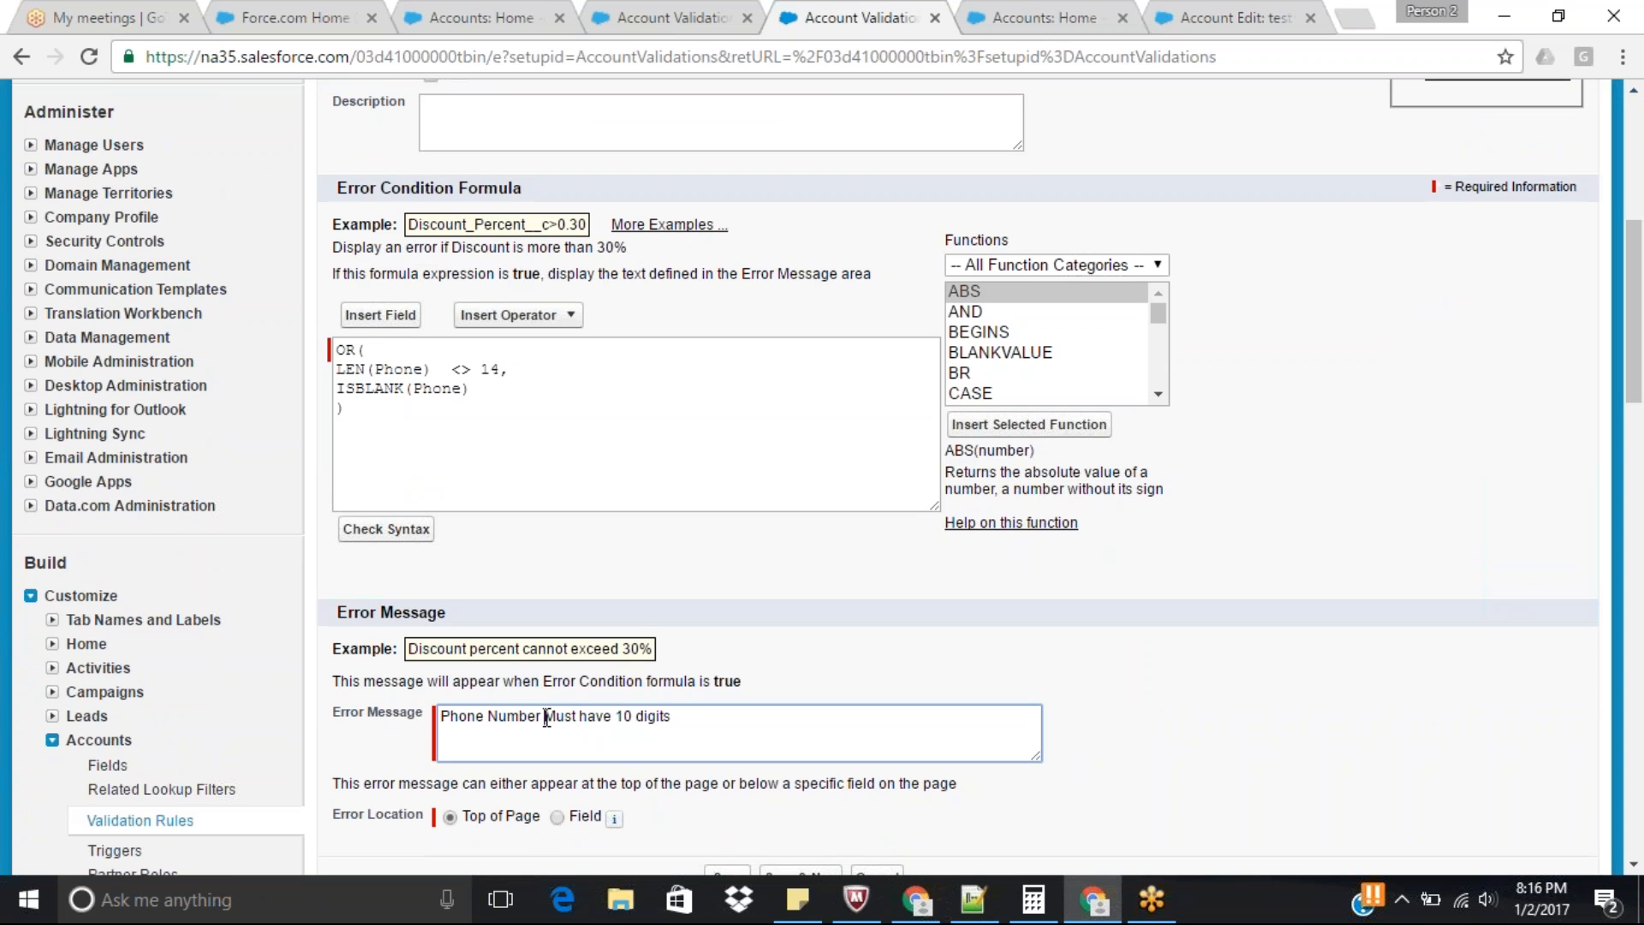
text(is a)
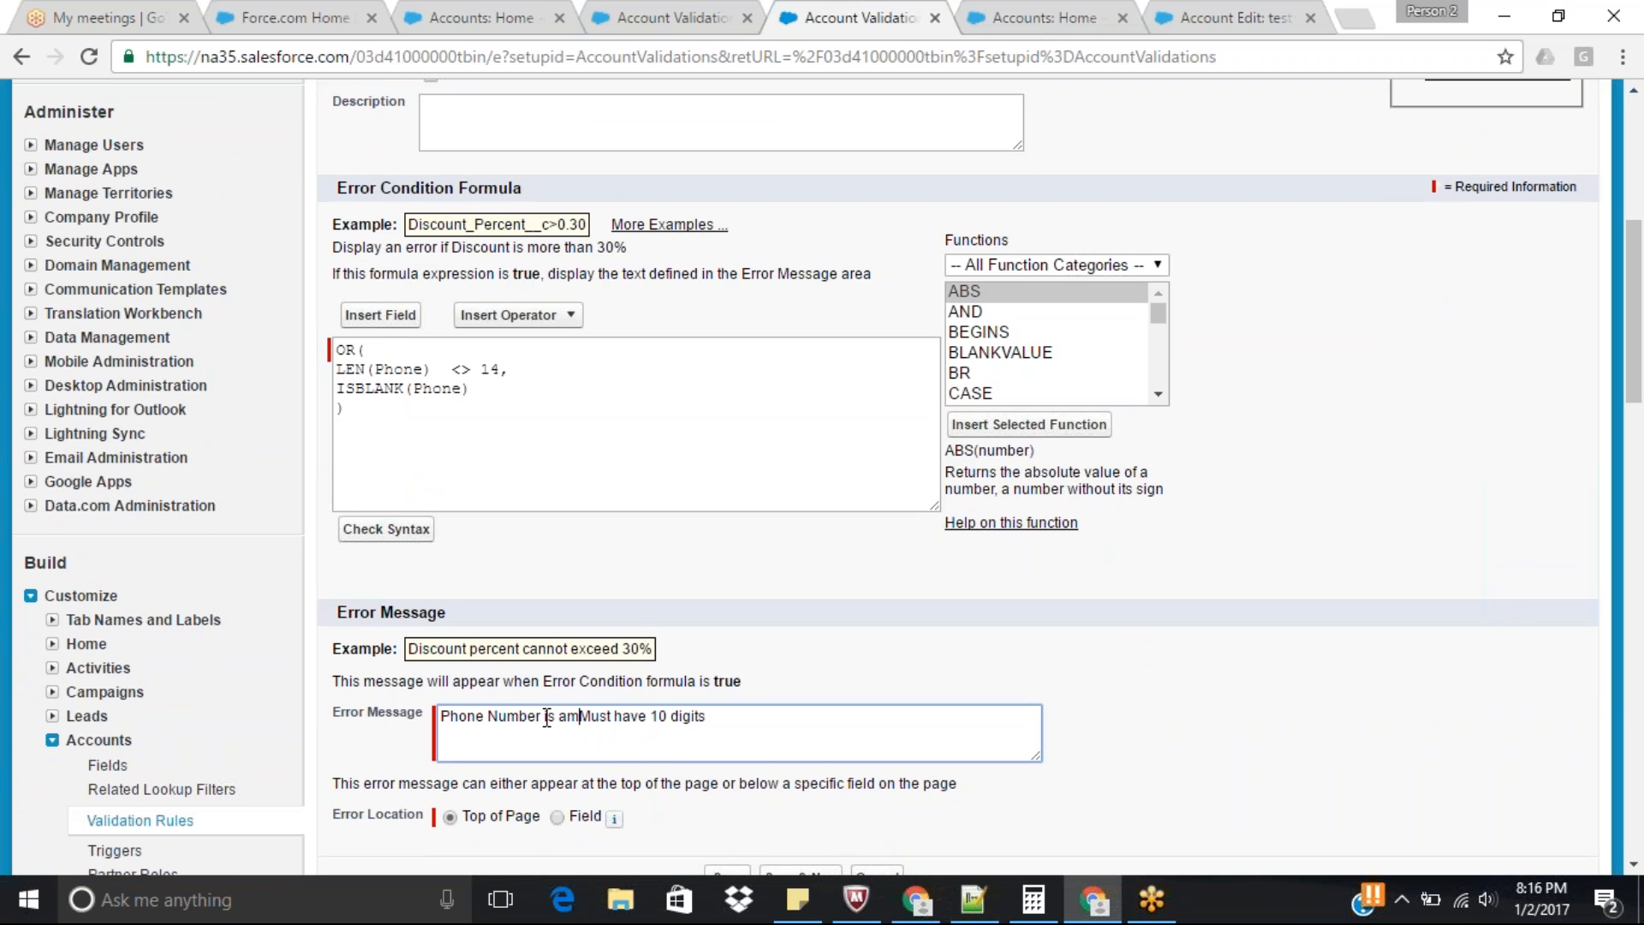
text( Mand)
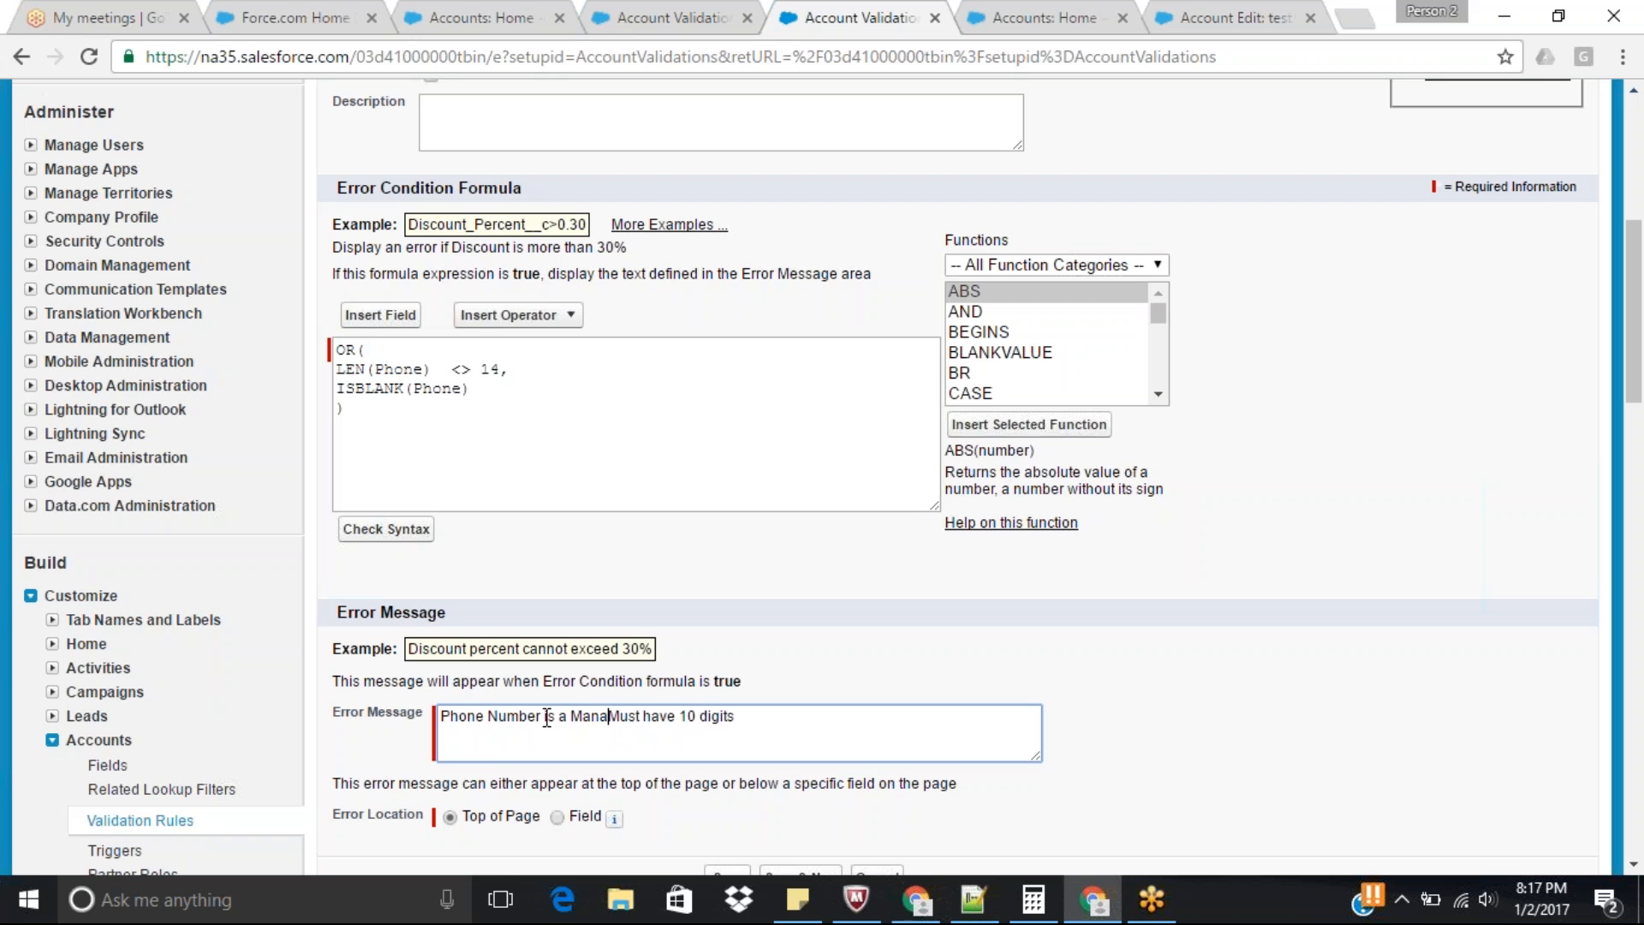
text(atory Field)
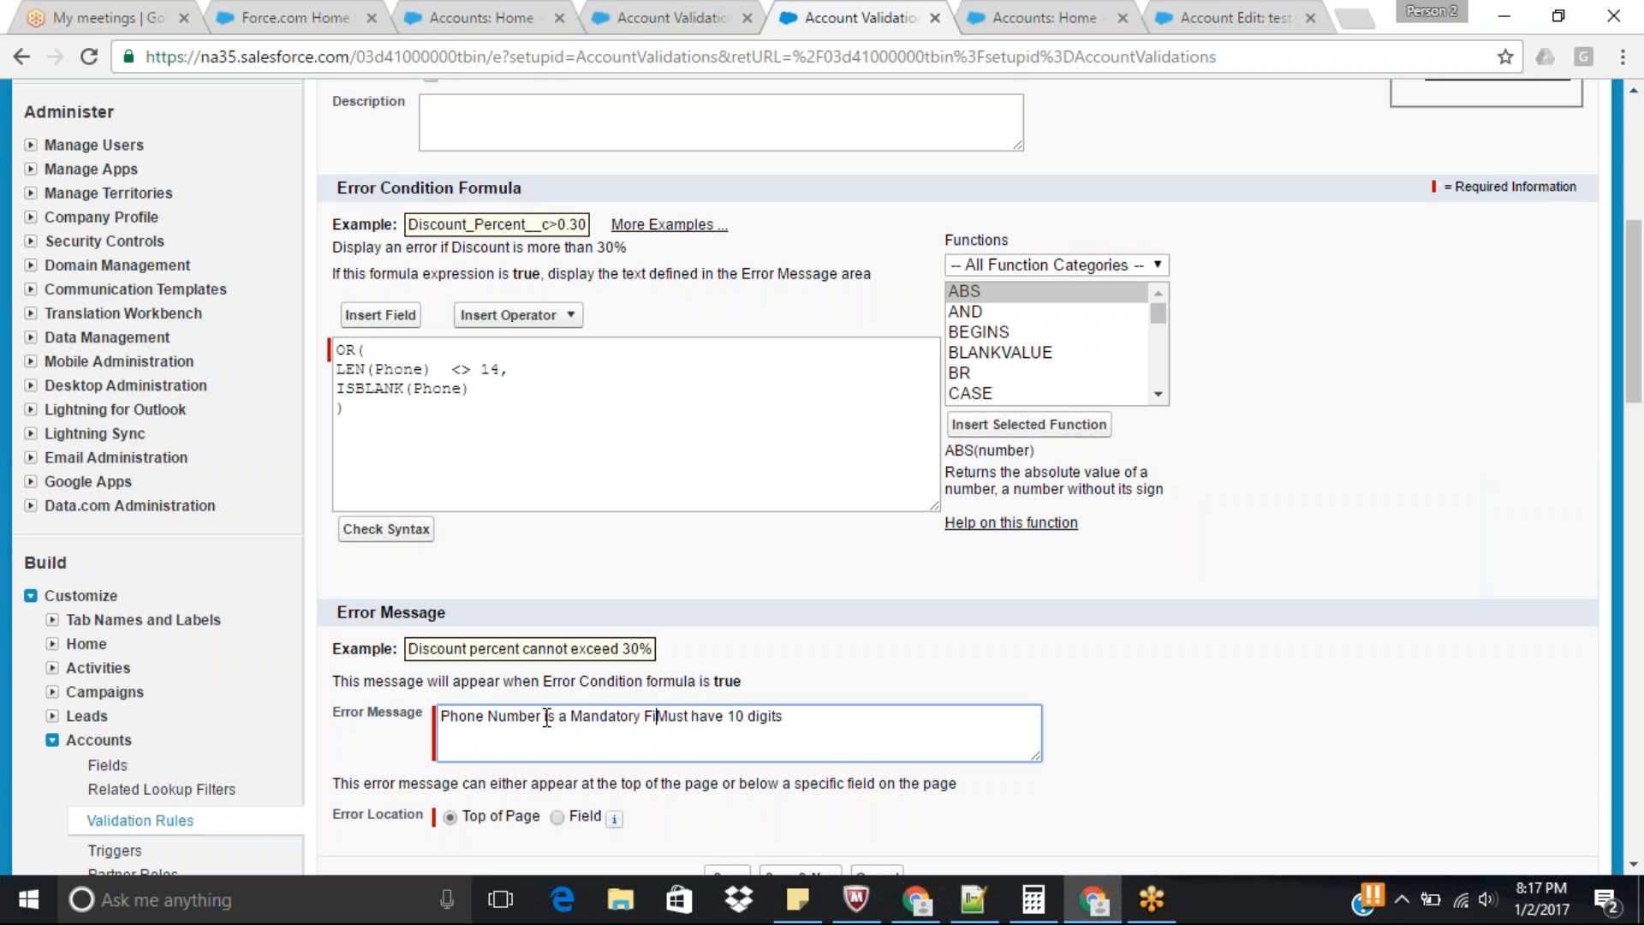
text( and)
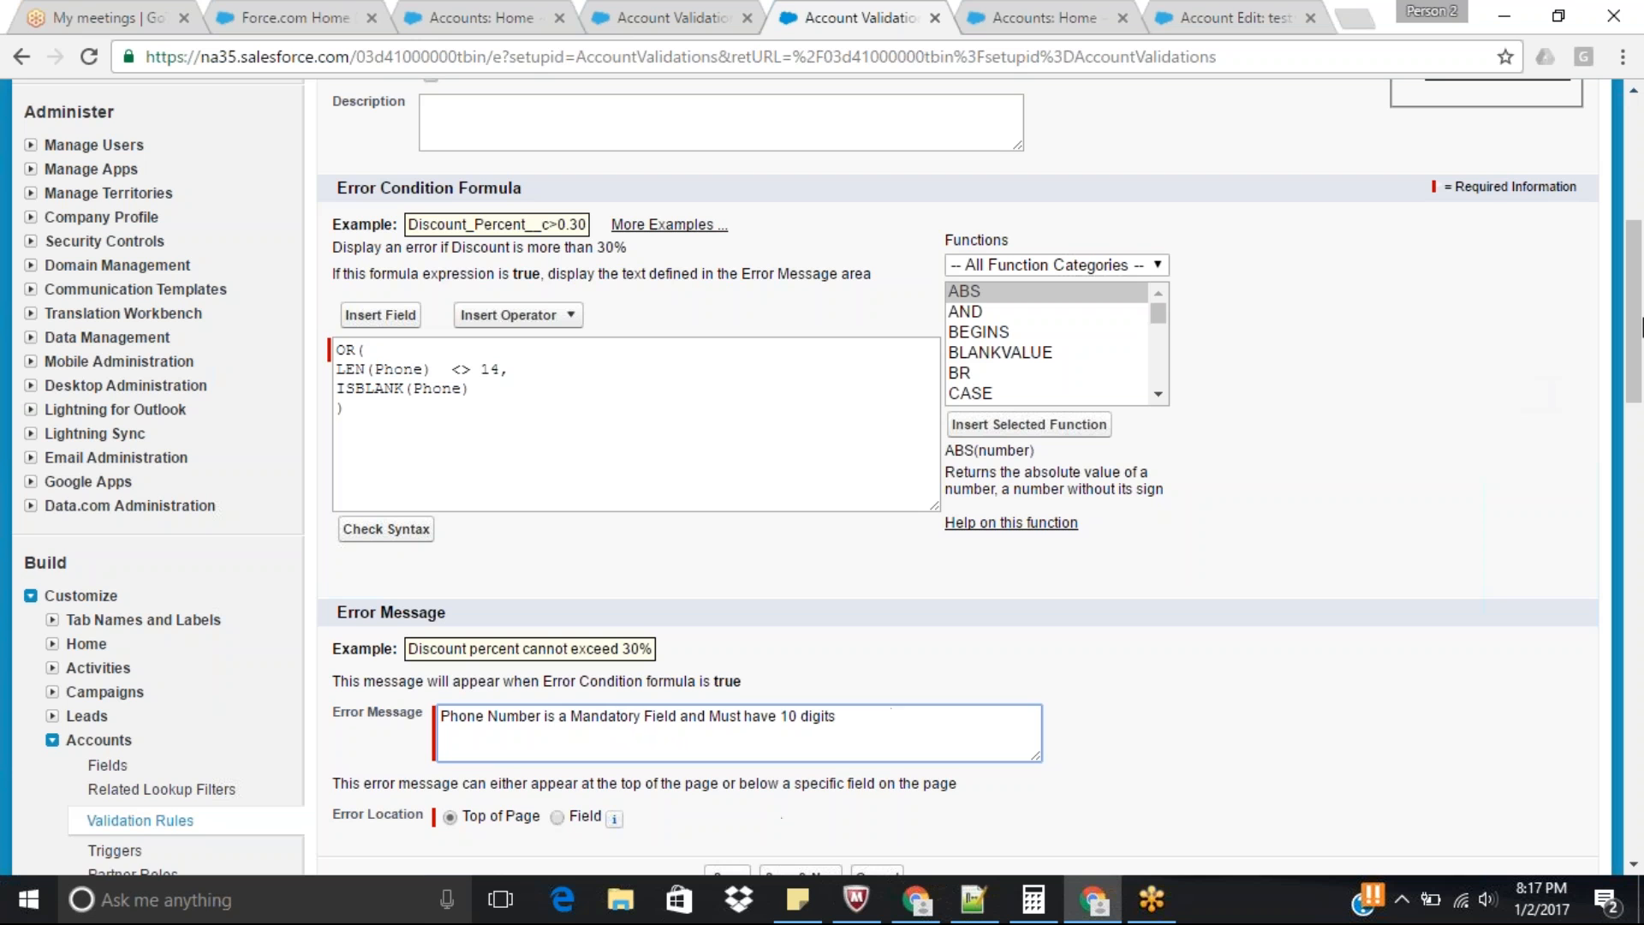
drag(1639, 313, 1639, 343)
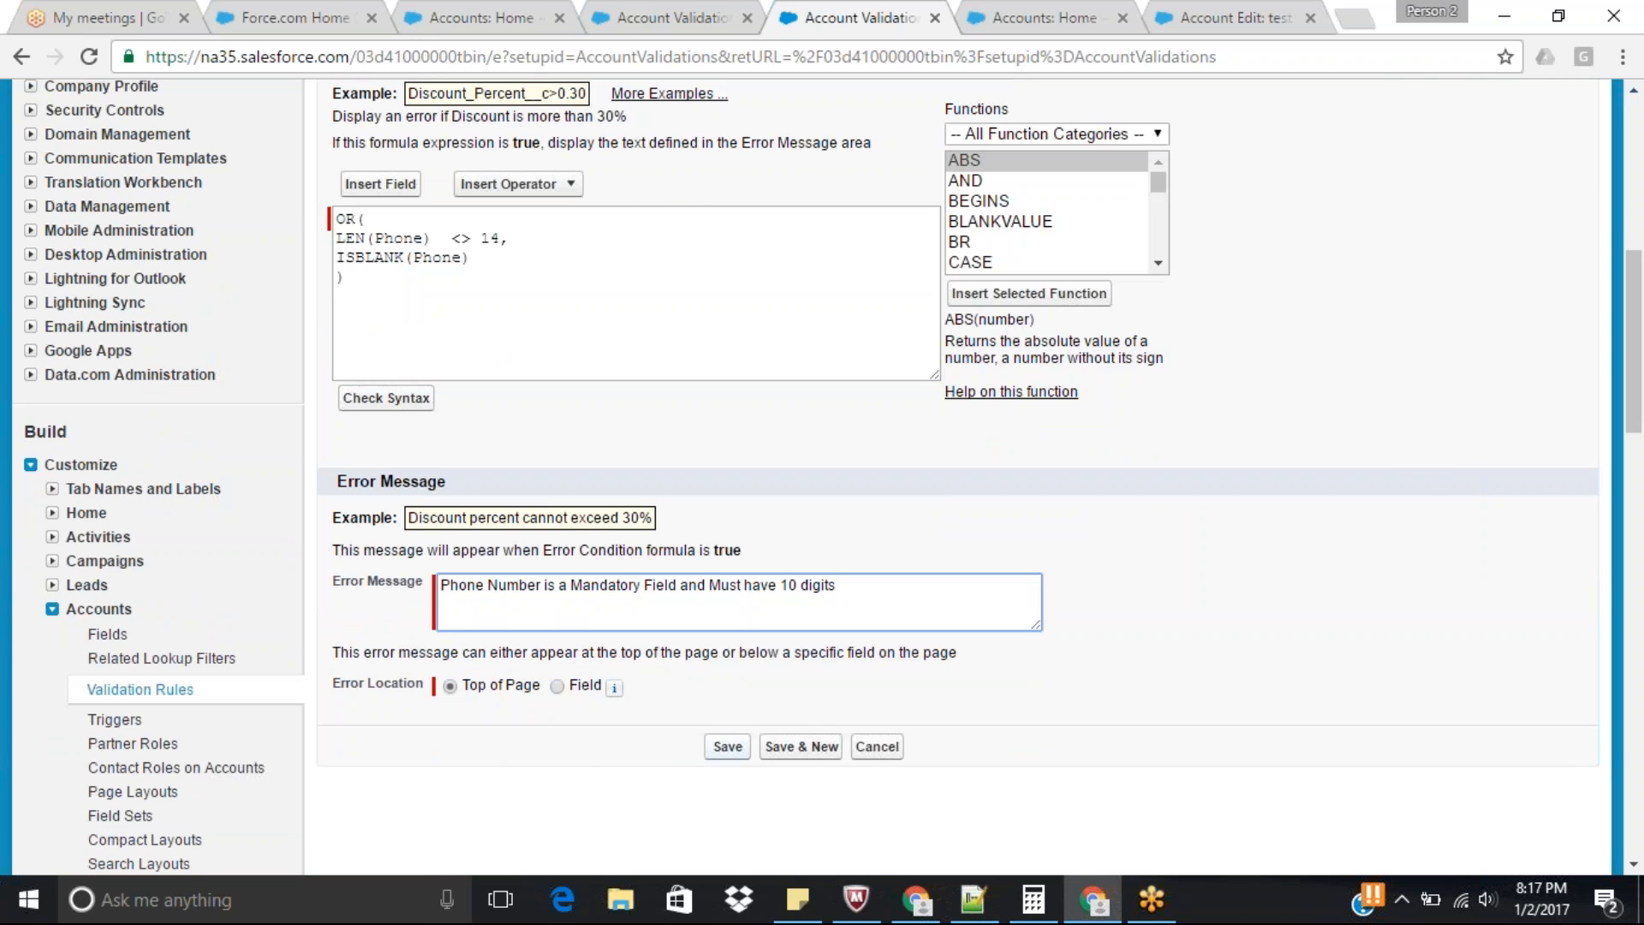
click(728, 746)
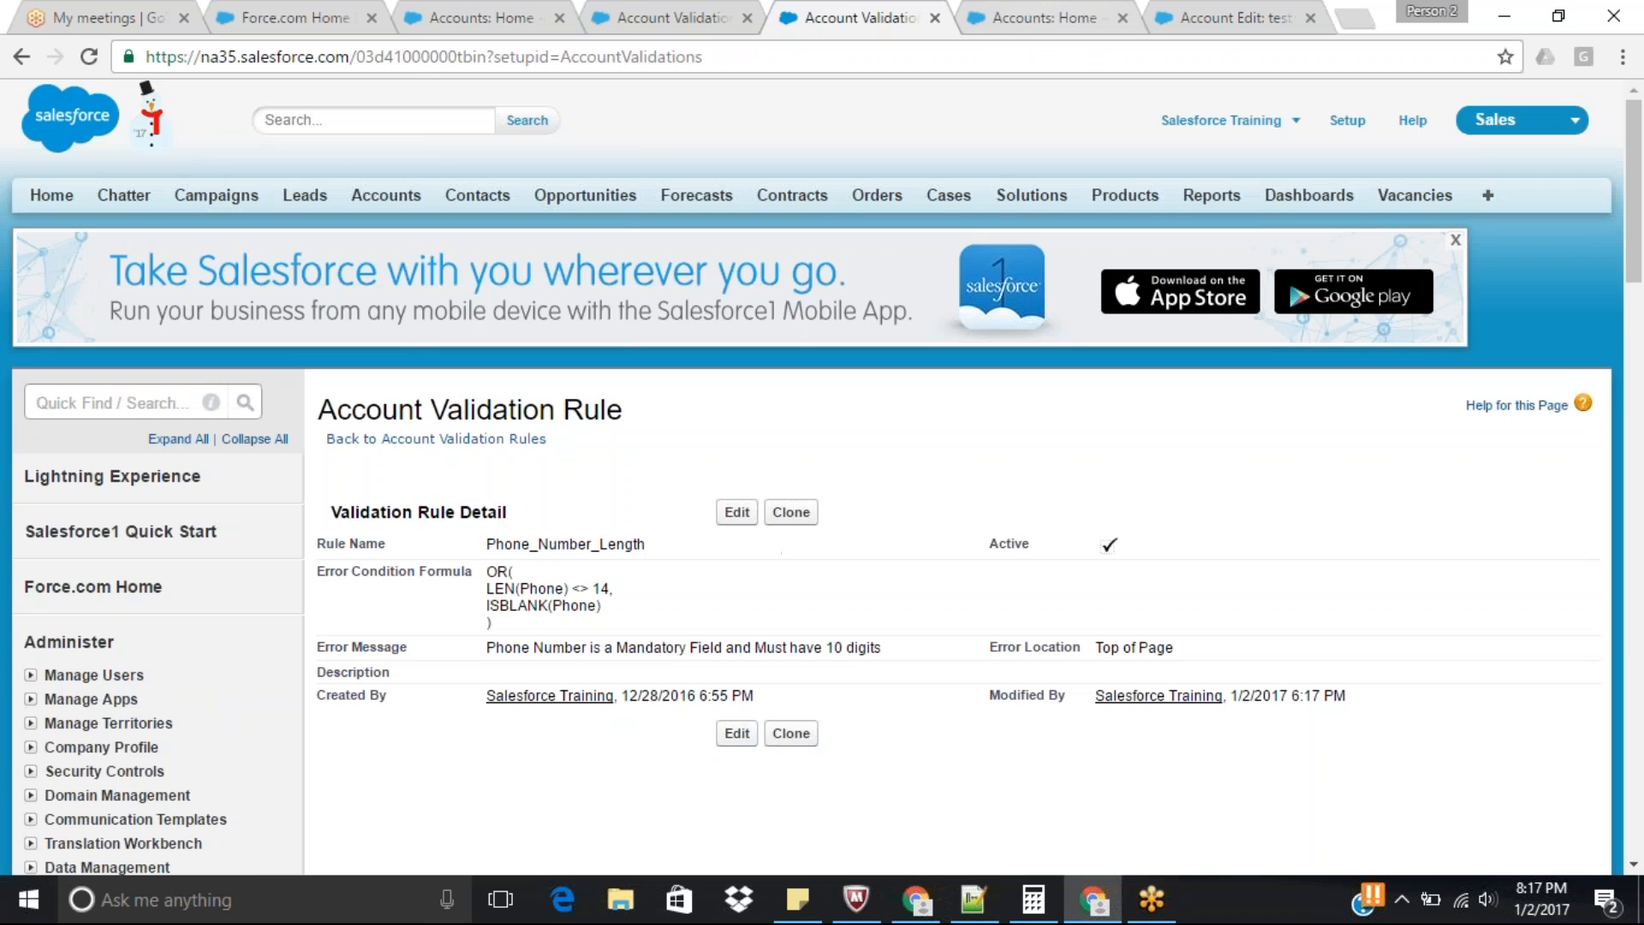
Return to the test validation account being edited and retry saving it with an empty phone number.
click(1046, 19)
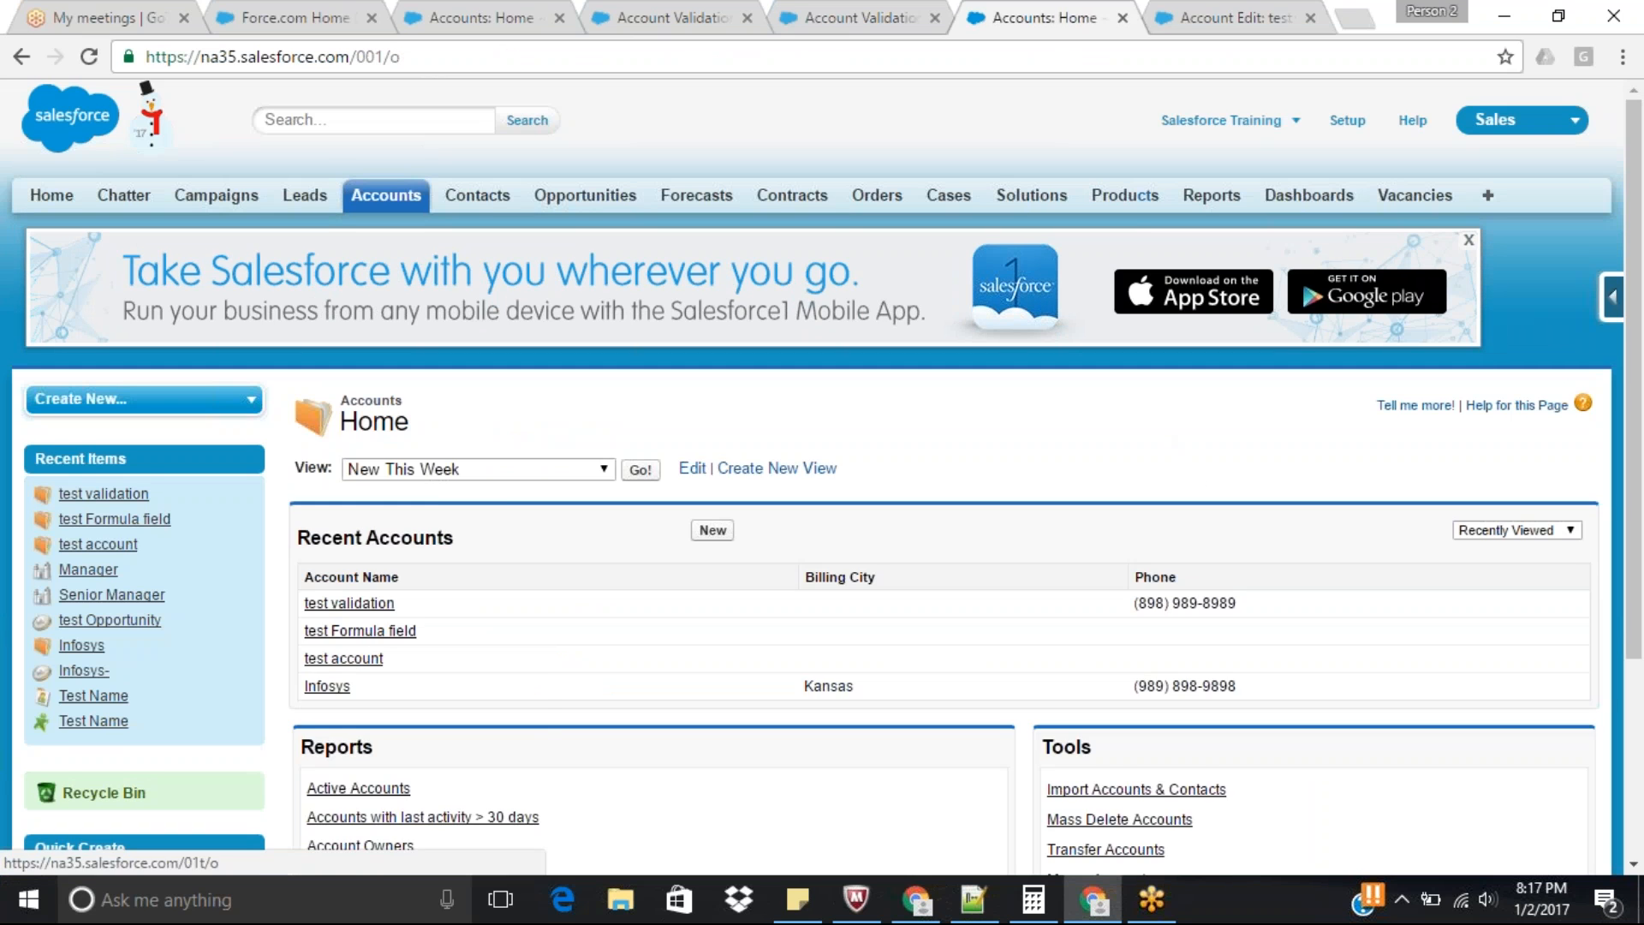
click(1242, 18)
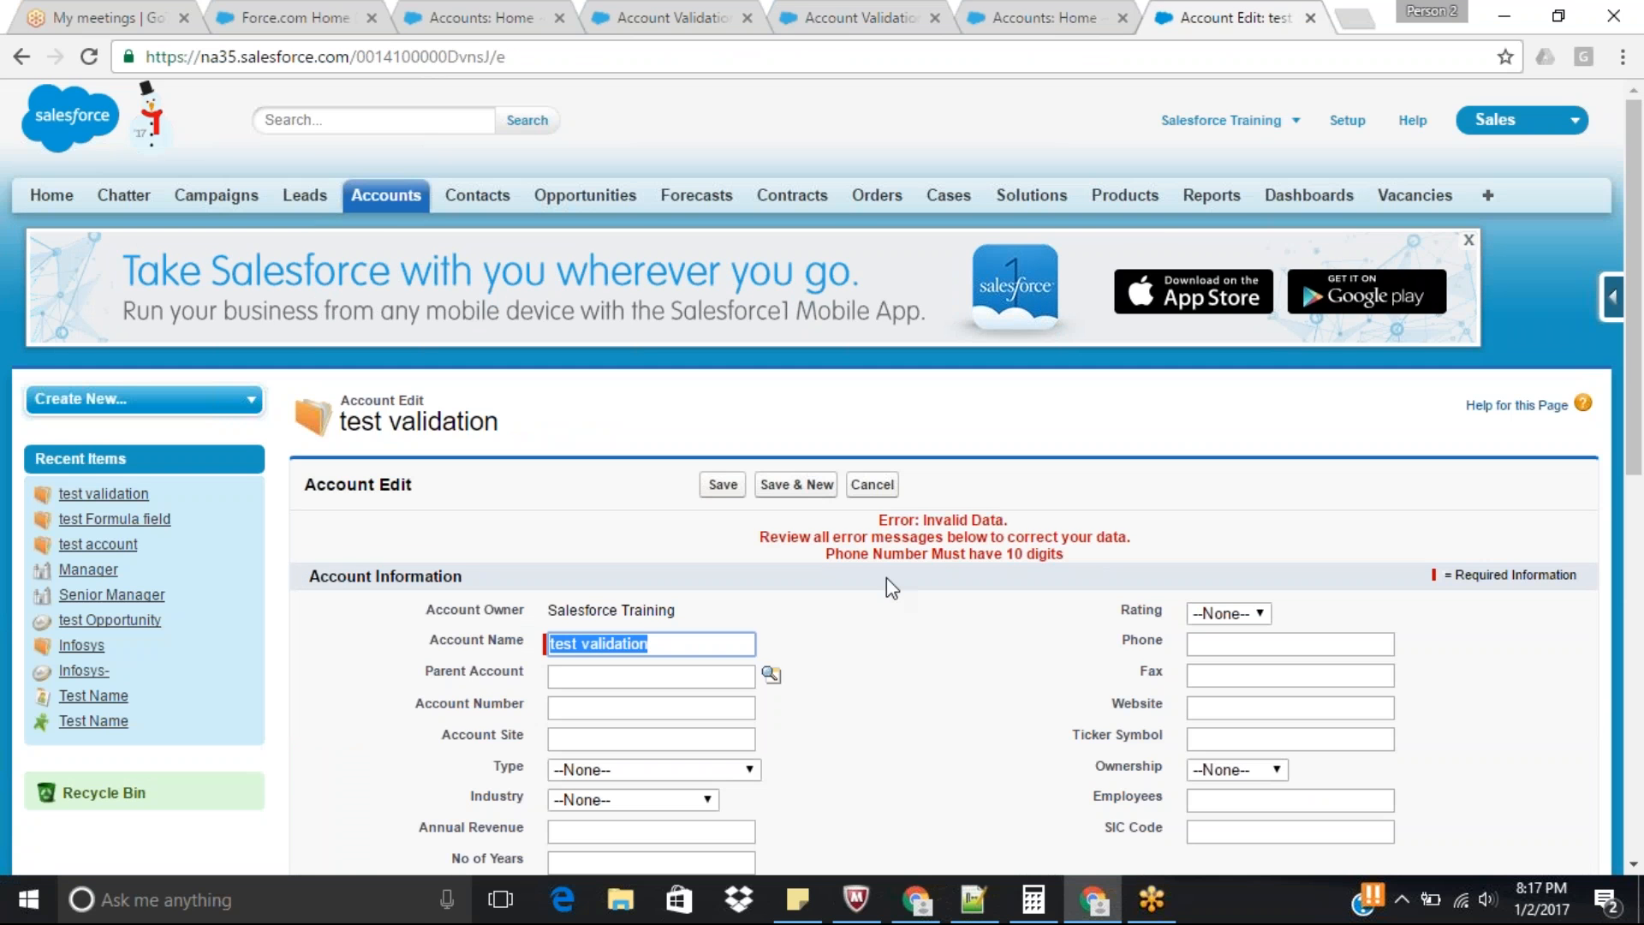
click(723, 485)
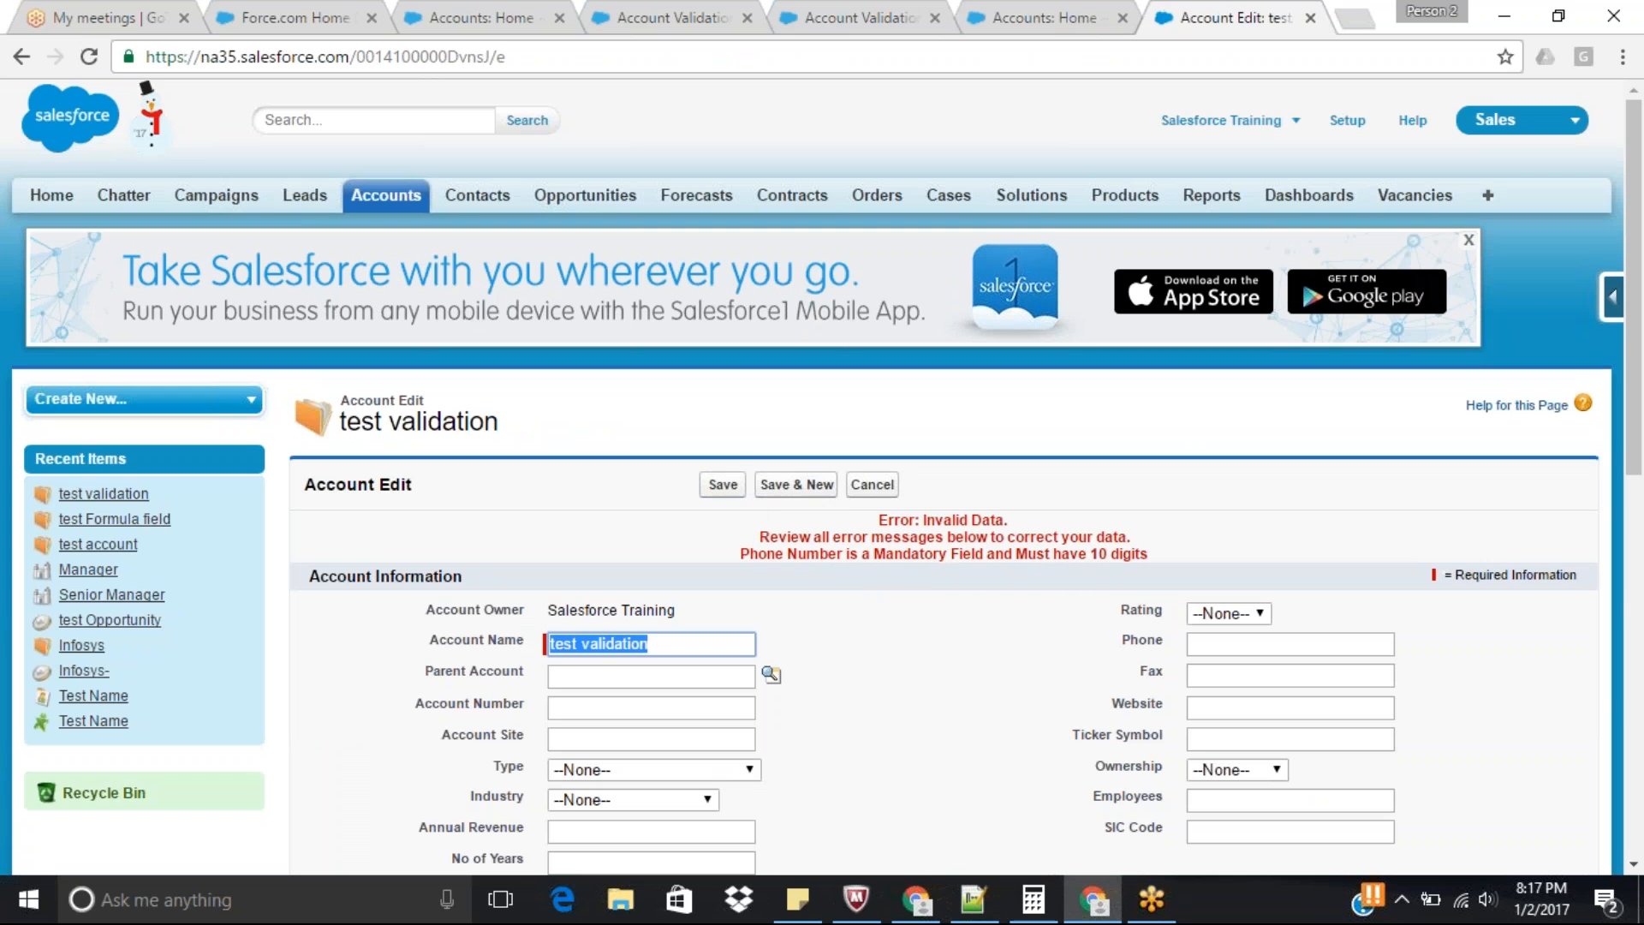
Fill in a phone number longer than 10 digits for the account and try to save the record.
click(1233, 644)
text(8768789789)
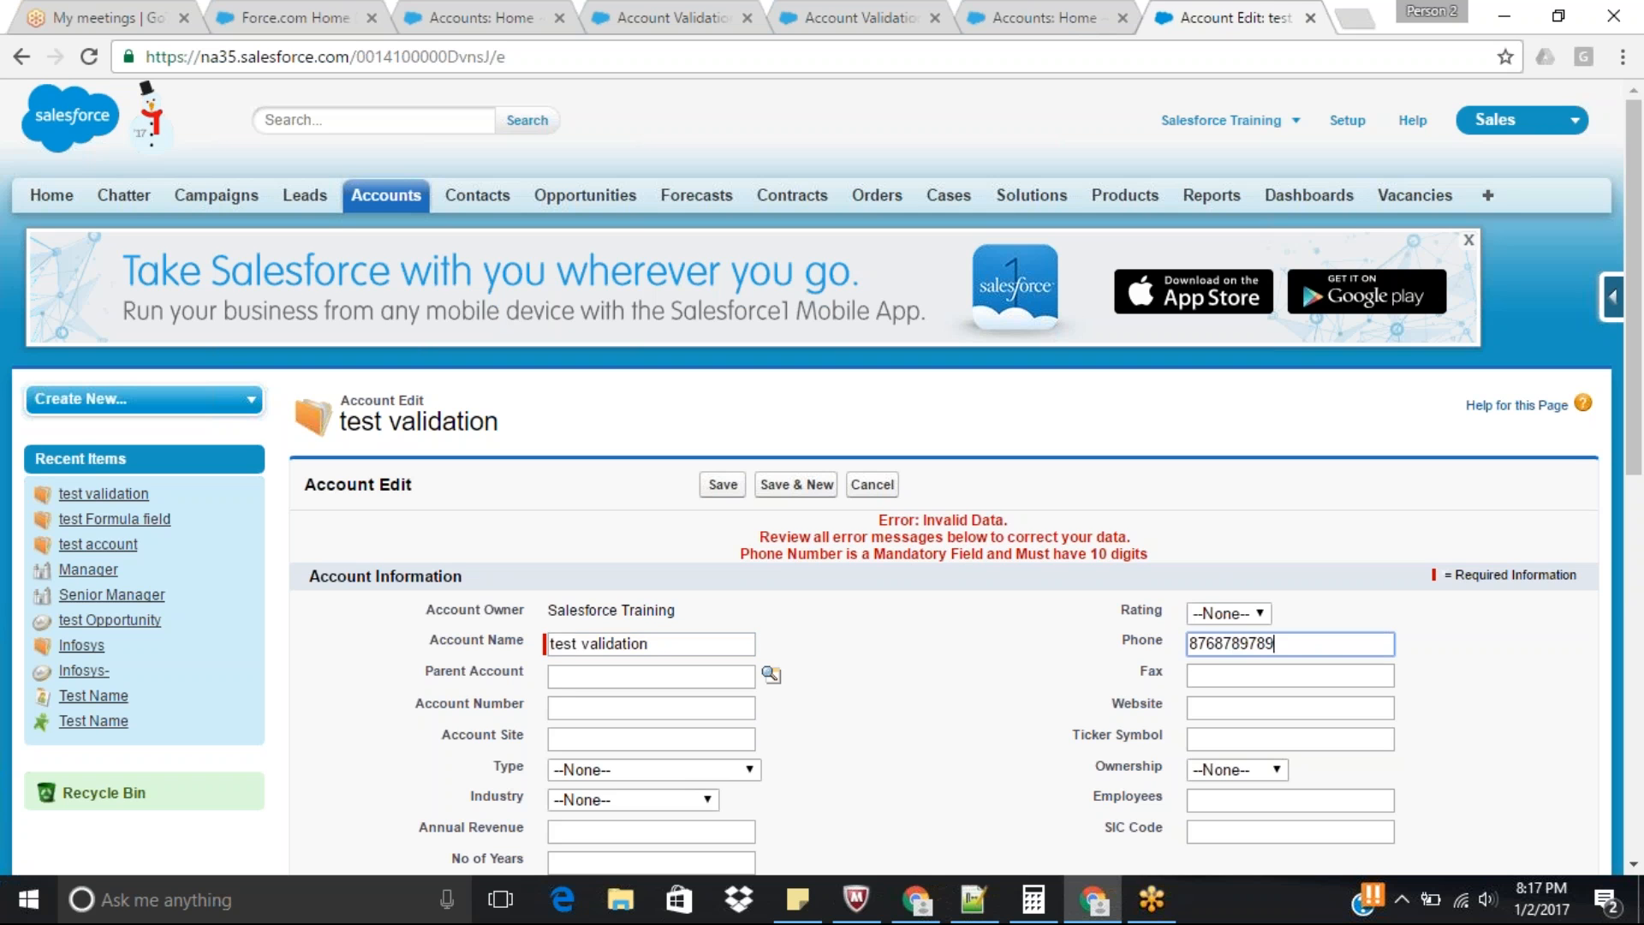
text(090909)
key(Return)
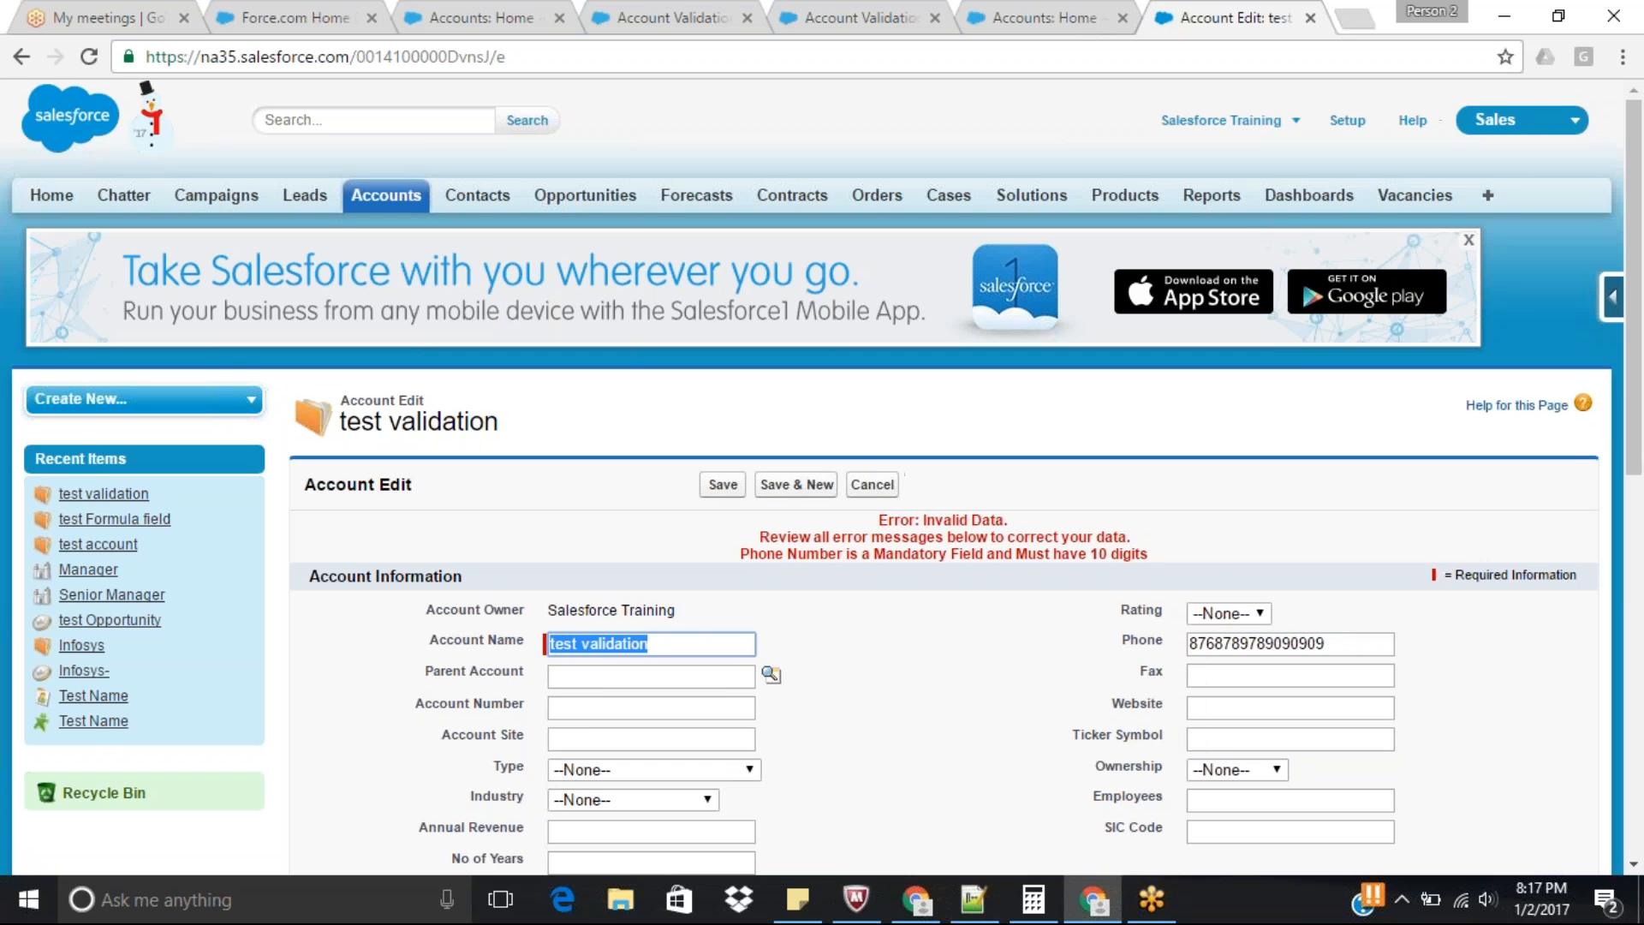
Replace the account's phone number with a valid 10-digit number, save the record and check its details.
double_click(1344, 644)
text(98)
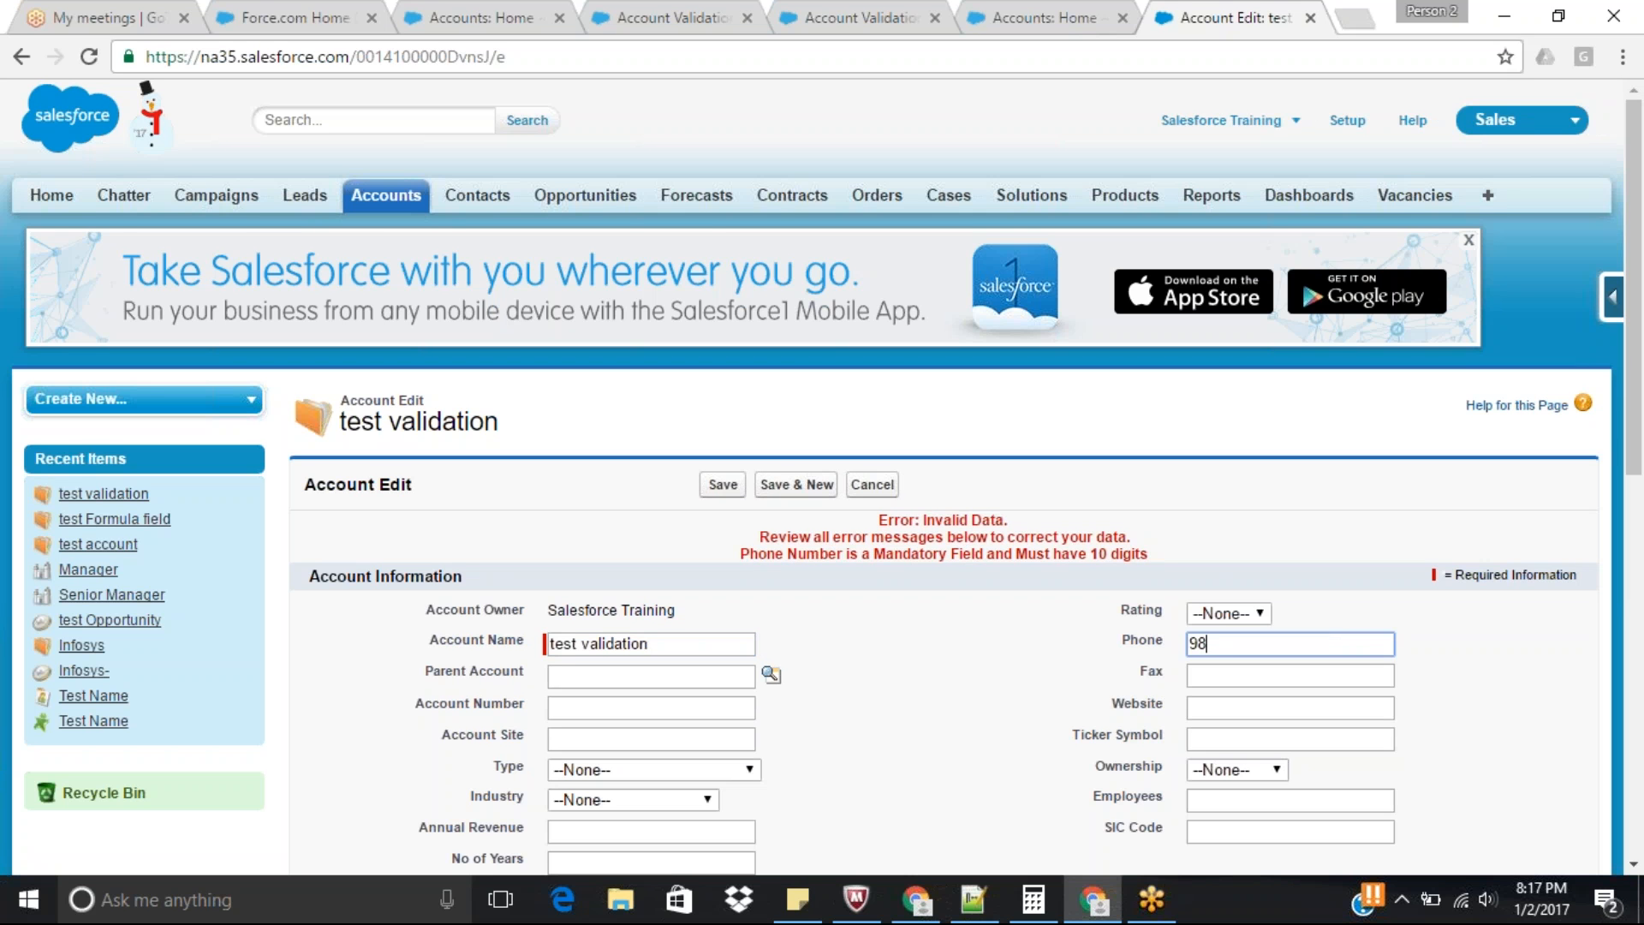
text(9) 898-9898)
key(Tab)
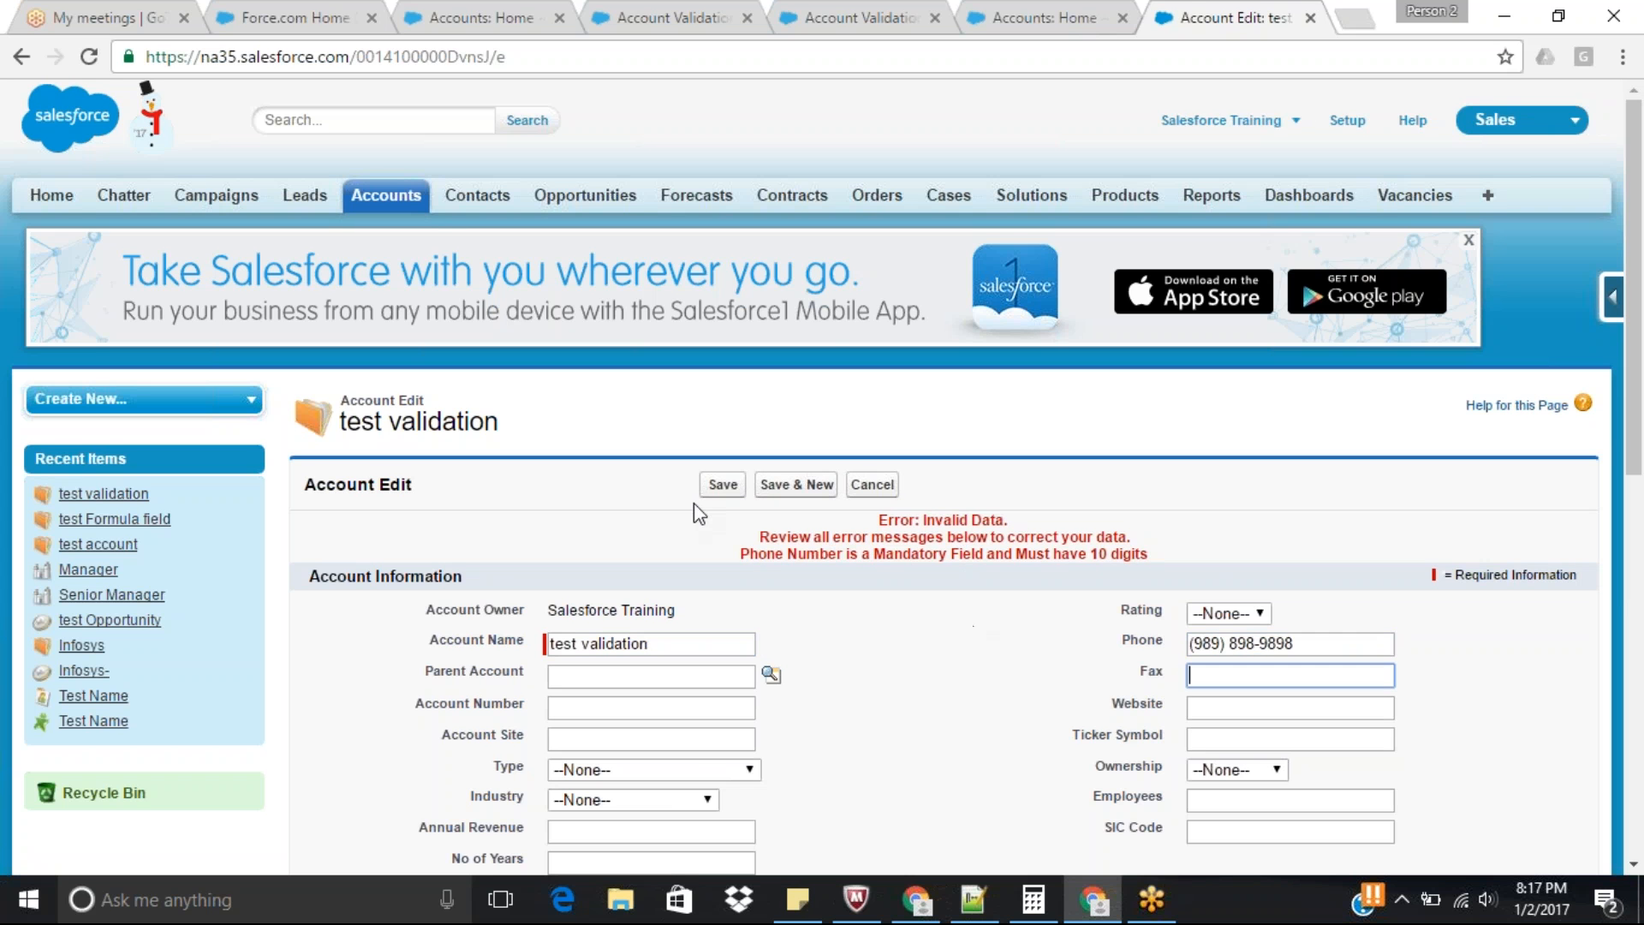
click(722, 485)
drag(1636, 227, 1641, 392)
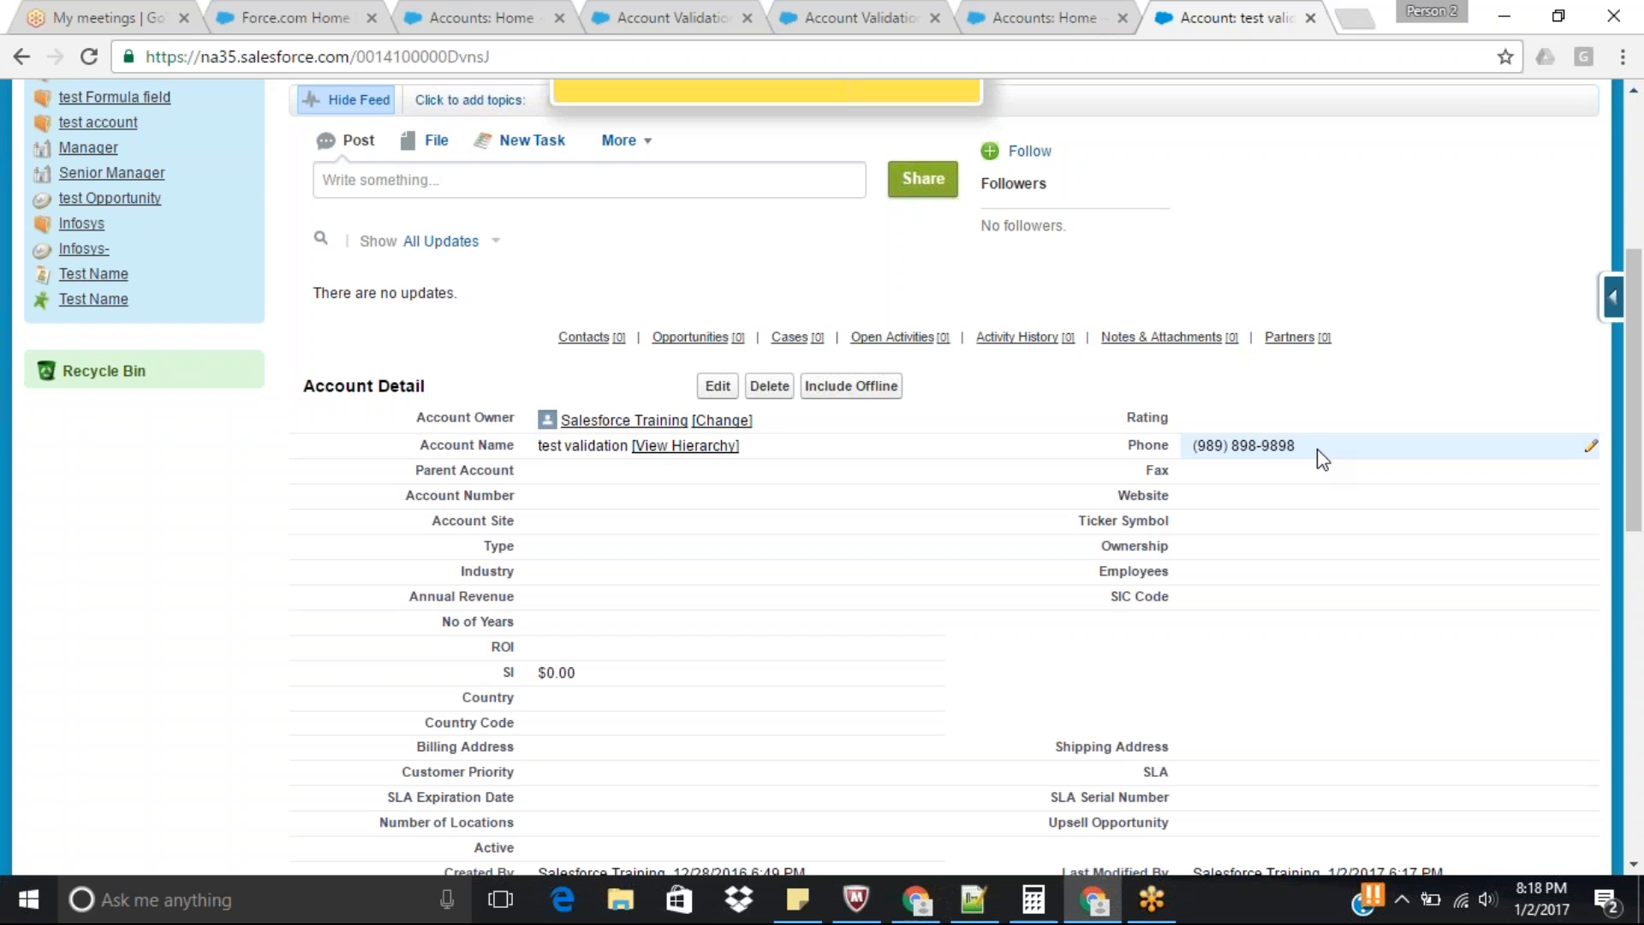
Look up the data type of the Account Number field in the Account standard fields list.
drag(1642, 340, 1642, 188)
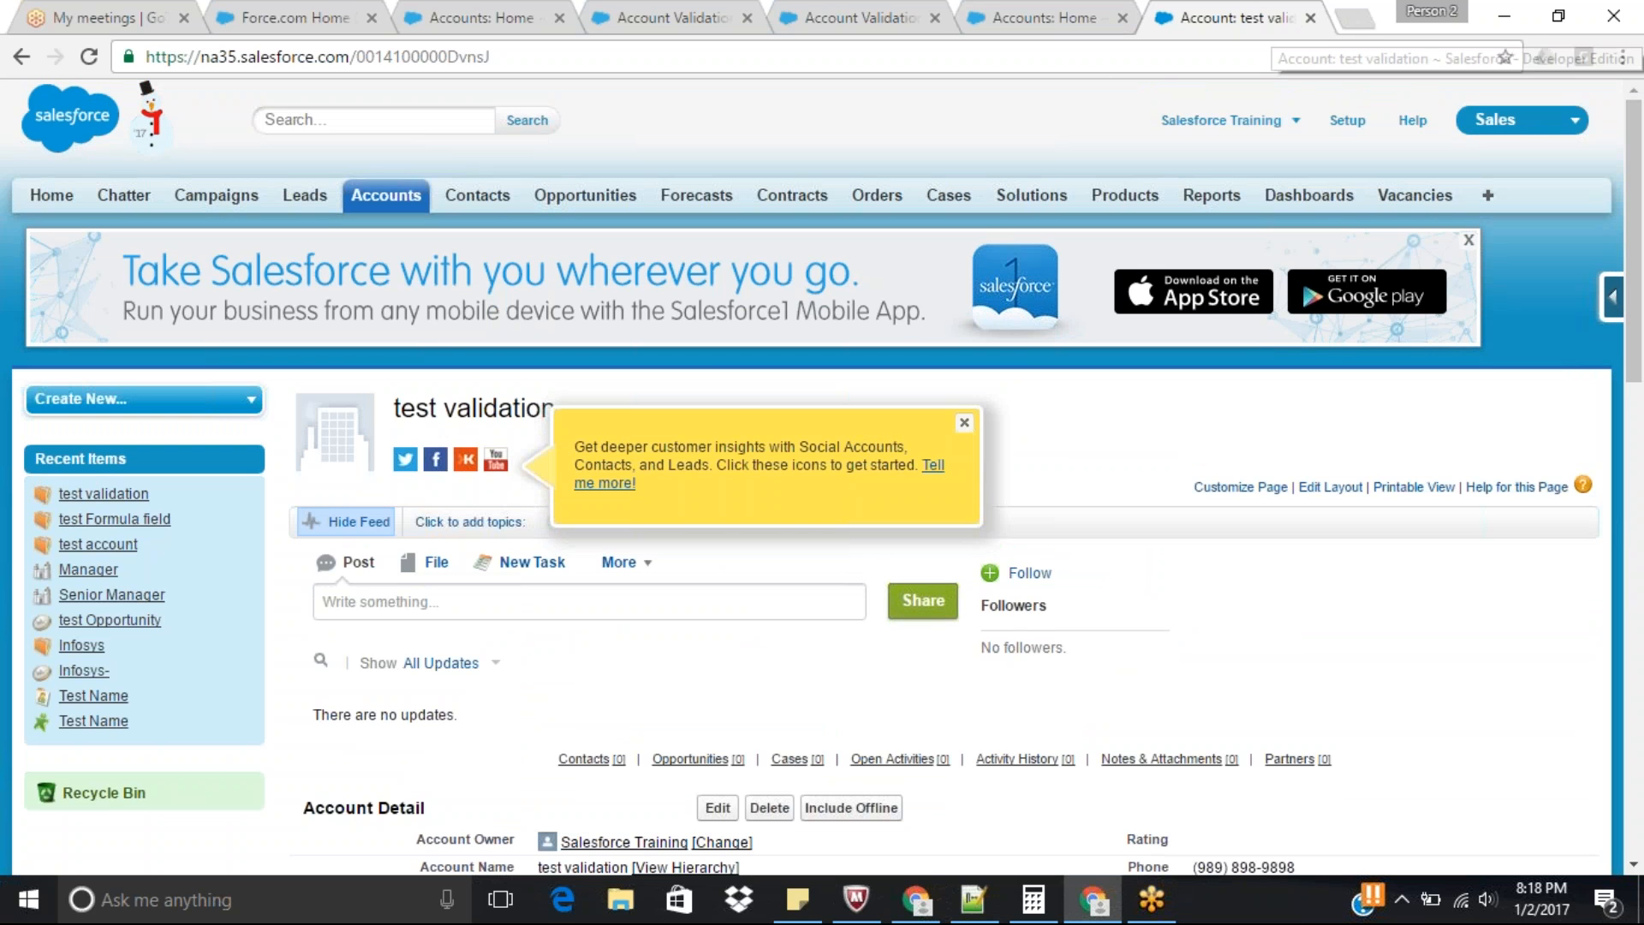
drag(1641, 267, 1641, 422)
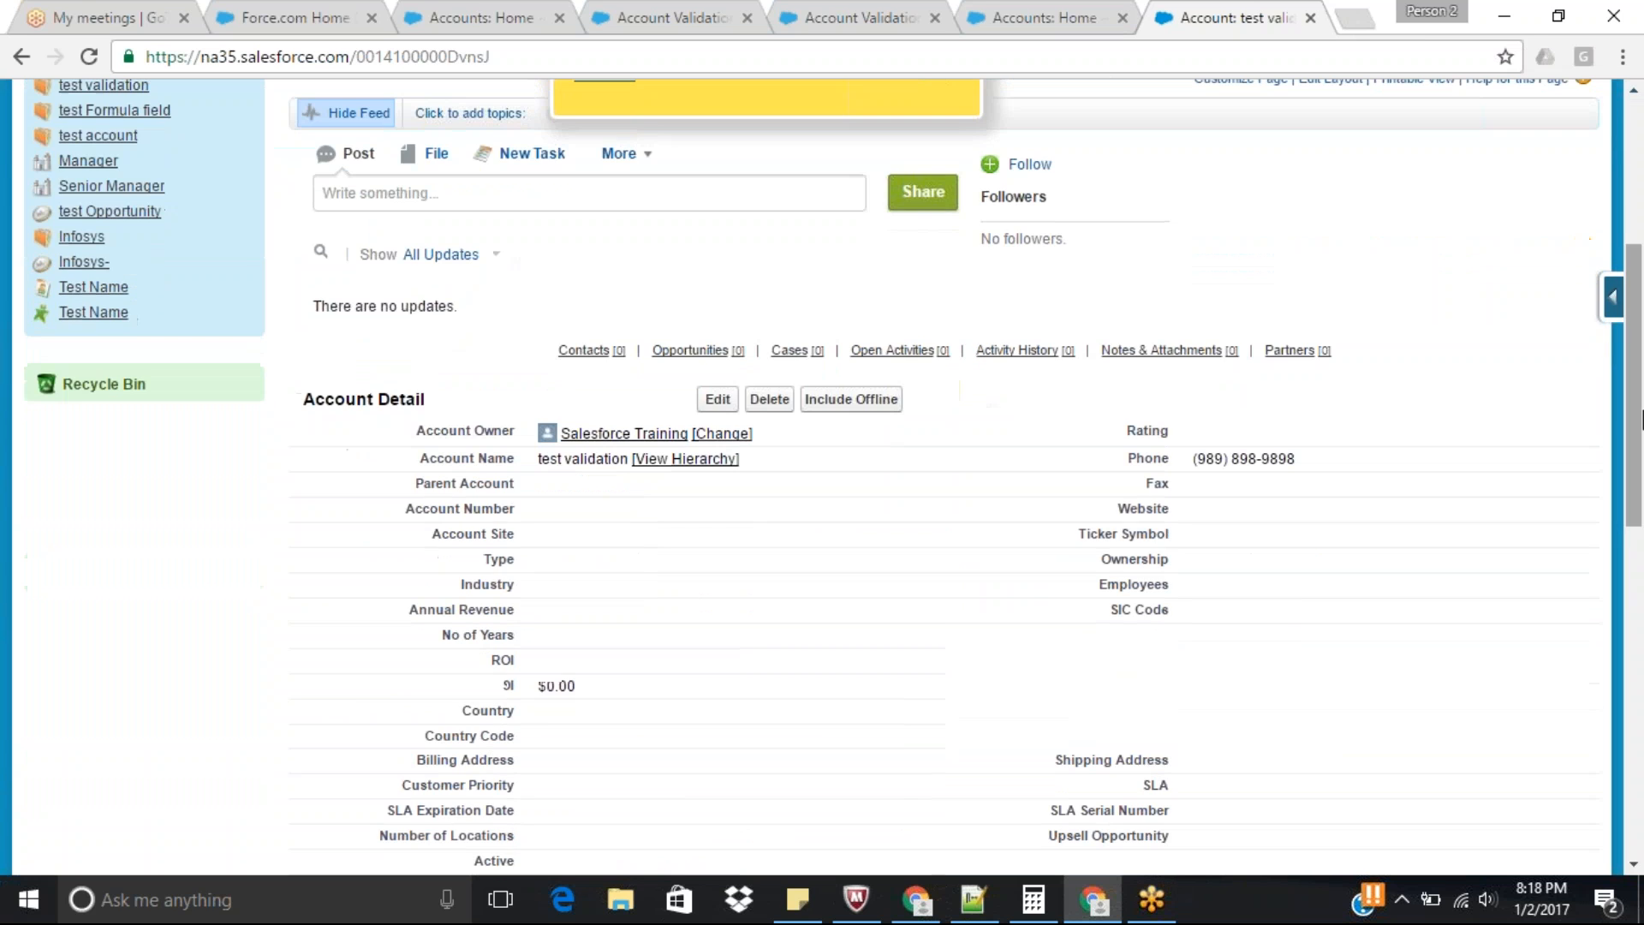
double_click(477, 512)
click(1612, 297)
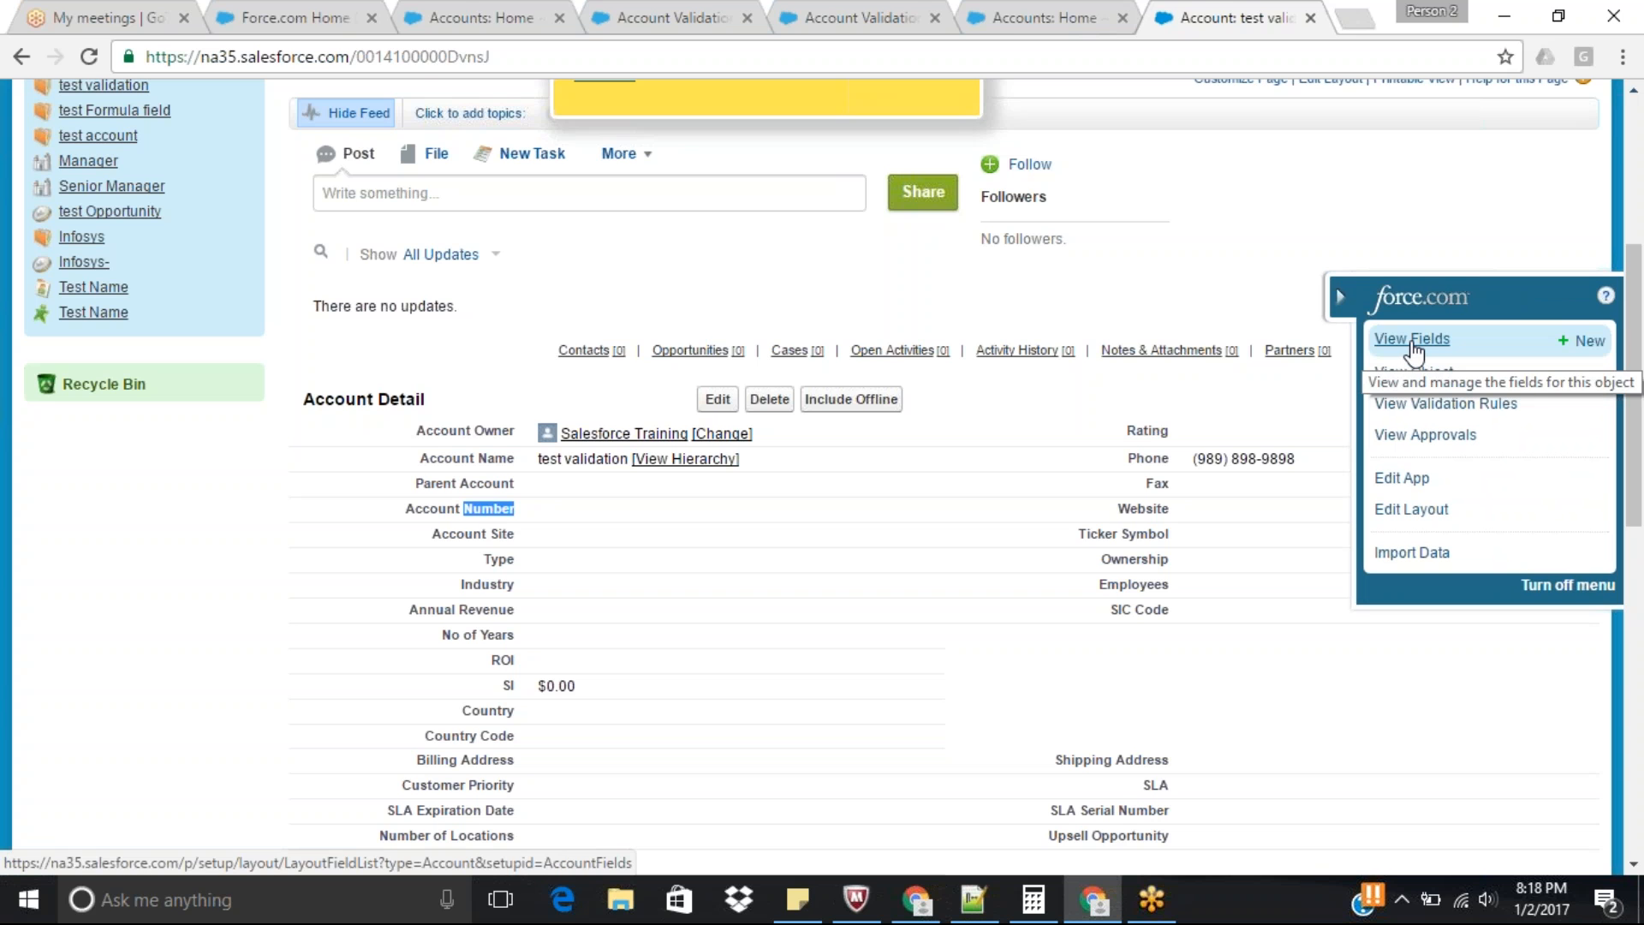
click(1412, 340)
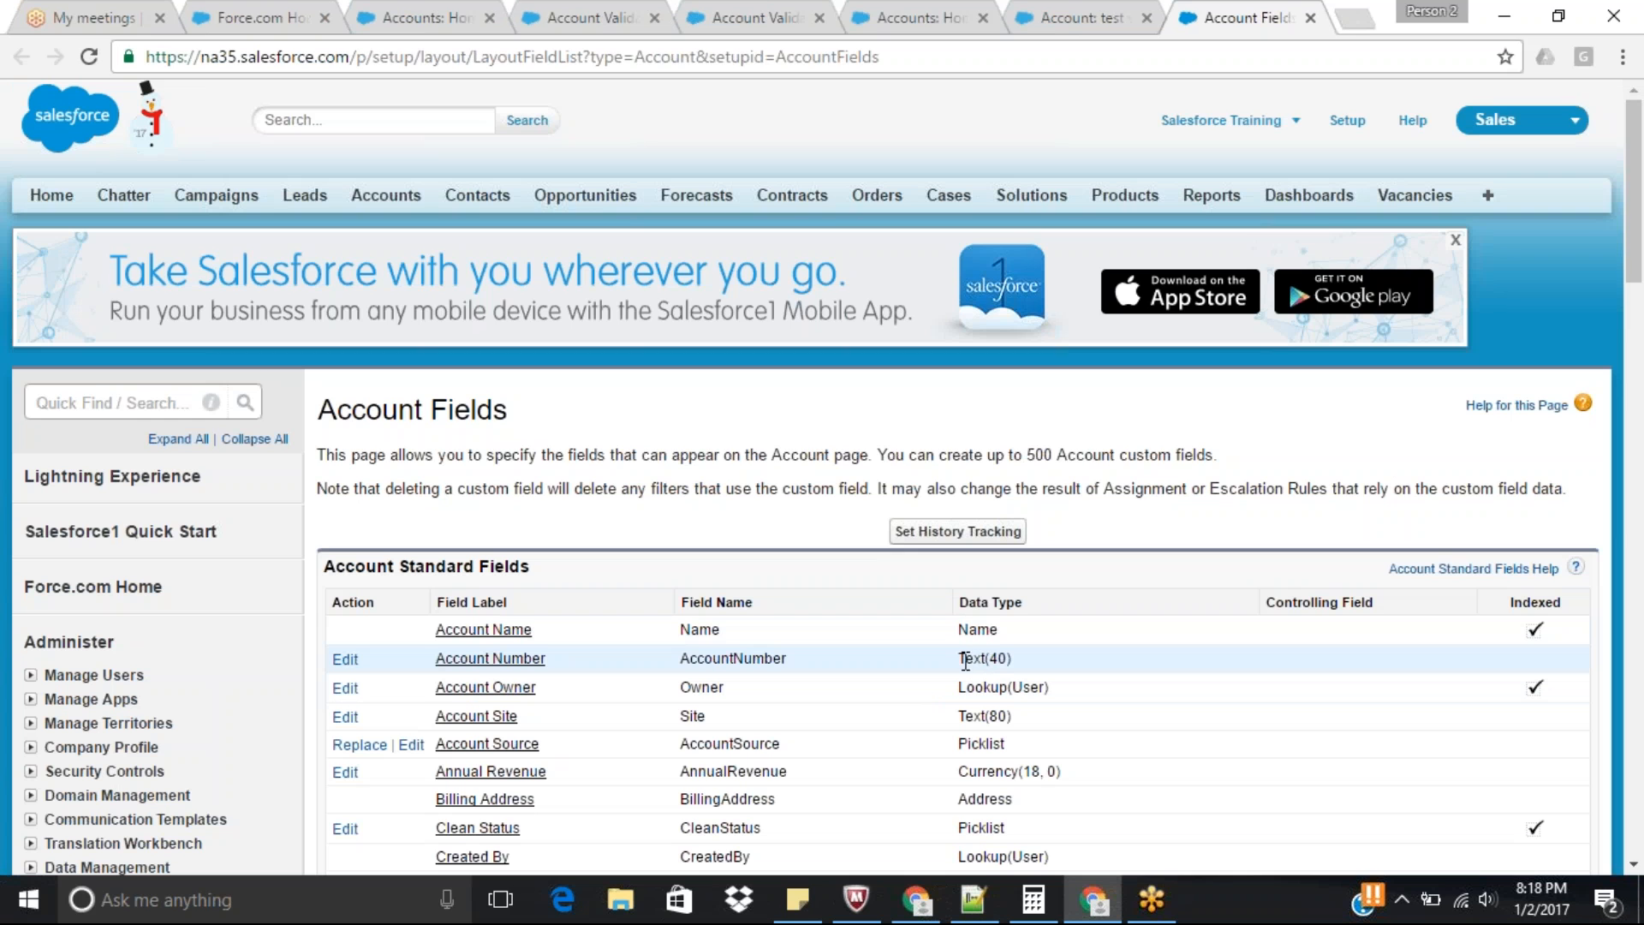
drag(961, 659, 1052, 653)
Fill in the test validation account's Account Number with a mix of digits and letters and save the record.
click(1066, 15)
double_click(609, 512)
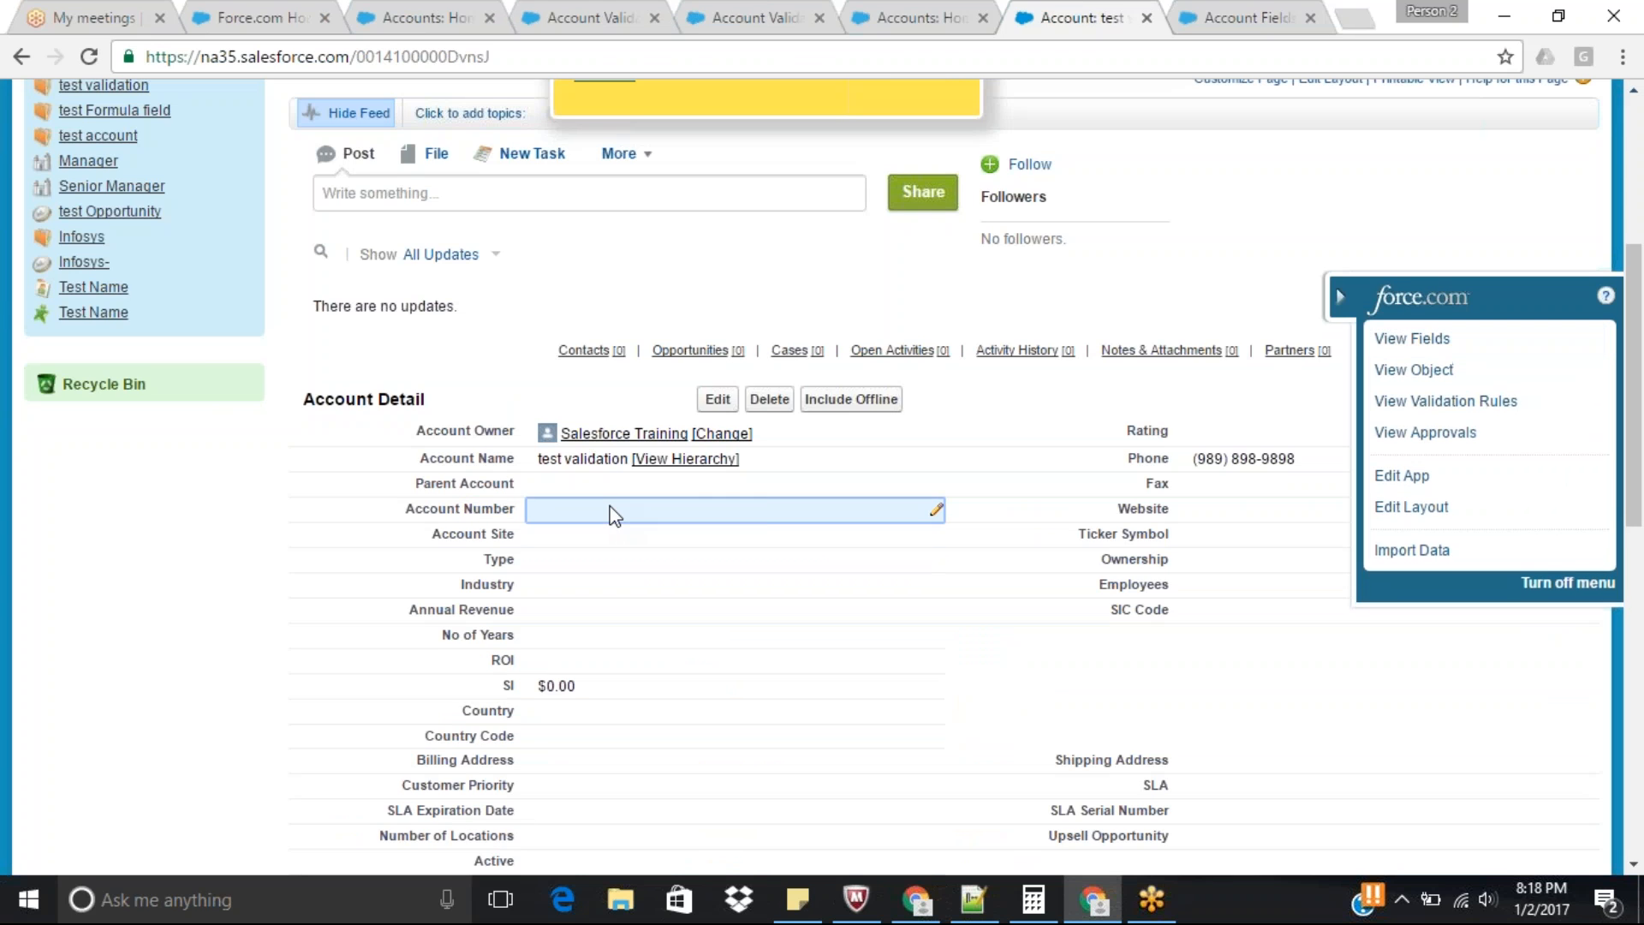
text(78788jhkjh)
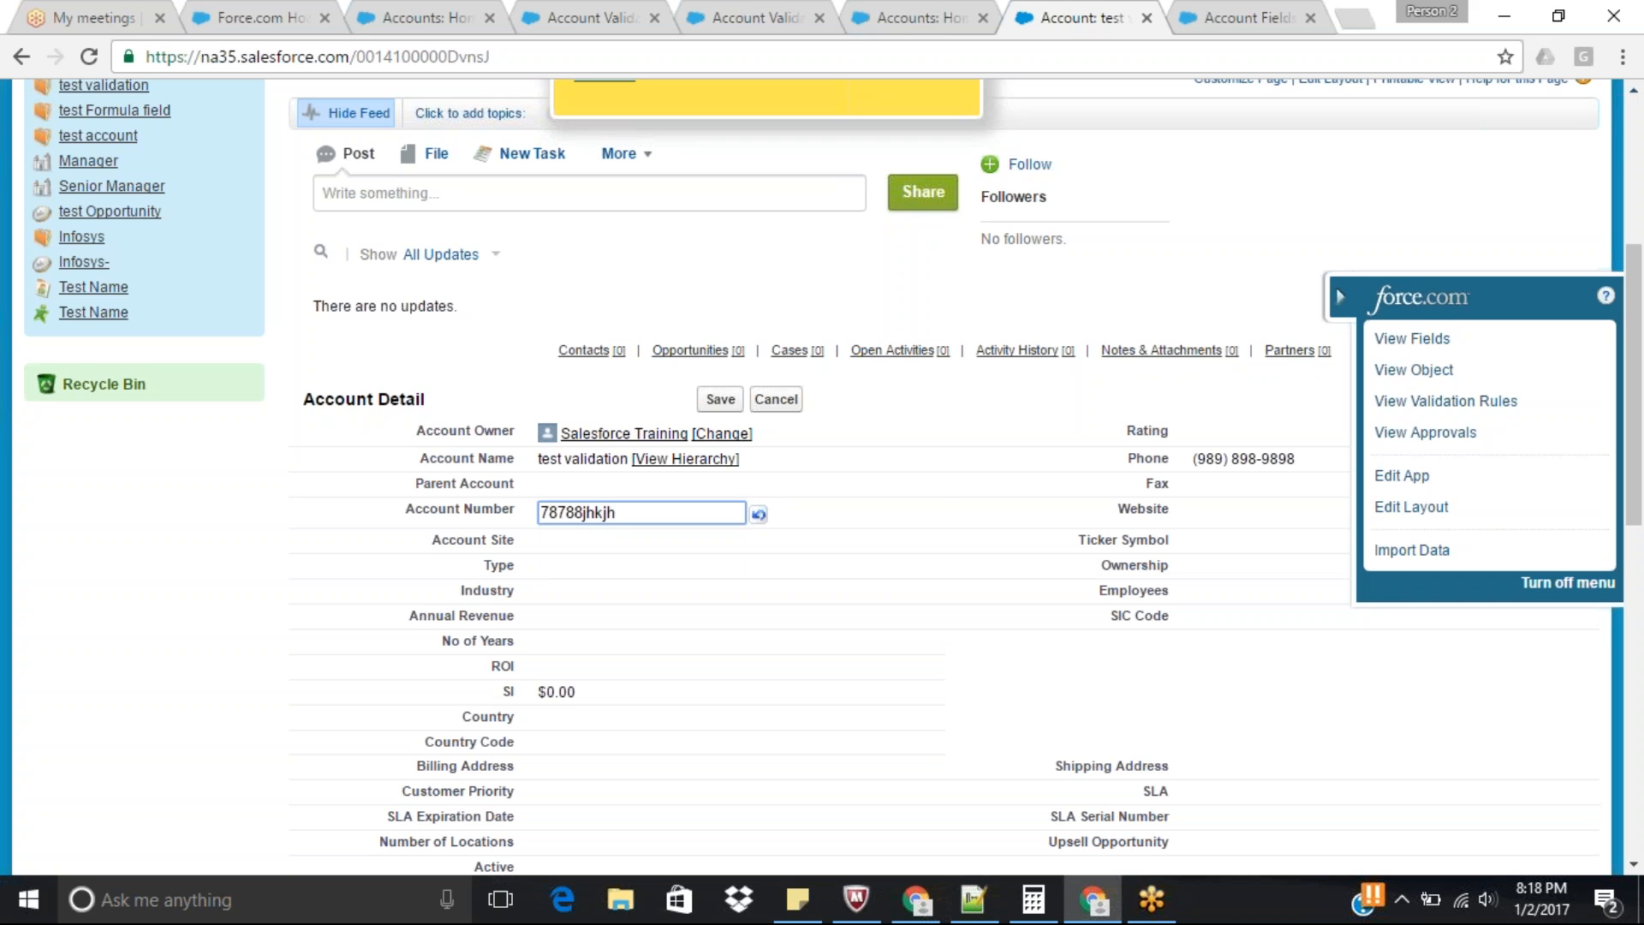
key(Return)
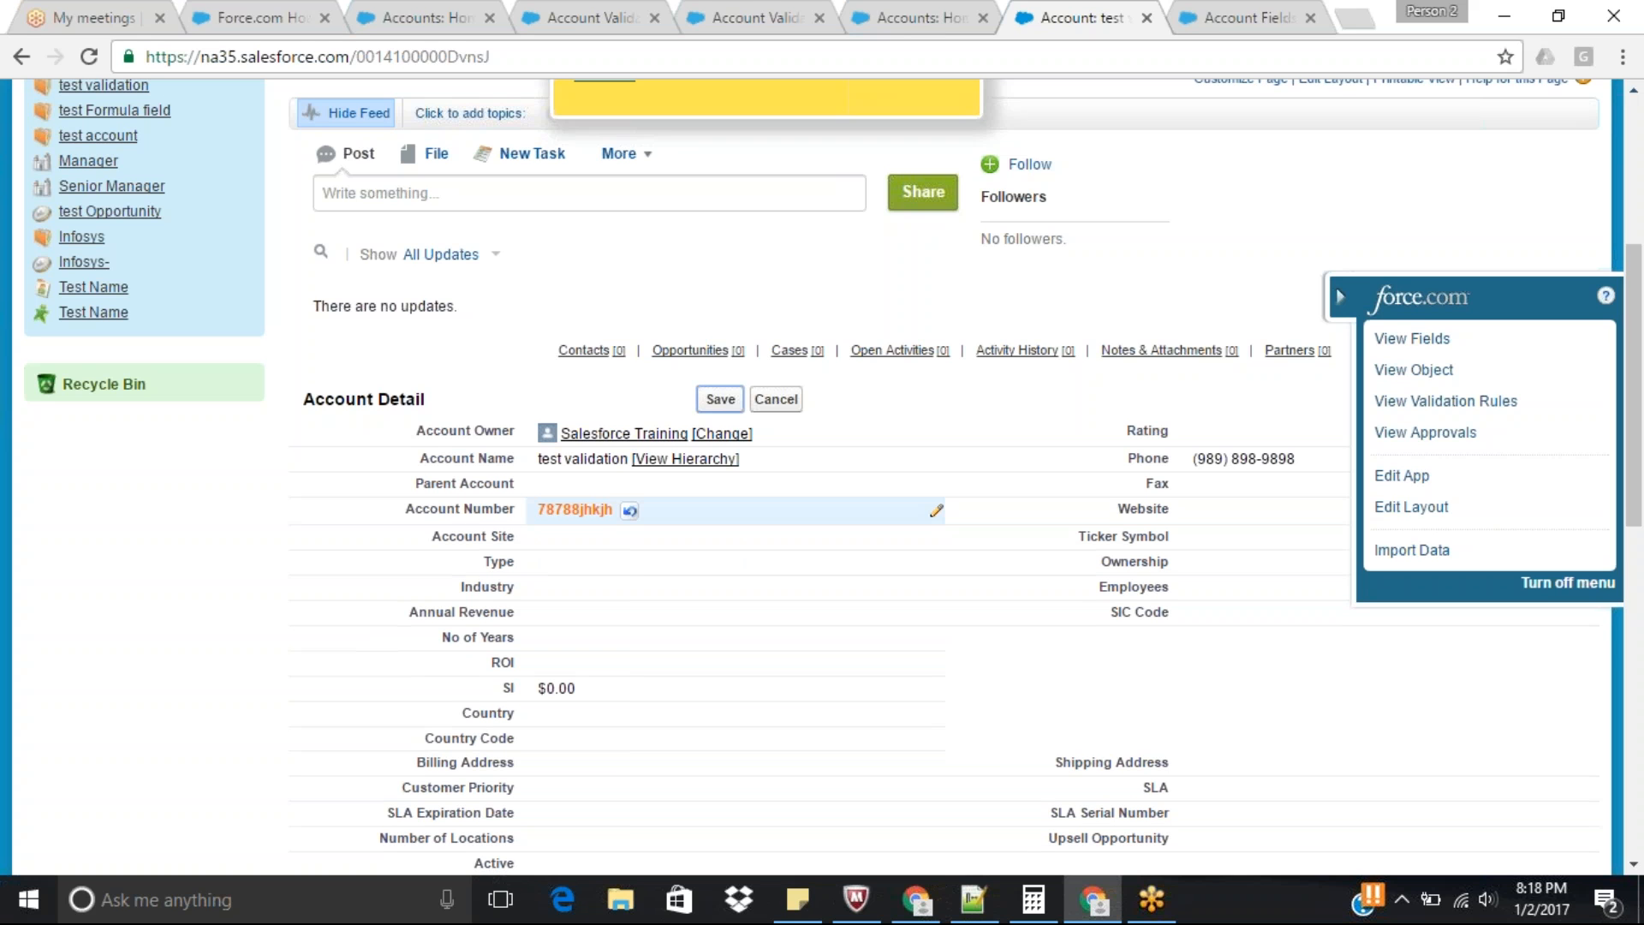
click(720, 399)
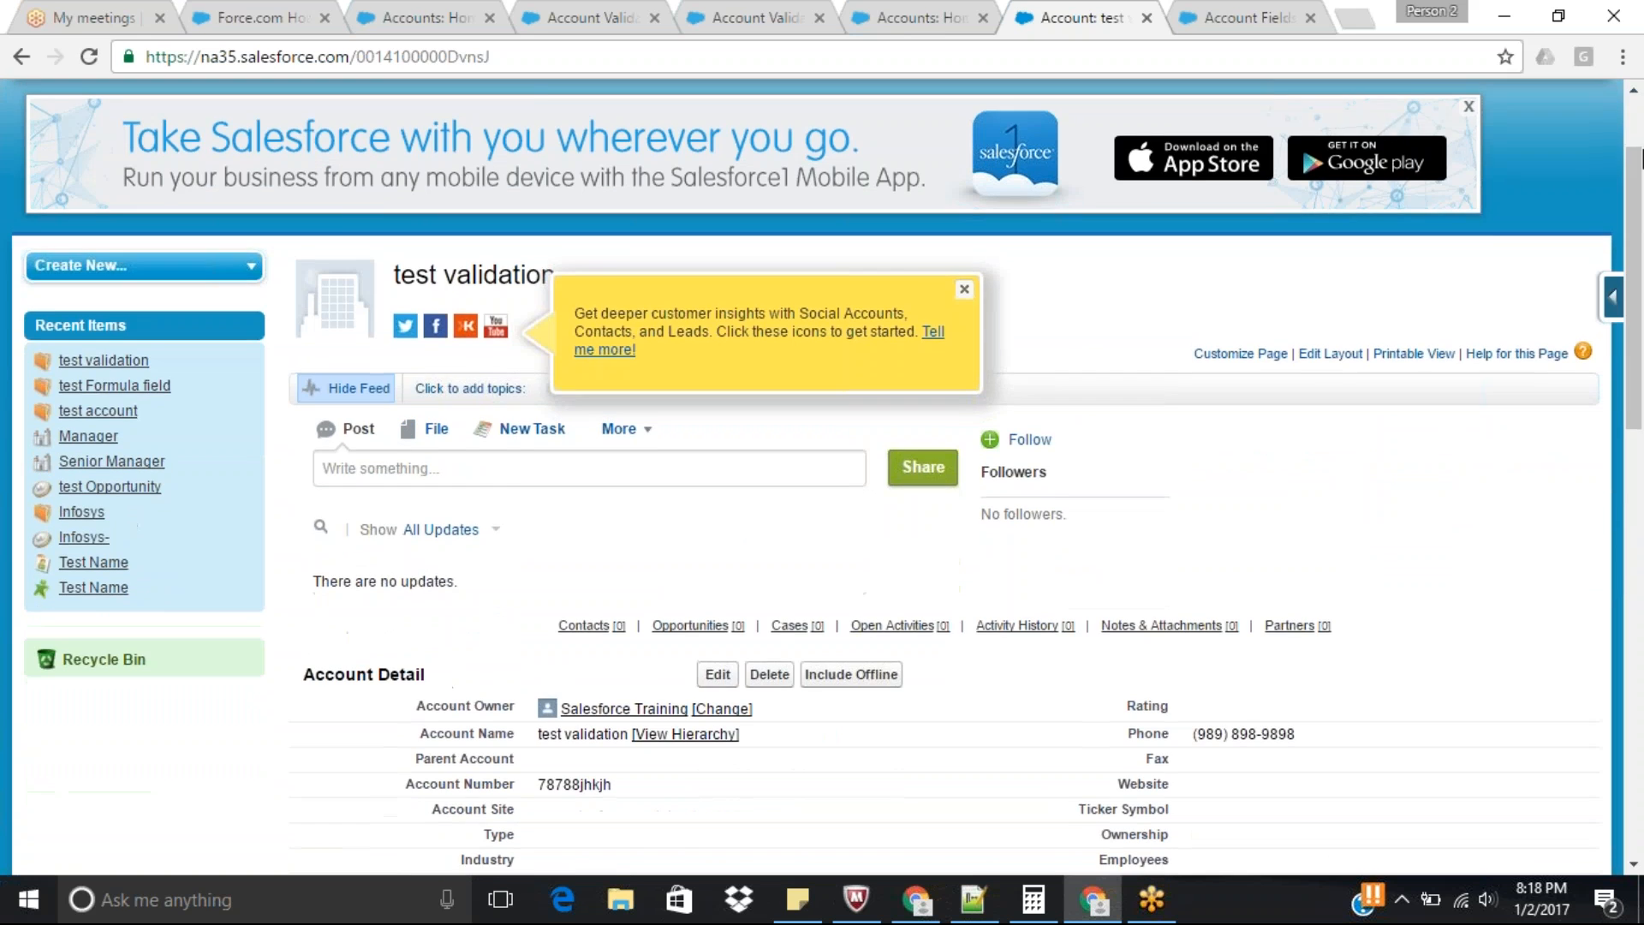
Edit the test validation account, clear its Account Number, save the record and check the field.
scroll(531, 659, down, 5)
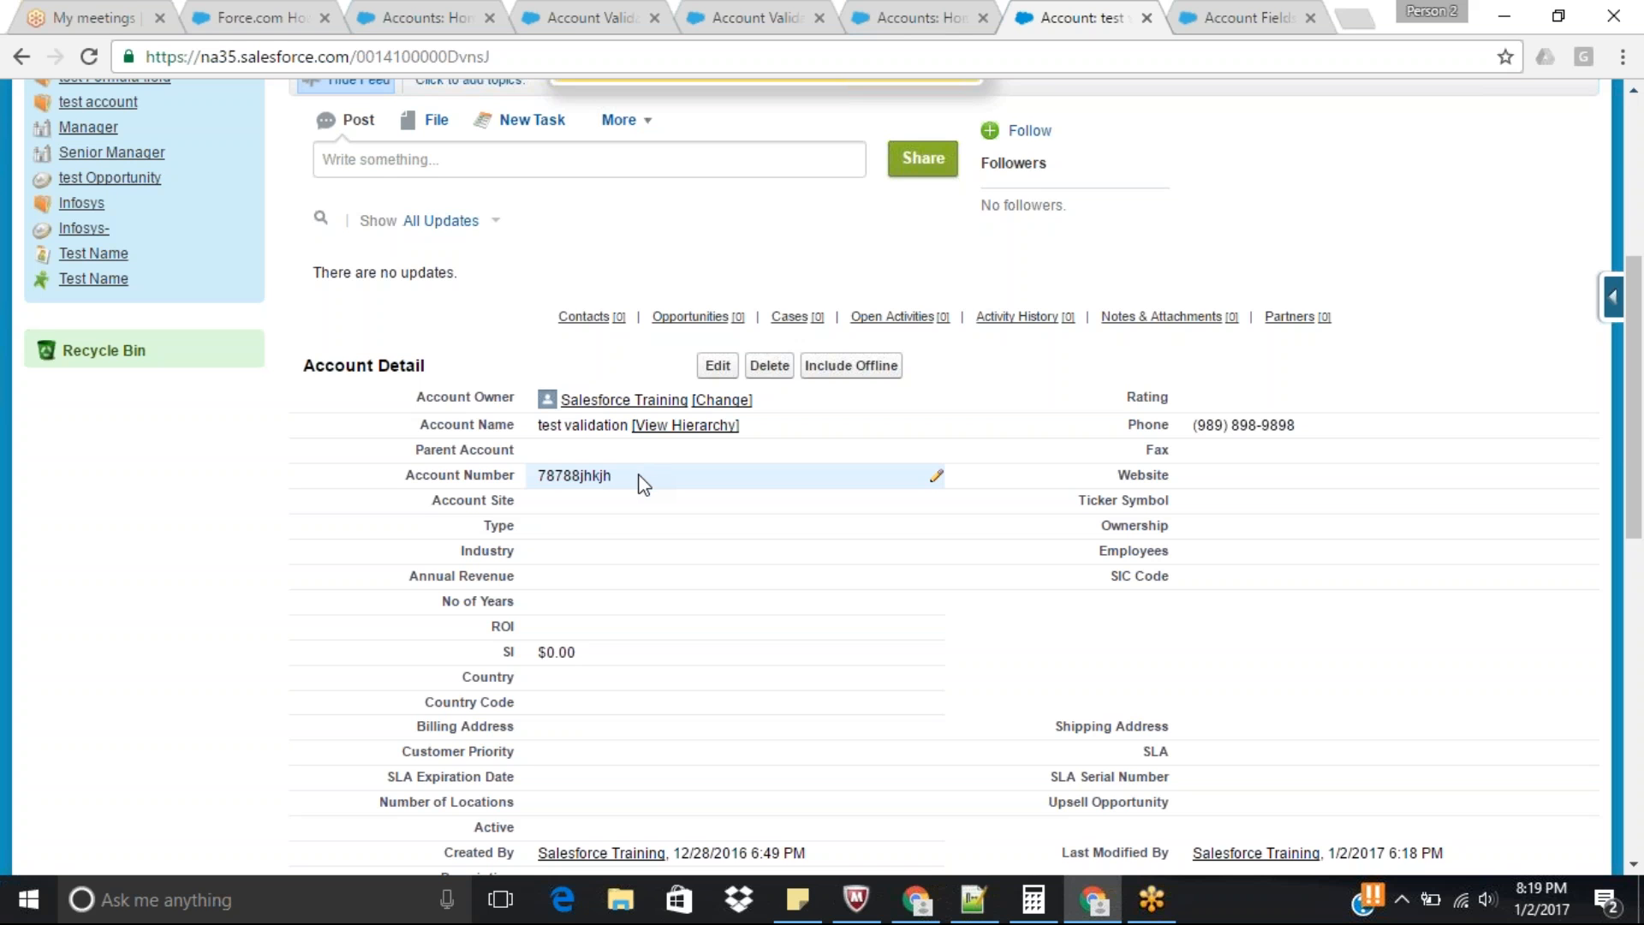
click(718, 366)
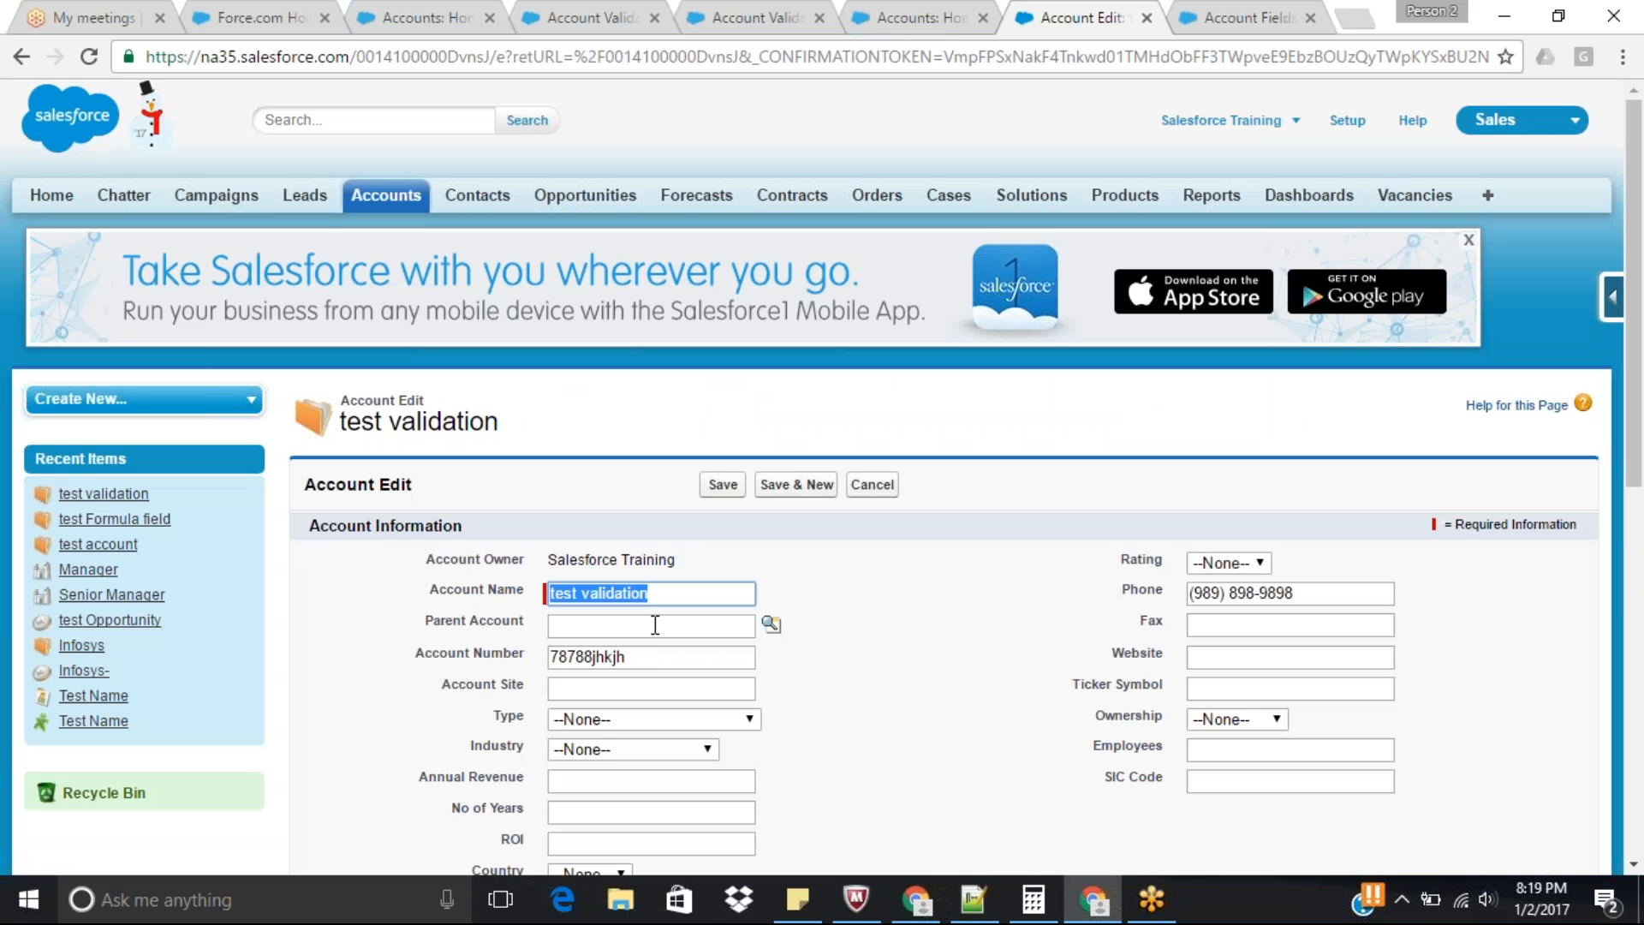
click(650, 656)
drag(649, 656, 483, 664)
key(BackSpace)
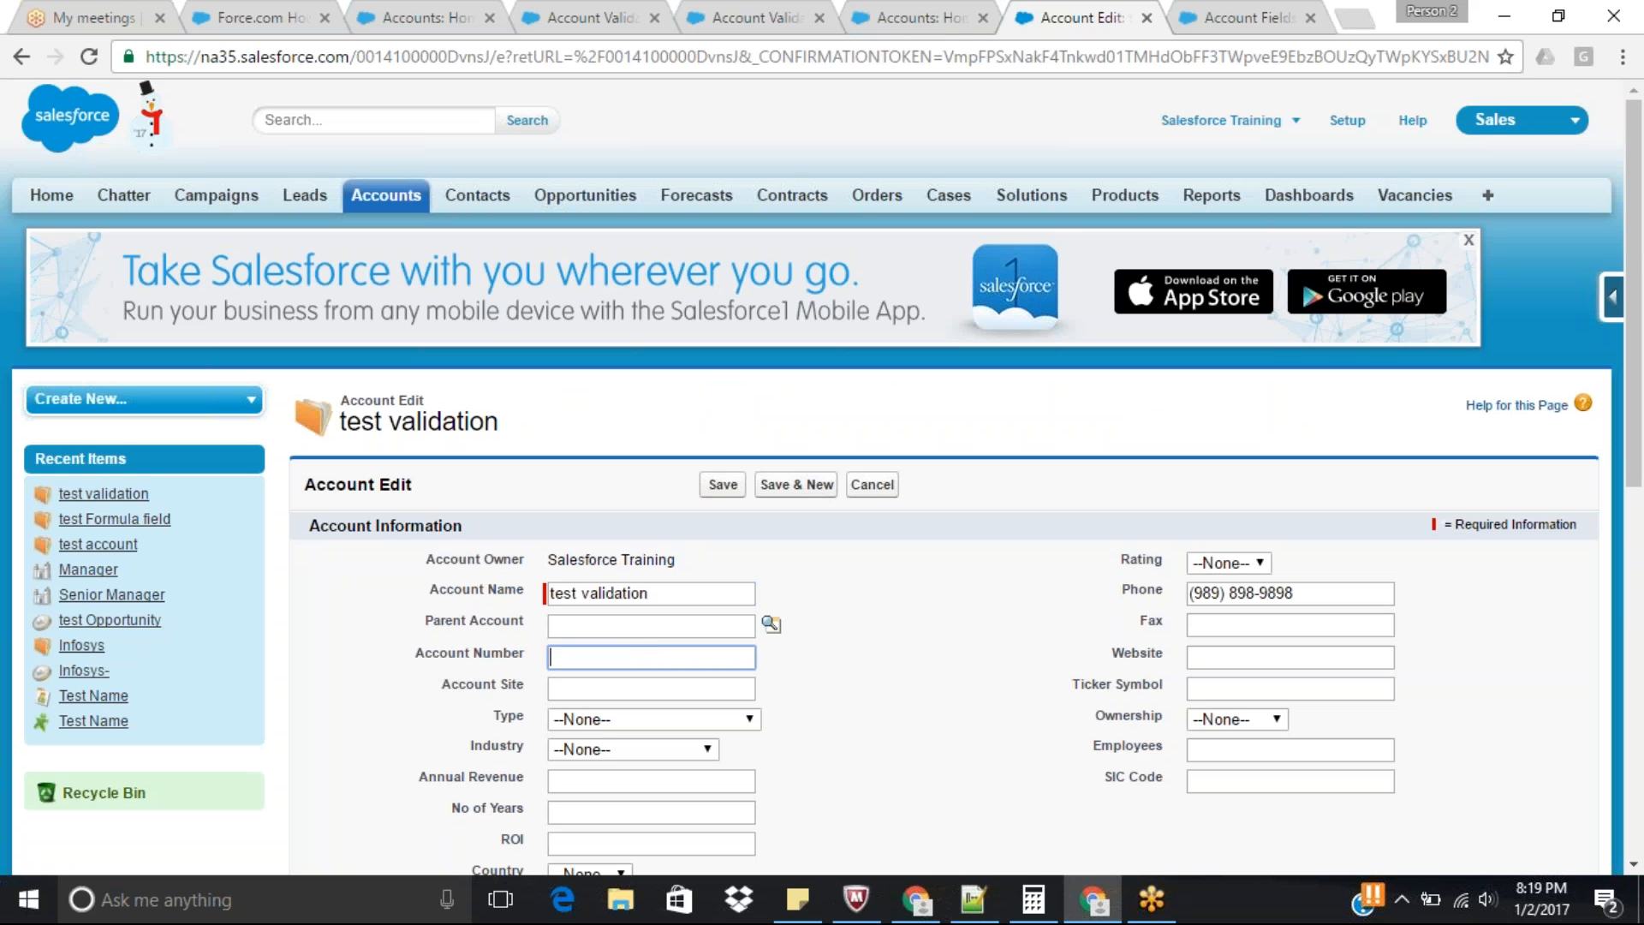
click(721, 485)
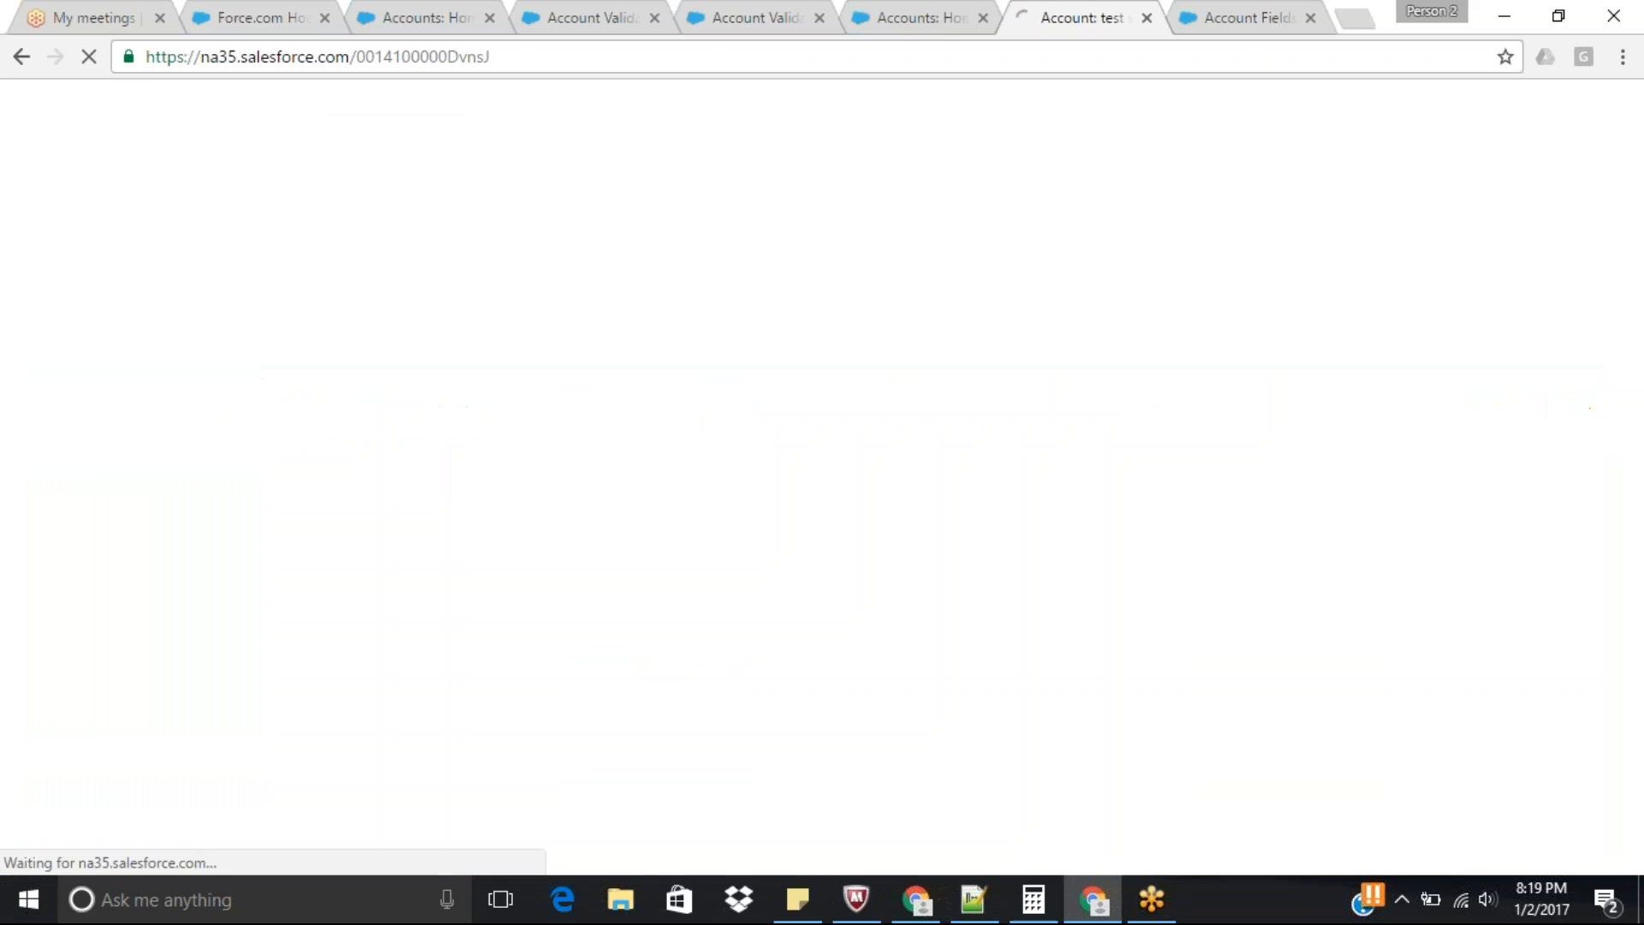
scroll(820, 477, down, 1)
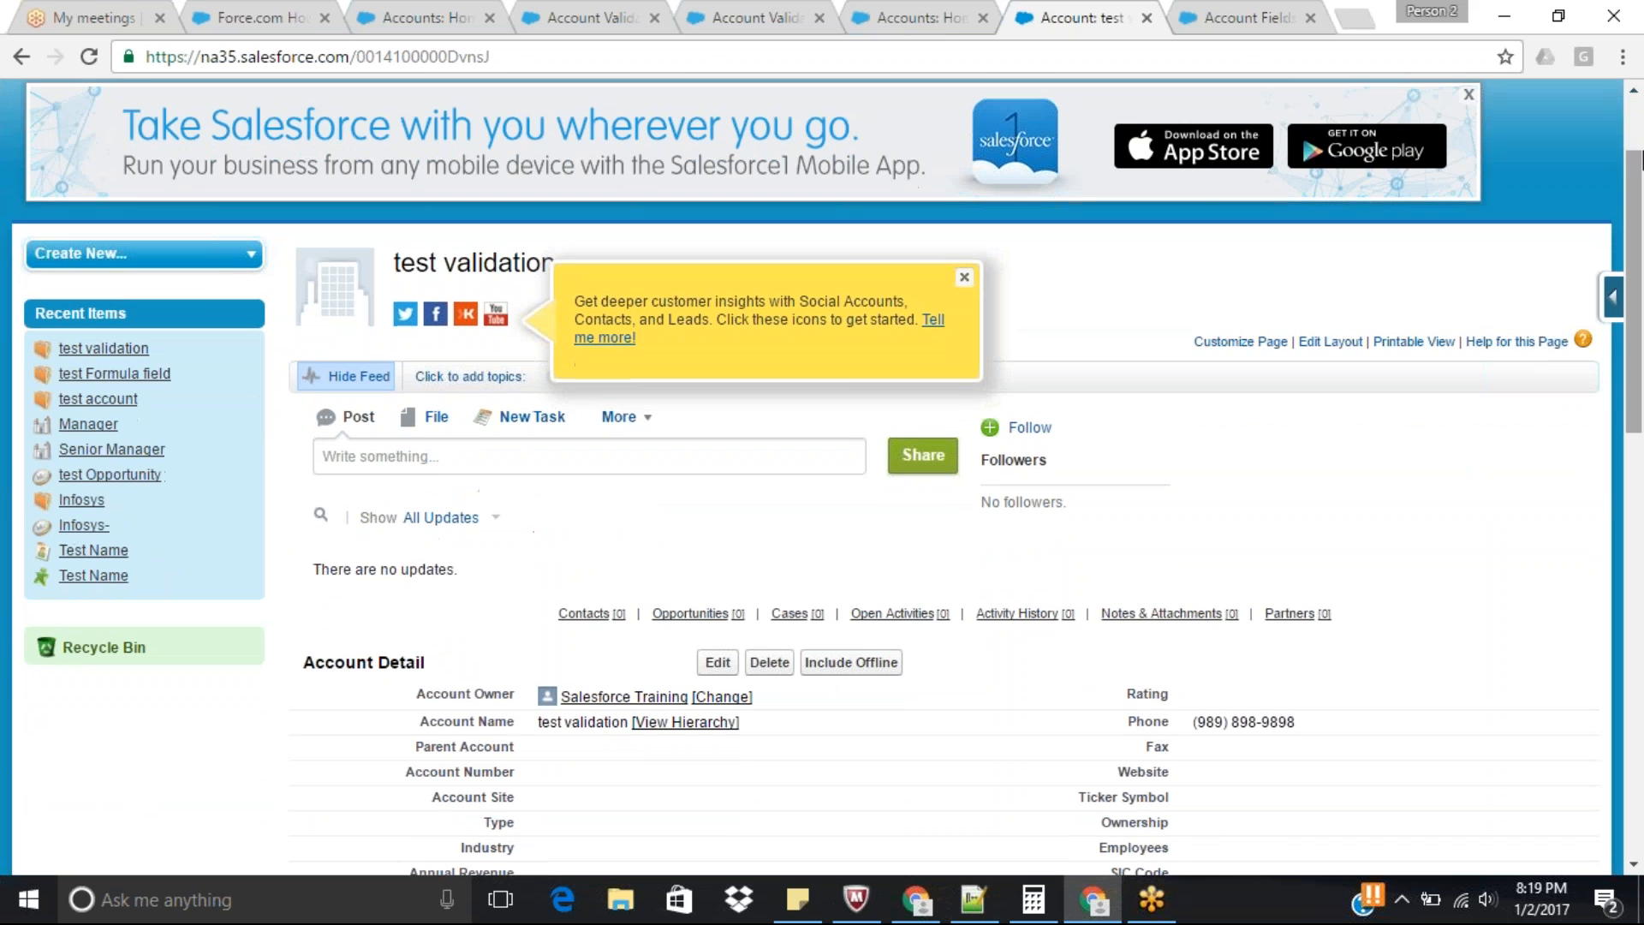
scroll(820, 477, down, 2)
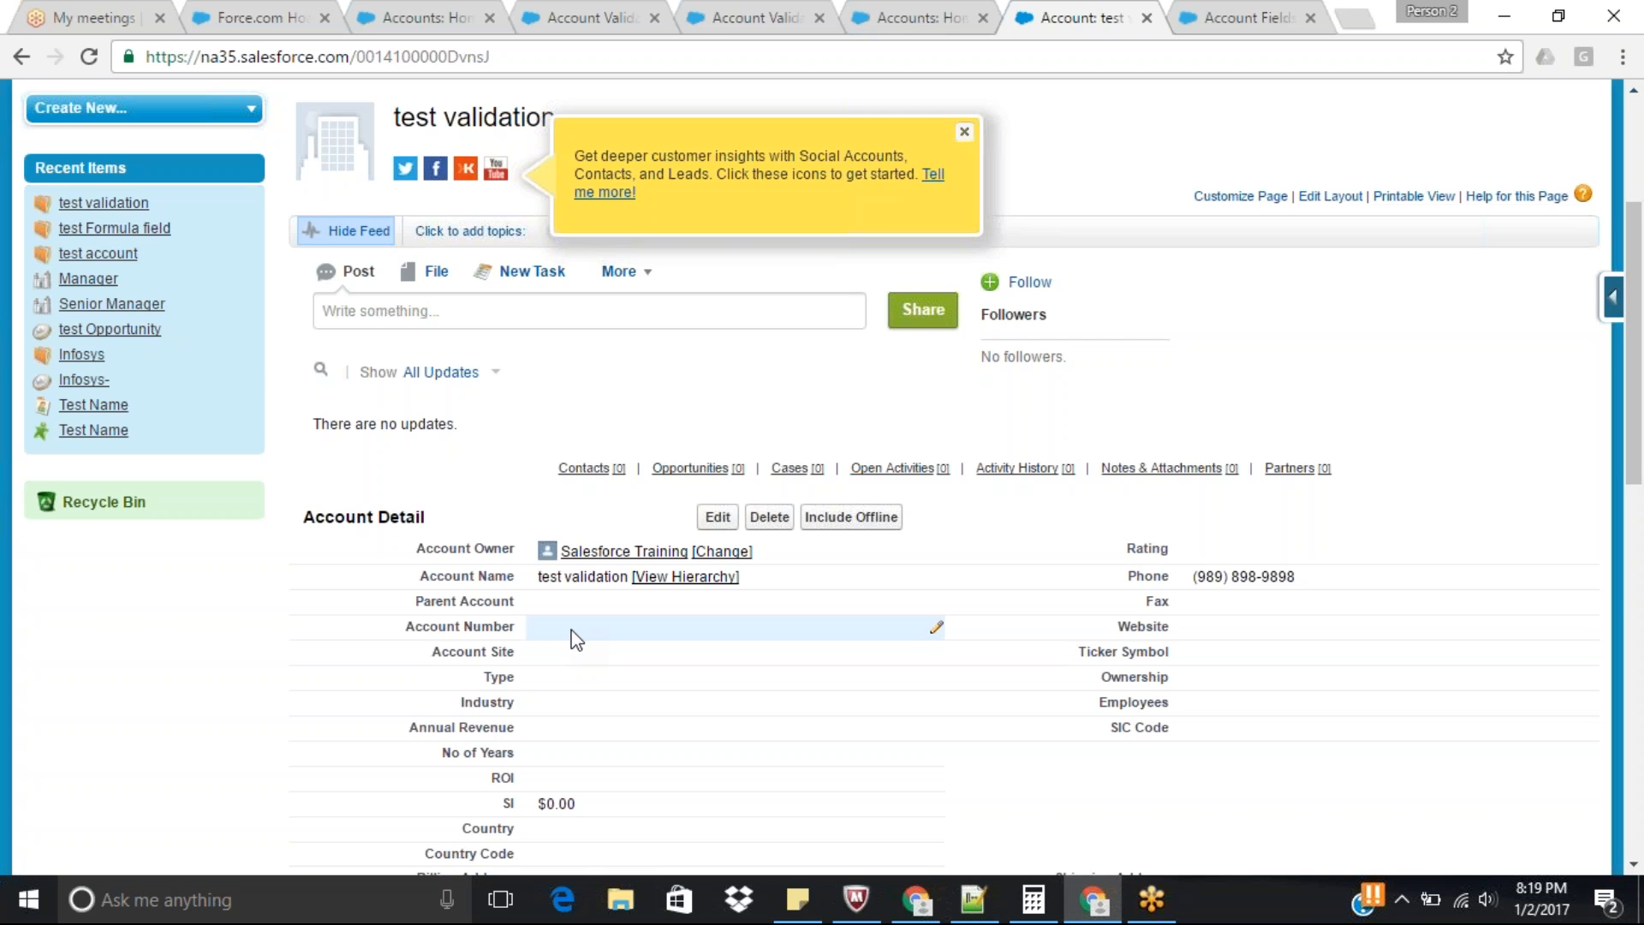
Return to the Account validation rules list and start a new validation rule, going to its empty error condition formula.
click(743, 19)
click(486, 440)
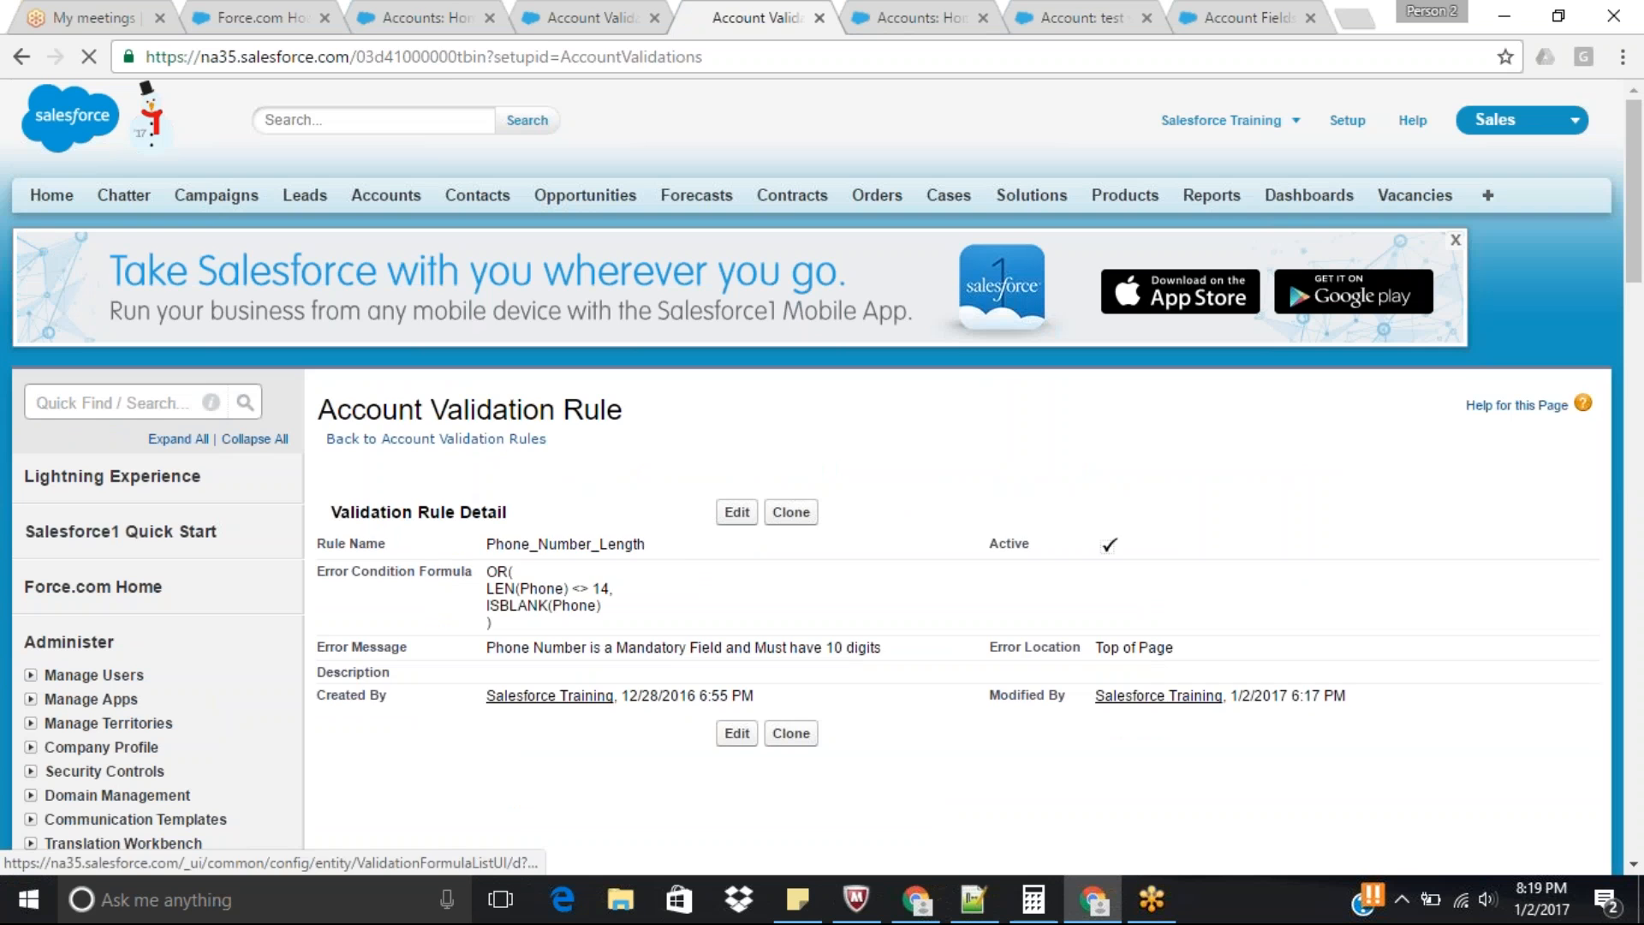
click(740, 644)
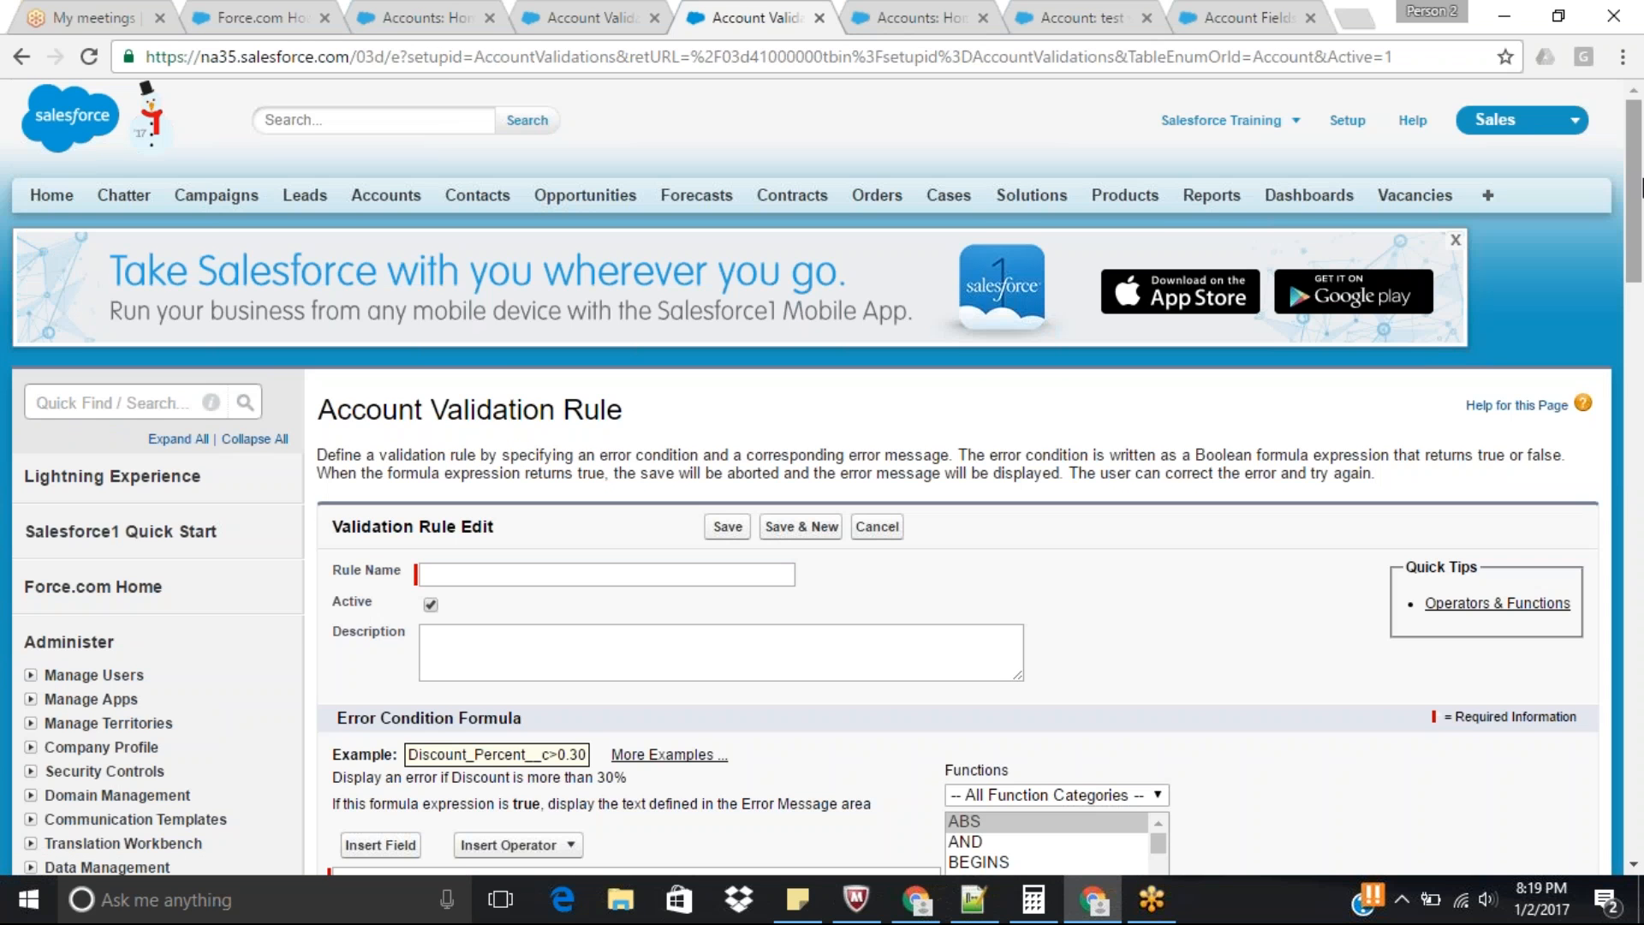
drag(1641, 190, 1641, 278)
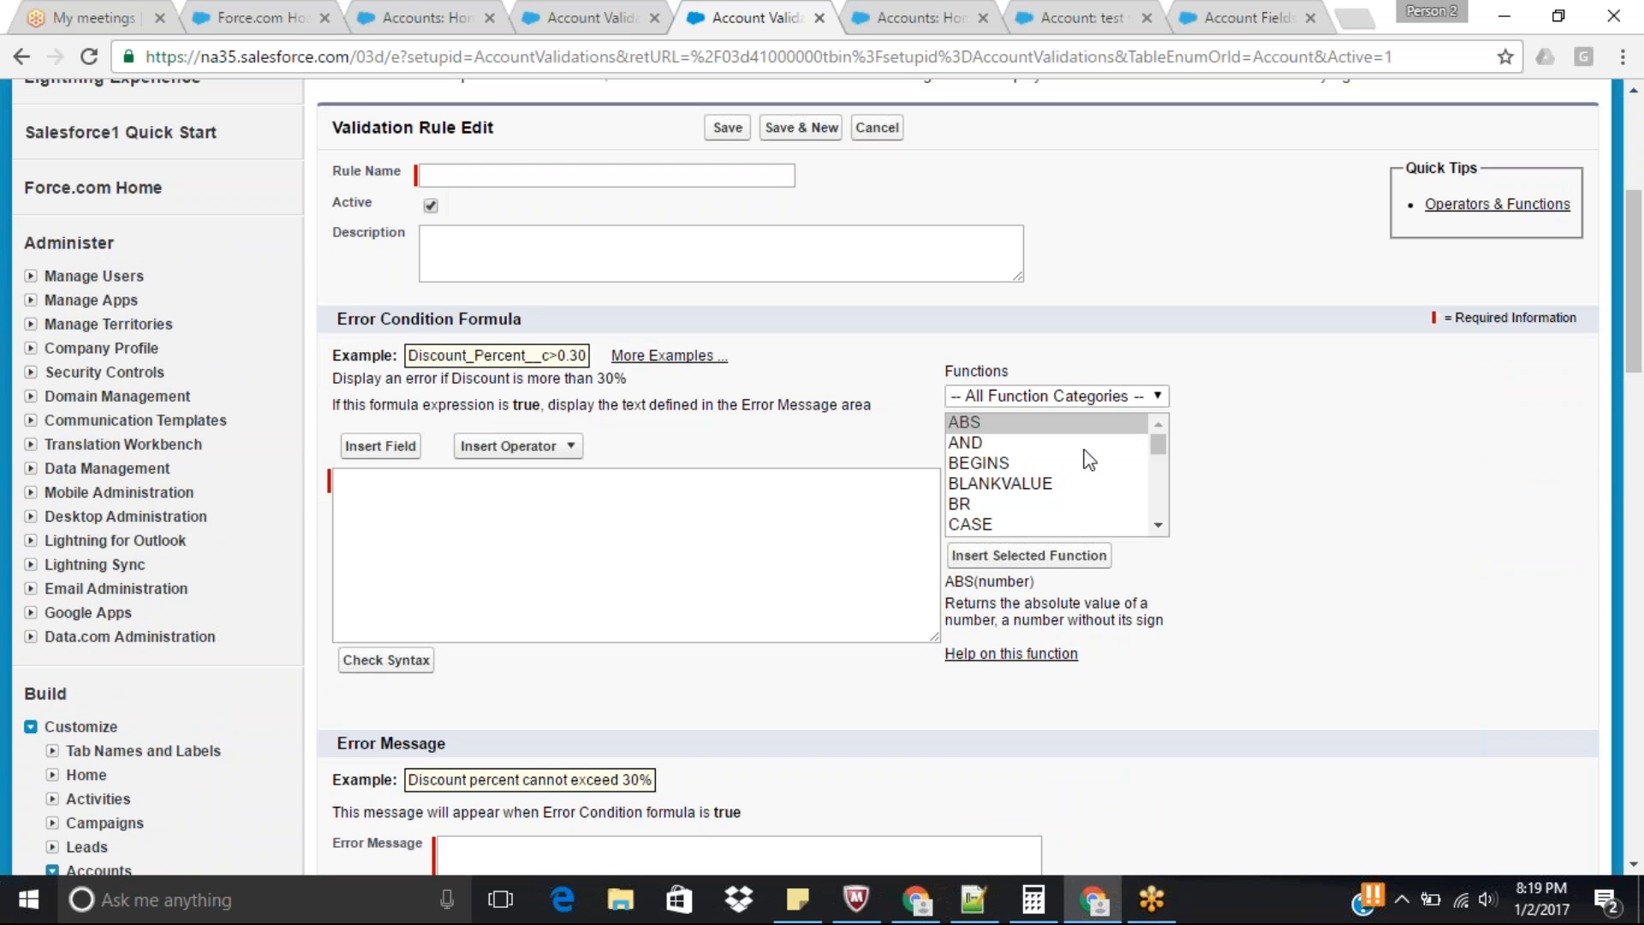
click(702, 535)
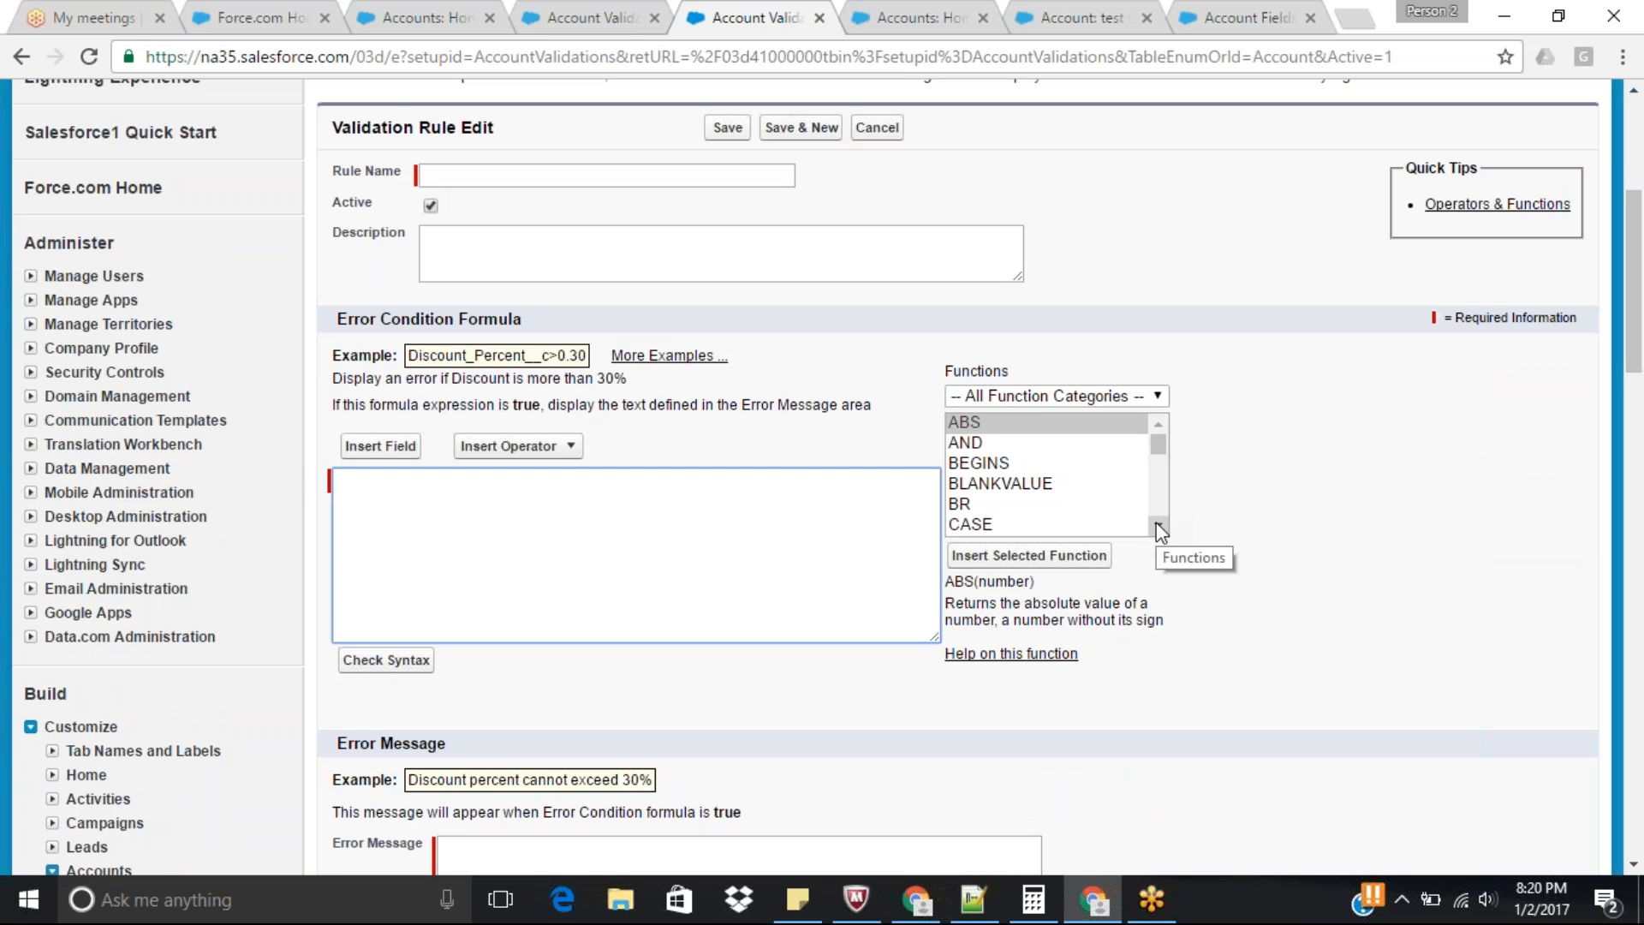
Examine the descriptions of the ISNUMBER, ISBLANK and ISNULL functions among the available formula functions.
click(1032, 486)
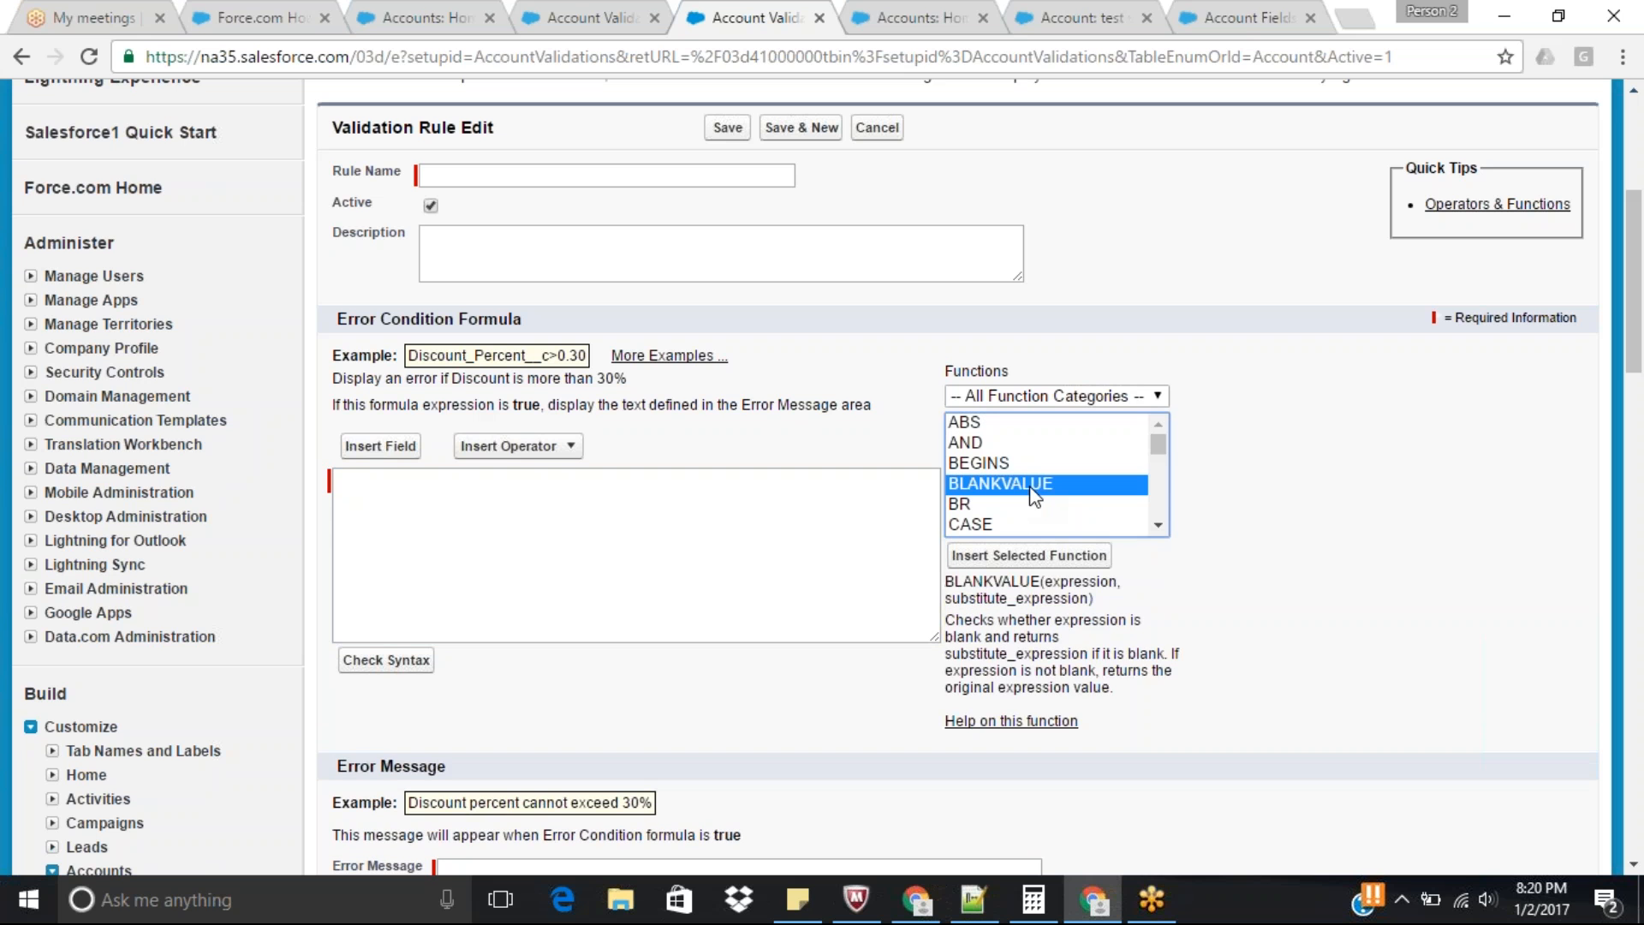
key(i)
key(Down)
key(Down)
key(Down)
key(Down)
key(Down)
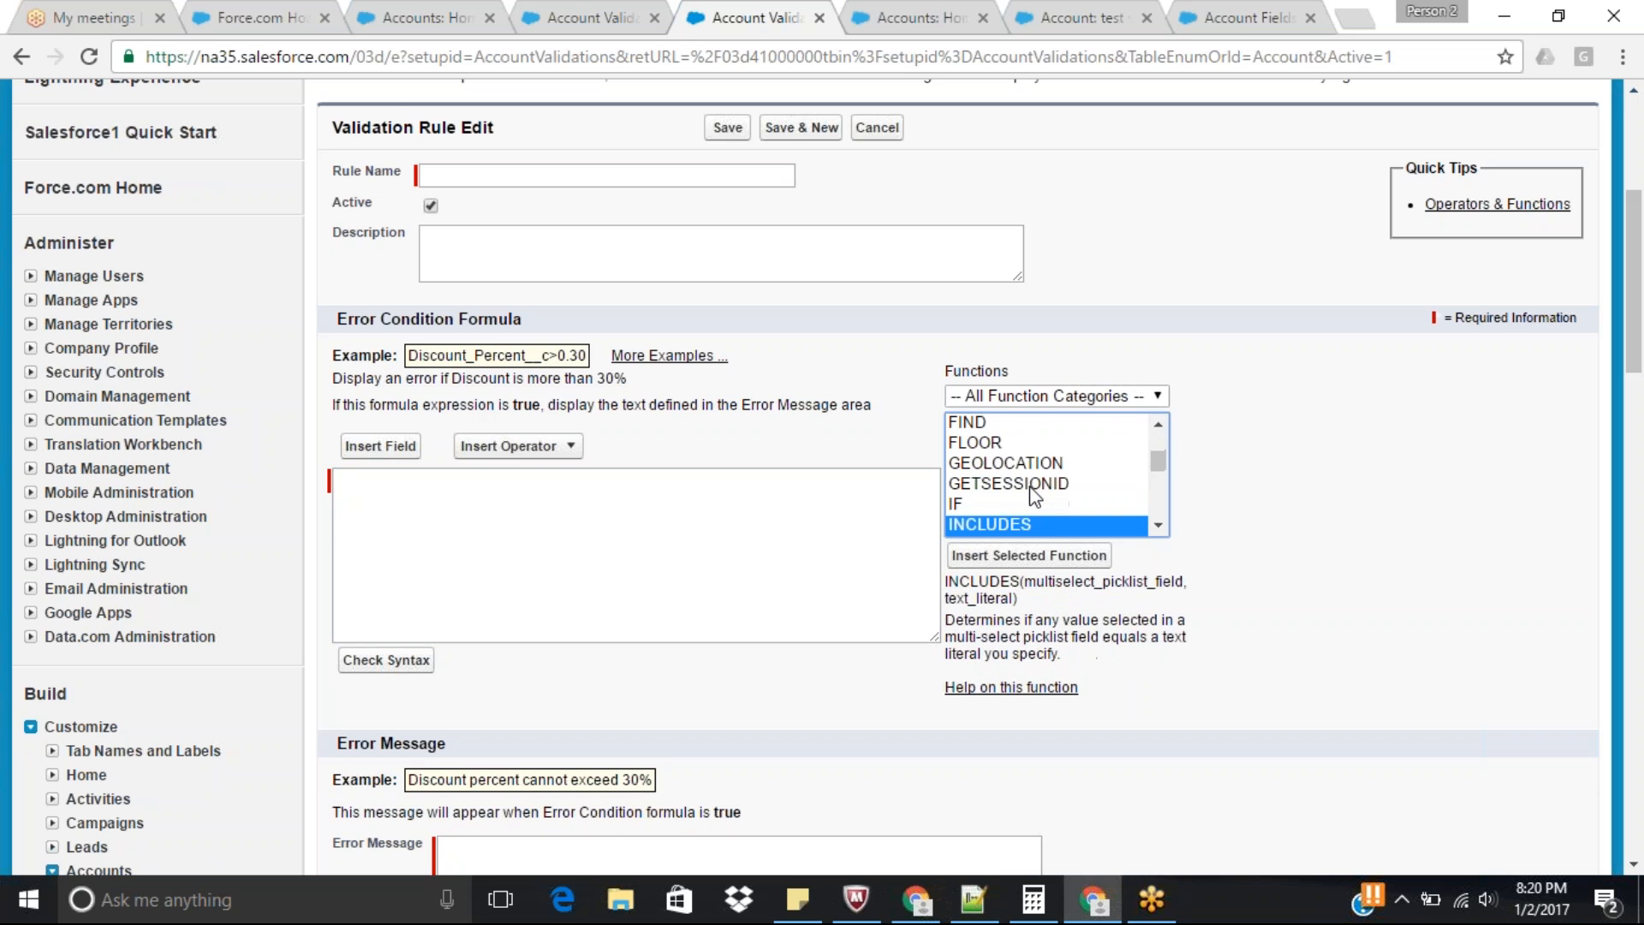
key(Down)
key(Down)
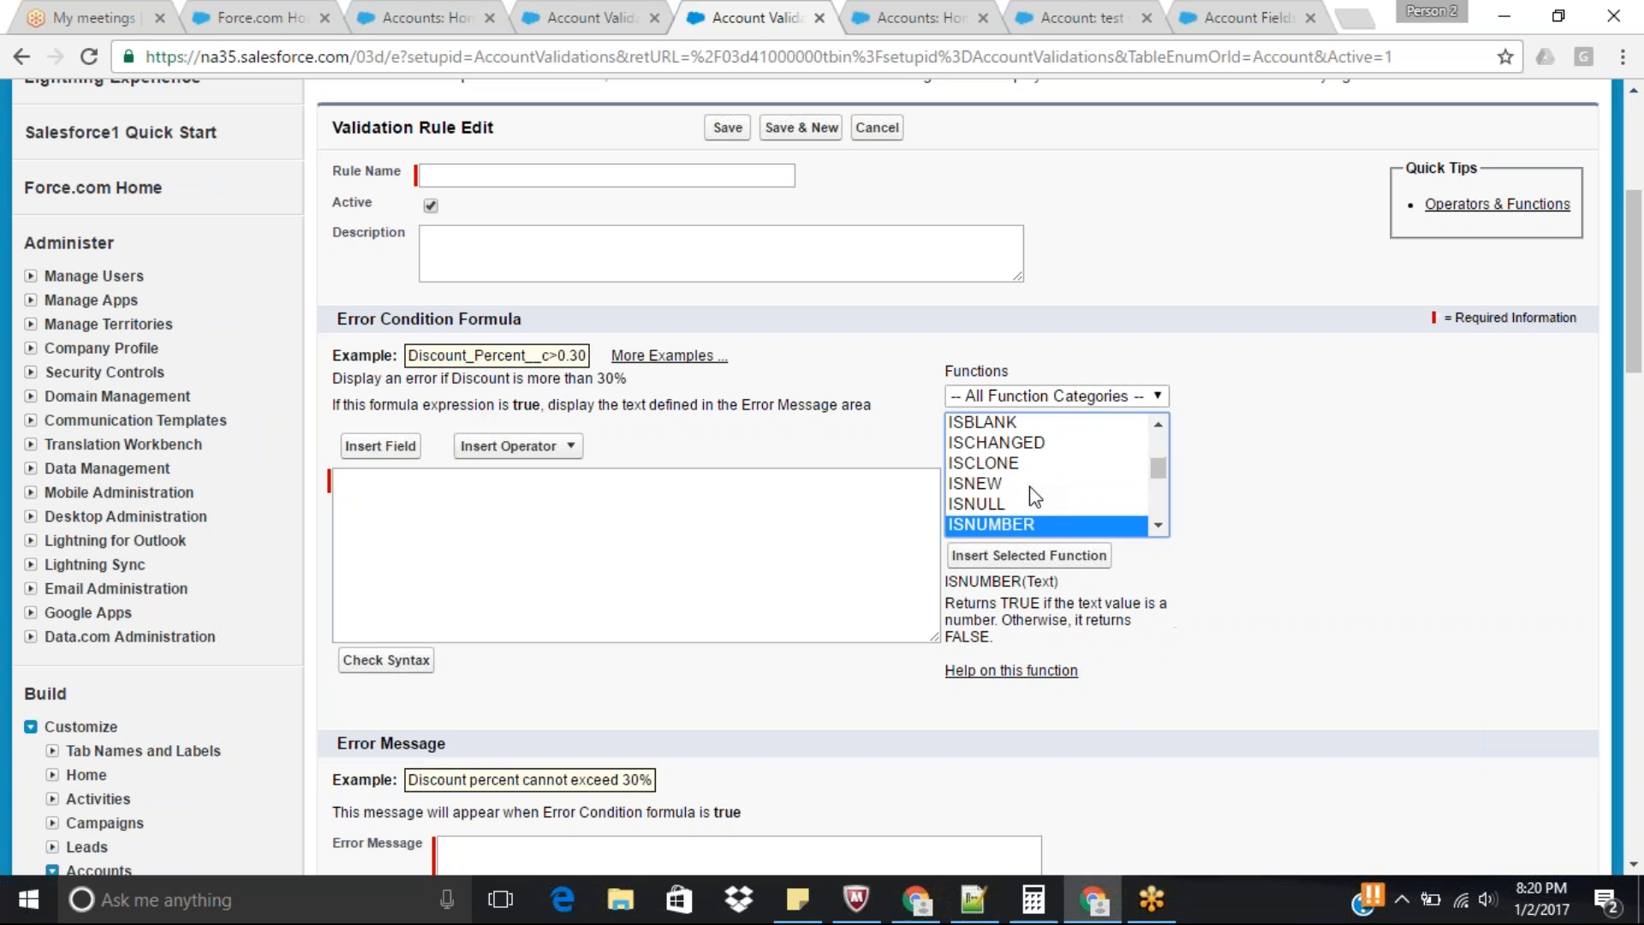
key(Down)
key(i)
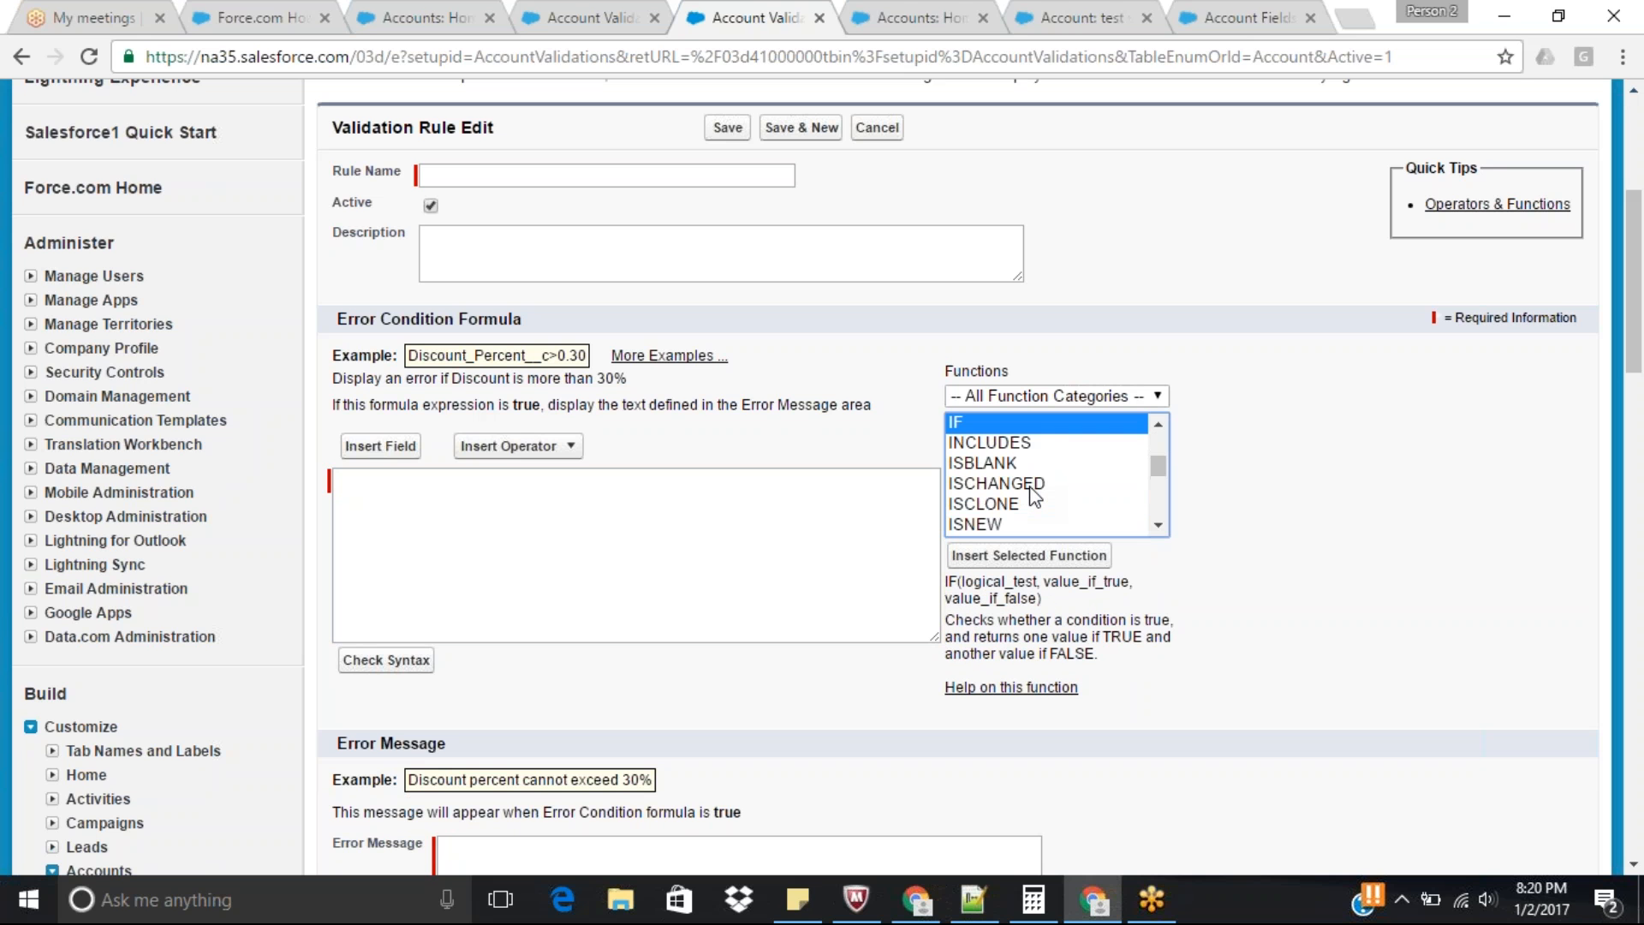
click(971, 461)
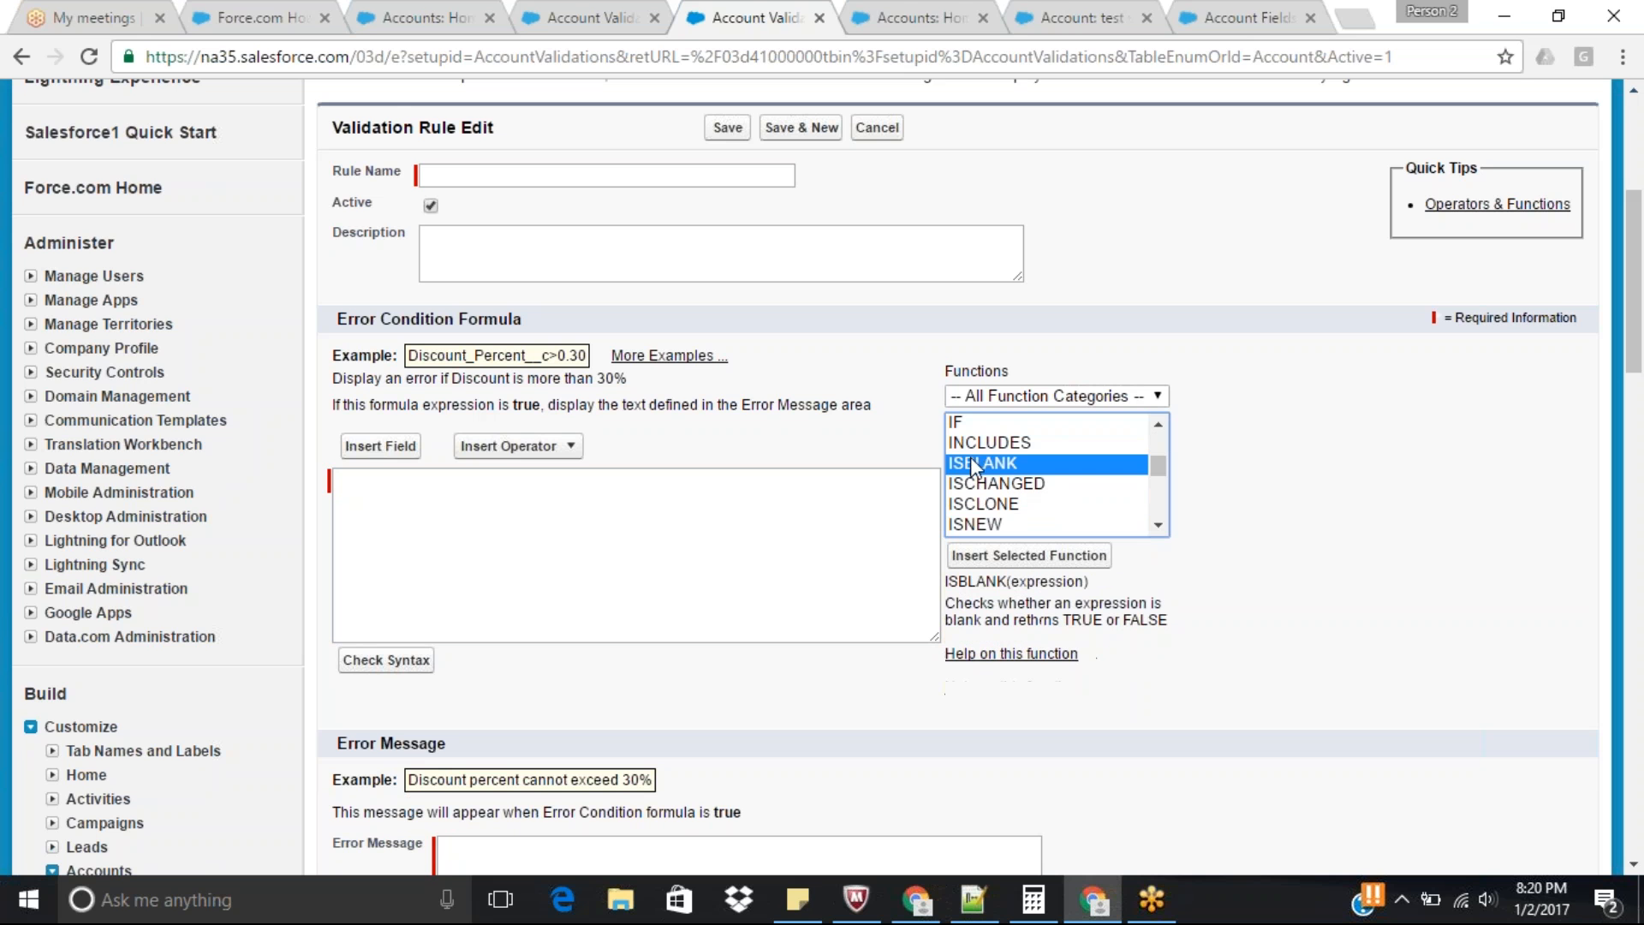
click(1159, 524)
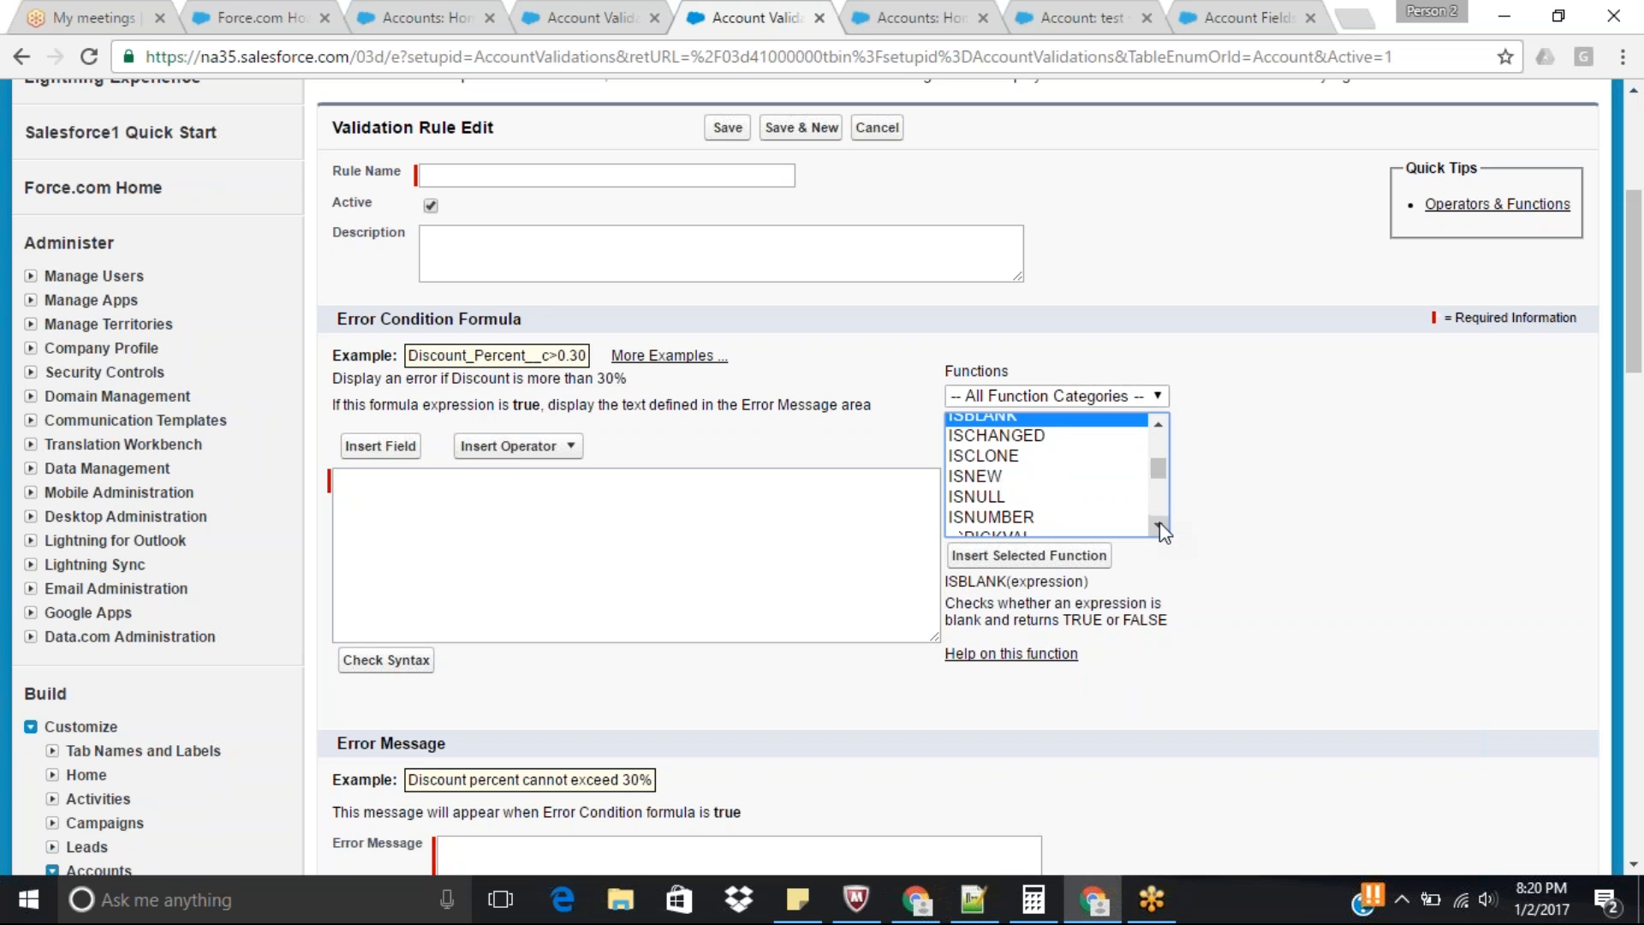
click(987, 496)
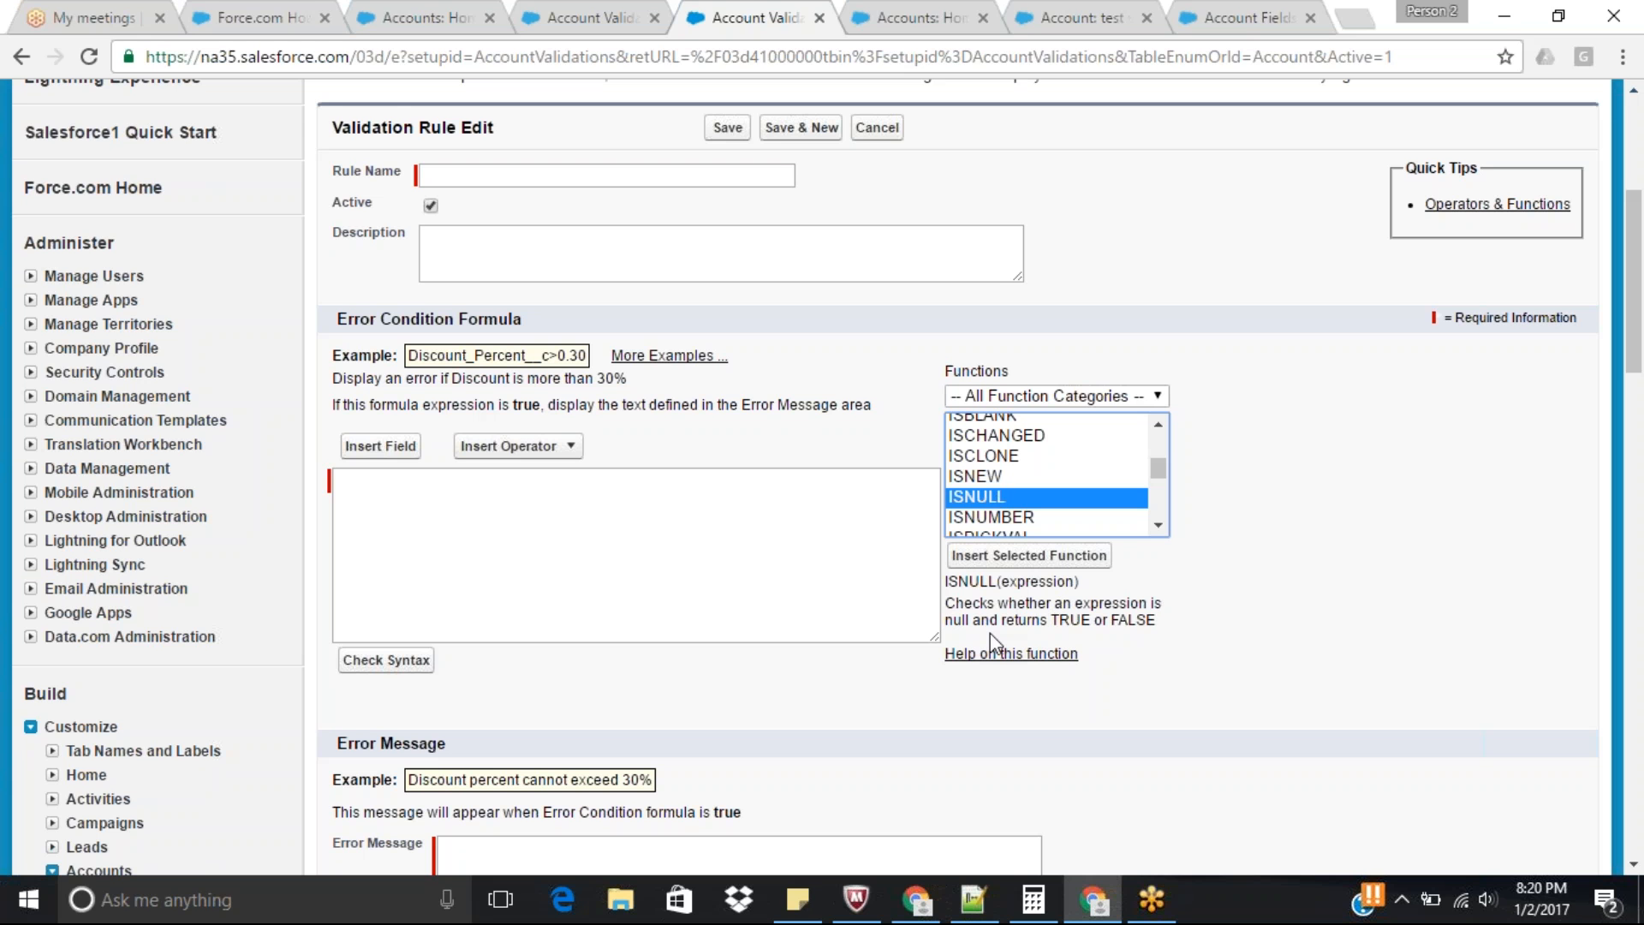
click(990, 418)
scroll(990, 419, up, 3)
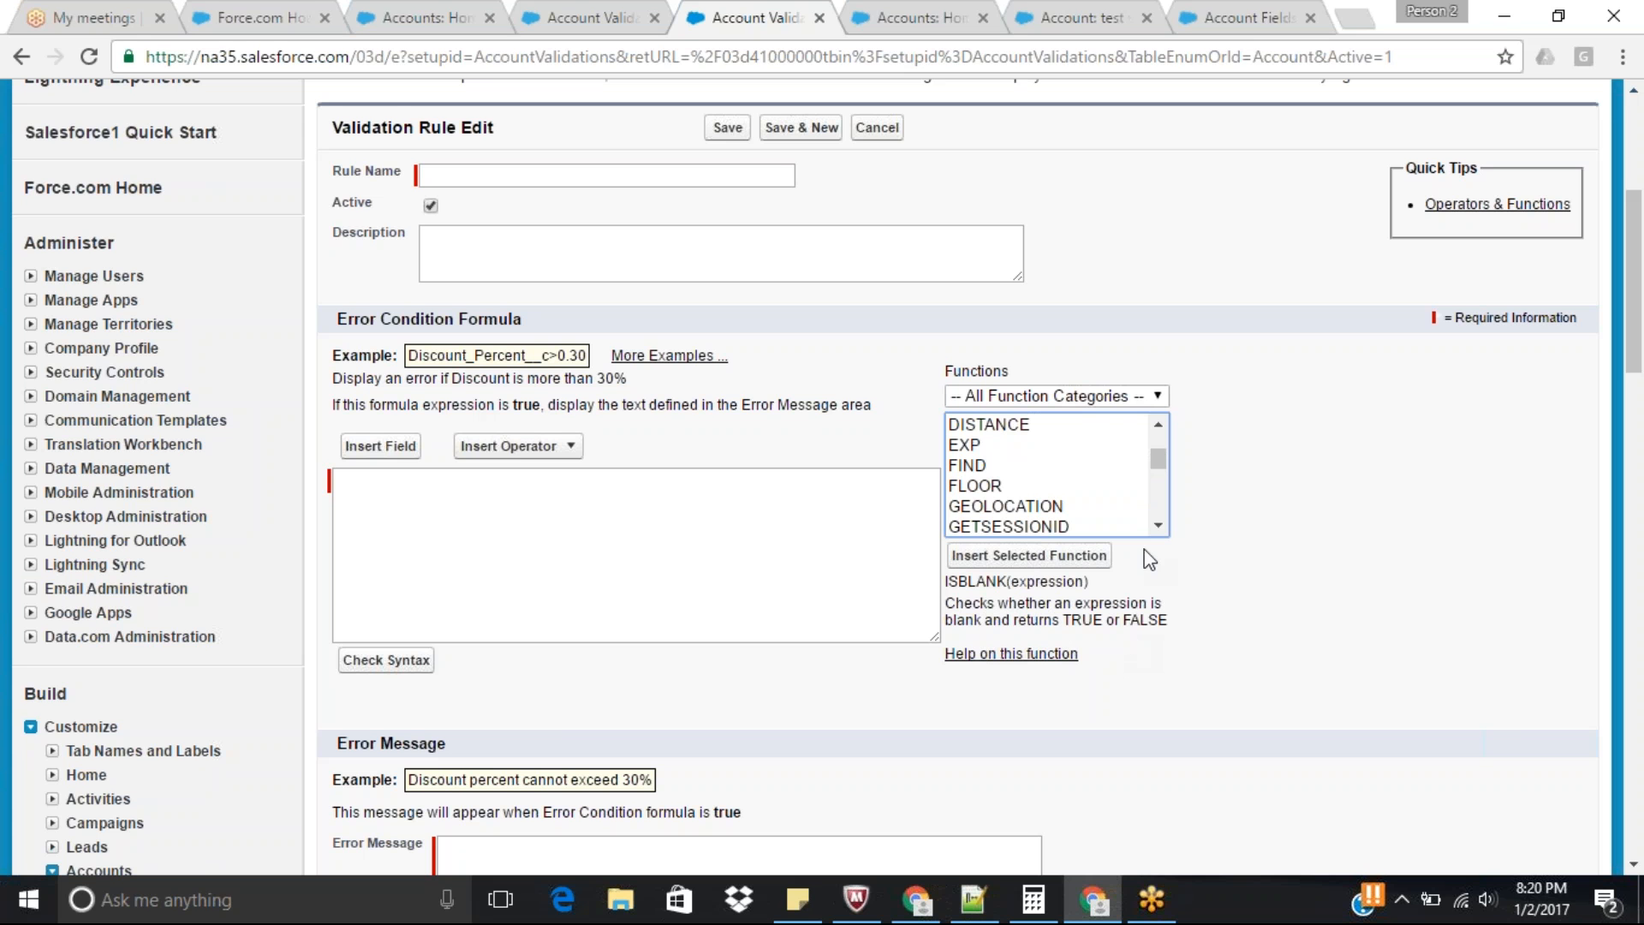
Check the Account Number entry in the Account standard fields list and return to the new validation rule.
click(797, 539)
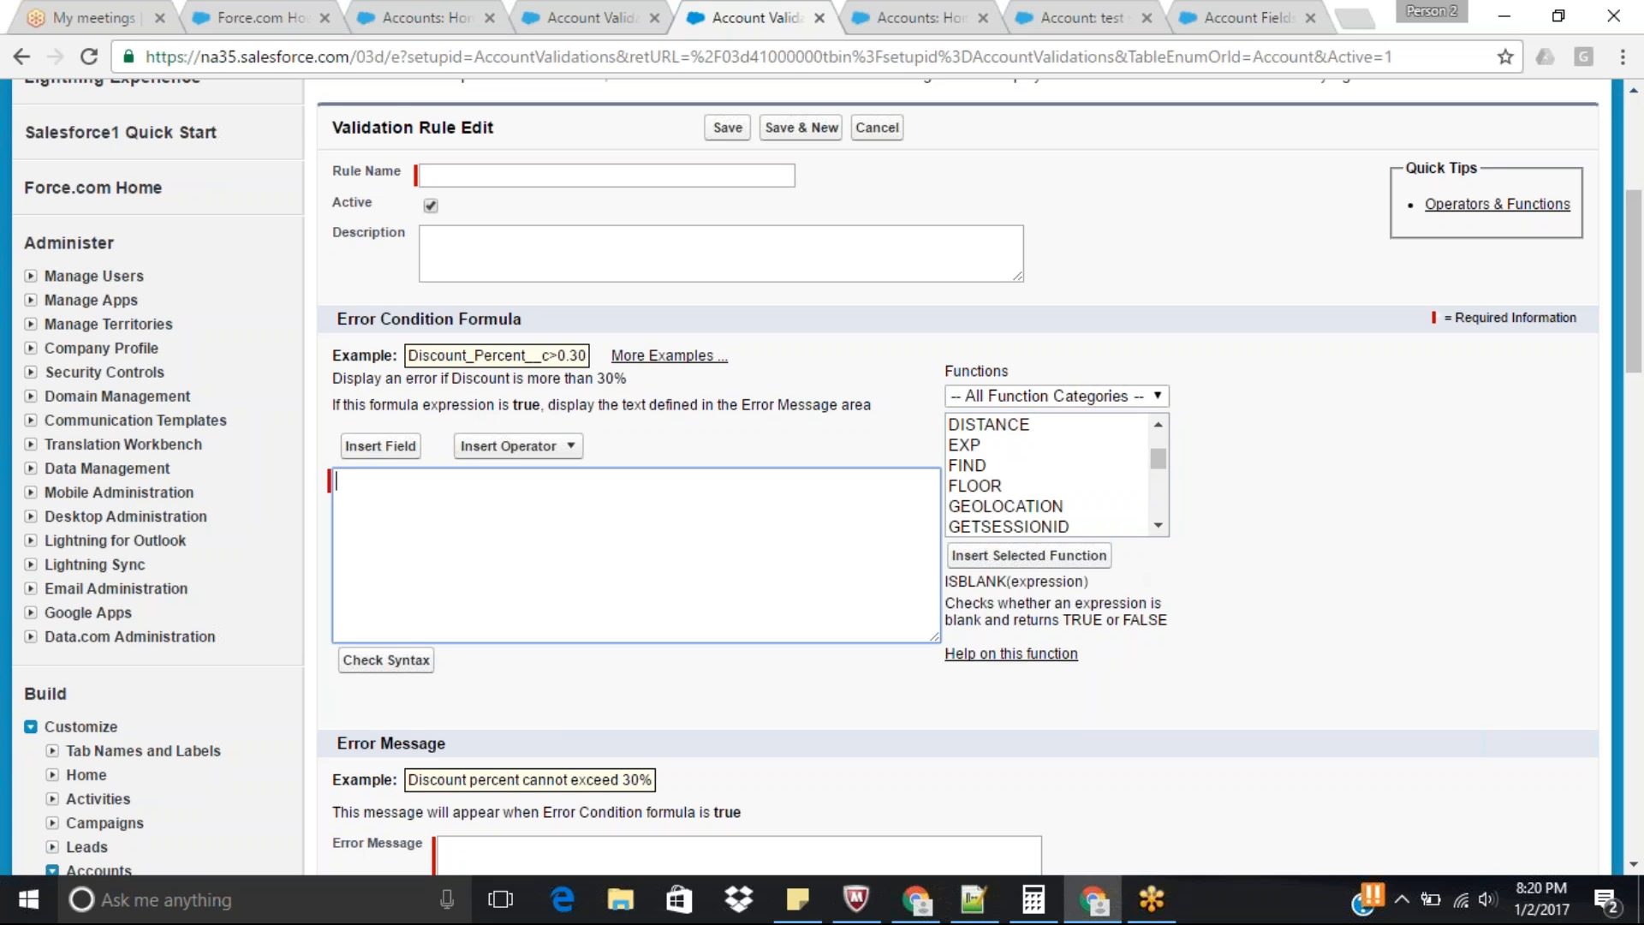
click(1266, 14)
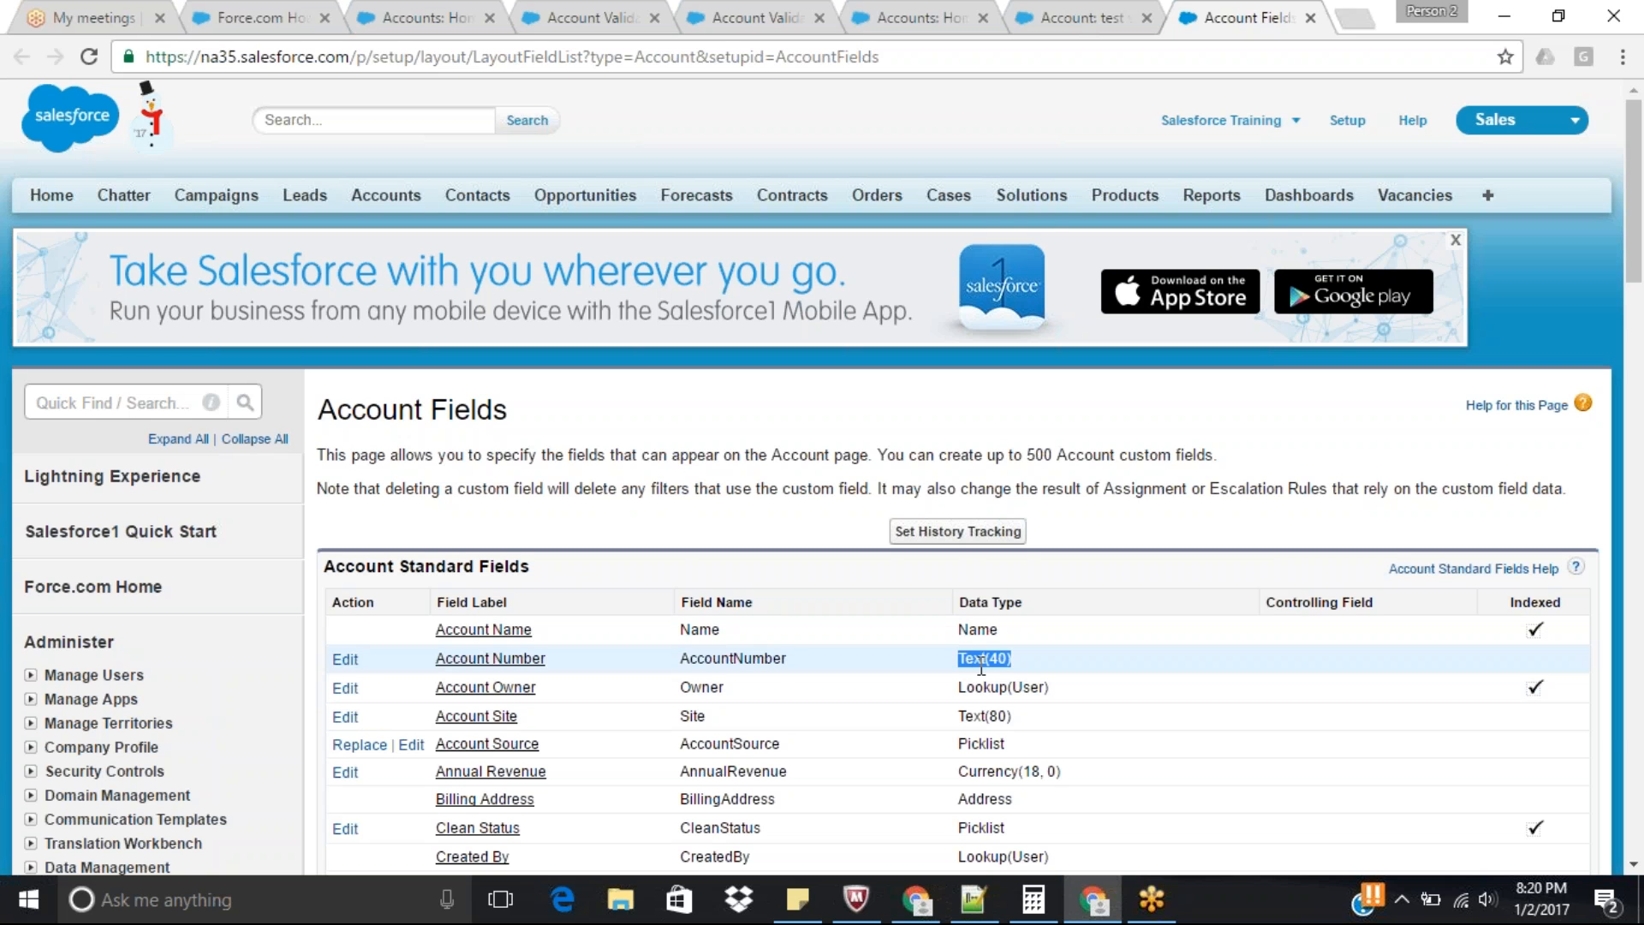
scroll(1639, 261, down, 1)
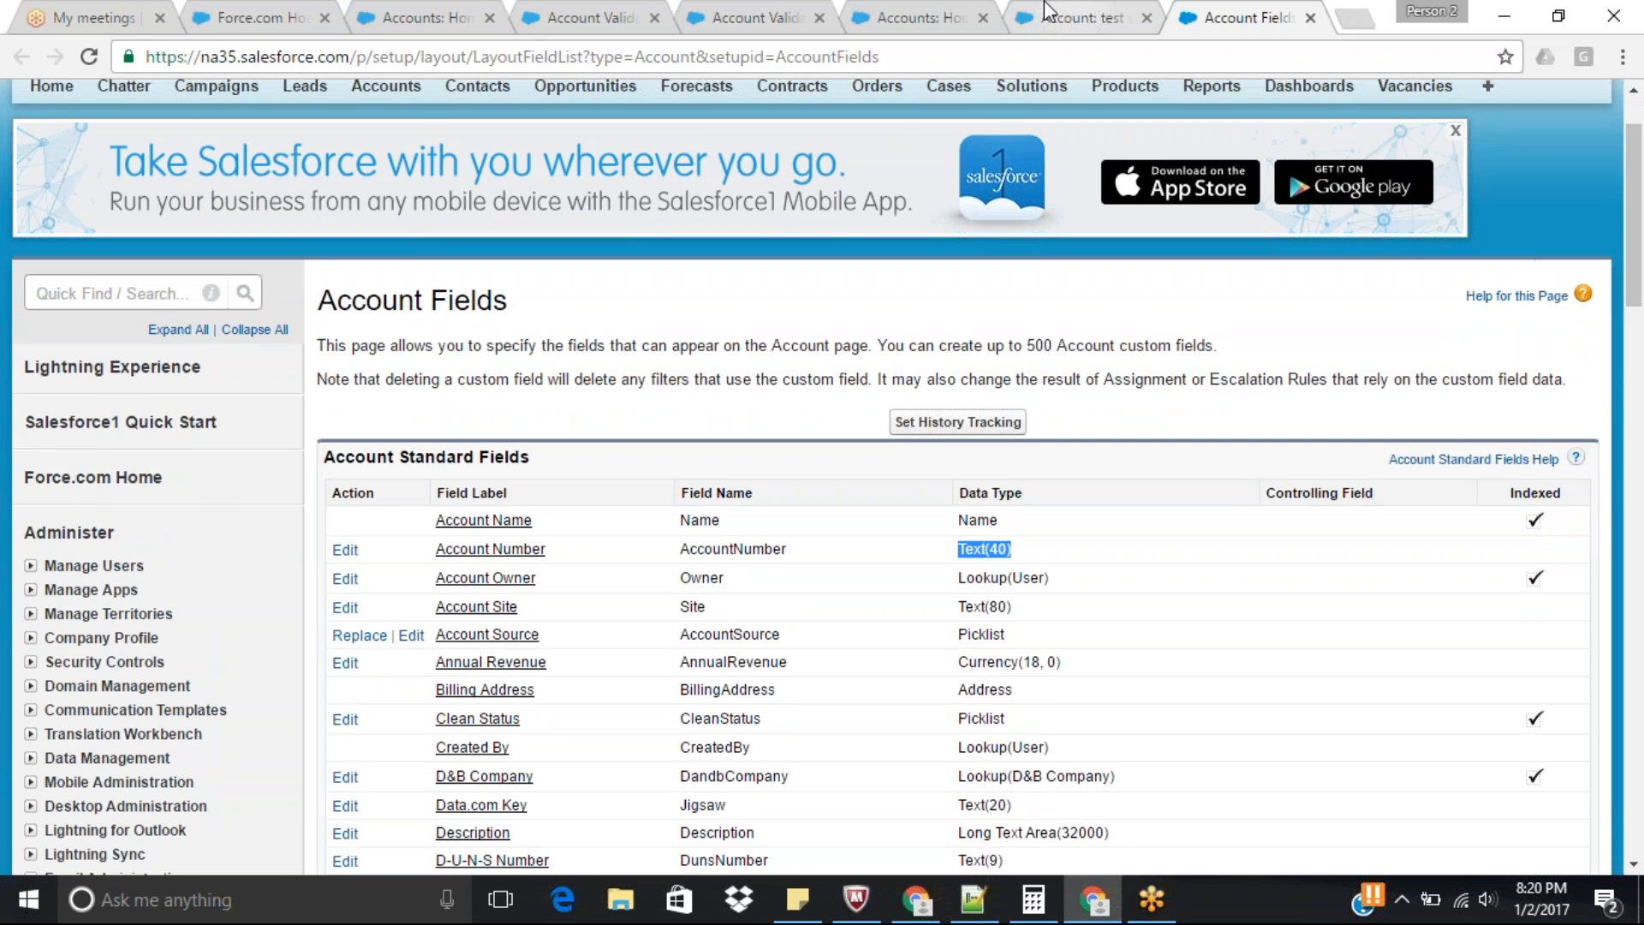
click(771, 17)
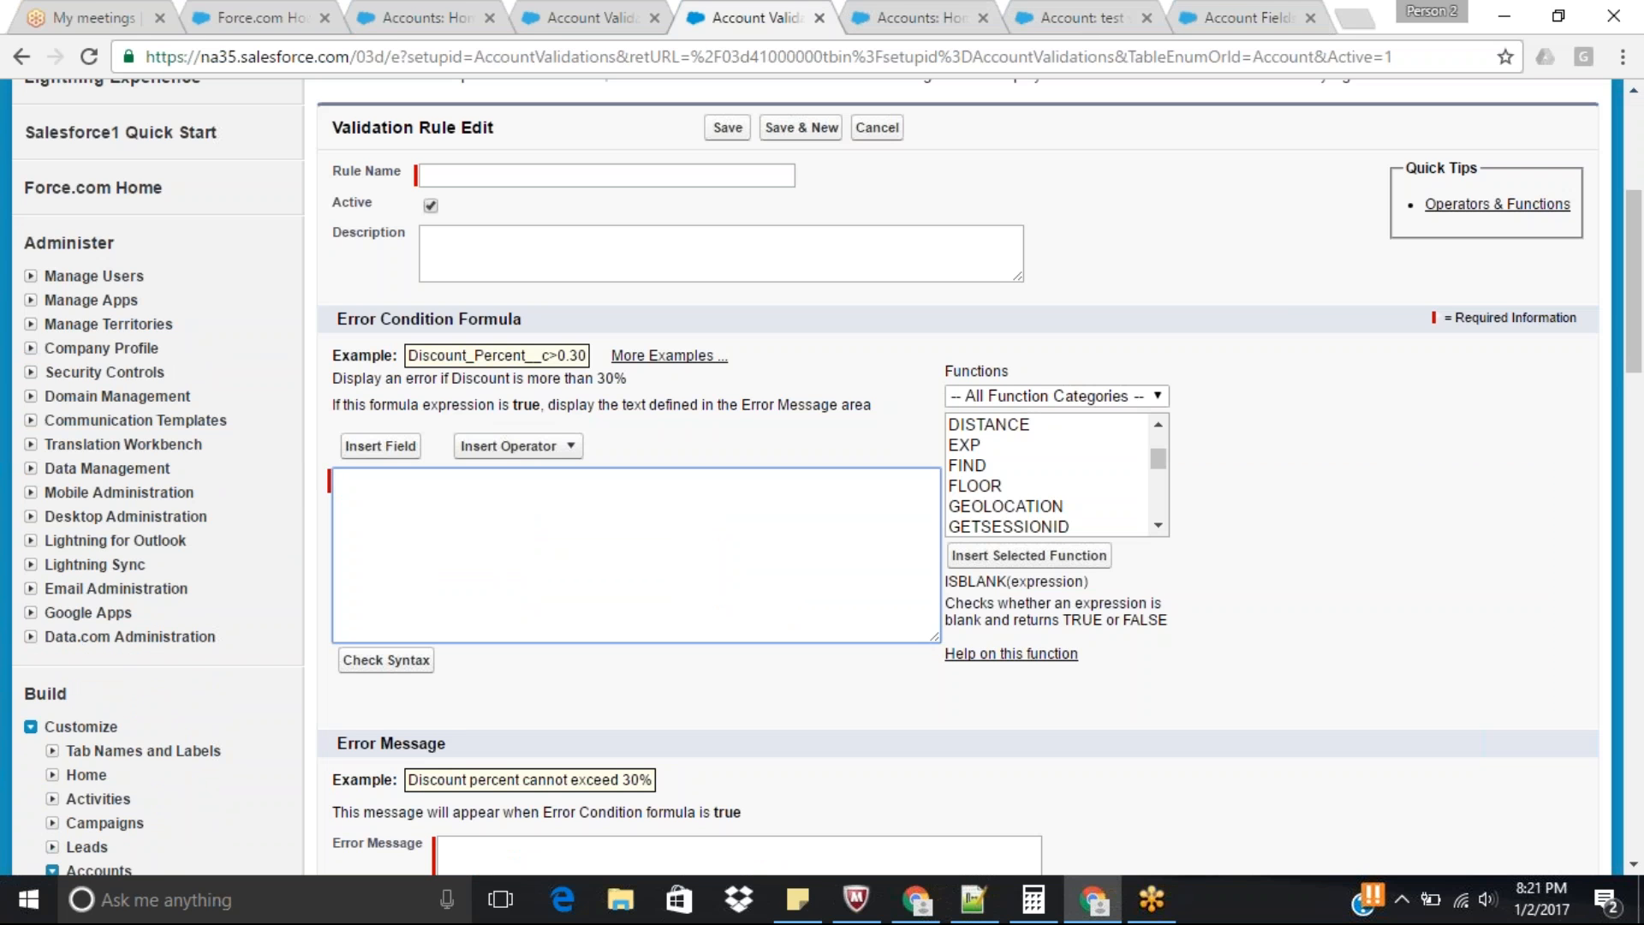
Try Isblank(AccountNumber) as the error condition formula, check its syntax and clear the formula again.
text(I)
text(Isblank(AccountNumber))
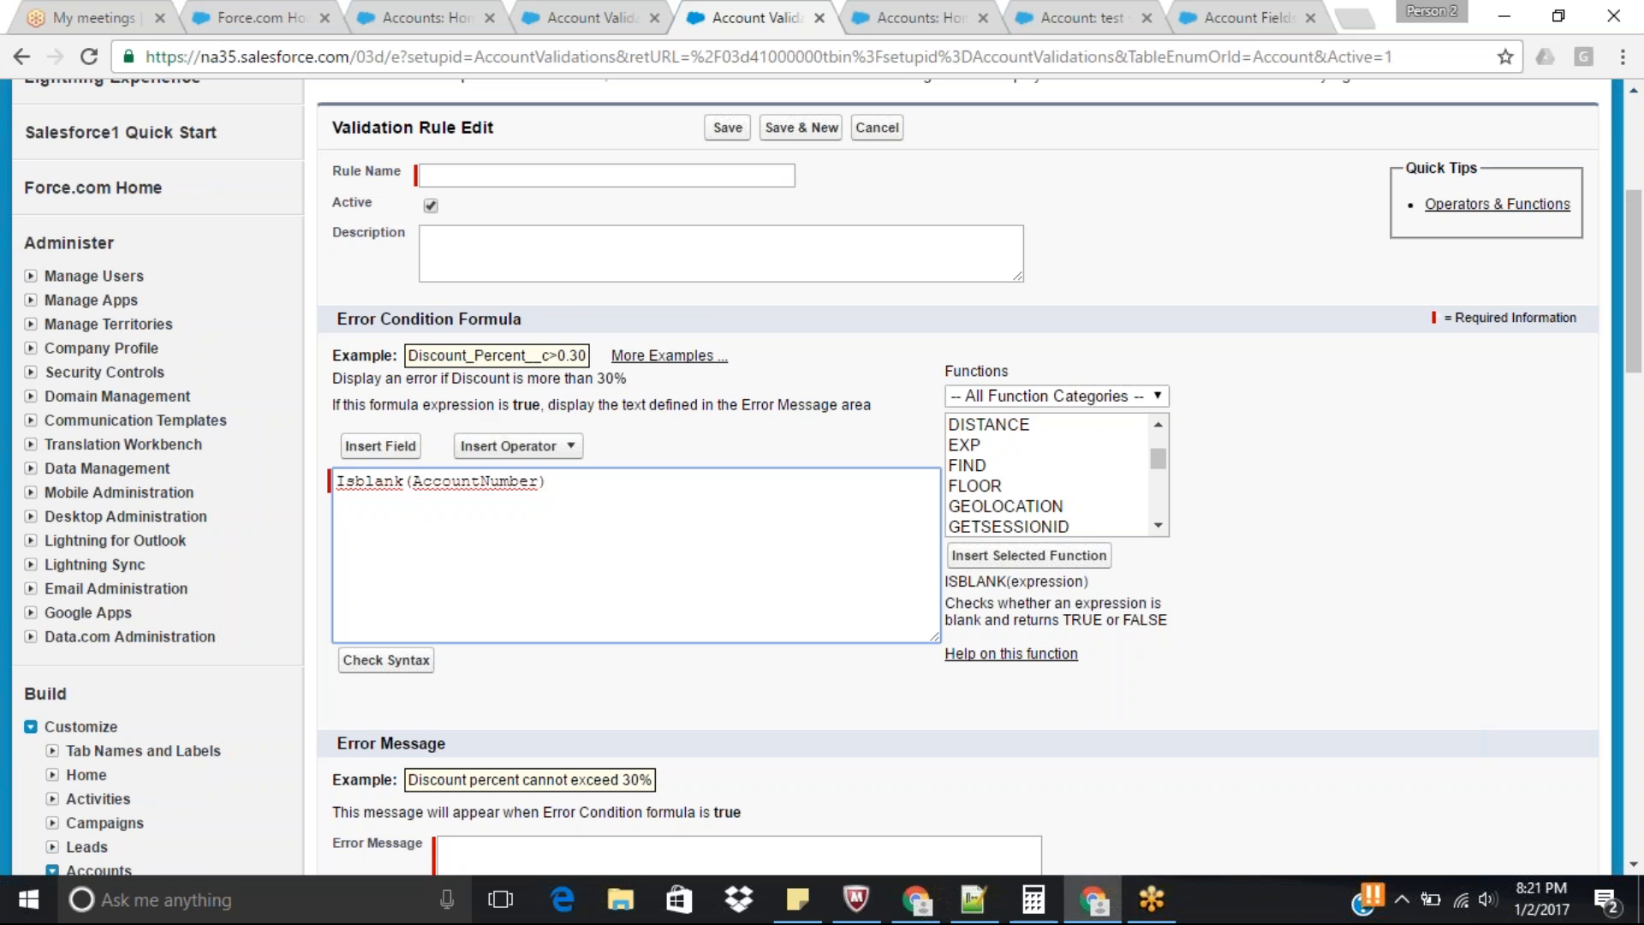
click(387, 662)
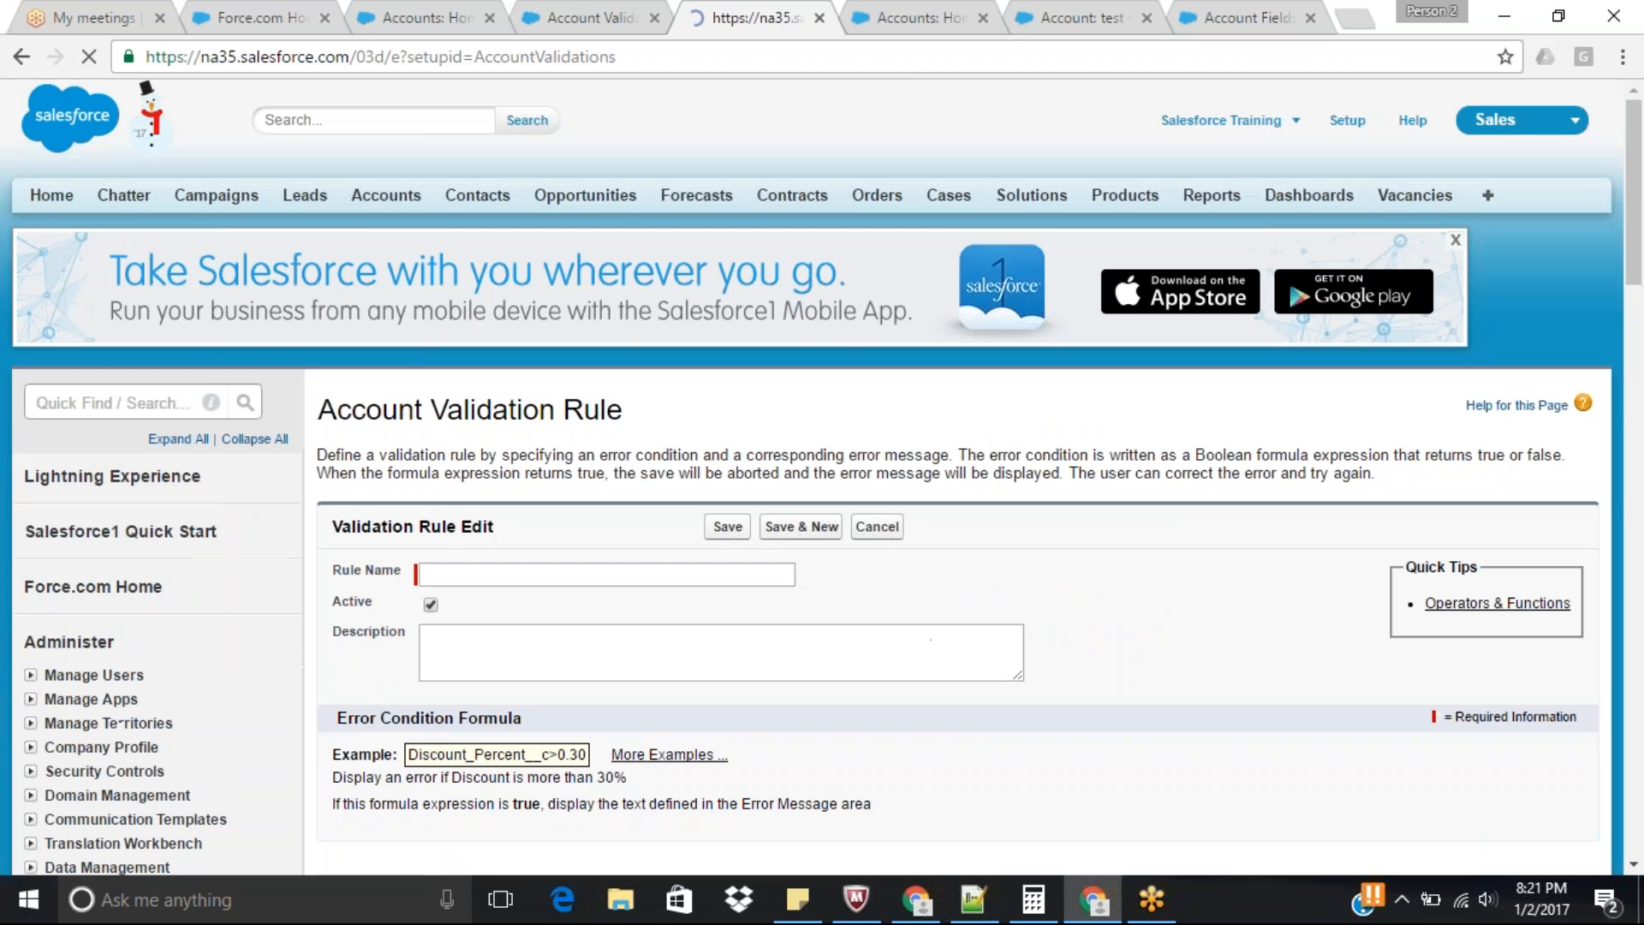
mouse_move(1639, 111)
mouse_down()
mouse_move(1642, 334)
mouse_move(1634, 139)
mouse_up()
drag(556, 750, 335, 750)
key(BackSpace)
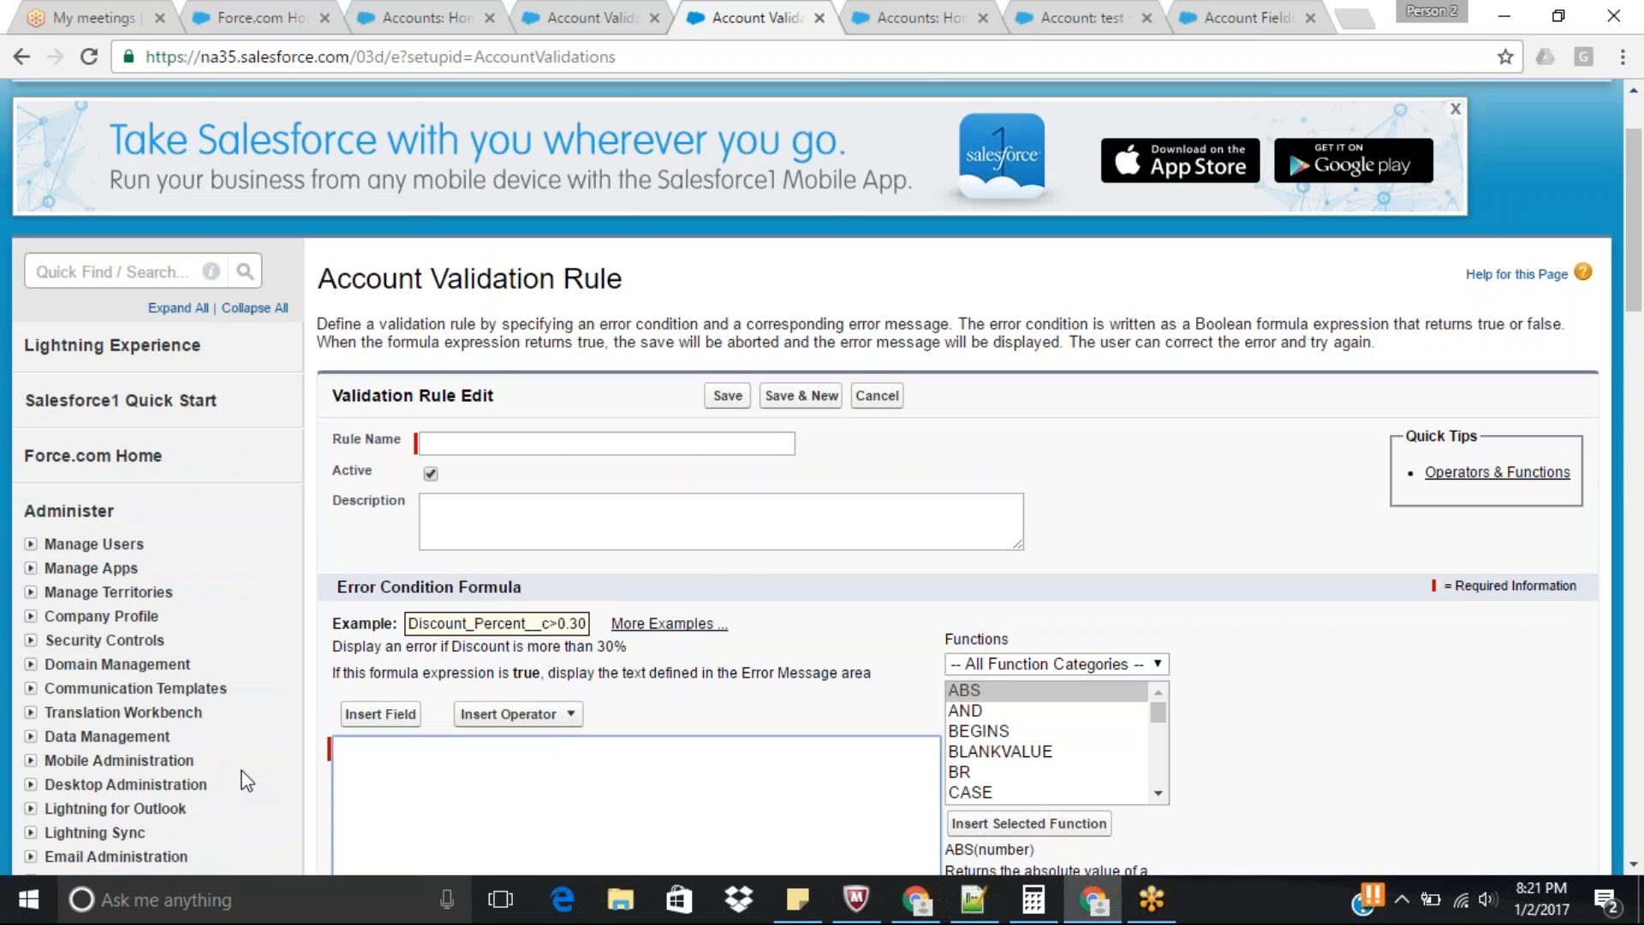
Insert the ISBLANK function from the function list into the empty error condition formula.
drag(1640, 143, 1643, 210)
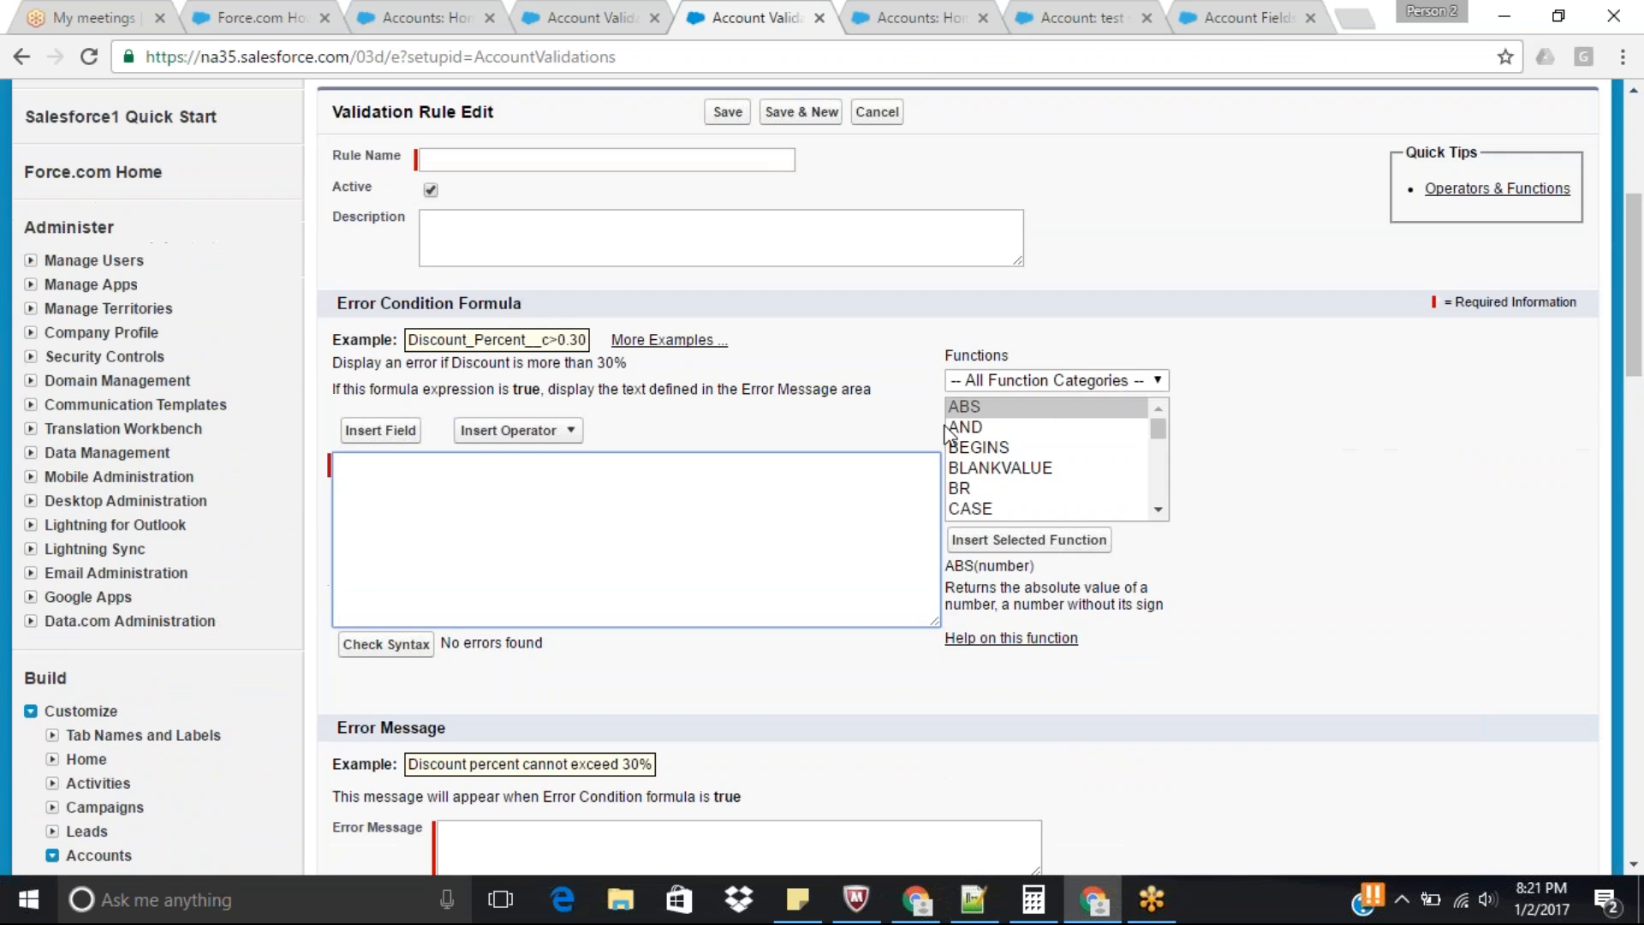
click(983, 418)
key(i)
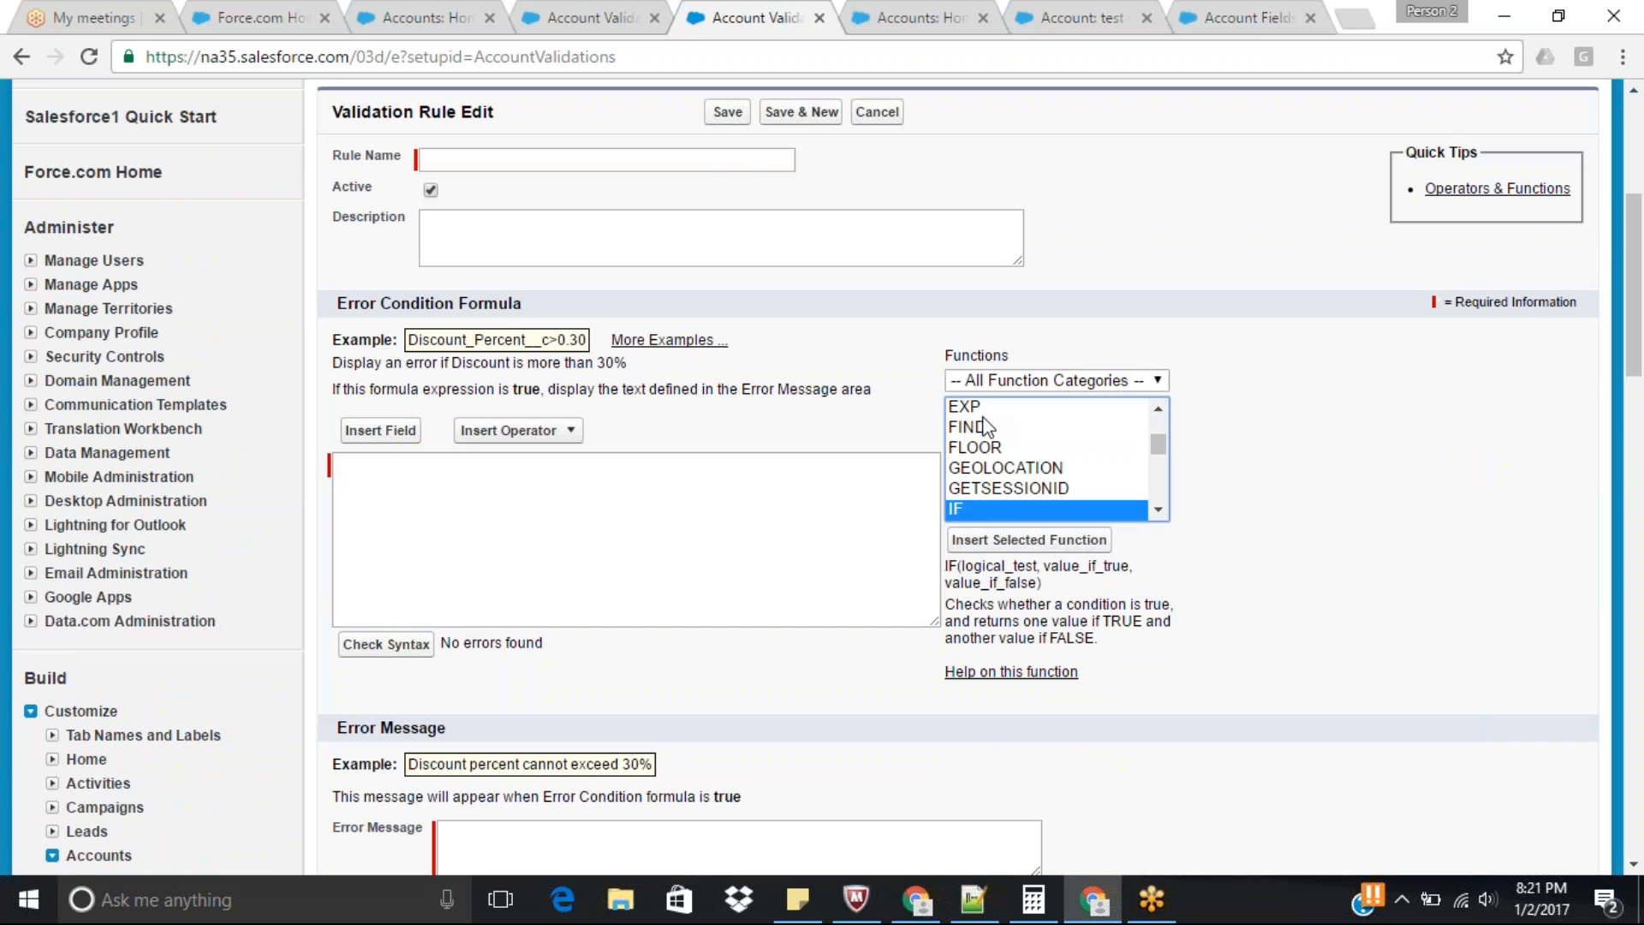
click(1158, 510)
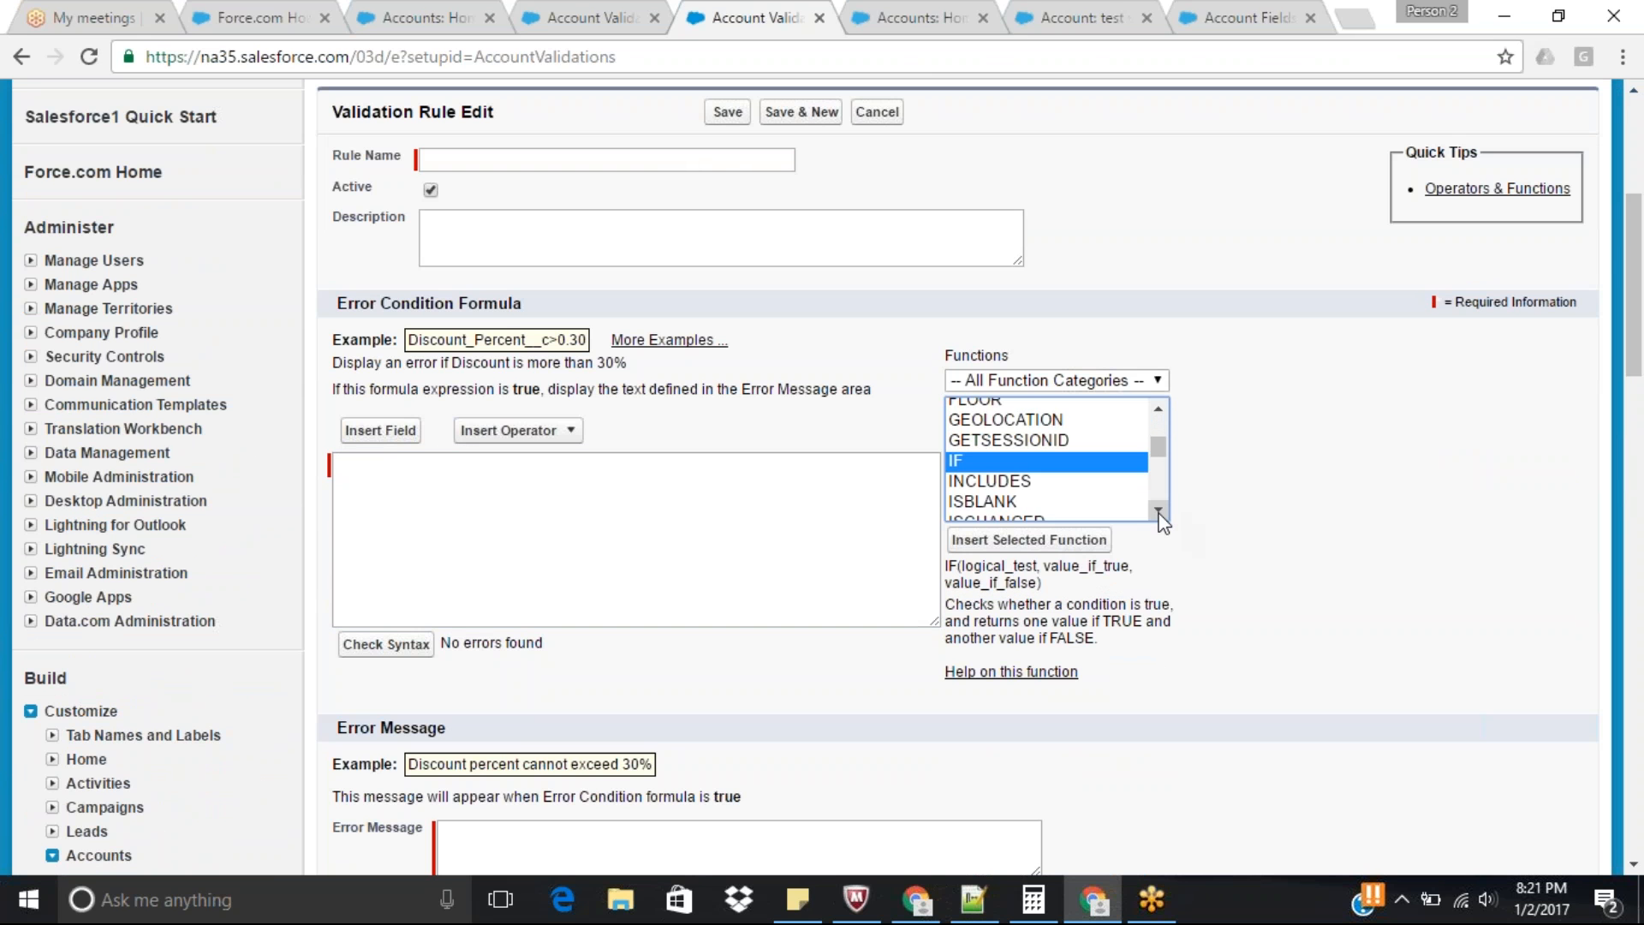
click(1003, 455)
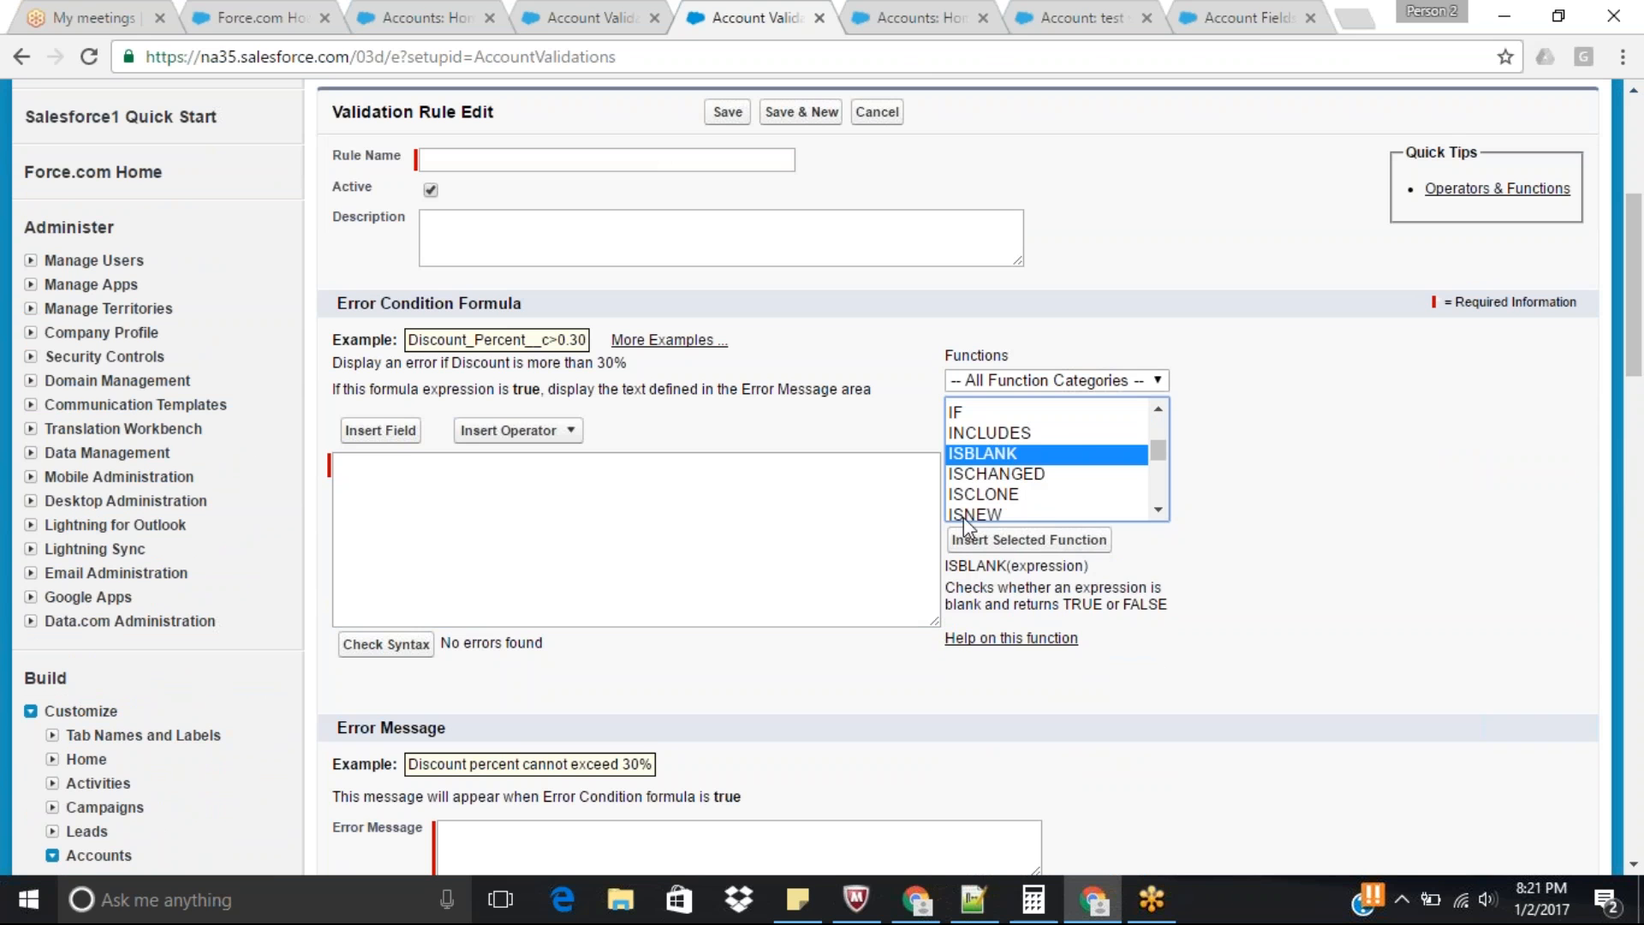
click(1098, 545)
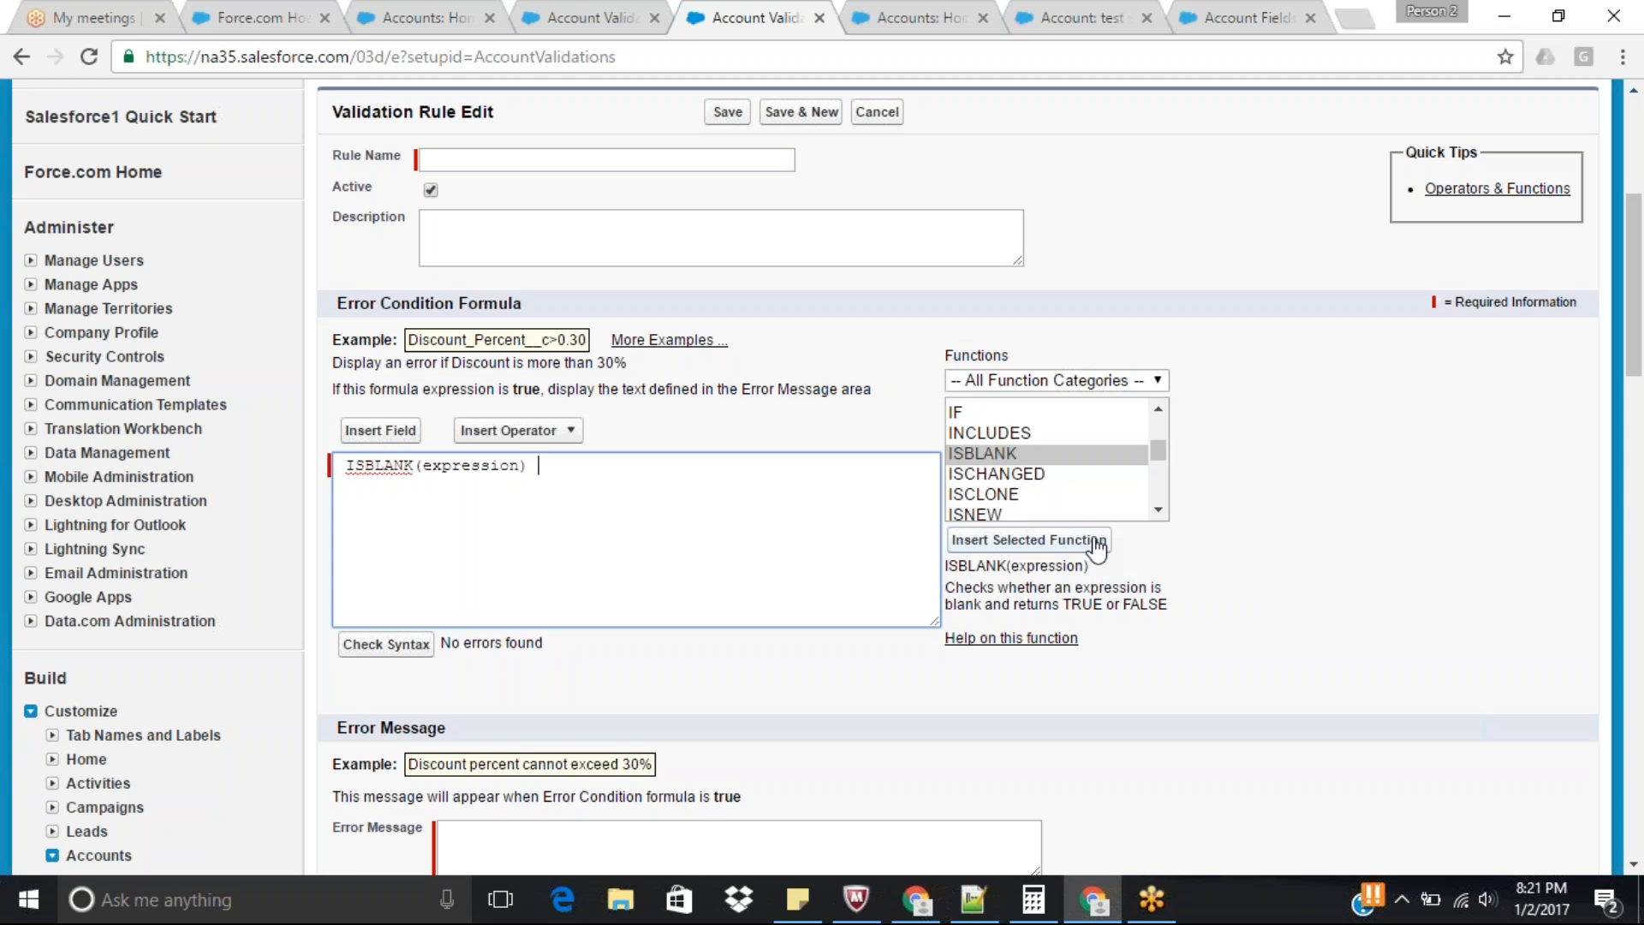
Replace the expression placeholder inside ISBLANK with the Account object's Account Number field.
double_click(465, 467)
key(BackSpace)
click(370, 433)
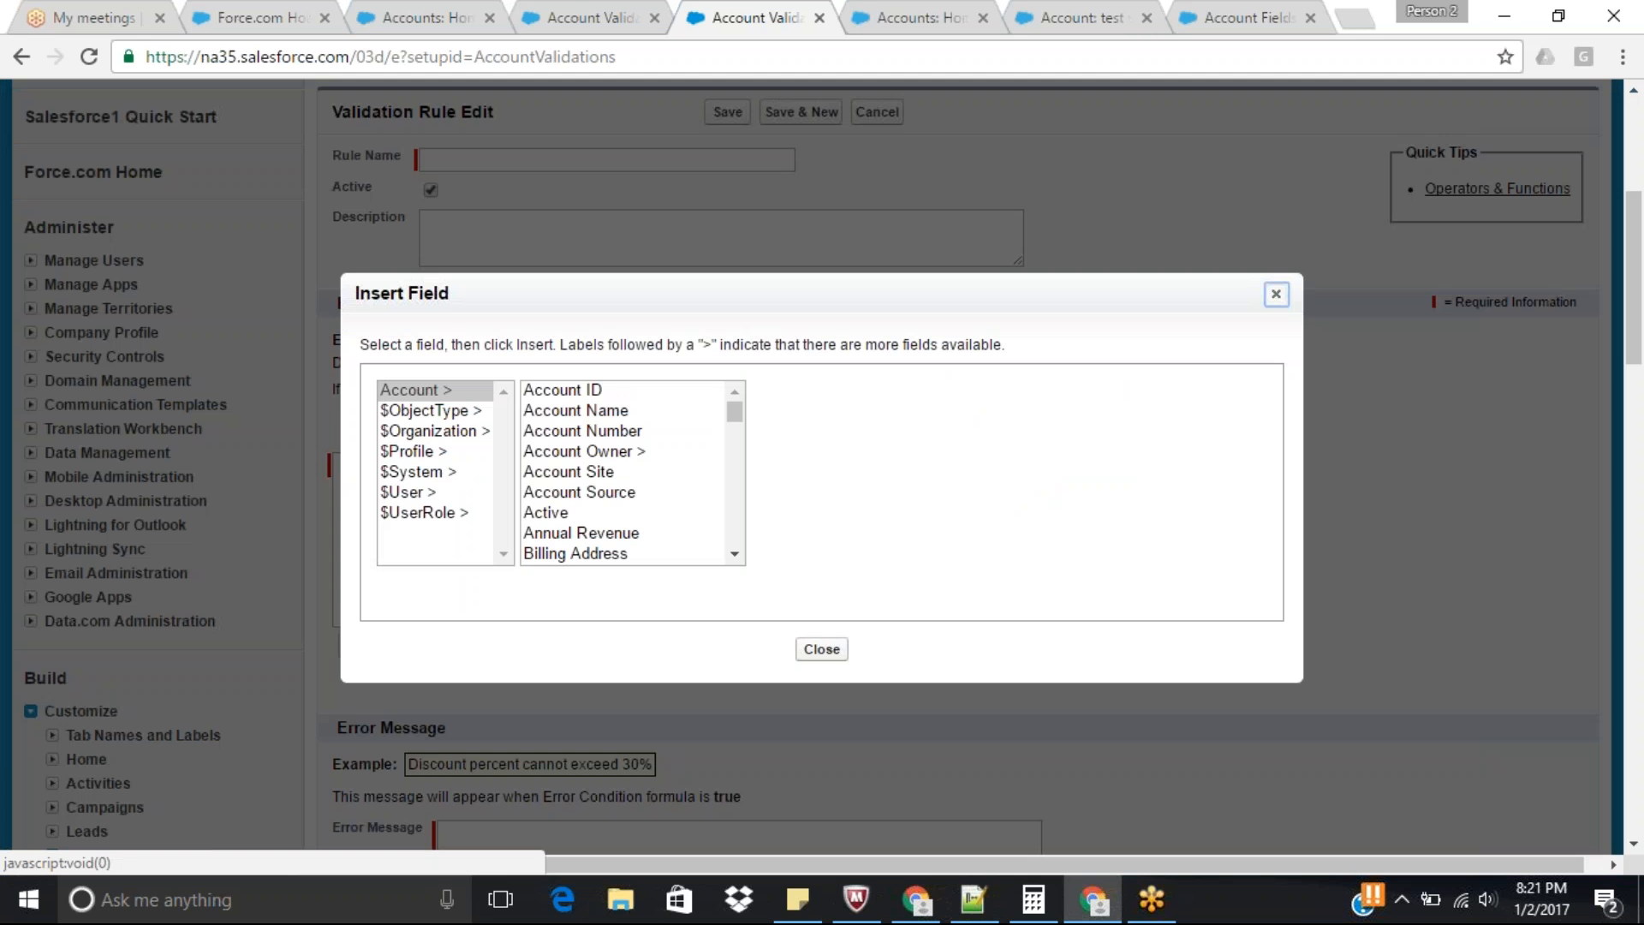
click(626, 433)
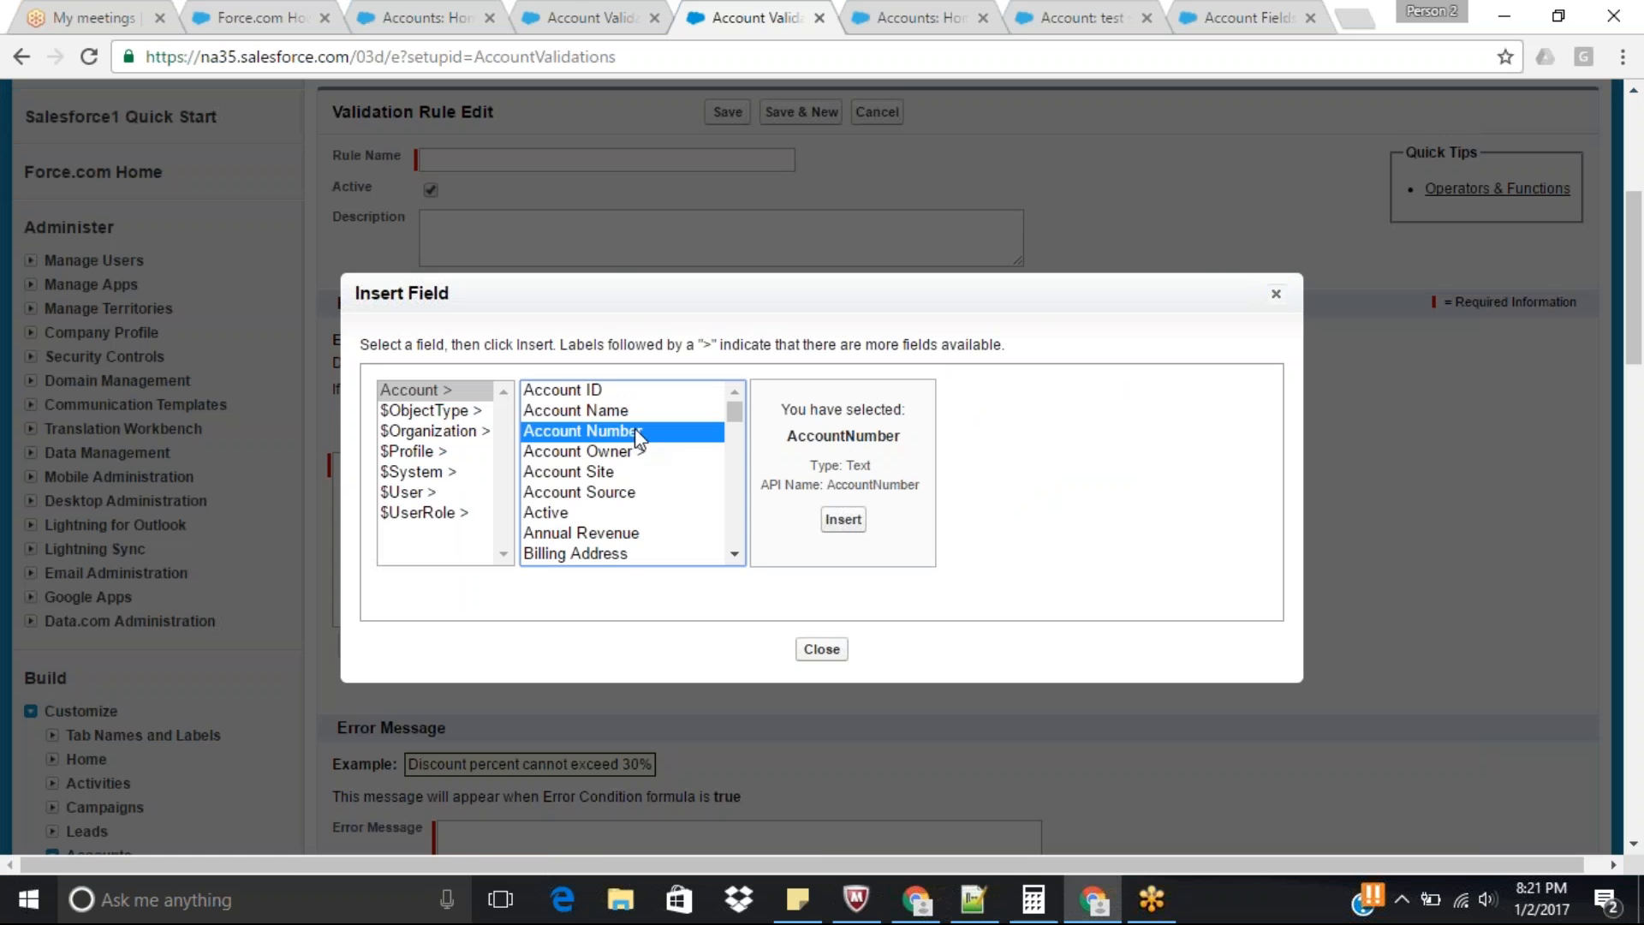
click(844, 520)
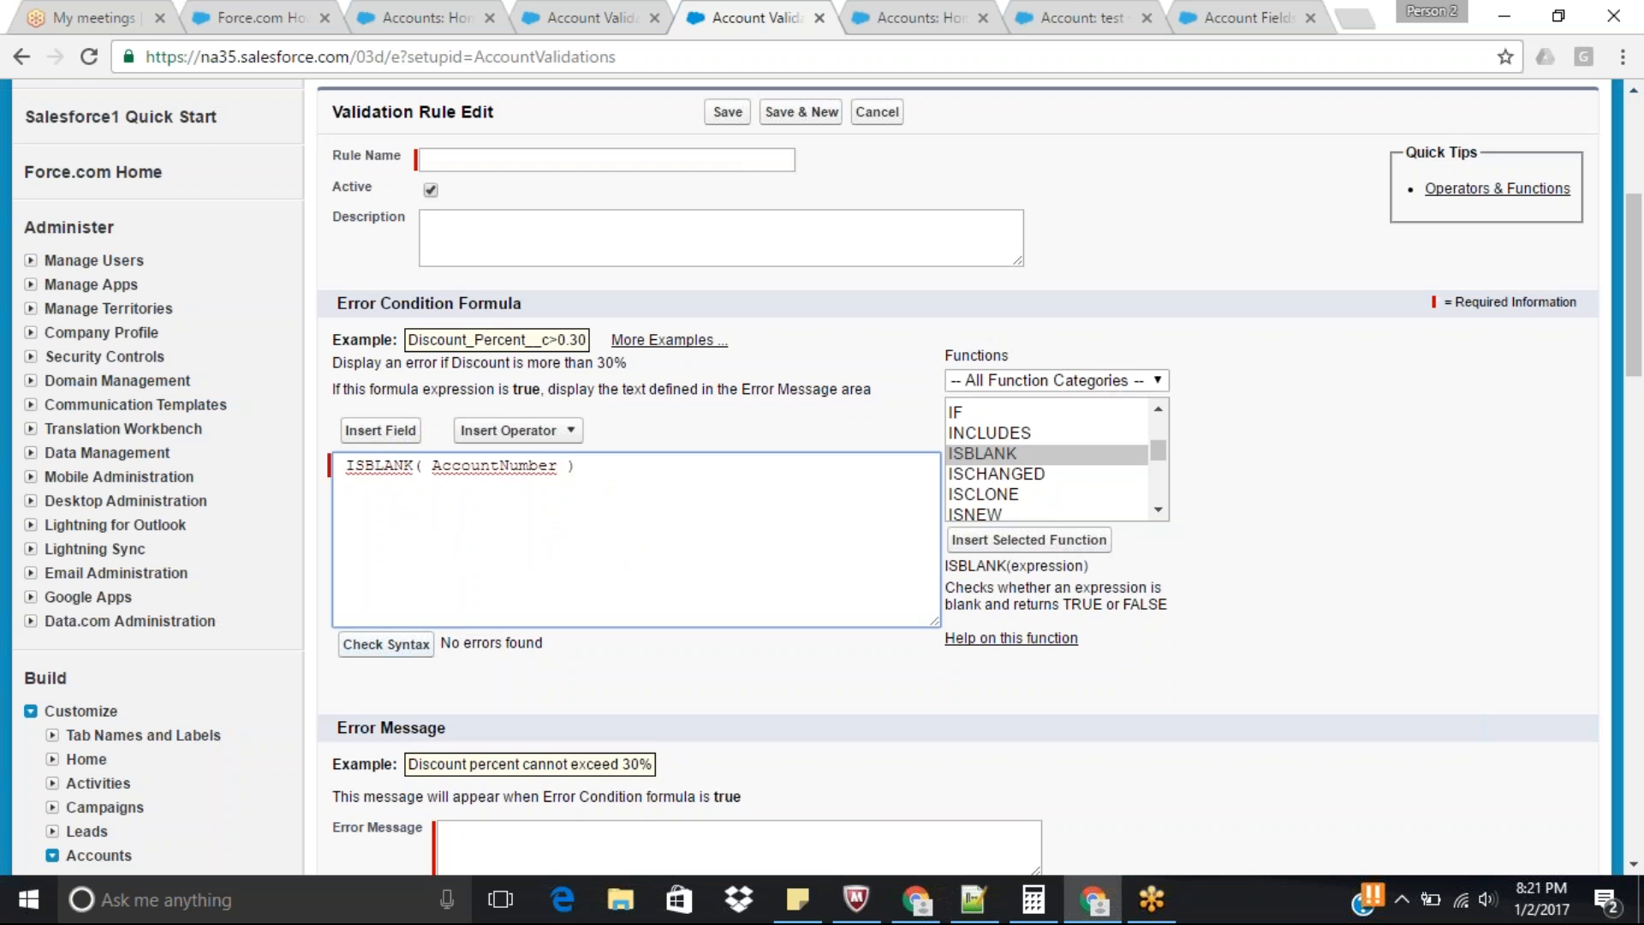
Name the validation rule "Account Number is a Mandatory Field".
scroll(1635, 334, up, 3)
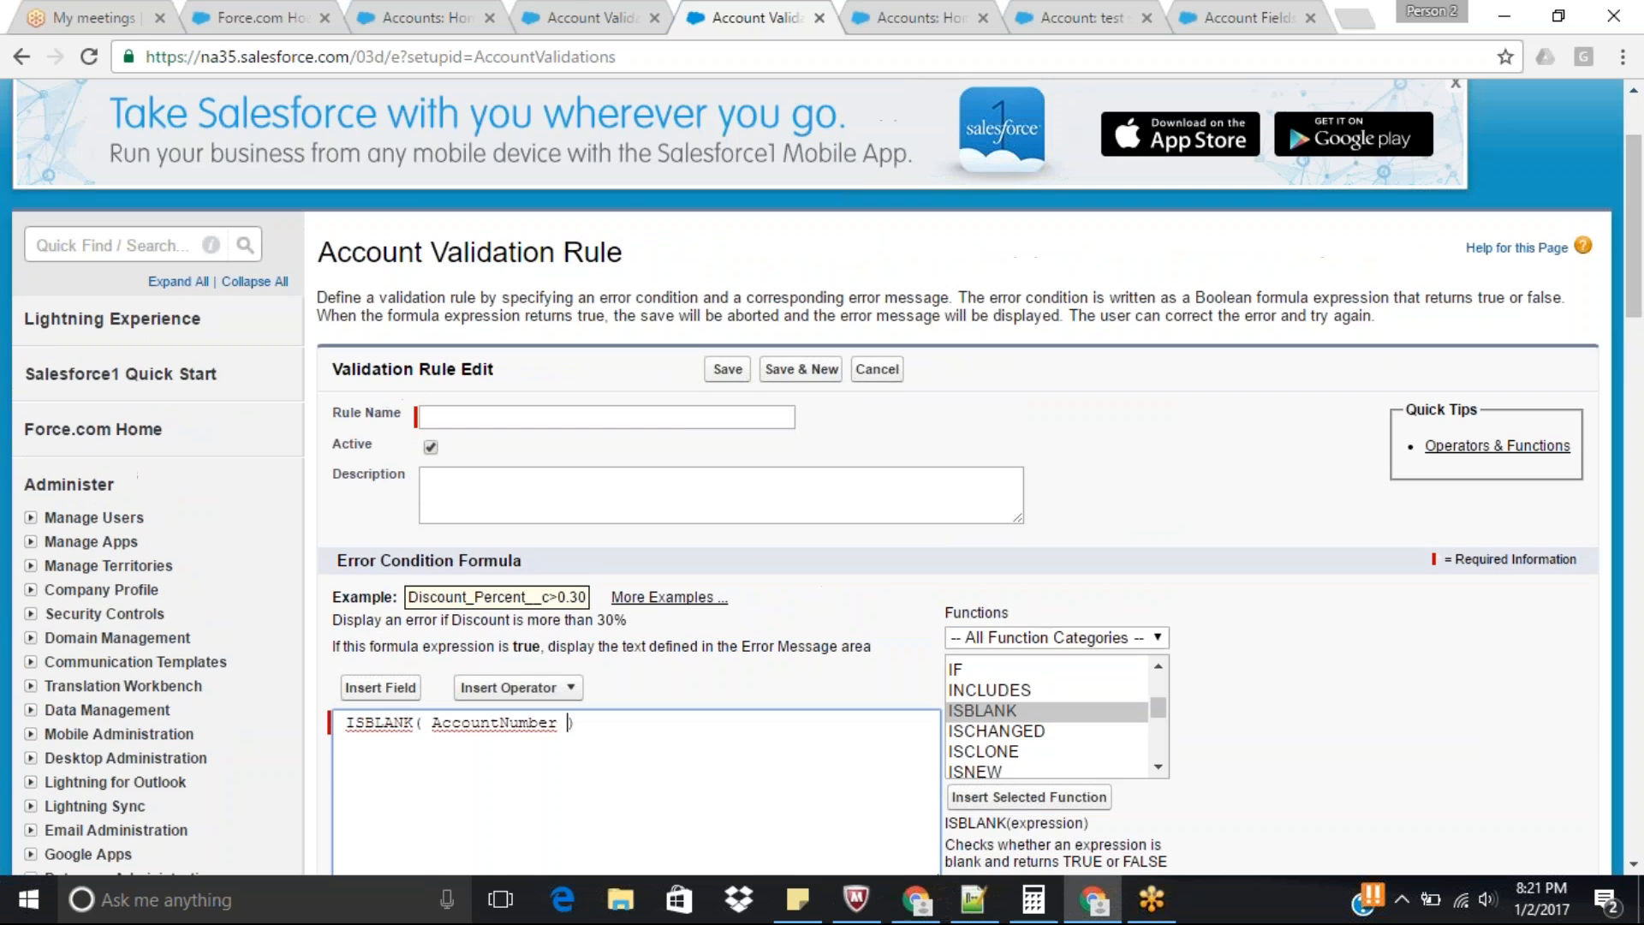
click(697, 421)
text(Accou)
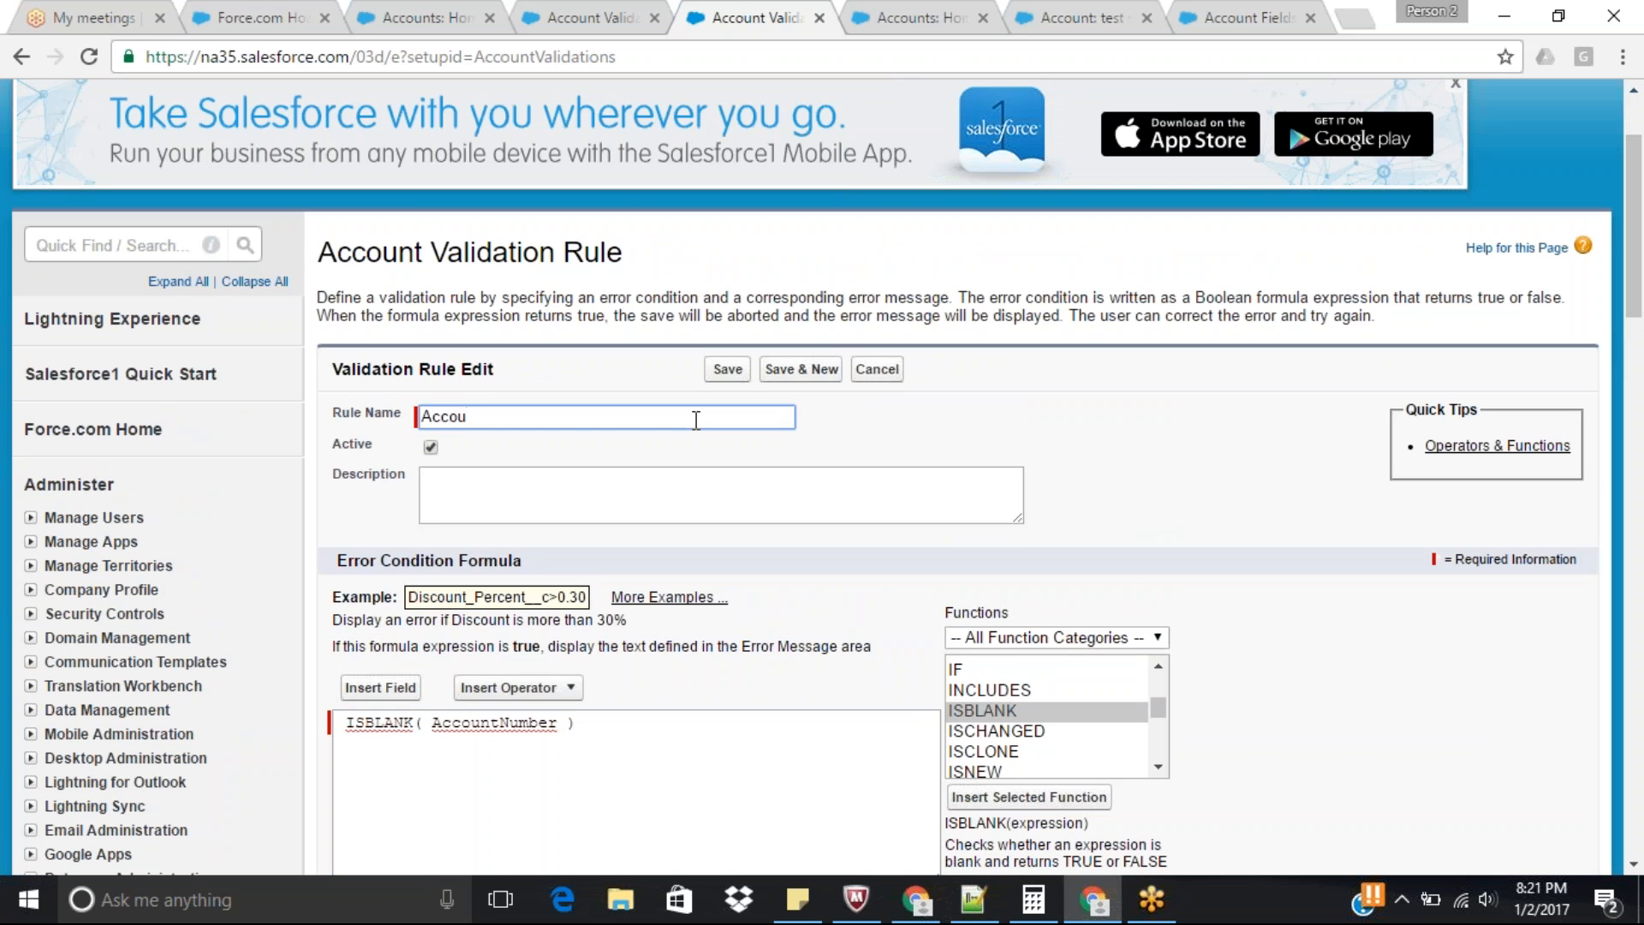
text(nt Number is a Mandaati)
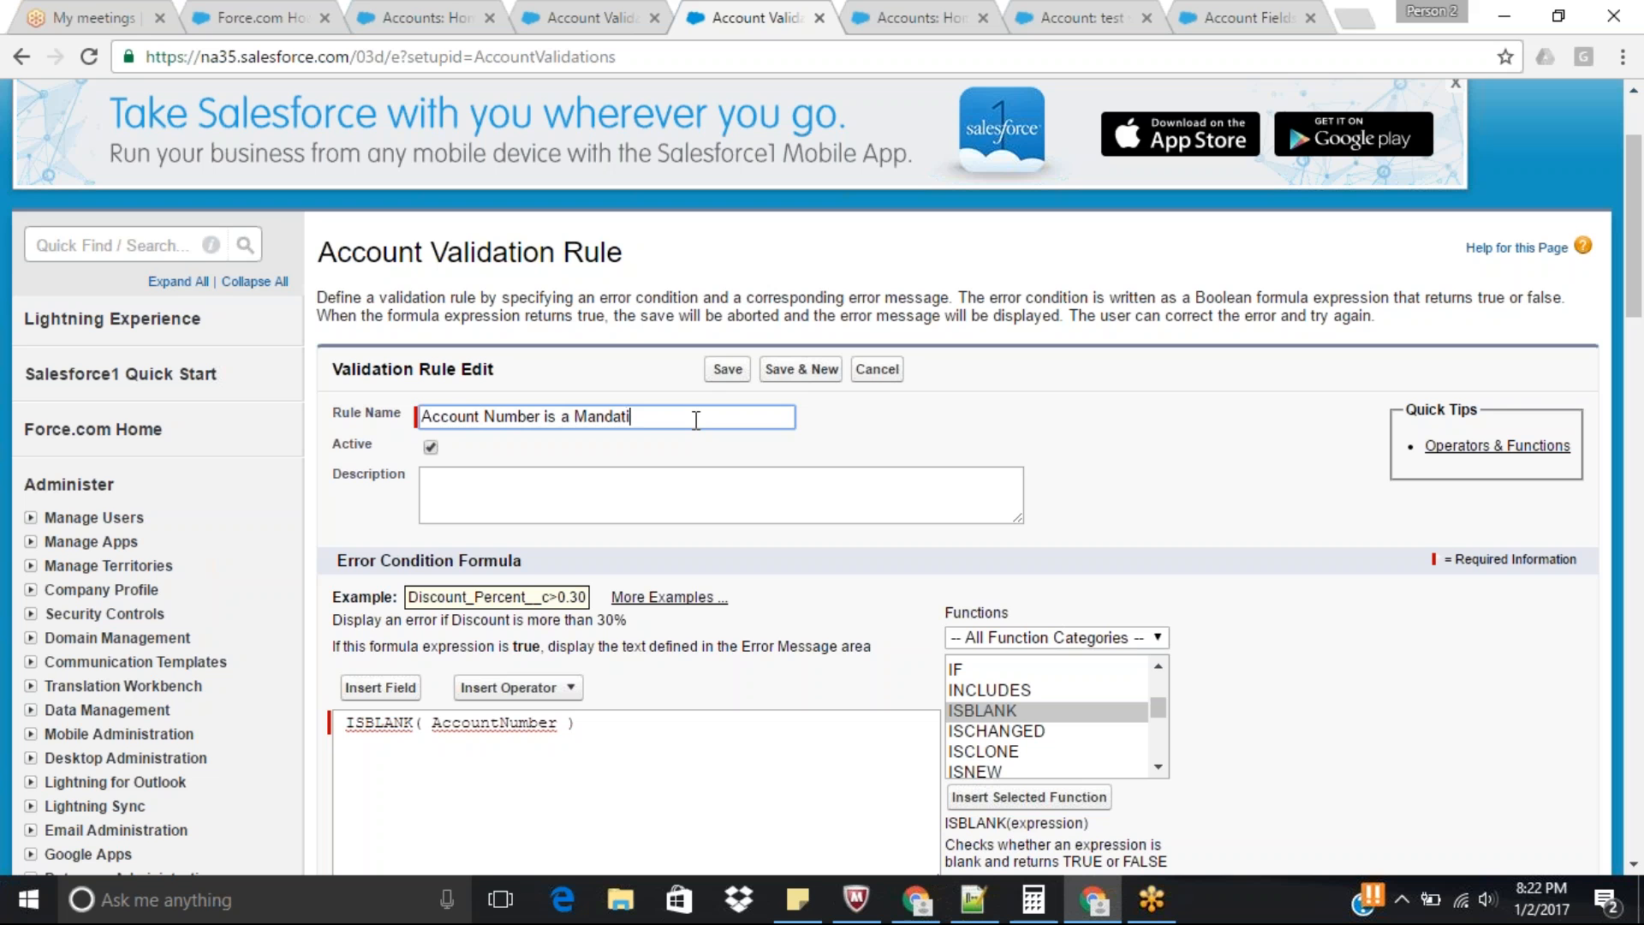
key(BackSpace)
text(ory Fi)
text(led)
Set the error message to "Account Number is a Mandatory Field" and save the validation rule.
drag(1638, 170, 1640, 311)
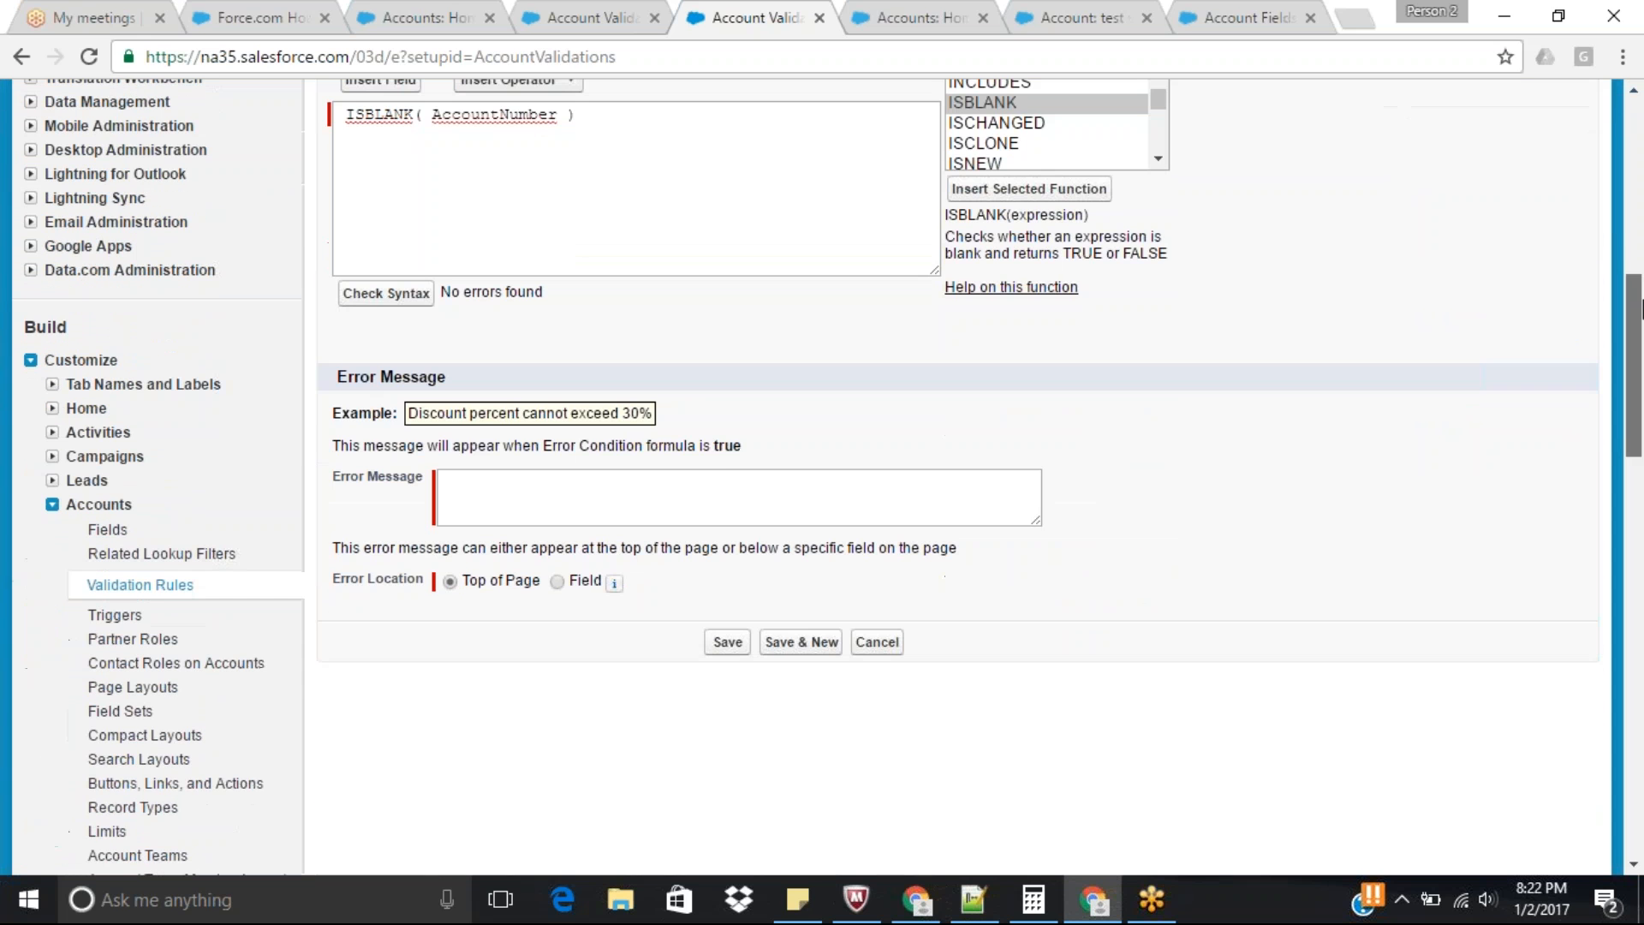
mouse_move(1635, 390)
mouse_down()
mouse_move(1633, 268)
mouse_move(1633, 393)
mouse_up()
key(ctrl+a)
key(ctrl+c)
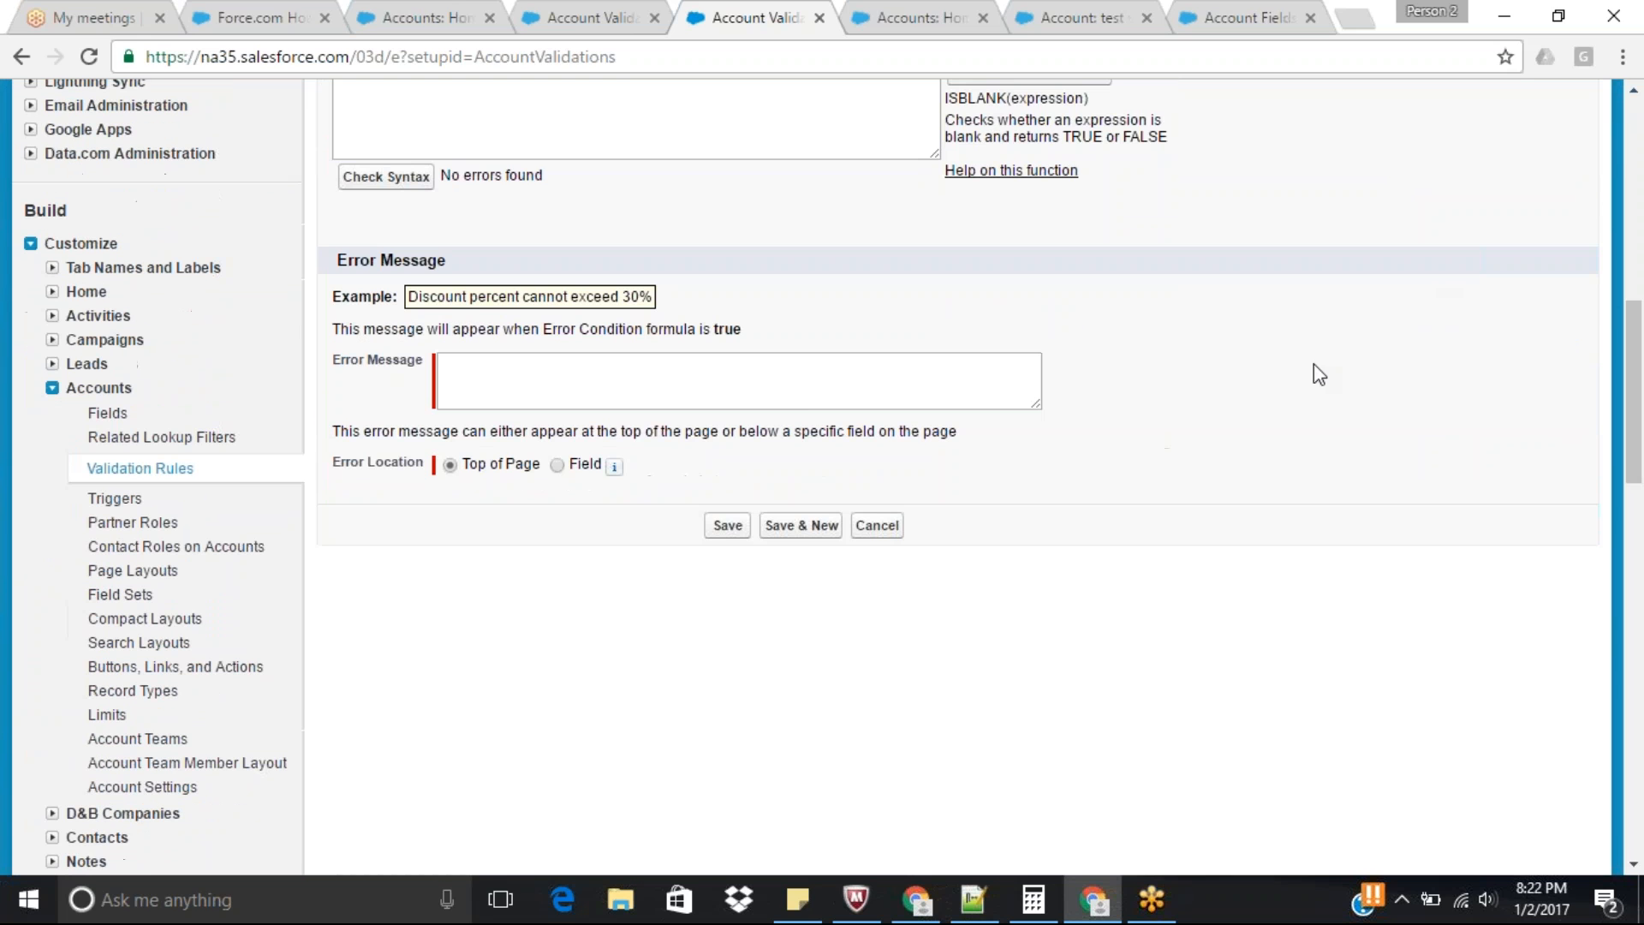
click(756, 385)
key(ctrl+v)
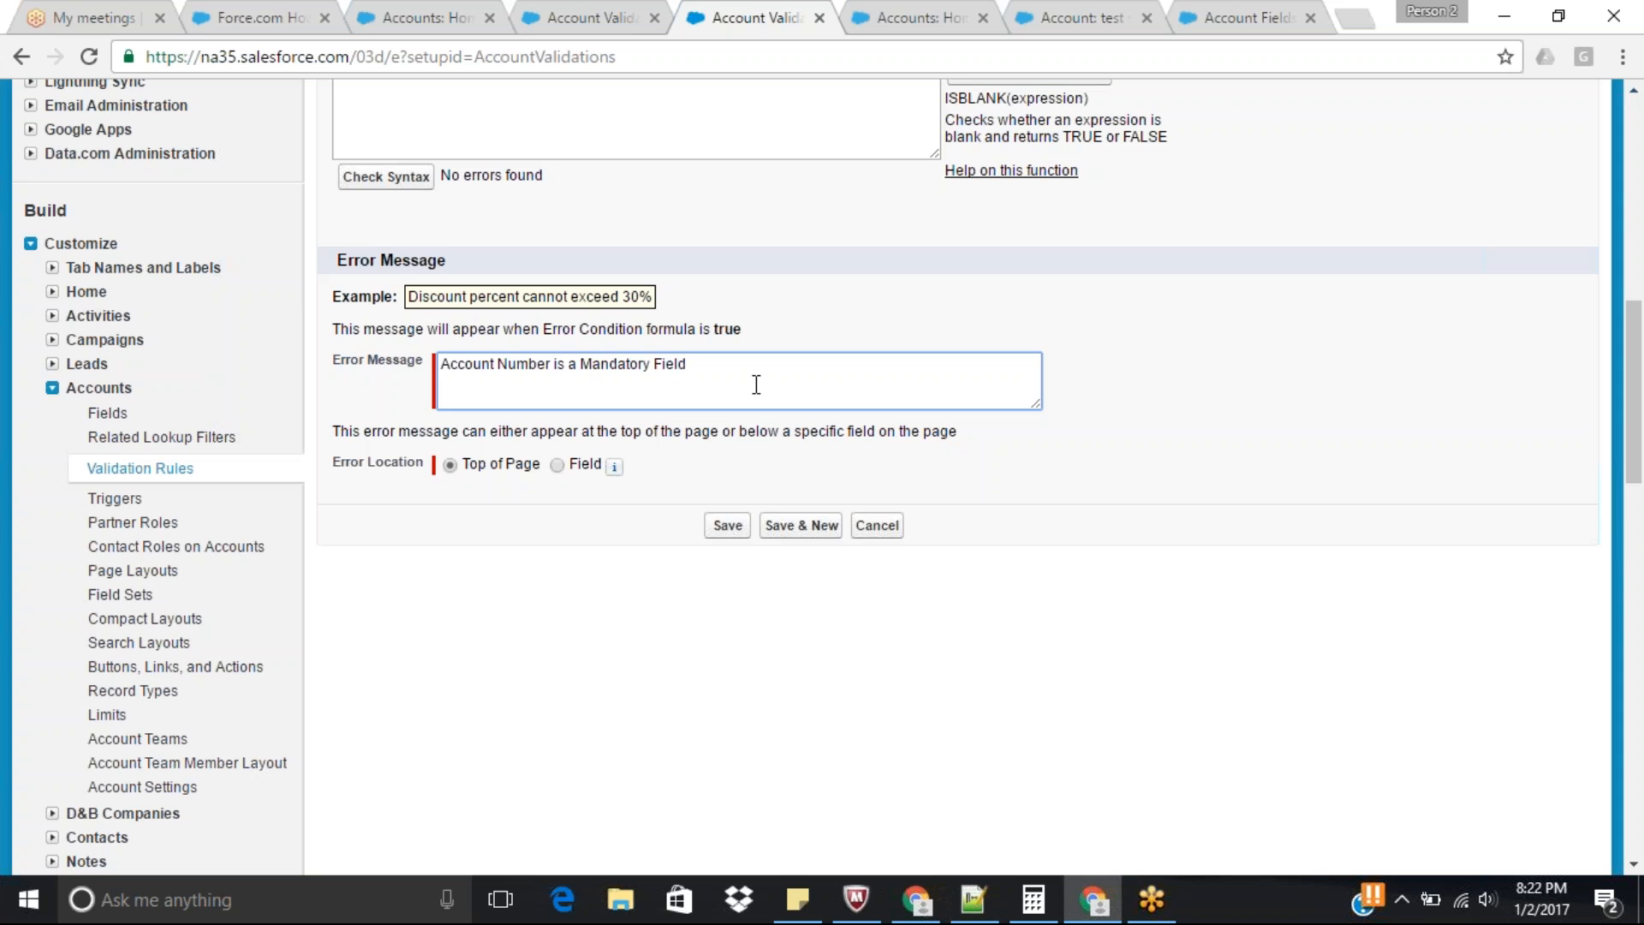
click(723, 531)
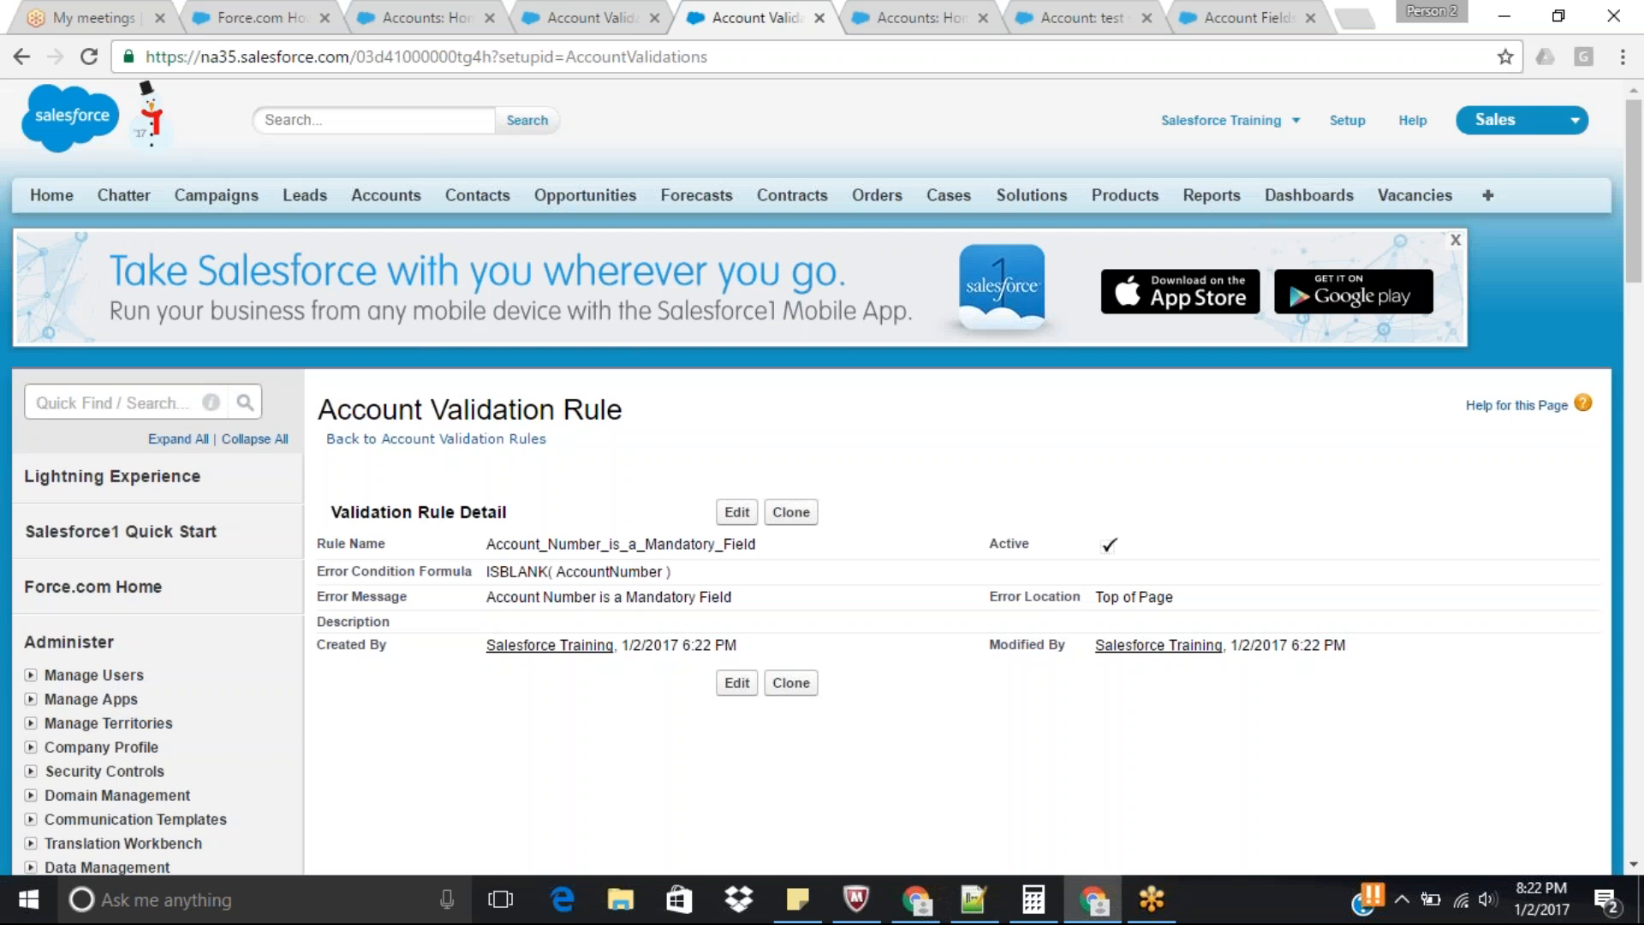
Edit the test validation account and try to save it with the Account Number left blank.
click(917, 11)
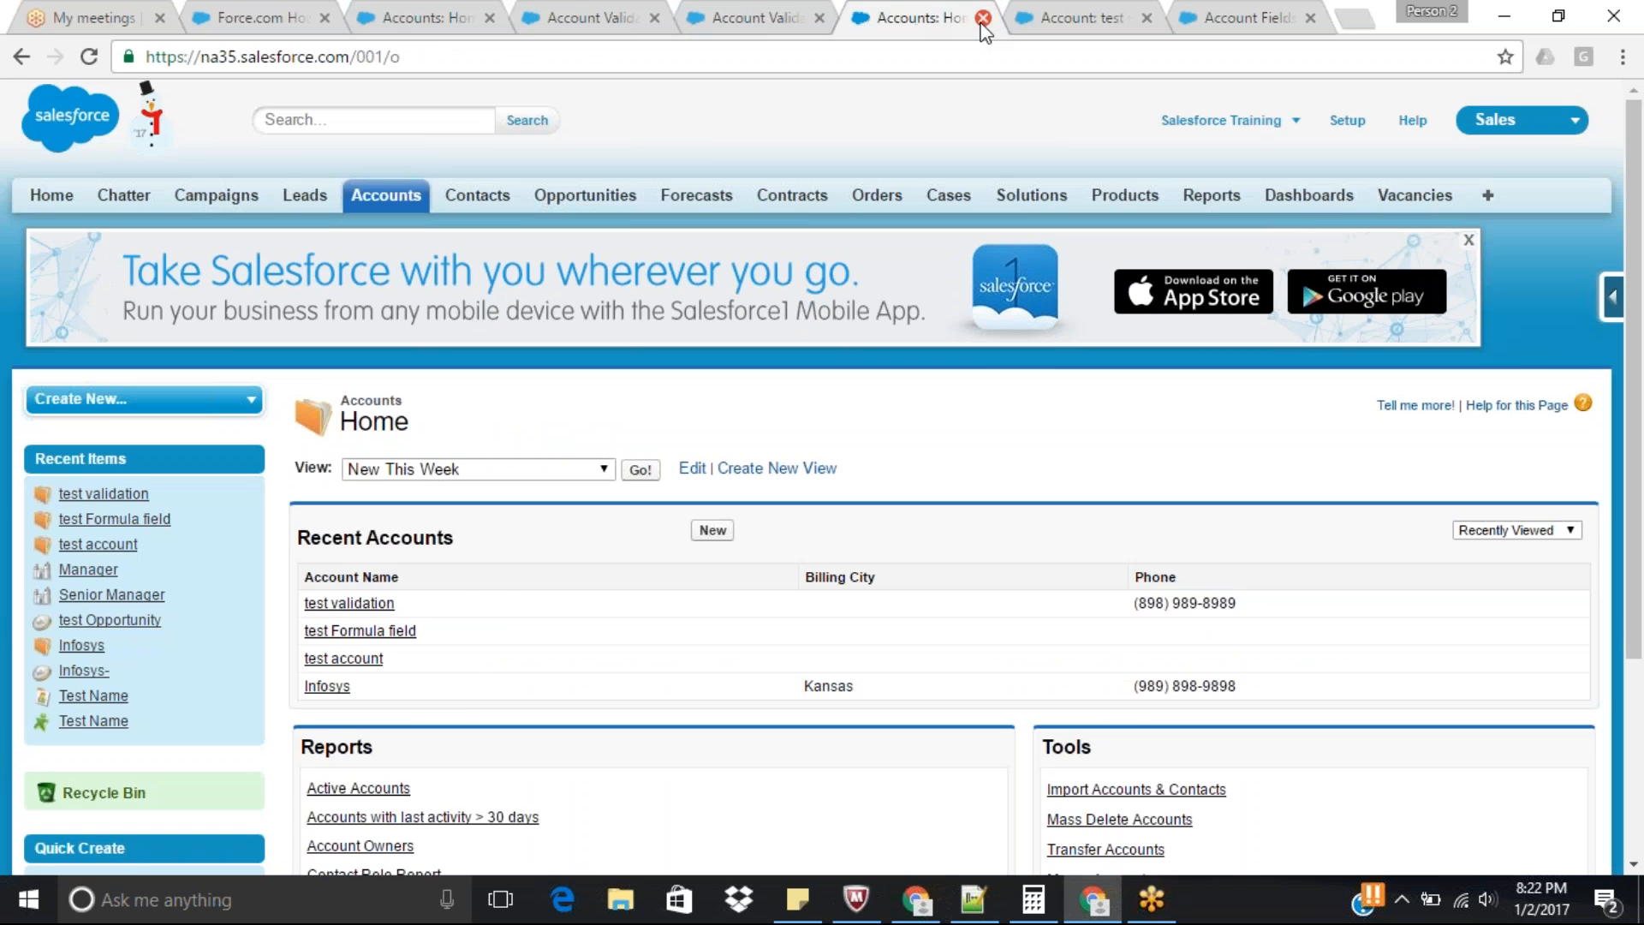
click(983, 18)
click(717, 516)
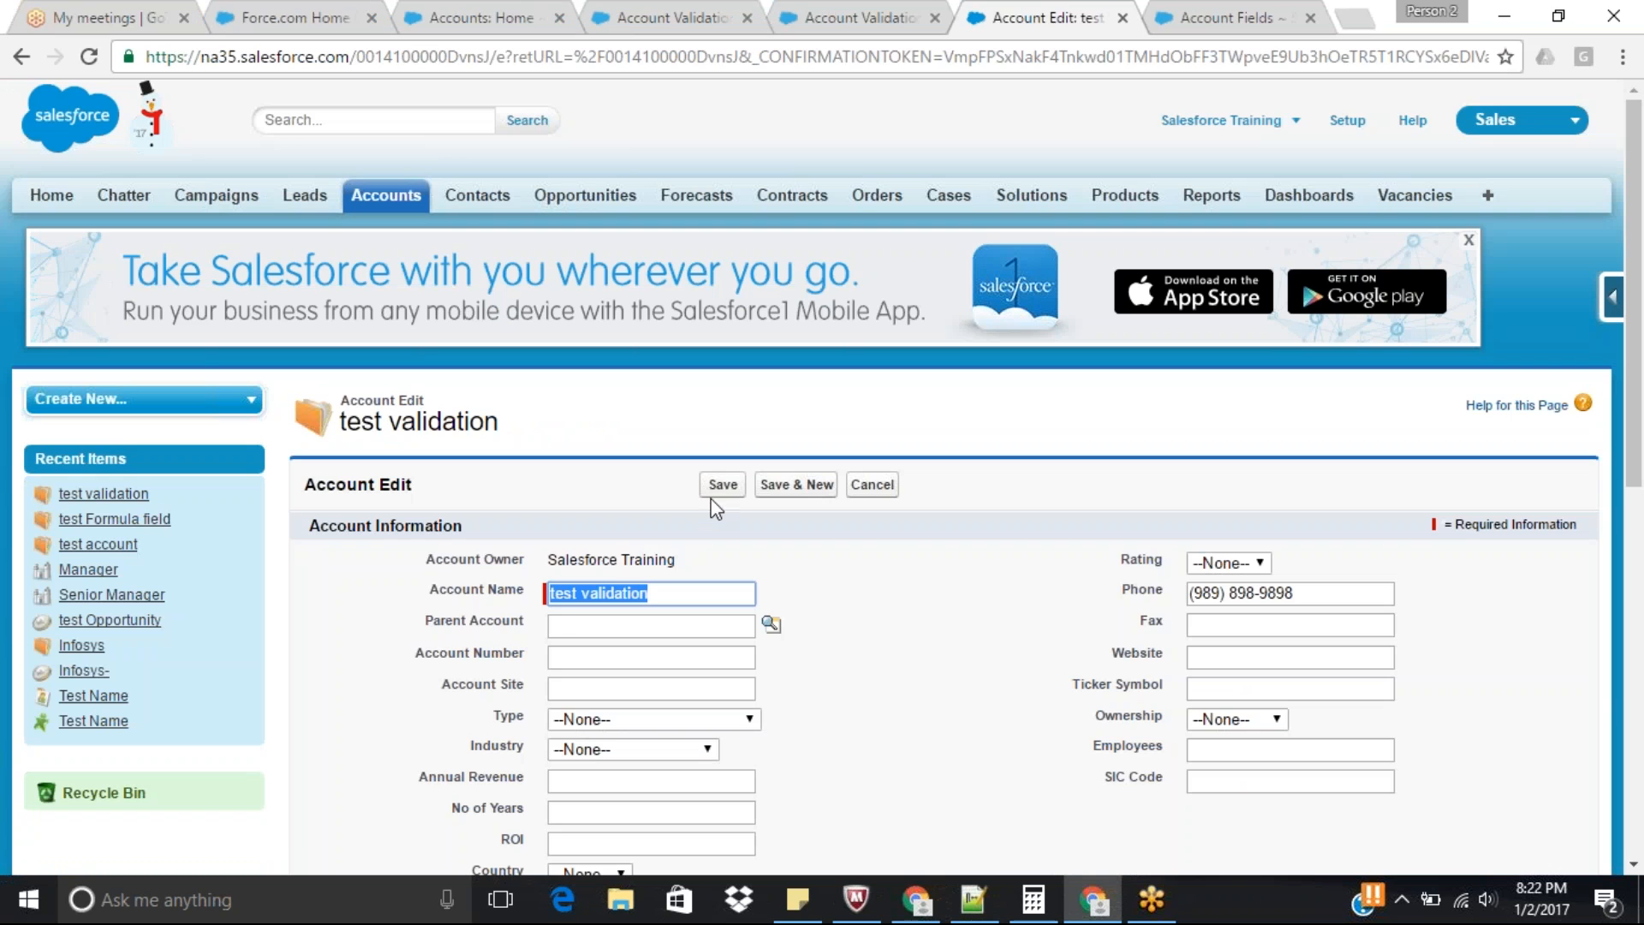
click(723, 485)
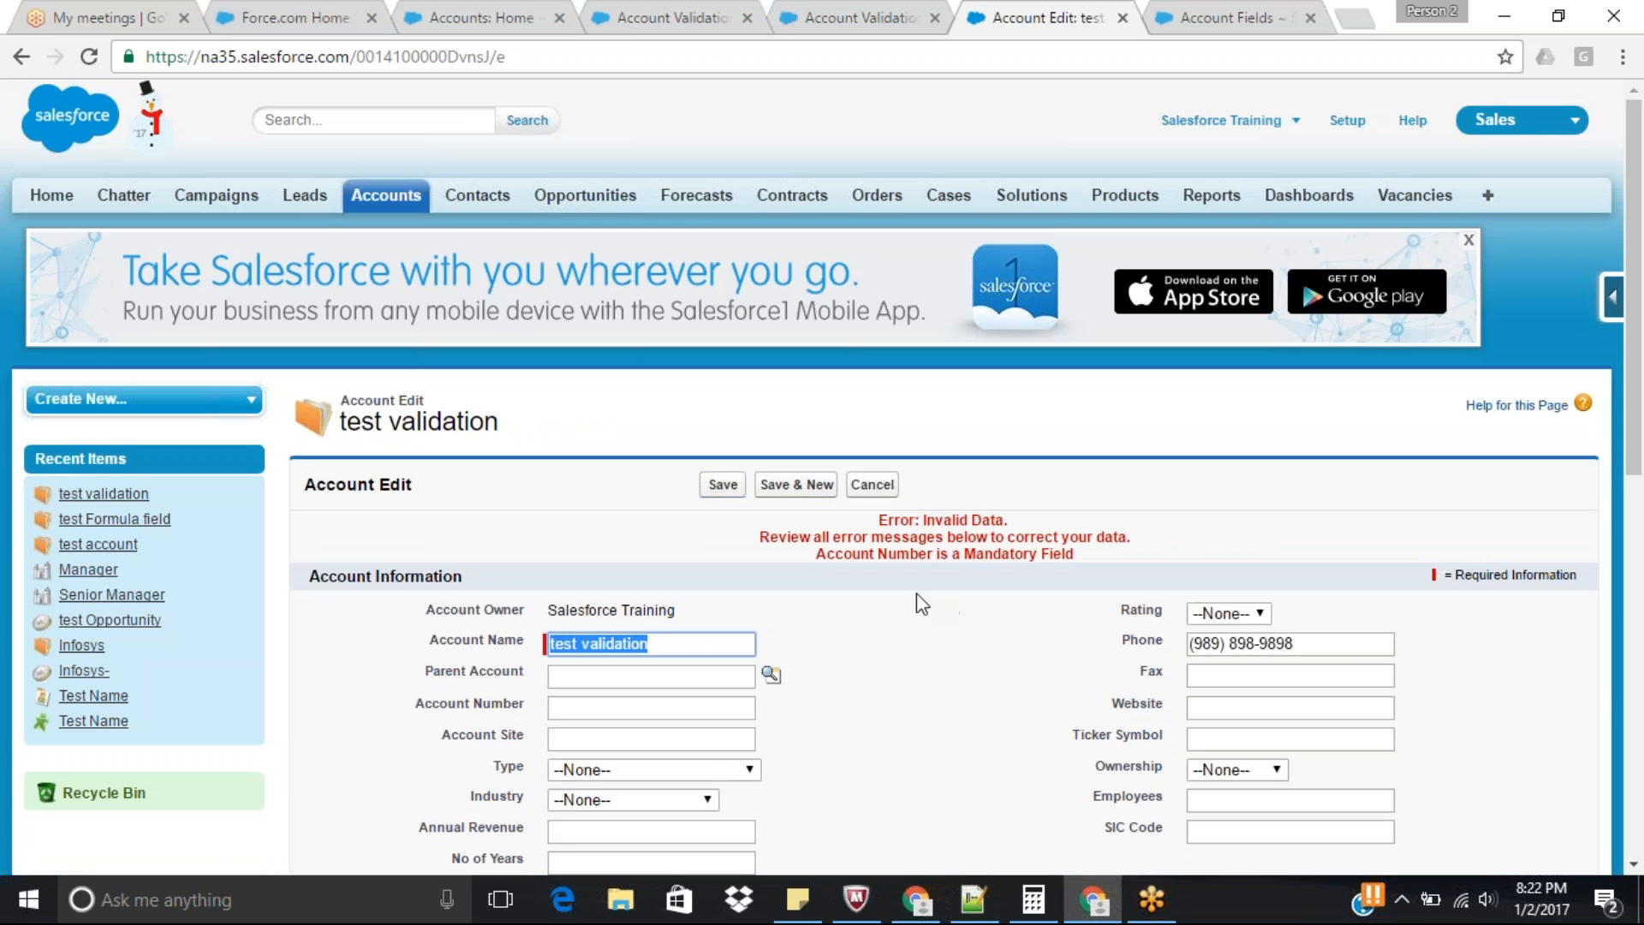
drag(816, 555, 1109, 558)
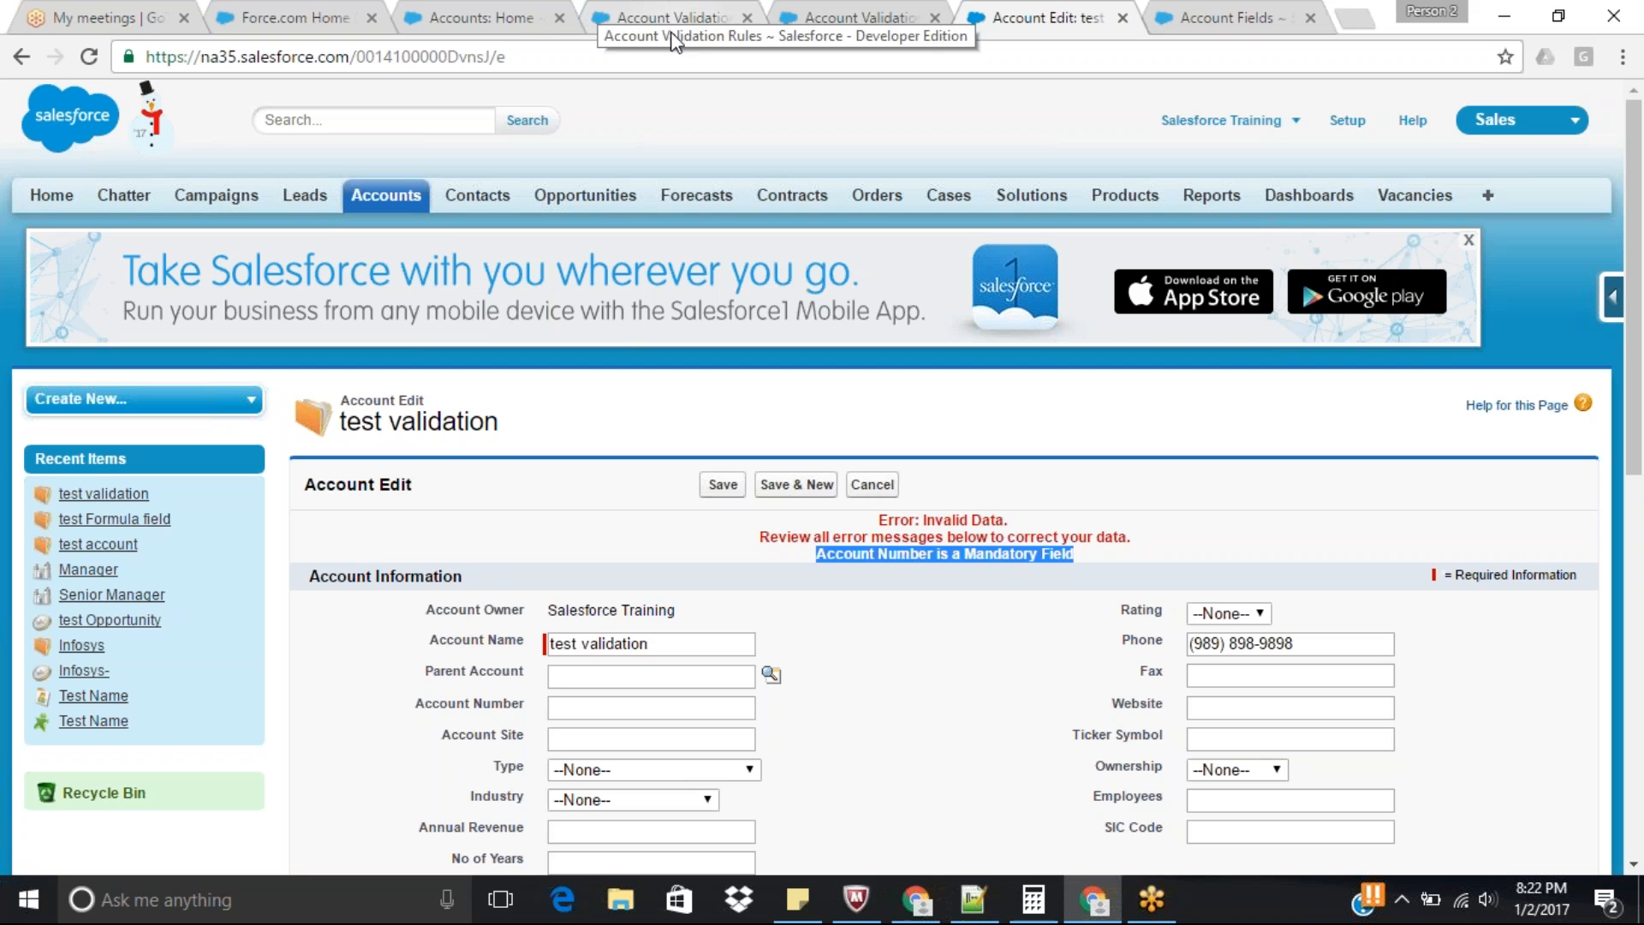
Fill in the account's Account Number with a mix of letters and digits, save, and review the account details.
click(635, 707)
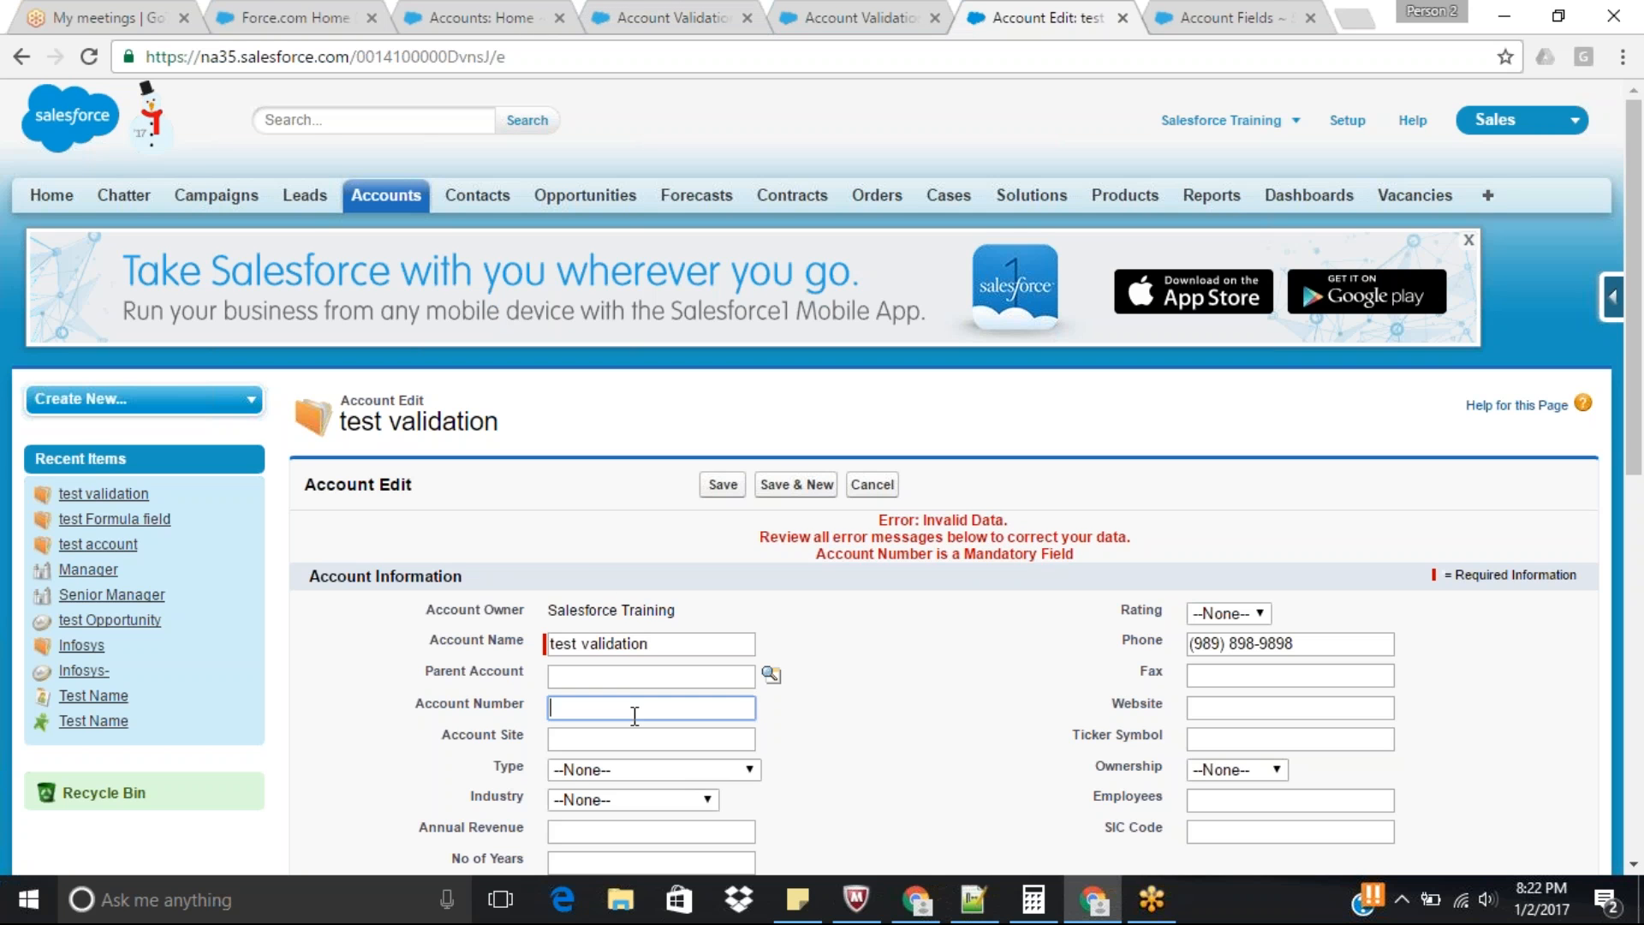
text(iuh6789)
click(722, 484)
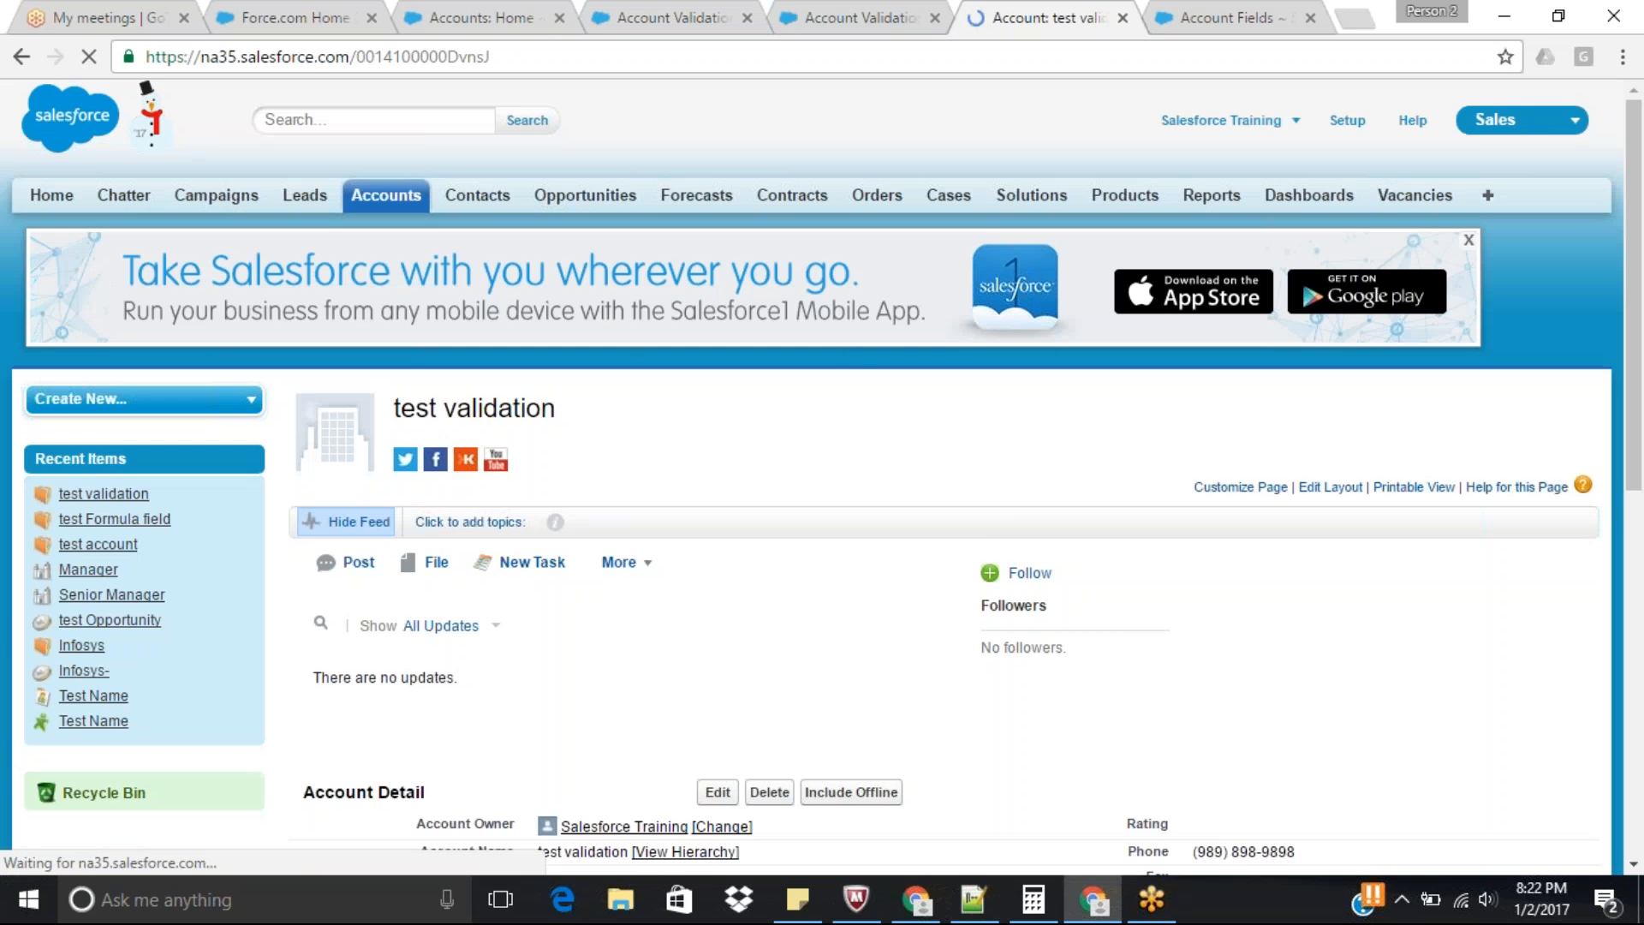
drag(1635, 303, 1641, 479)
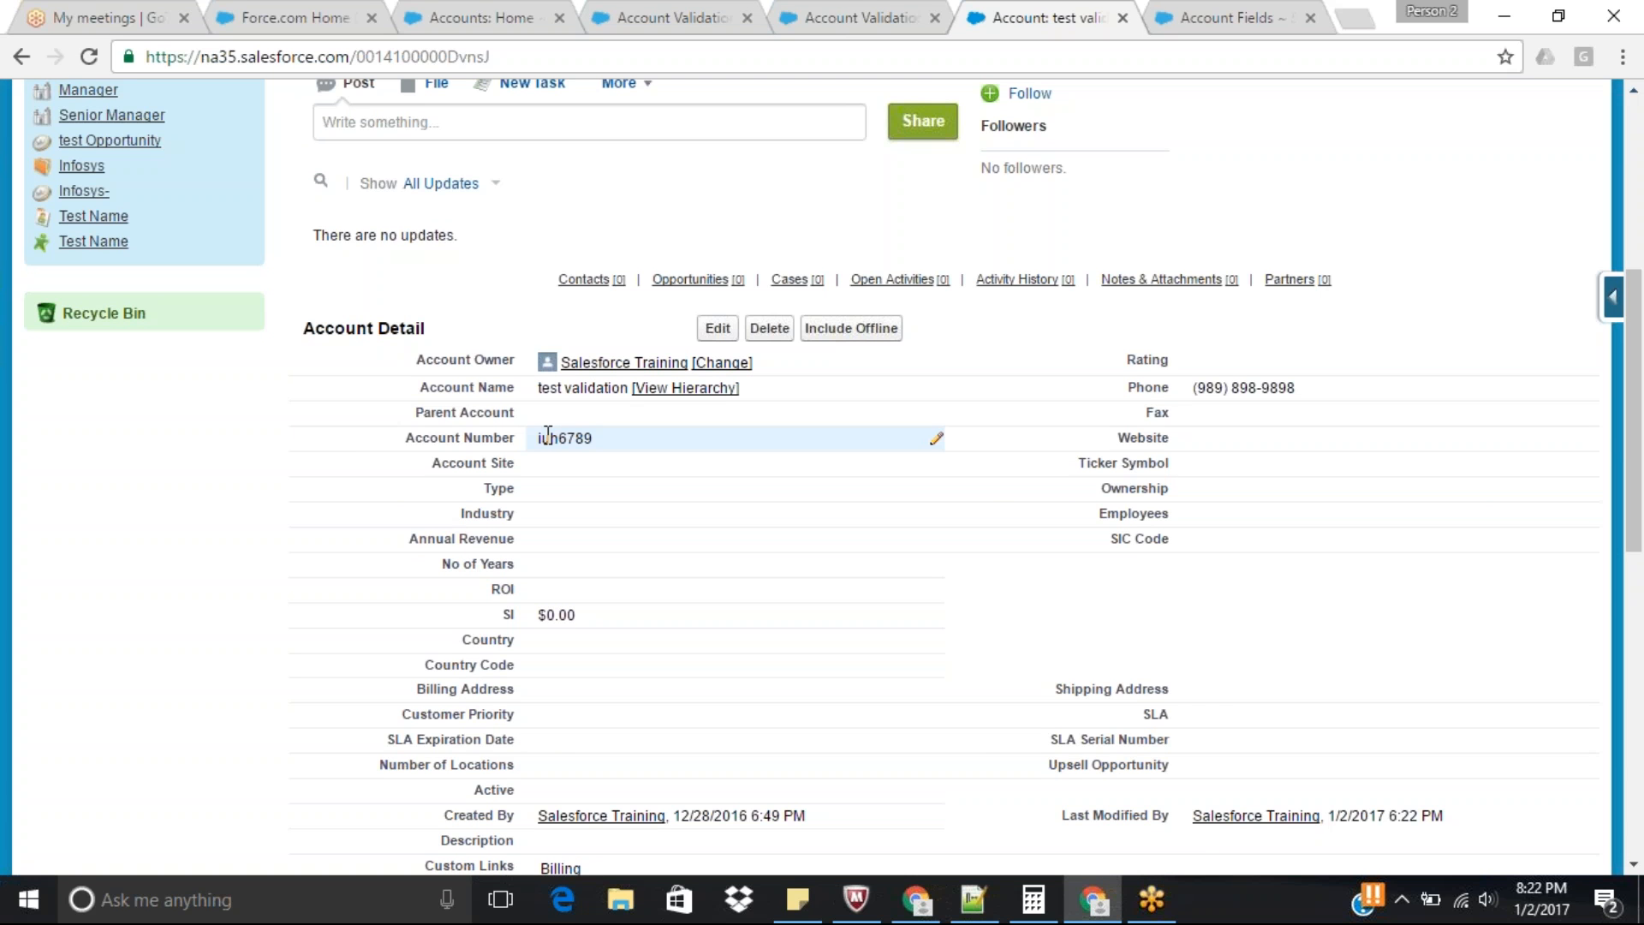
Edit the Account Number validation rule and insert the ISNUMBER function before ISBLANK in its error condition formula.
click(837, 12)
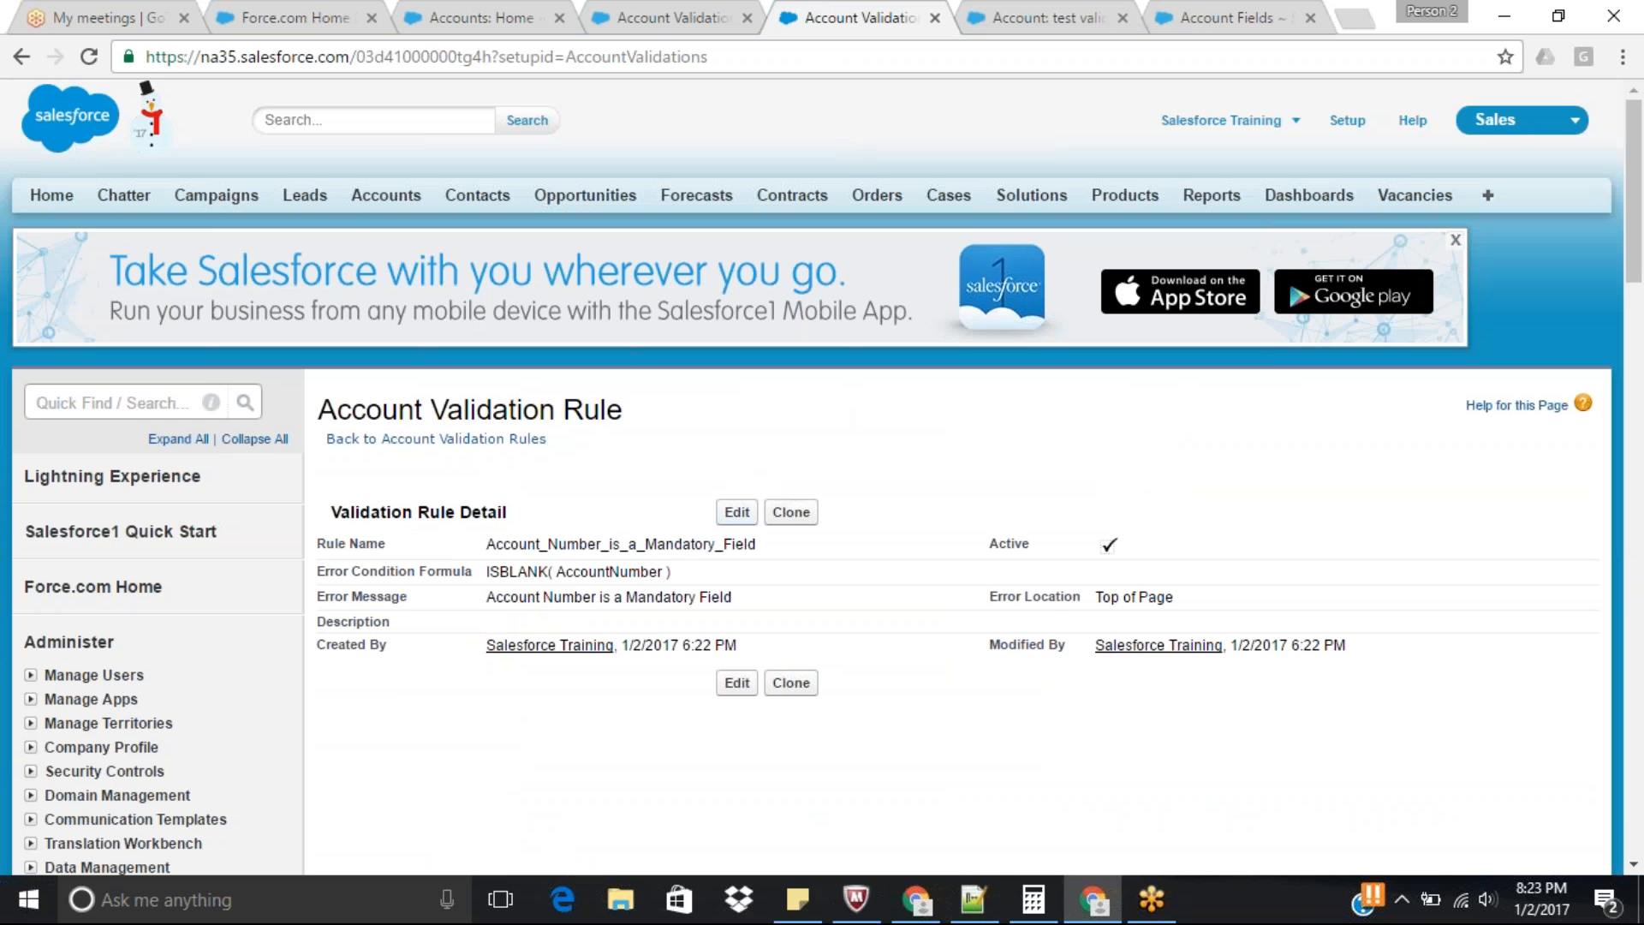
click(734, 514)
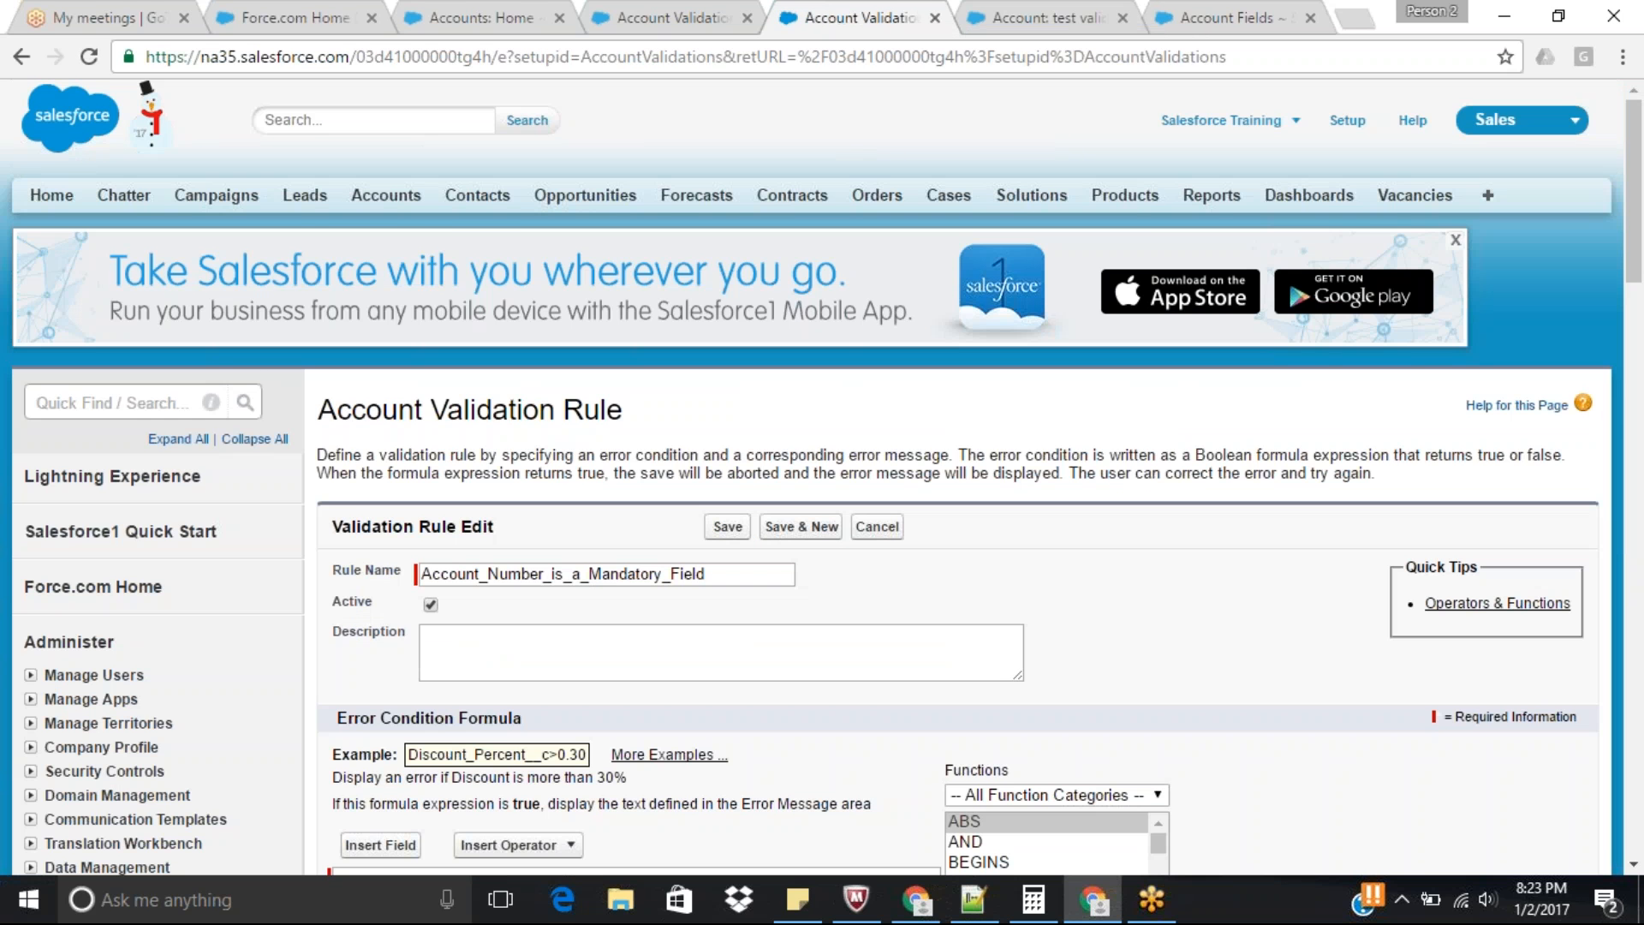
drag(1634, 226, 1641, 371)
click(1066, 252)
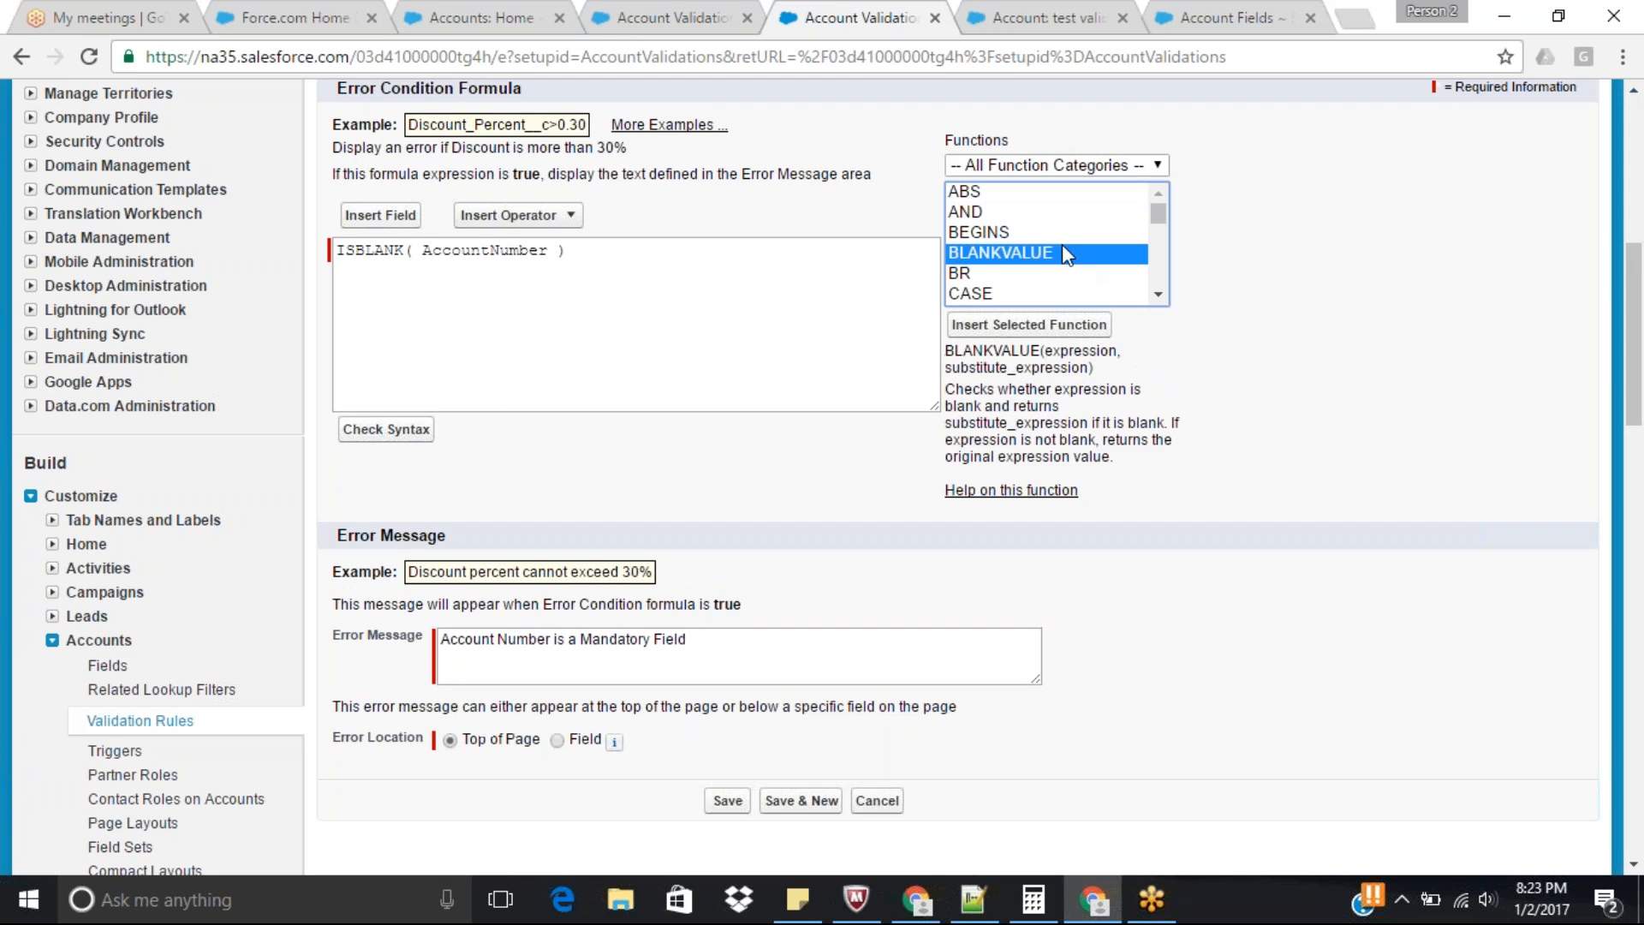
key(i)
key(s)
key(Down)
key(Down)
key(Down)
key(Down)
key(Down)
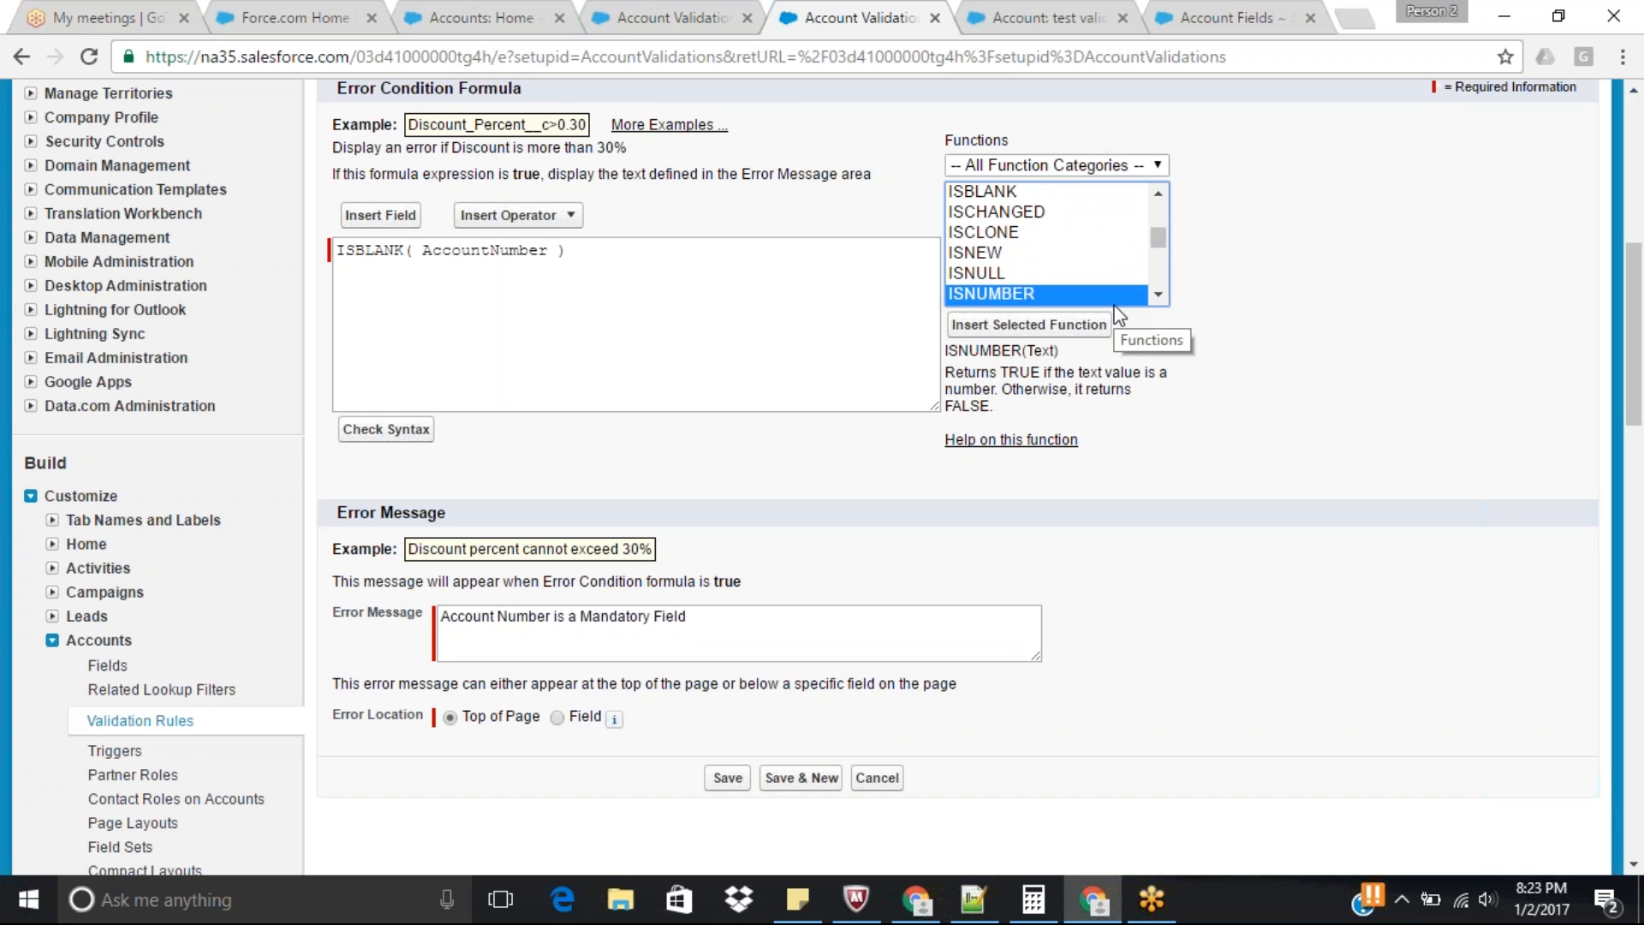
click(1051, 326)
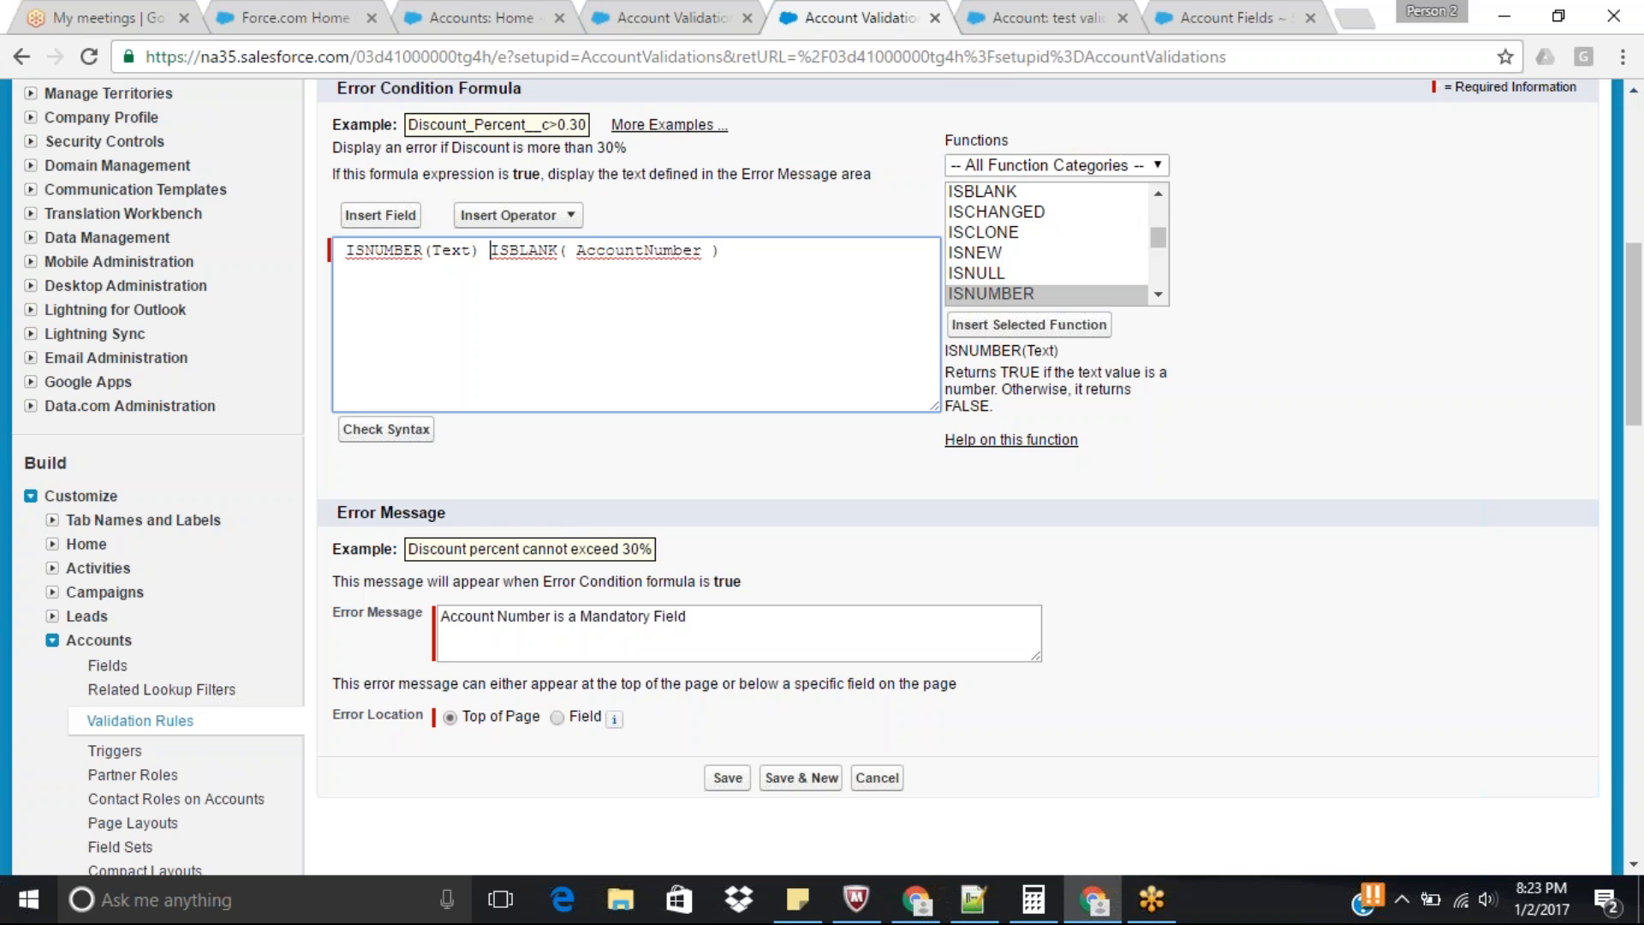
Replace the Text placeholder inside ISNUMBER with AccountNumber.
drag(345, 250, 479, 251)
click(469, 301)
key(BackSpace)
key(BackSpace)
key(BackSpace)
key(BackSpace)
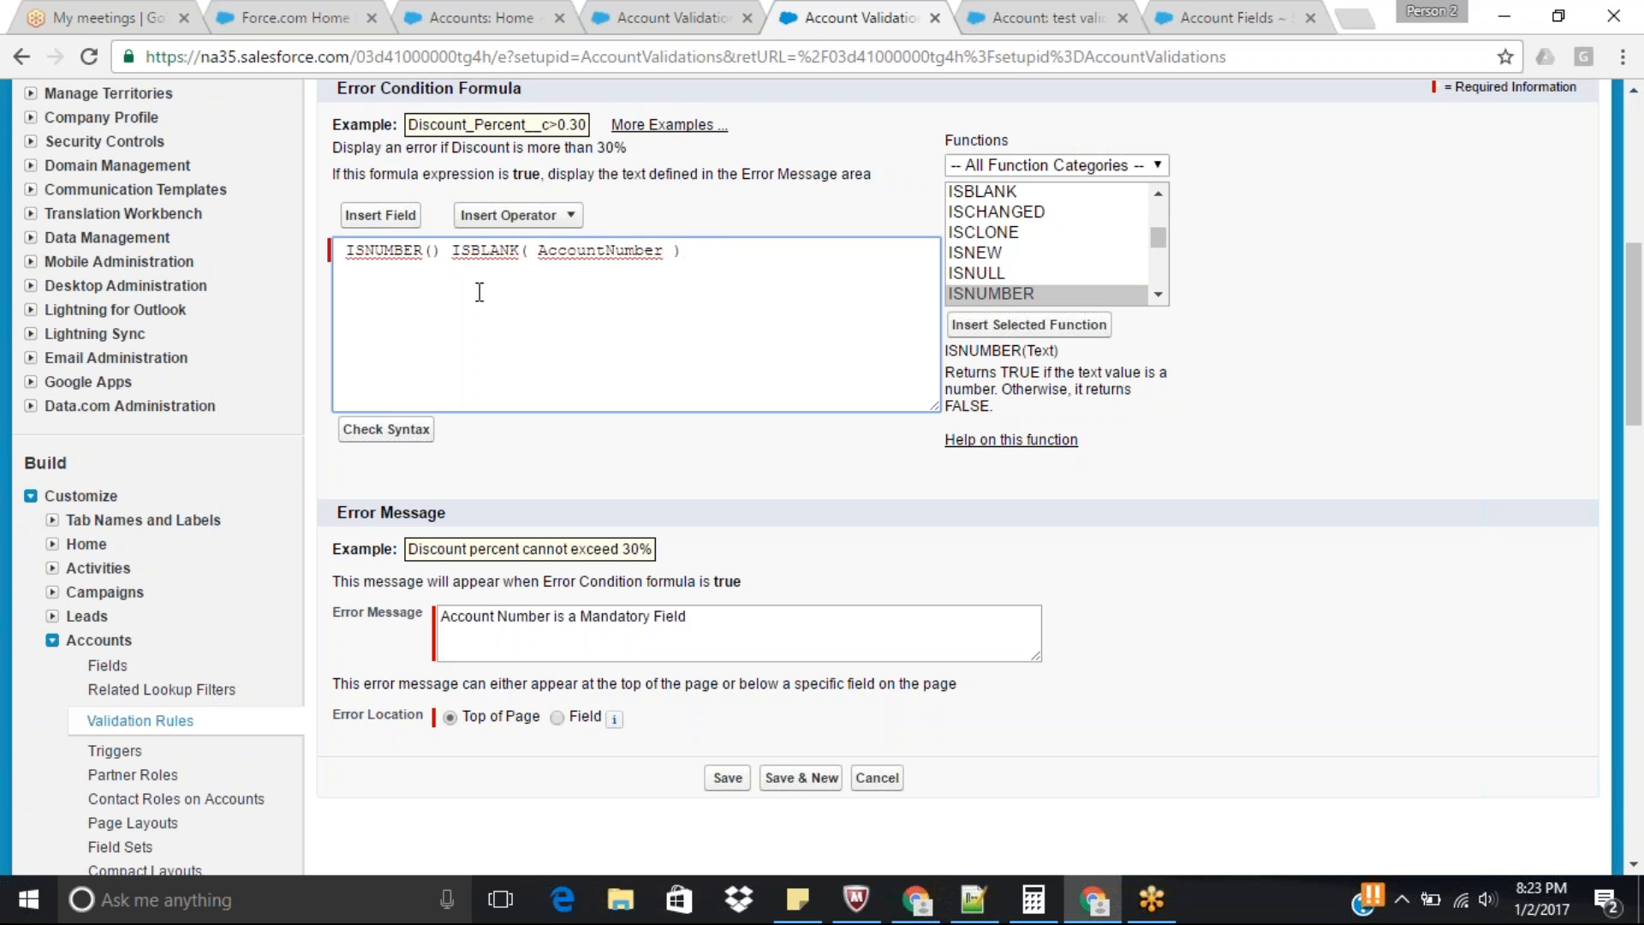
text(Account)
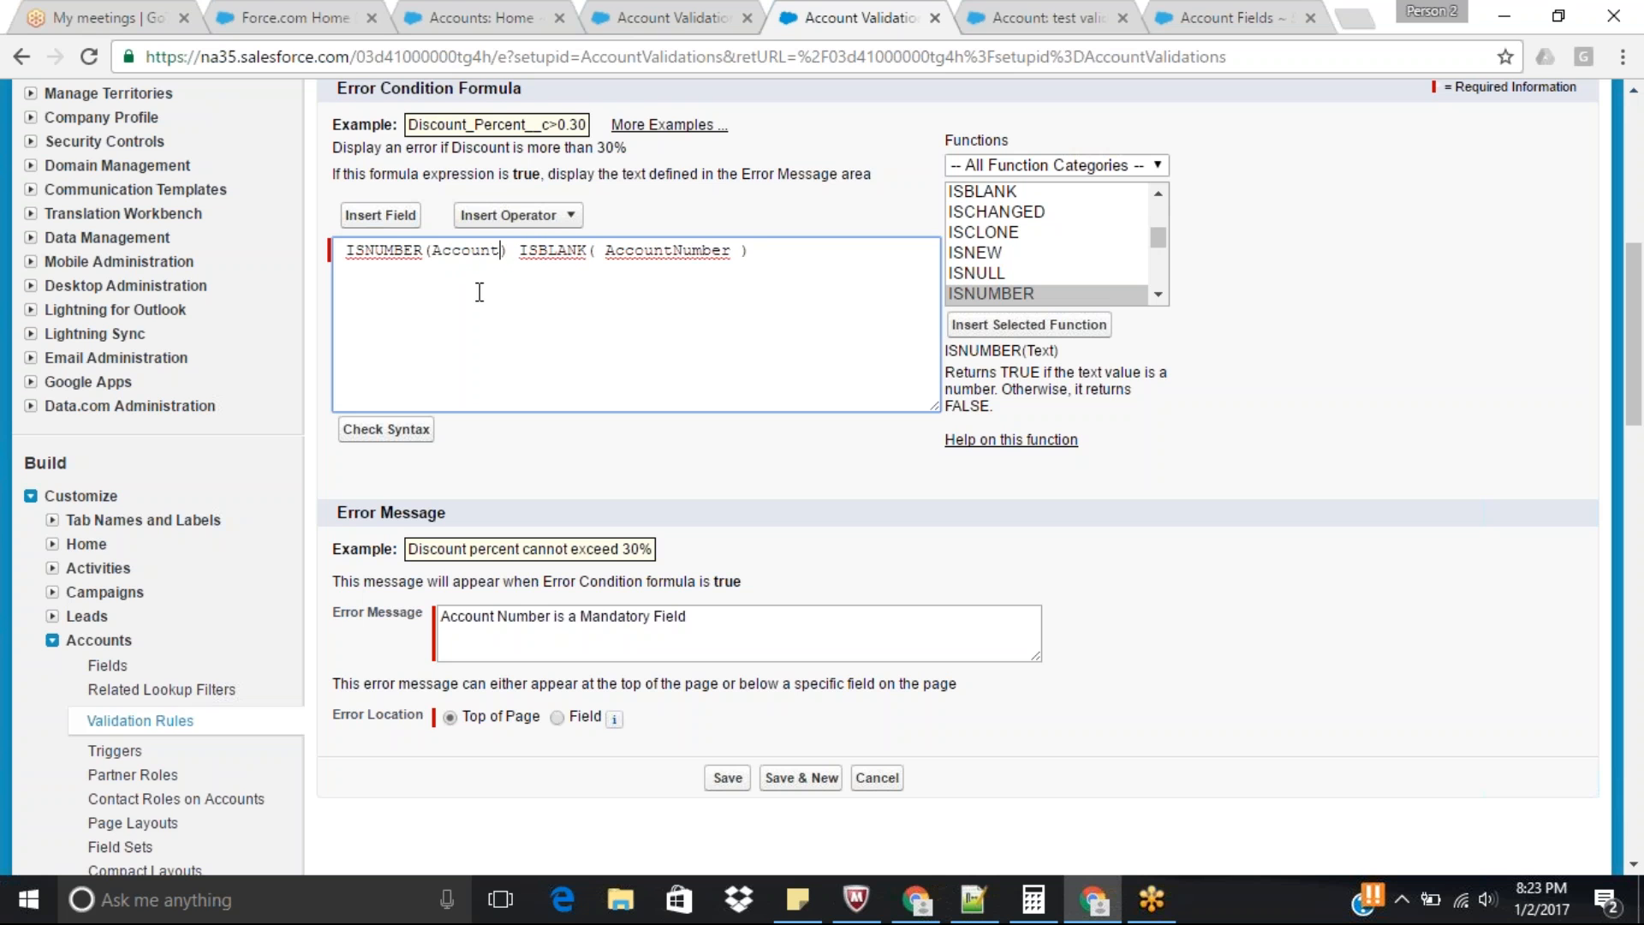
text(Number)
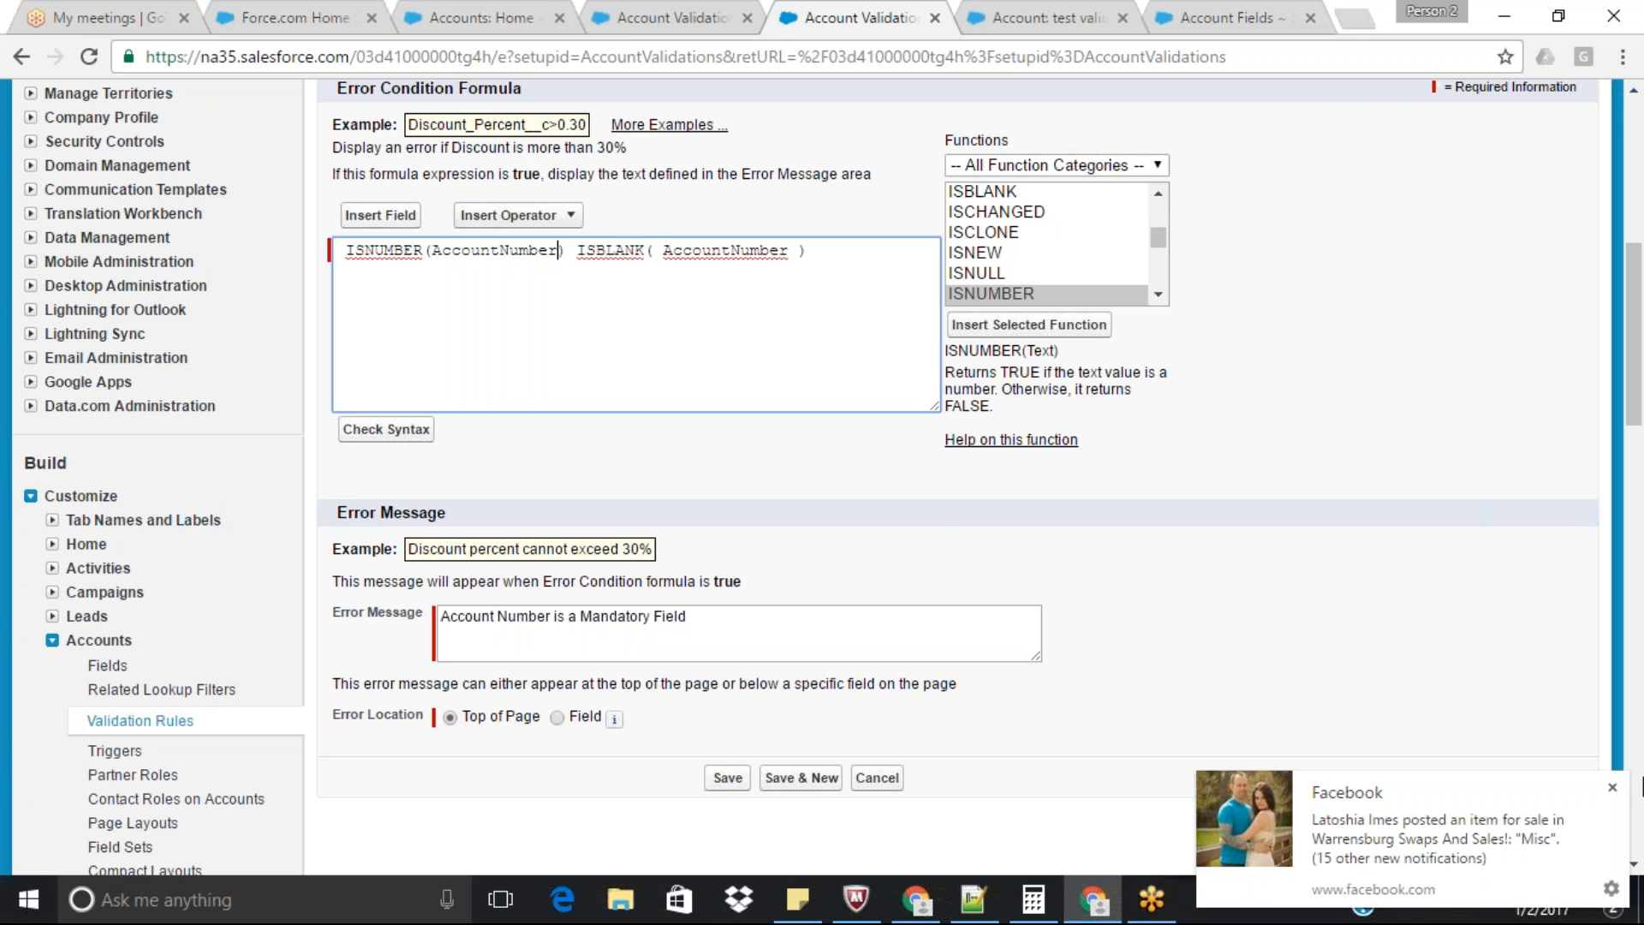
click(1615, 786)
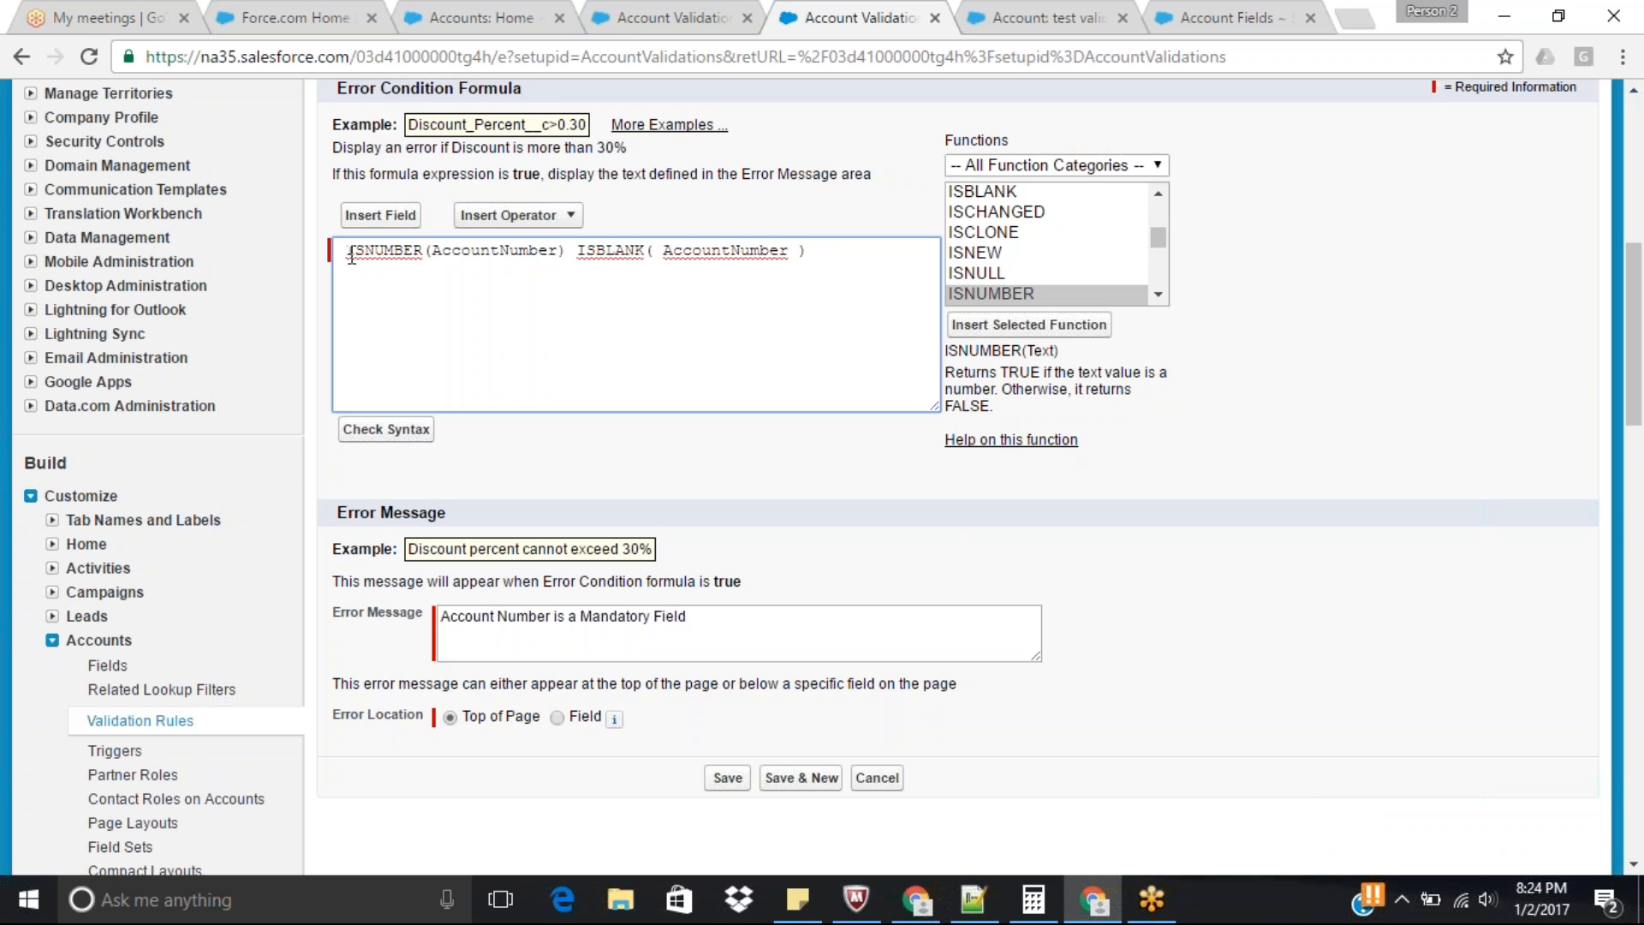
Wrap the ISNUMBER expression in Not( ) and put the ISBLANK expression on its own line.
click(585, 250)
drag(586, 250, 830, 250)
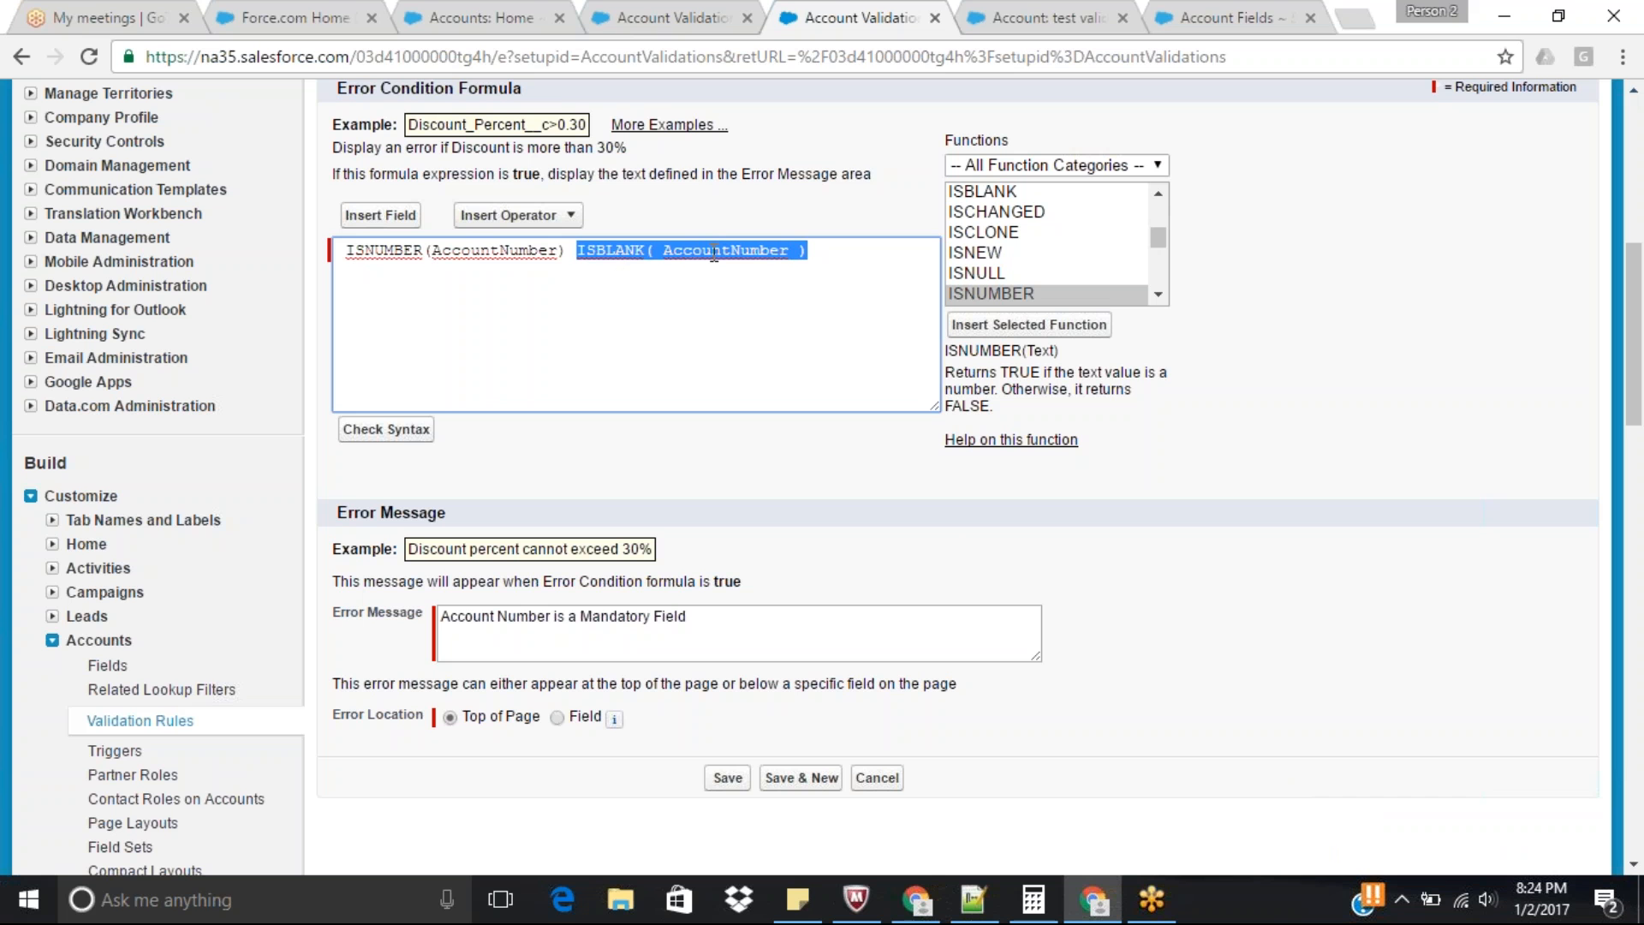
drag(346, 250, 569, 253)
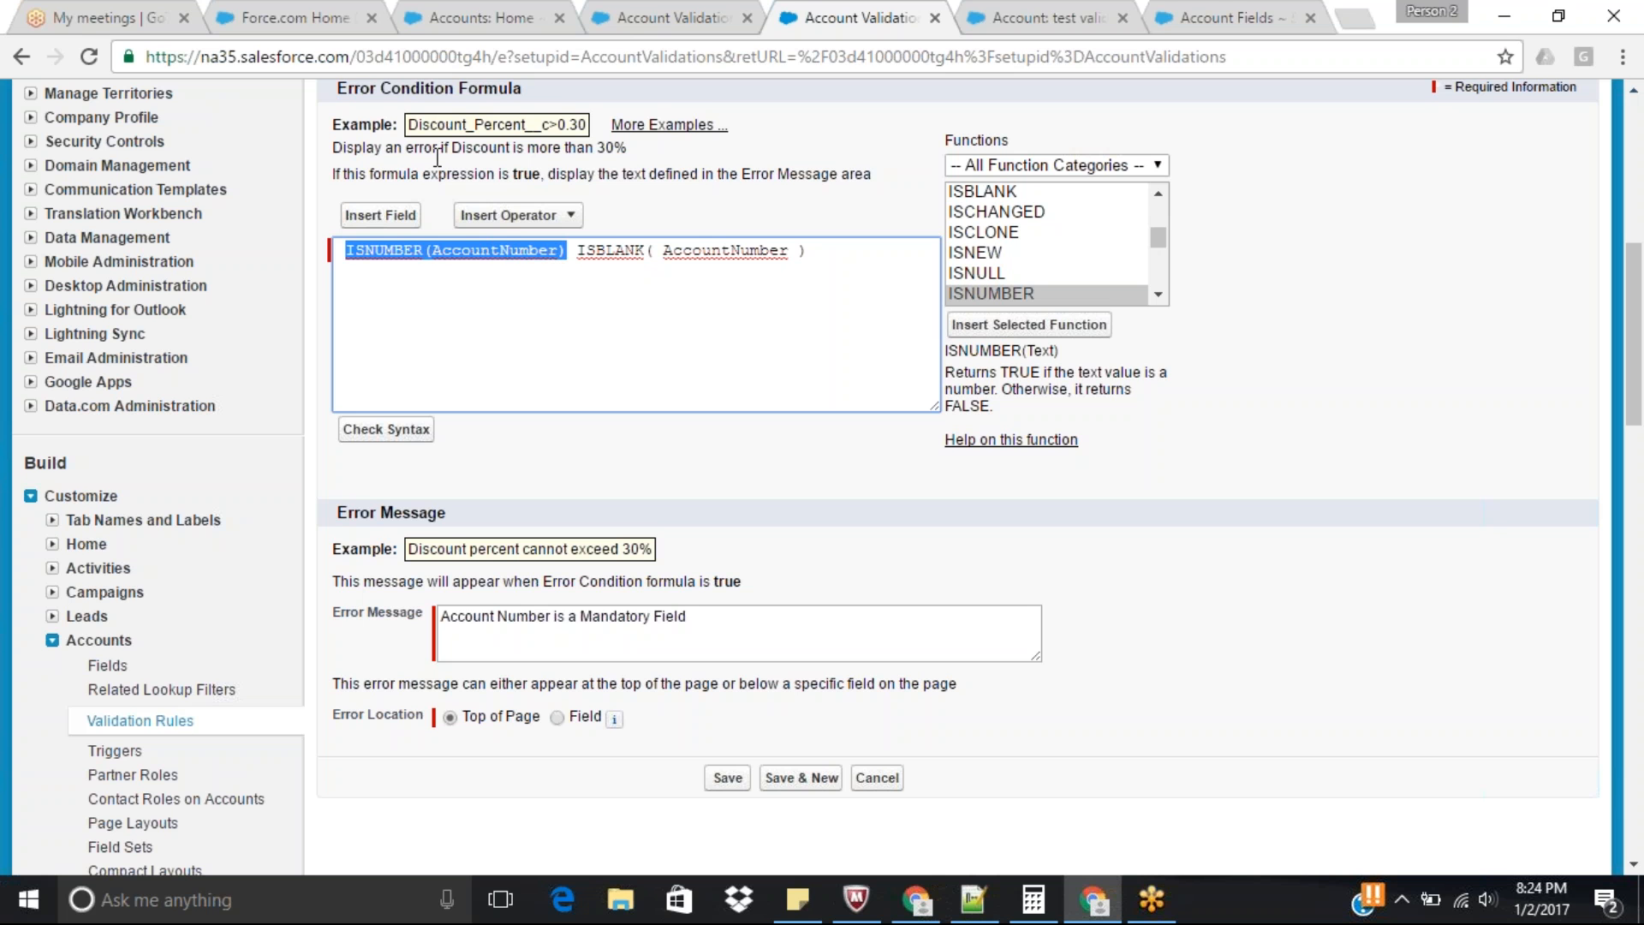
click(532, 319)
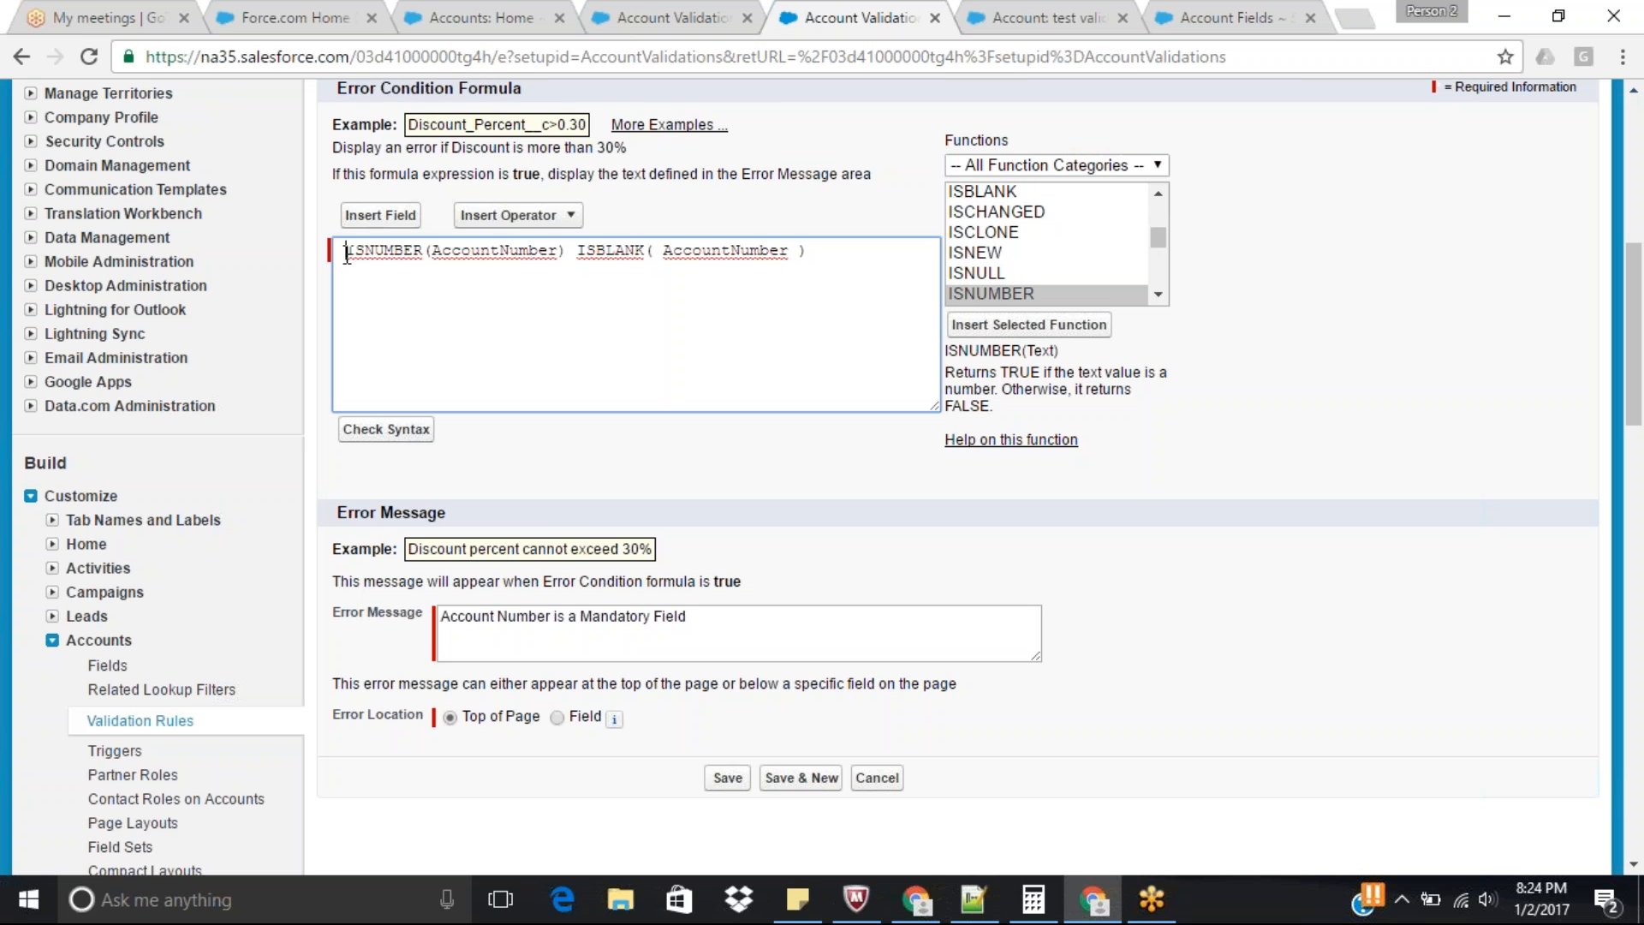
text(Not)
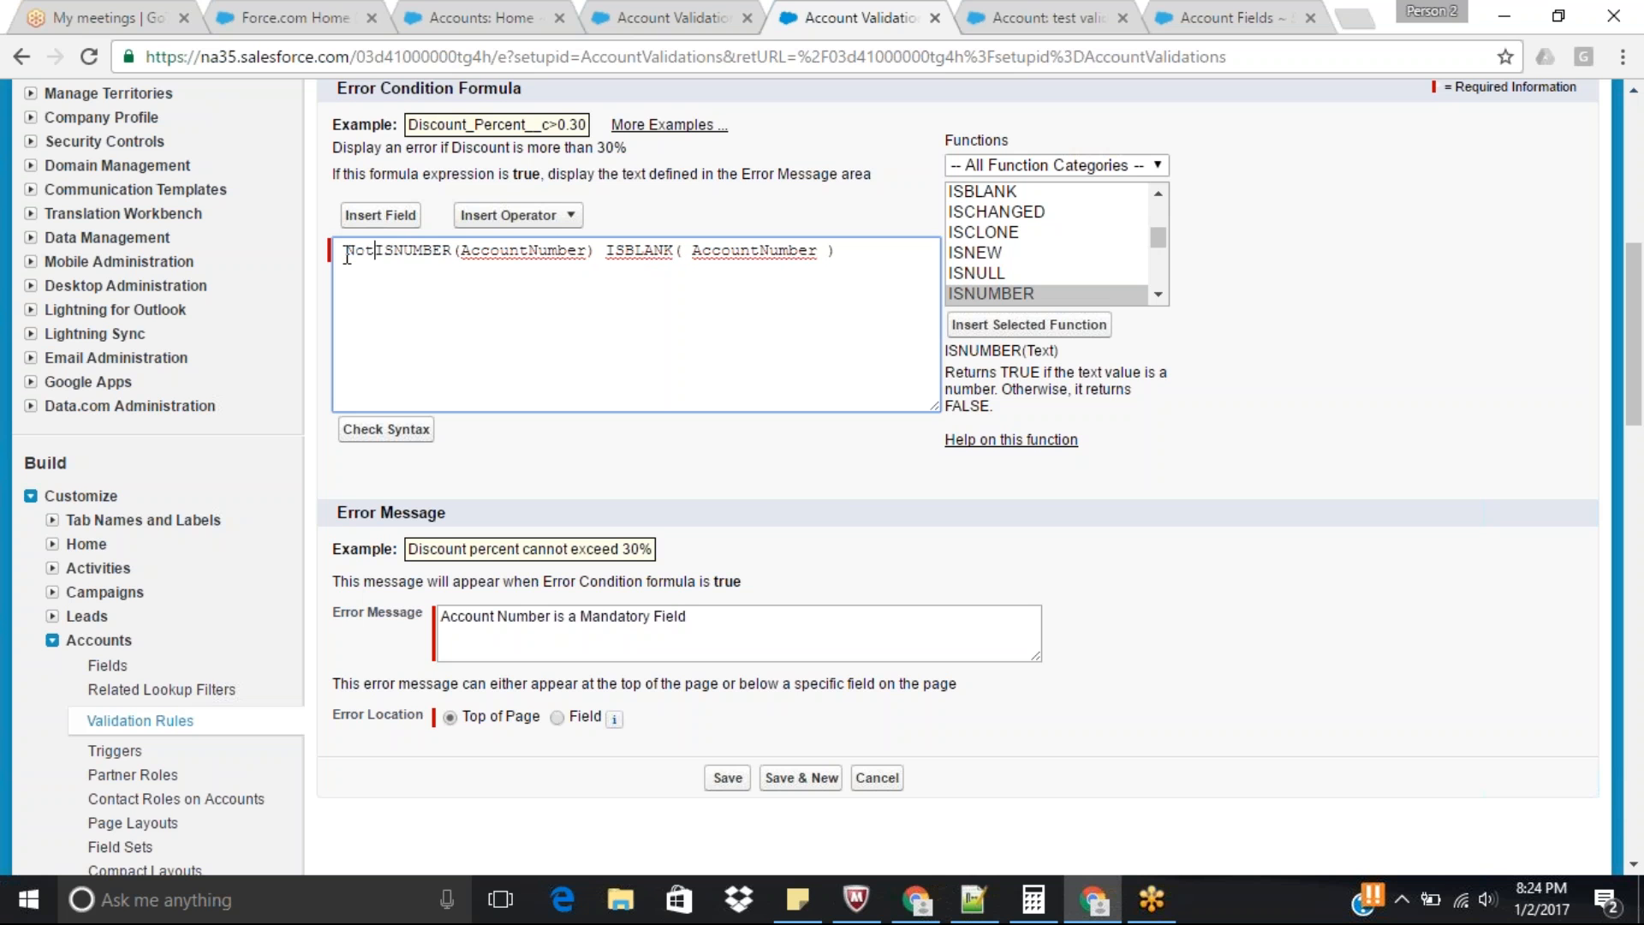
text(()
click(608, 254)
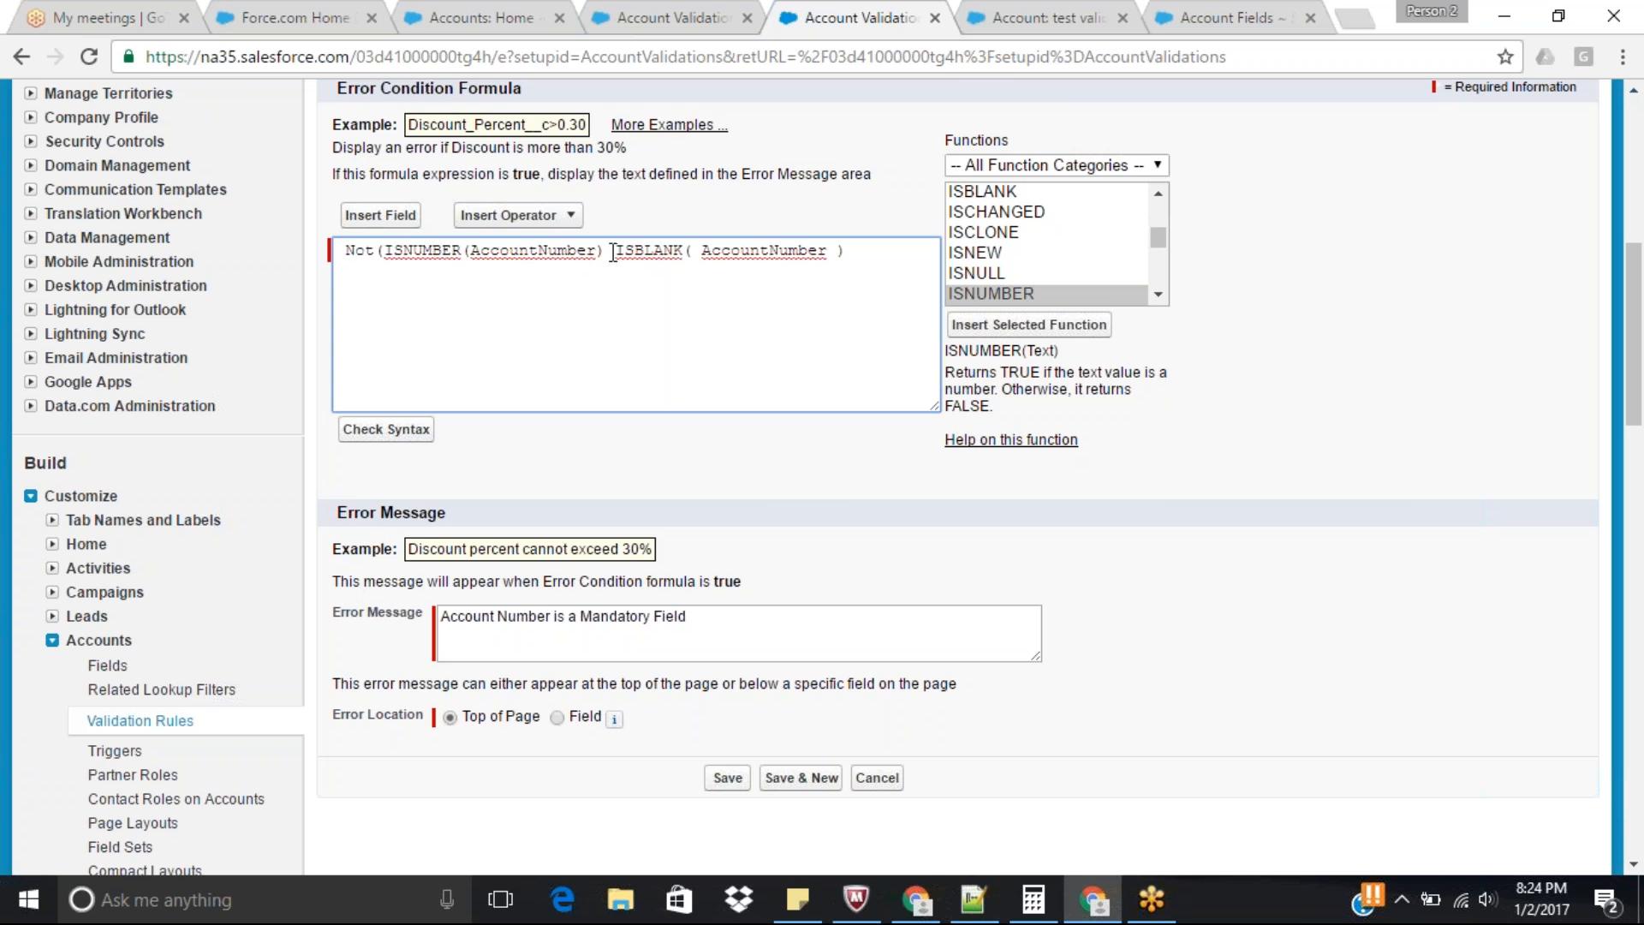
text())
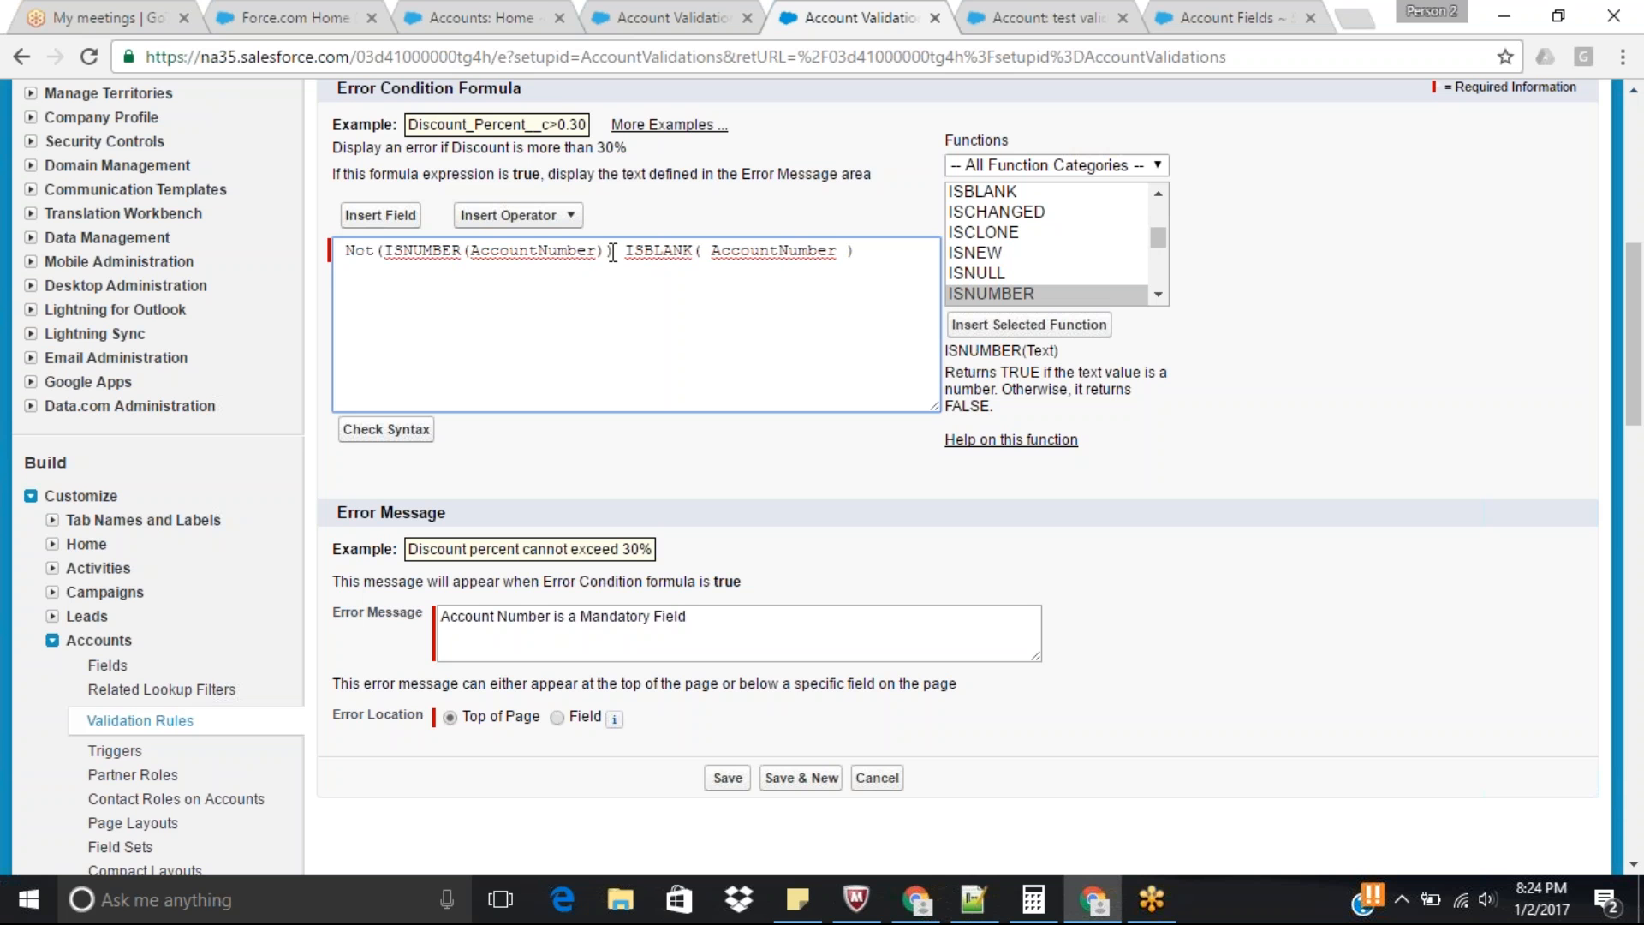
key(Return)
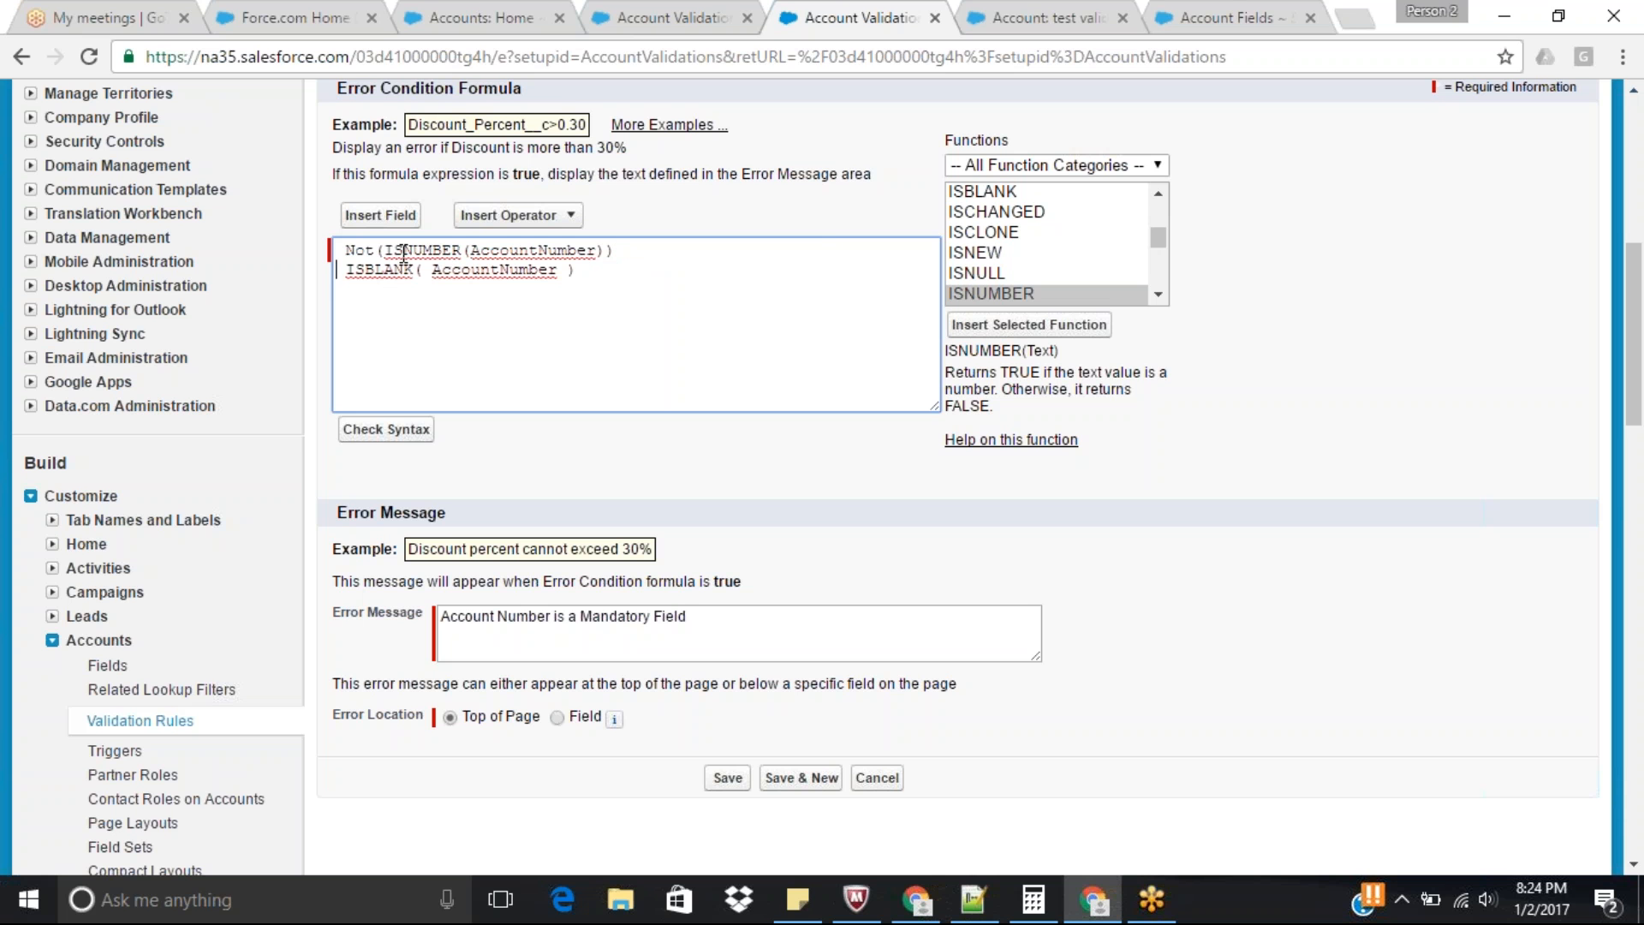
Enclose the Not(ISNUMBER) and ISBLANK conditions in a multi-line AND( ) function, separated by a comma.
double_click(436, 250)
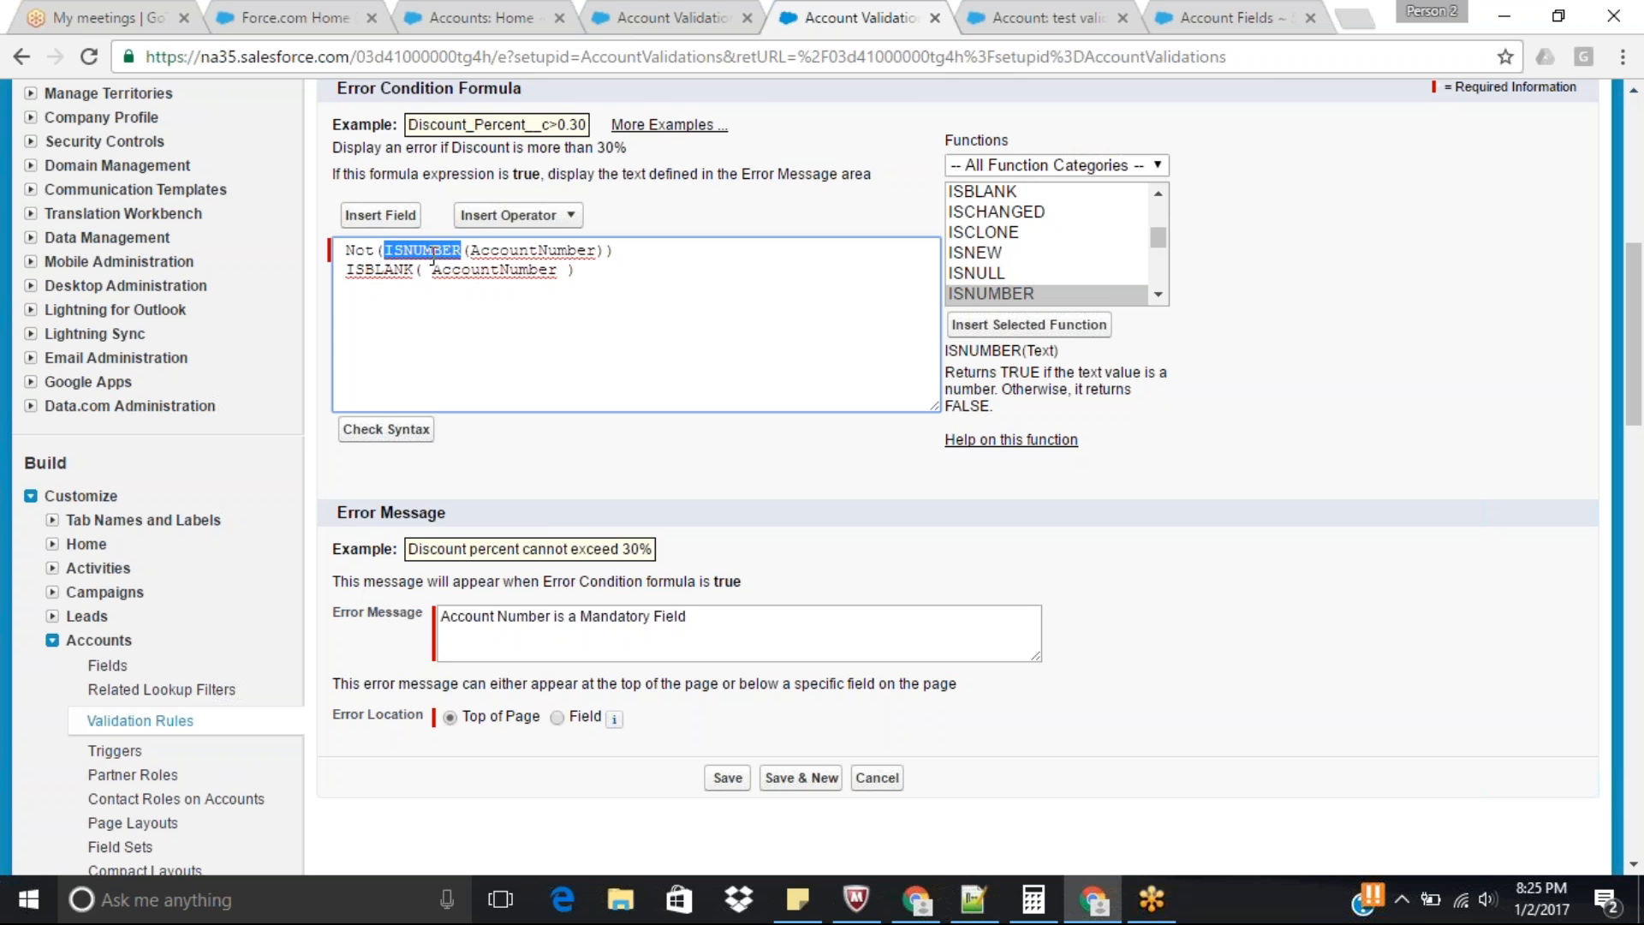
click(346, 250)
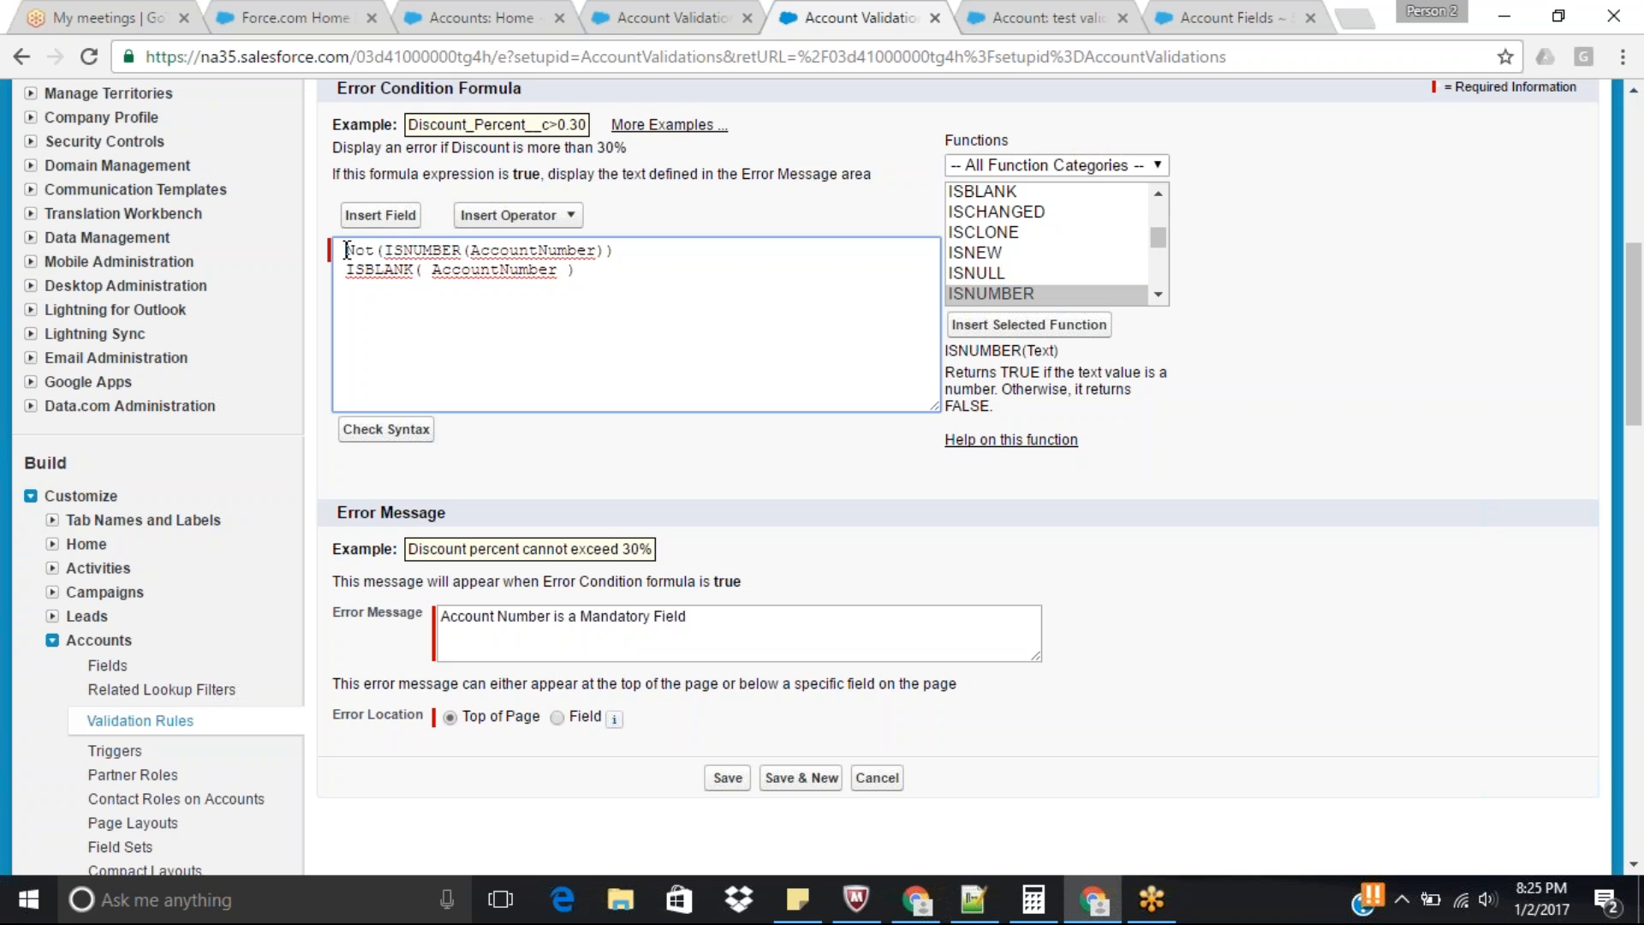
key(Return)
key(Up)
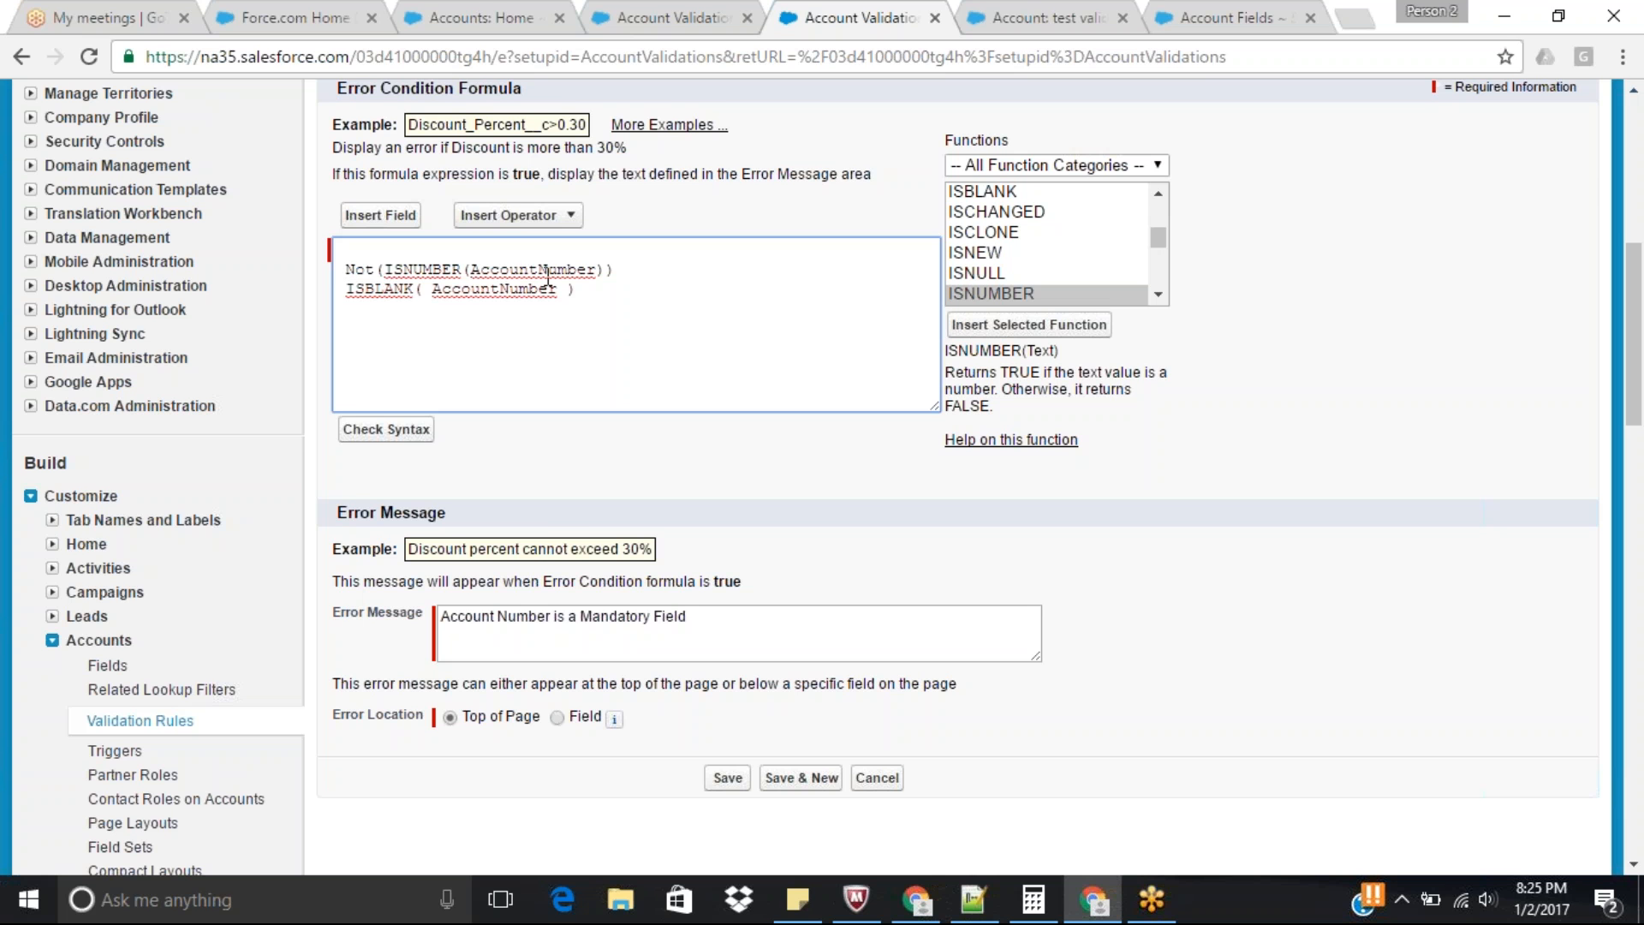
key(Up)
text(AND()
click(646, 291)
key(Return)
text())
Check the syntax of the AND formula and save the validation rule.
click(399, 431)
drag(1639, 179, 1641, 334)
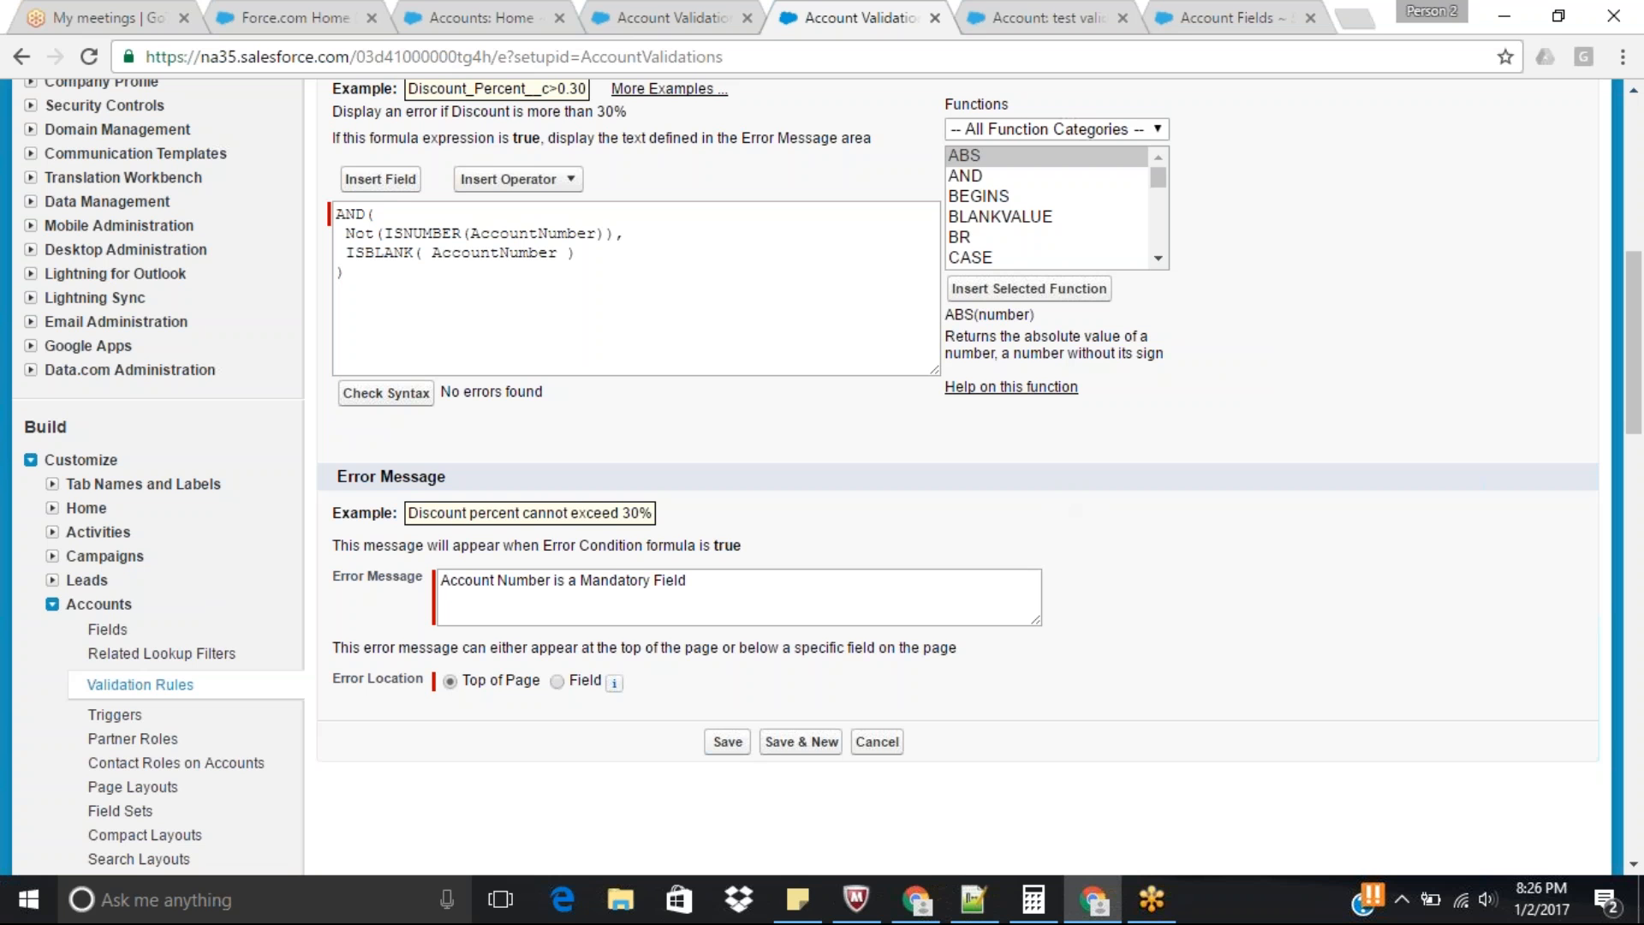
click(728, 741)
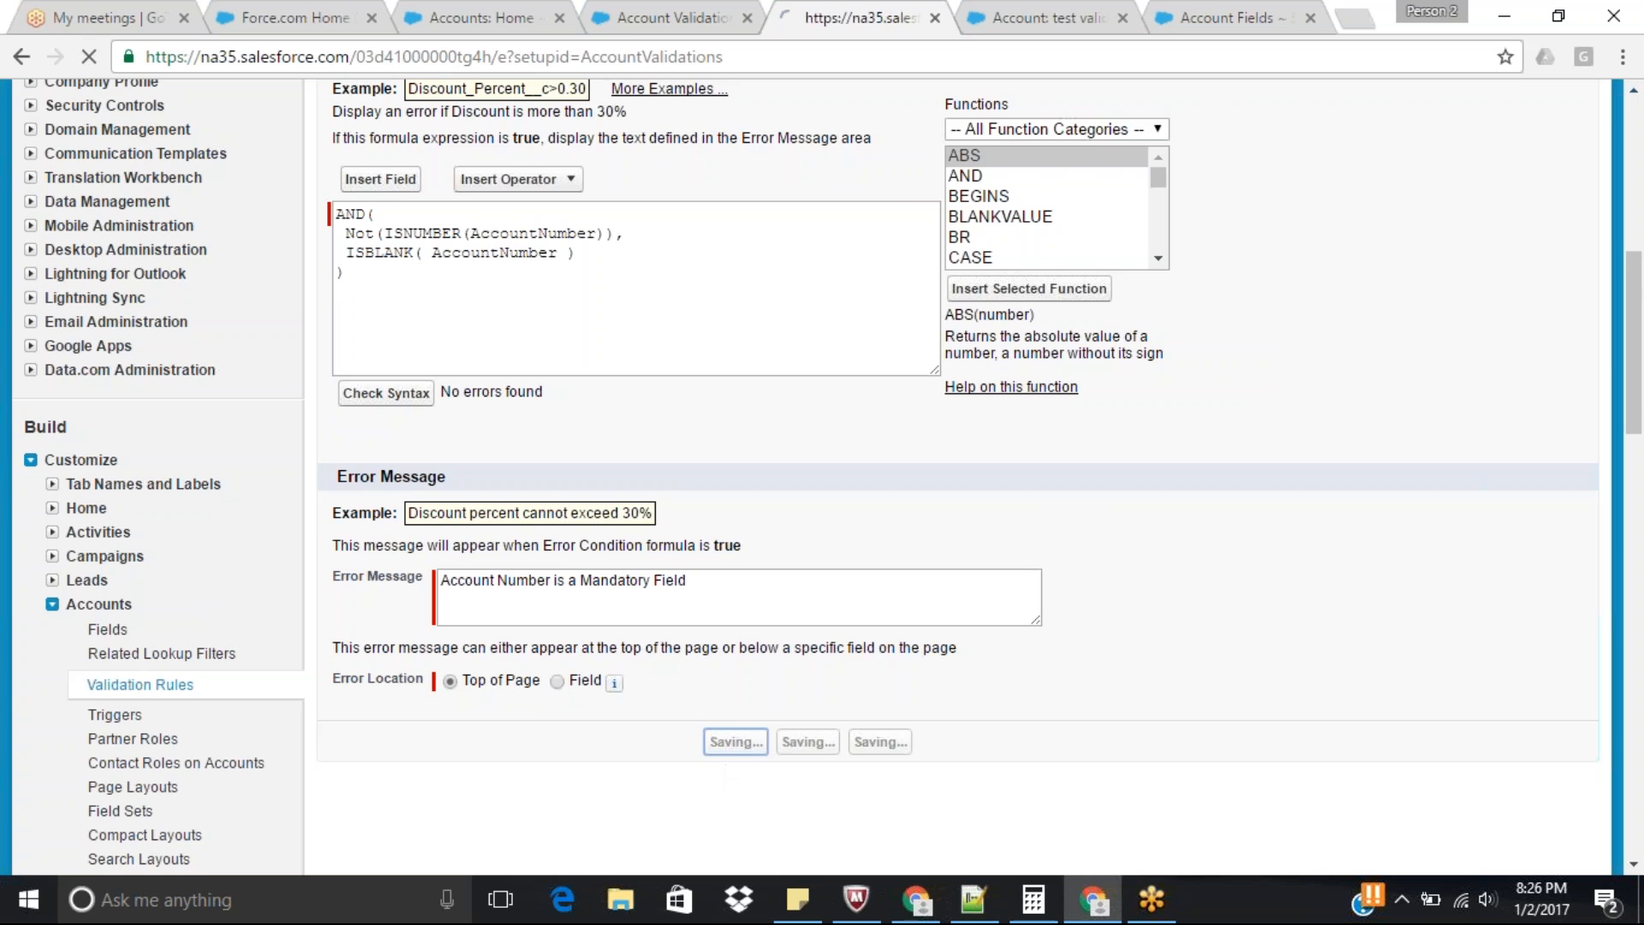
Test the updated rule by editing the test validation account and saving it with its alphanumeric Account Number unchanged.
key(ctrl+Tab)
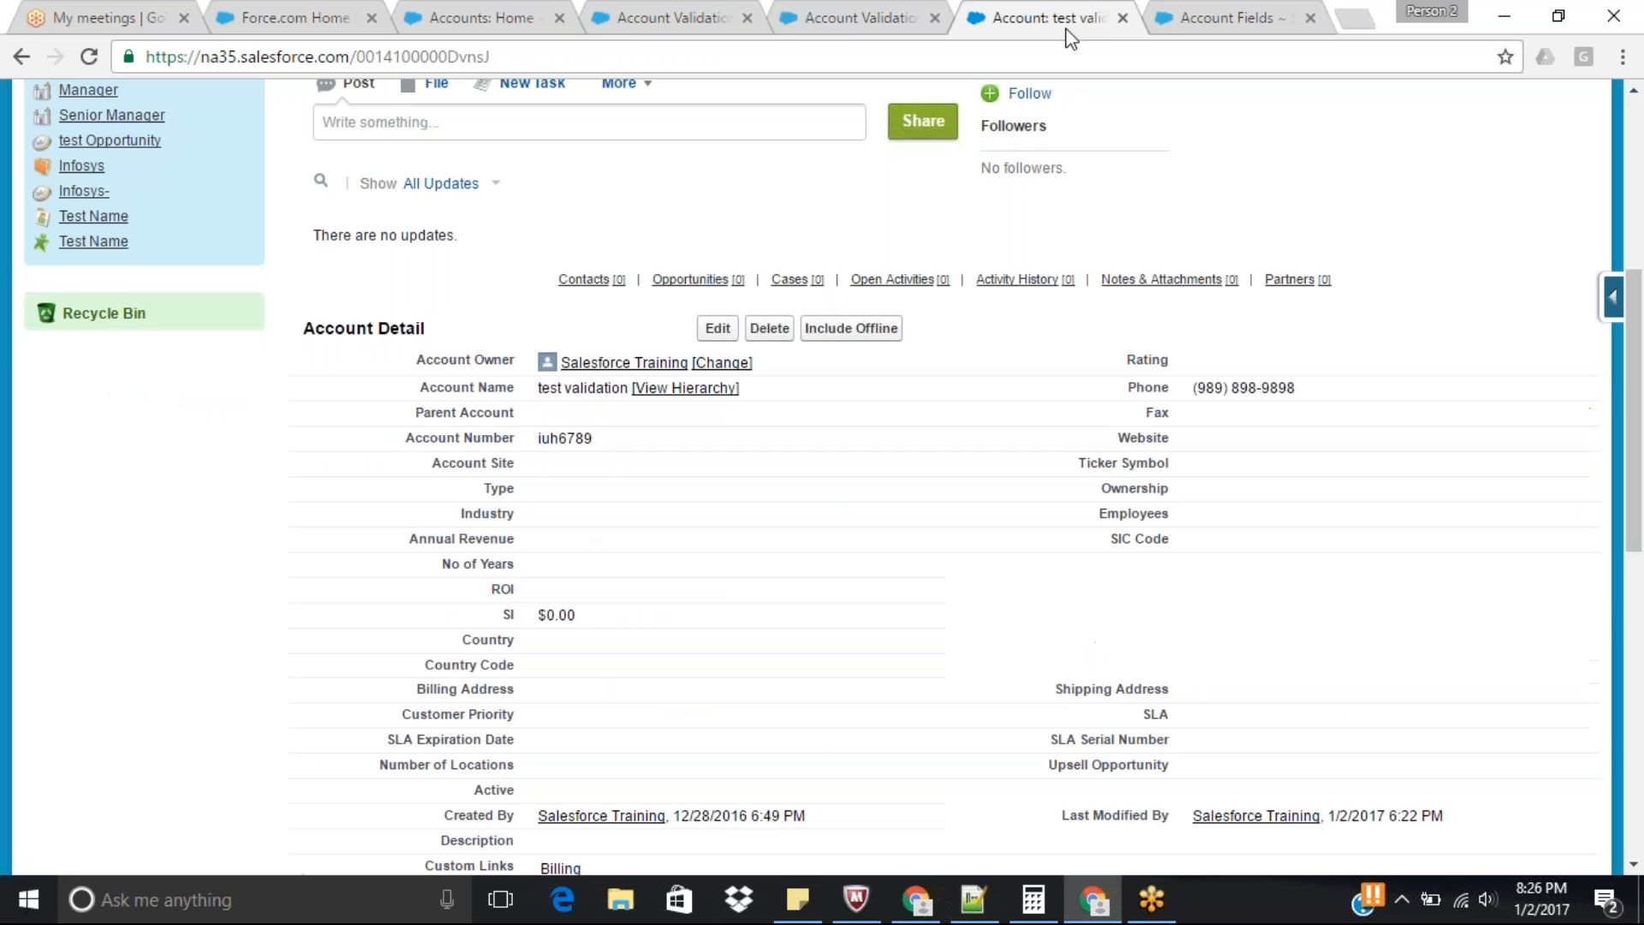
click(717, 329)
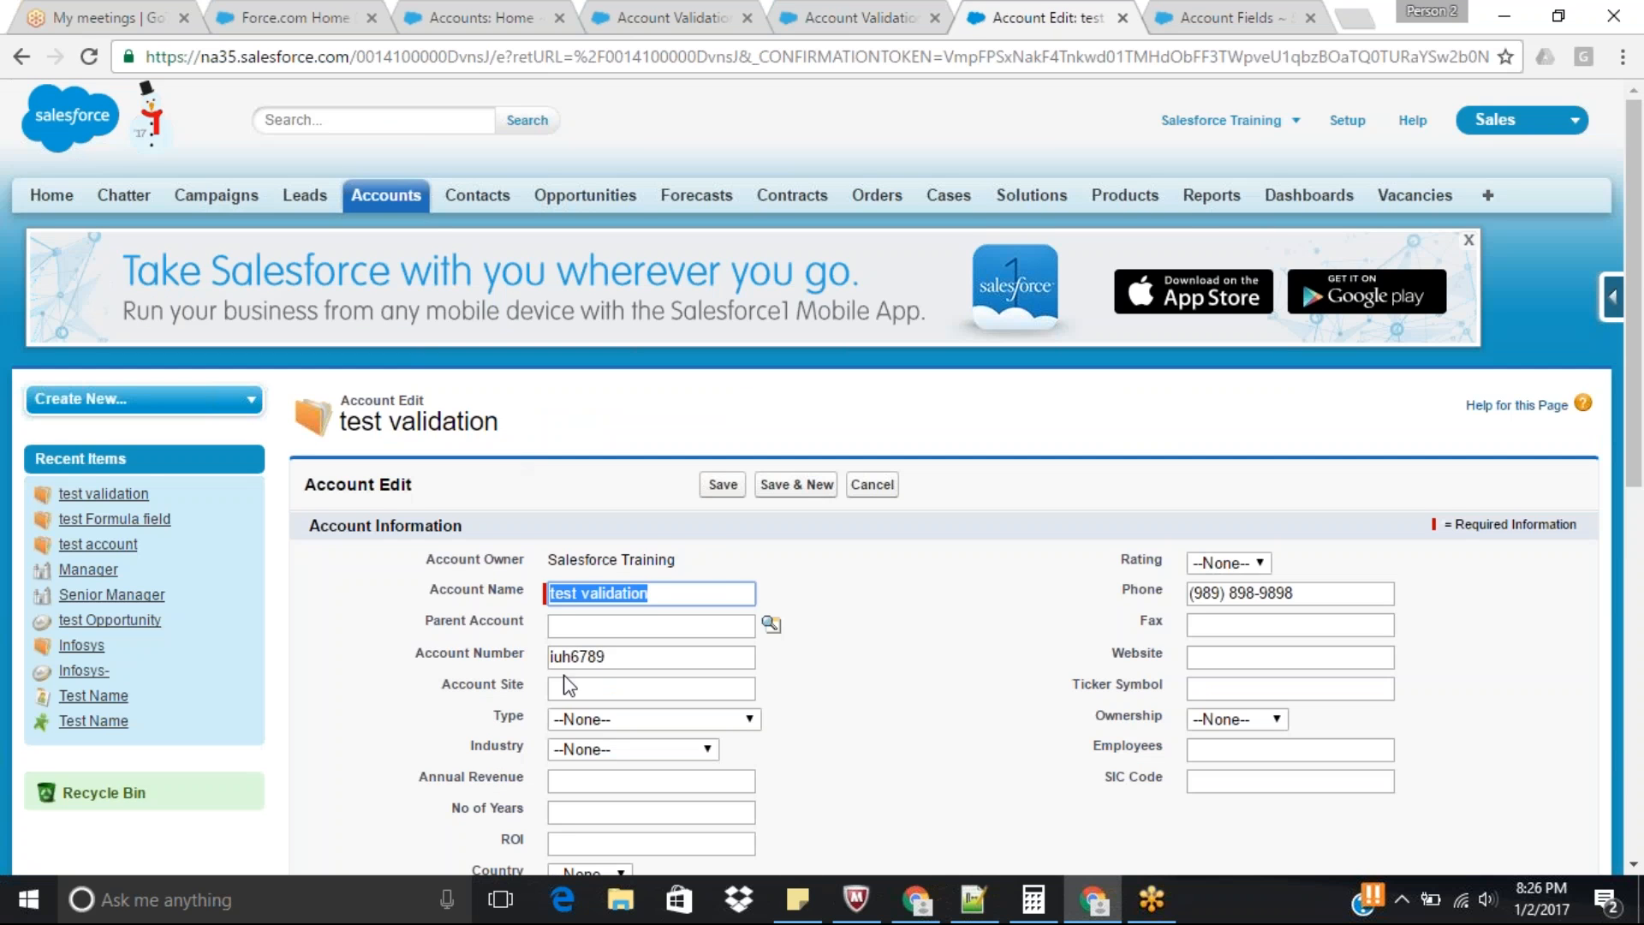
click(723, 484)
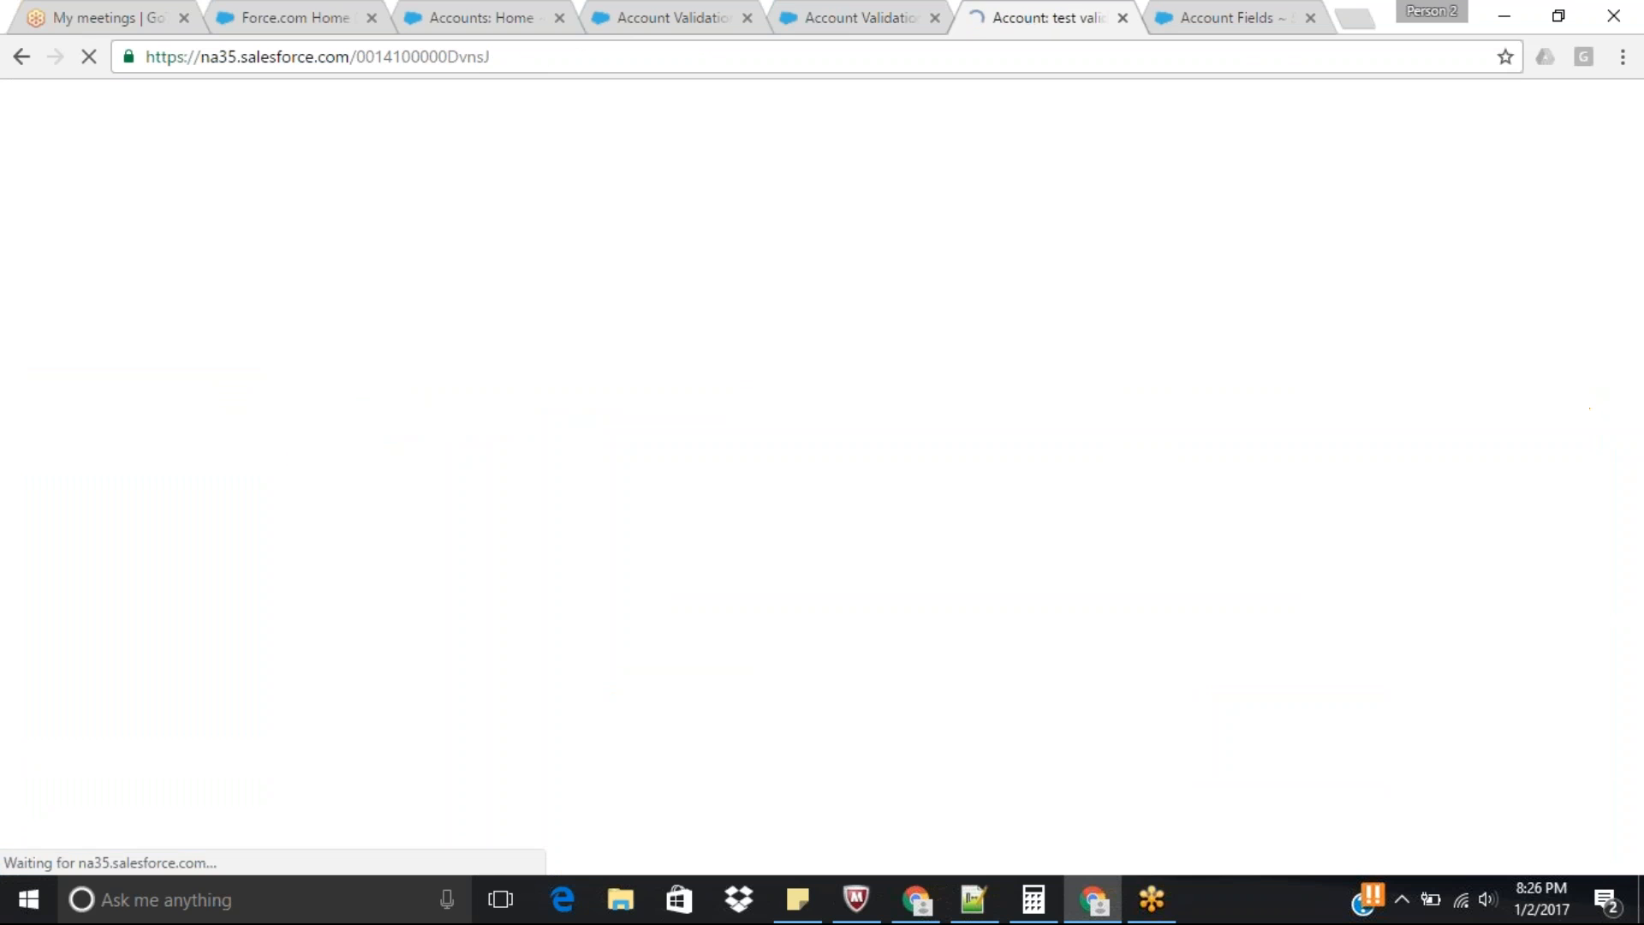
scroll(822, 479, down, 1)
Edit the Account_Number_is_a_Mandatory_Field validation rule and replace the AND function in its error condition formula with OR.
click(856, 17)
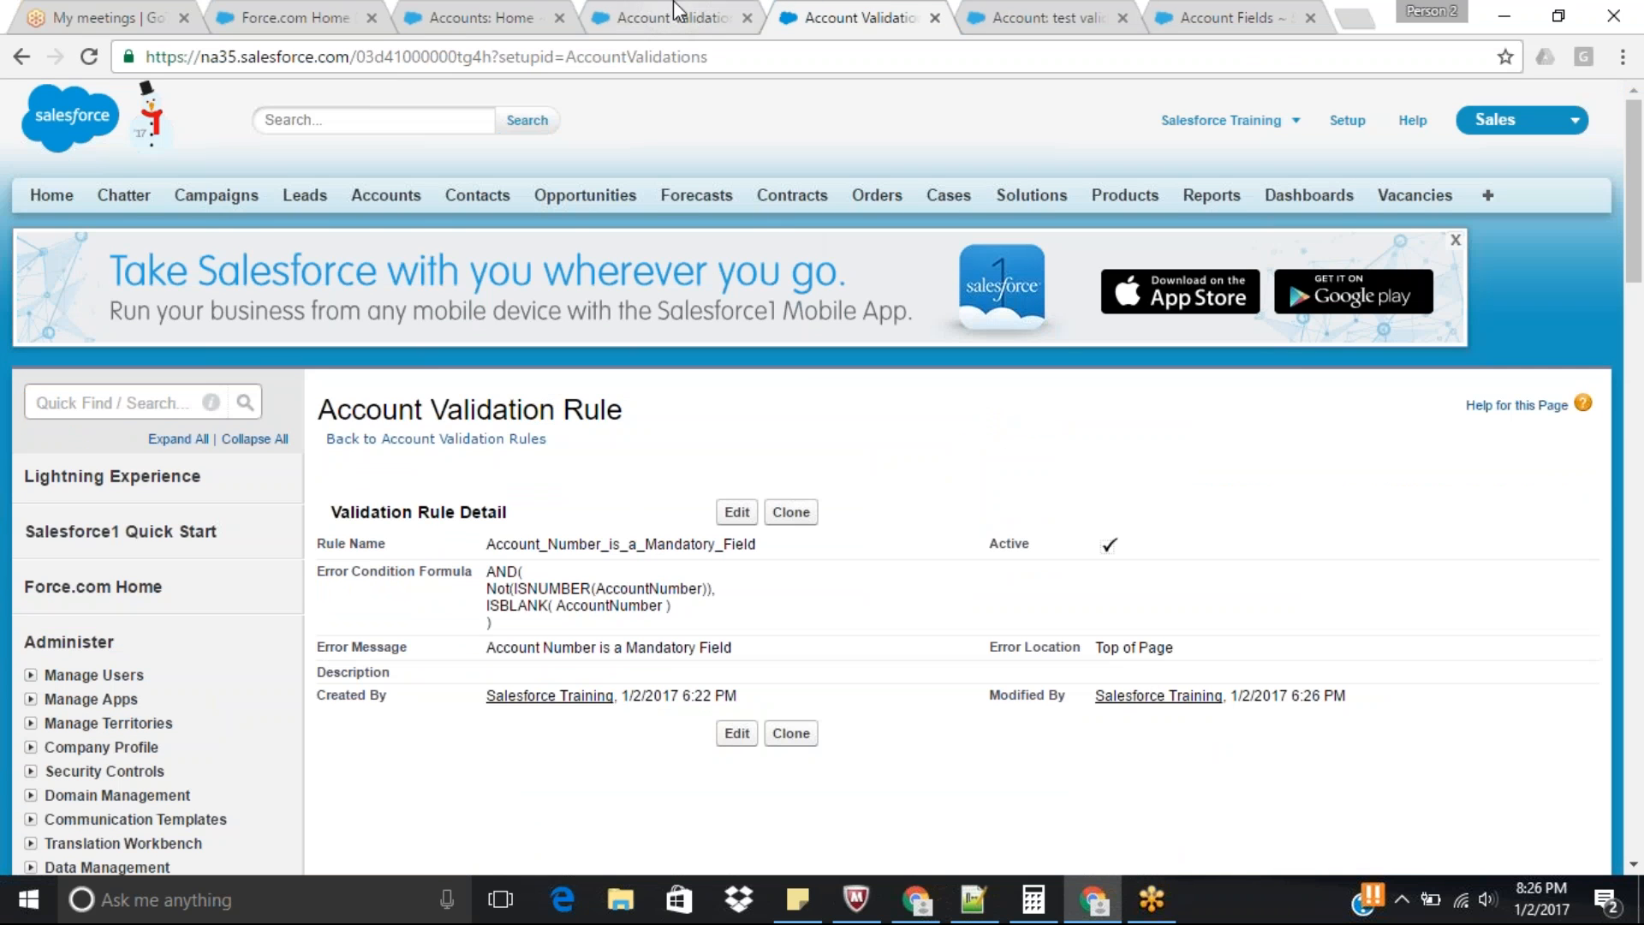
click(736, 512)
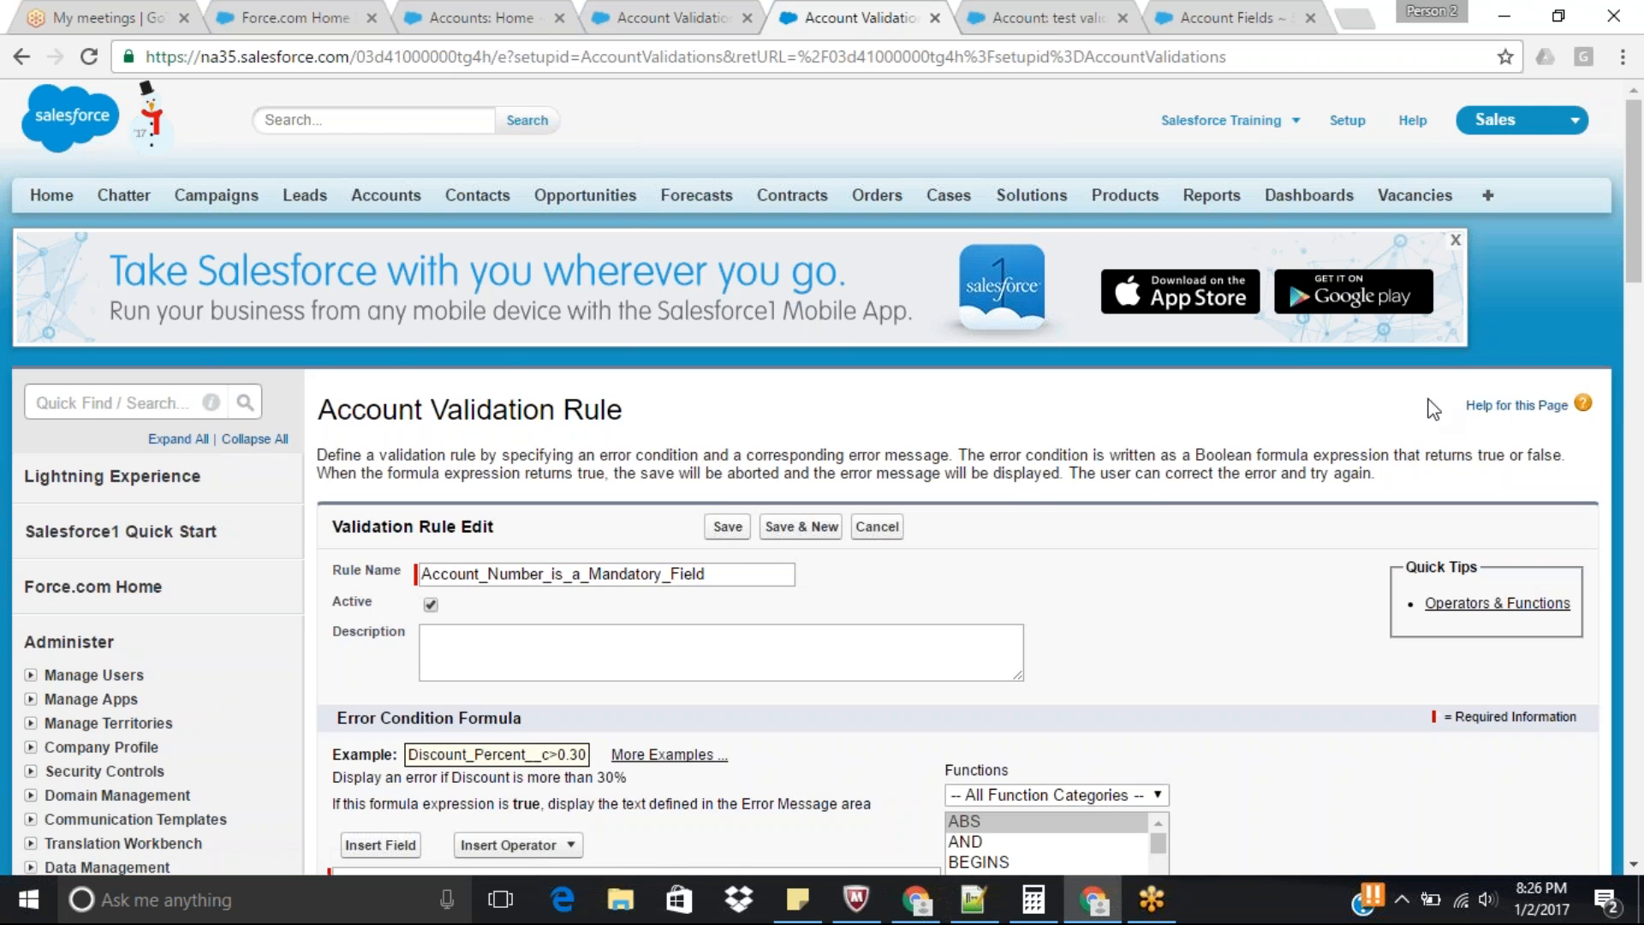
drag(1641, 227, 1638, 396)
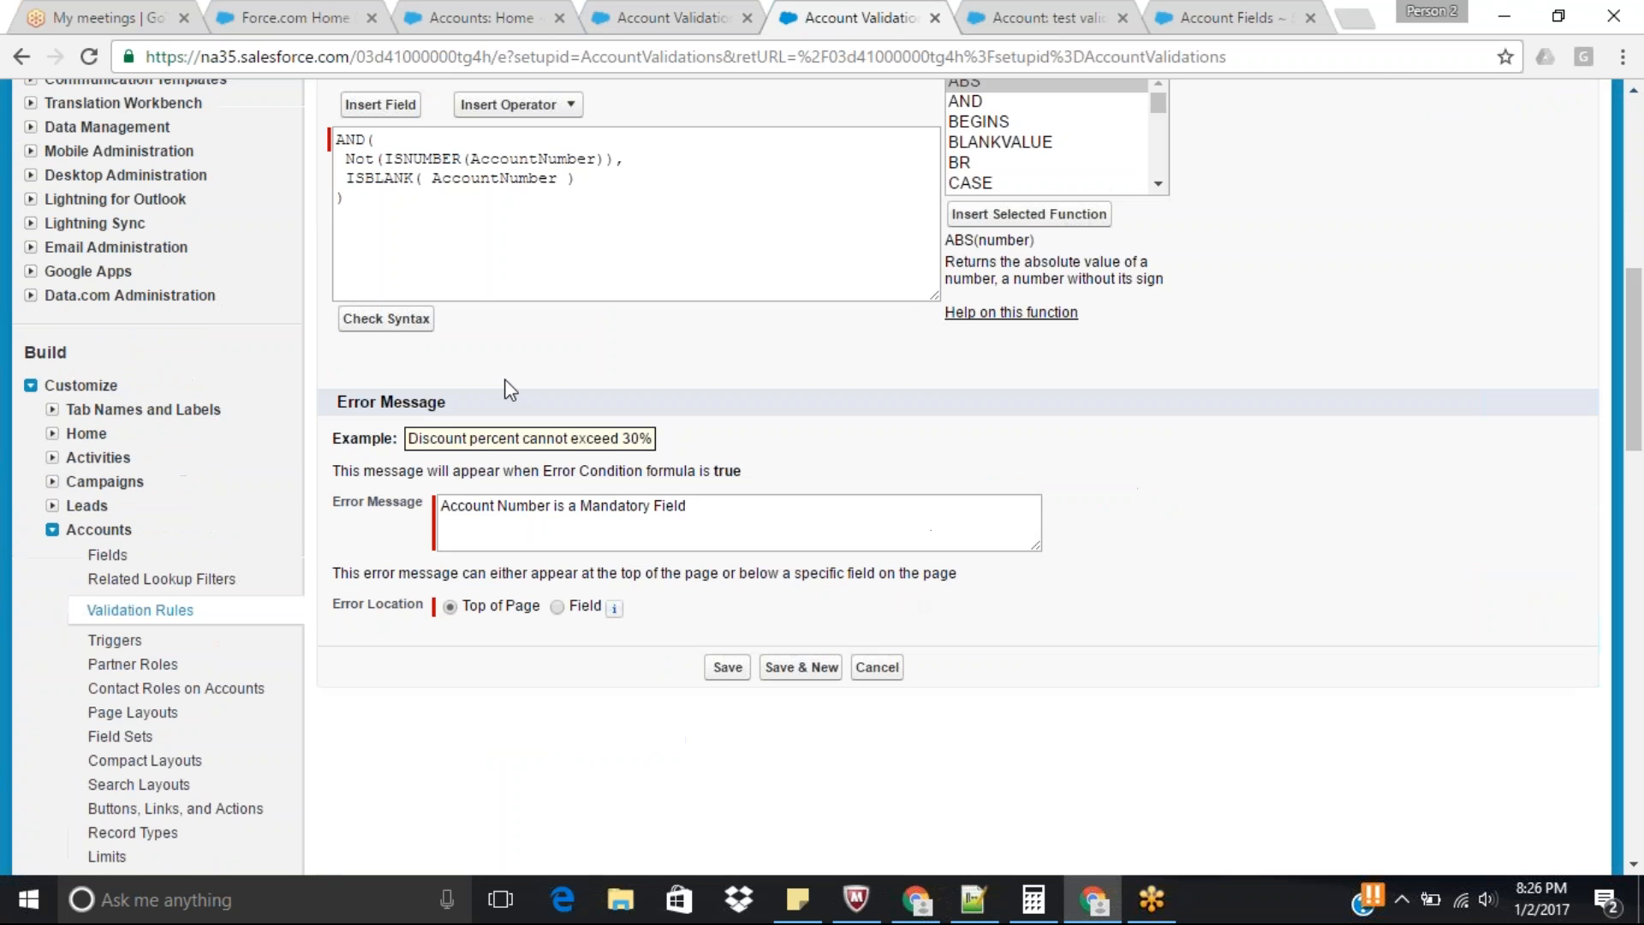
double_click(352, 137)
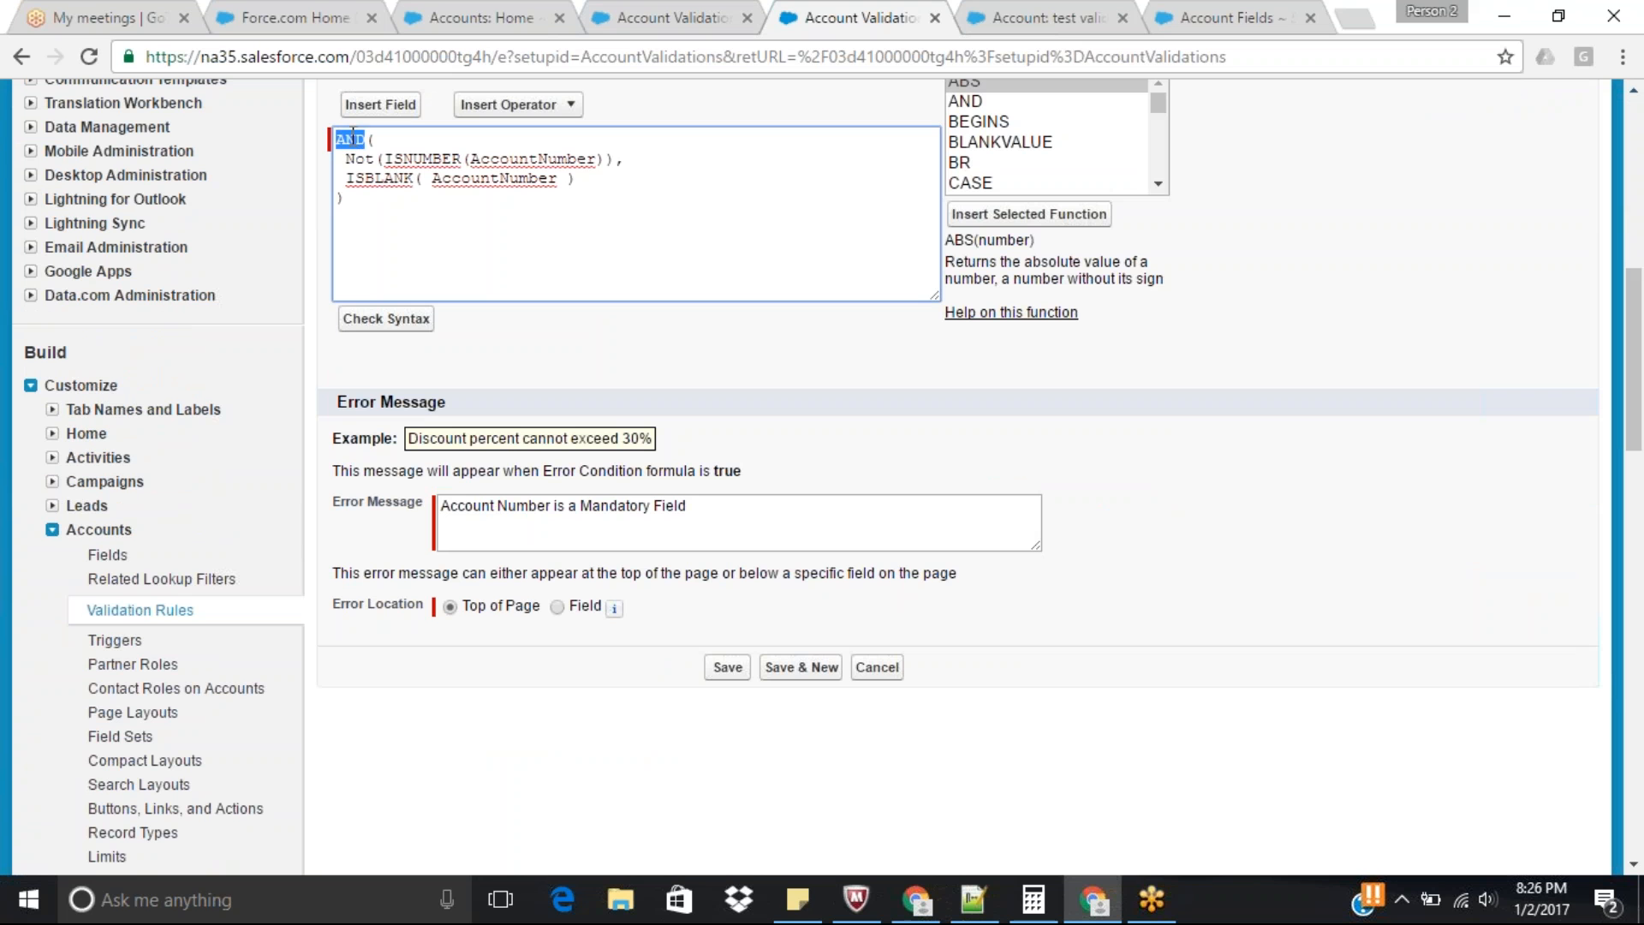
text(OR()
Check the syntax of the OR formula and save the validation rule.
drag(1641, 419, 1642, 363)
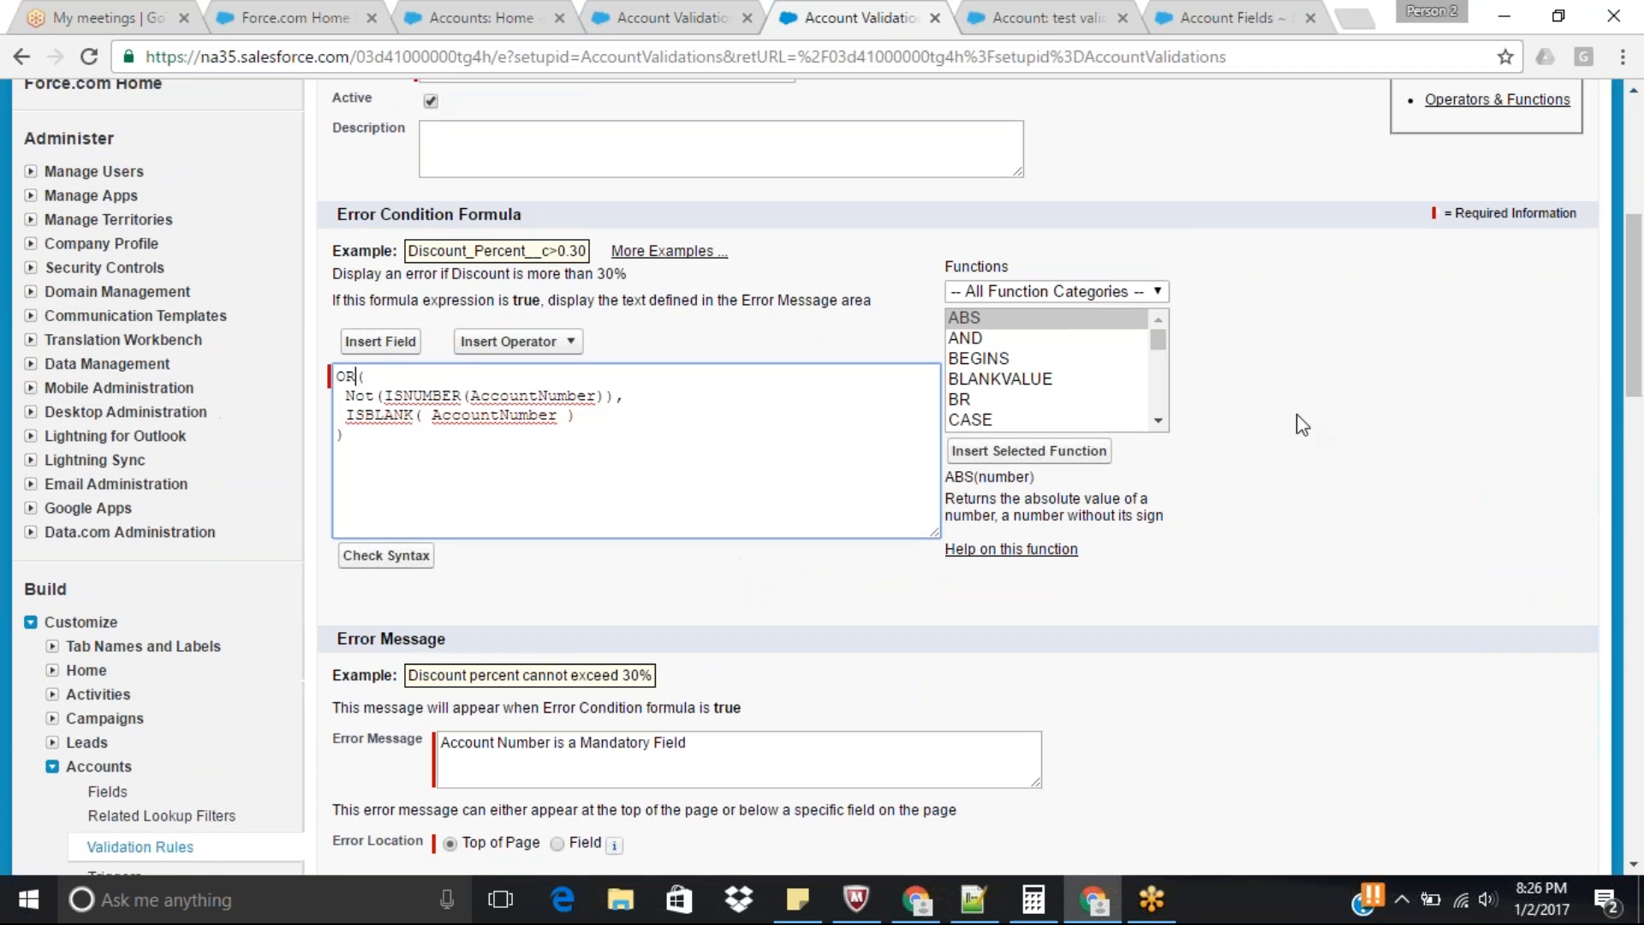
click(384, 561)
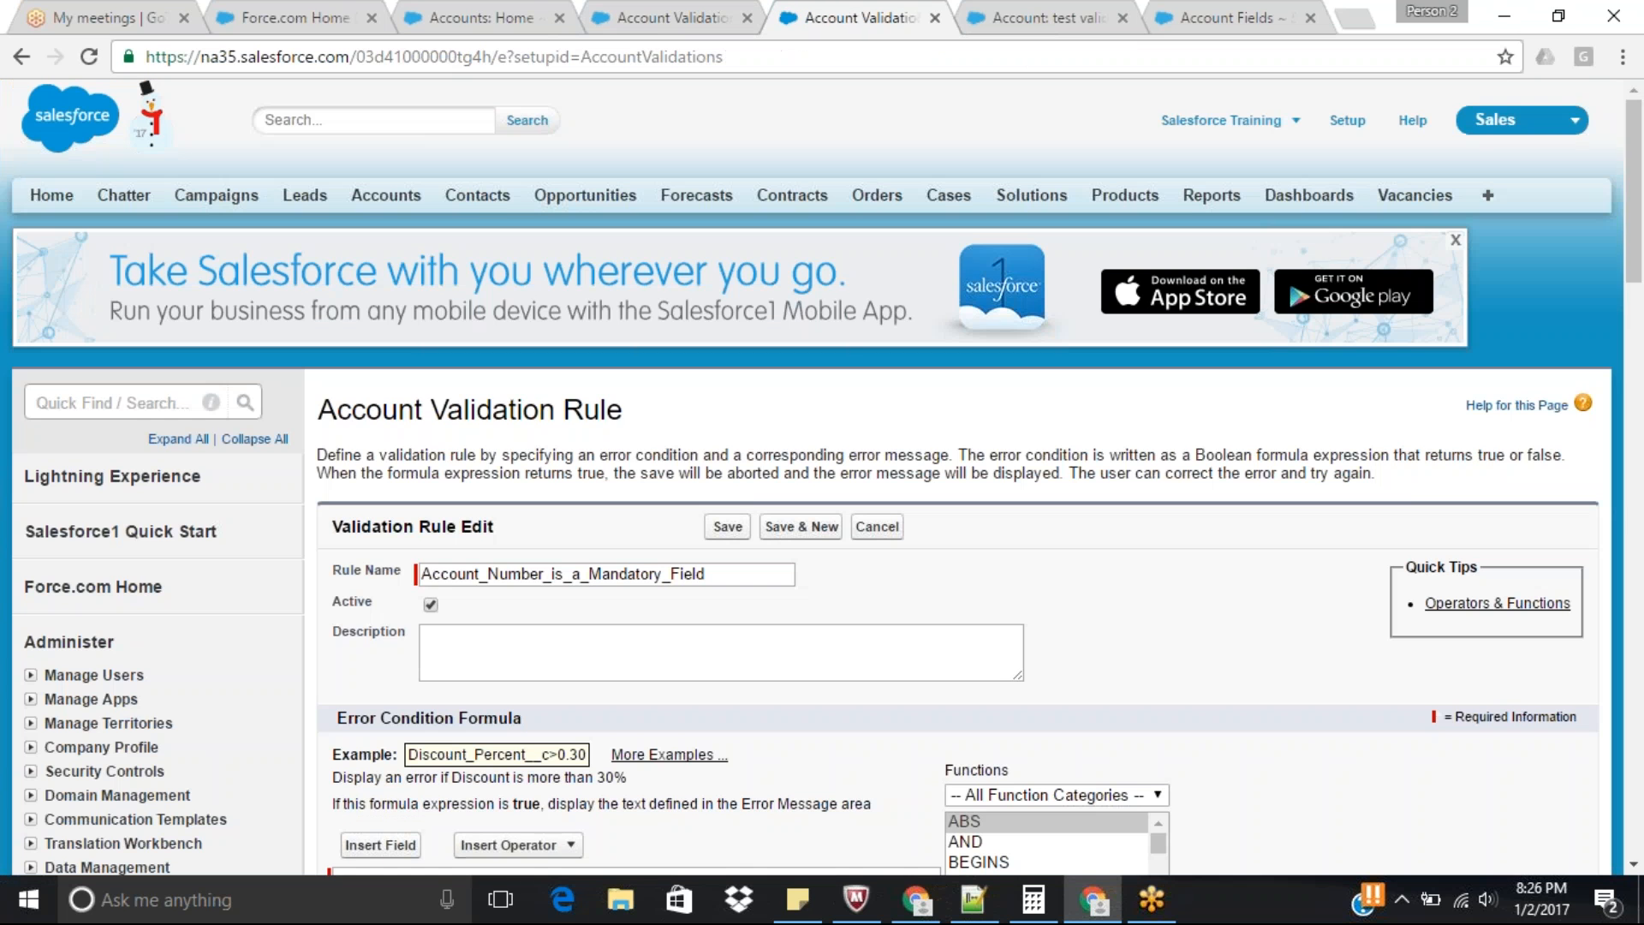
drag(1642, 275, 1642, 349)
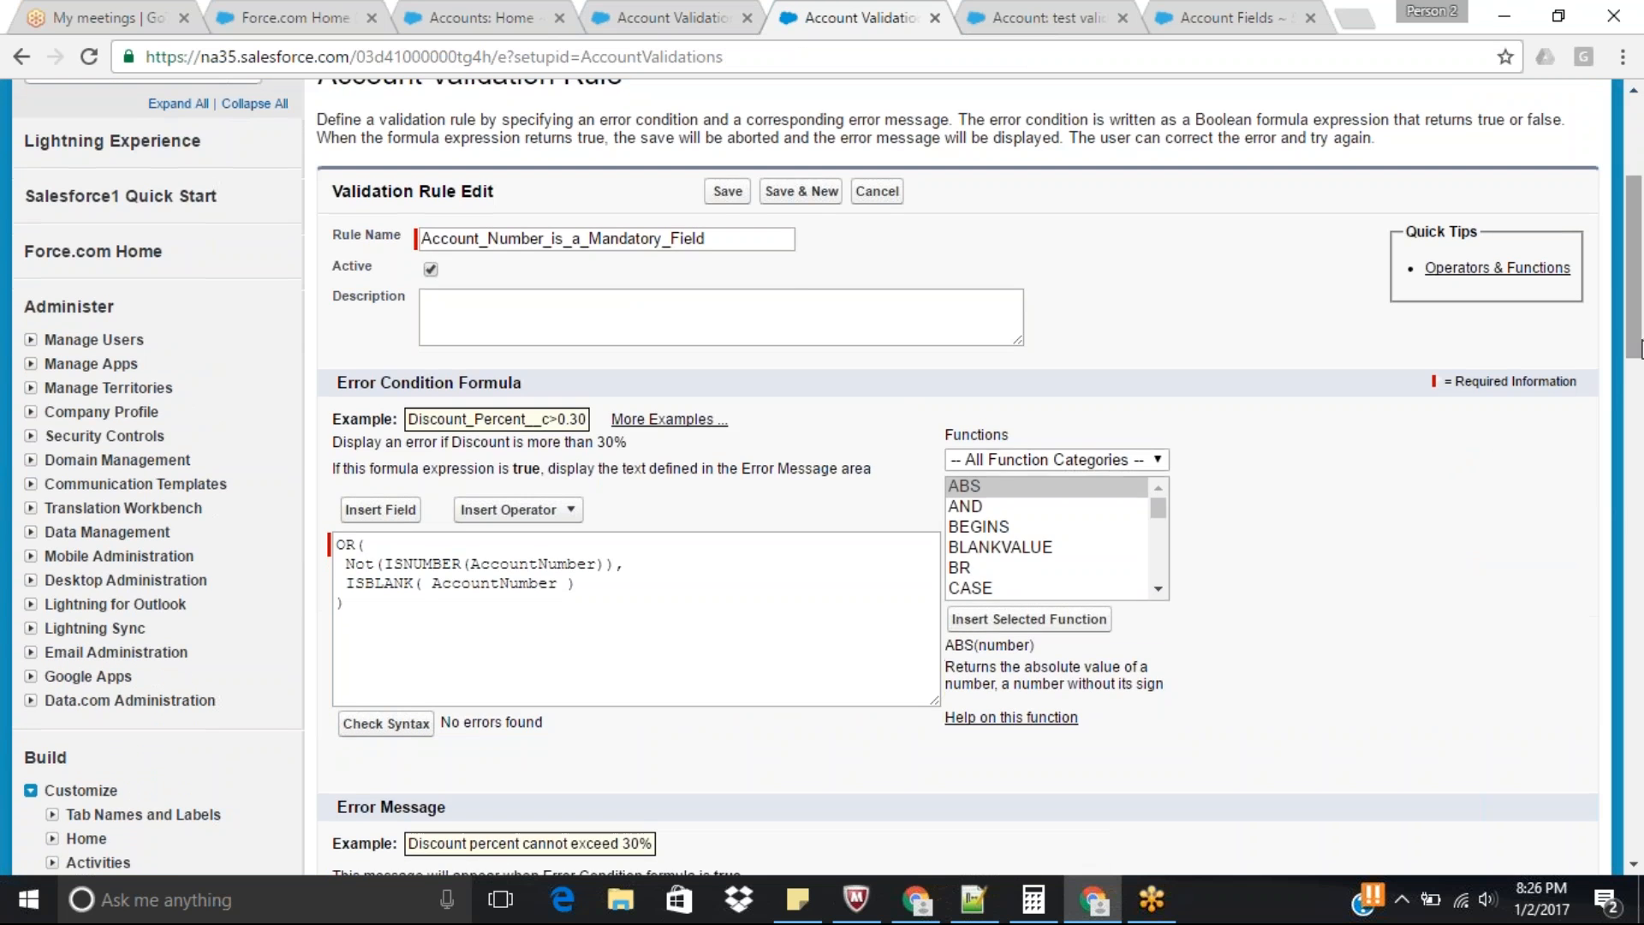
click(726, 191)
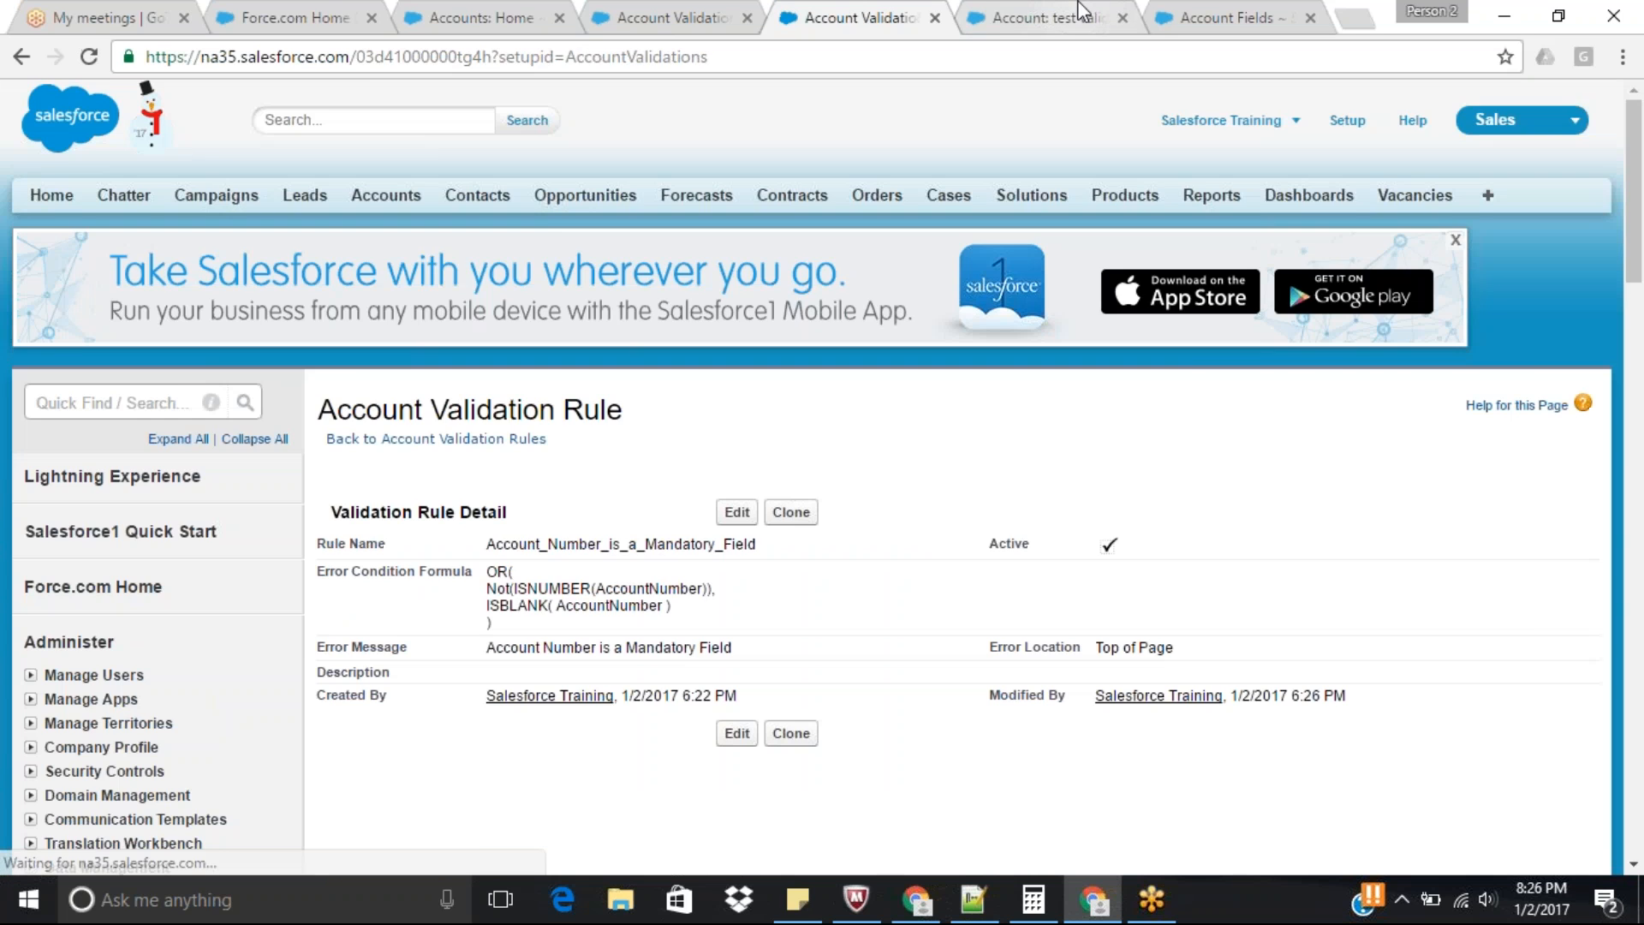
Test the OR rule by editing the test validation account and saving it with the existing alphanumeric Account Number.
click(1058, 19)
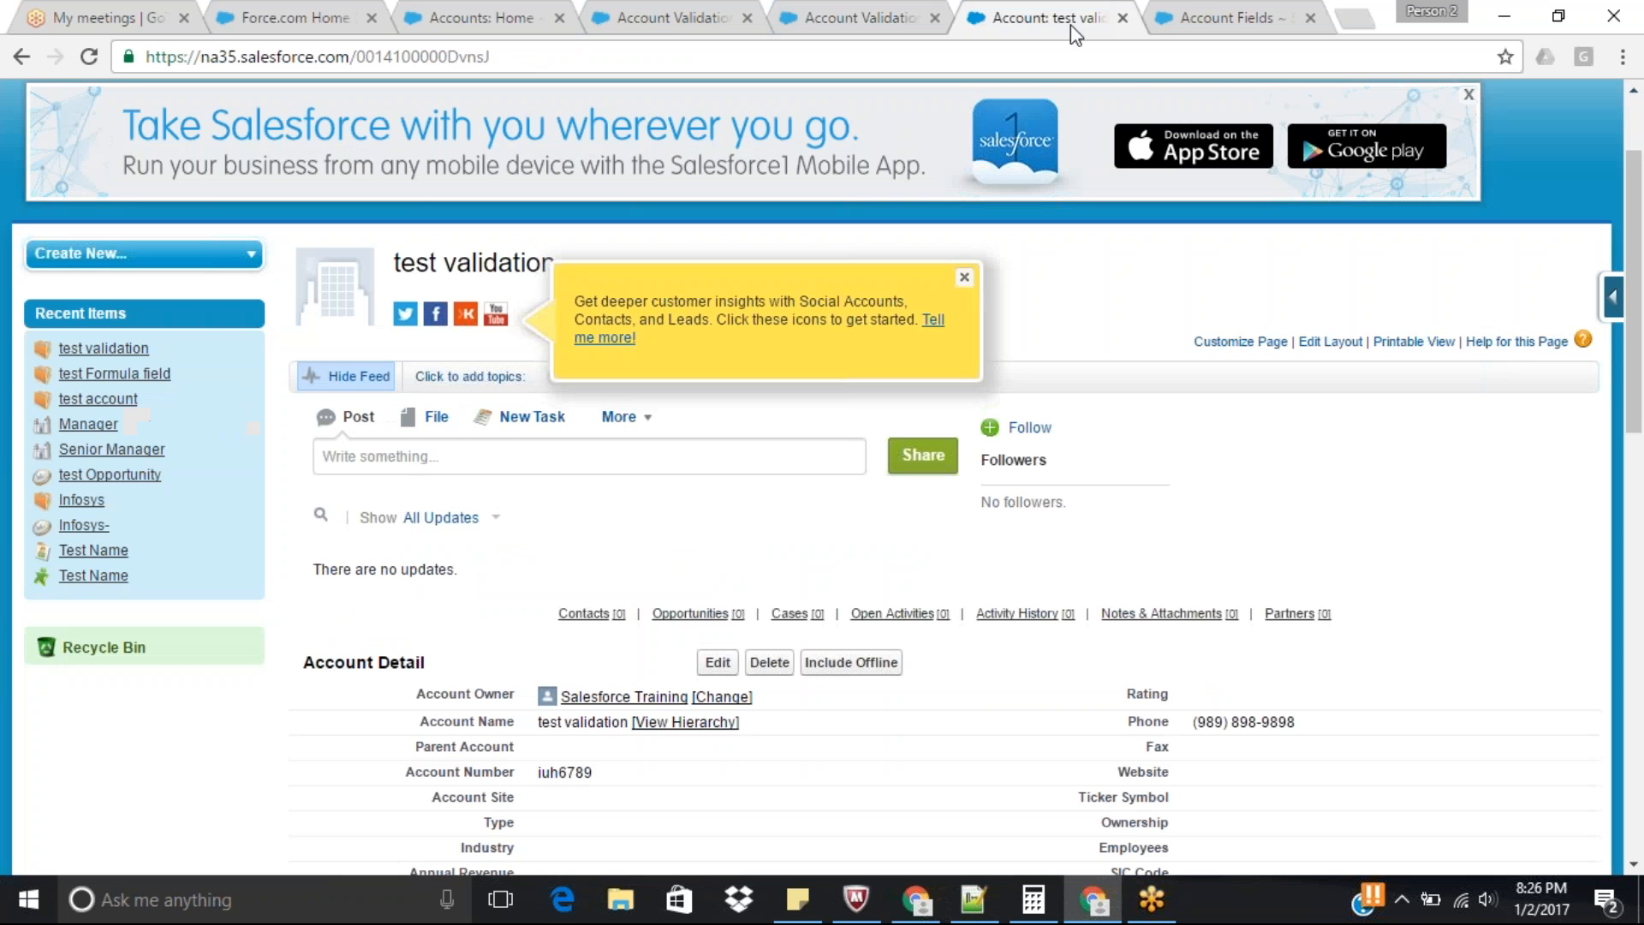
click(718, 662)
click(723, 484)
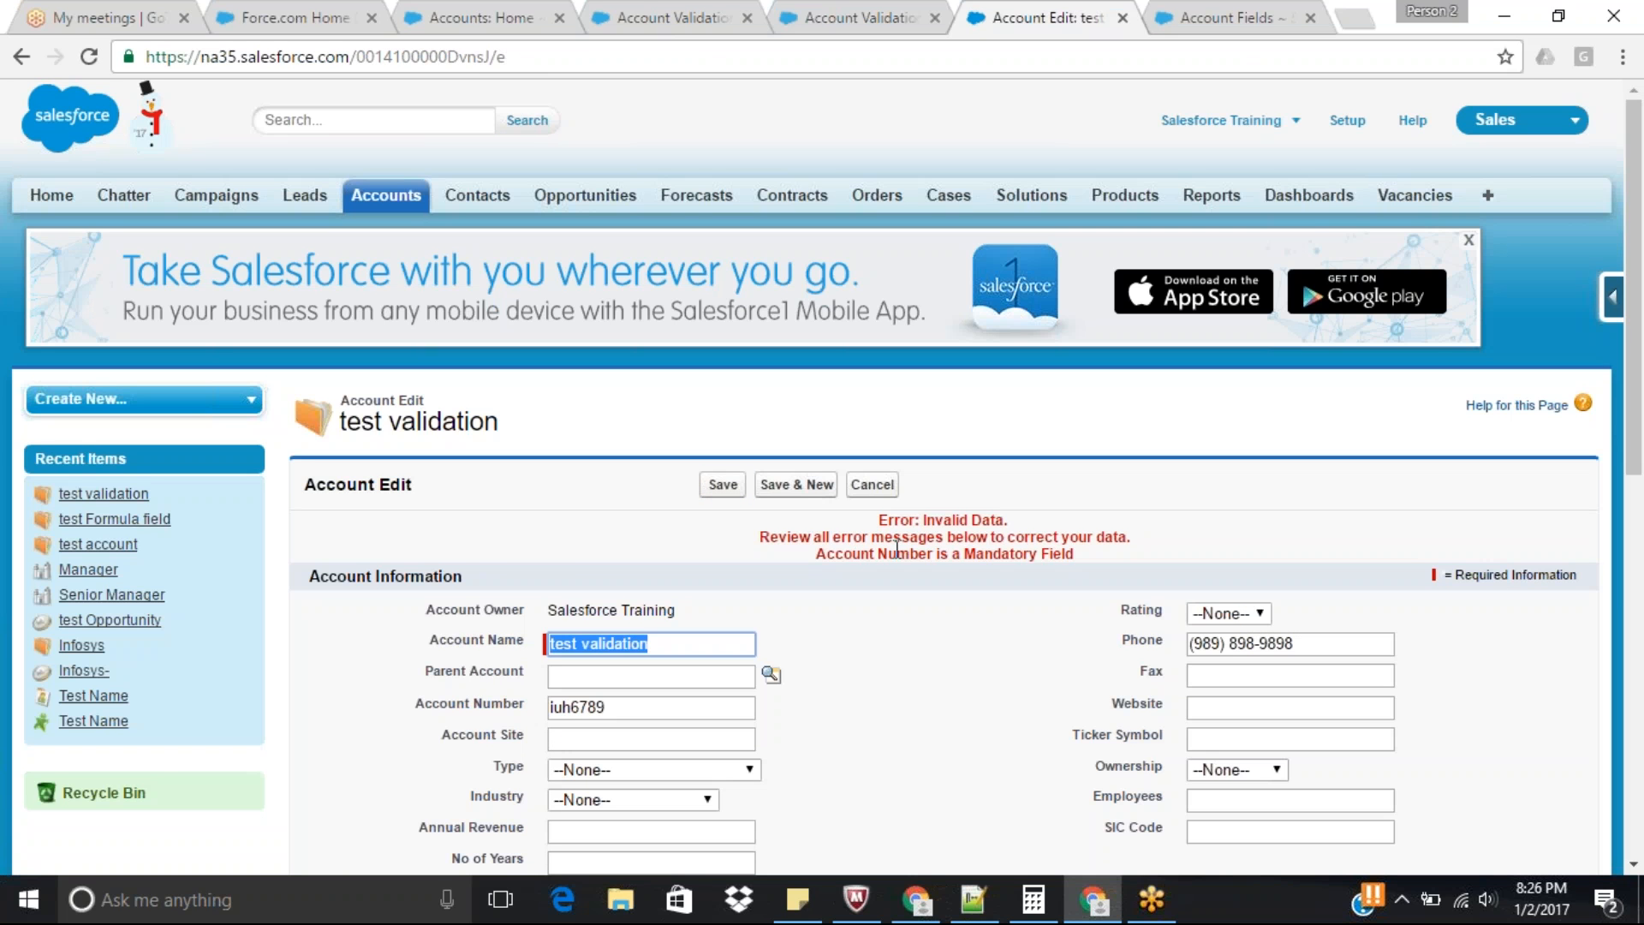
Extend the rule's error message to "Account Number is a Mandatory Field and Must be a Number" and save the rule.
click(863, 12)
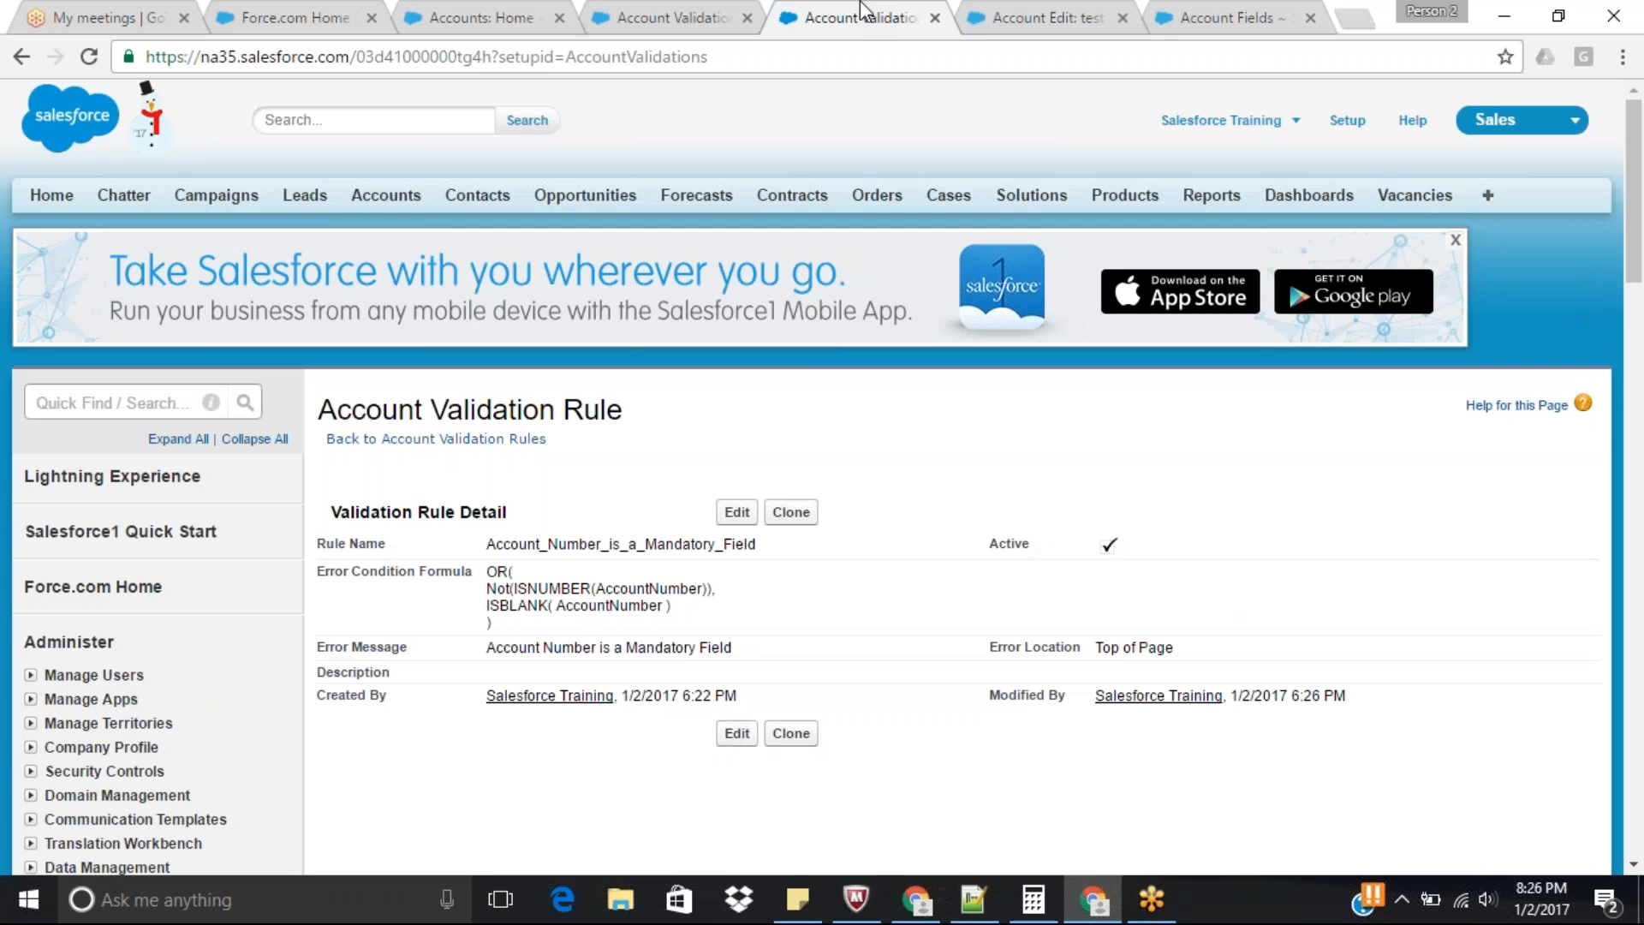
click(742, 511)
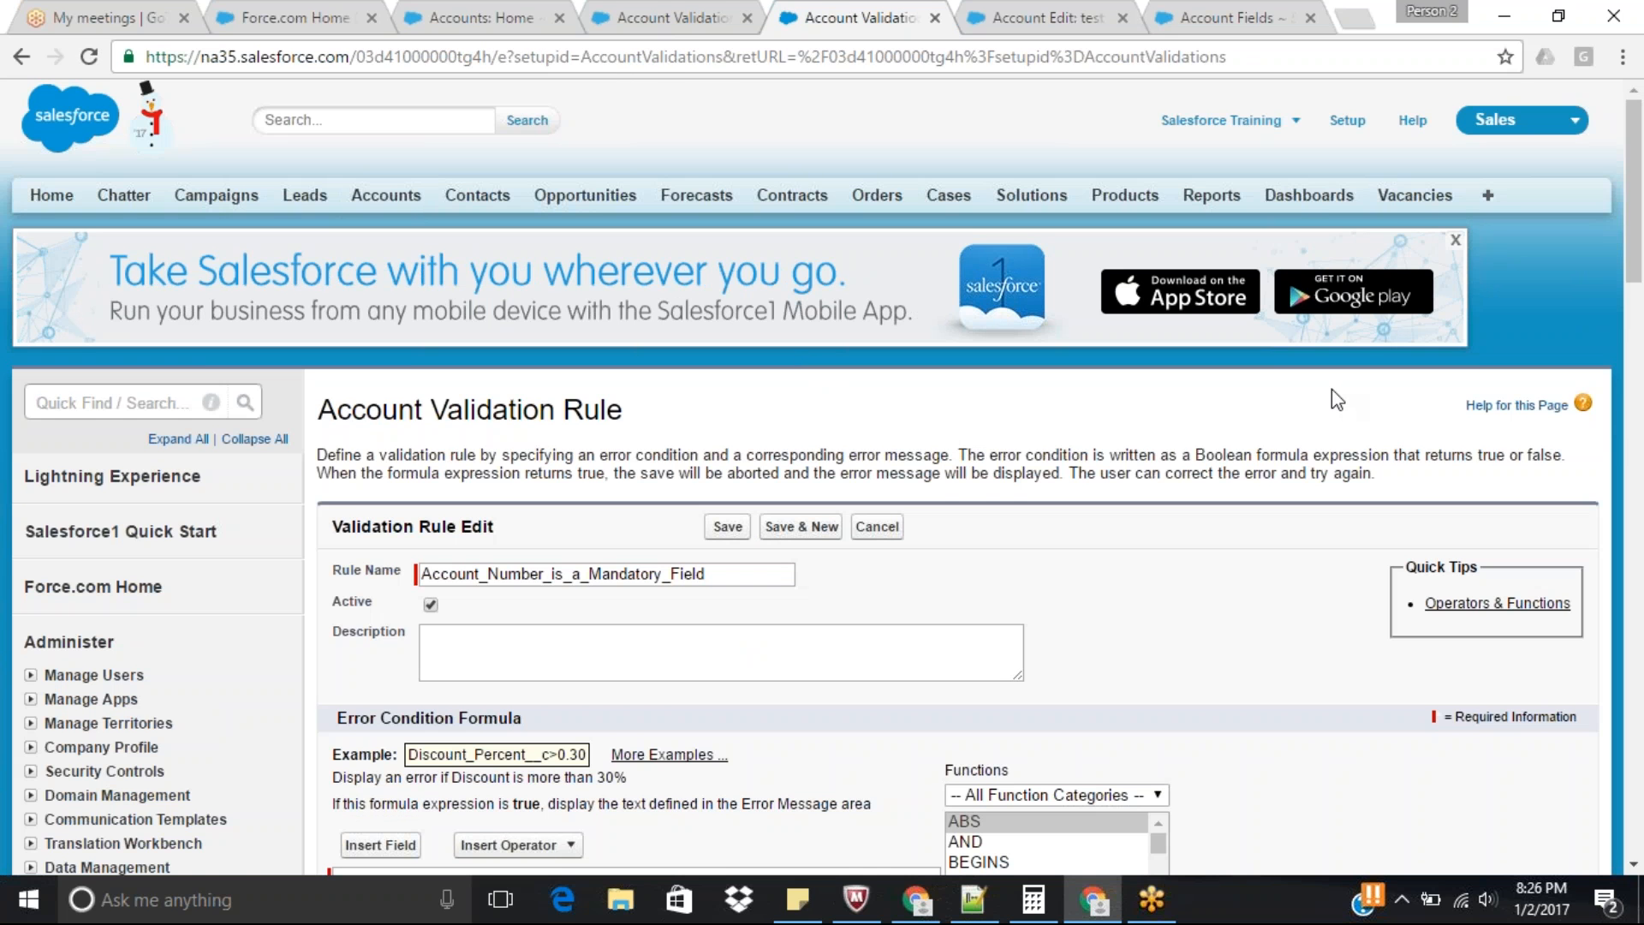
scroll(642, 532, down, 8)
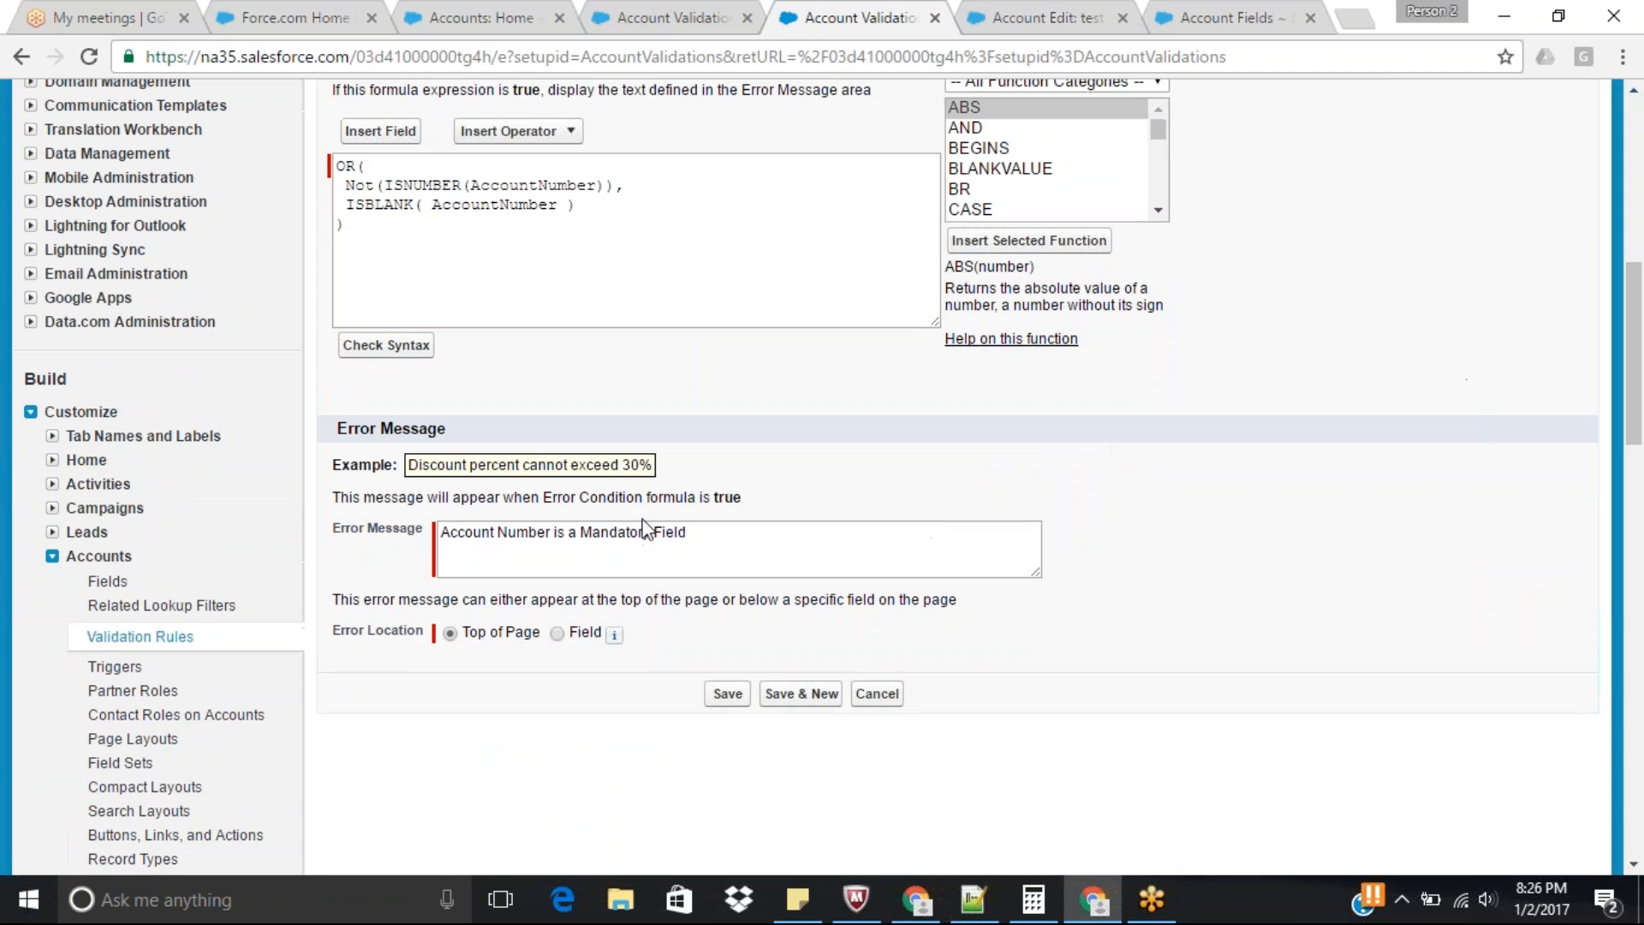
click(578, 532)
click(695, 534)
text(and)
text( Must be)
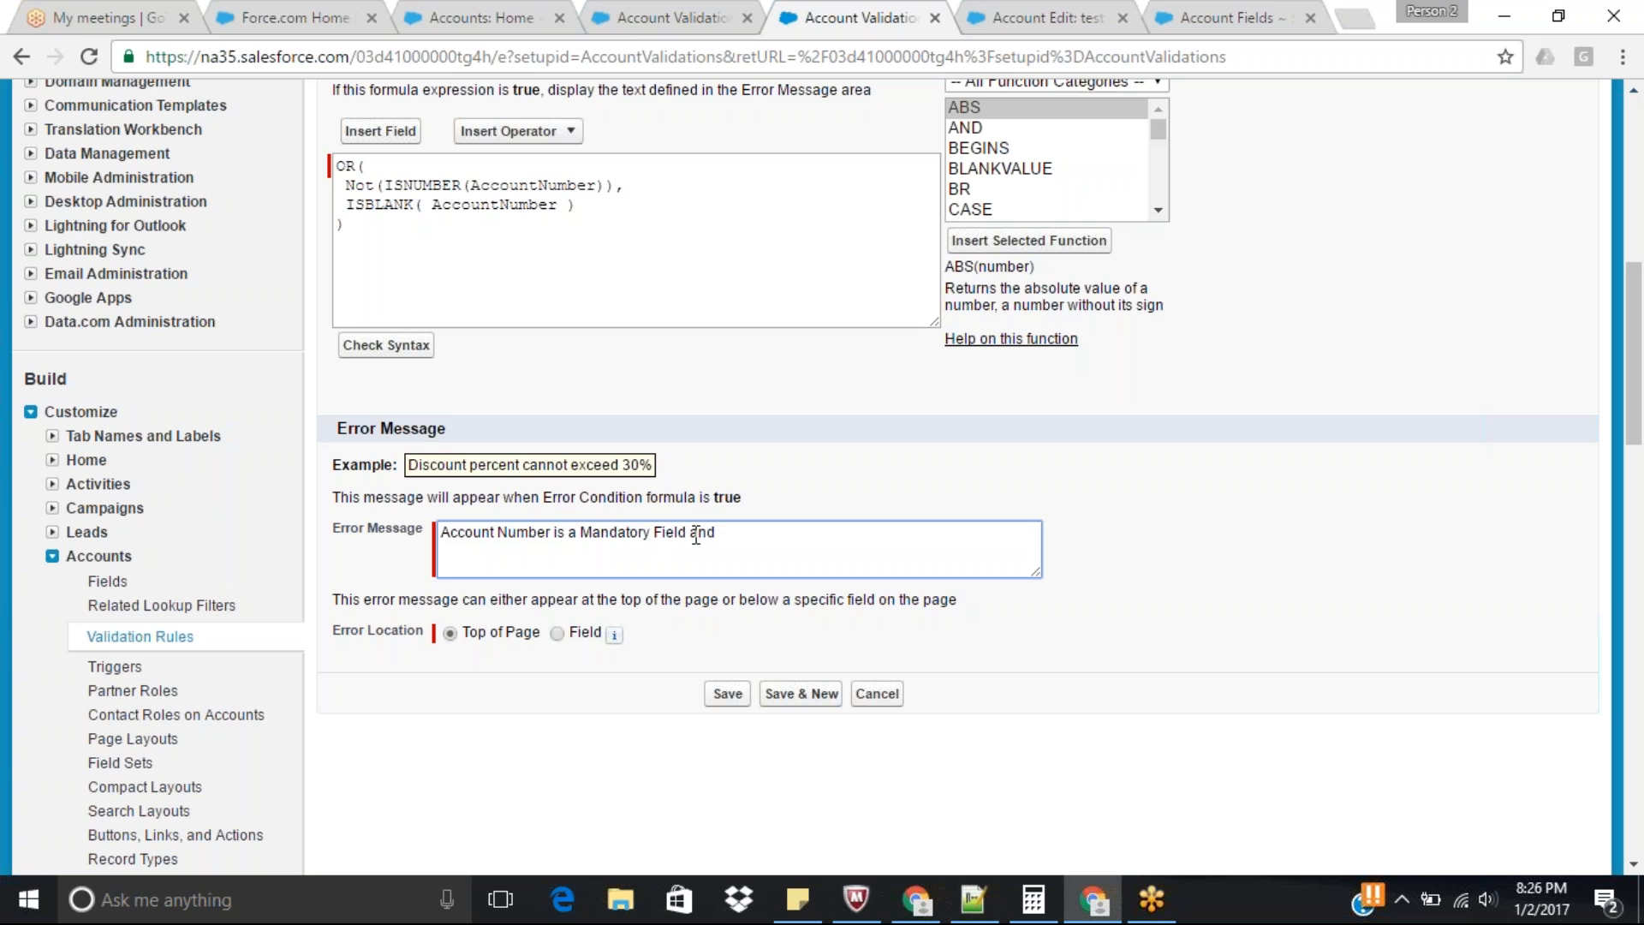
text( a Number)
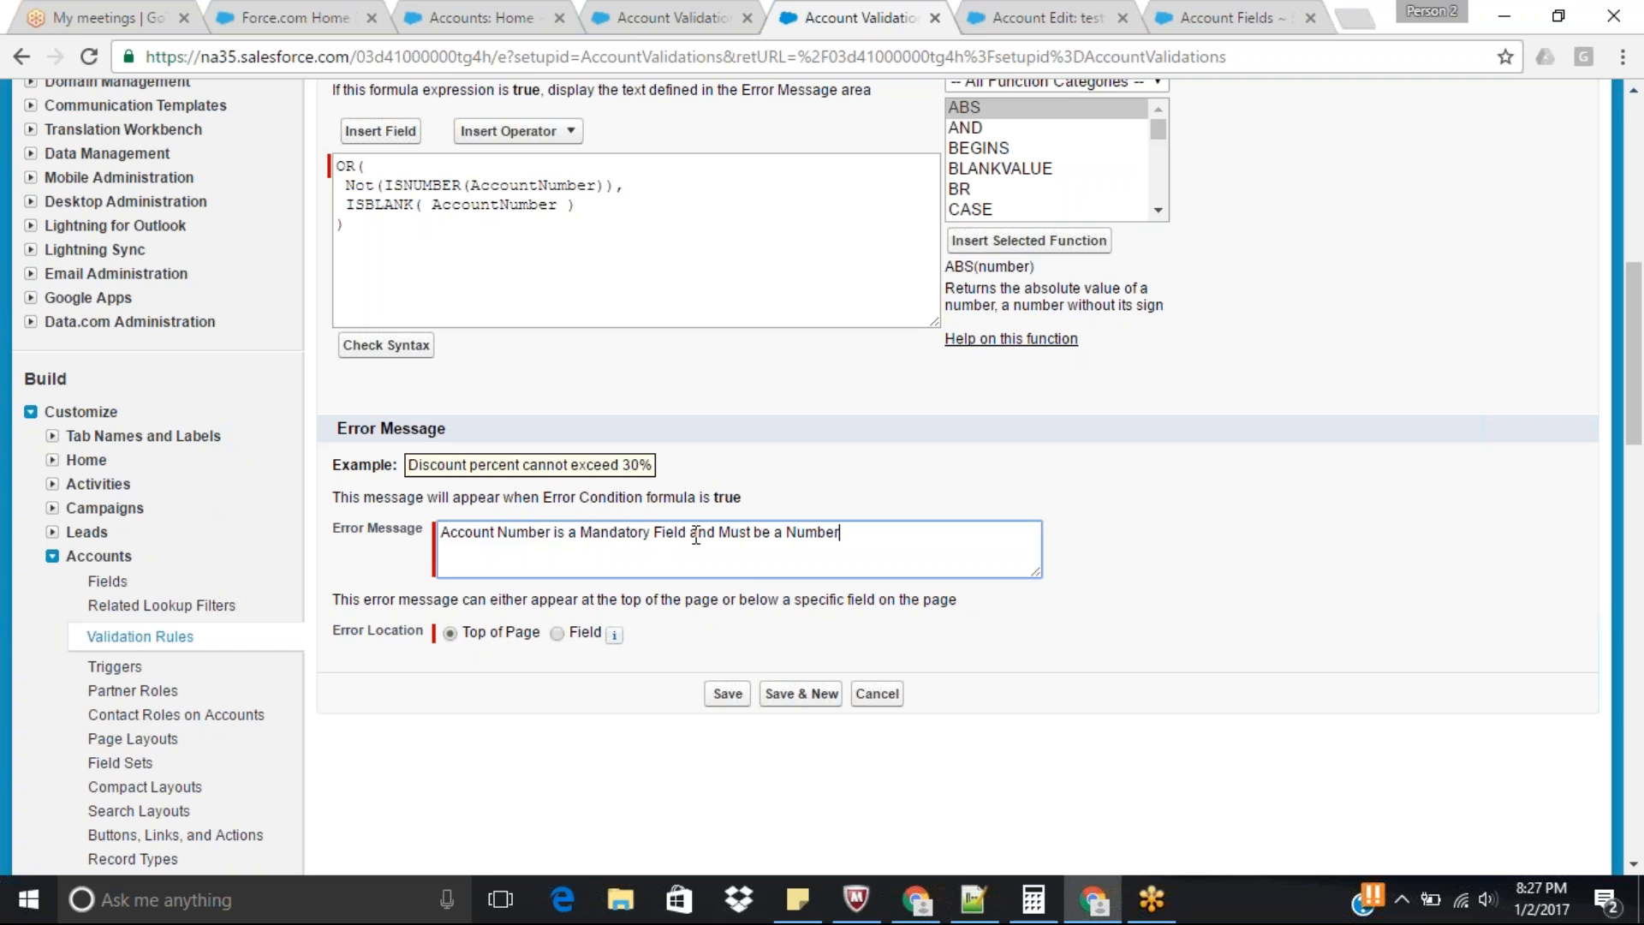
click(727, 695)
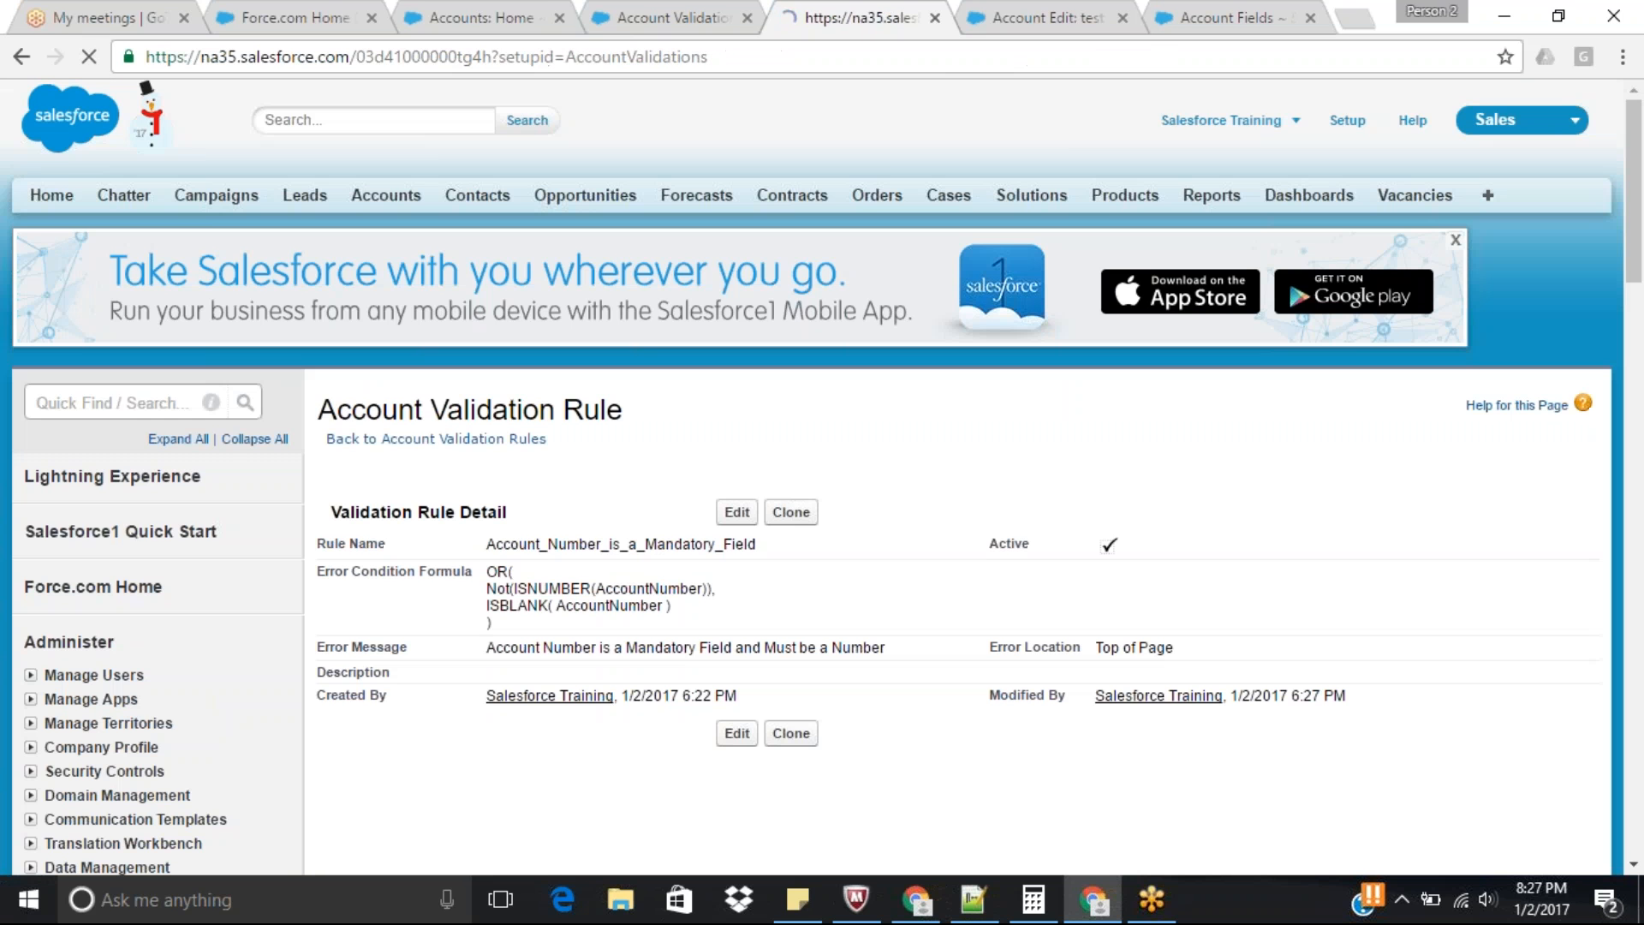
Retry saving the test validation account, first as it is and again with the leading letters removed from its Account Number.
click(1019, 17)
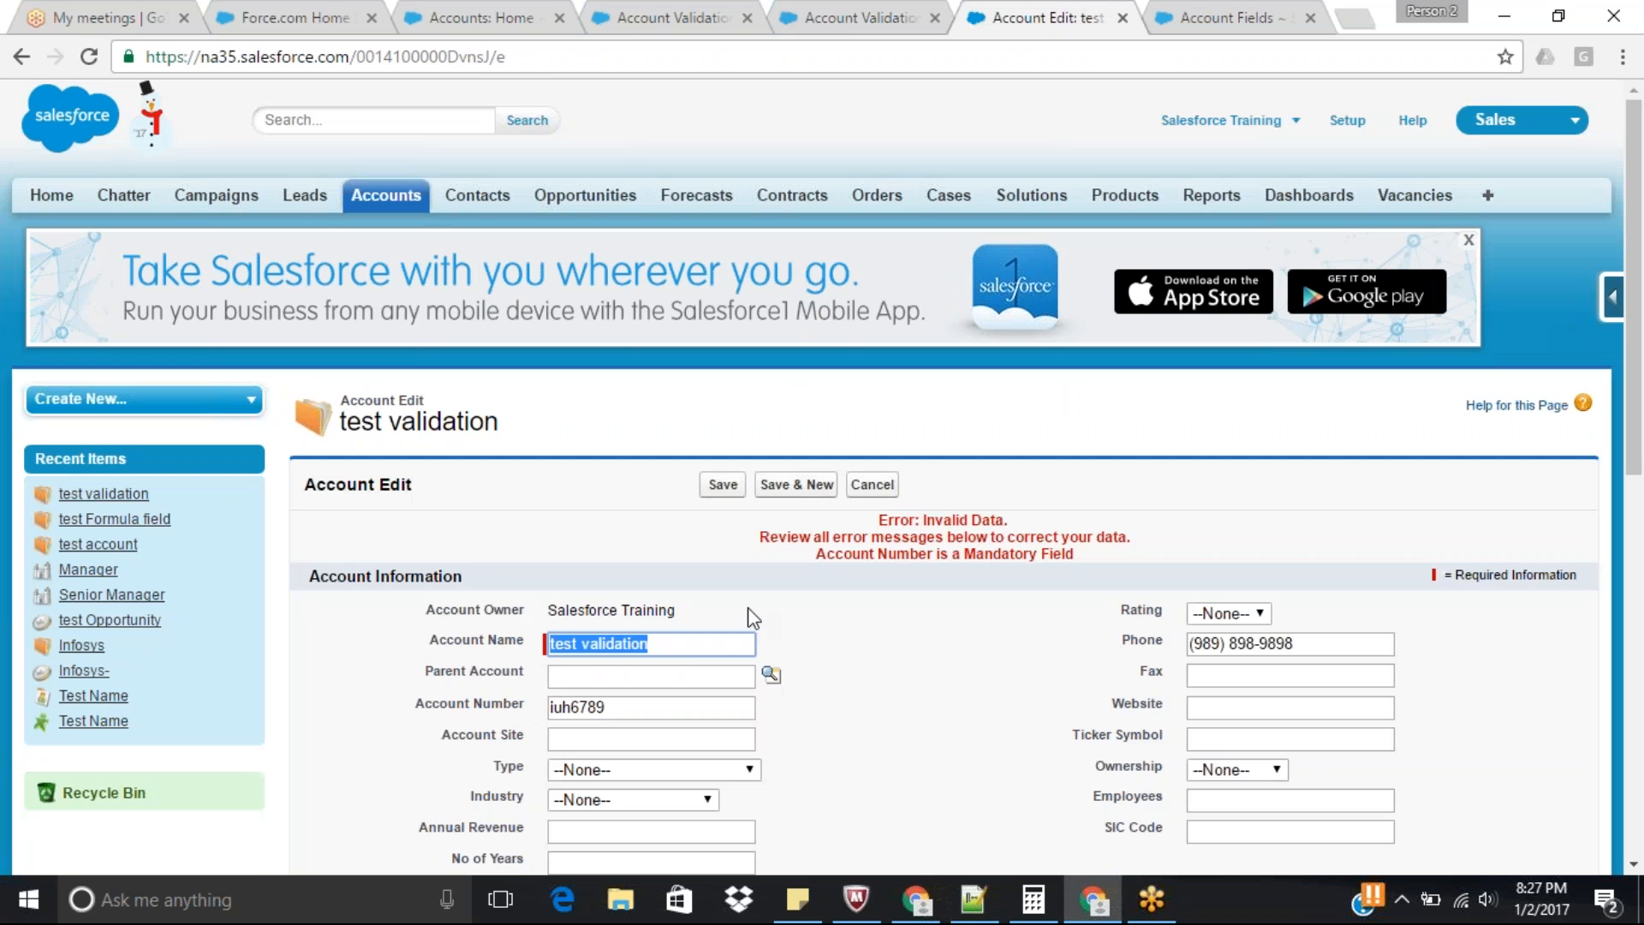
click(723, 485)
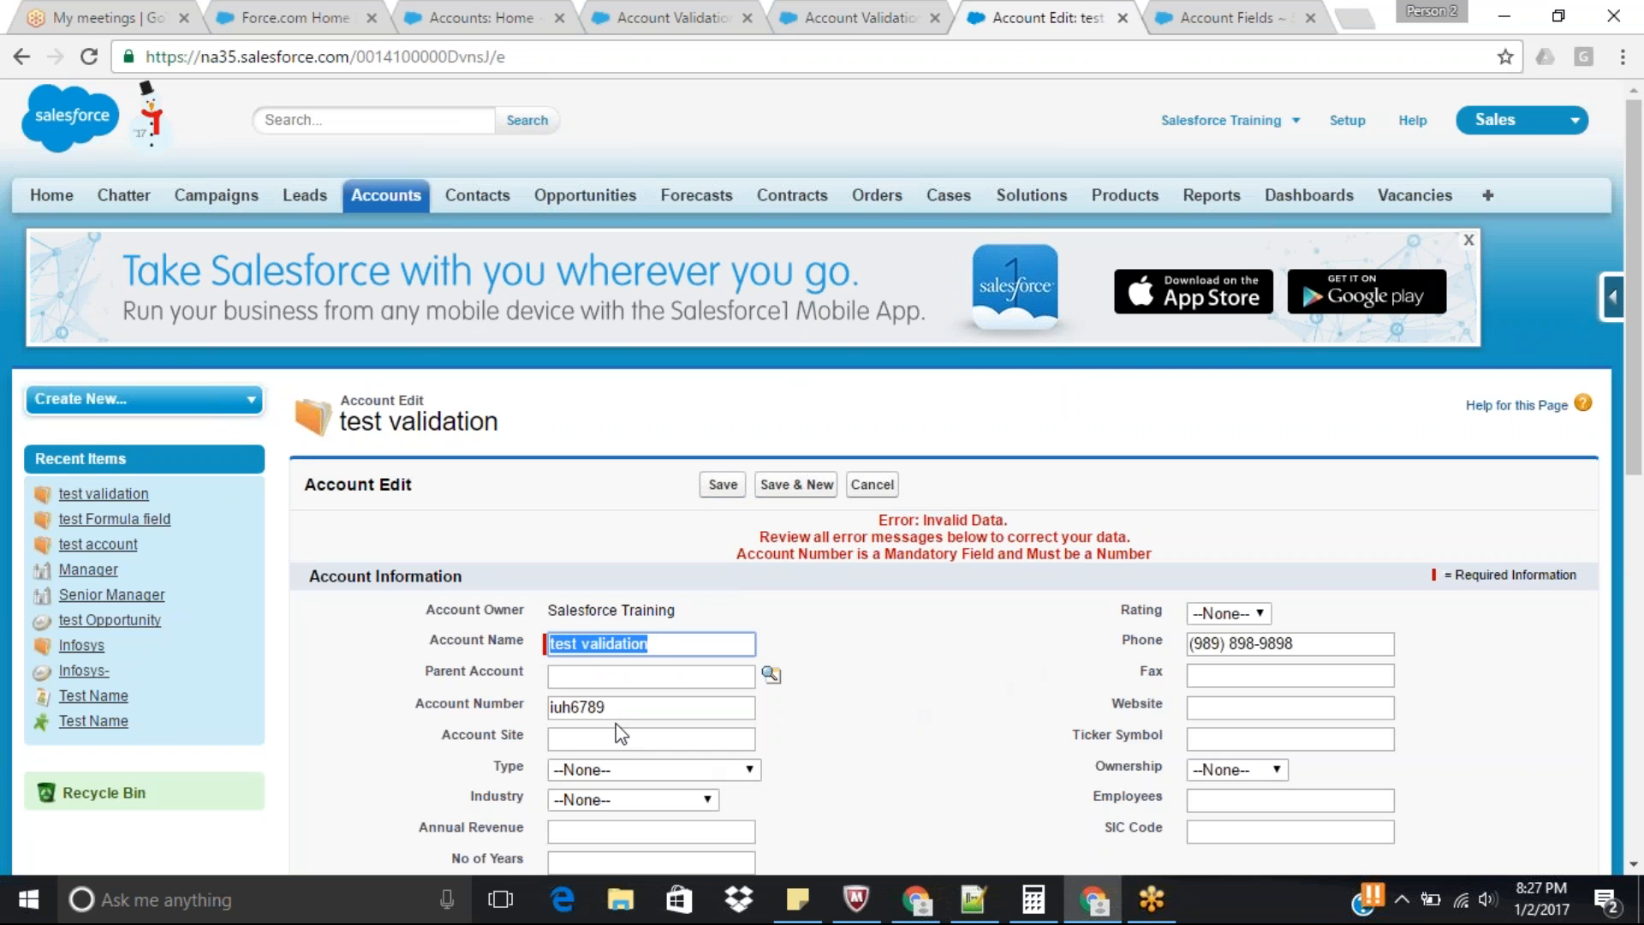
drag(575, 710, 542, 715)
key(BackSpace)
click(735, 485)
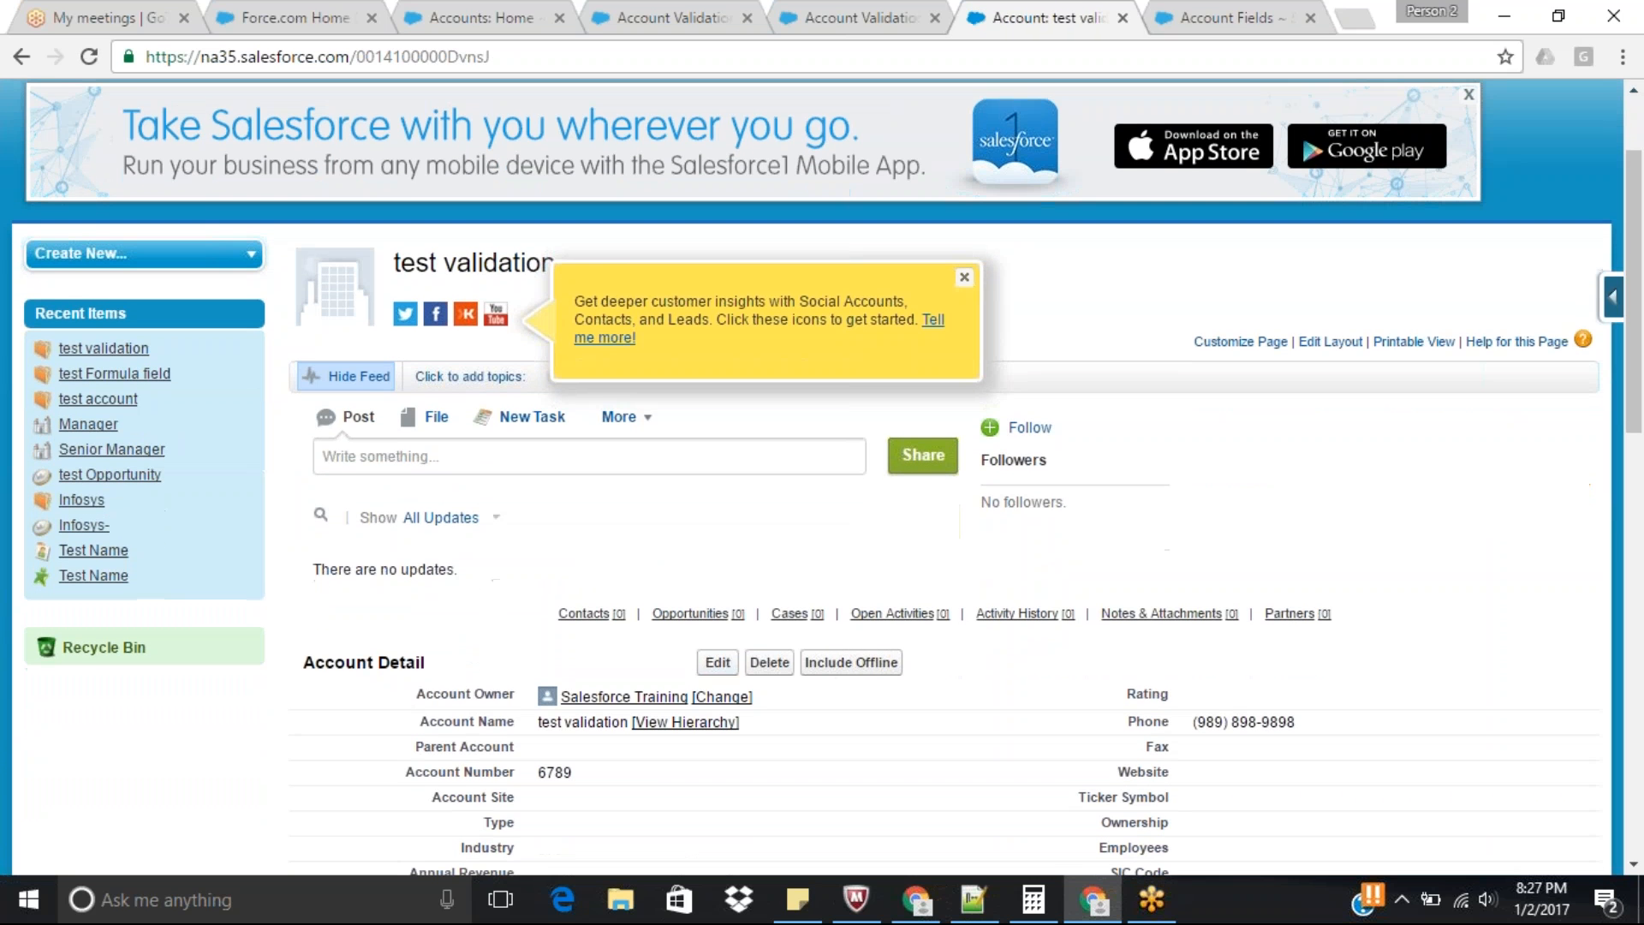
Edit the test validation account again and try to save it with a letters-only Account Number.
click(718, 668)
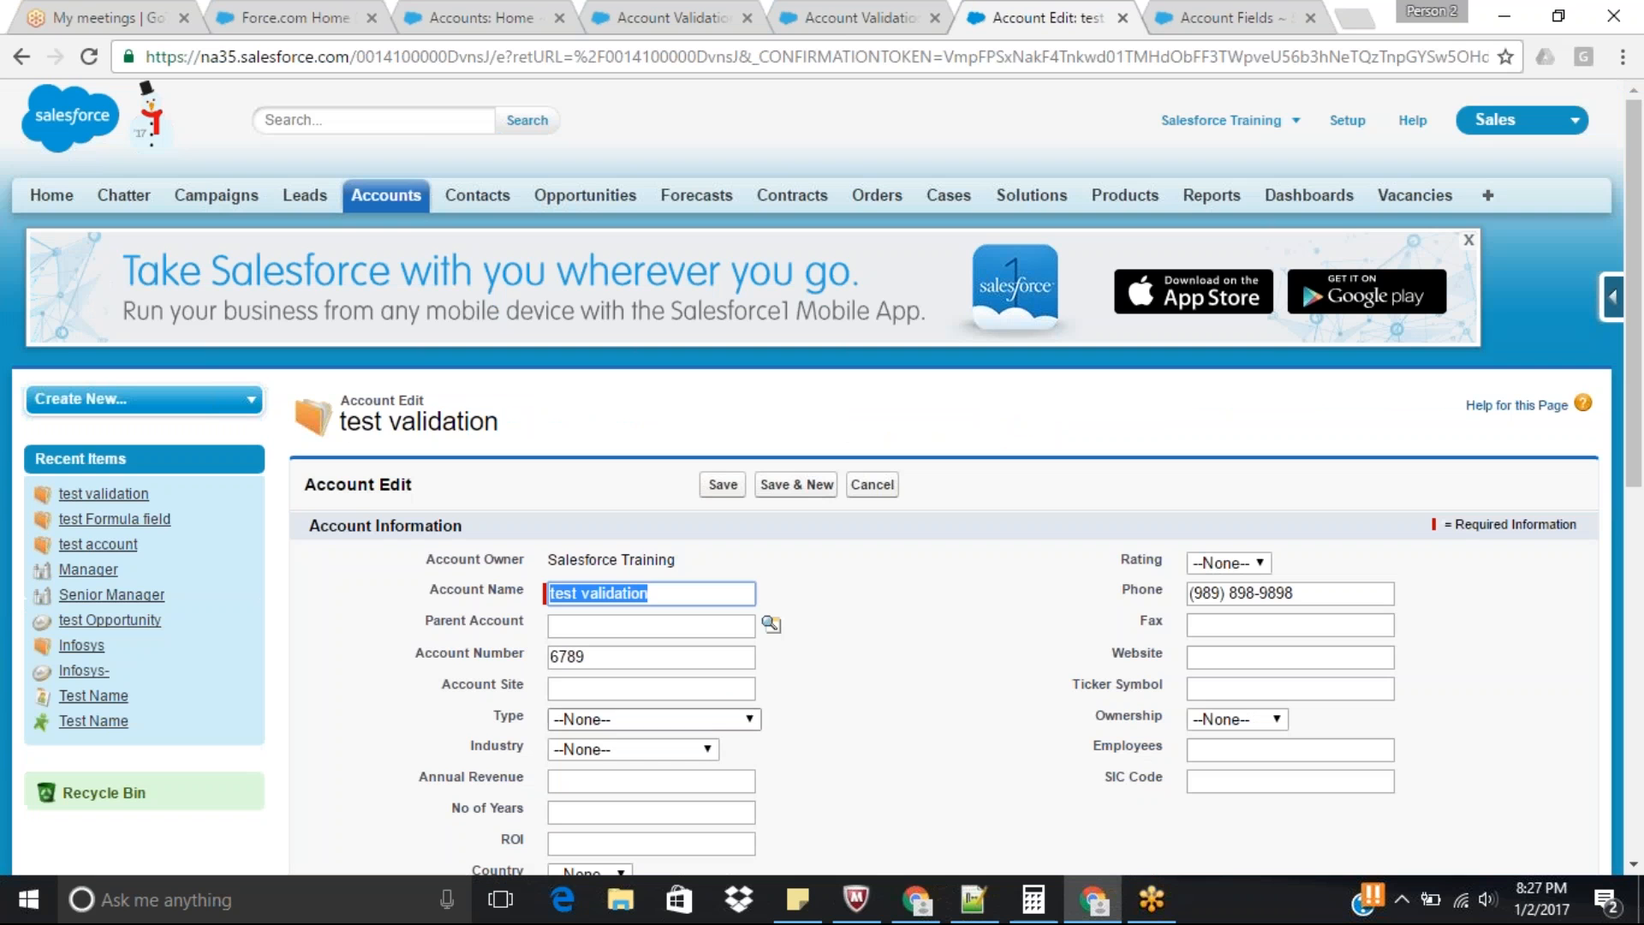
double_click(561, 656)
text(jhikl)
click(725, 485)
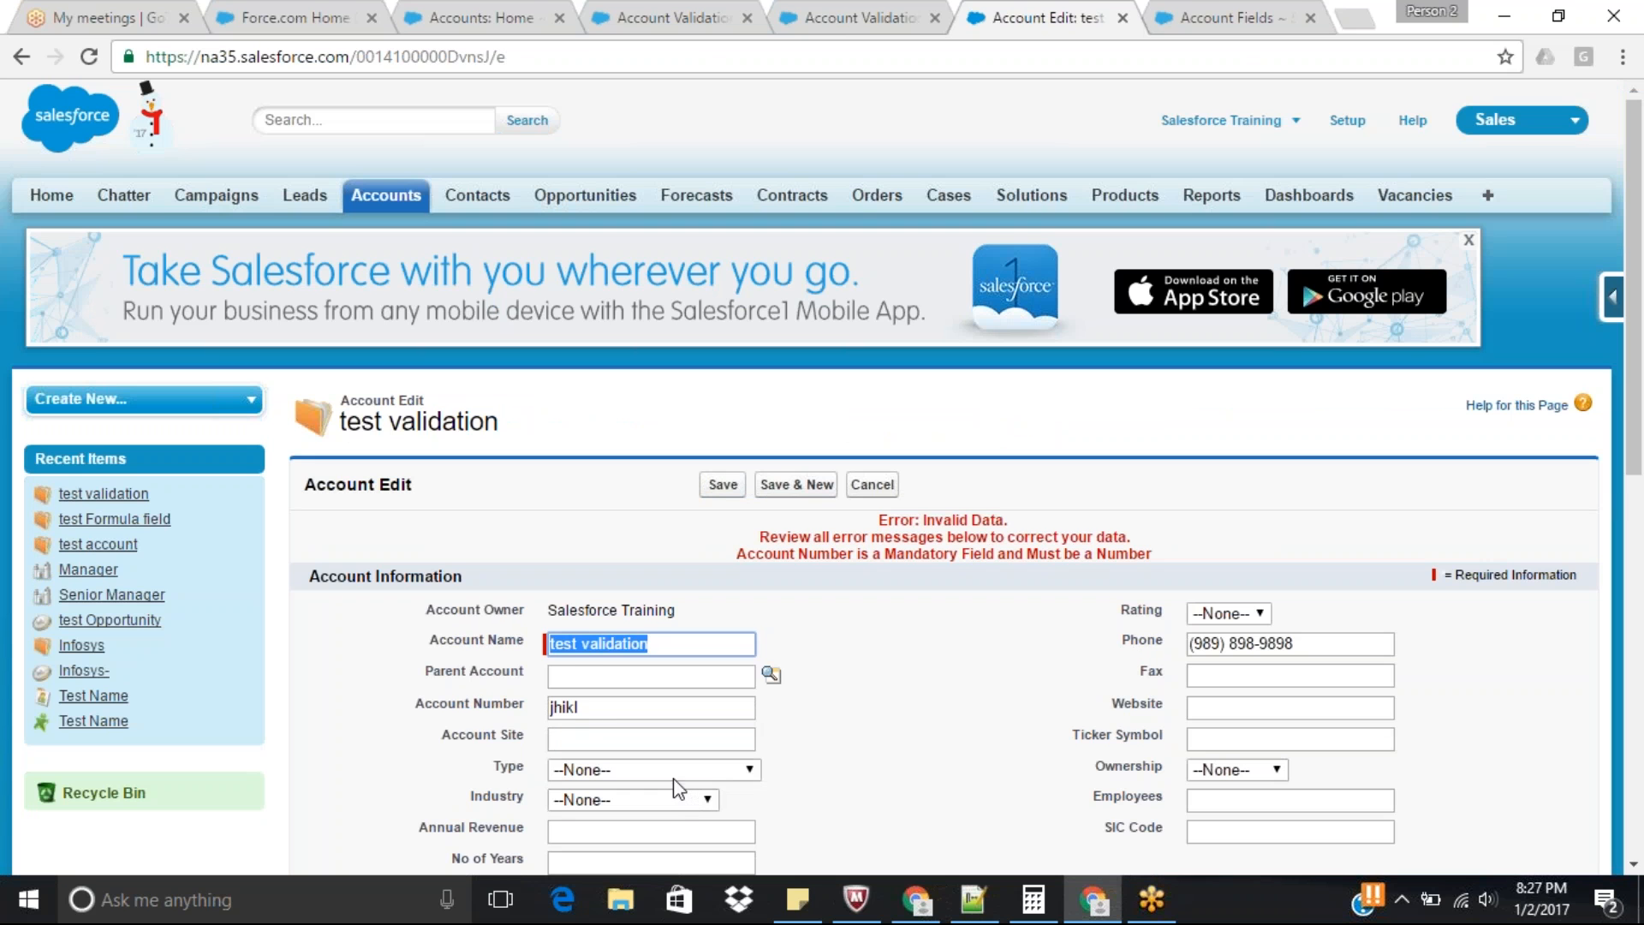
Append four digits to the letters in the Account Number and try to save the account.
double_click(596, 710)
click(597, 713)
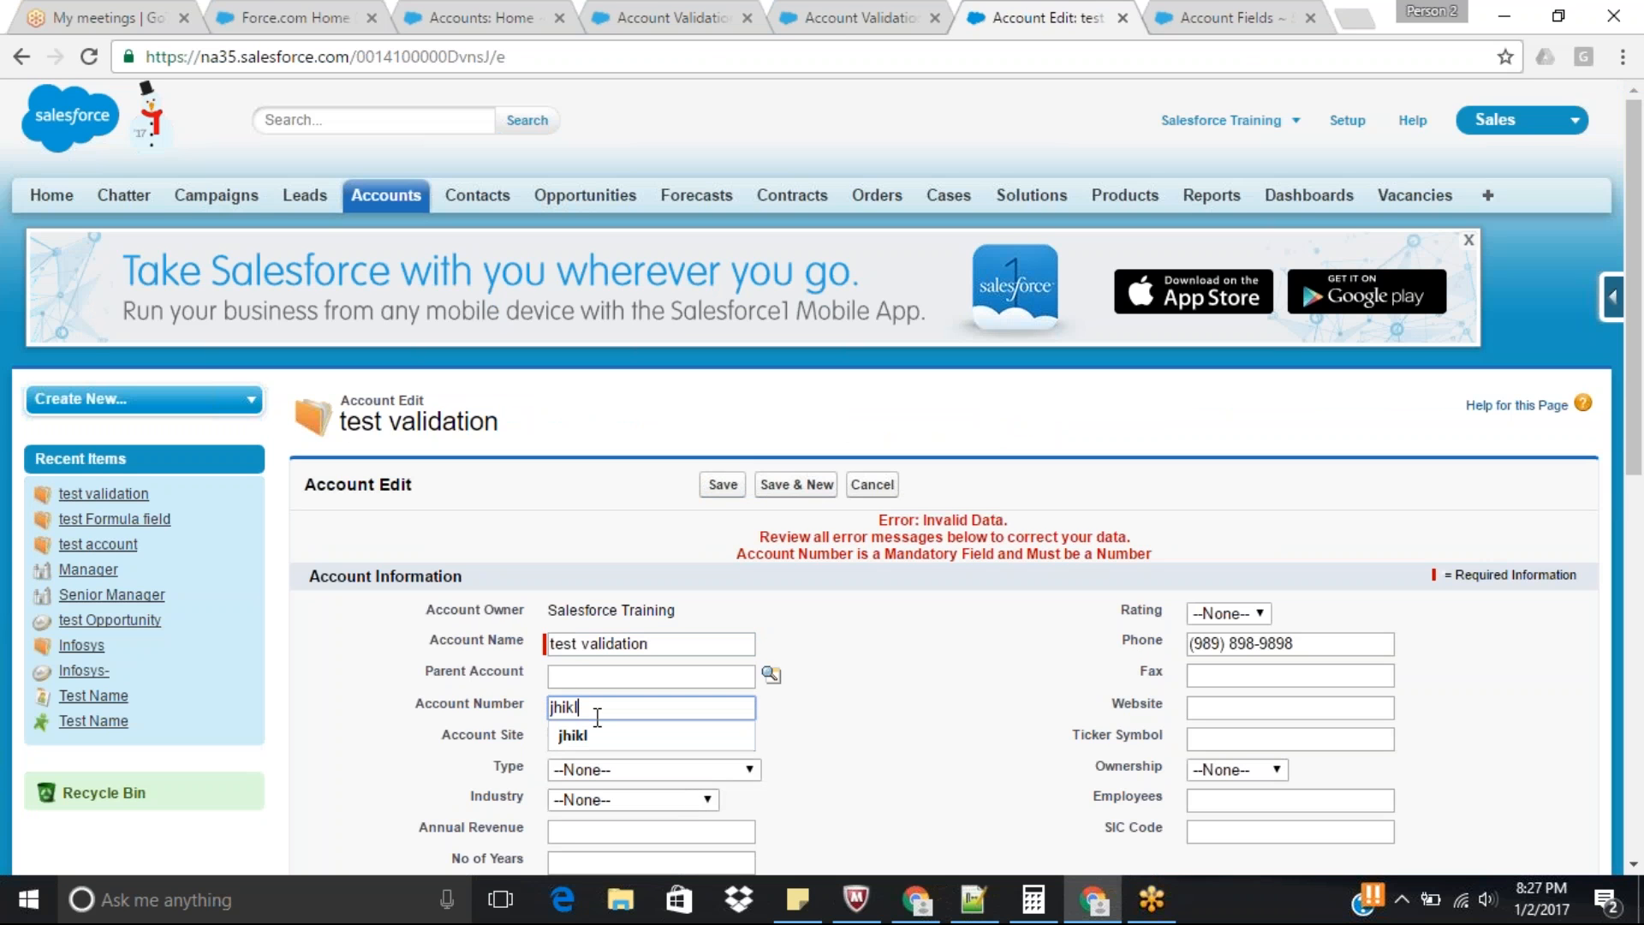
text(8789)
key(Return)
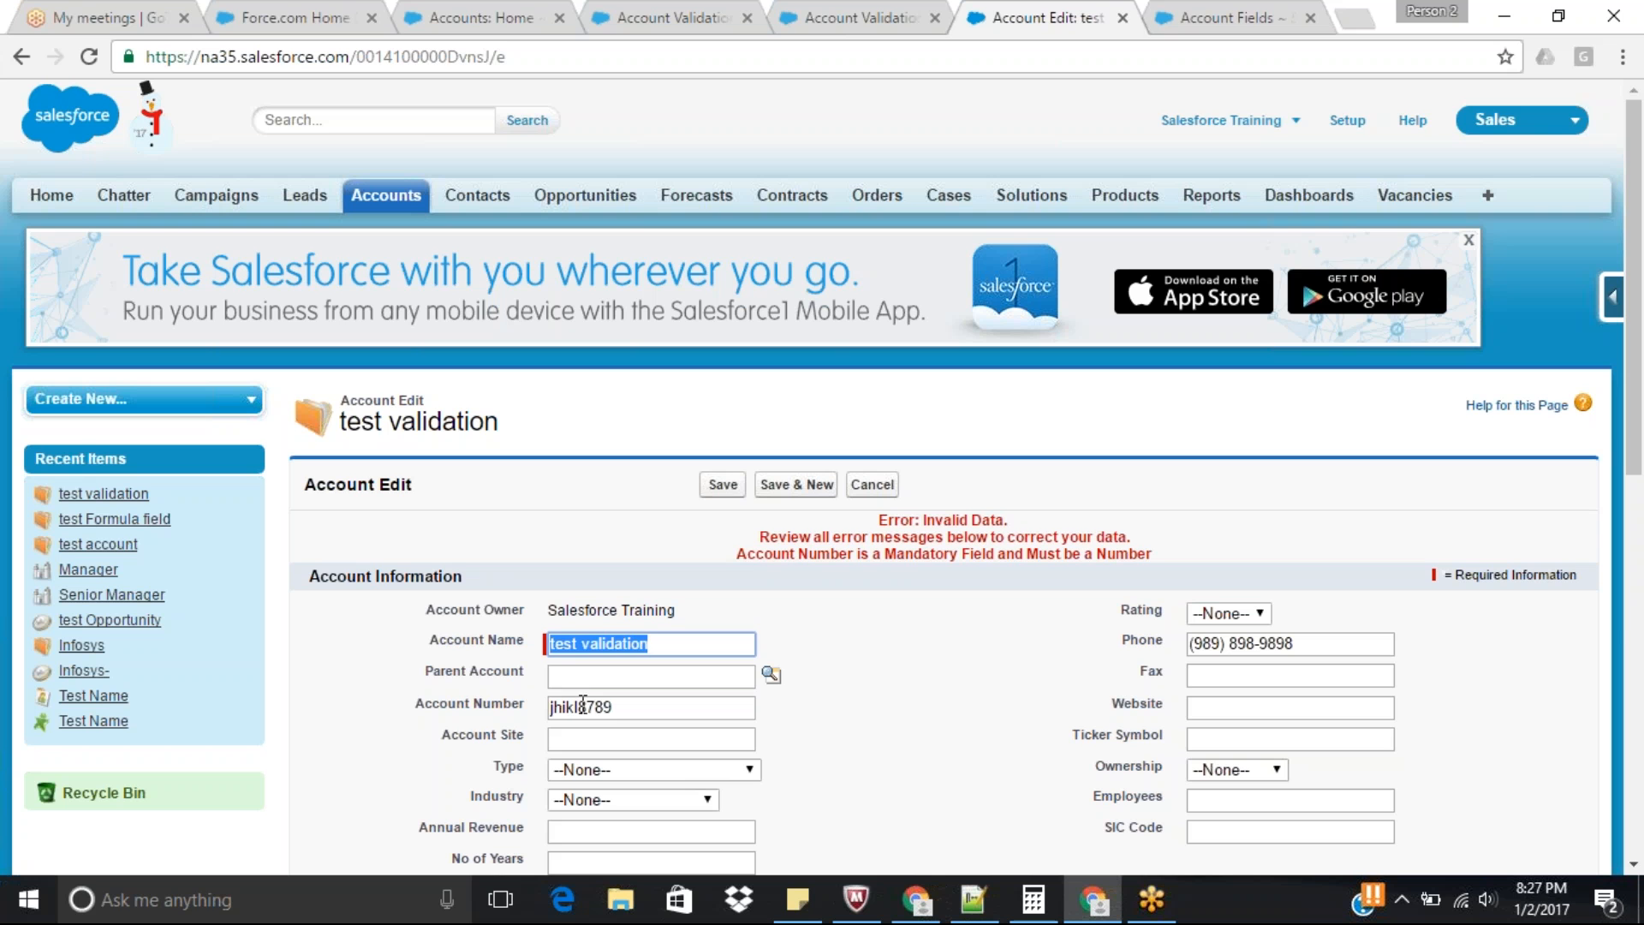
Remove the letters from the Account Number, keeping only the digits, and save the account.
drag(580, 707, 438, 715)
key(BackSpace)
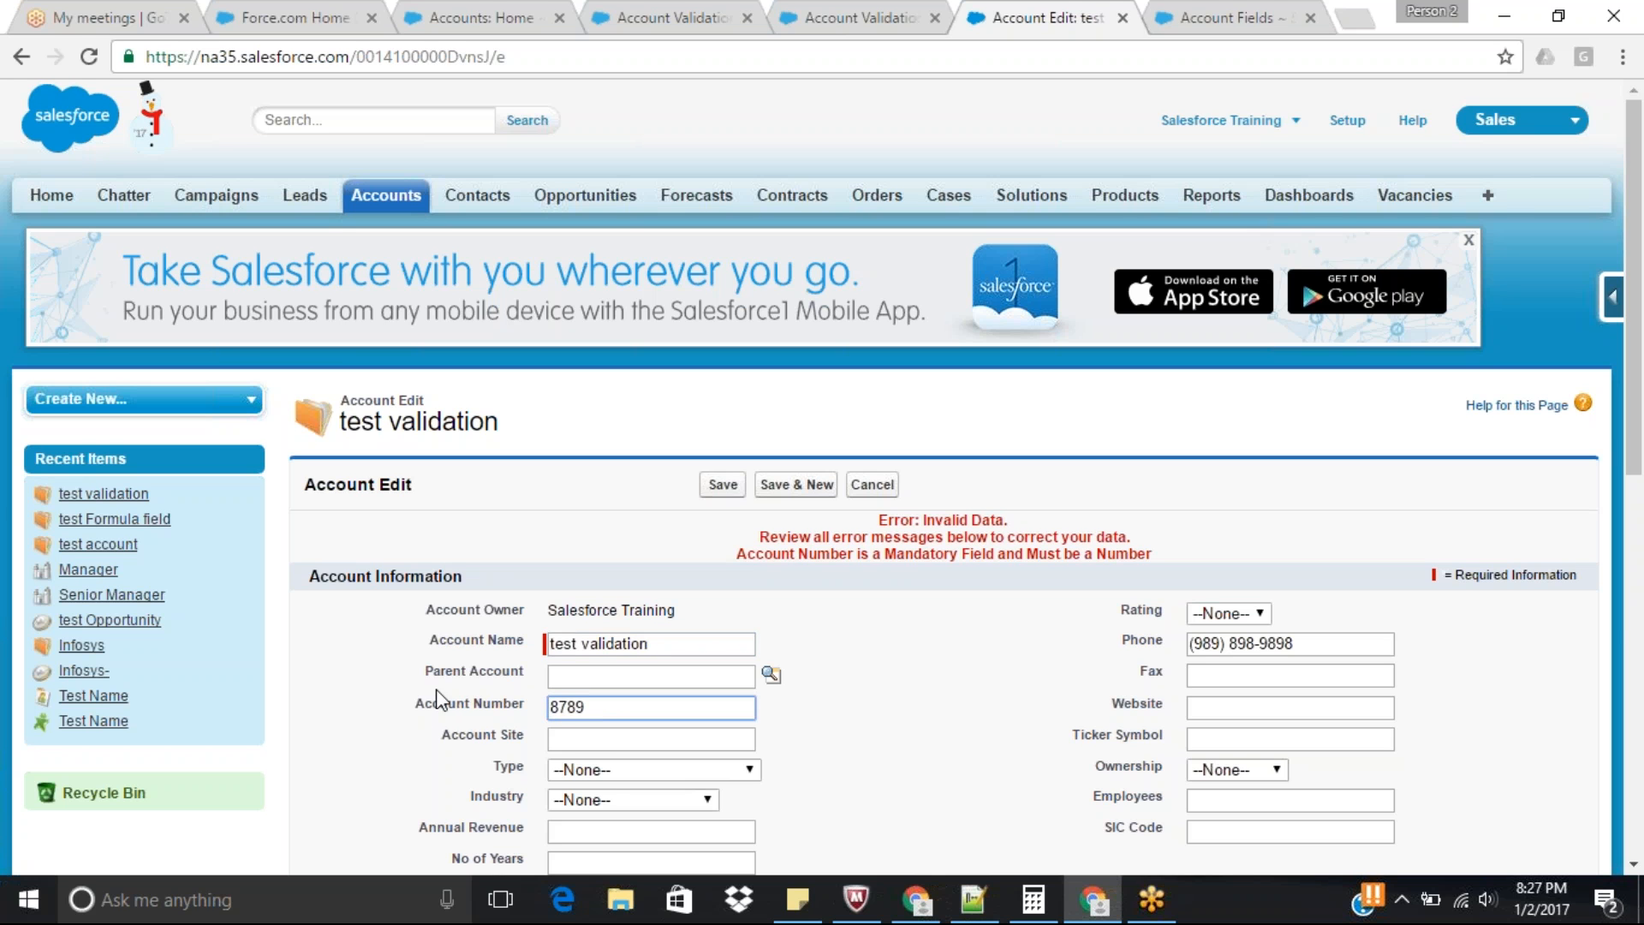
click(722, 485)
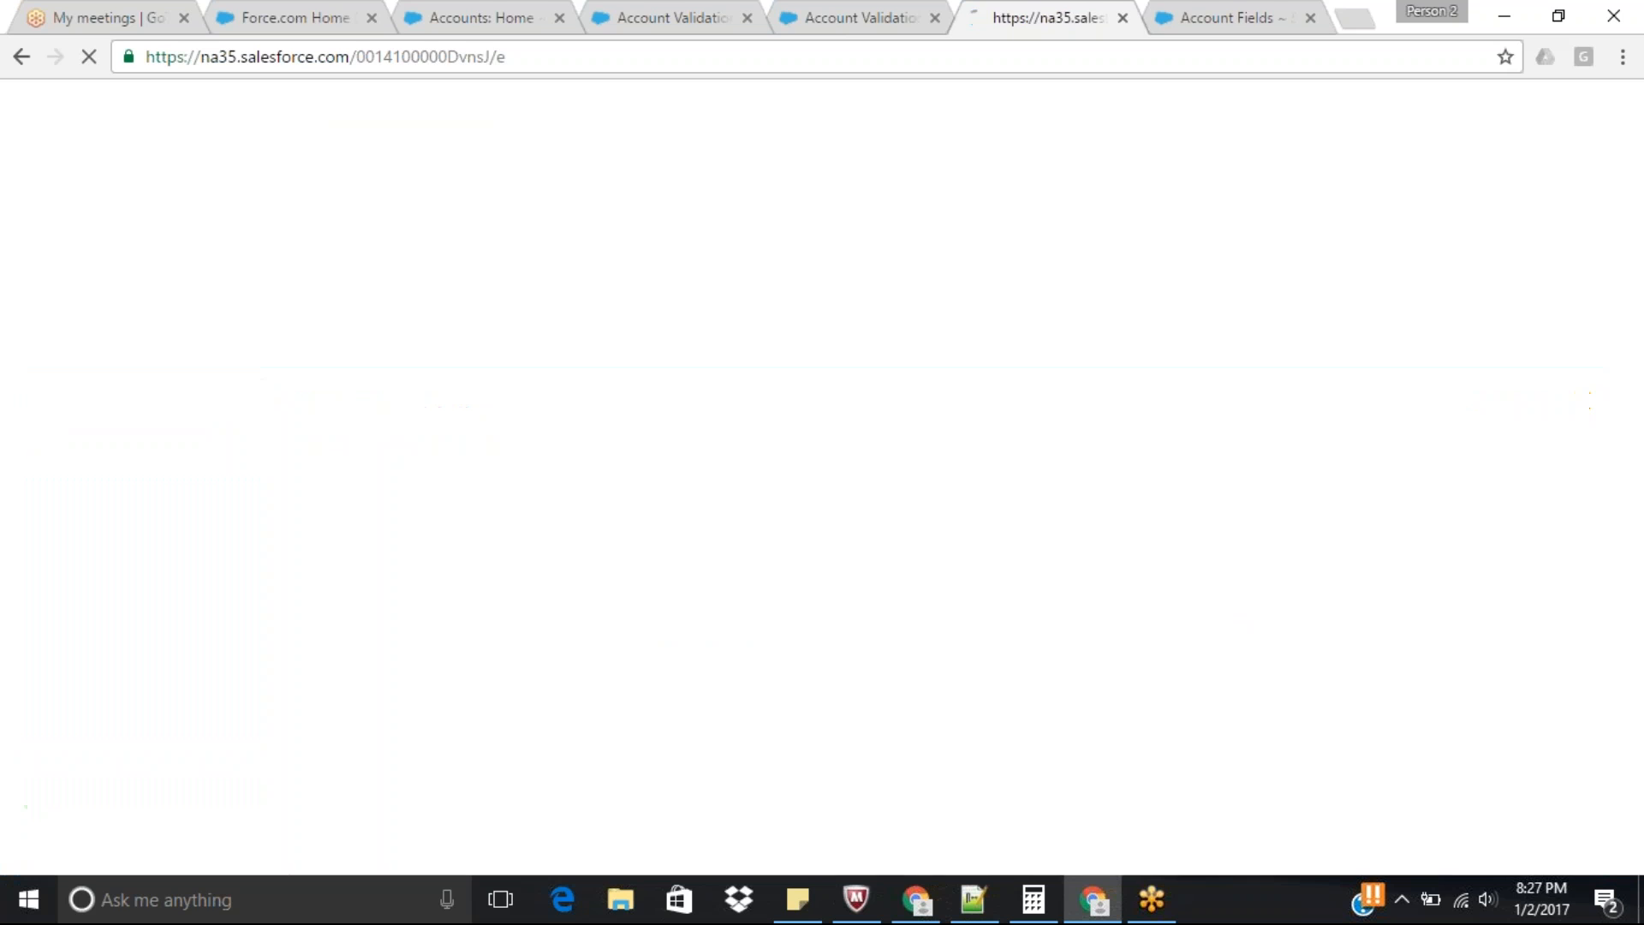
scroll(720, 503, down, 2)
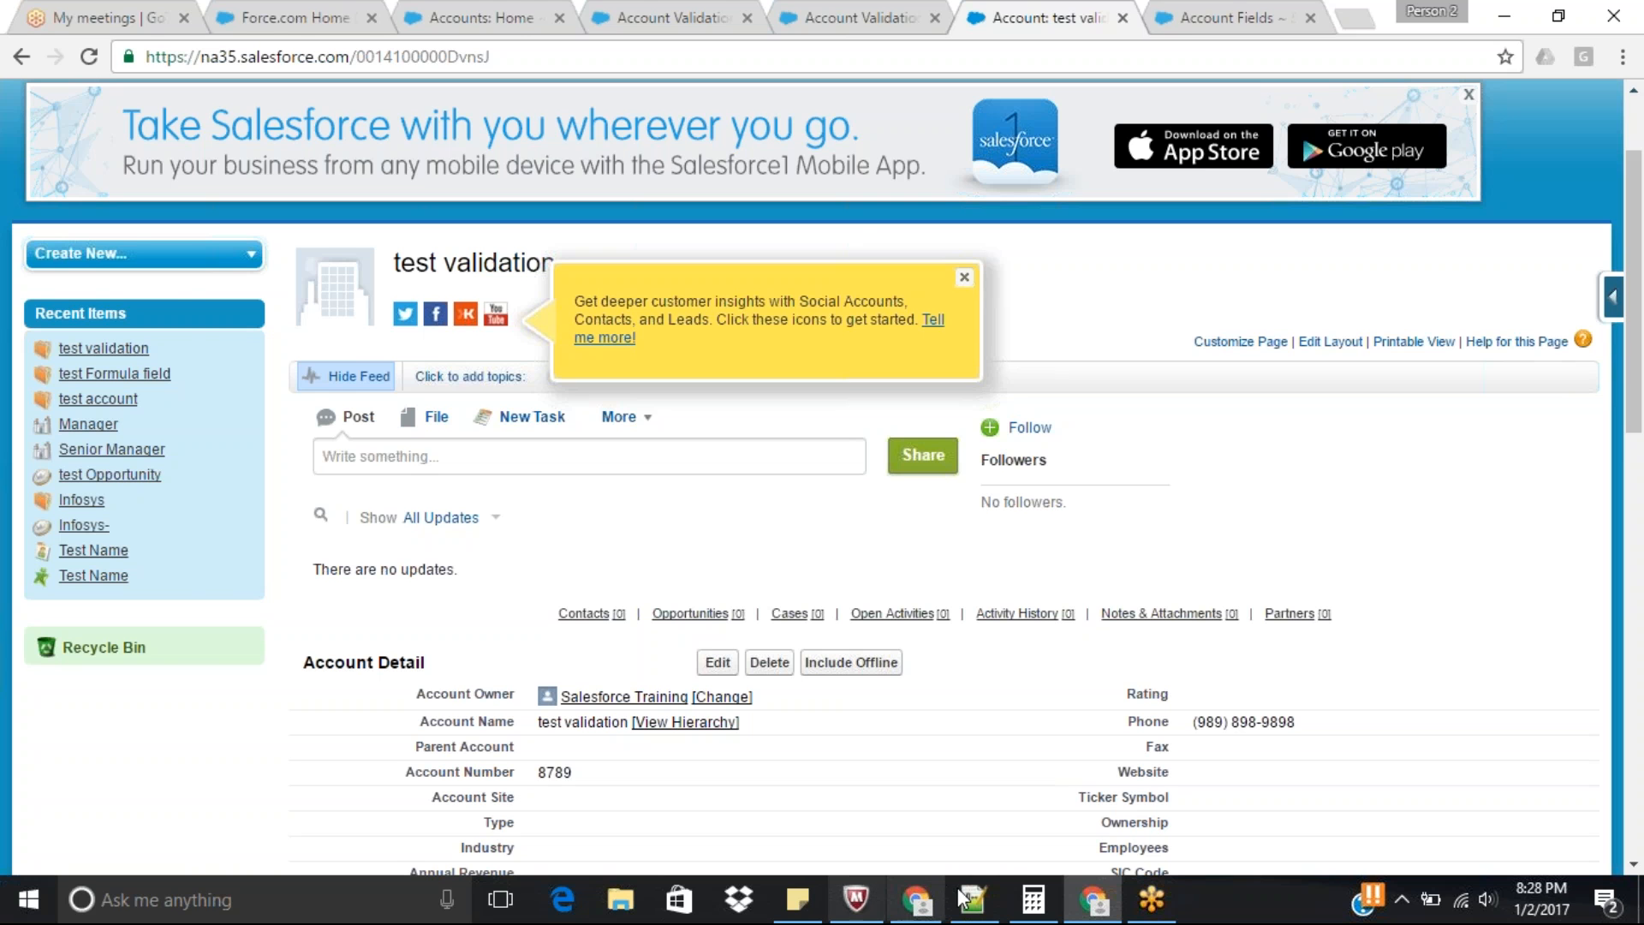
Switch to Notepad++, create a new document and enter the format pattern 000-00-0000 on its first line.
click(983, 906)
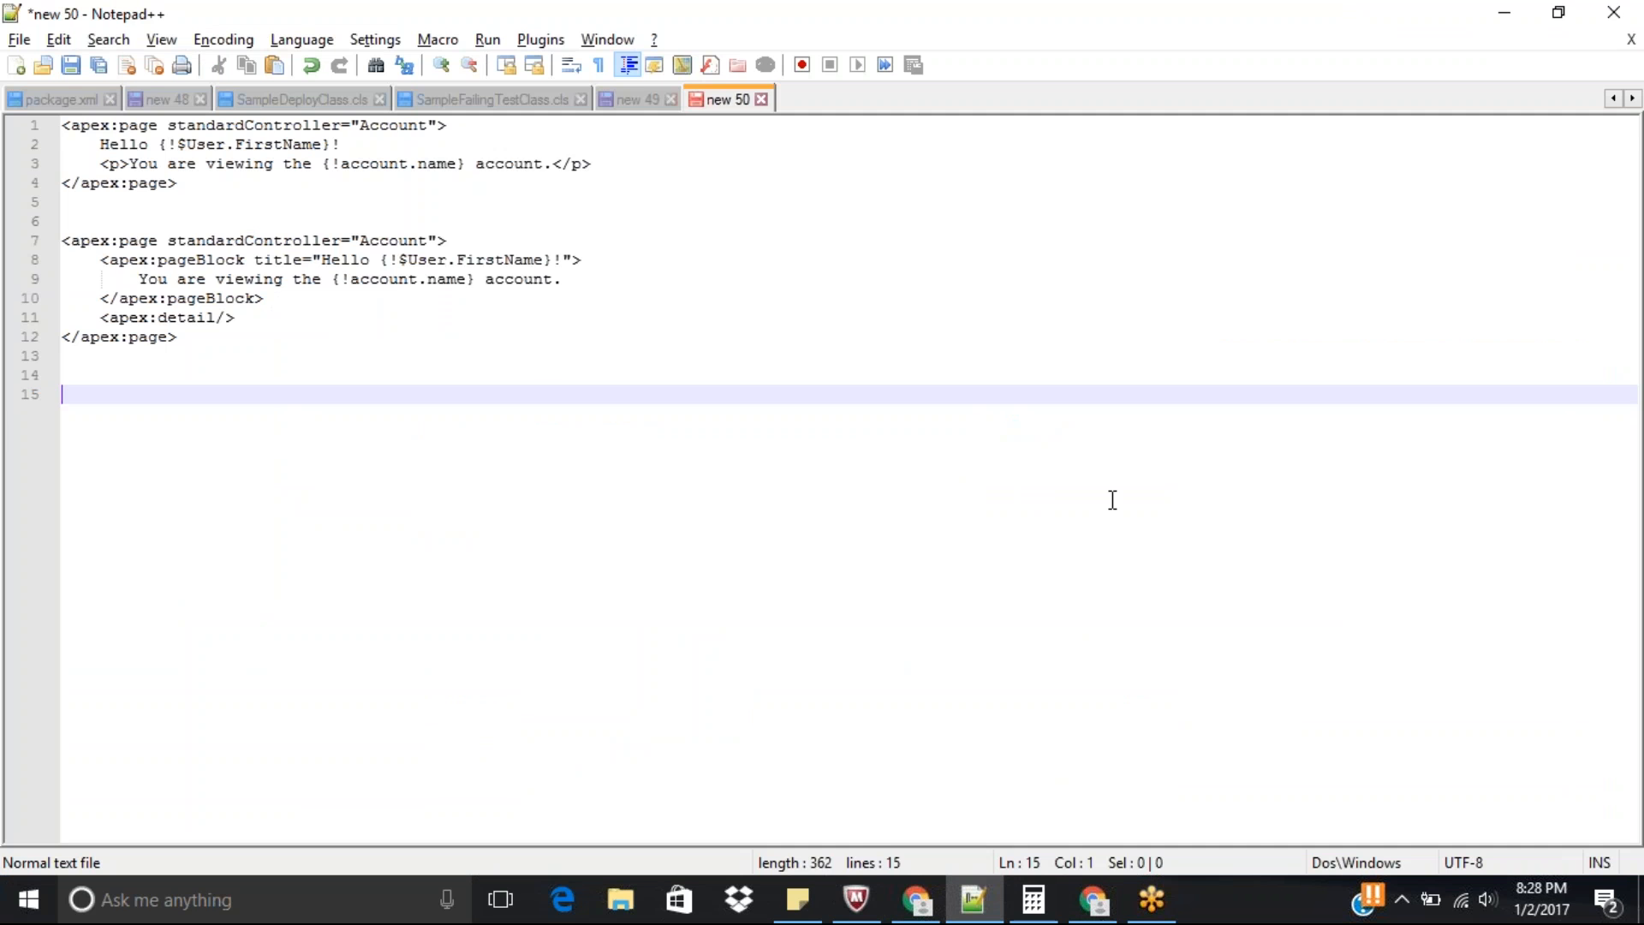
key(ctrl+n)
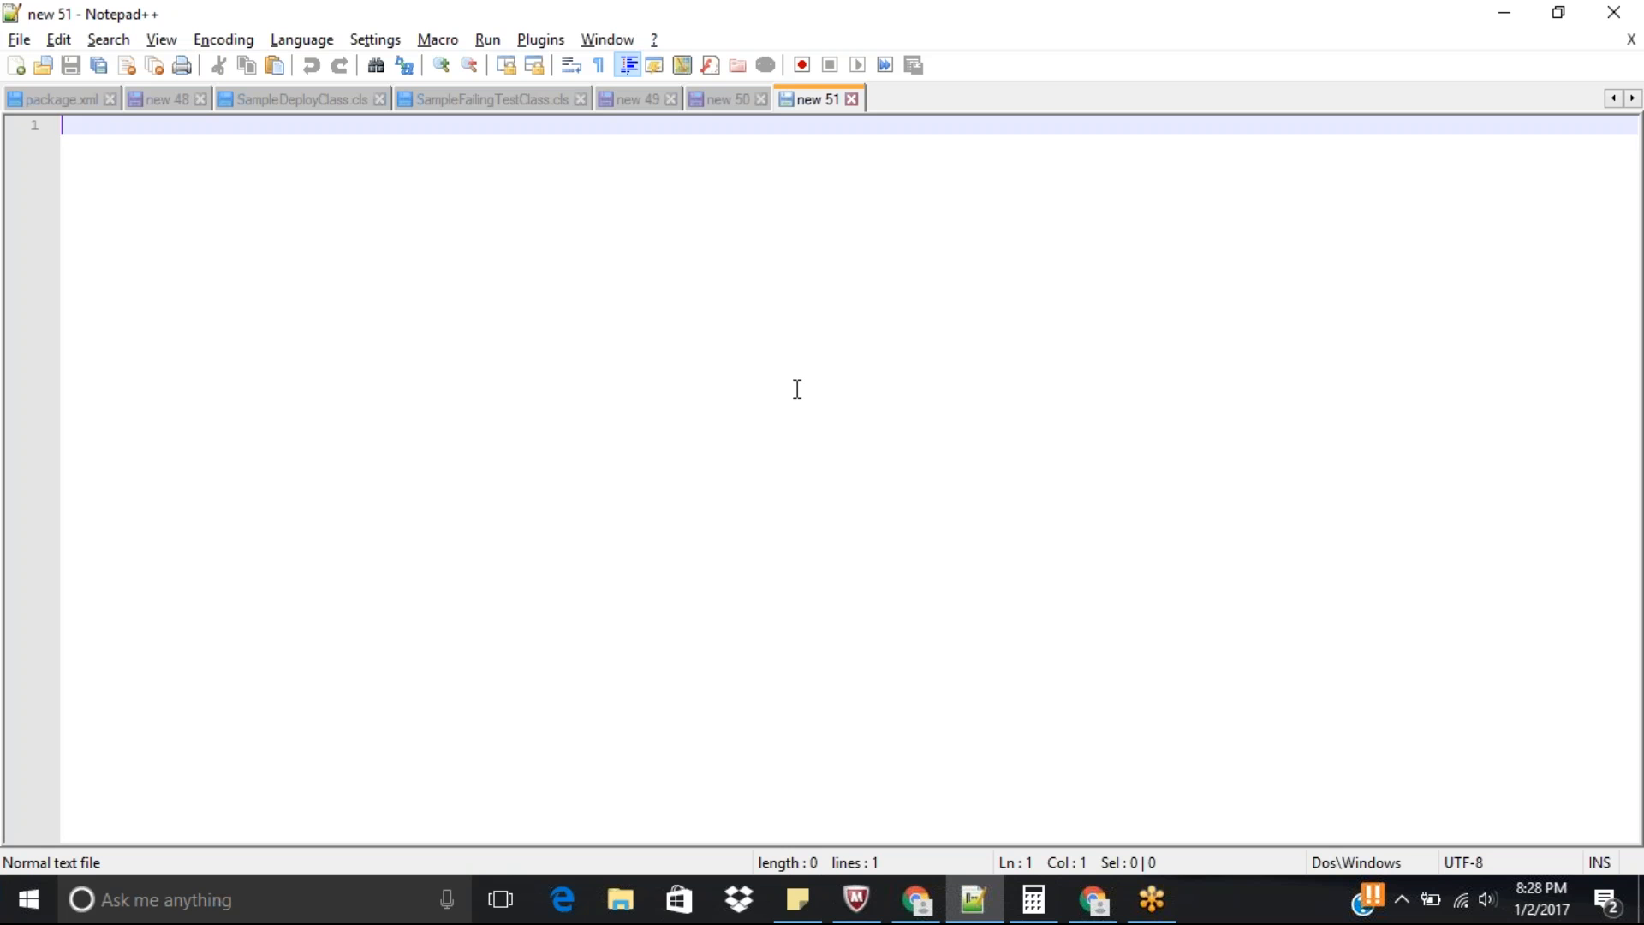
text(000)
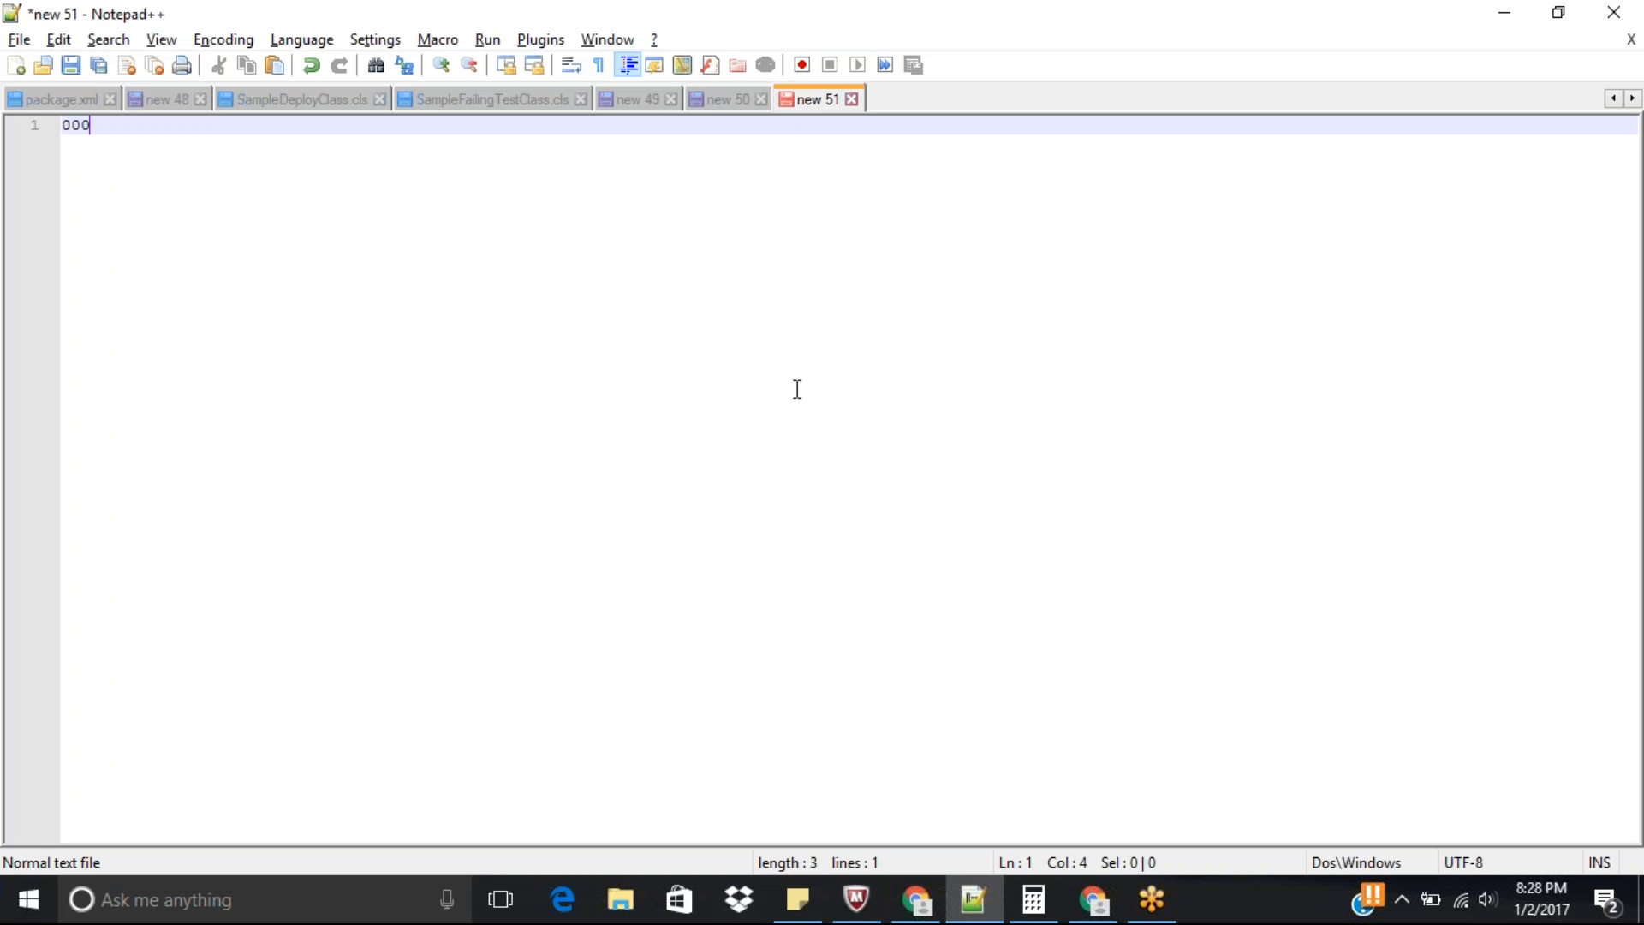
text(-00)
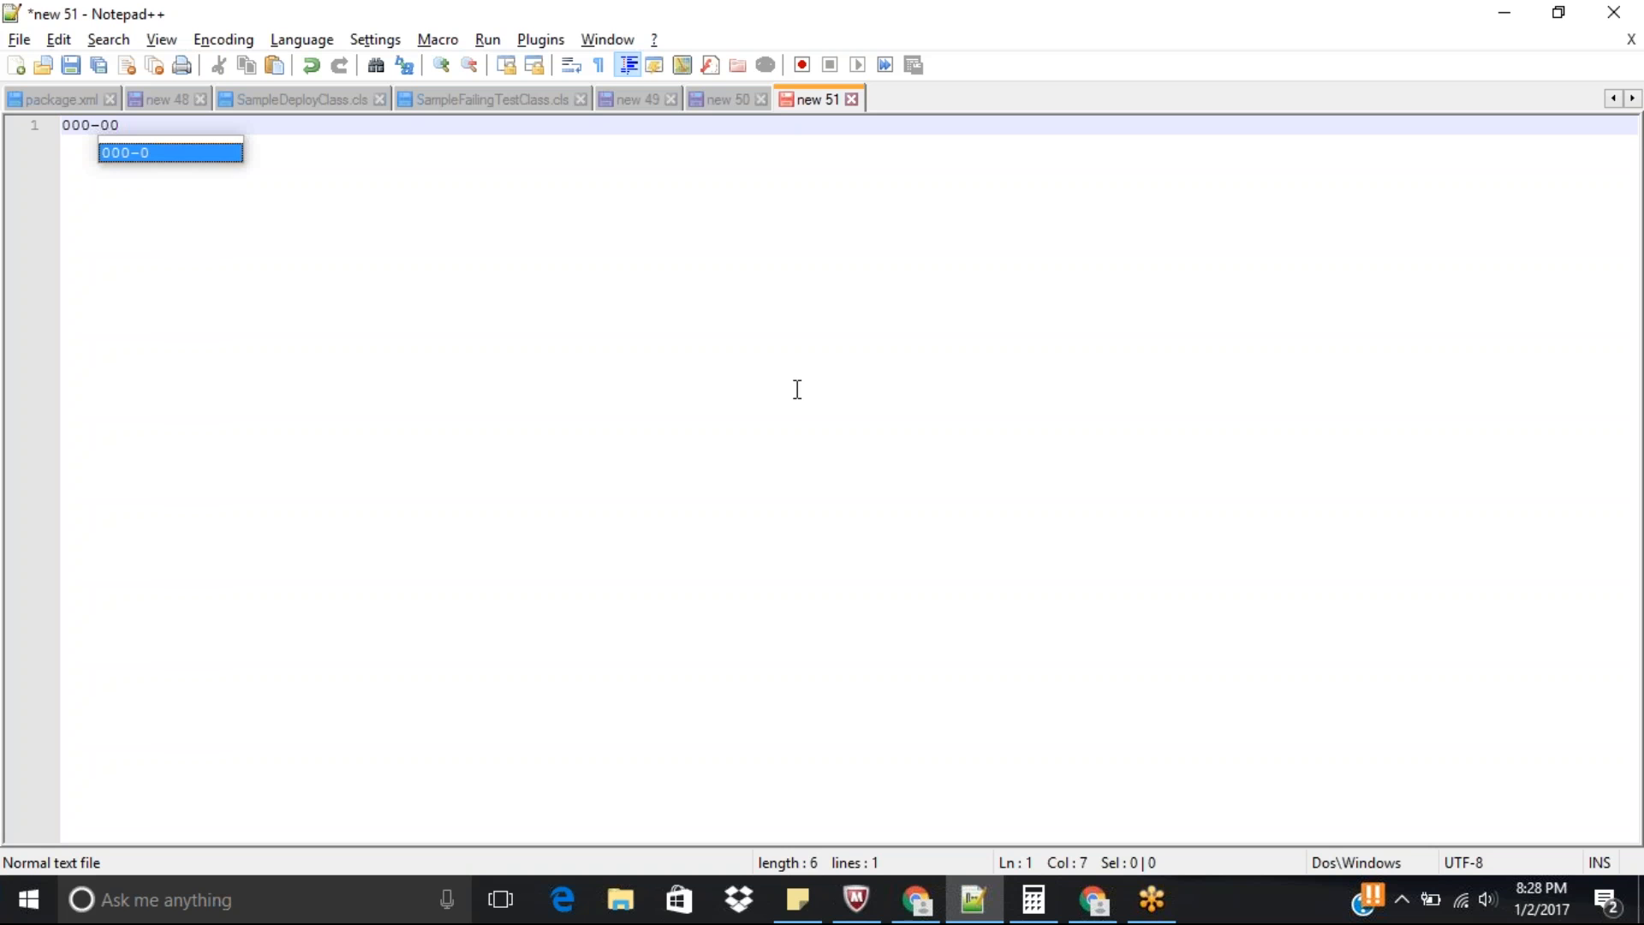
text(-)
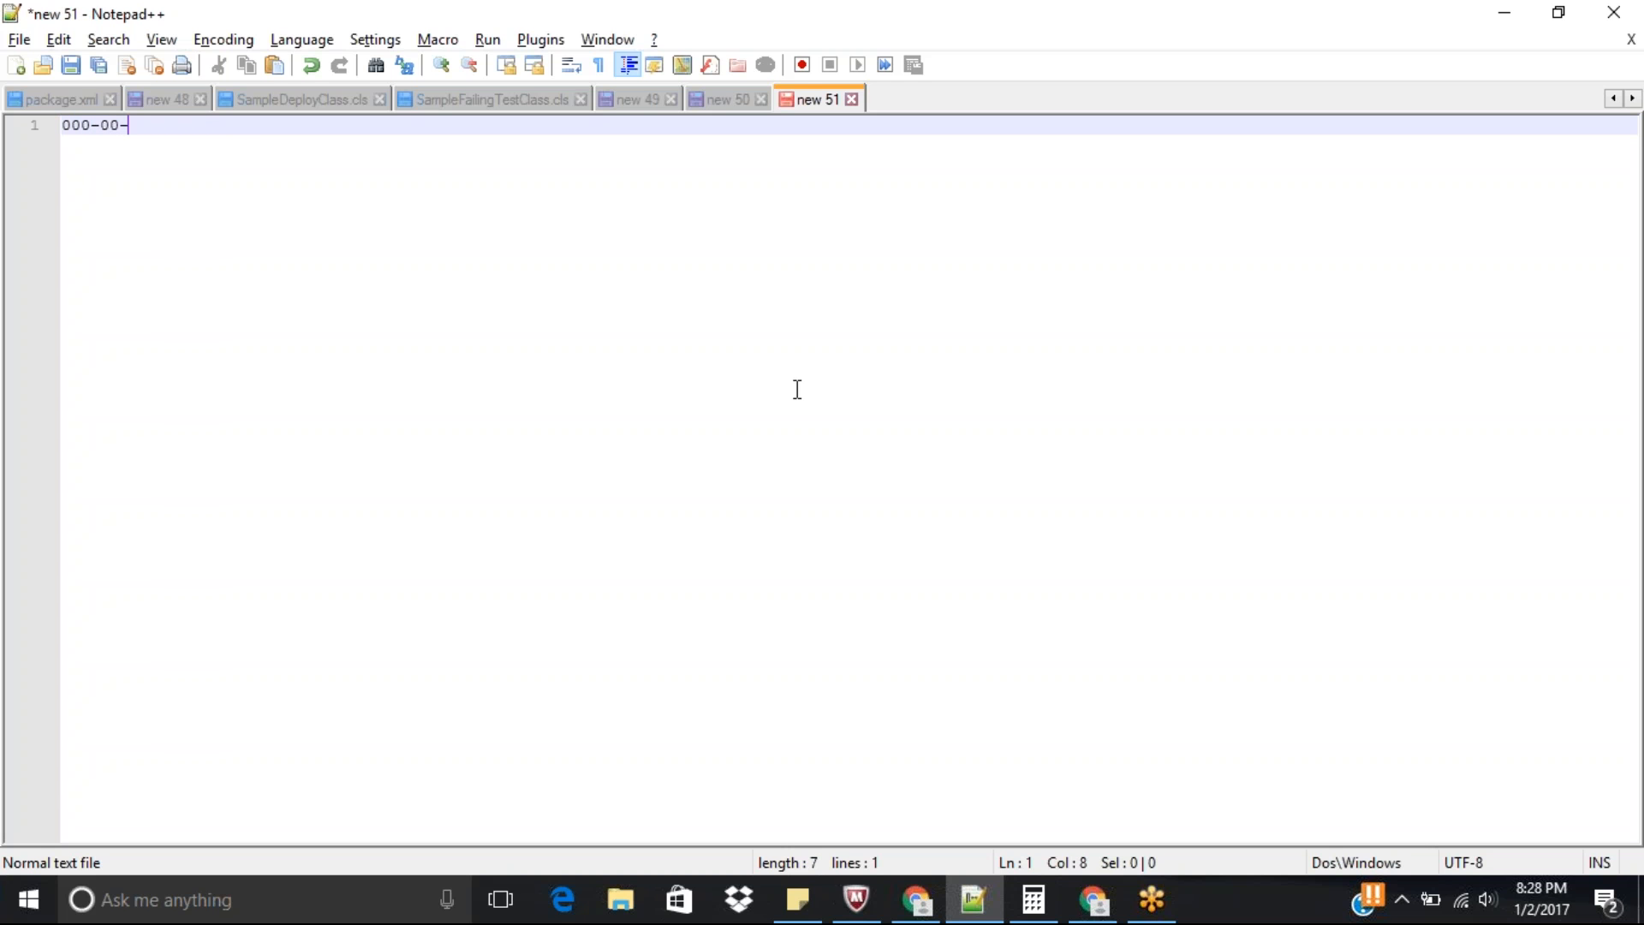
text(0000)
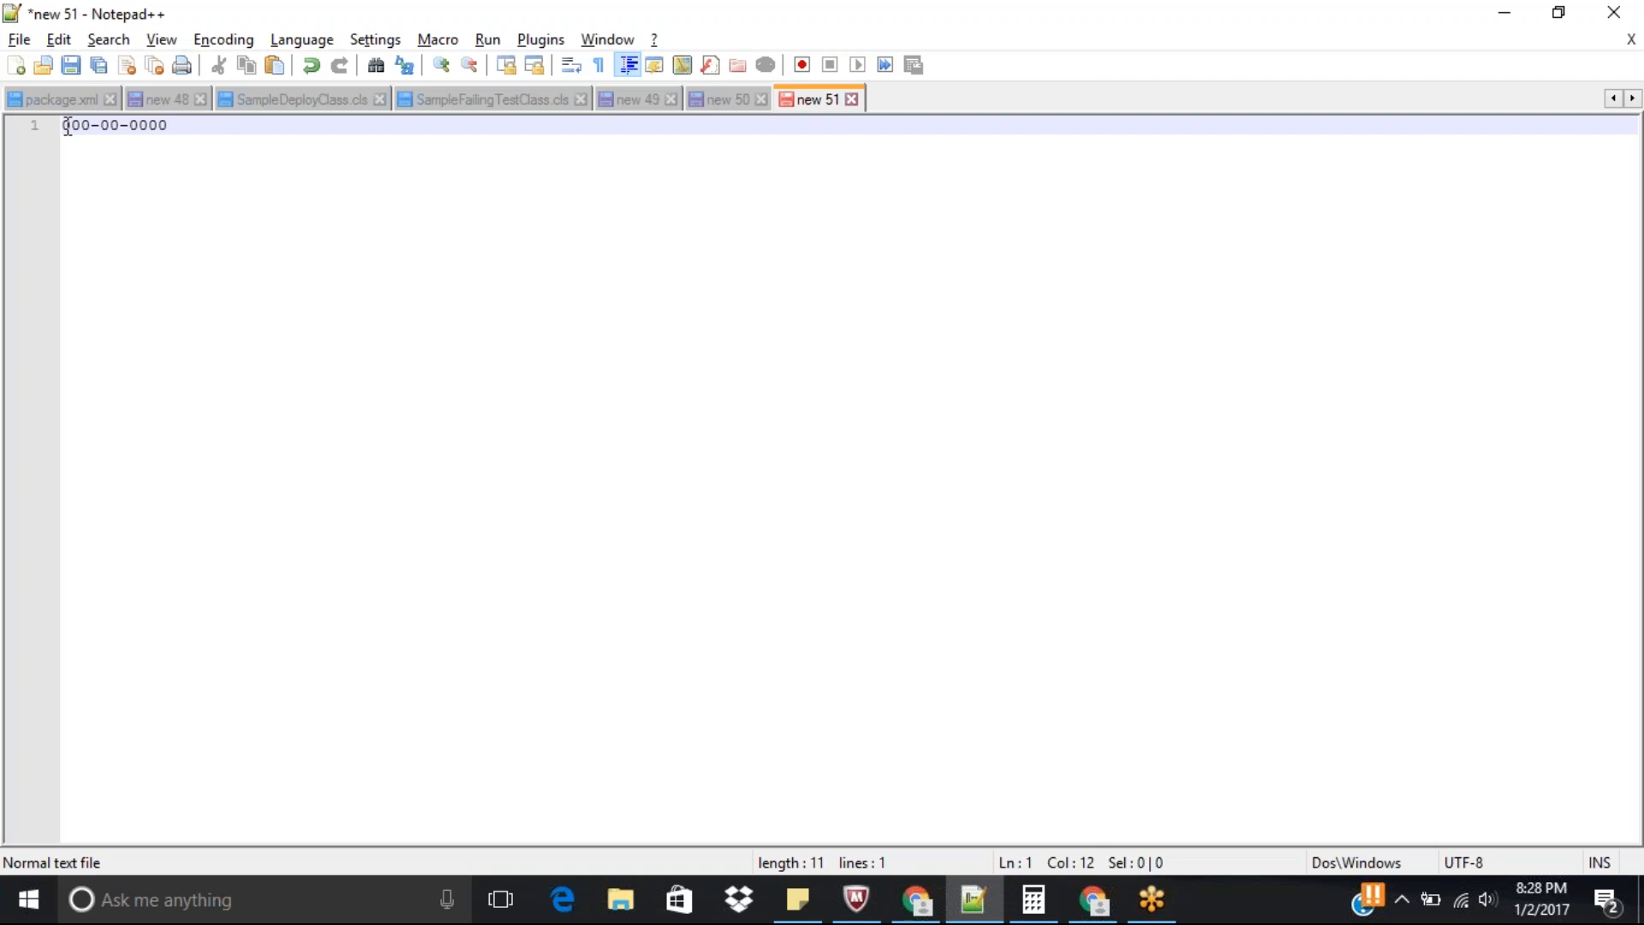
drag(65, 125, 174, 129)
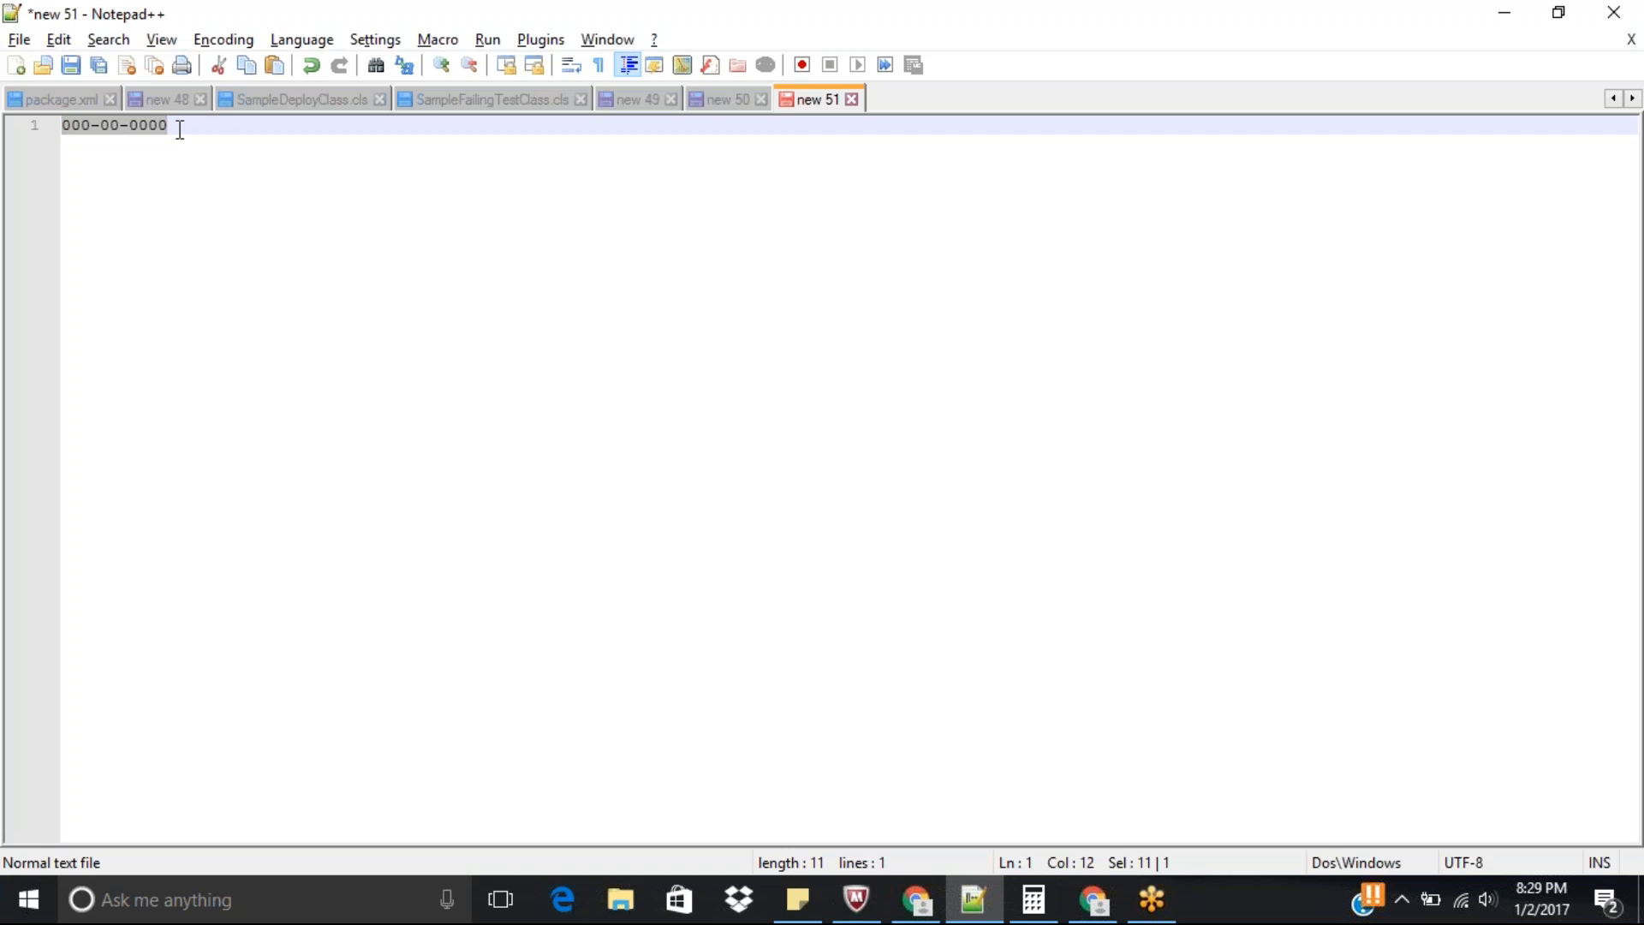
click(220, 247)
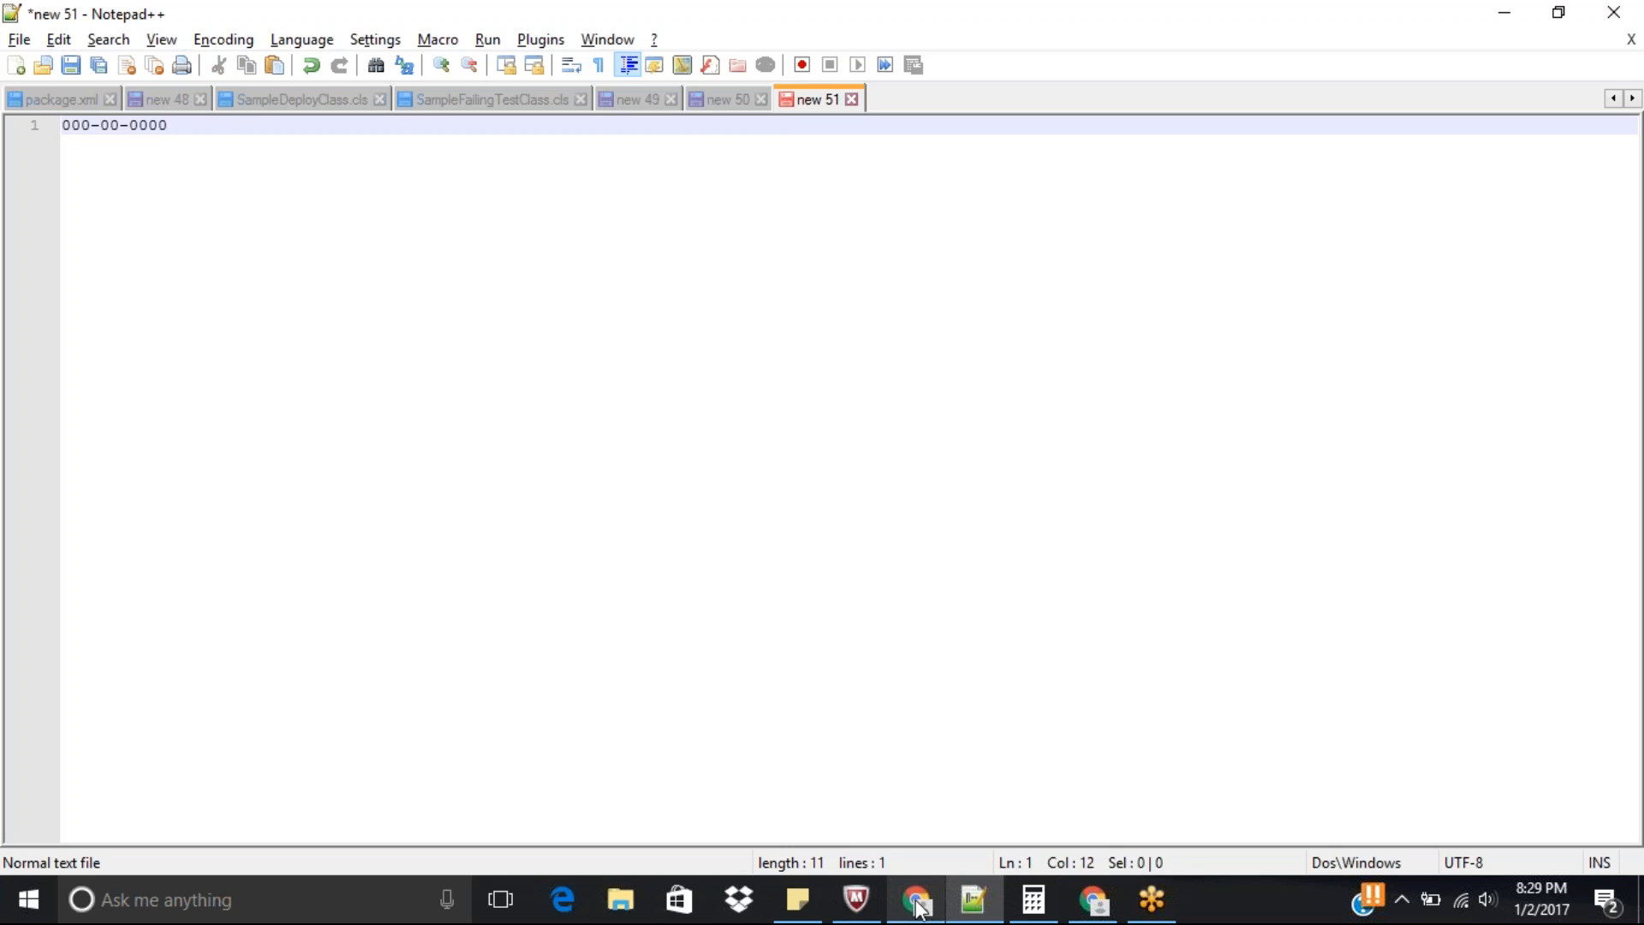
Note the function name REGEX on the second line of the document, below the 000-00-0000 pattern.
text(R)
key(BackSpace)
key(Return)
text(R)
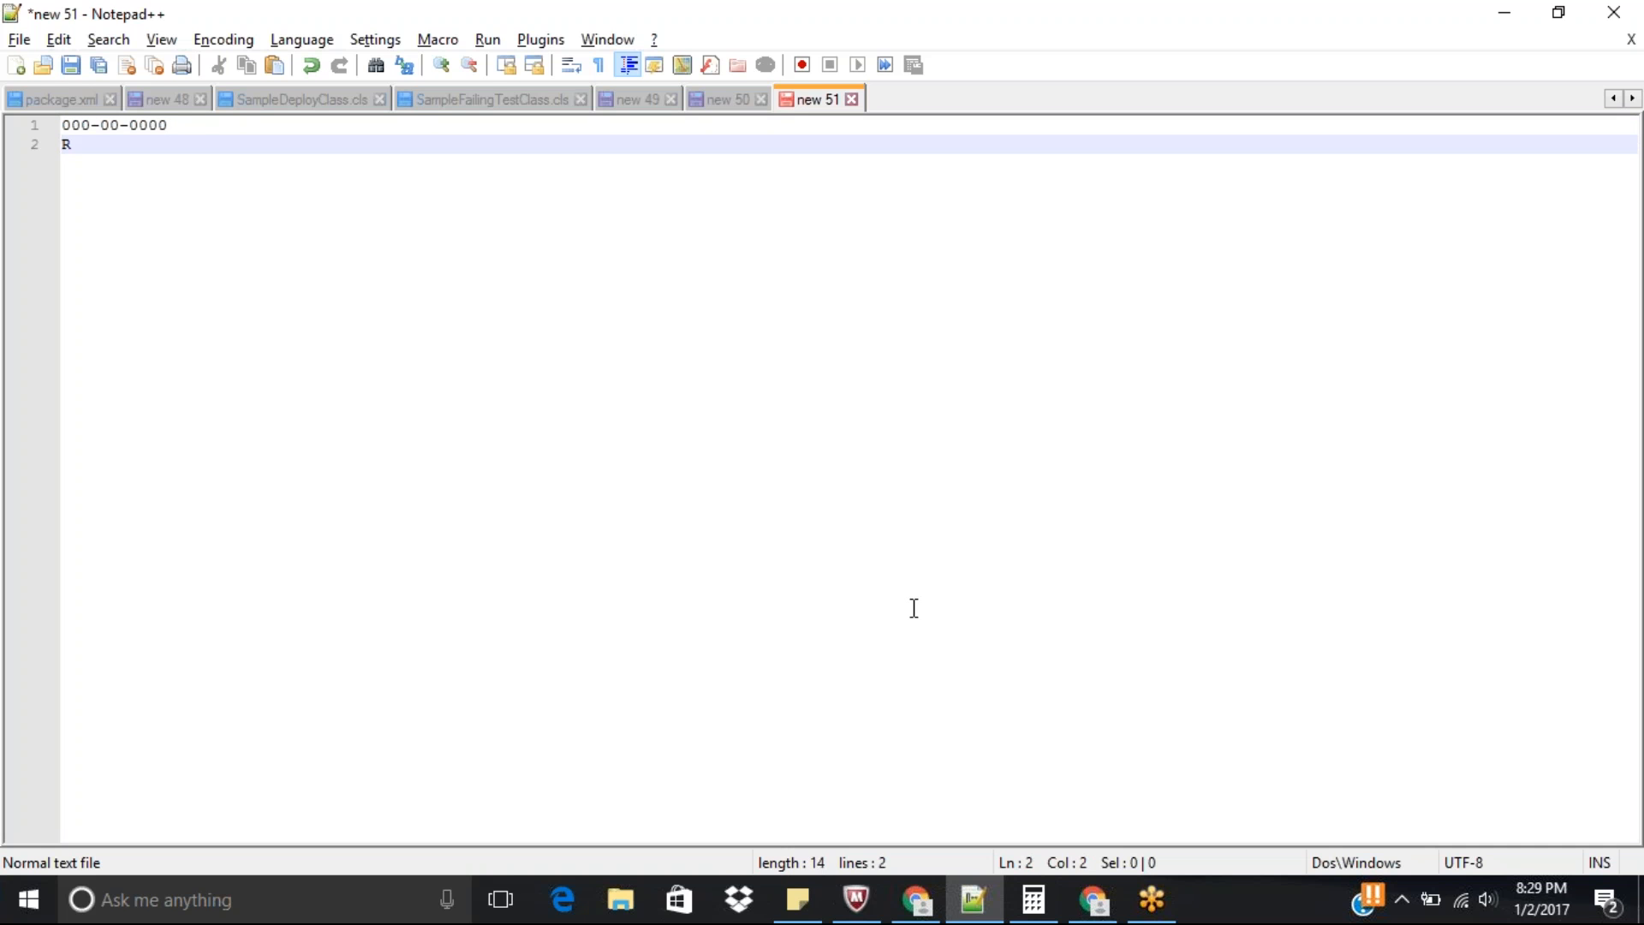
text(EGEX)
Switch back to Salesforce in Chrome, open the test validation account for editing and view the Account object's fields.
key(alt+Tab)
drag(1640, 231, 1639, 411)
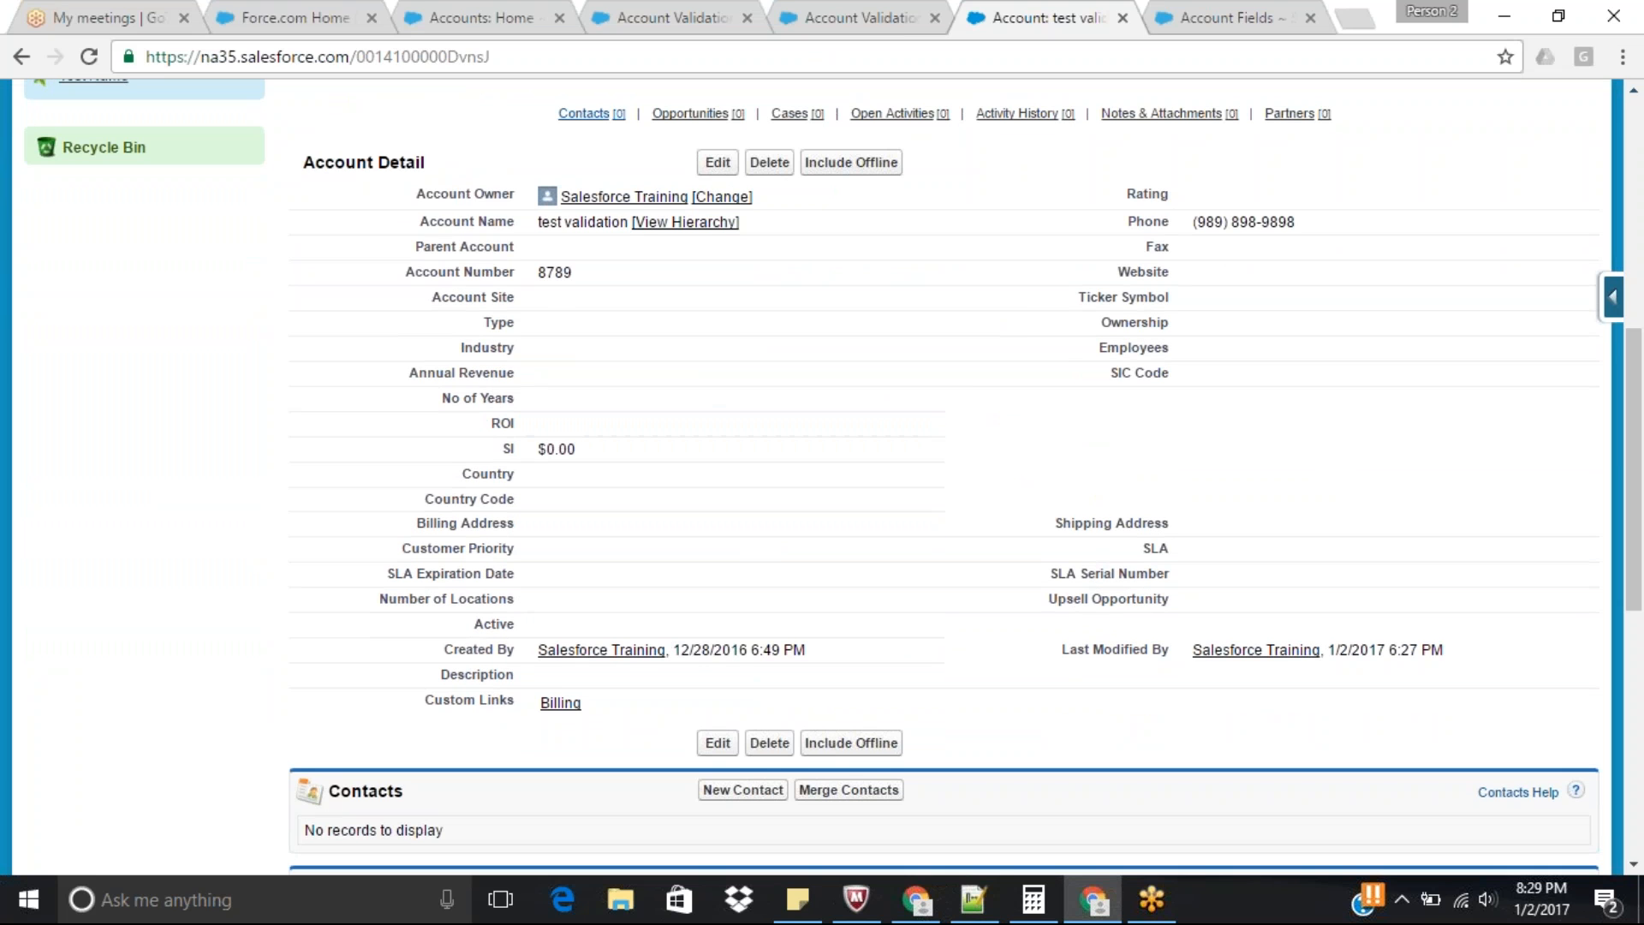
click(718, 162)
drag(1641, 301, 1642, 386)
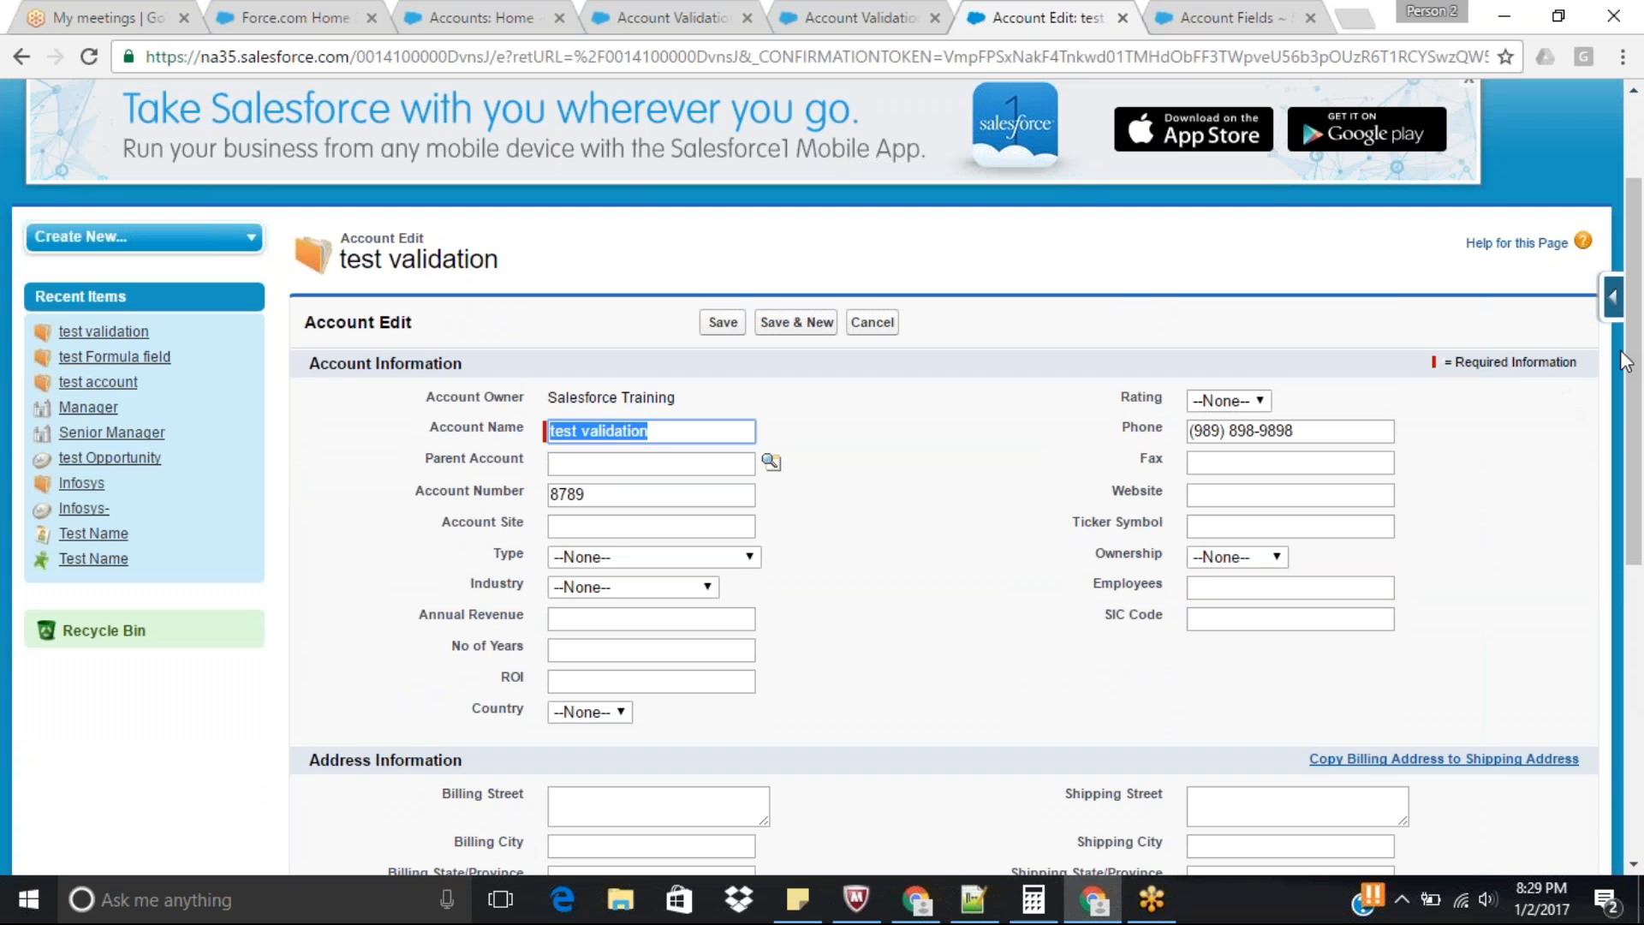
click(1615, 294)
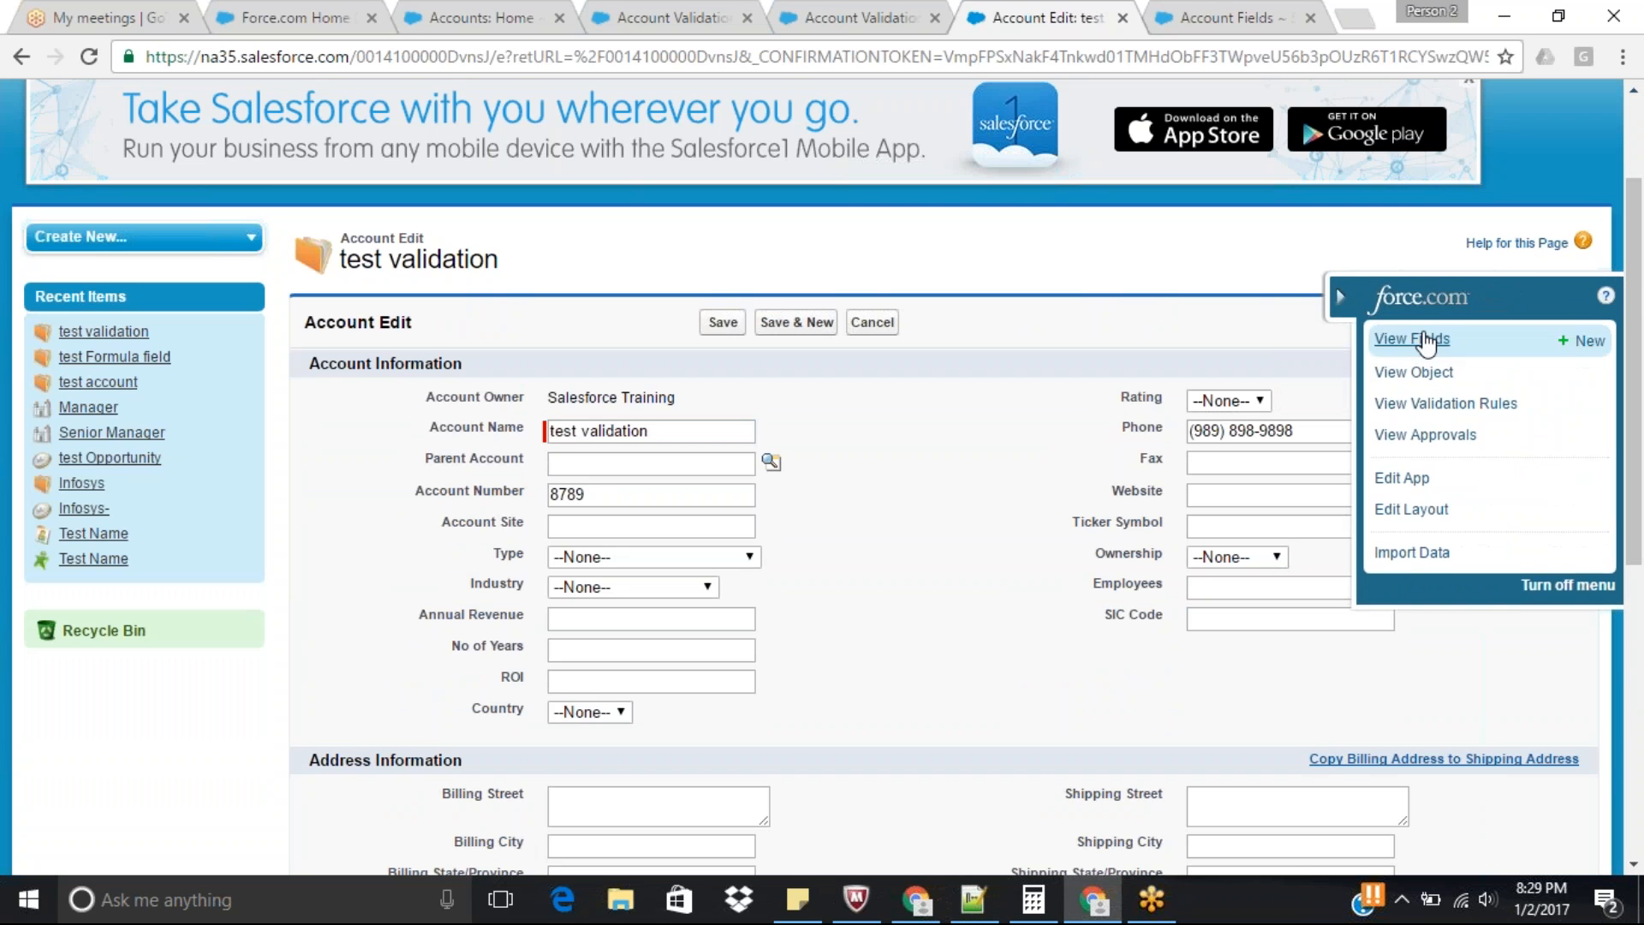
click(1424, 338)
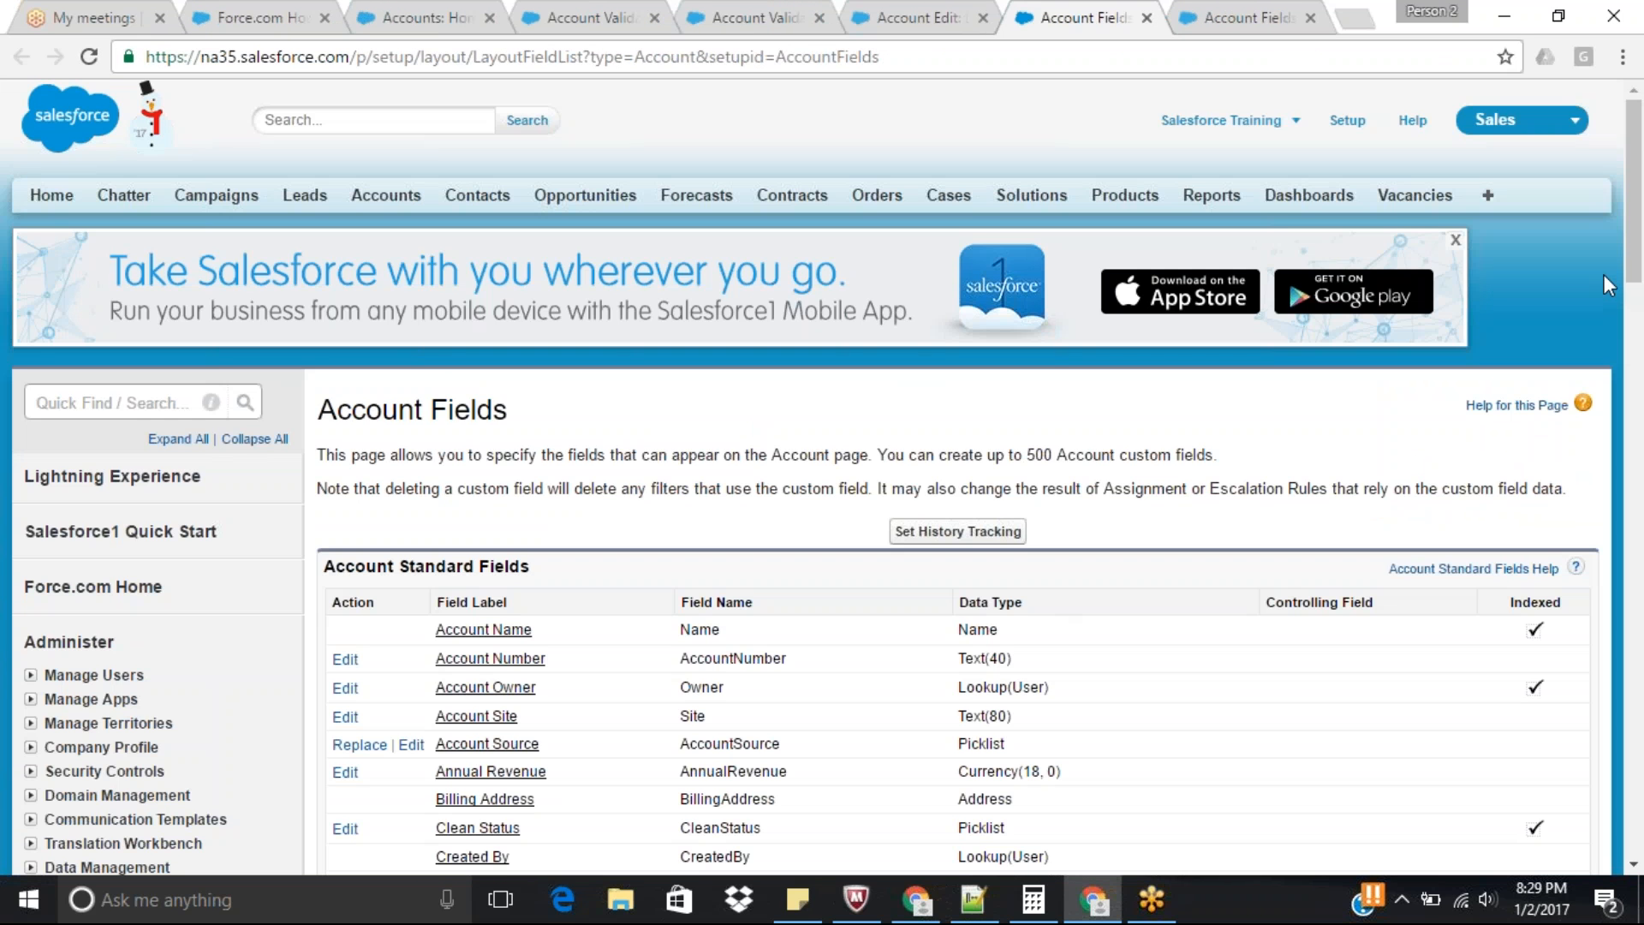
Start a new Account custom field with the Text data type and proceed to its details.
drag(1627, 270, 1642, 462)
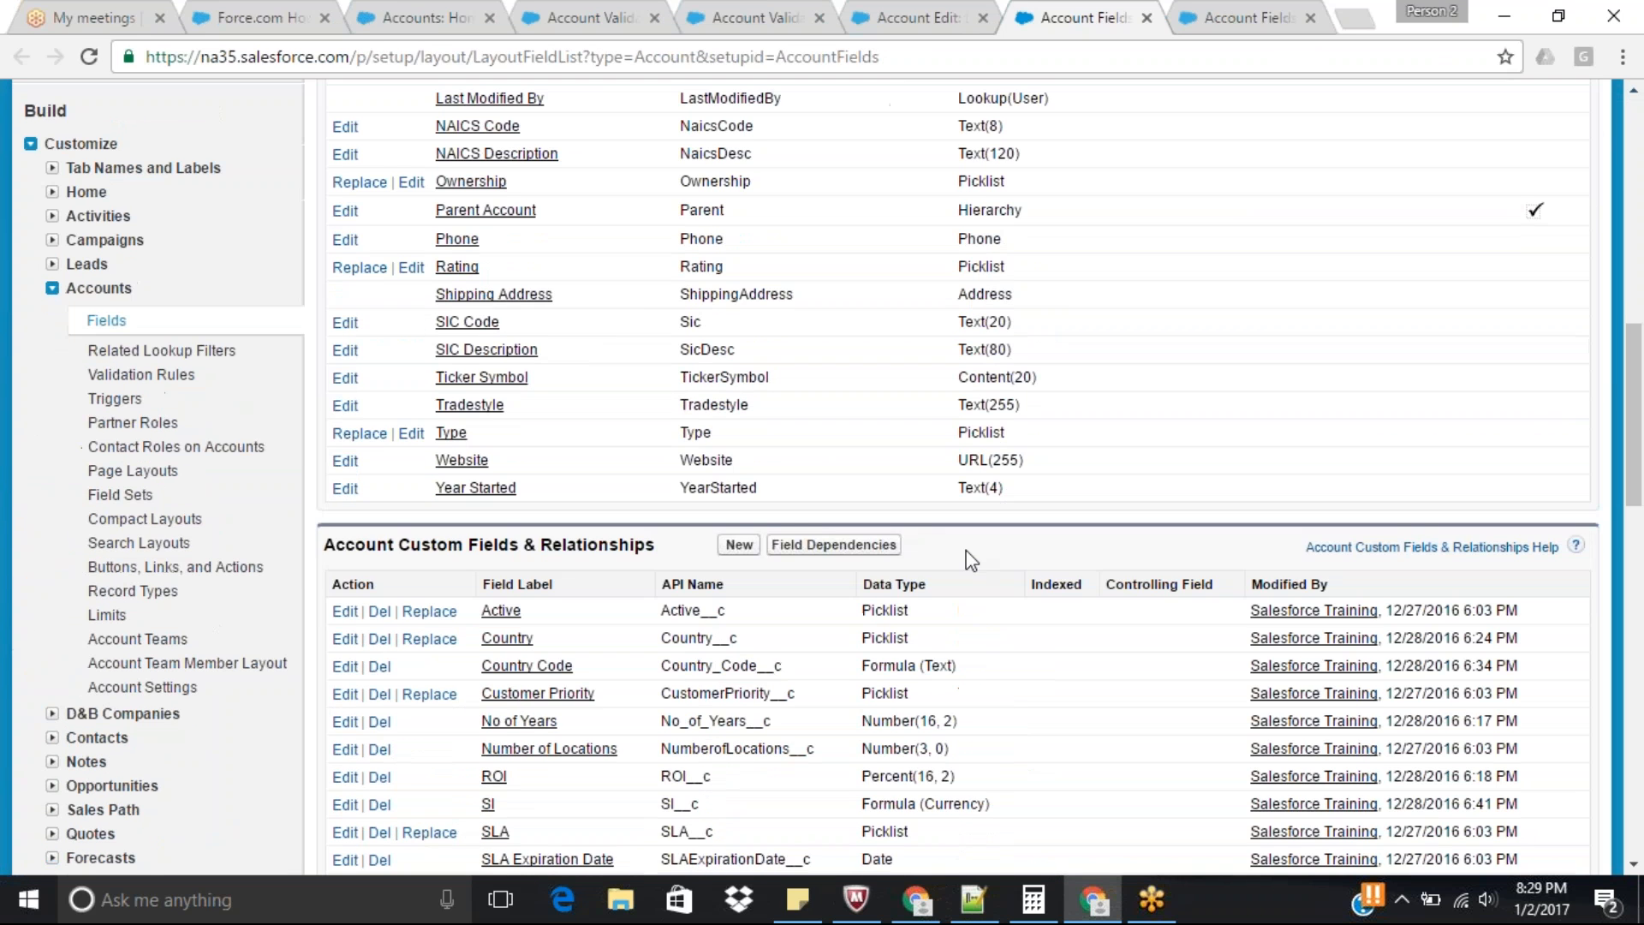
click(740, 548)
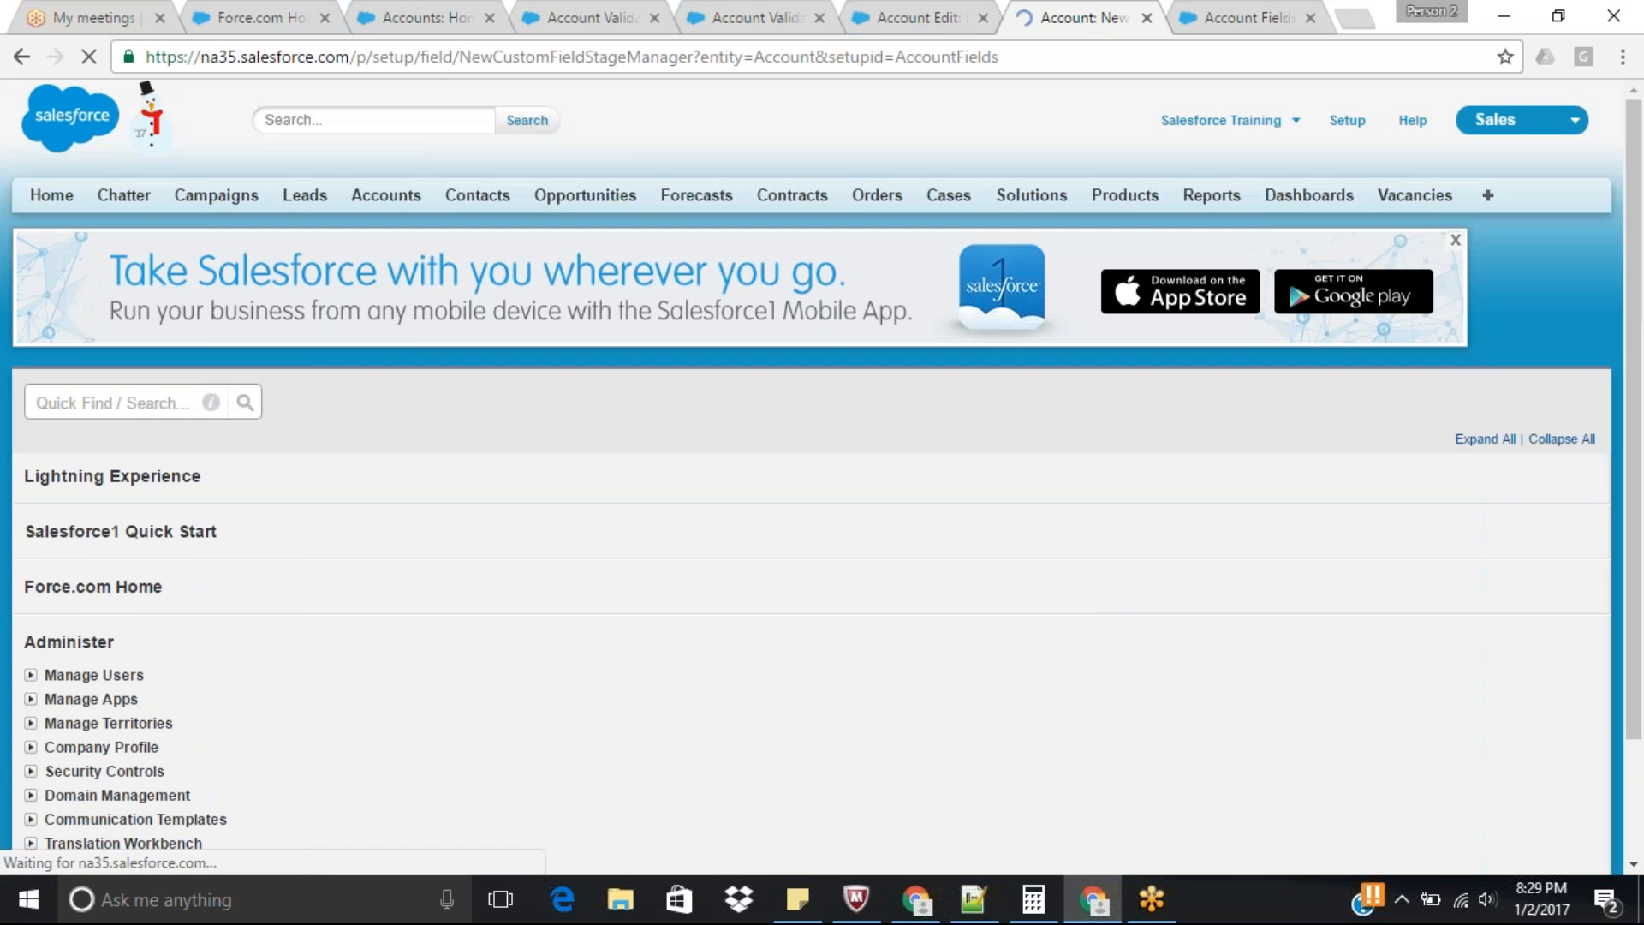
drag(1634, 188, 1634, 375)
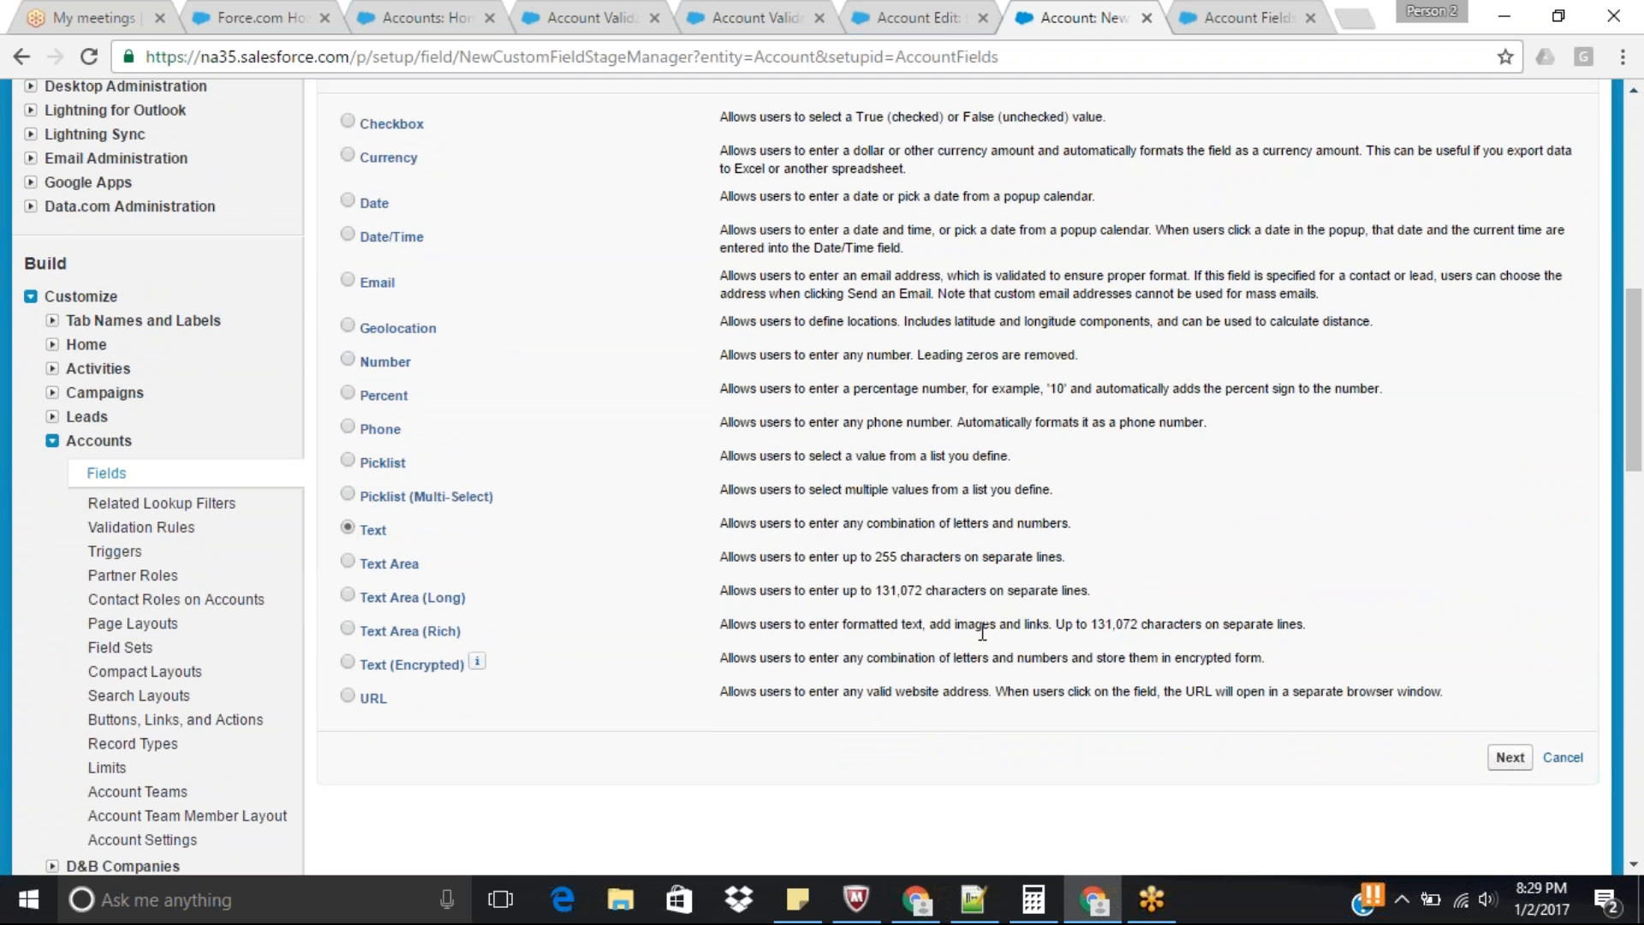
click(1510, 757)
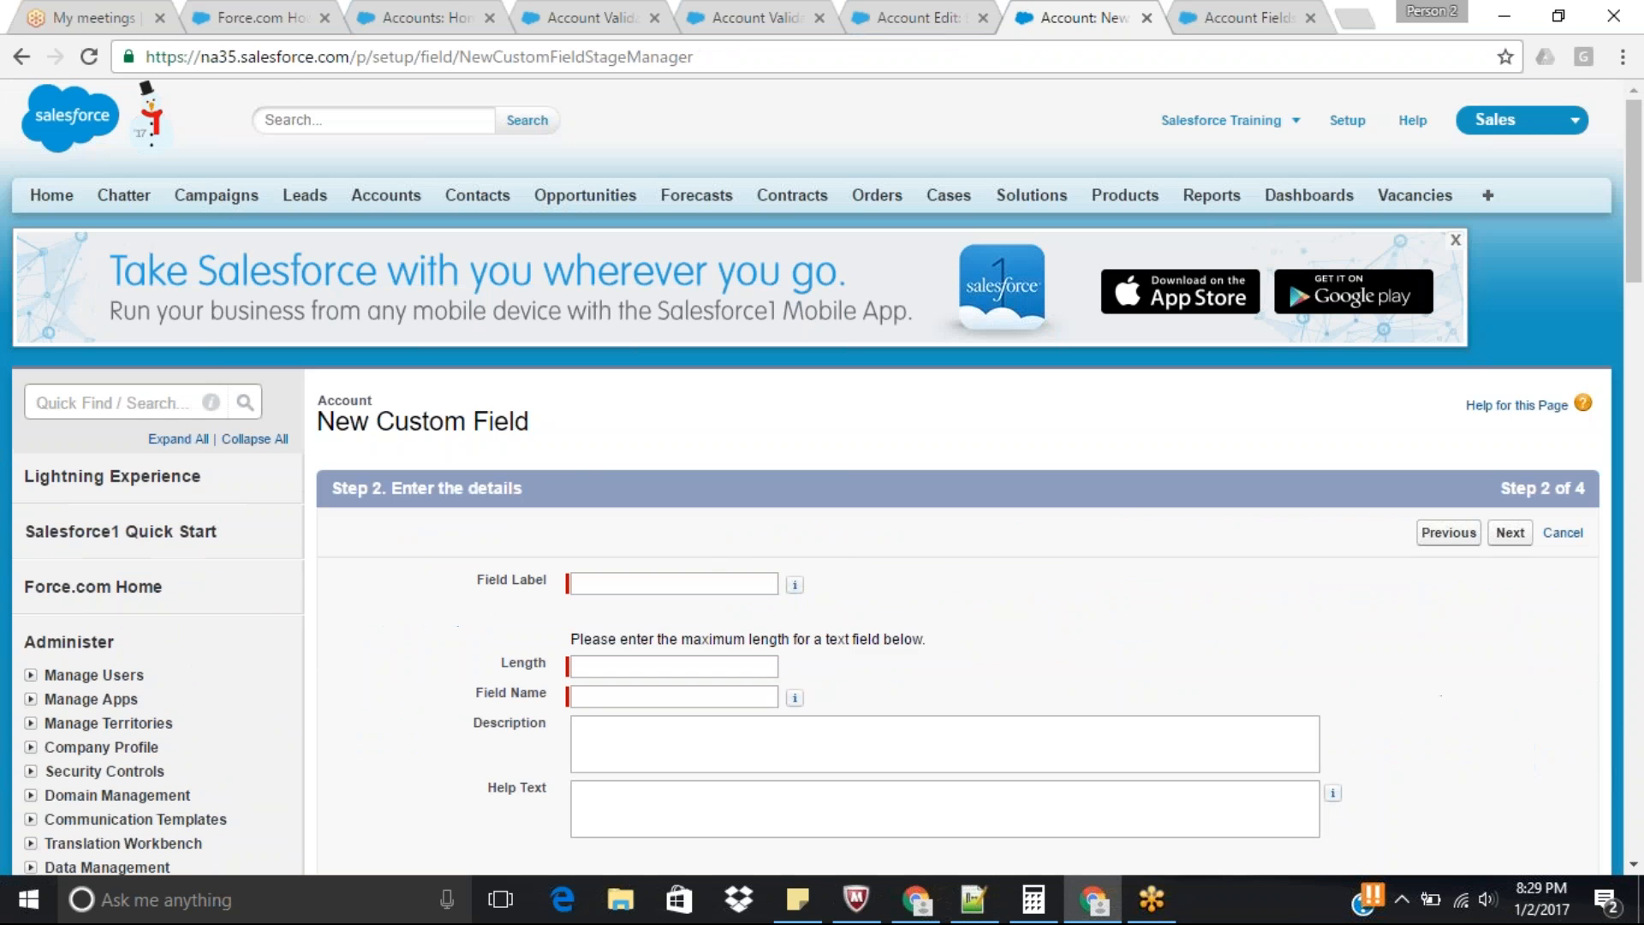
Label the new custom field SSN and set its length to 16.
click(727, 584)
text(SSN)
key(Tab)
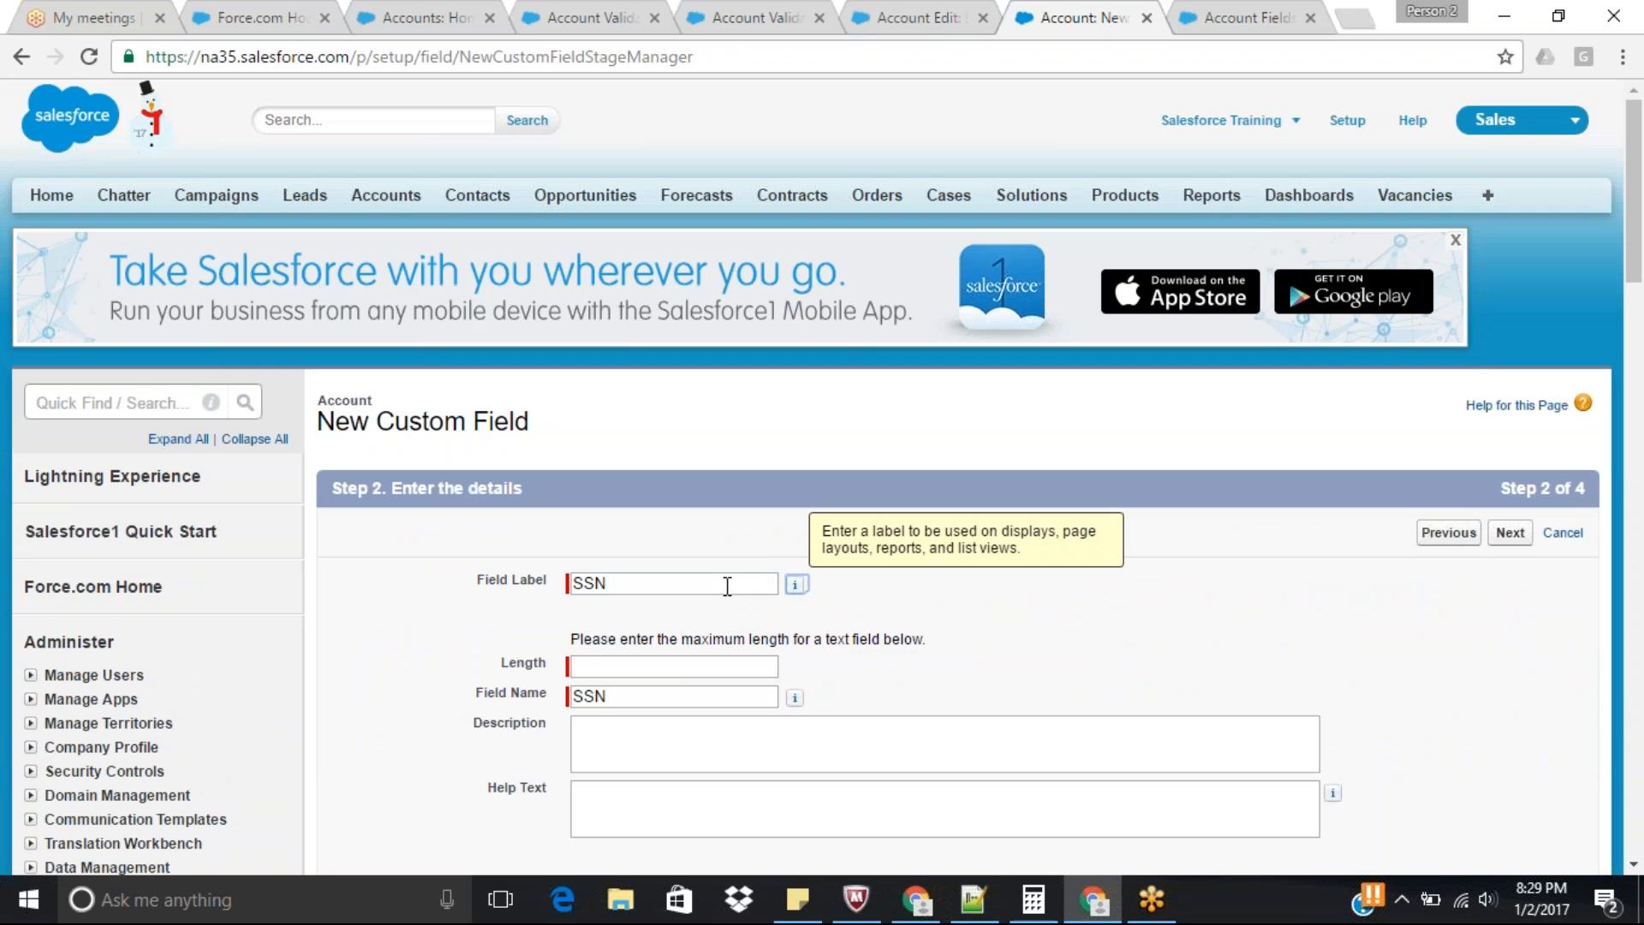
click(680, 667)
text(16)
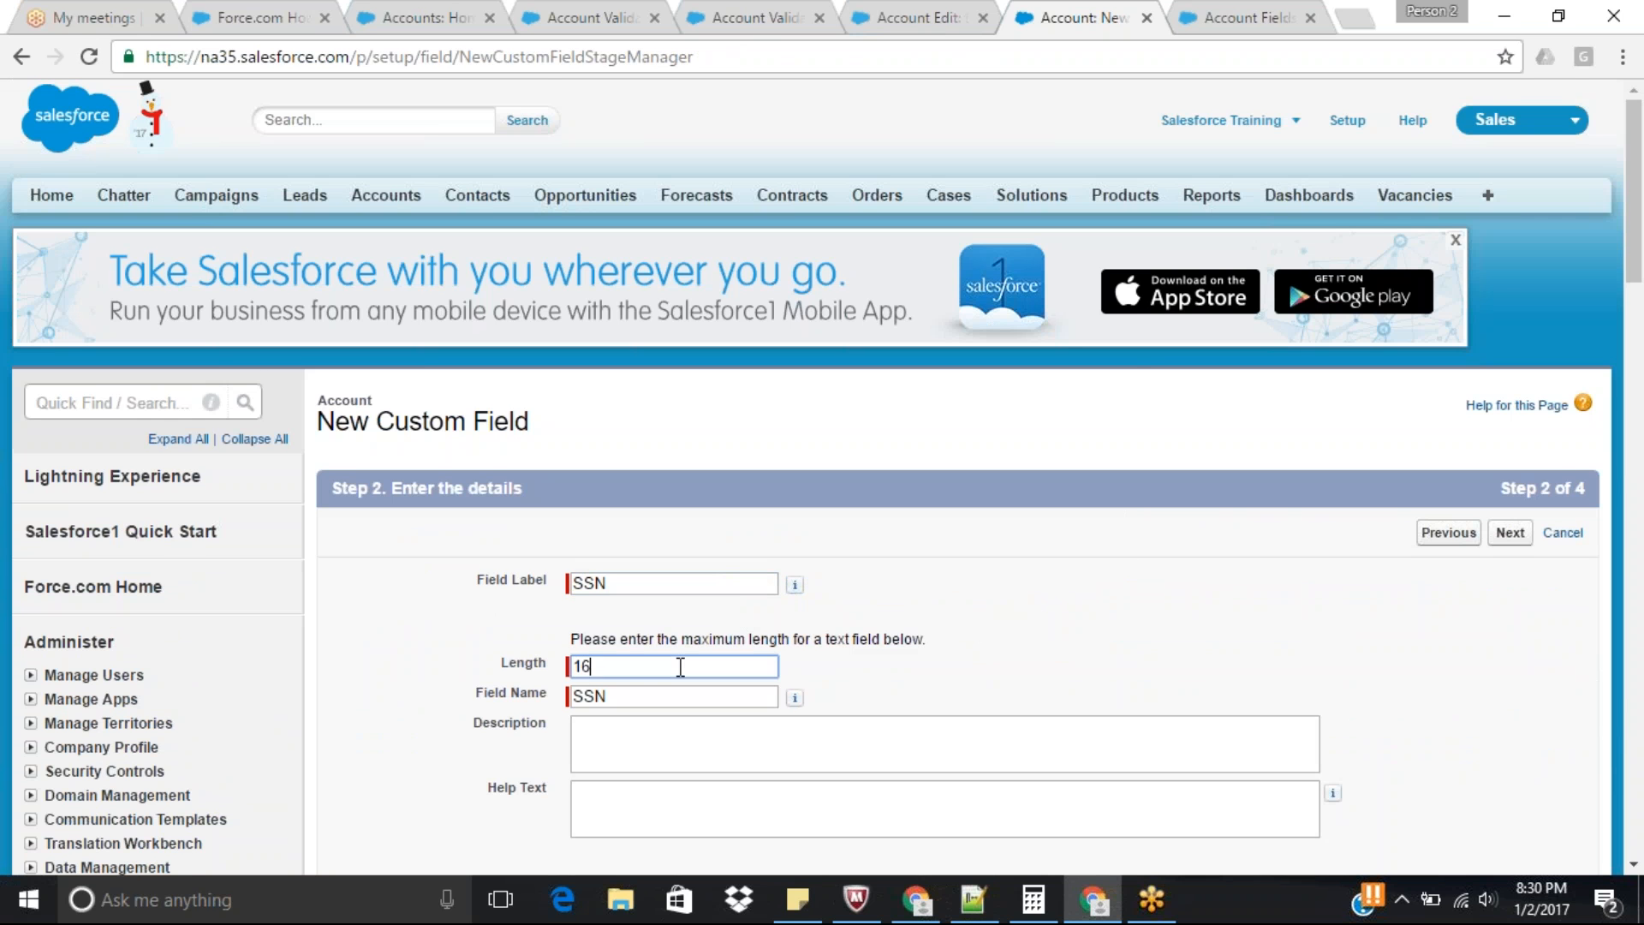
Accept the default field-level security and page layouts for the SSN field and save it.
drag(1640, 189, 1640, 261)
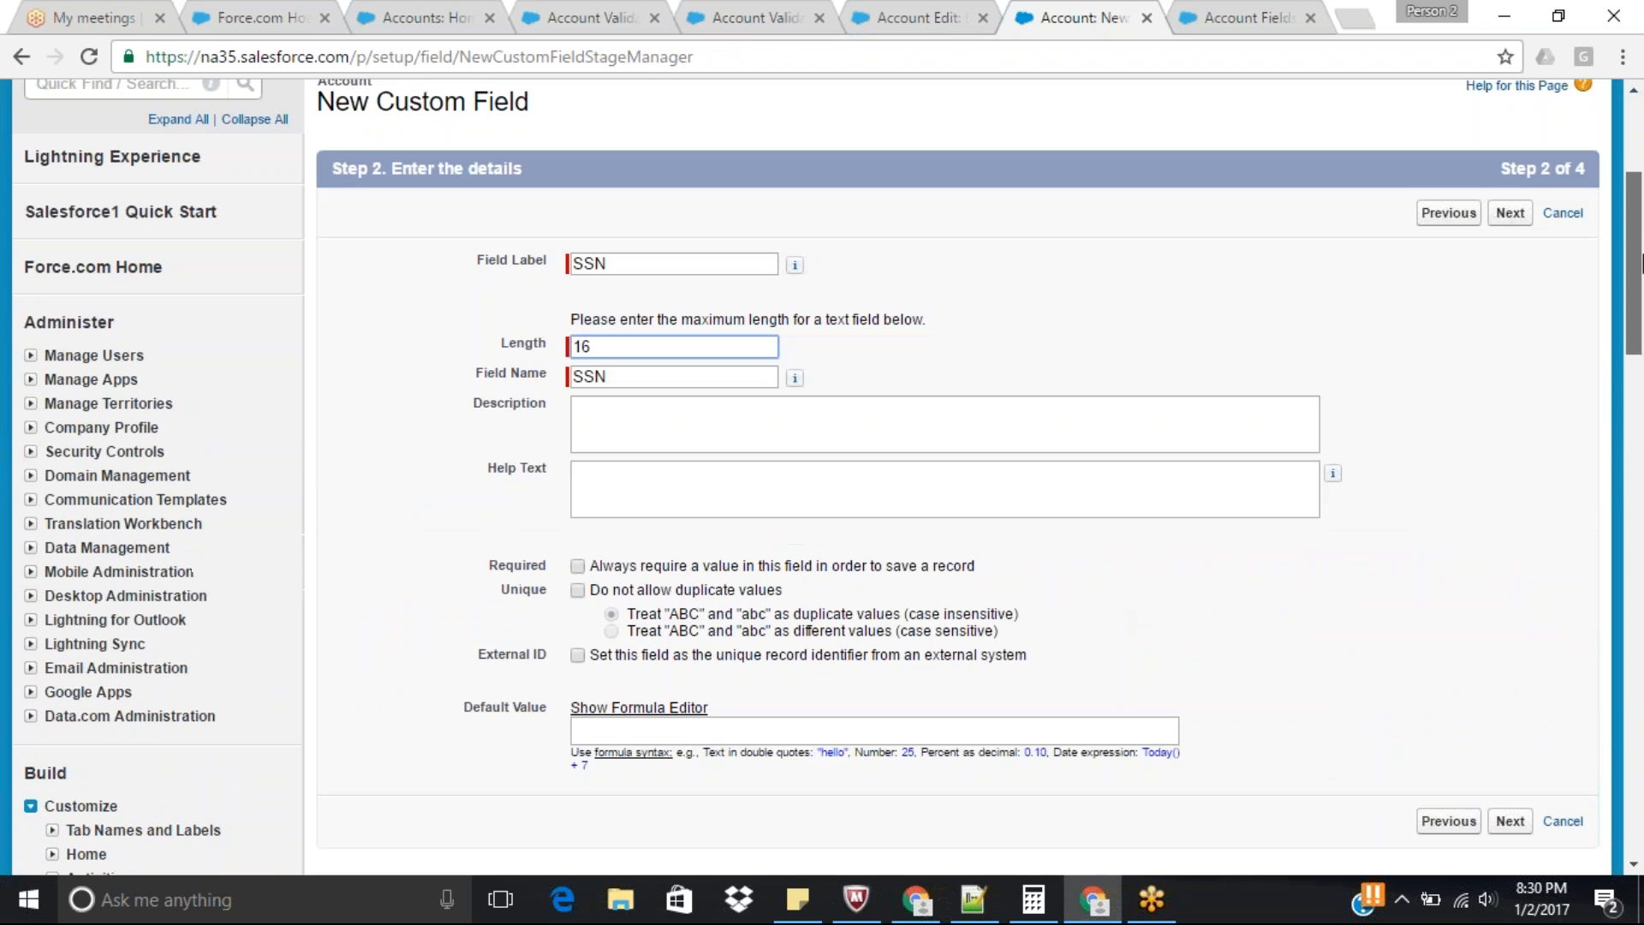
click(1510, 212)
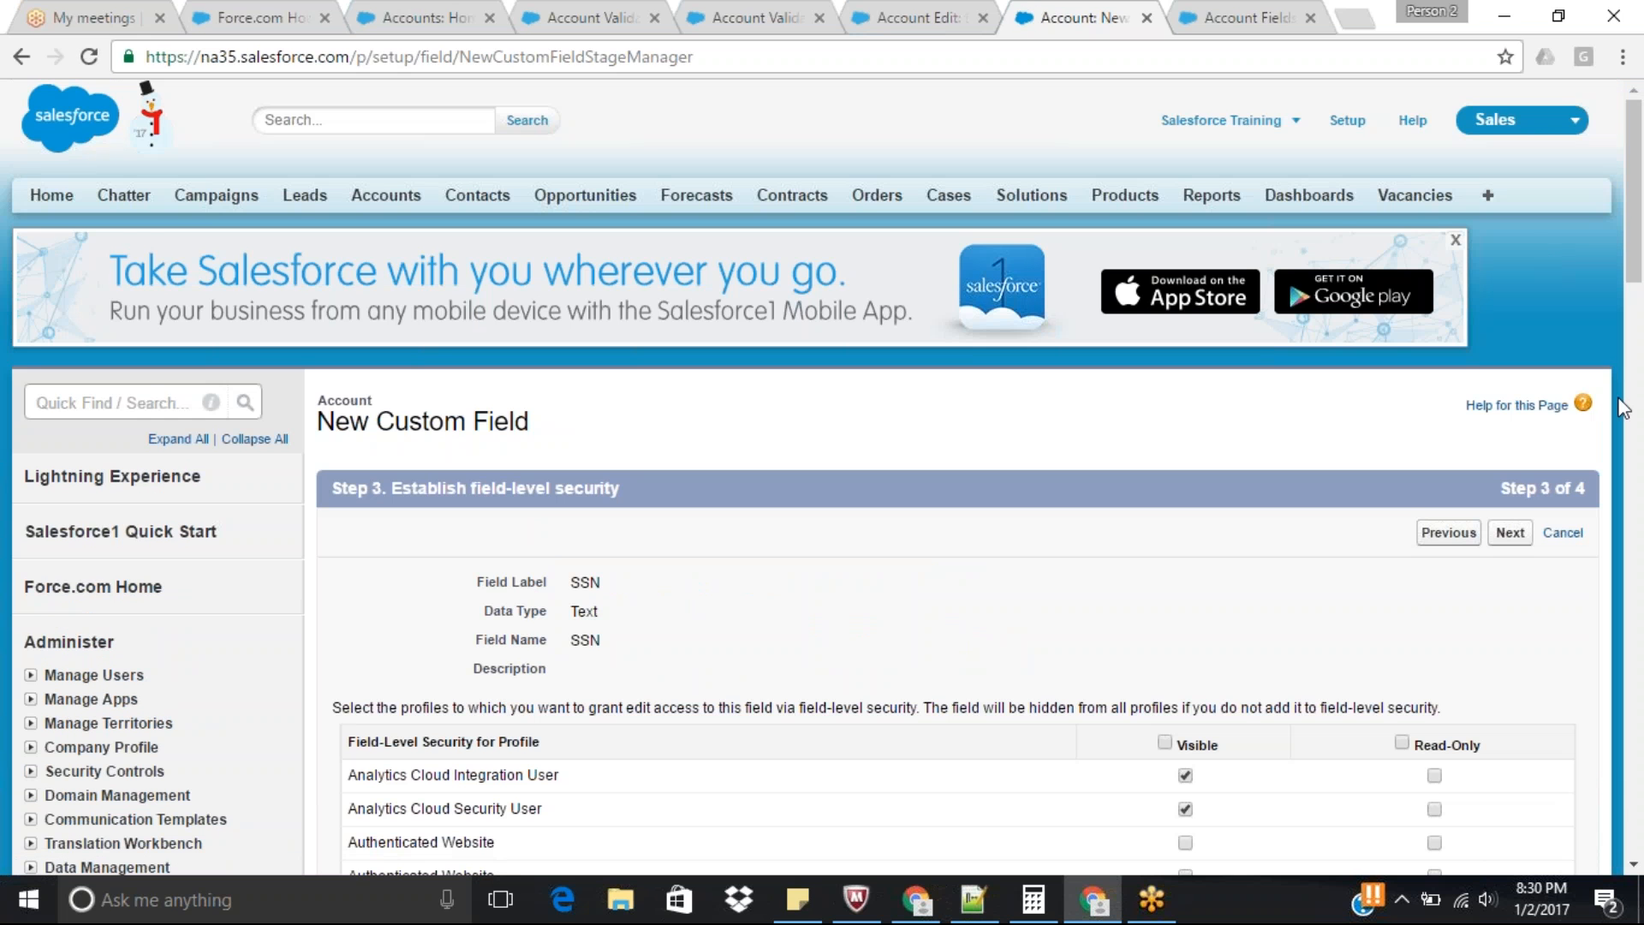
click(1509, 532)
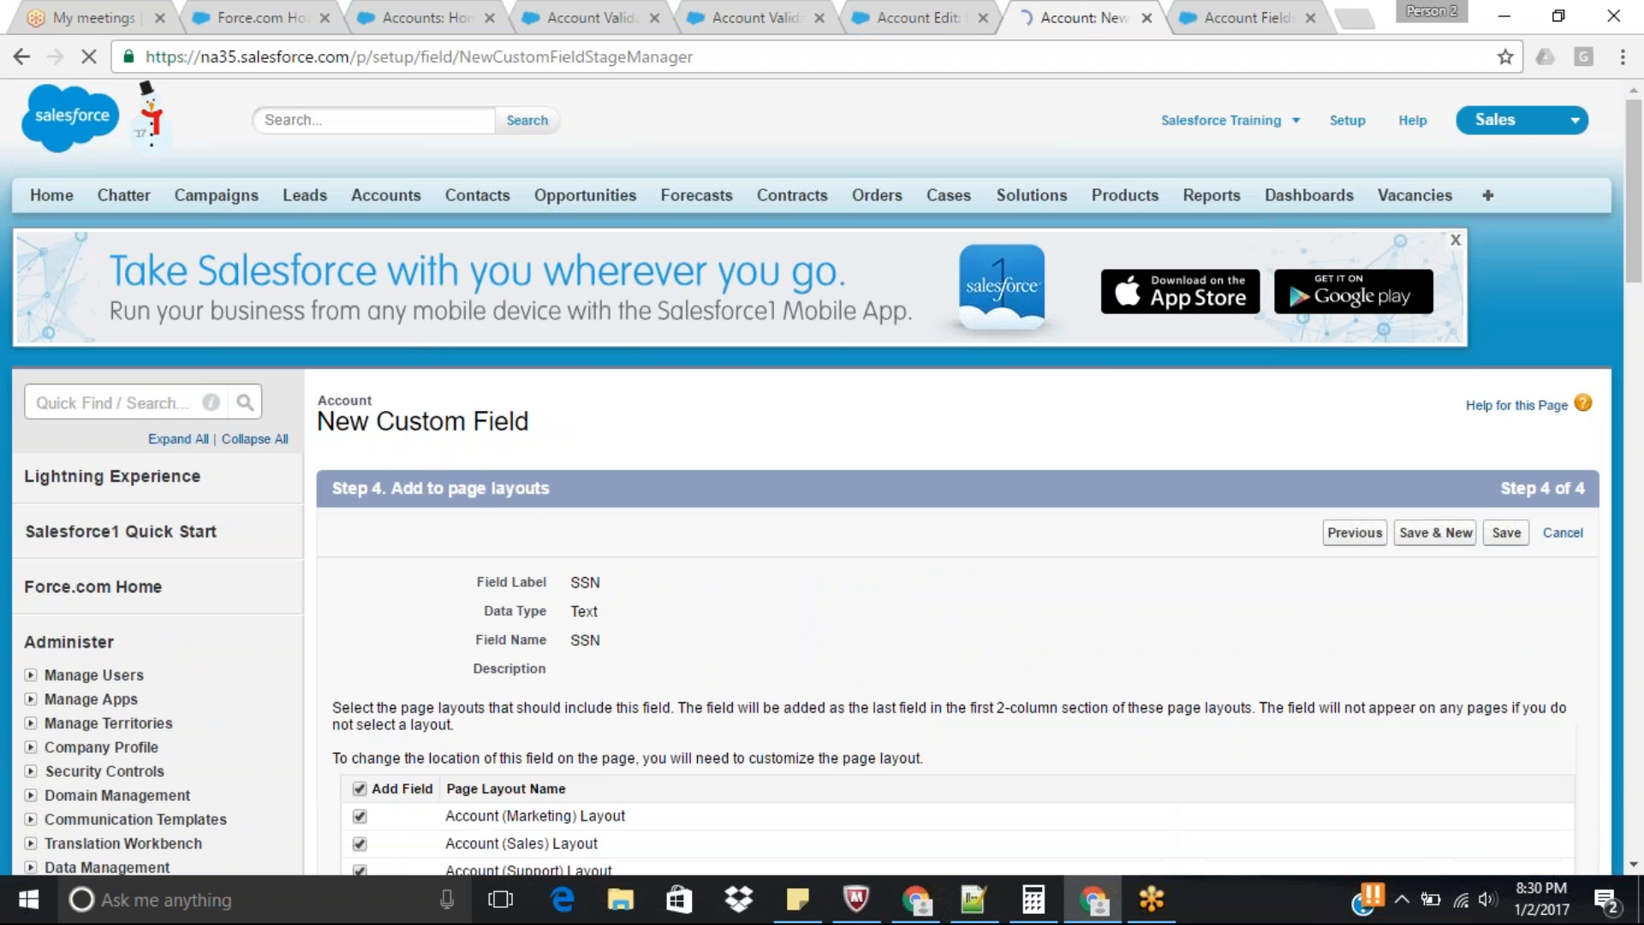
click(1506, 532)
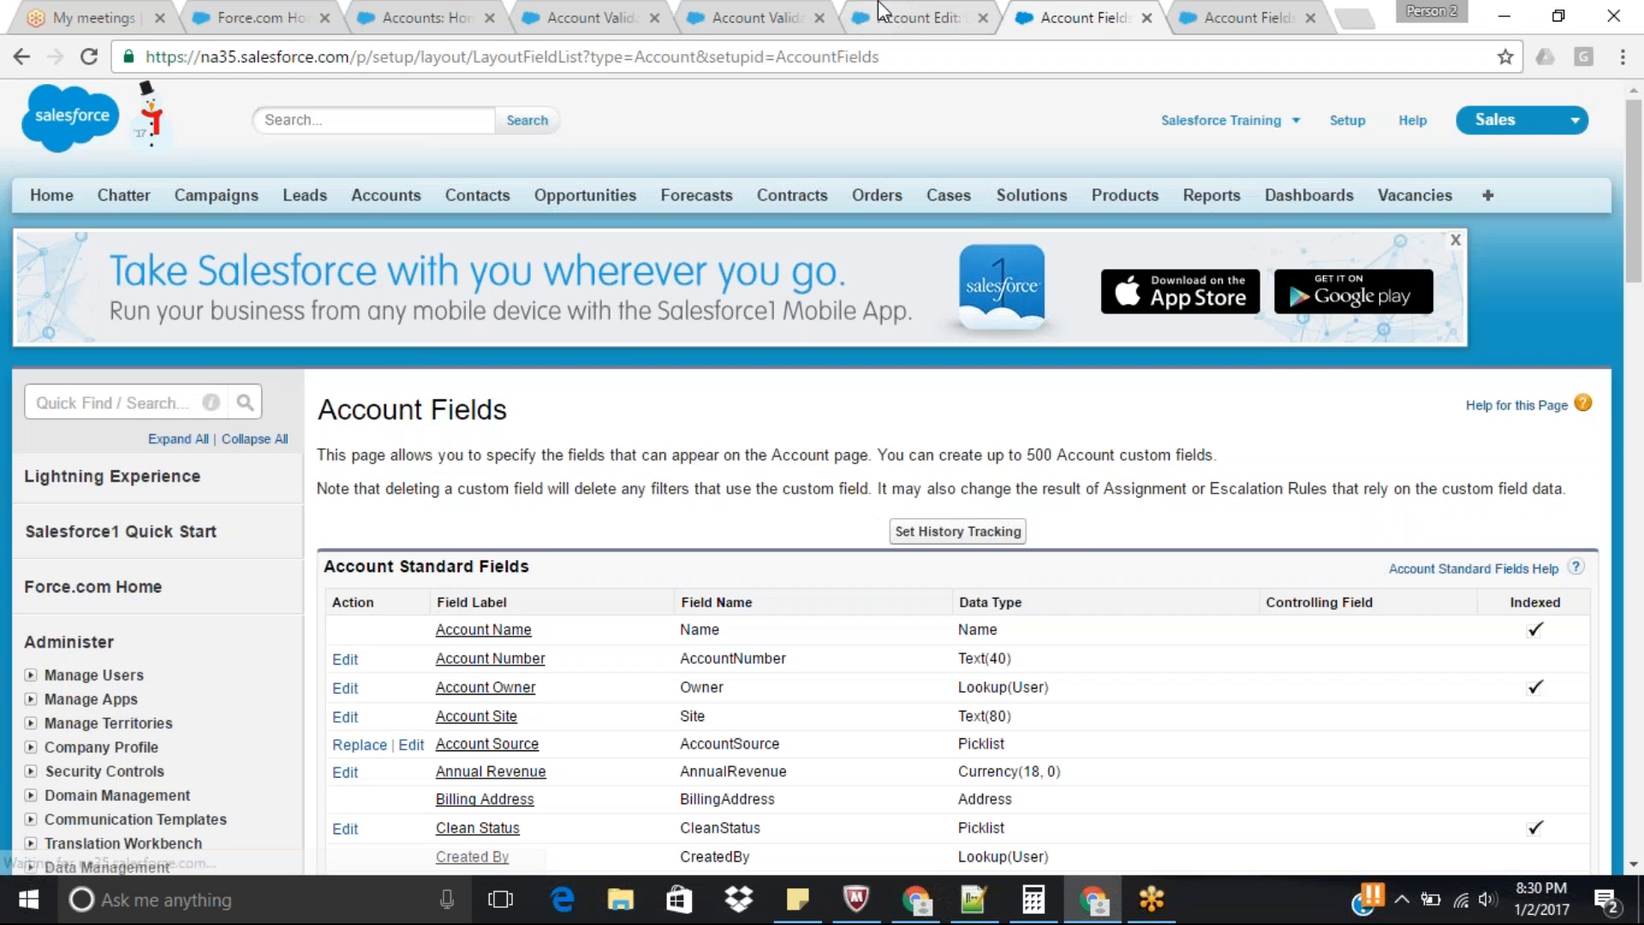
Reload the test validation account's edit page and place the cursor in its SSN field.
click(882, 12)
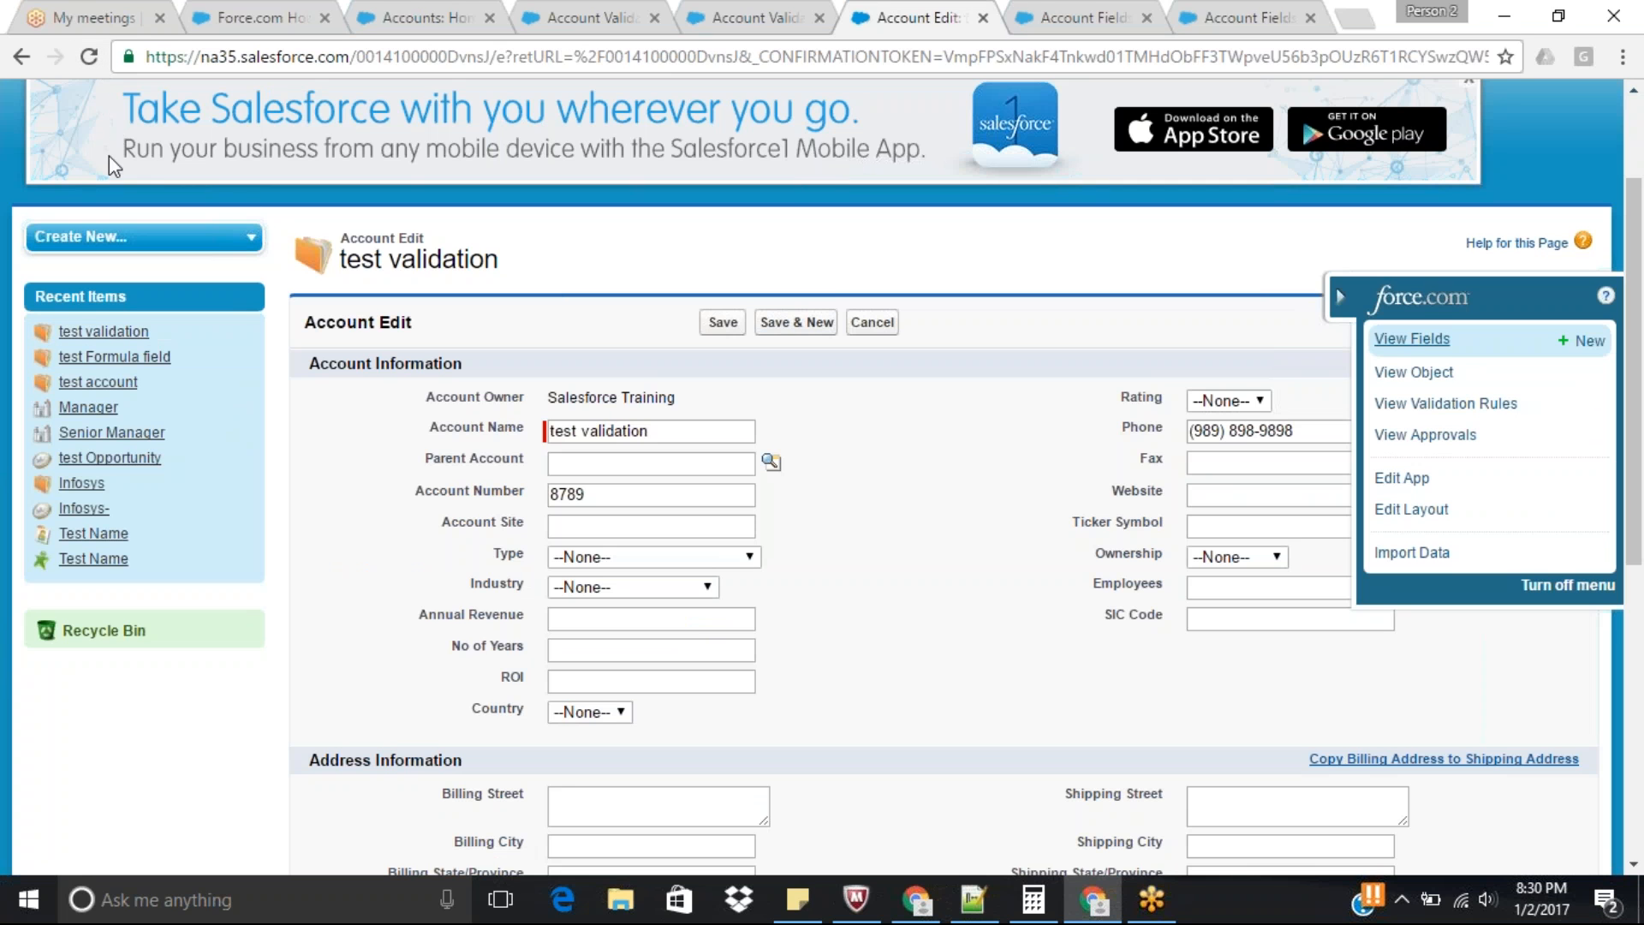
click(88, 56)
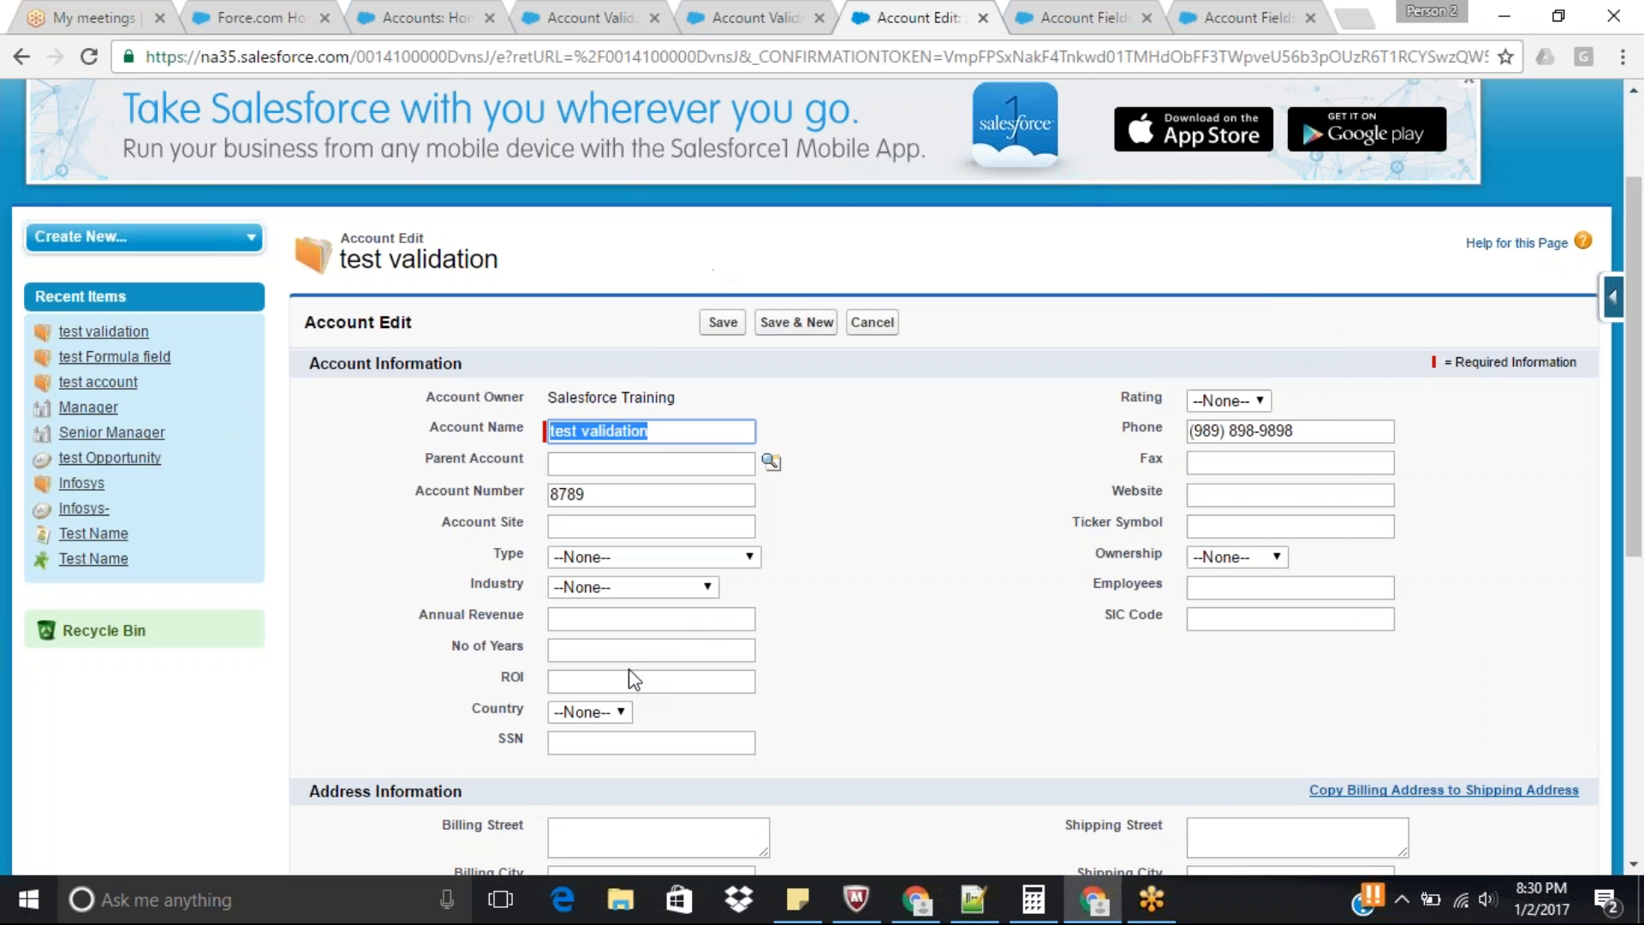
click(587, 743)
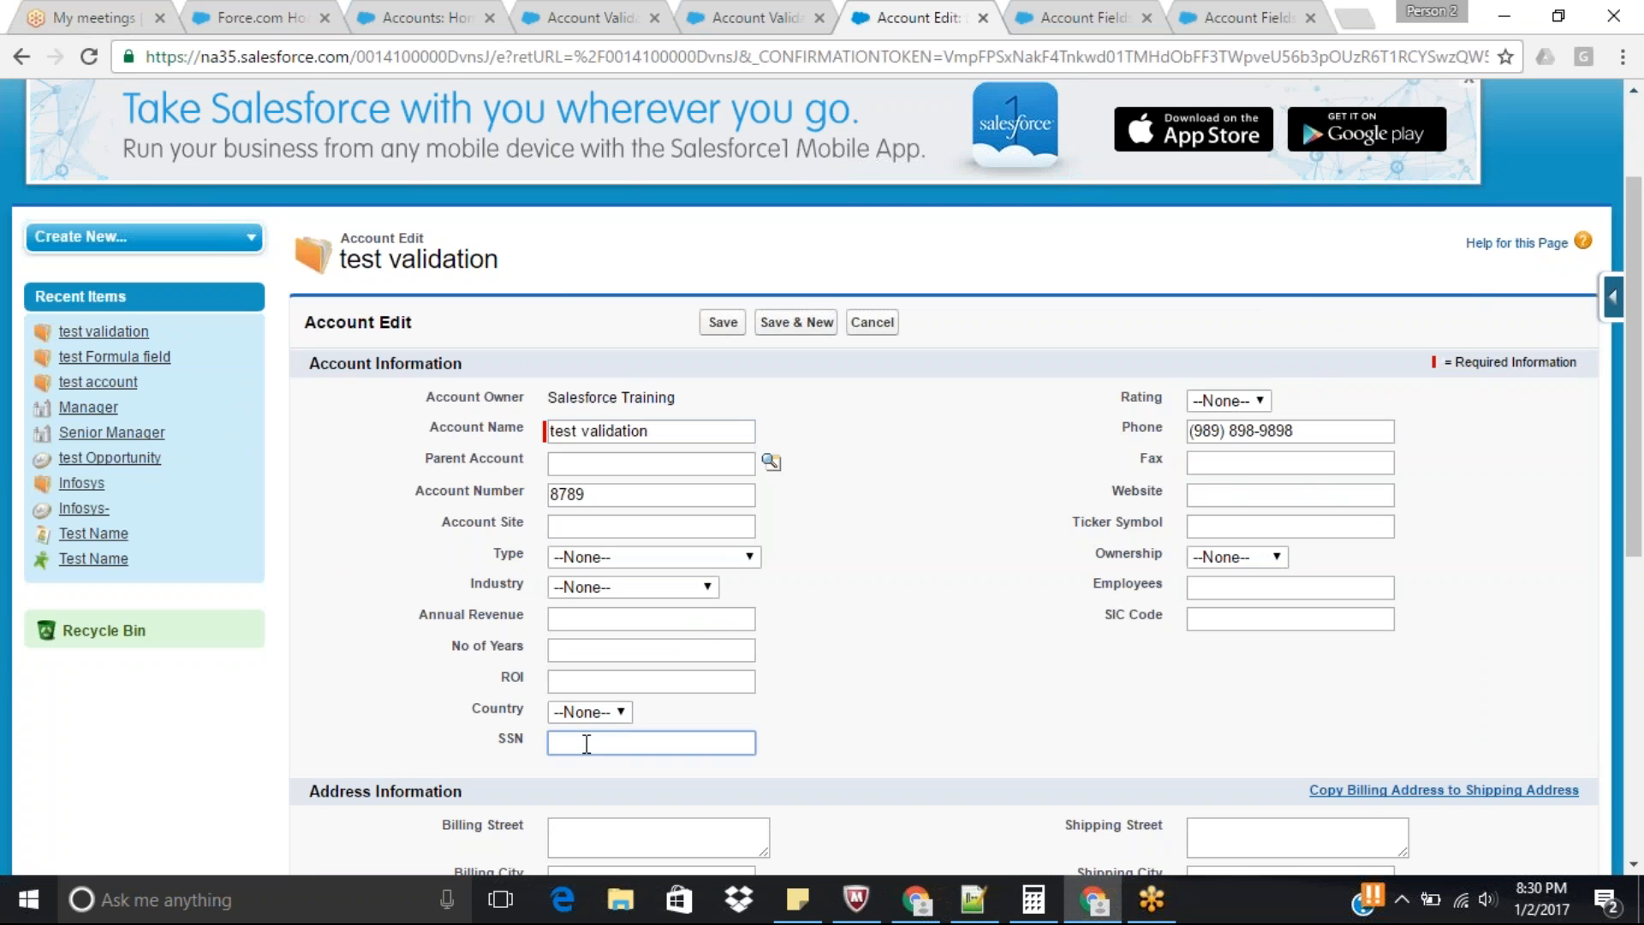
Go back to the Account validation rules and start a new rule named SSN Number Format.
click(751, 12)
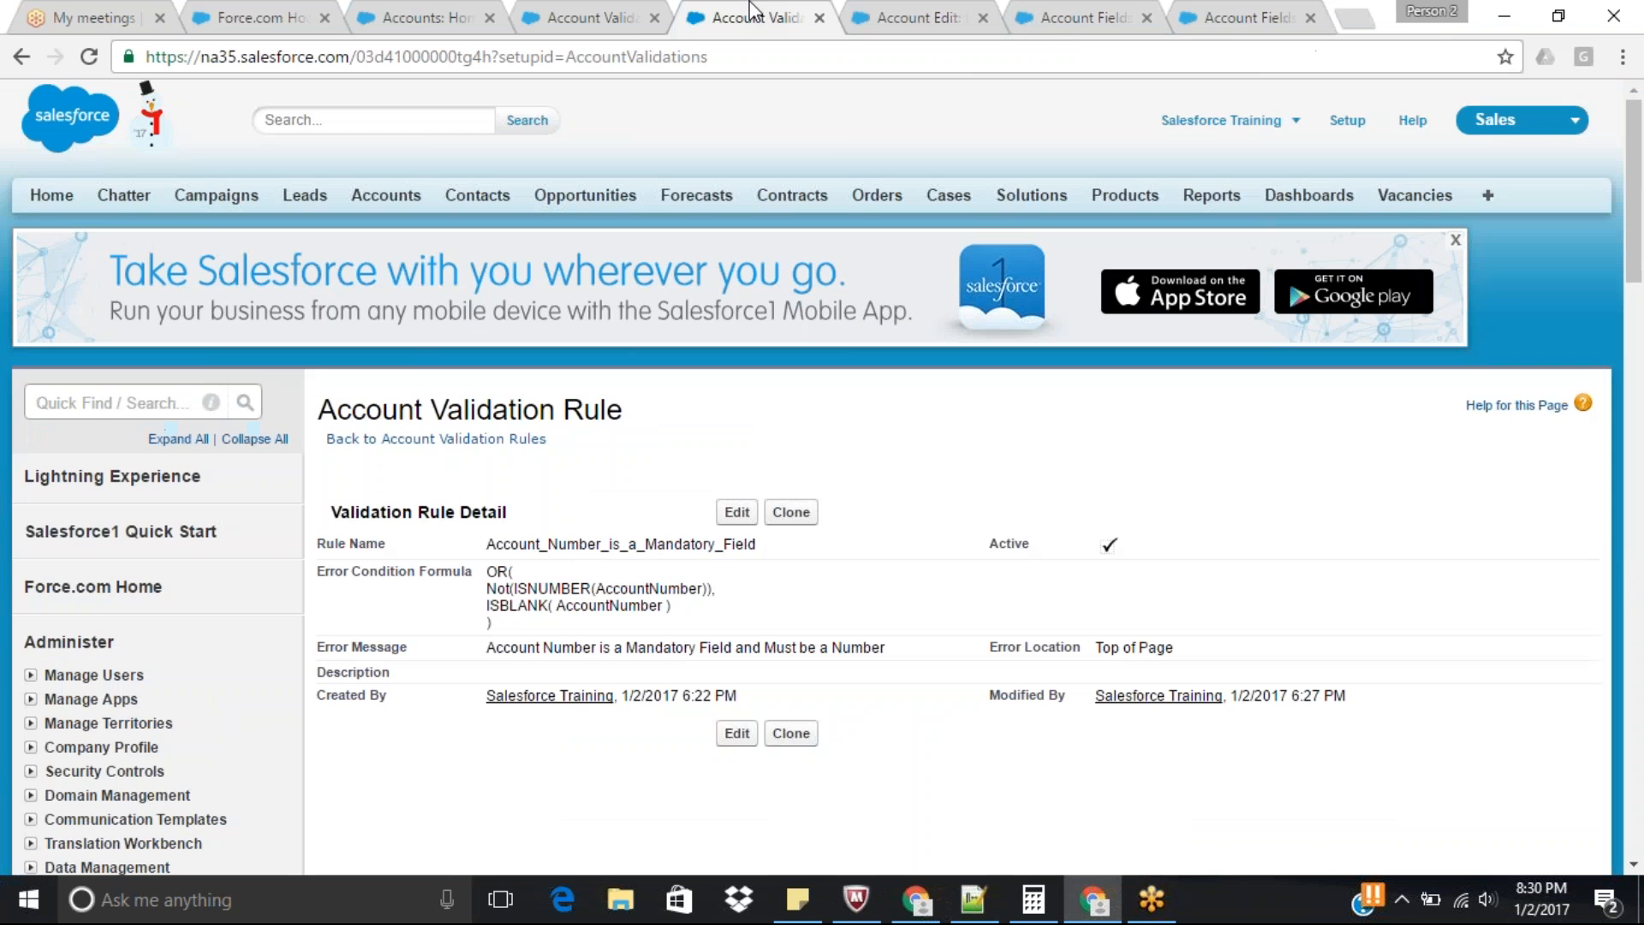
click(496, 440)
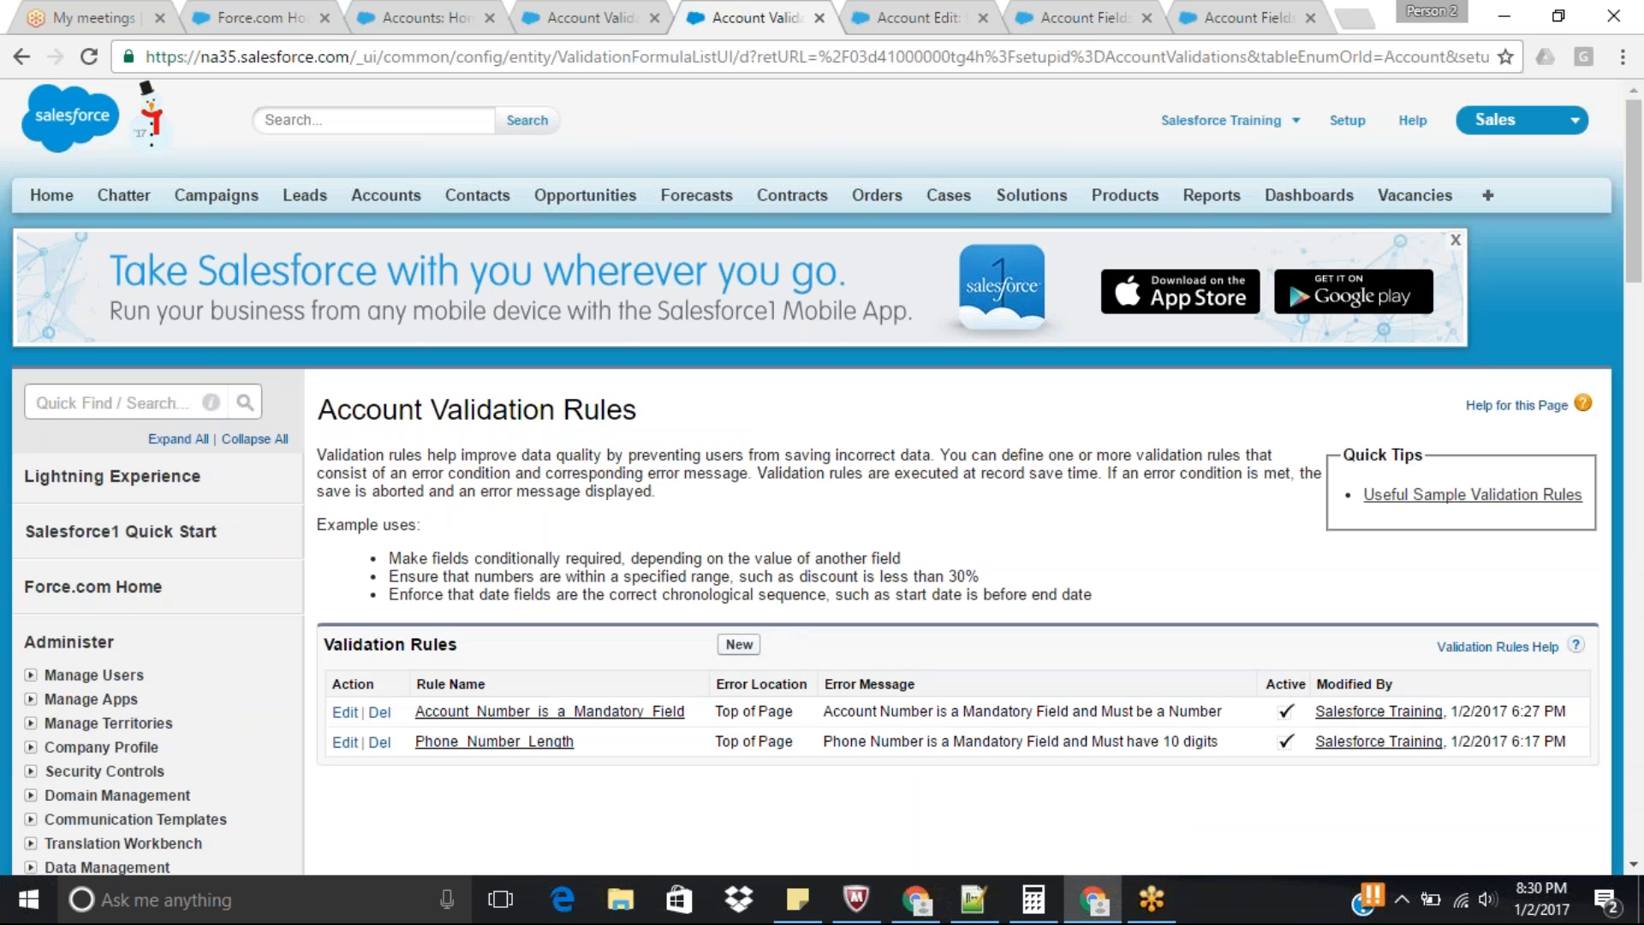
click(738, 645)
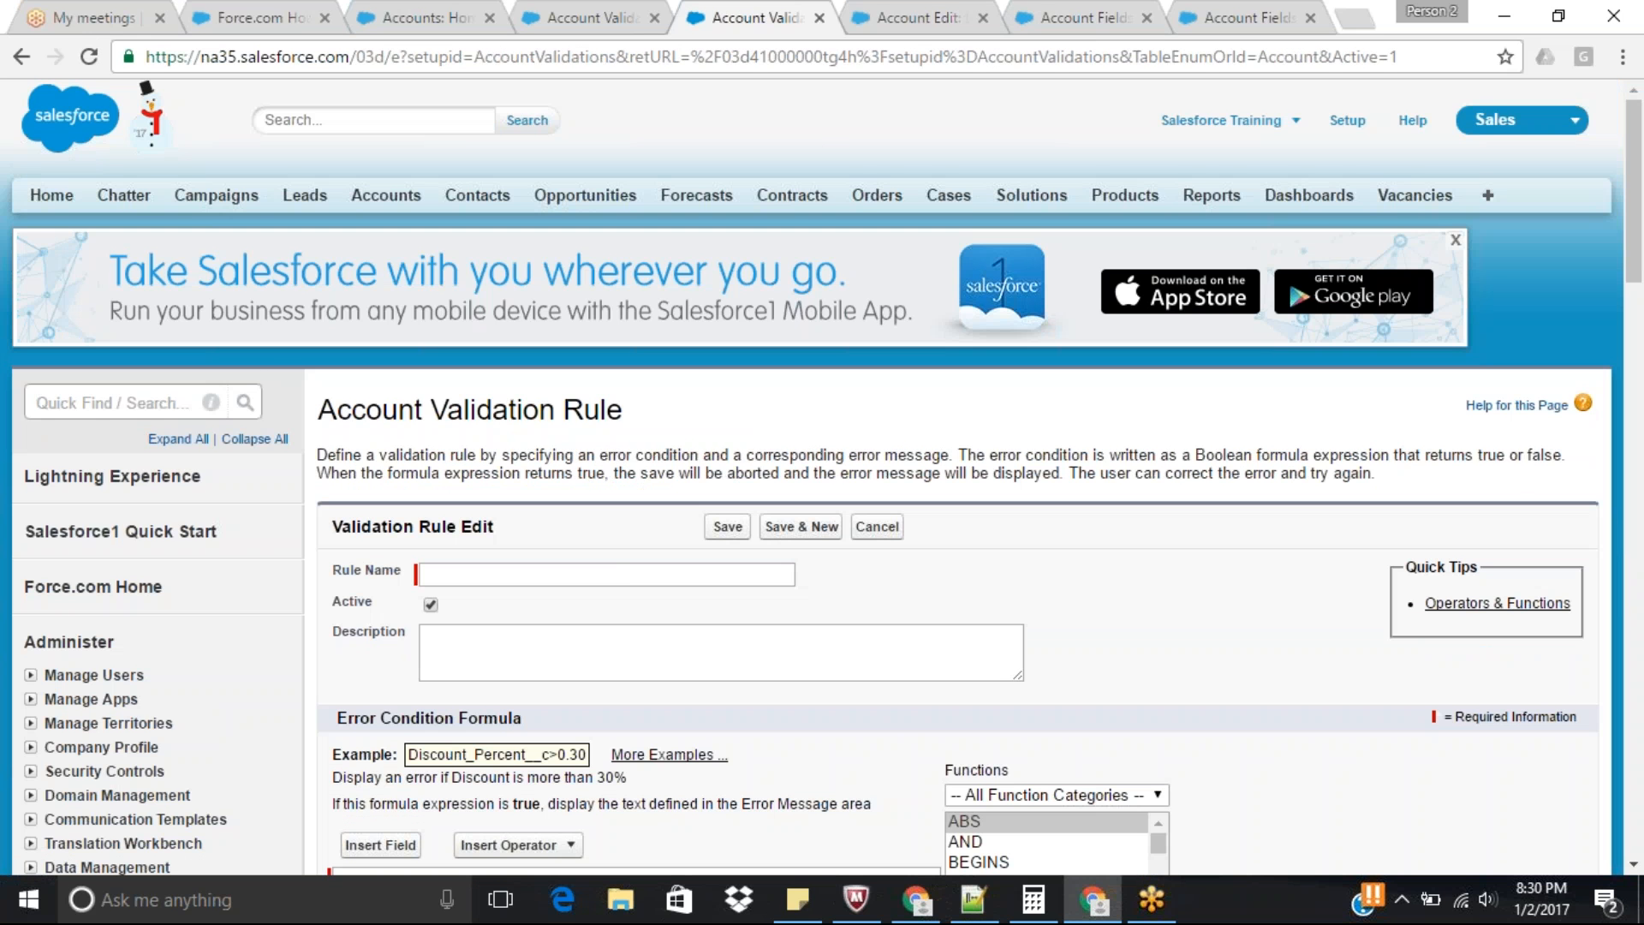
click(626, 573)
text(SSN NU)
key(BackSpace)
text(m)
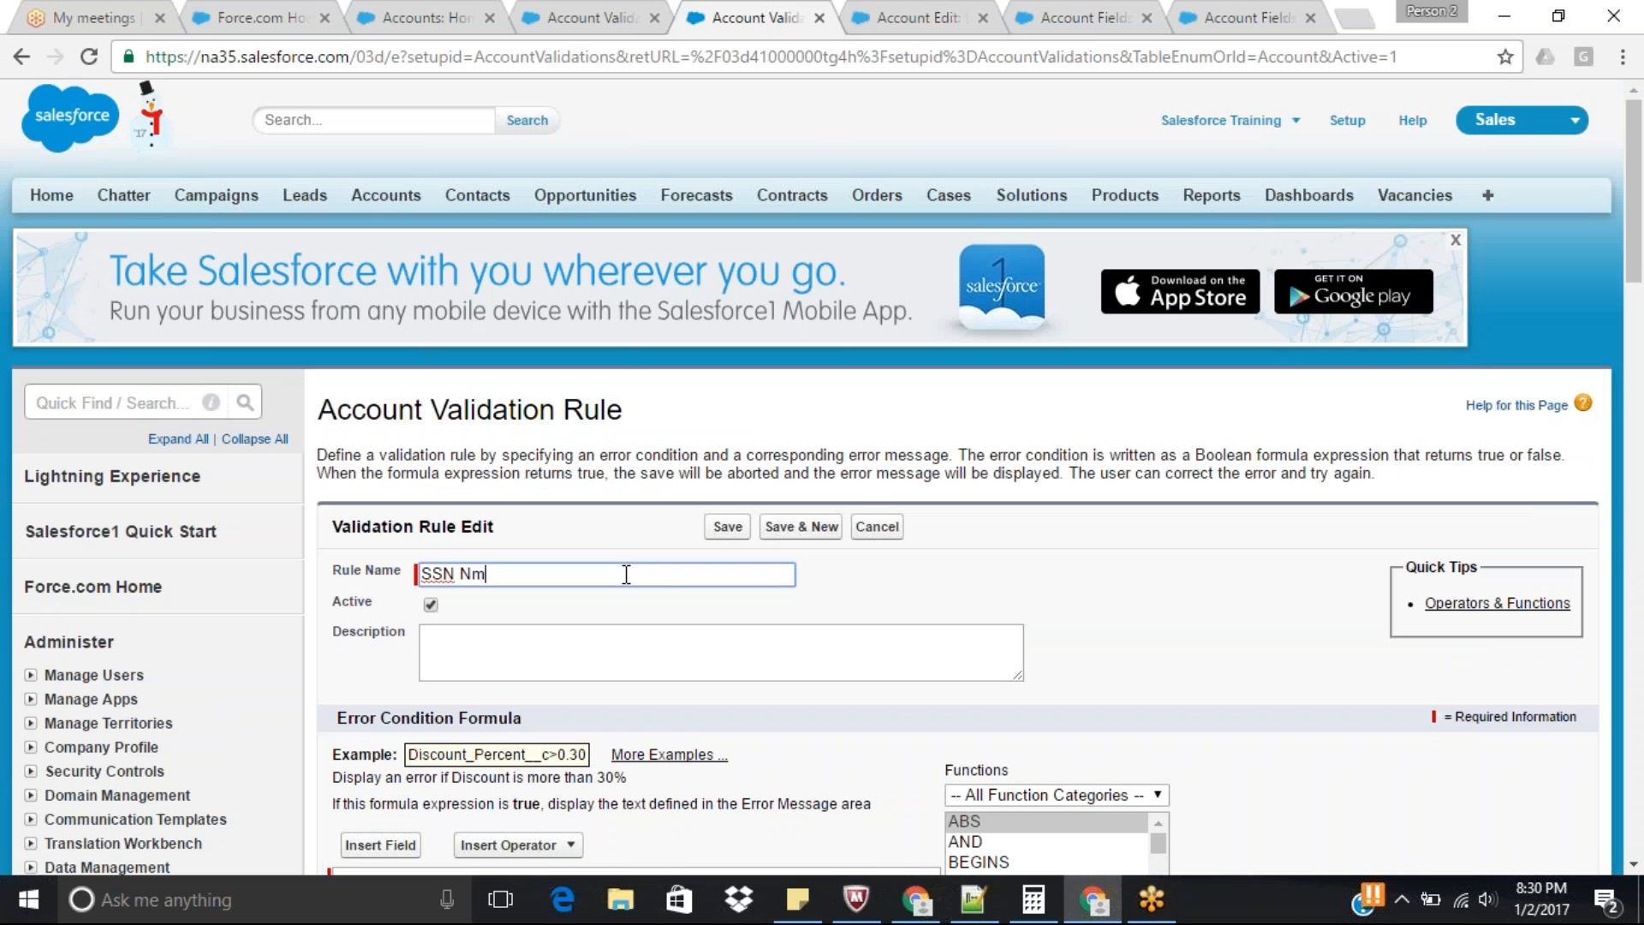
key(BackSpace)
text(umber Format)
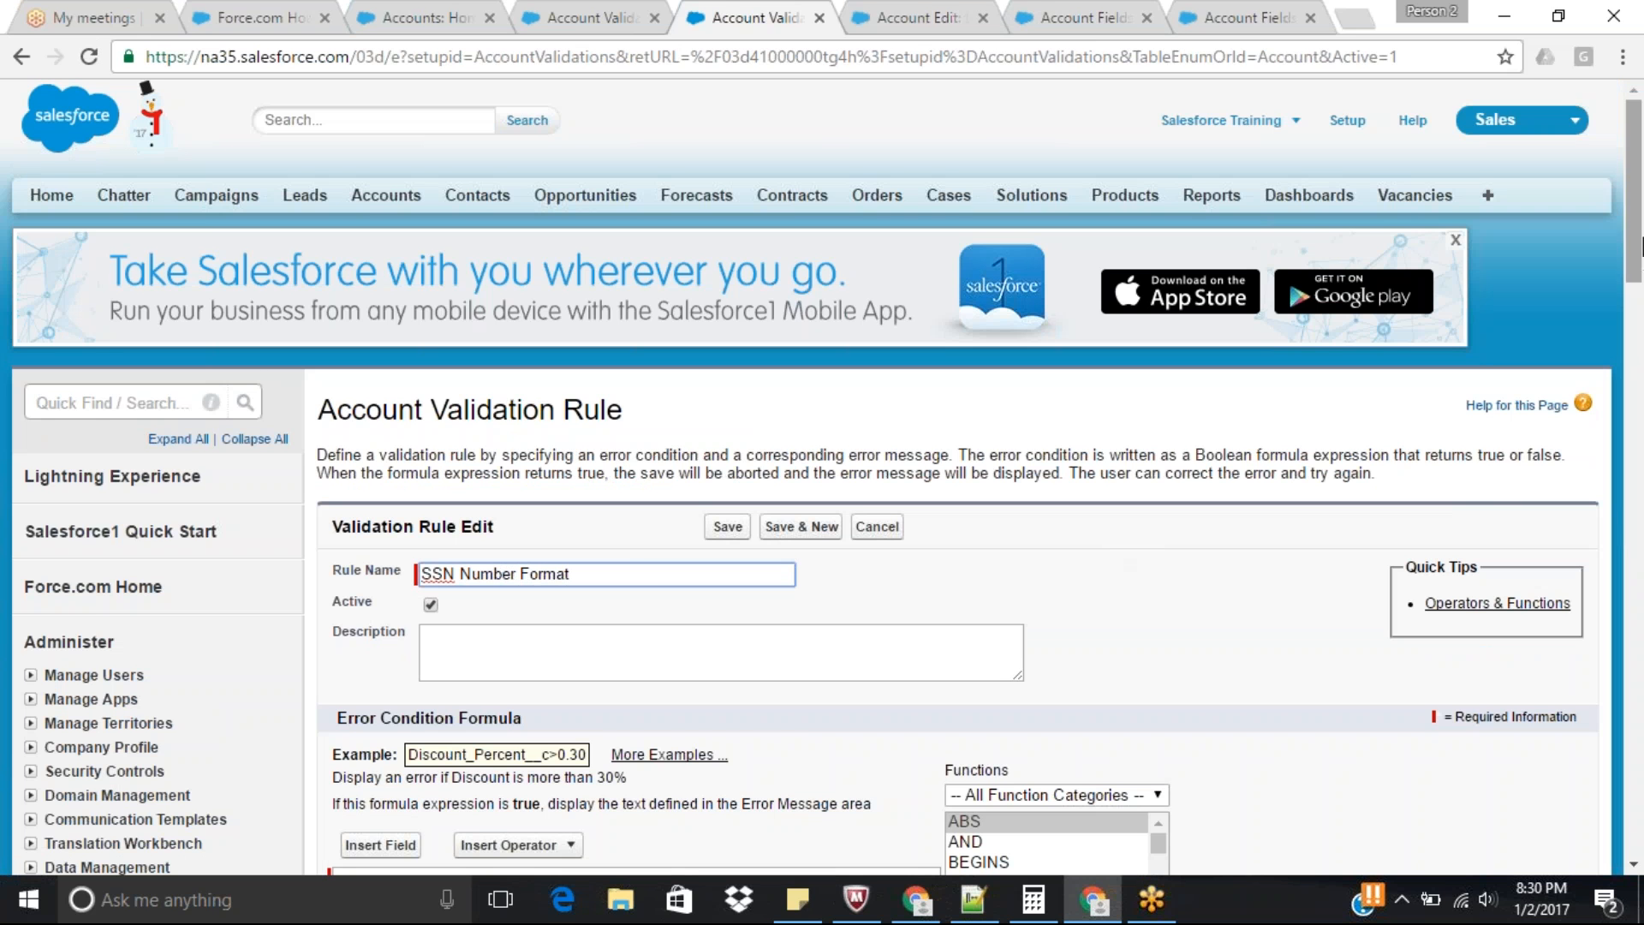
Set the rule's error message to "SSN Number must be in this format 000-00-0000".
drag(1639, 248, 1639, 400)
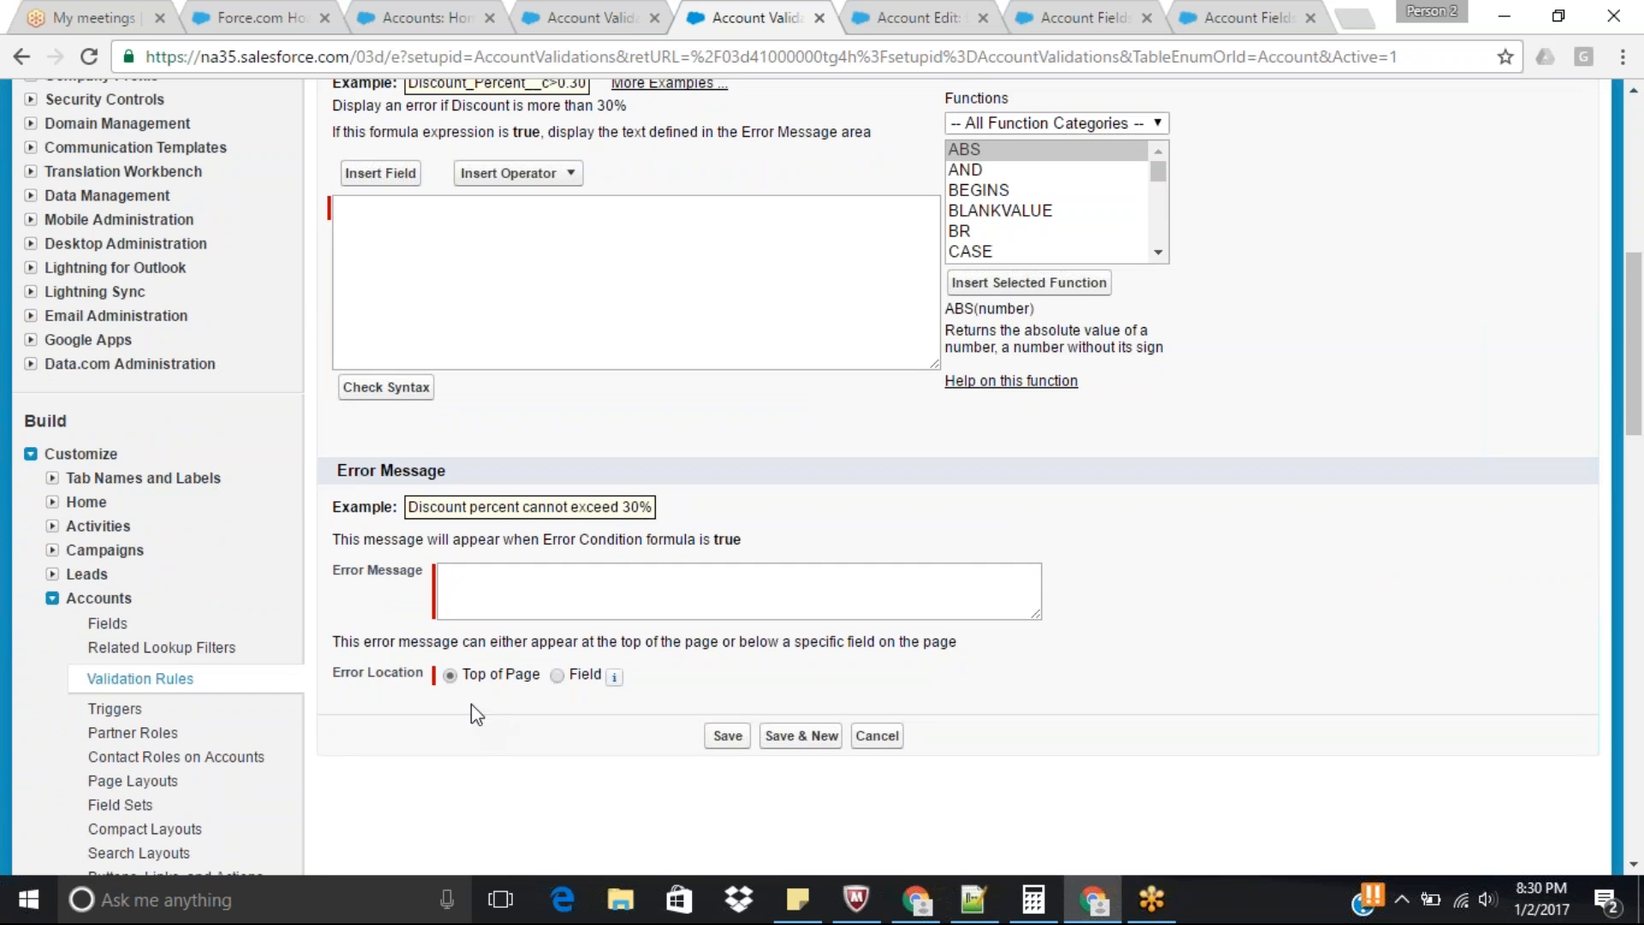
click(485, 594)
text(SSN Number m)
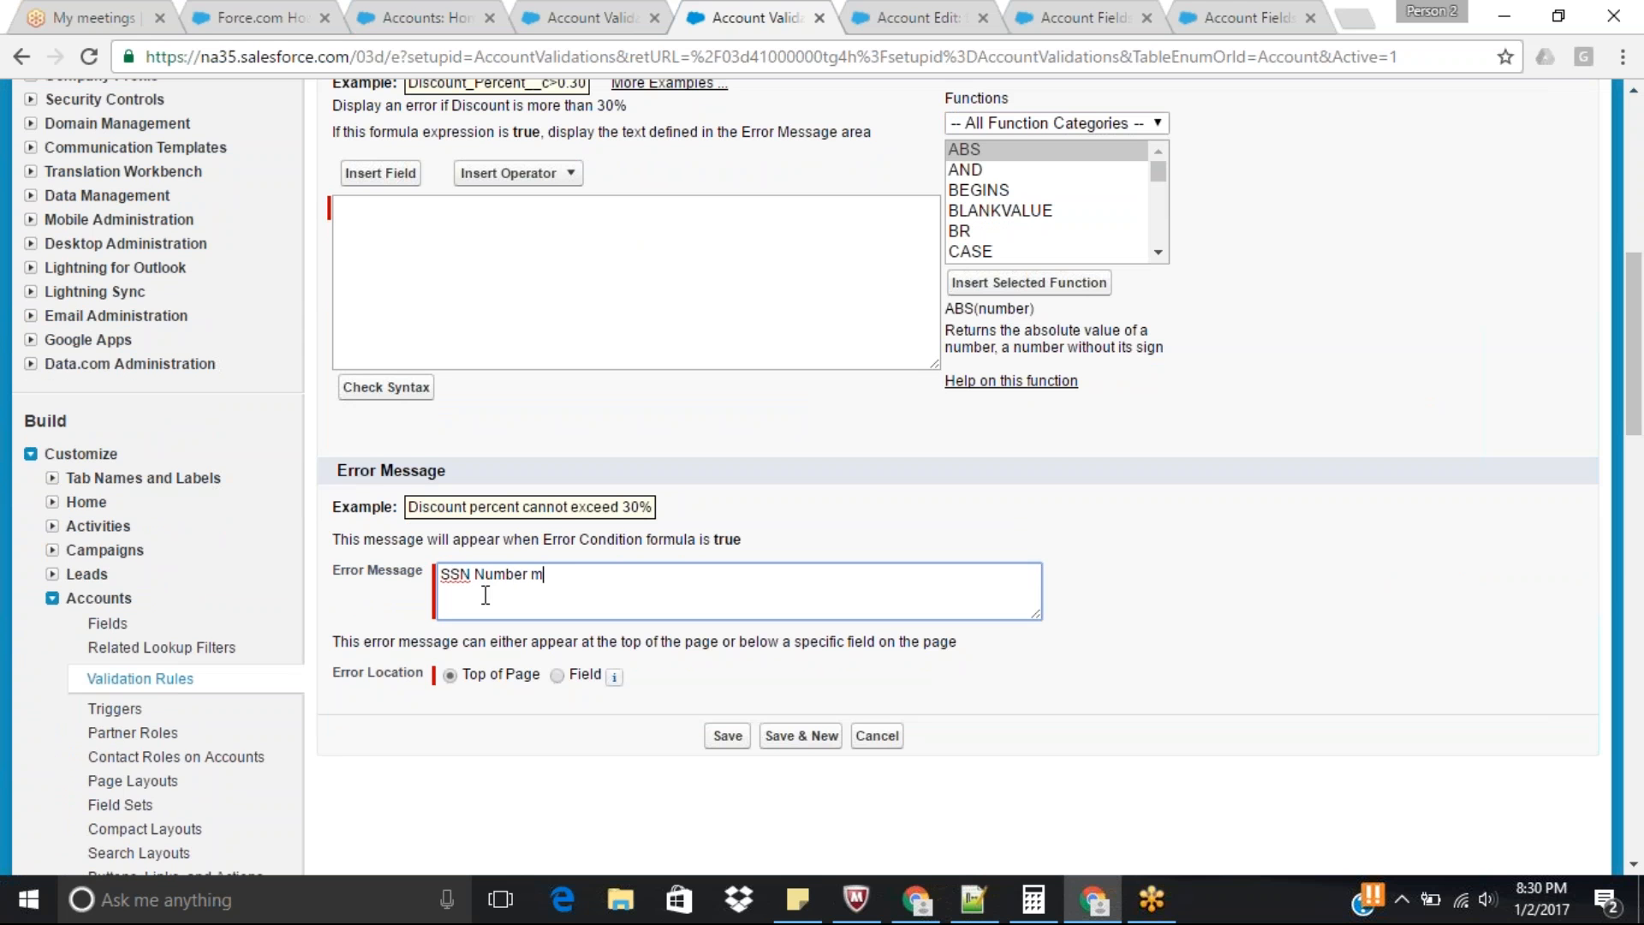
text(ust be in this format 000)
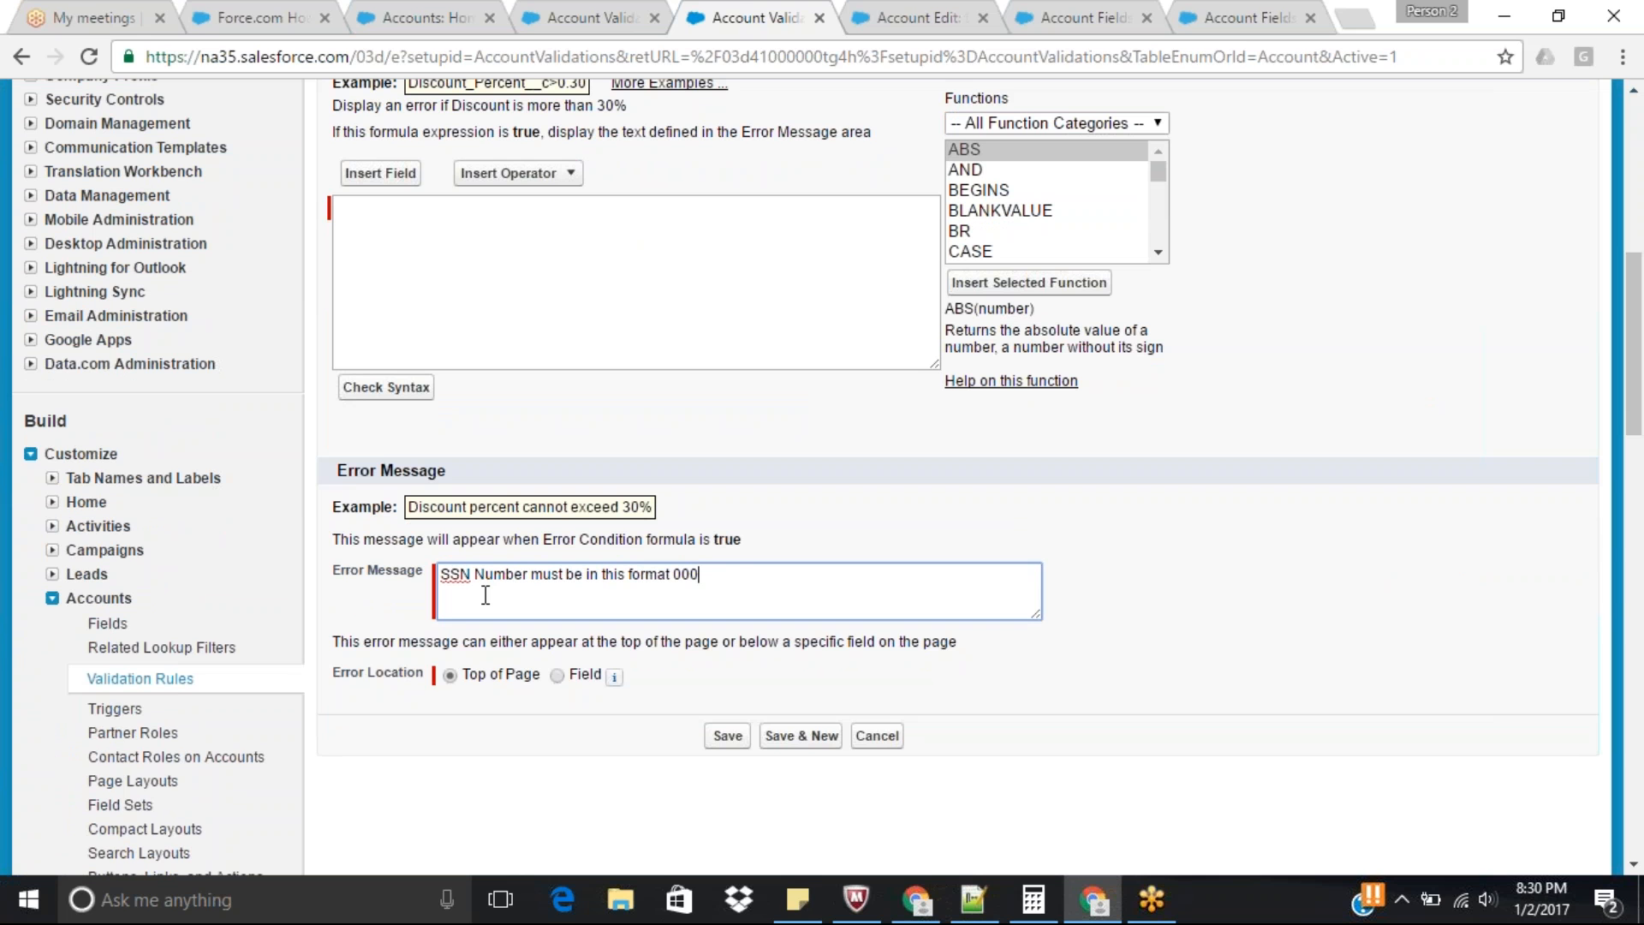
text(-00-0000)
click(572, 250)
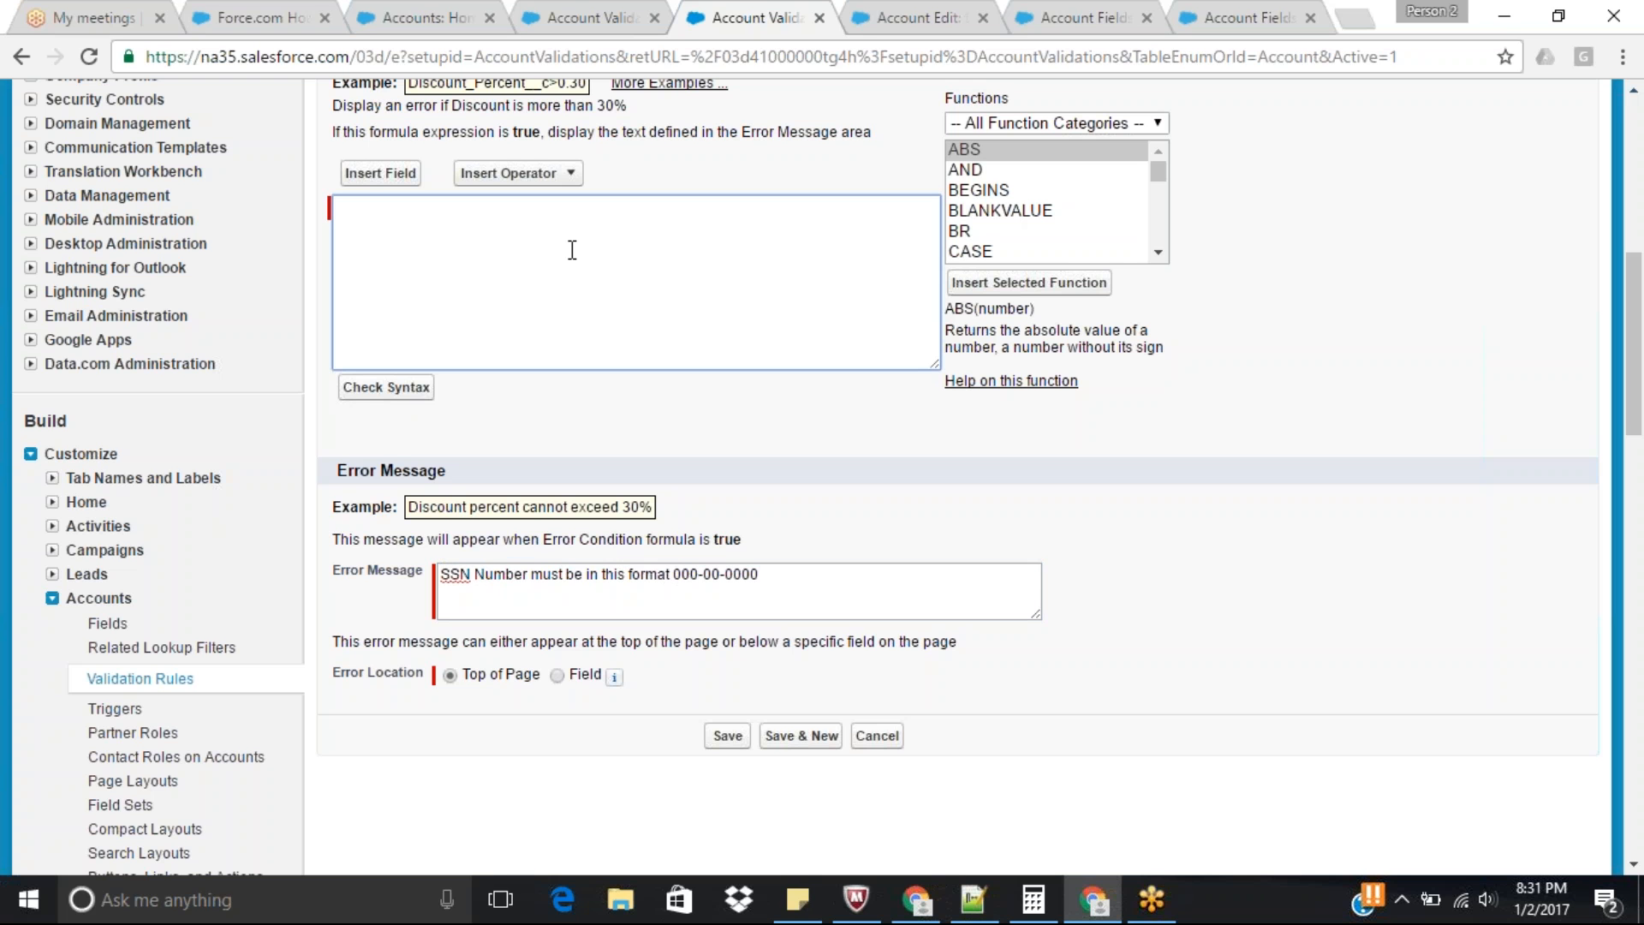
text(REGEX()
key(BackSpace)
key(BackSpace)
key(BackSpace)
key(BackSpace)
key(BackSpace)
Insert the REGEX function into the error condition formula and replace its Text argument with SSN__C.
click(1003, 204)
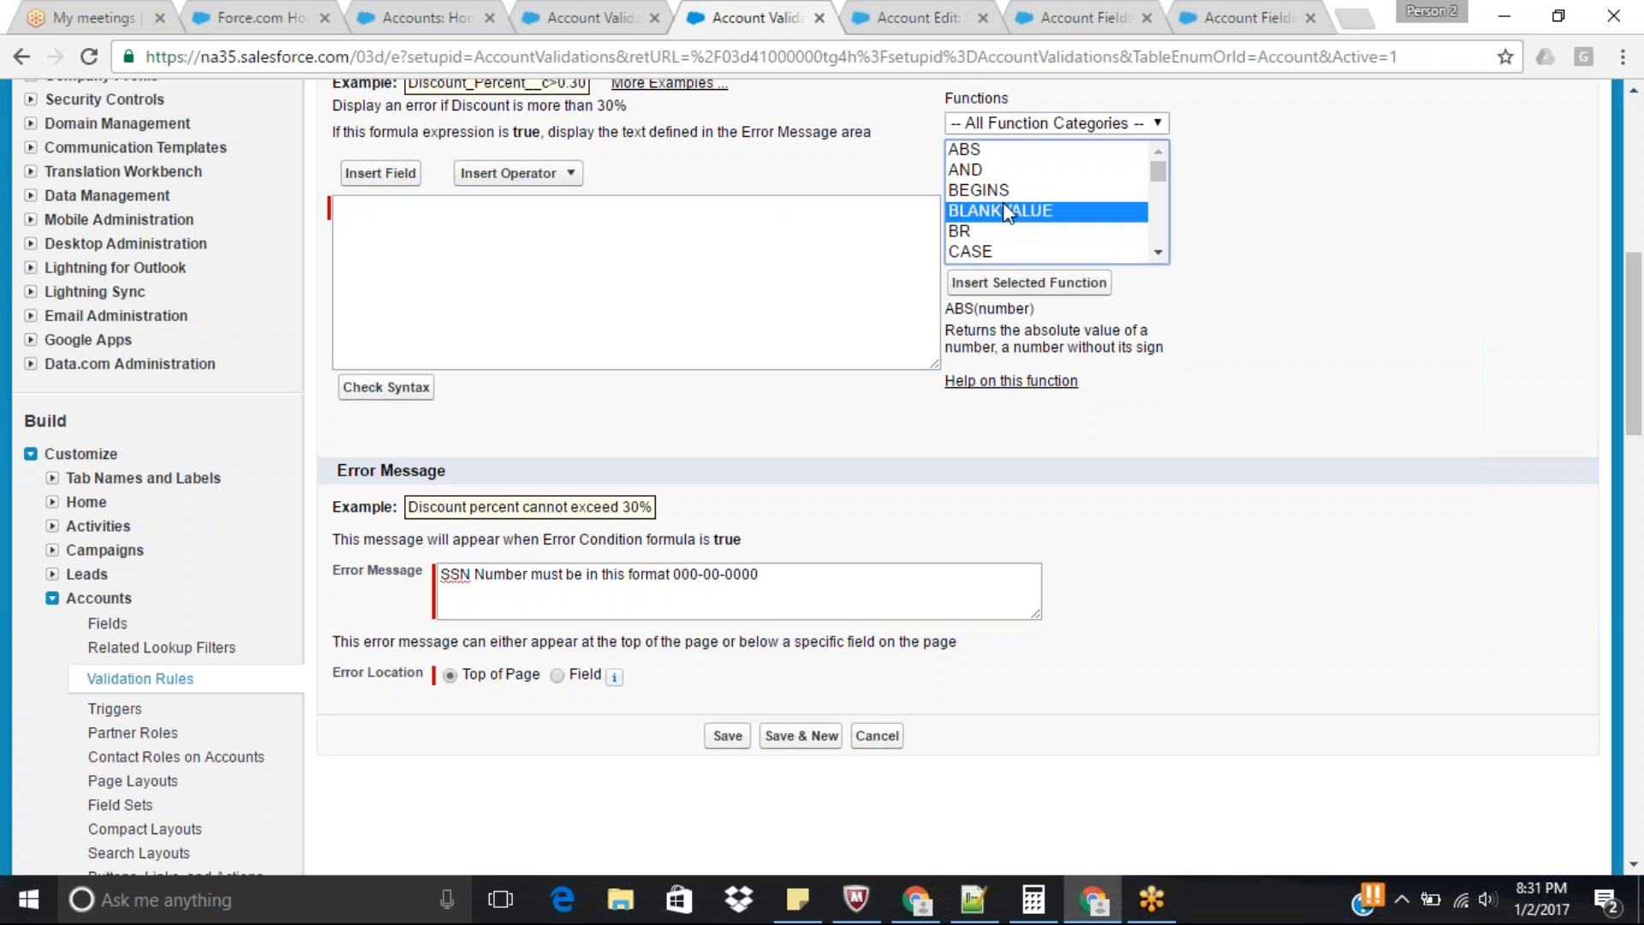
key(r)
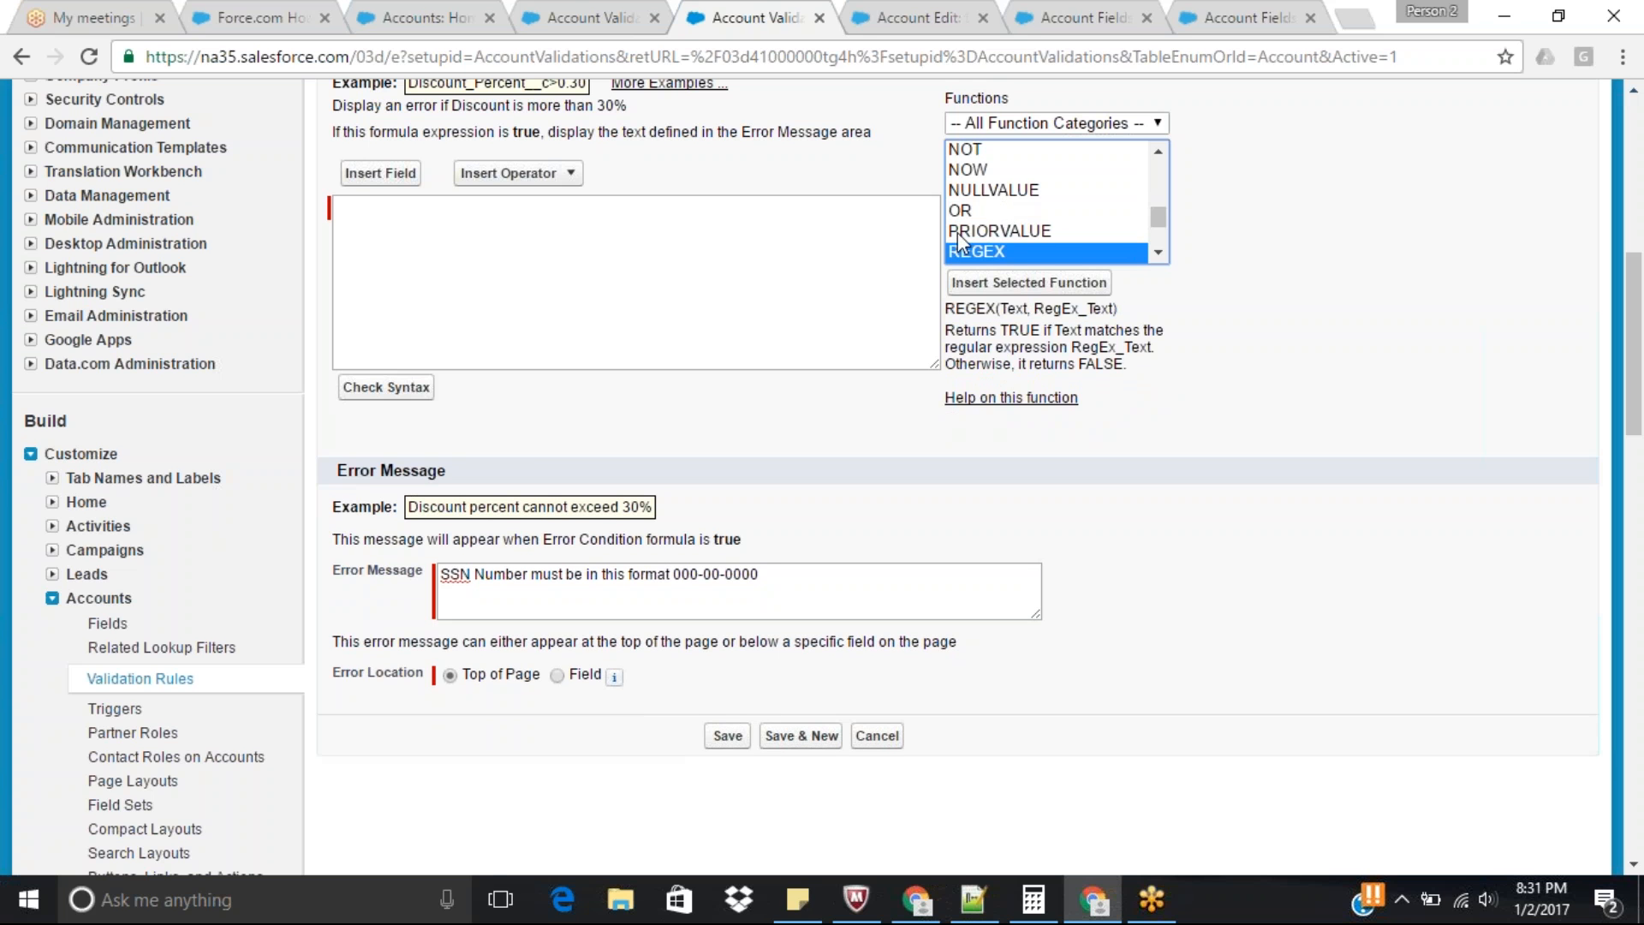
click(1039, 291)
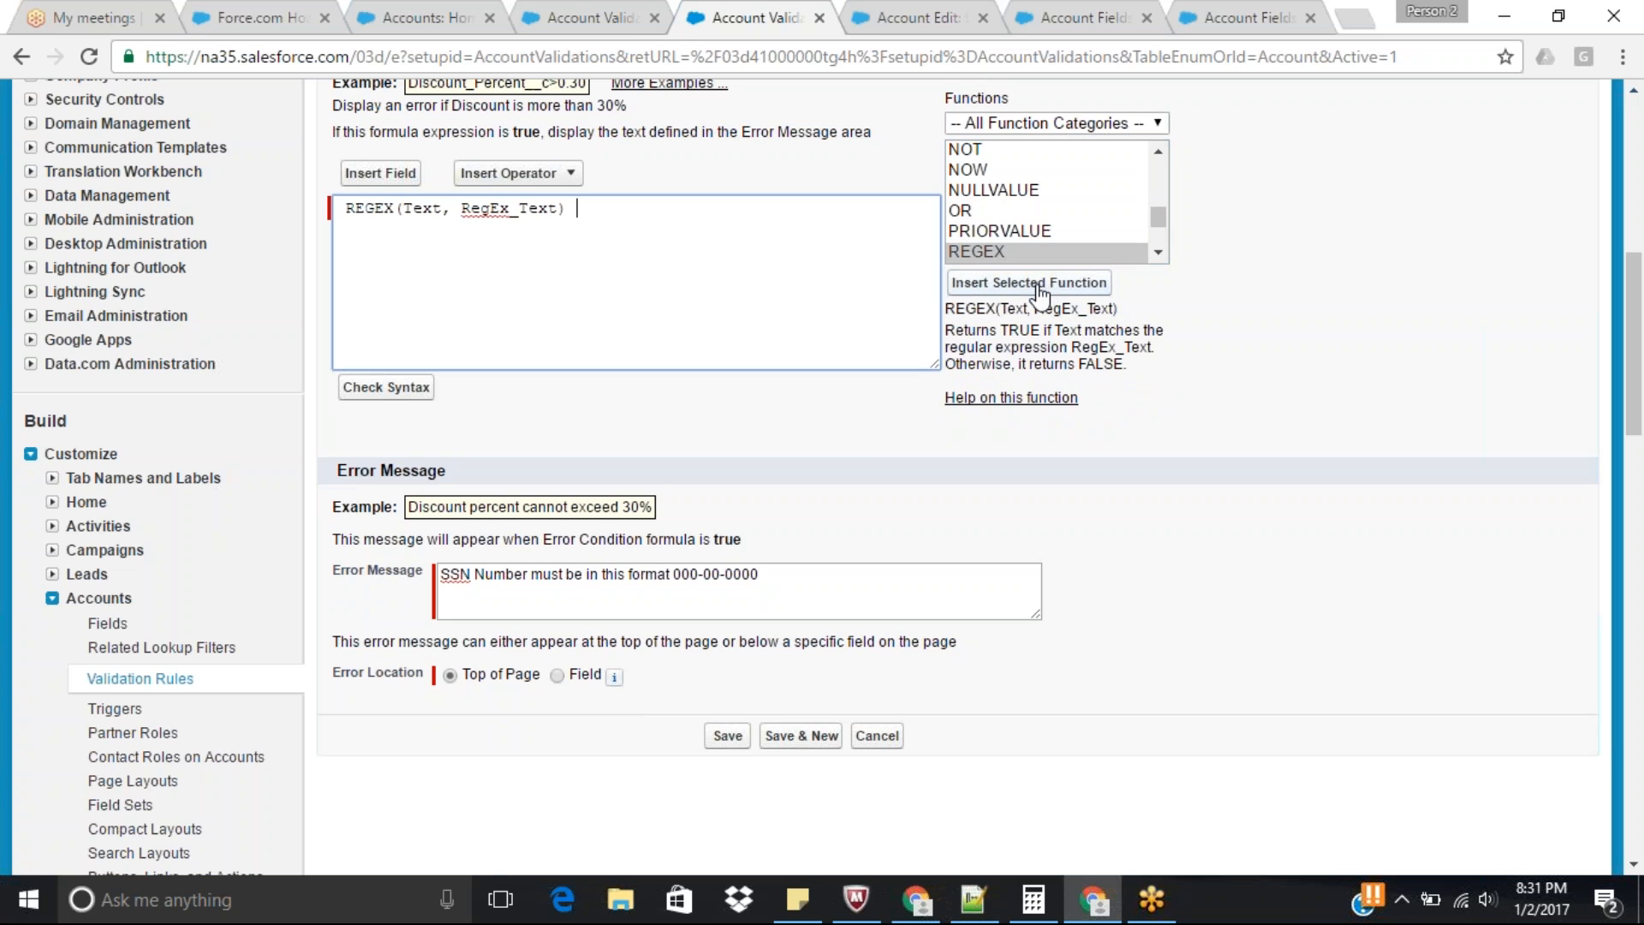
double_click(418, 208)
text(SS)
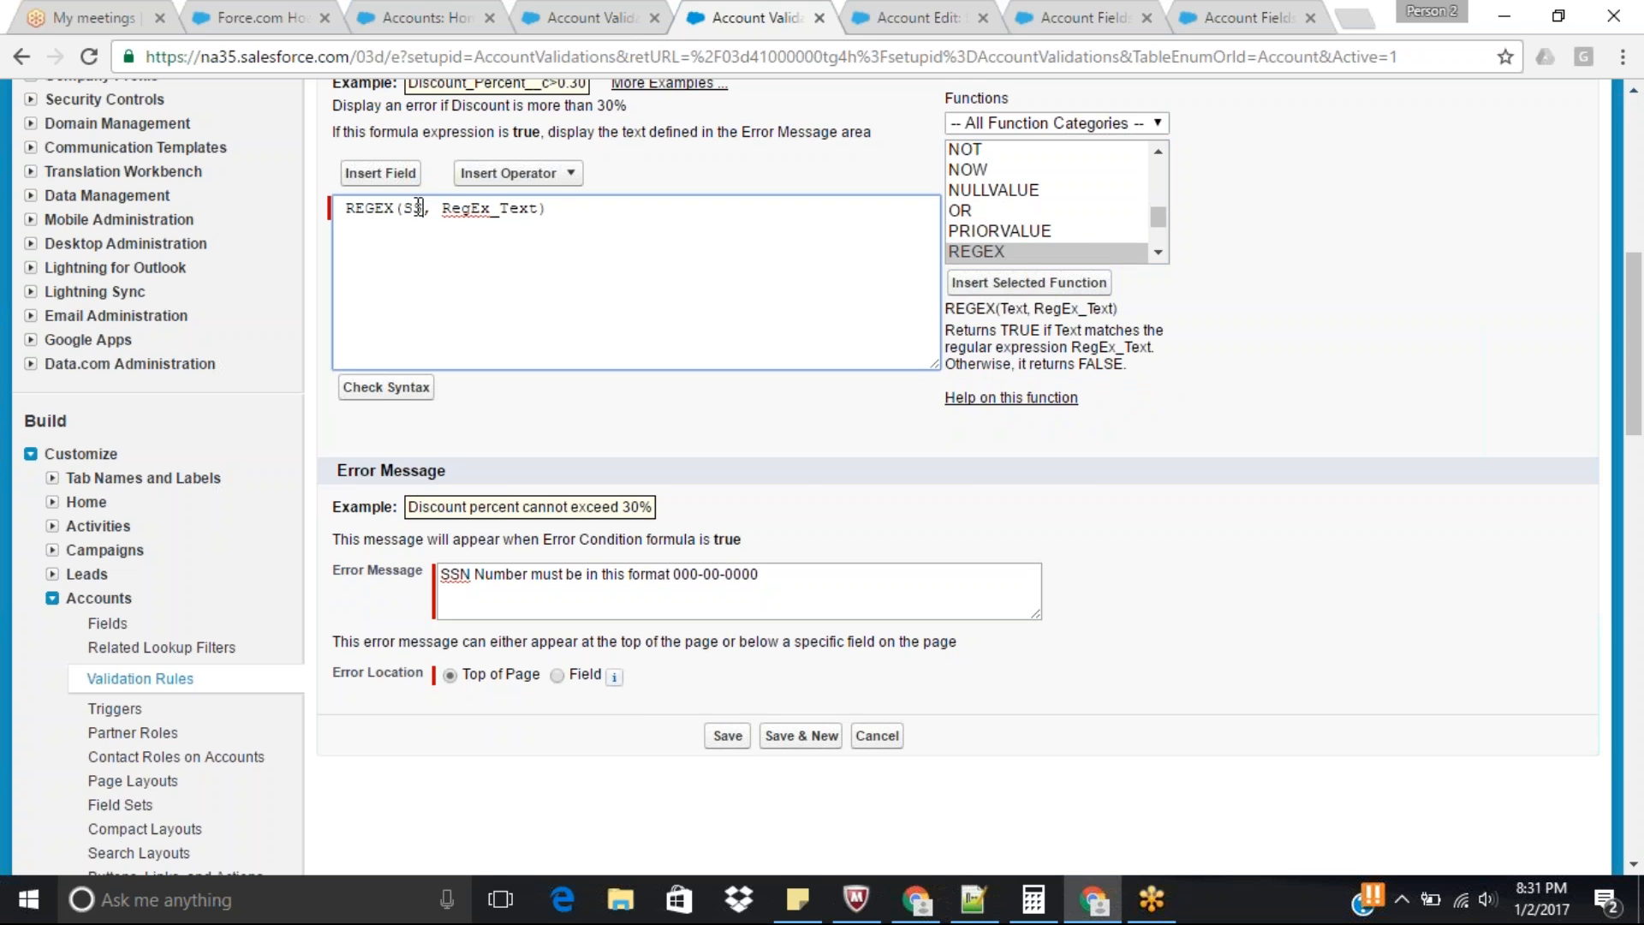
text(N__C)
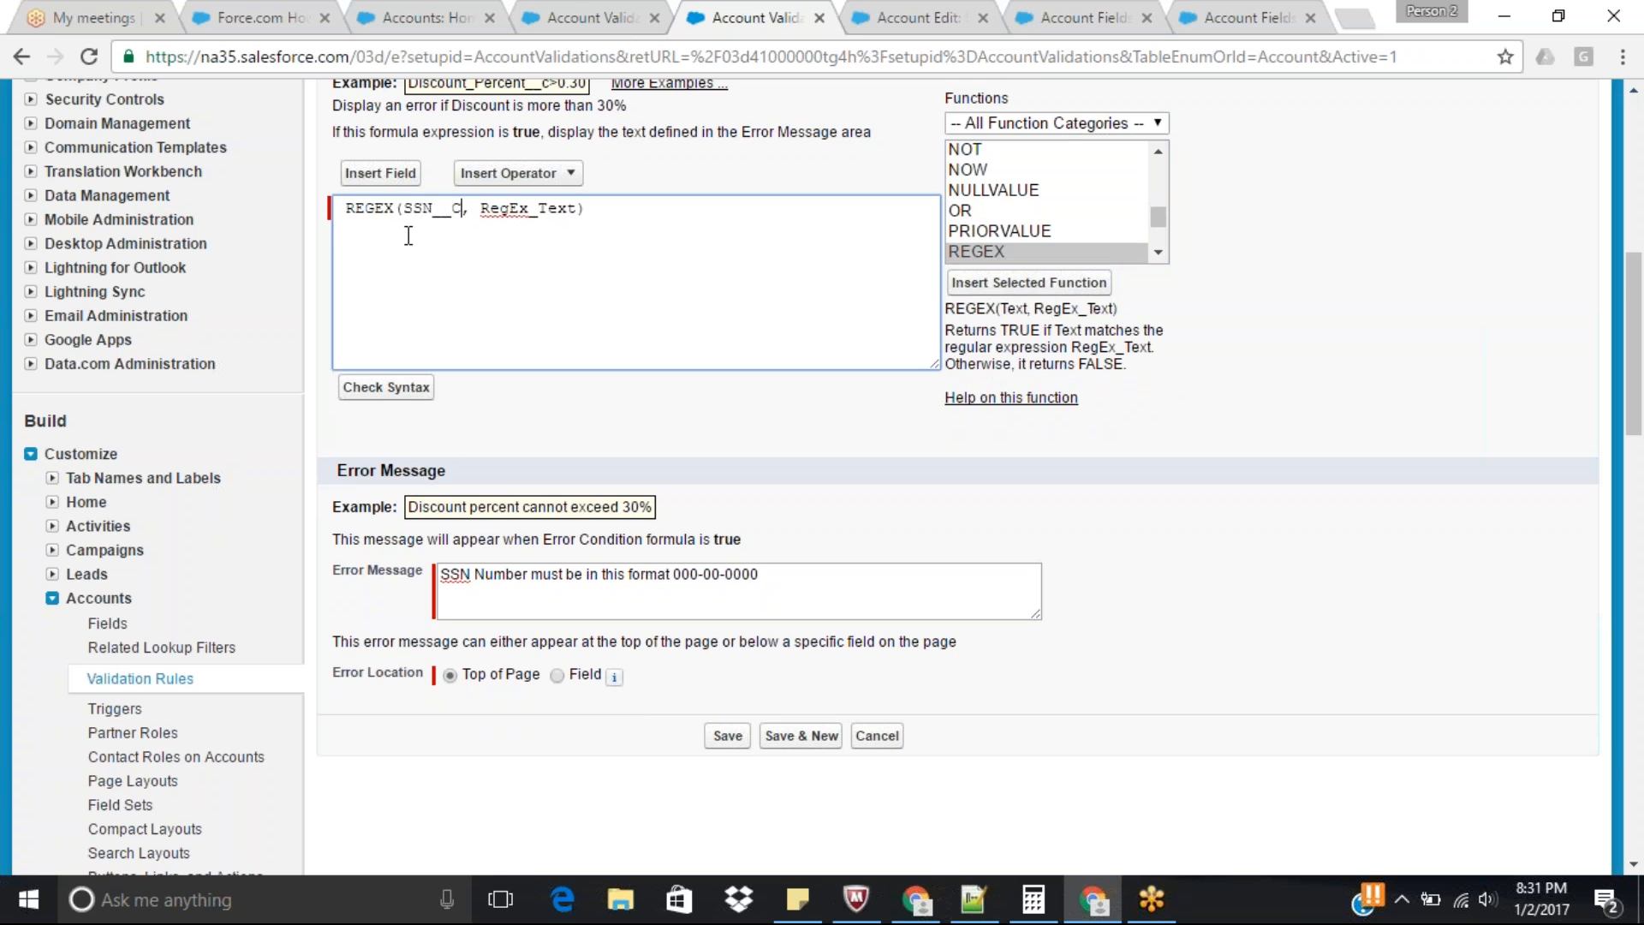
Examine the Account Fields list, comparing the API names of custom fields such as SSN with the standard field names such as Account Number's.
double_click(422, 214)
click(911, 14)
click(1076, 12)
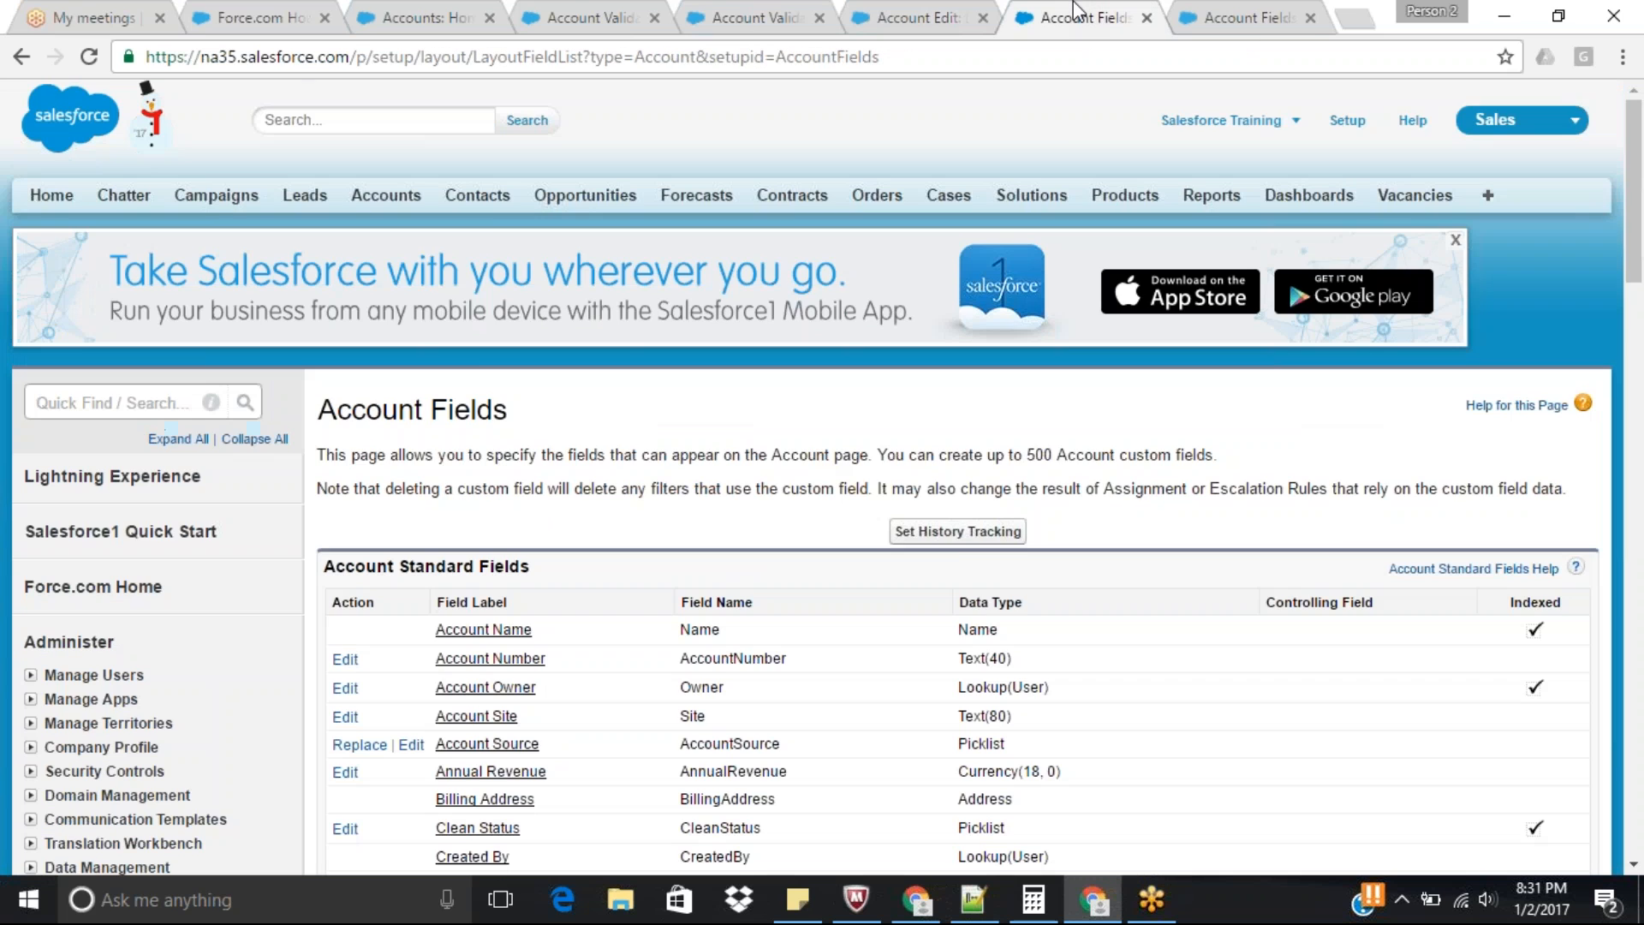
scroll(1182, 358, down, 4)
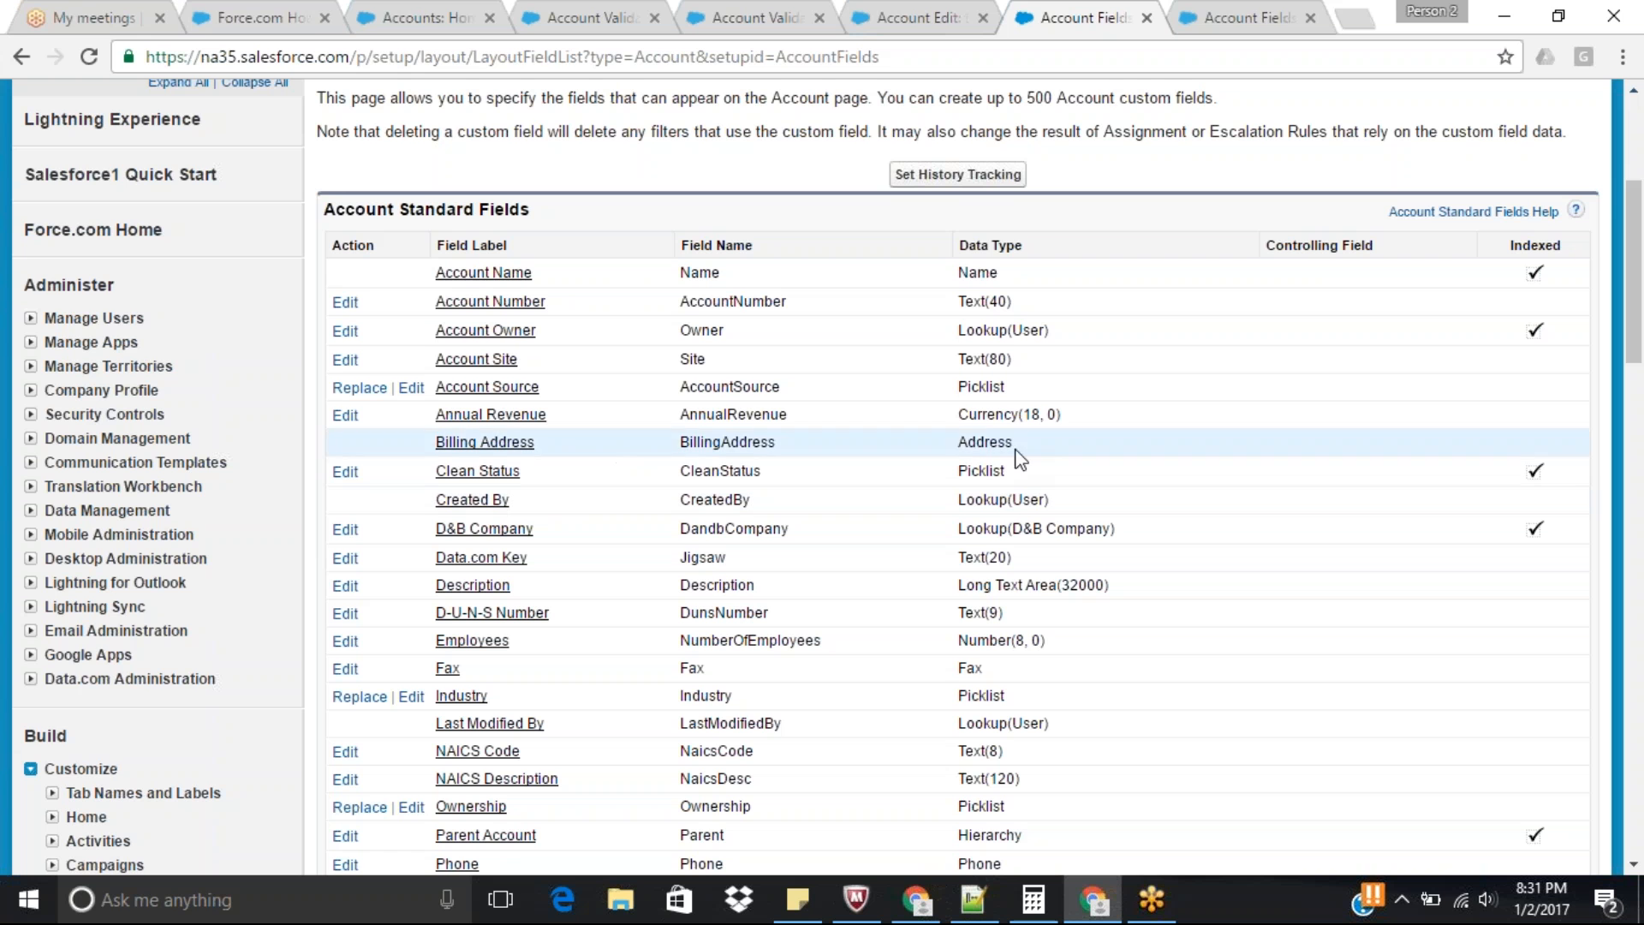
drag(1641, 340, 1639, 338)
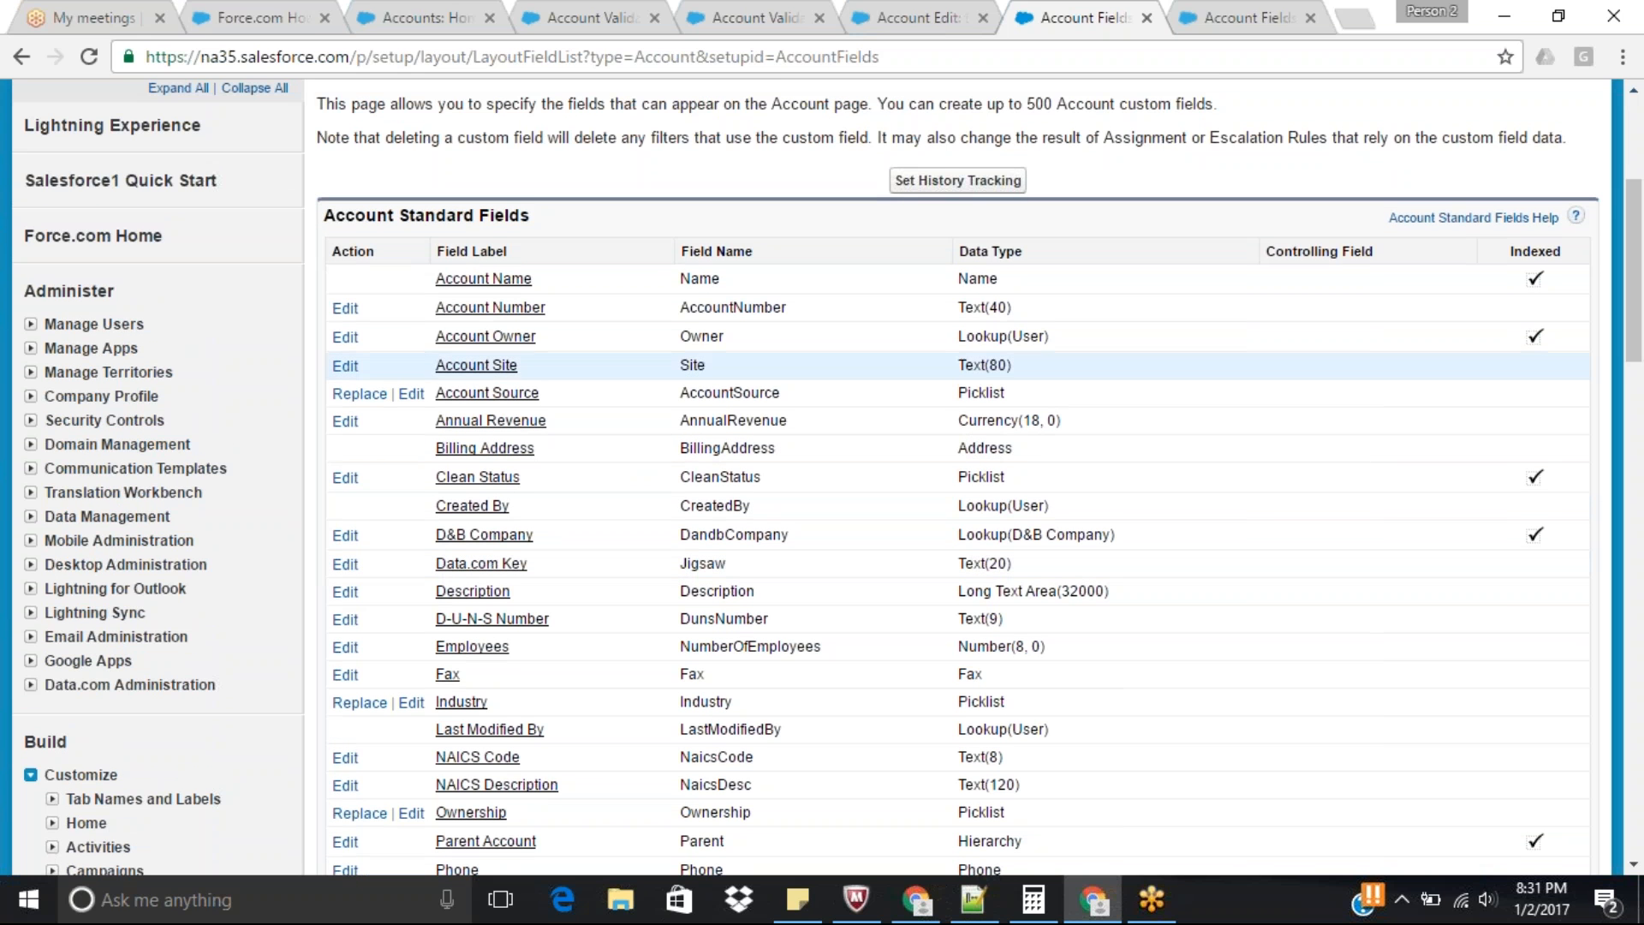
scroll(499, 561, down, 1)
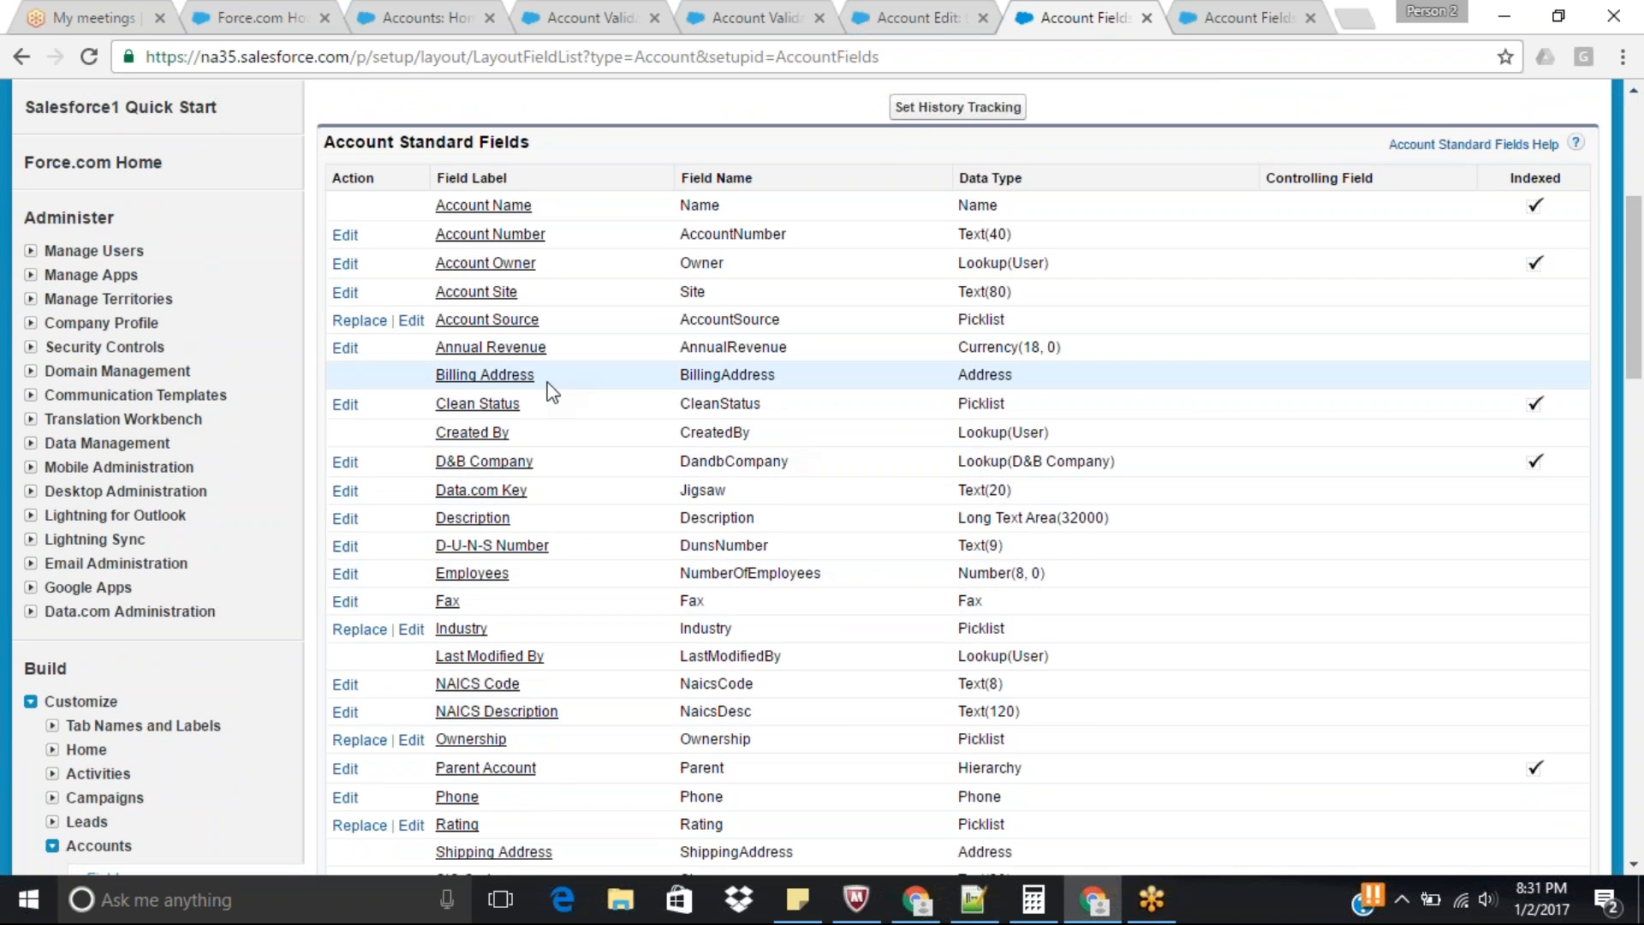
drag(1641, 240, 1640, 304)
scroll(942, 535, down, 3)
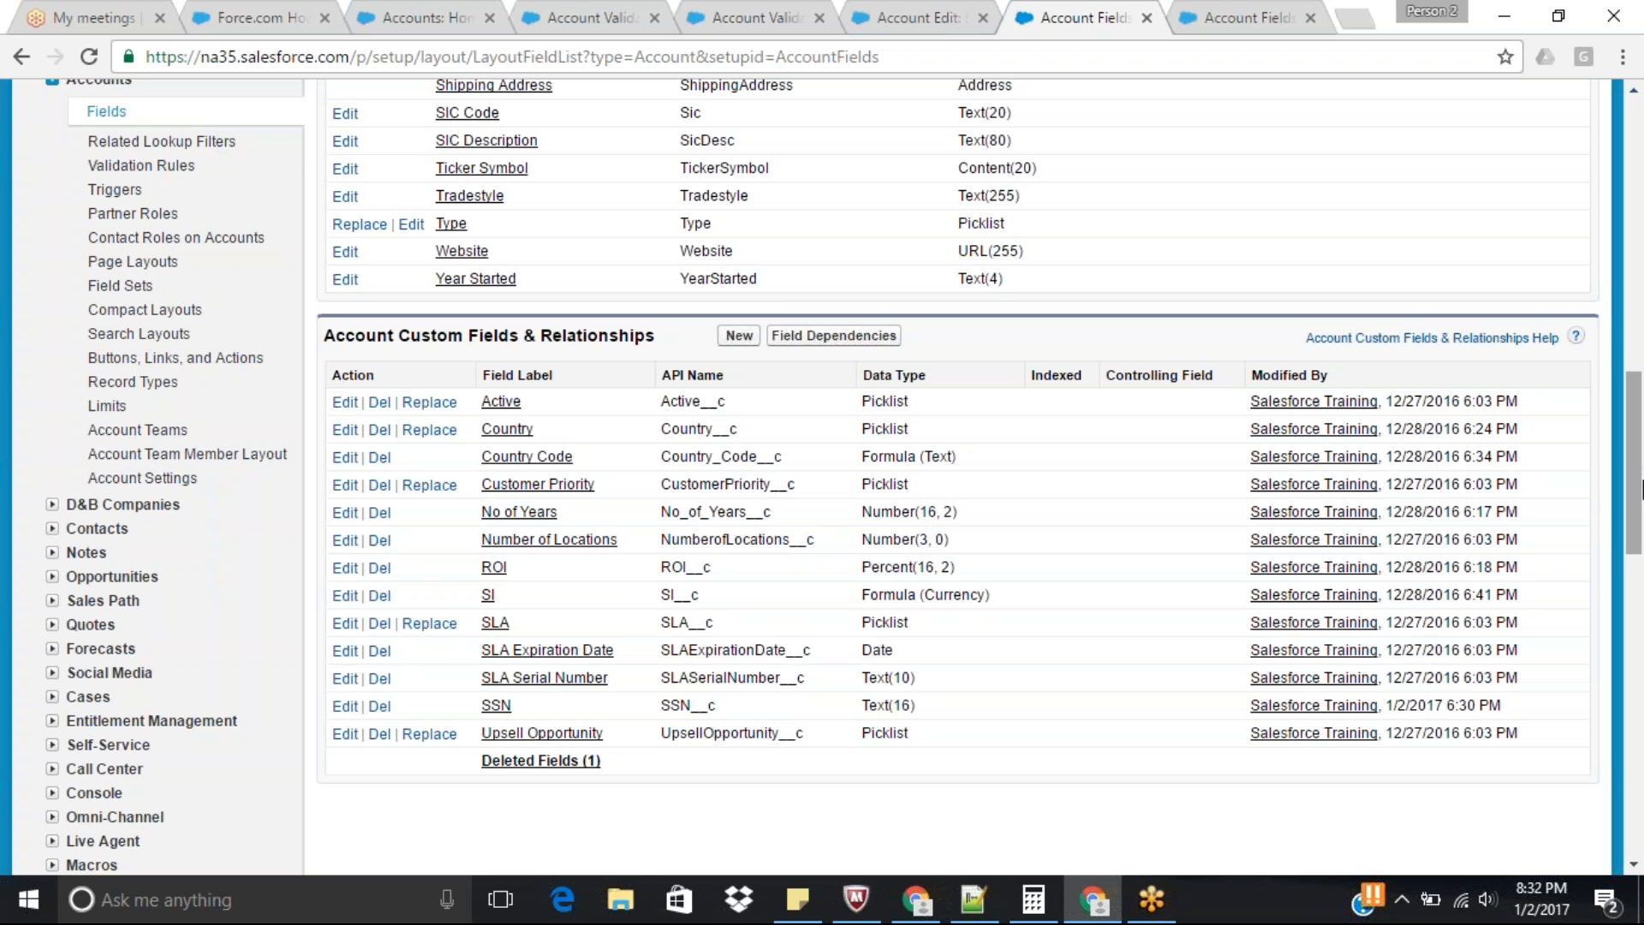
drag(1641, 486, 1641, 479)
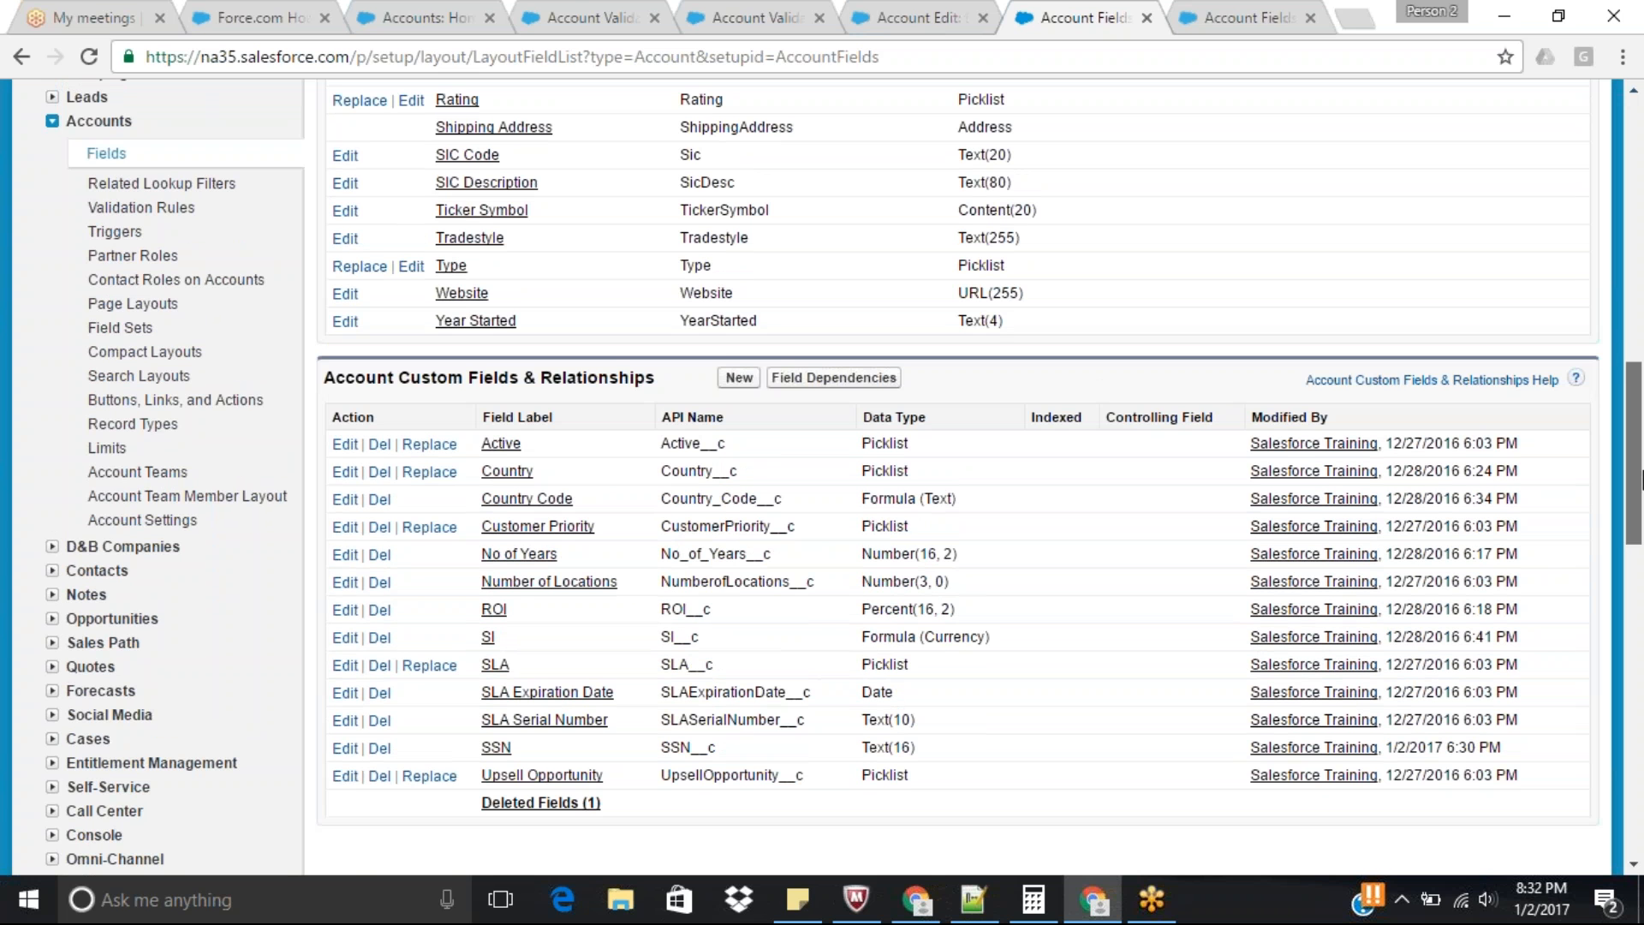
drag(1641, 480, 1641, 326)
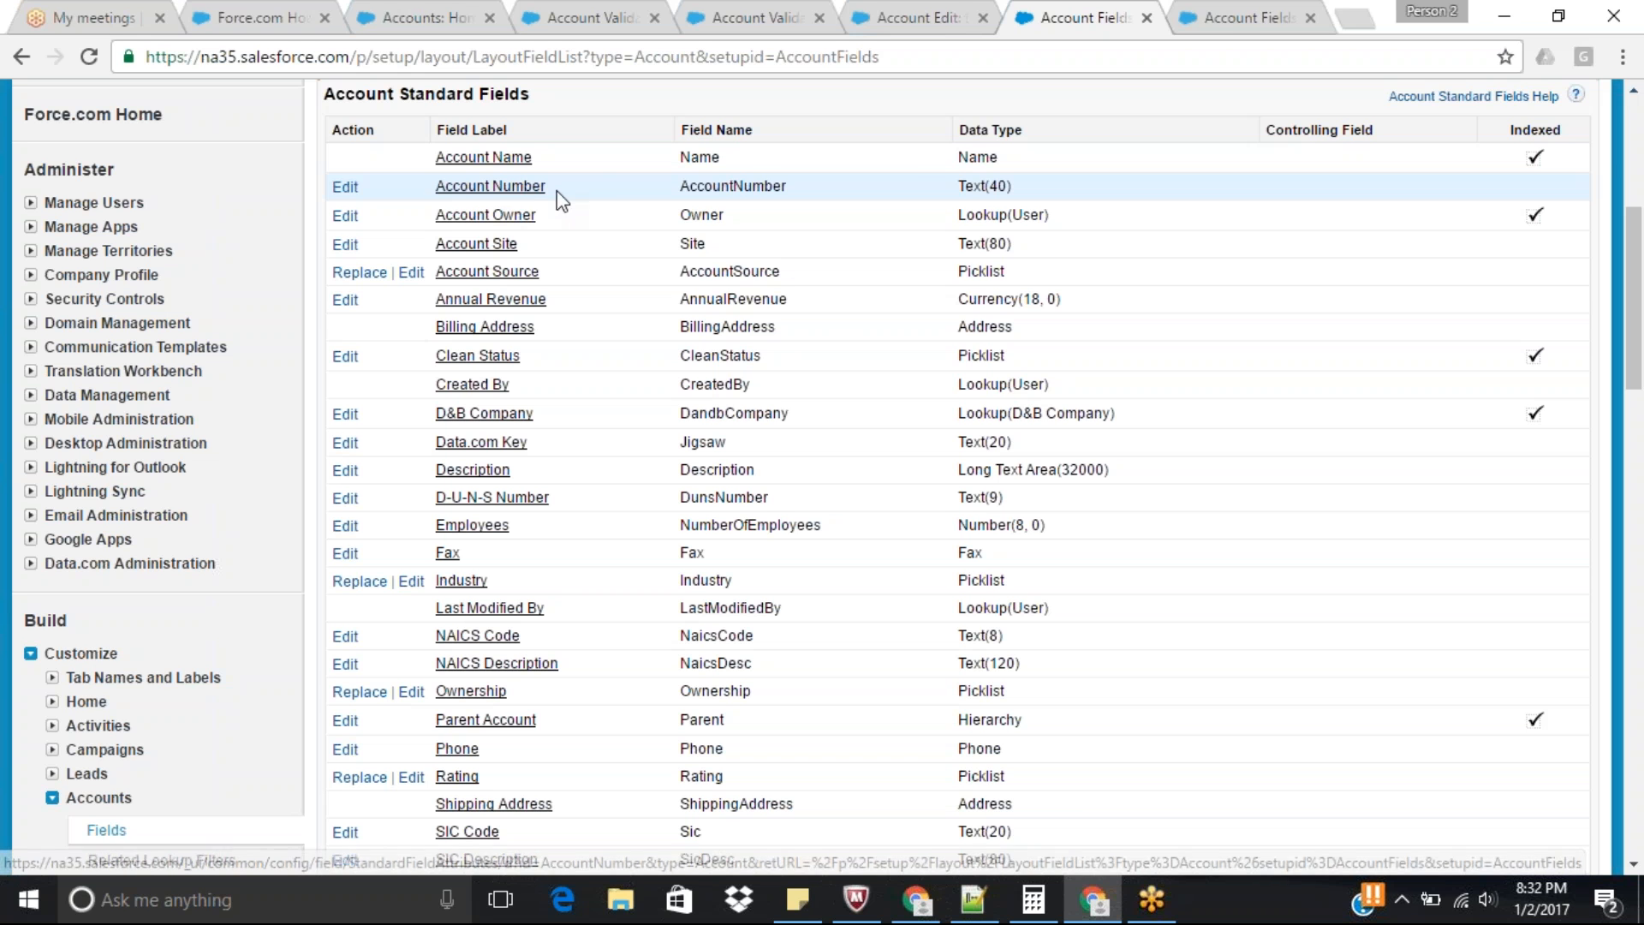
double_click(738, 190)
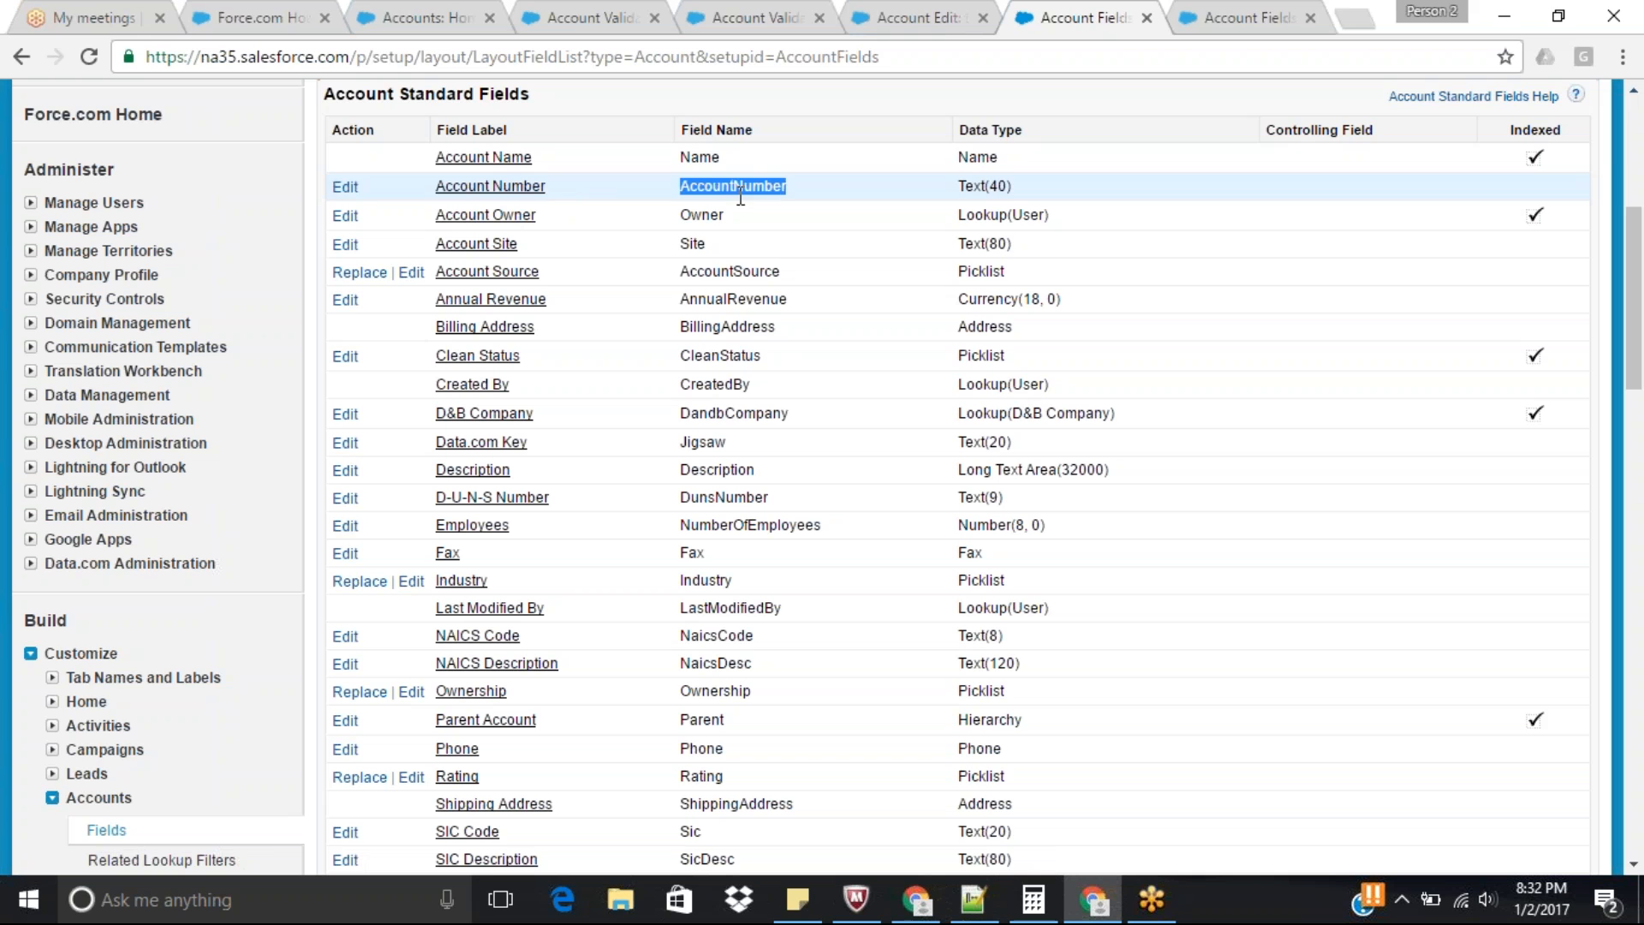
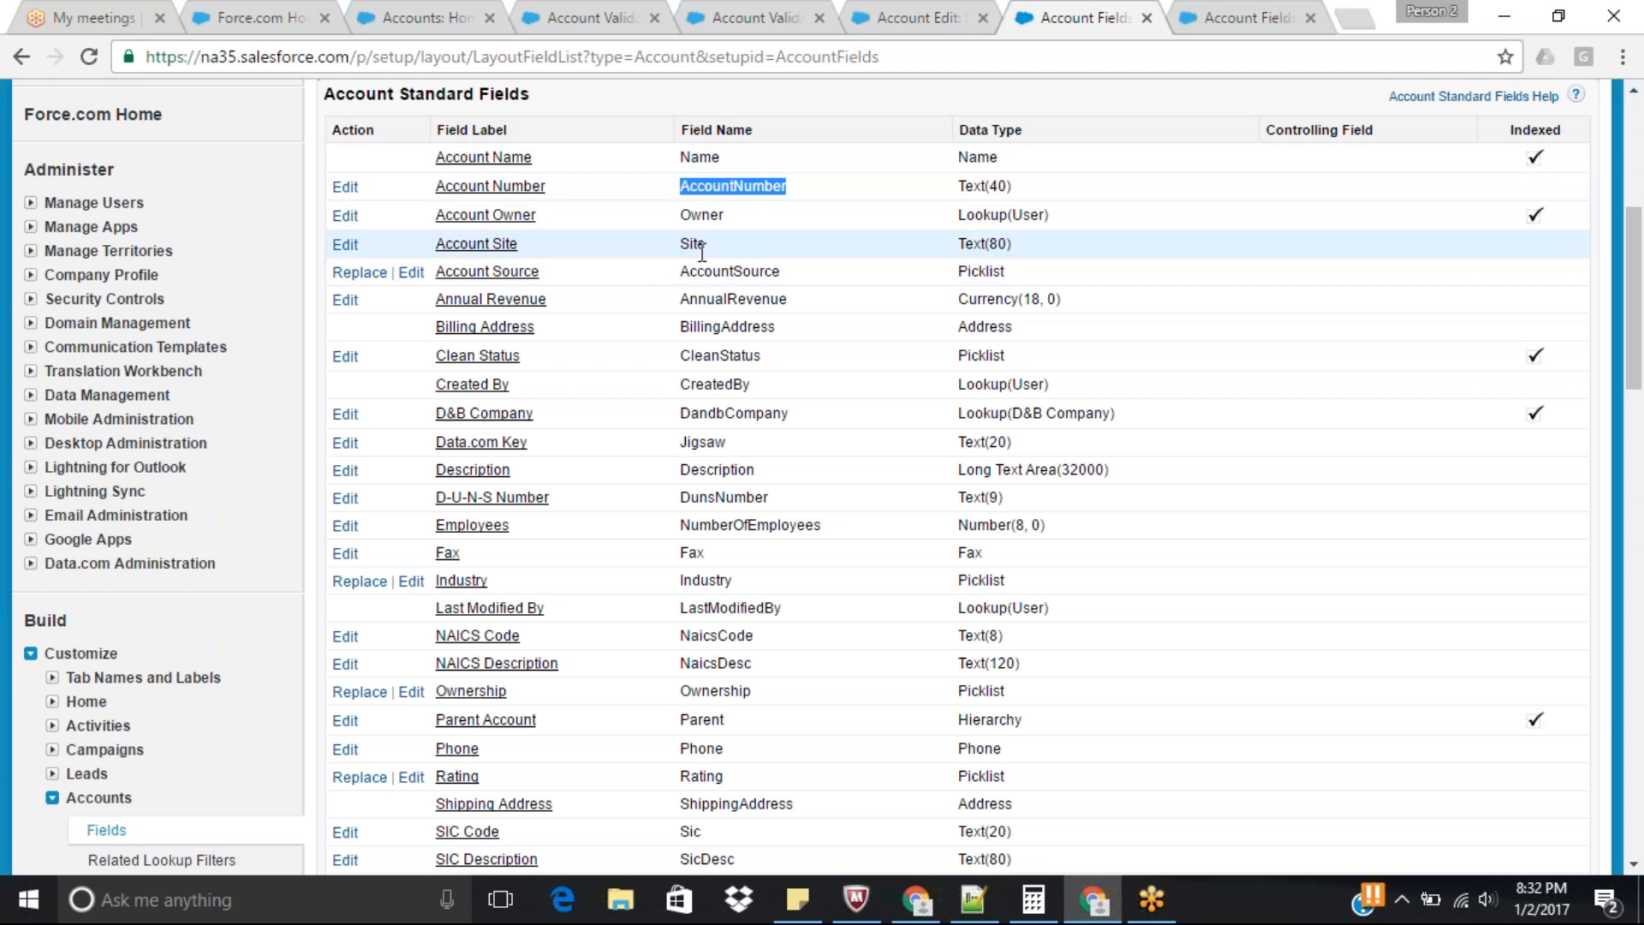
Check the SSN field's API name in the Account Custom Fields & Relationships list.
click(901, 2)
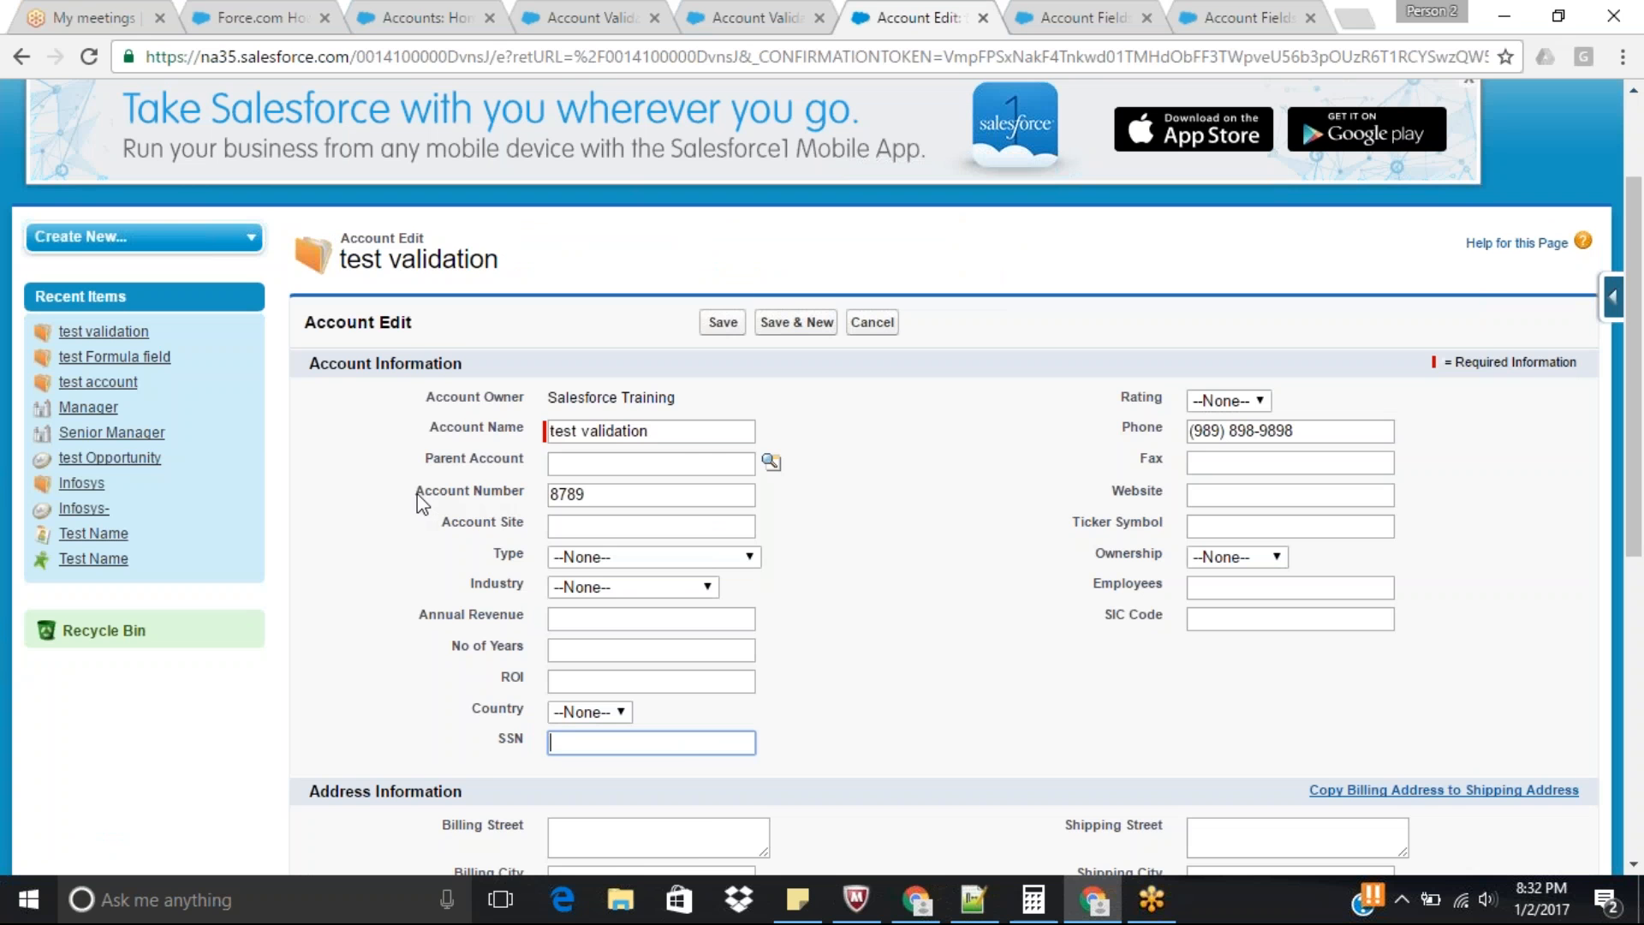
click(1081, 17)
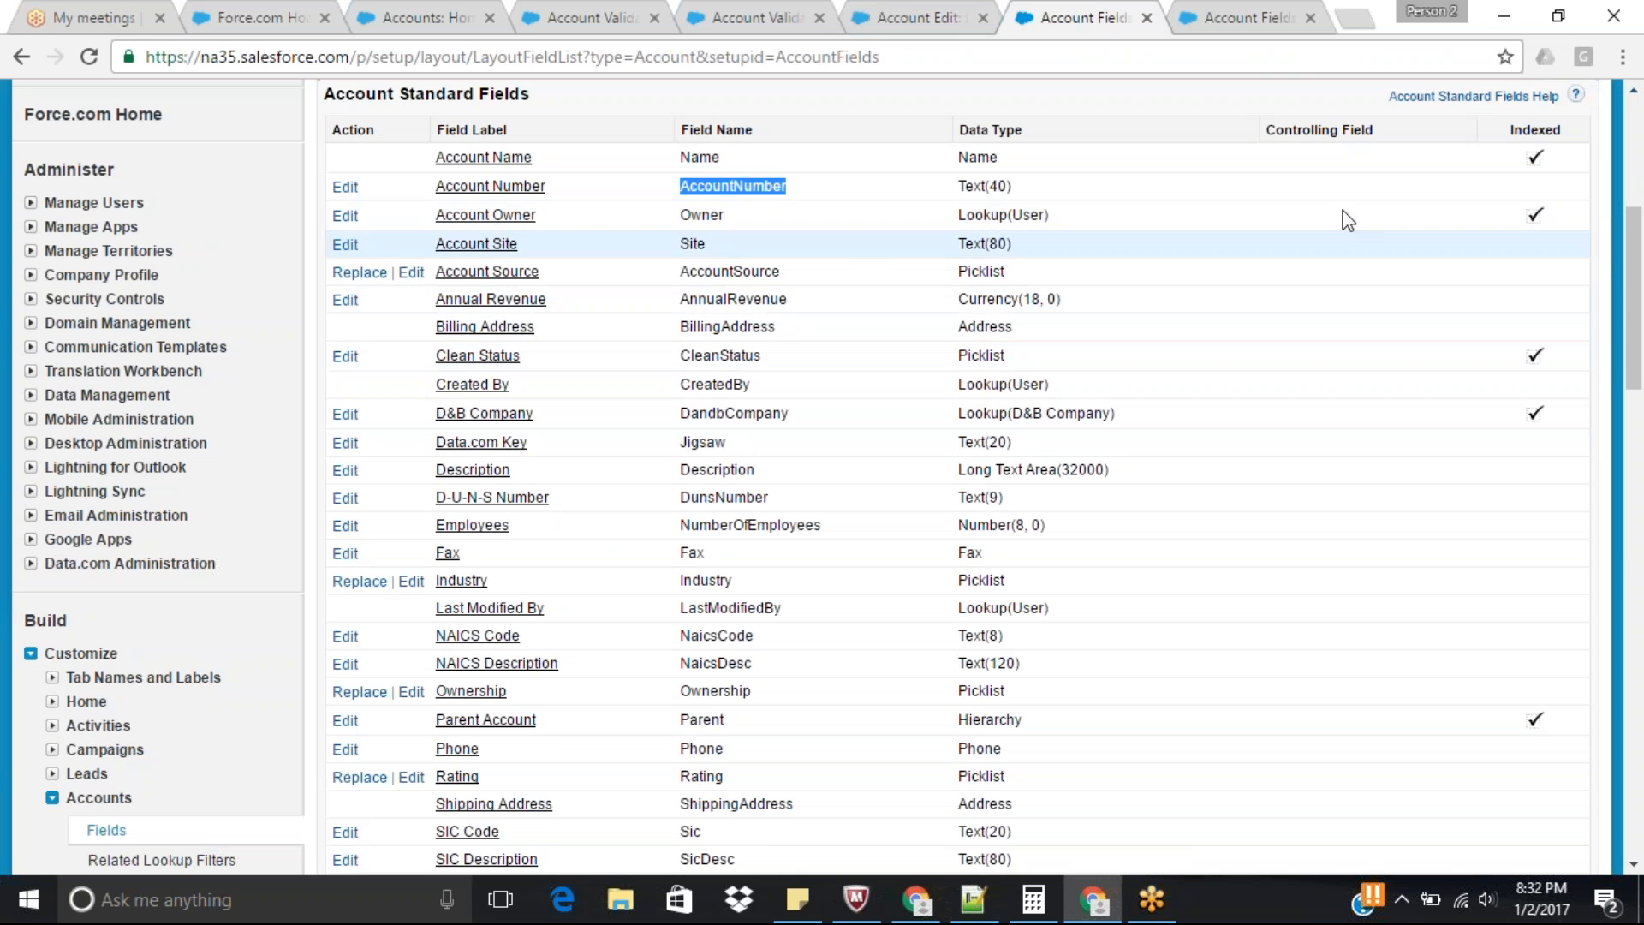
drag(1641, 296, 1641, 480)
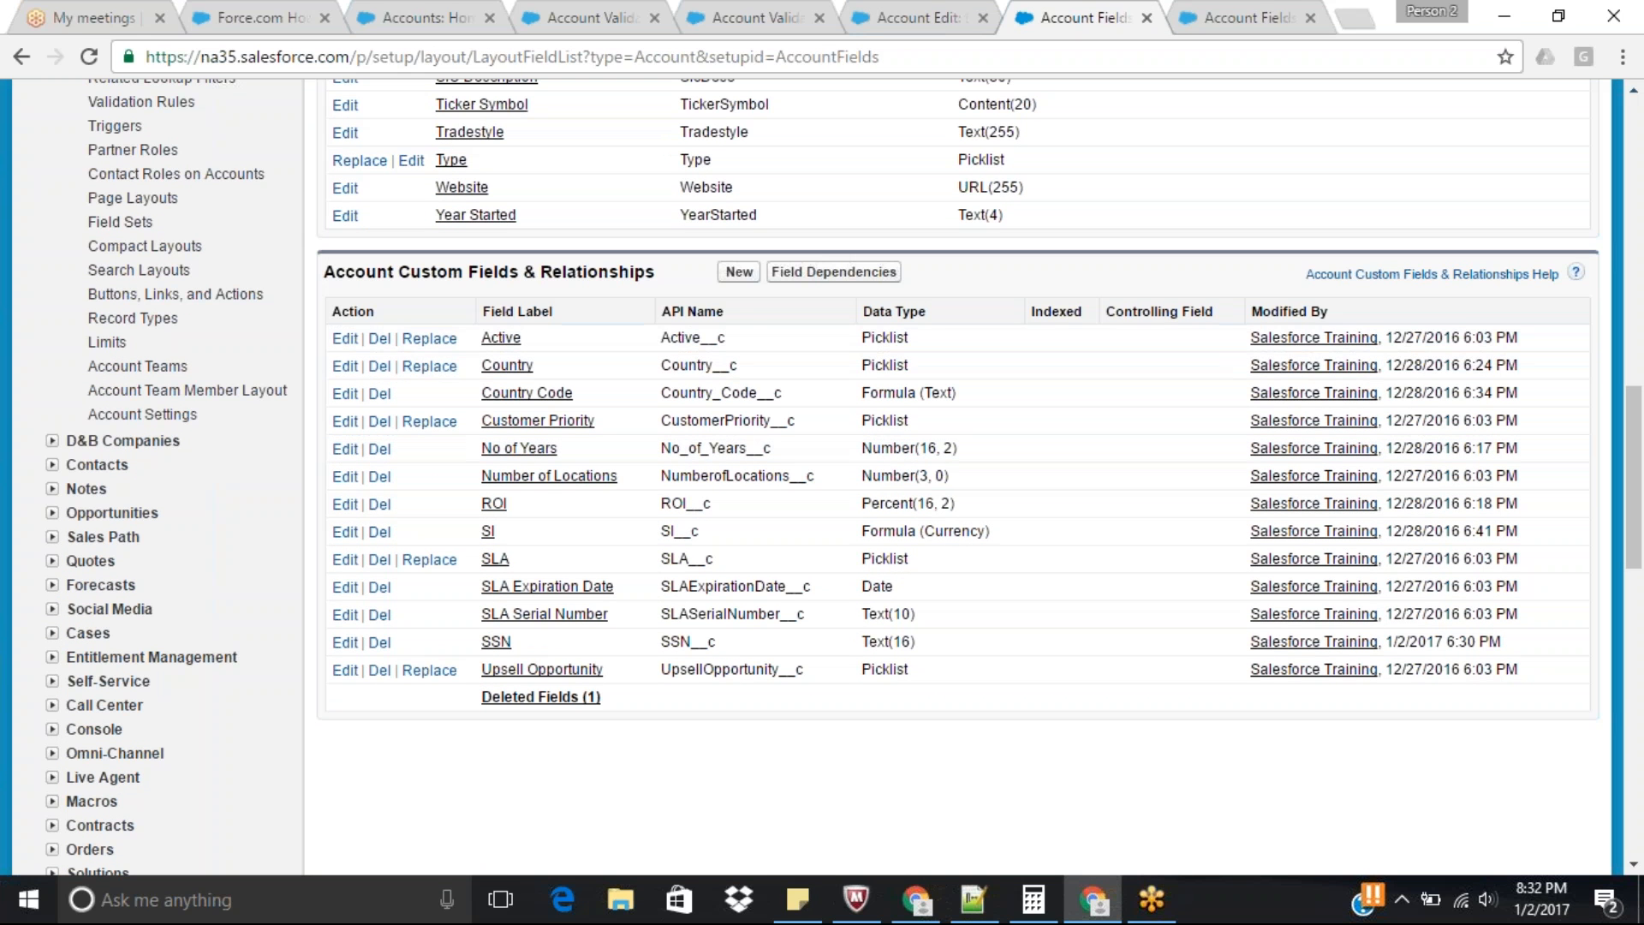
drag(667, 310, 751, 310)
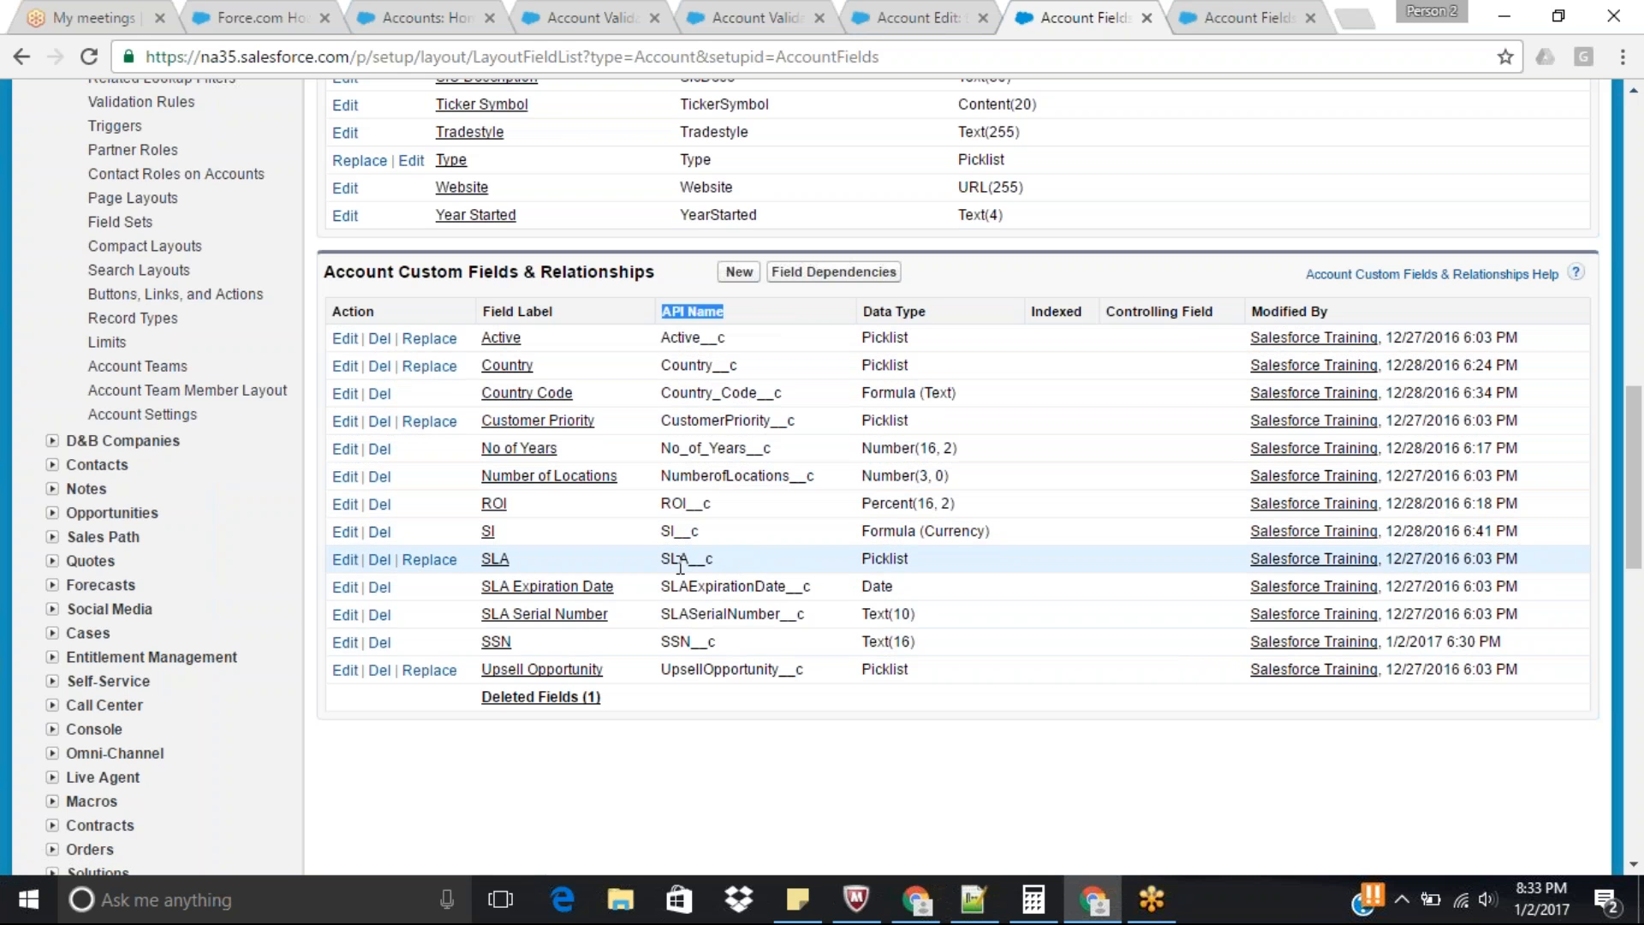
double_click(677, 643)
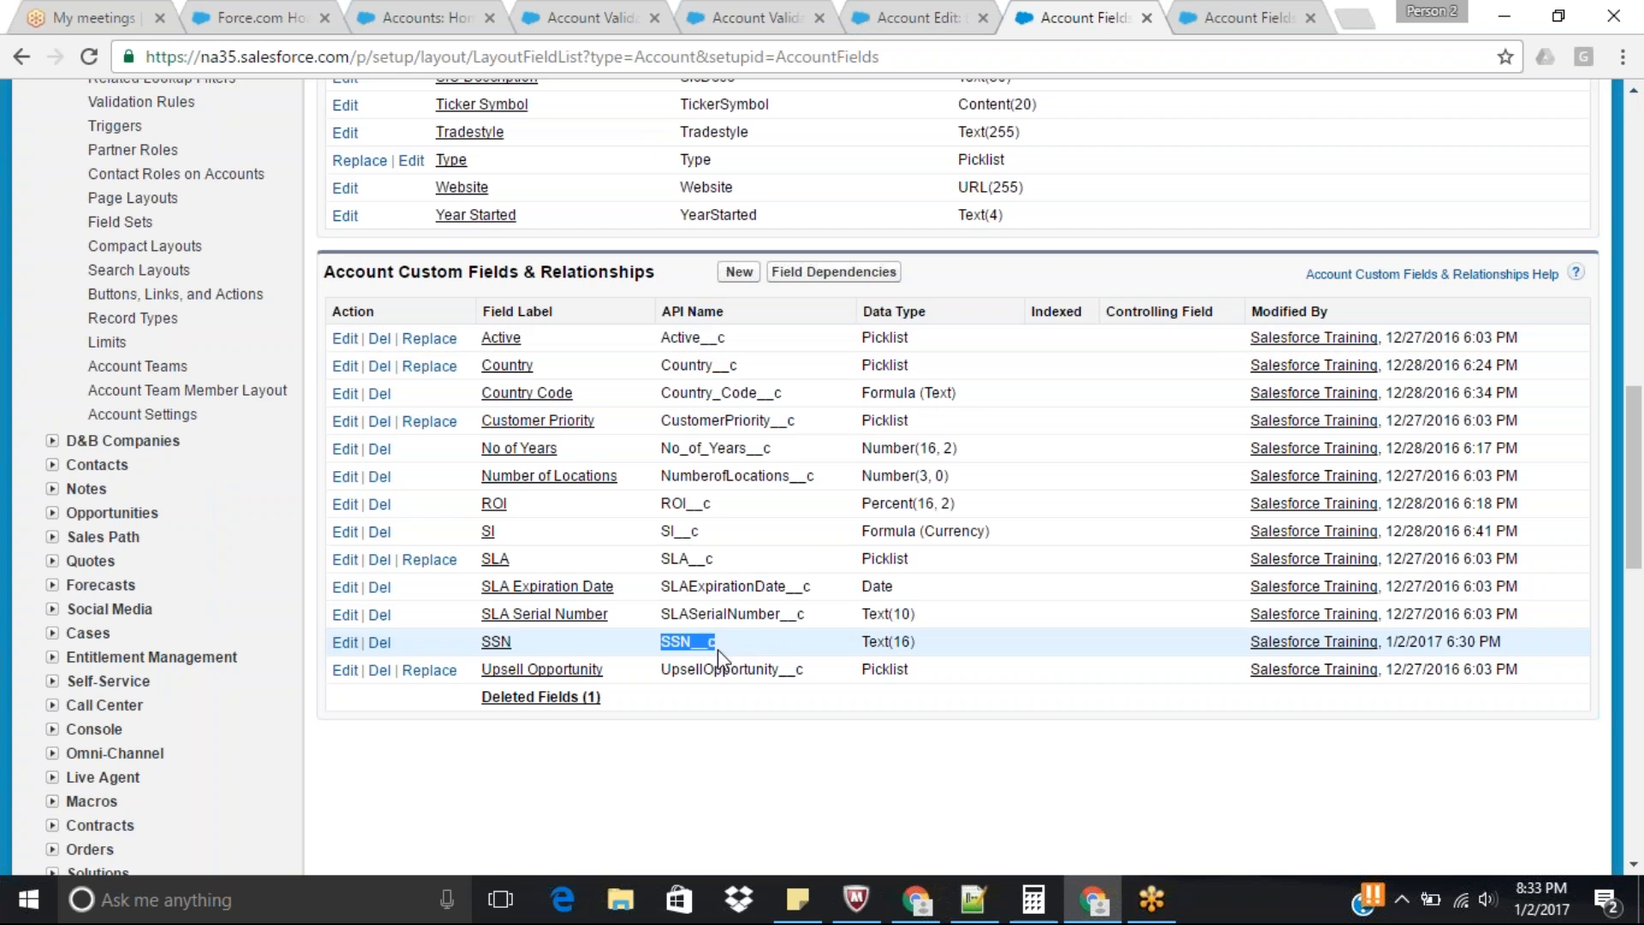
Return to the SSN rule's formula and replace the RegEx_Text argument with the quoted pattern "[0-9]{3}".
click(962, 12)
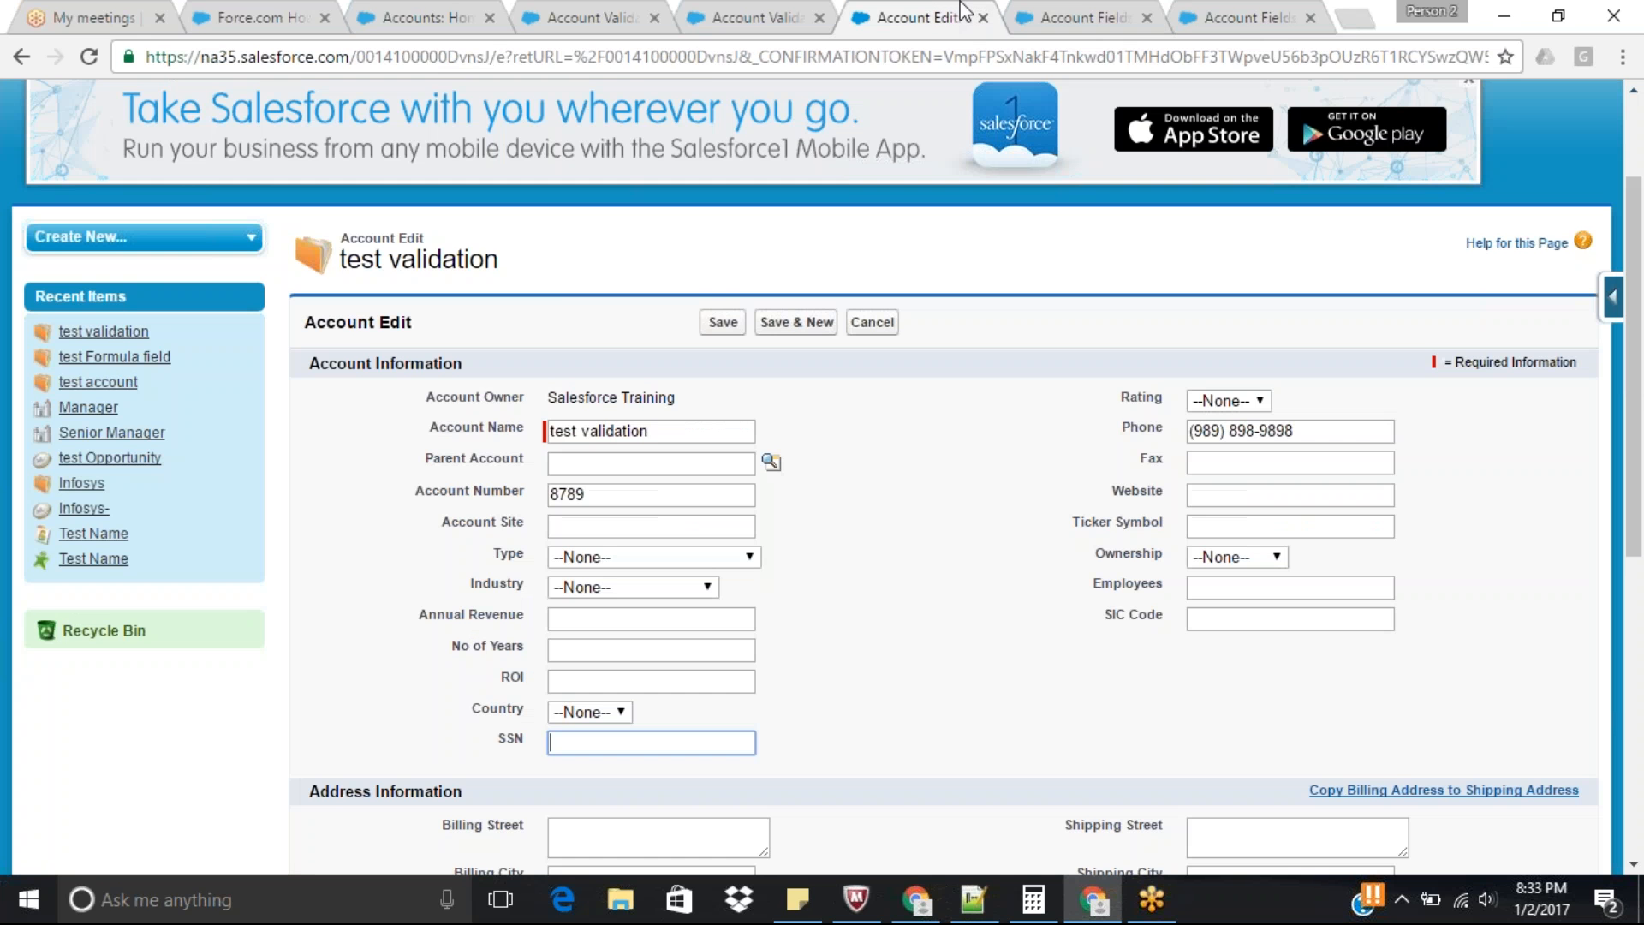
click(757, 10)
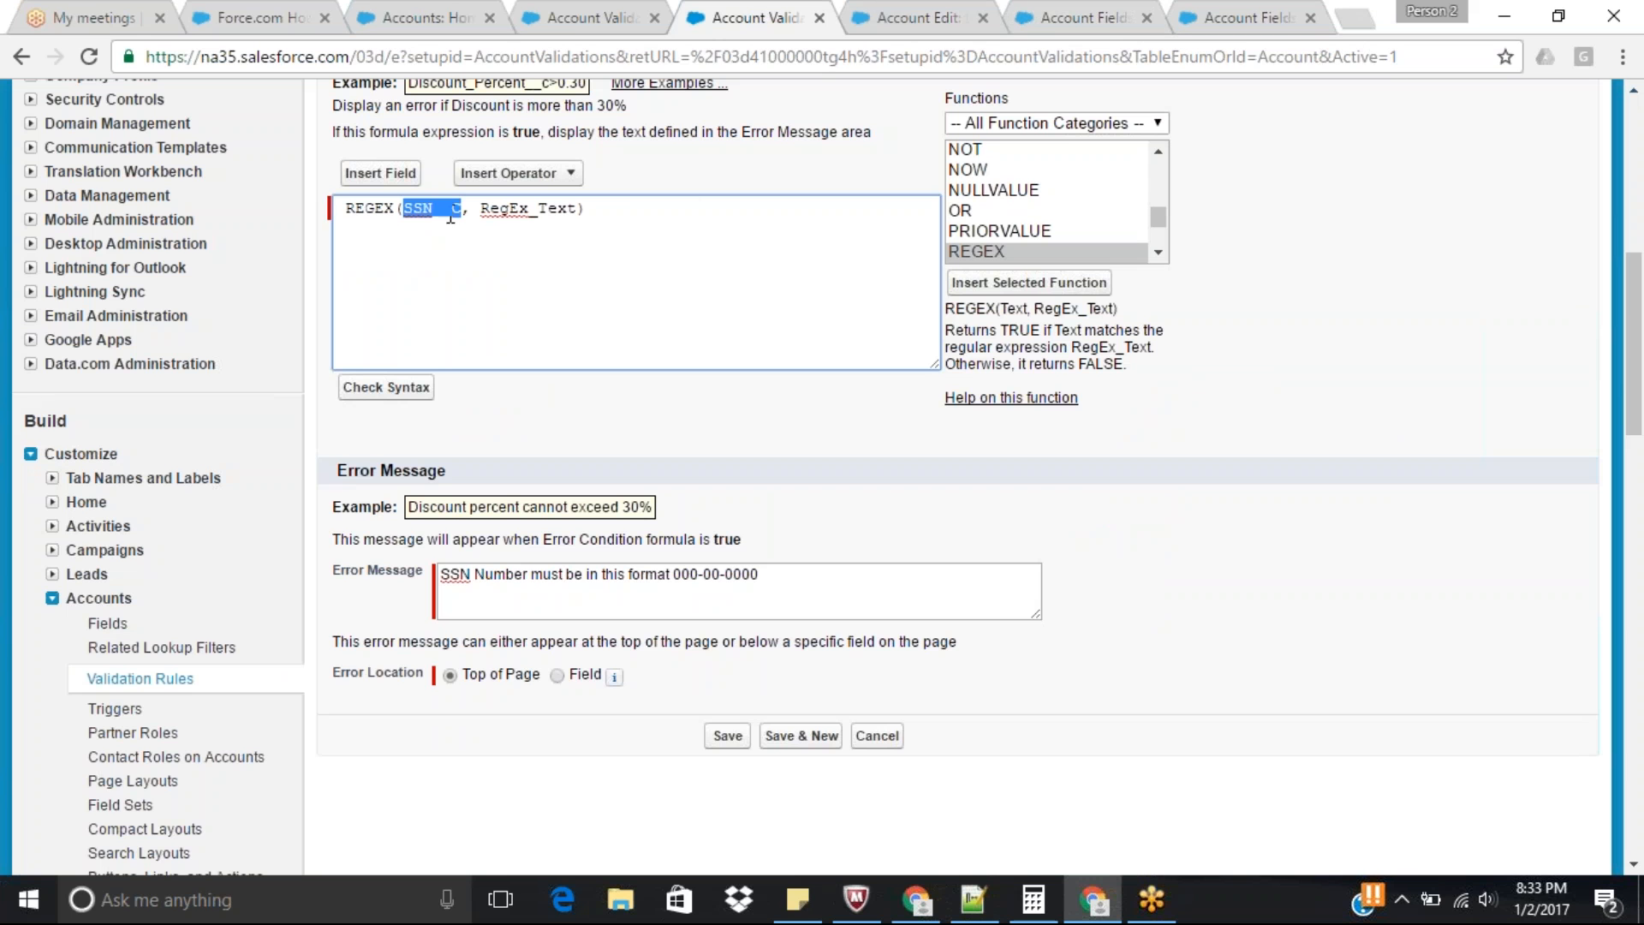
click(548, 209)
double_click(548, 209)
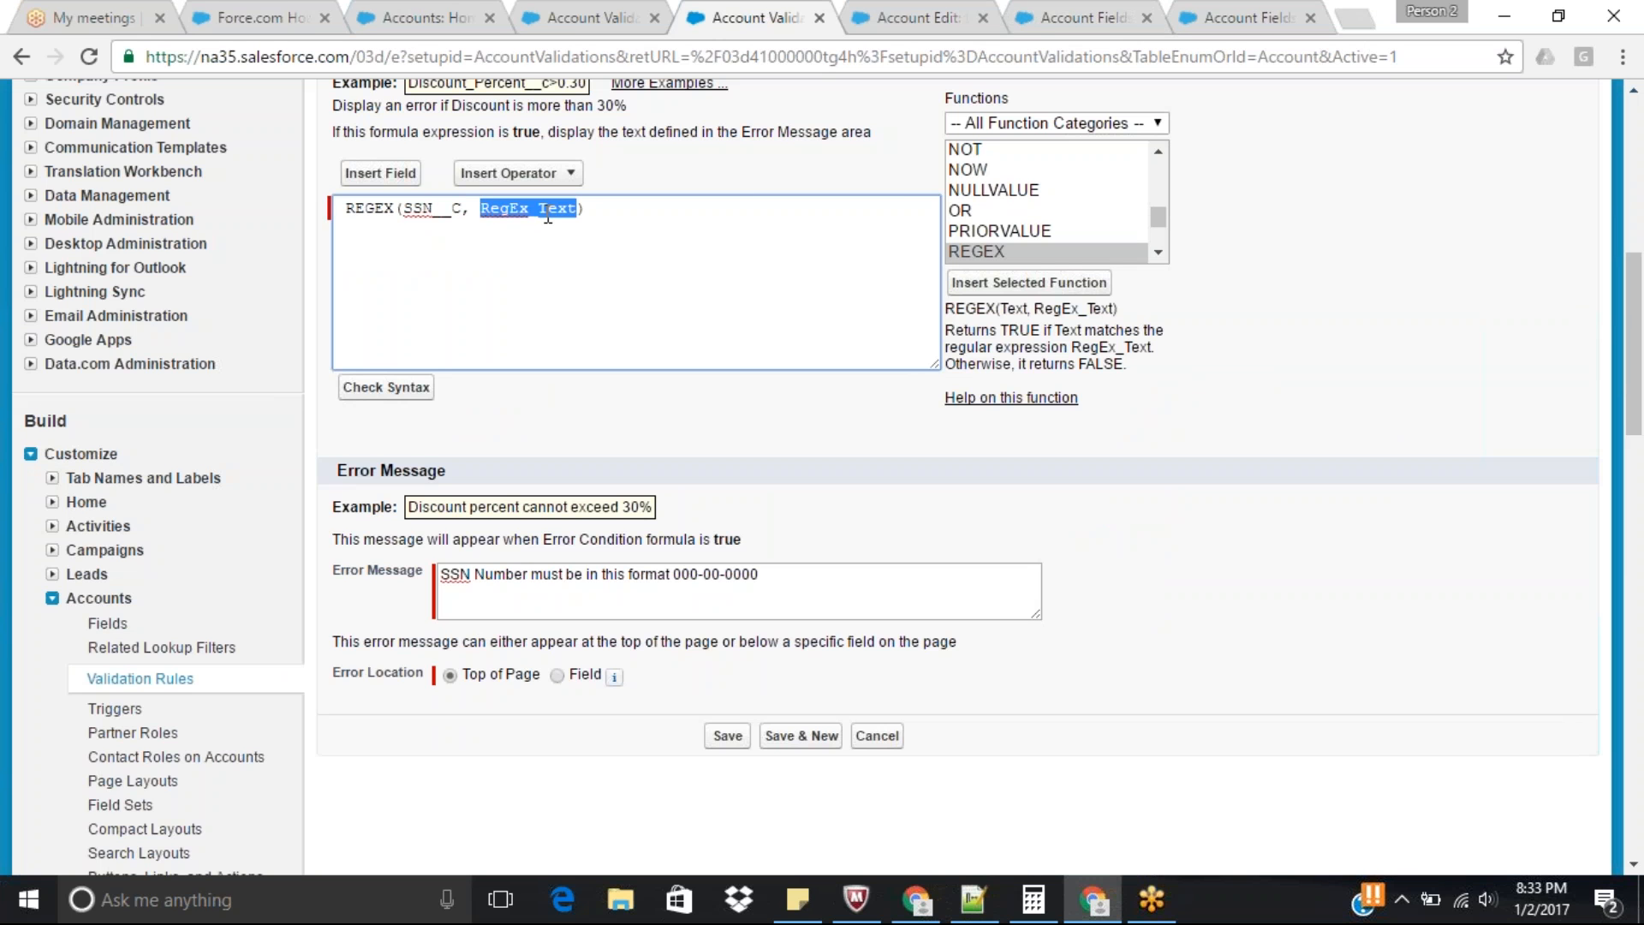
key(BackSpace)
text("")
text(0)
key(BackSpace)
text([0-9])
text({3}-)
Extend the quoted REGEX pattern with -[0-9]{2}-[0-9]{4} and review the complete pattern.
text([0-9])
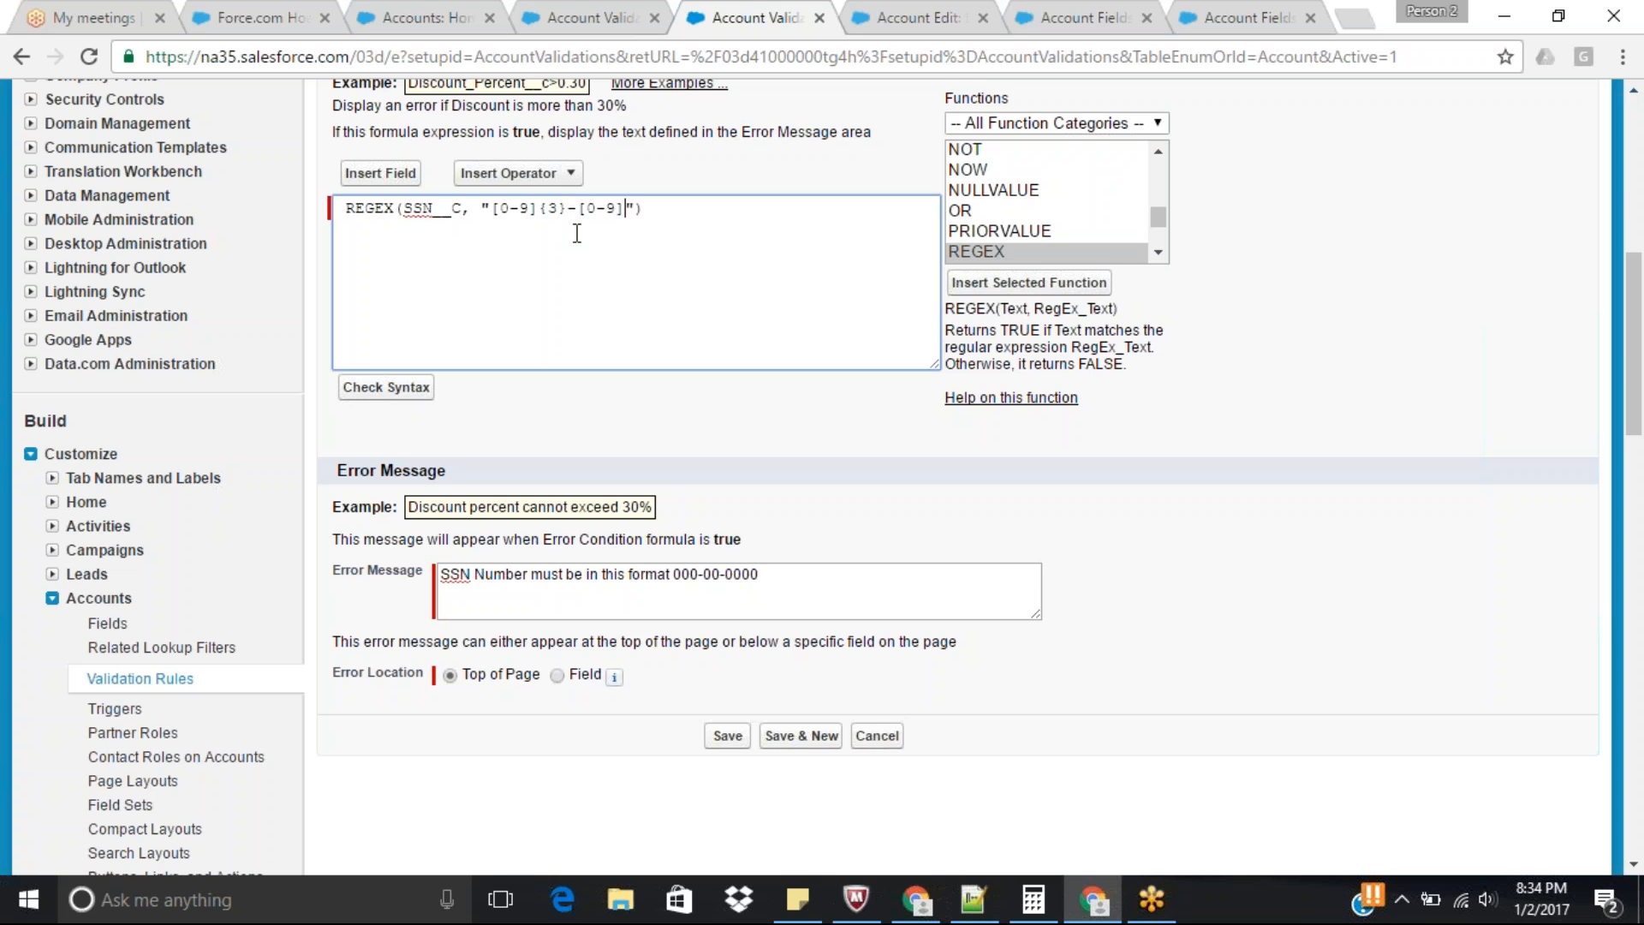
text({2}-[0-9]{4})
drag(675, 207, 701, 207)
click(785, 215)
click(491, 210)
drag(508, 210, 743, 212)
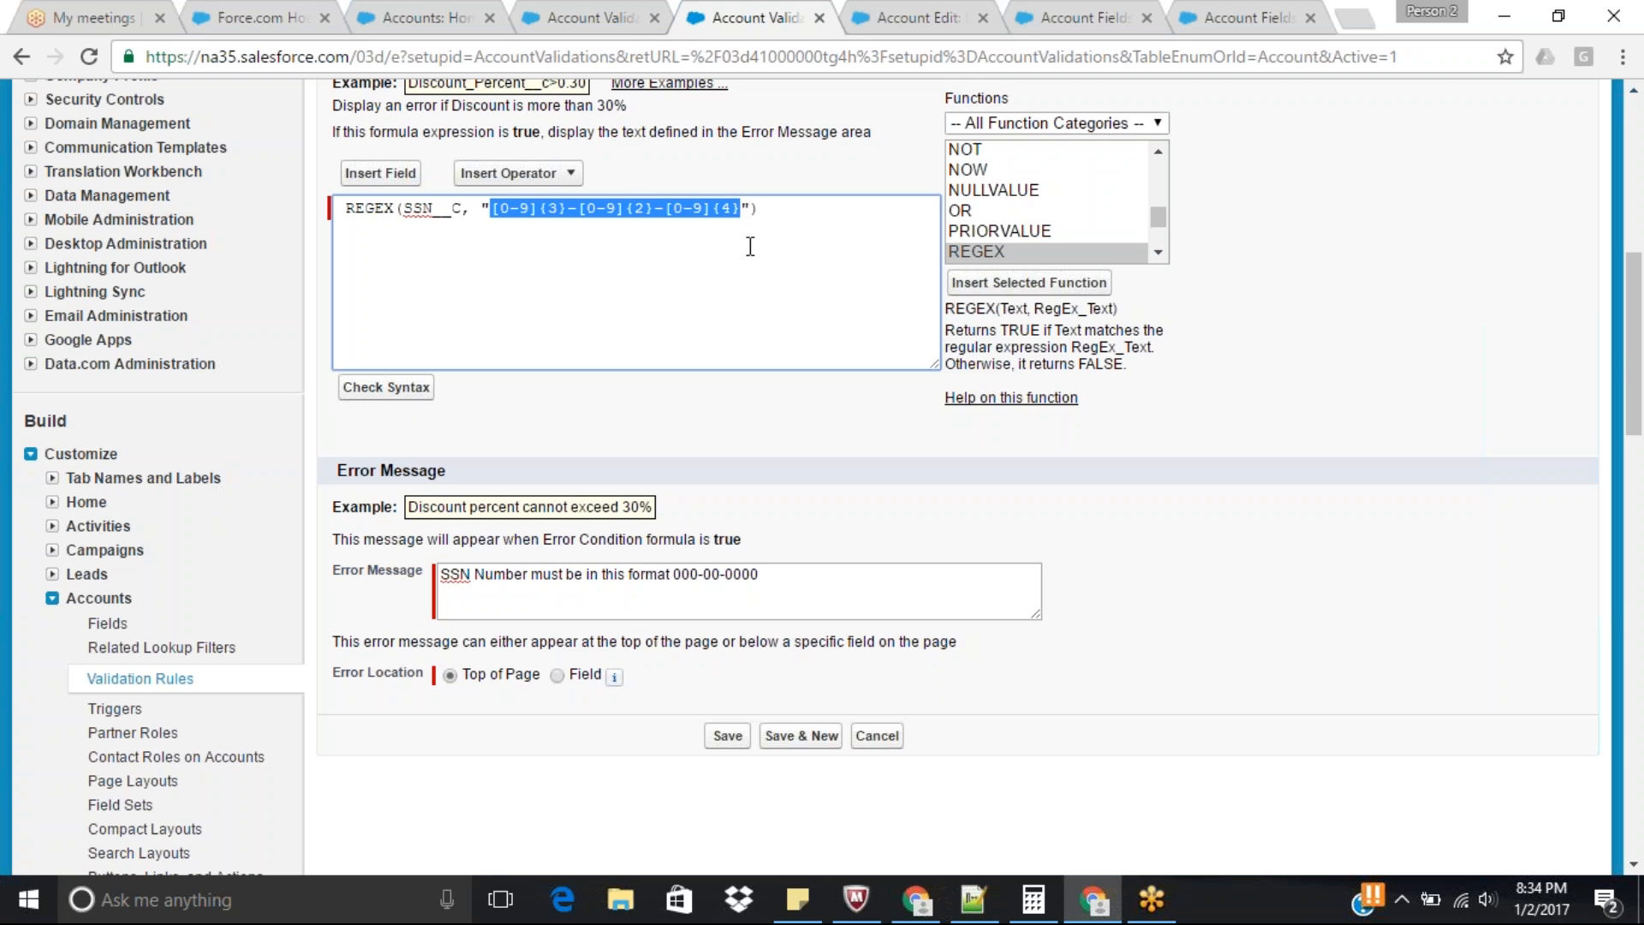
Wrap the REGEX expression in a NOT( ) function, placing REGEX on its own line.
click(342, 213)
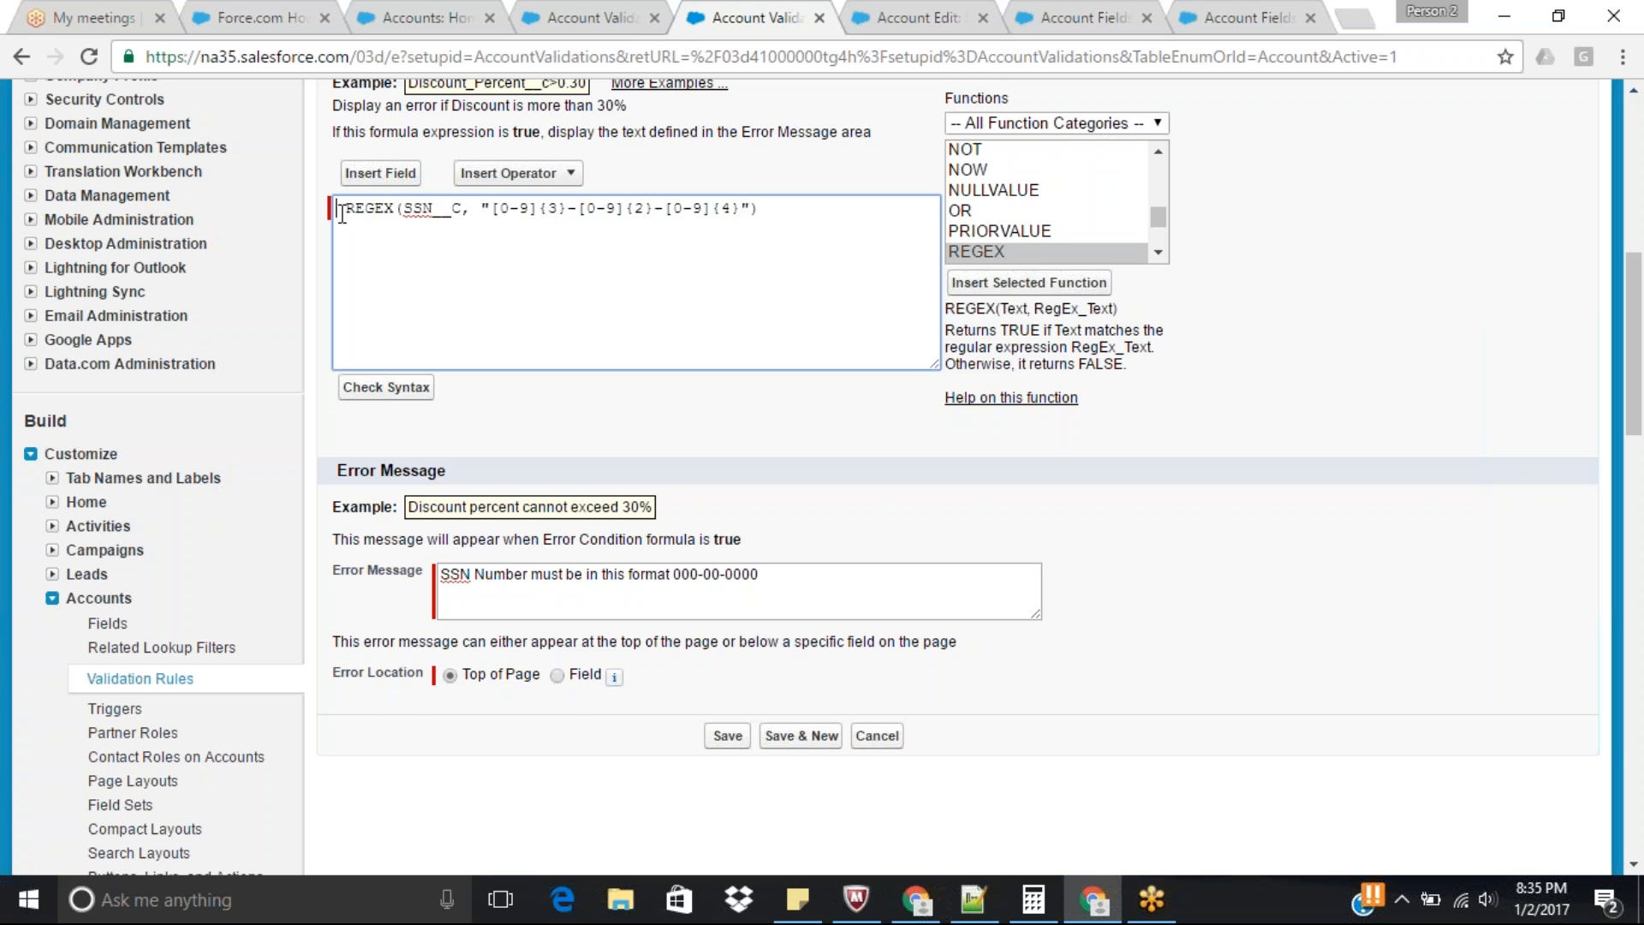
text(NOT )
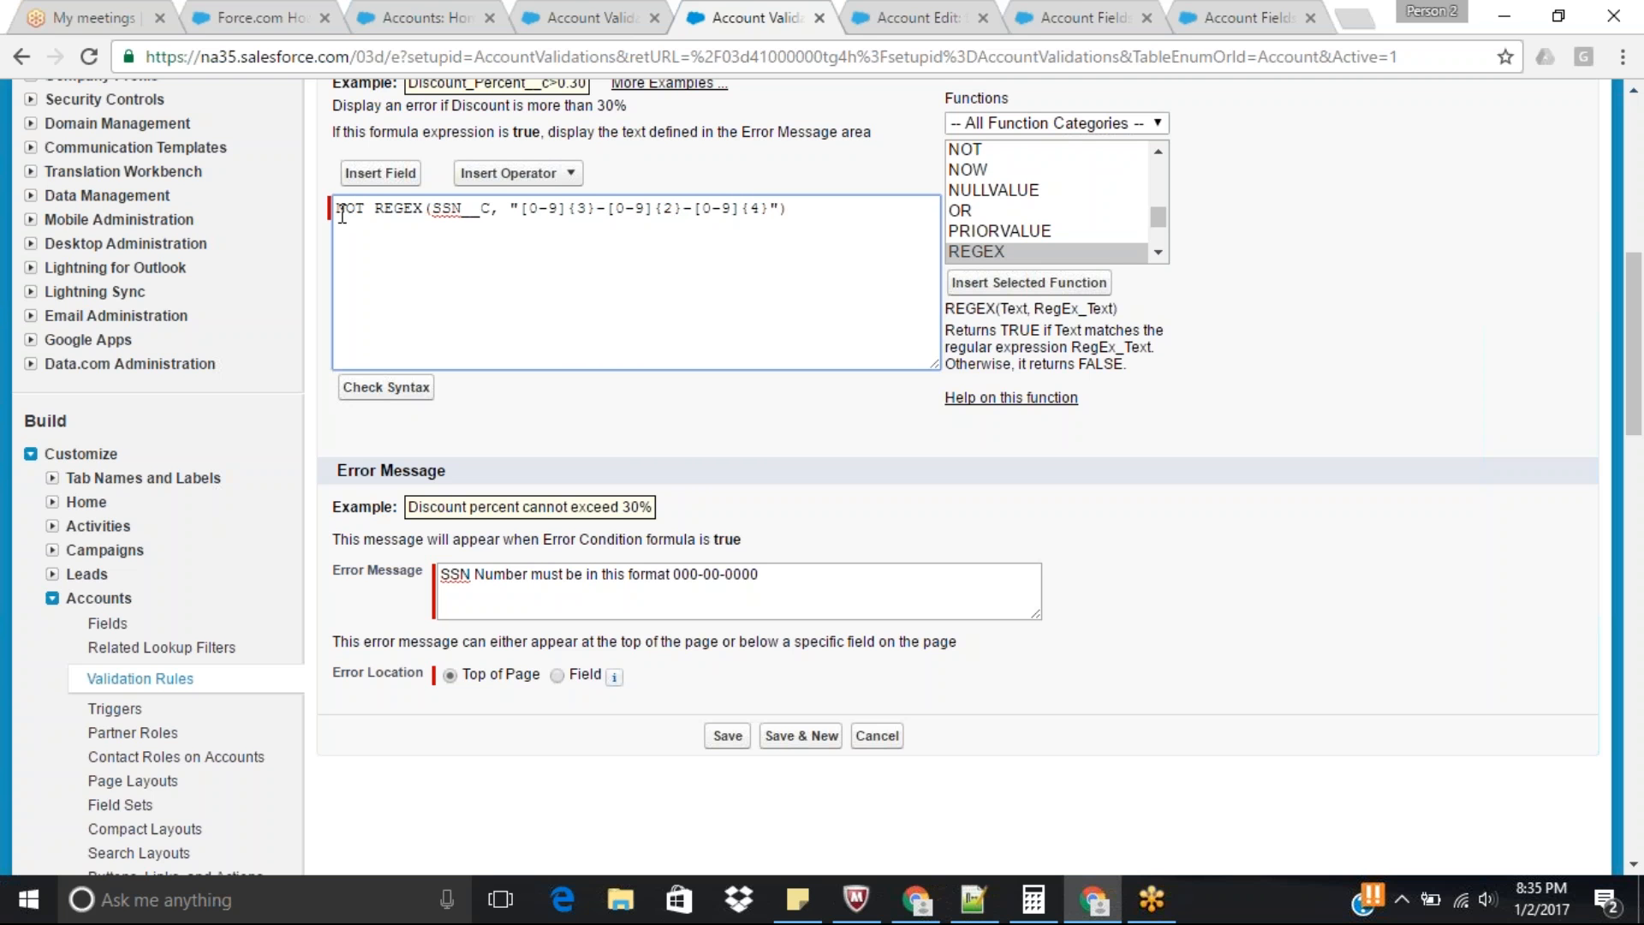
text(()
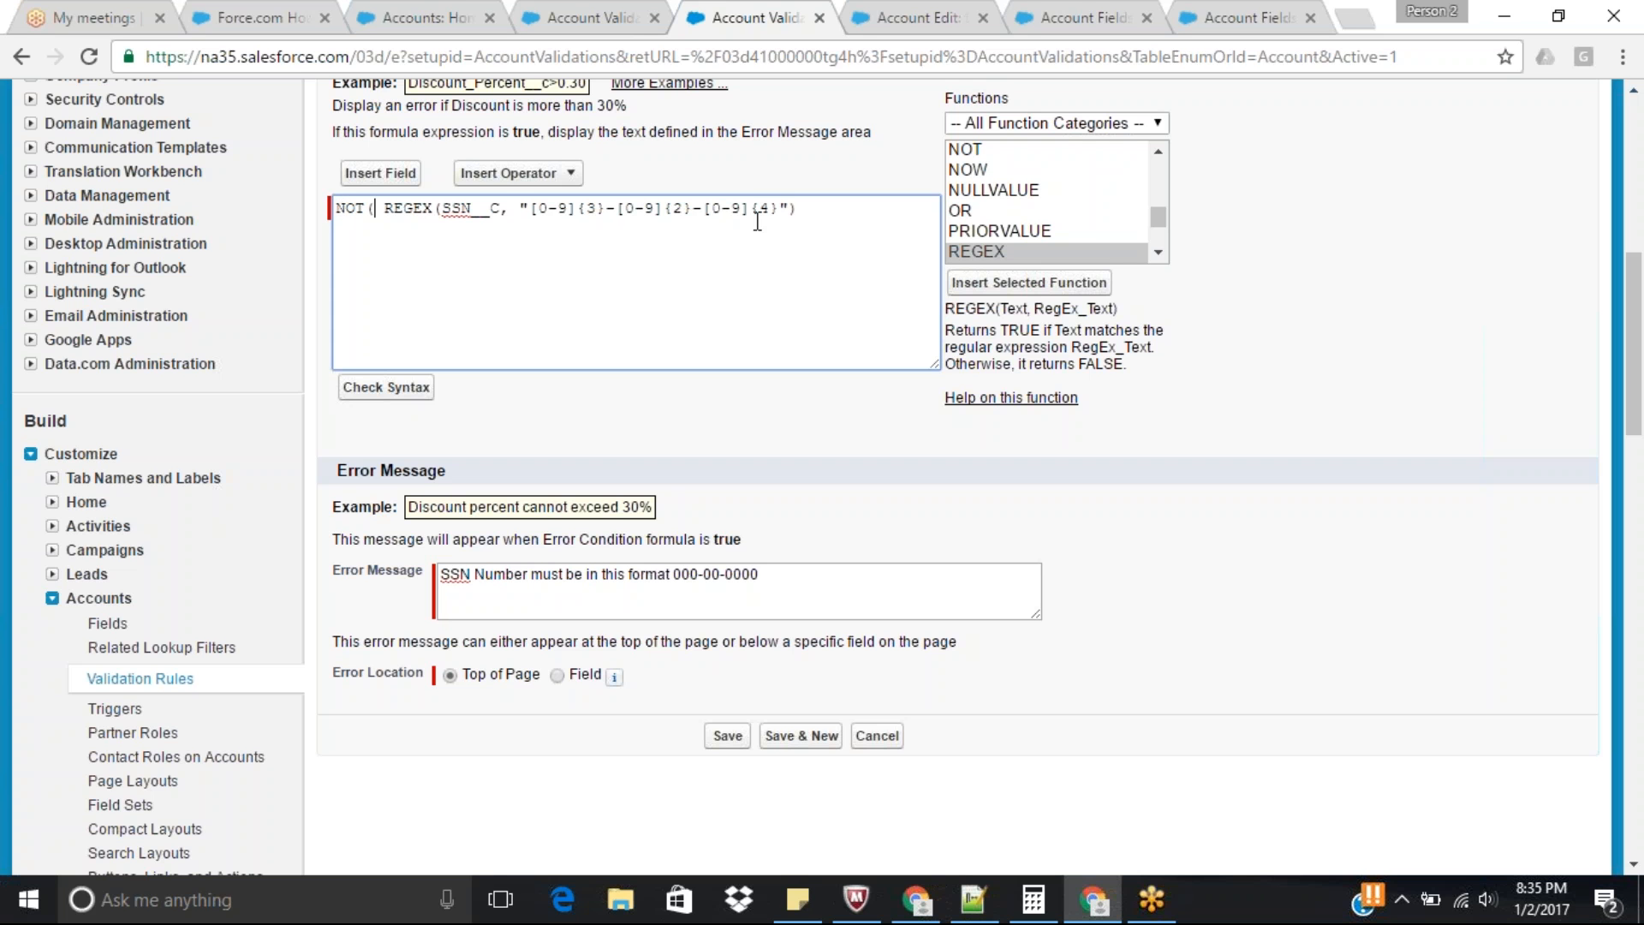
key(Return)
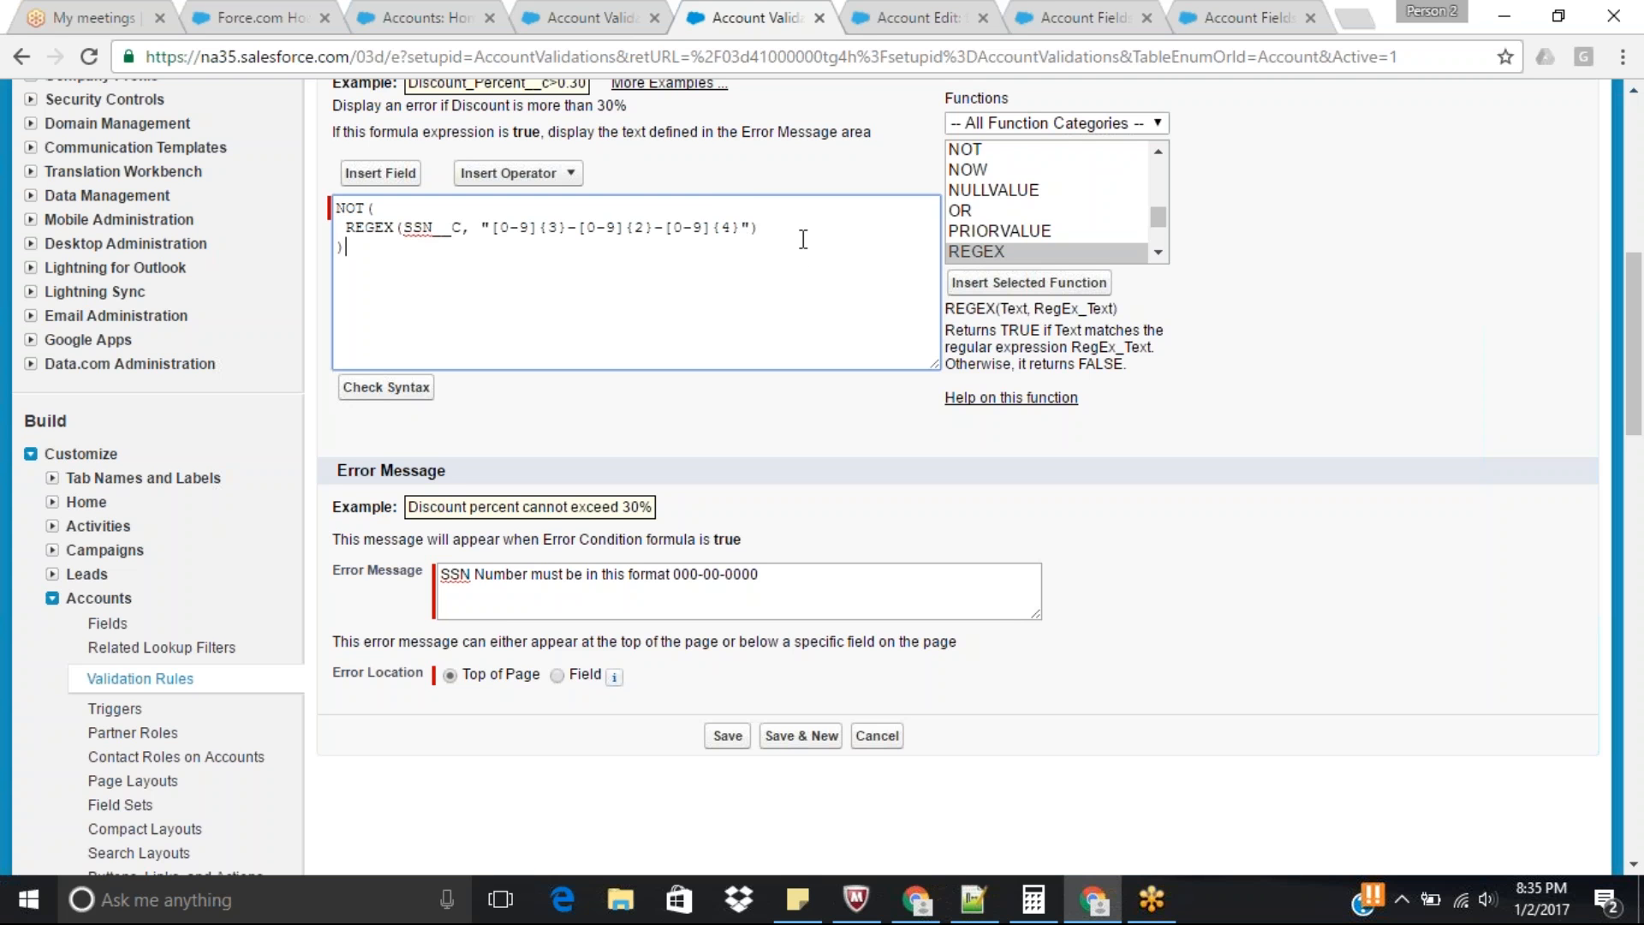
Check the syntax of the SSN format rule's formula and save the validation rule.
click(392, 389)
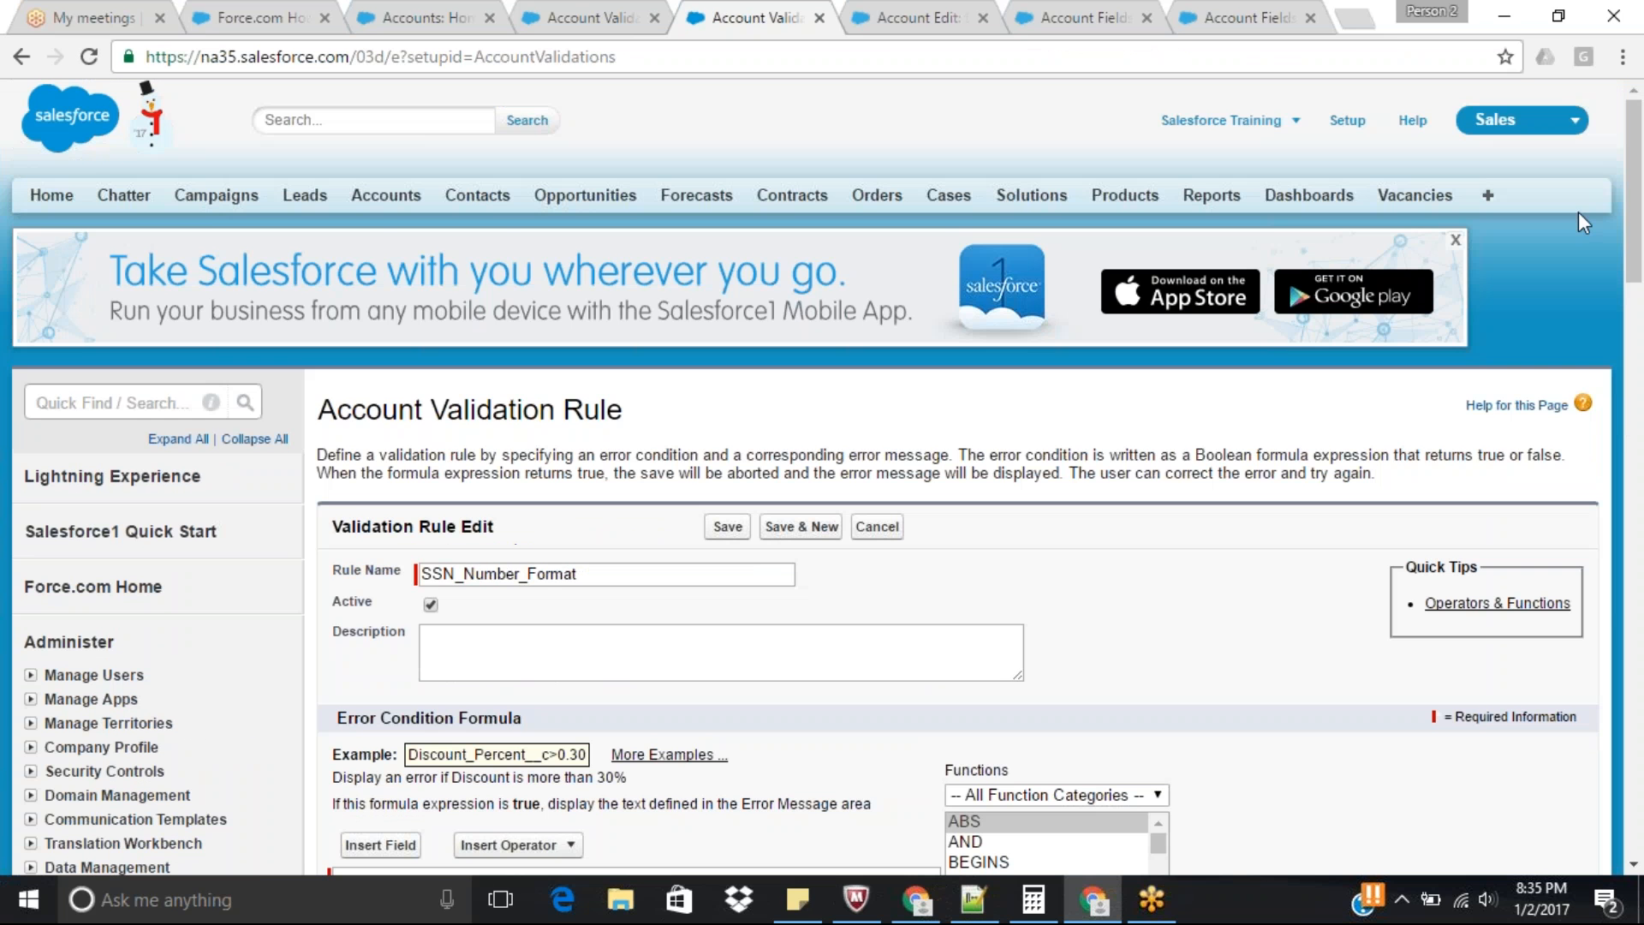
scroll(1641, 426, up, 2)
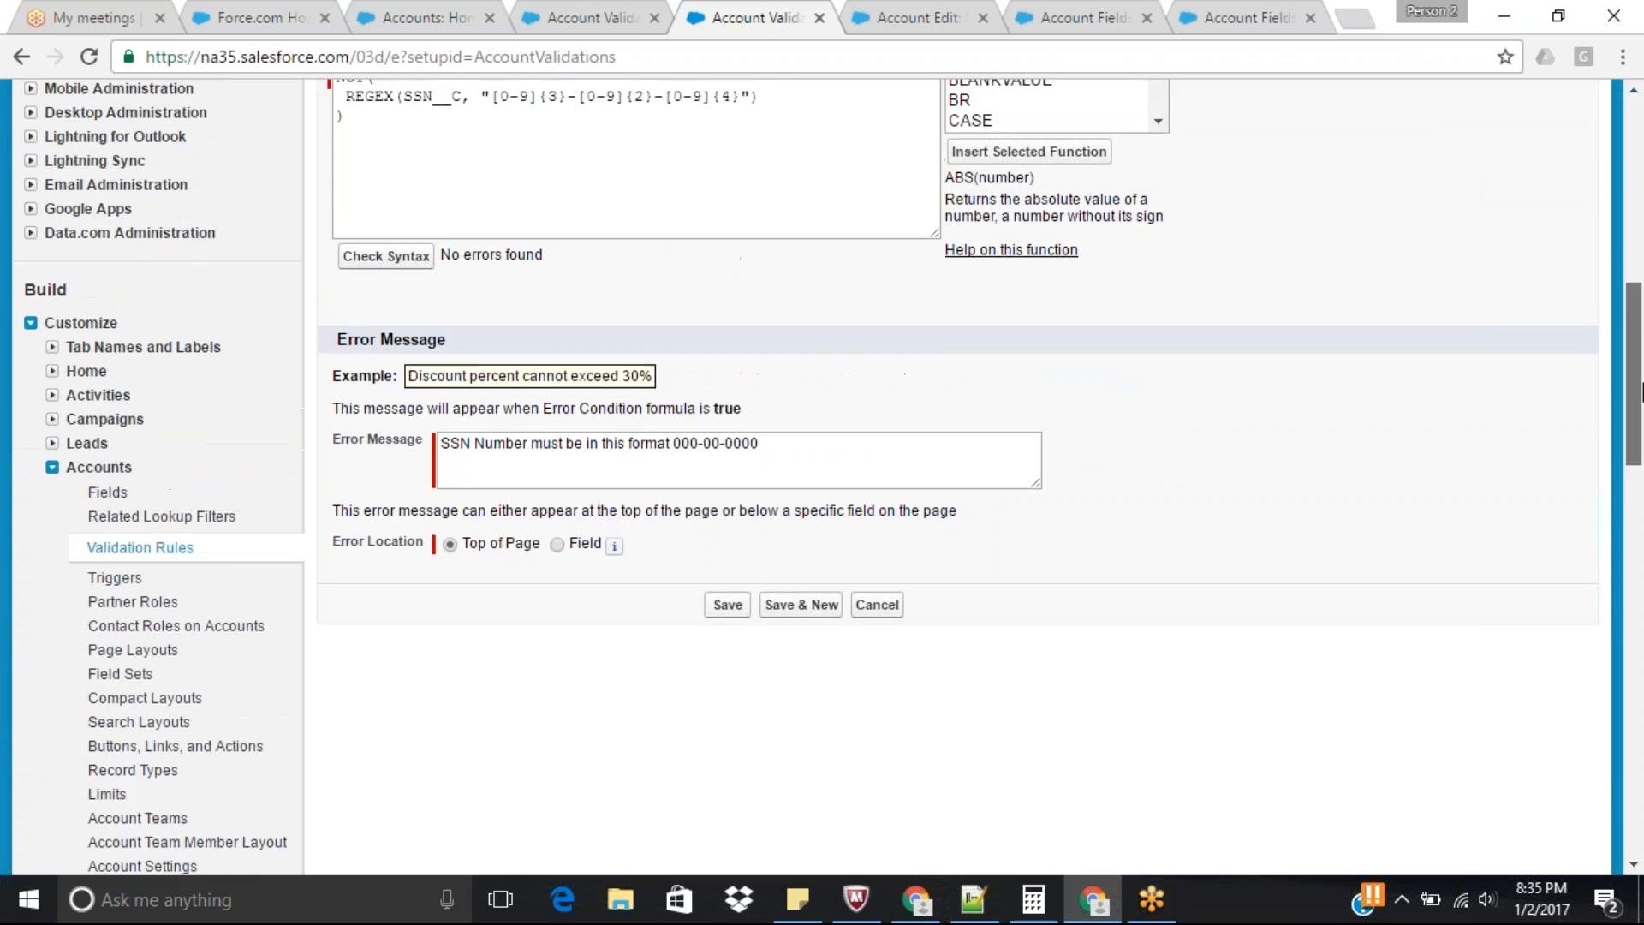
scroll(1641, 396, down, 2)
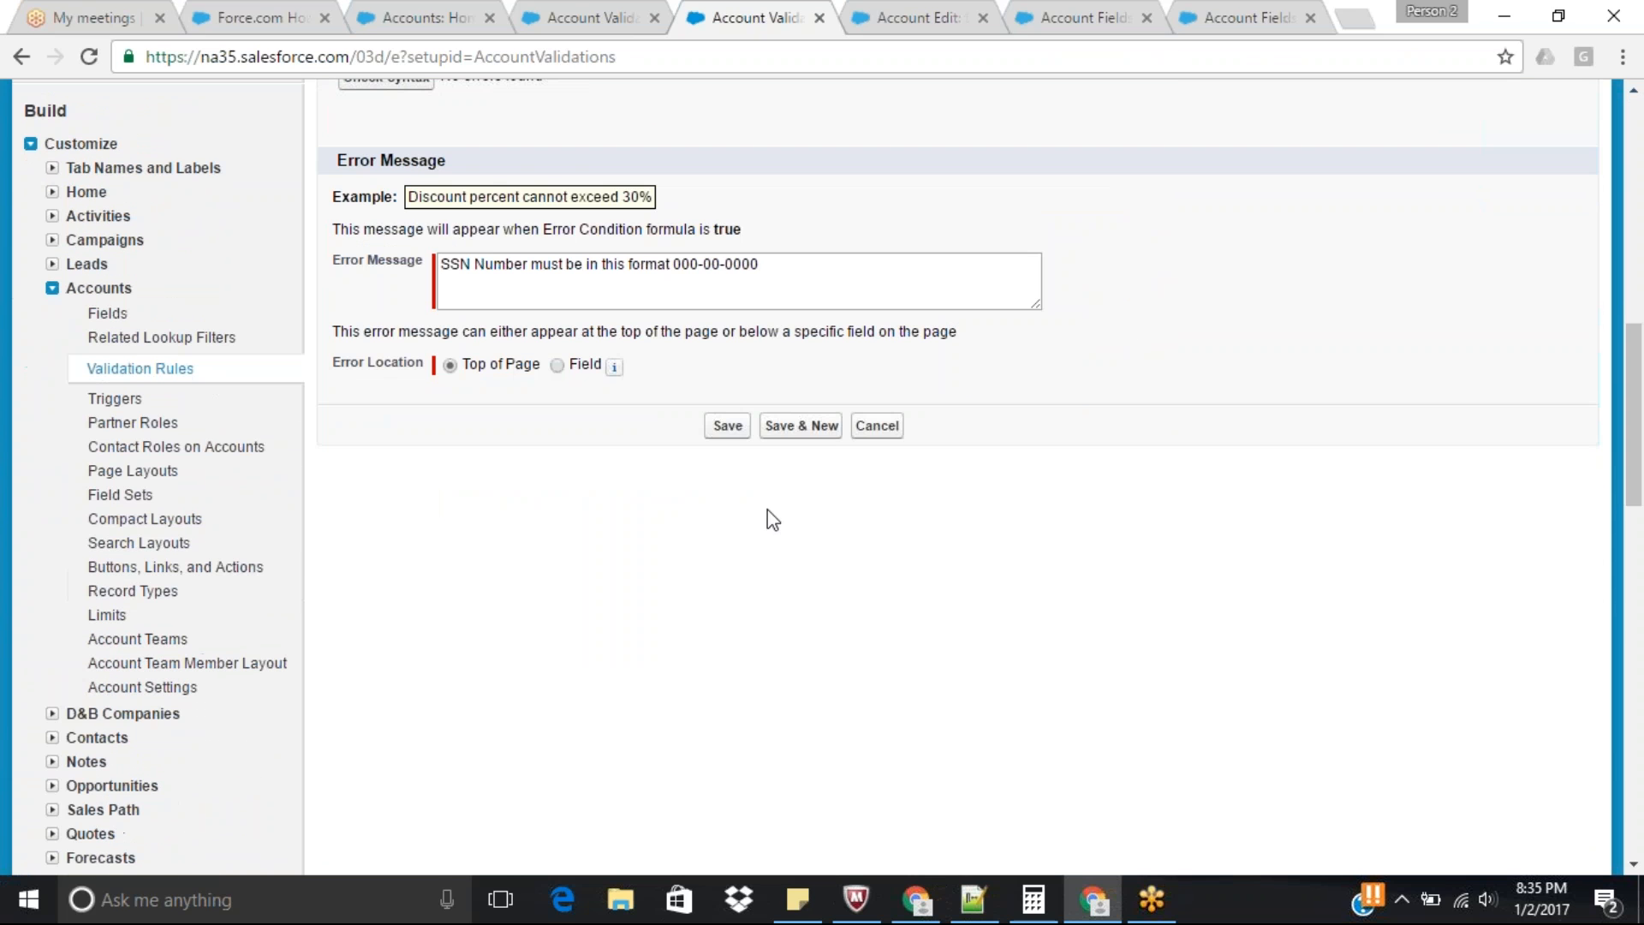
click(726, 426)
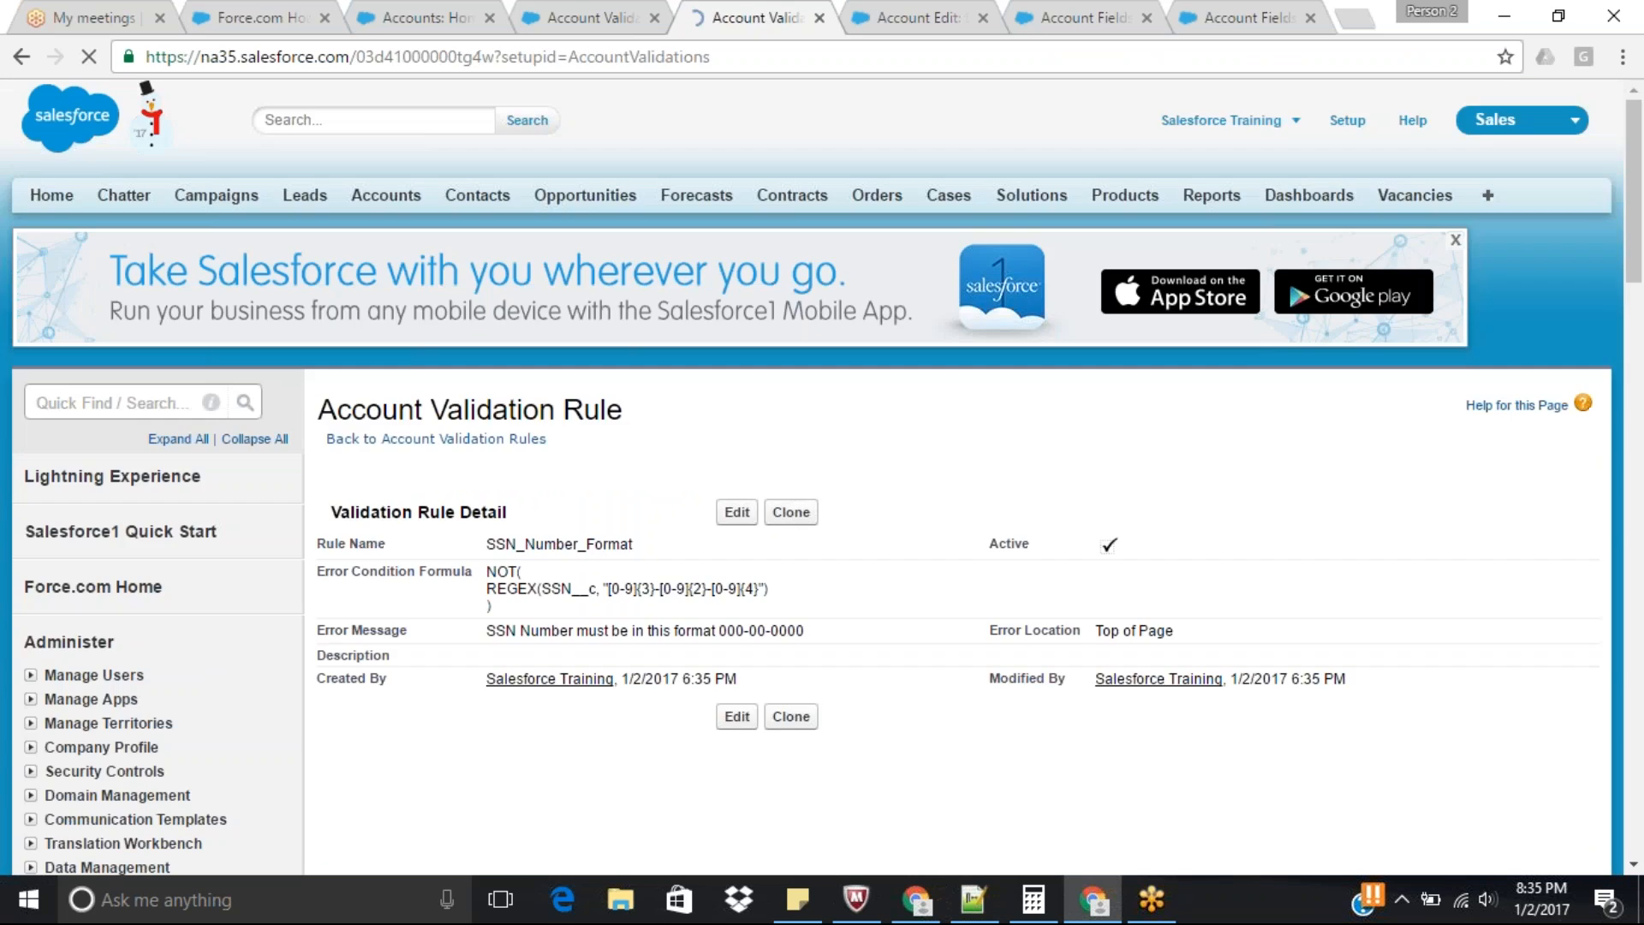
Try to save the test validation account with a ten-digit SSN that has no dashes.
click(919, 10)
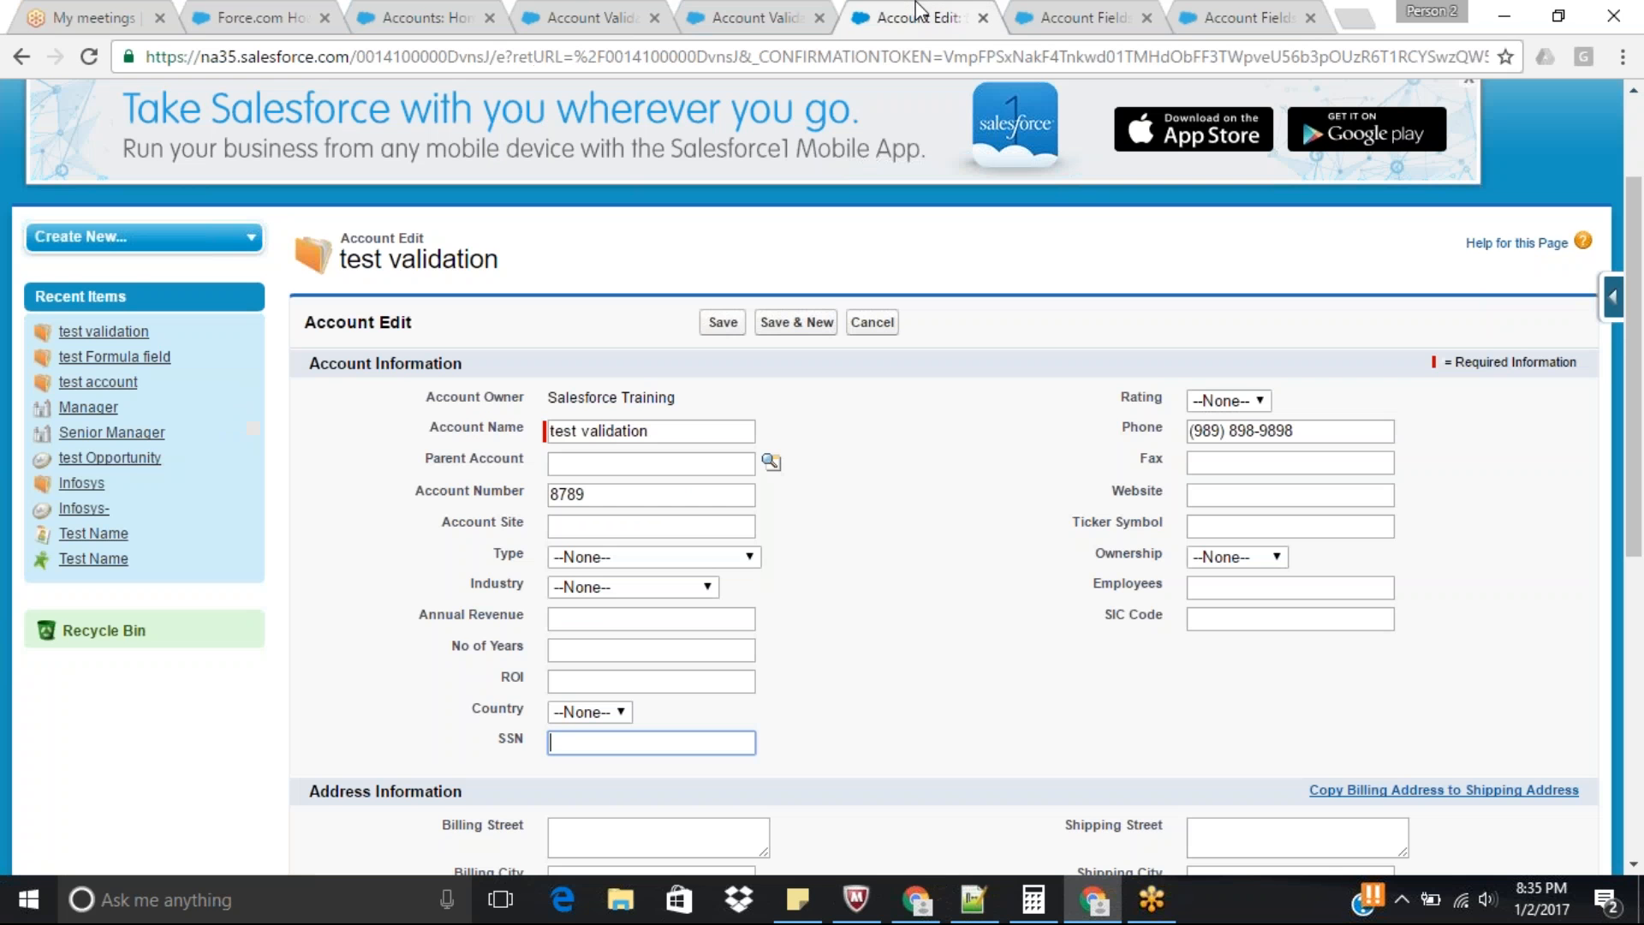
text(9090767809)
key(Return)
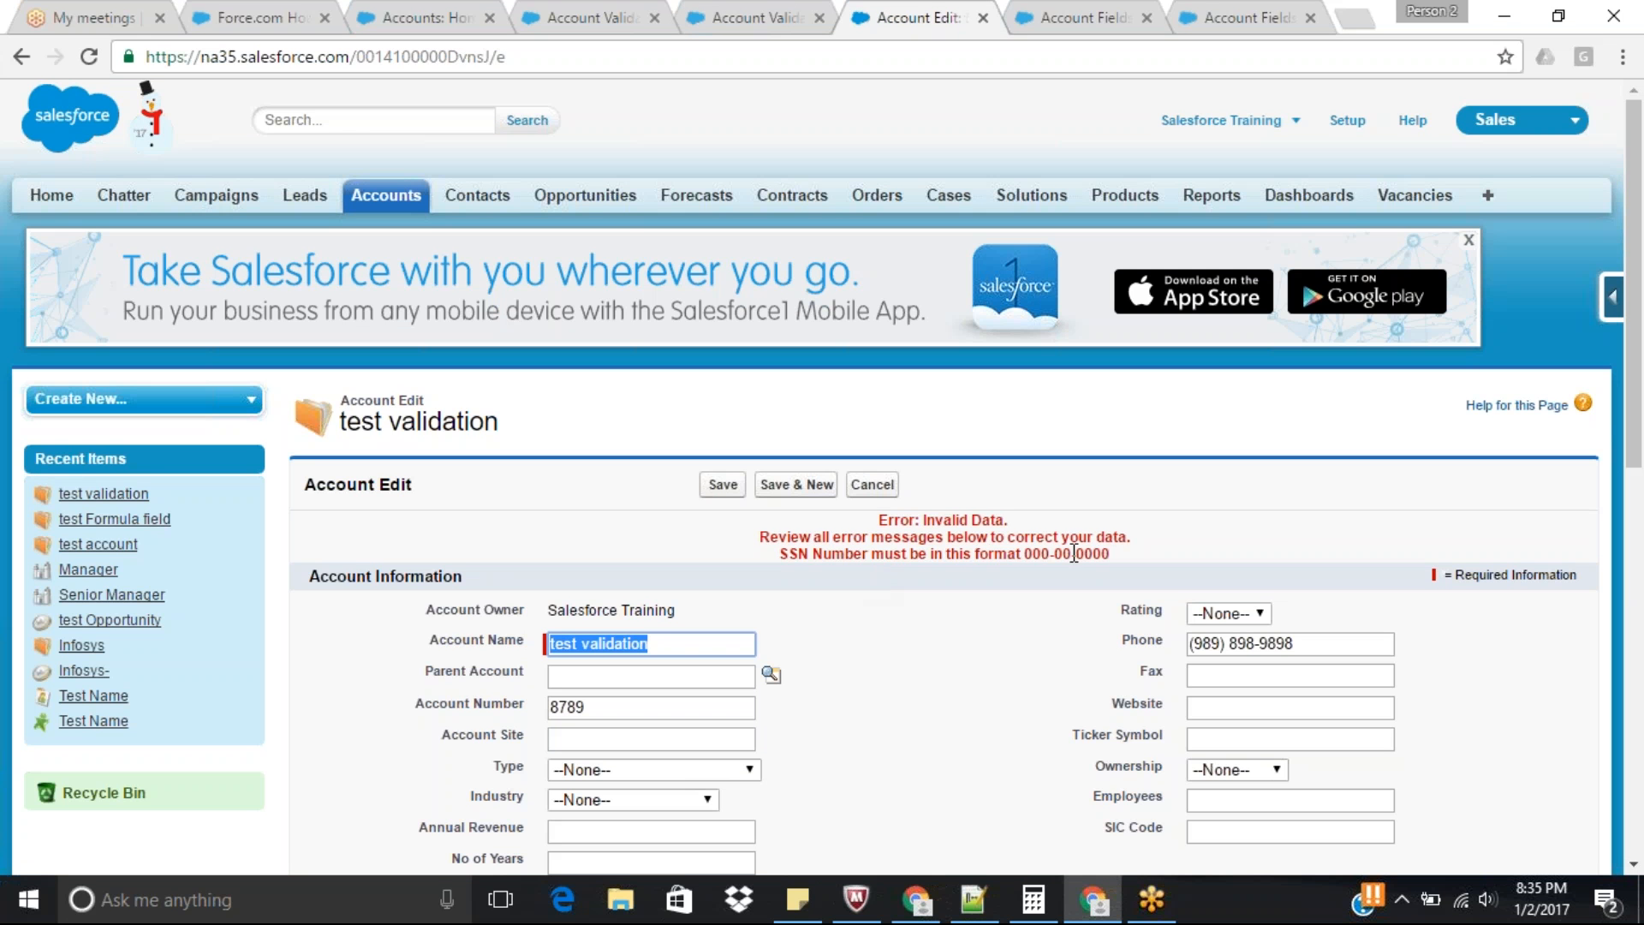
Replace the account's SSN with a sample value in the 000-00-0000 format and save the account.
scroll(1199, 574, down, 4)
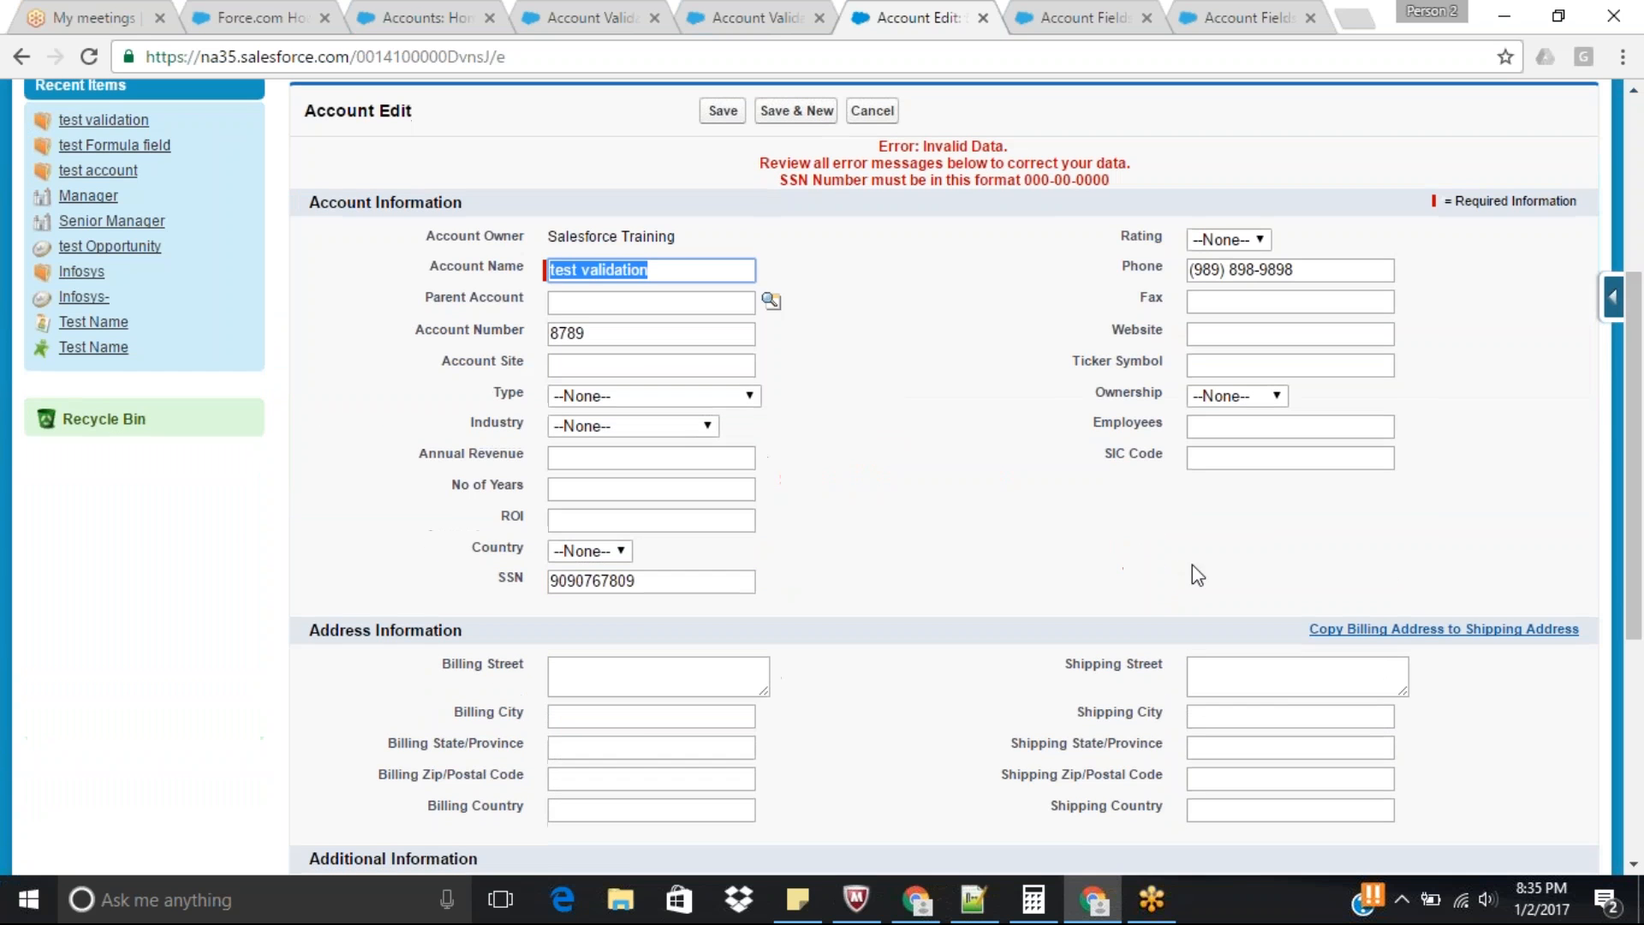
click(635, 586)
drag(634, 586, 341, 604)
text(111-22-333)
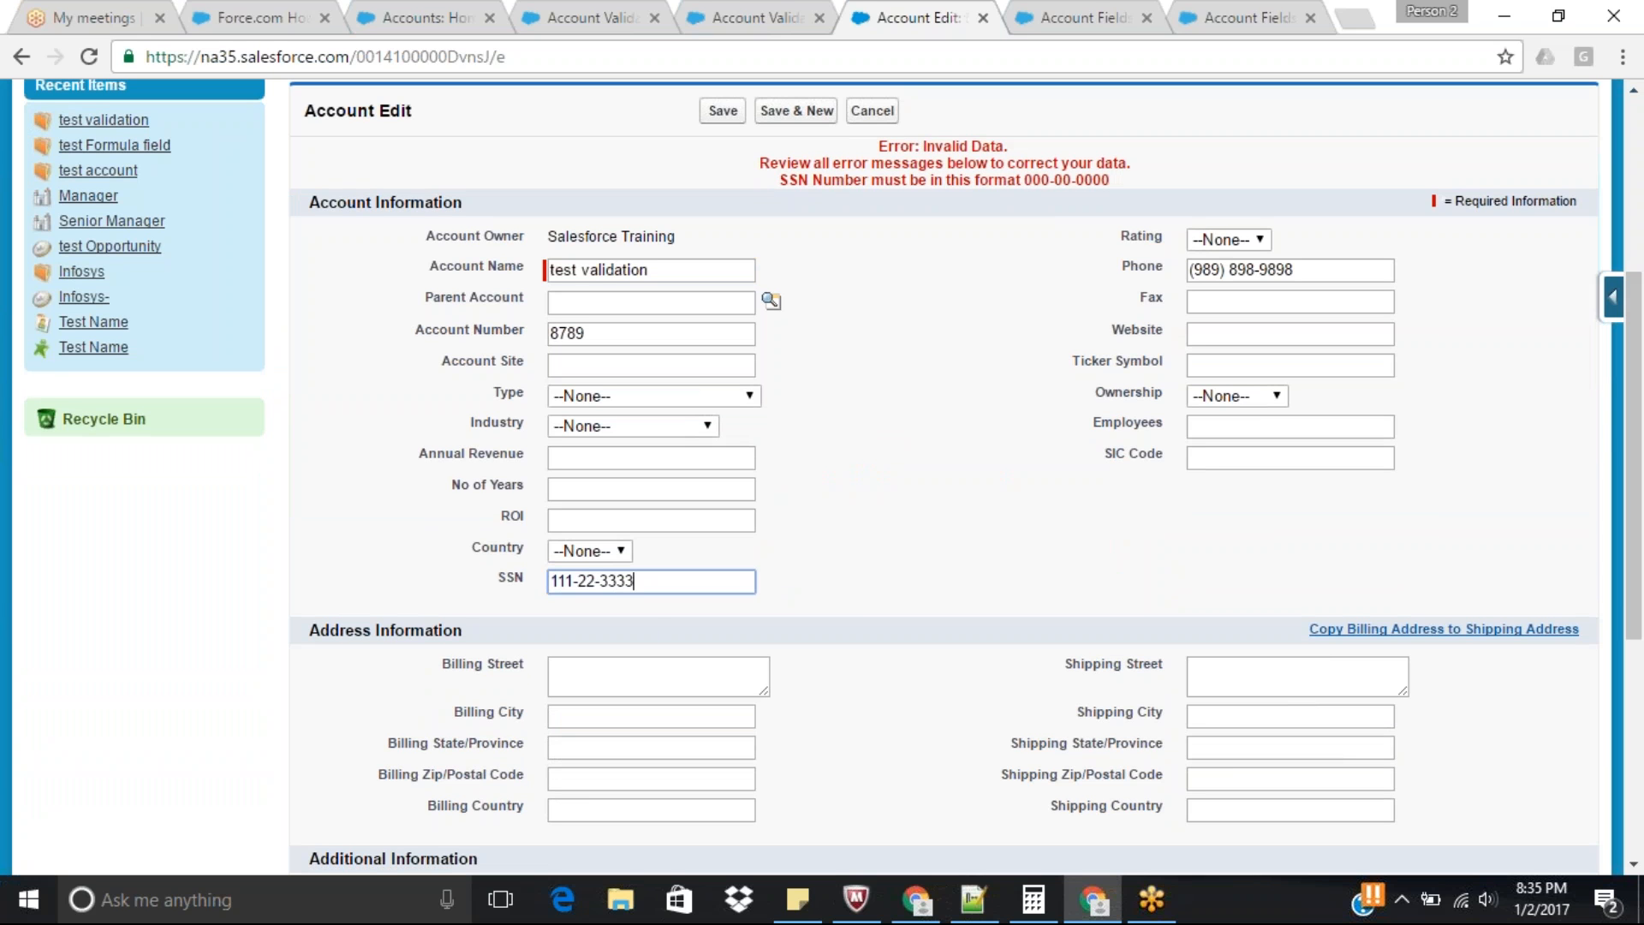
text(3)
click(722, 110)
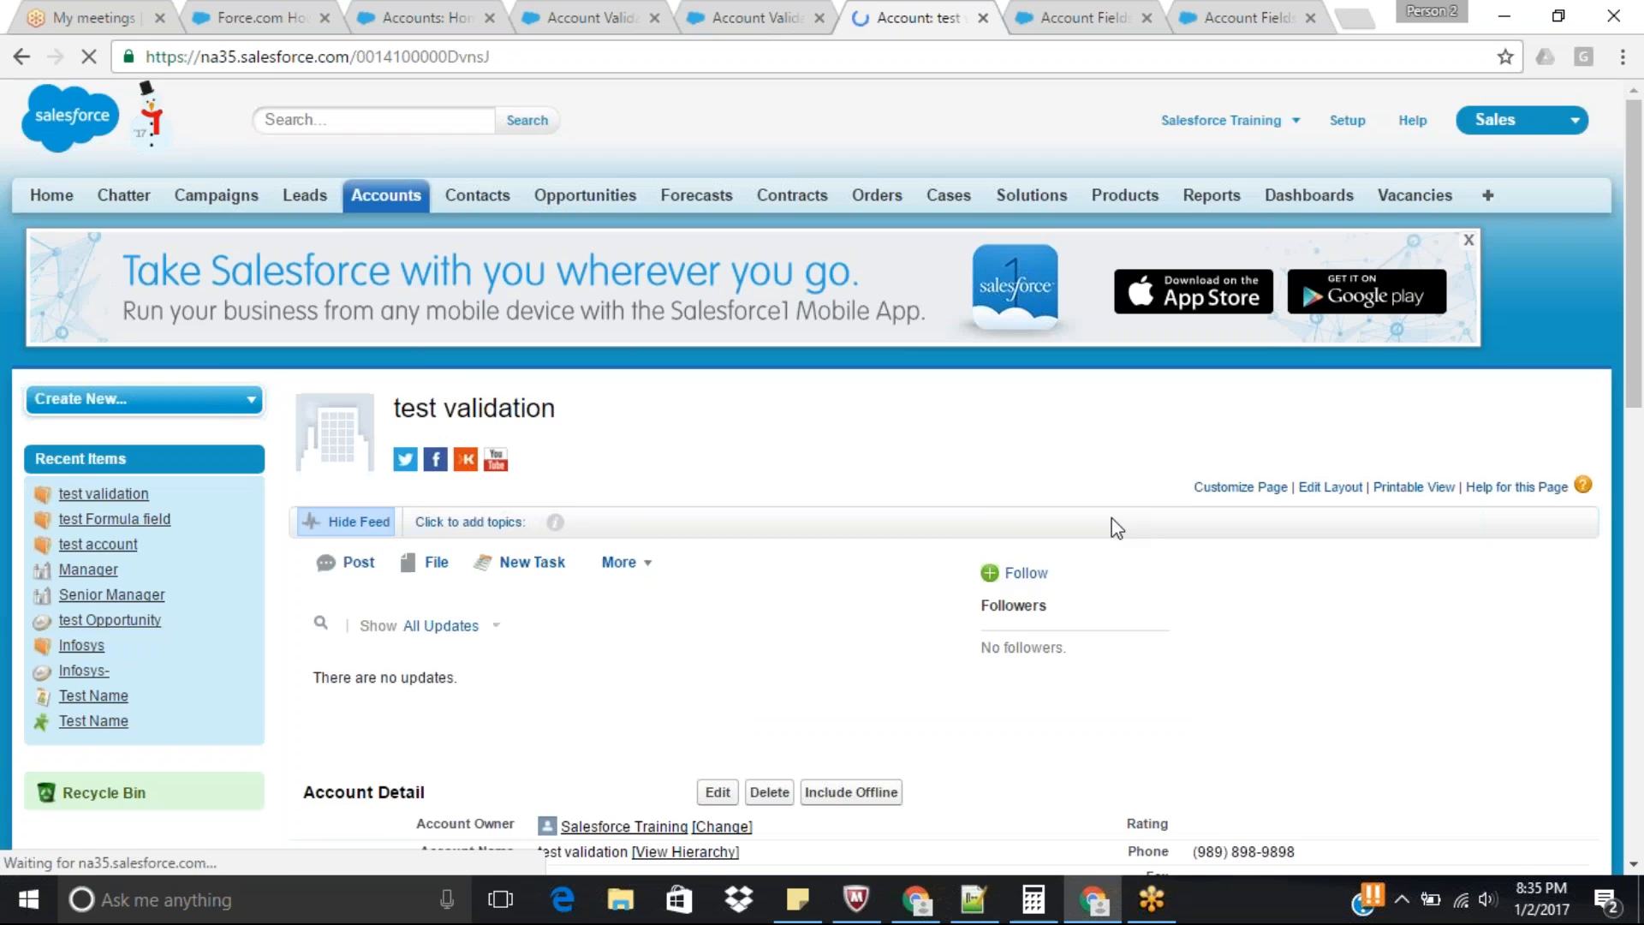
Edit the test validation account again and try to save it with an extra 7 at the end of the SSN.
scroll(820, 571, down, 5)
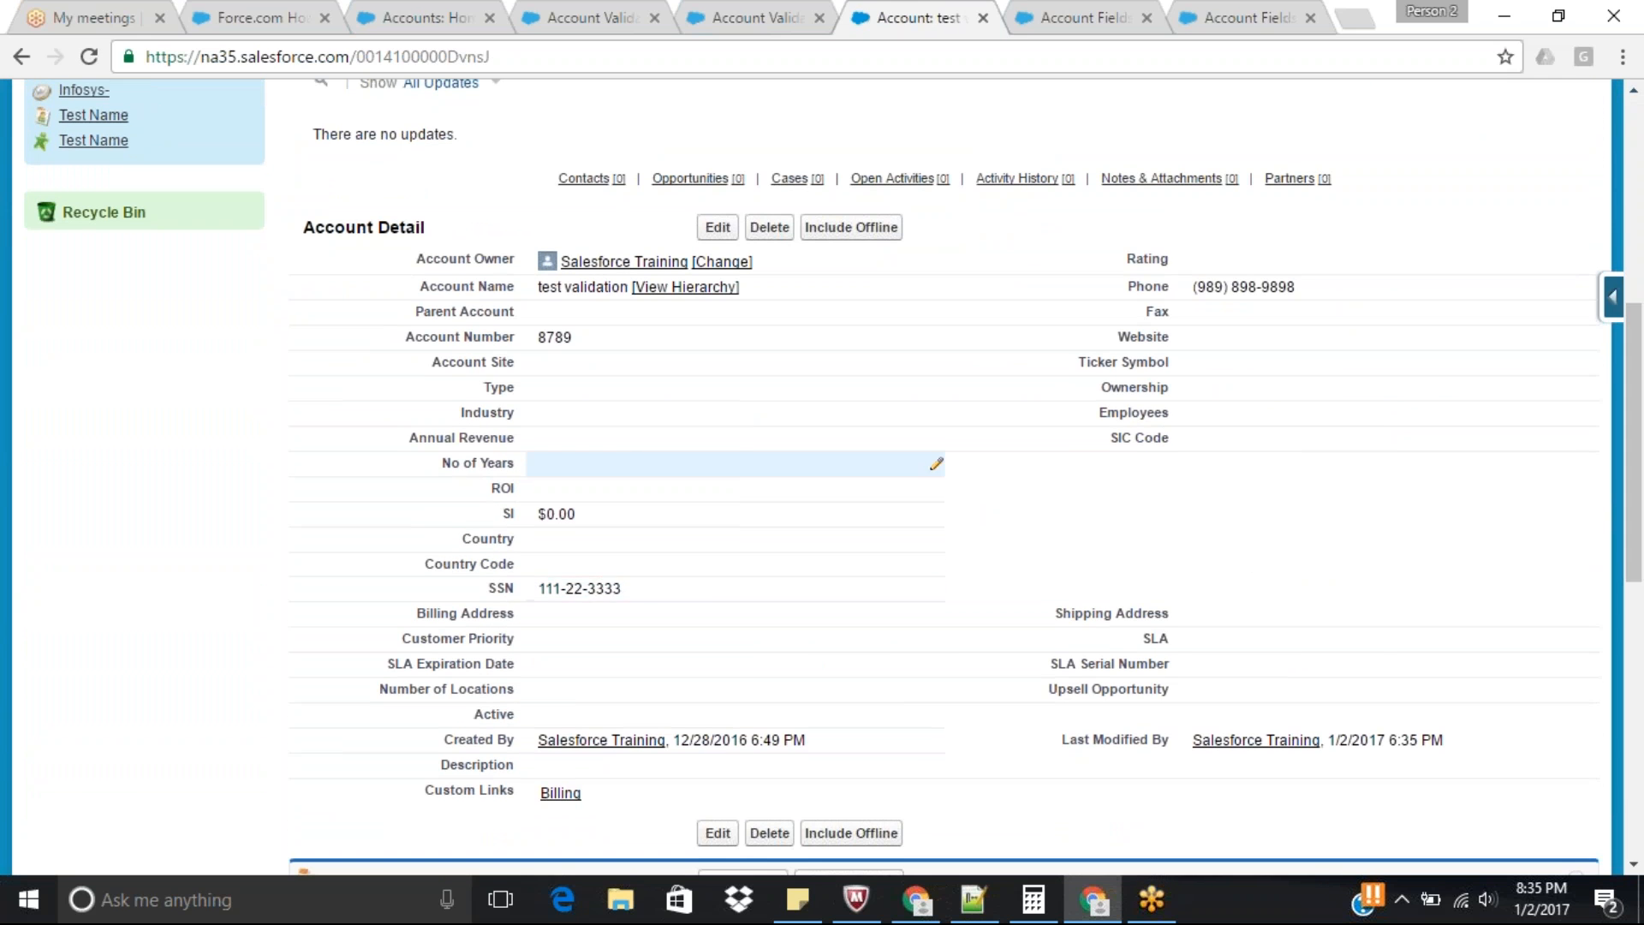
click(719, 225)
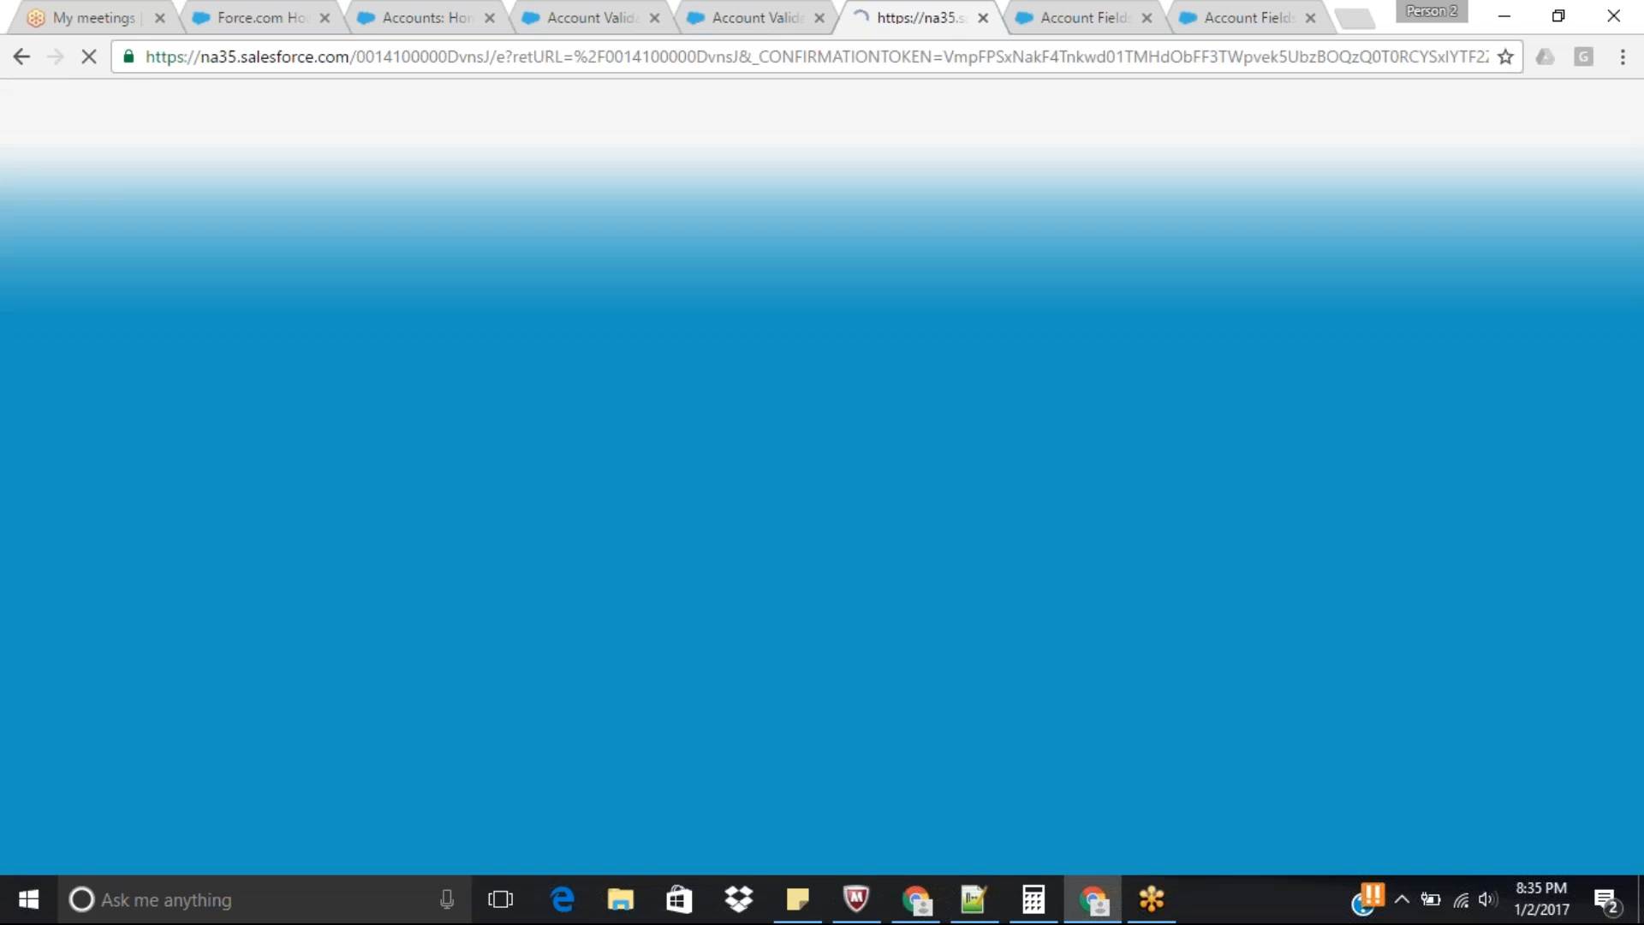
scroll(758, 565, down, 3)
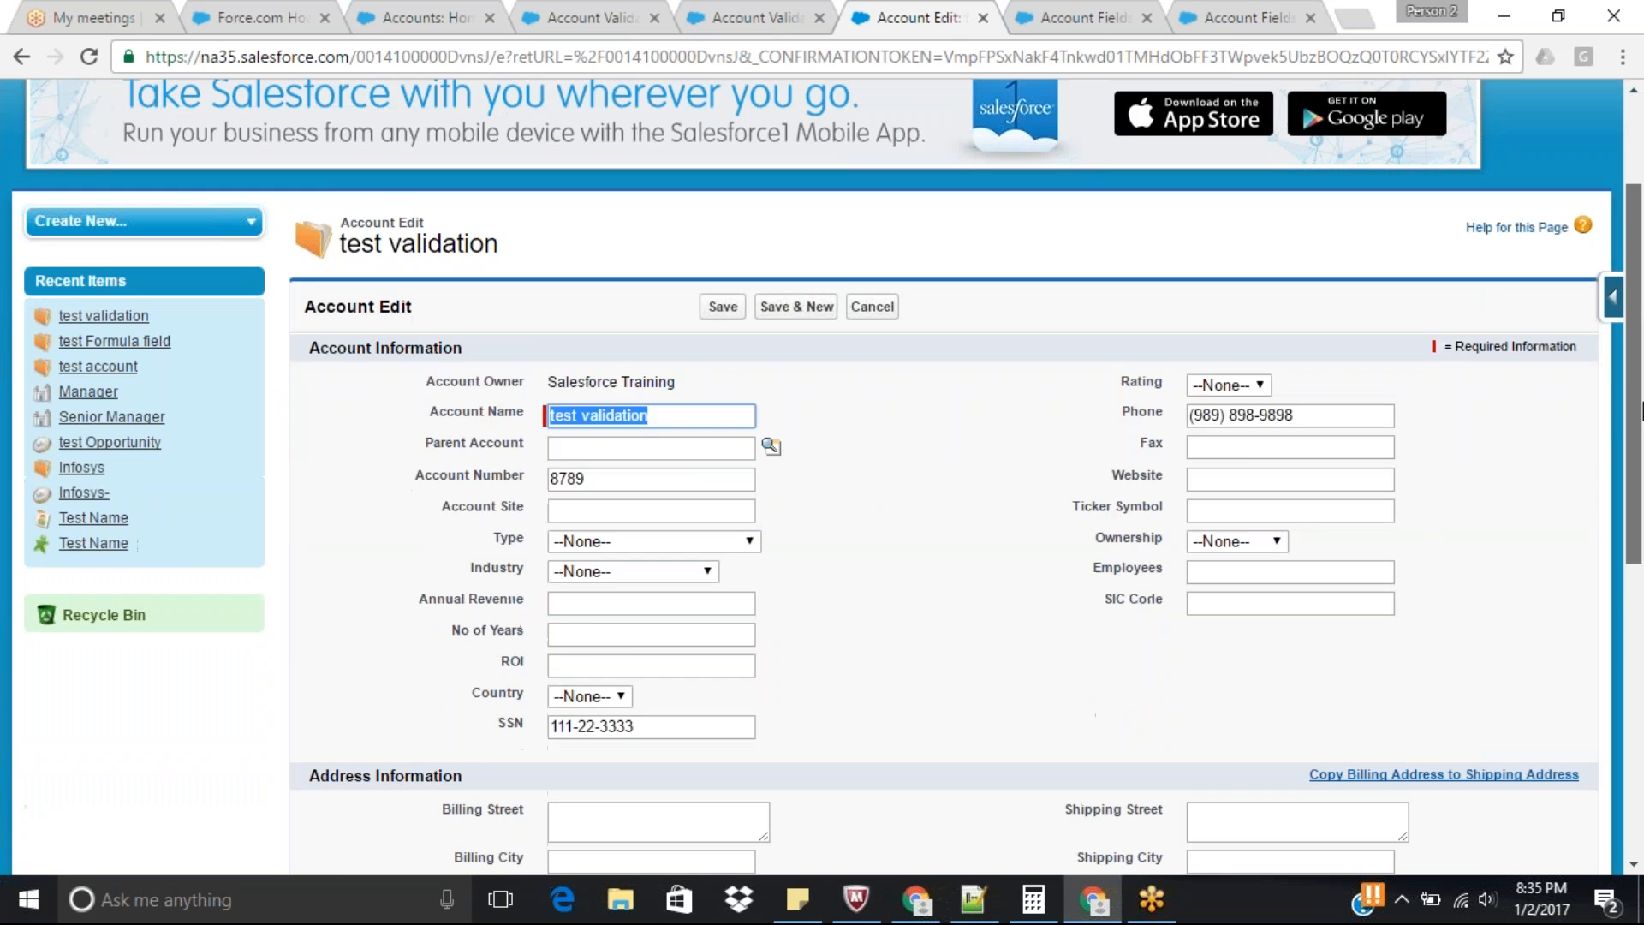
click(673, 642)
text(7)
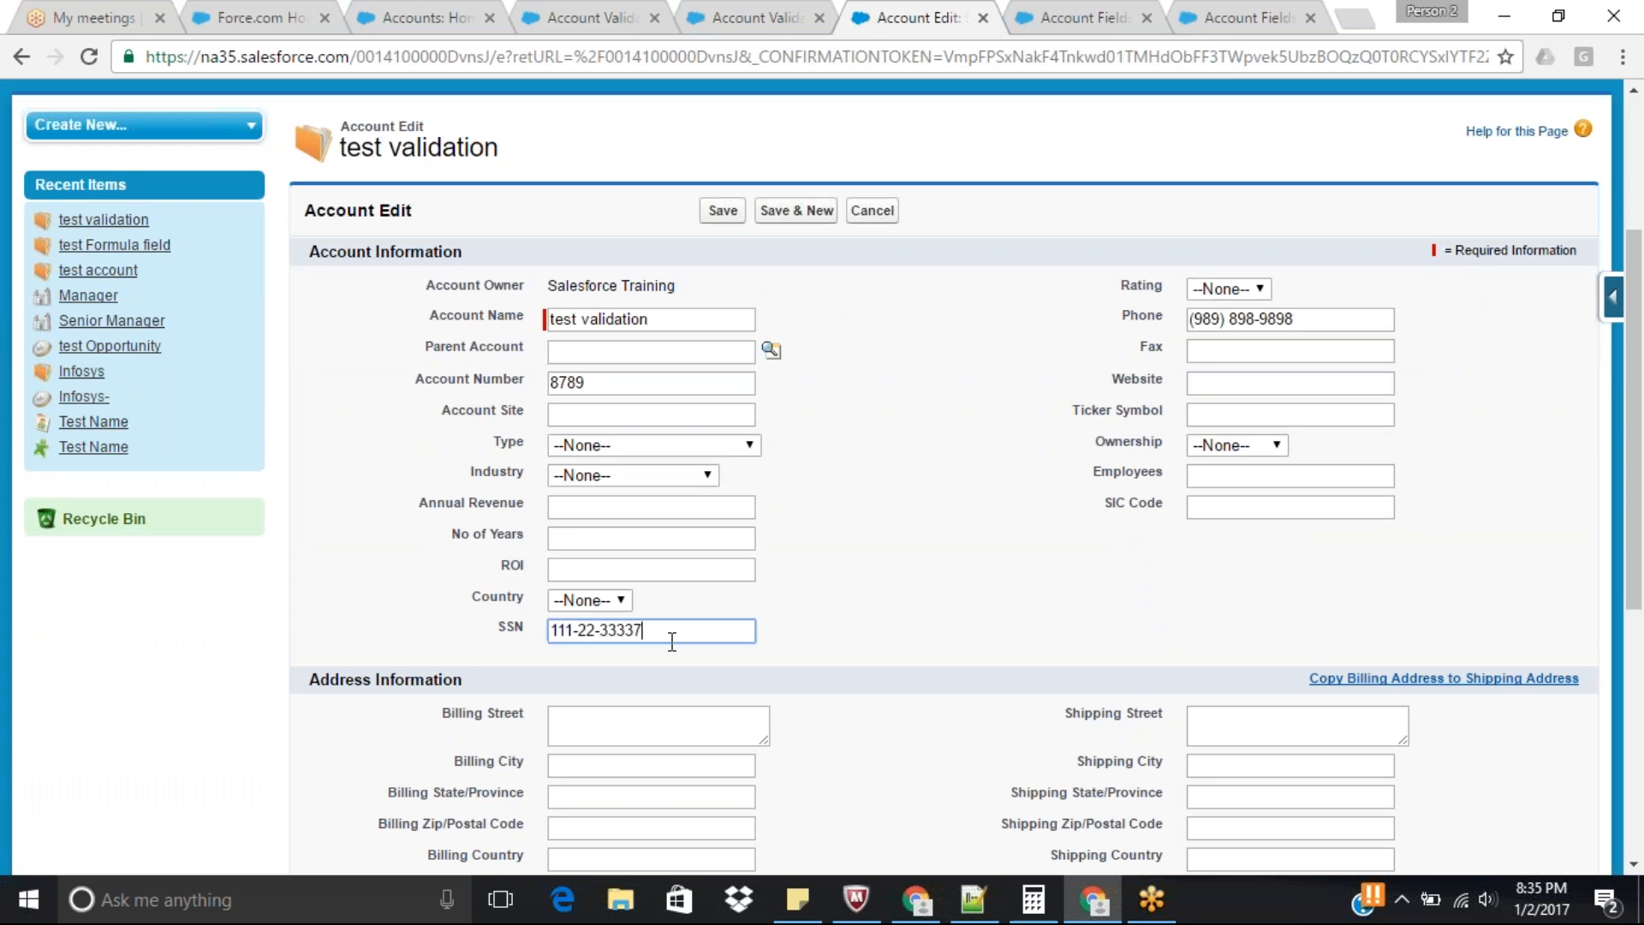
click(722, 211)
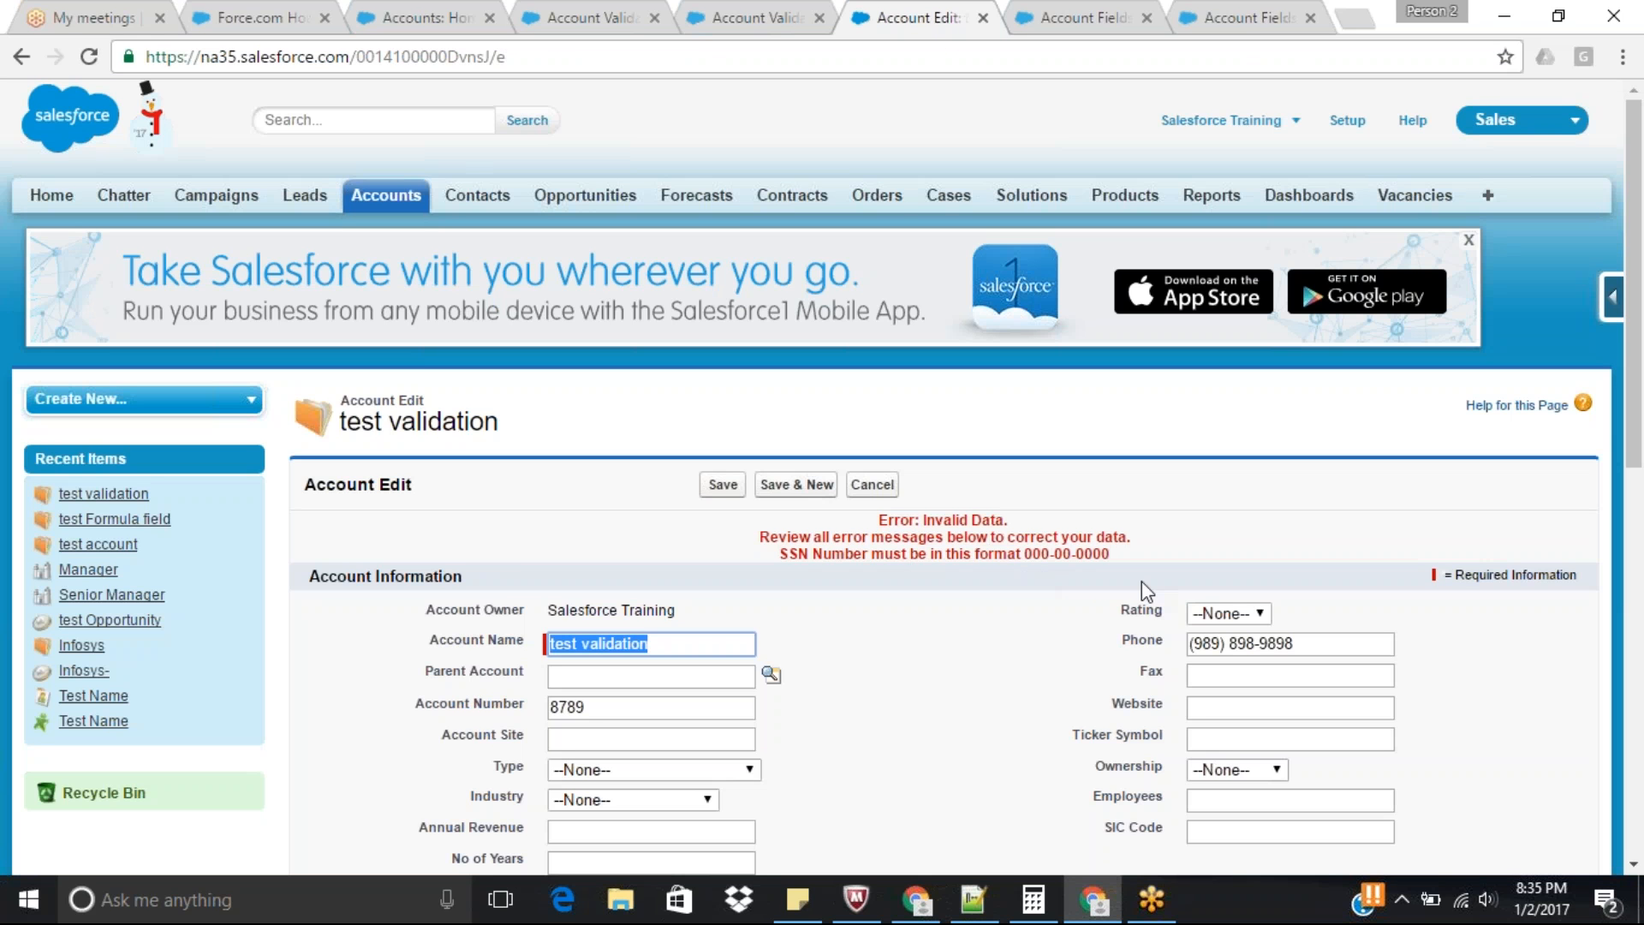
Remove the first dash from the account's SSN and try to save the record.
drag(1637, 349, 1643, 445)
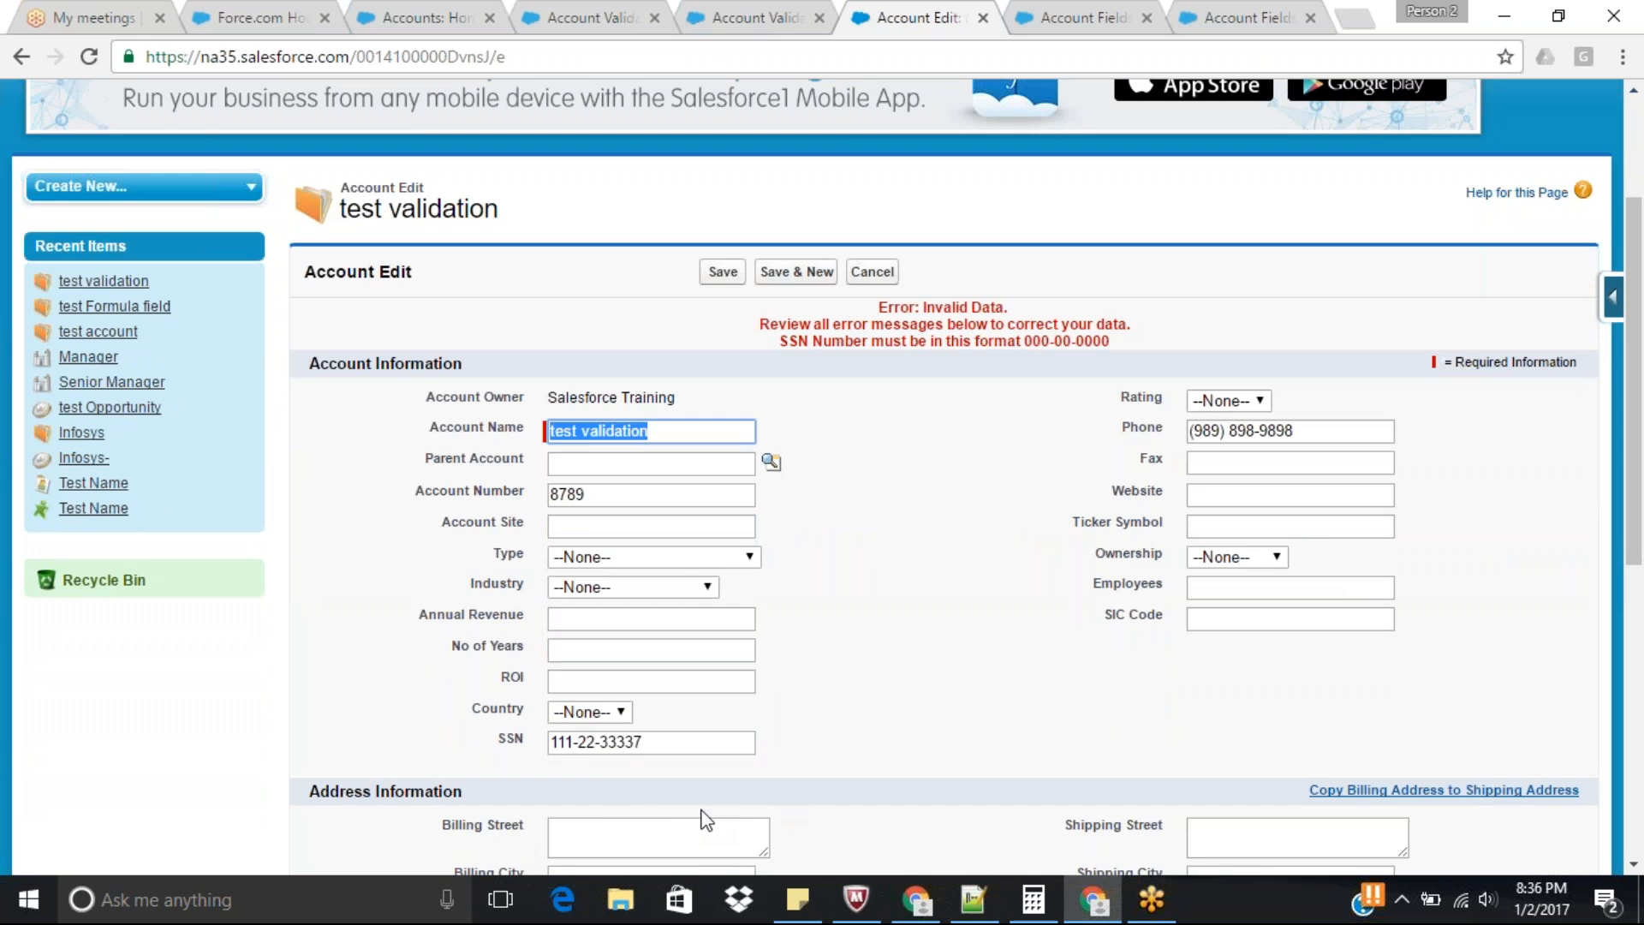
click(585, 743)
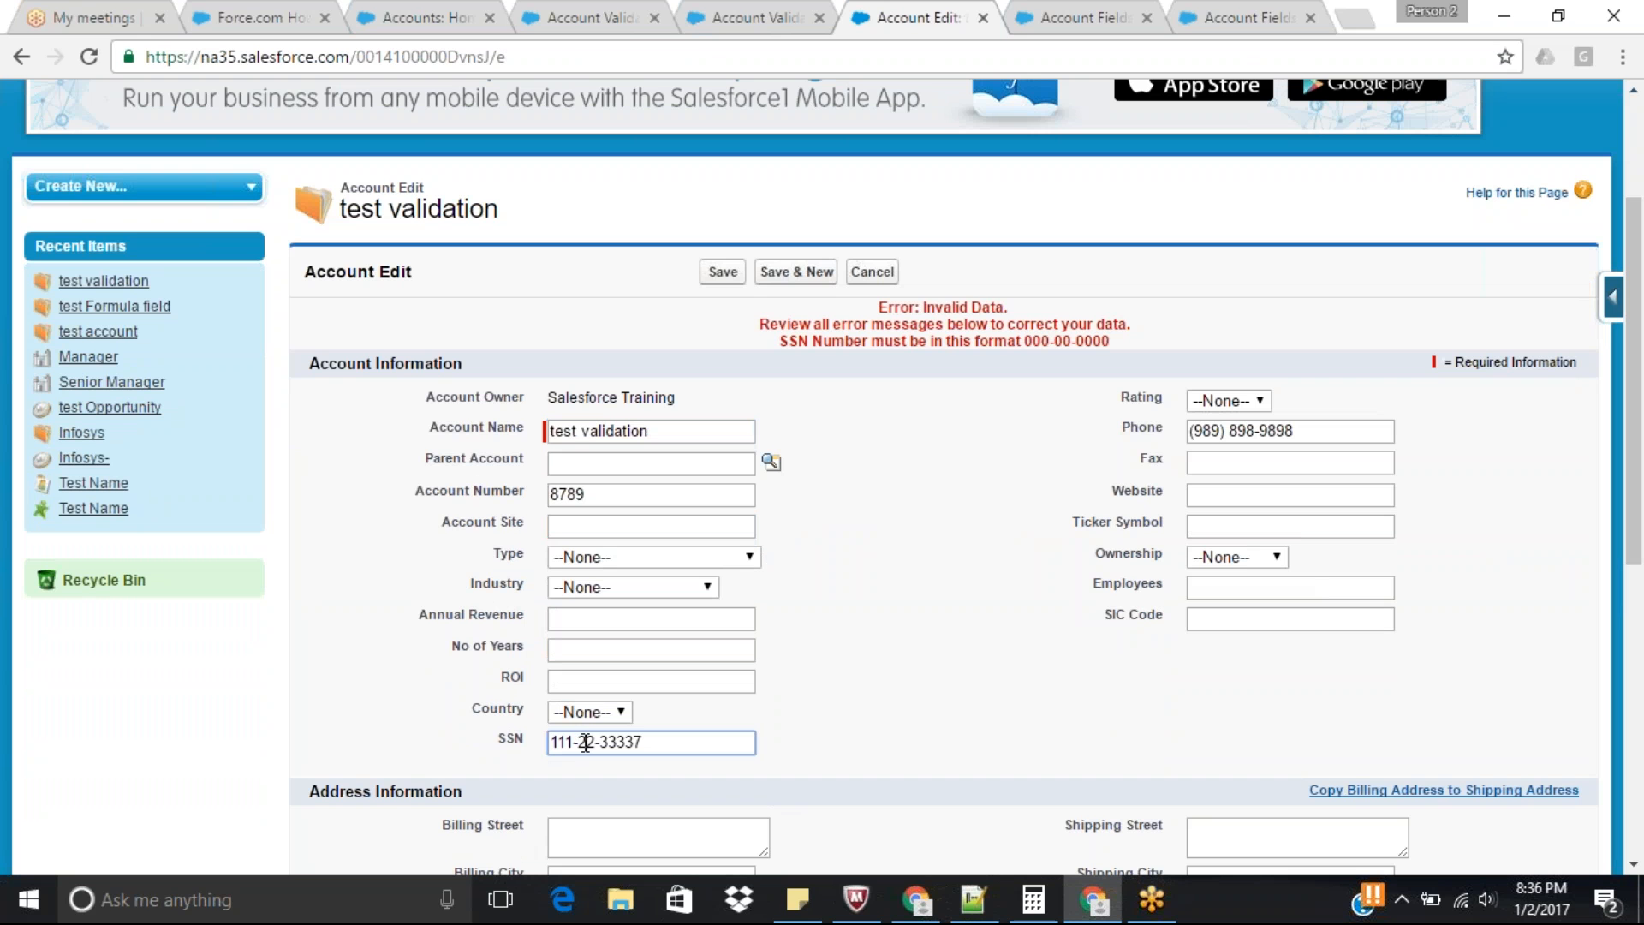
key(BackSpace)
click(723, 272)
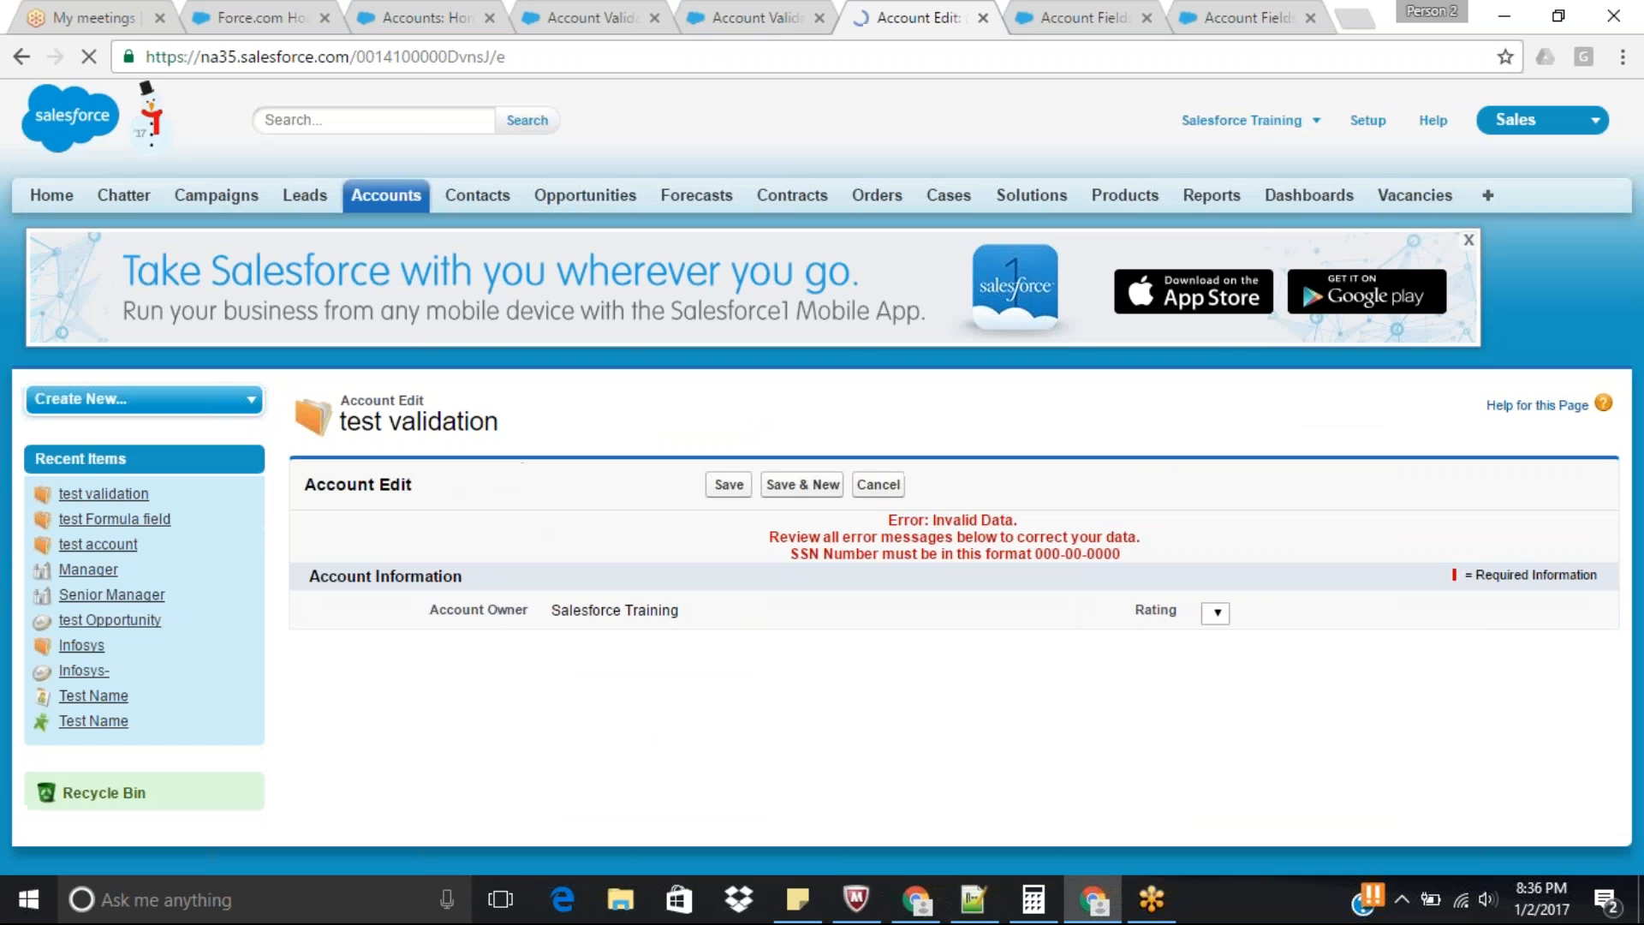
Correct the account's SSN by putting back the first dash and removing the extra final digit.
scroll(1641, 276, down, 3)
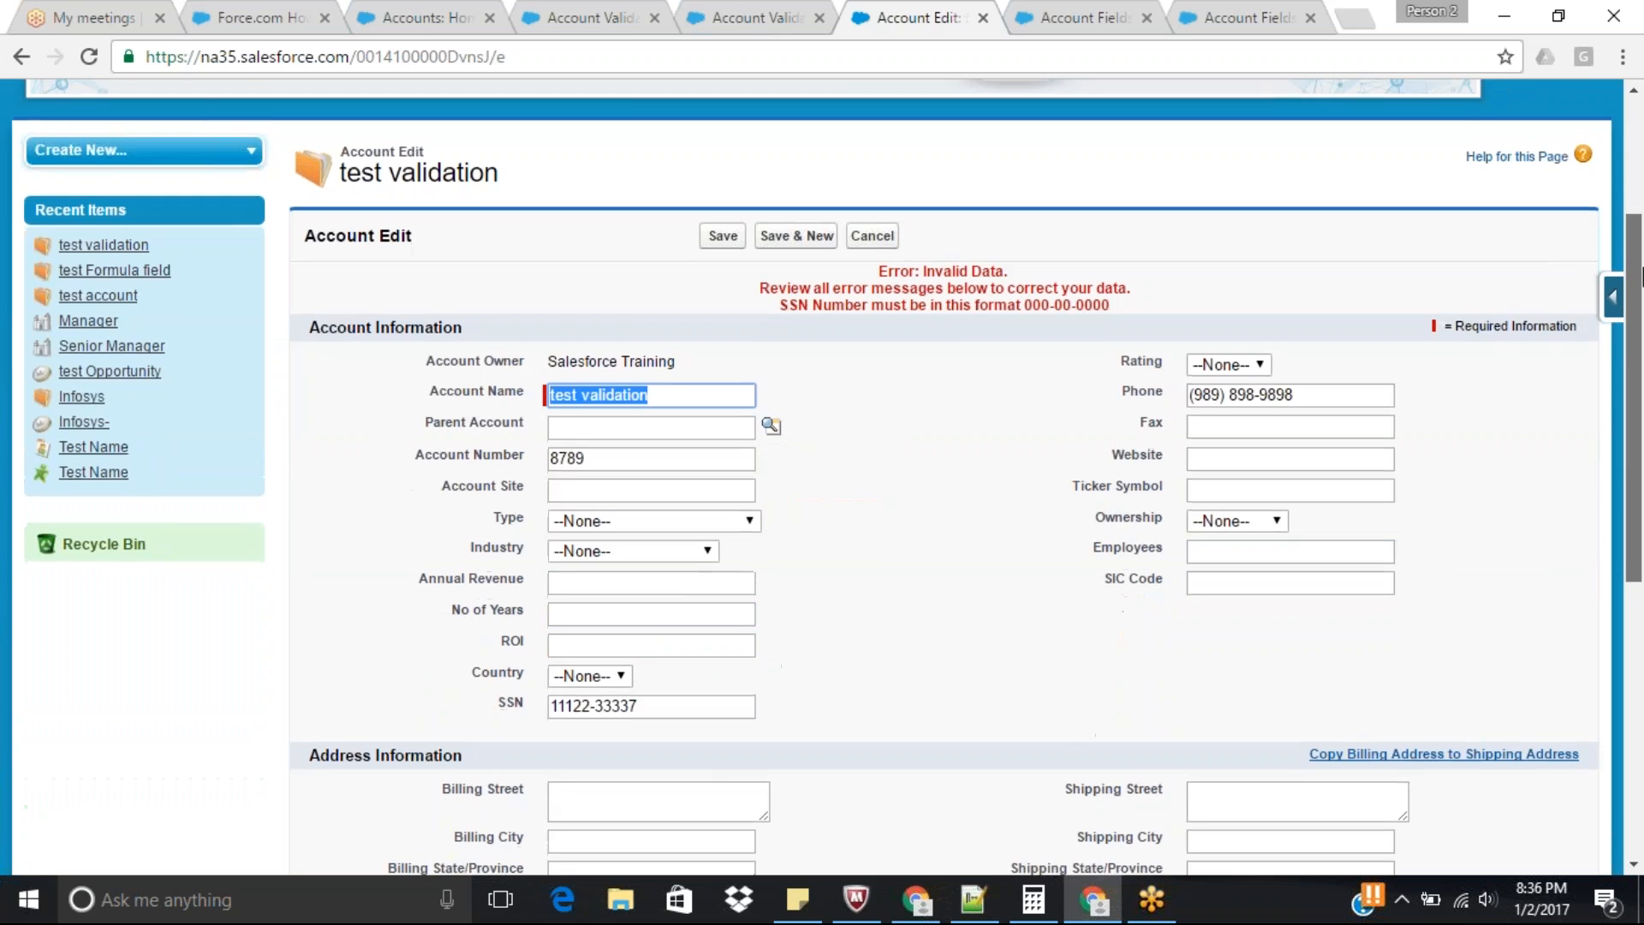
scroll(1642, 275, down, 1)
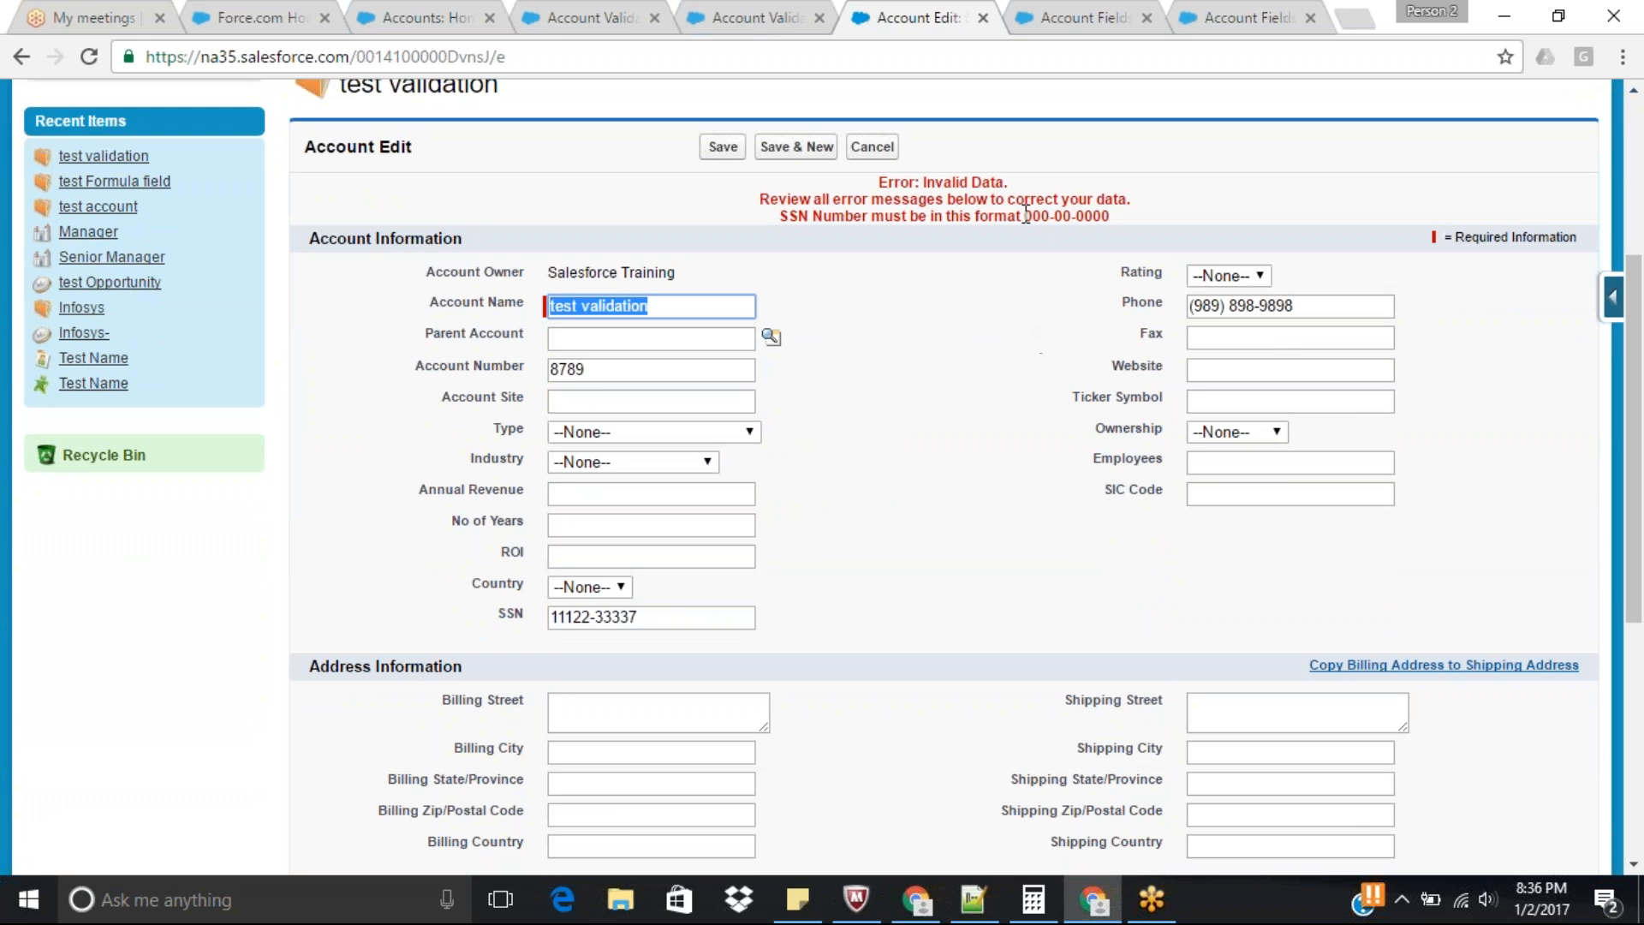
drag(1028, 216, 1117, 227)
click(574, 618)
text(-)
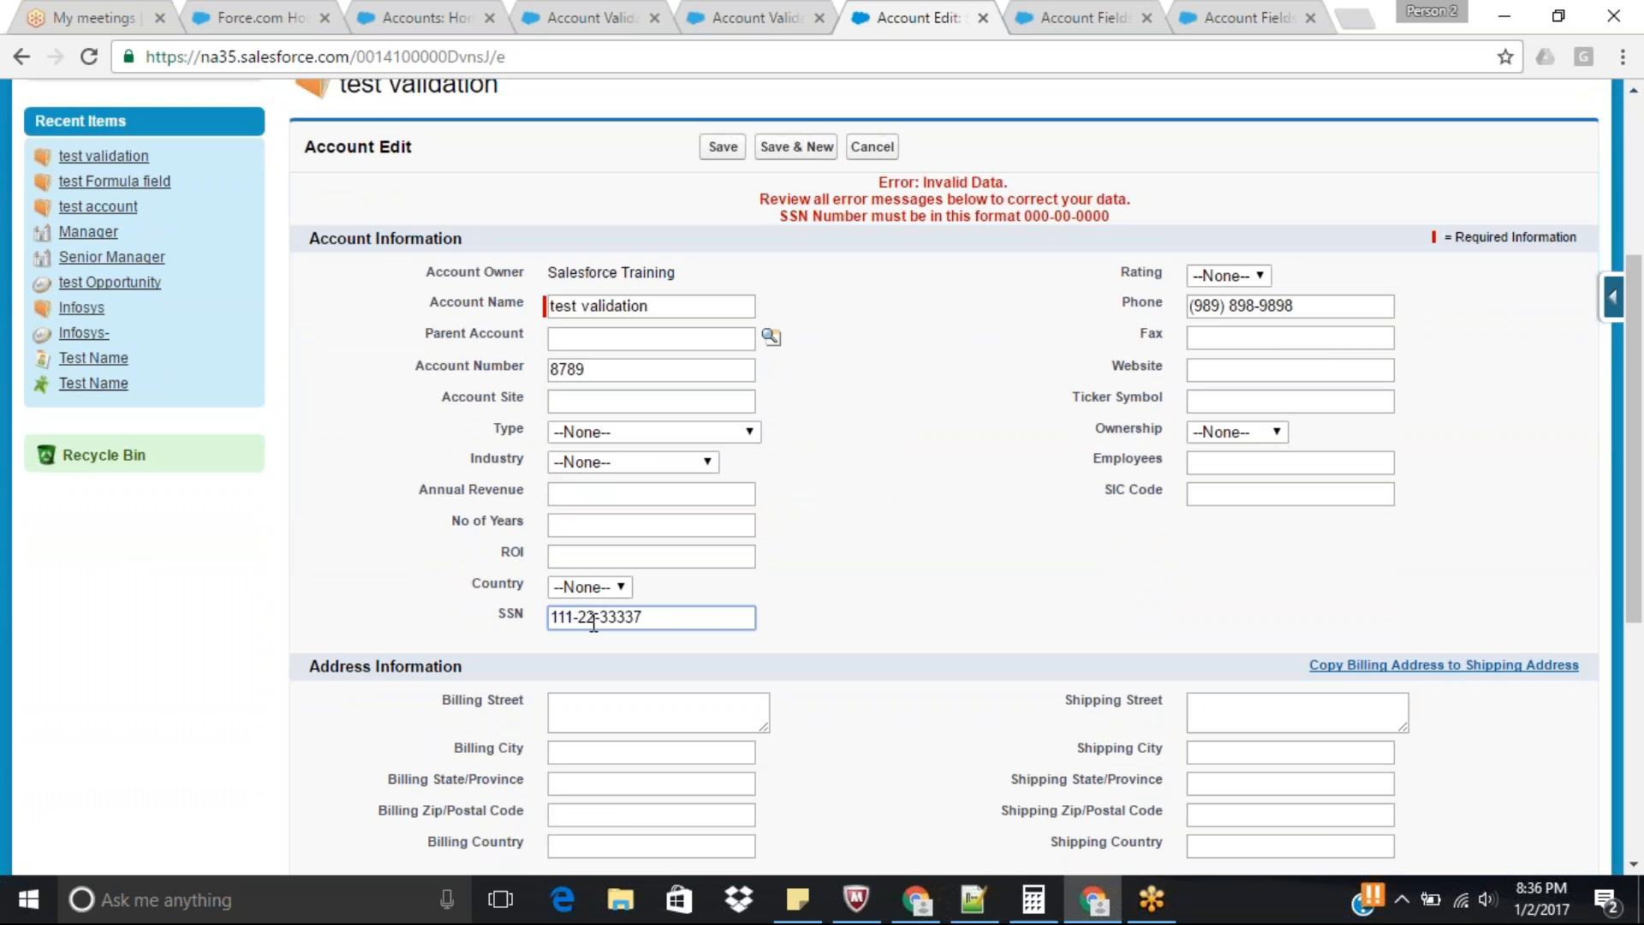
click(666, 617)
click(665, 616)
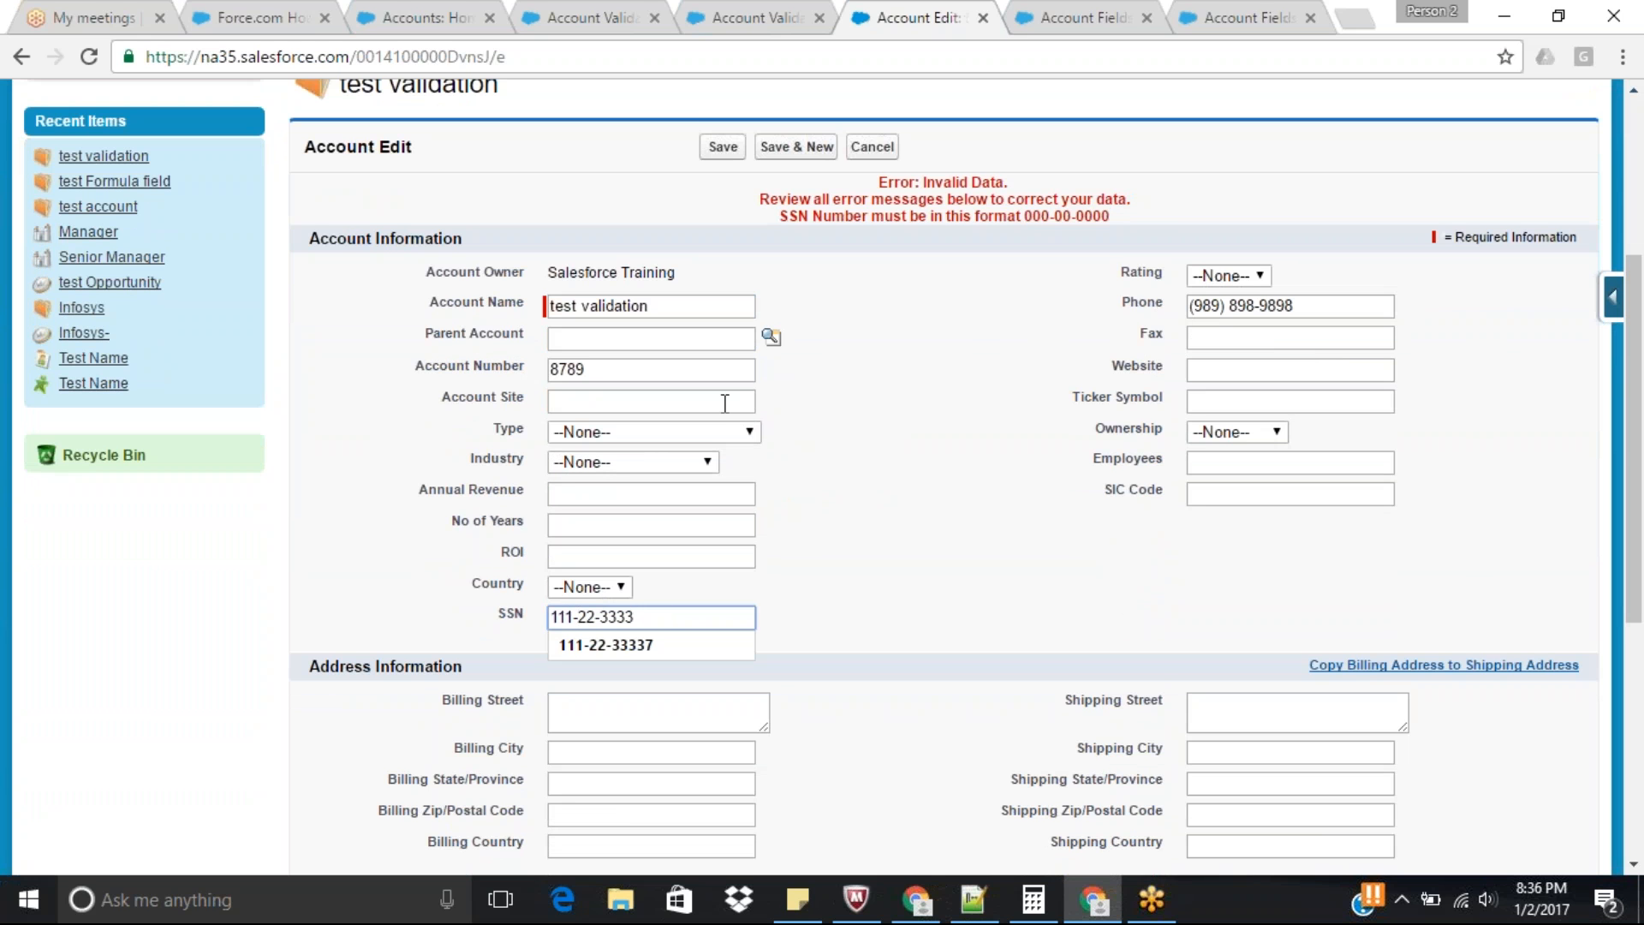
Save the account with the corrected SSN and check the saved value against the SSN_Number_Format rule.
click(720, 150)
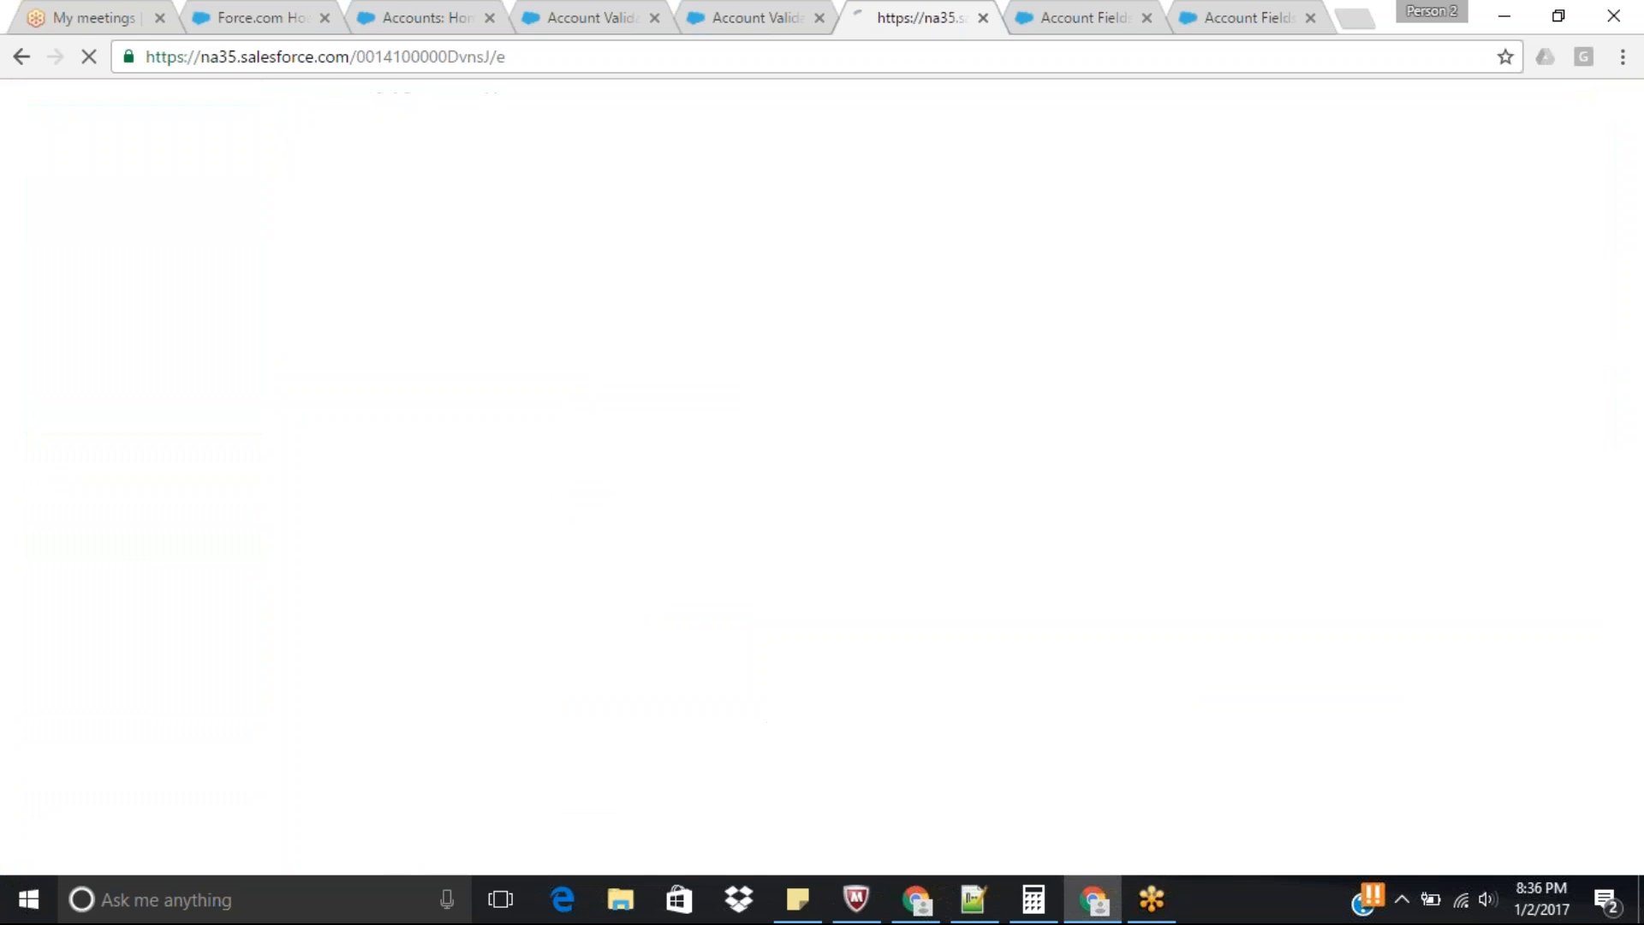
scroll(1299, 261, down, 2)
scroll(1642, 270, down, 4)
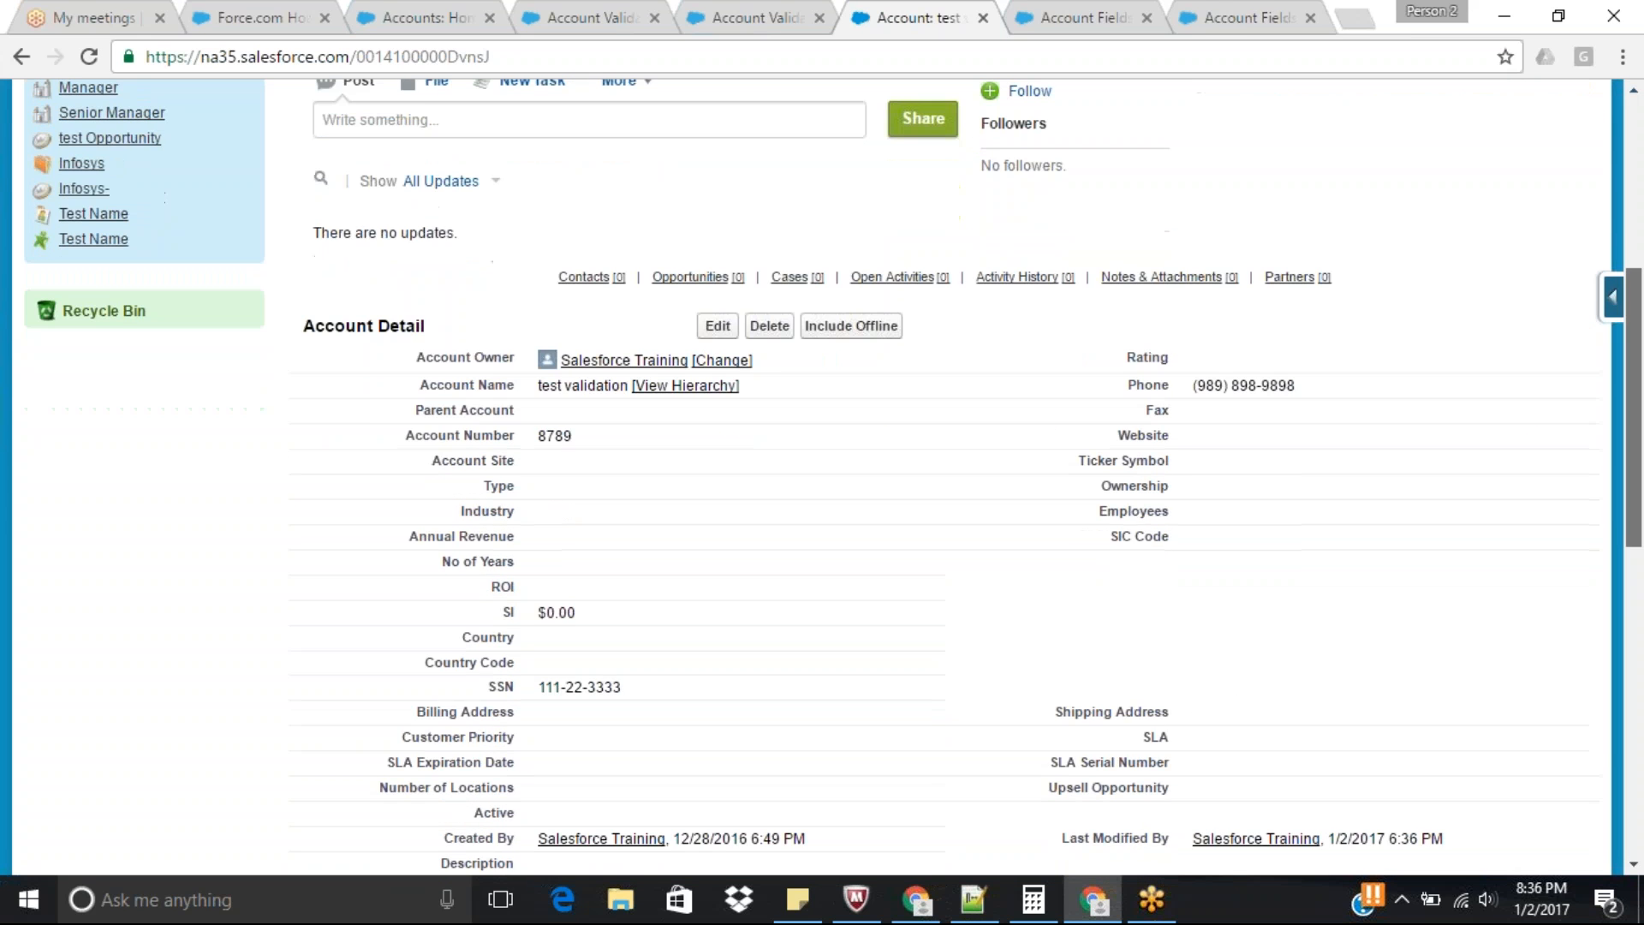
scroll(1636, 271, up, 1)
click(751, 12)
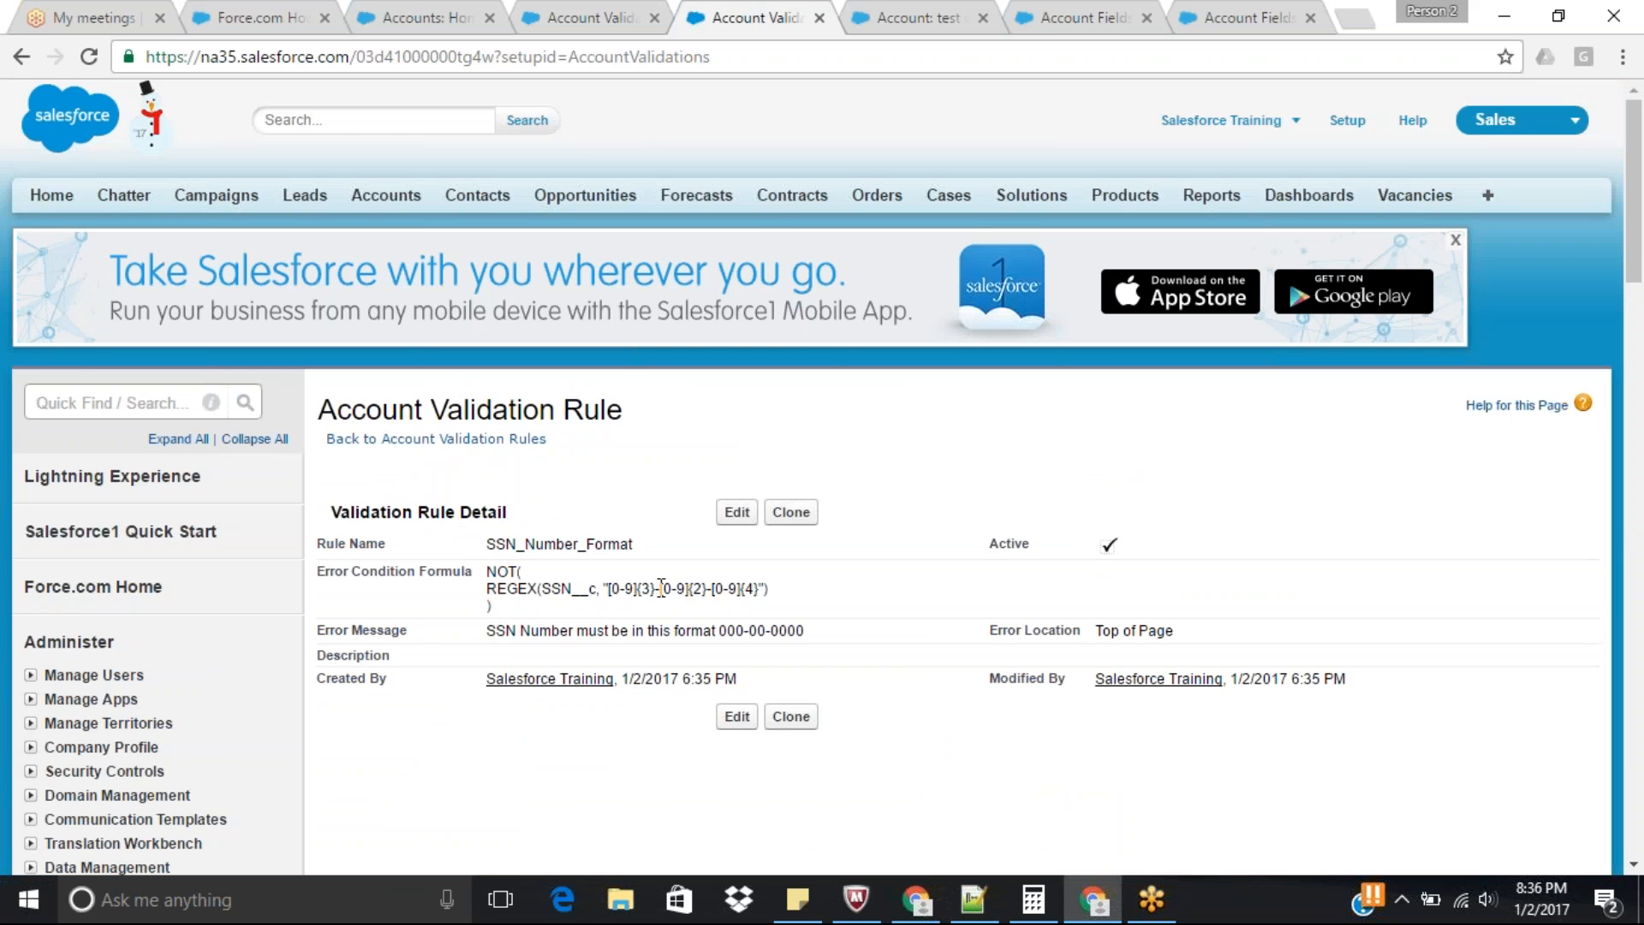
Edit the test validation account again, clear its SSN and try to save the record.
click(899, 17)
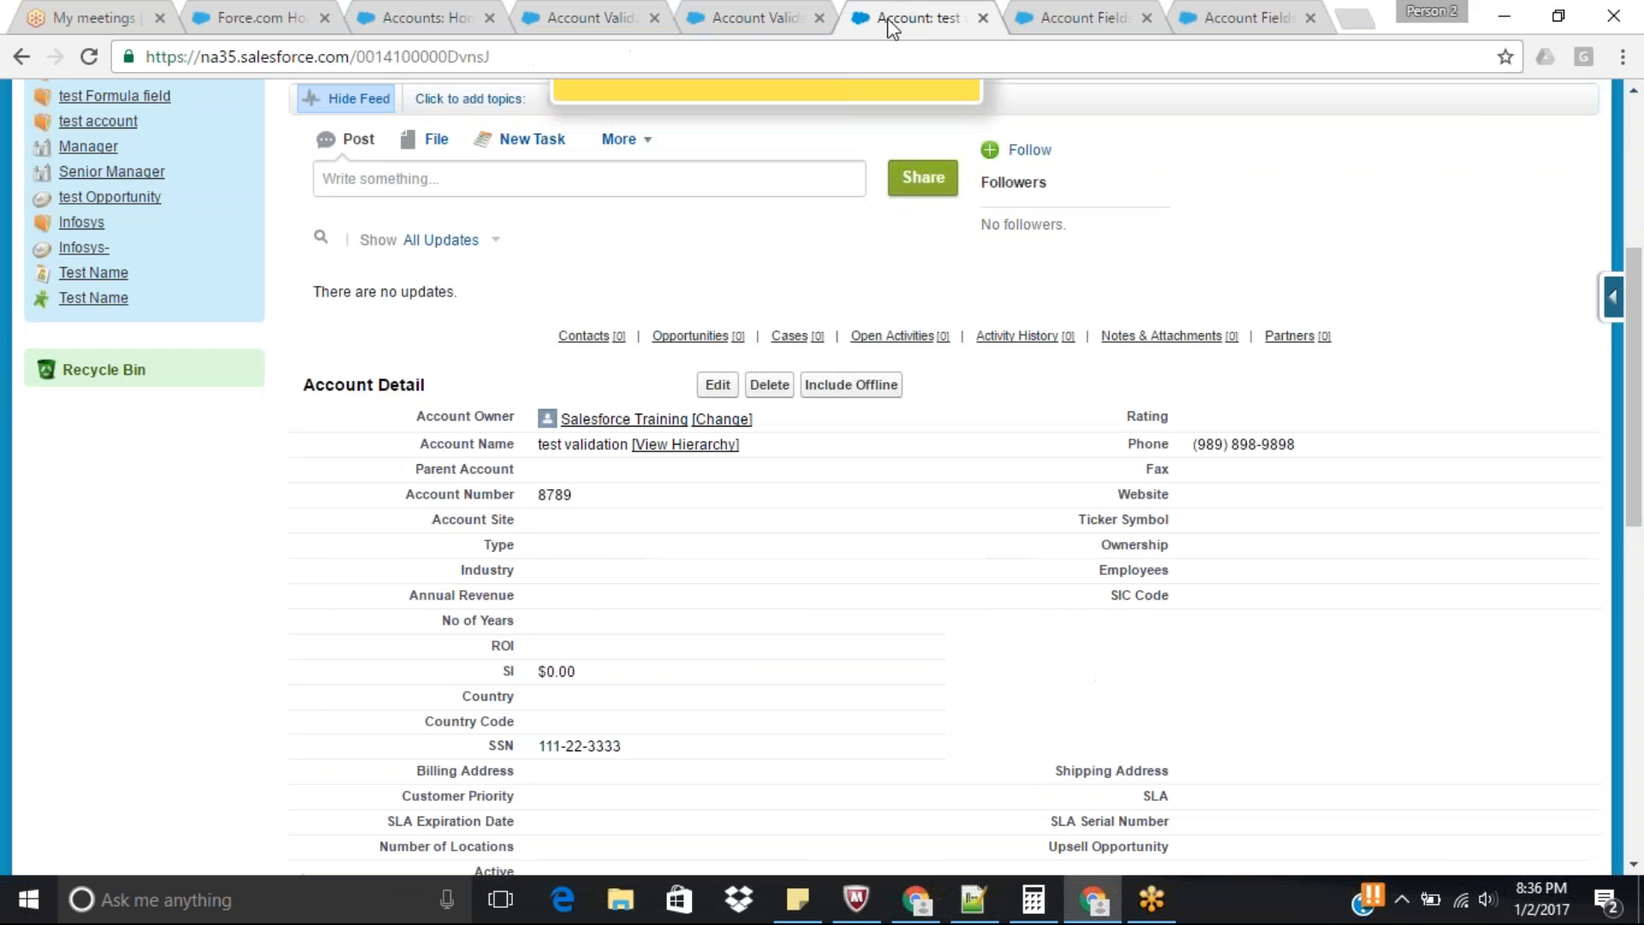
click(718, 385)
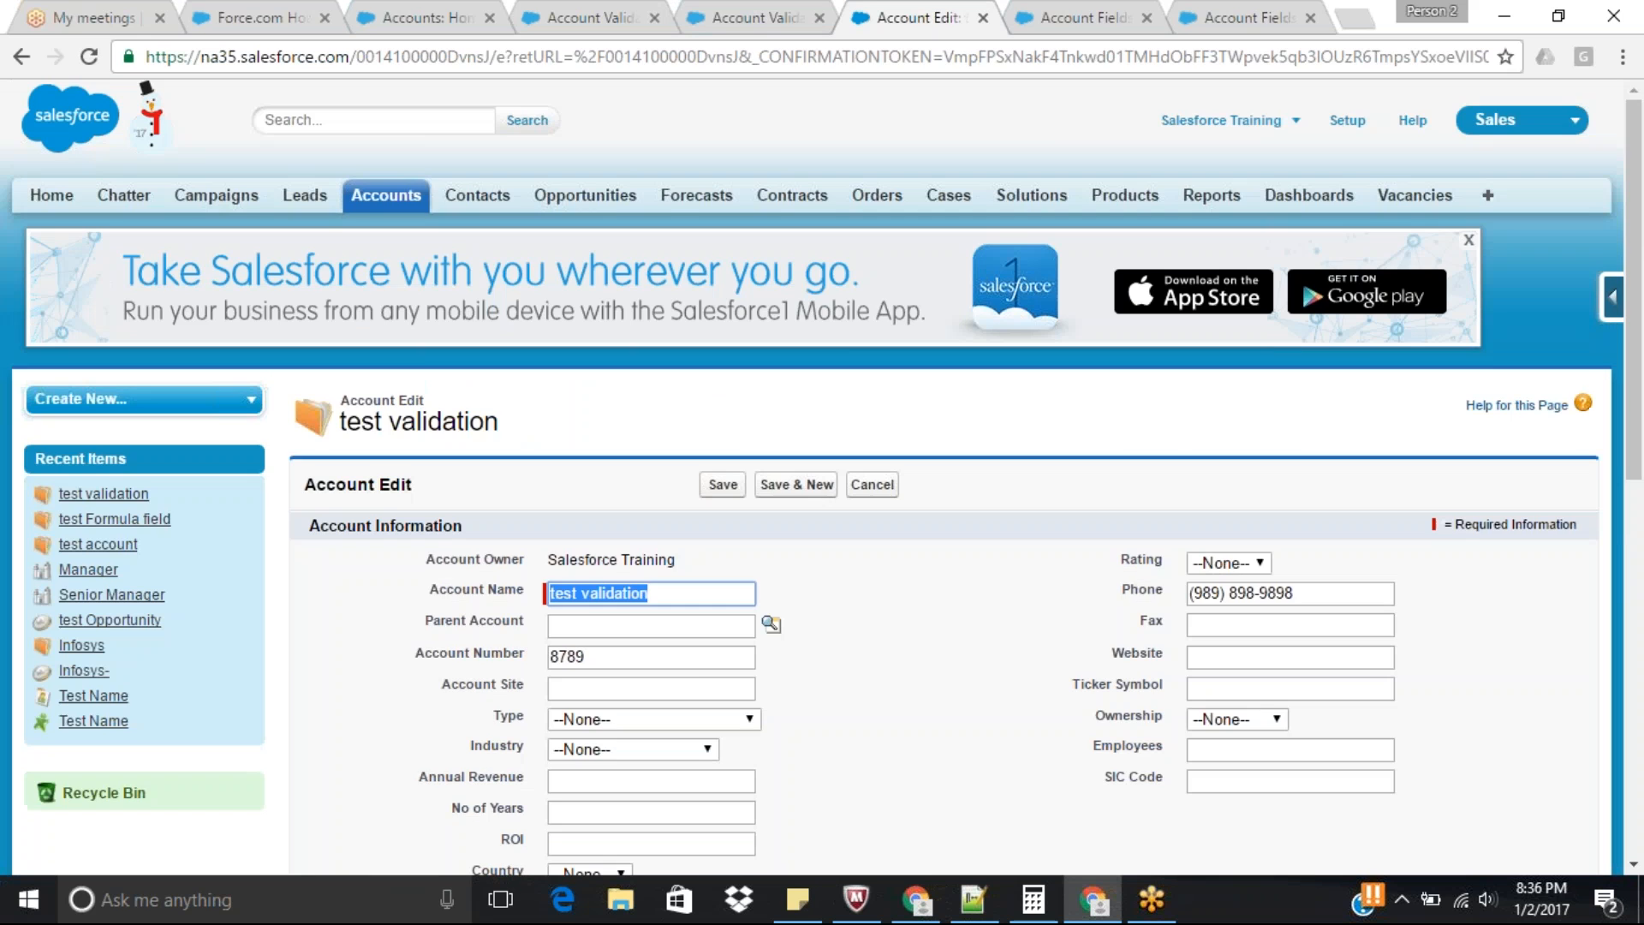
scroll(728, 719, down, 3)
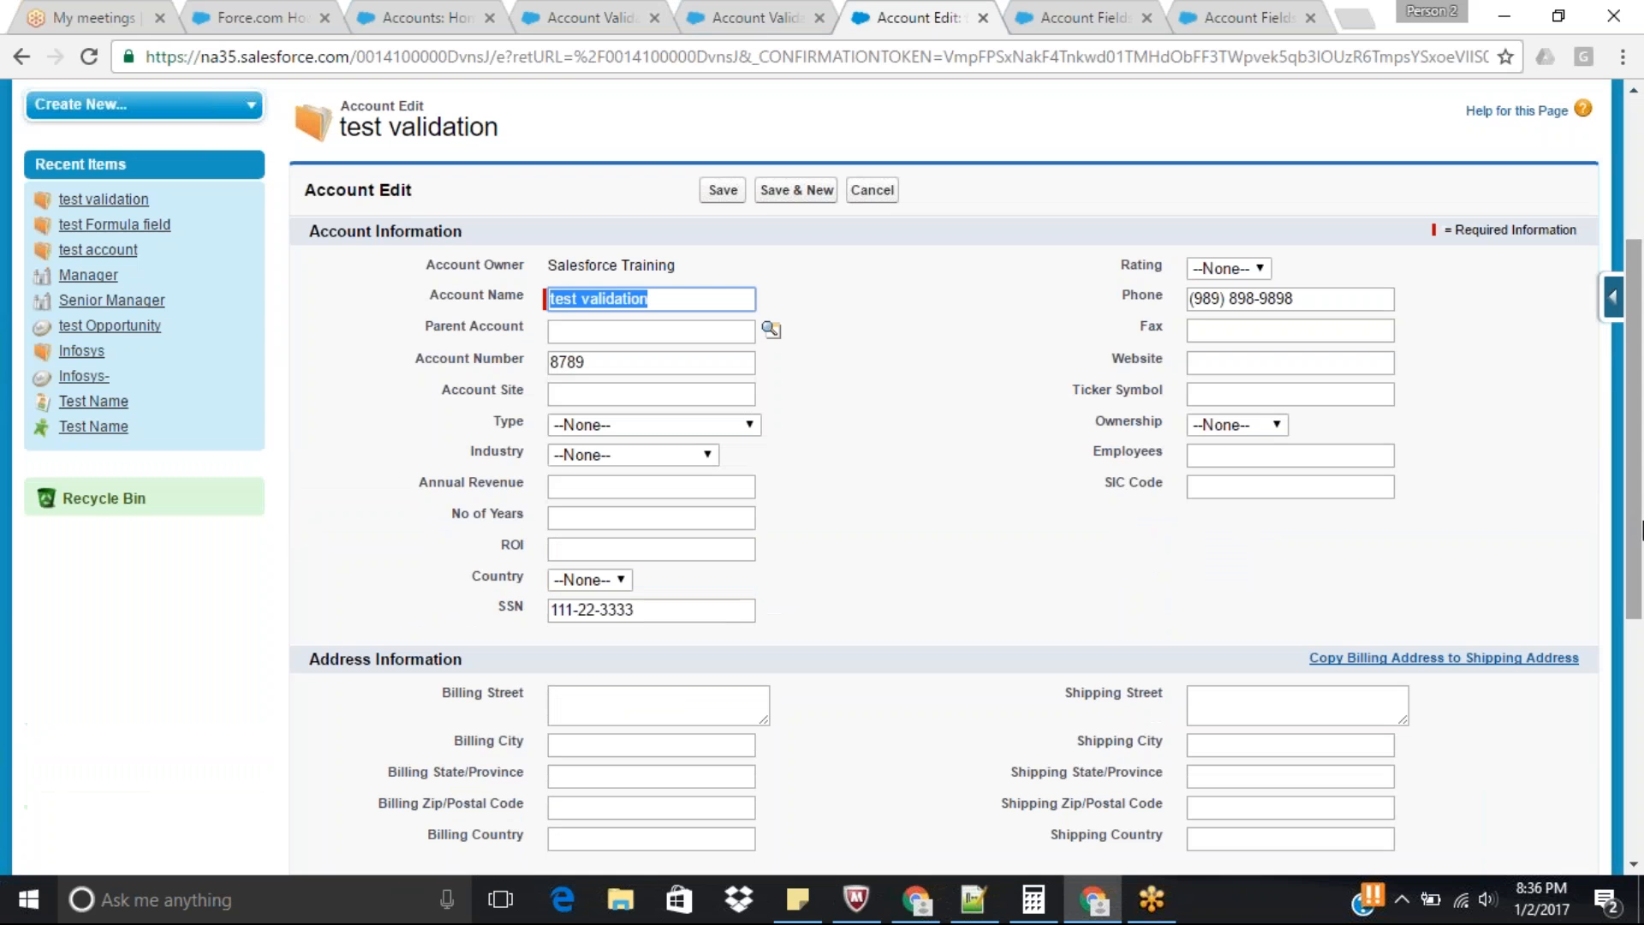
drag(642, 610, 389, 622)
key(BackSpace)
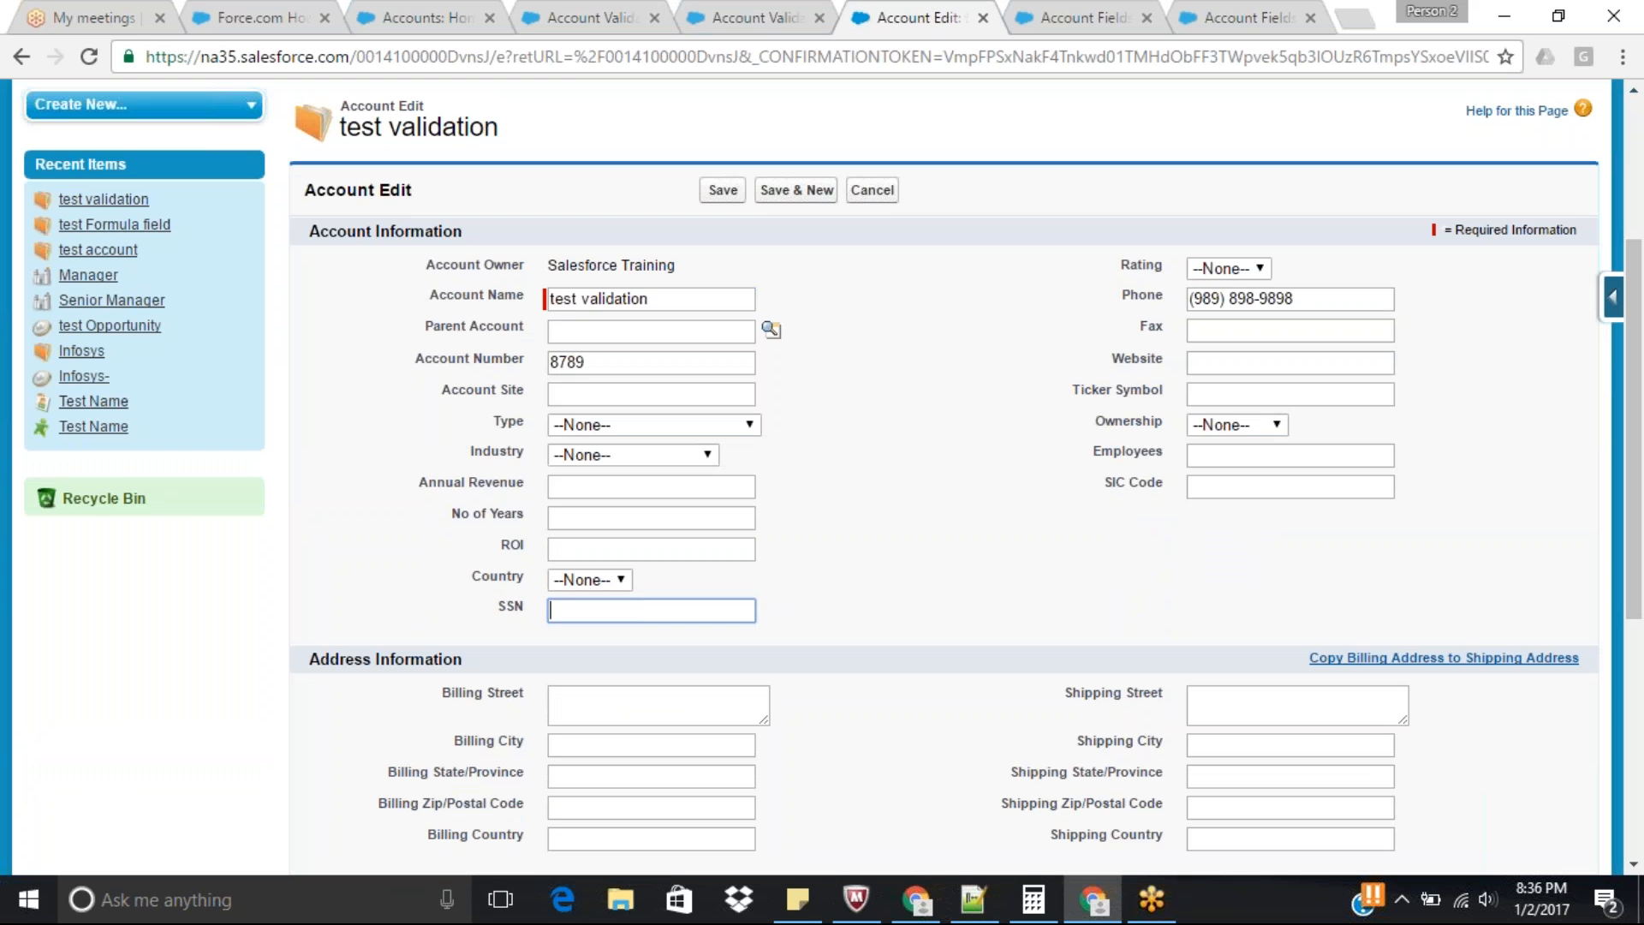
click(730, 194)
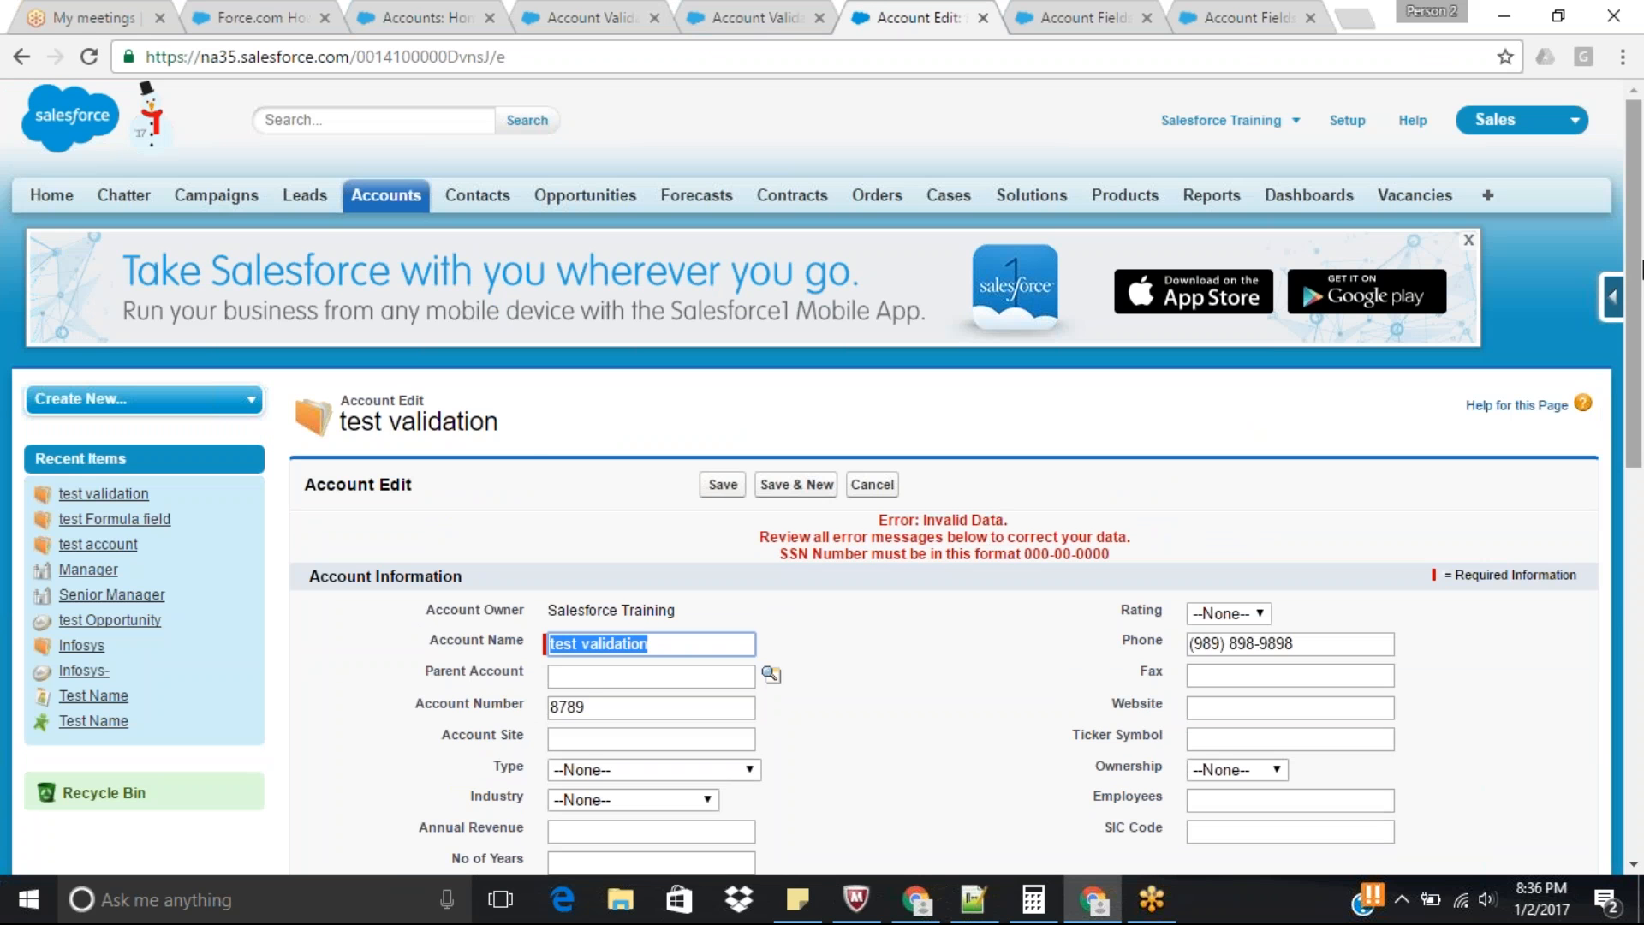
Fill the SSN with a previously used entry, clear it again and retry saving the account with a blank SSN.
drag(1635, 269, 1640, 438)
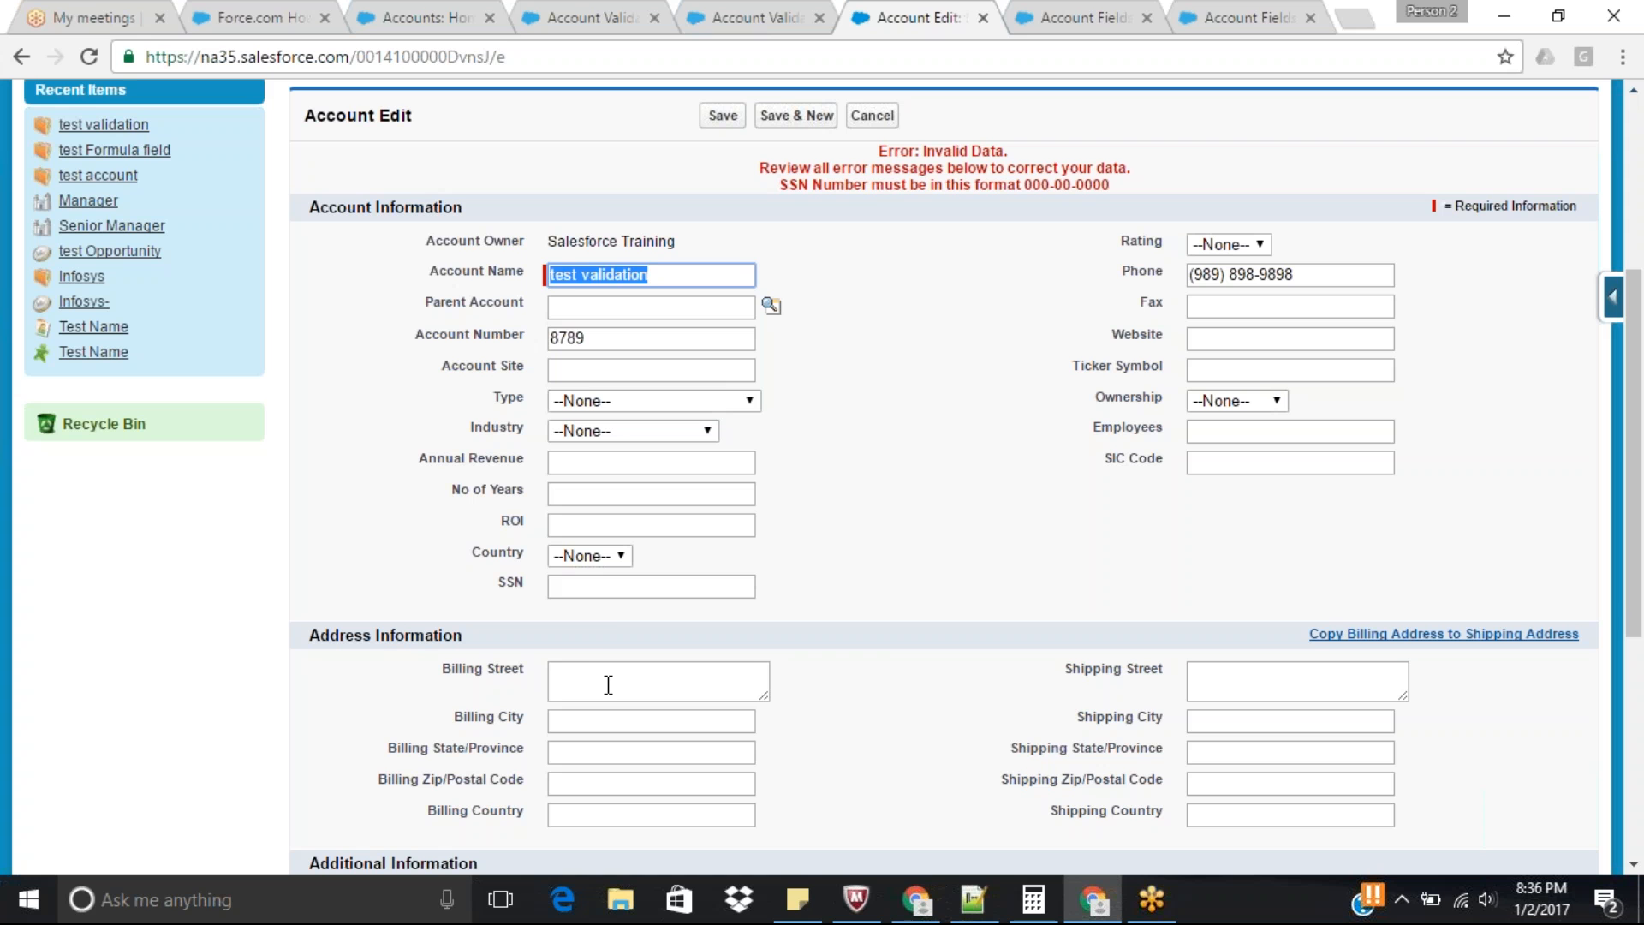
click(608, 589)
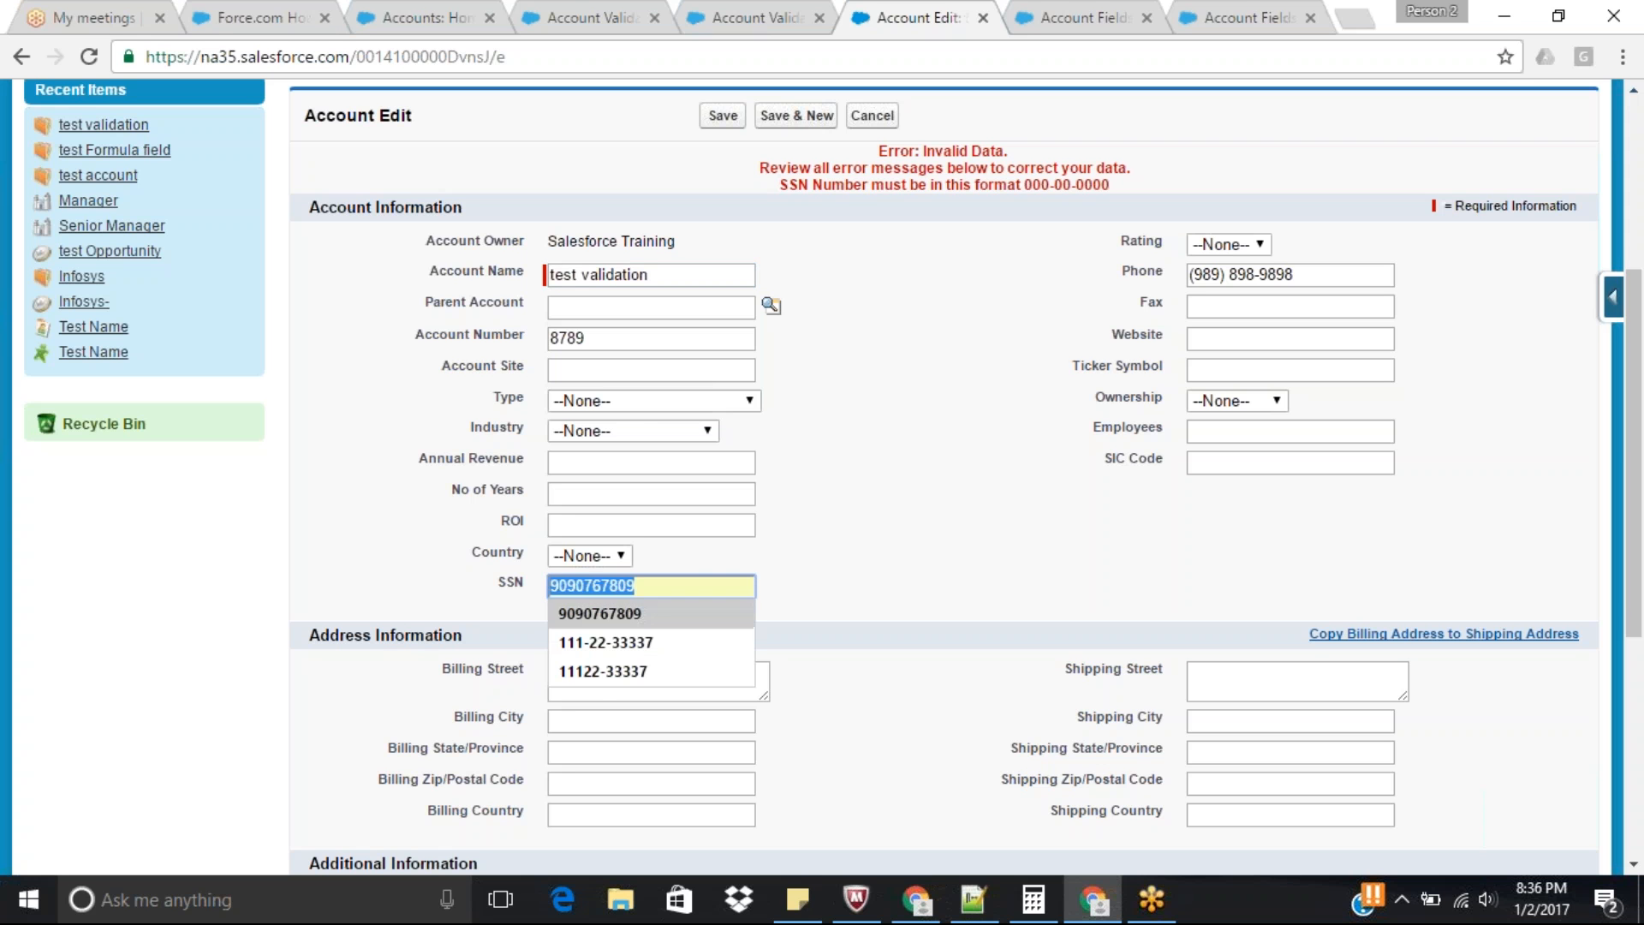
click(630, 643)
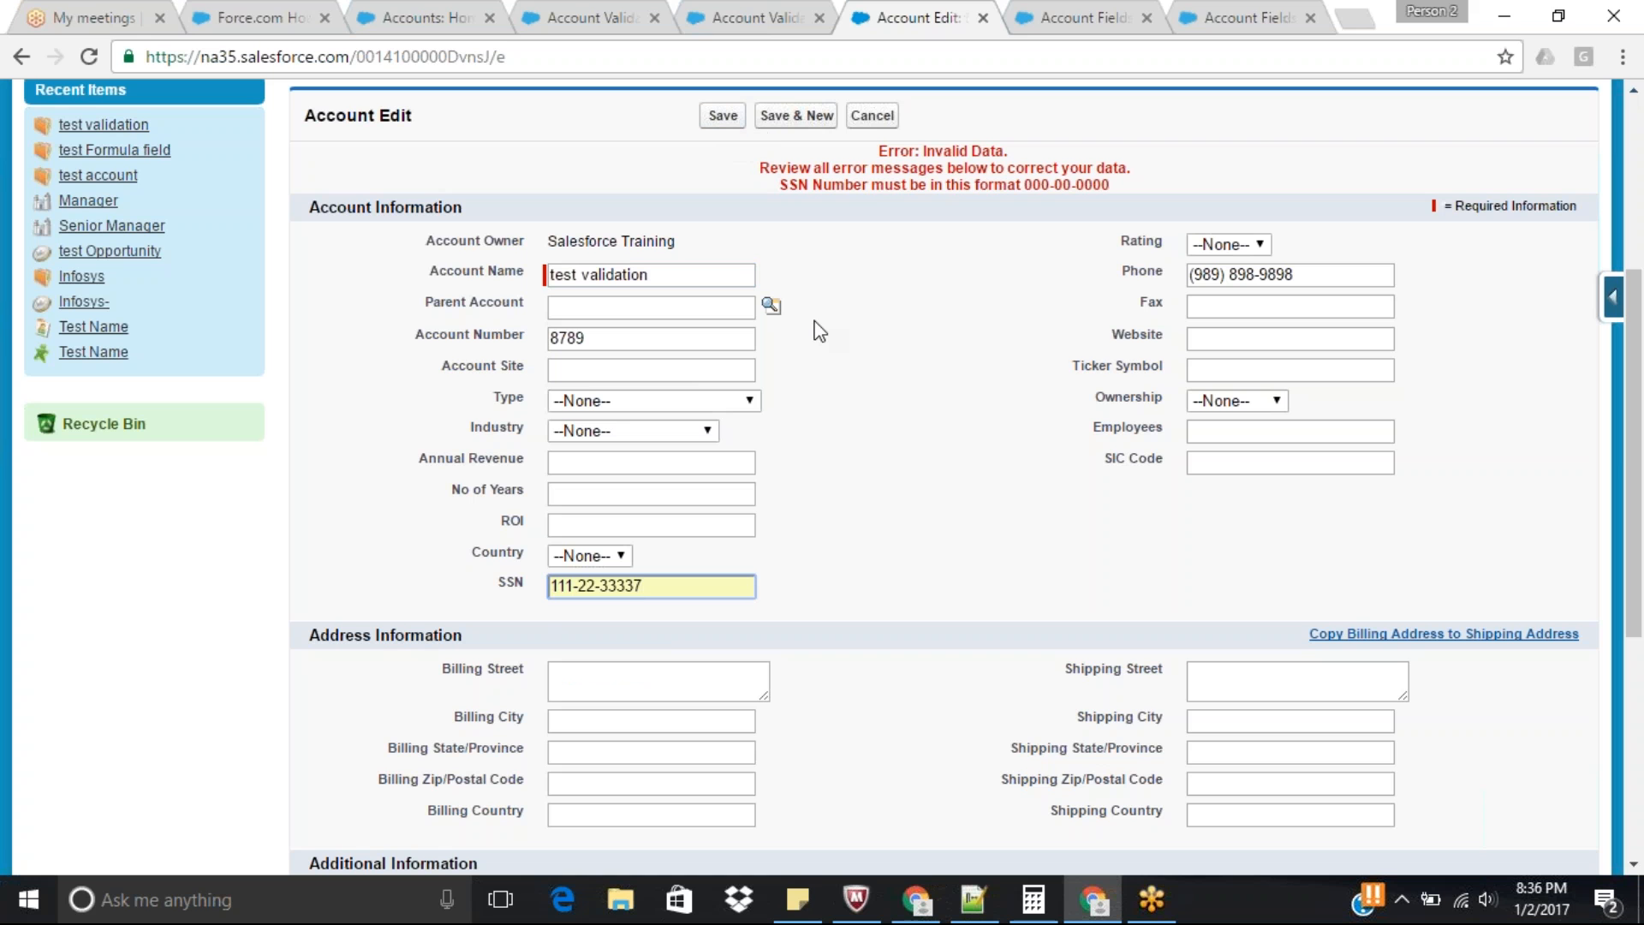
key(ctrl+a)
key(BackSpace)
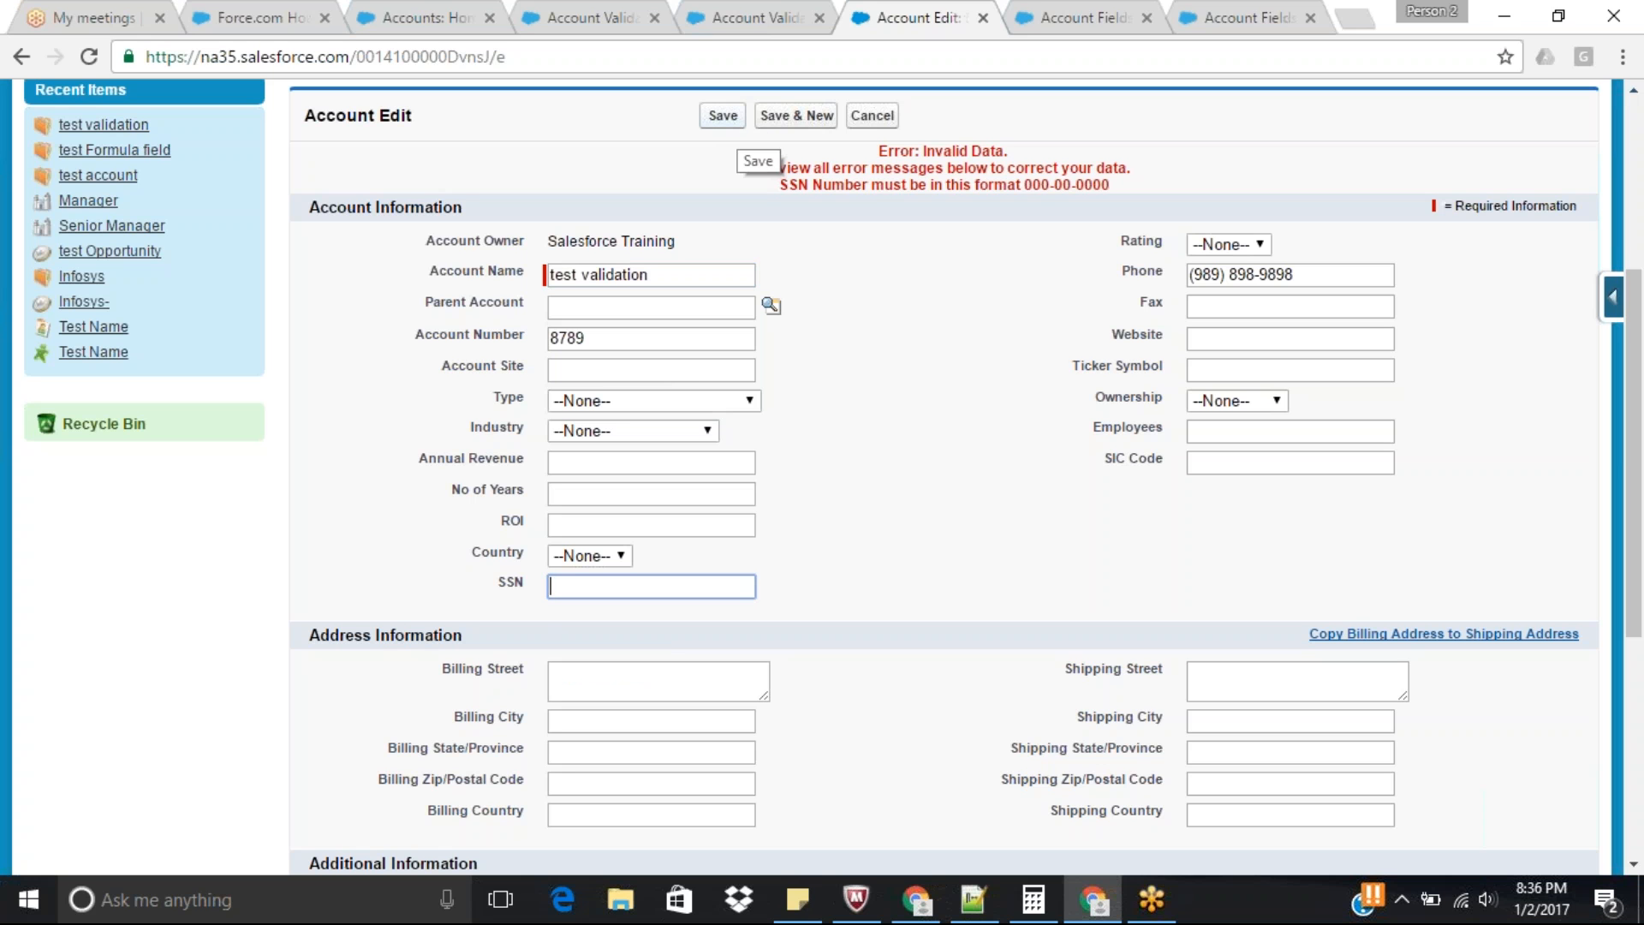
click(727, 120)
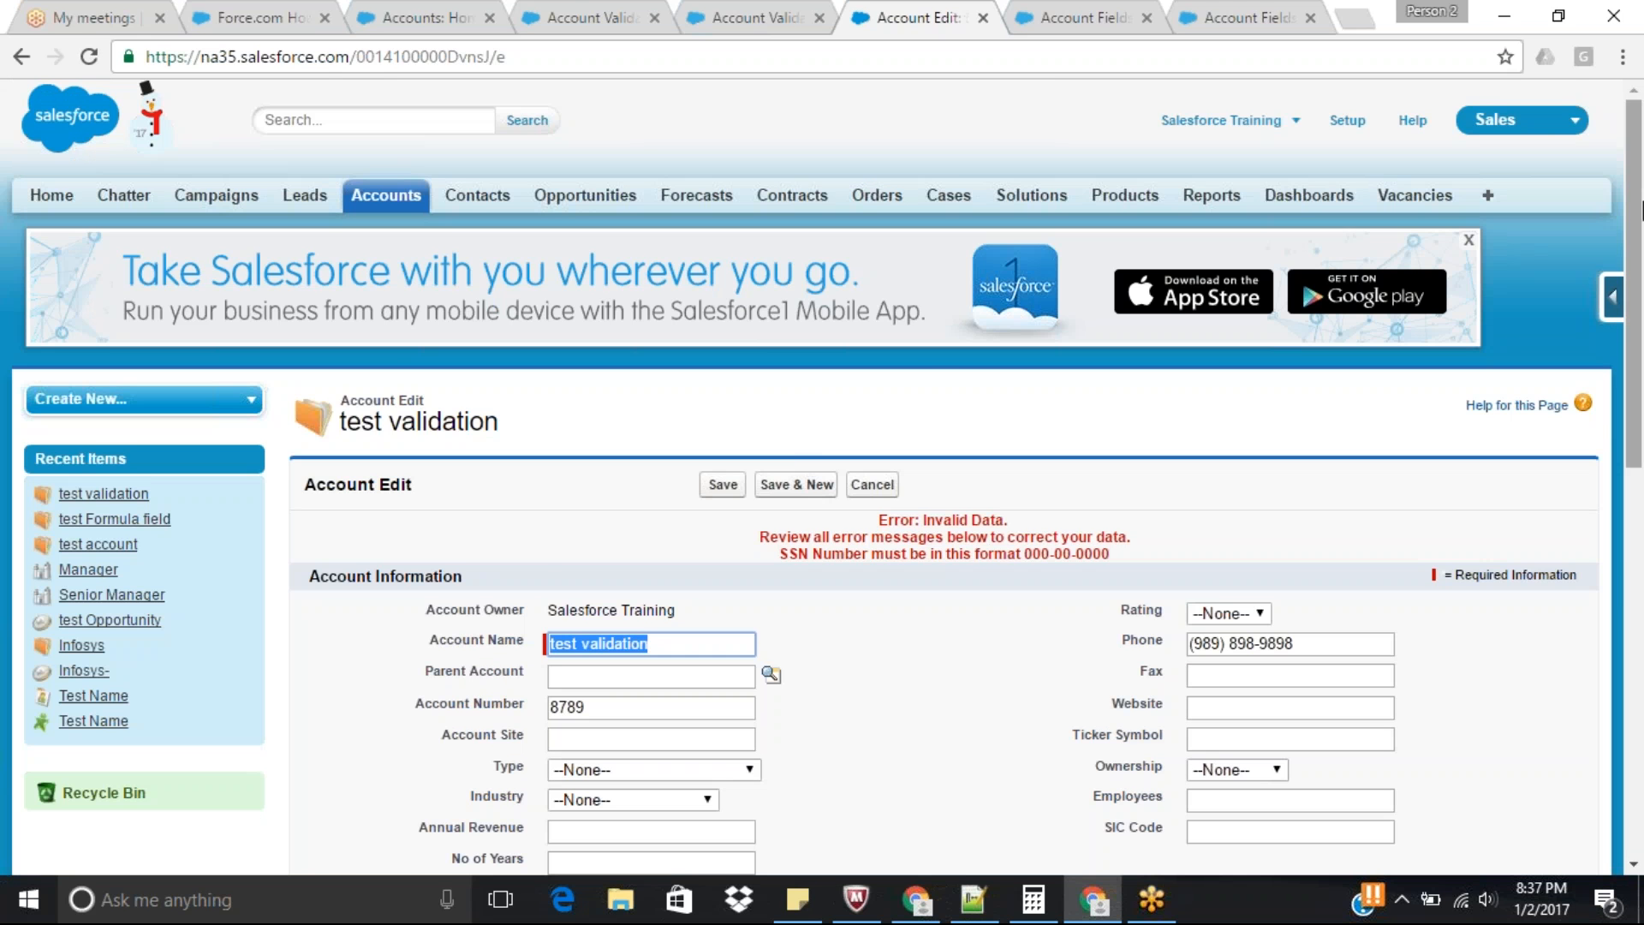
Reuse the earlier SSN entry without the first dash, correct it to the 000-00-0000 format and save the account.
scroll(741, 521, down, 4)
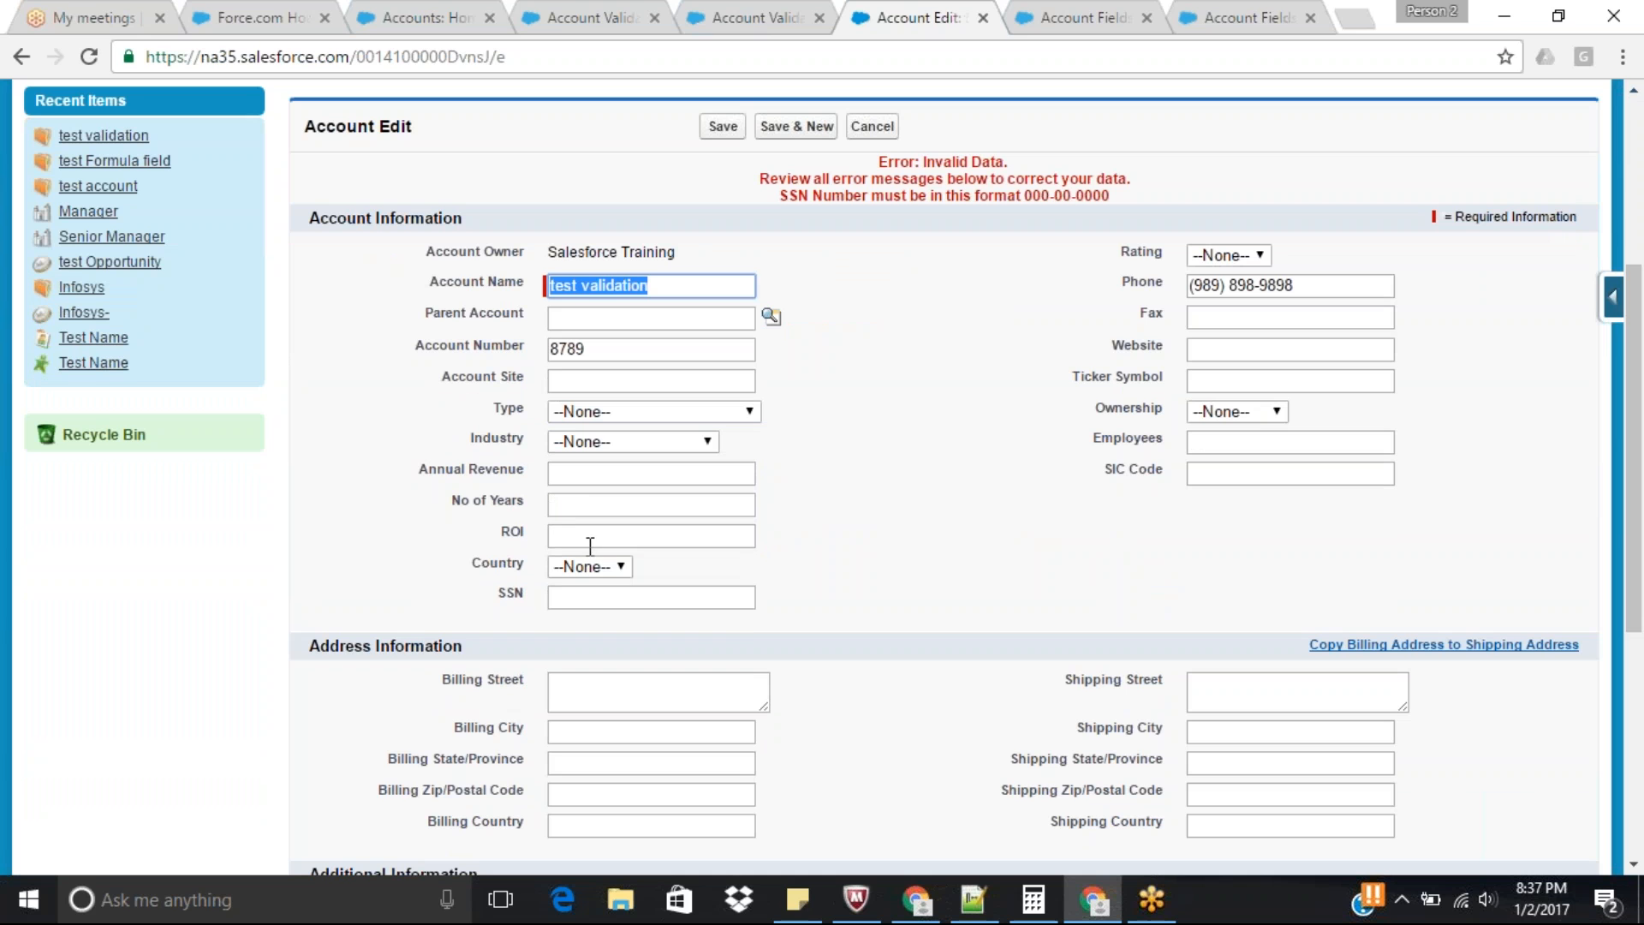
click(600, 597)
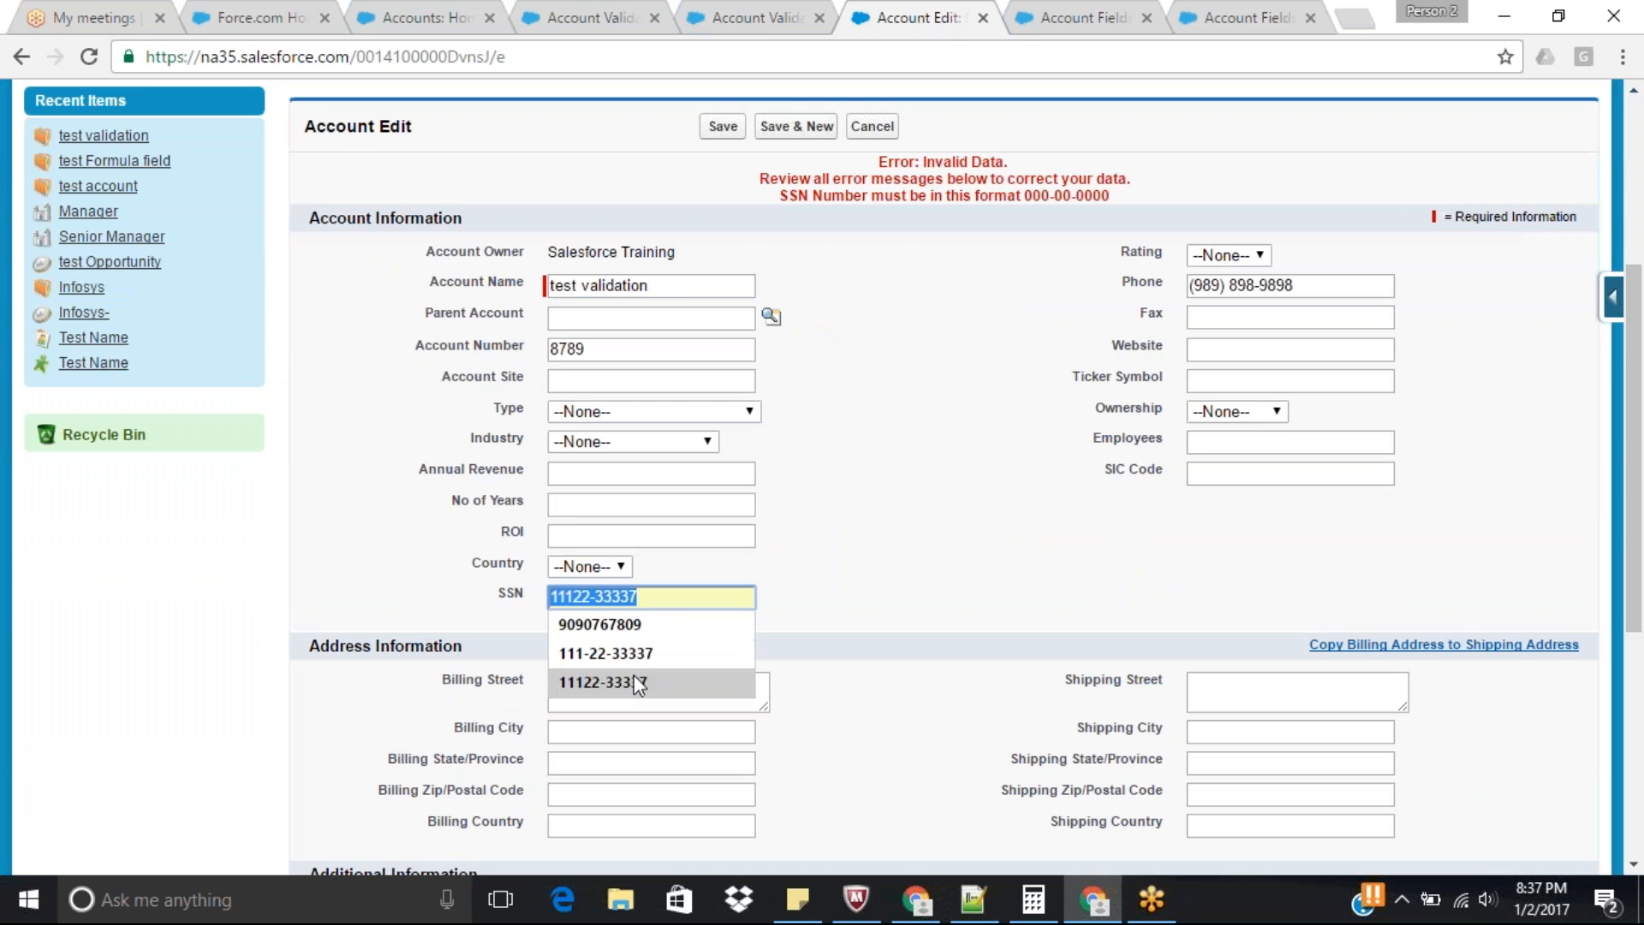
click(644, 679)
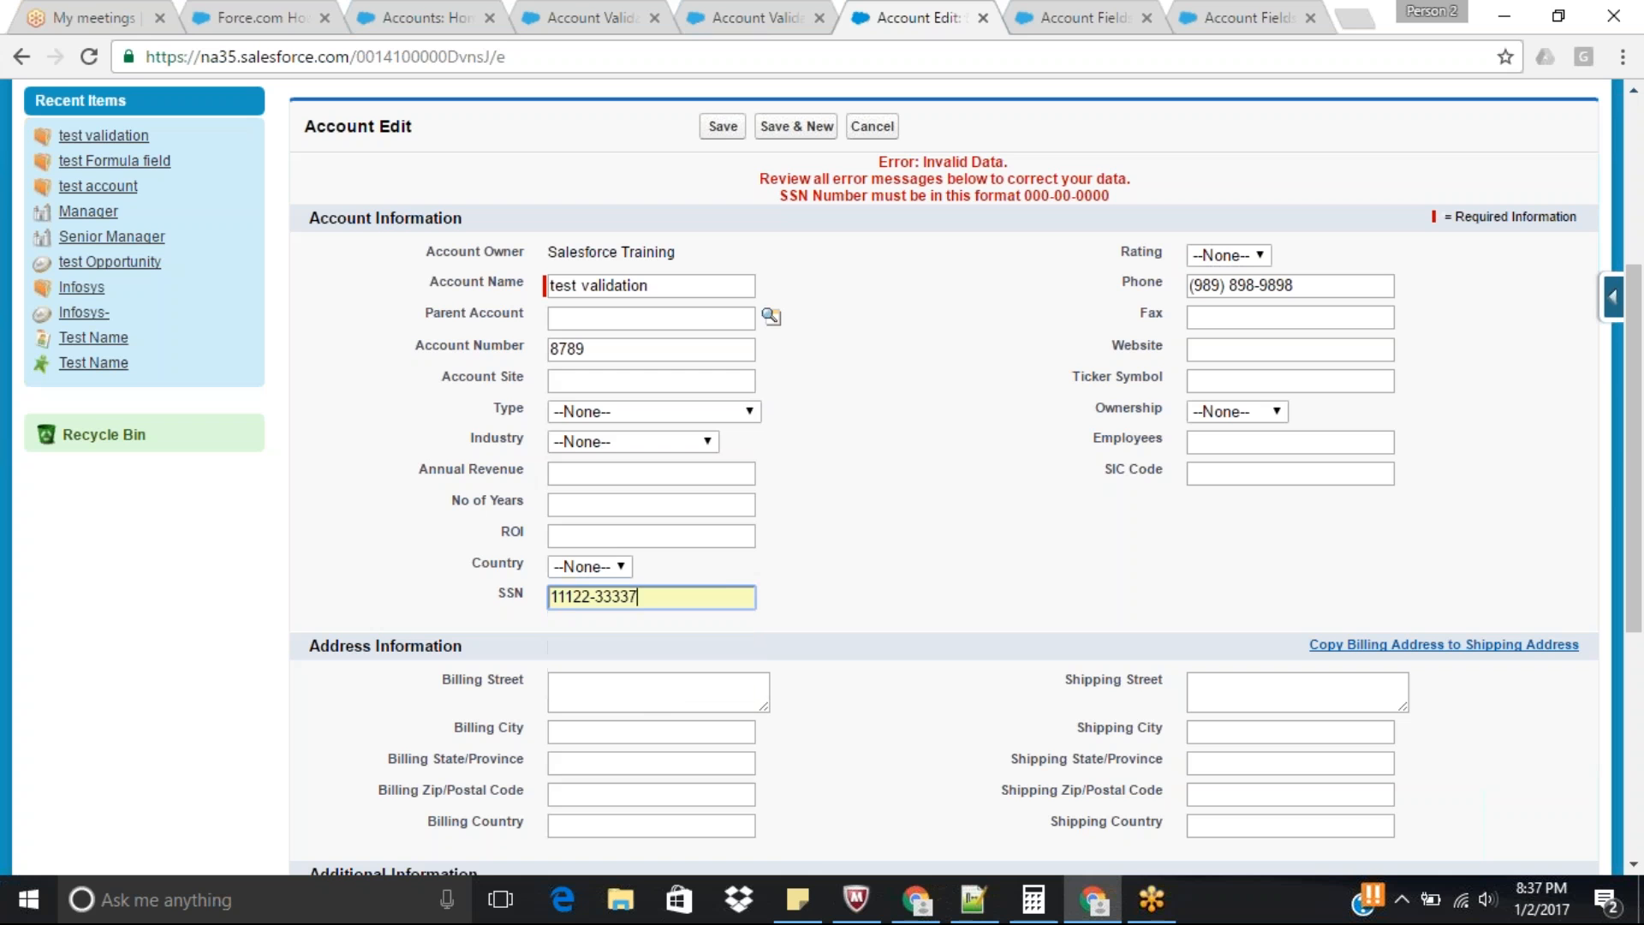
click(573, 598)
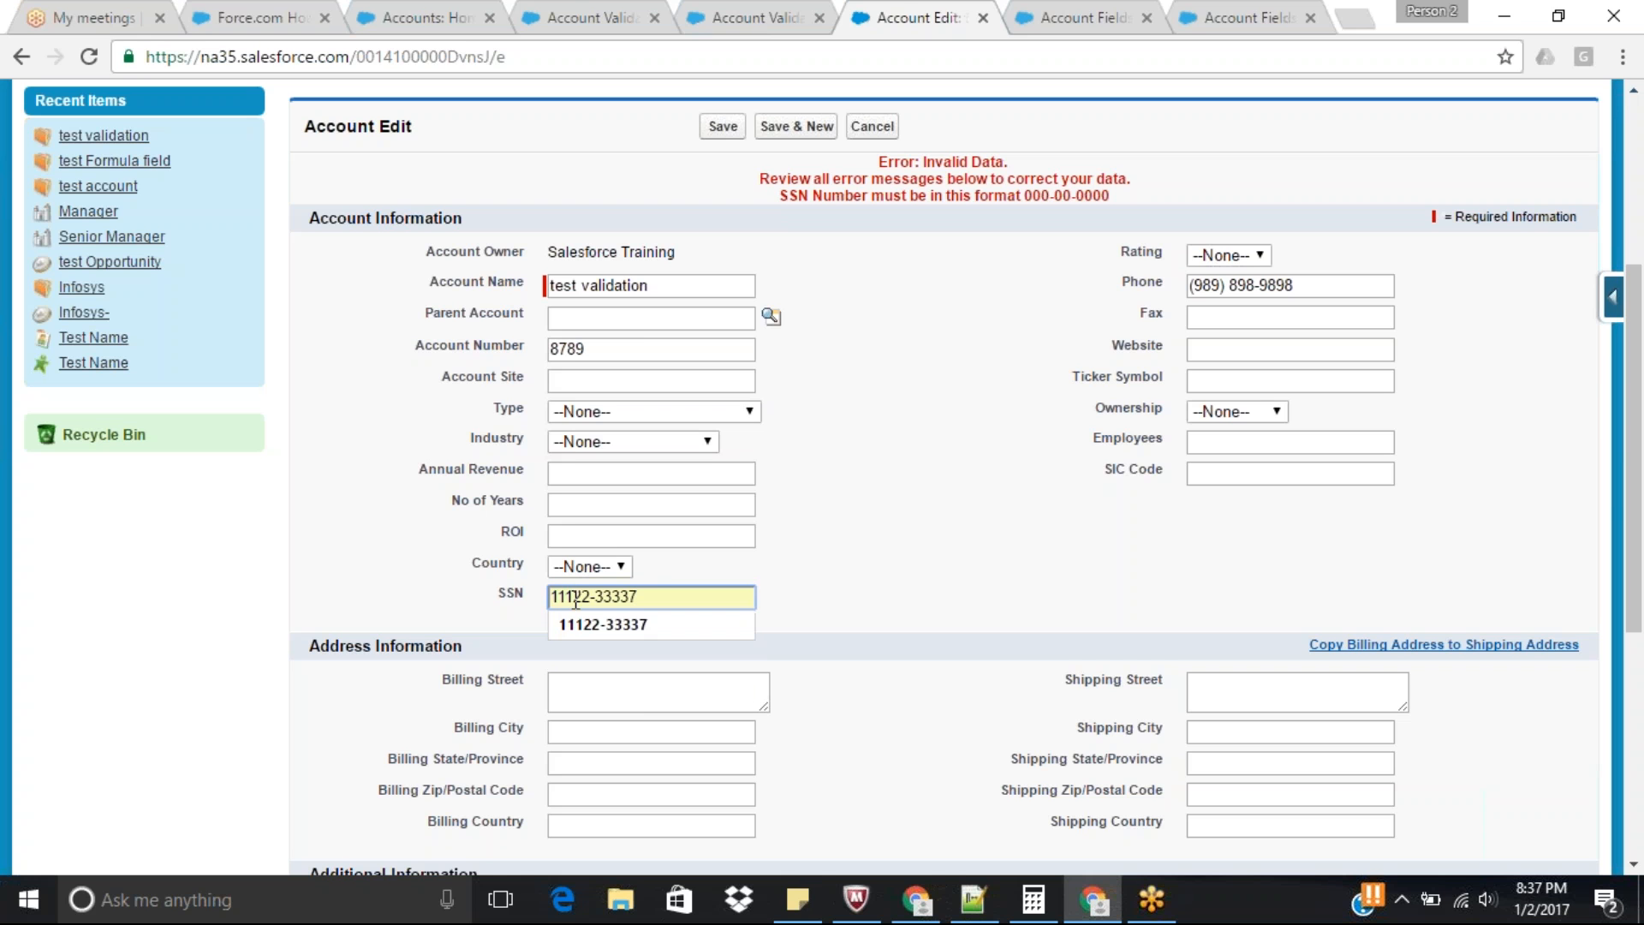
text(-)
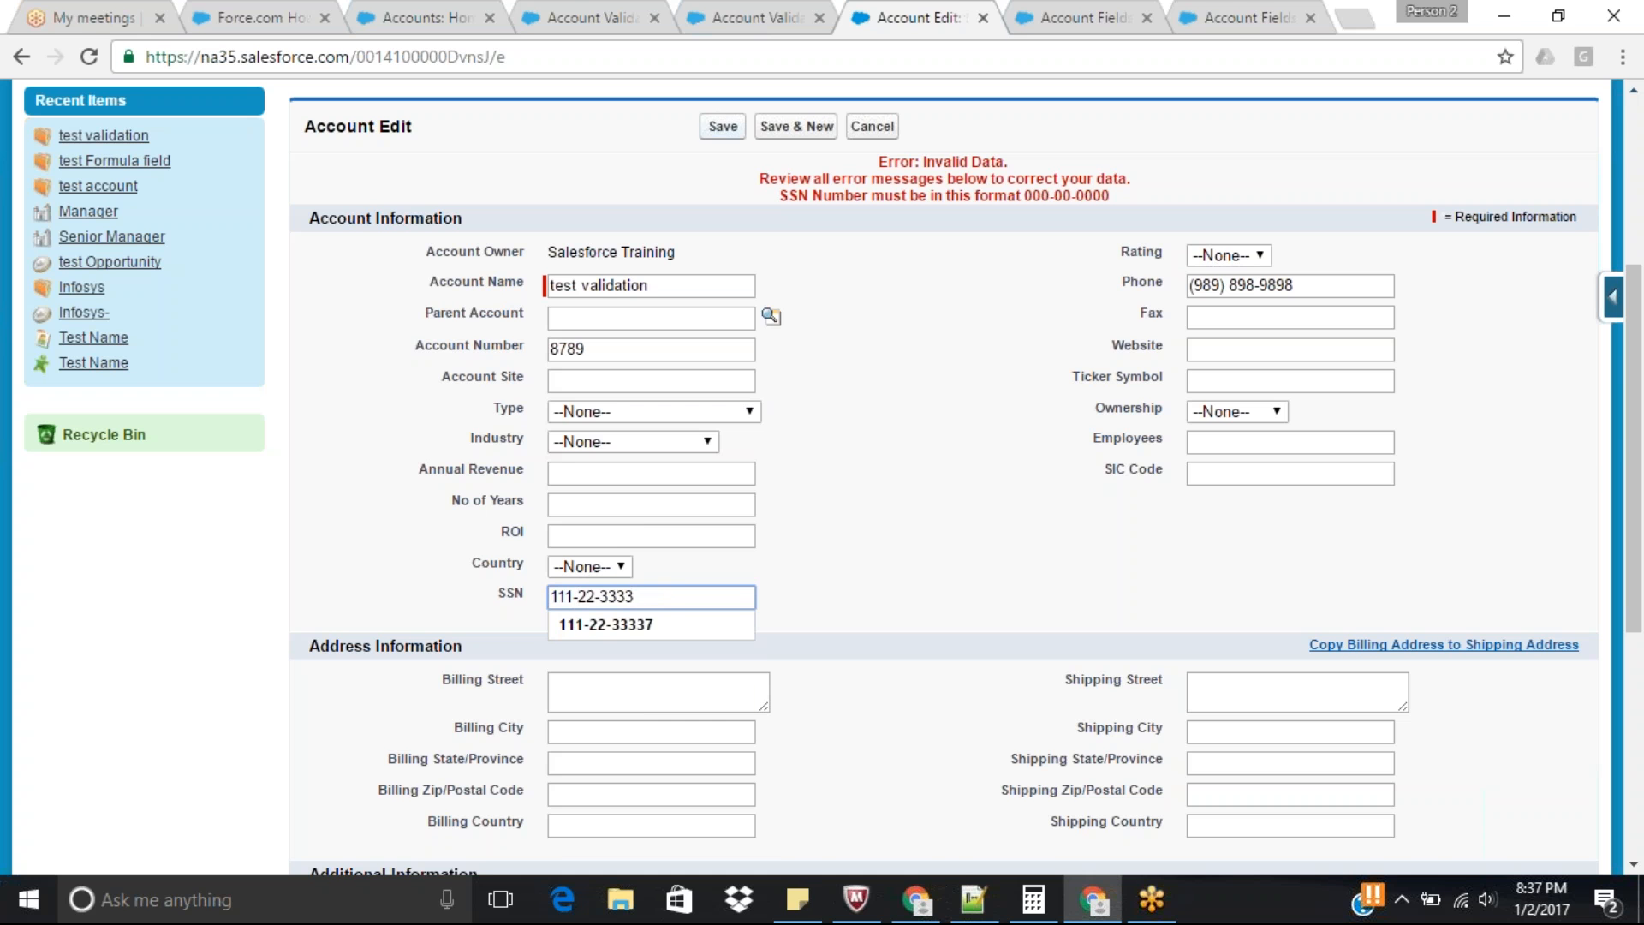
click(723, 126)
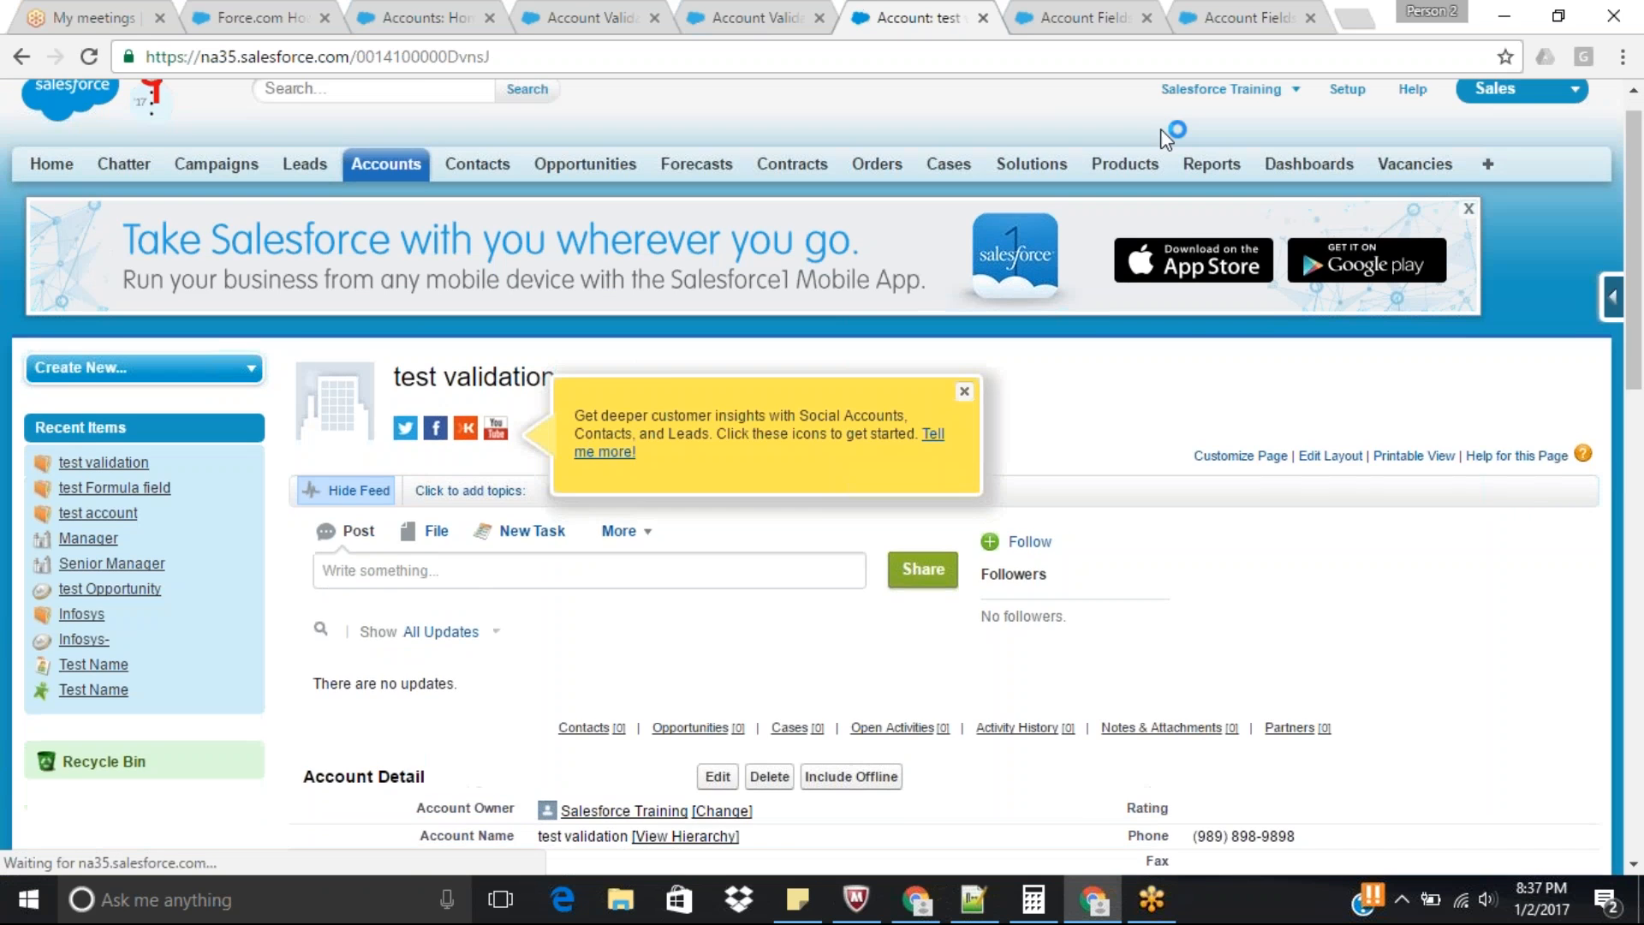
scroll(1637, 390, down, 5)
drag(1642, 389, 1643, 398)
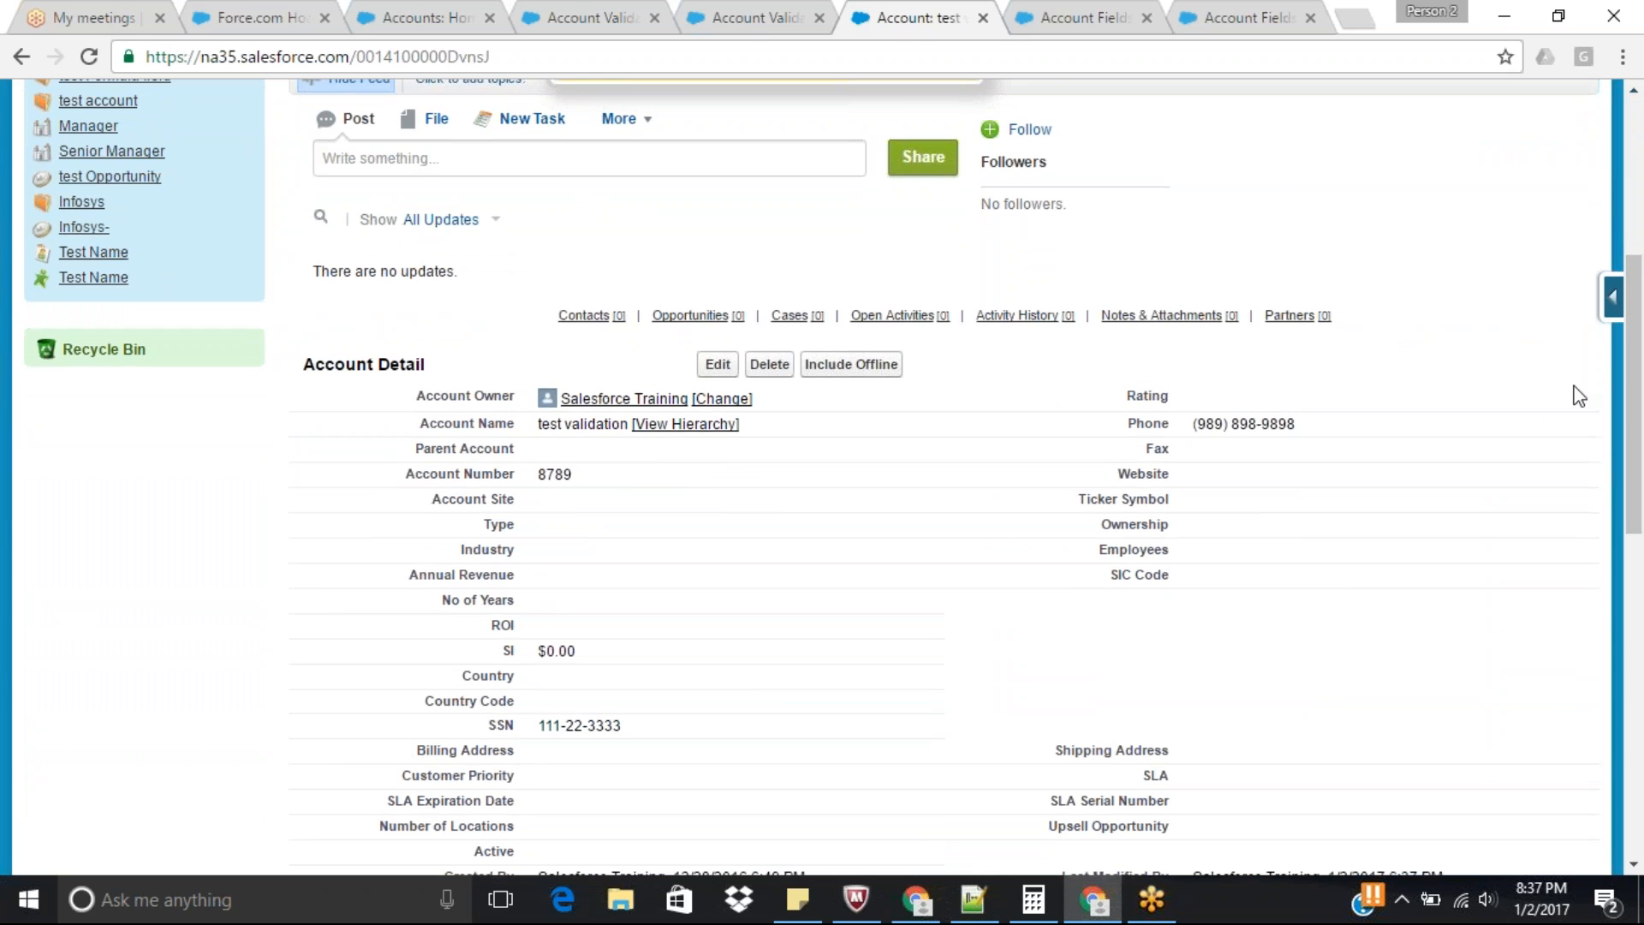
Open the SSN_Number_Format validation rule for editing and examine the digit pattern in its REGEX formula.
click(728, 28)
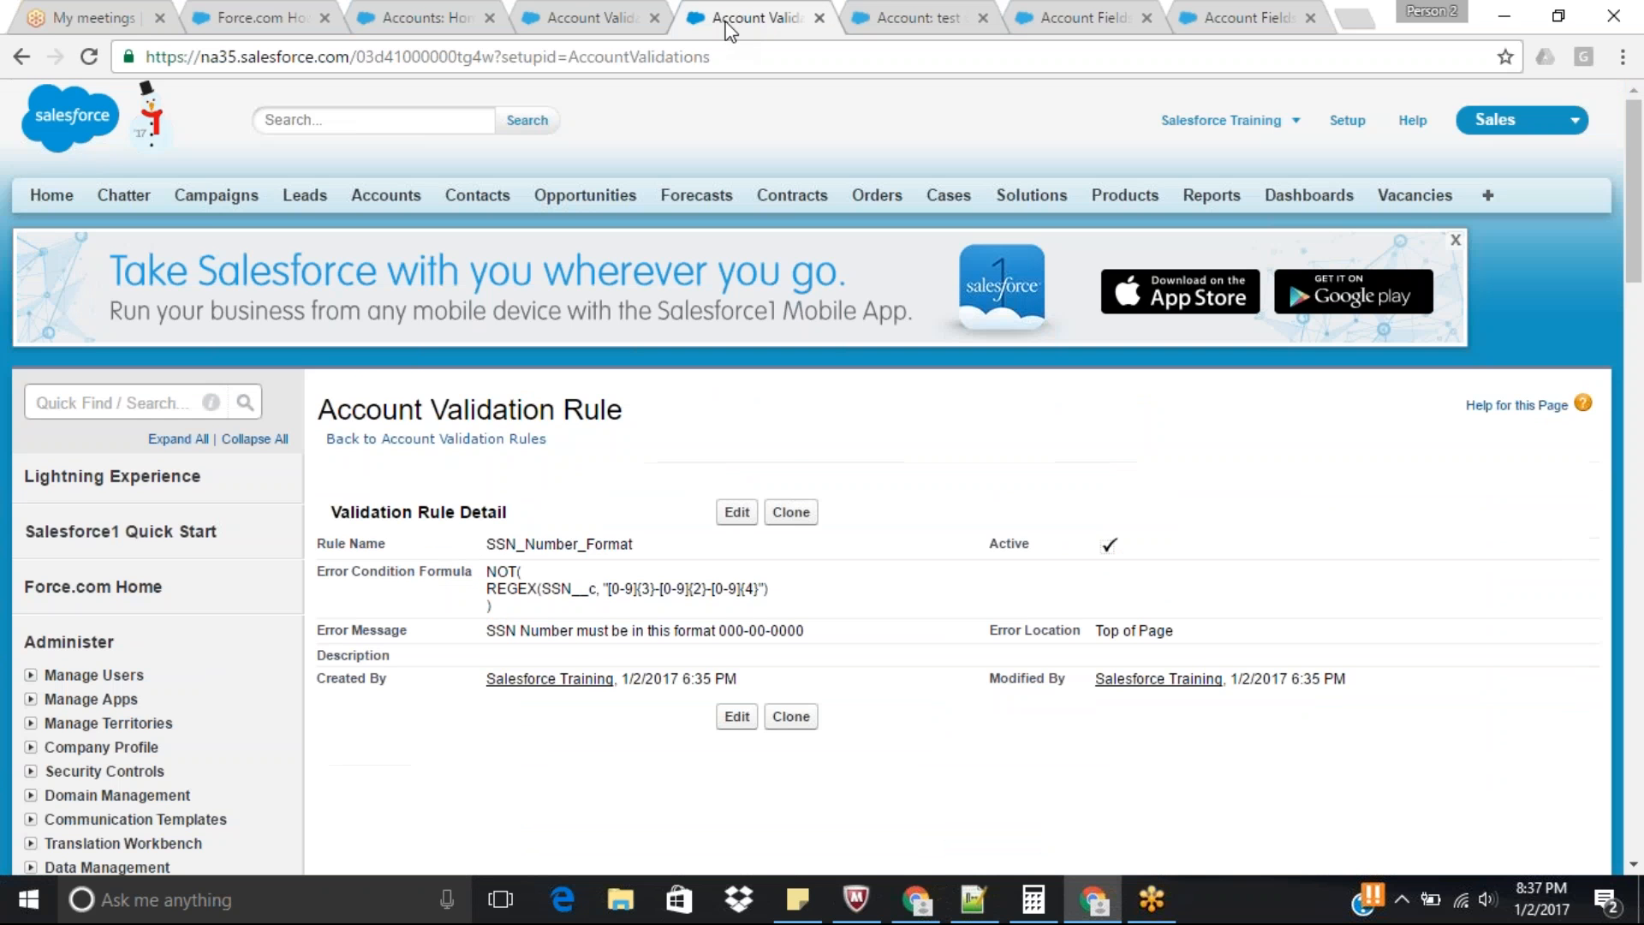
click(736, 512)
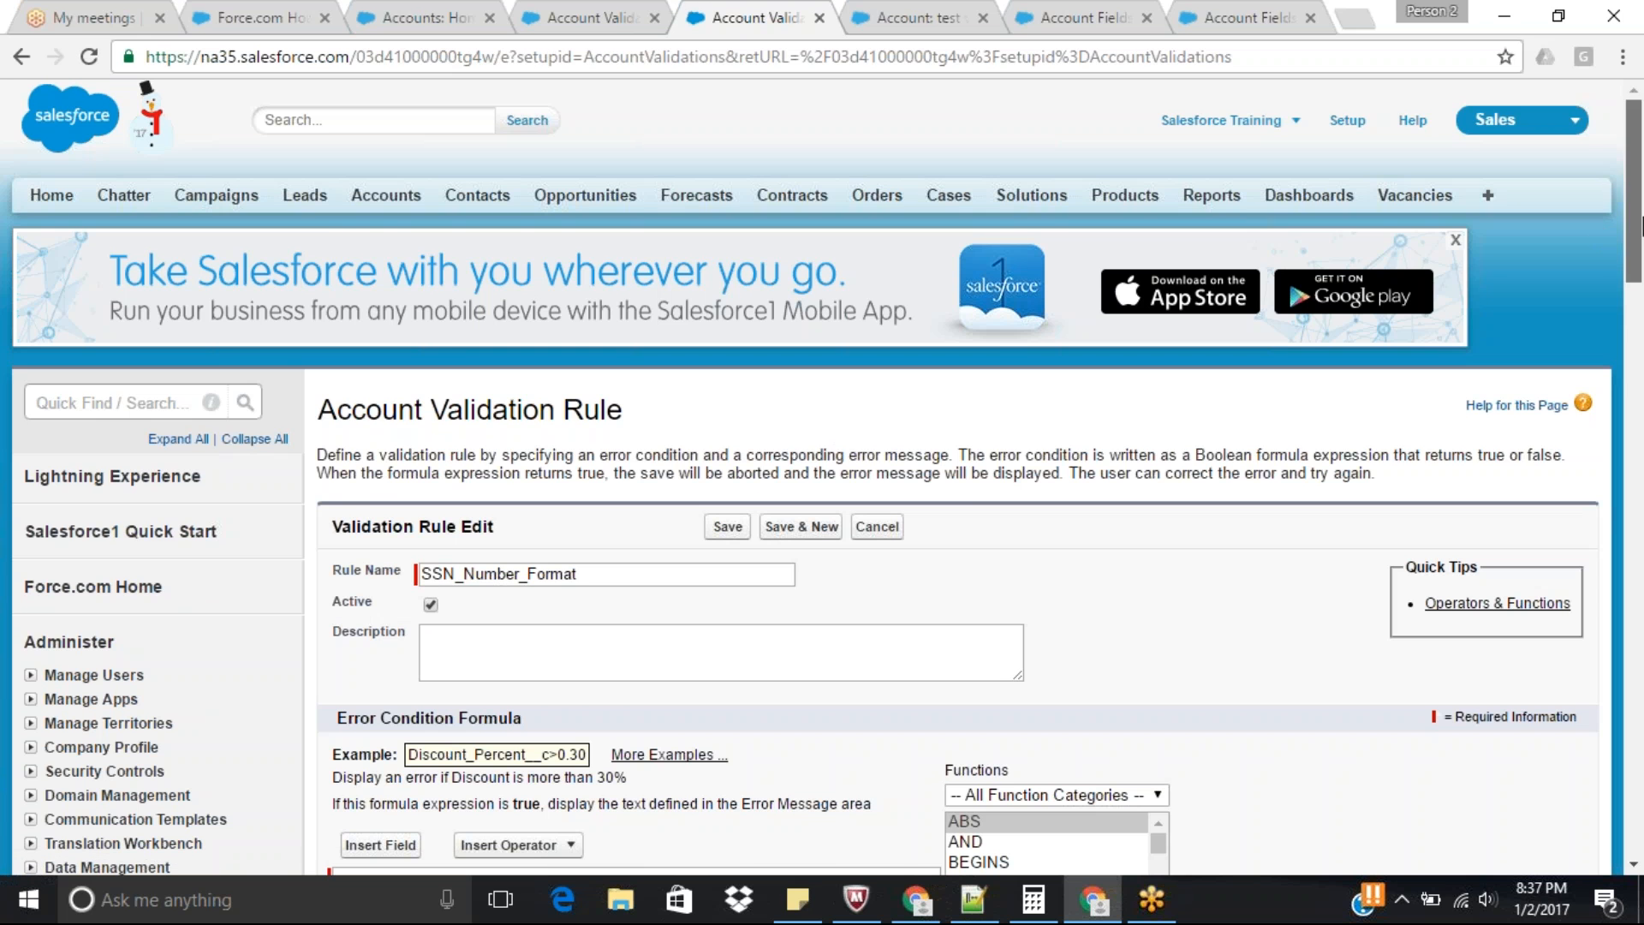
scroll(822, 471, down, 10)
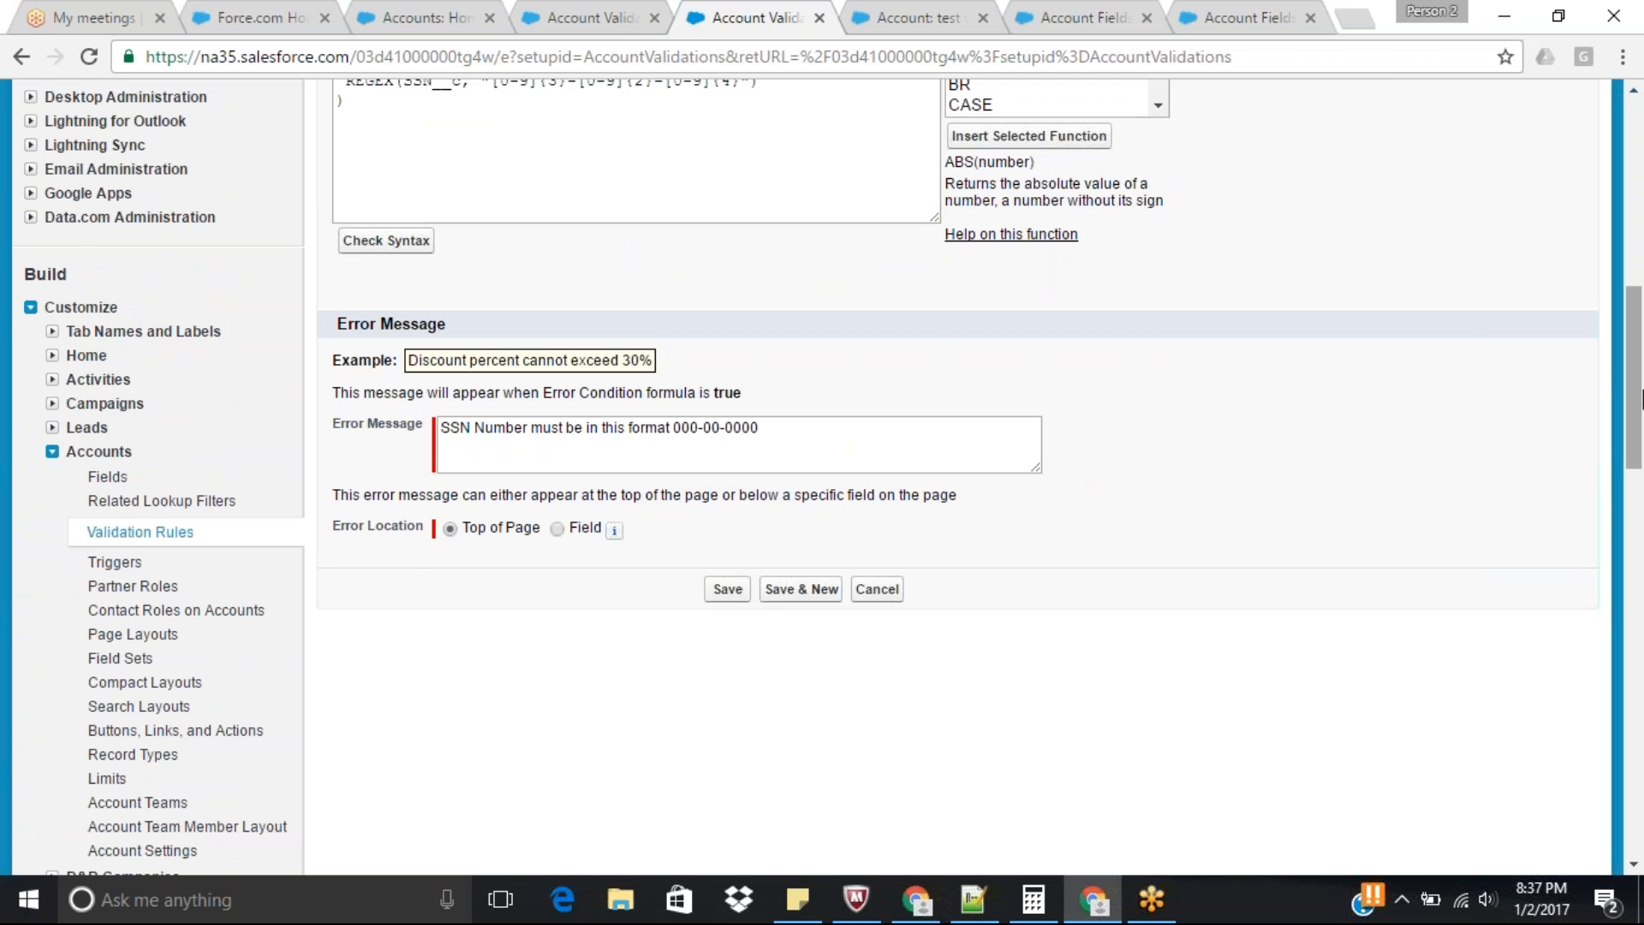
scroll(1636, 343, up, 5)
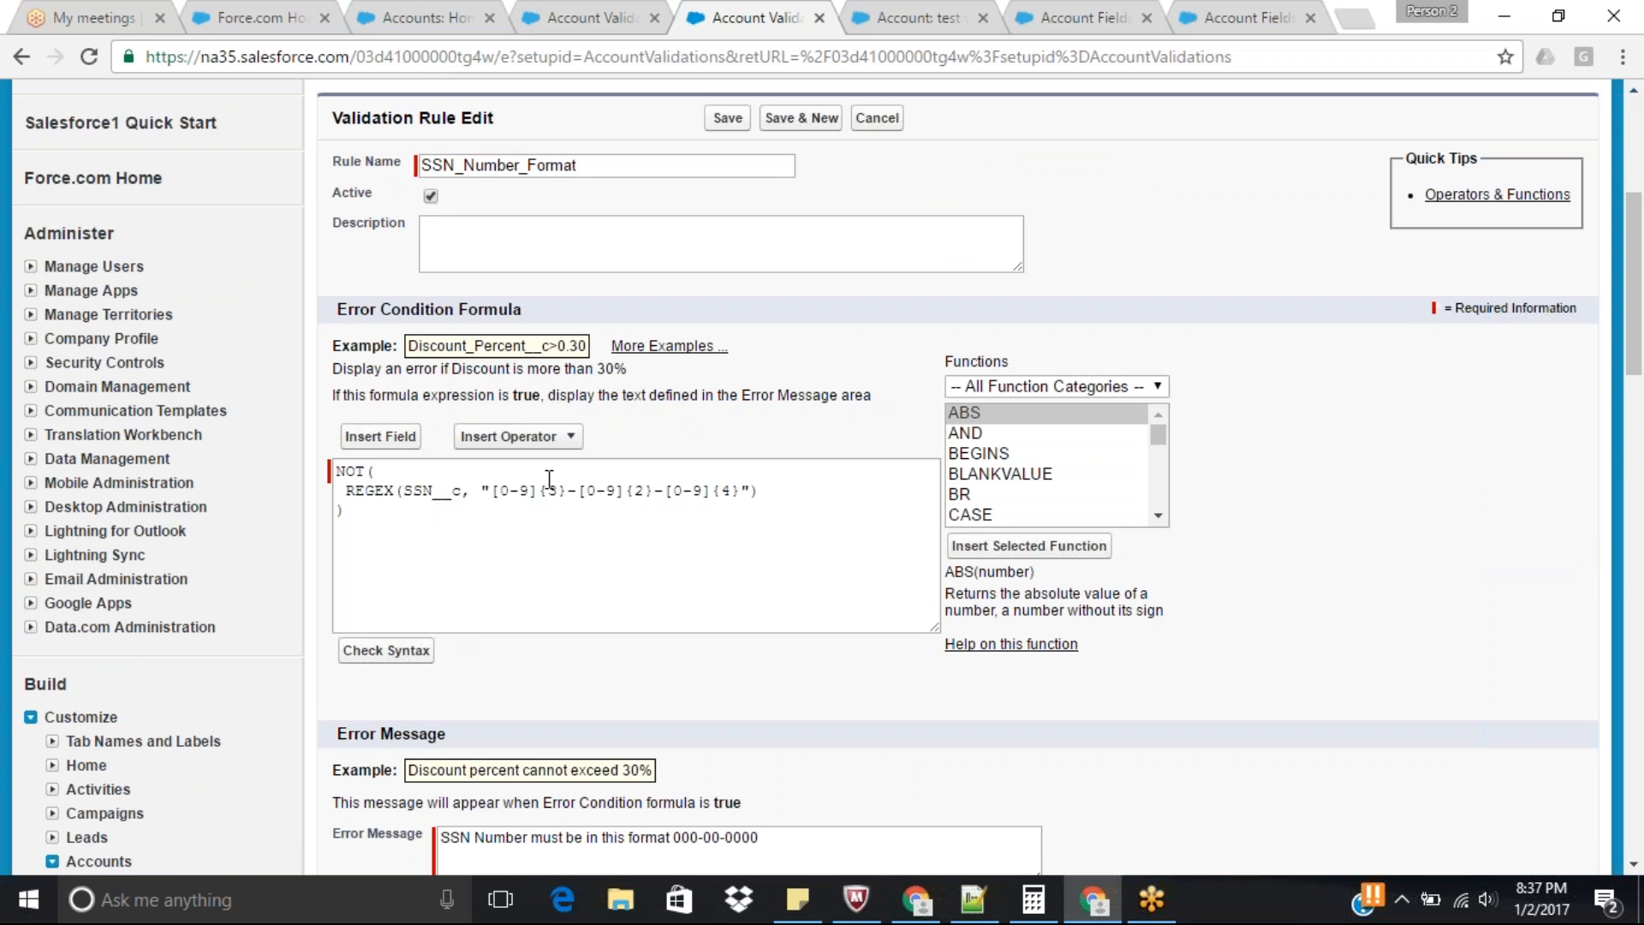
drag(494, 497, 712, 496)
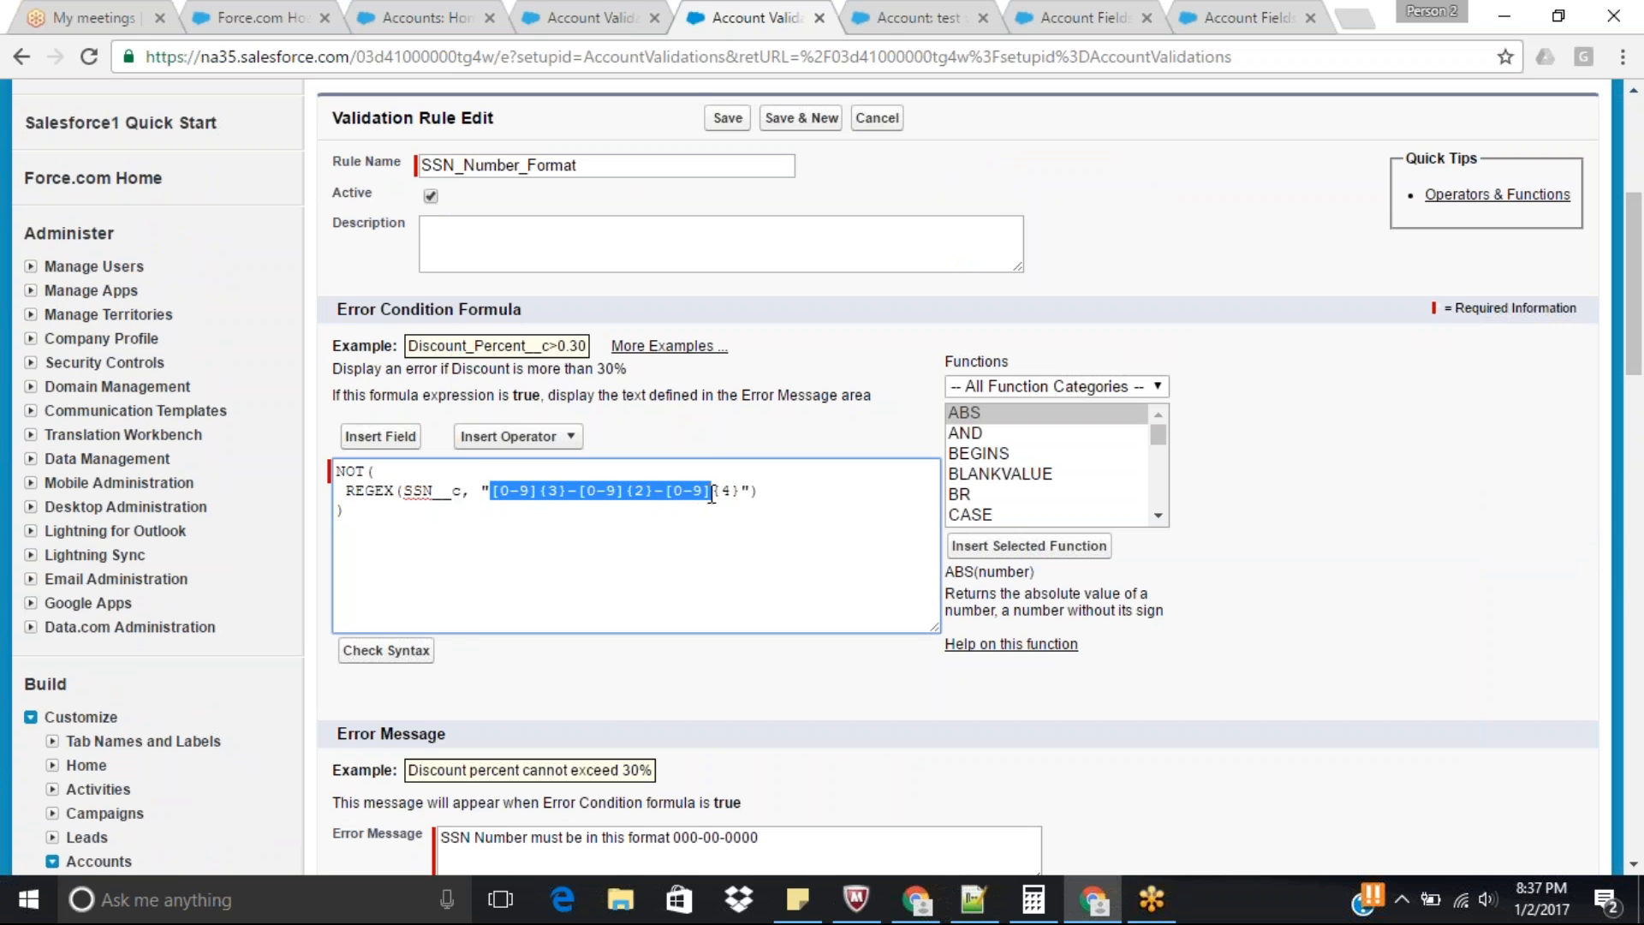
Edit the account's SSN, replacing its second digit with a and the middle two digits of the last group with uh, and try to save.
click(890, 18)
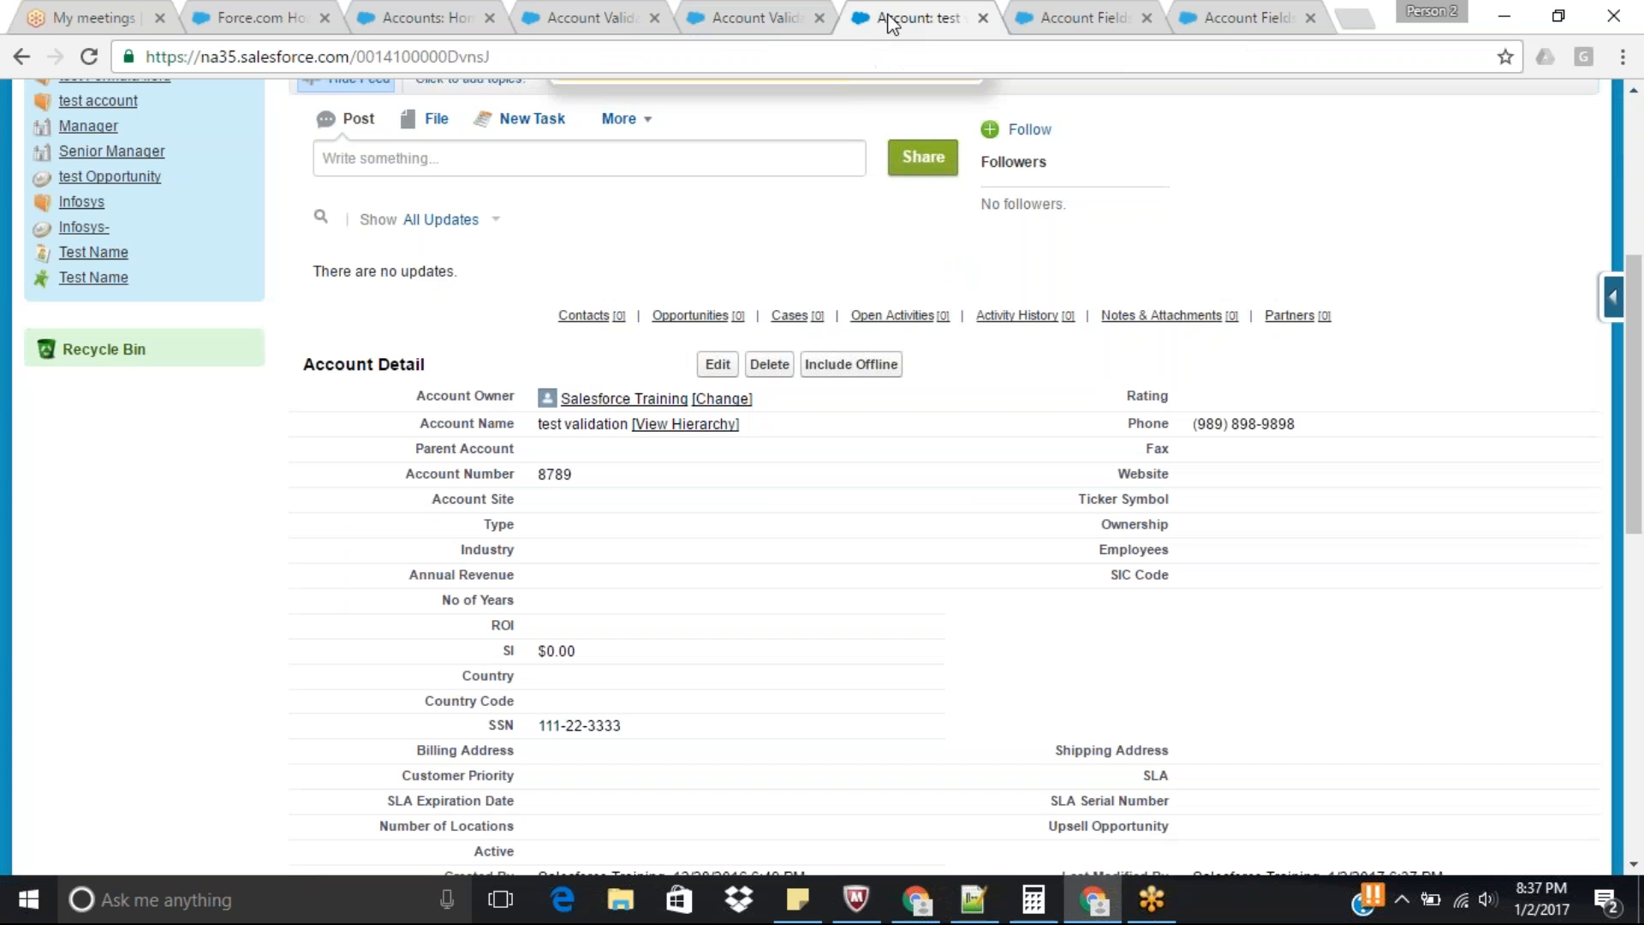
click(719, 365)
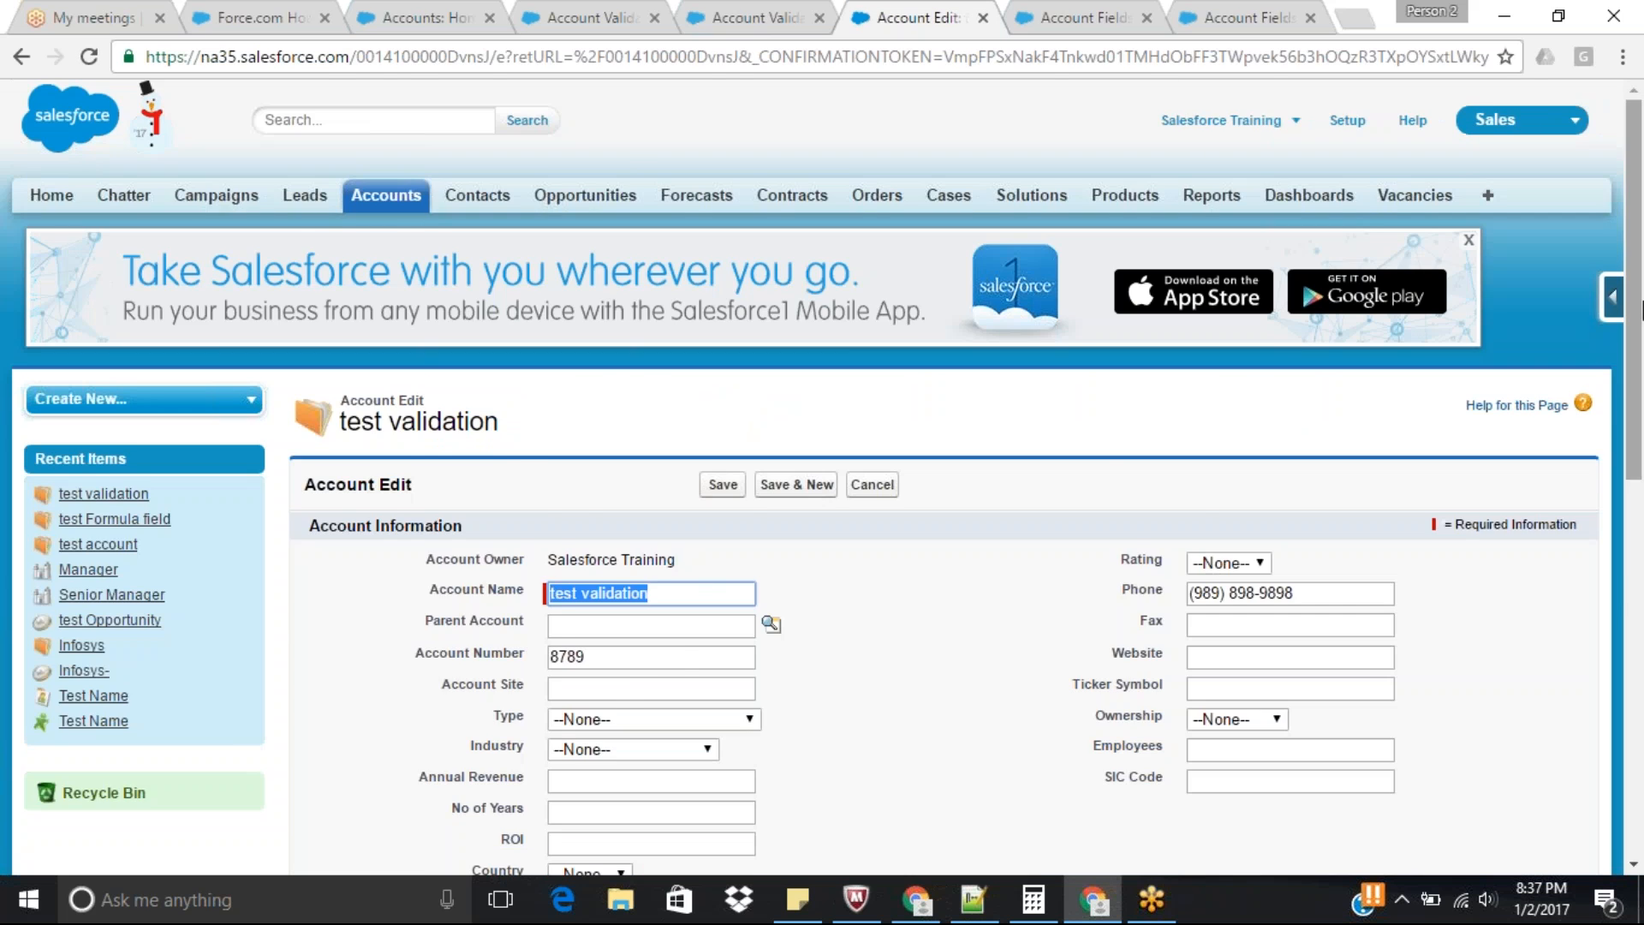
scroll(618, 864, down, 3)
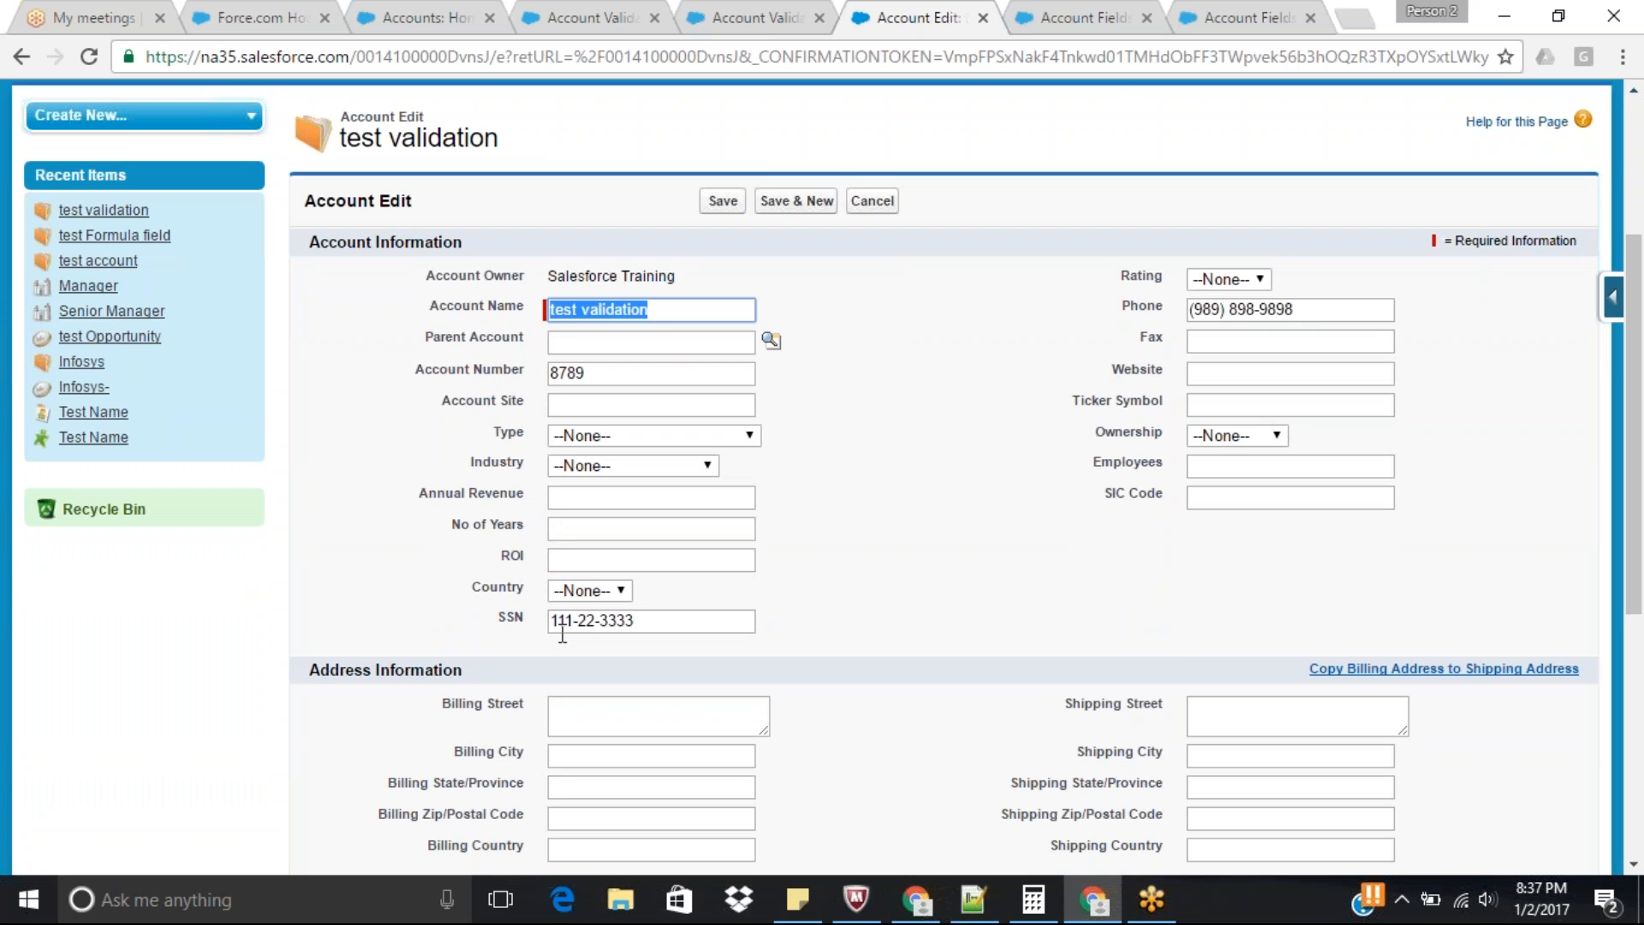
click(568, 620)
key(BackSpace)
text(a)
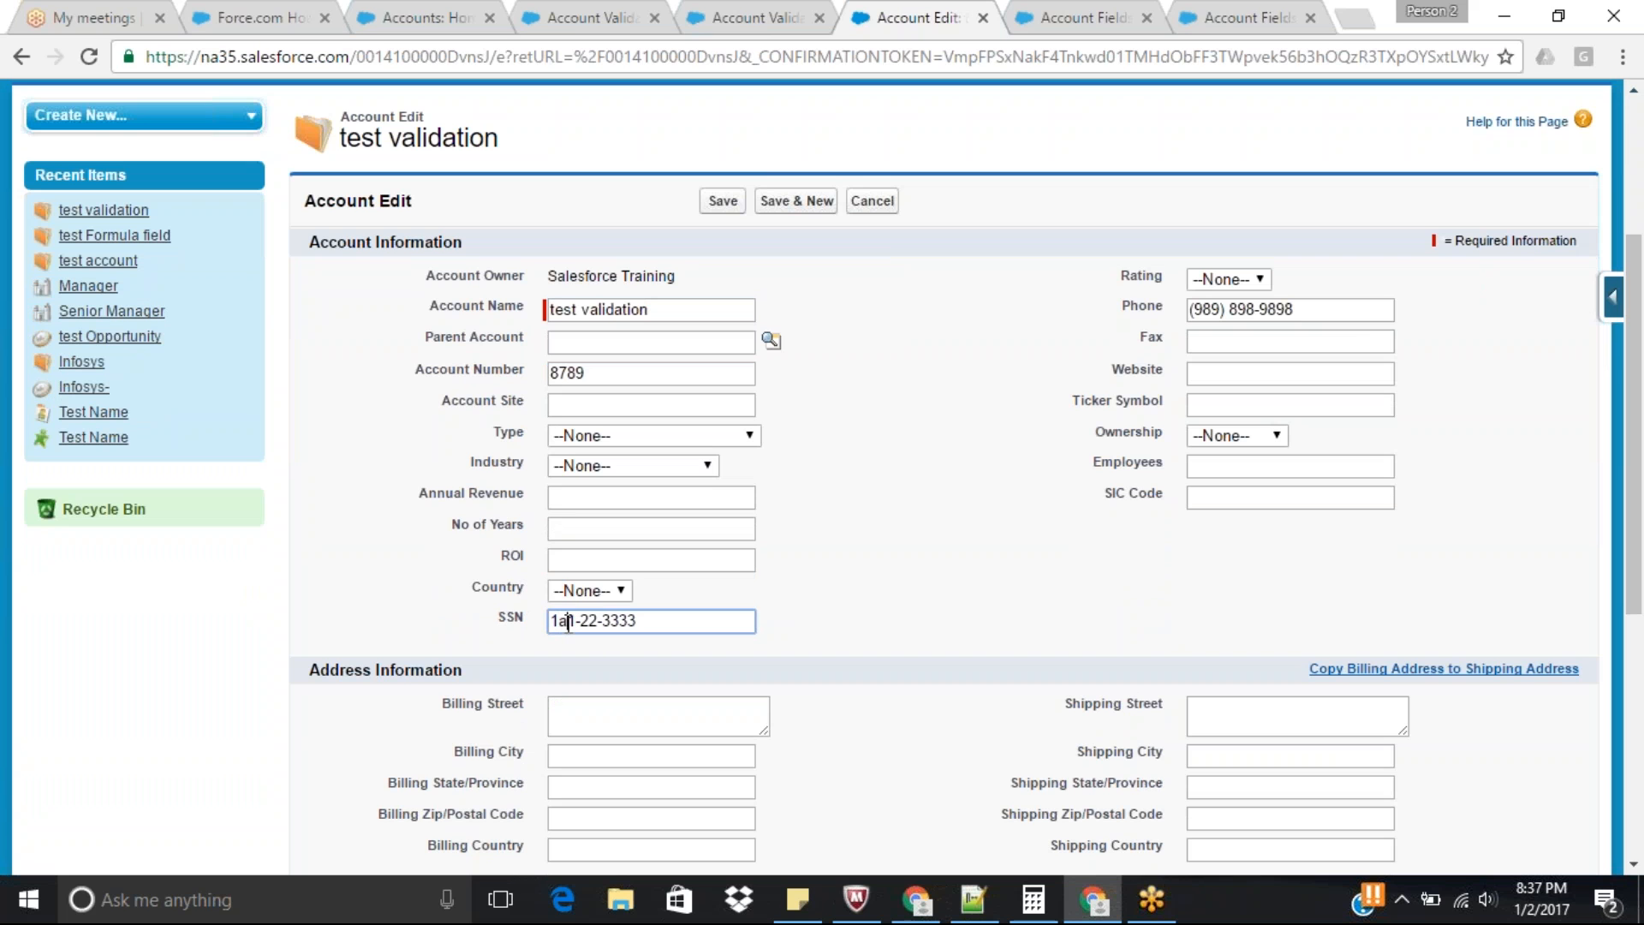
click(622, 619)
key(Delete)
key(Delete)
text(h3)
click(723, 202)
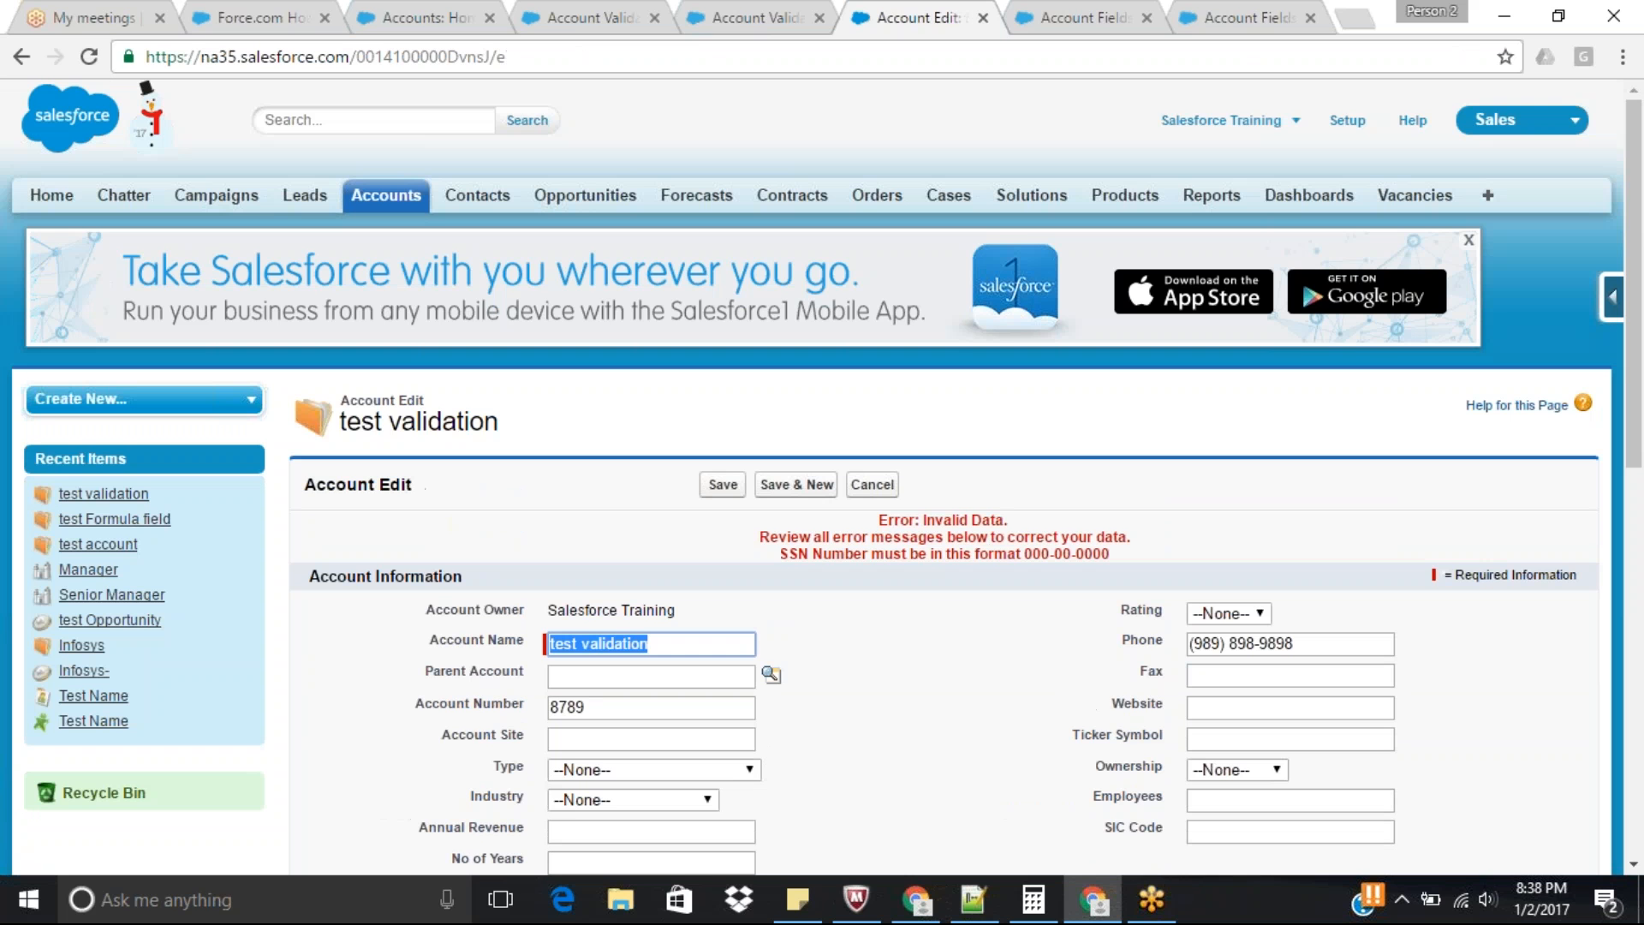
Compare the account's SSN containing letters with the REGEX pattern in the SSN_Number_Format rule.
scroll(795, 423, down, 5)
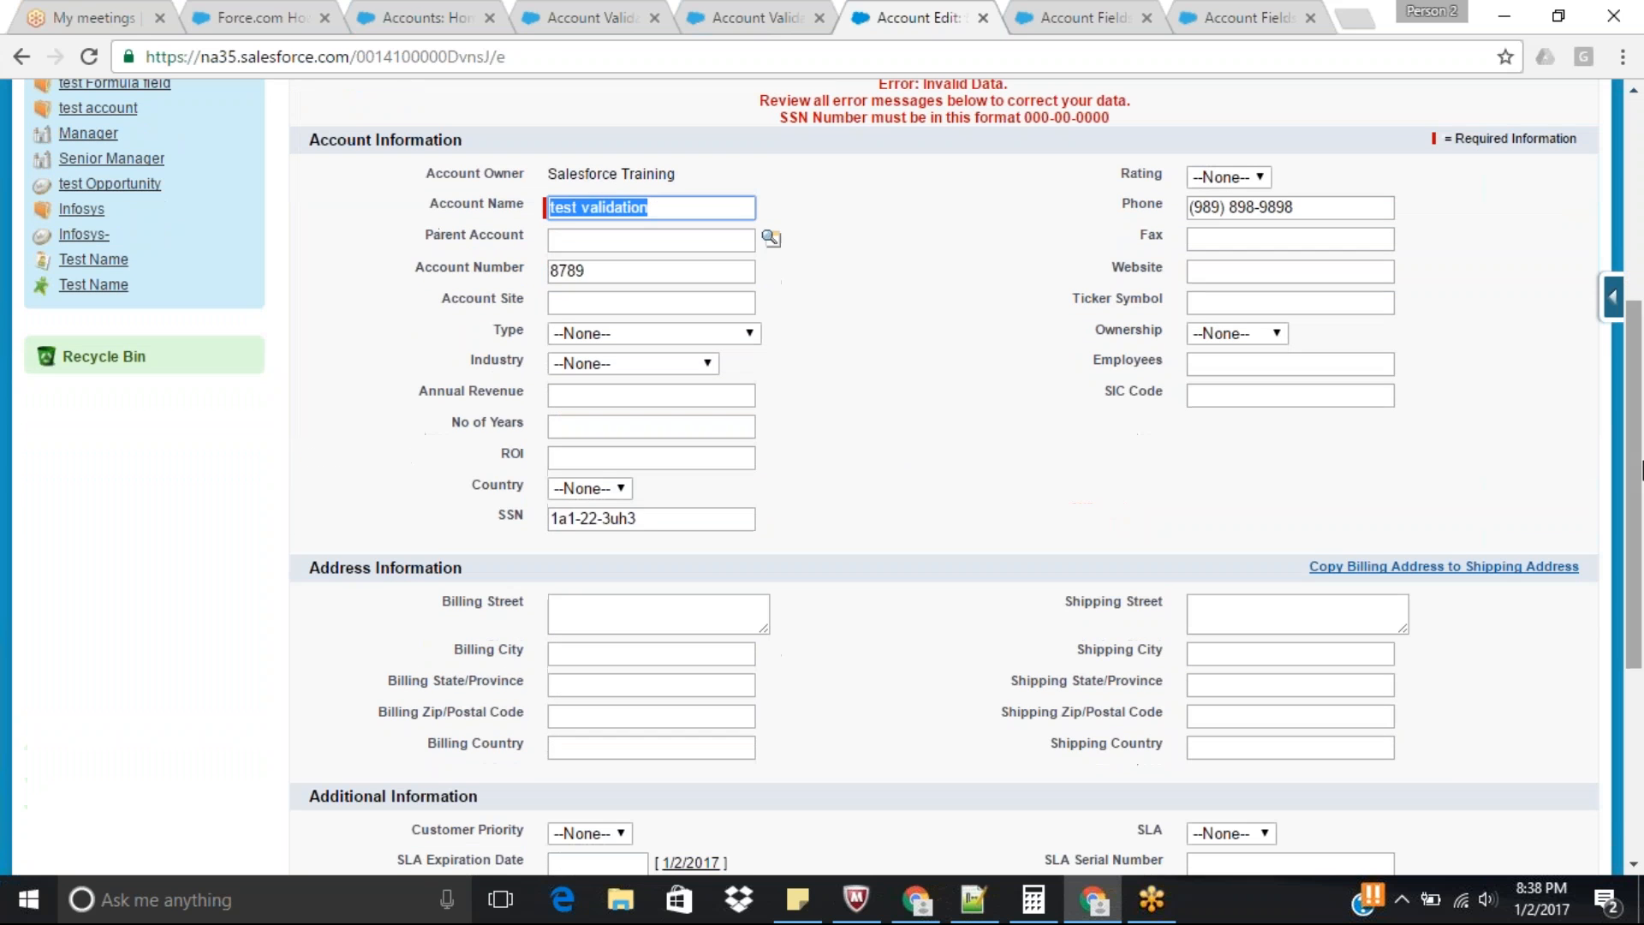
drag(653, 514, 516, 522)
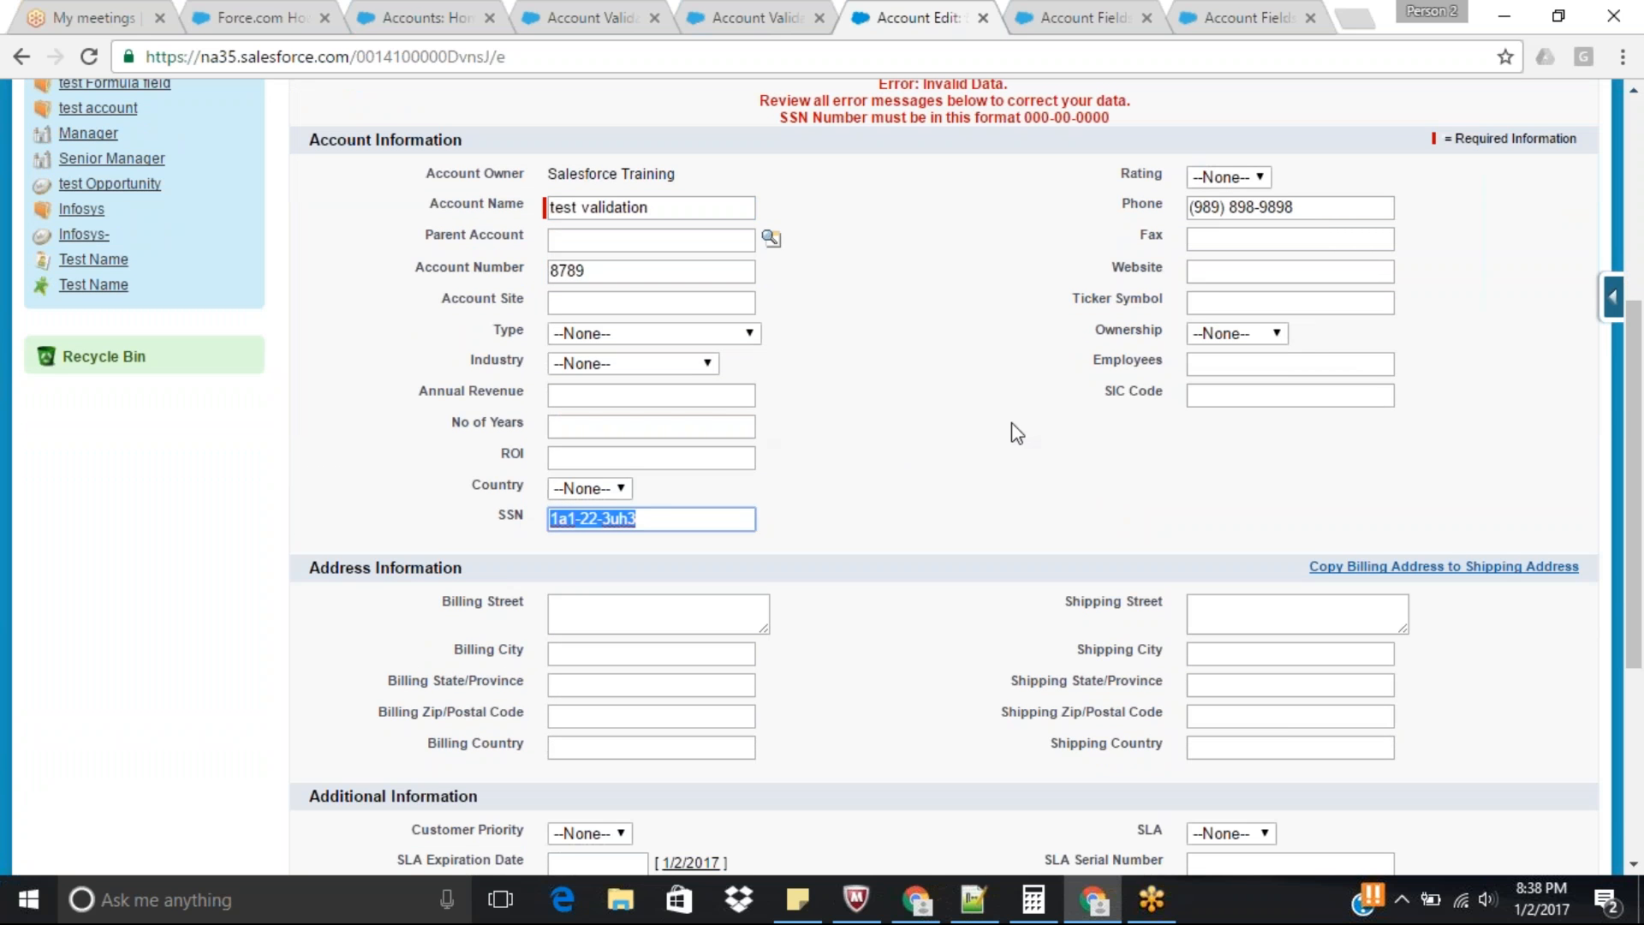
drag(1642, 460, 1641, 443)
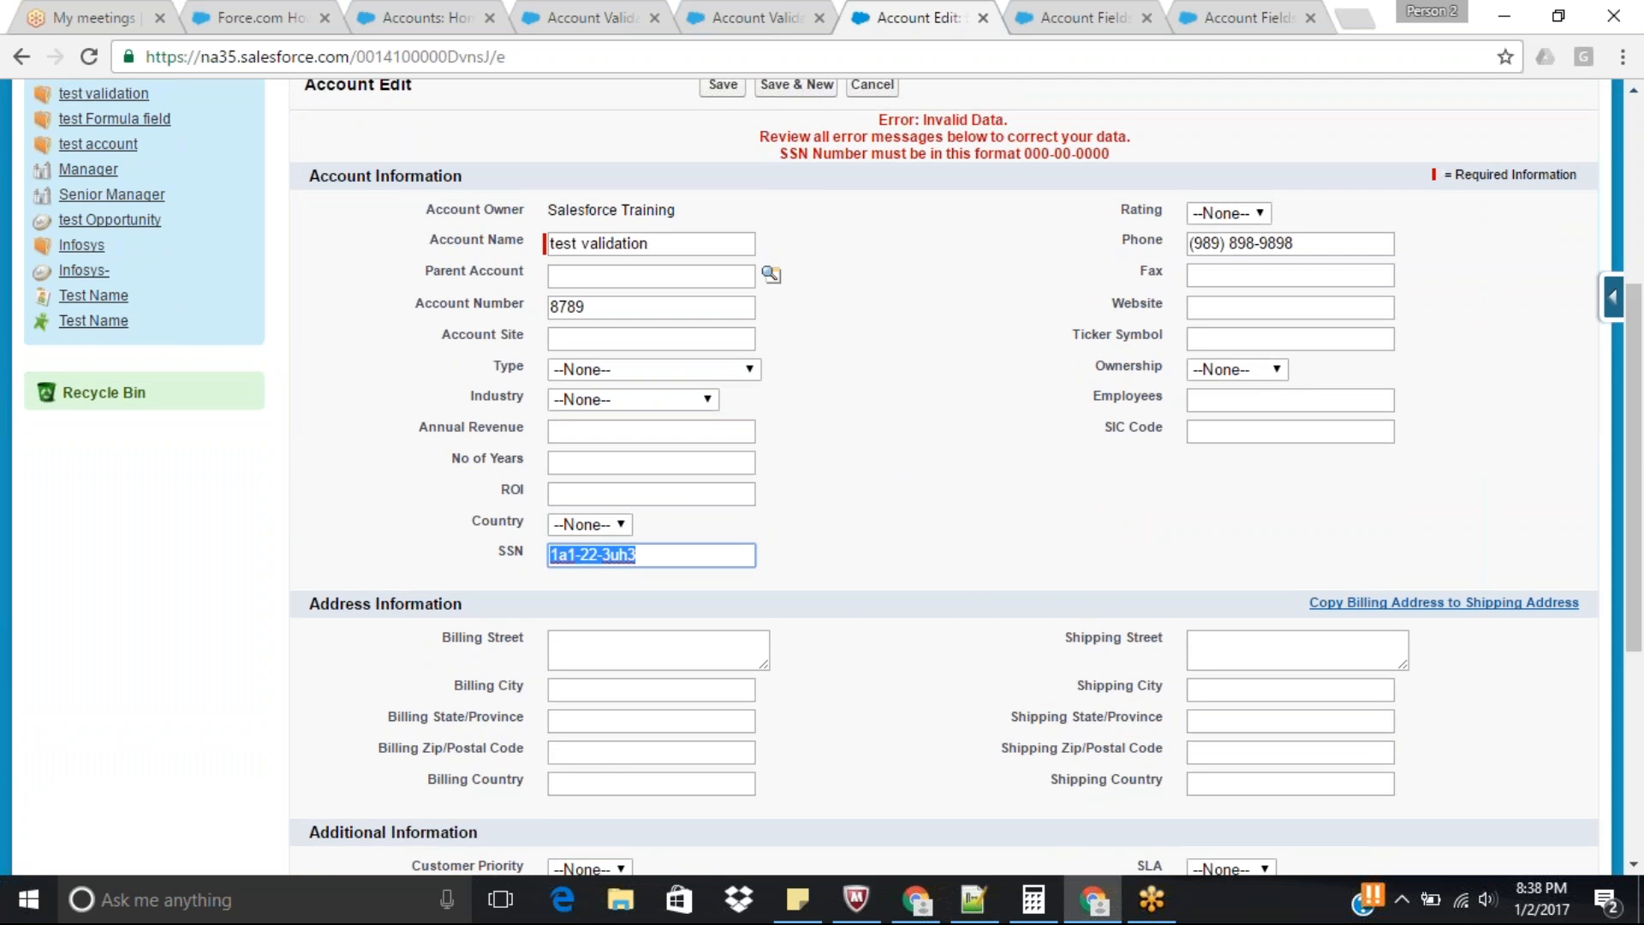
click(756, 14)
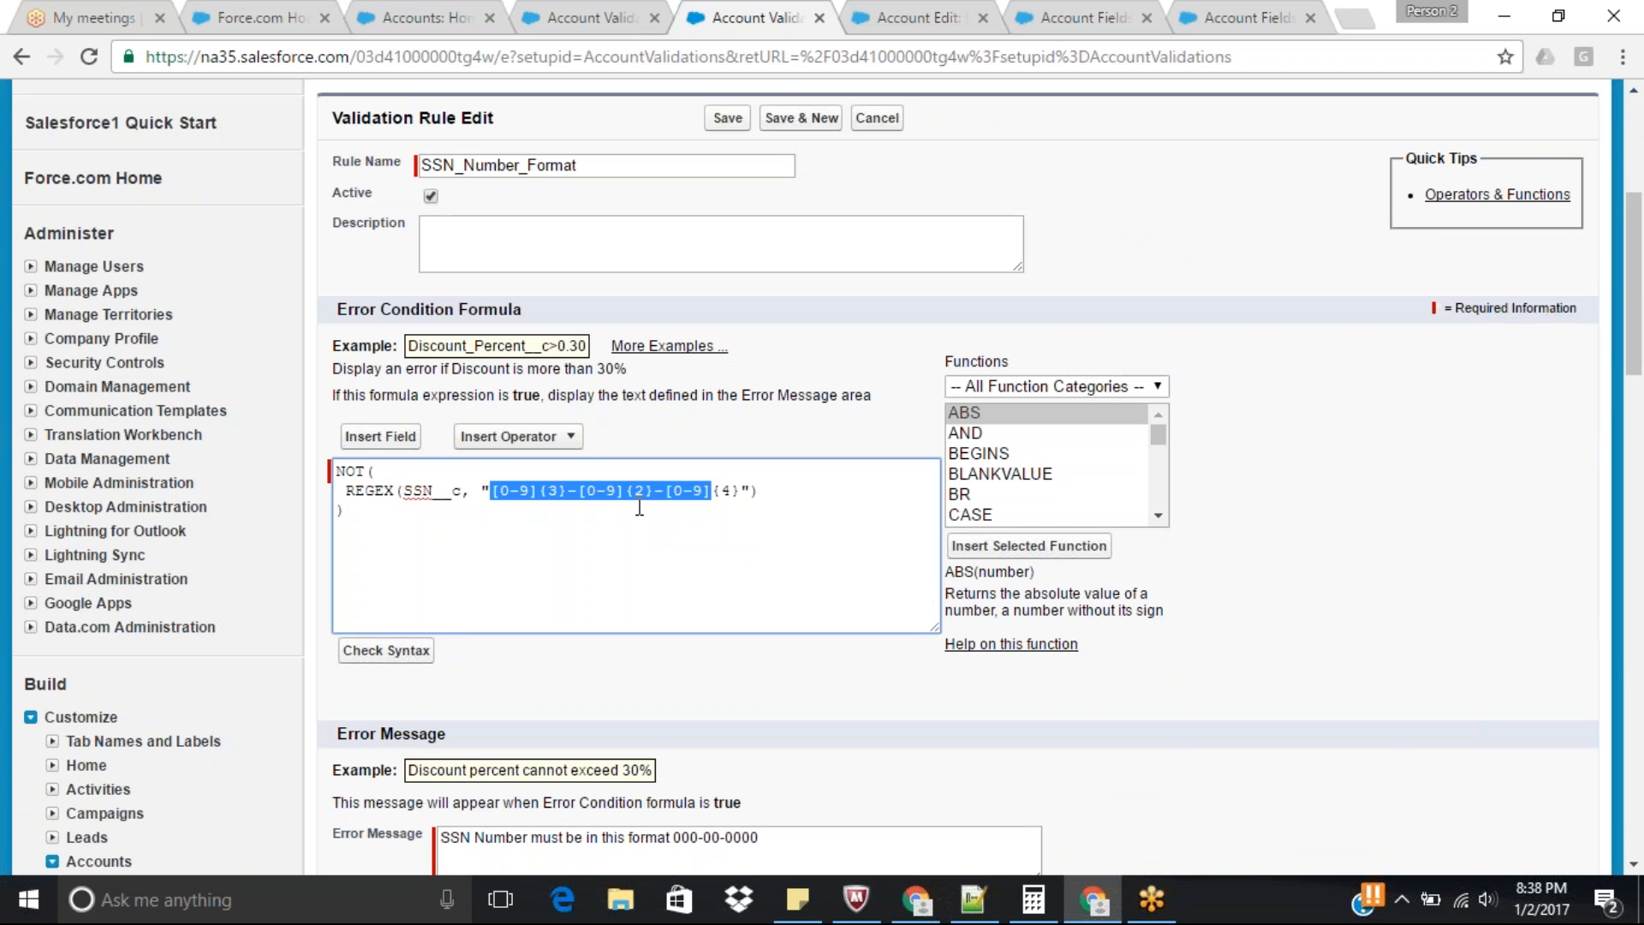
click(1332, 447)
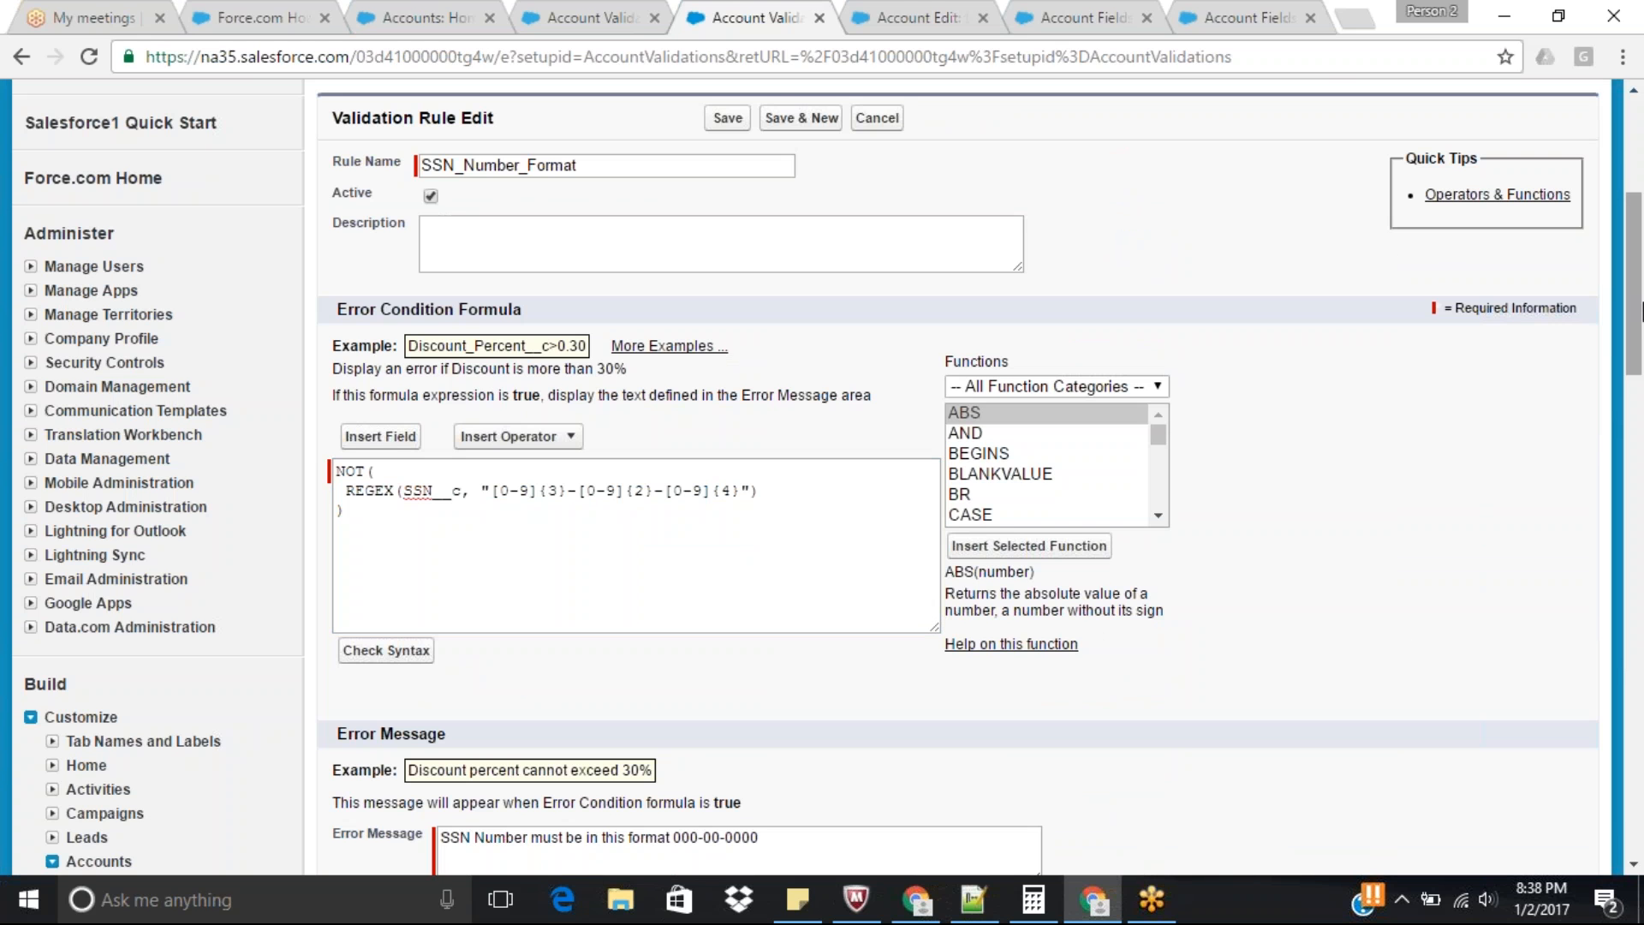
Cancel editing the SSN_Number_Format rule and return to the Account Validation Rules list.
drag(1642, 294, 1641, 278)
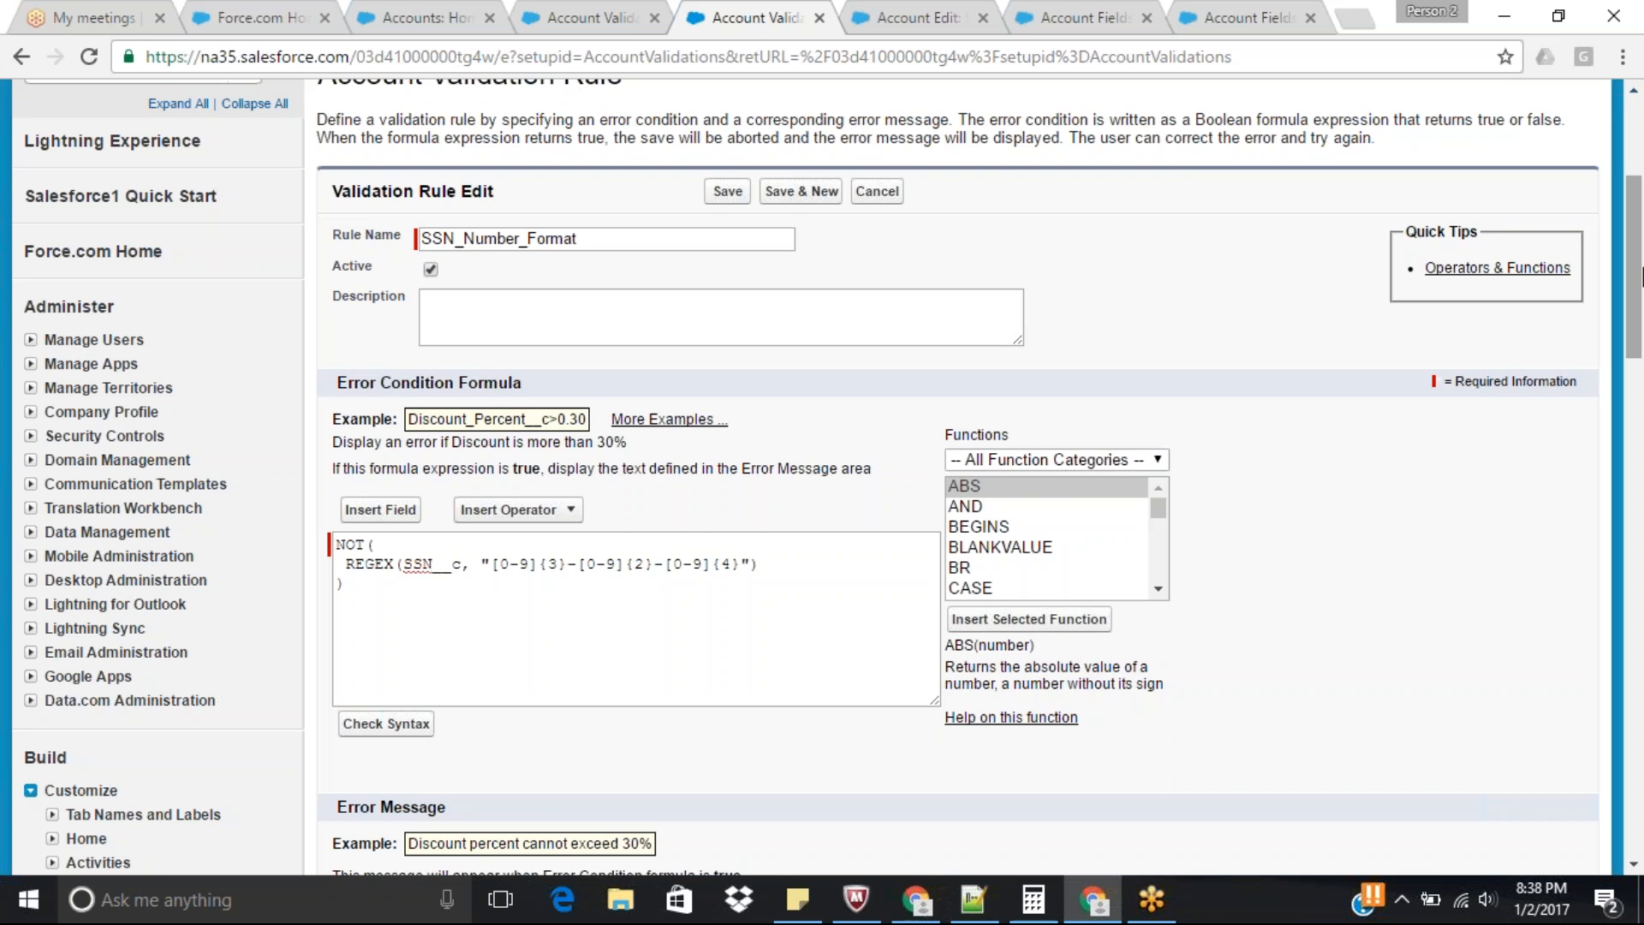
drag(1642, 277, 1641, 242)
click(877, 311)
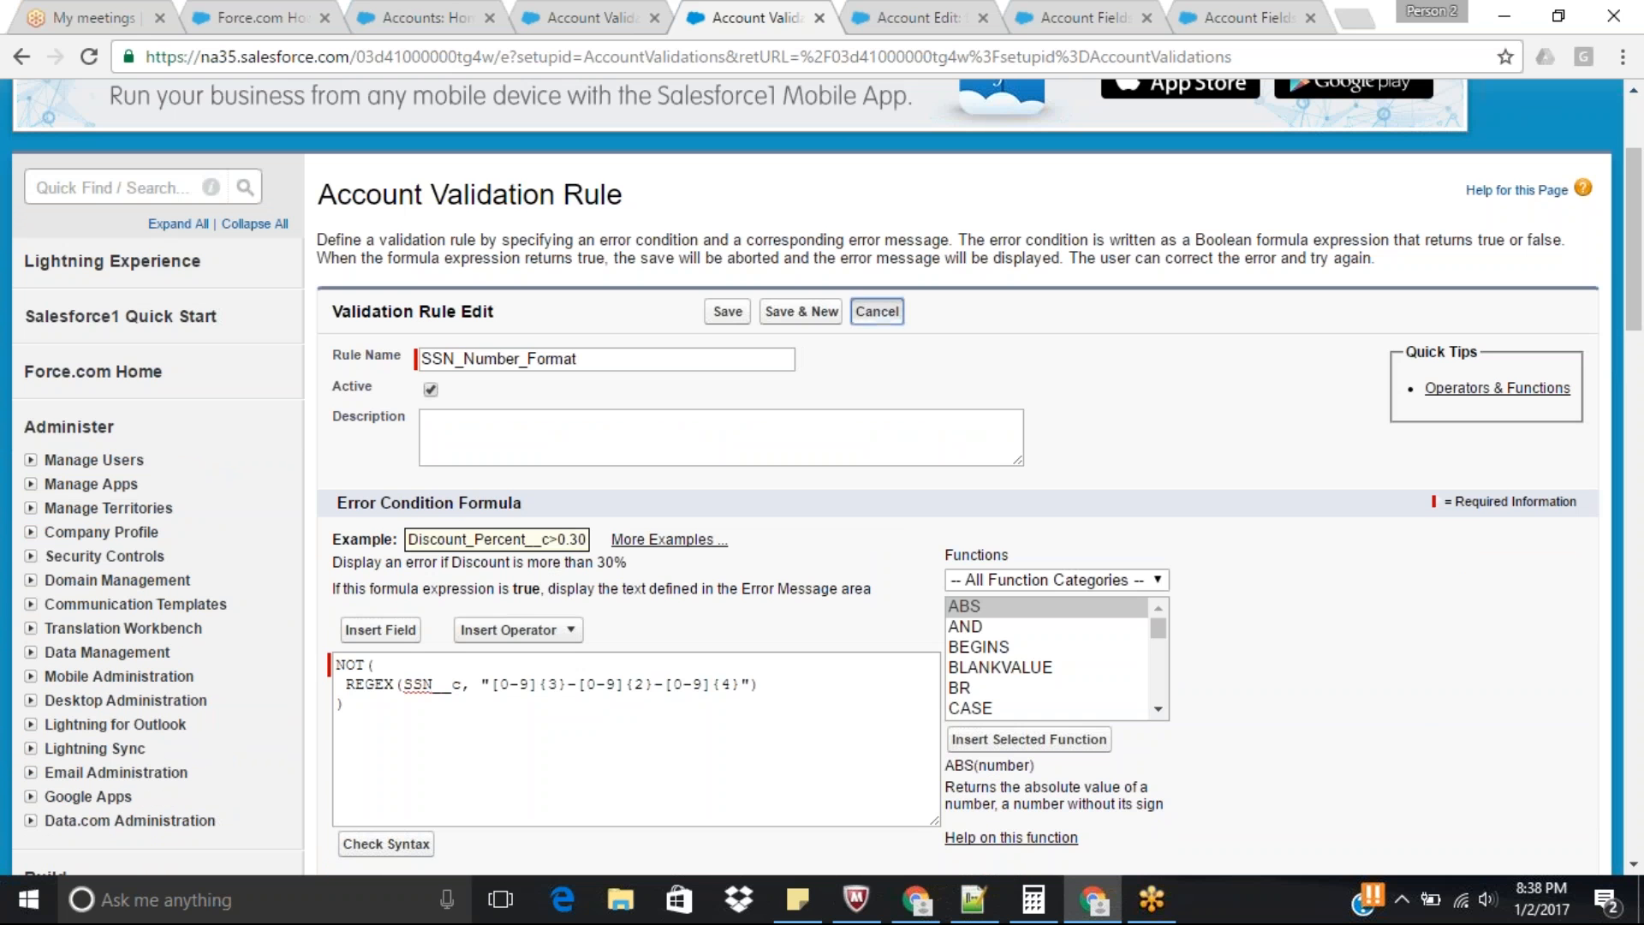
drag(1641, 162, 1642, 198)
click(505, 303)
drag(1642, 169, 1642, 191)
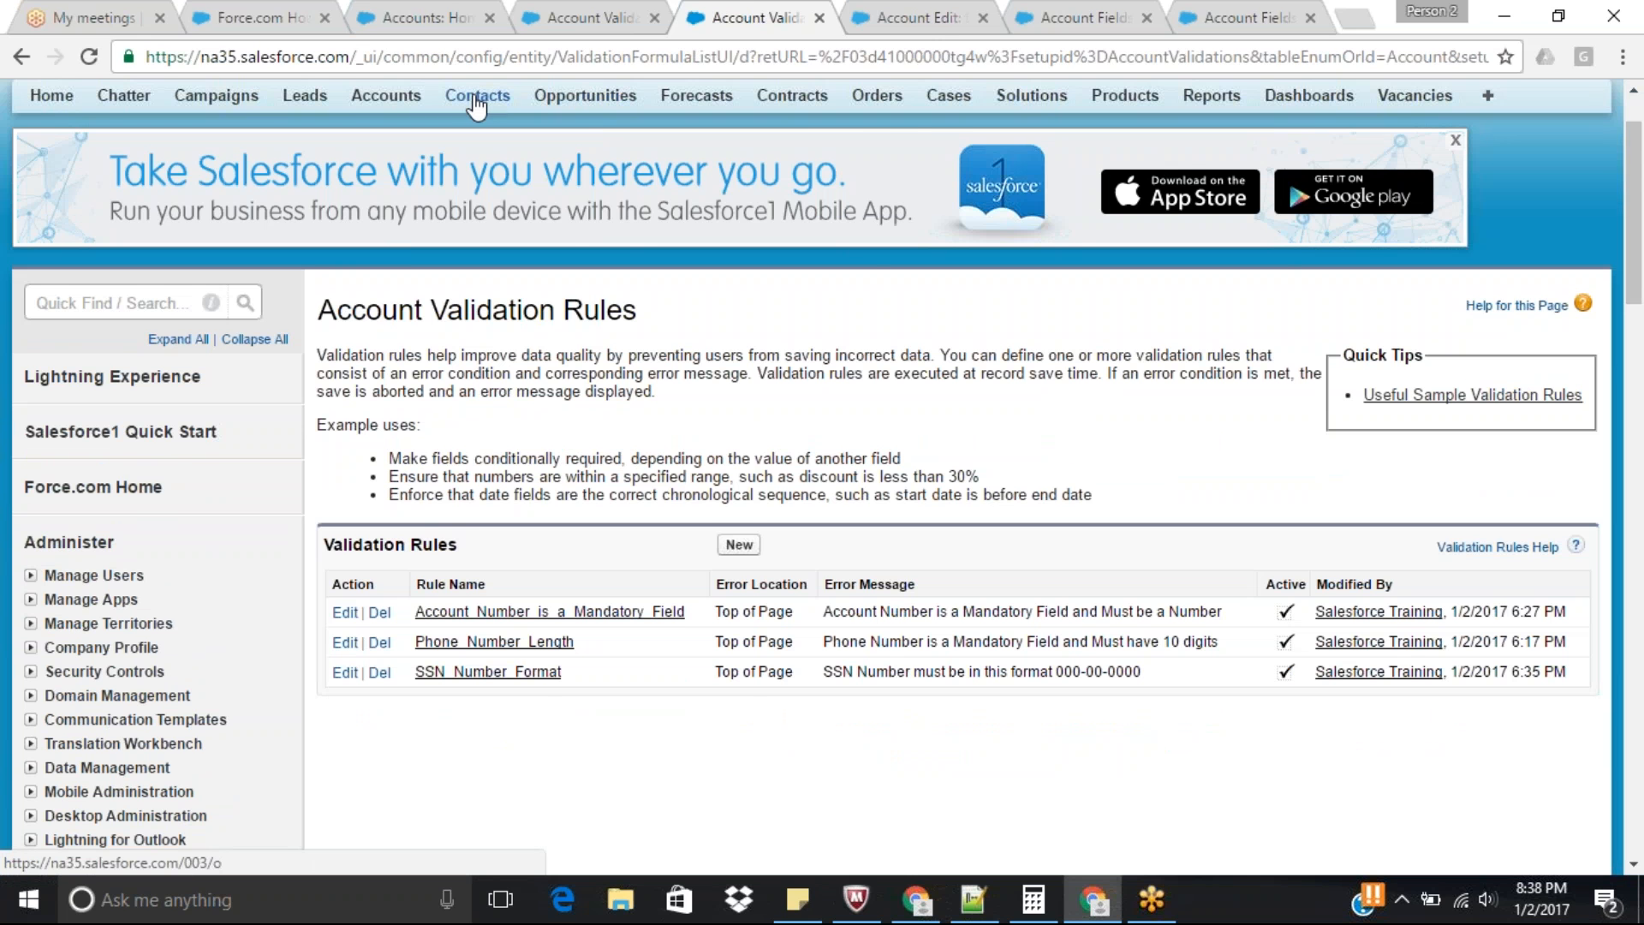
Close the account edit page, both Account field pages, the duplicate Account Validation Rules page and the Accounts home page.
click(966, 19)
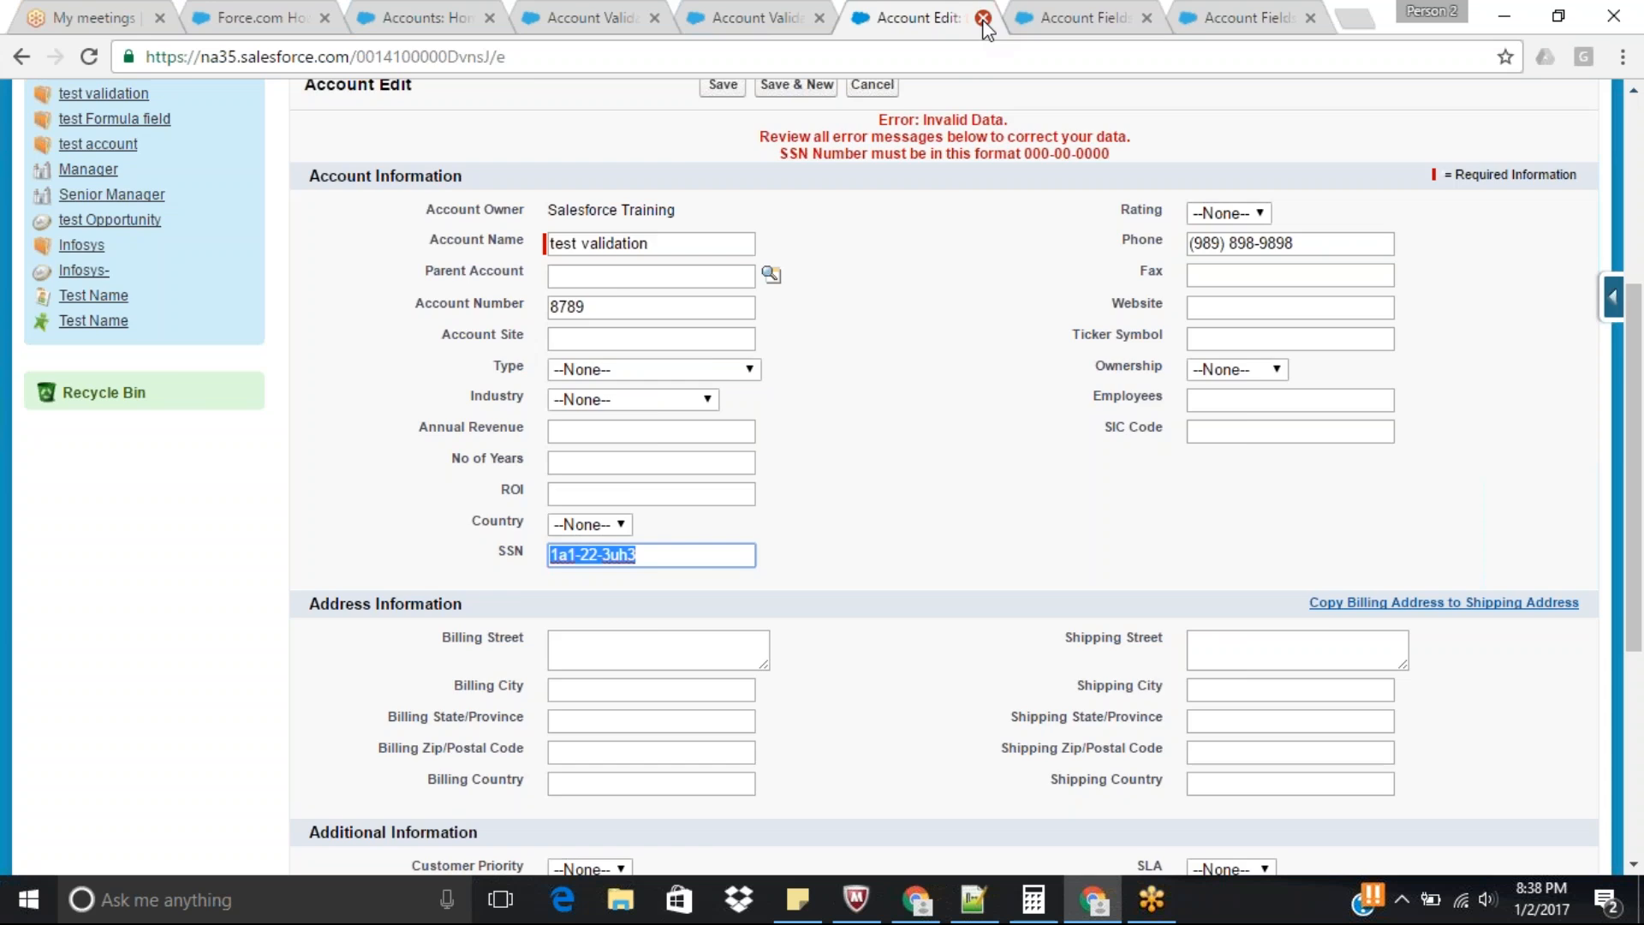
click(983, 18)
click(983, 18)
click(983, 18)
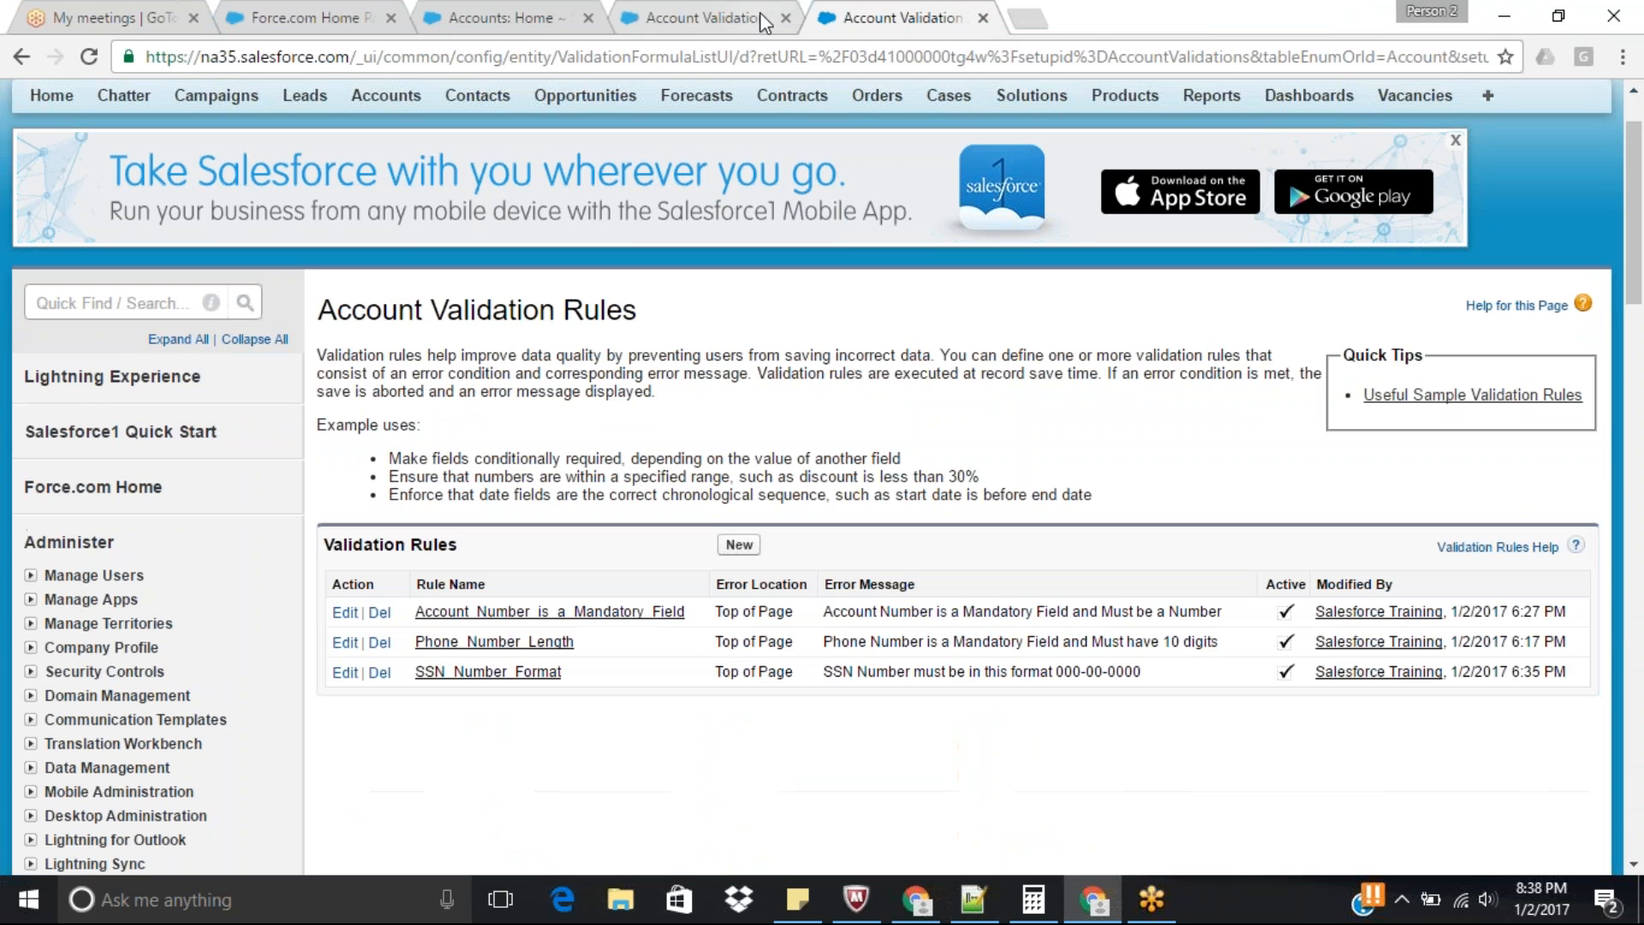
click(786, 18)
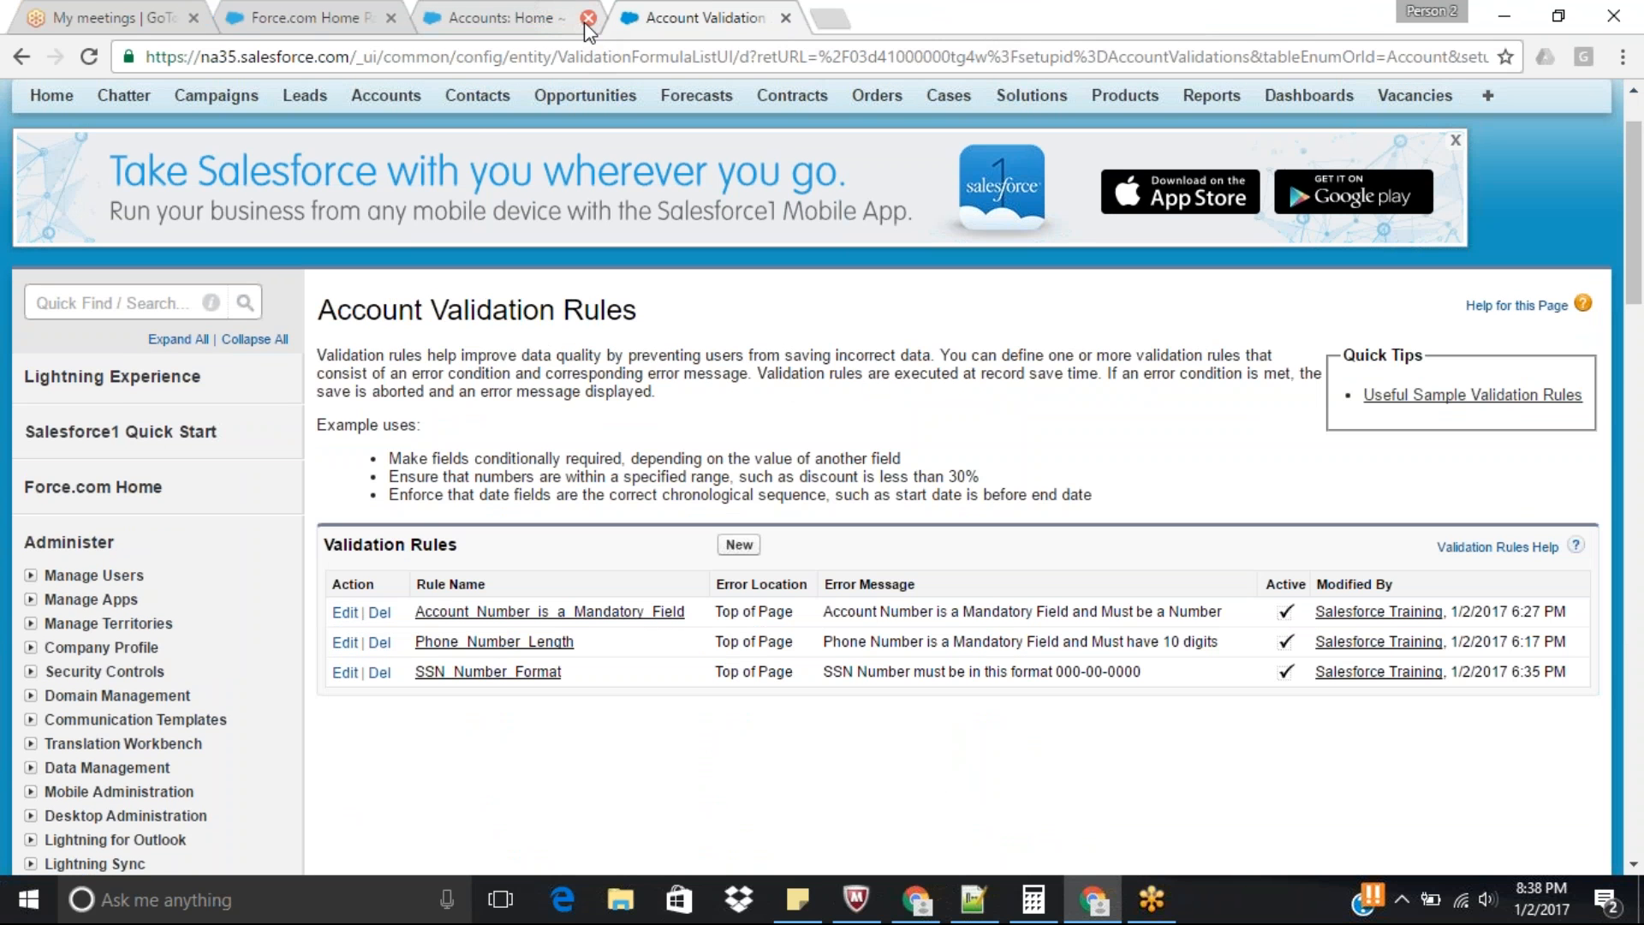
click(589, 18)
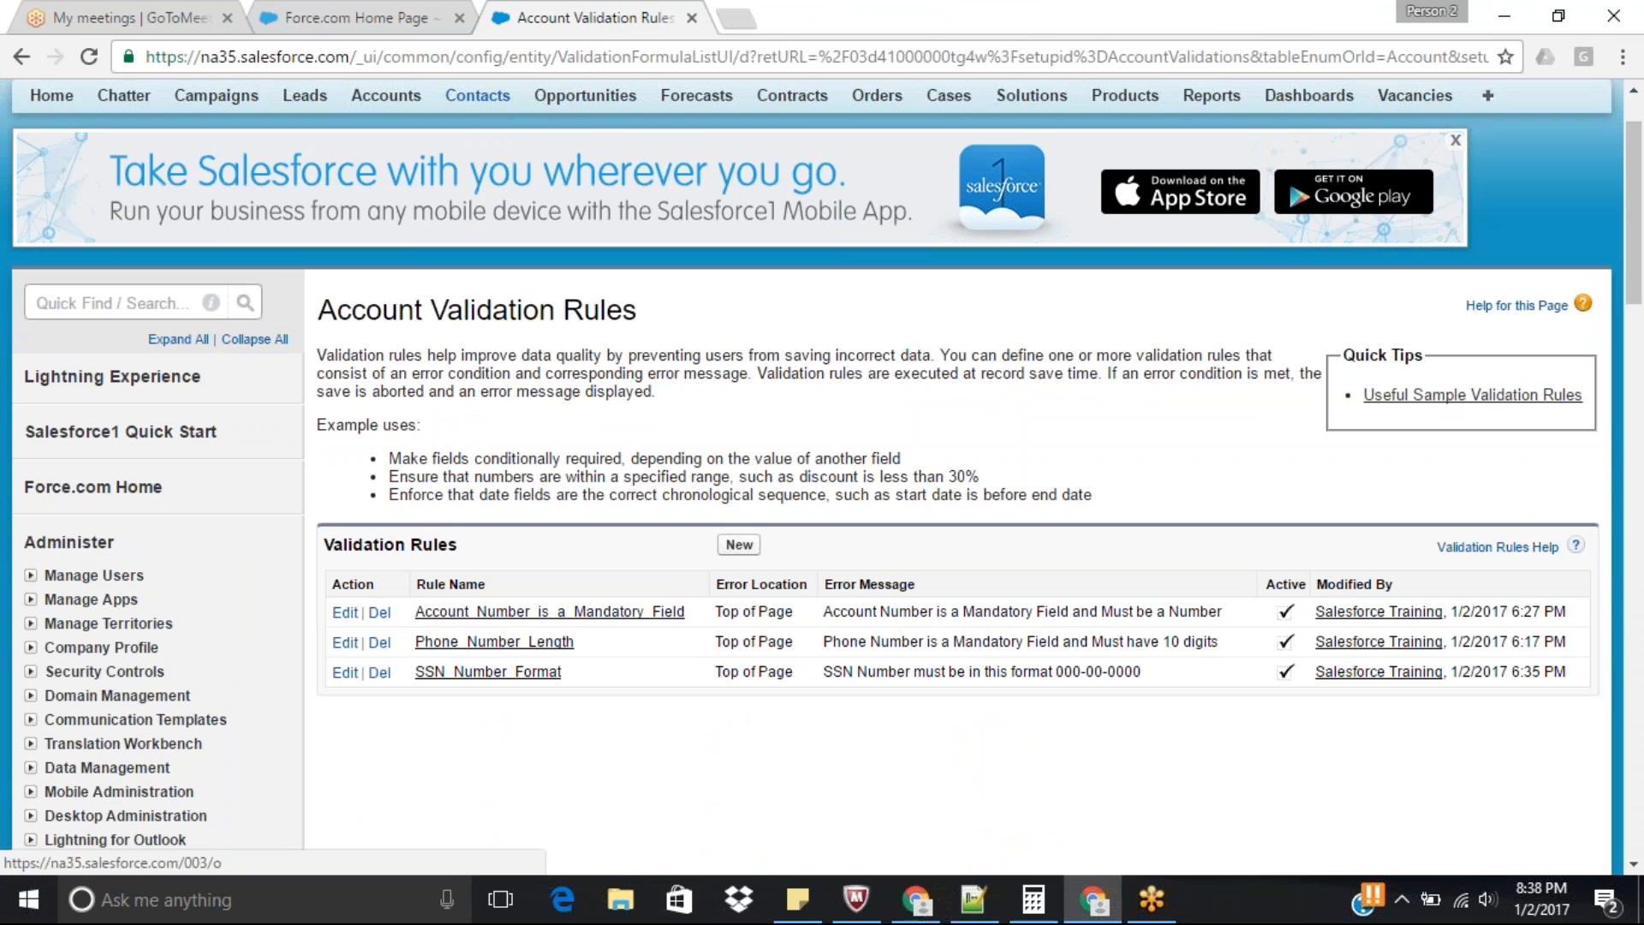
Open the validation rules for the Contacts object and start a new Contact validation rule.
click(477, 95)
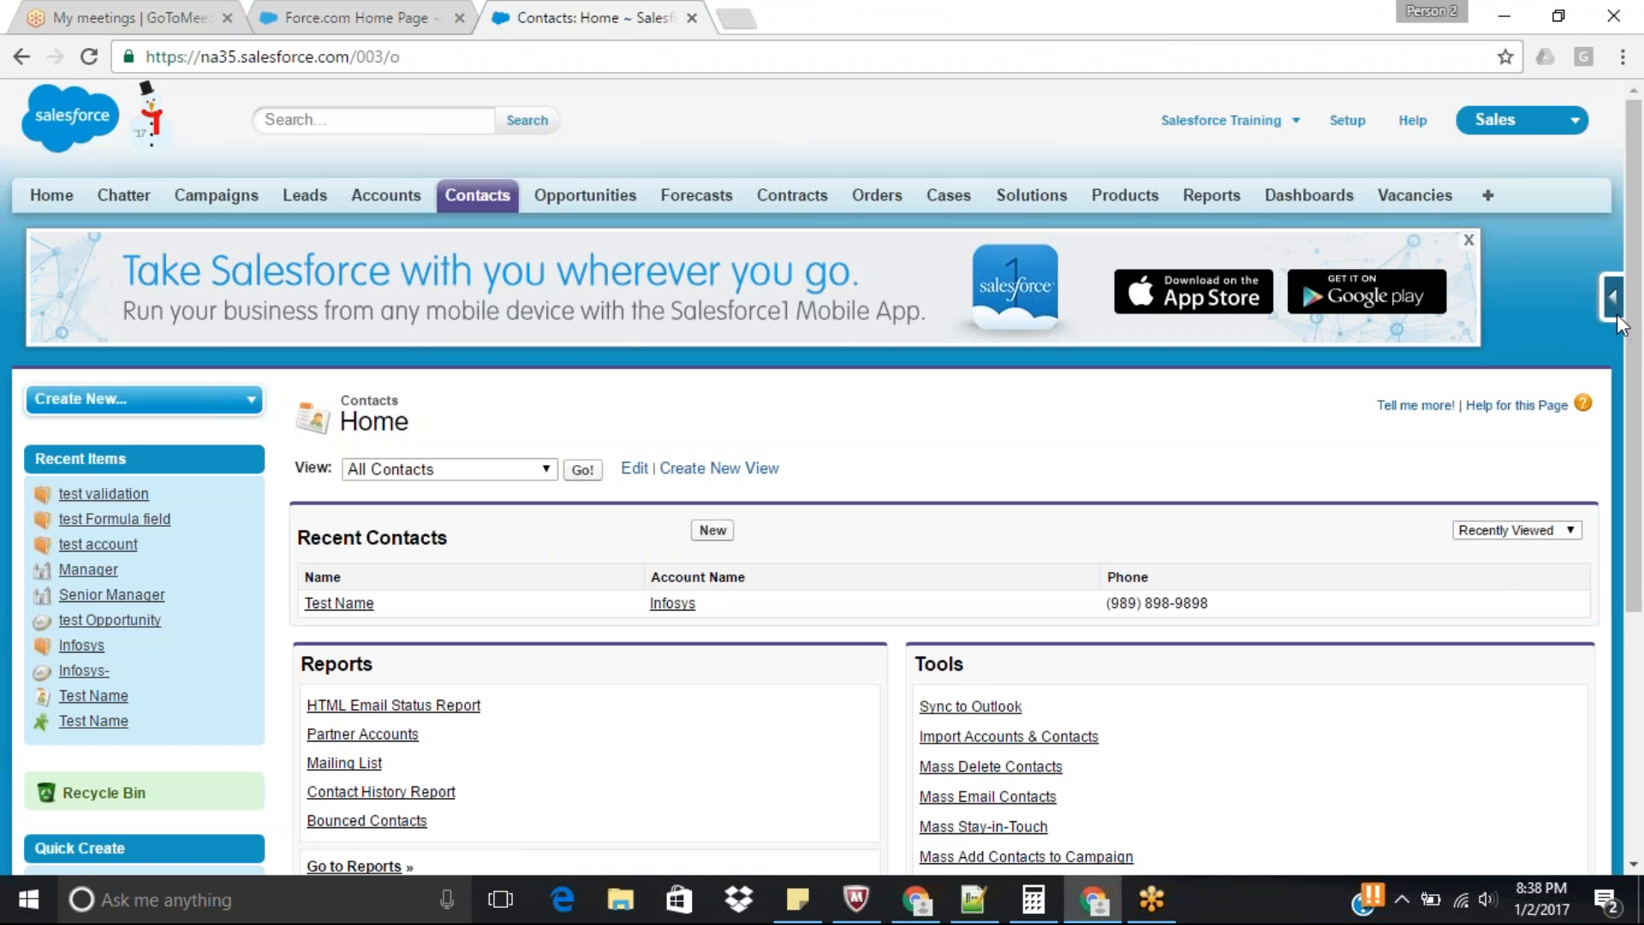
click(1613, 302)
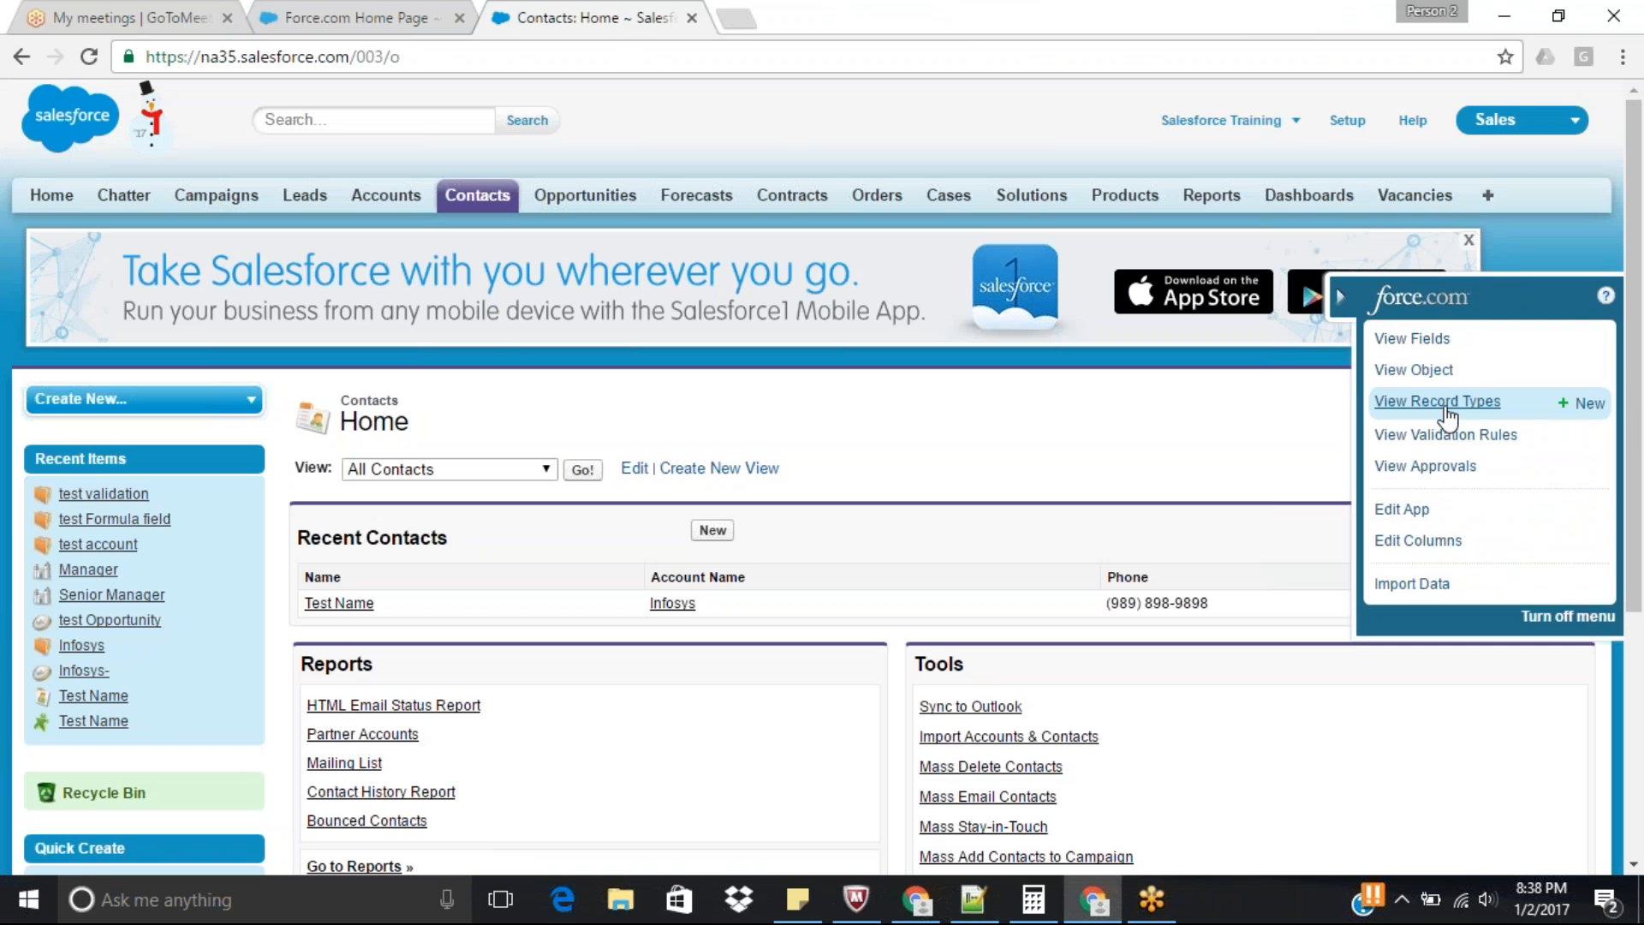
click(1458, 437)
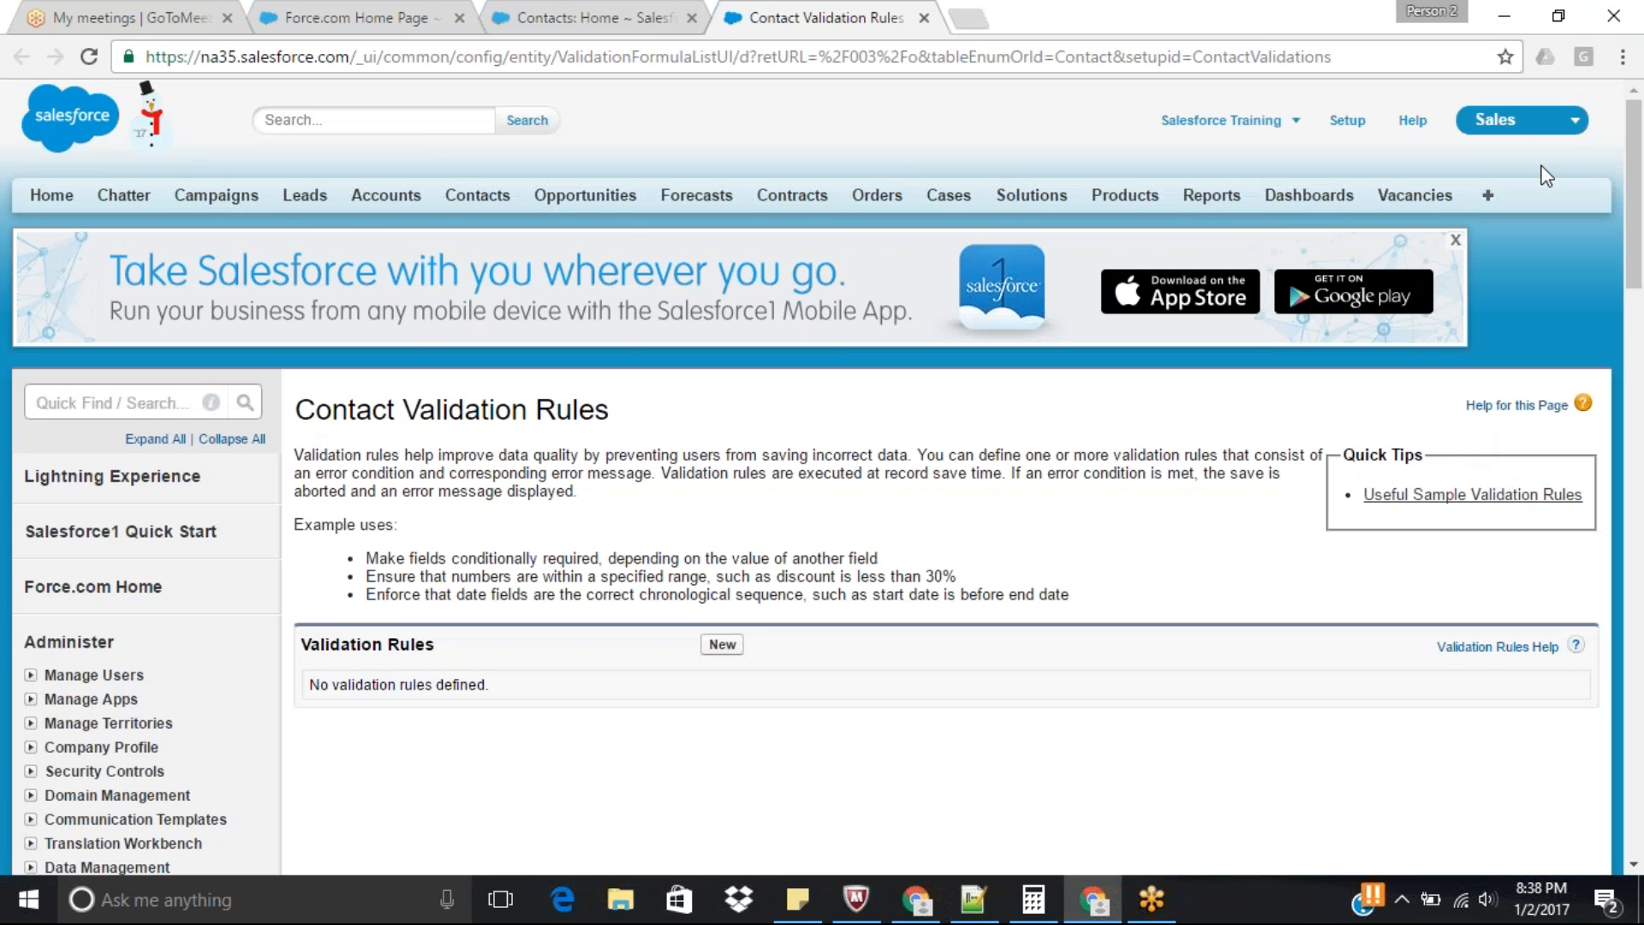
scroll(1319, 283, down, 5)
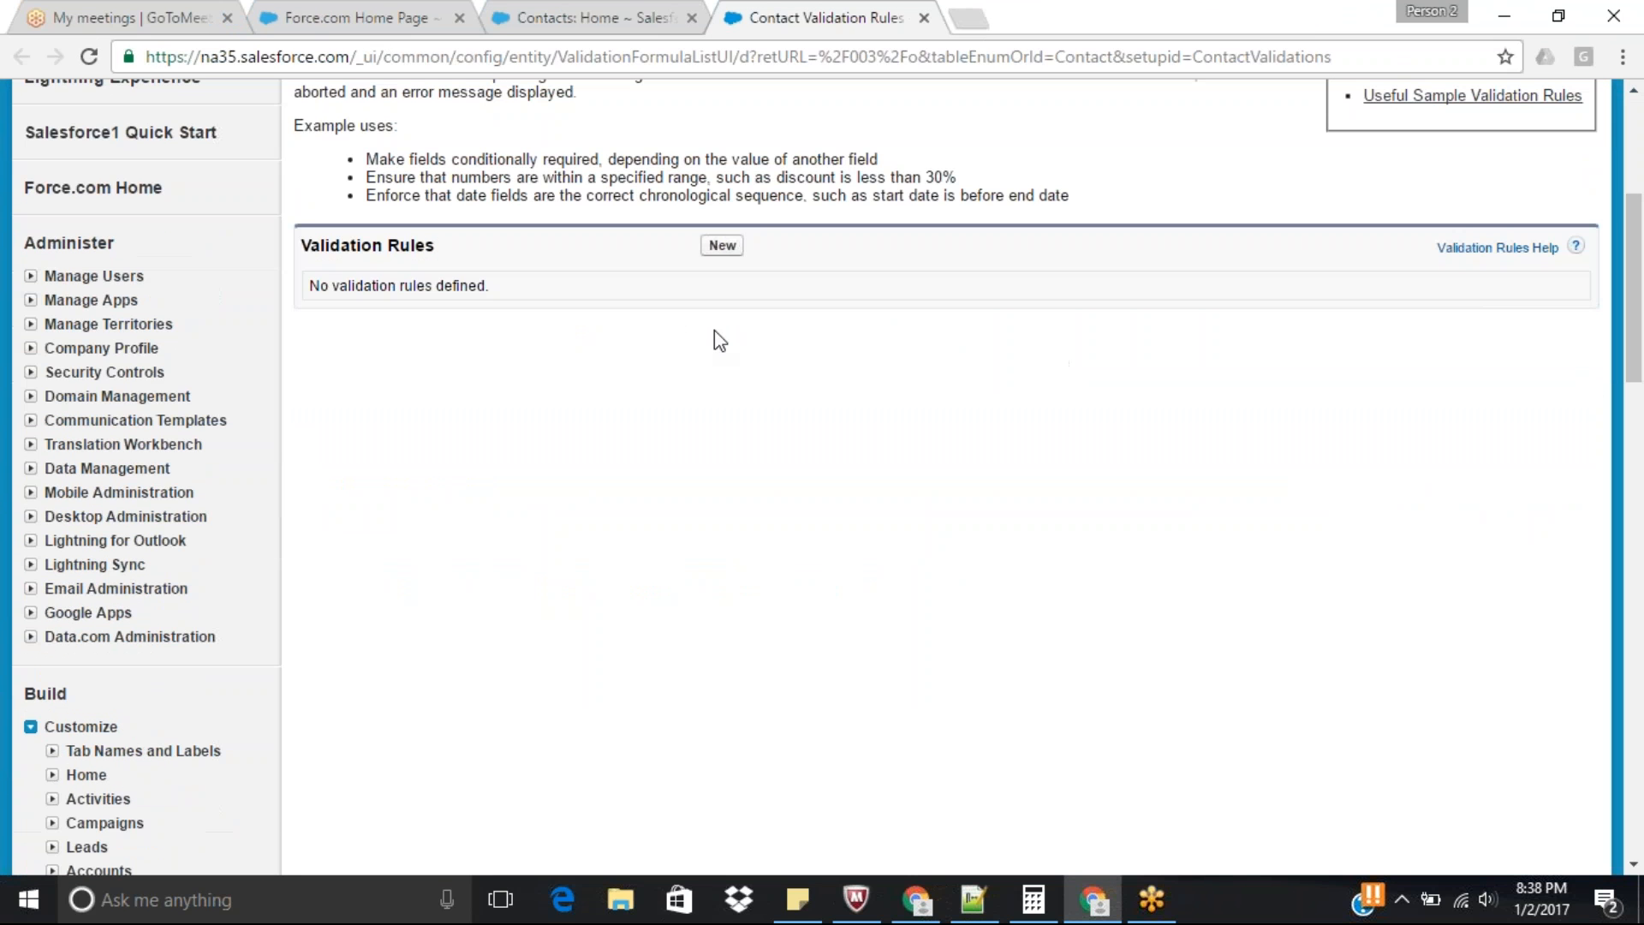
click(722, 246)
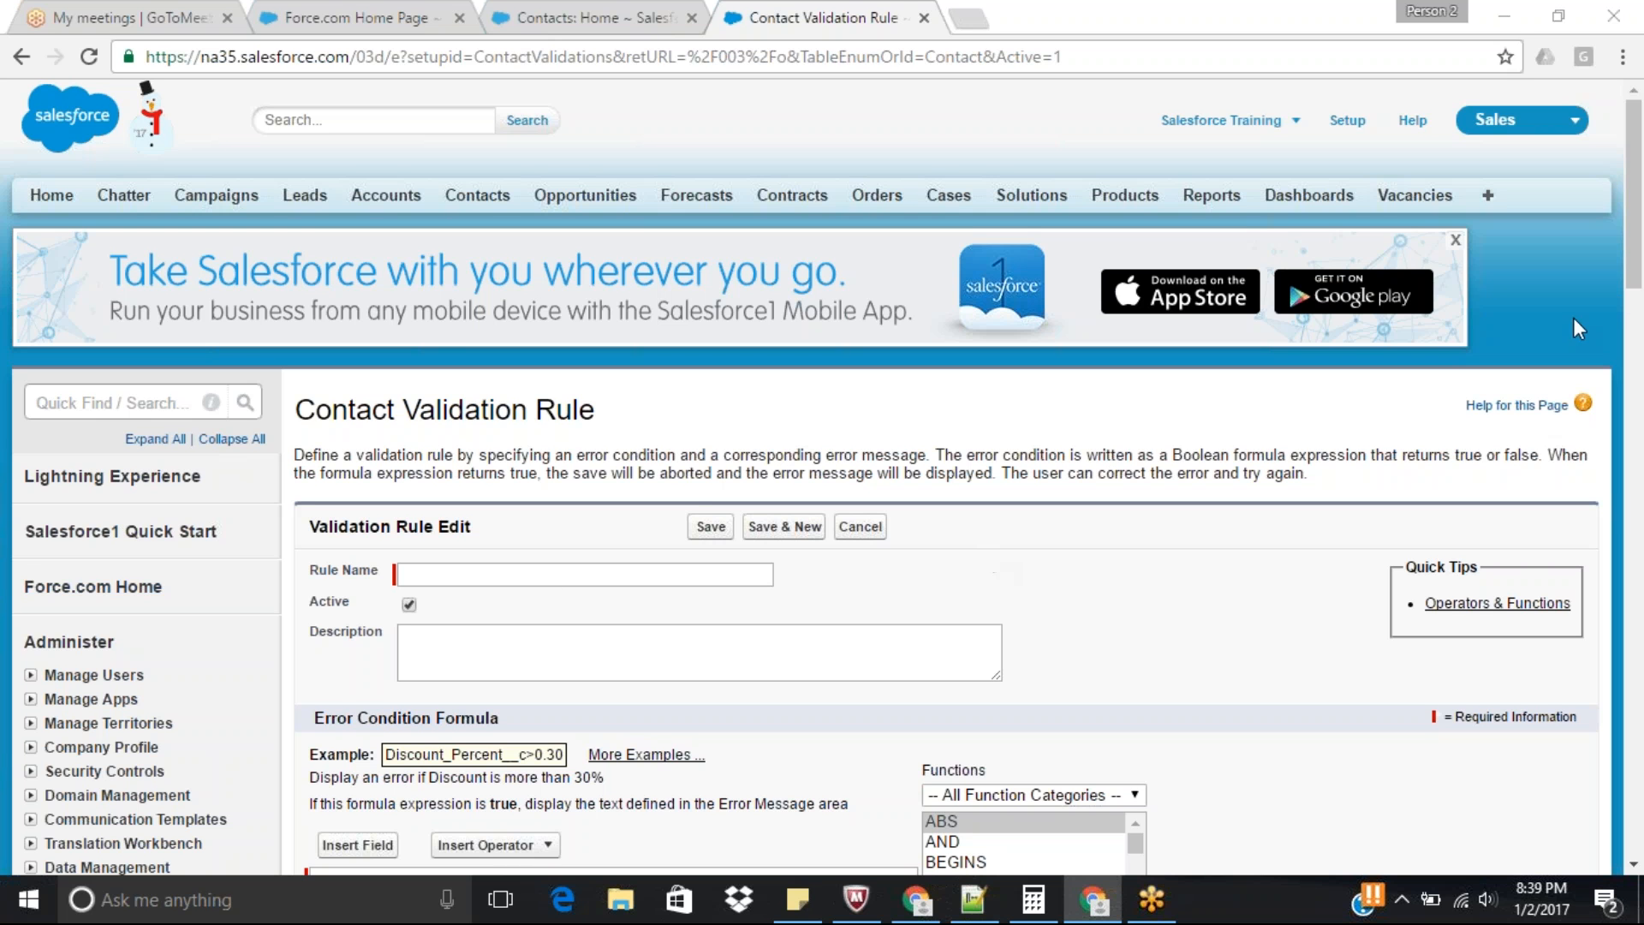
scroll(1639, 256, down, 1)
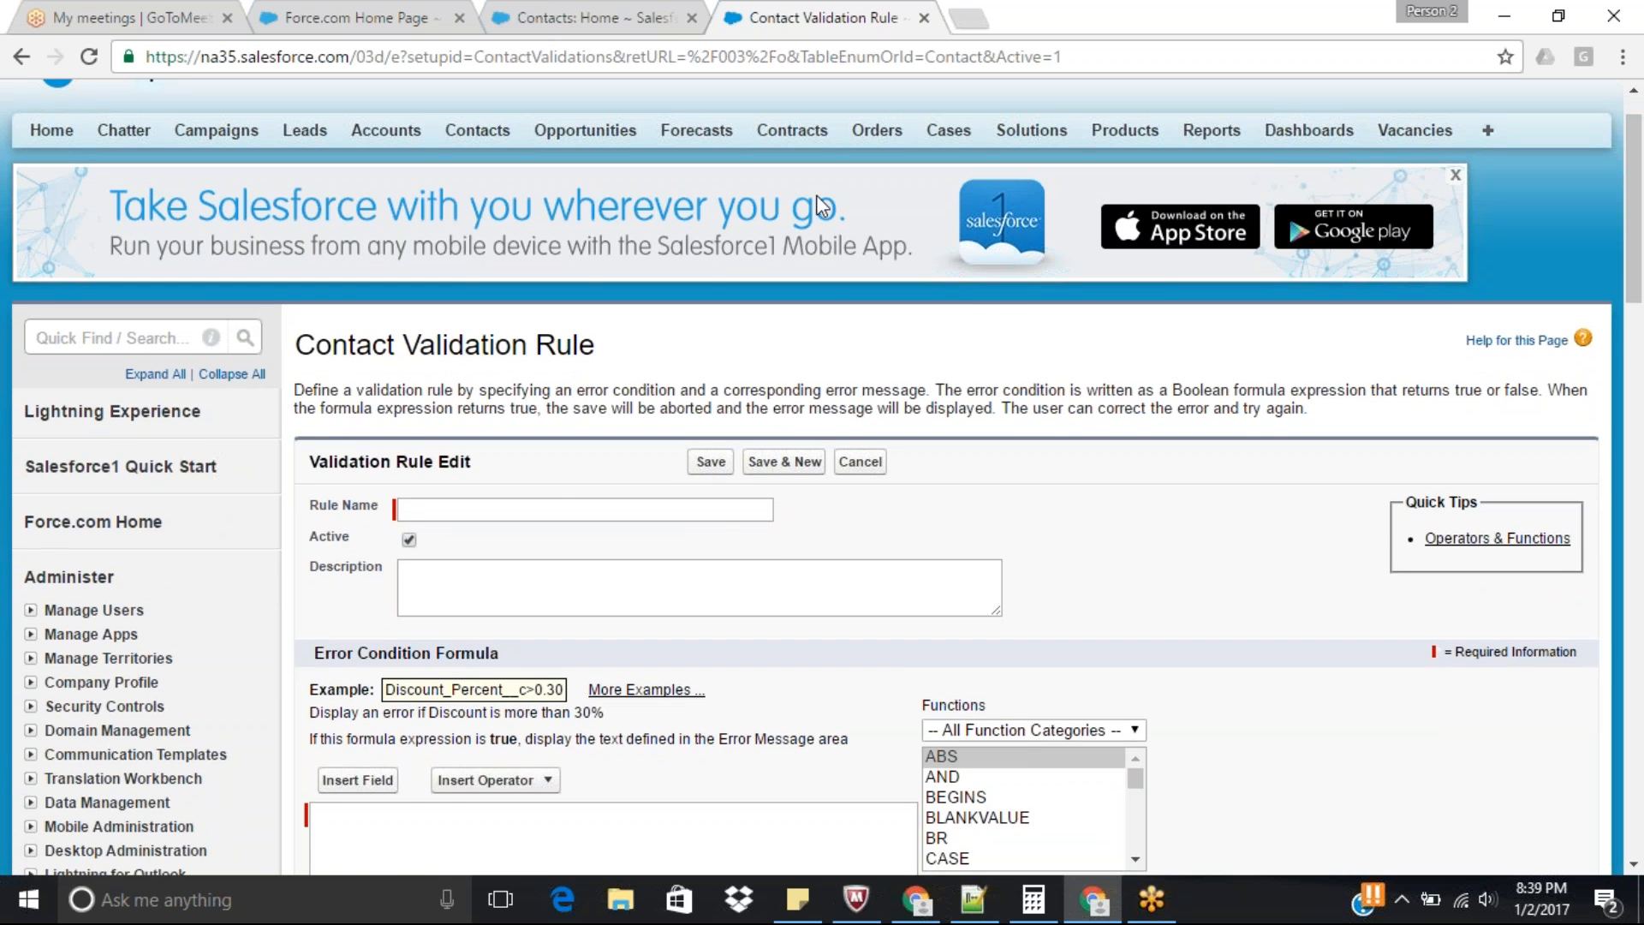
Look through the Contact standard fields list and open the Lead Source field's details.
click(598, 17)
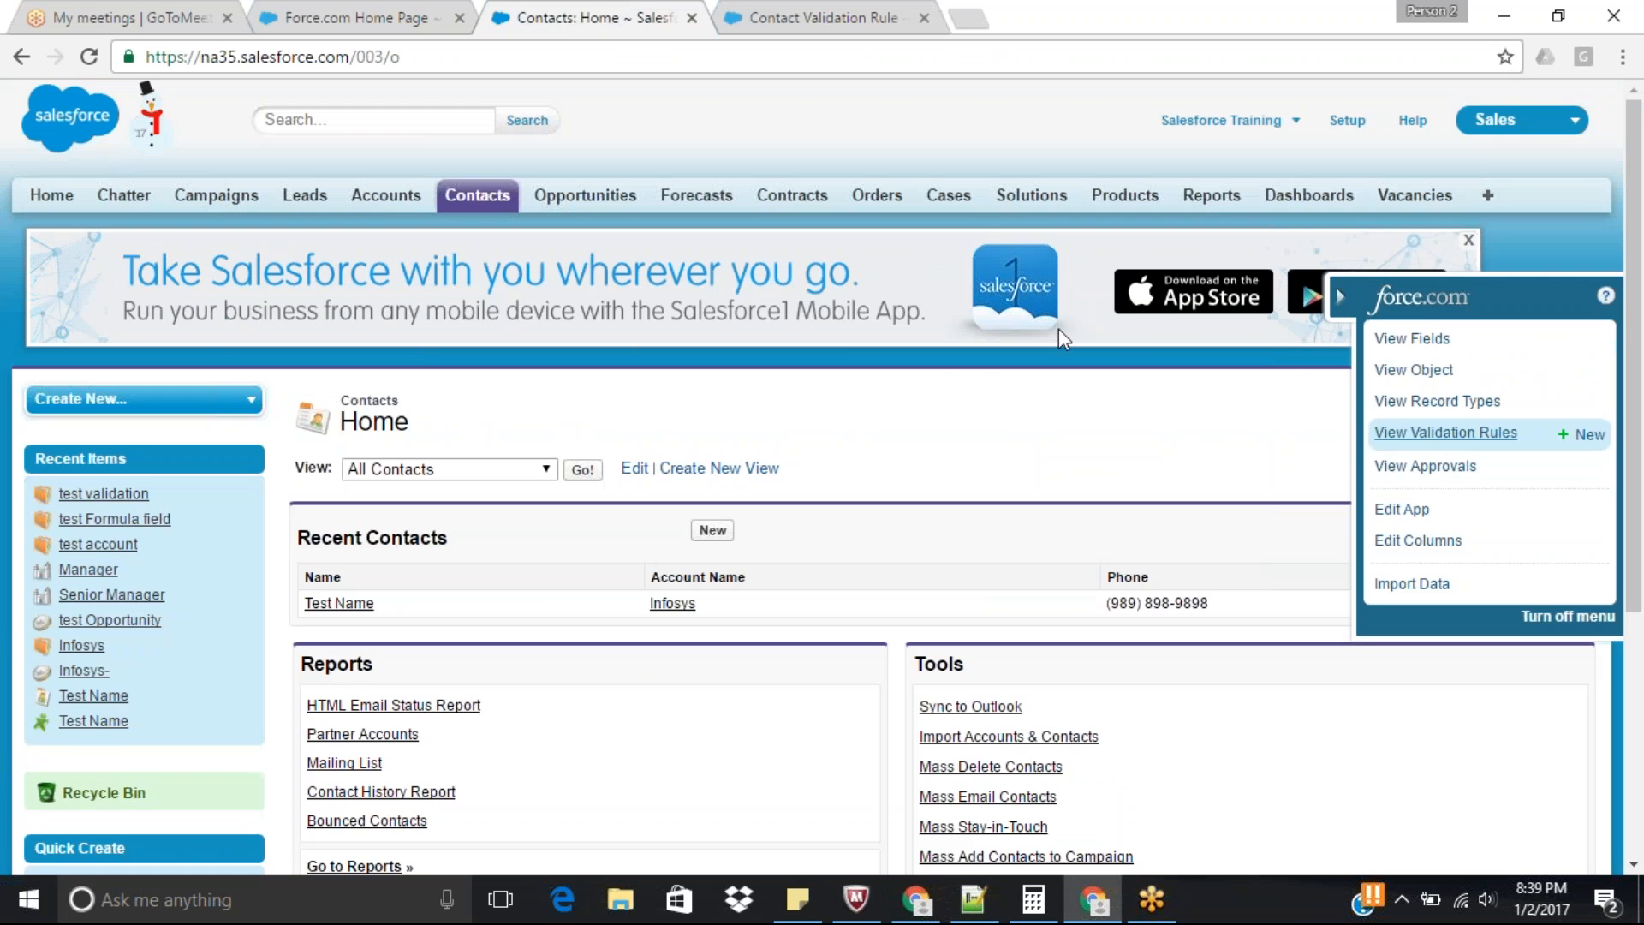
click(1422, 341)
drag(1639, 207, 1642, 340)
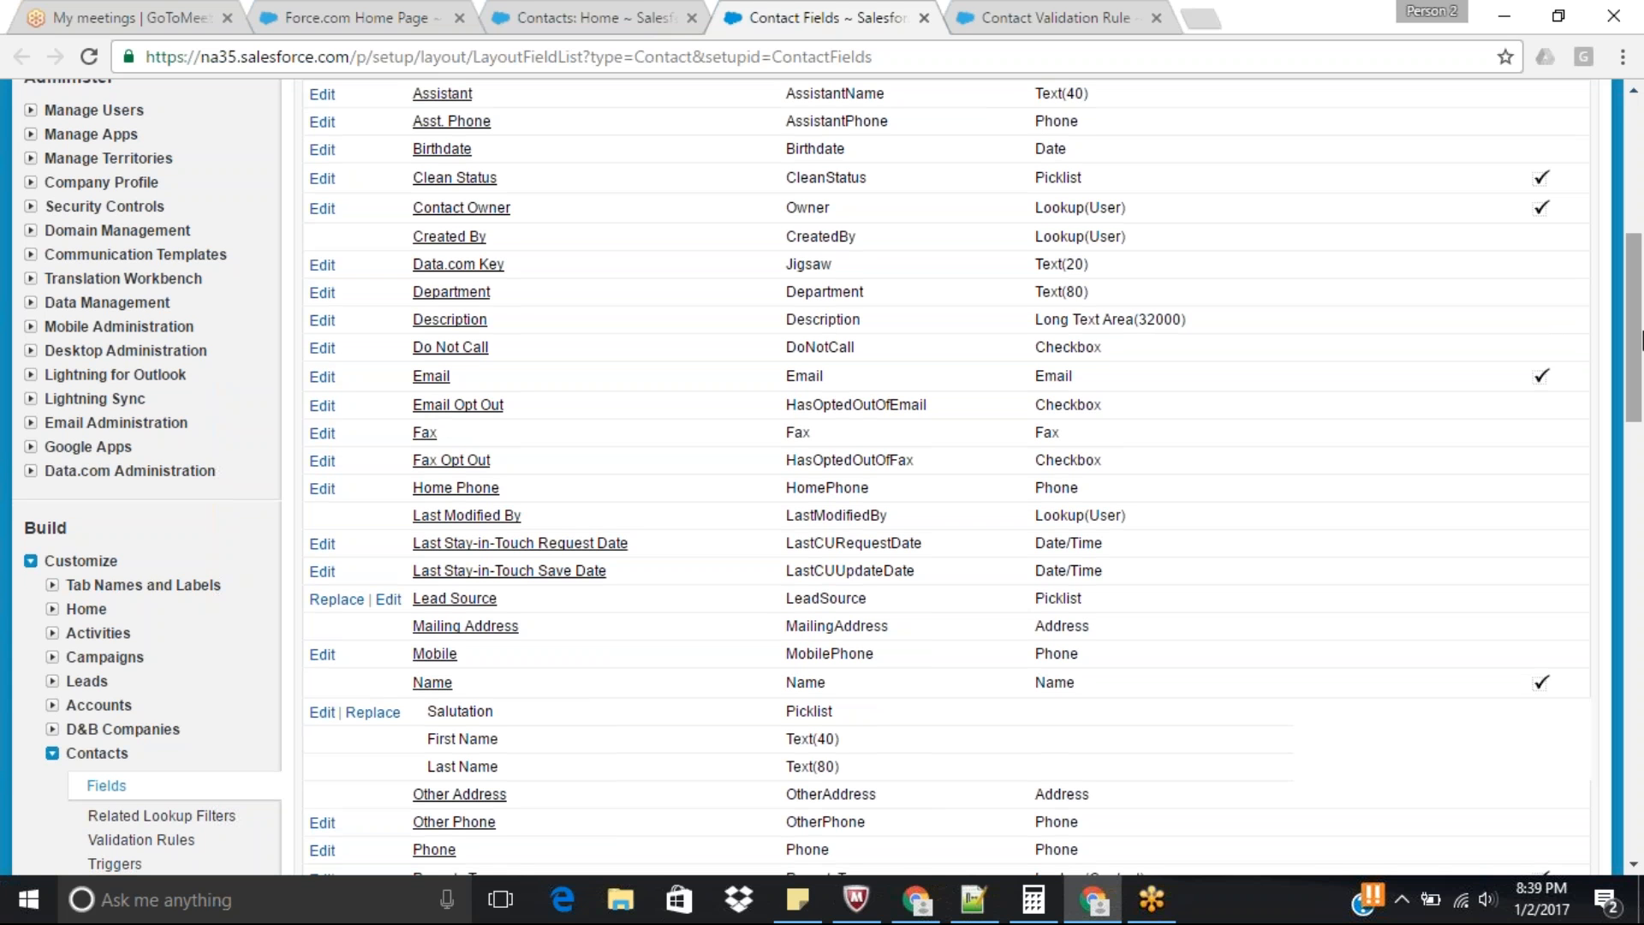
drag(1642, 340, 1641, 383)
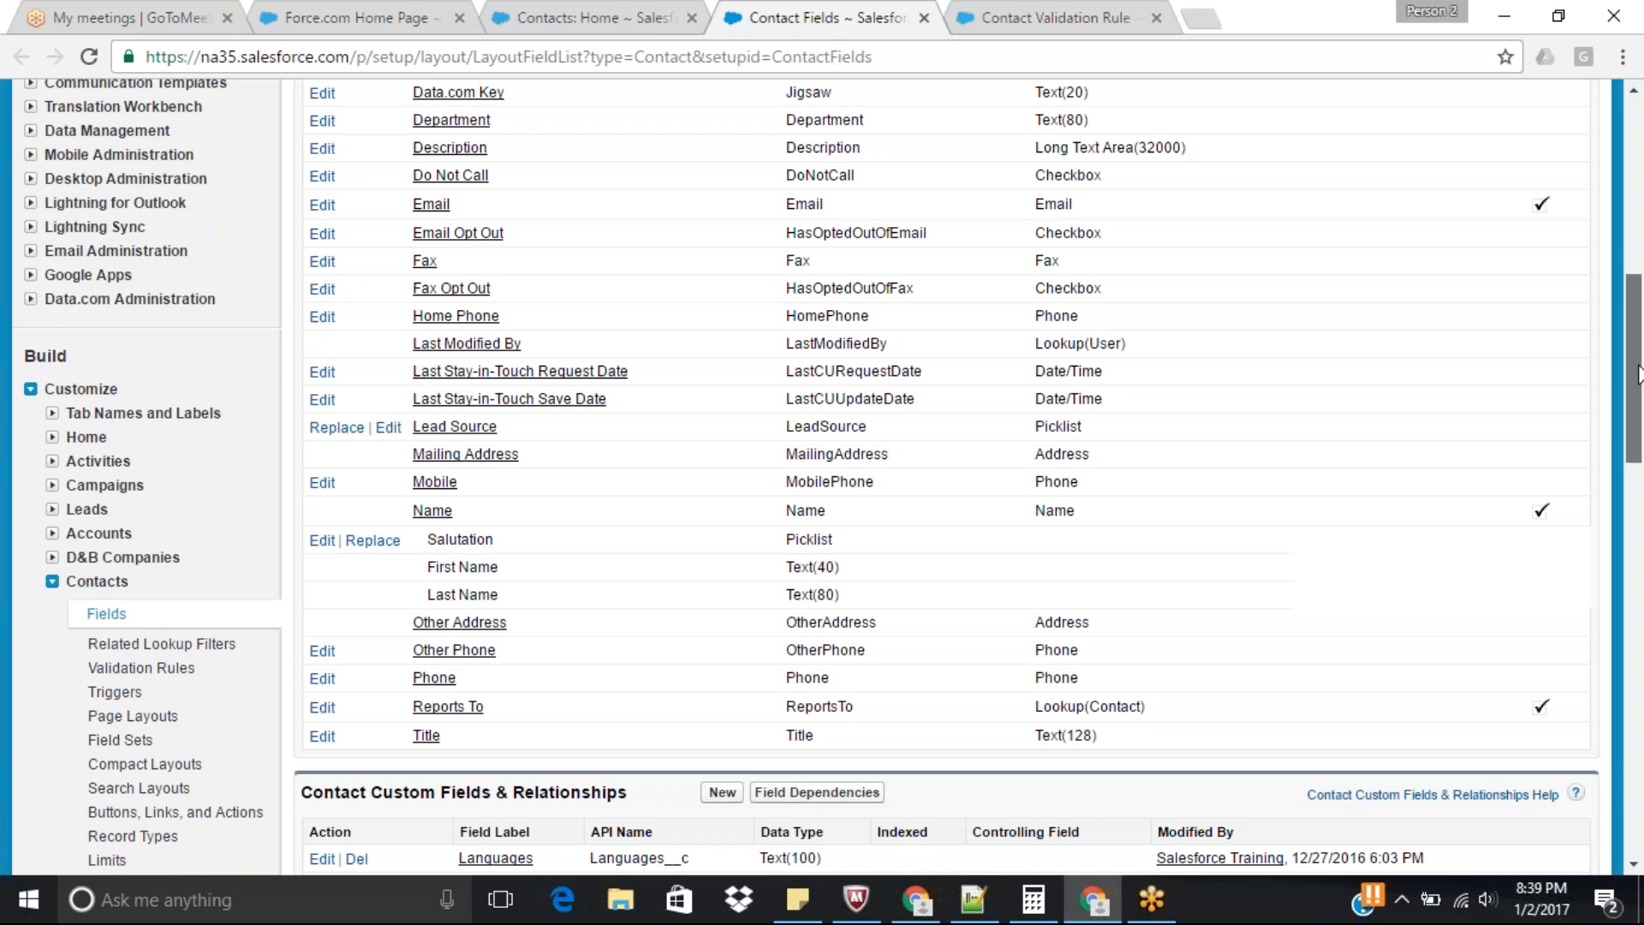
drag(1638, 378, 1638, 369)
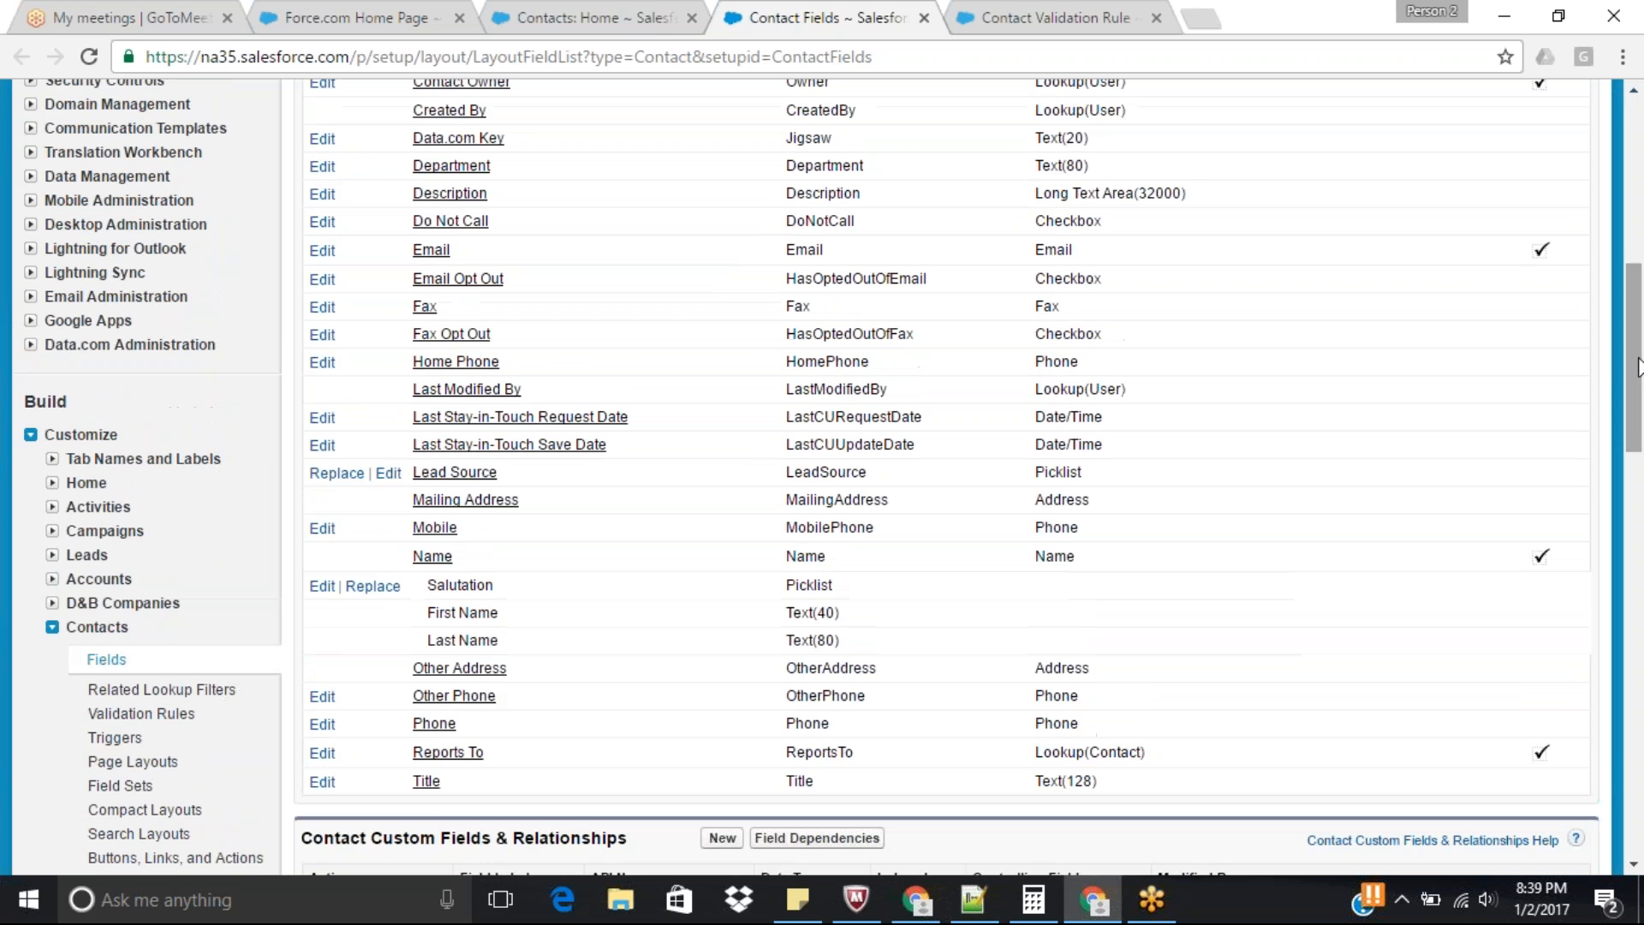
ctrl+click(467, 474)
click(993, 17)
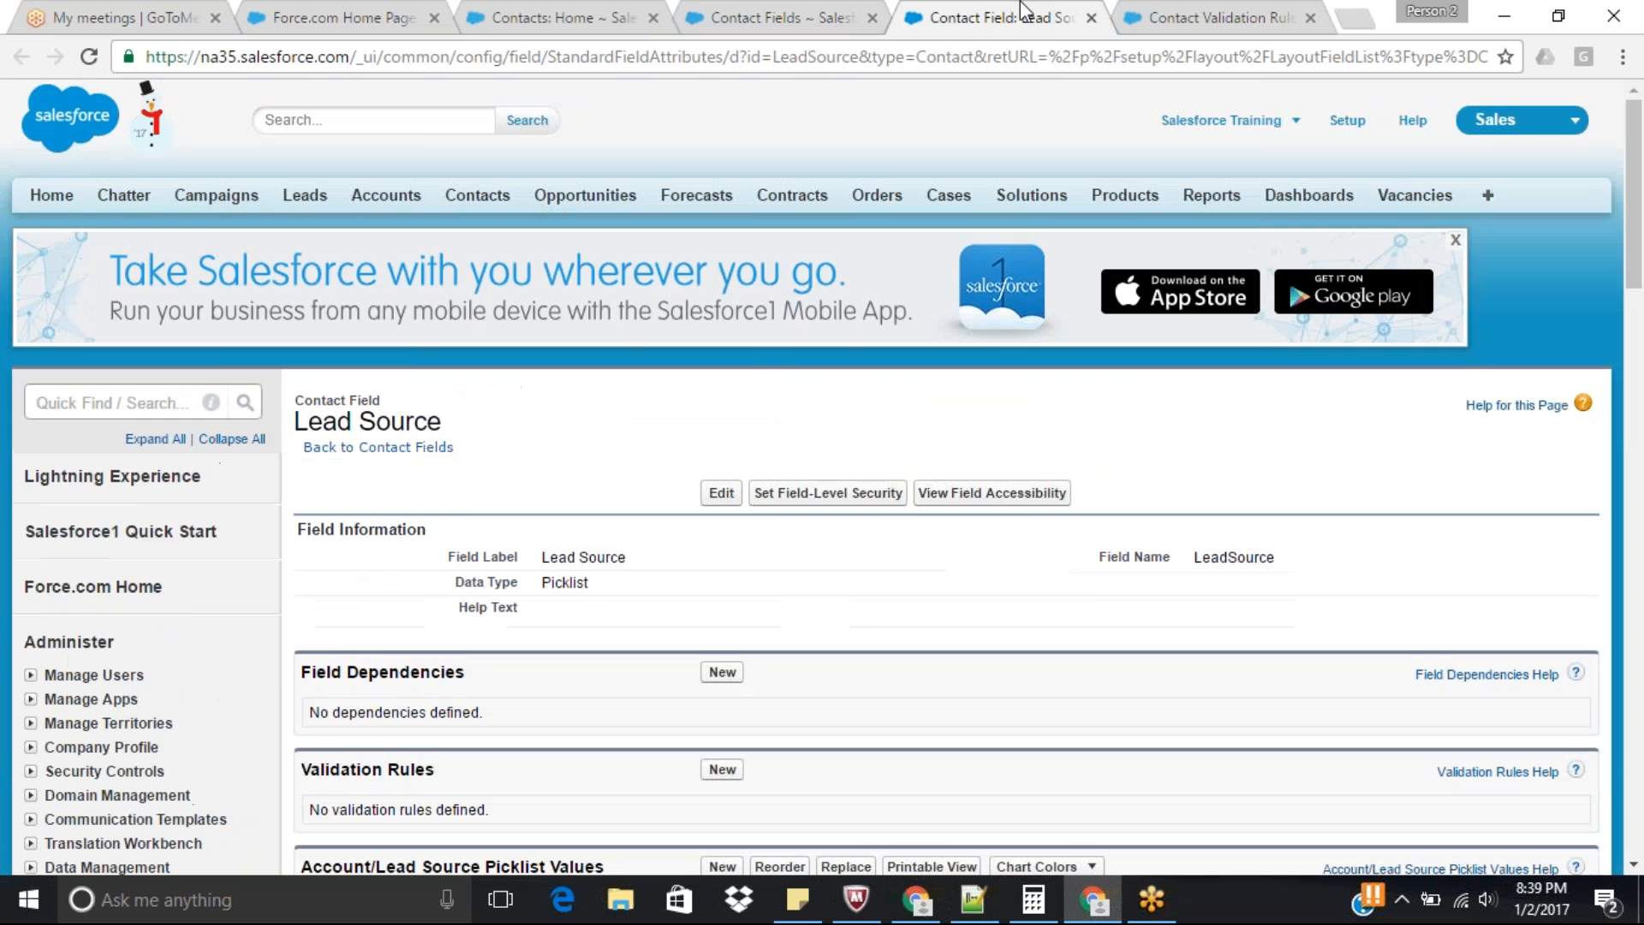
Examine the Lead Source picklist values, highlighting Phone Inquiry, and recheck the Contact standard fields list.
drag(1635, 210, 1640, 367)
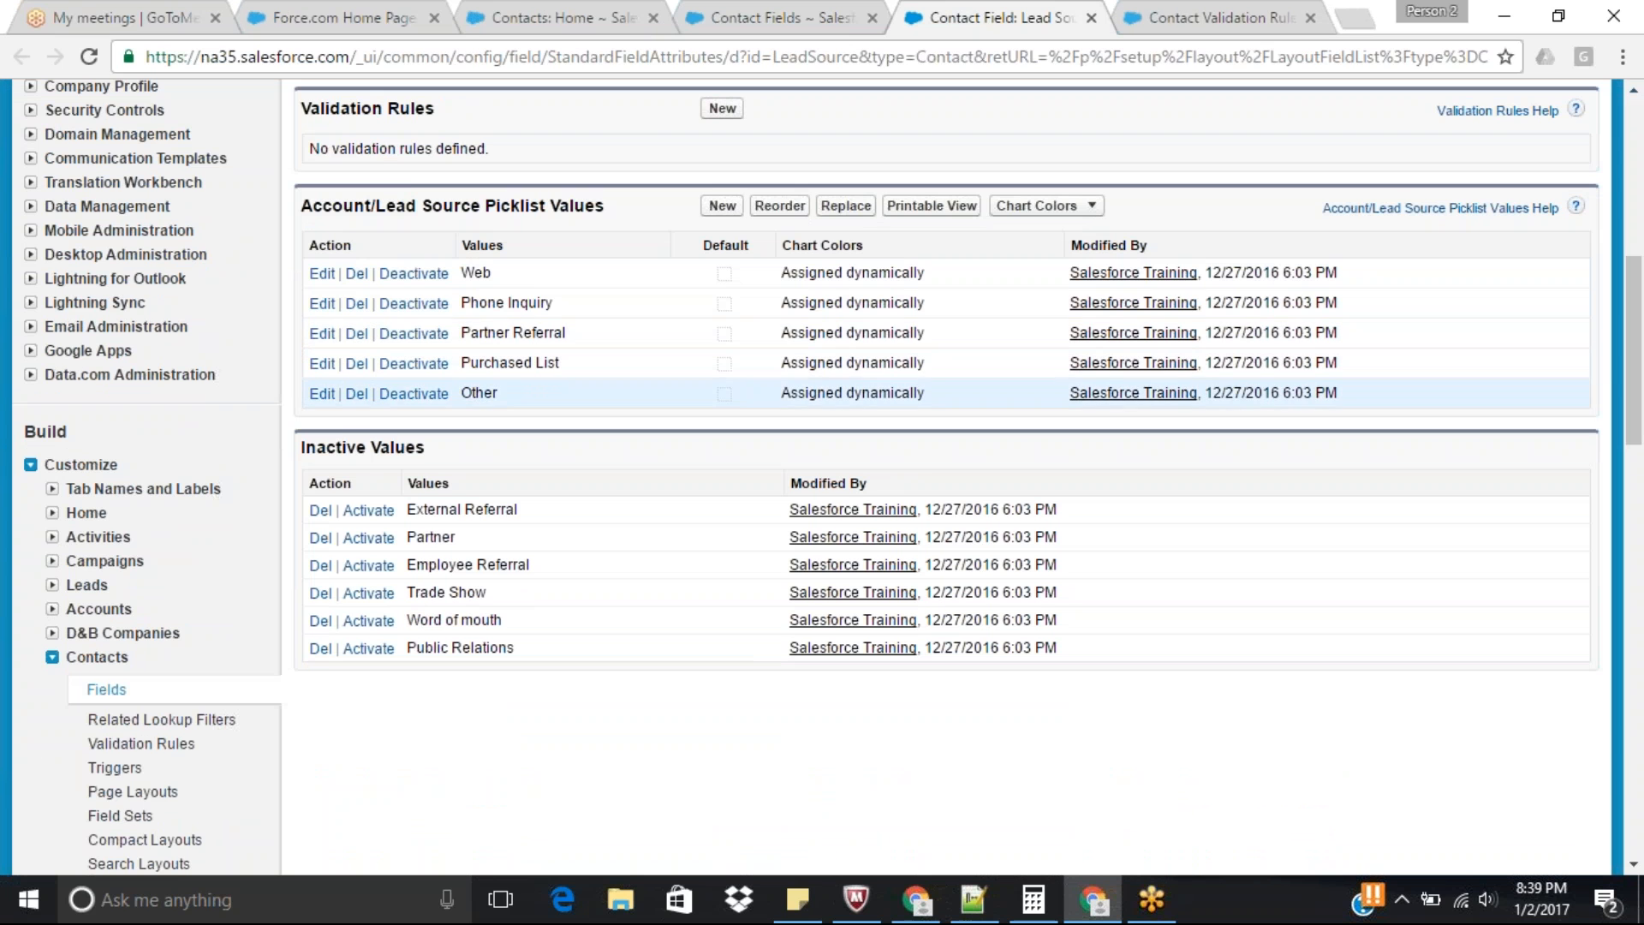
drag(465, 305, 619, 306)
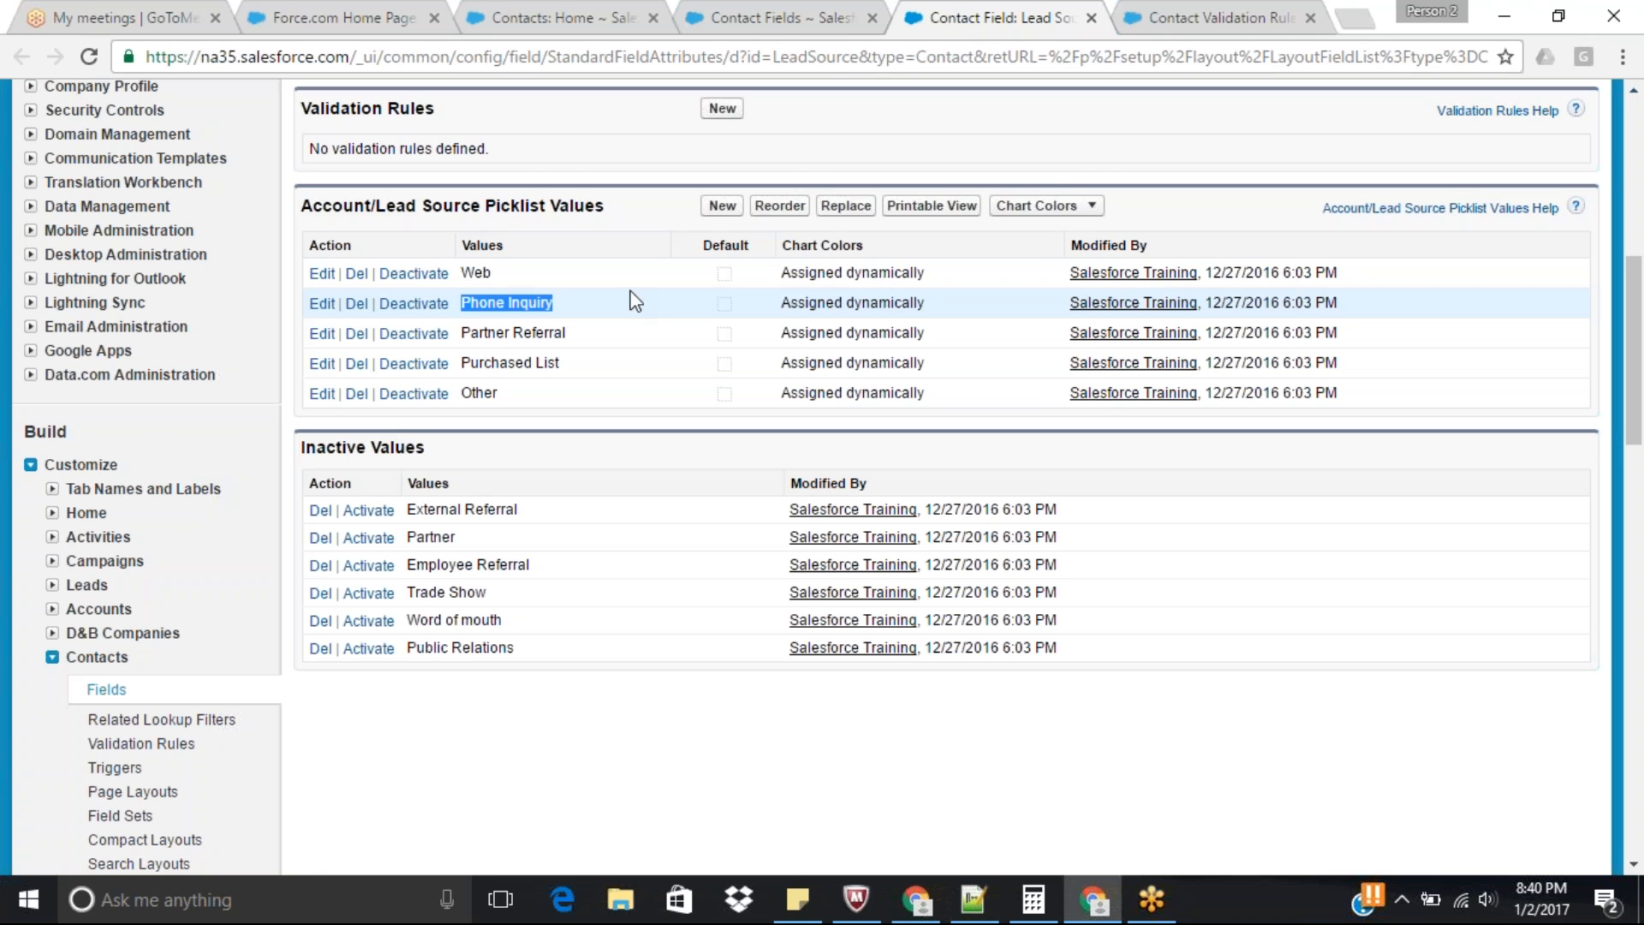
click(812, 3)
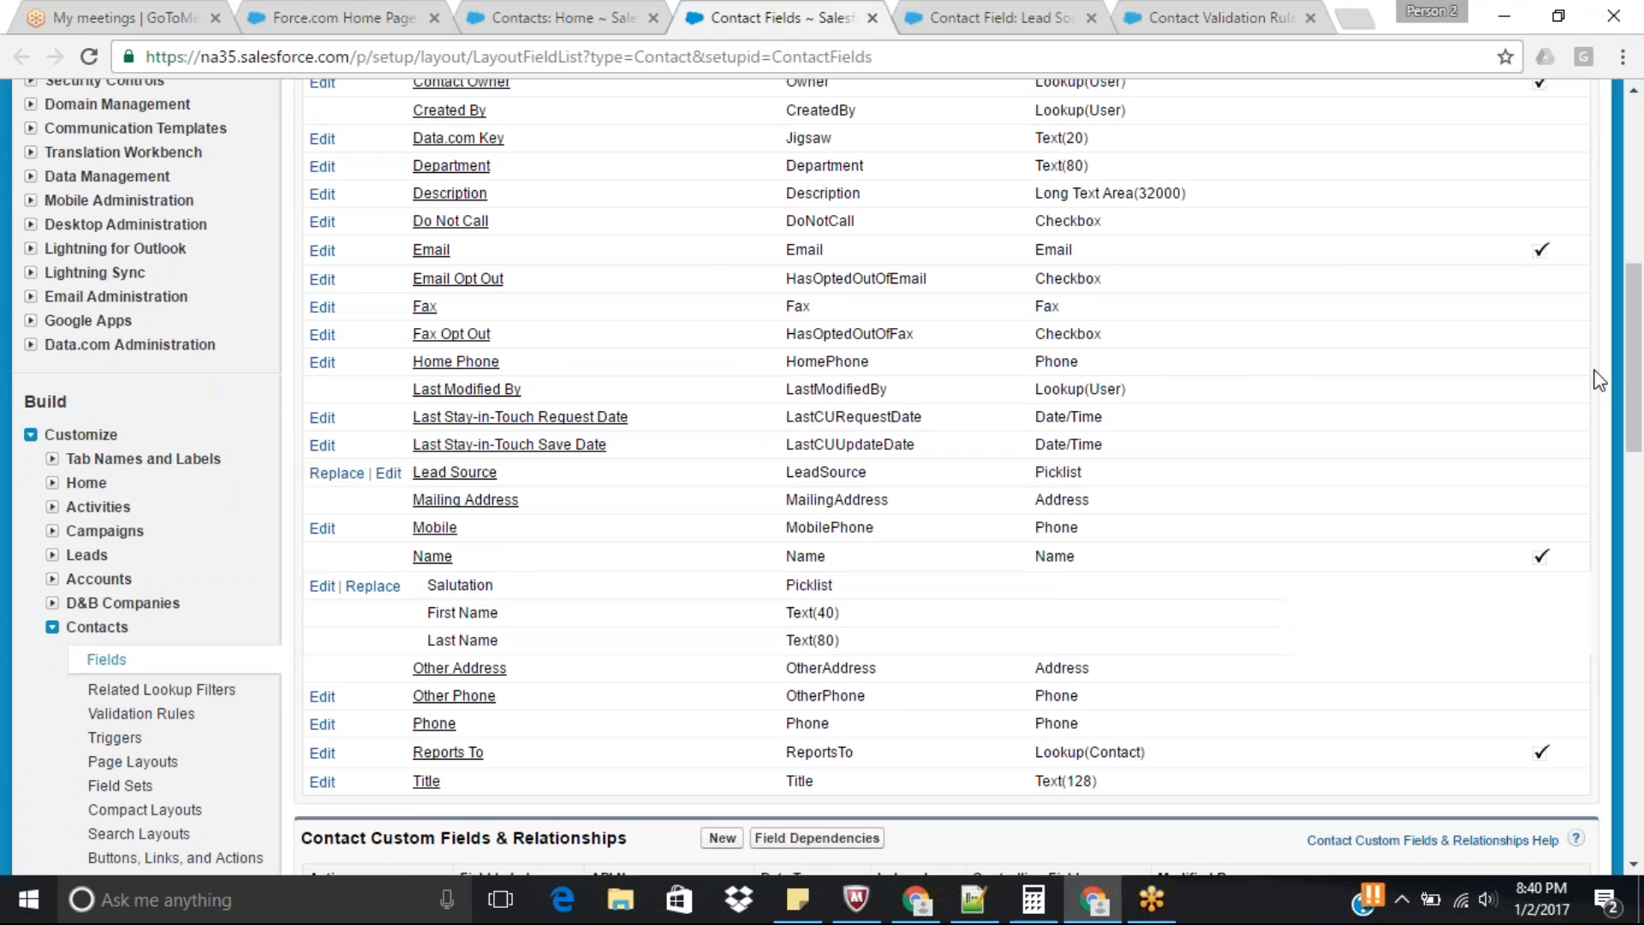
drag(1634, 369, 1640, 279)
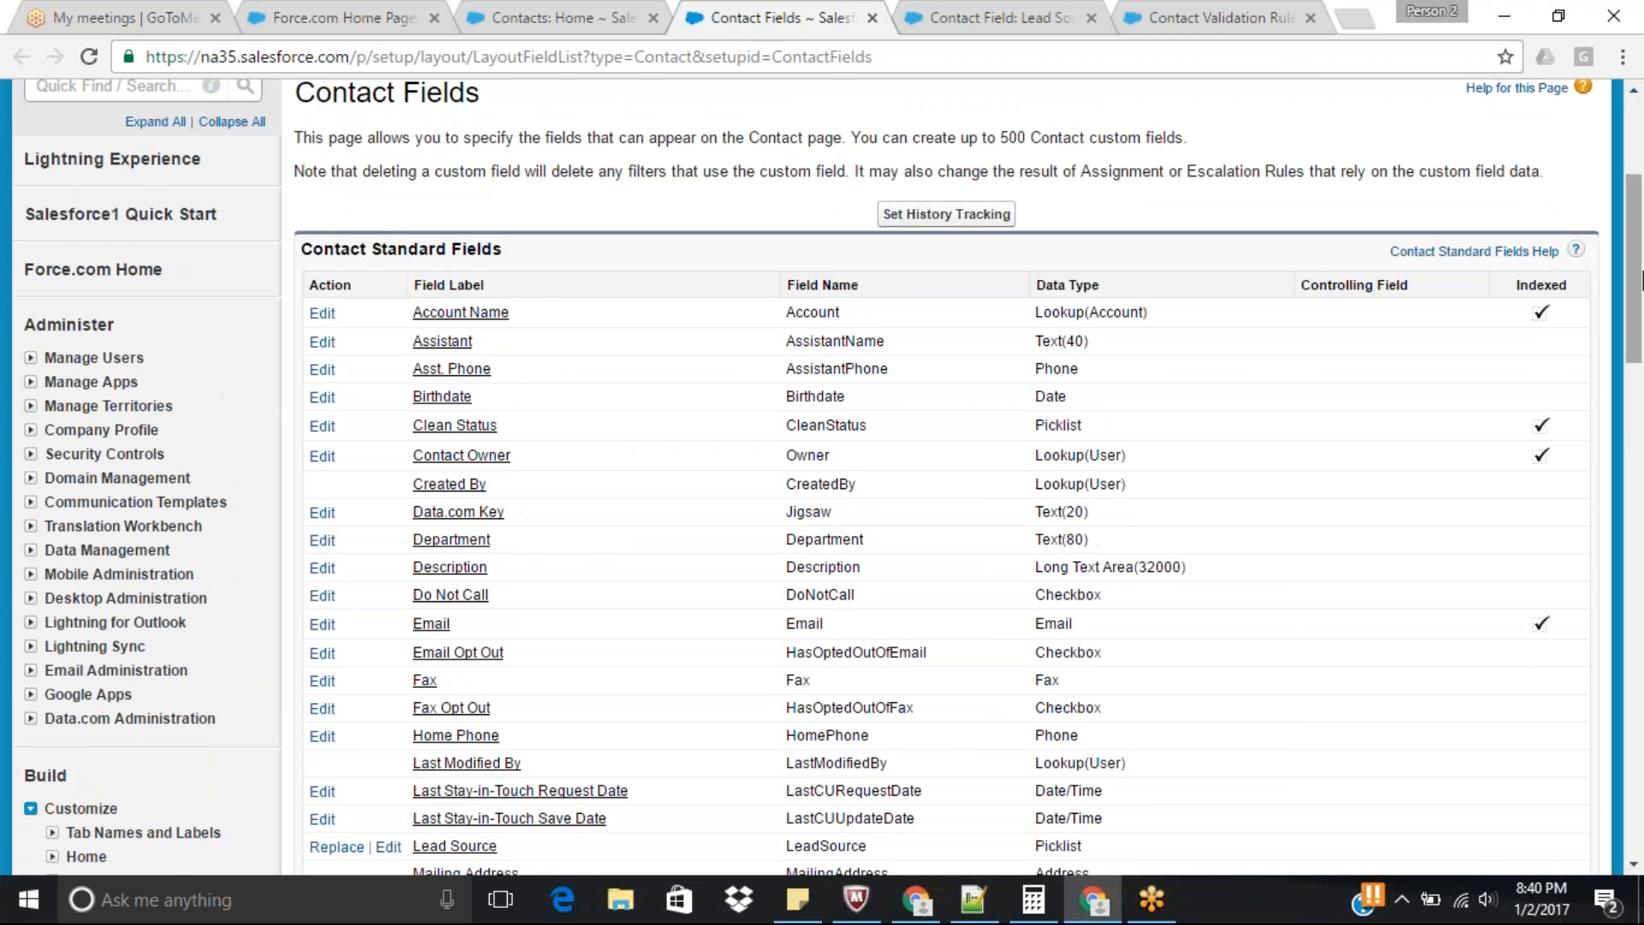
click(993, 15)
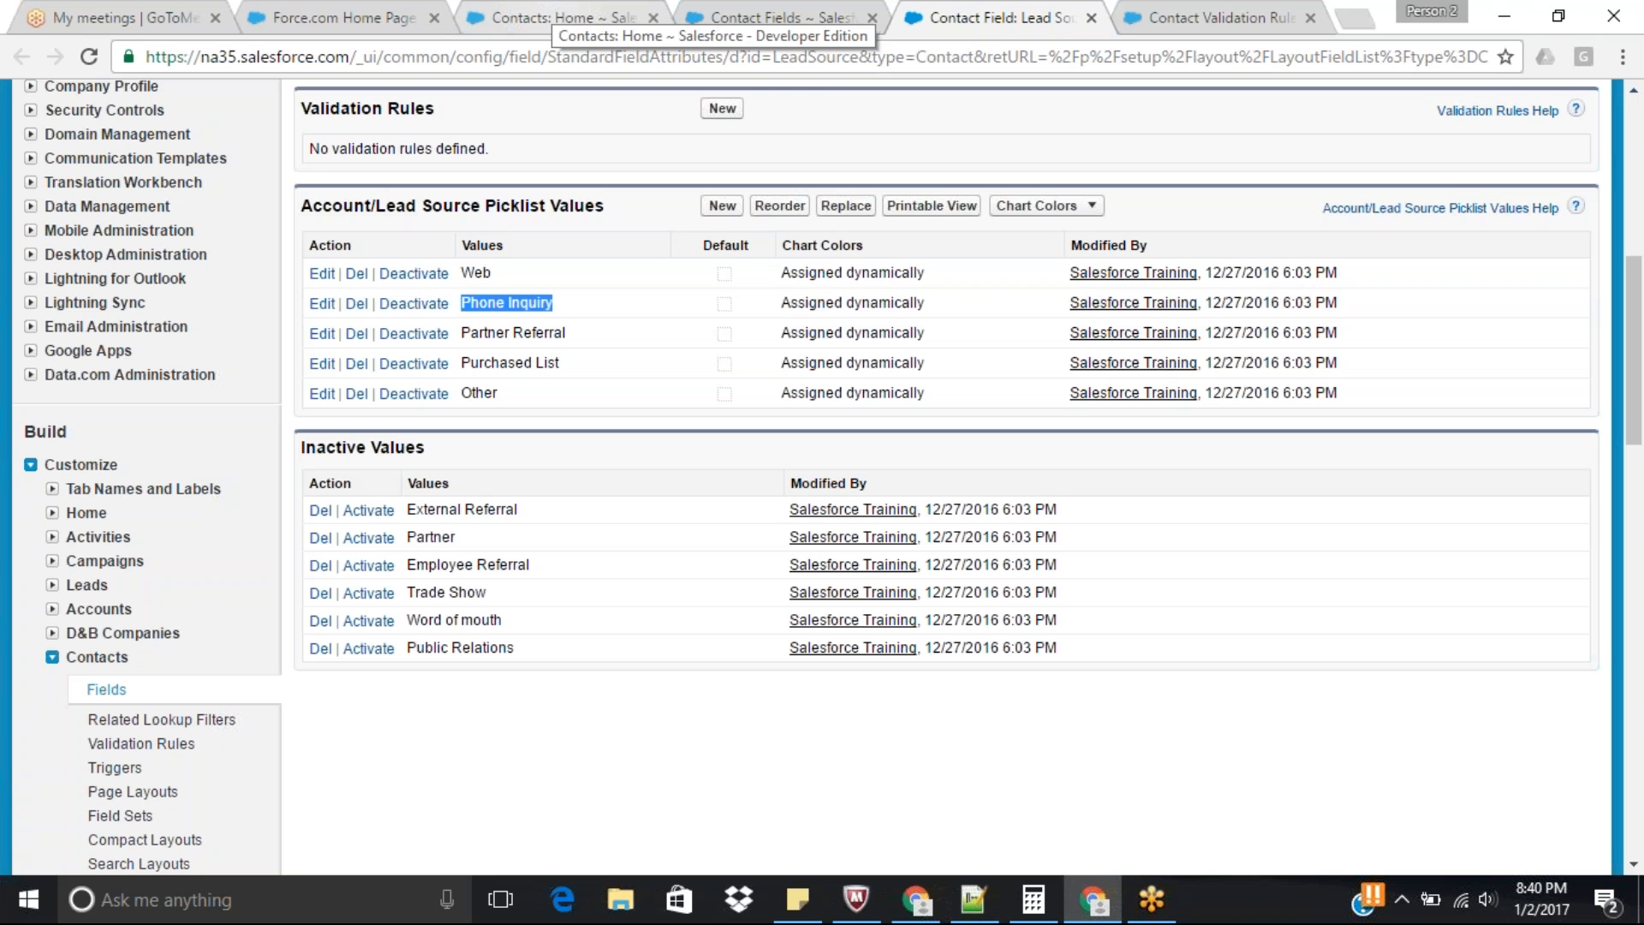
Open the recent Infosys contact record from the Contacts home page for editing.
click(561, 17)
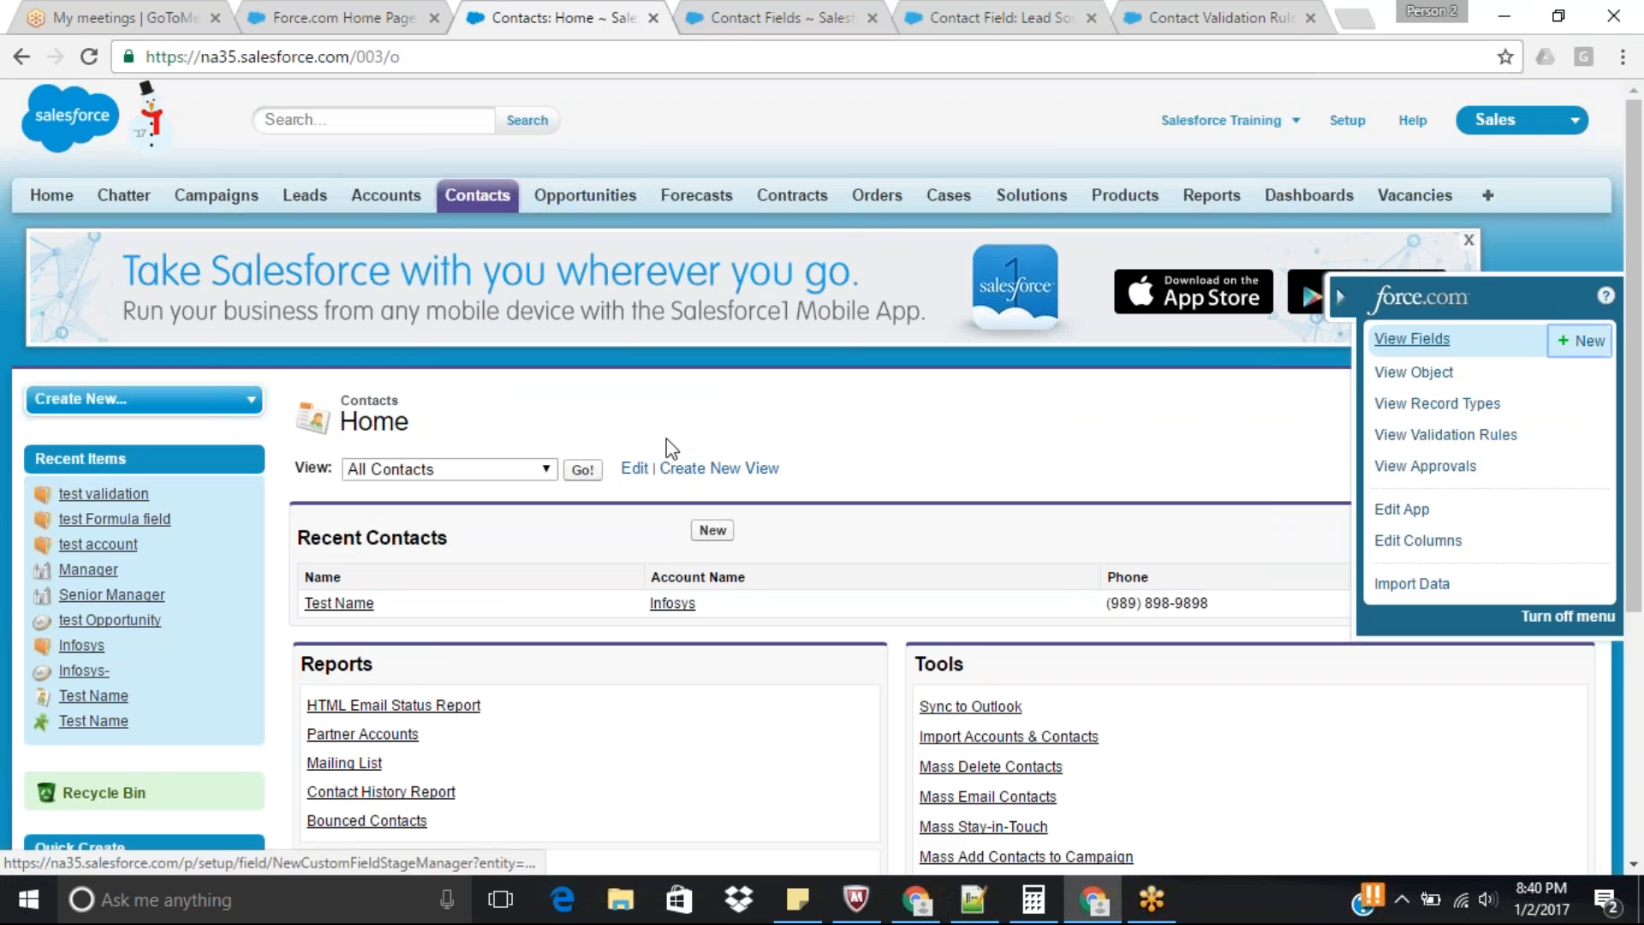
click(339, 602)
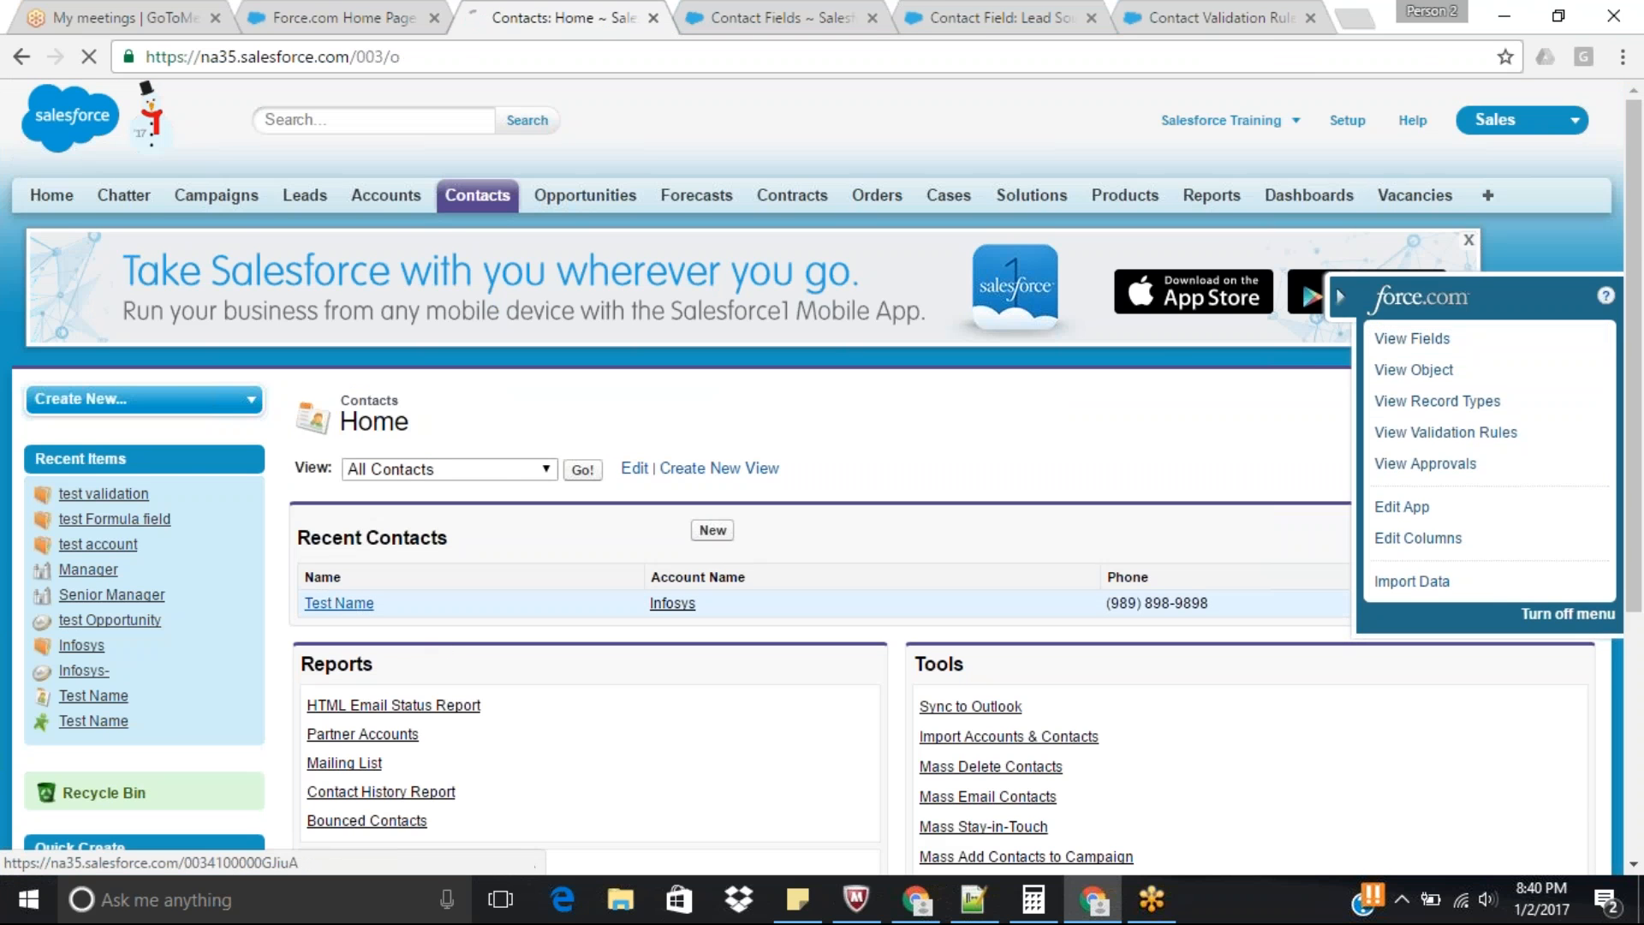
scroll(1151, 330, down, 2)
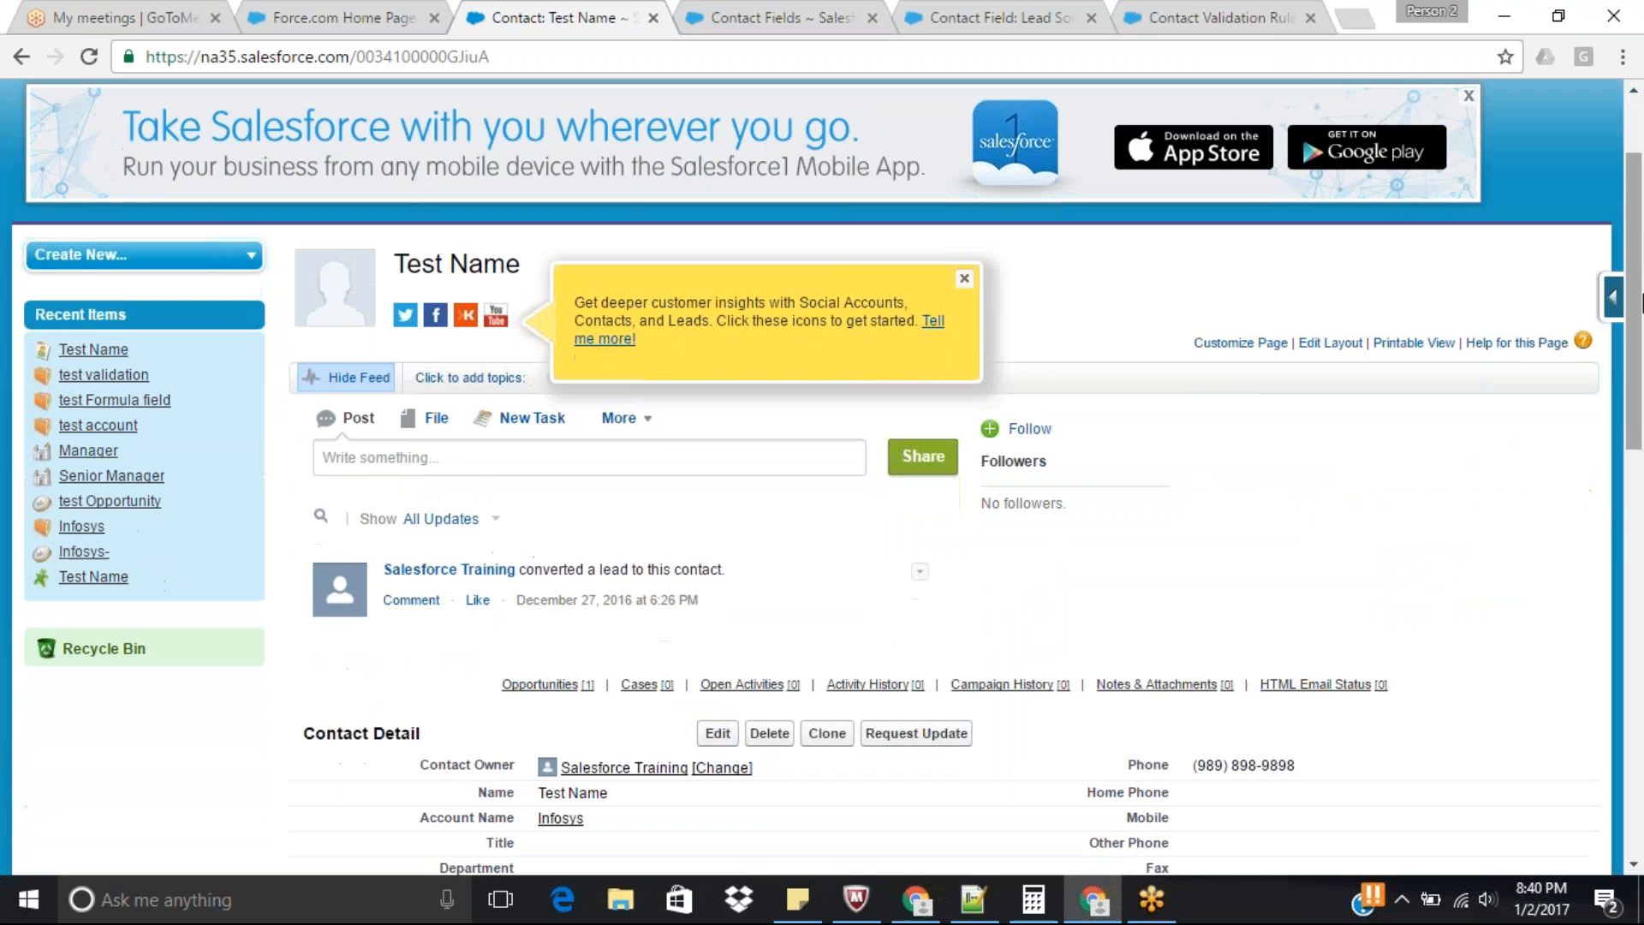
scroll(1252, 462, down, 5)
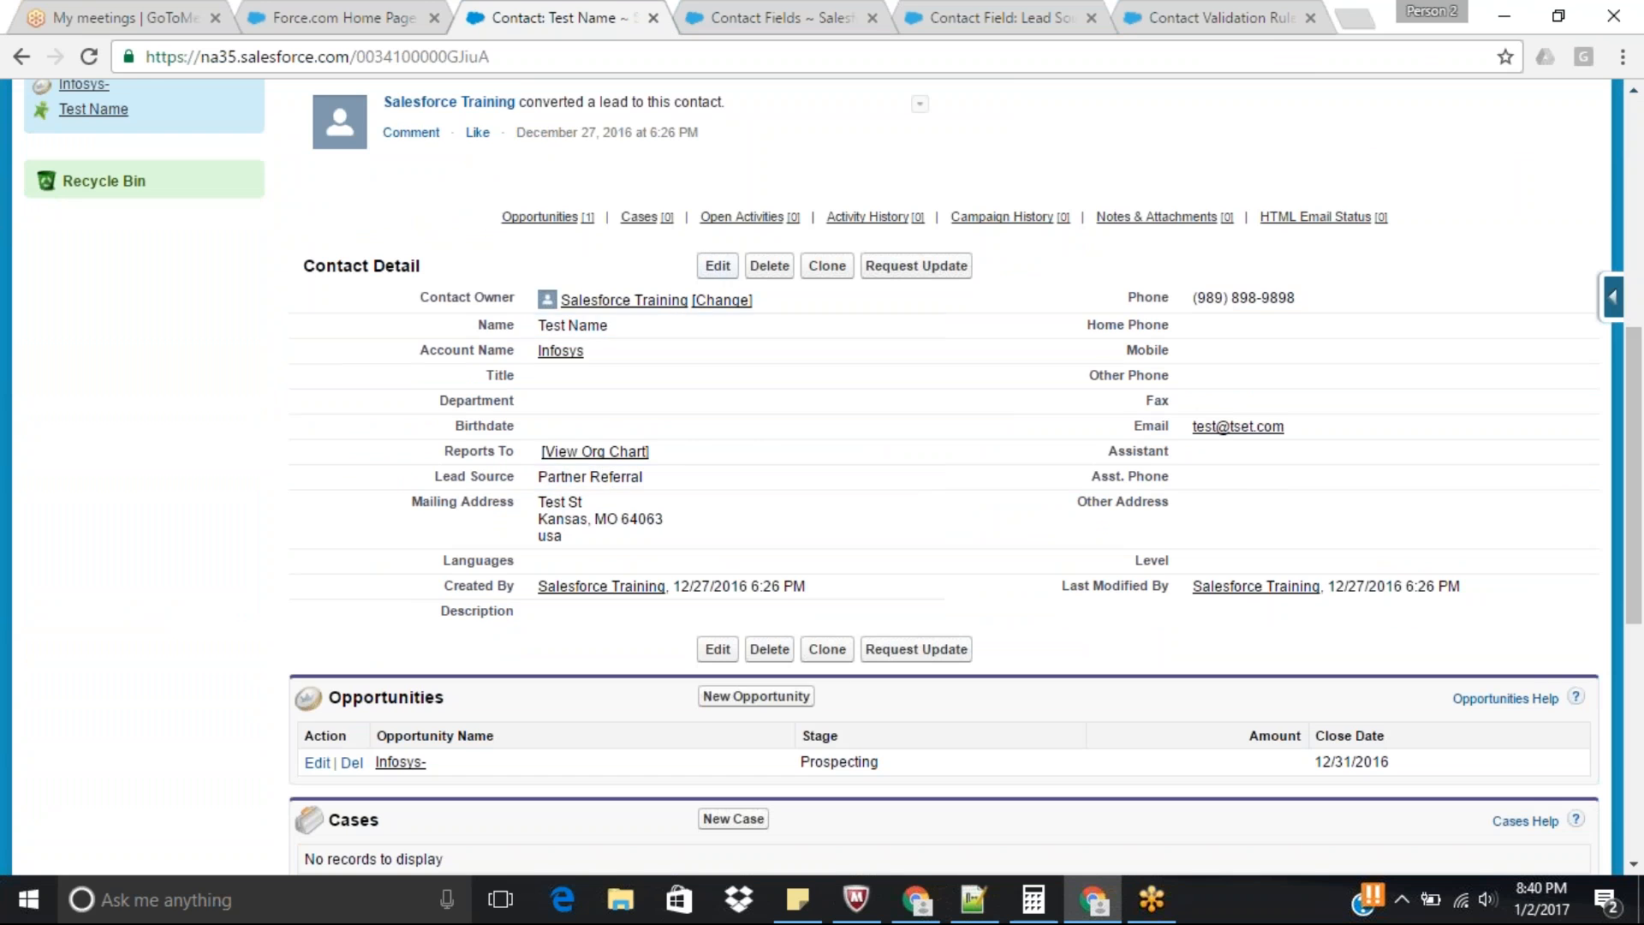
click(716, 267)
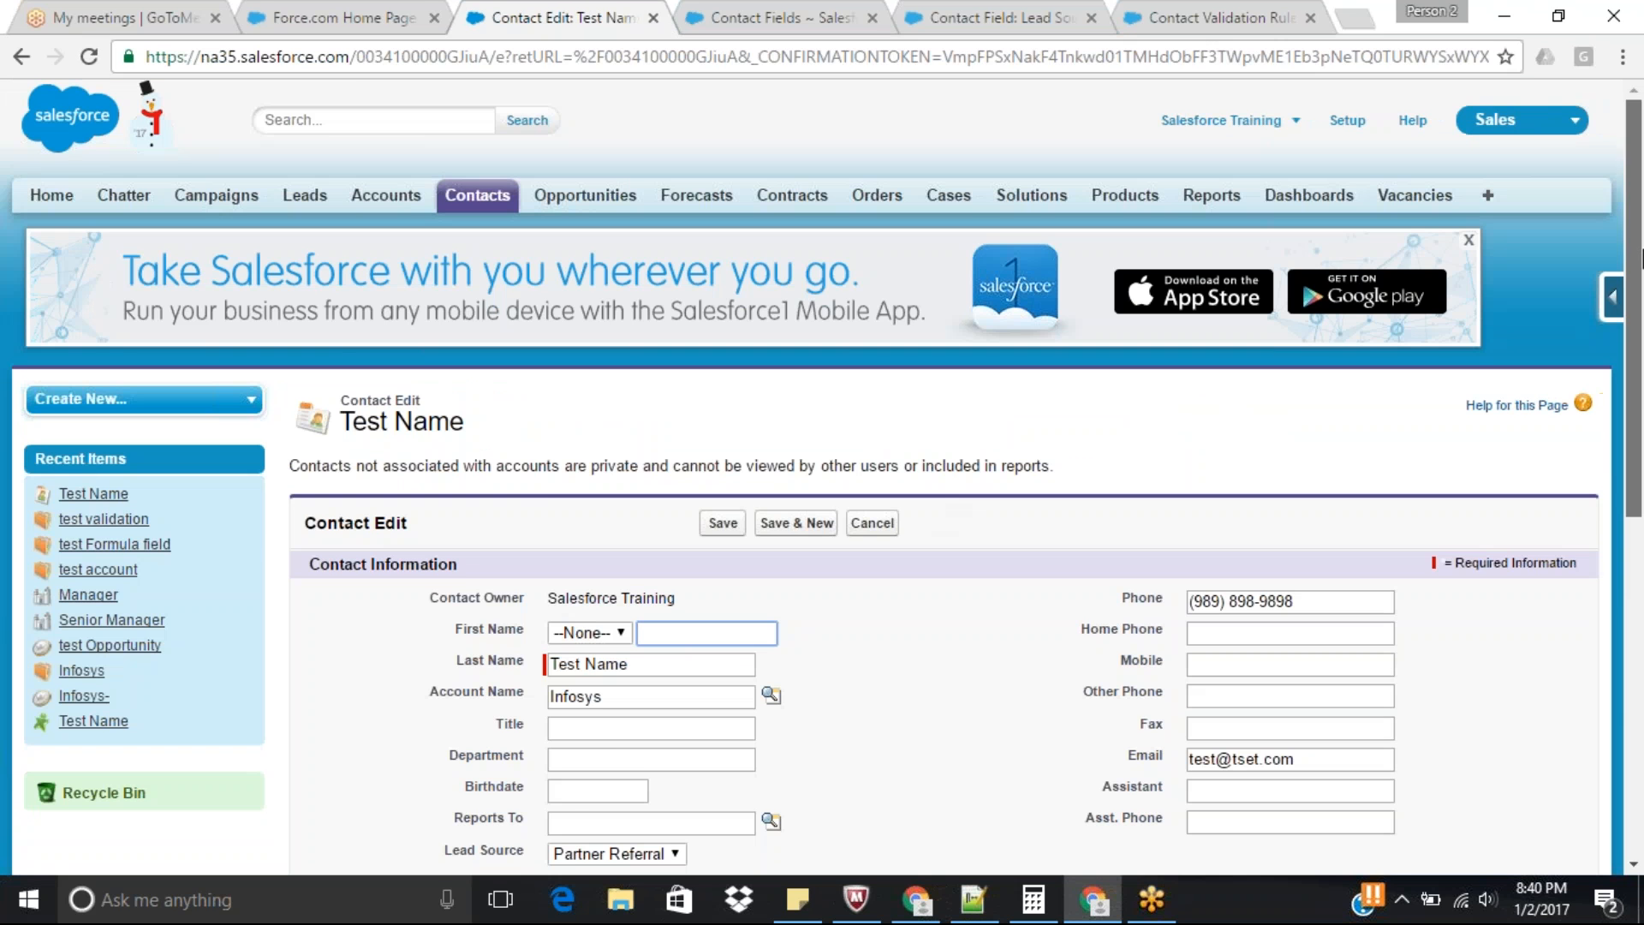
scroll(813, 488, down, 4)
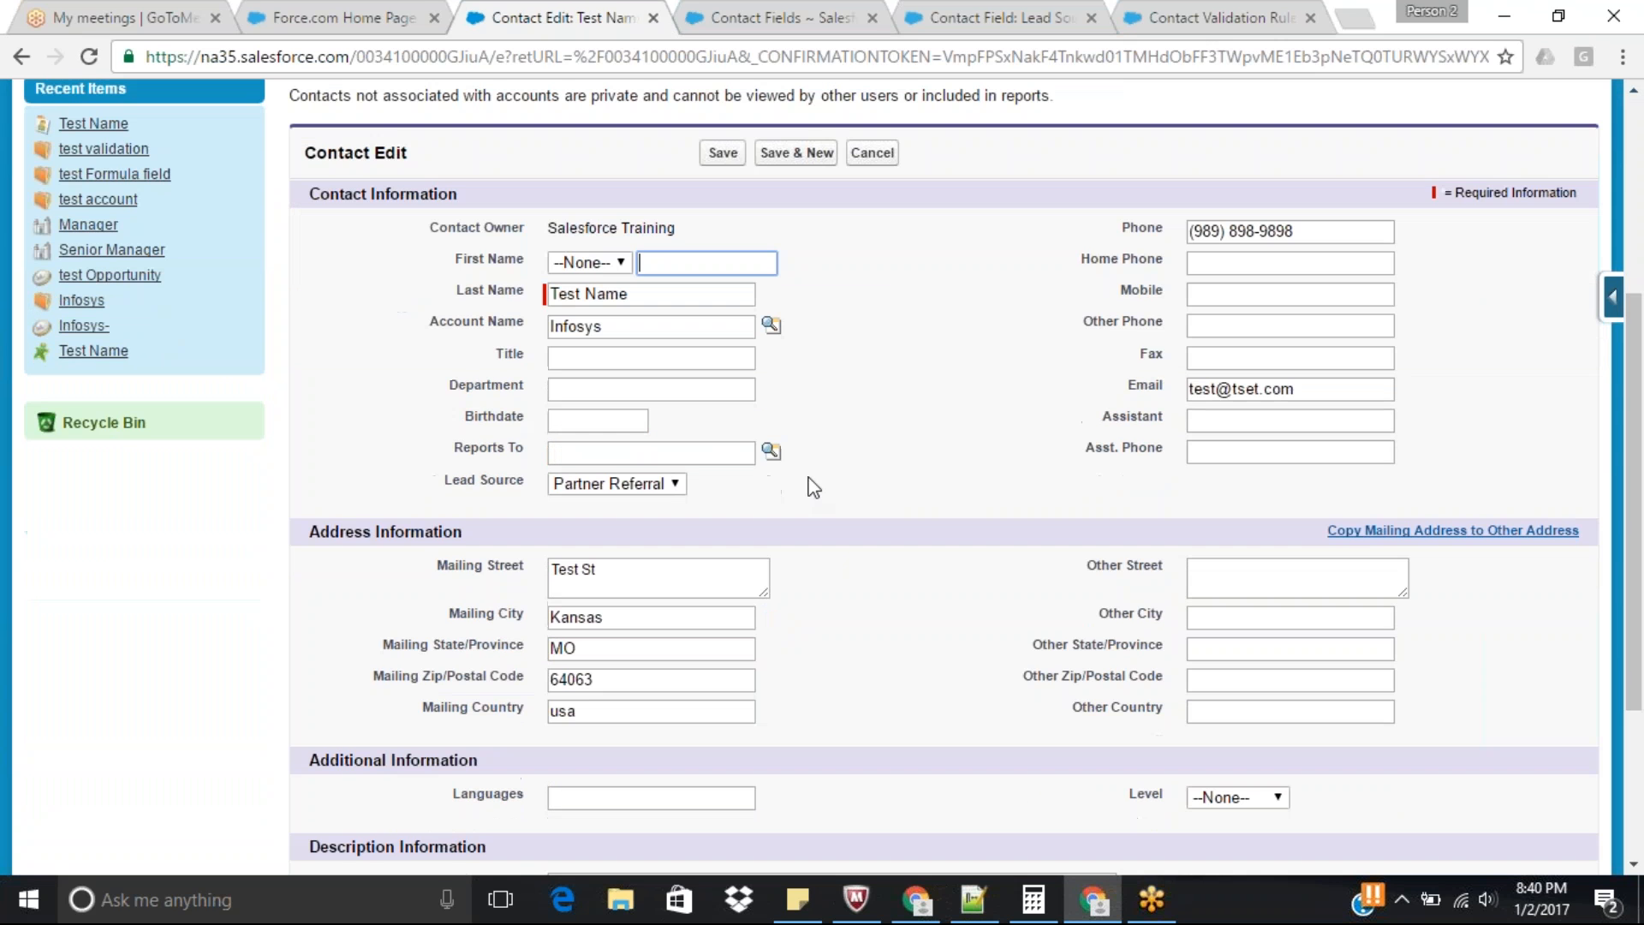
Set the contact's Lead Source to Phone Inquiry, clear its Phone value, save the record and check the saved details.
click(657, 494)
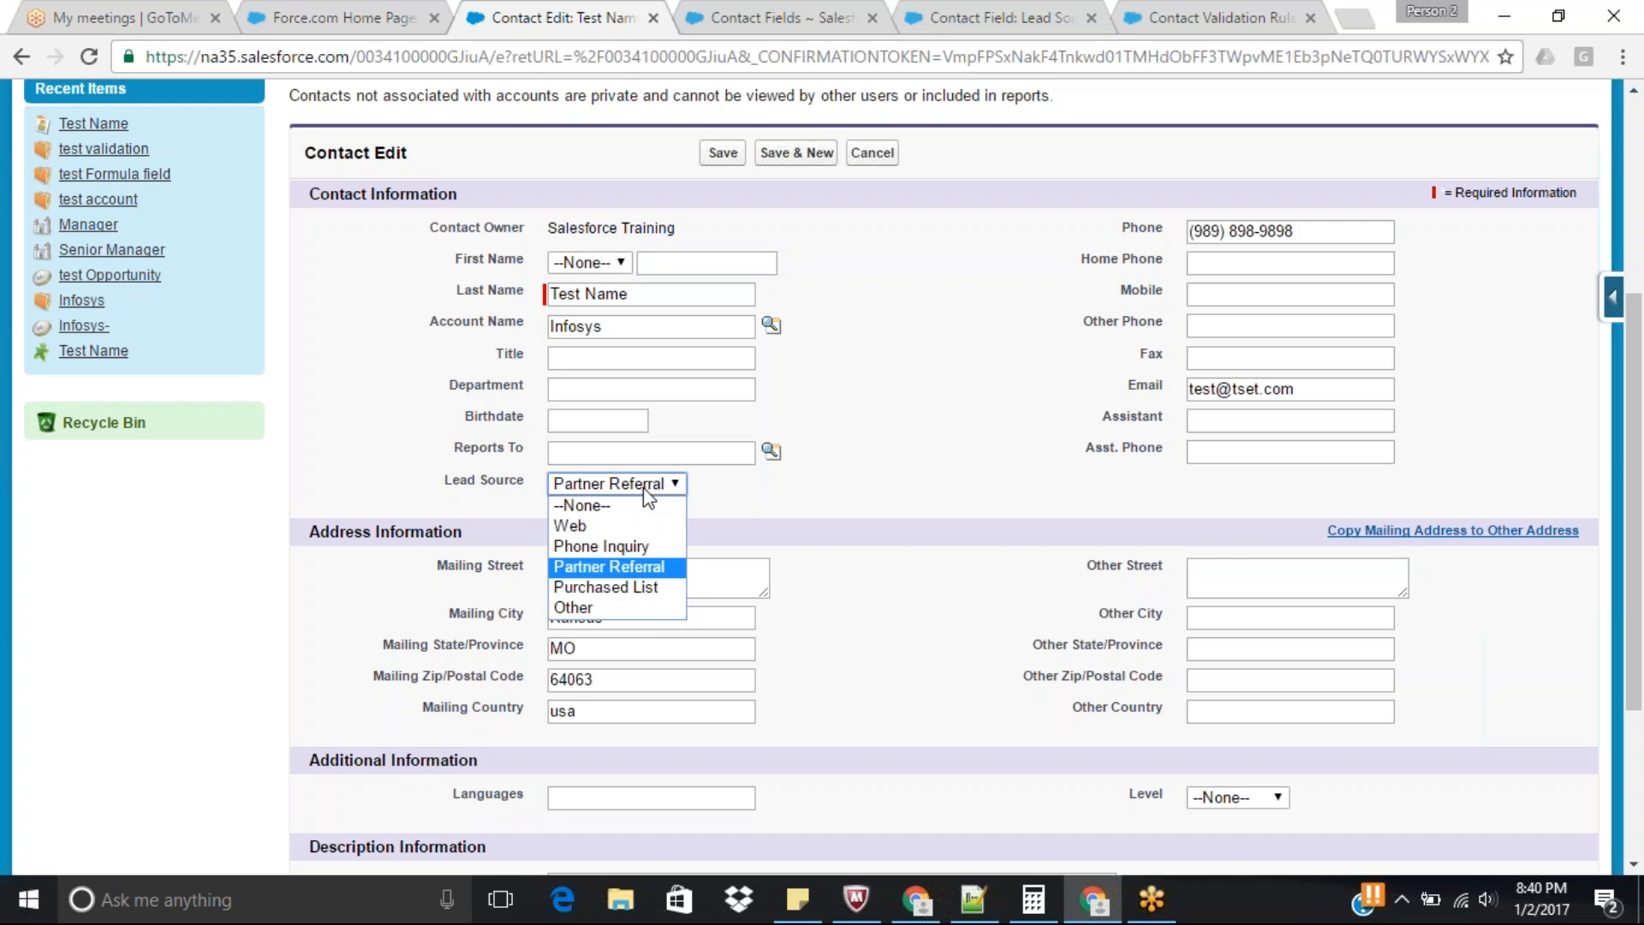
click(621, 545)
drag(1339, 228, 844, 256)
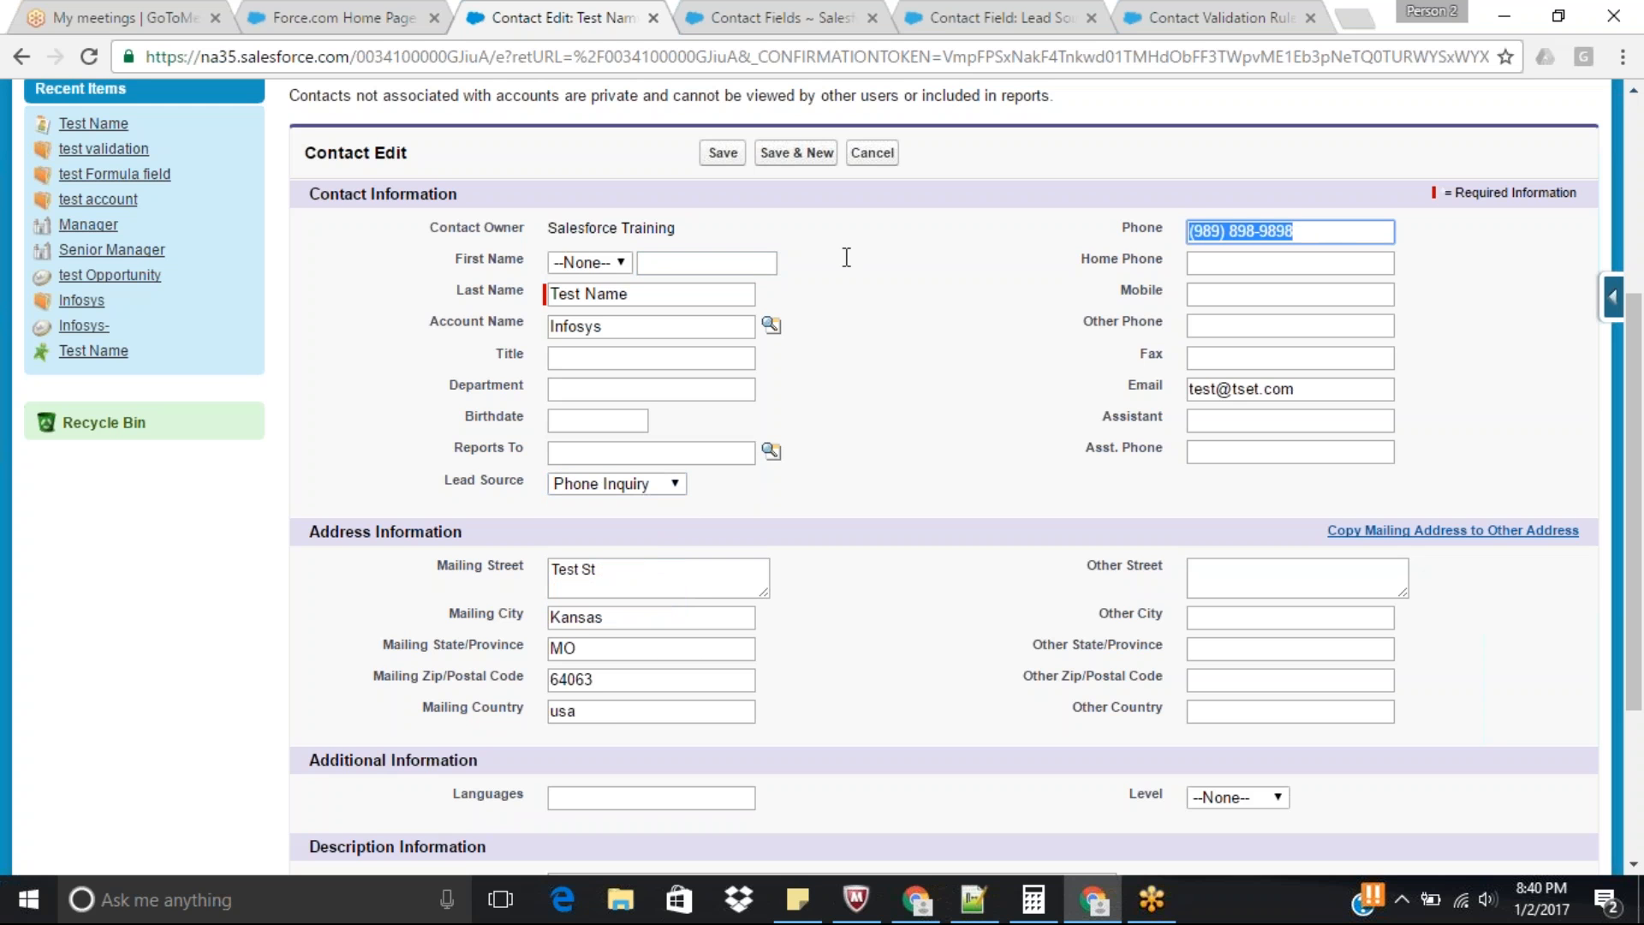
key(BackSpace)
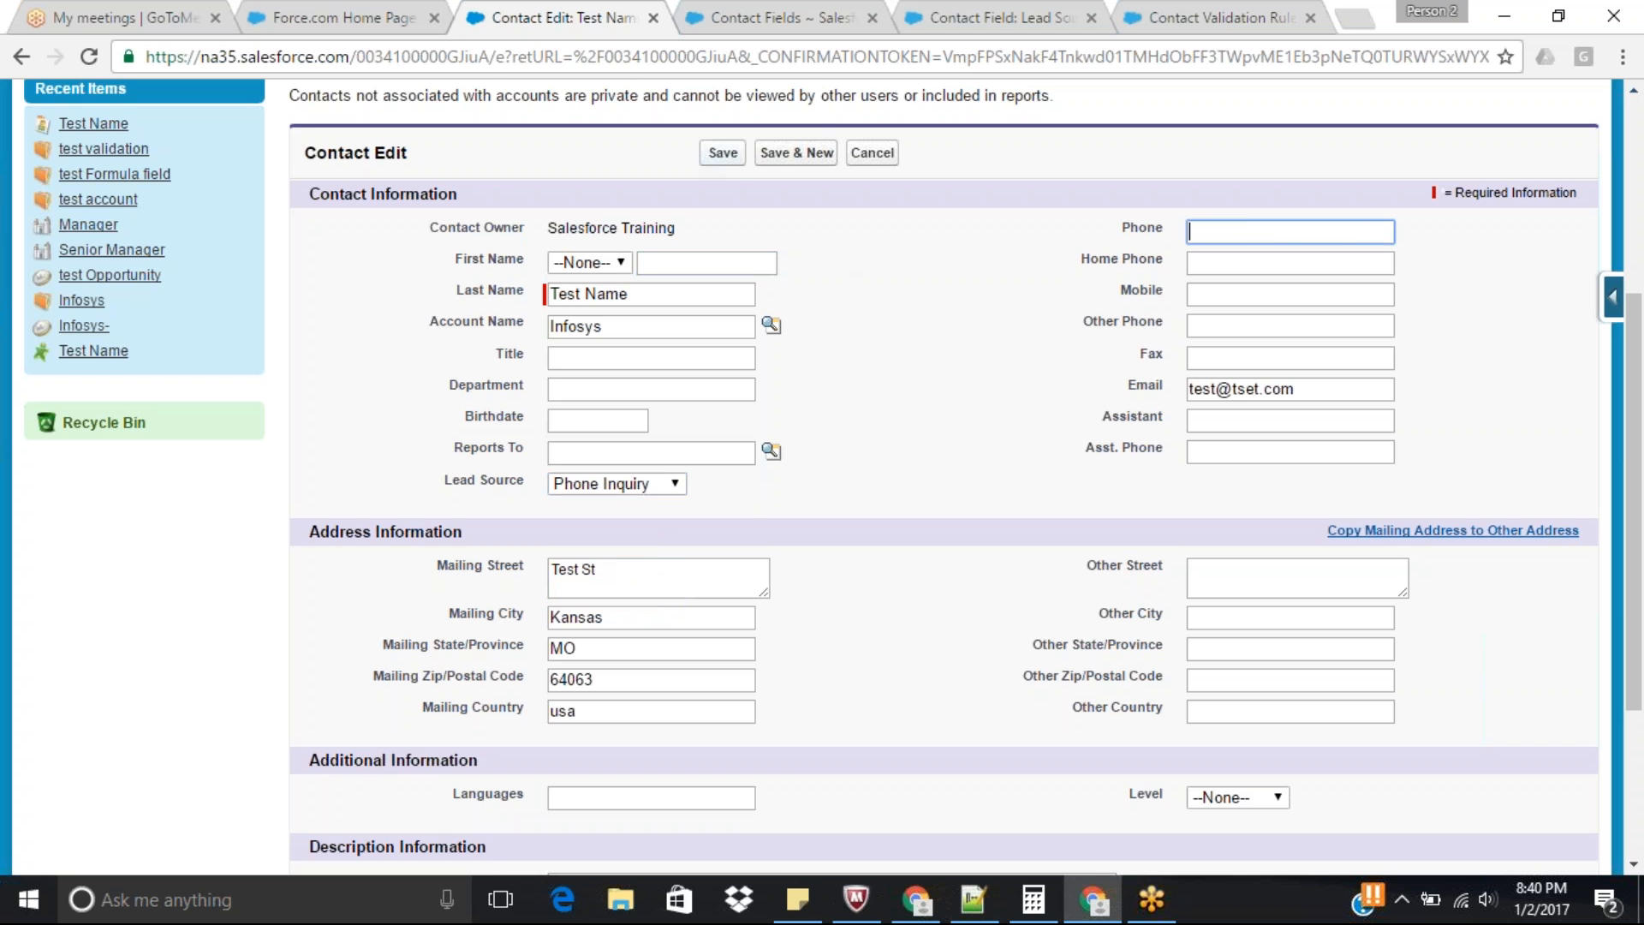
click(718, 154)
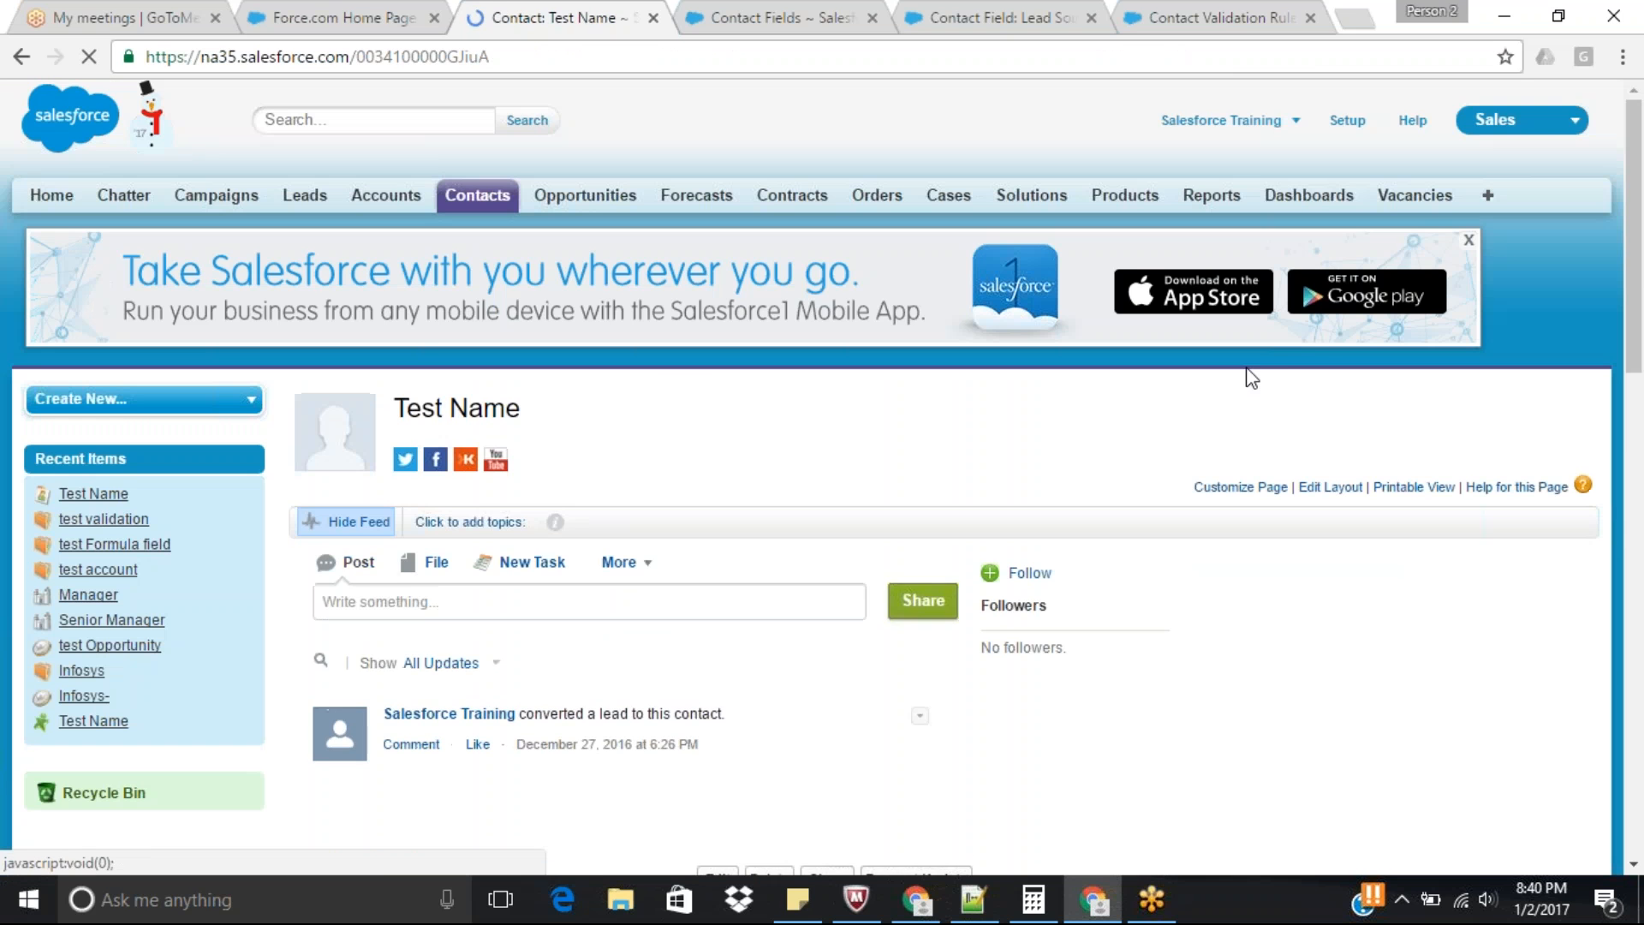
scroll(822, 600, down, 3)
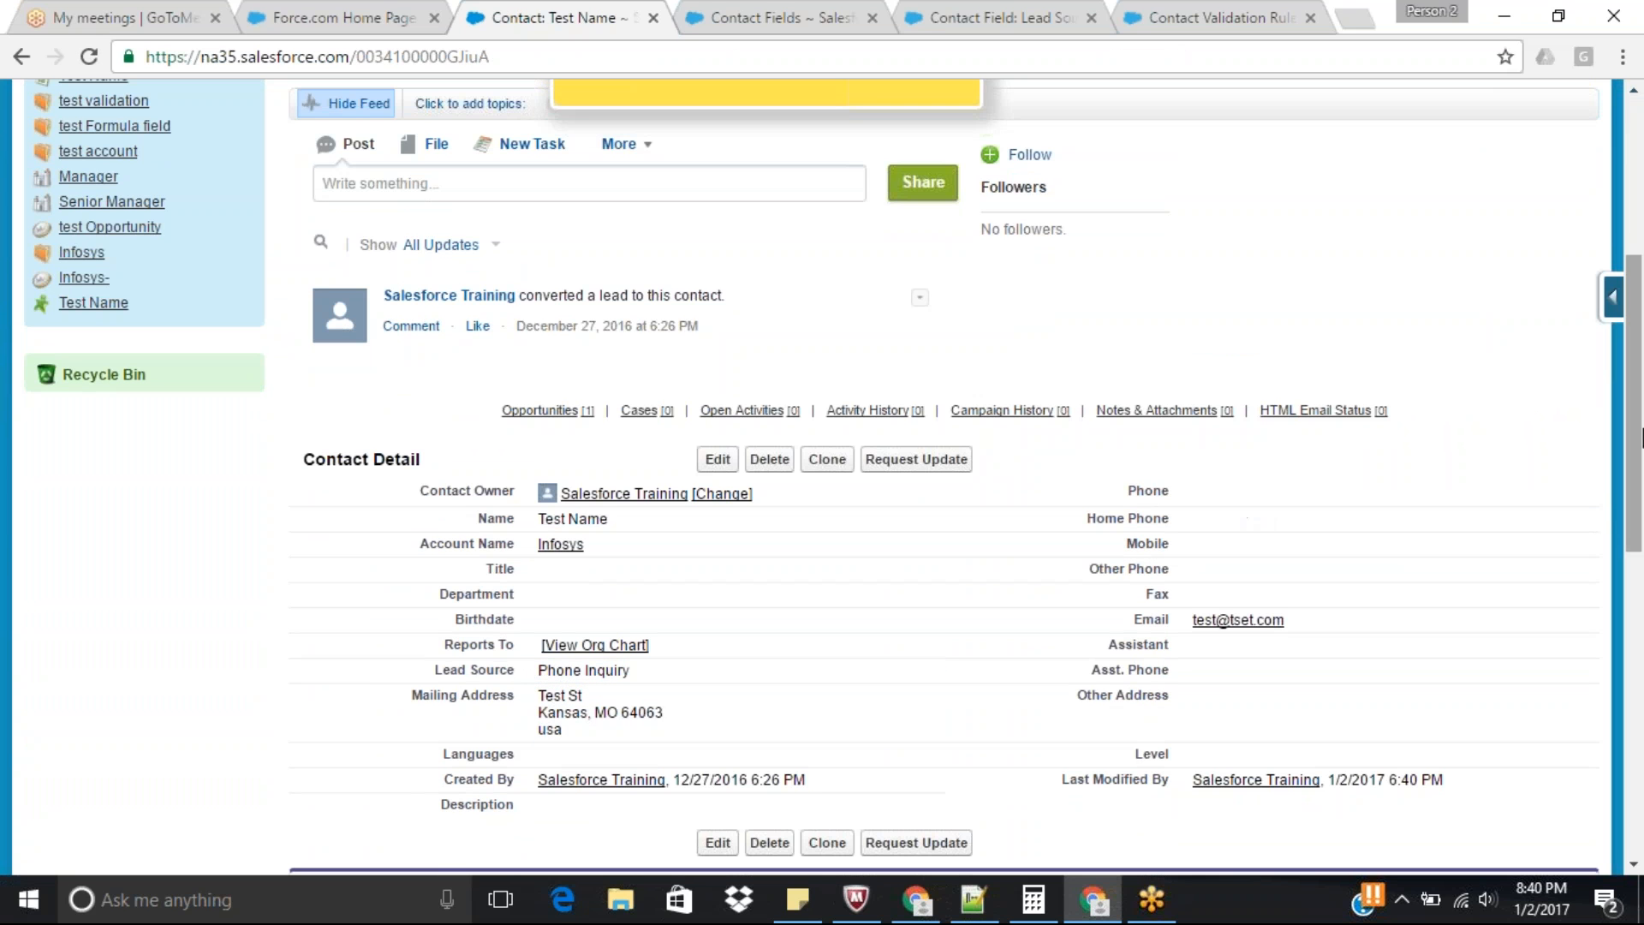
scroll(1639, 437, down, 1)
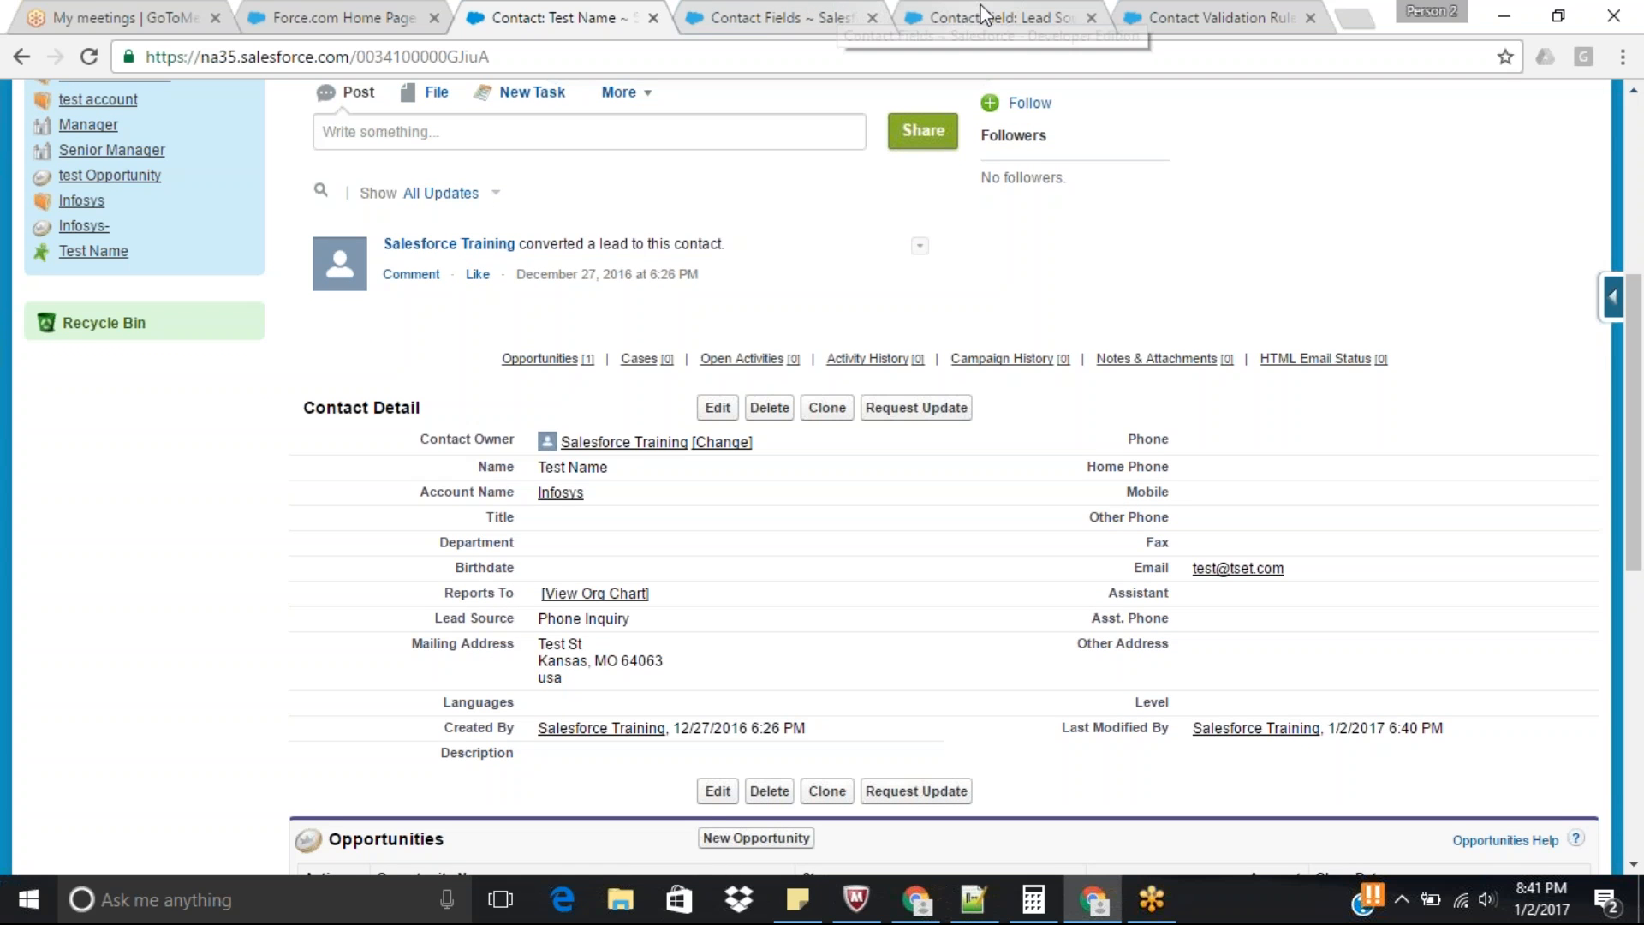
Enter "Phone Number Mandatory when lead source" as the rule name in the new Contact validation rule.
click(1180, 11)
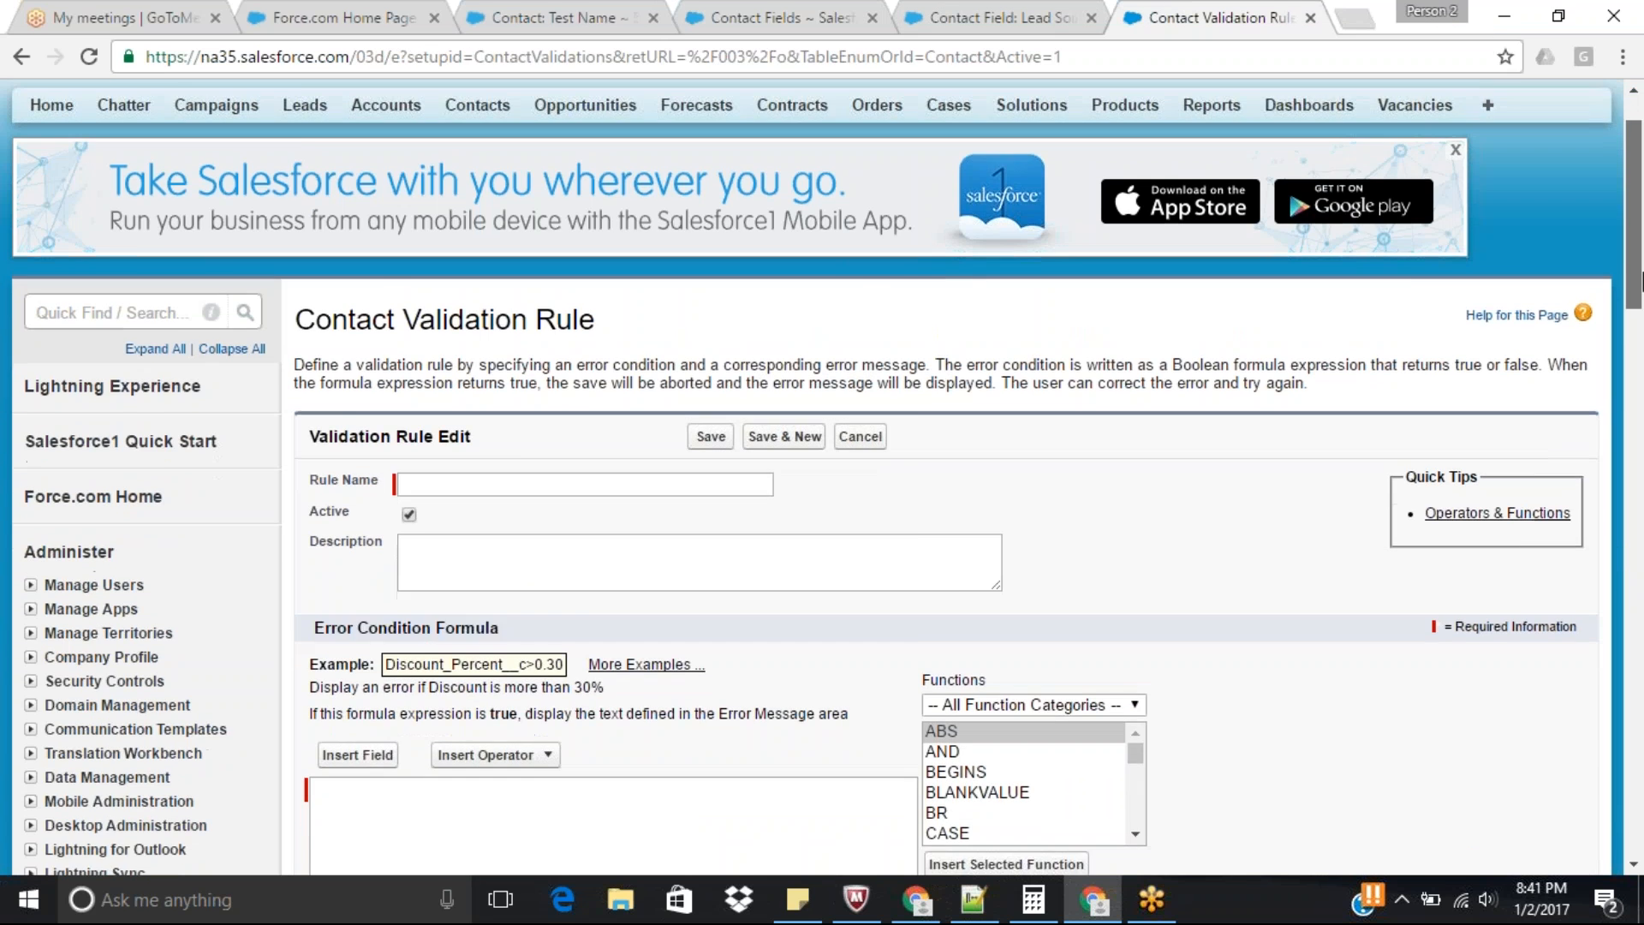
scroll(782, 220, down, 4)
click(602, 174)
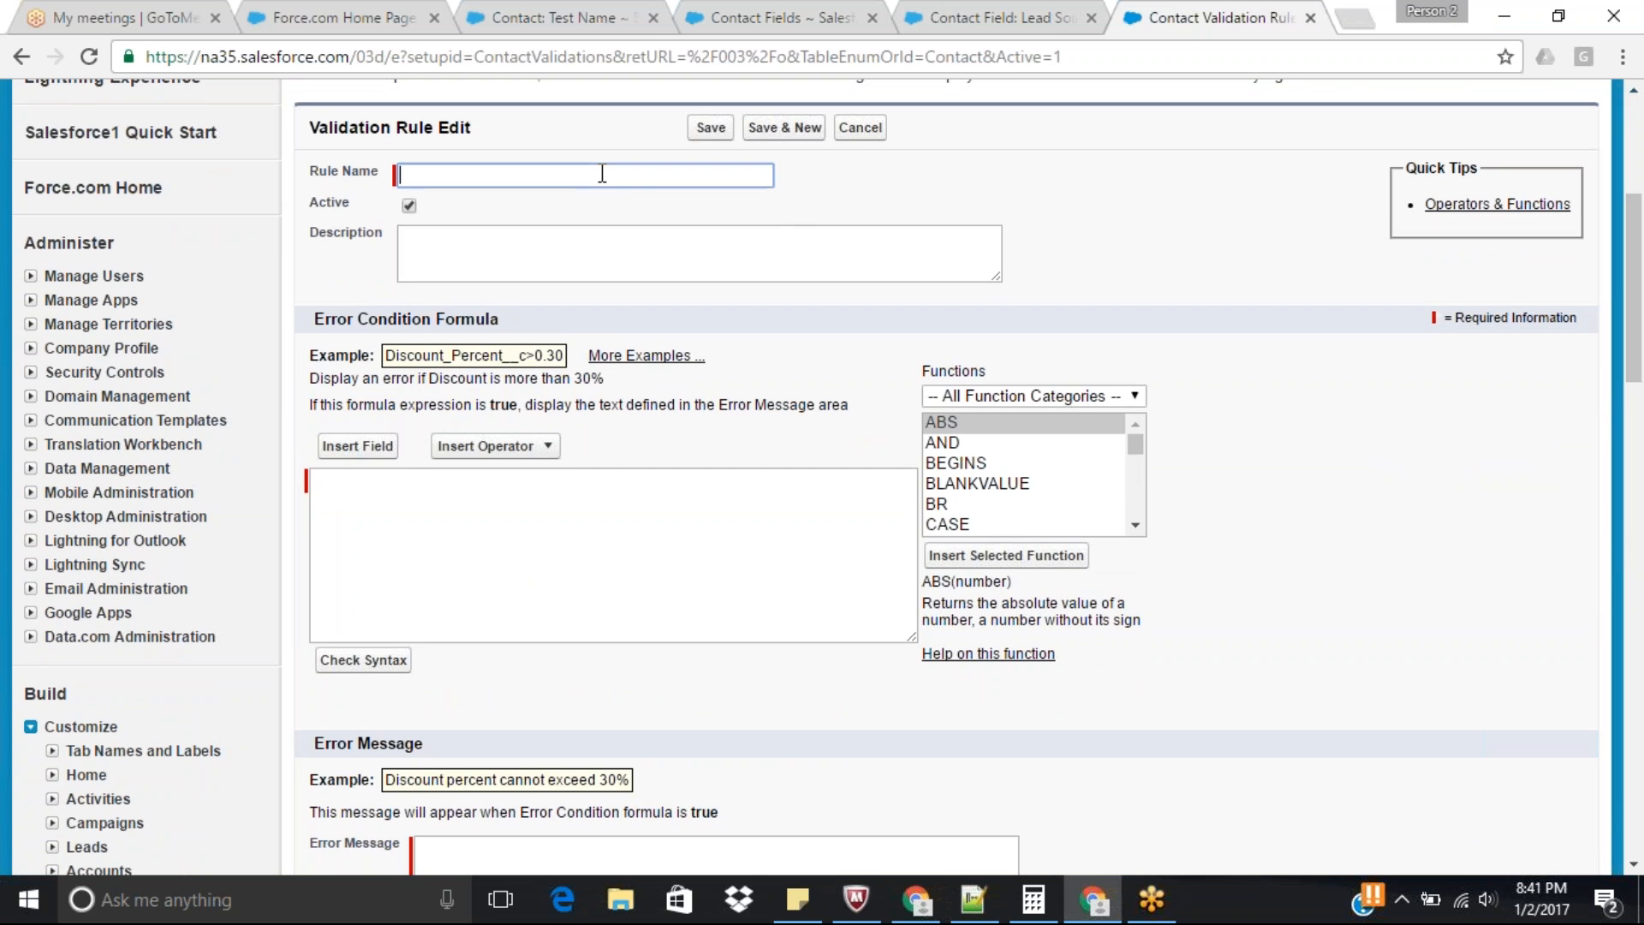
text(Phone)
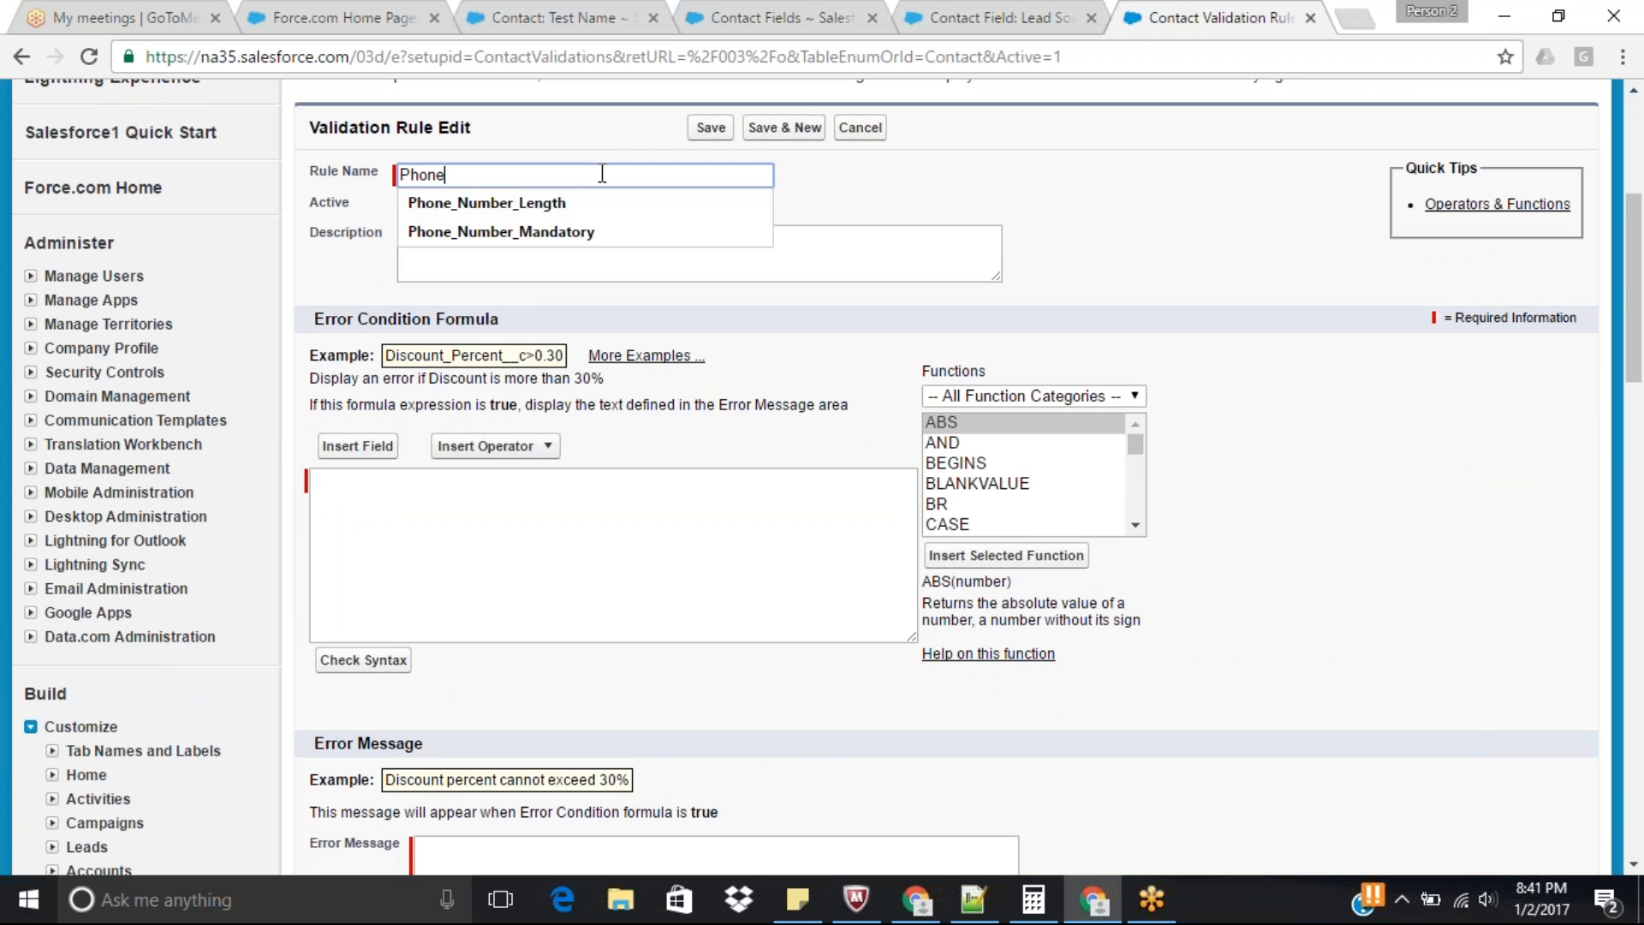
text( Numbe)
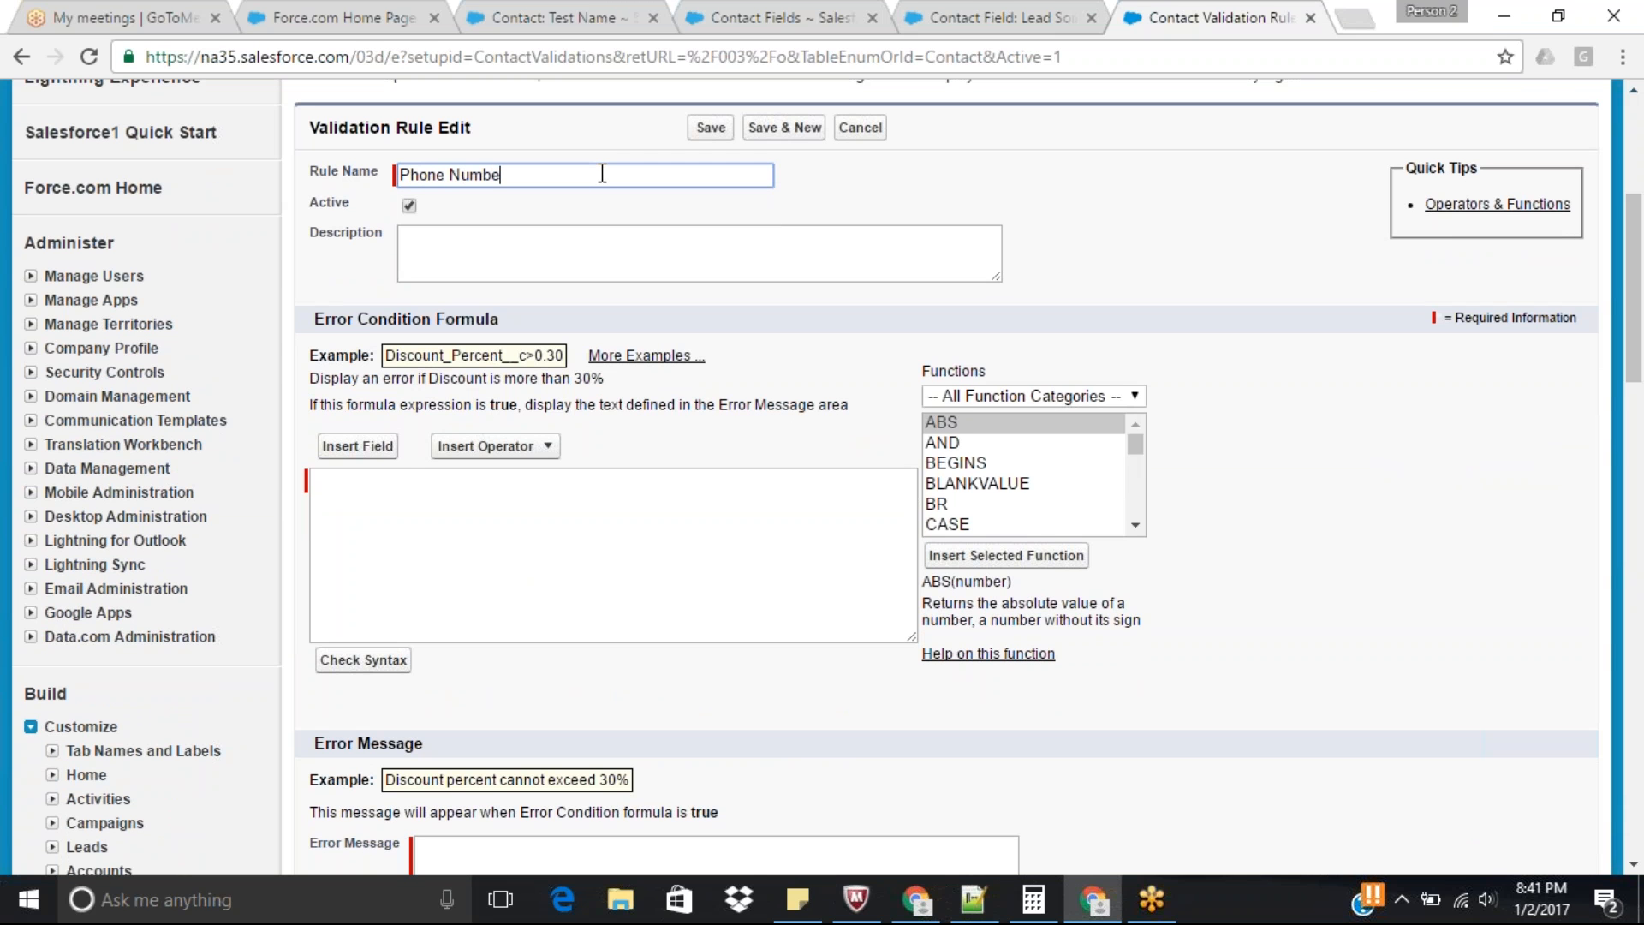
text(r )
text(Va)
key(BackSpace)
key(BackSpace)
key(BackSpace)
key(BackSpace)
key(BackSpace)
key(BackSpace)
key(BackSpace)
key(BackSpace)
key(BackSpace)
key(BackSpace)
key(BackSpace)
key(BackSpace)
key(BackSpace)
key(BackSpace)
key(BackSpace)
text(Phone Number Mando)
text(tory when lead source)
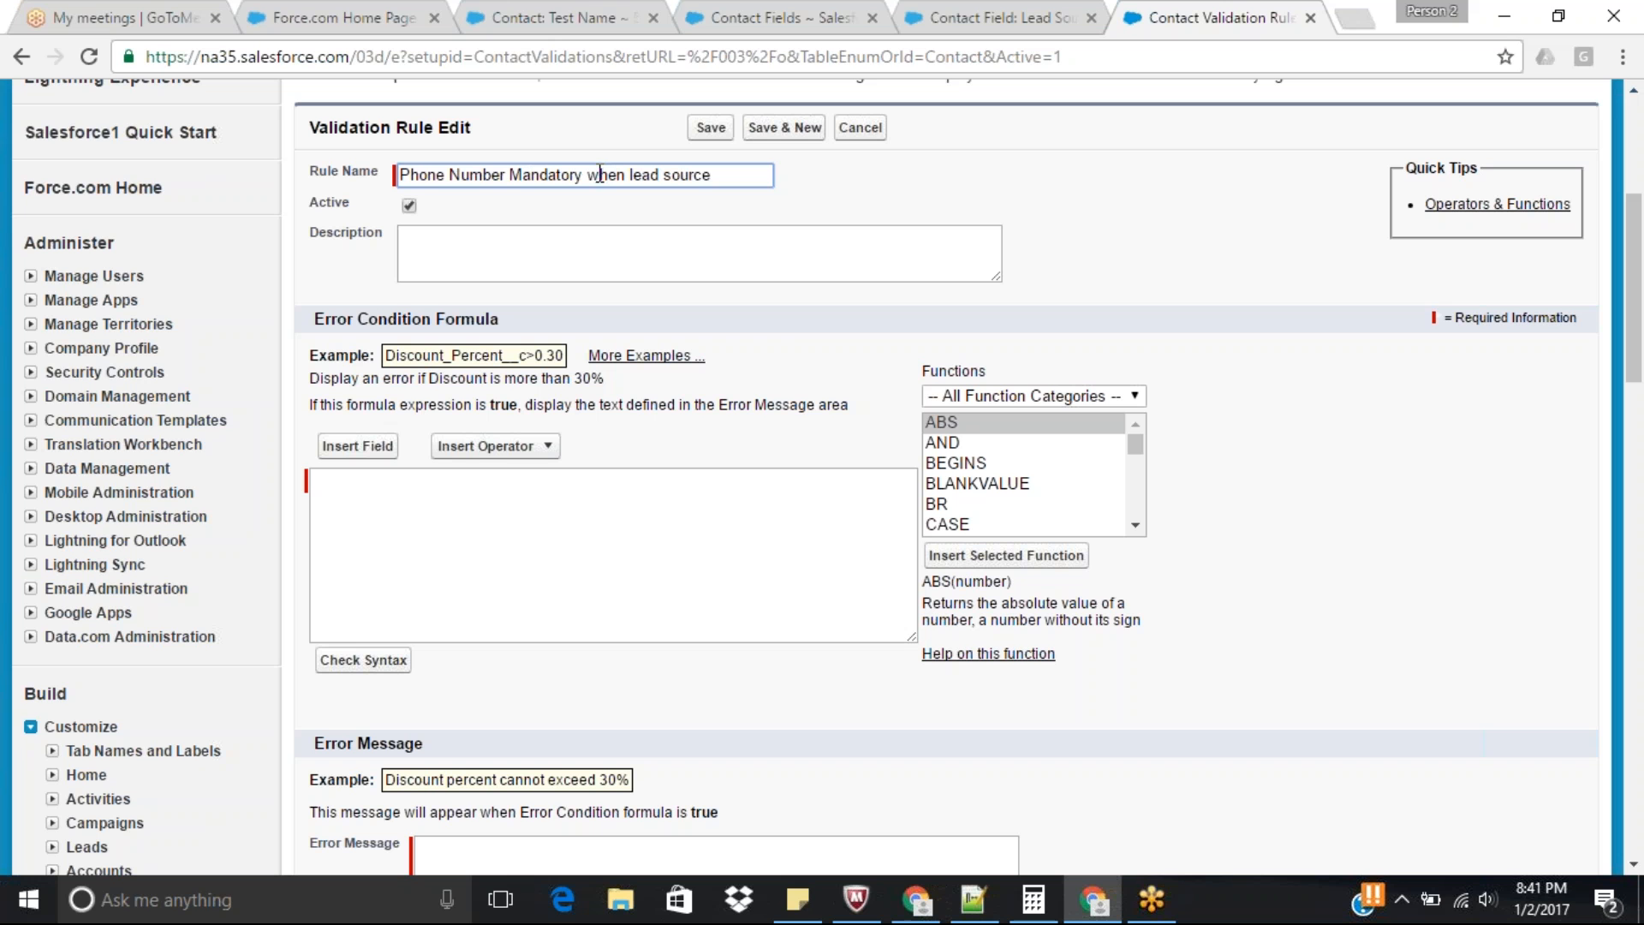
Shorten the rule name's wording to PhoneNum and leadSource, and append "Pho" to its end.
click(506, 176)
key(BackSpace)
key(BackSpace)
key(BackSpace)
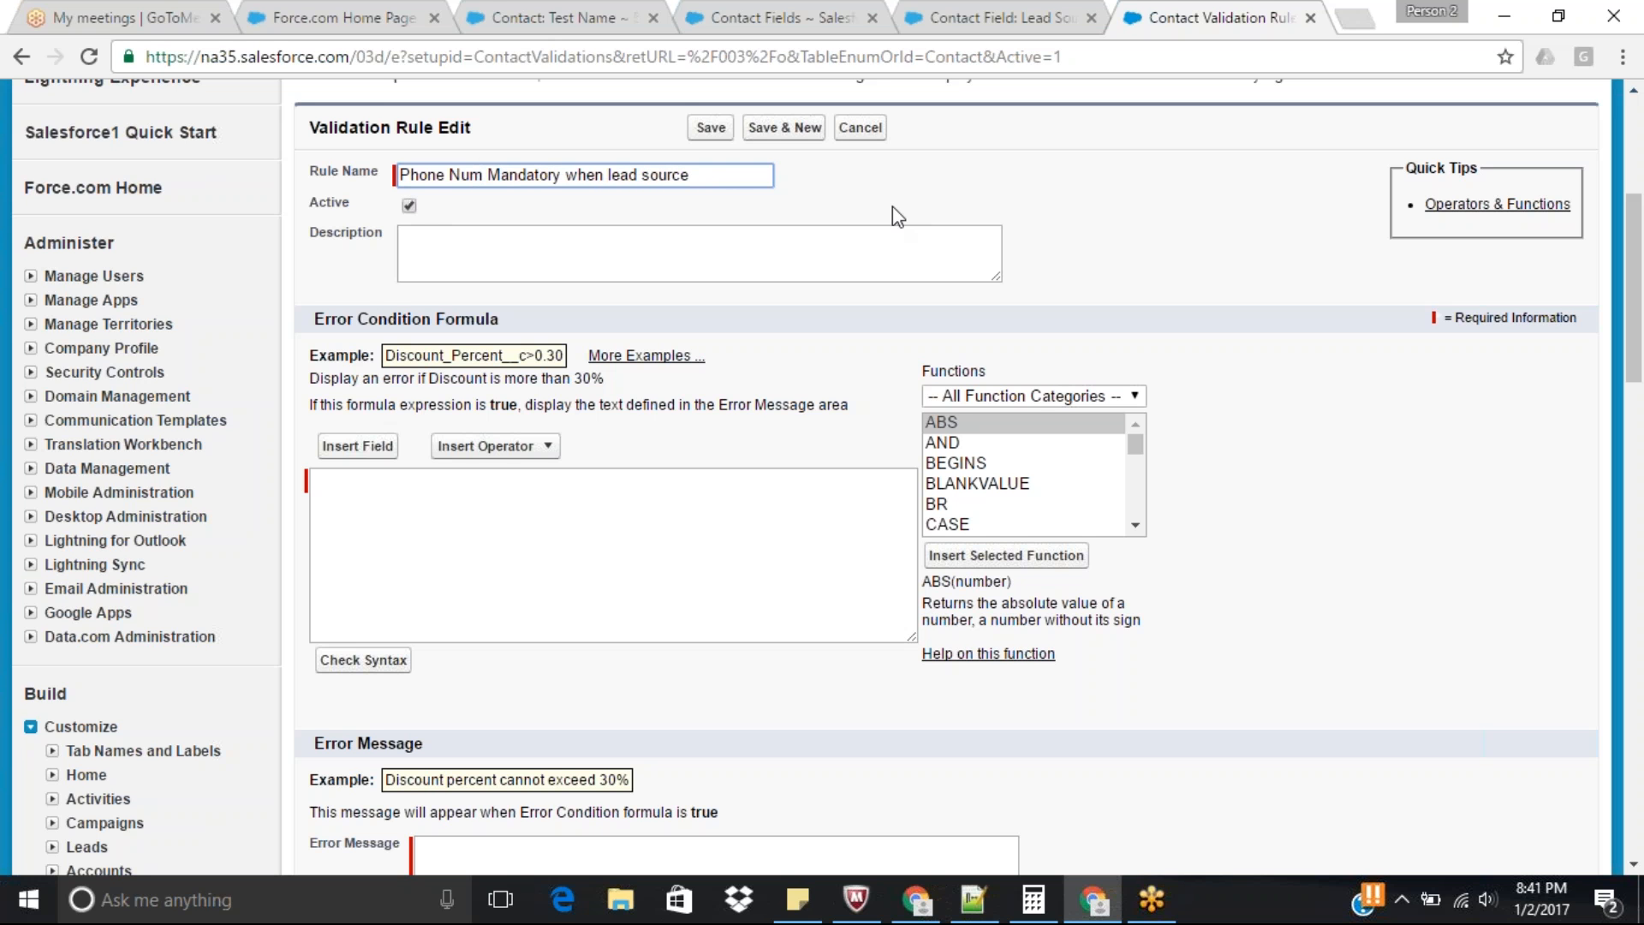
click(451, 176)
key(BackSpace)
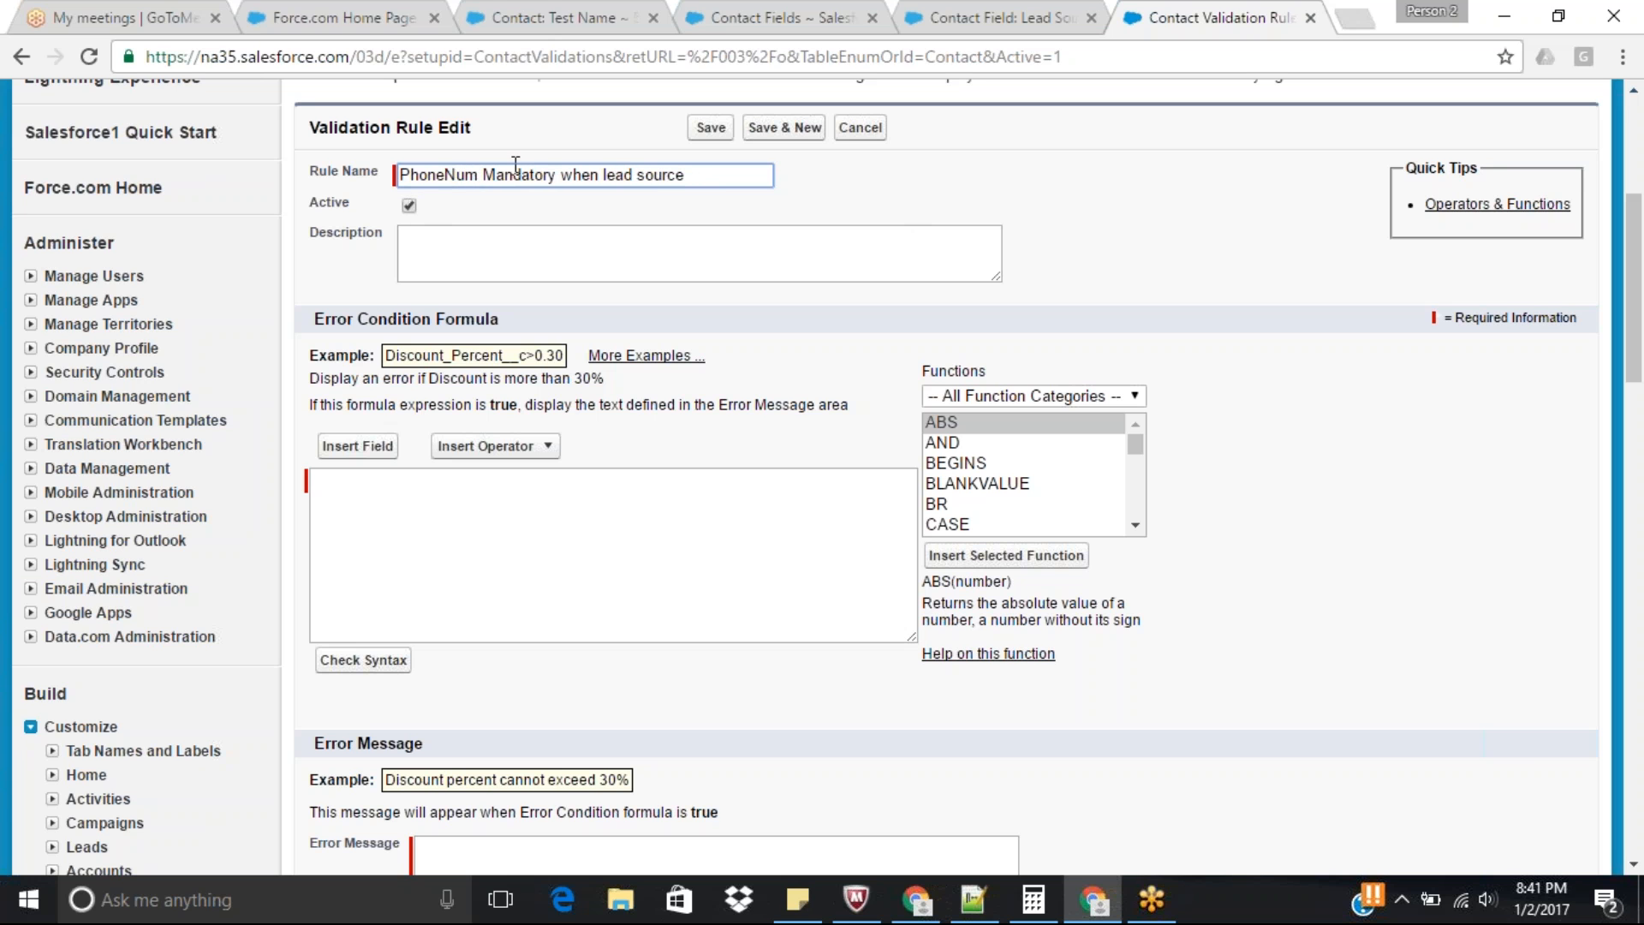
click(688, 176)
text(Pho)
click(639, 177)
key(BackSpace)
key(Delete)
text(S)
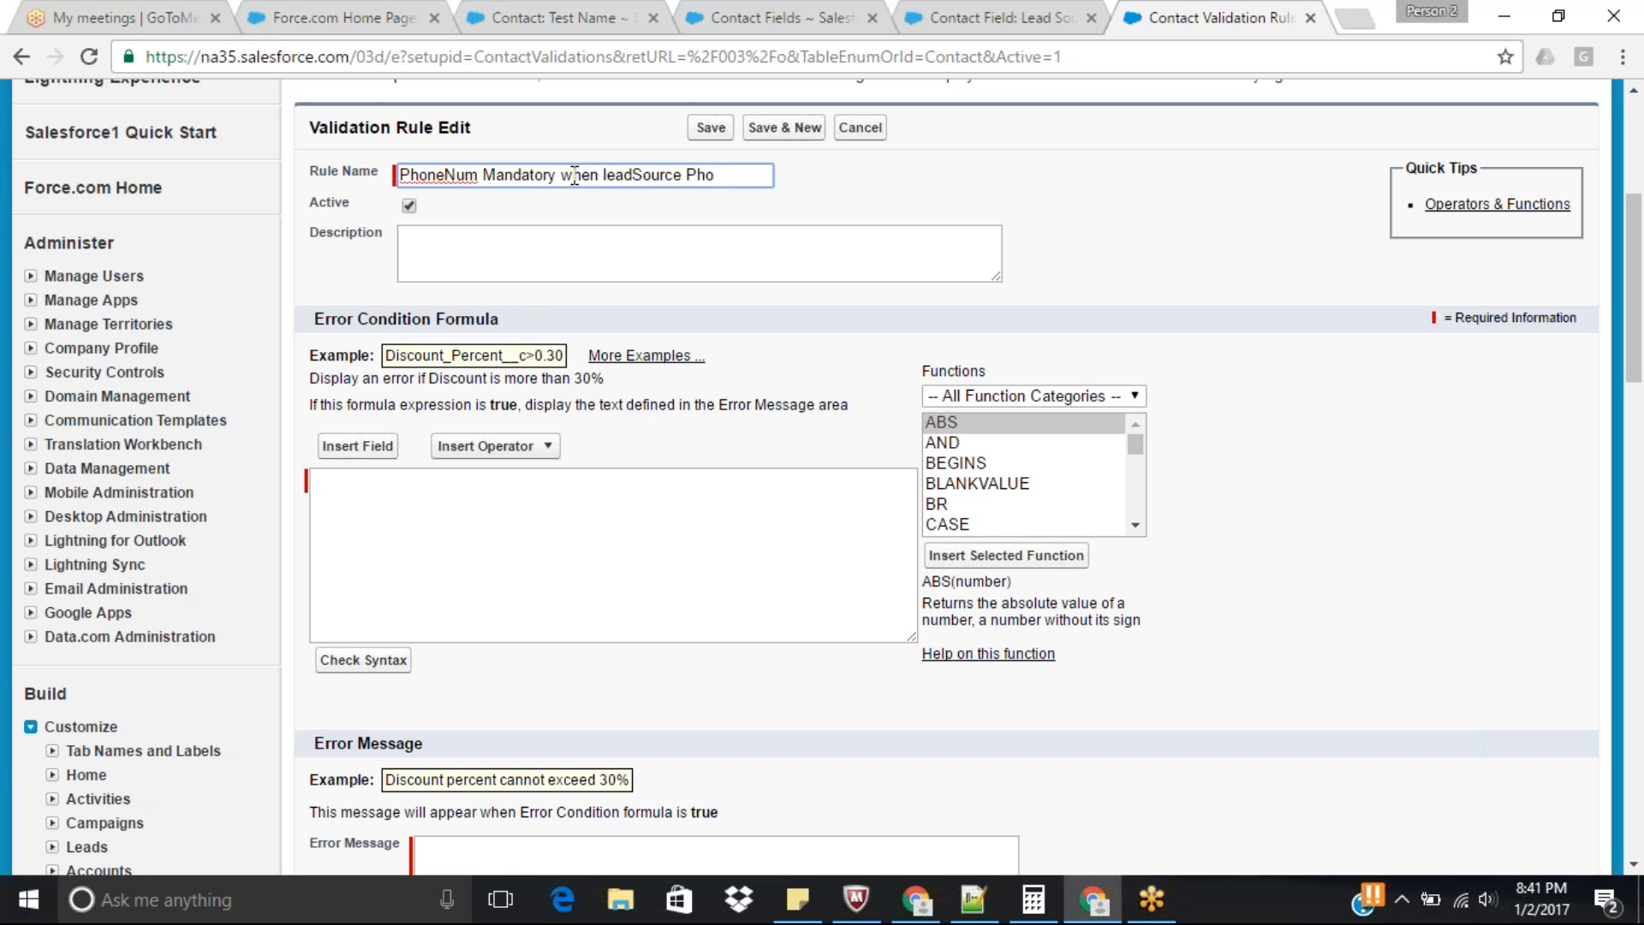
Condense the rule name's opening words to PhoneNumMandatoryWhenLeadSource and complete the last word as Phone.
key(BackSpace)
key(Right)
key(Right)
key(Right)
key(Right)
key(Right)
key(Right)
key(Right)
key(Right)
key(Right)
key(Right)
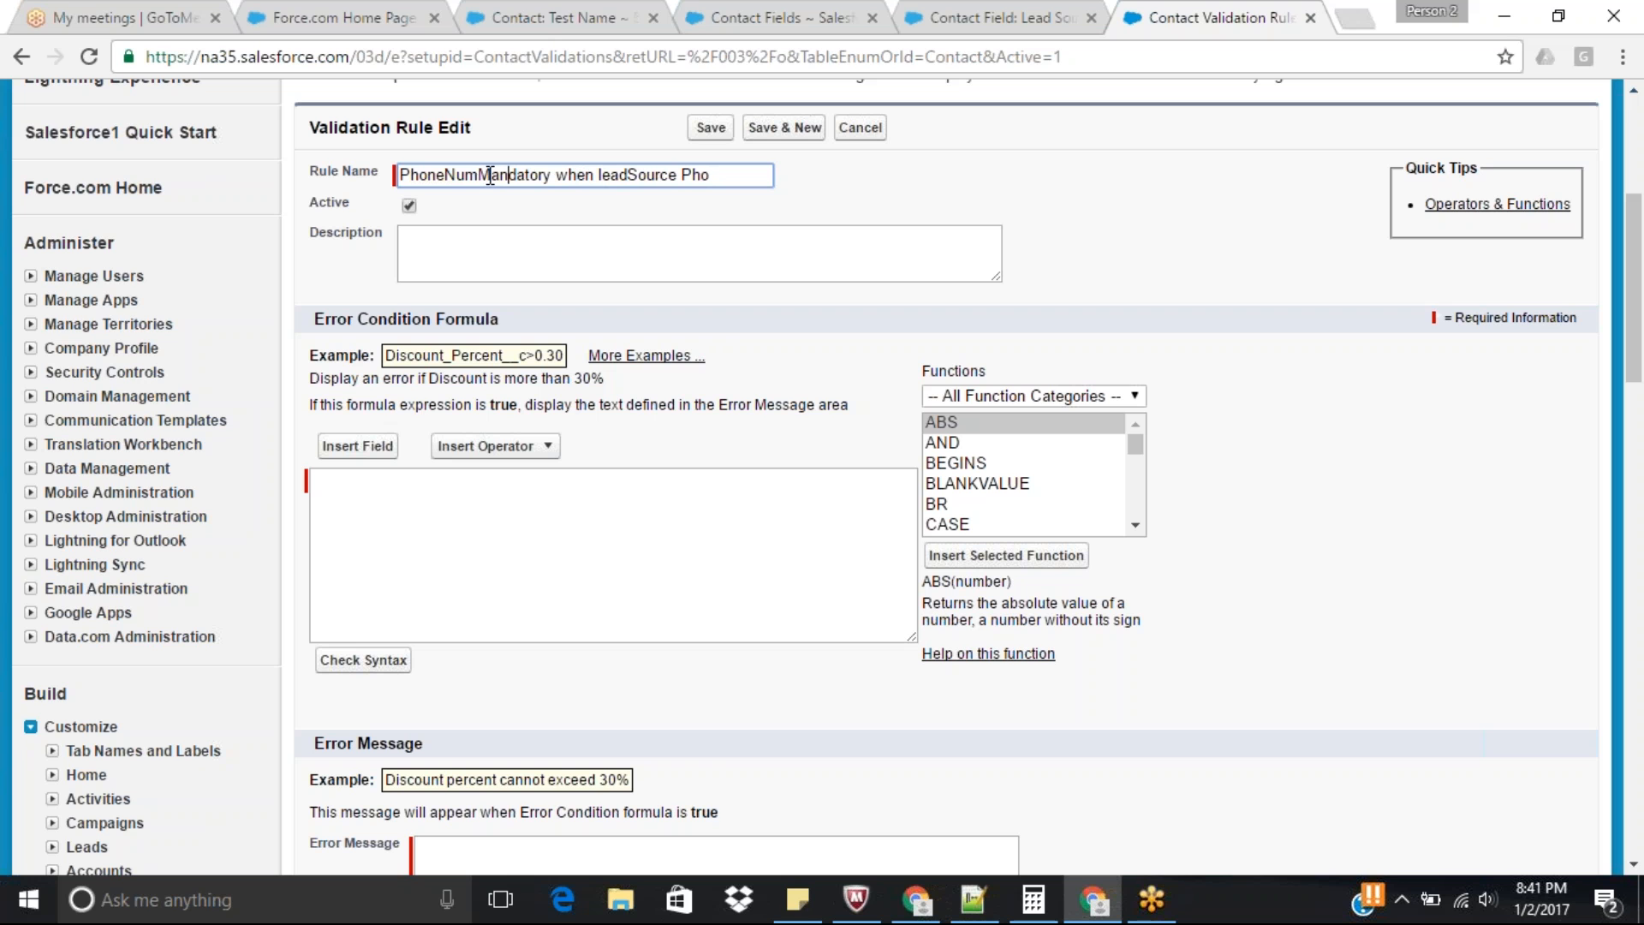
key(BackSpace)
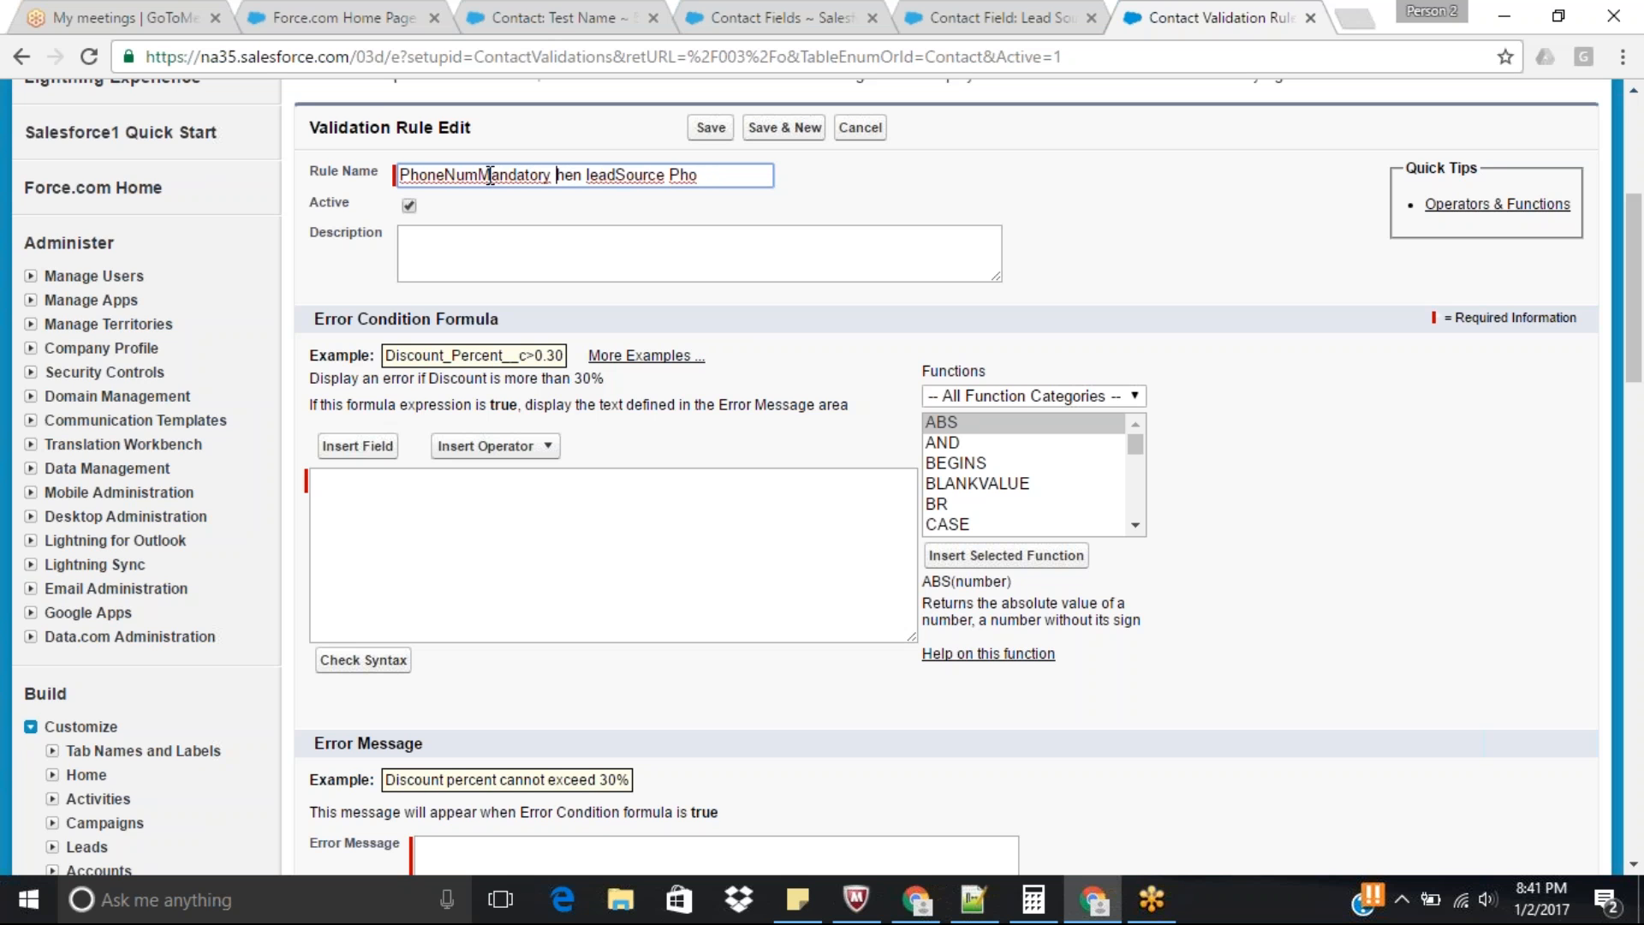
text(W)
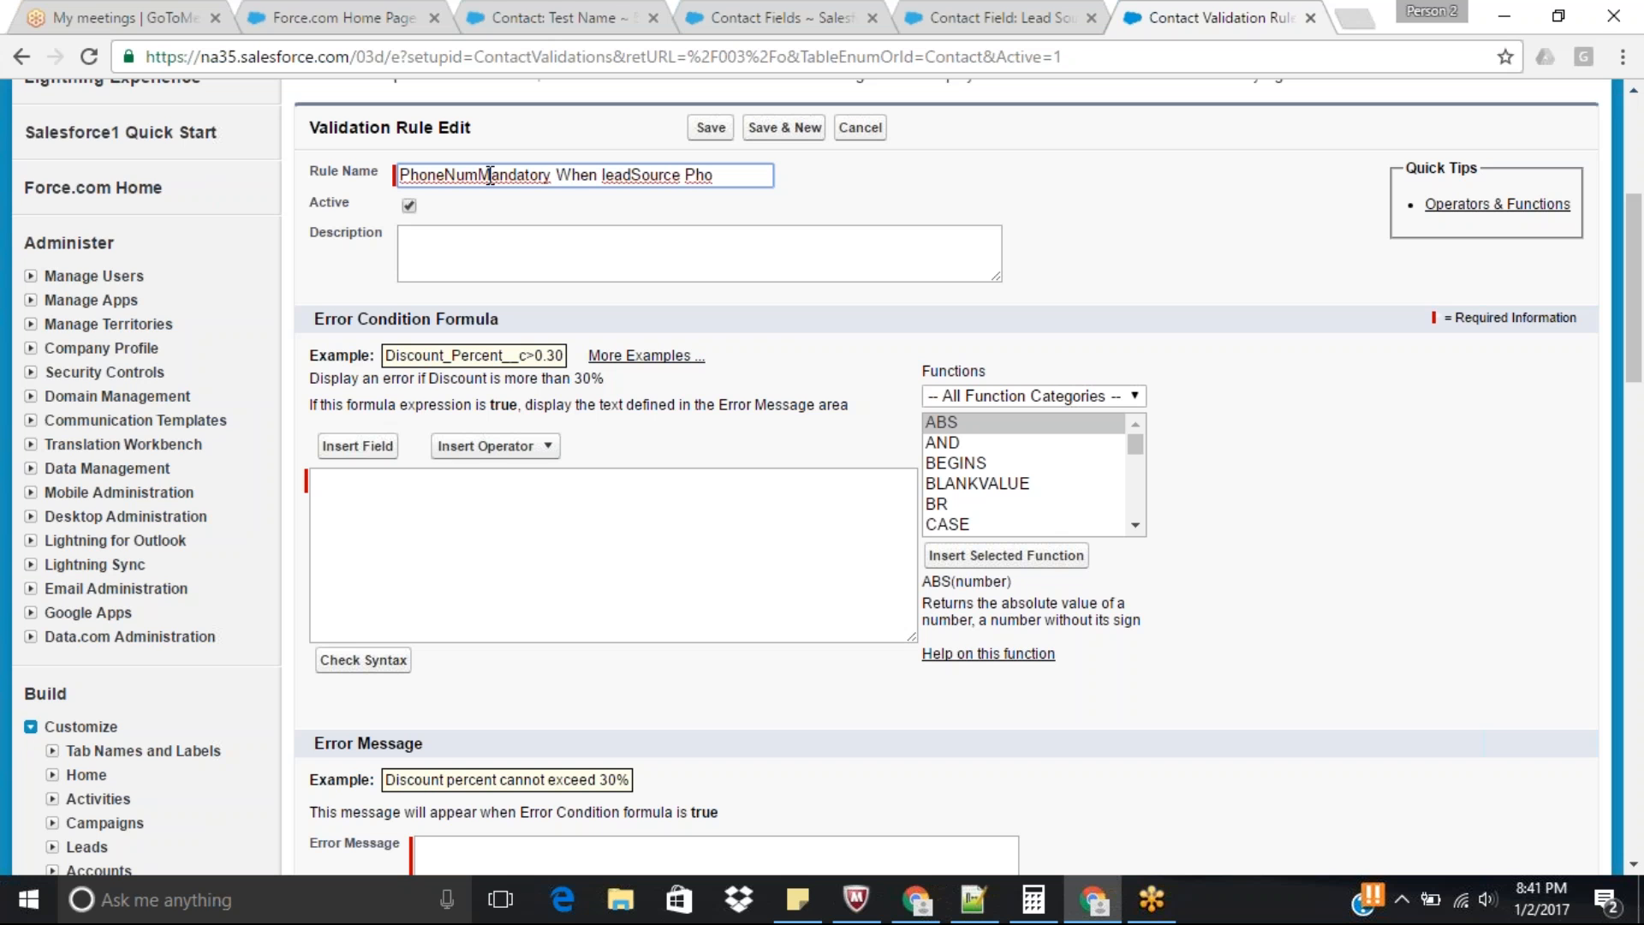
key(BackSpace)
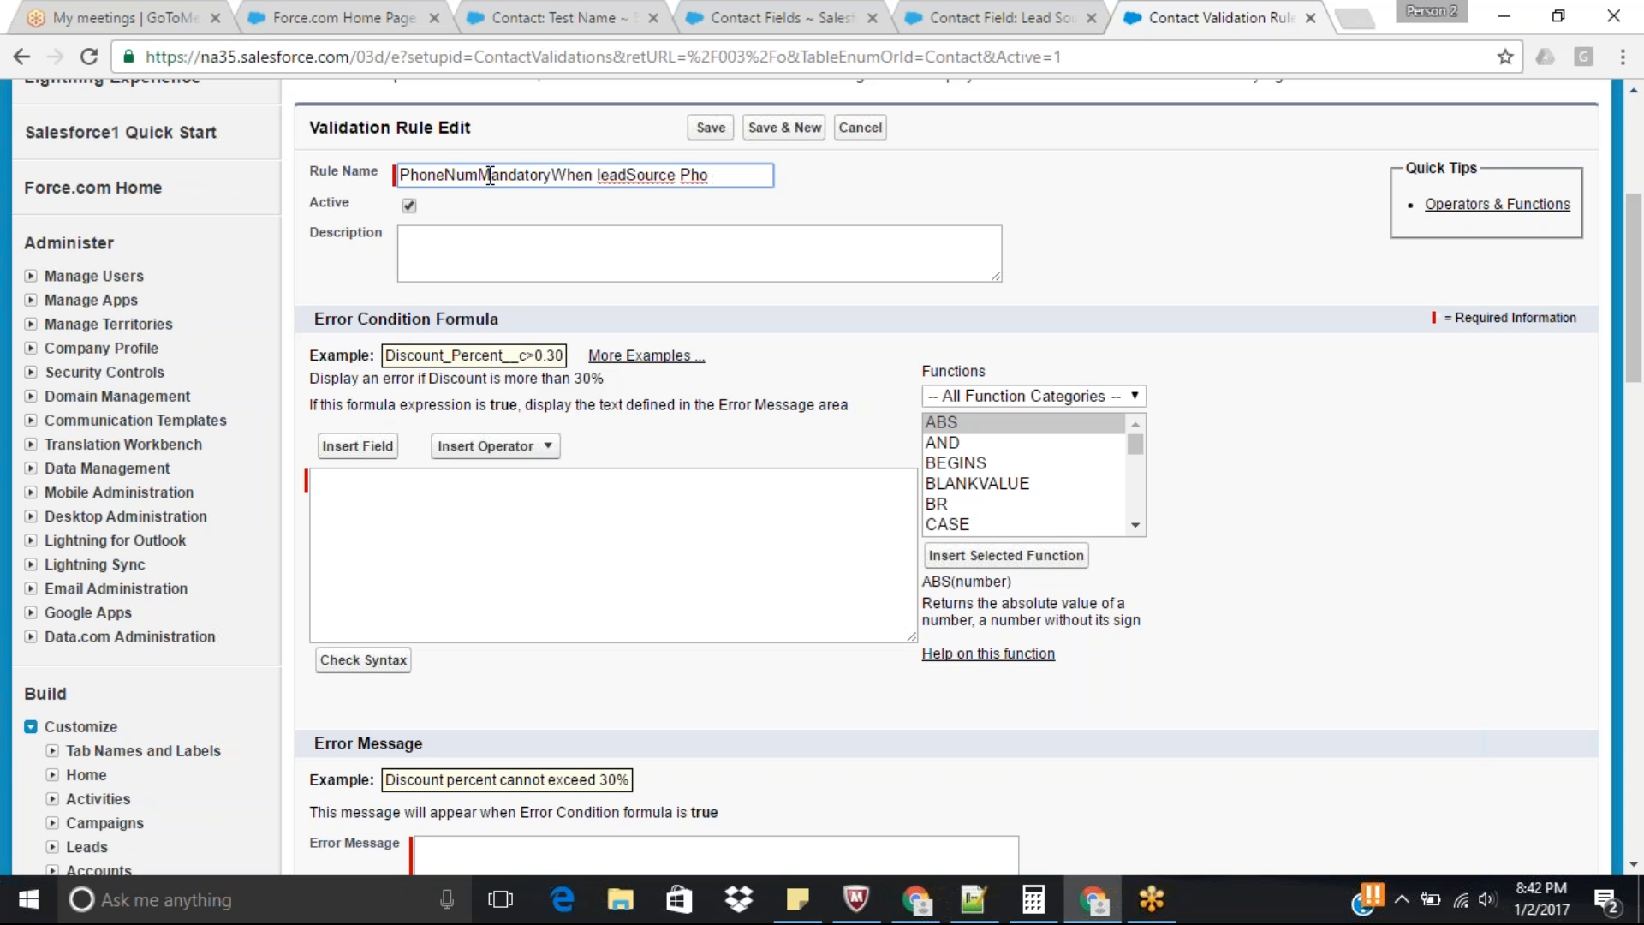
key(Right)
key(Right)
key(Right)
key(Right)
key(Right)
key(BackSpace)
key(Delete)
text(Lne)
Insert the ISPICKVAL function into the empty error condition formula.
scroll(1178, 367, down, 2)
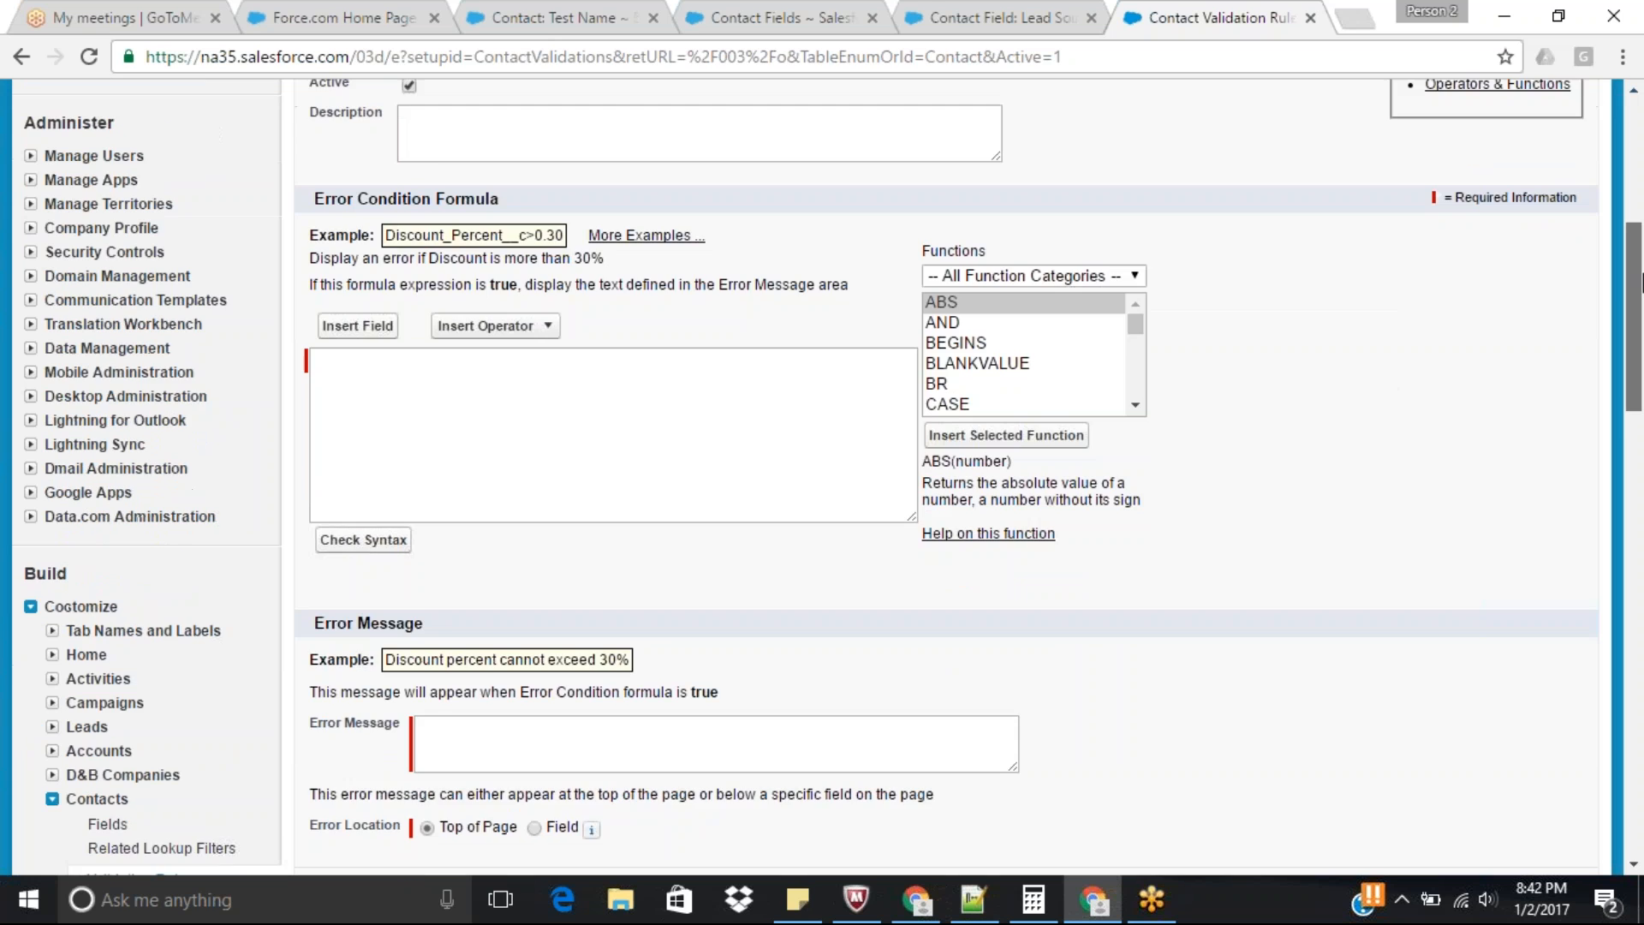
click(634, 402)
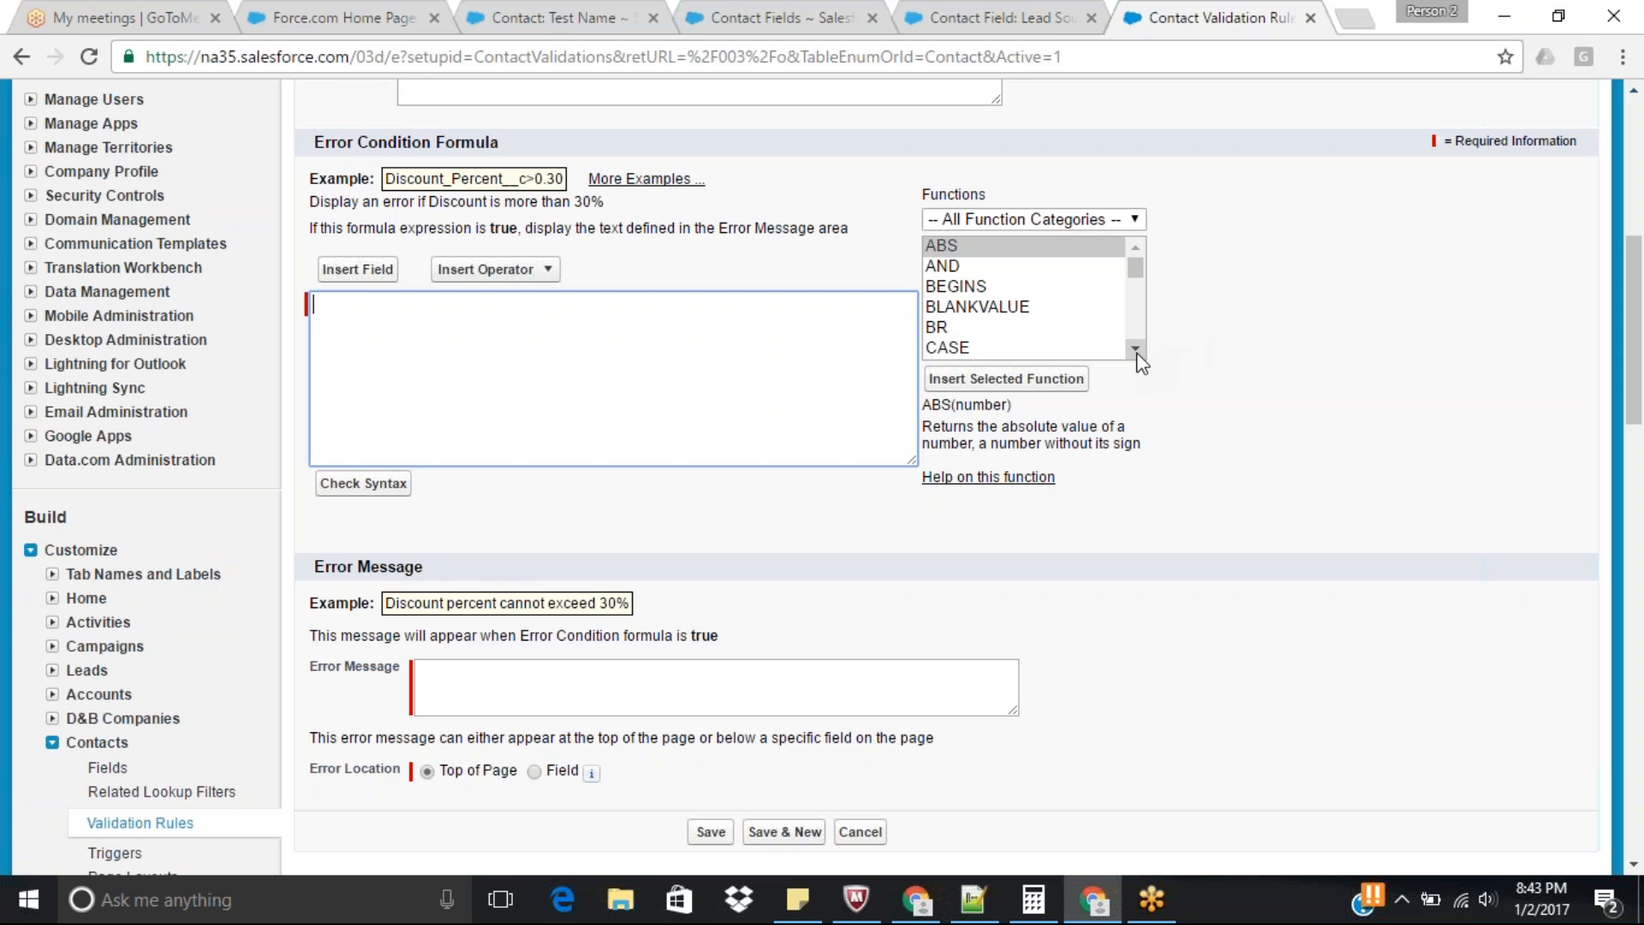
click(984, 334)
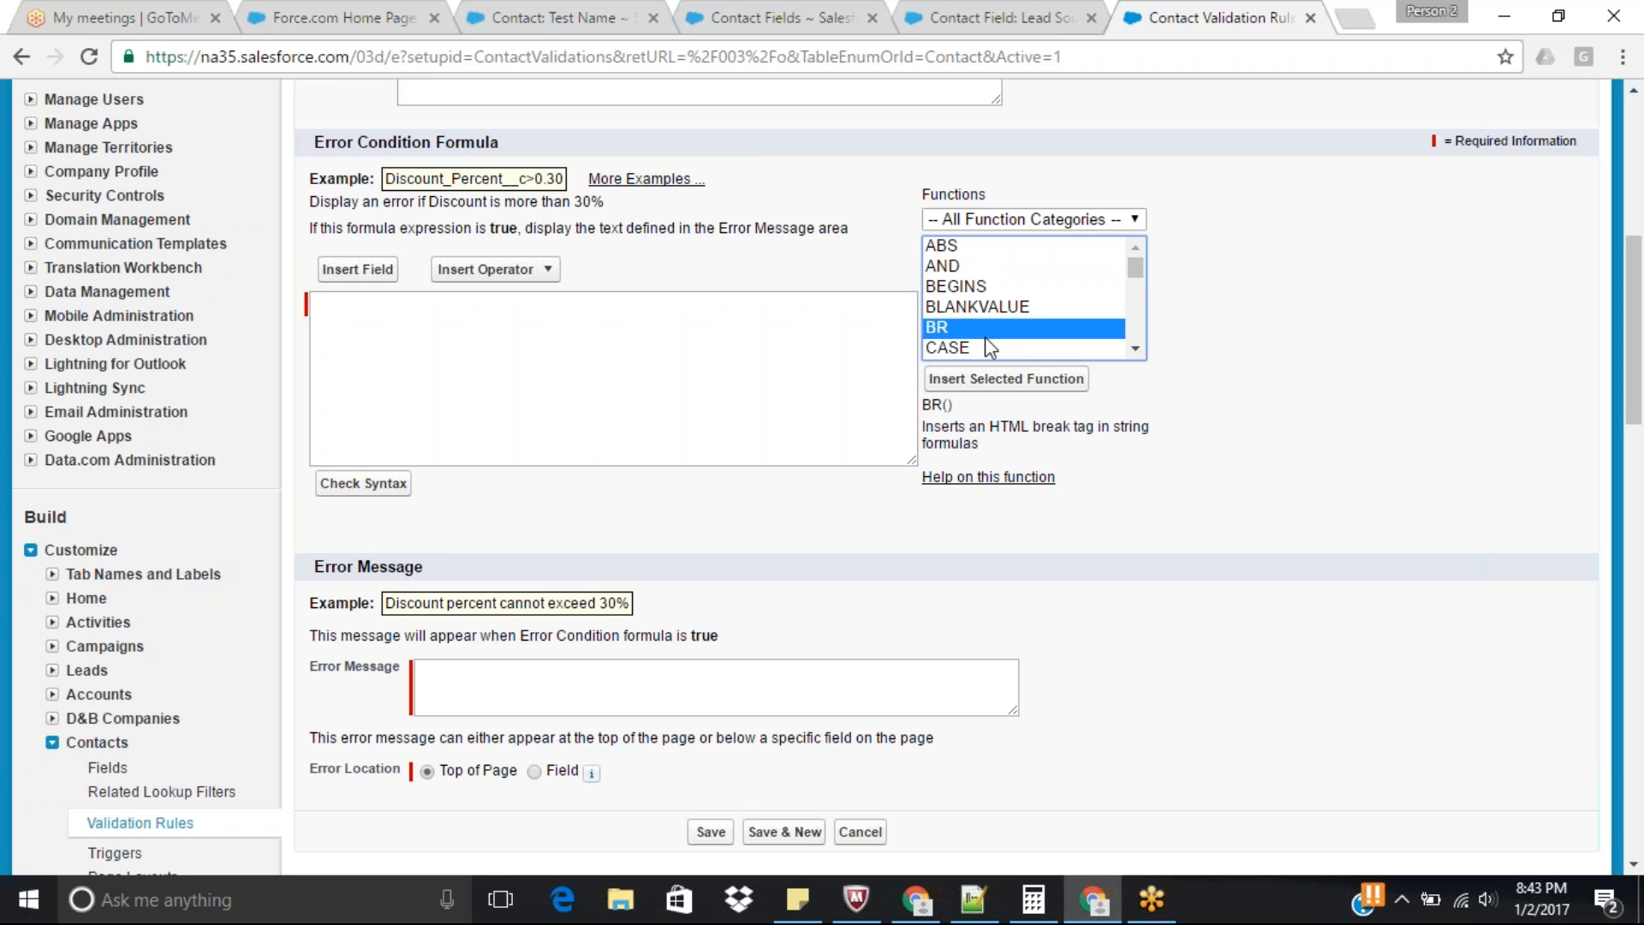
key(i)
key(i)
key(i)
key(i)
key(i)
key(i)
key(i)
key(i)
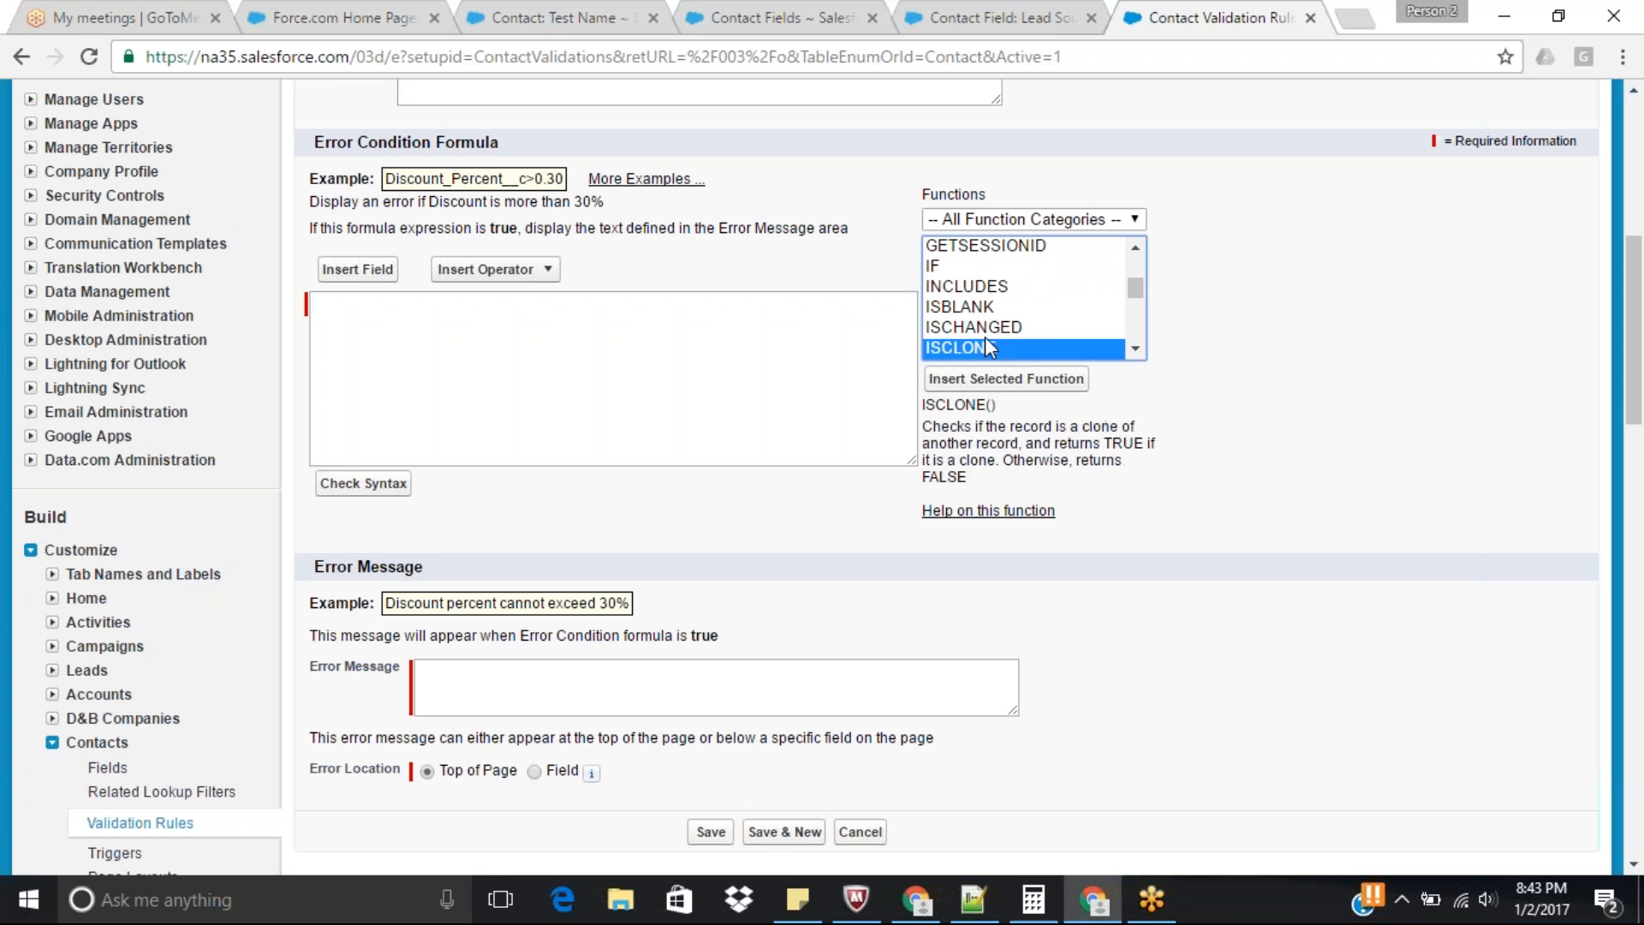
key(i)
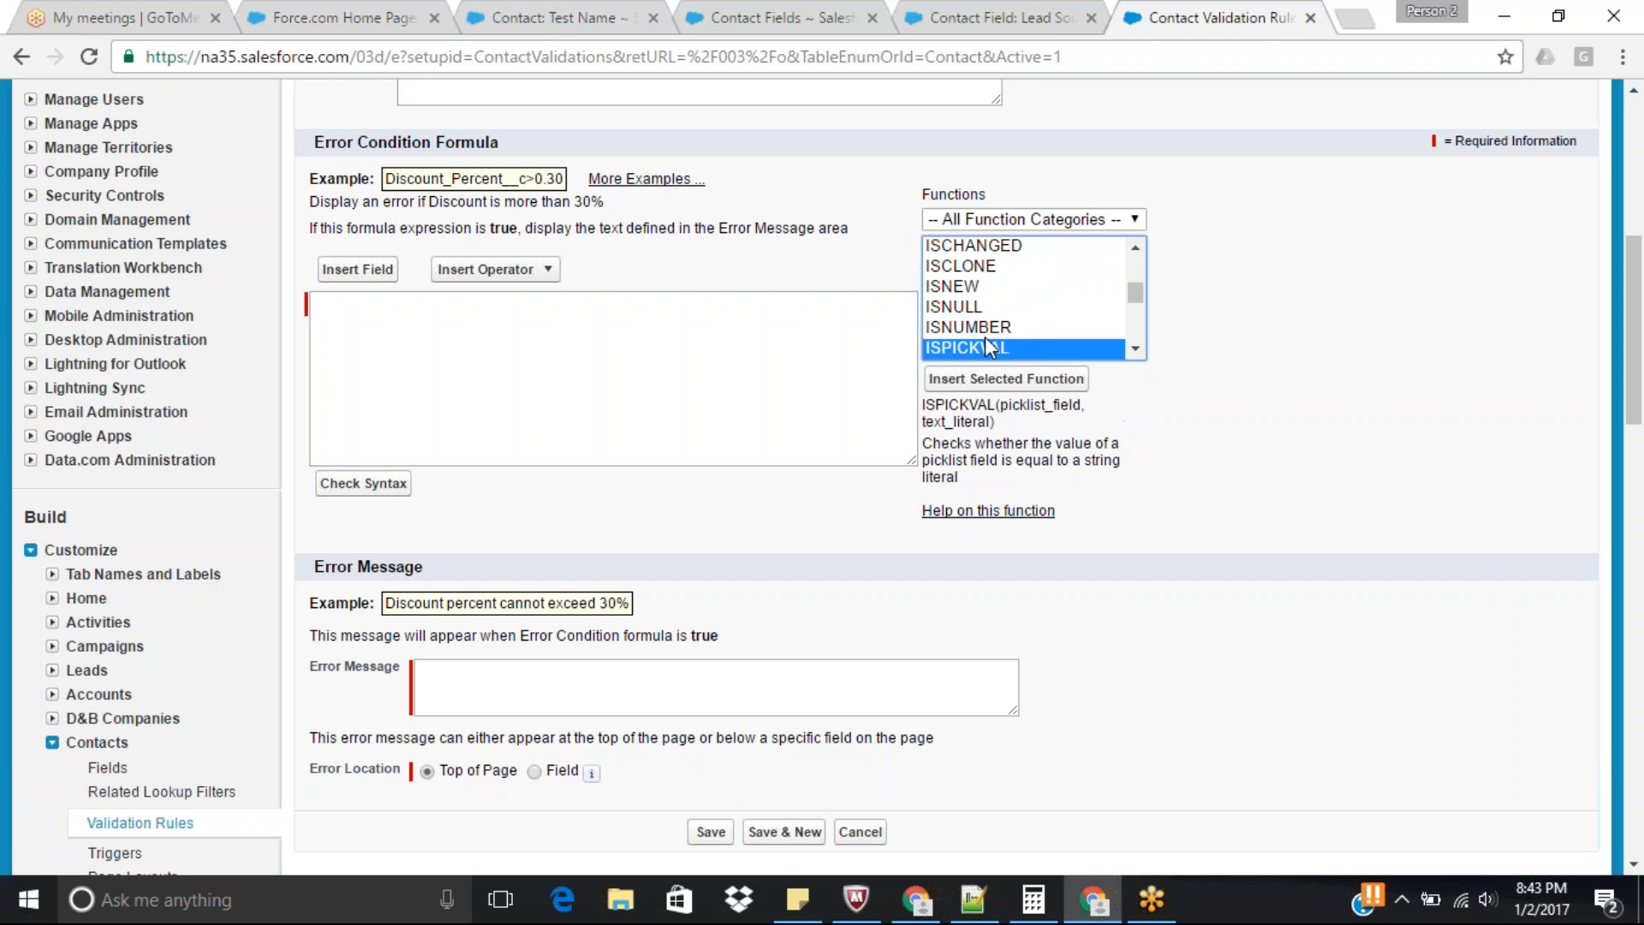
click(1046, 391)
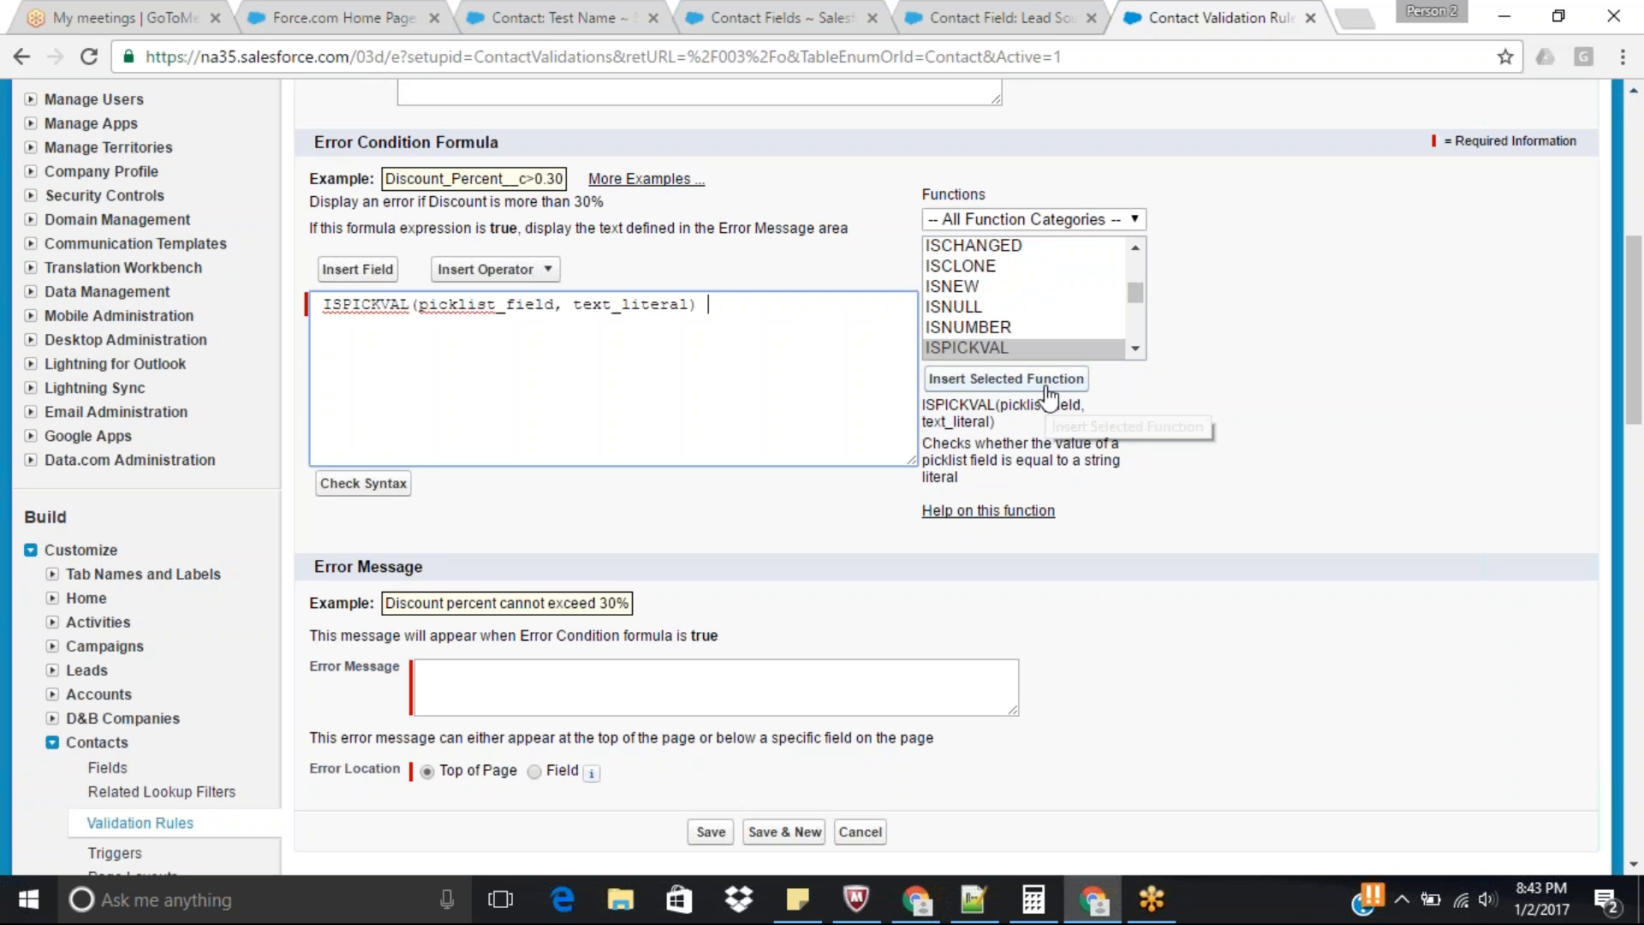
Replace the picklist_field placeholder in the ISPICKVAL function with LeadSource.
double_click(485, 304)
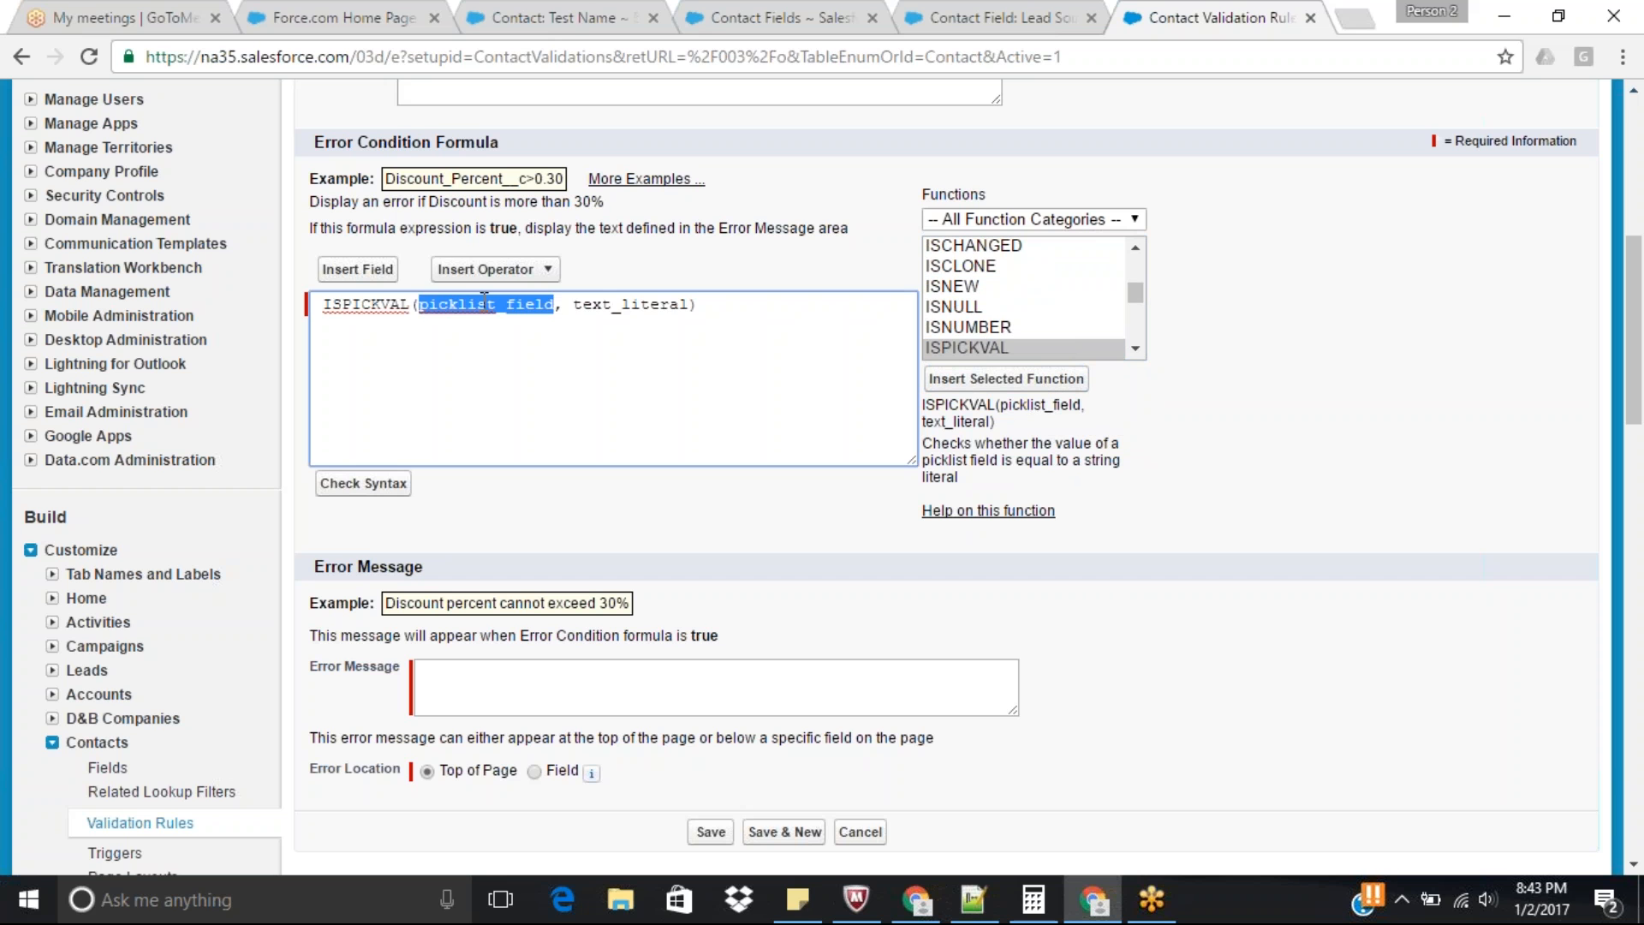
key(BackSpace)
text(Lea)
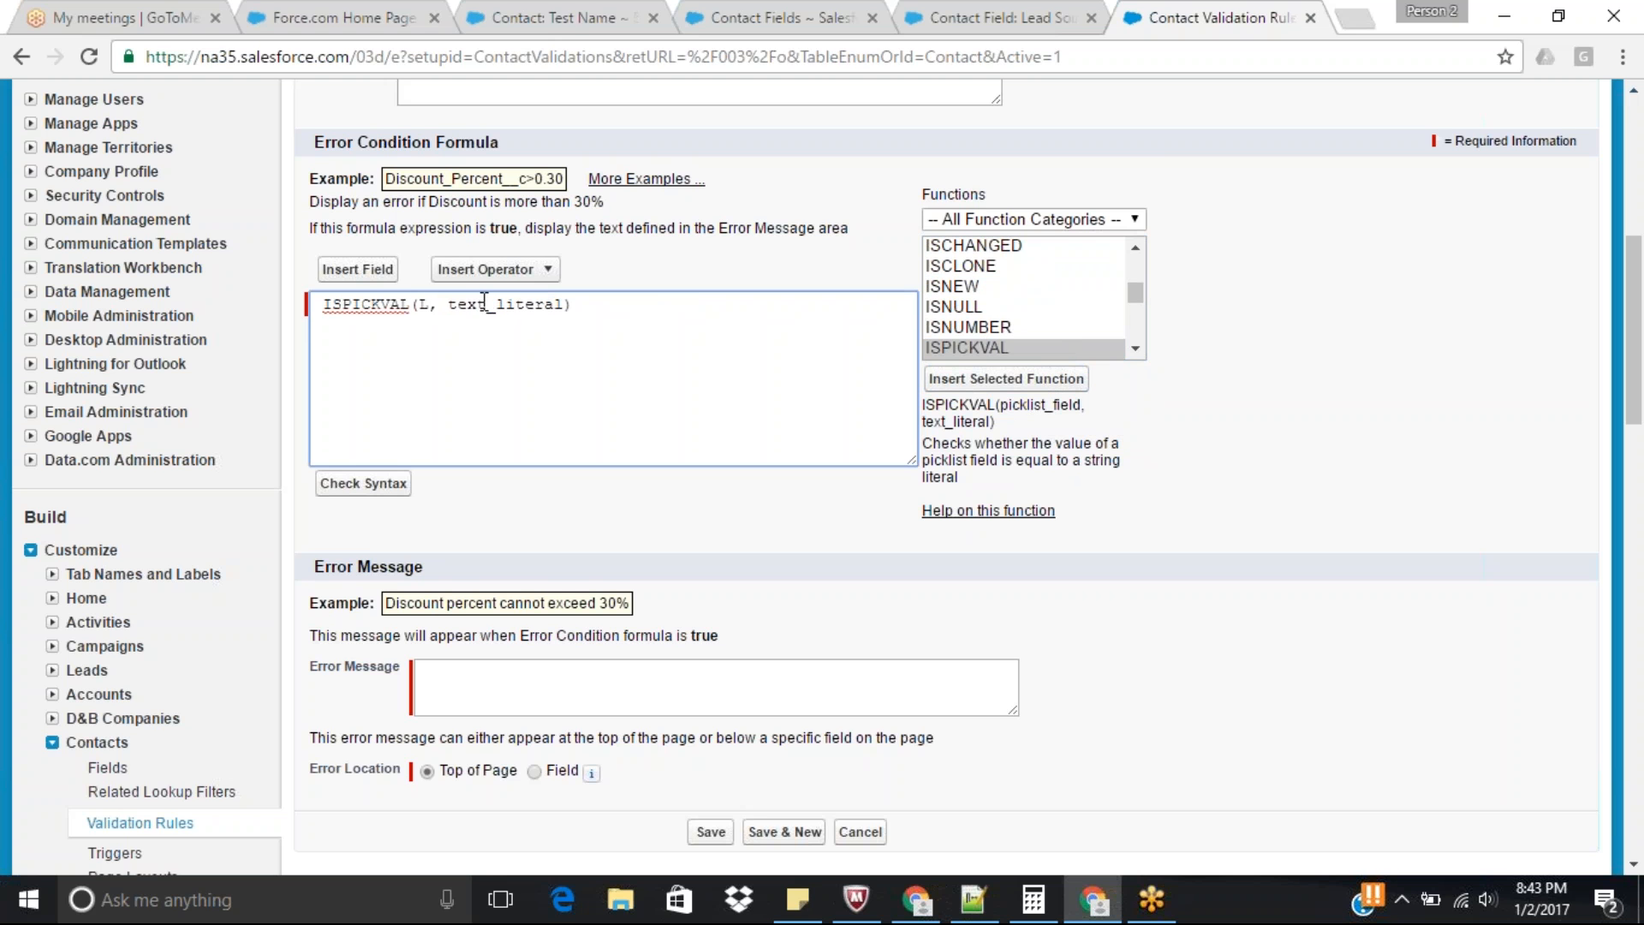
text(d)
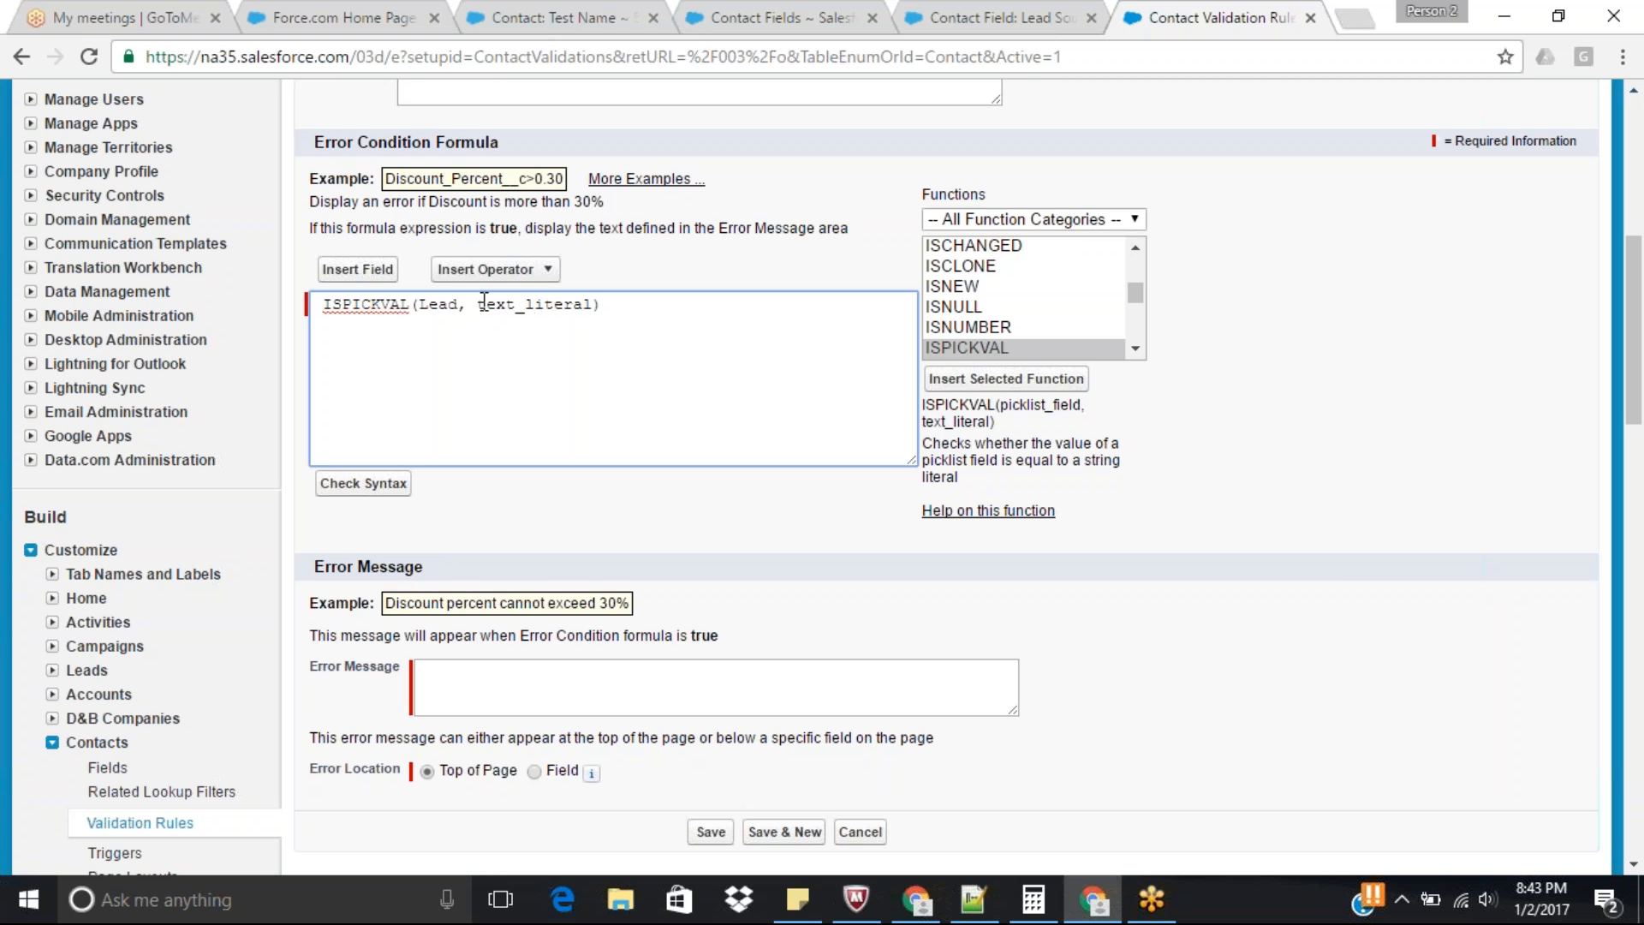
text(Sou)
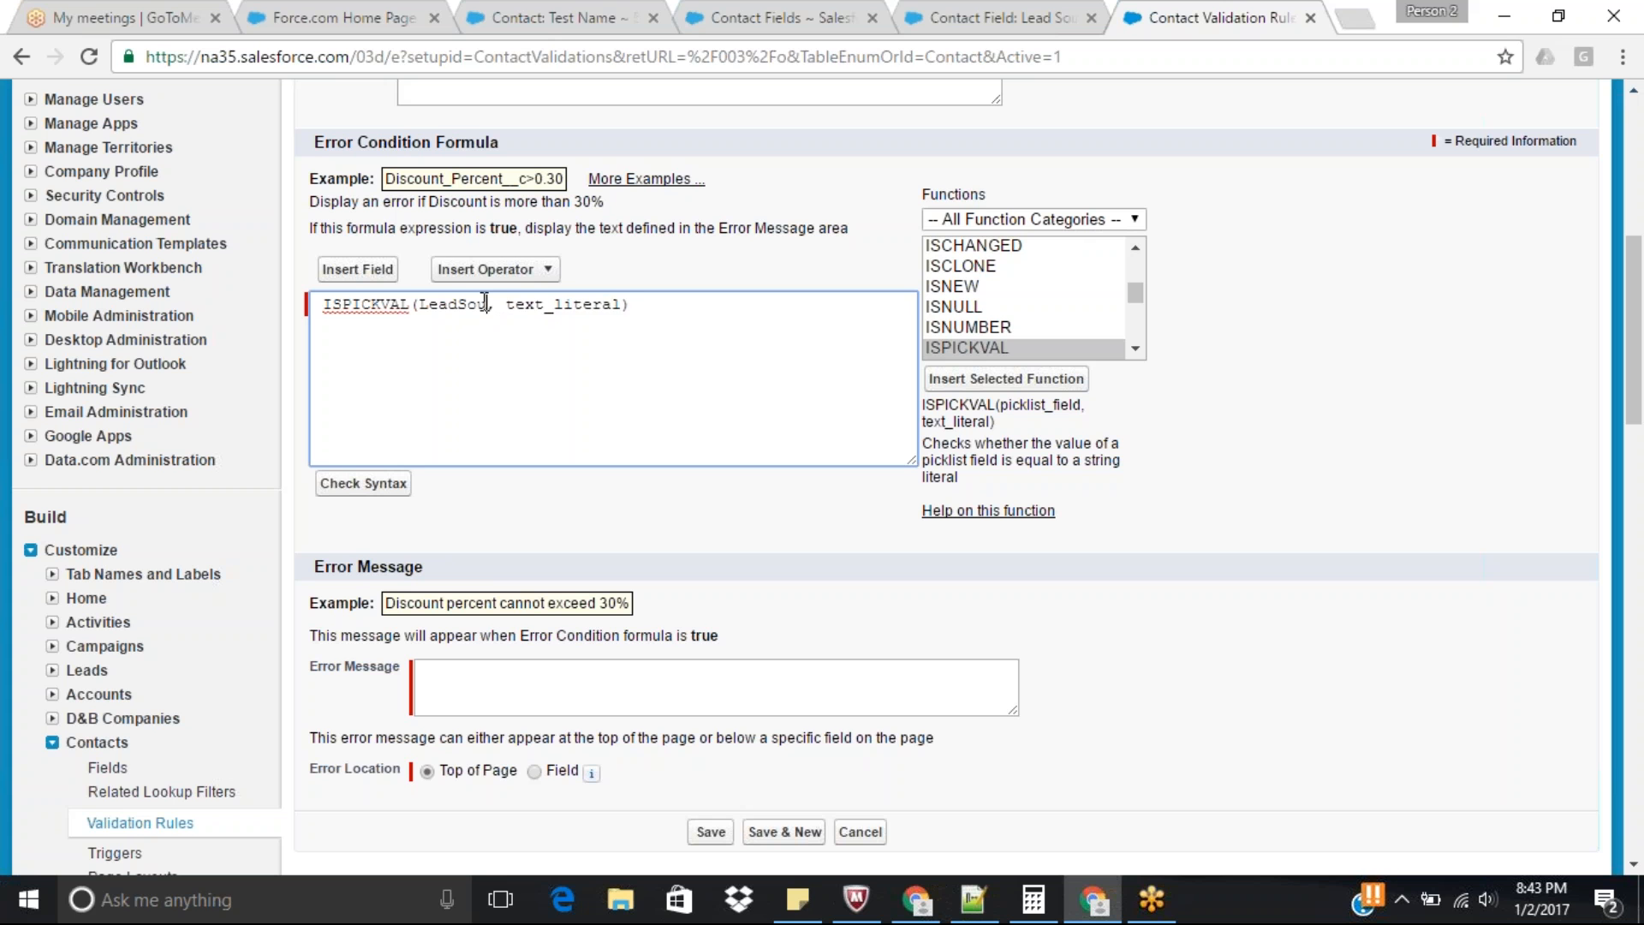
text(rce)
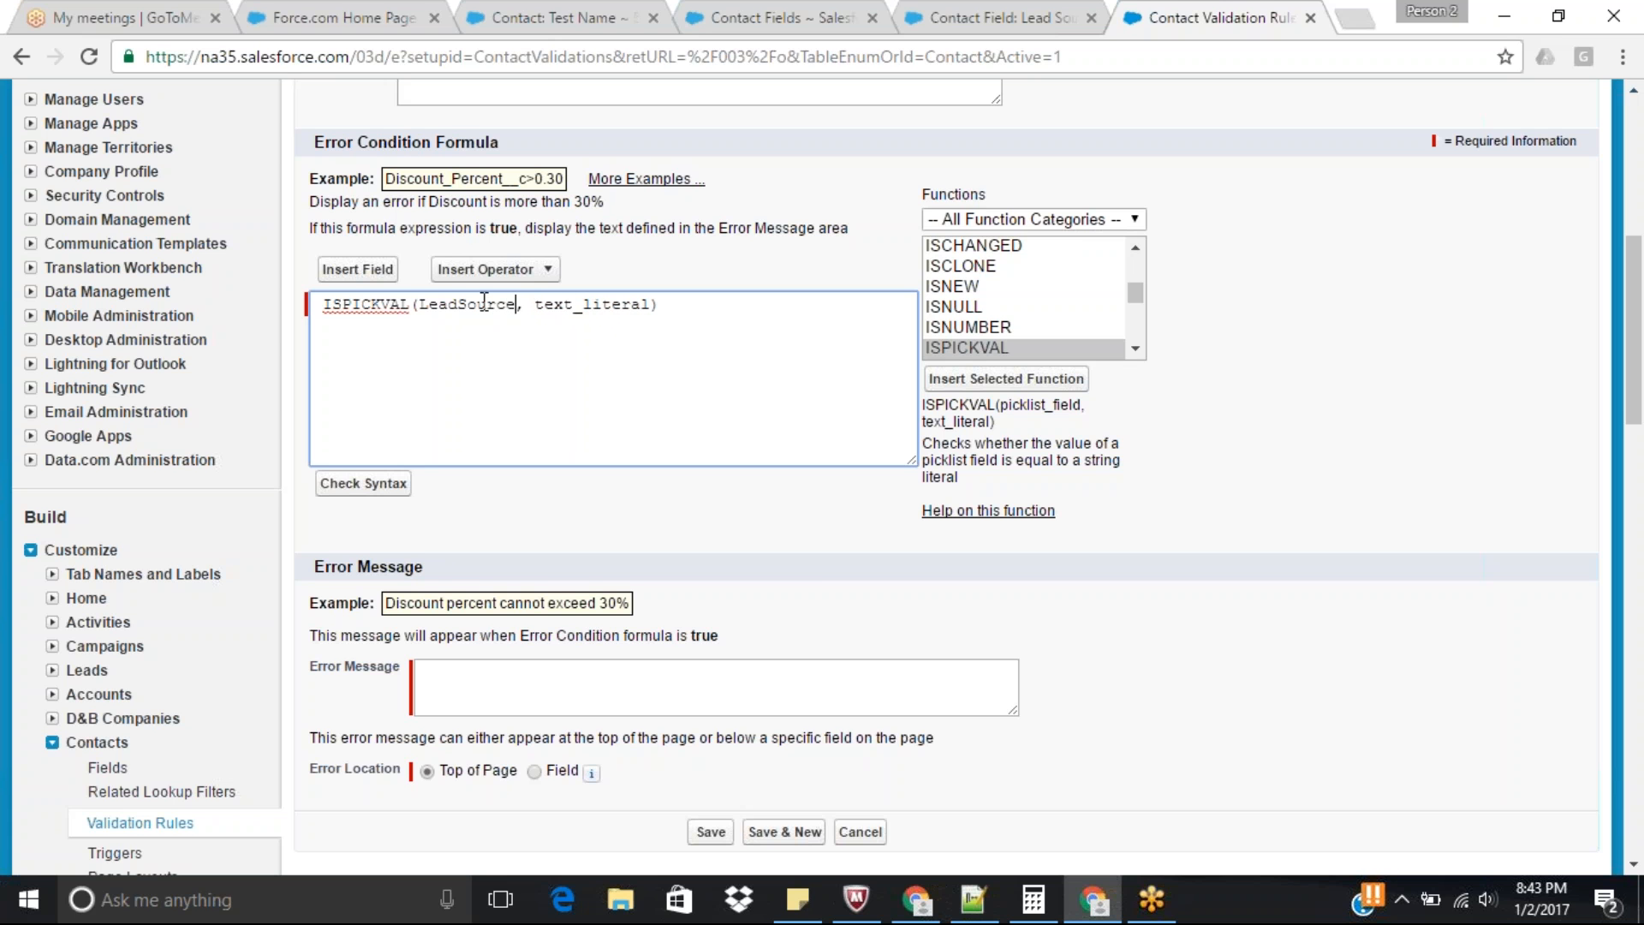
Copy the Phone Inquiry value from the contact record's Lead Source and return to the formula's text_literal placeholder.
double_click(611, 304)
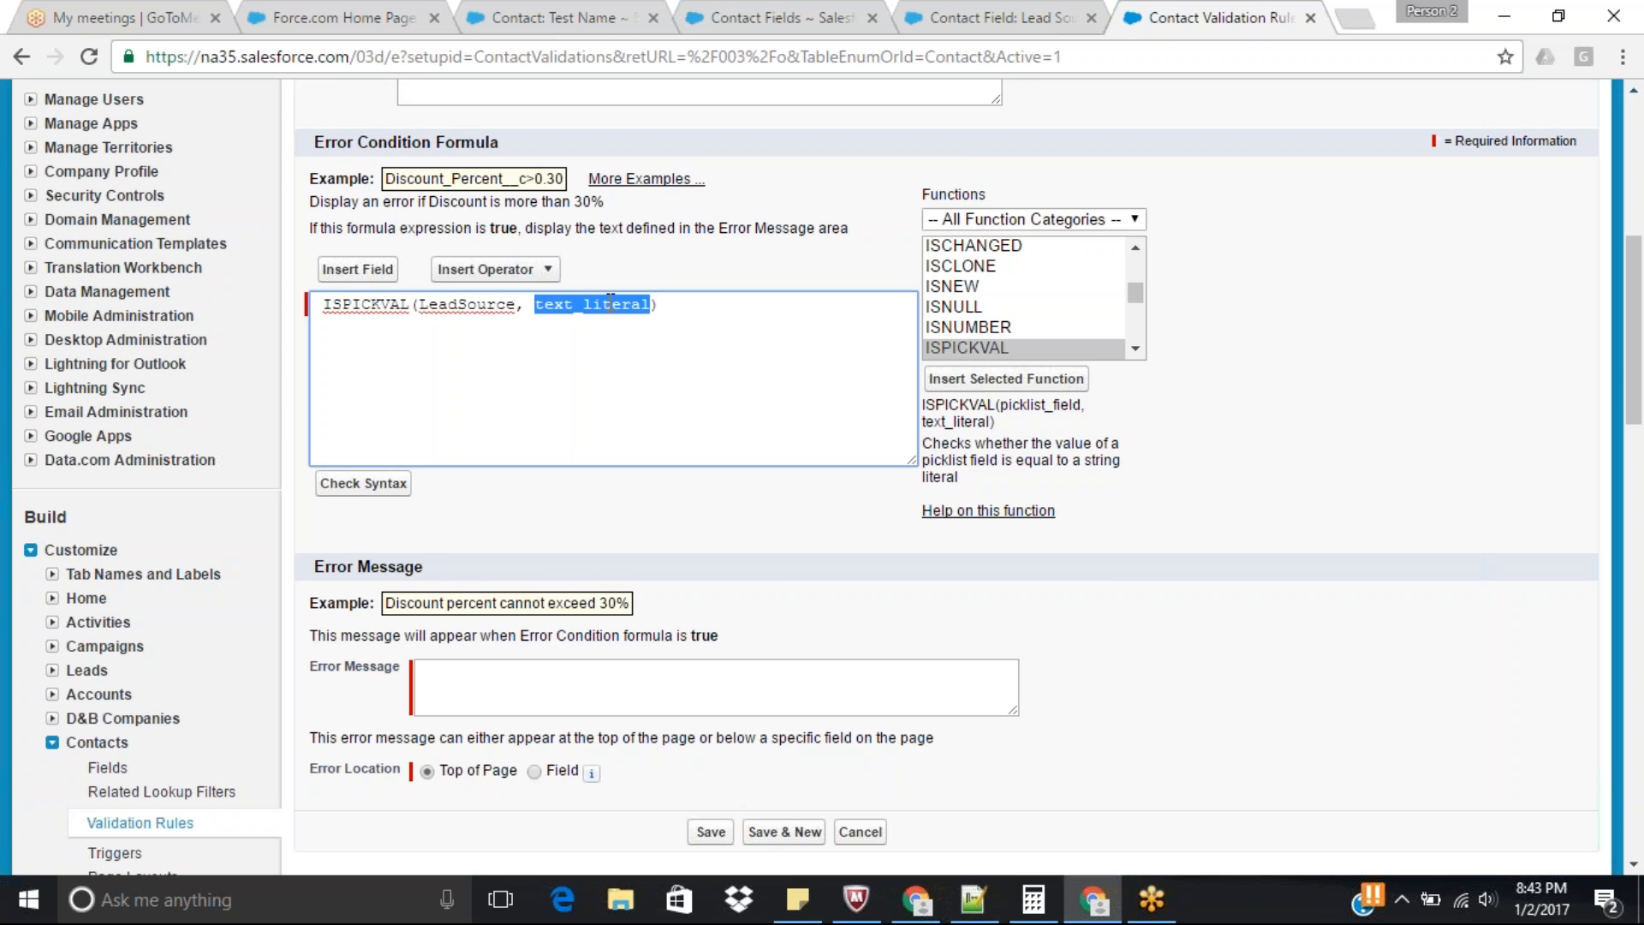
click(762, 12)
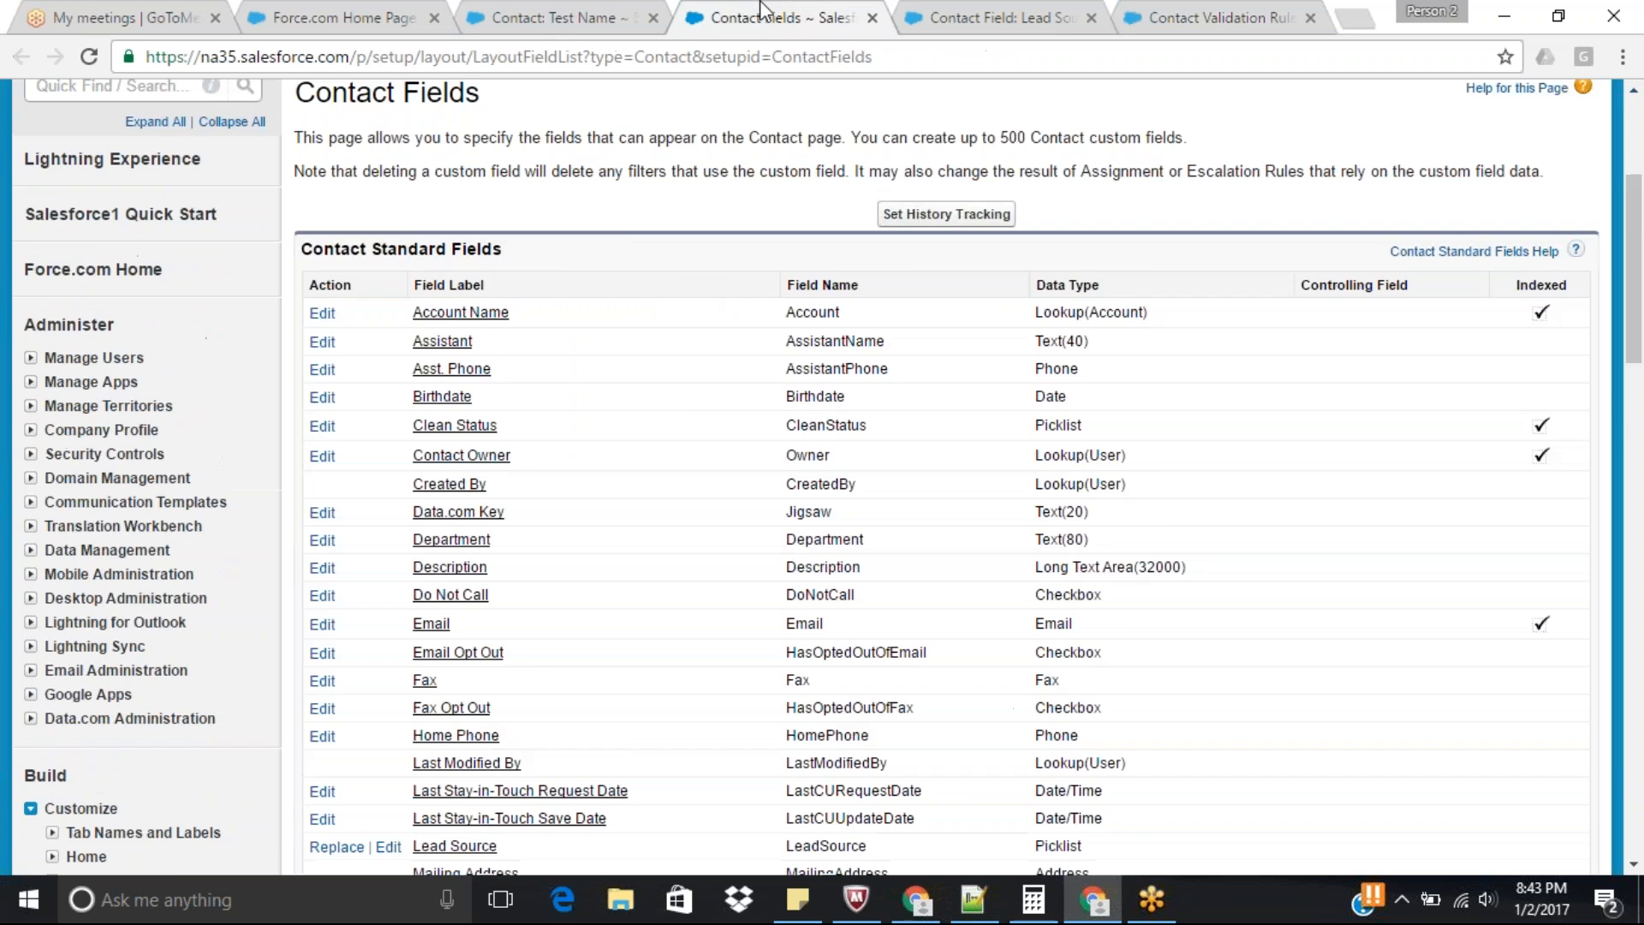
click(603, 14)
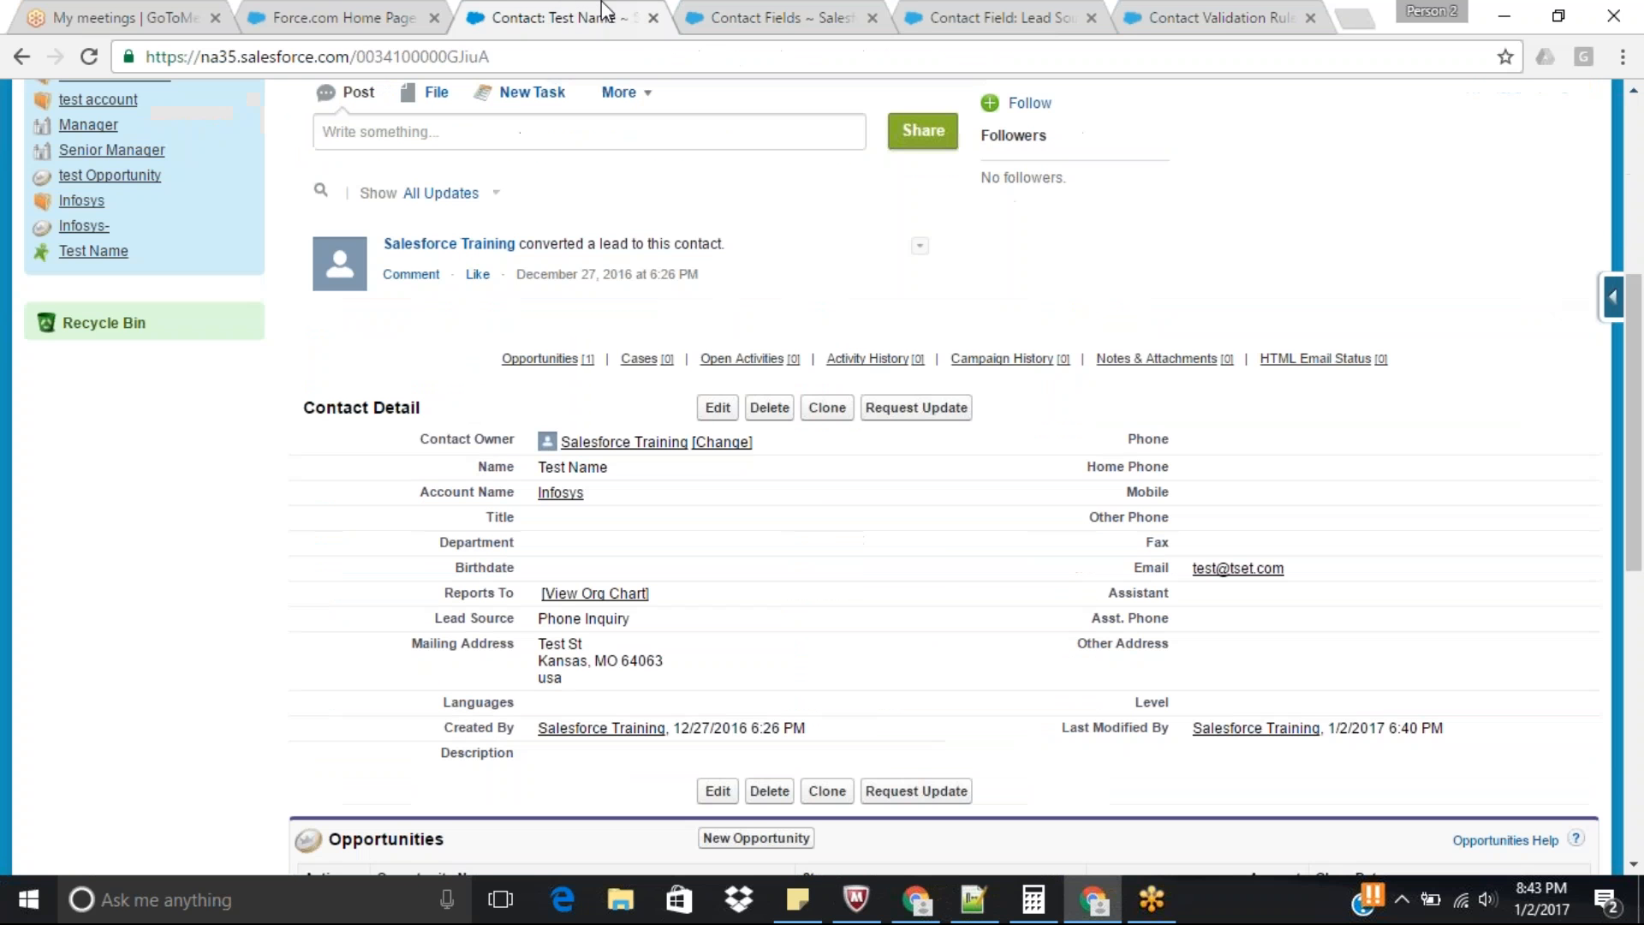
drag(631, 618, 536, 620)
key(ctrl+c)
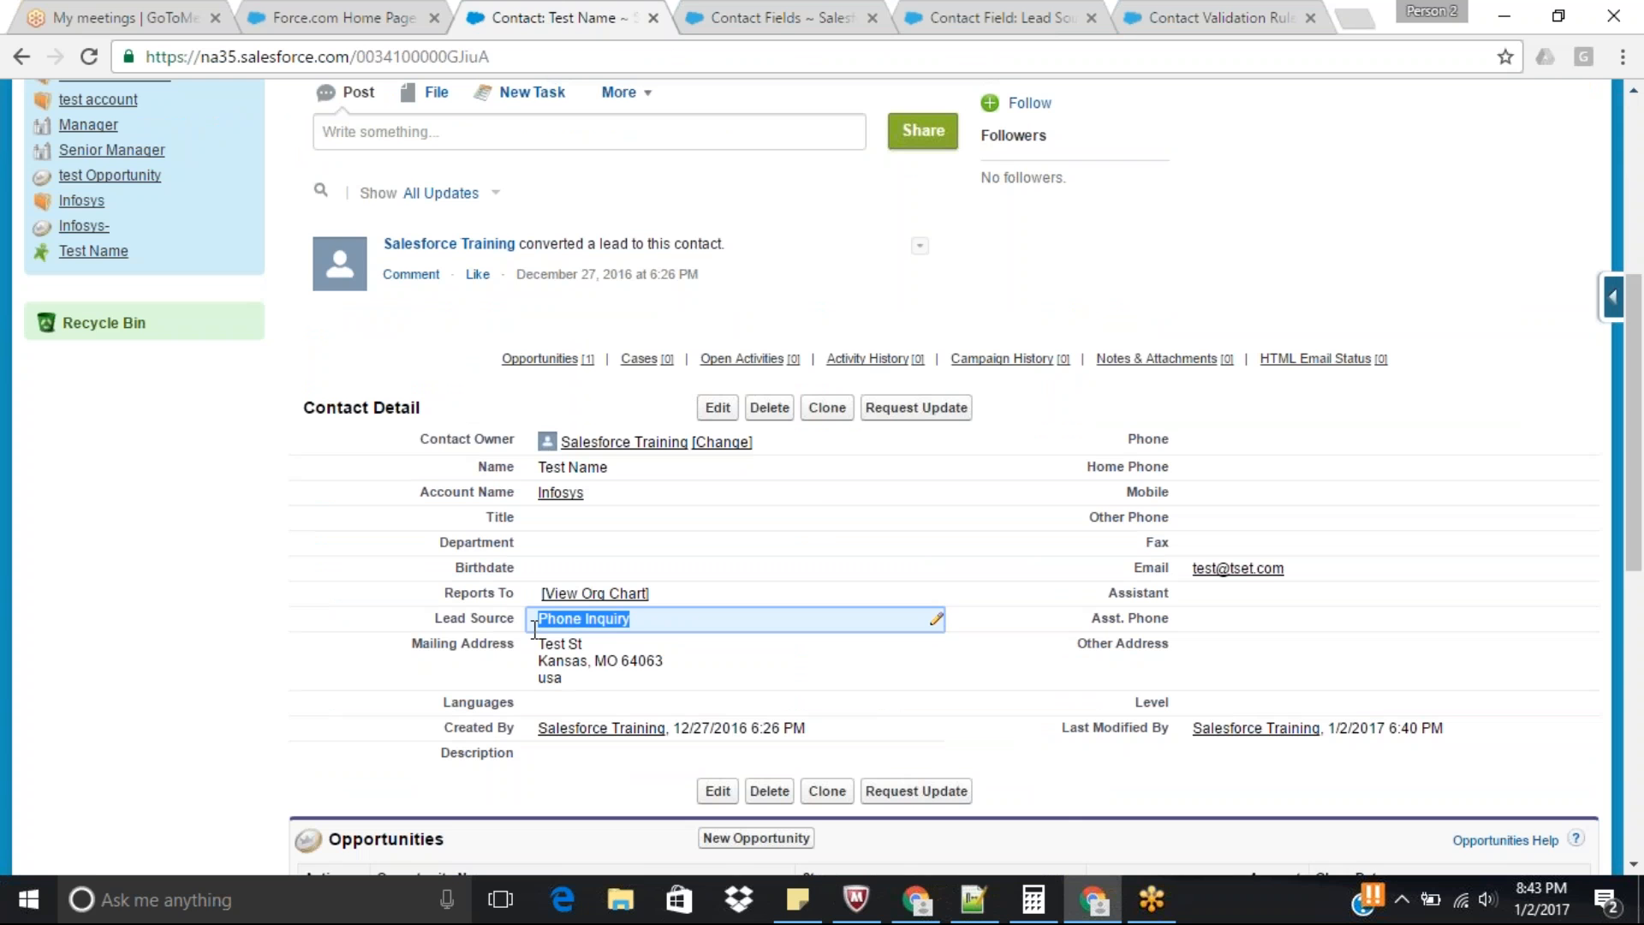
click(767, 12)
click(1002, 18)
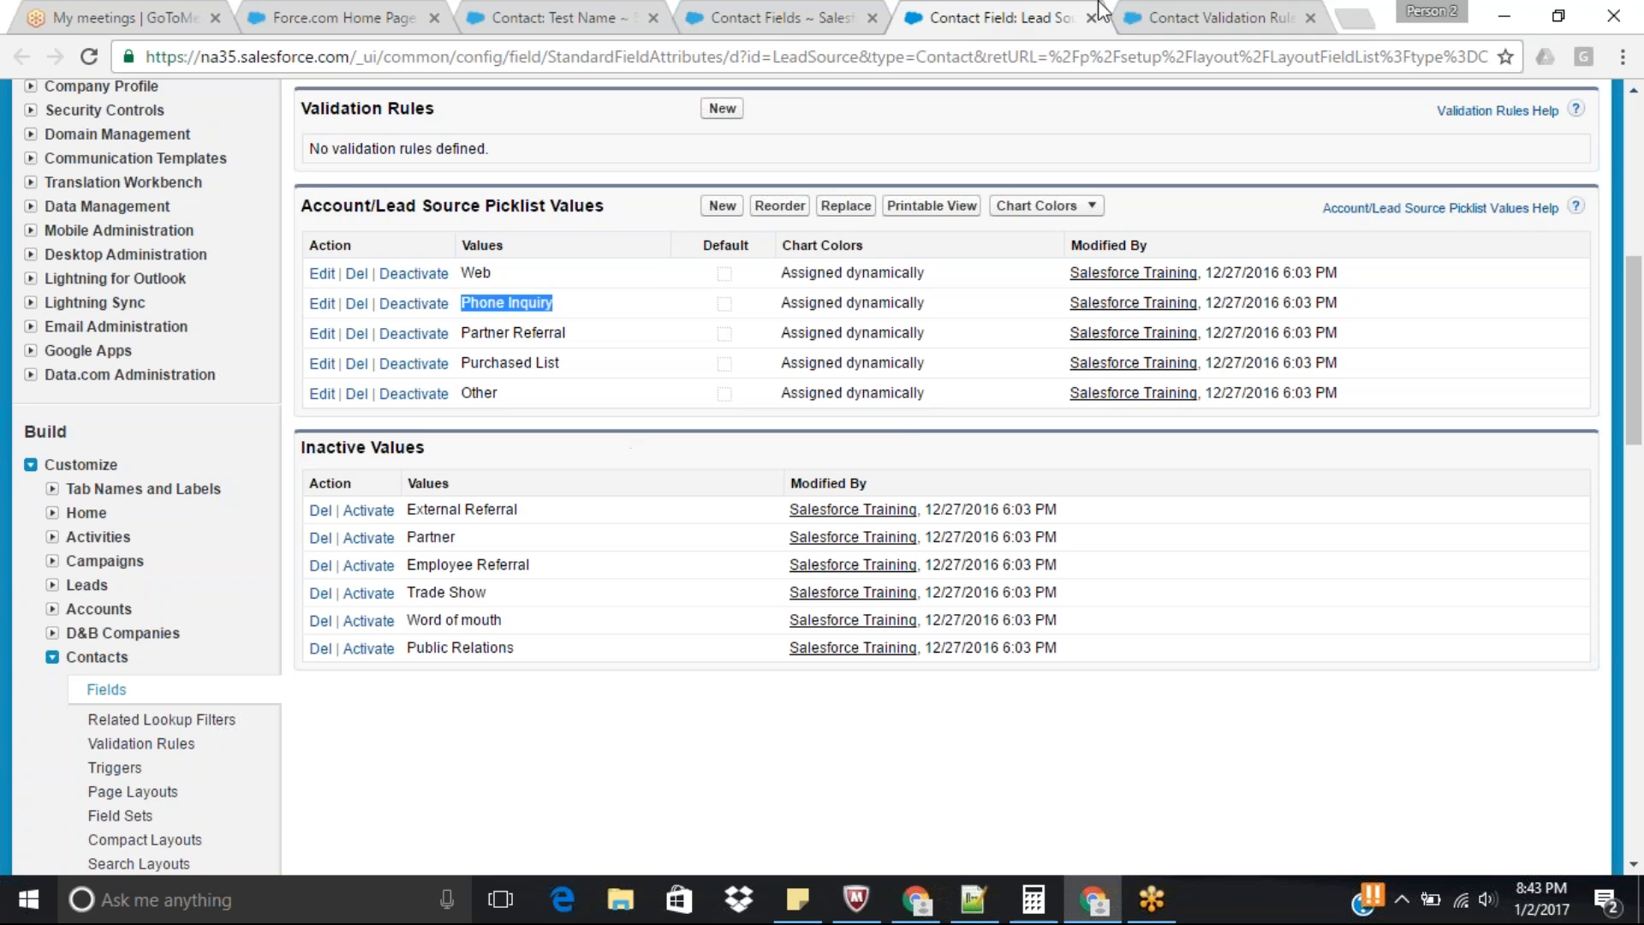
click(1199, 15)
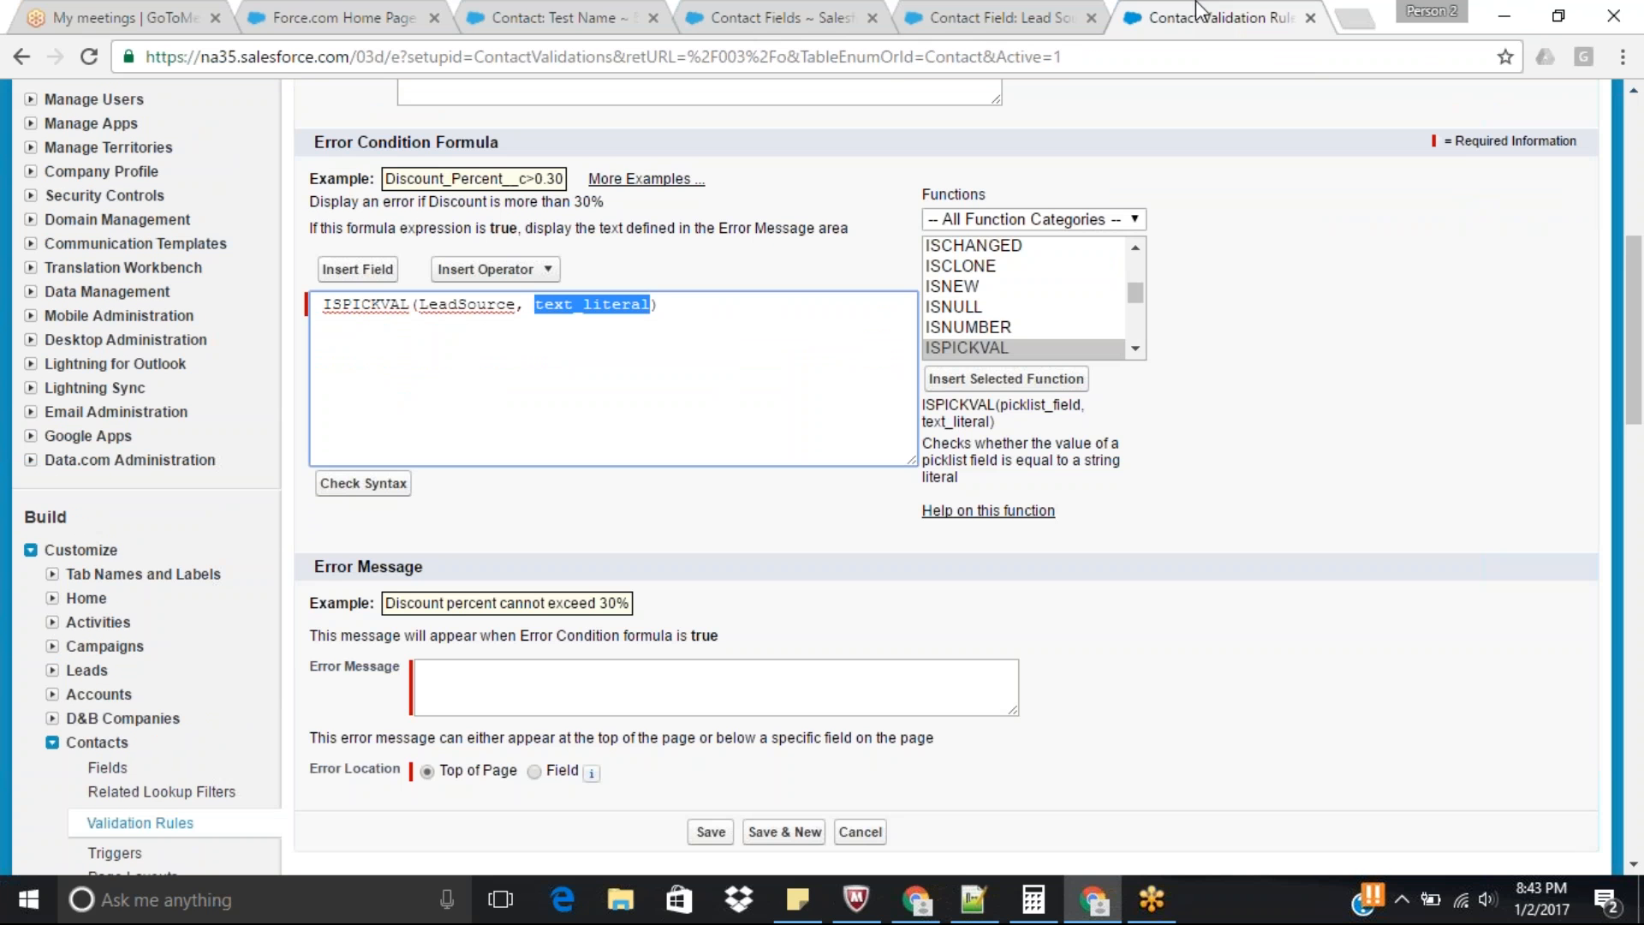
Replace text_literal with 'Phone Inquiry' in single quotes, remove the formula's leading space and add a new line below.
text('')
key(Left)
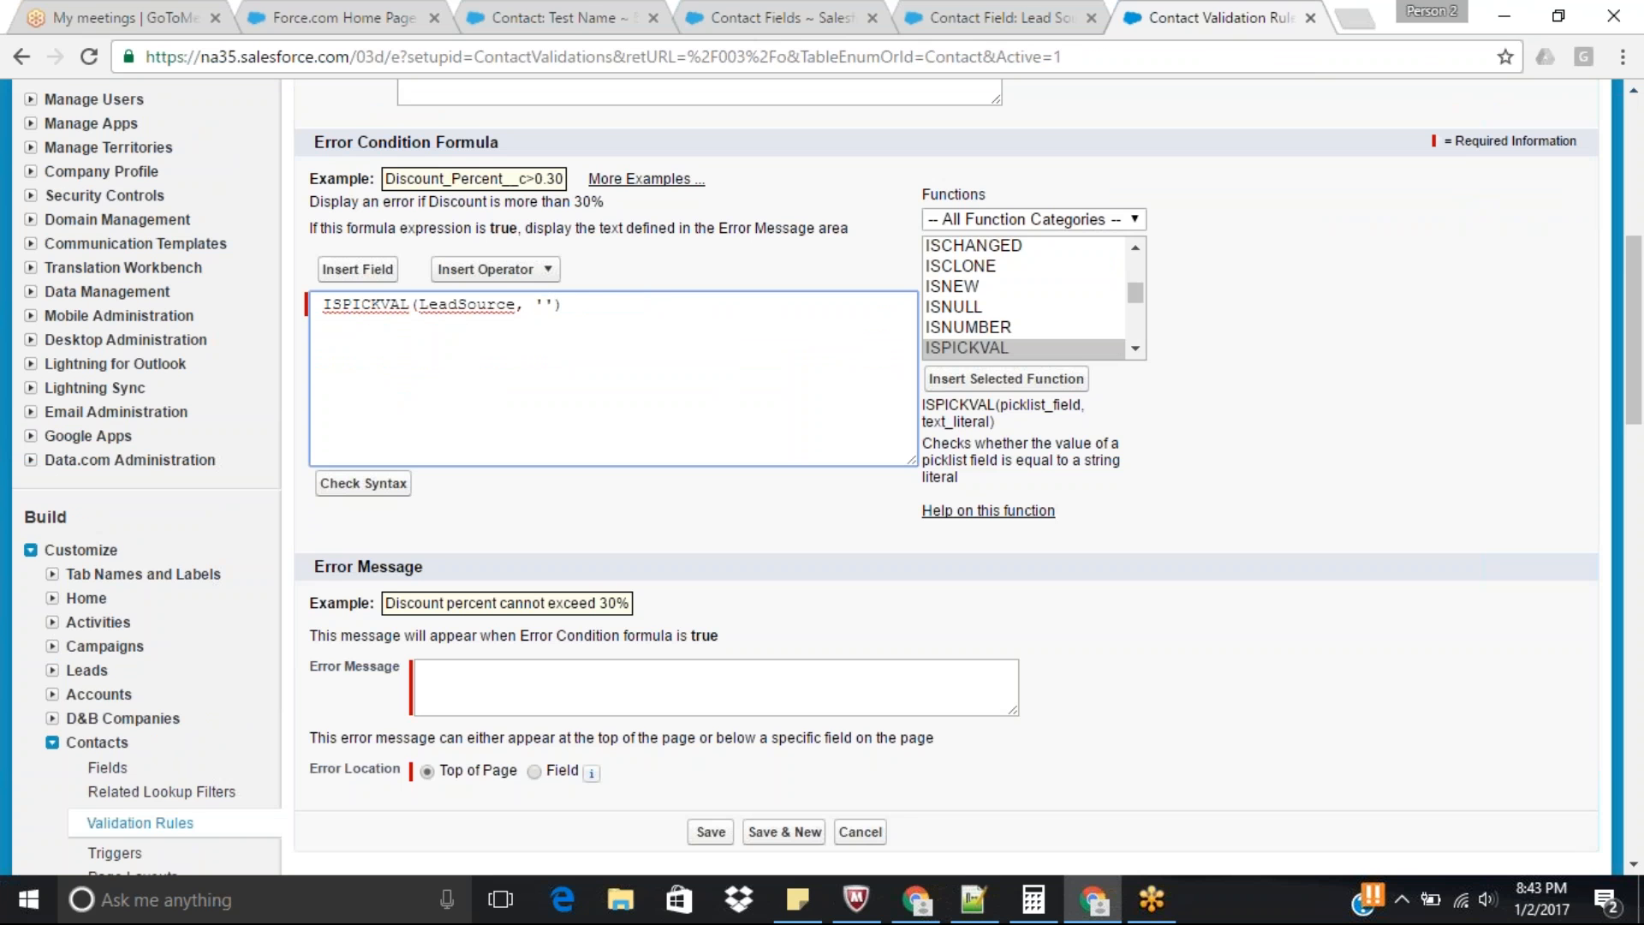
key(ctrl+v)
key(Return)
key(Up)
key(Delete)
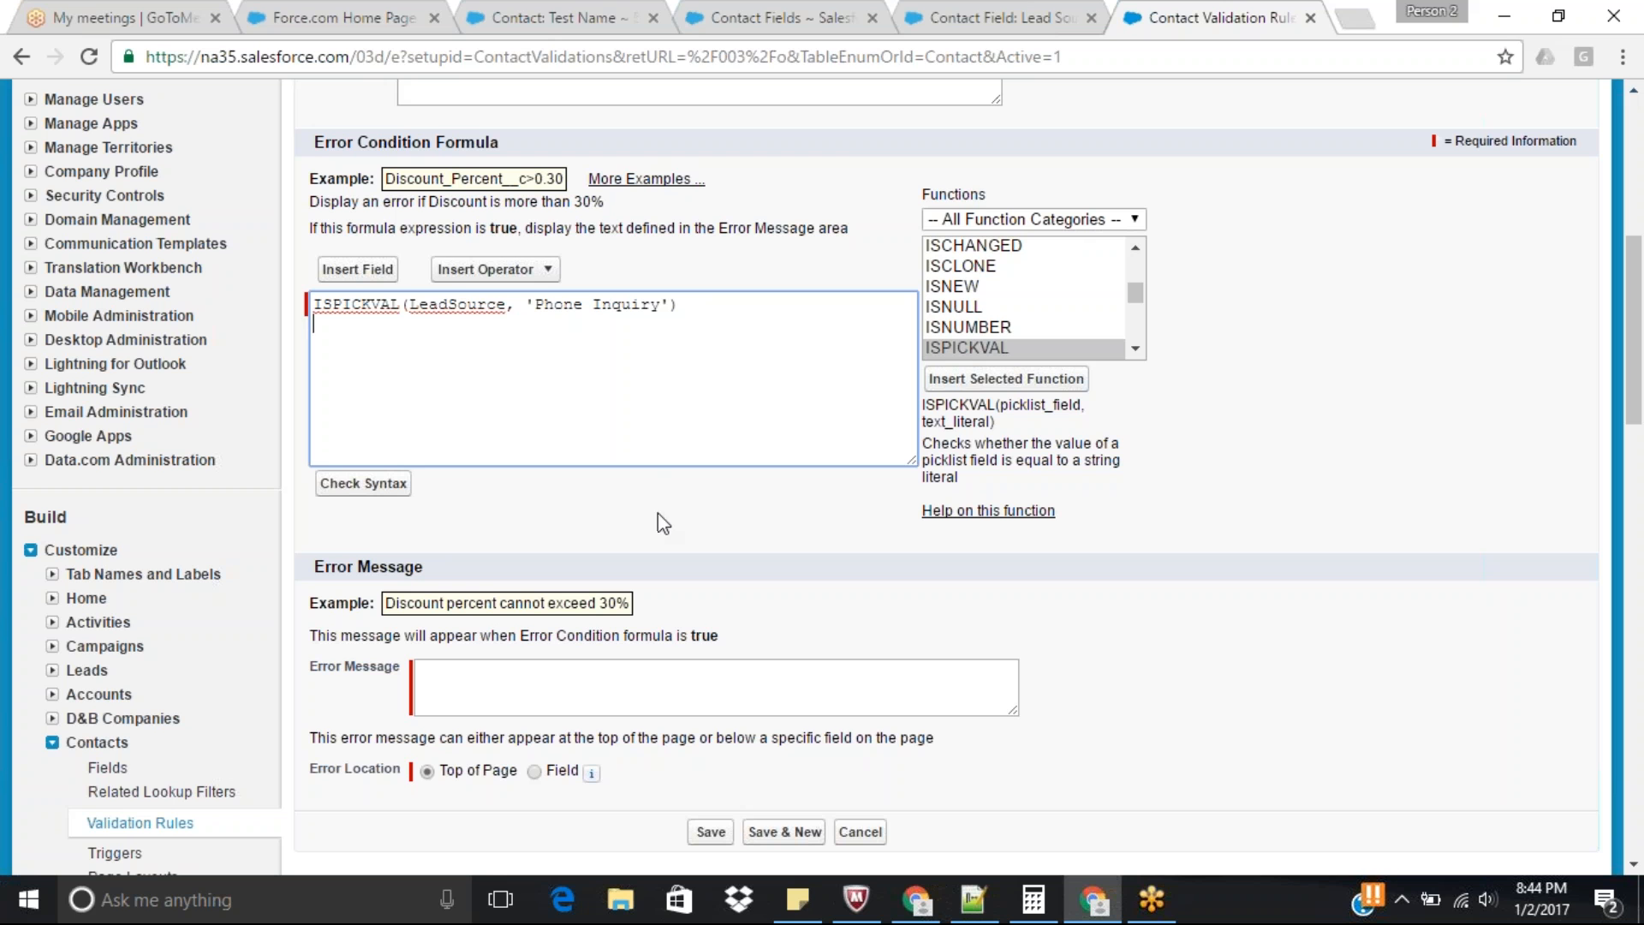
Add ISBLANK(Phone) below the ISPICKVAL condition and insert an empty line above both conditions.
click(1135, 348)
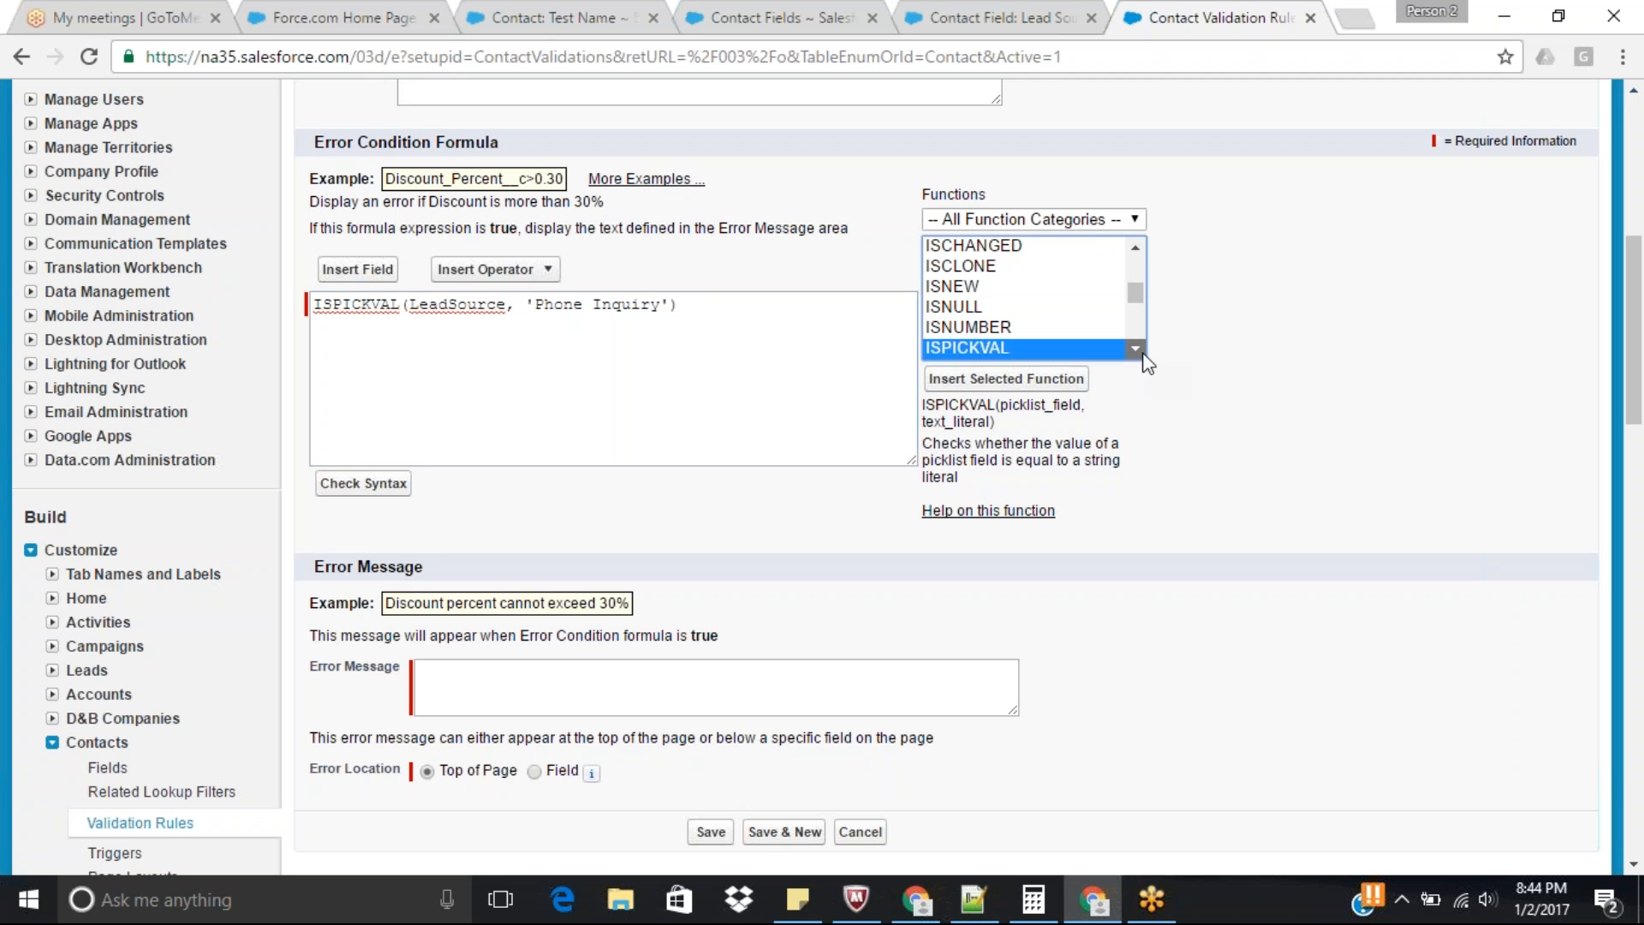
click(1135, 248)
click(1136, 247)
click(1135, 247)
click(985, 272)
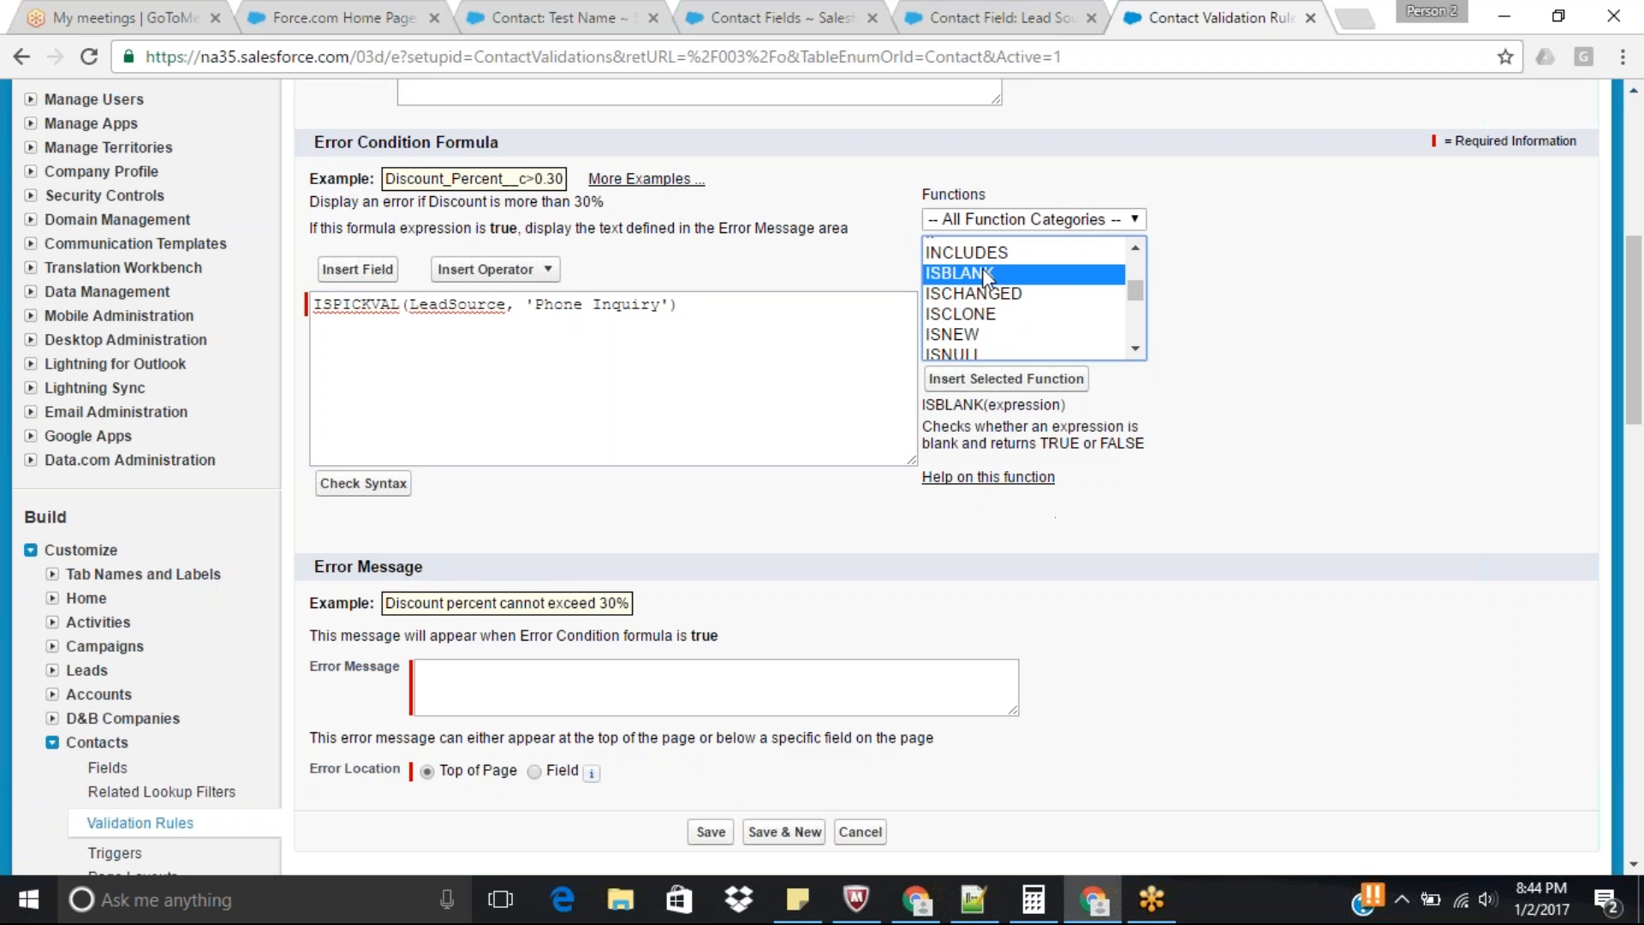
click(995, 381)
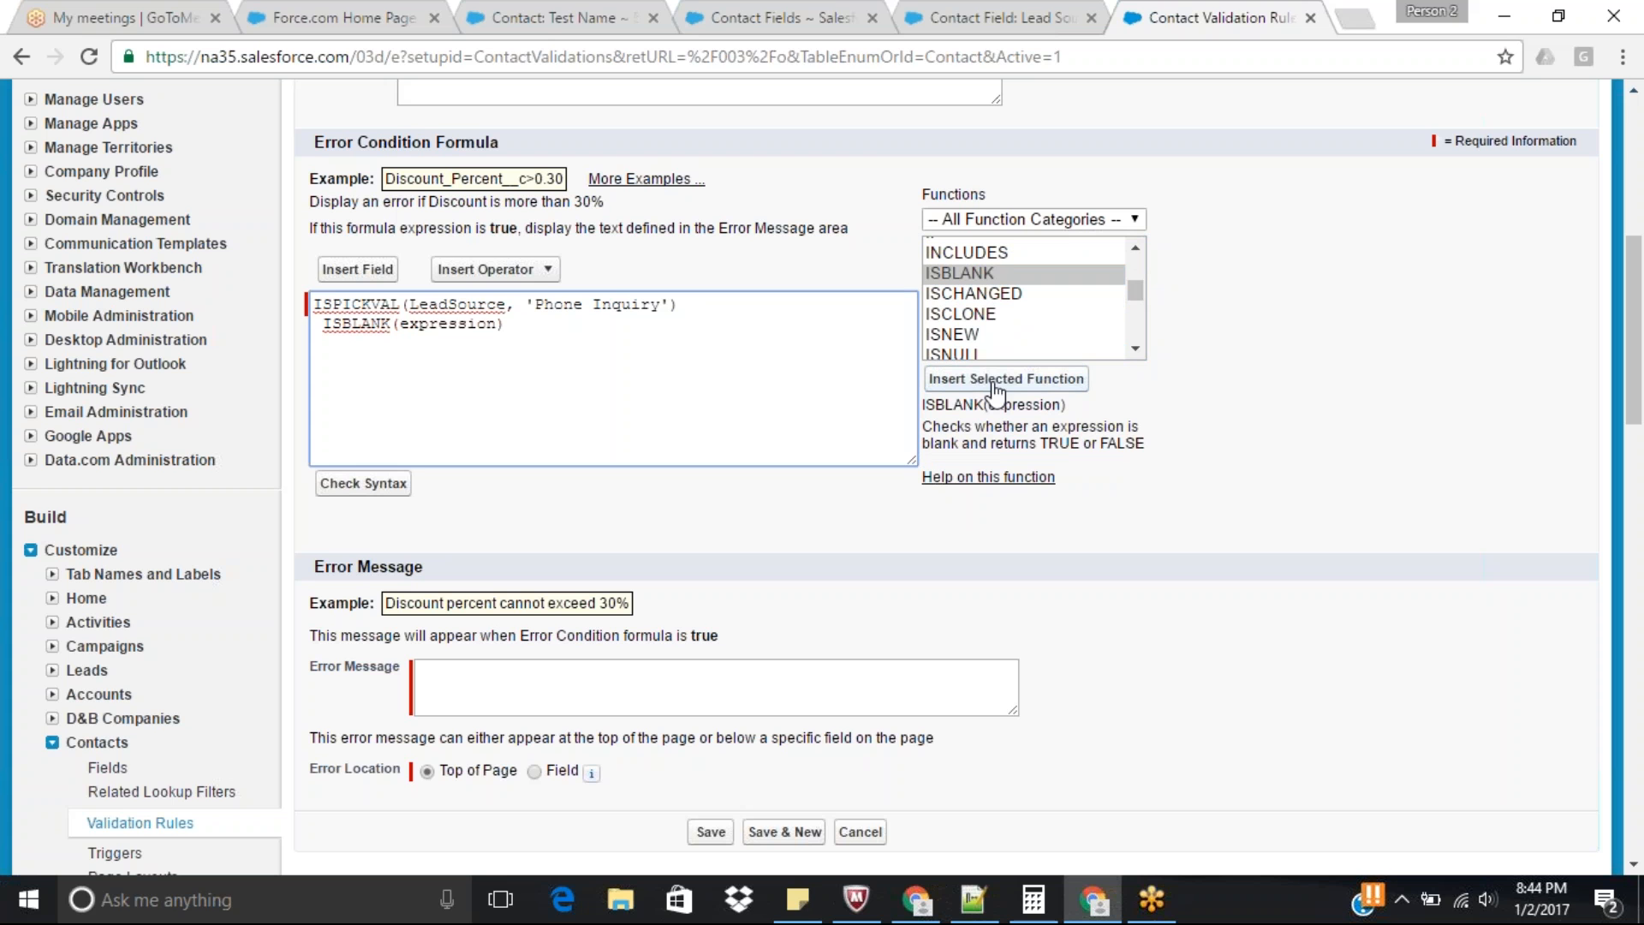
double_click(449, 330)
text(Phone)
click(312, 304)
key(Return)
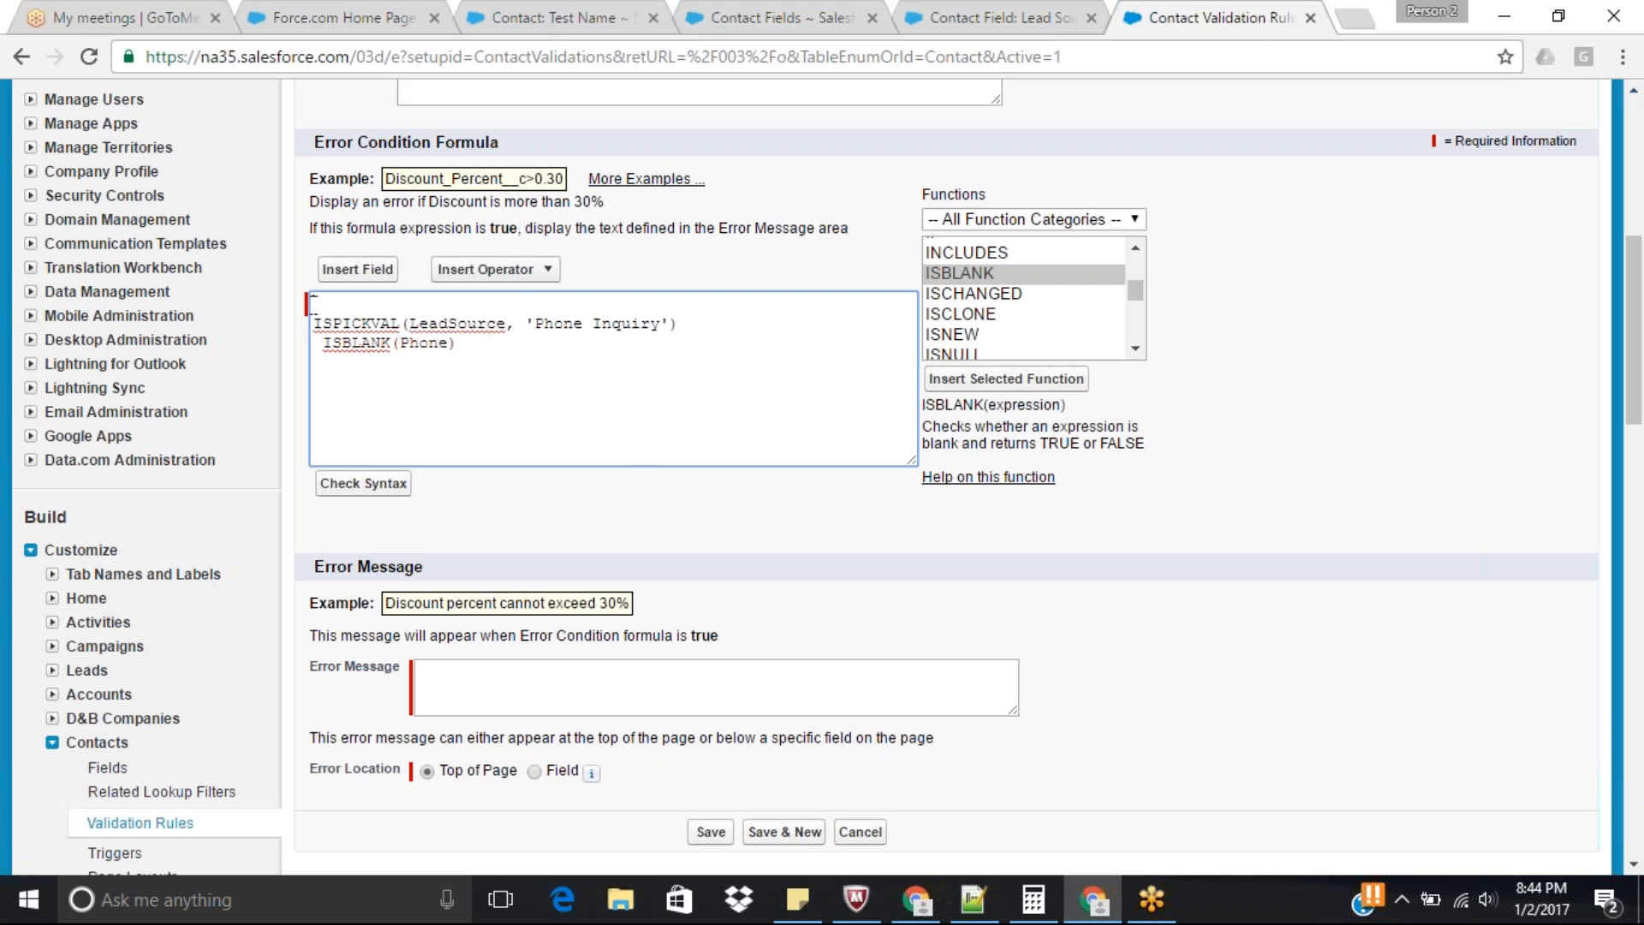
Wrap the ISPICKVAL and ISBLANK conditions in an AND( ) function and remove the space before ISBLANK.
text(AND()
click(323, 343)
key(BackSpace)
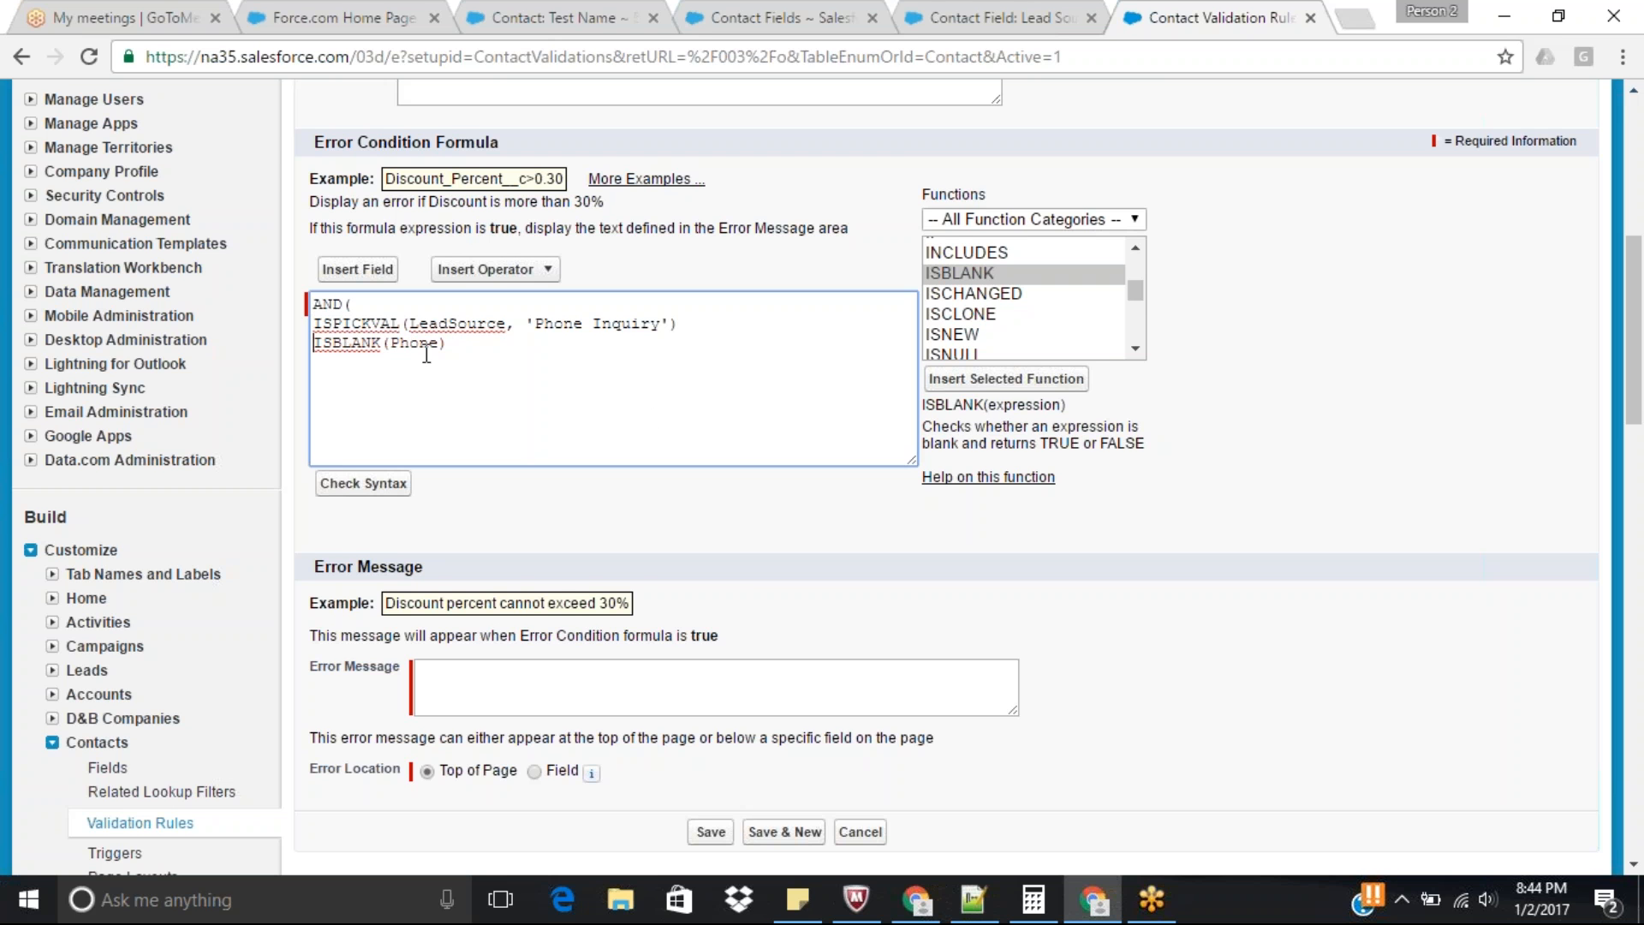
double_click(441, 325)
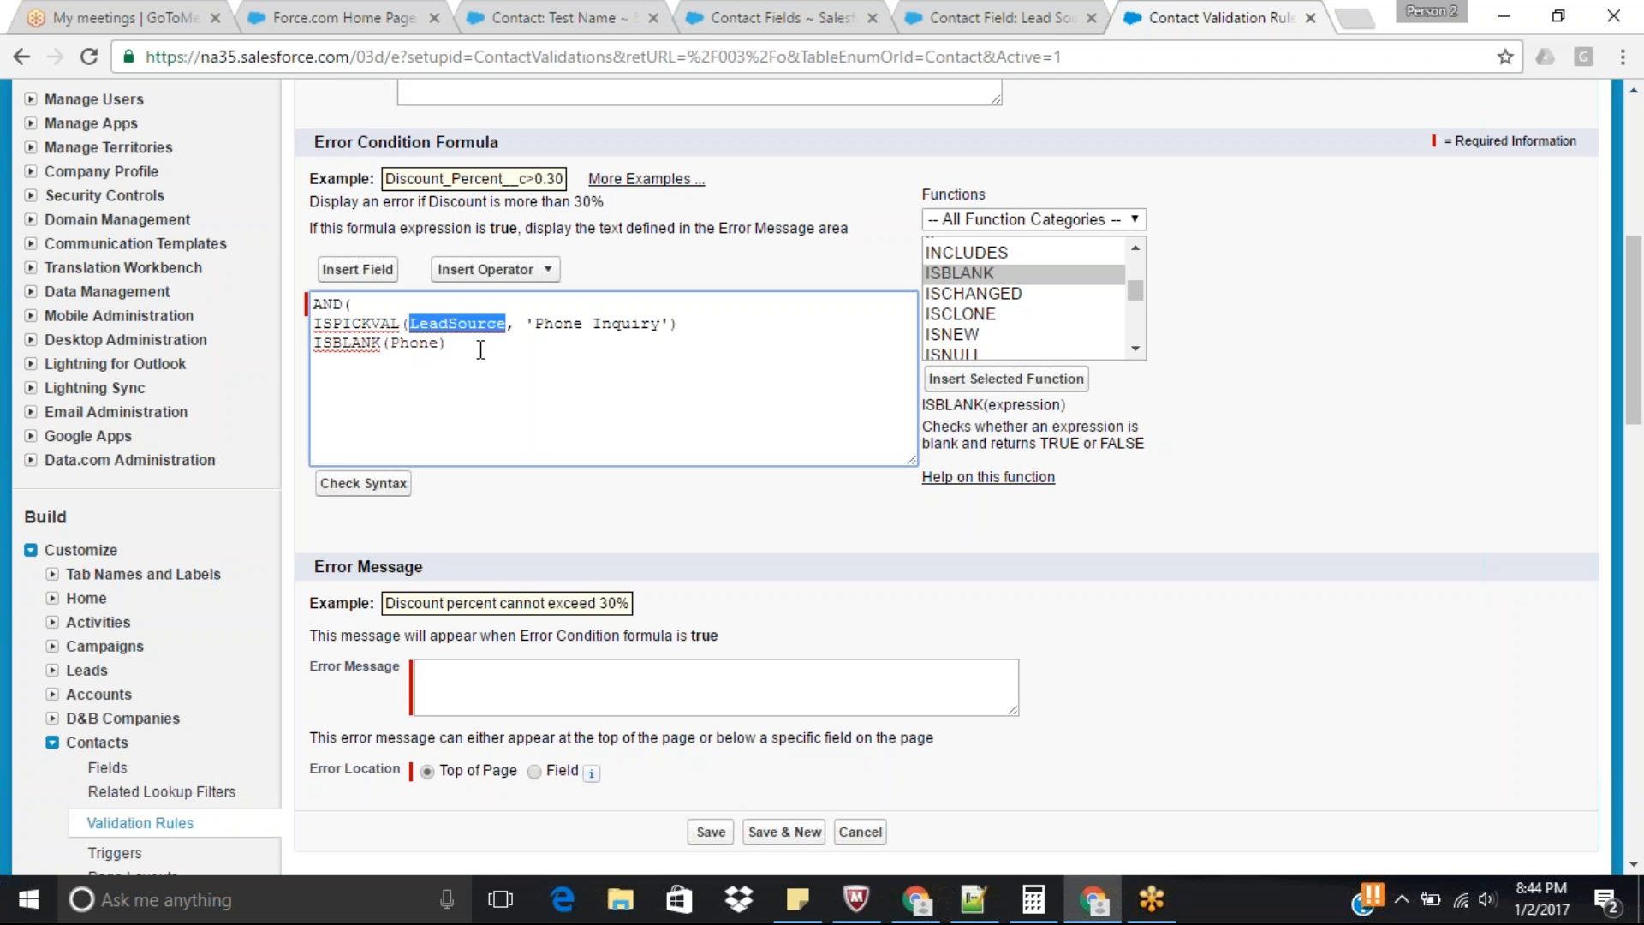
click(481, 349)
key(Return)
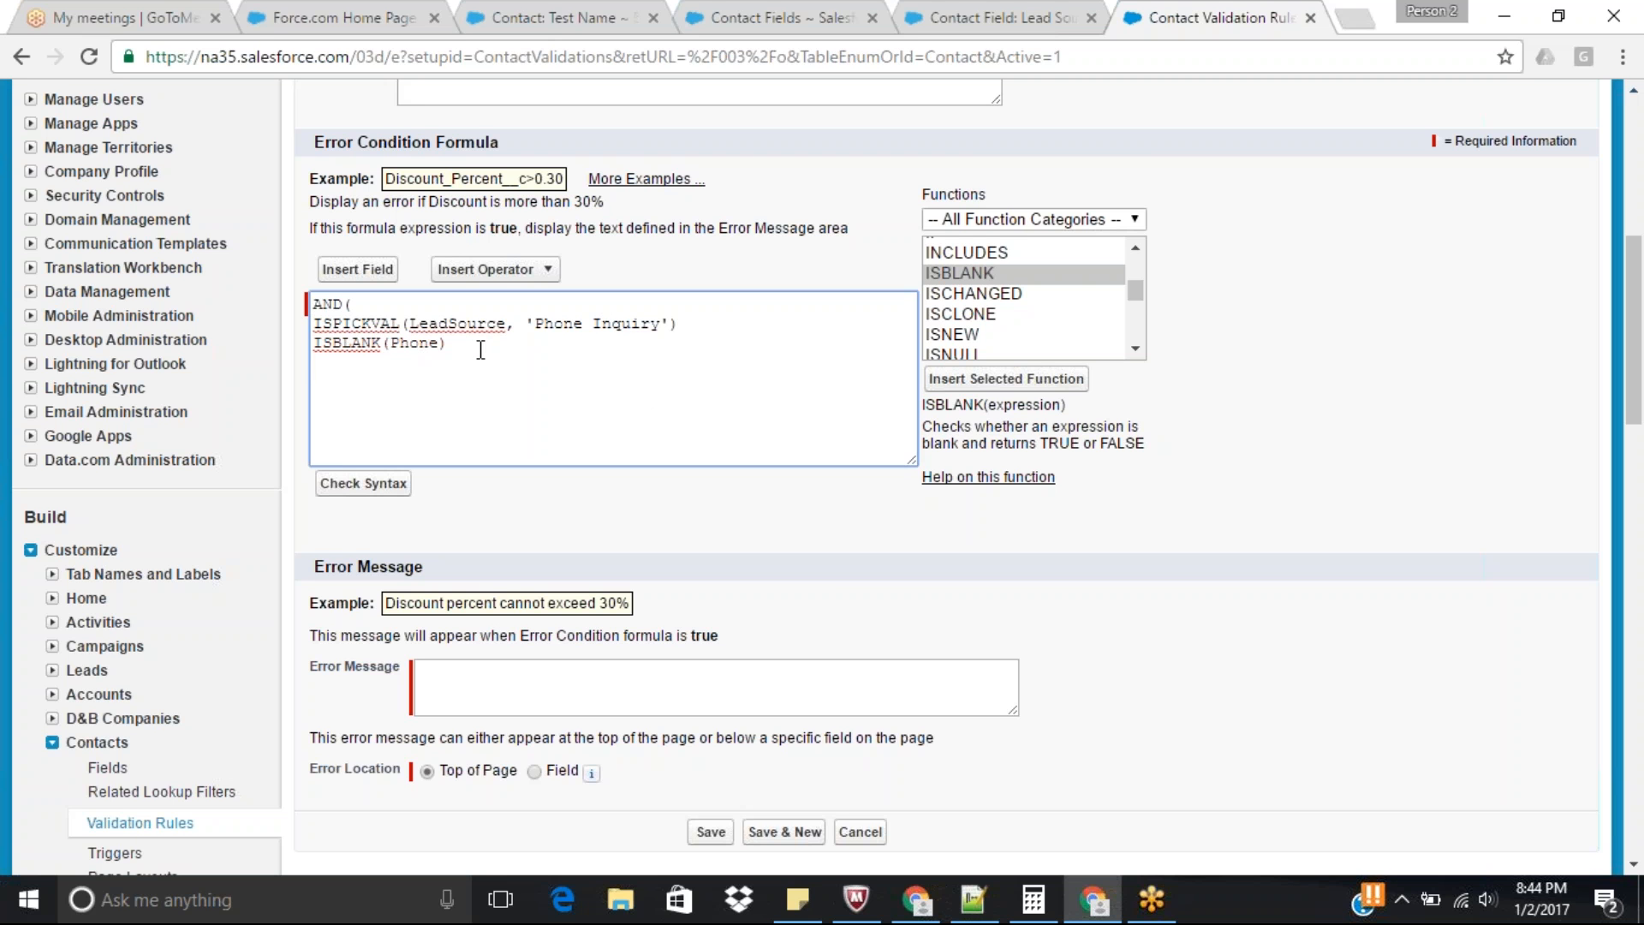
text())
Check the formula's syntax, add a comma after the ISPICKVAL condition and check the syntax again.
scroll(578, 512, up, 2)
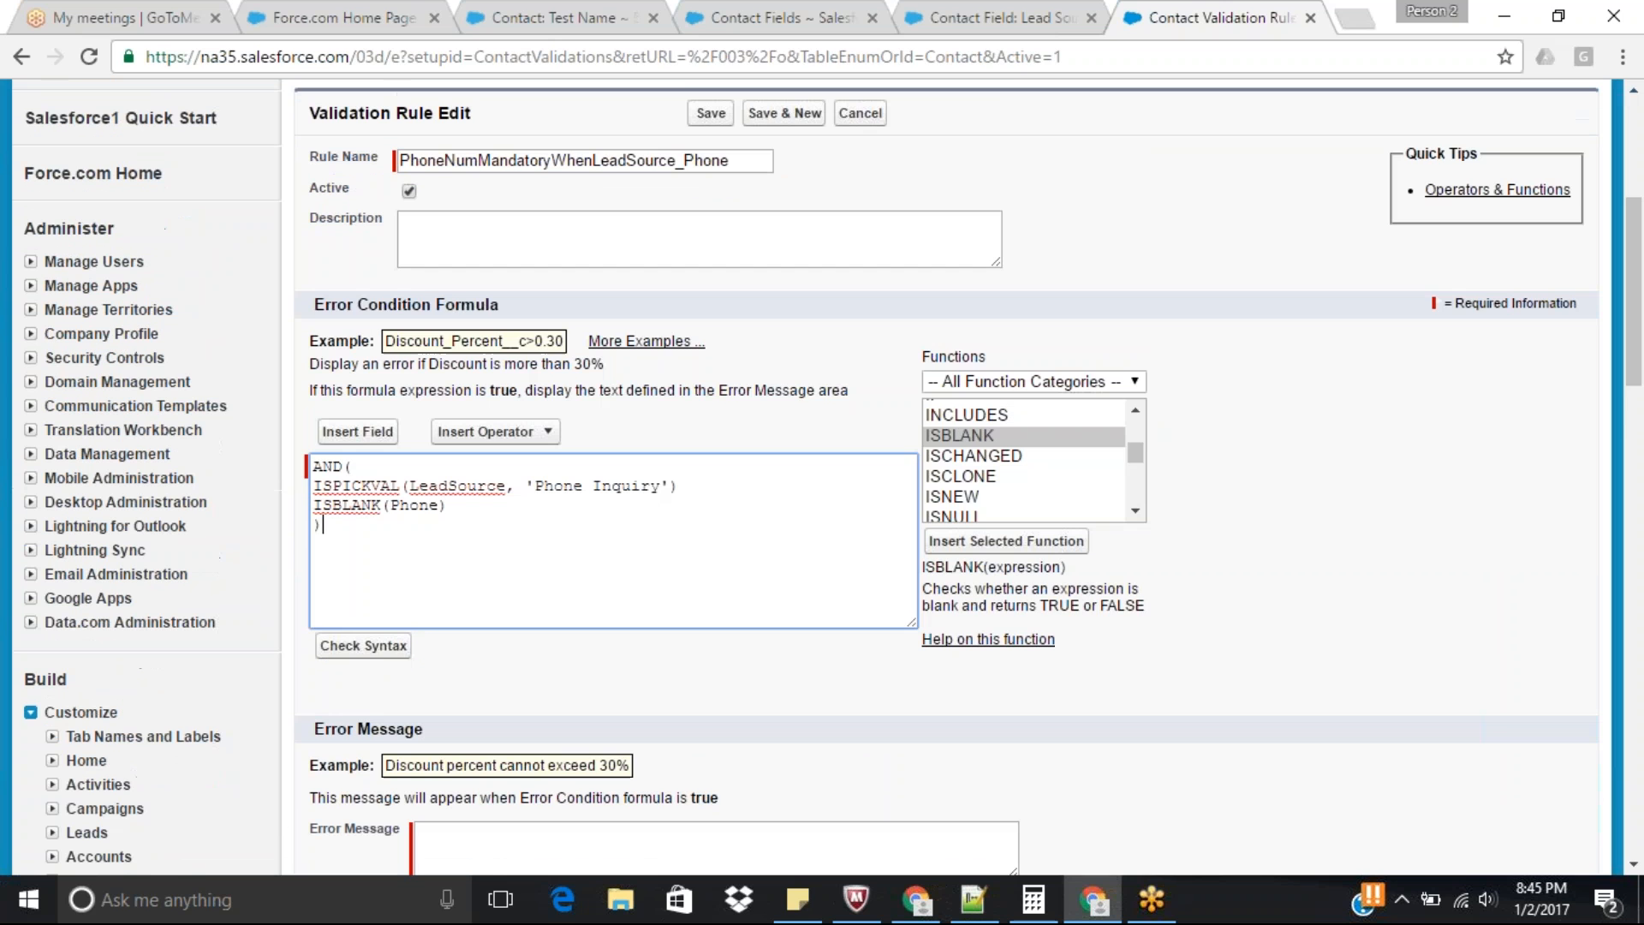
click(381, 648)
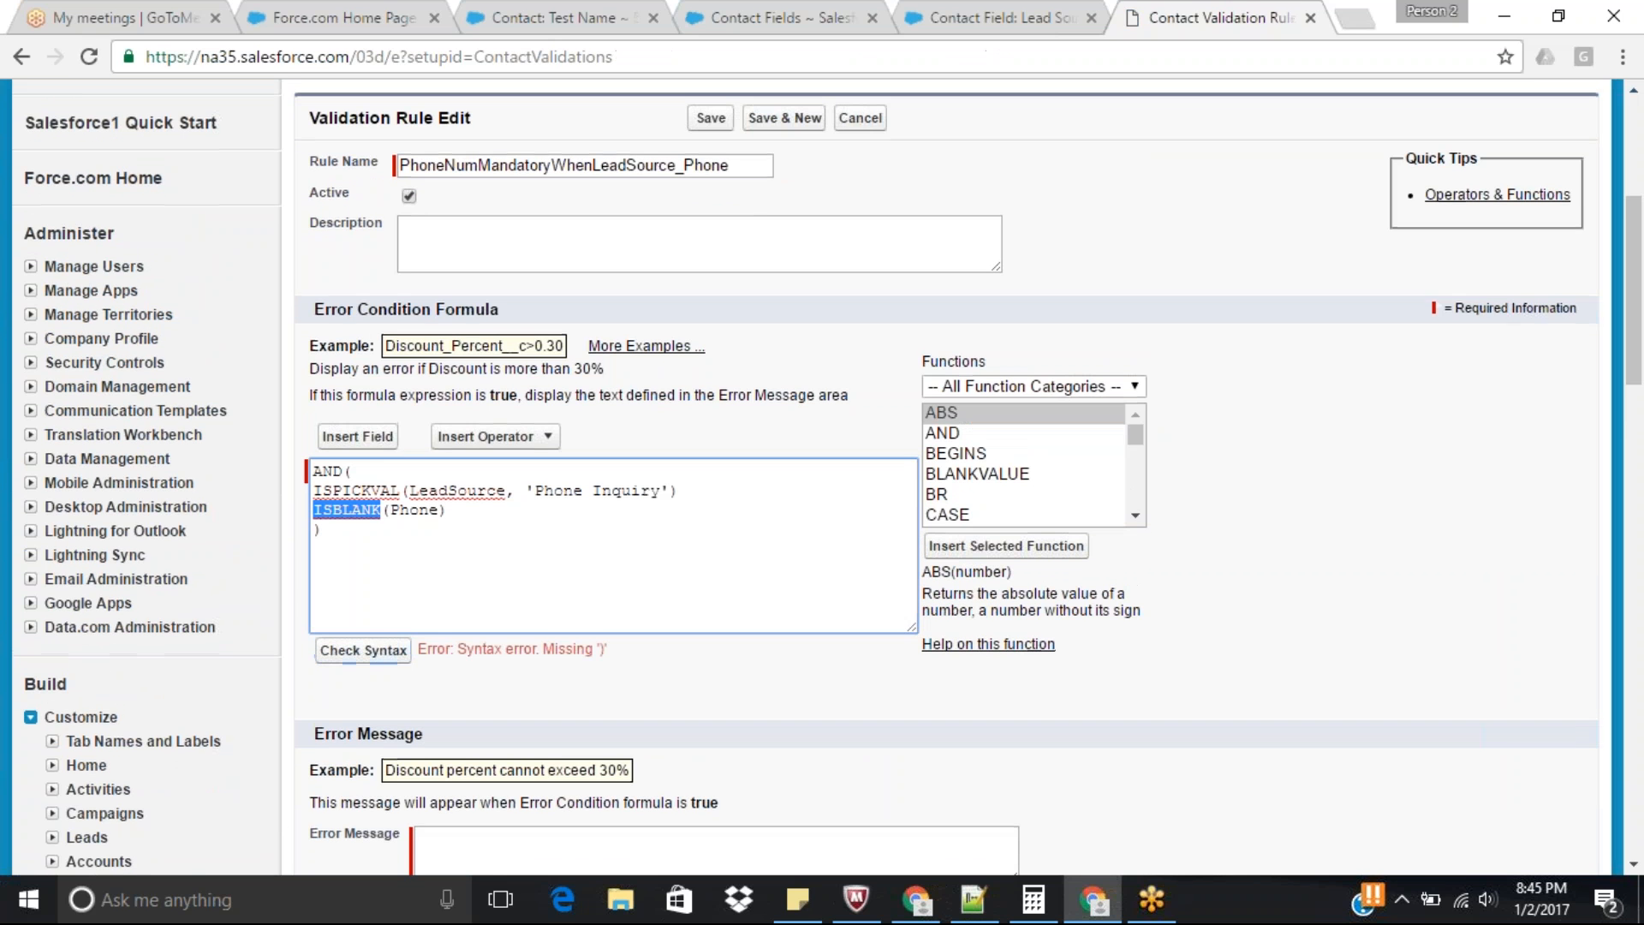
click(702, 499)
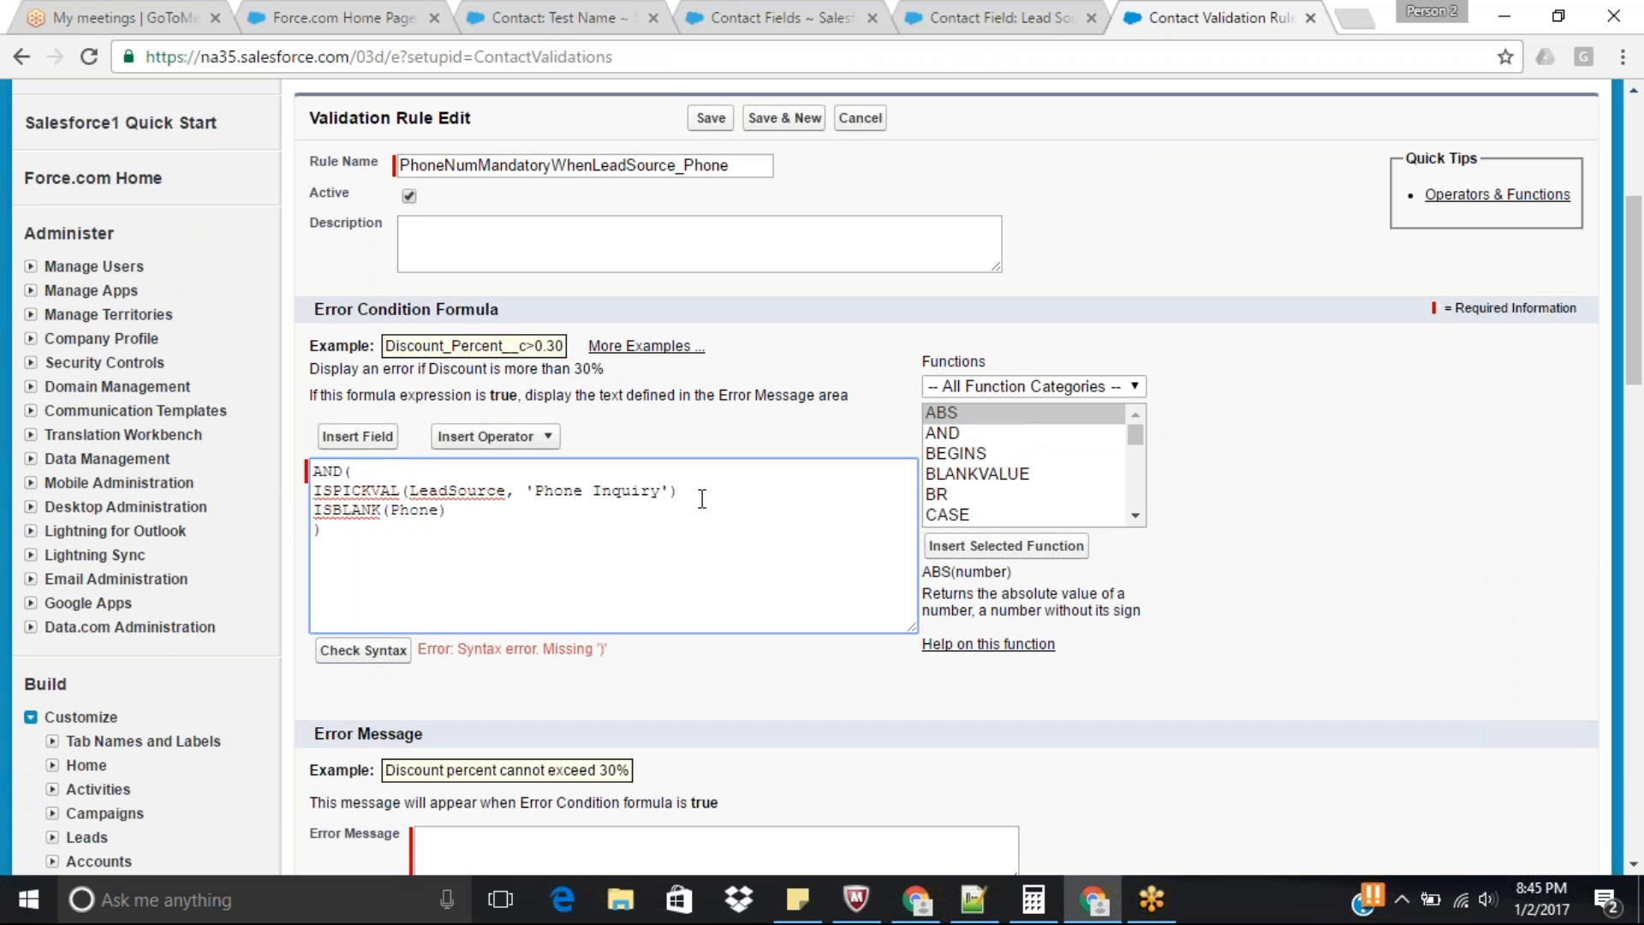
text(,)
click(374, 656)
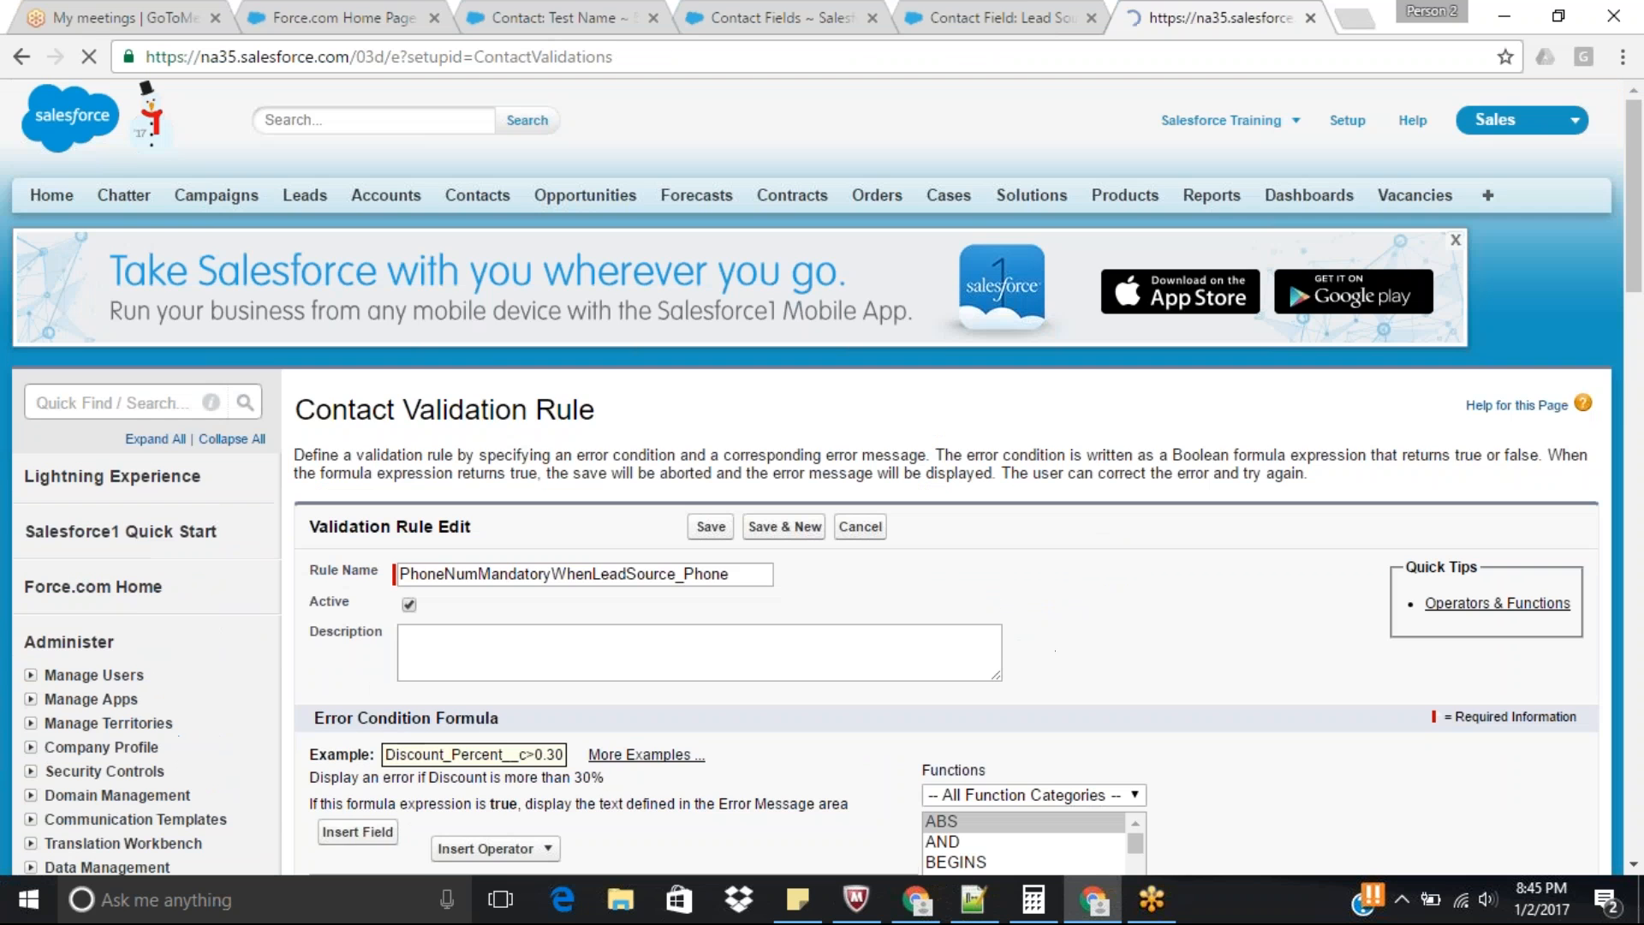
Enter the error message "Phone Number is Mandatory when the Lead Source is Phone Inquiry" and save the validation rule.
drag(1642, 272, 1642, 432)
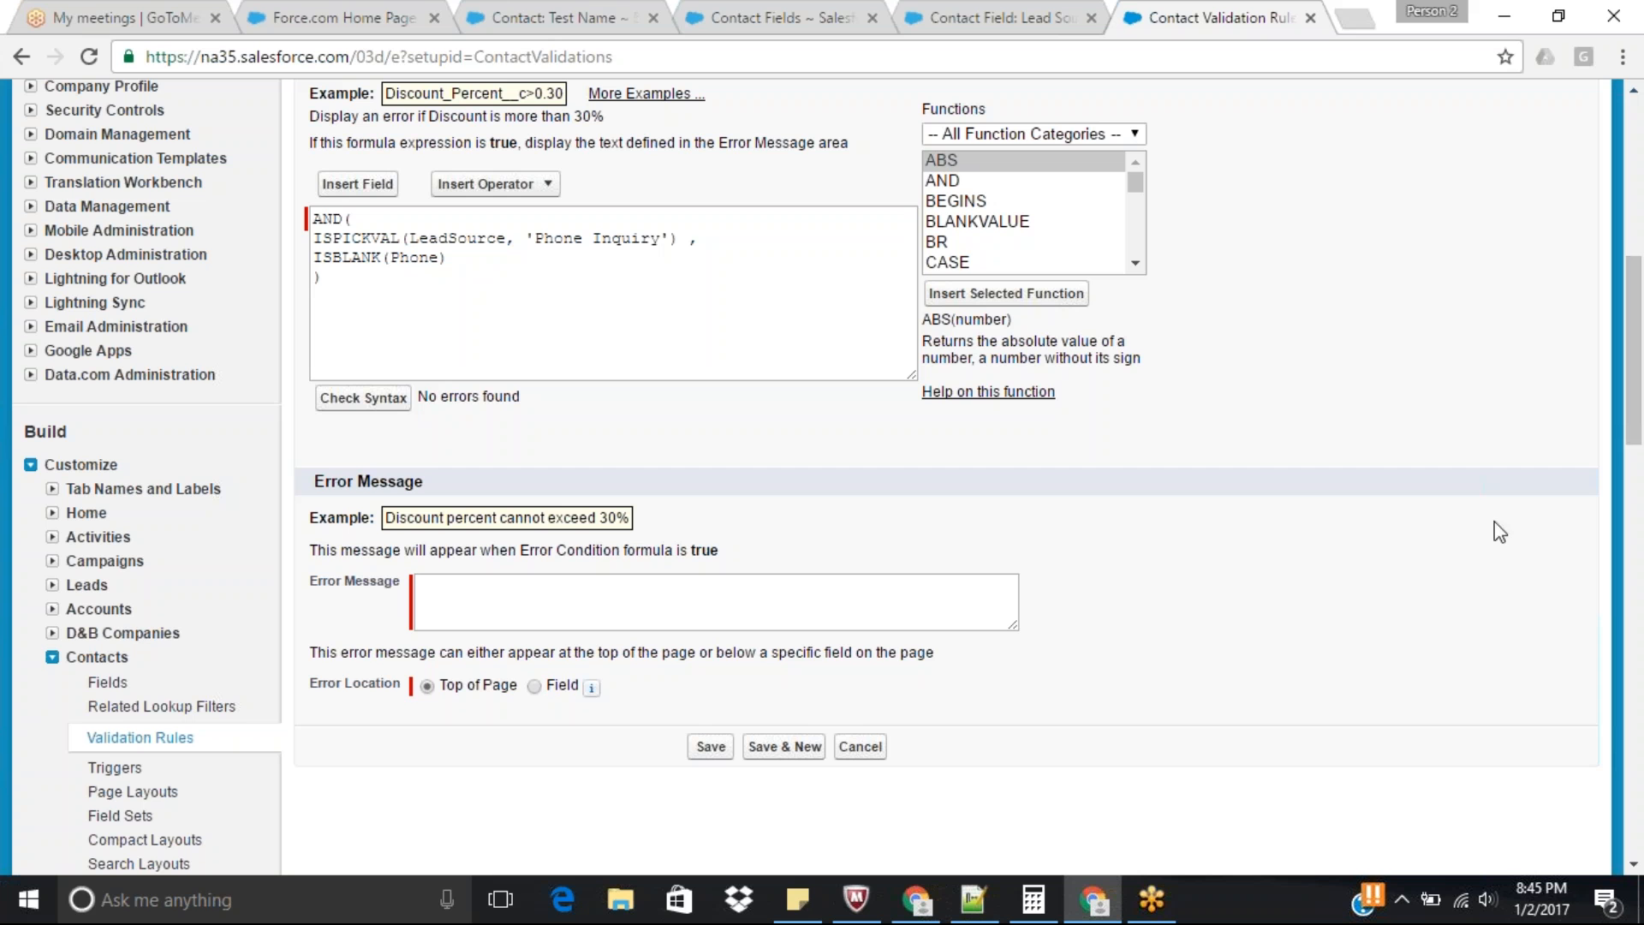
click(915, 599)
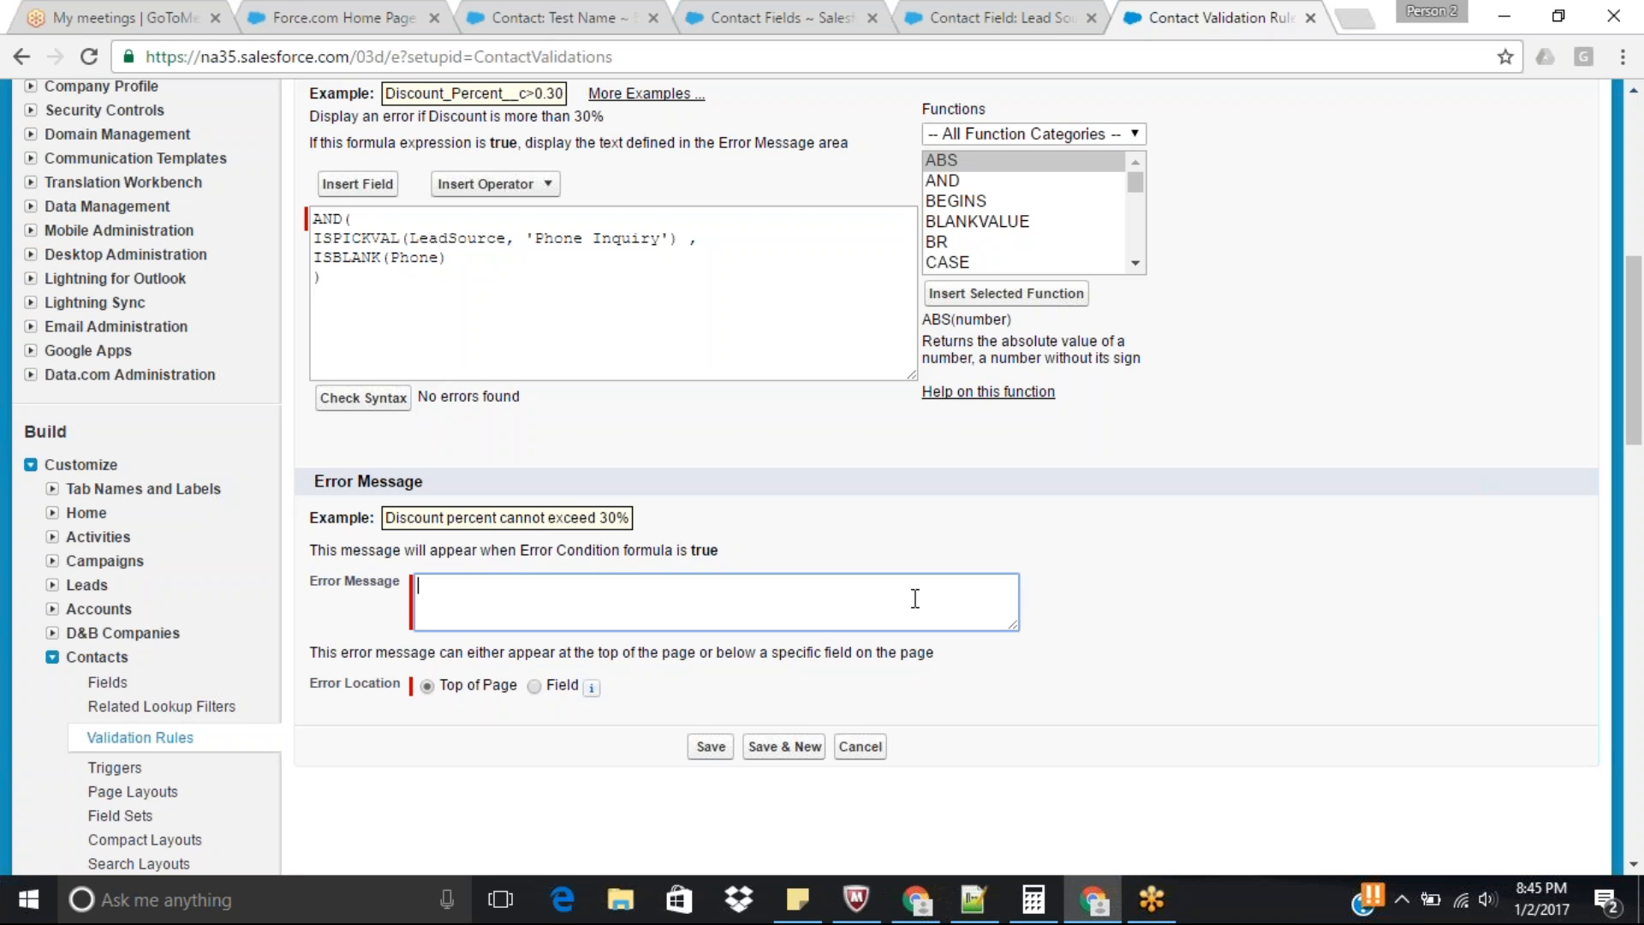
text(When the)
key(BackSpace)
key(BackSpace)
key(BackSpace)
key(BackSpace)
key(BackSpace)
key(BackSpace)
key(BackSpace)
key(BackSpace)
key(BackSpace)
text(Phone Number is Mandartory when the L)
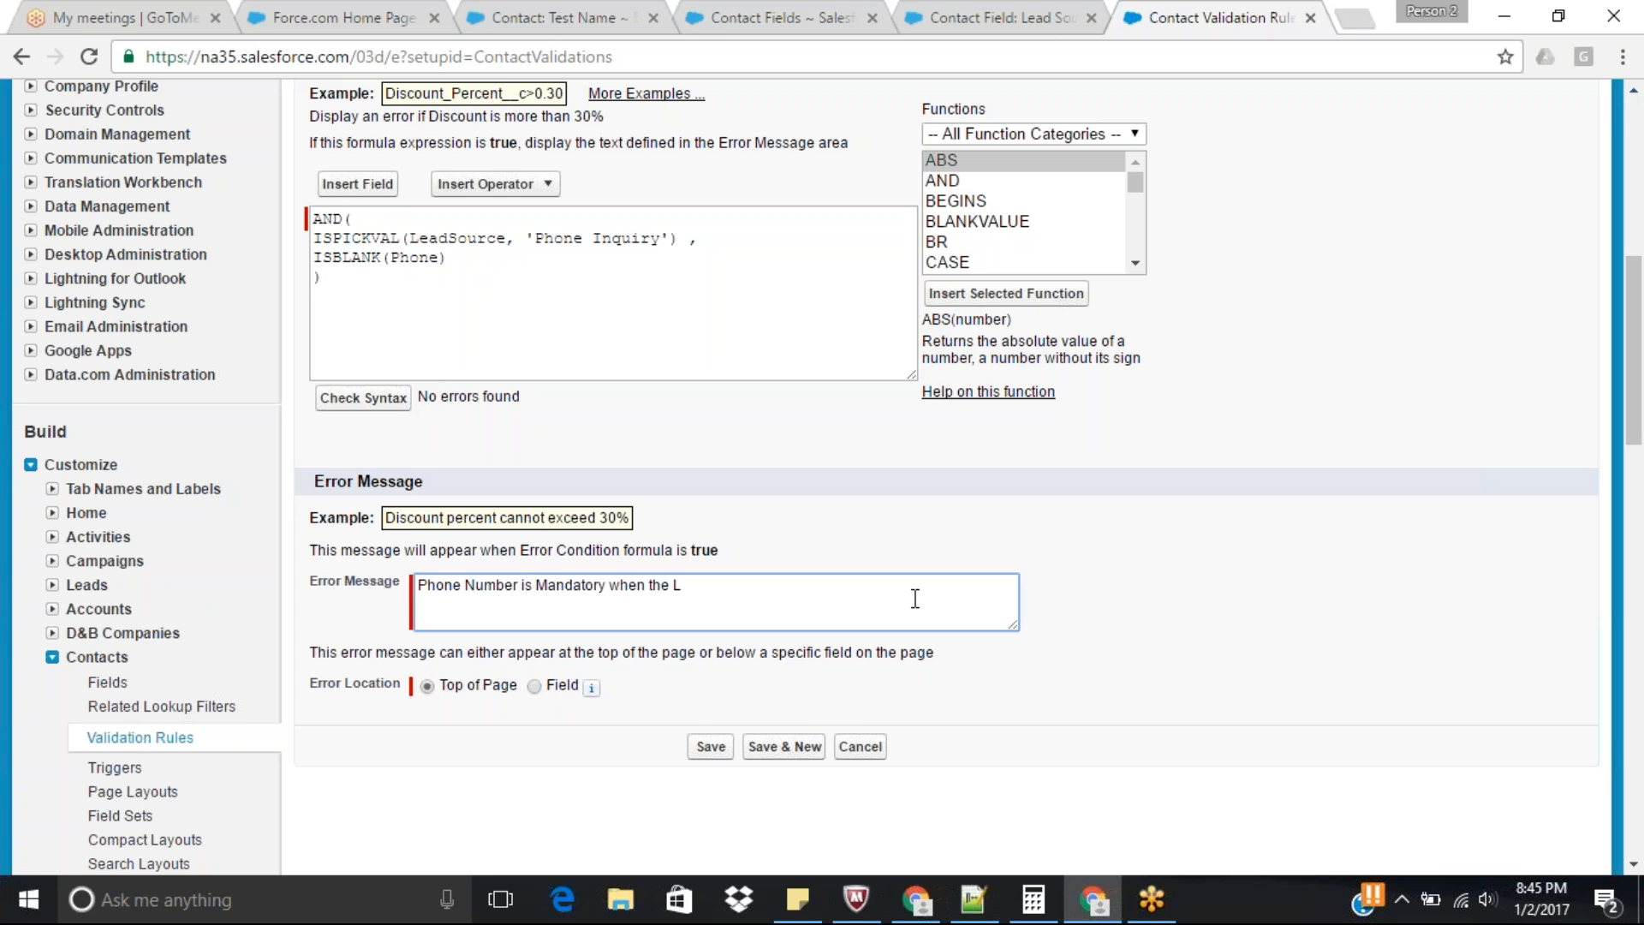
text(ead Source is  Phone Inquiryt)
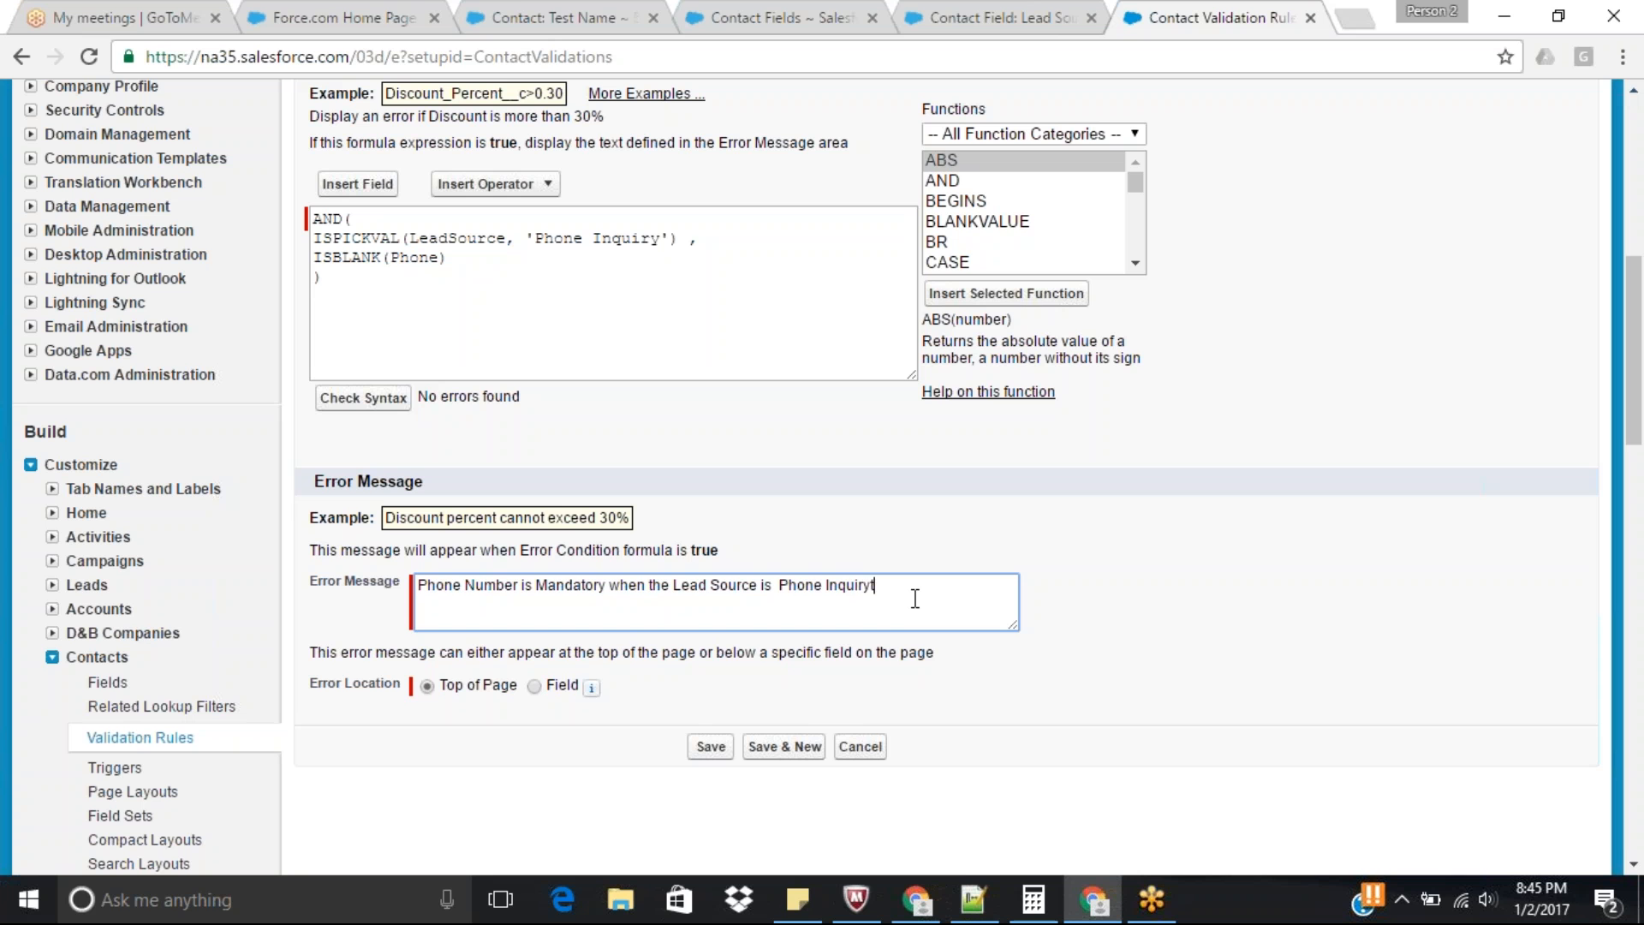
key(BackSpace)
click(711, 746)
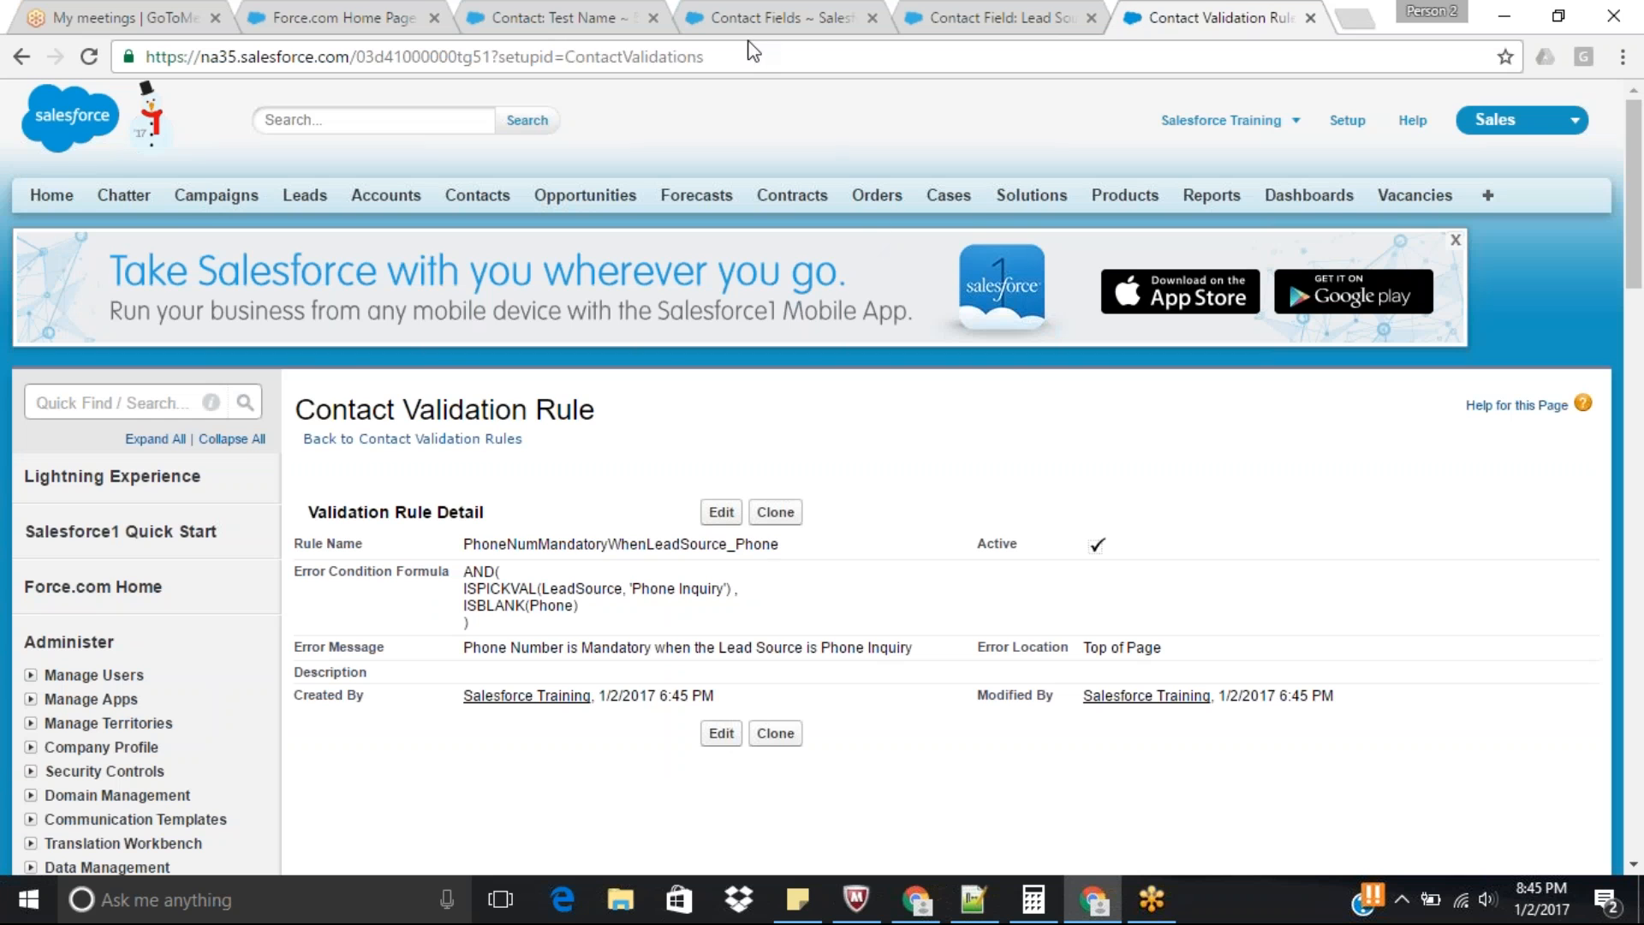
Return to the Test Name contact and try to save it with Phone left blank.
click(781, 14)
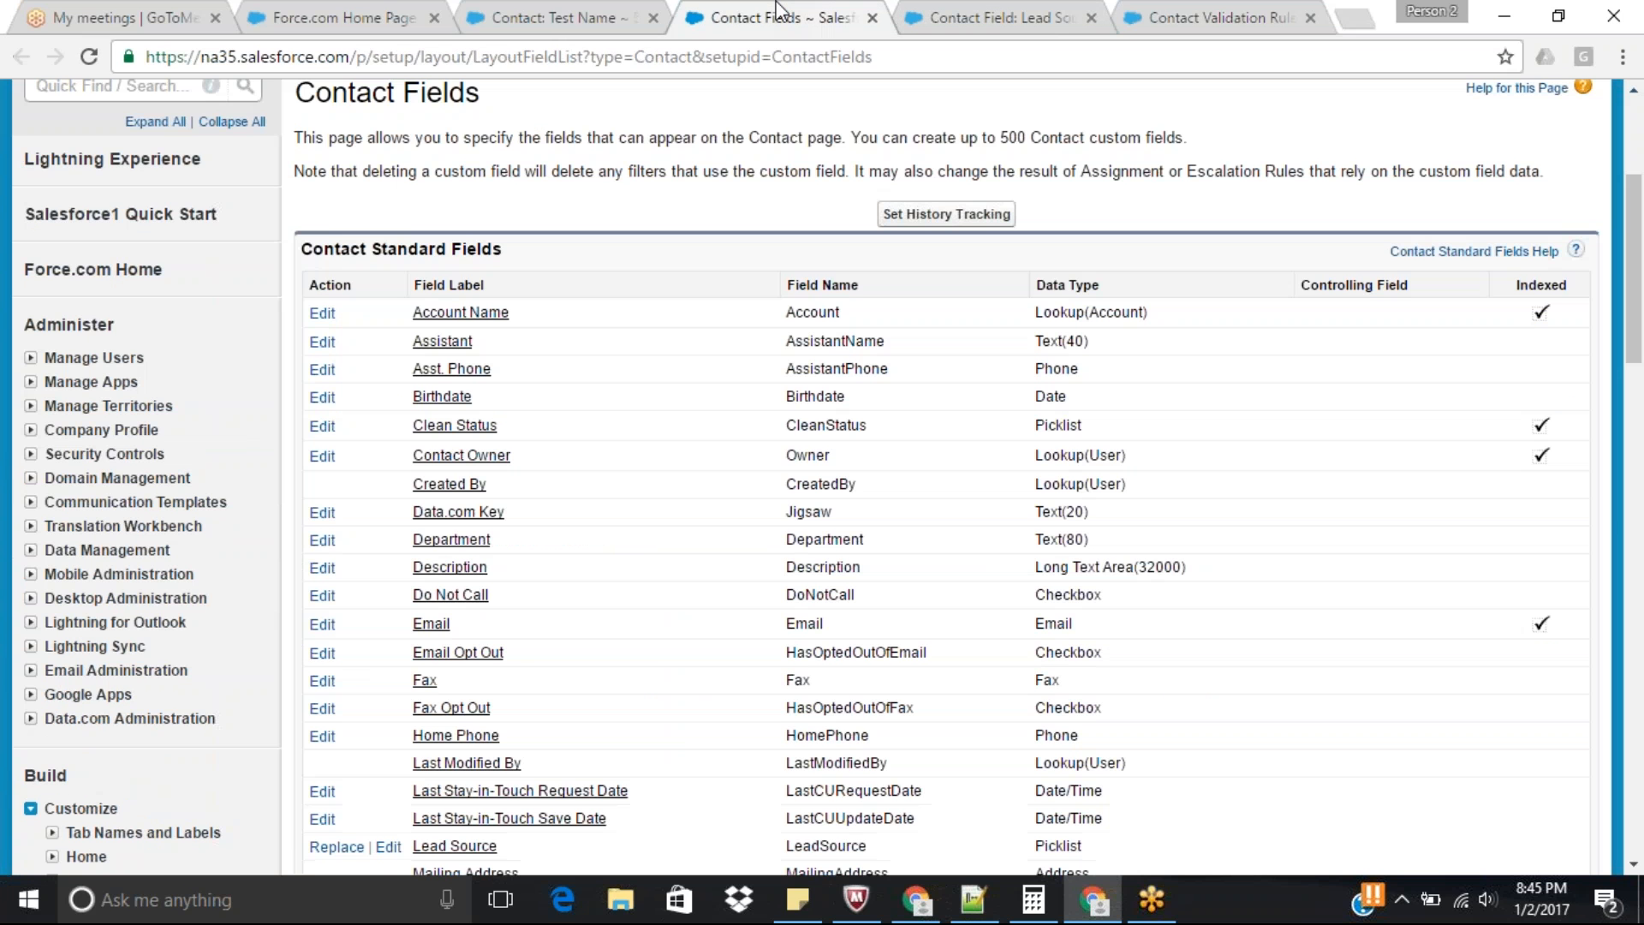
click(599, 16)
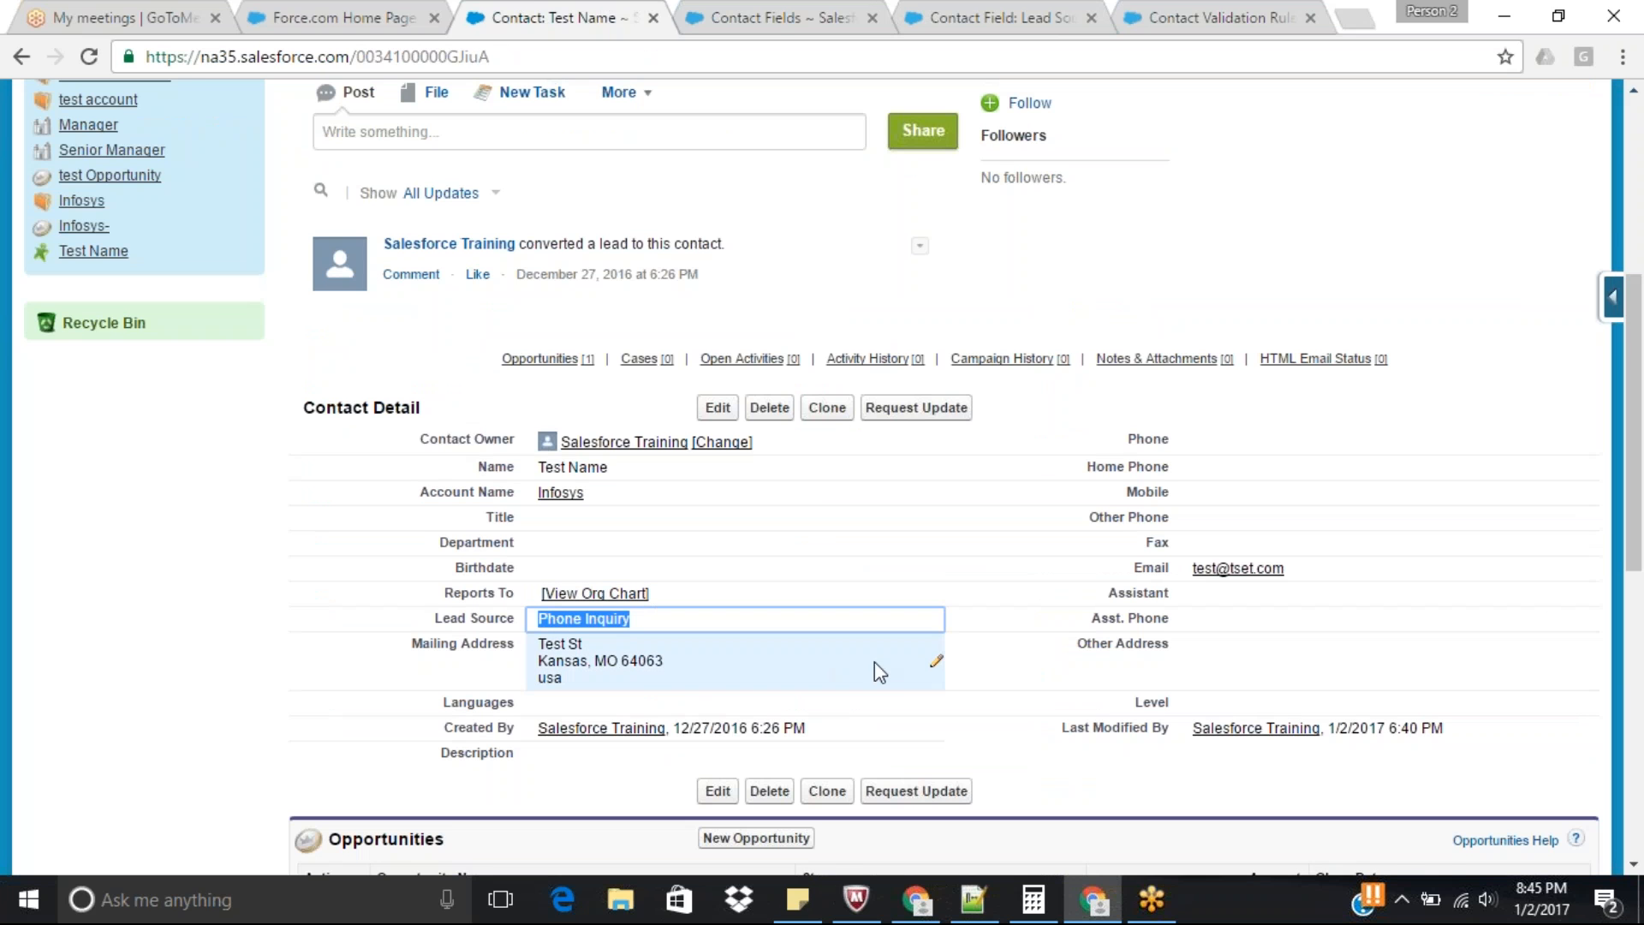
double_click(1237, 440)
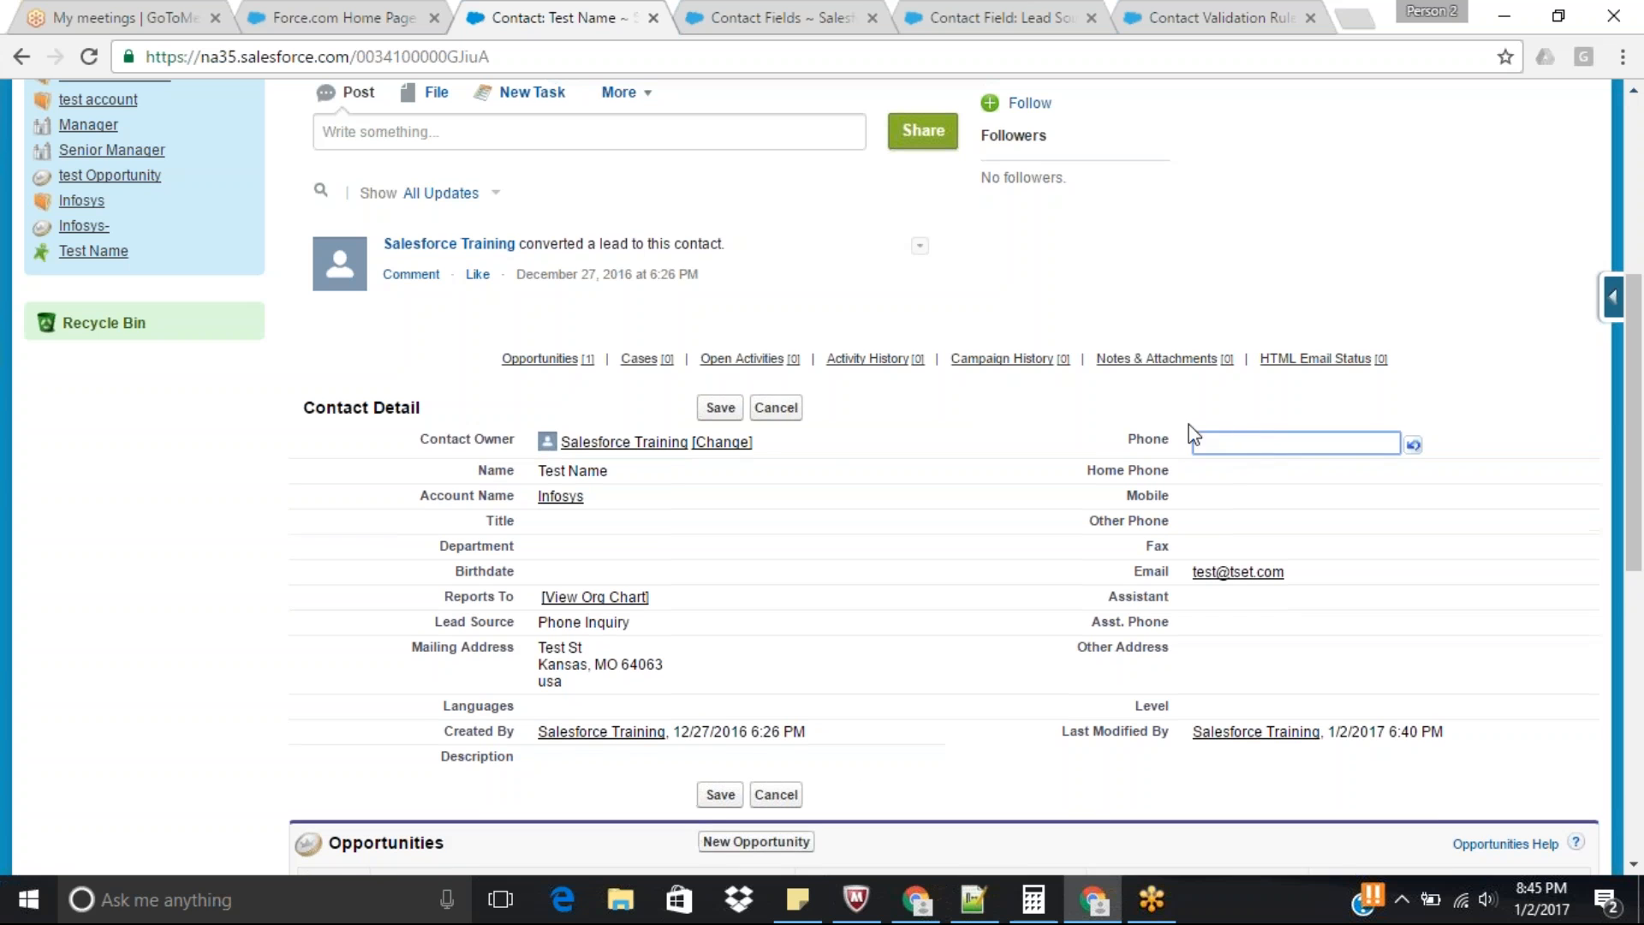
click(720, 407)
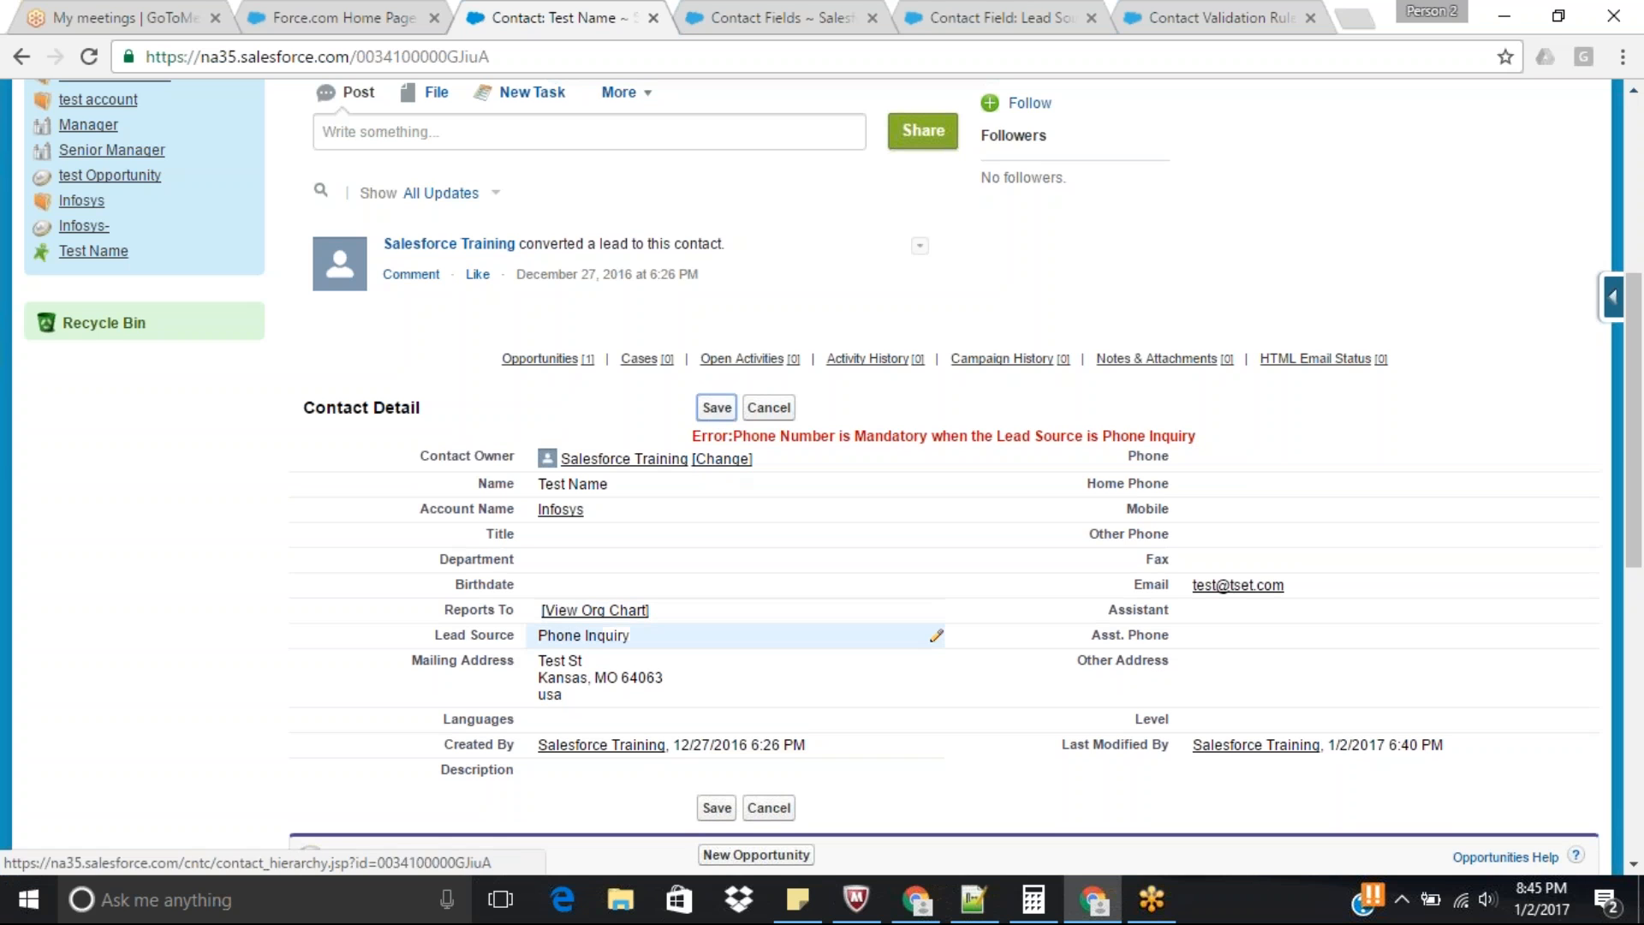
Set the contact's Lead Source to Web and save the record with Phone left blank.
double_click(585, 634)
click(618, 644)
click(557, 682)
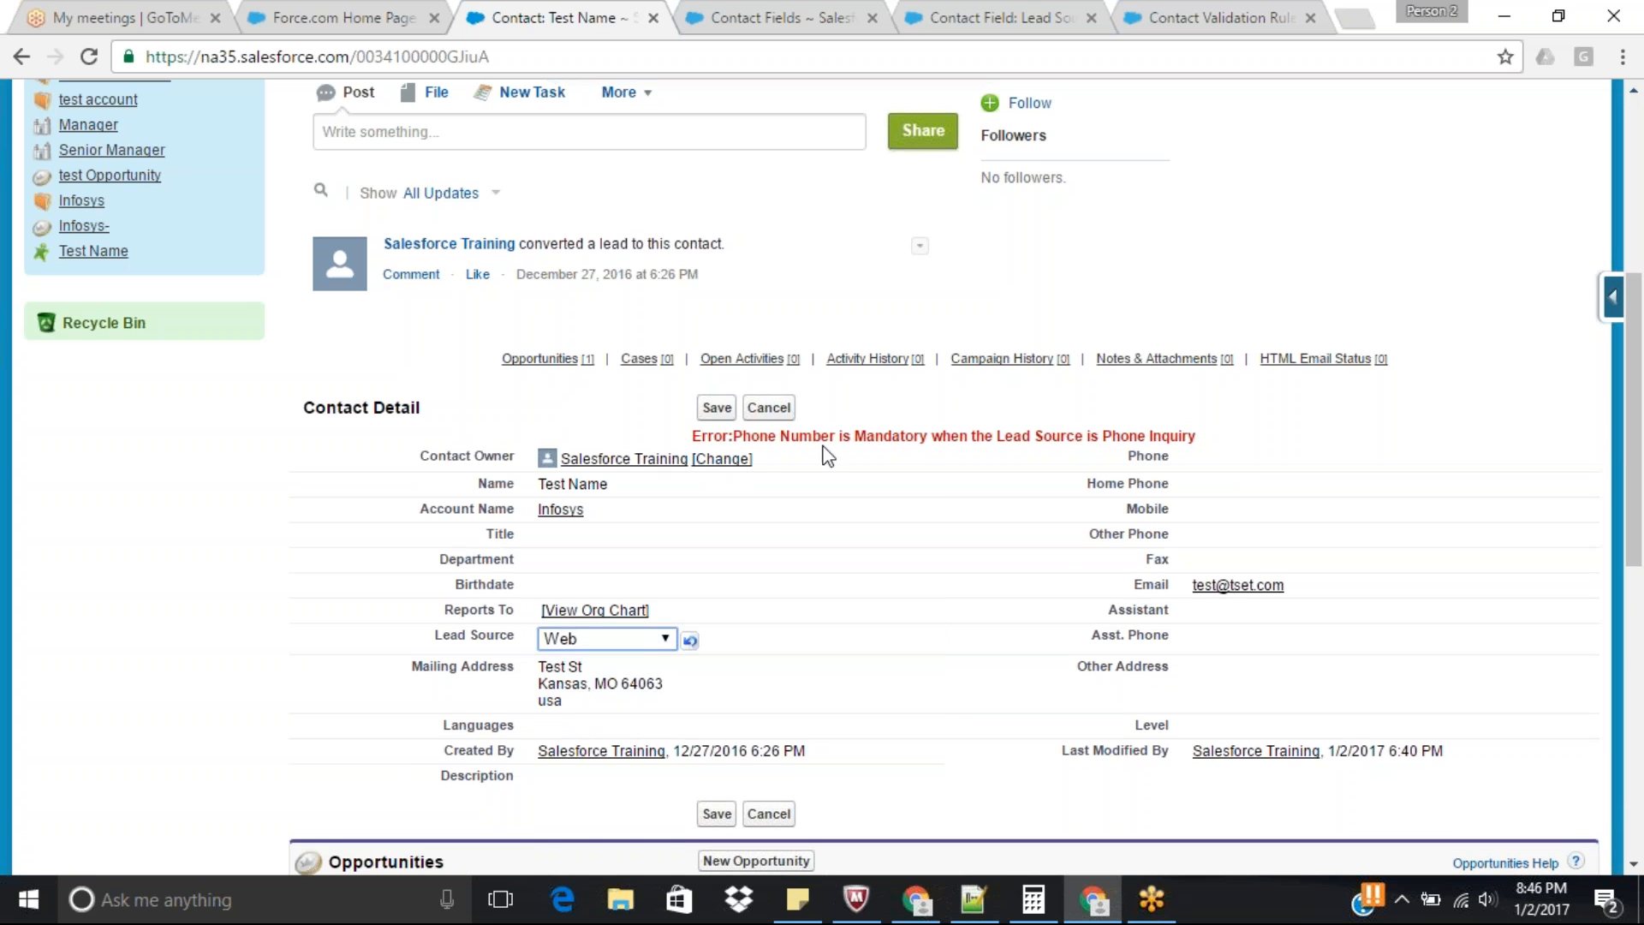
click(717, 409)
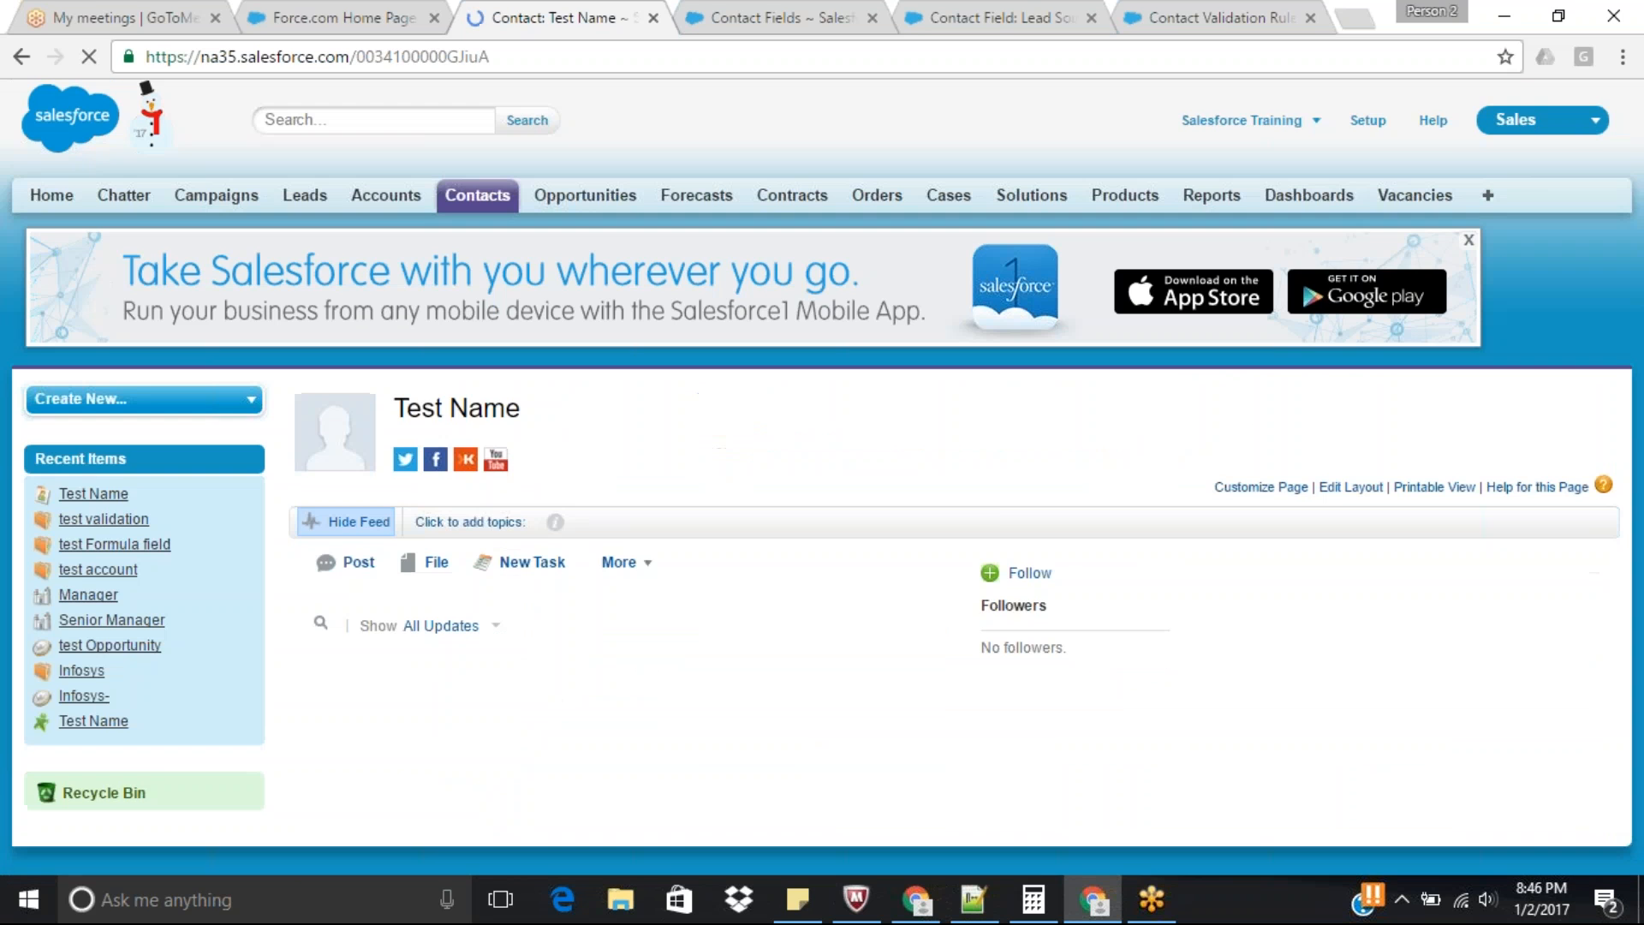
Edit the contact, set its Lead Source to Phone Inquiry and try to save it without a Phone value.
scroll(1366, 342, down, 2)
scroll(1366, 343, down, 3)
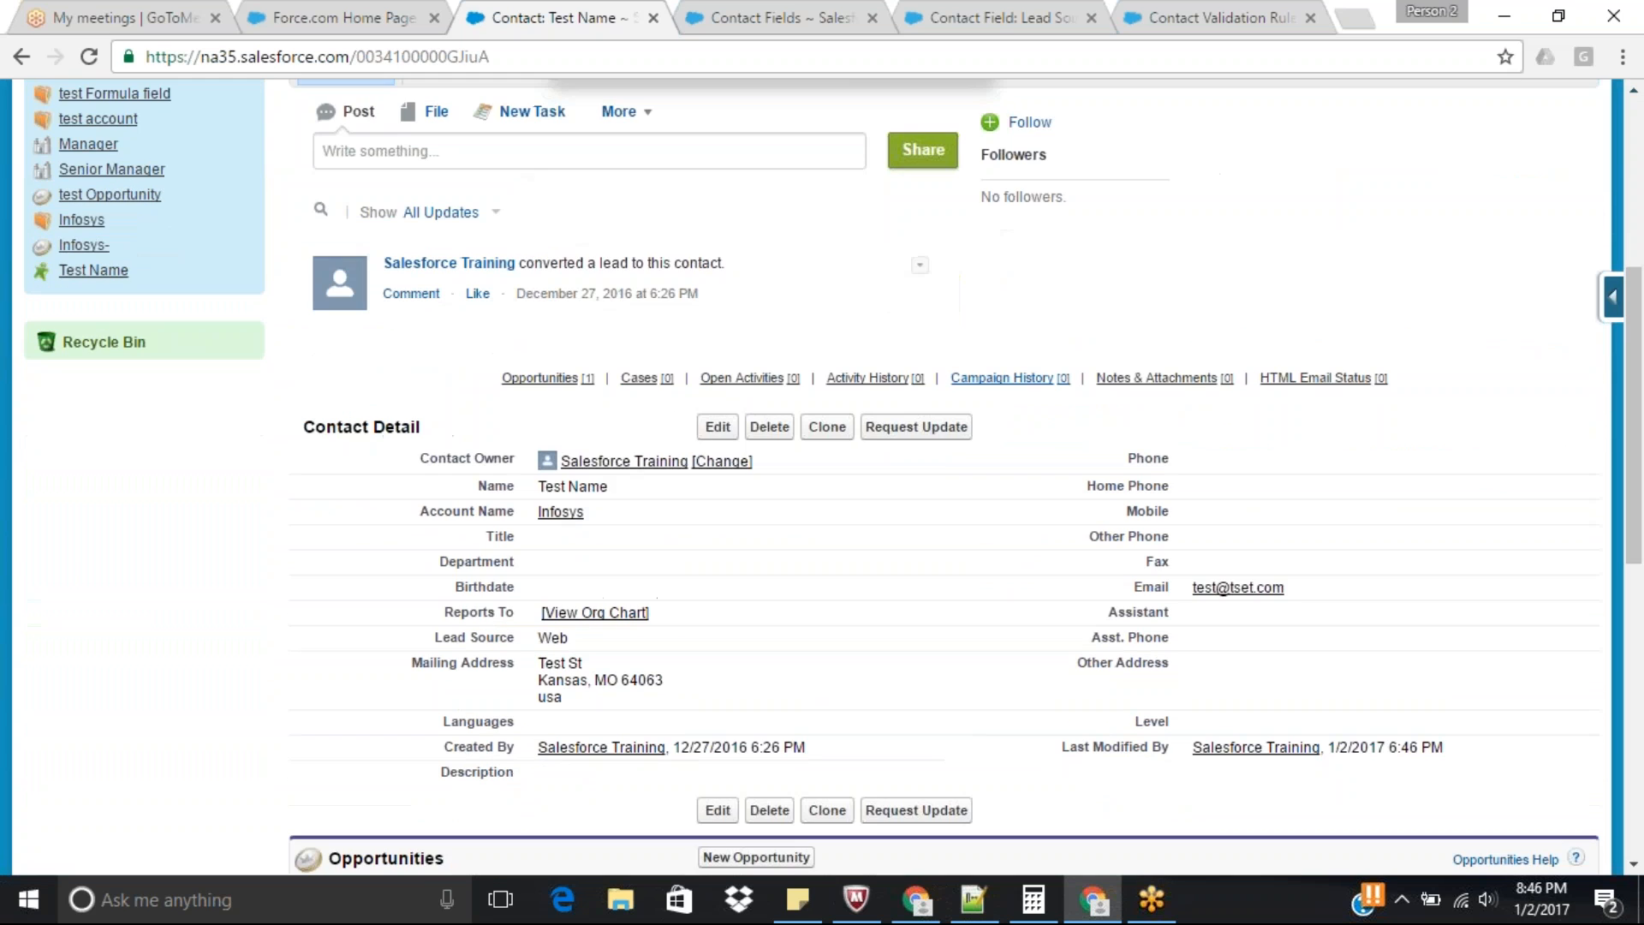
click(718, 428)
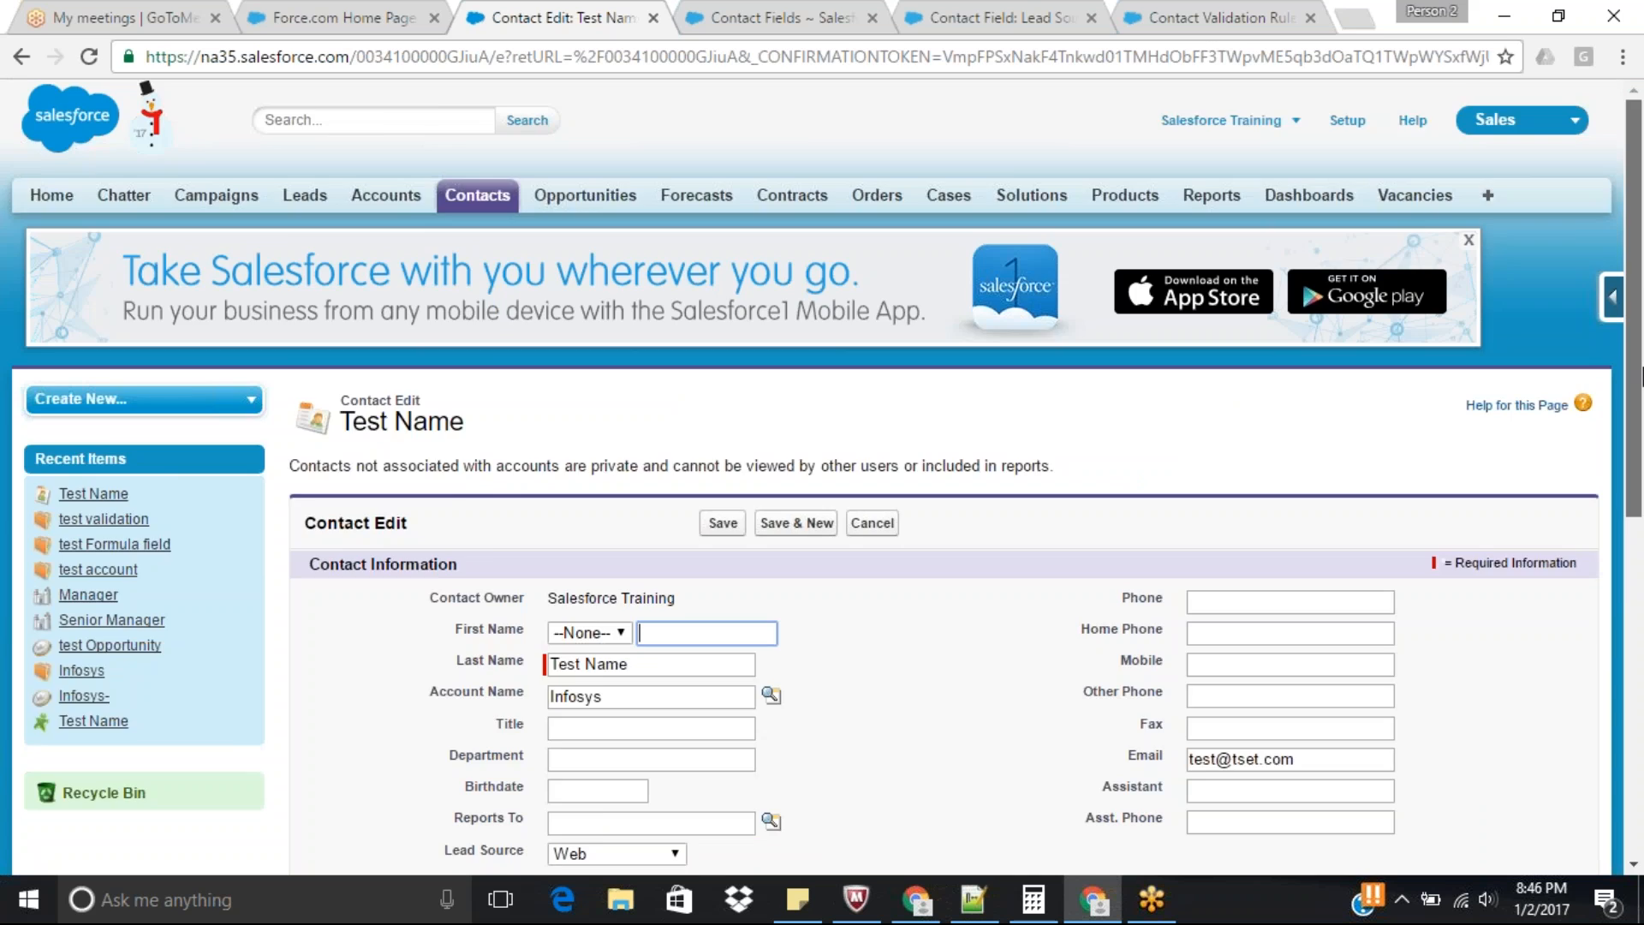
scroll(640, 676, down, 3)
click(619, 624)
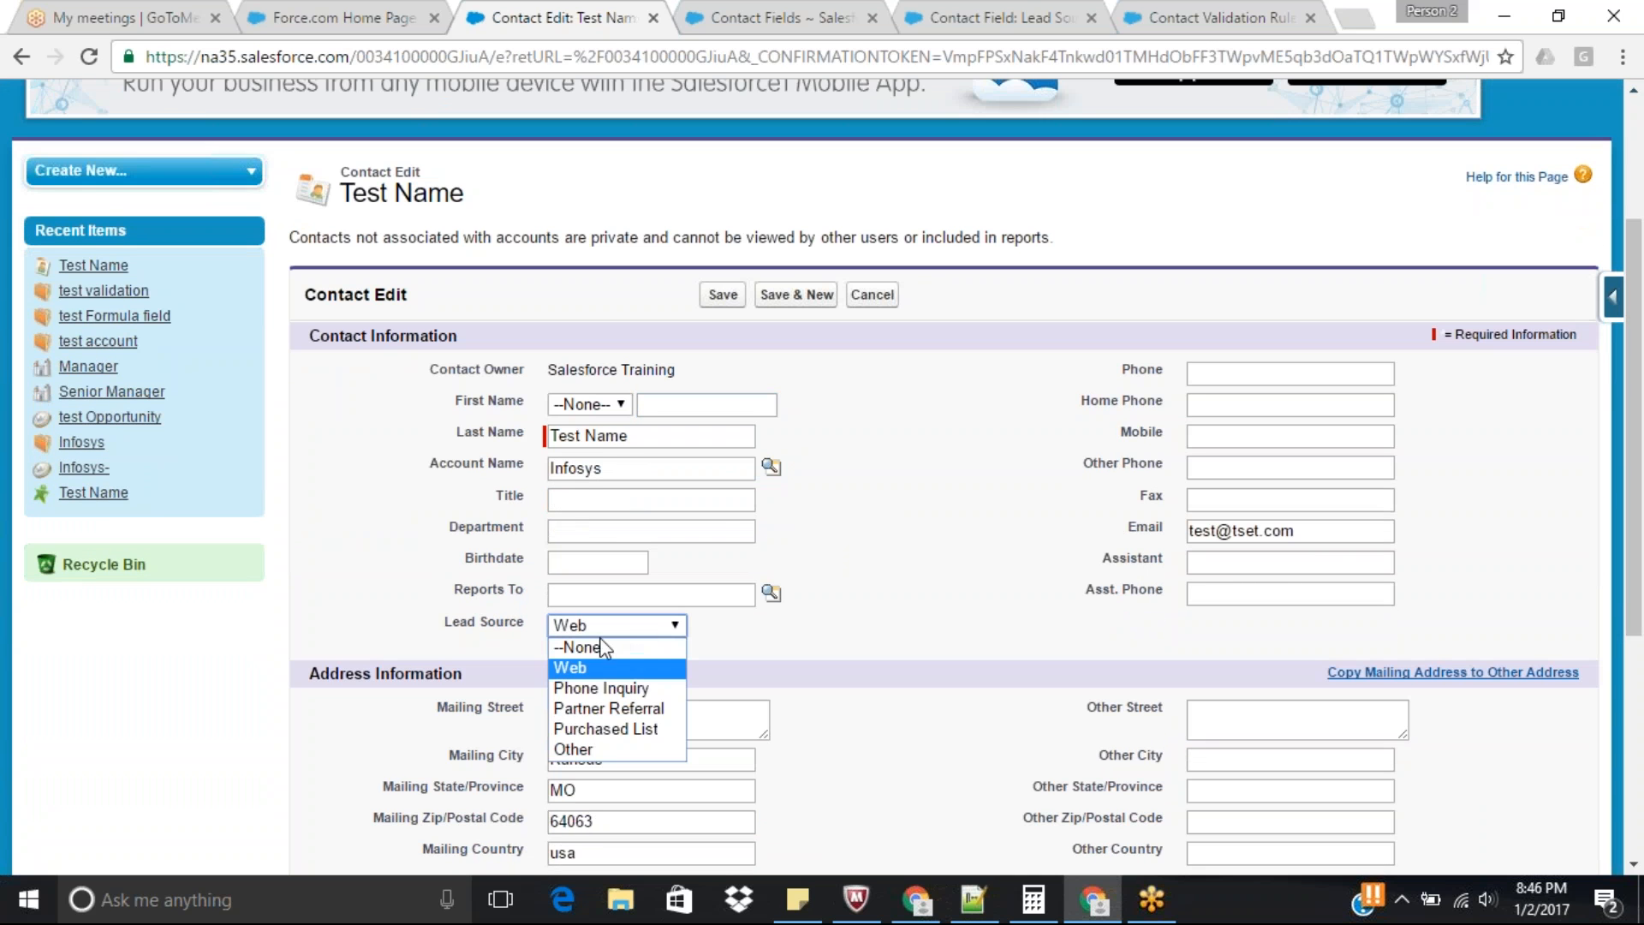
click(599, 687)
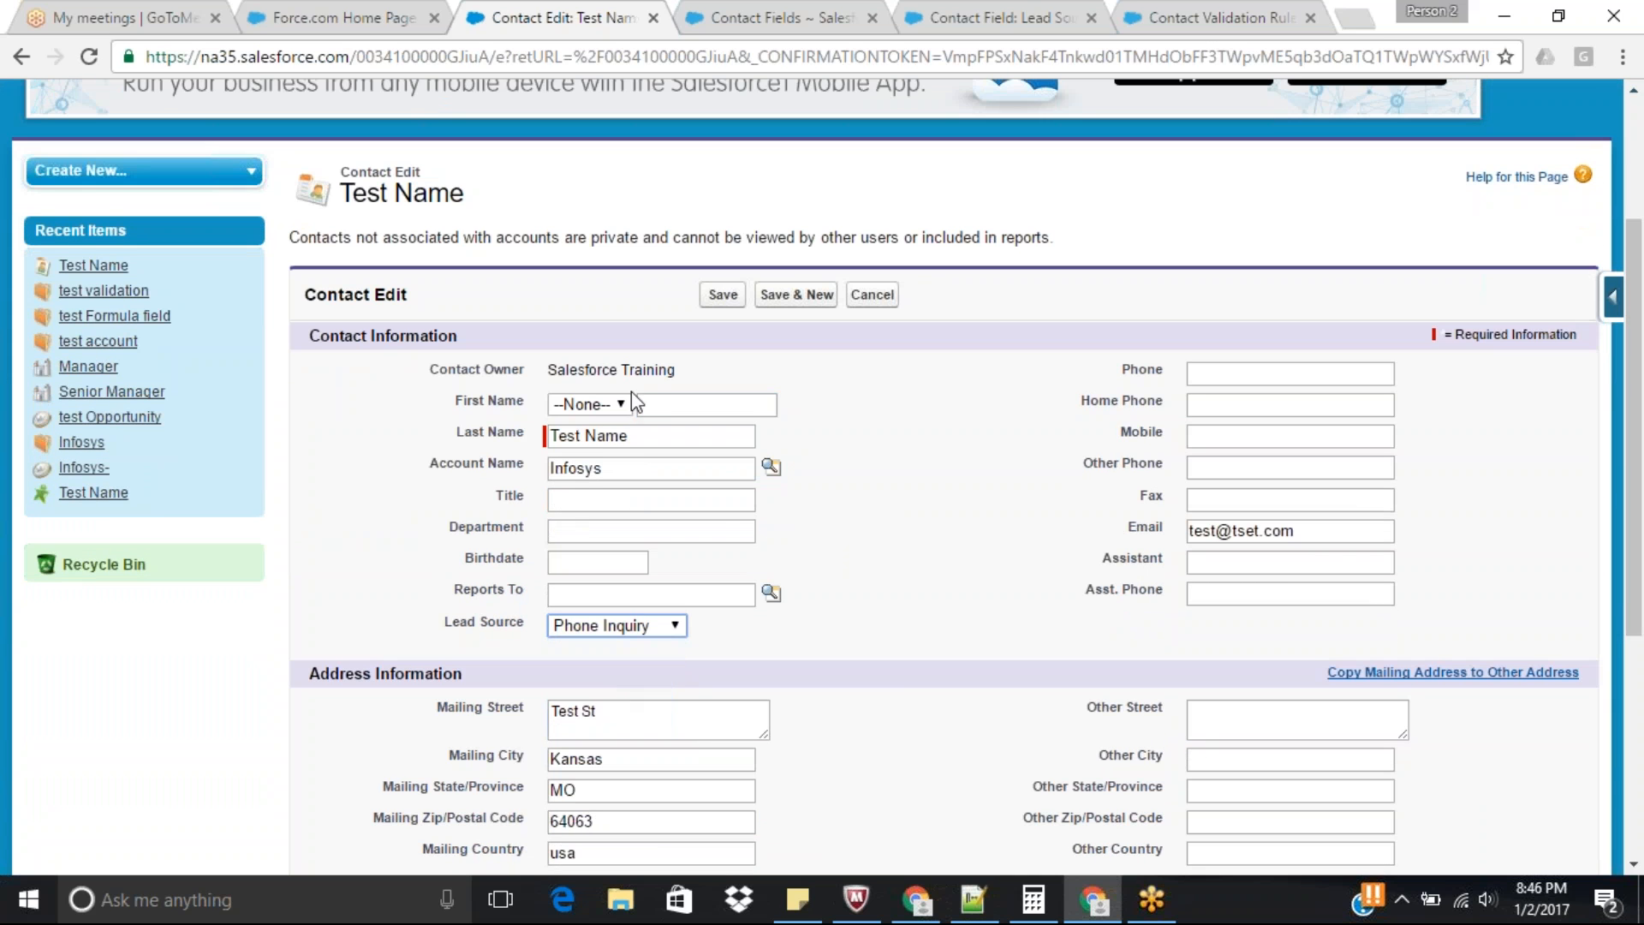
click(724, 296)
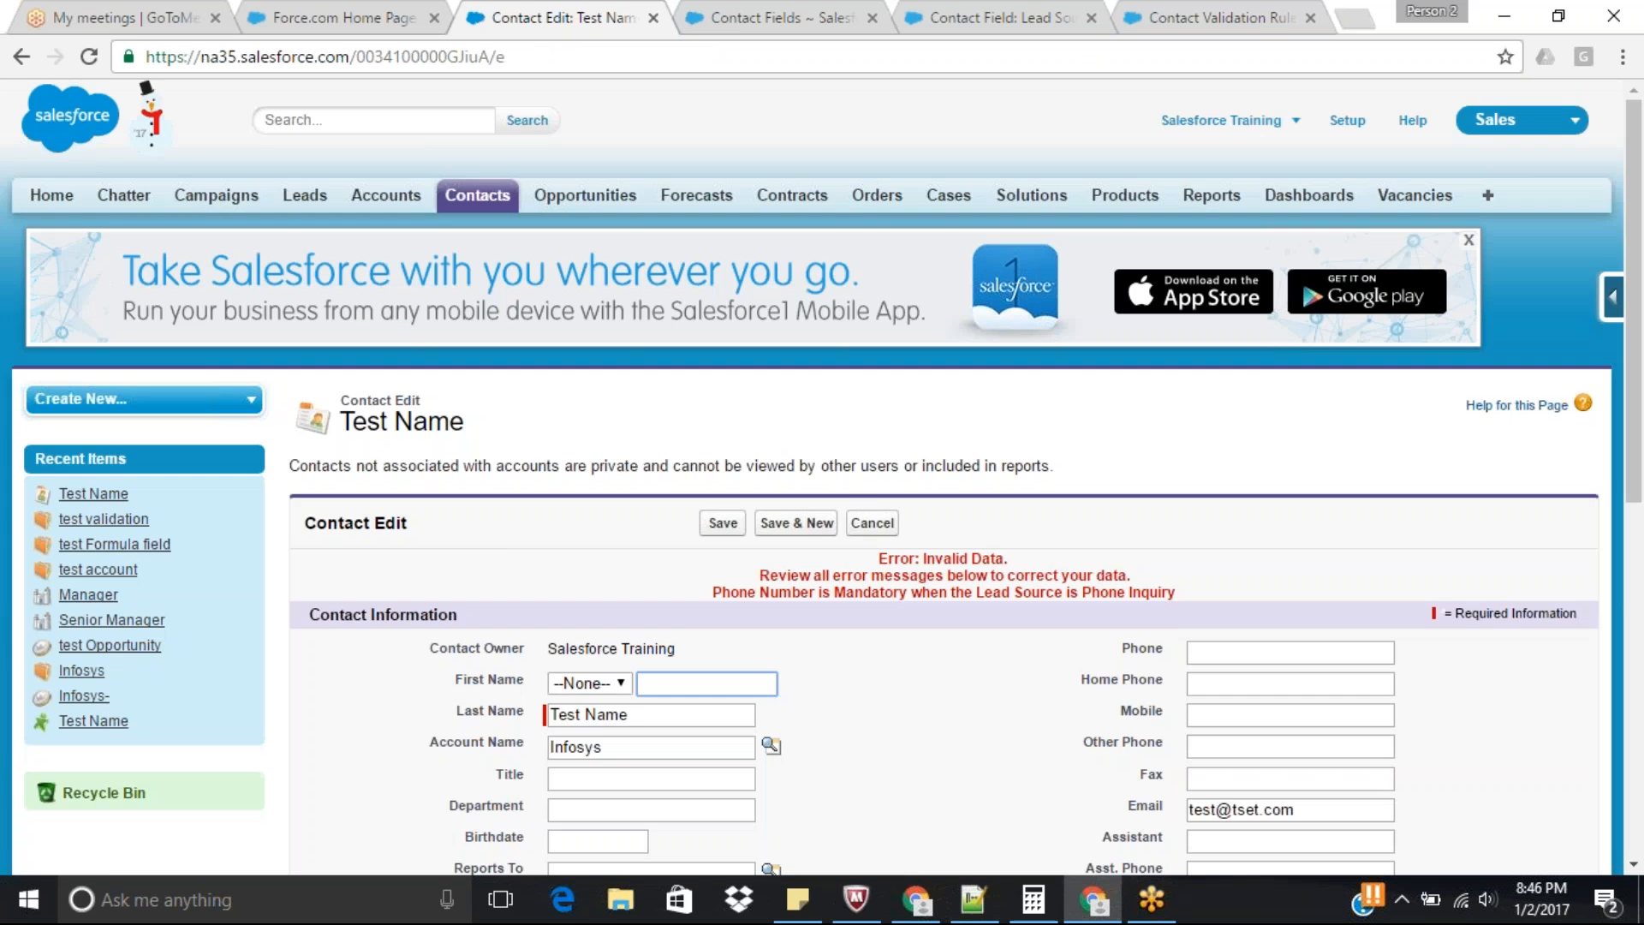
Set the contact's Lead Source to Purchased List and save the record.
scroll(841, 519, down, 4)
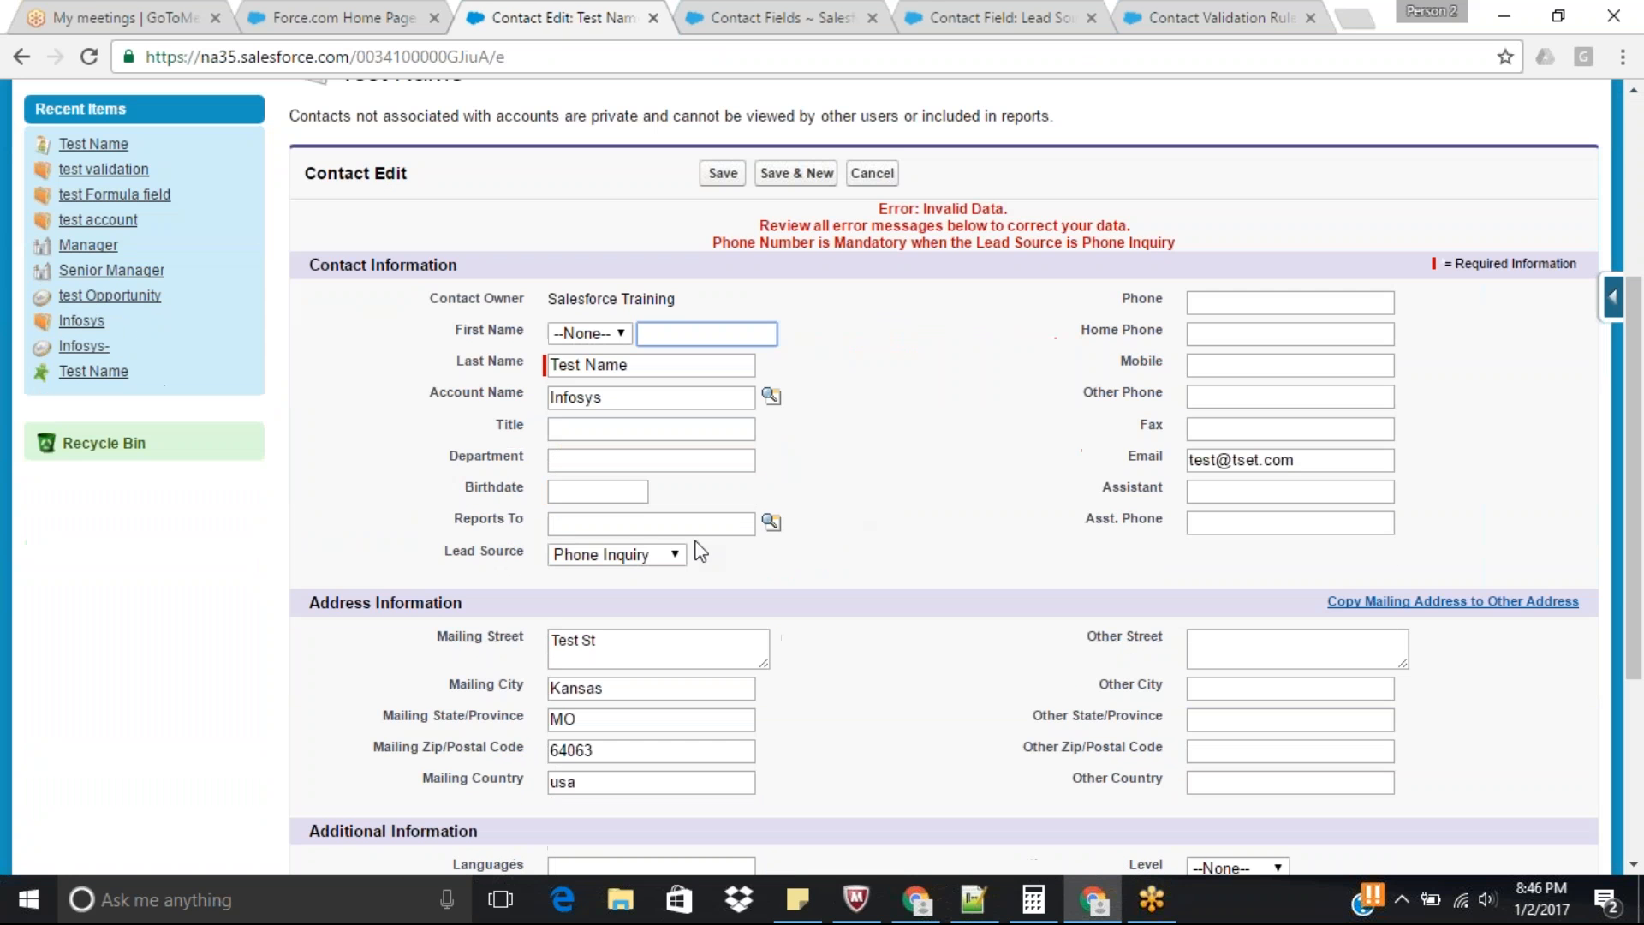
click(672, 555)
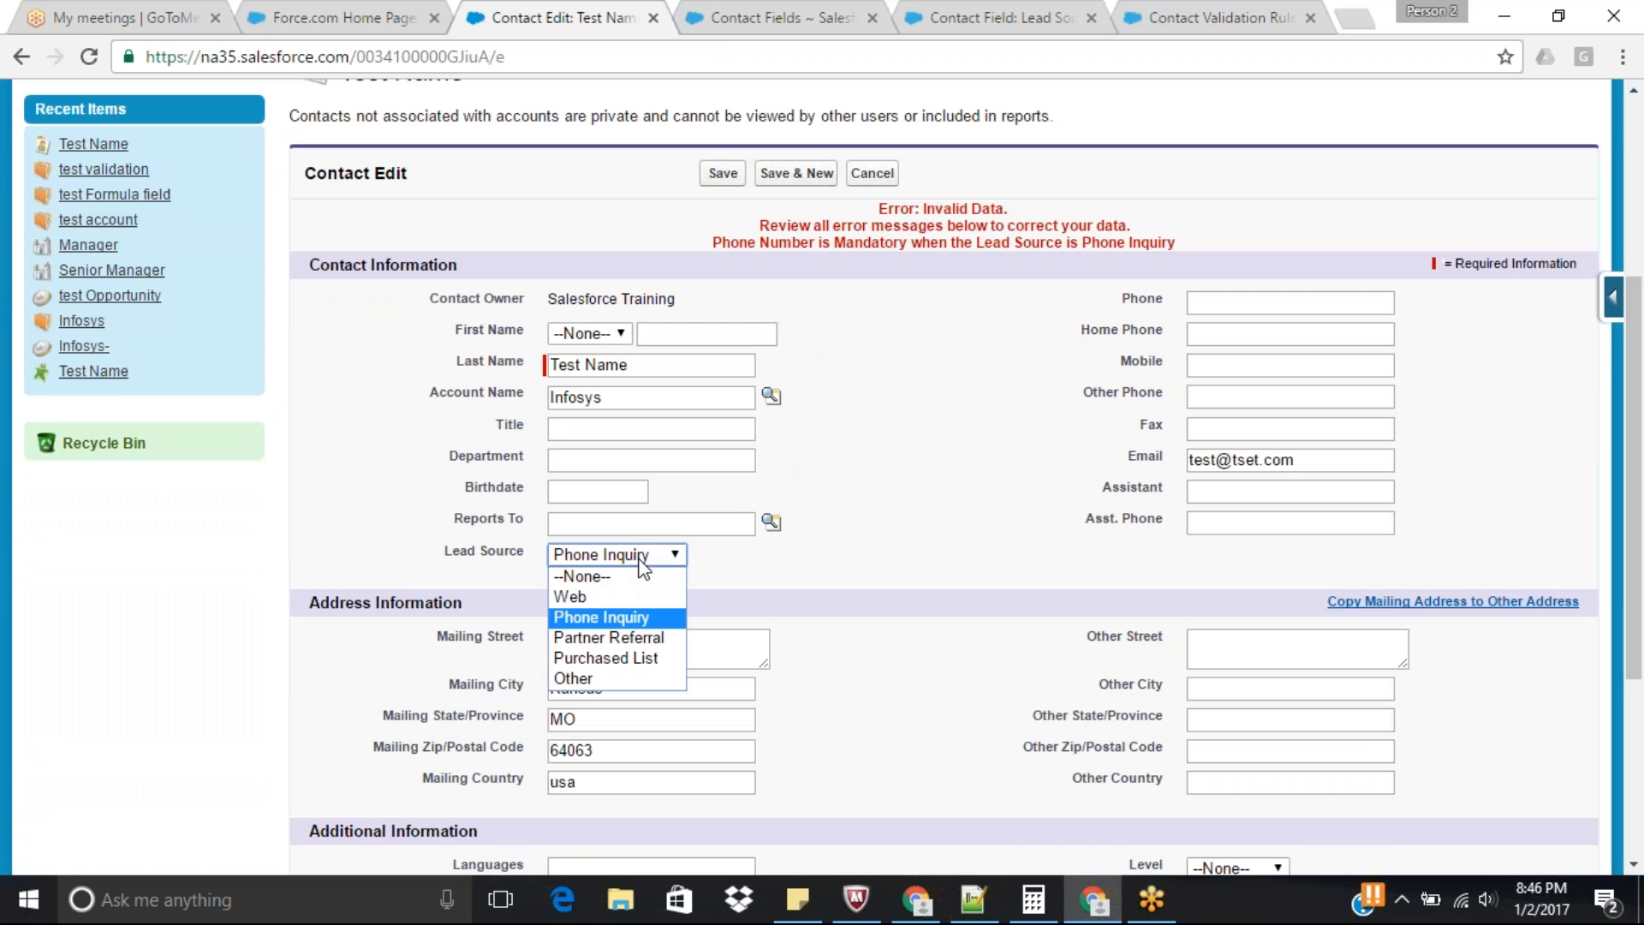
click(593, 655)
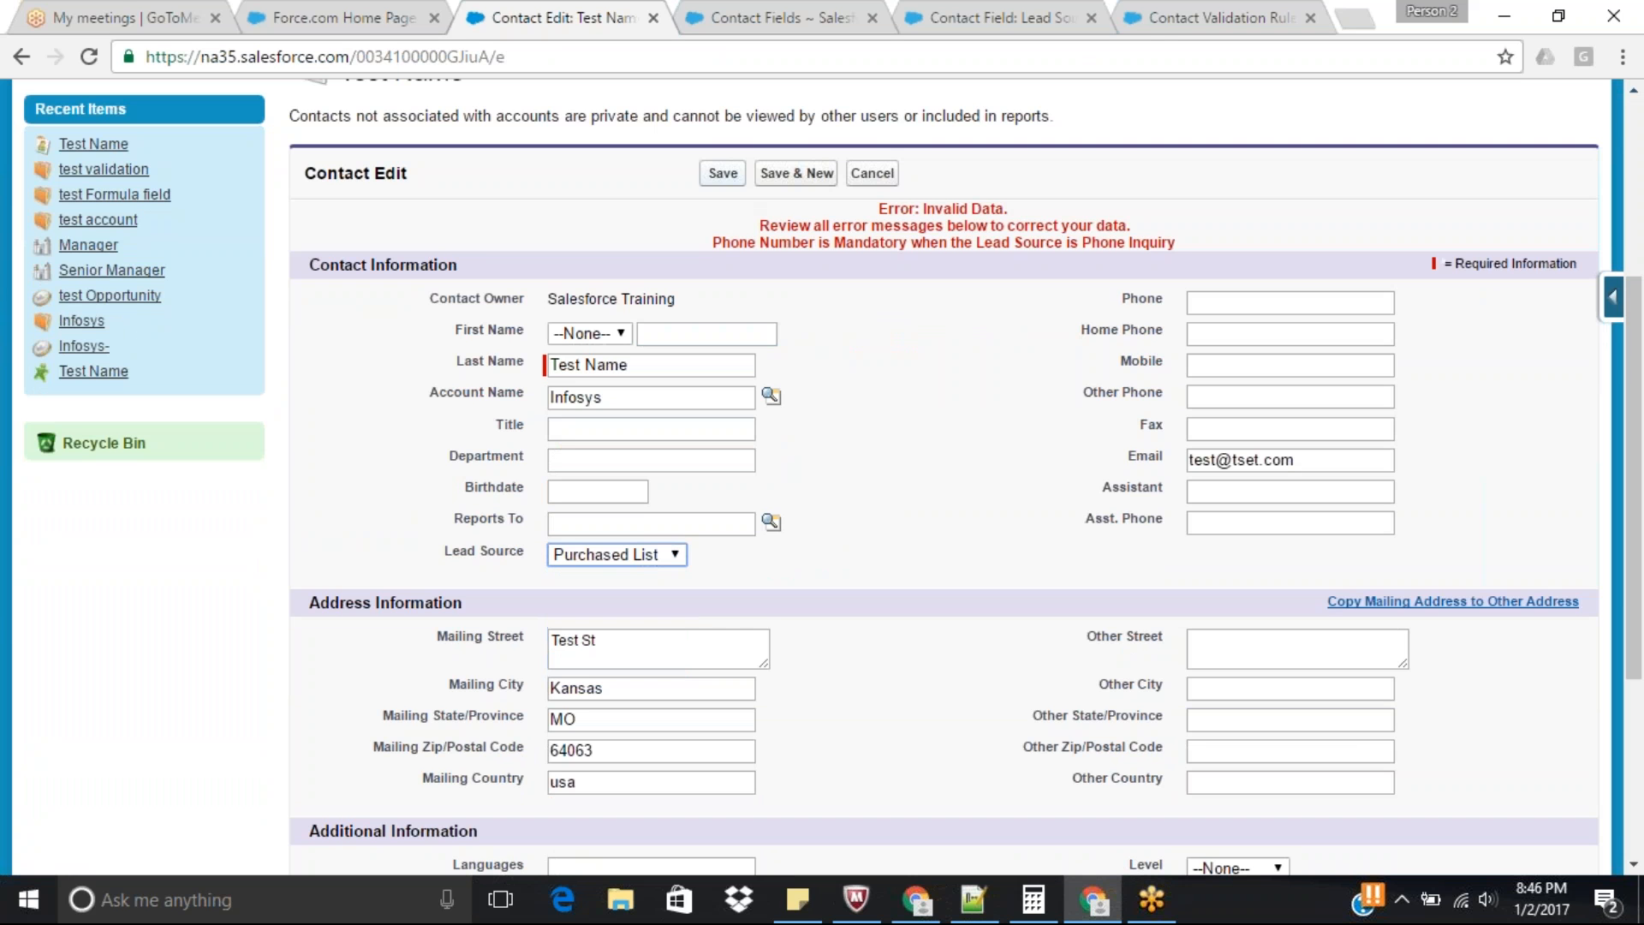
click(722, 174)
Edit the contact, set Lead Source to Phone Inquiry, enter a ten-digit phone number in Phone and save.
scroll(1640, 351, down, 5)
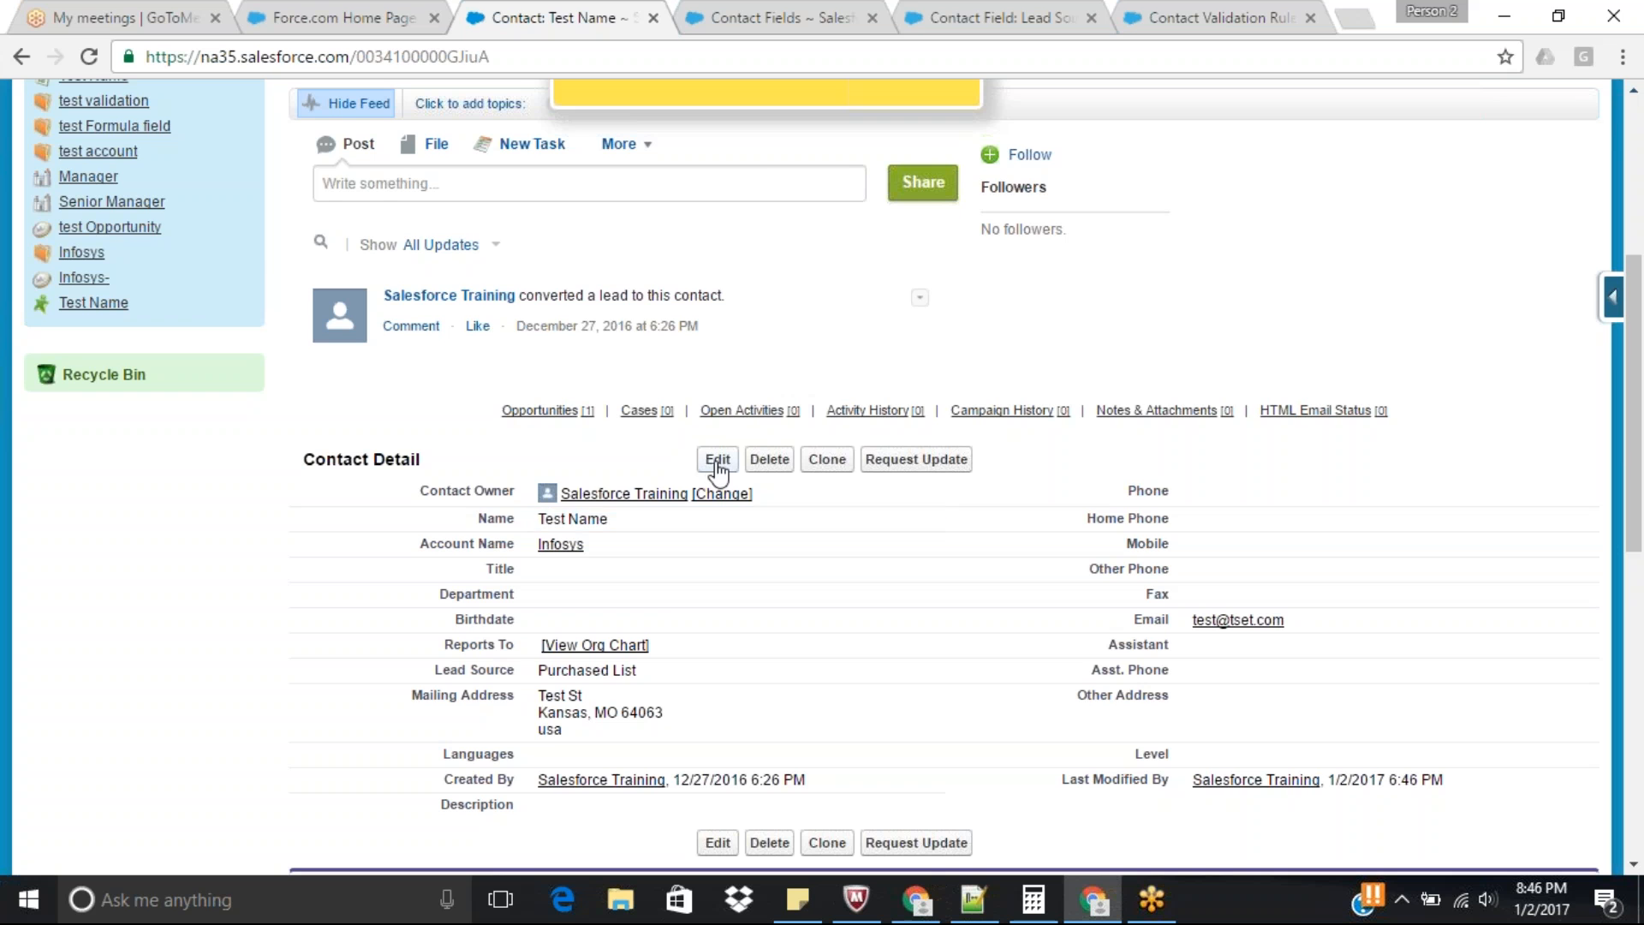
click(717, 459)
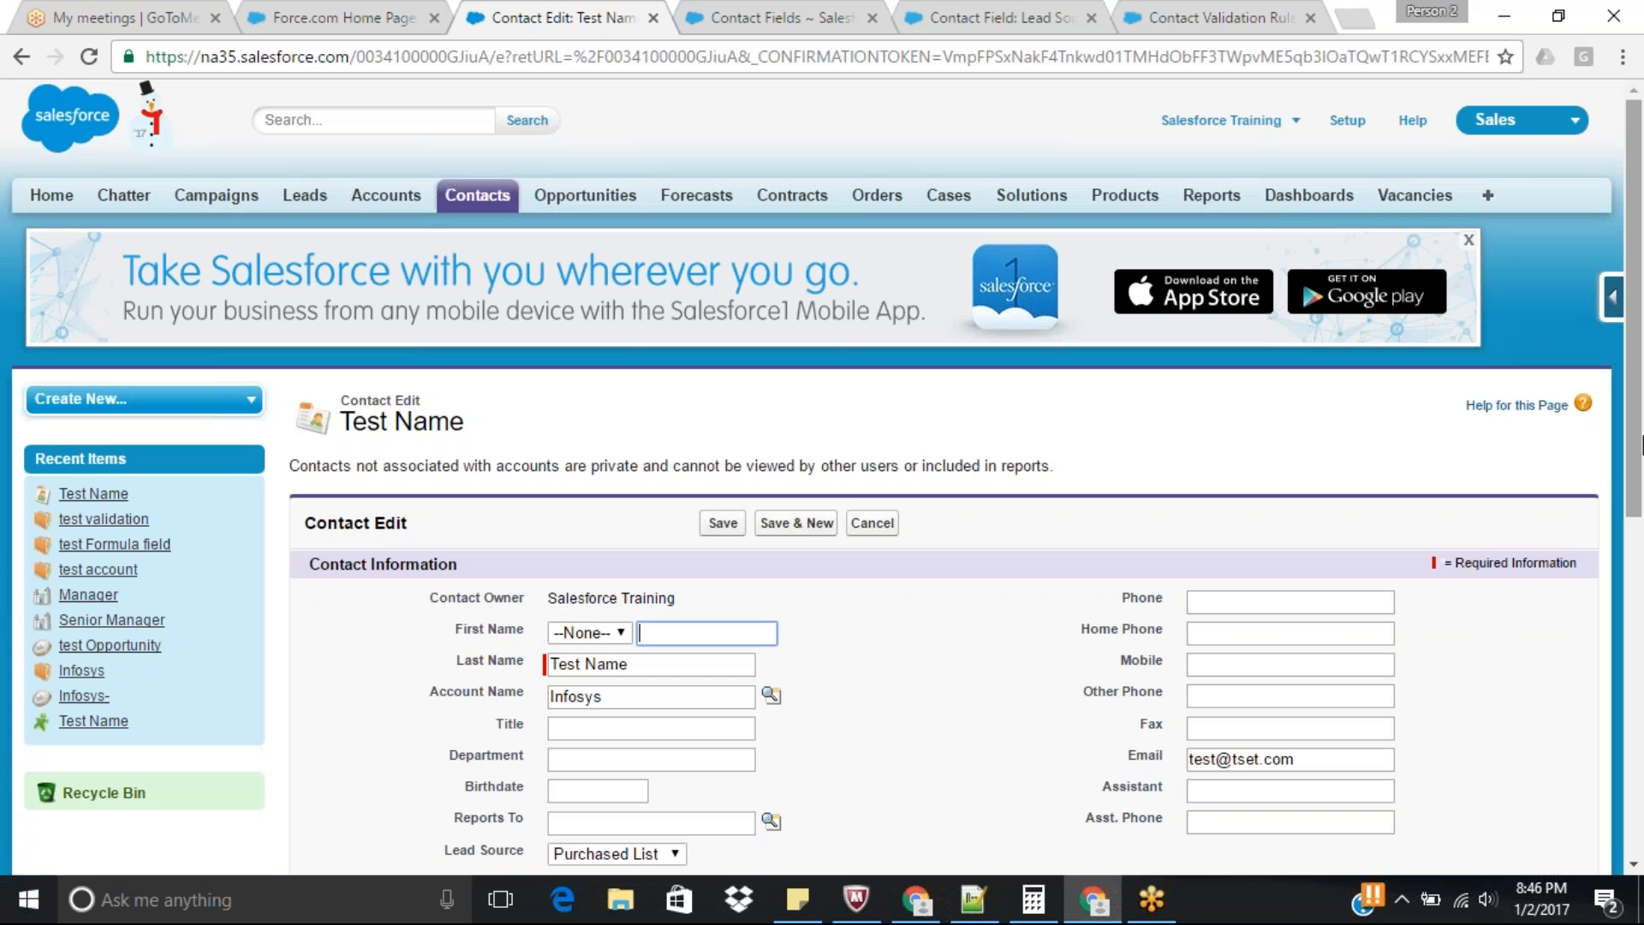
scroll(799, 645, down, 3)
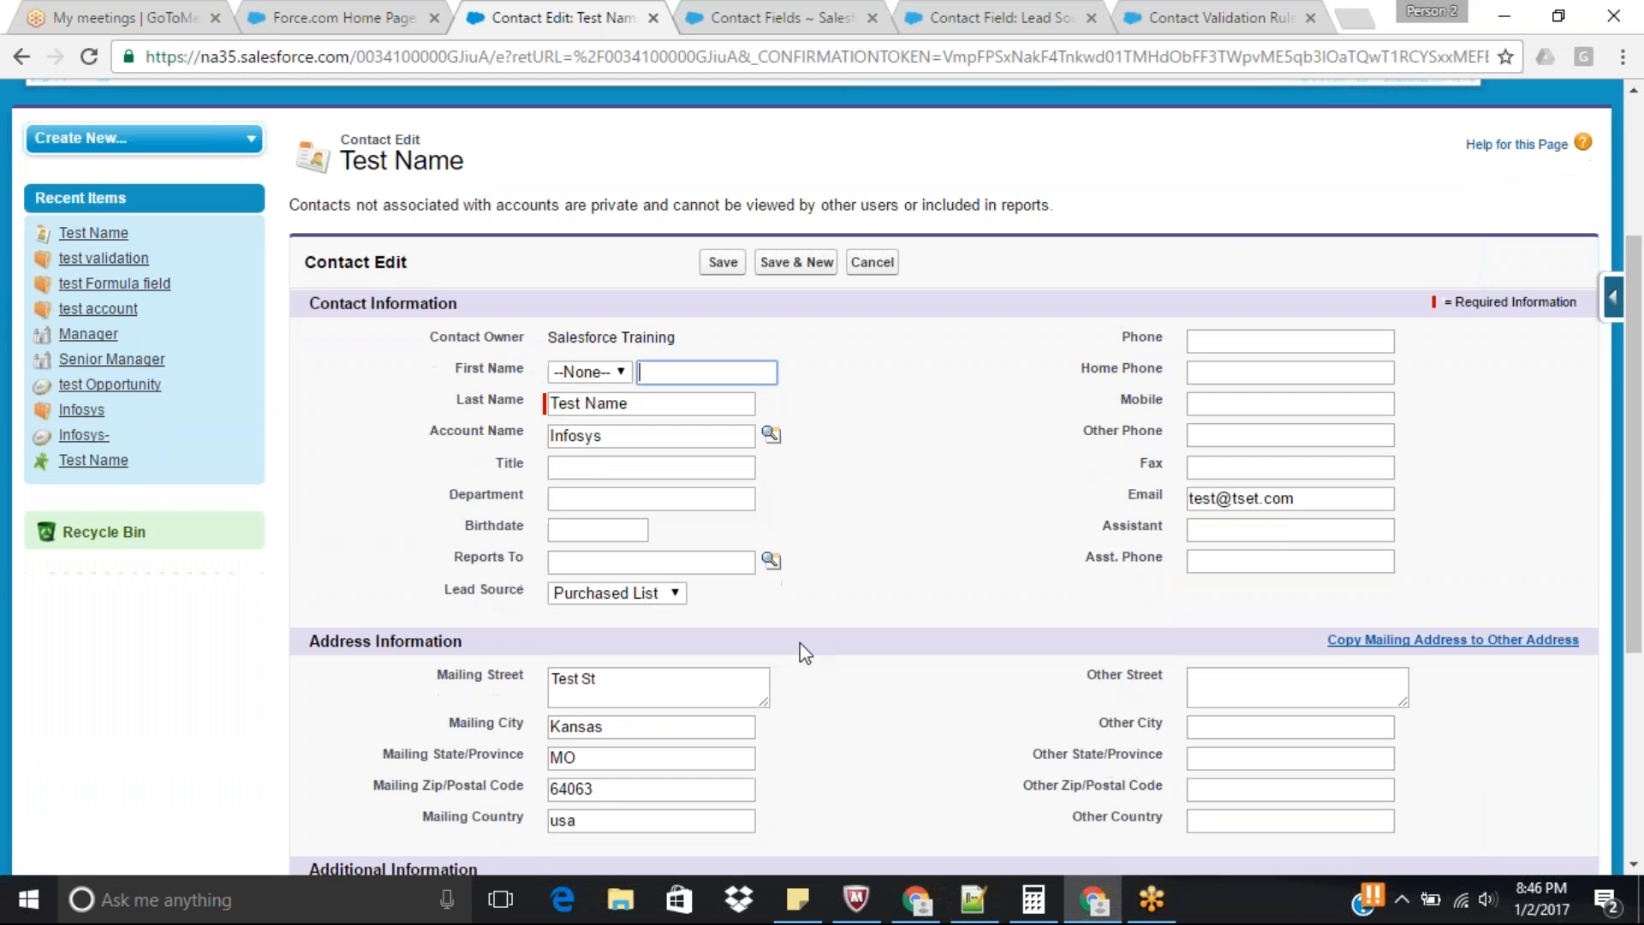
click(638, 593)
click(618, 654)
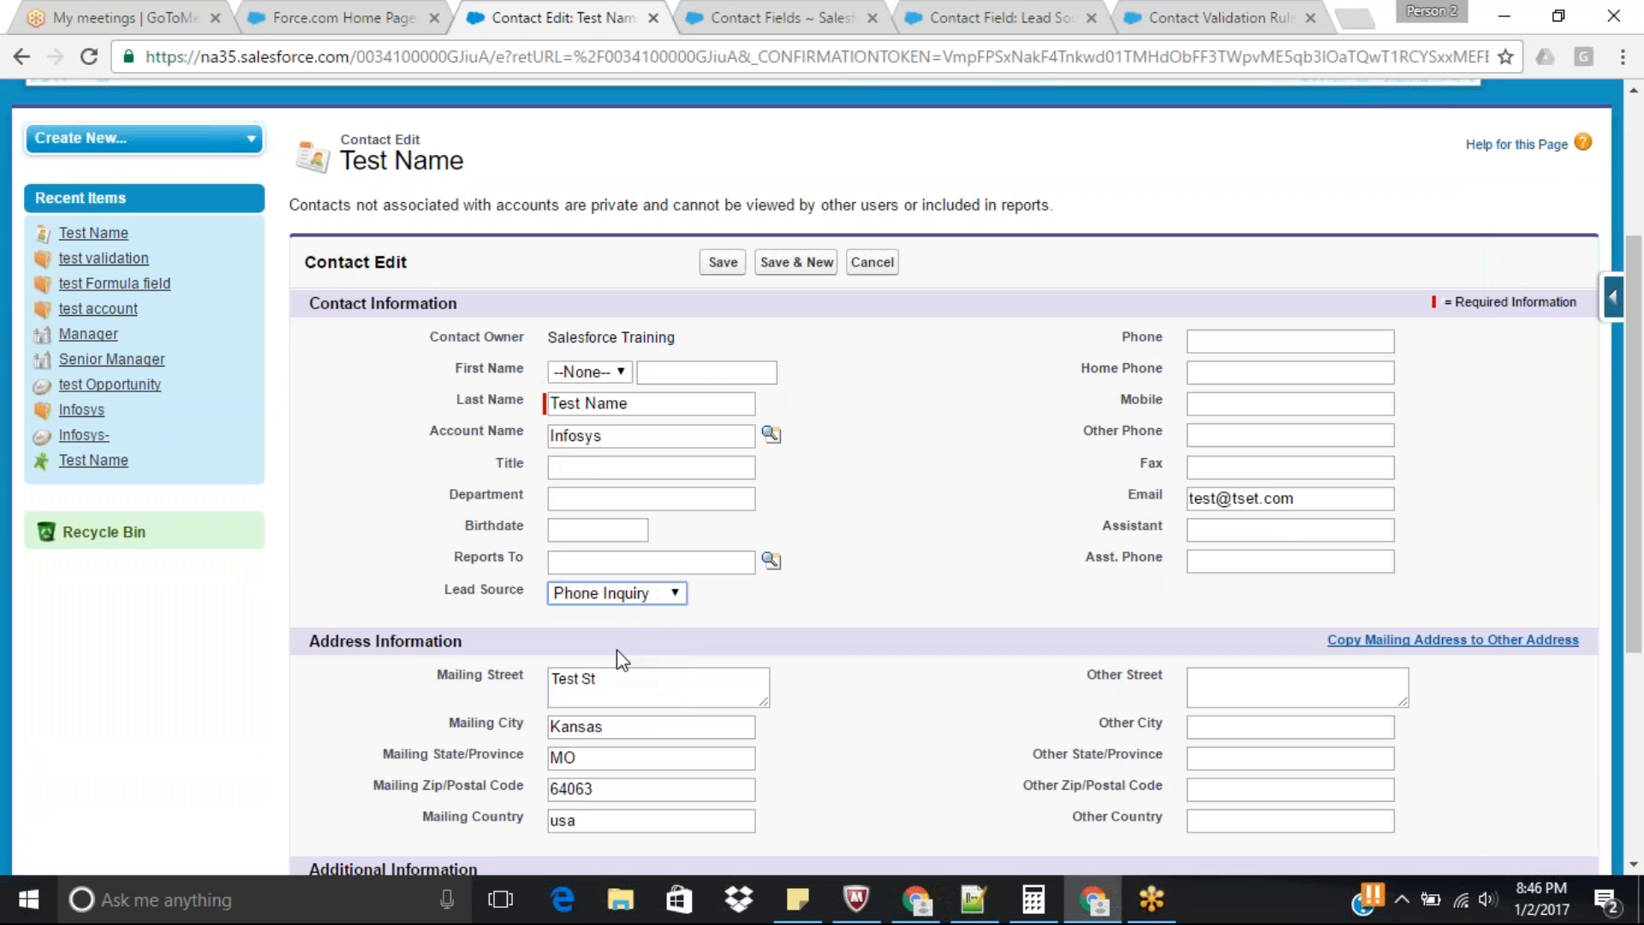
click(1274, 341)
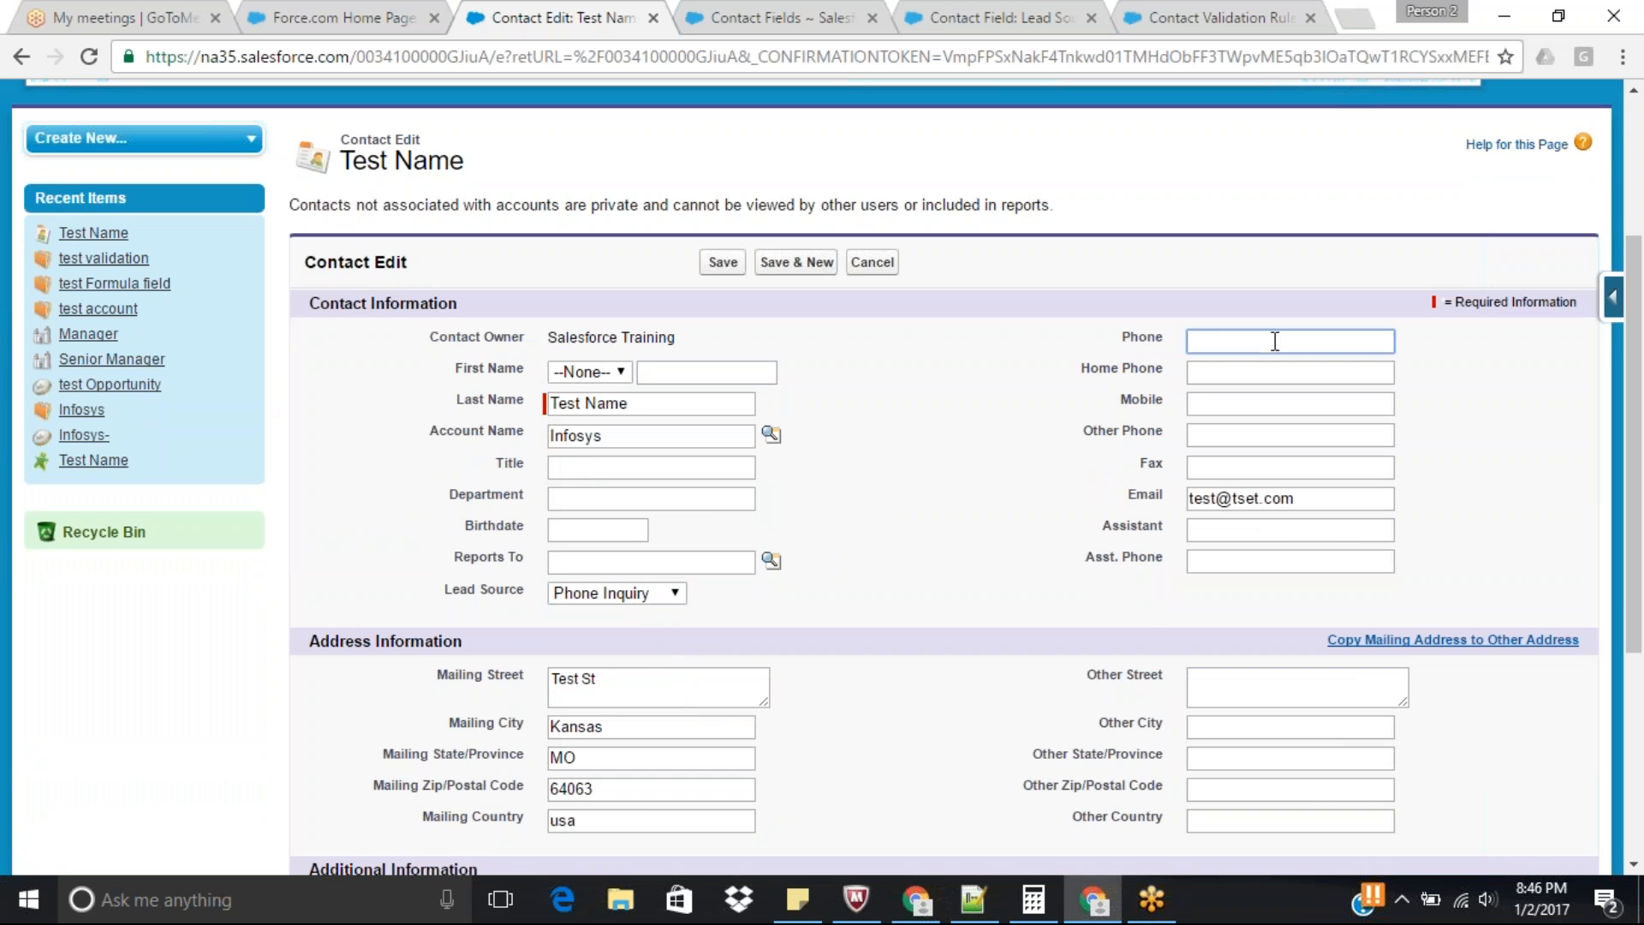
text(9898989898)
click(721, 263)
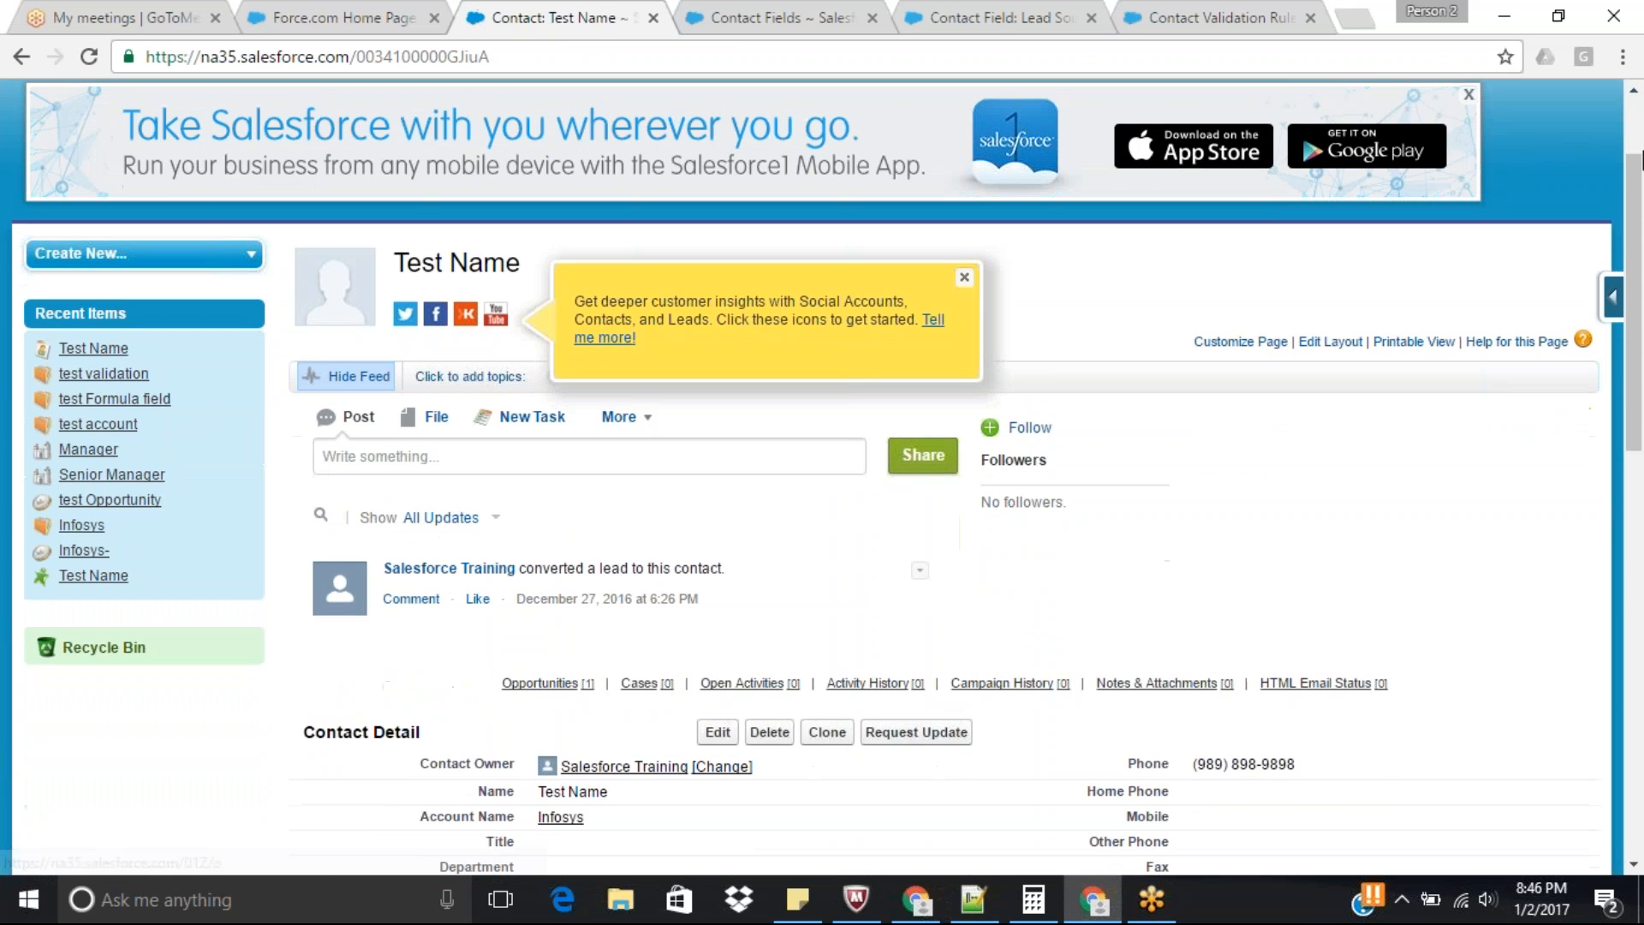
Open the Contact object's field setup page from the test contact's record.
drag(1642, 159, 1642, 377)
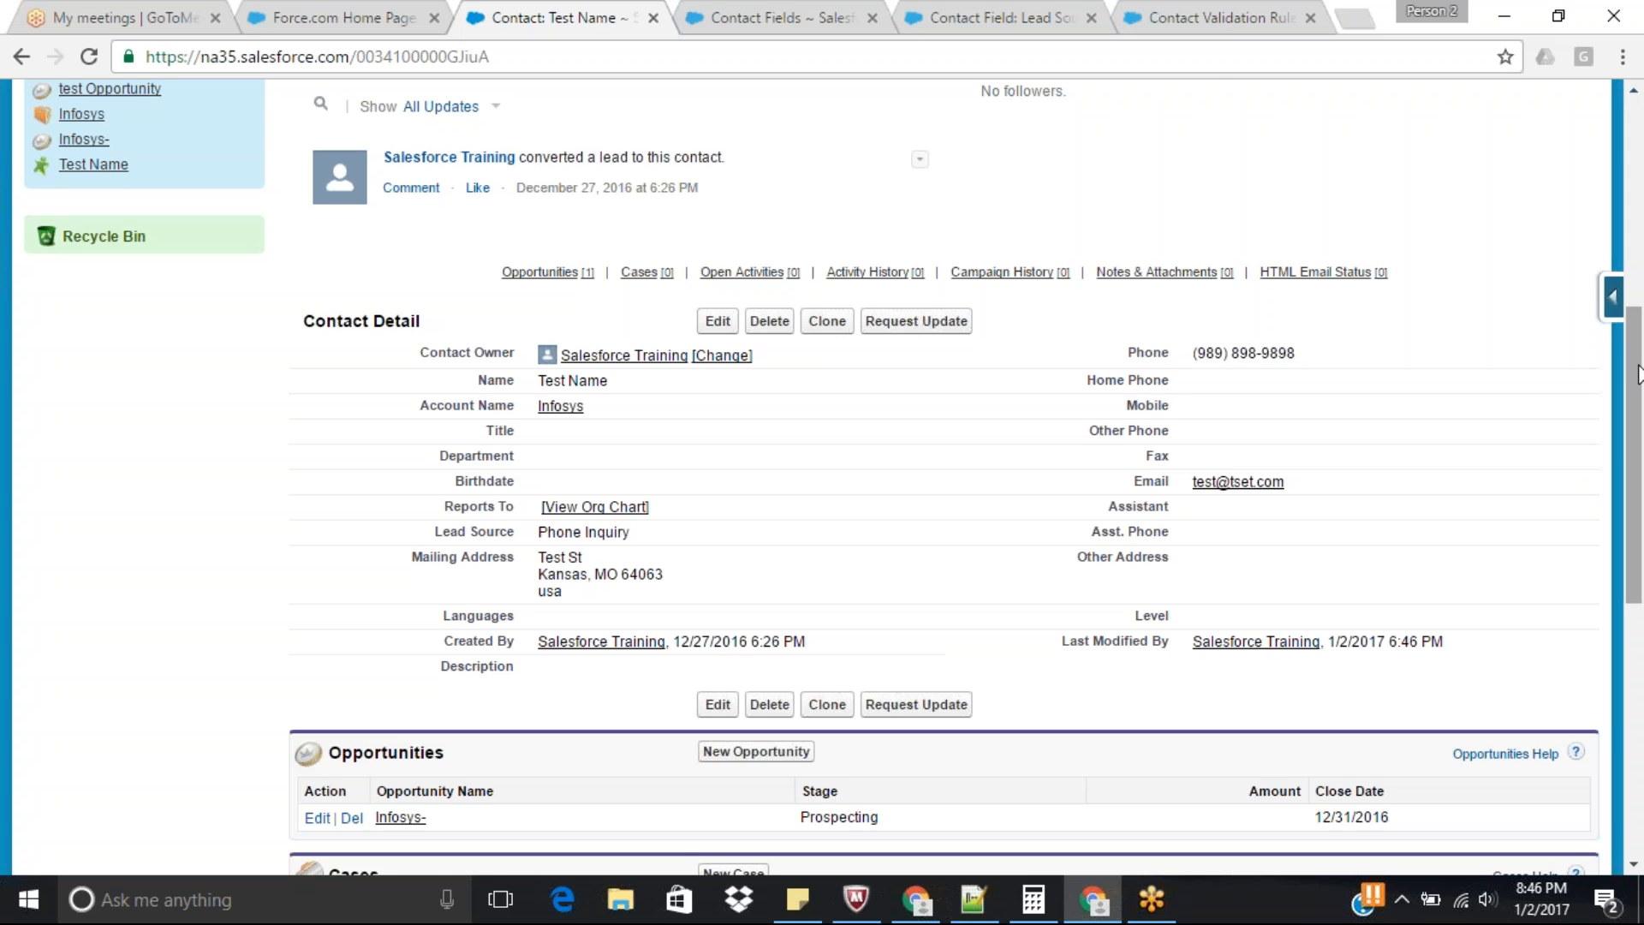
drag(1640, 377, 1639, 407)
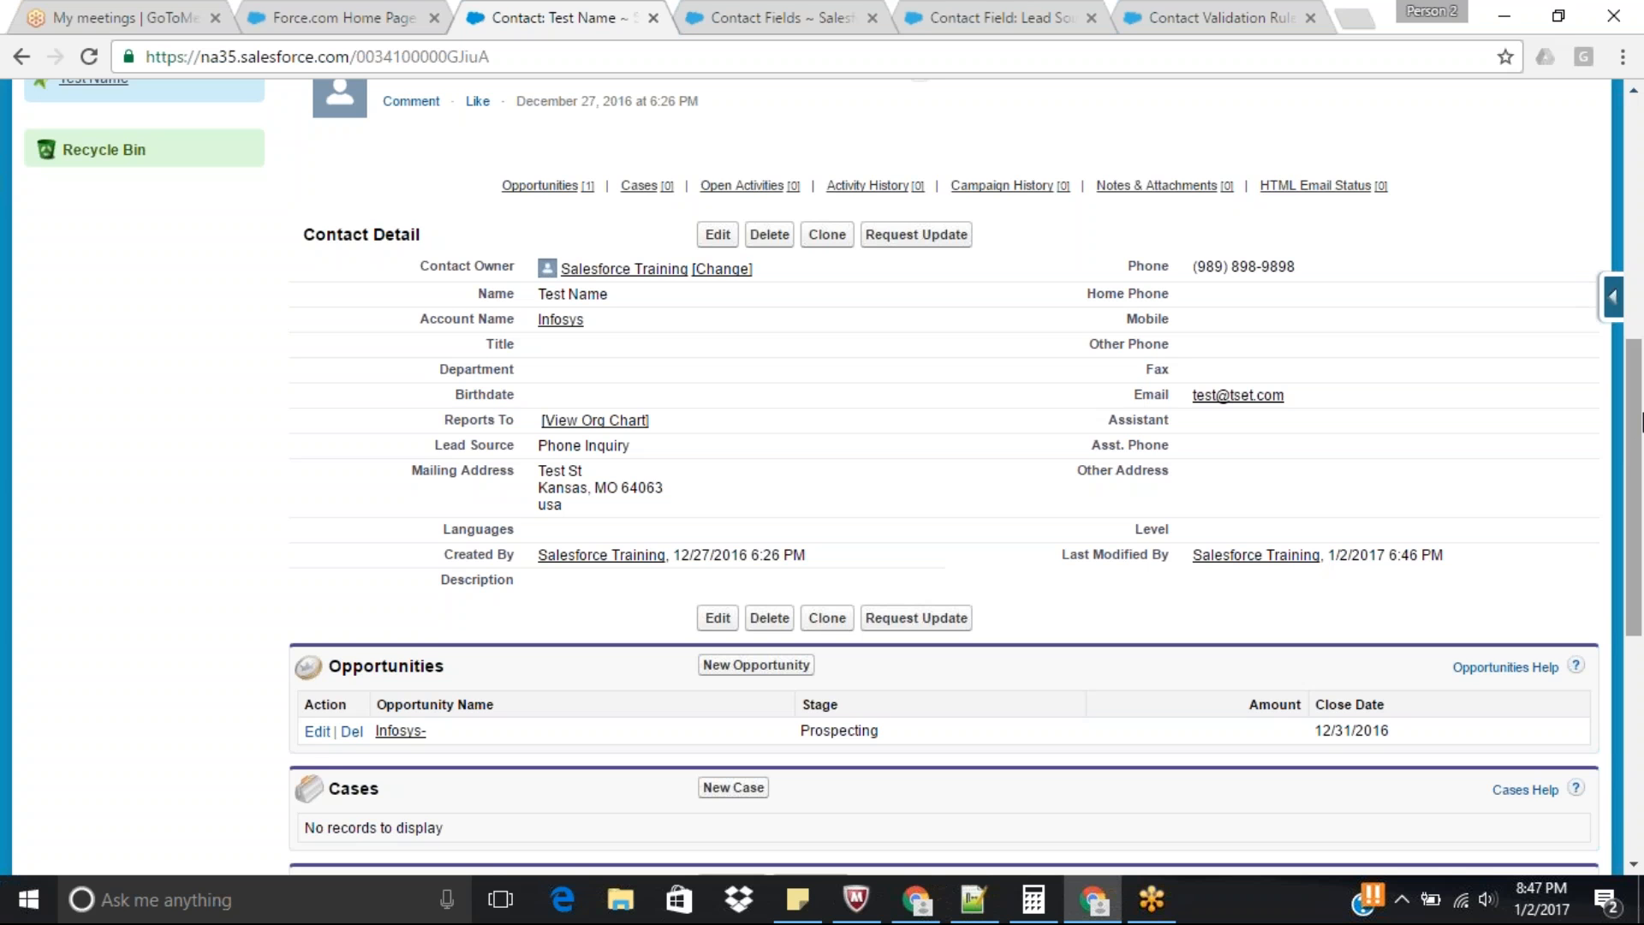
drag(1642, 439, 1643, 426)
click(1612, 297)
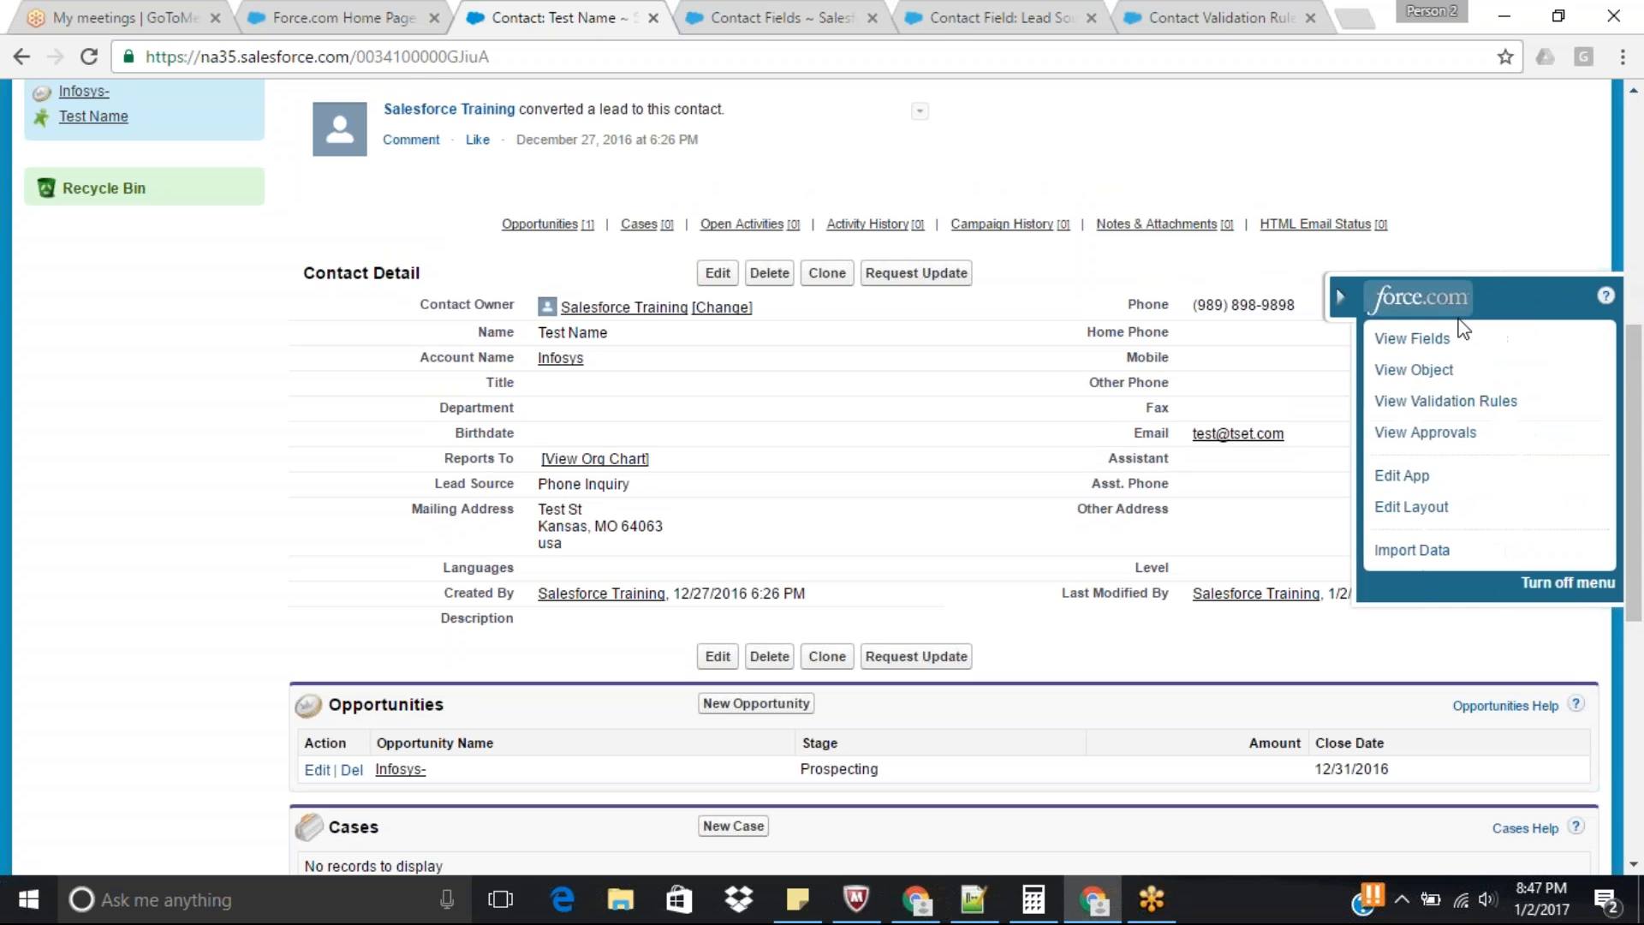
click(1469, 338)
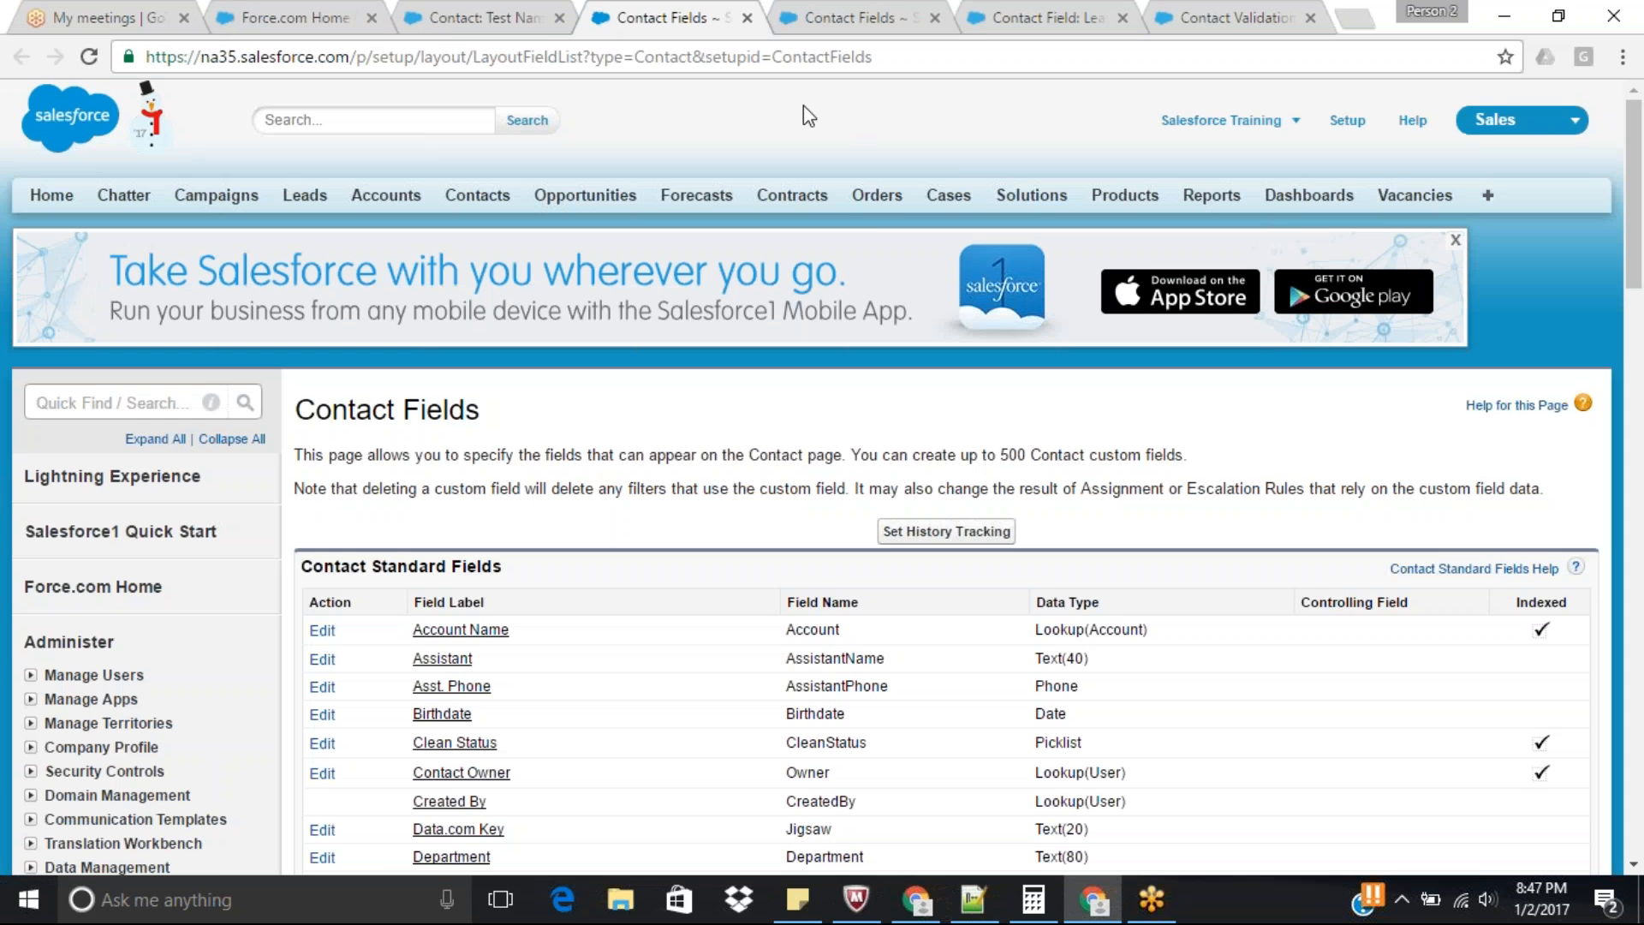
Start a new Contact custom field with the Picklist data type and continue to its details.
drag(1636, 274, 1641, 463)
click(722, 660)
drag(1641, 167, 1641, 381)
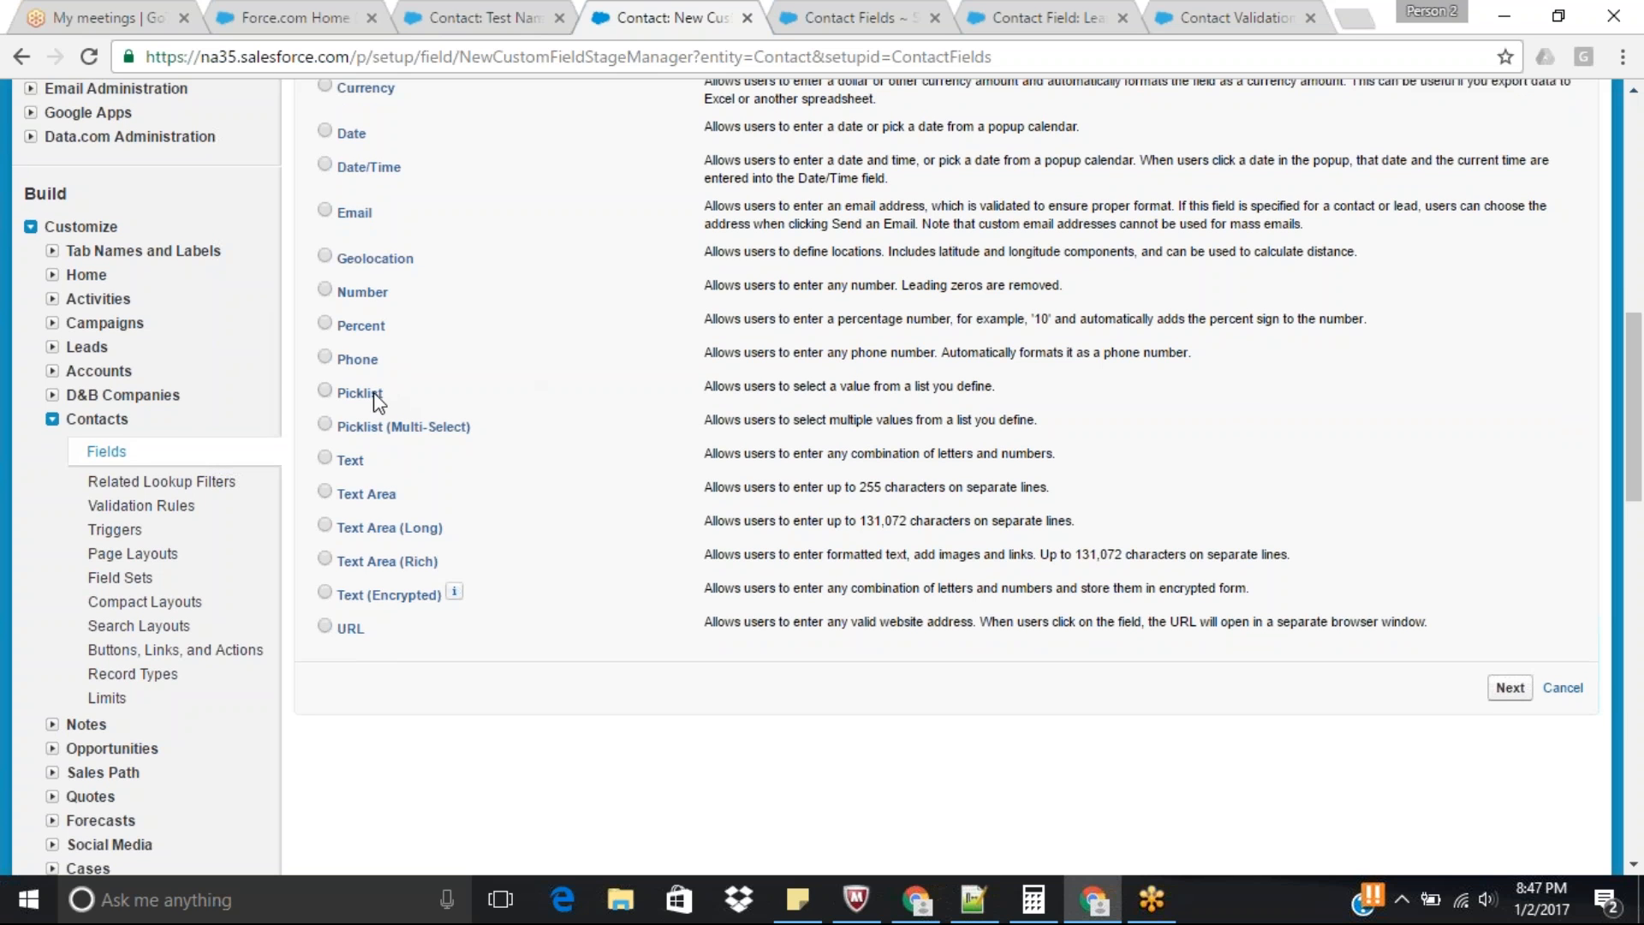
click(326, 392)
click(1510, 687)
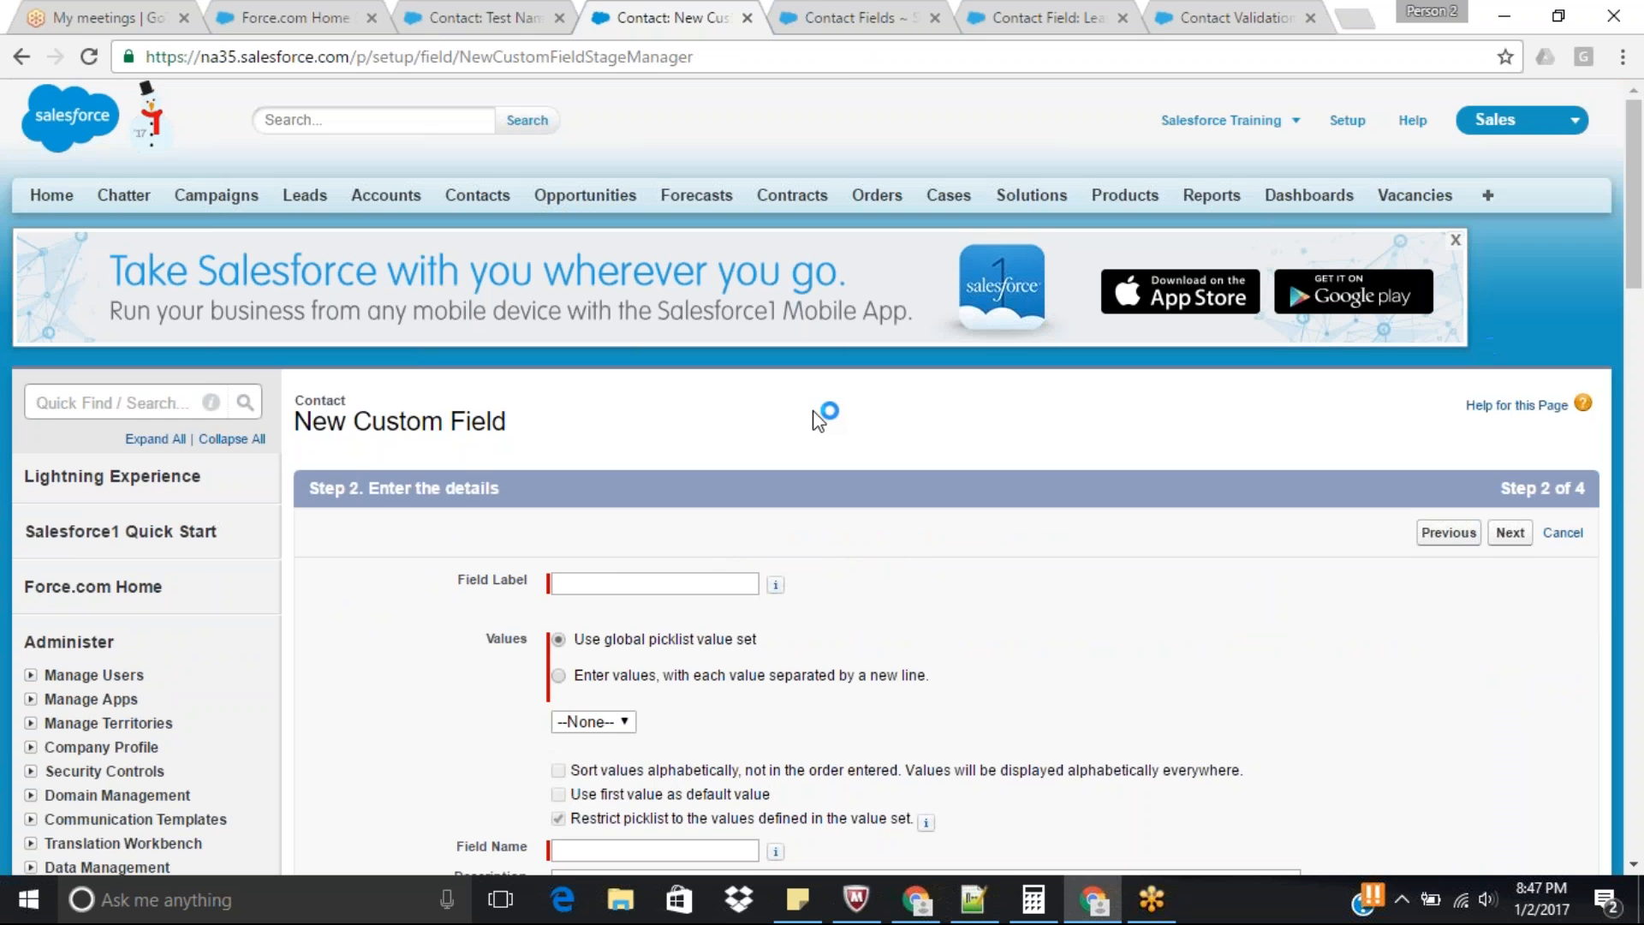
Label the new picklist field Contact Type and choose to enter its own values instead of a global value set.
click(622, 583)
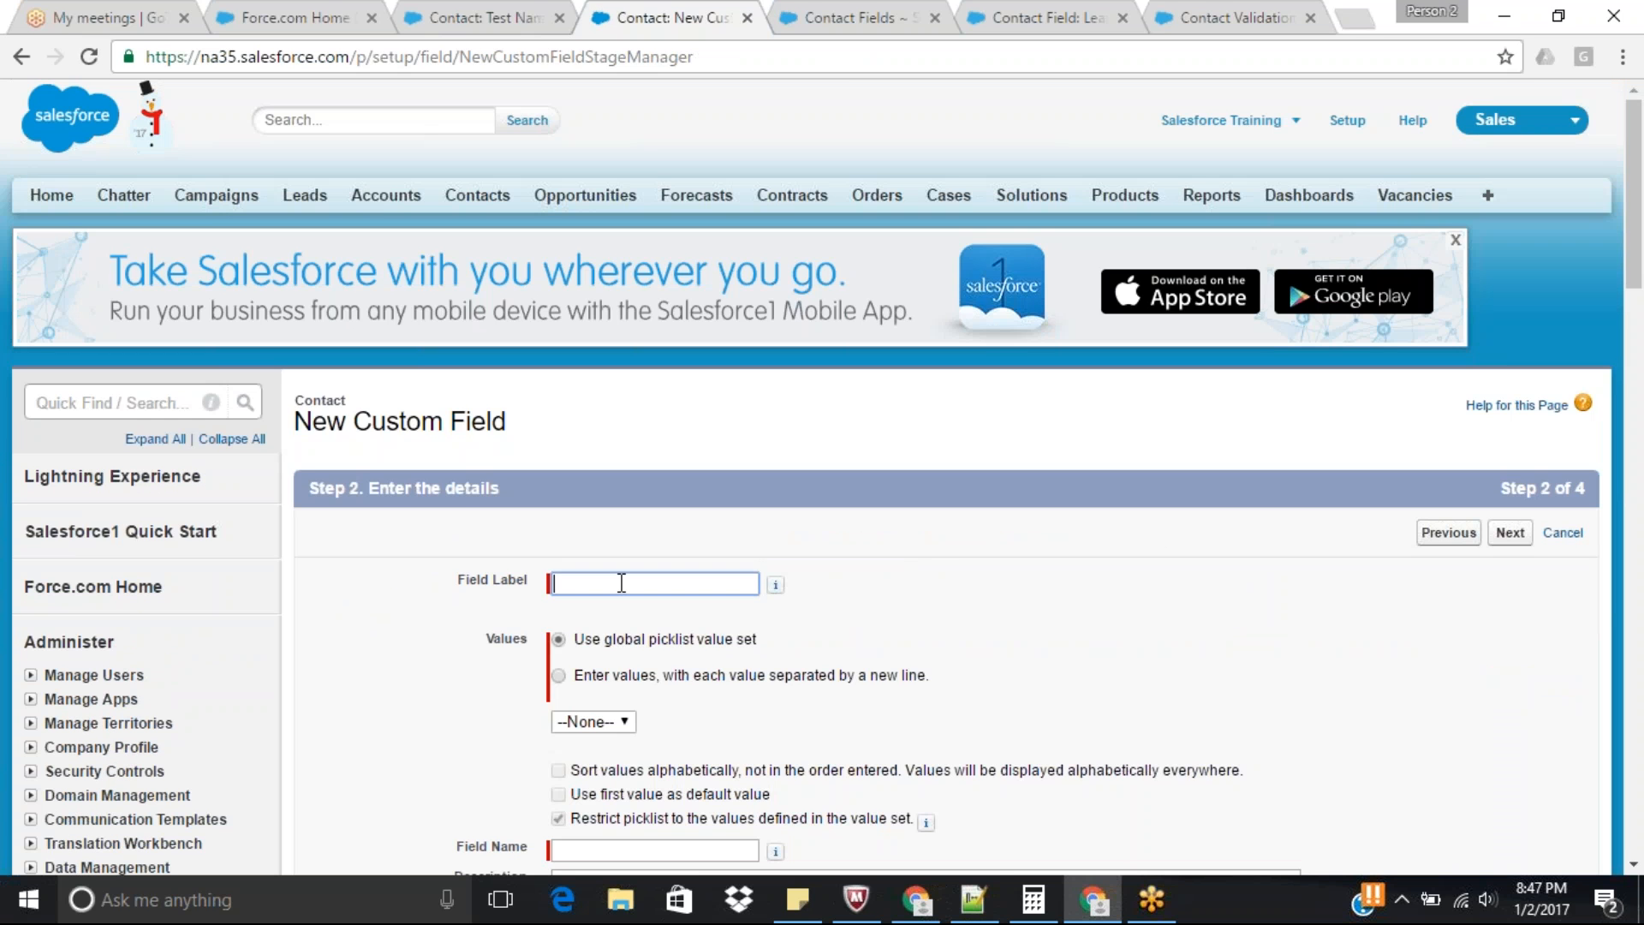
text(Contact Type)
click(558, 676)
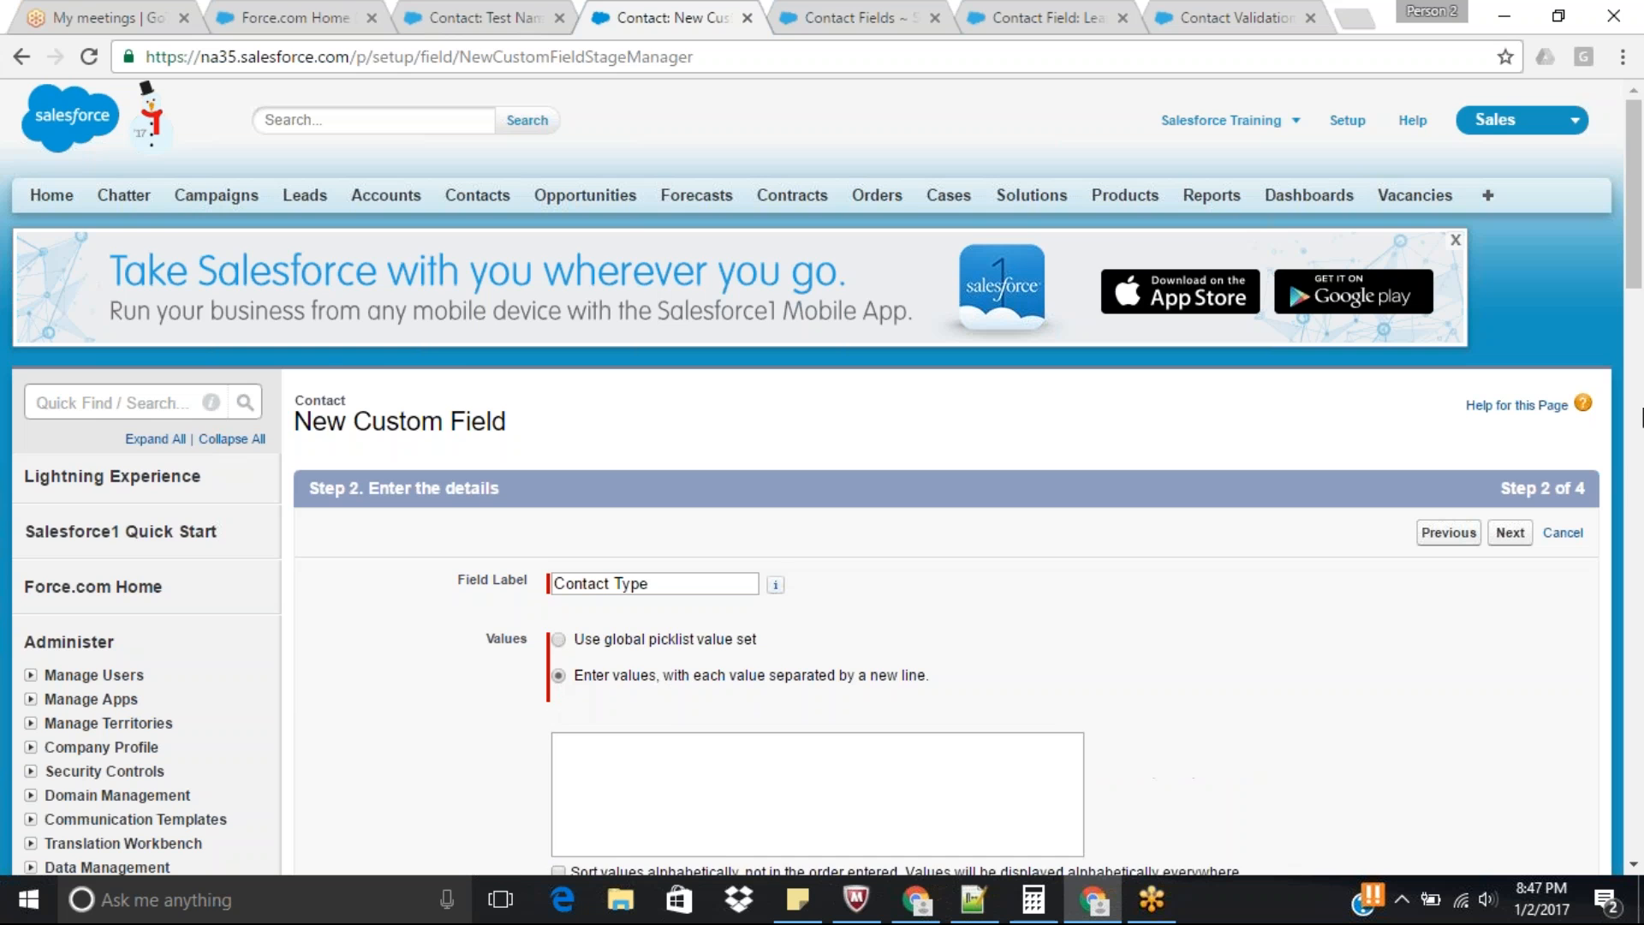
Enter Phone, Email and Mail on separate lines as the values of the Contact Type picklist.
drag(1634, 259, 1634, 369)
click(981, 353)
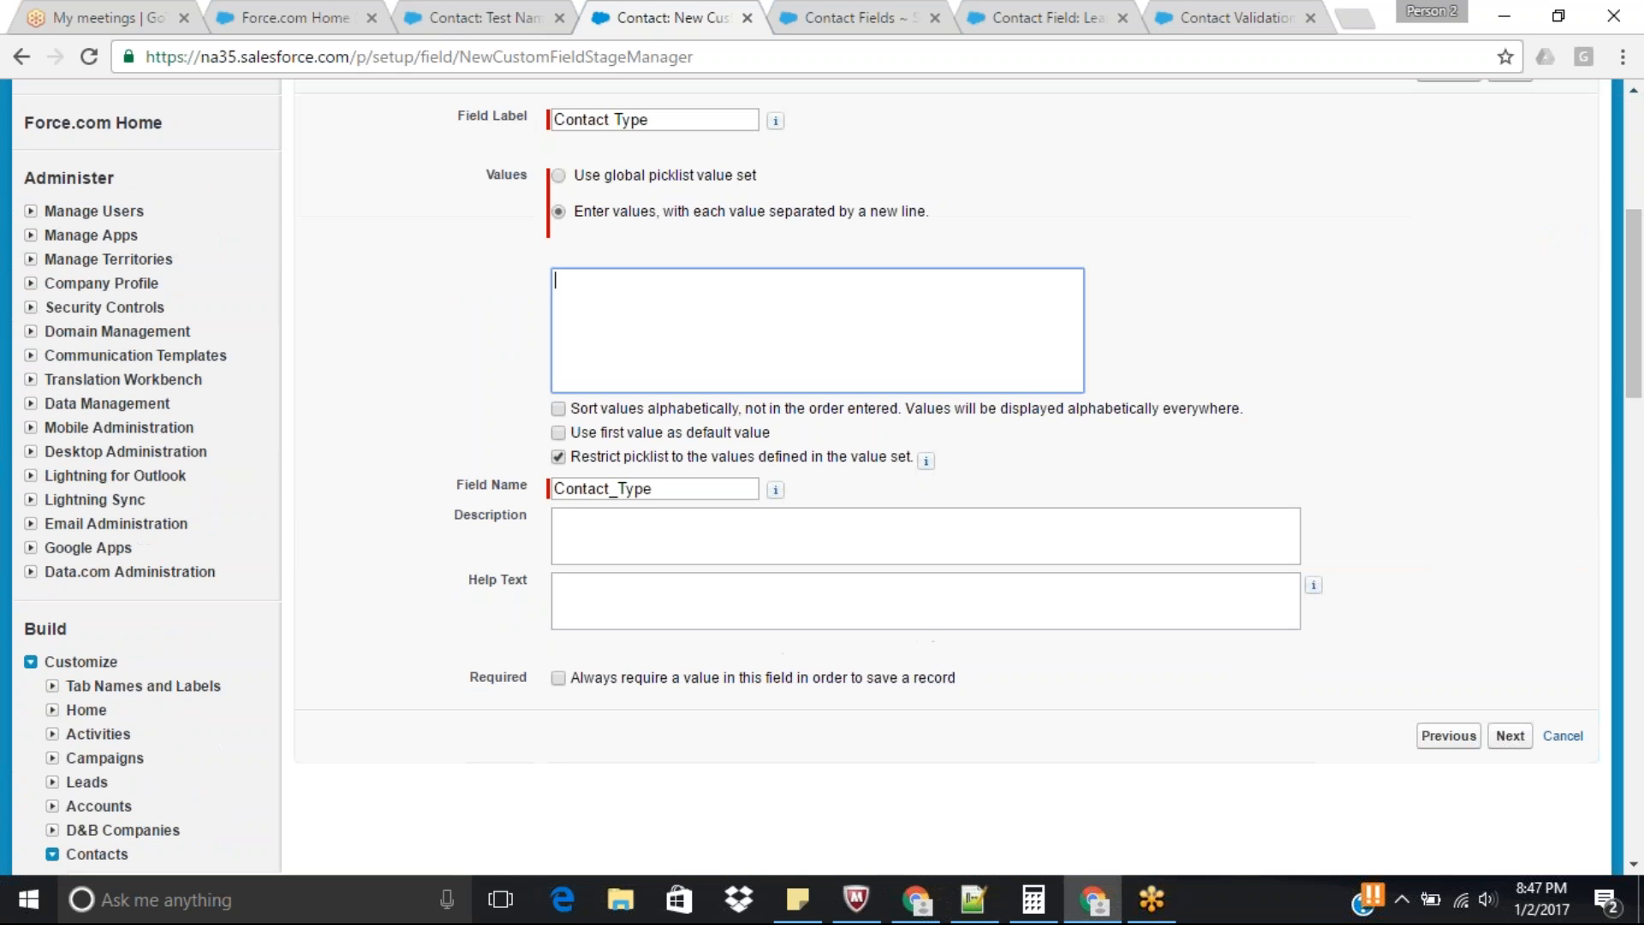
text(Phone)
key(Return)
text(Email MAik)
key(BackSpace)
key(BackSpace)
key(BackSpace)
text(ail)
Accept the default field-level security and page layouts for Contact Type and save the field.
click(1509, 739)
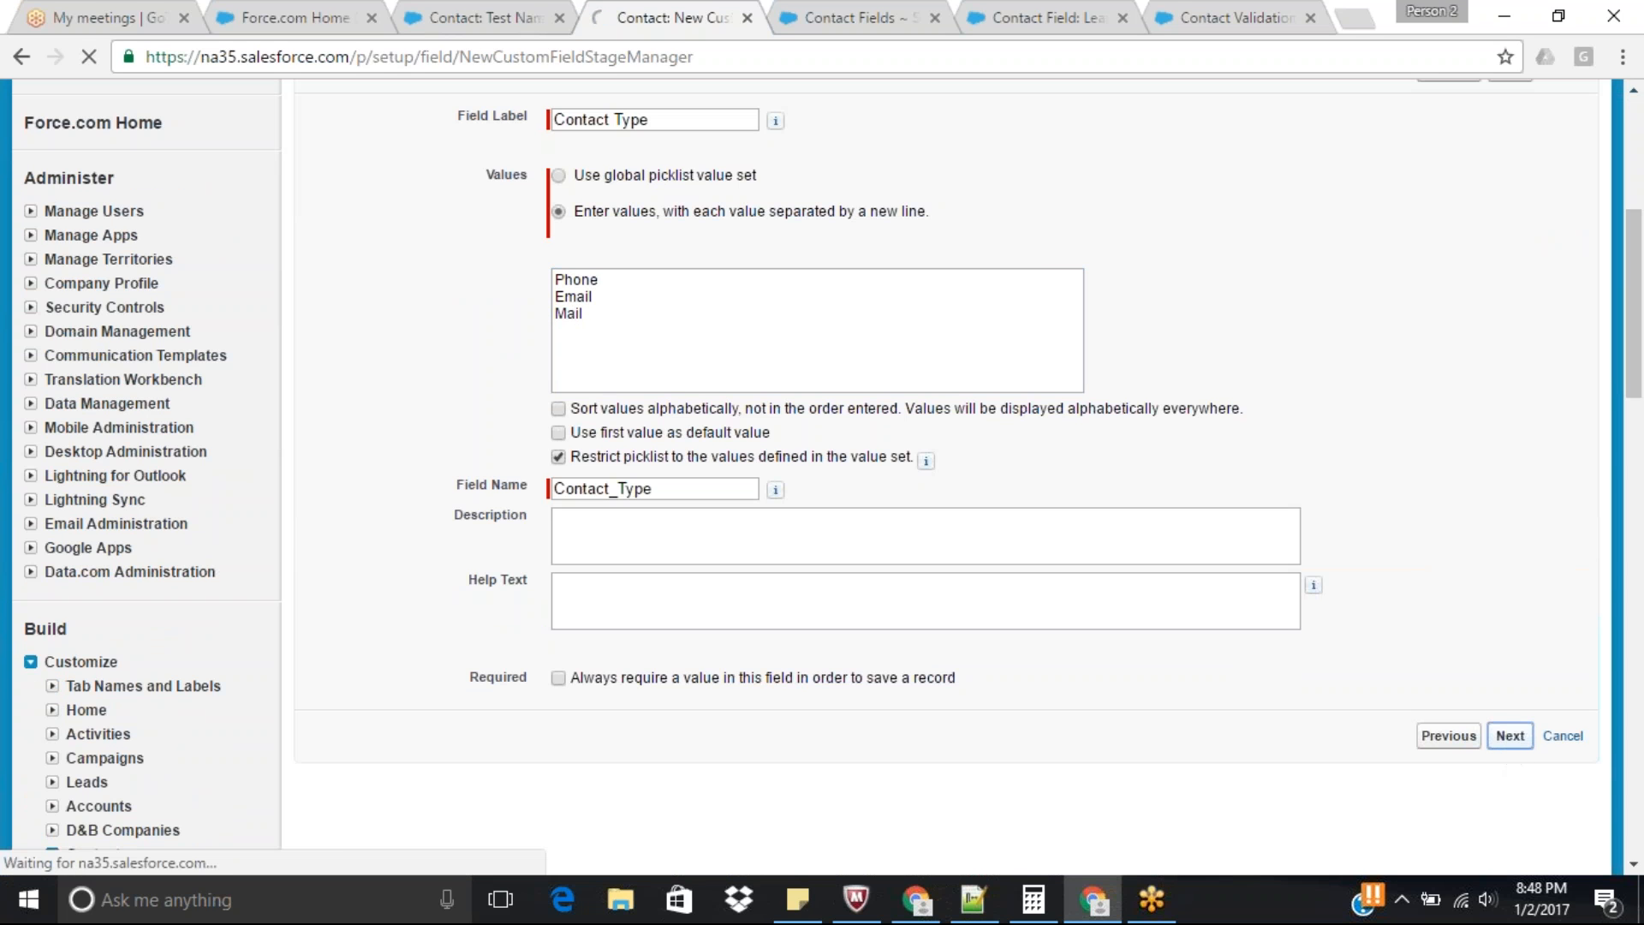
click(1512, 535)
click(1506, 533)
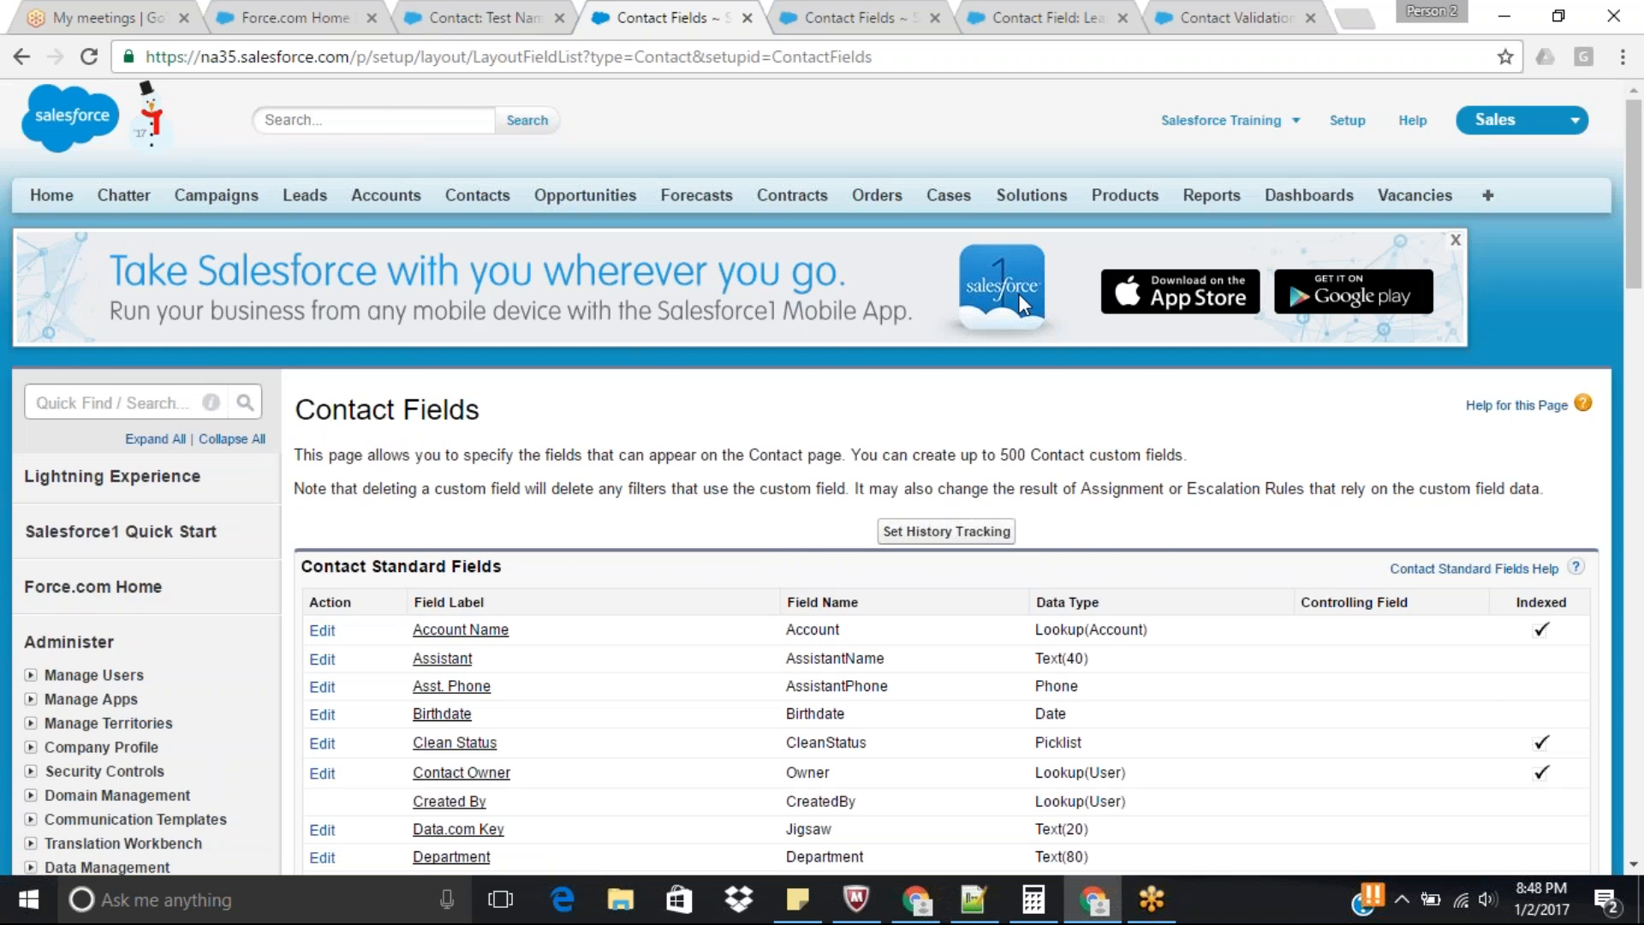
Return to the test contact's record and reload it to bring its detail fields up to date.
click(843, 17)
click(697, 10)
click(437, 12)
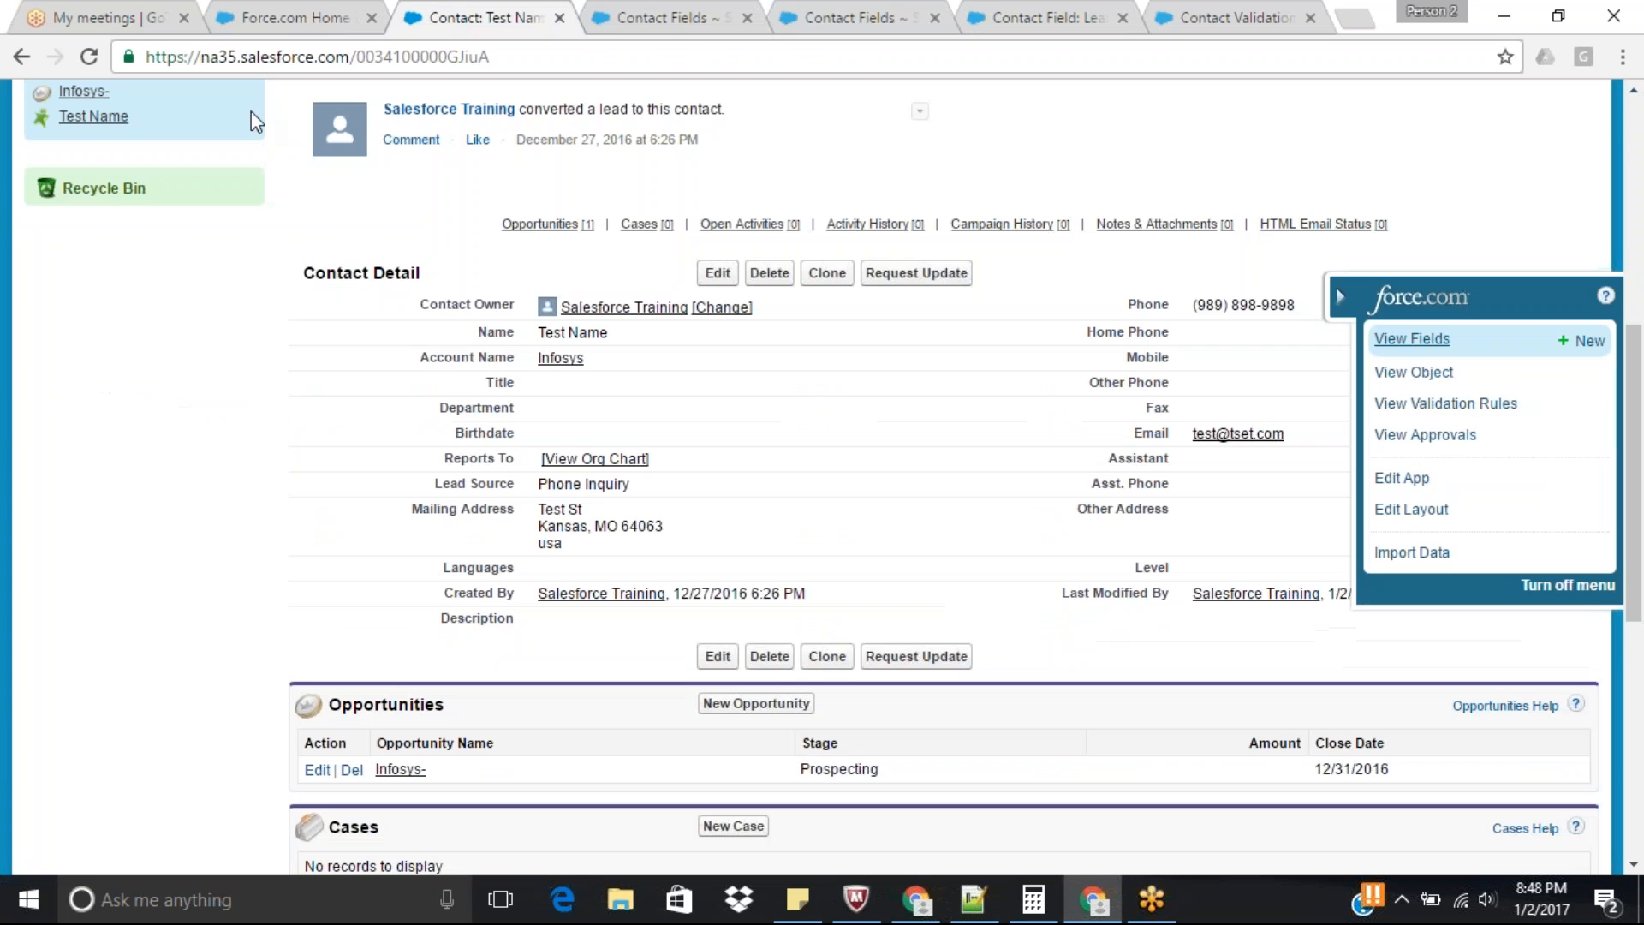
click(88, 57)
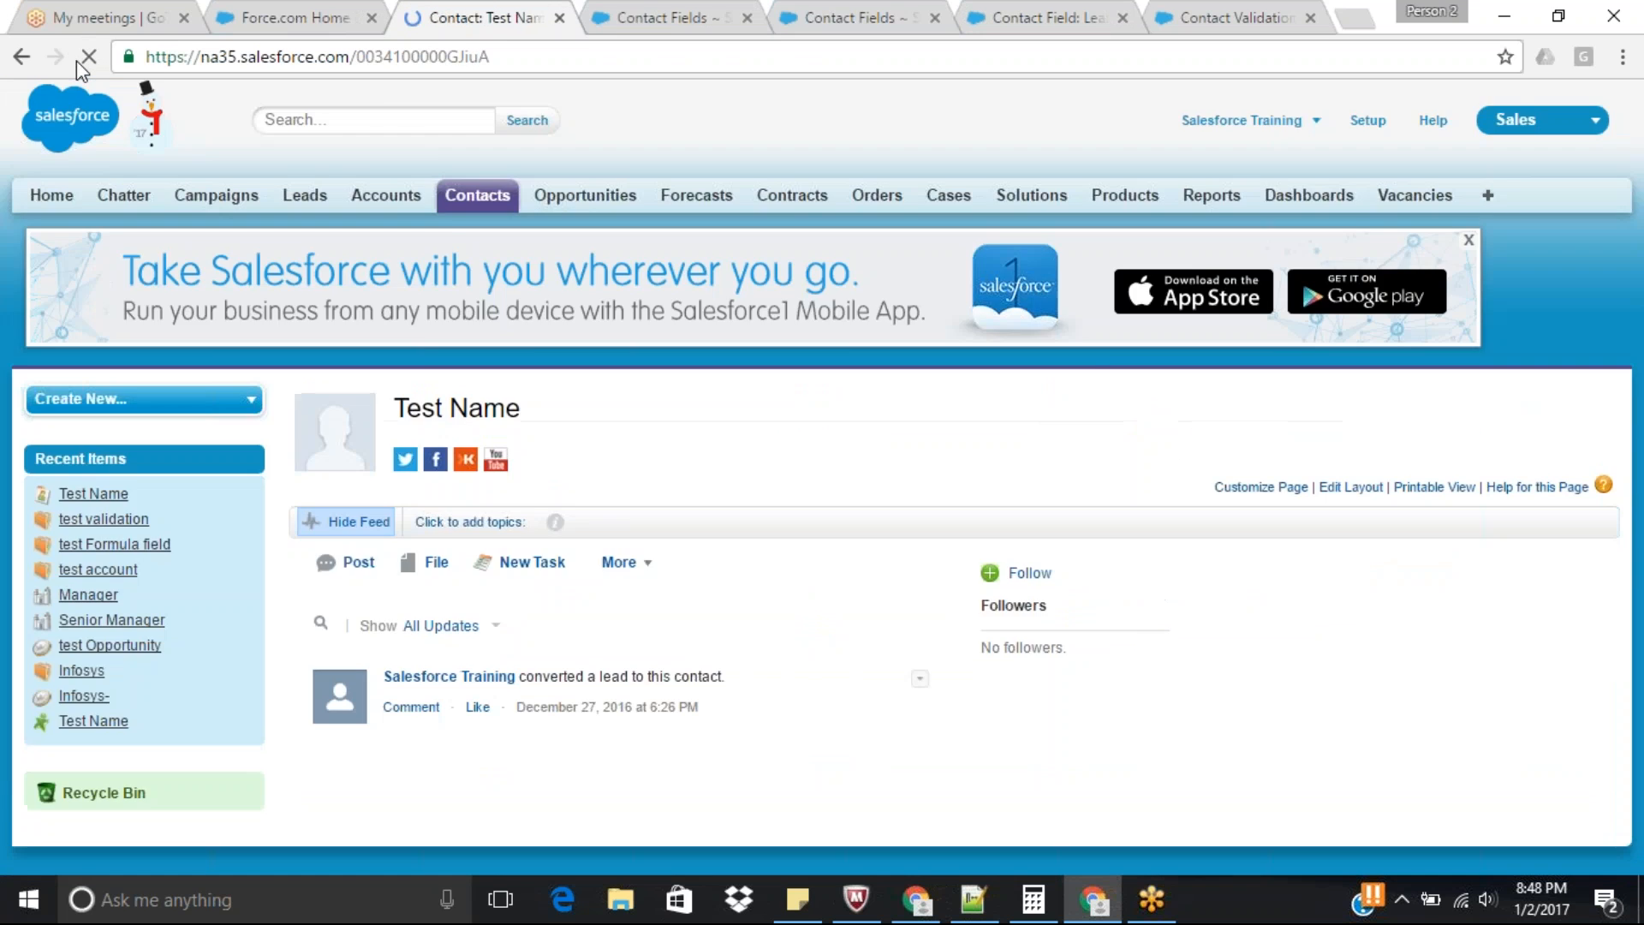
scroll(1643, 231, up, 1)
drag(1642, 231, 1642, 415)
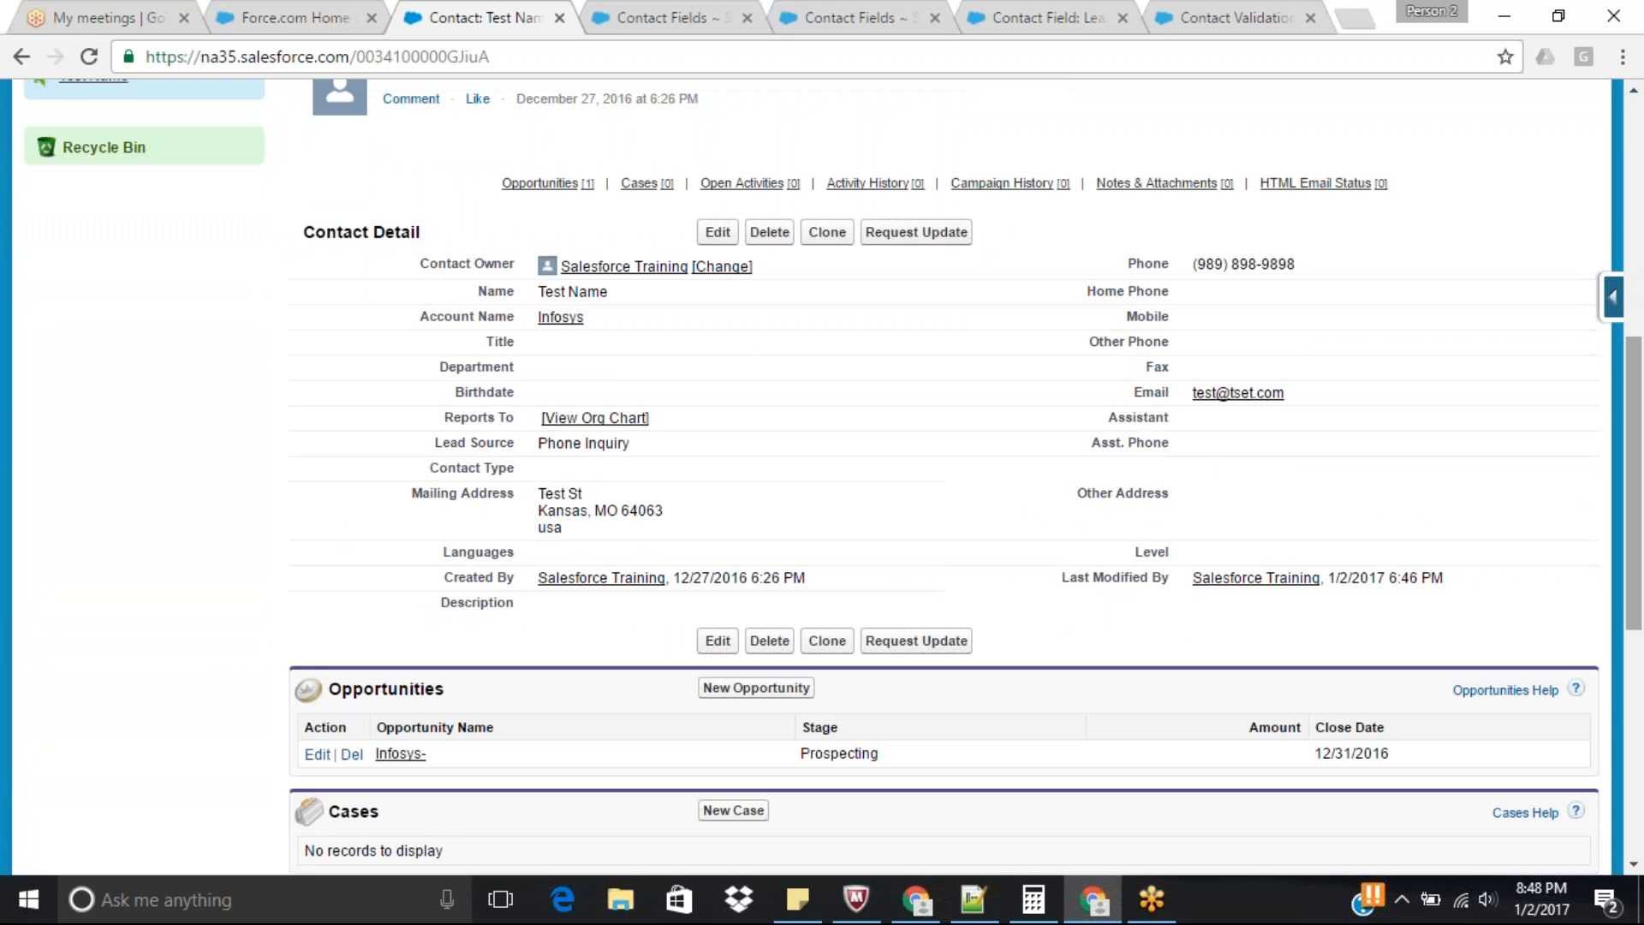
Edit Contact Type inline on the contact, trying Phone and Email and returning it to Phone.
double_click(577, 478)
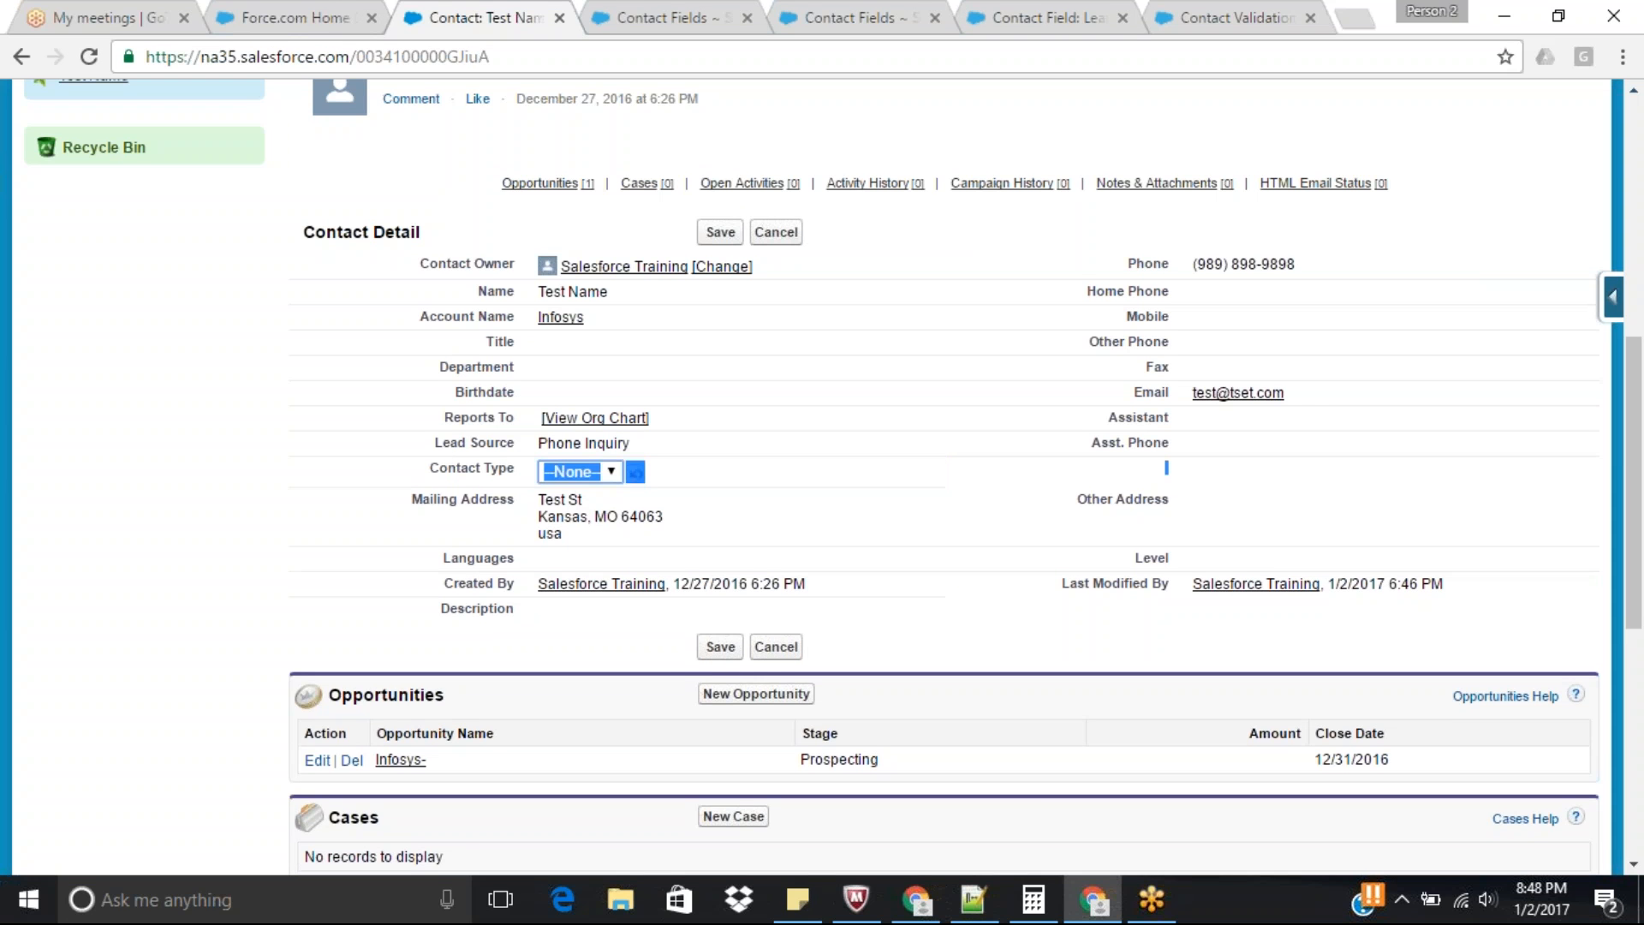
click(609, 478)
click(573, 514)
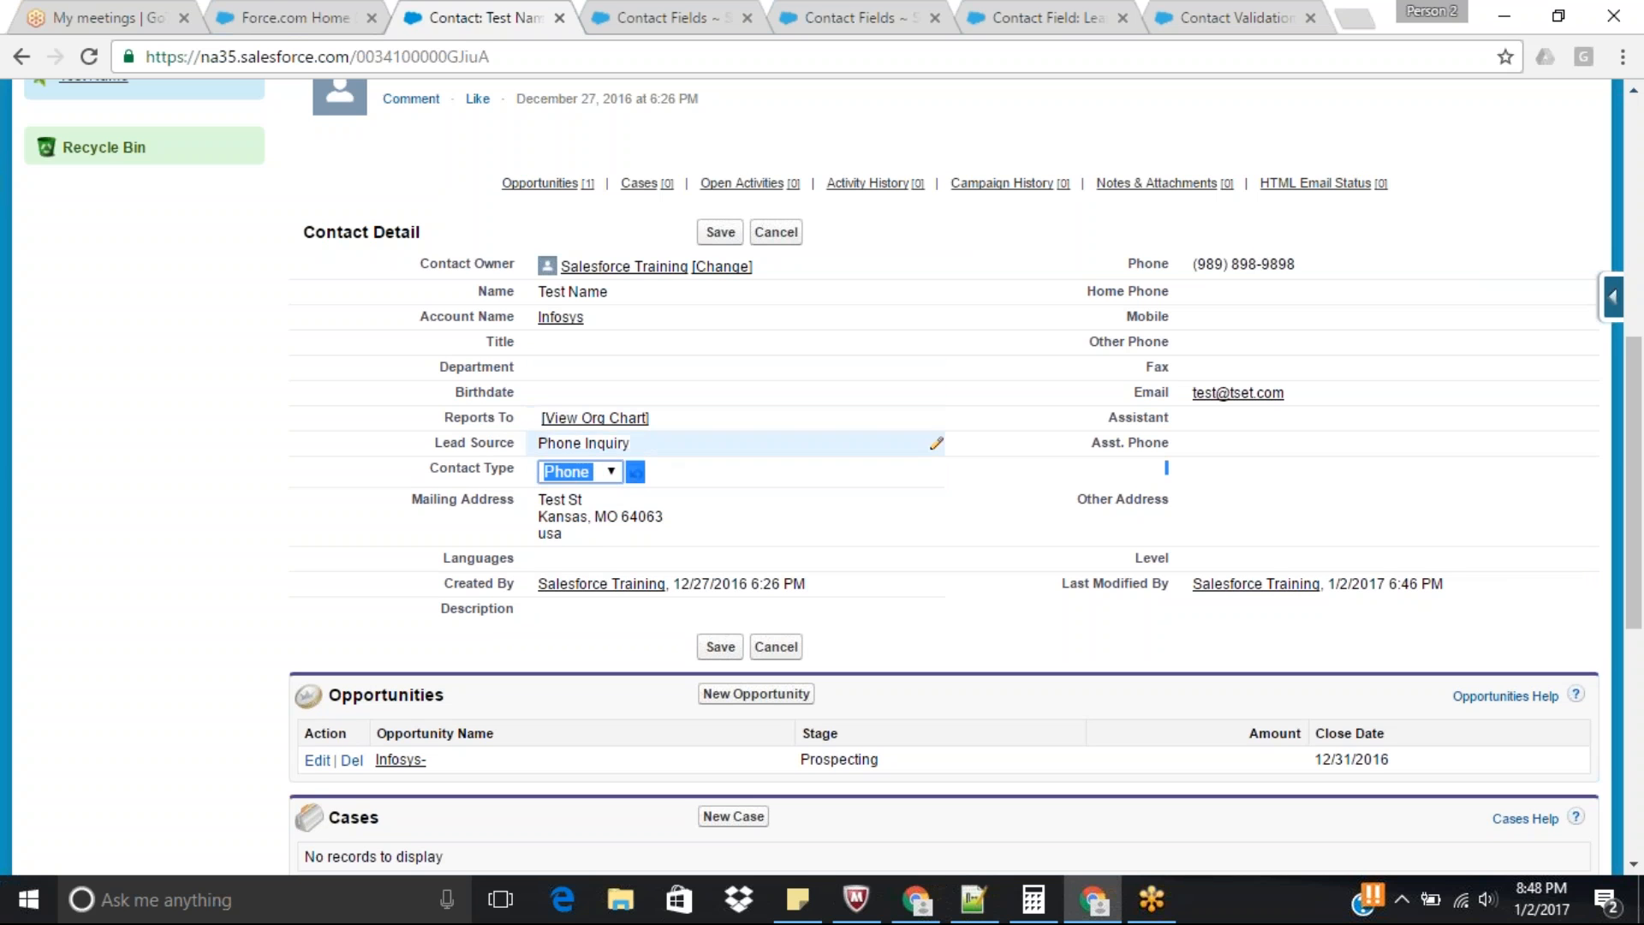
click(600, 470)
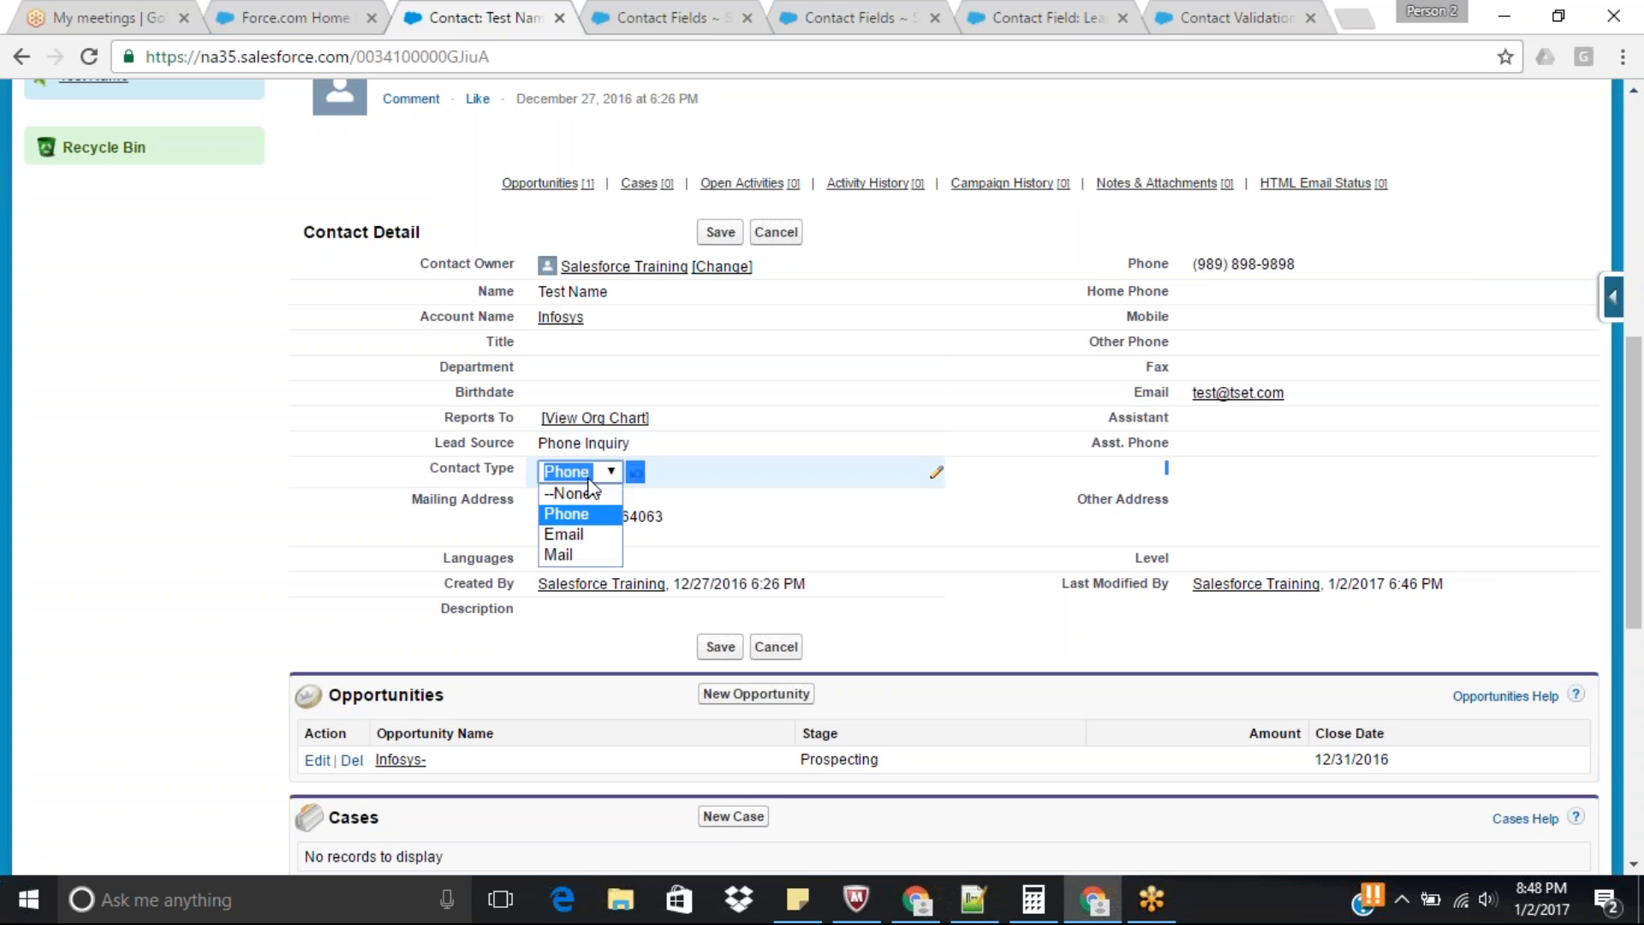
click(564, 534)
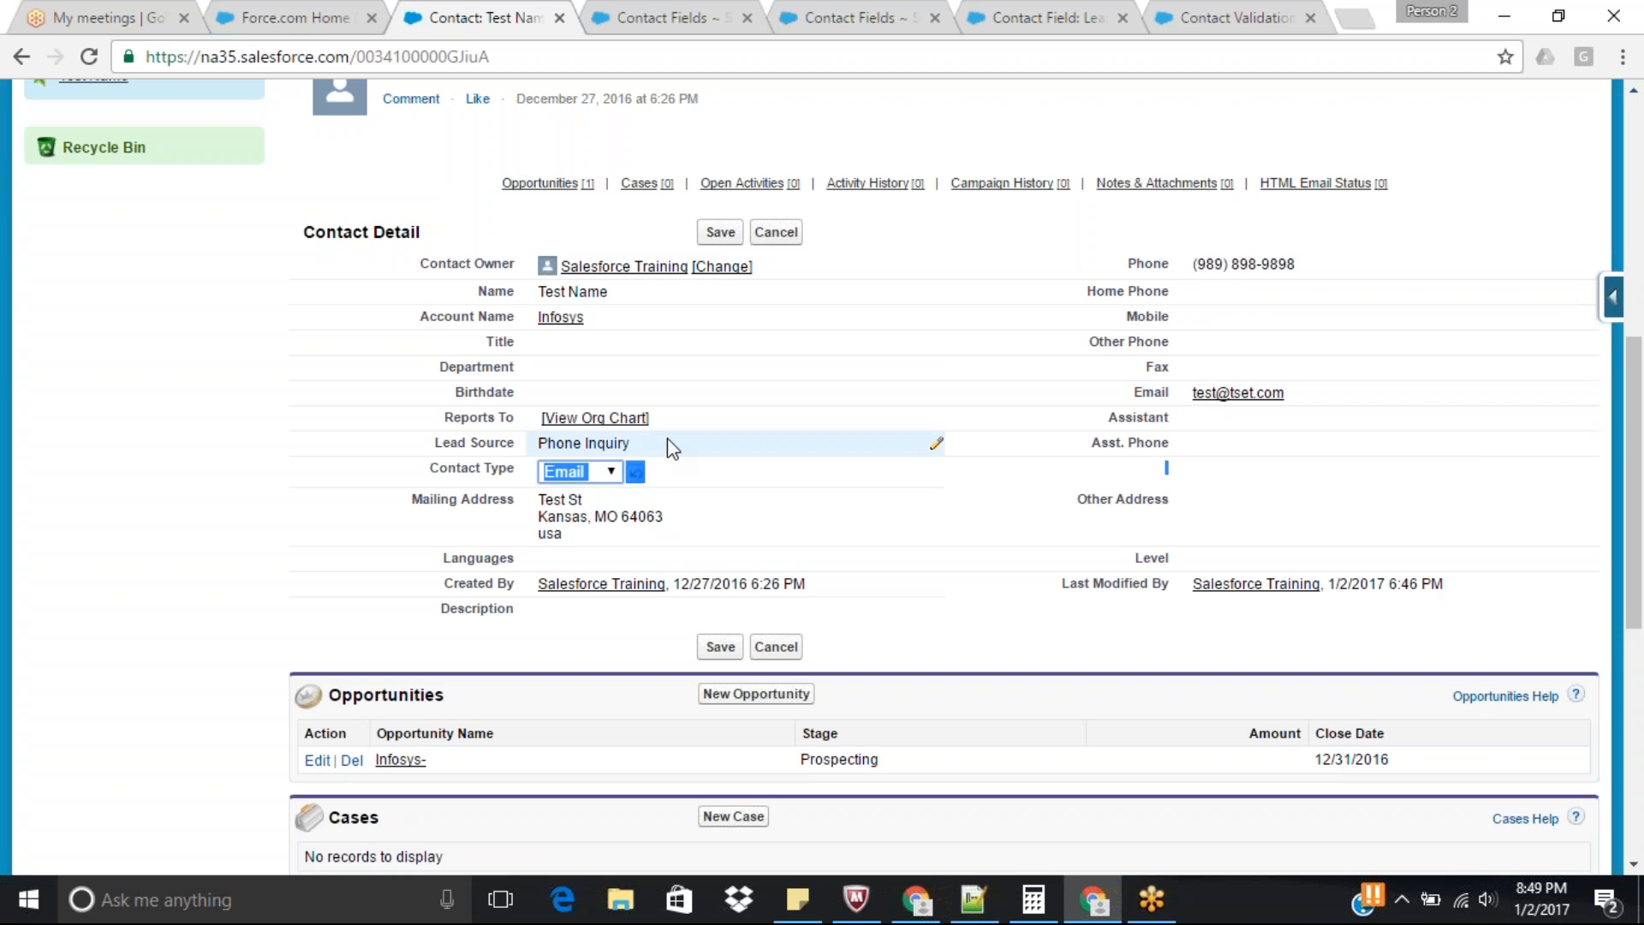
click(615, 484)
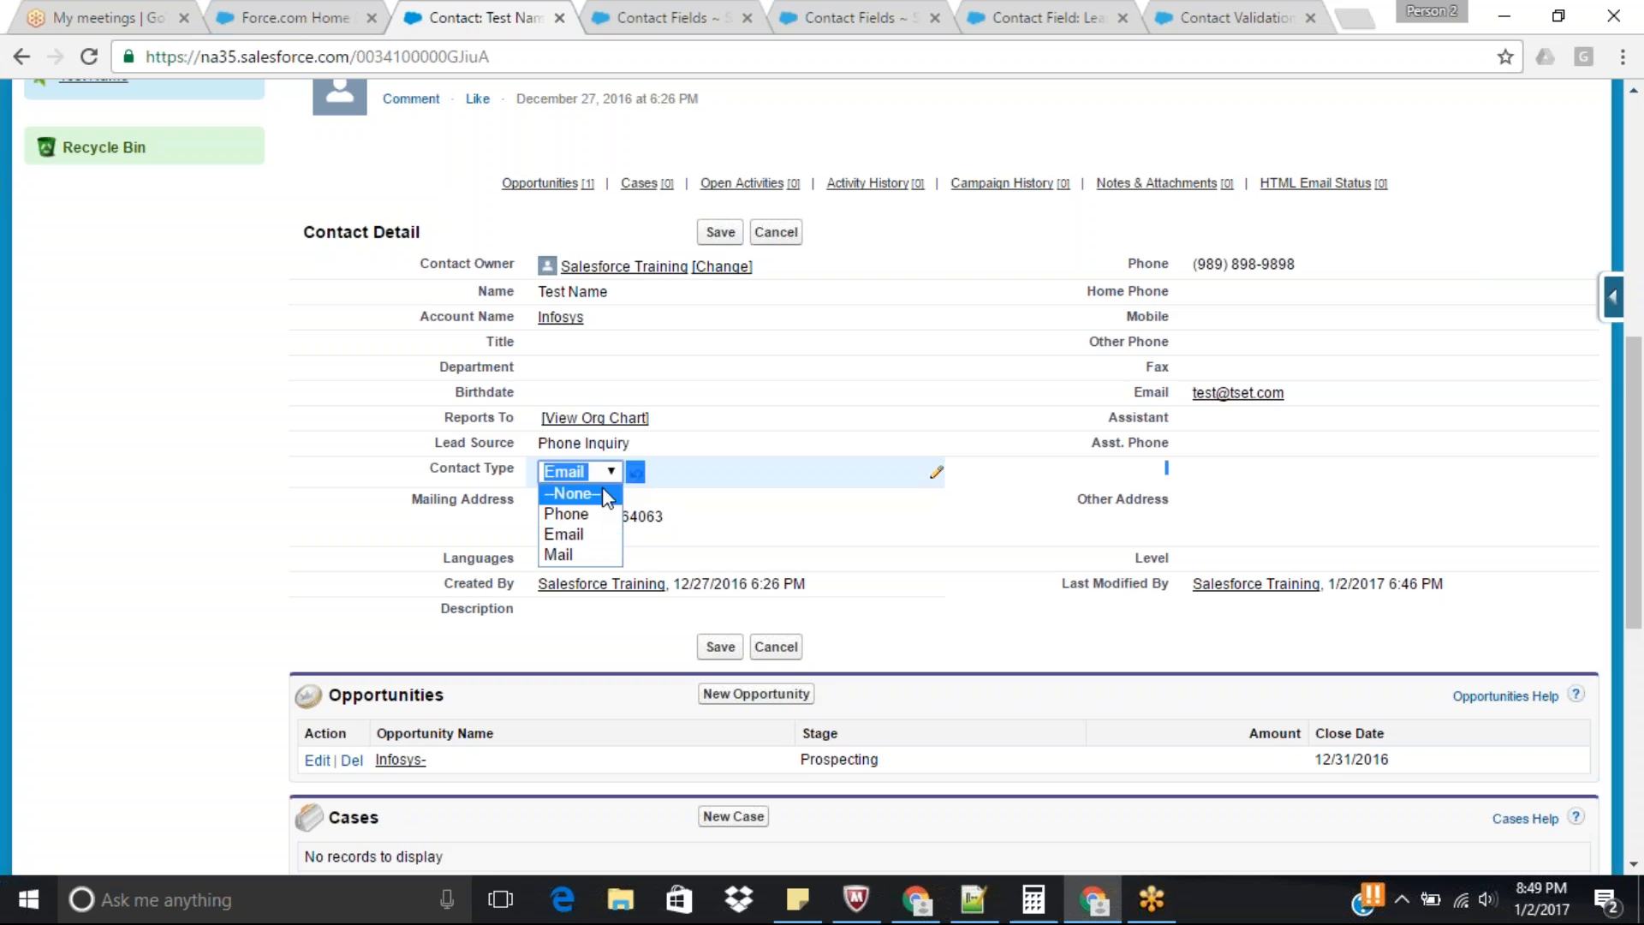
click(590, 511)
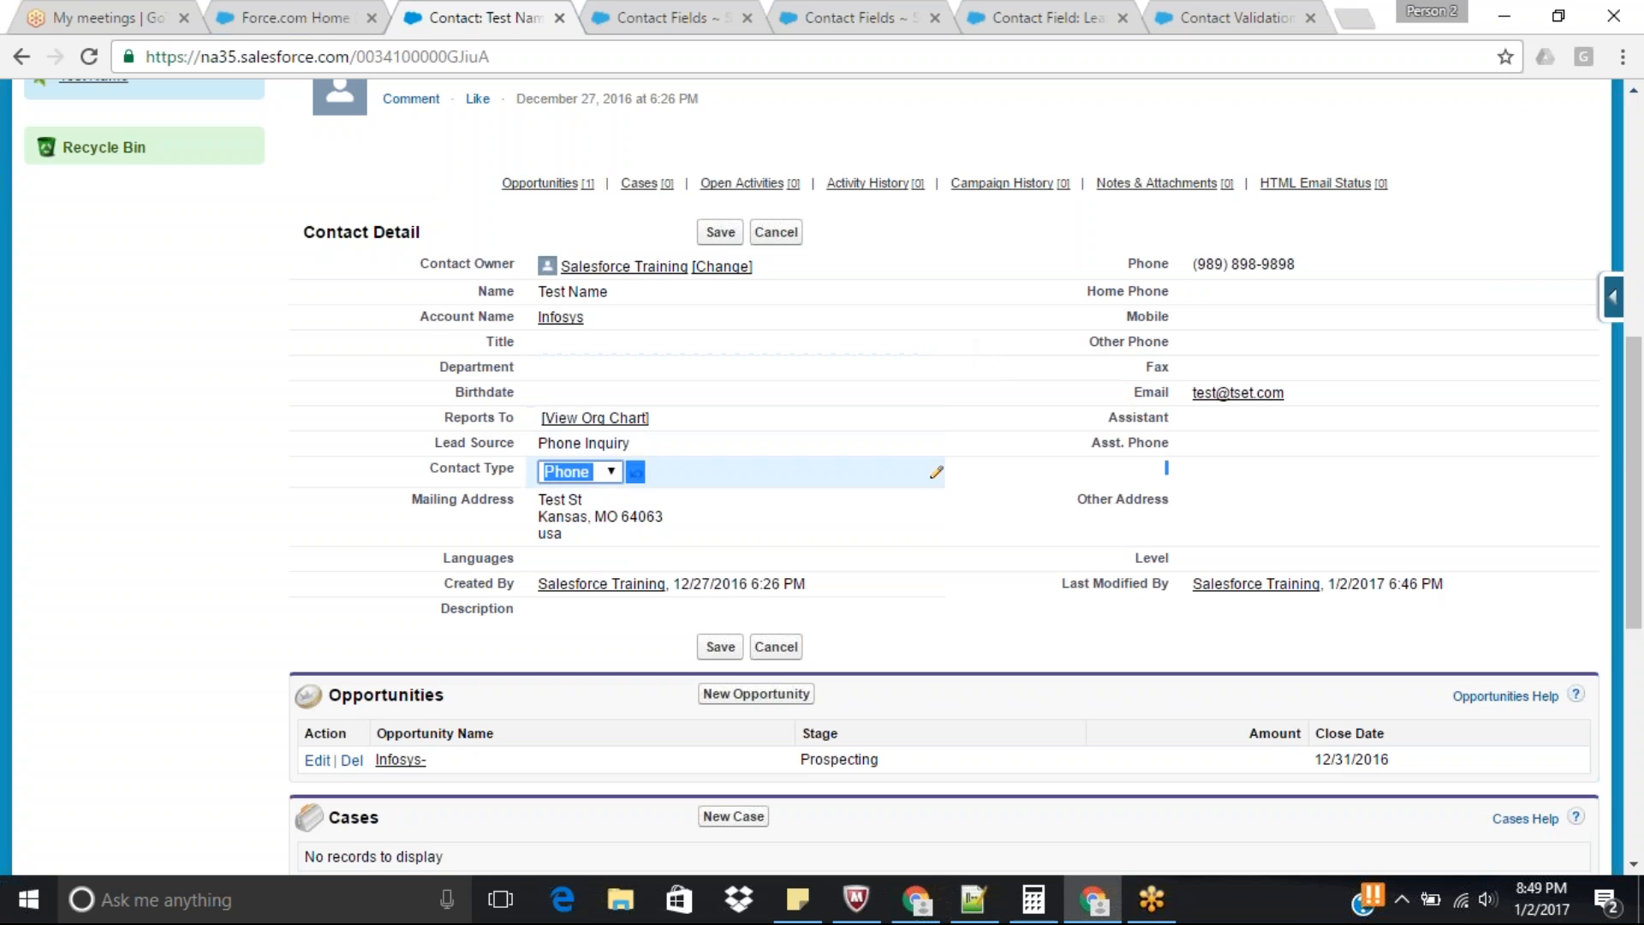
Set the contact's Lead Source to Partner Referral and try Contact Type as Email, returning it to Phone.
double_click(611, 443)
click(603, 446)
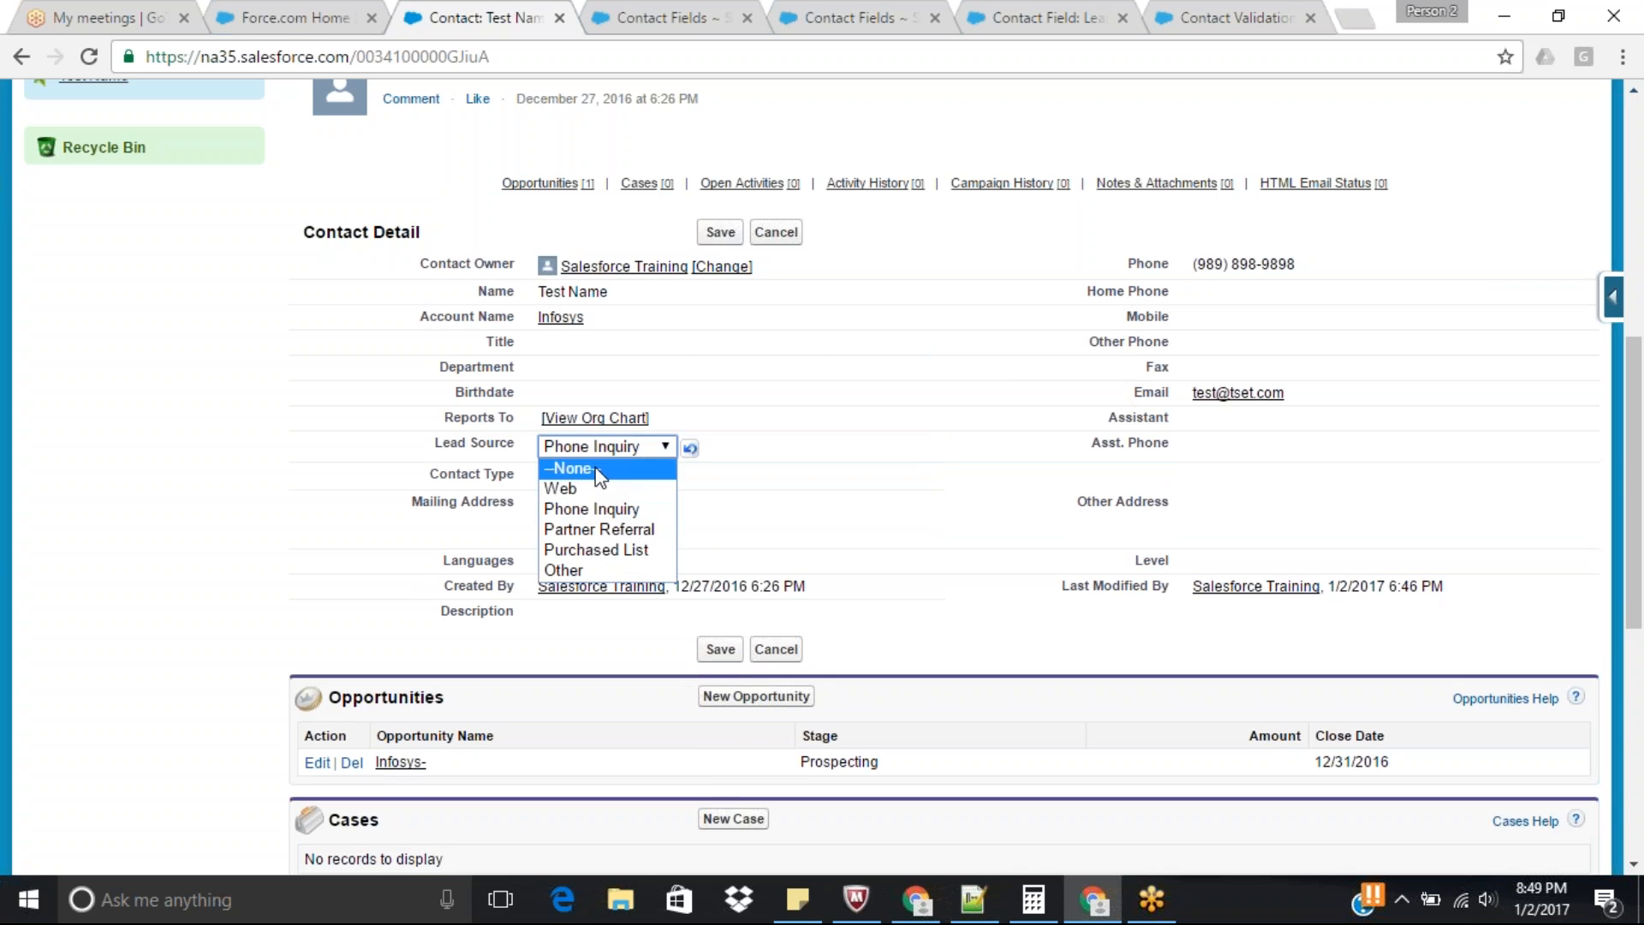
click(589, 535)
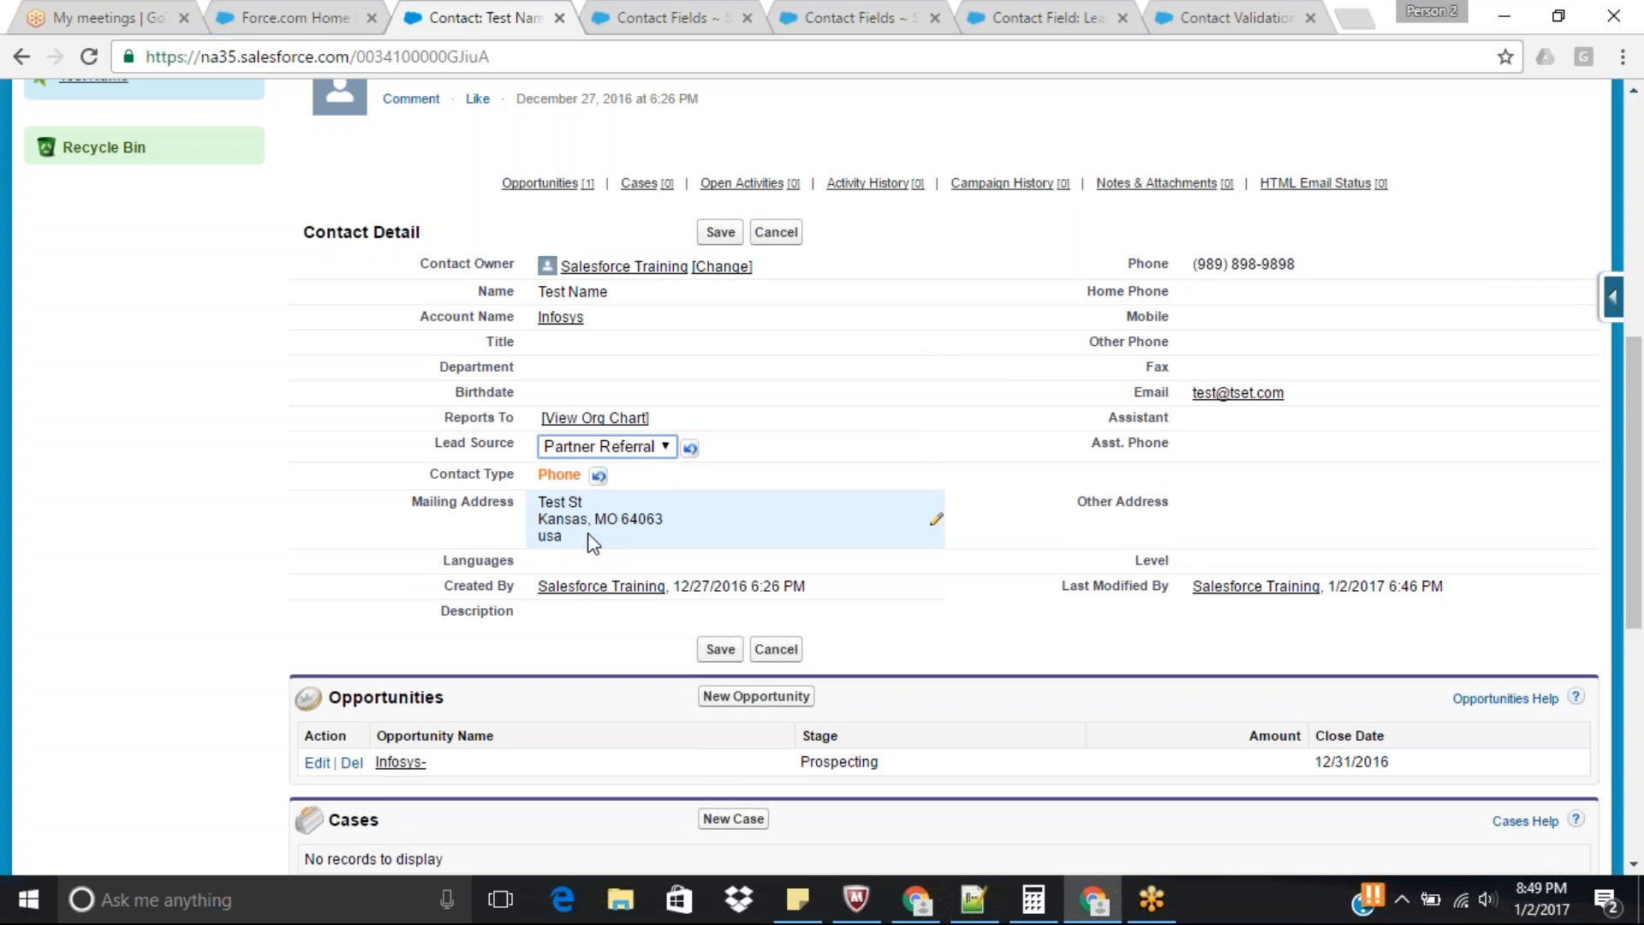
click(563, 477)
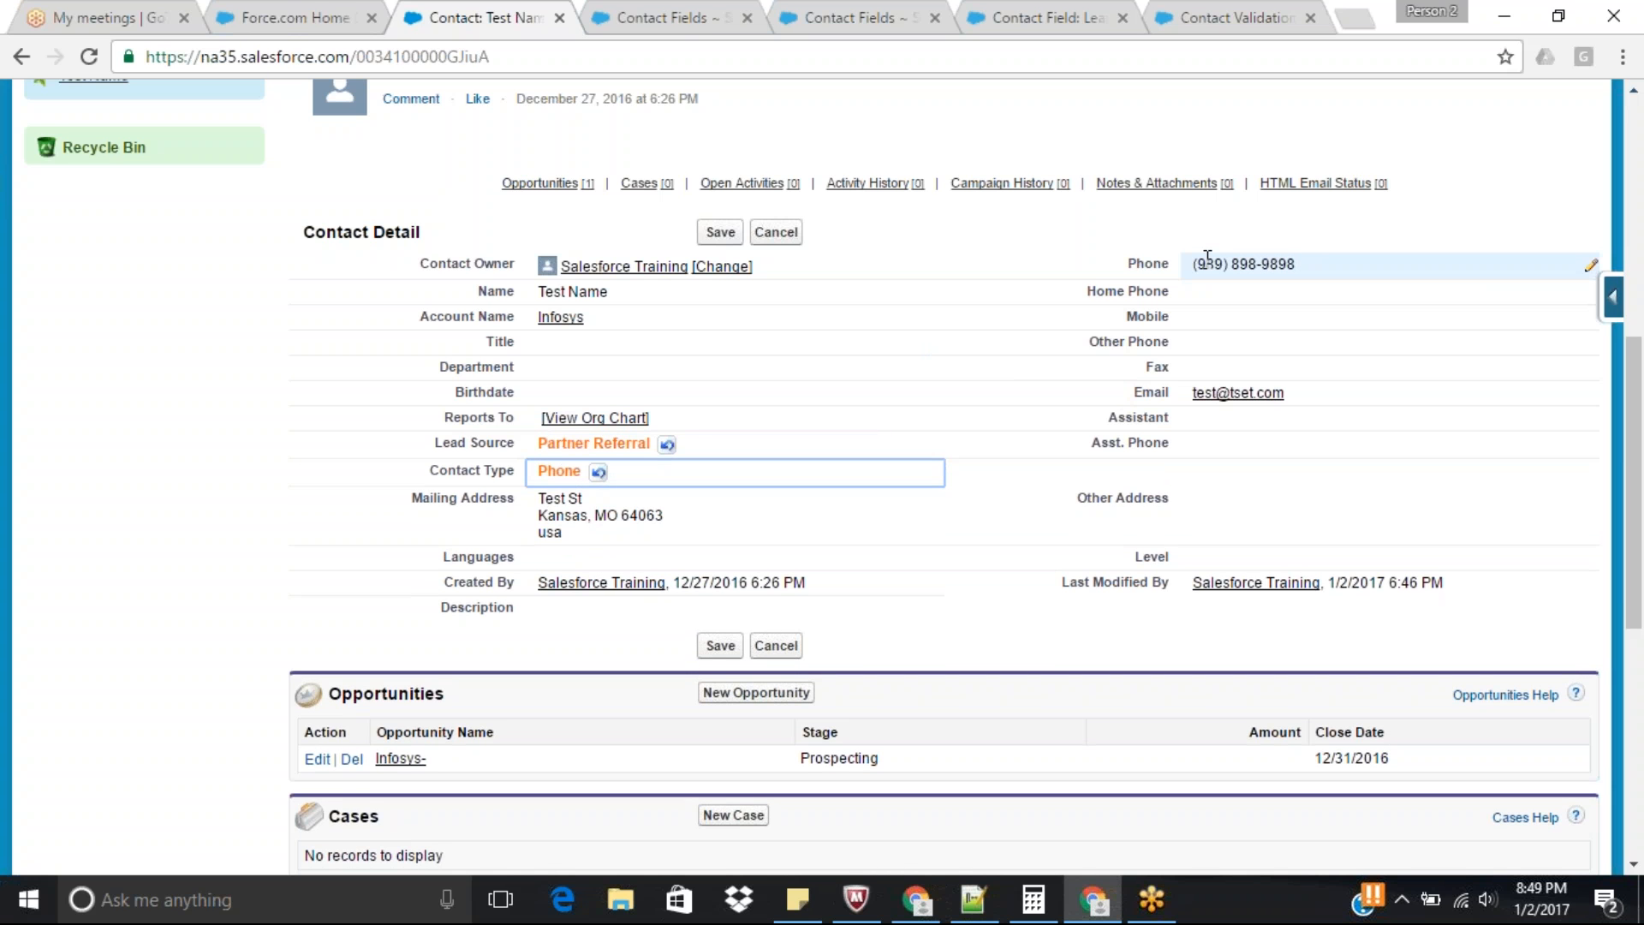
double_click(560, 473)
click(587, 477)
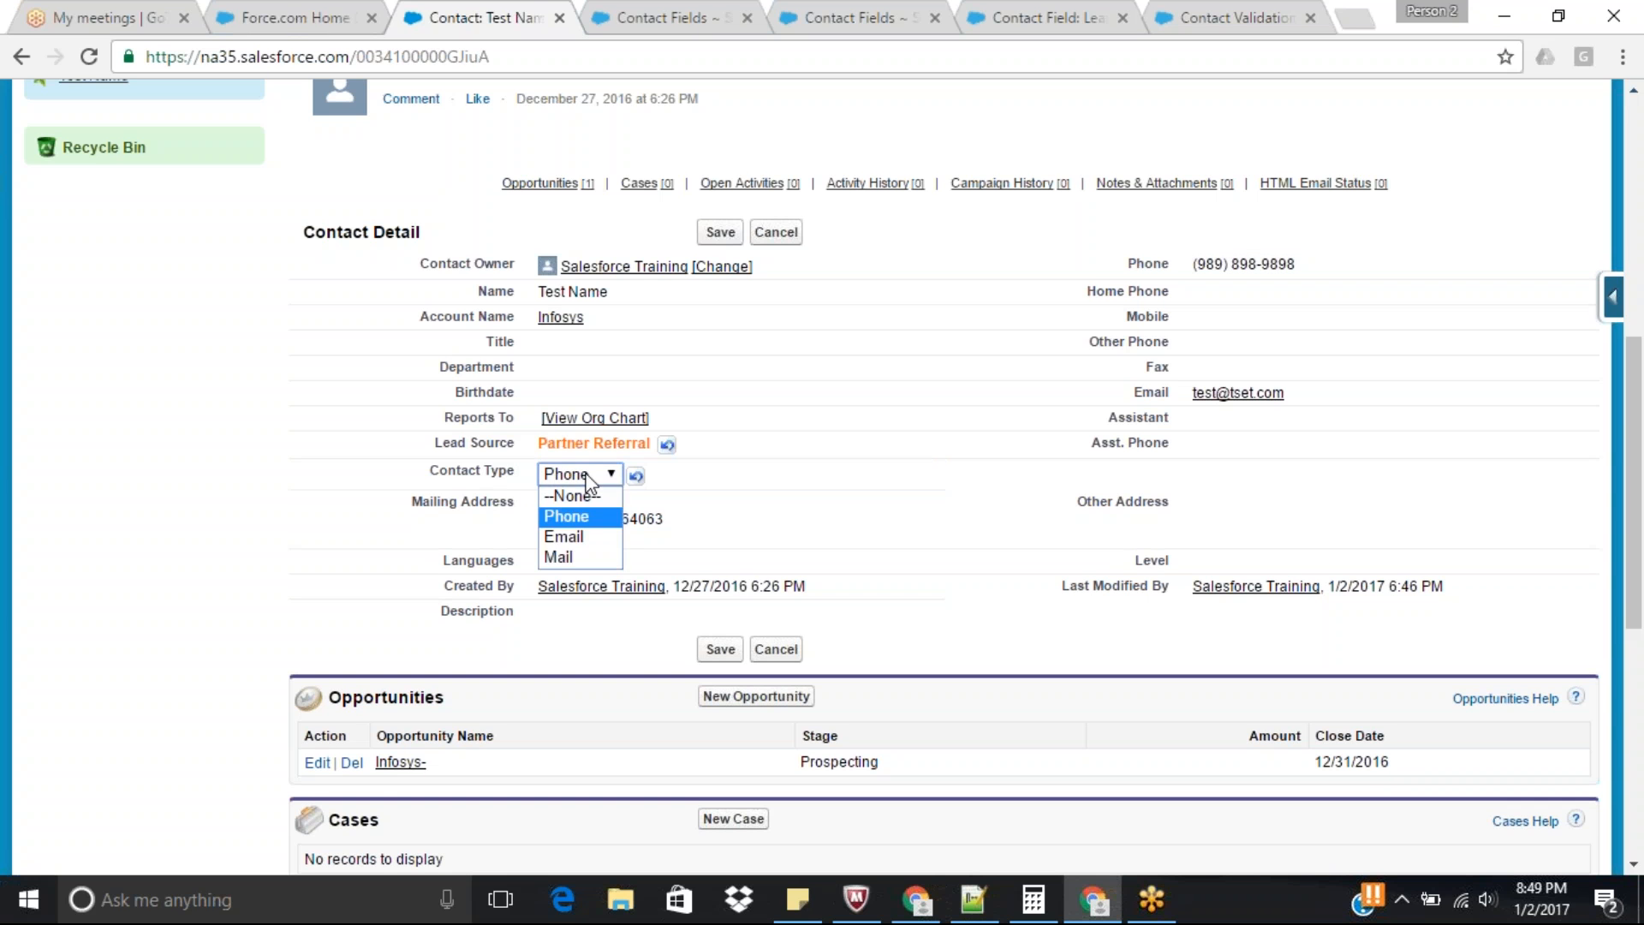
click(568, 545)
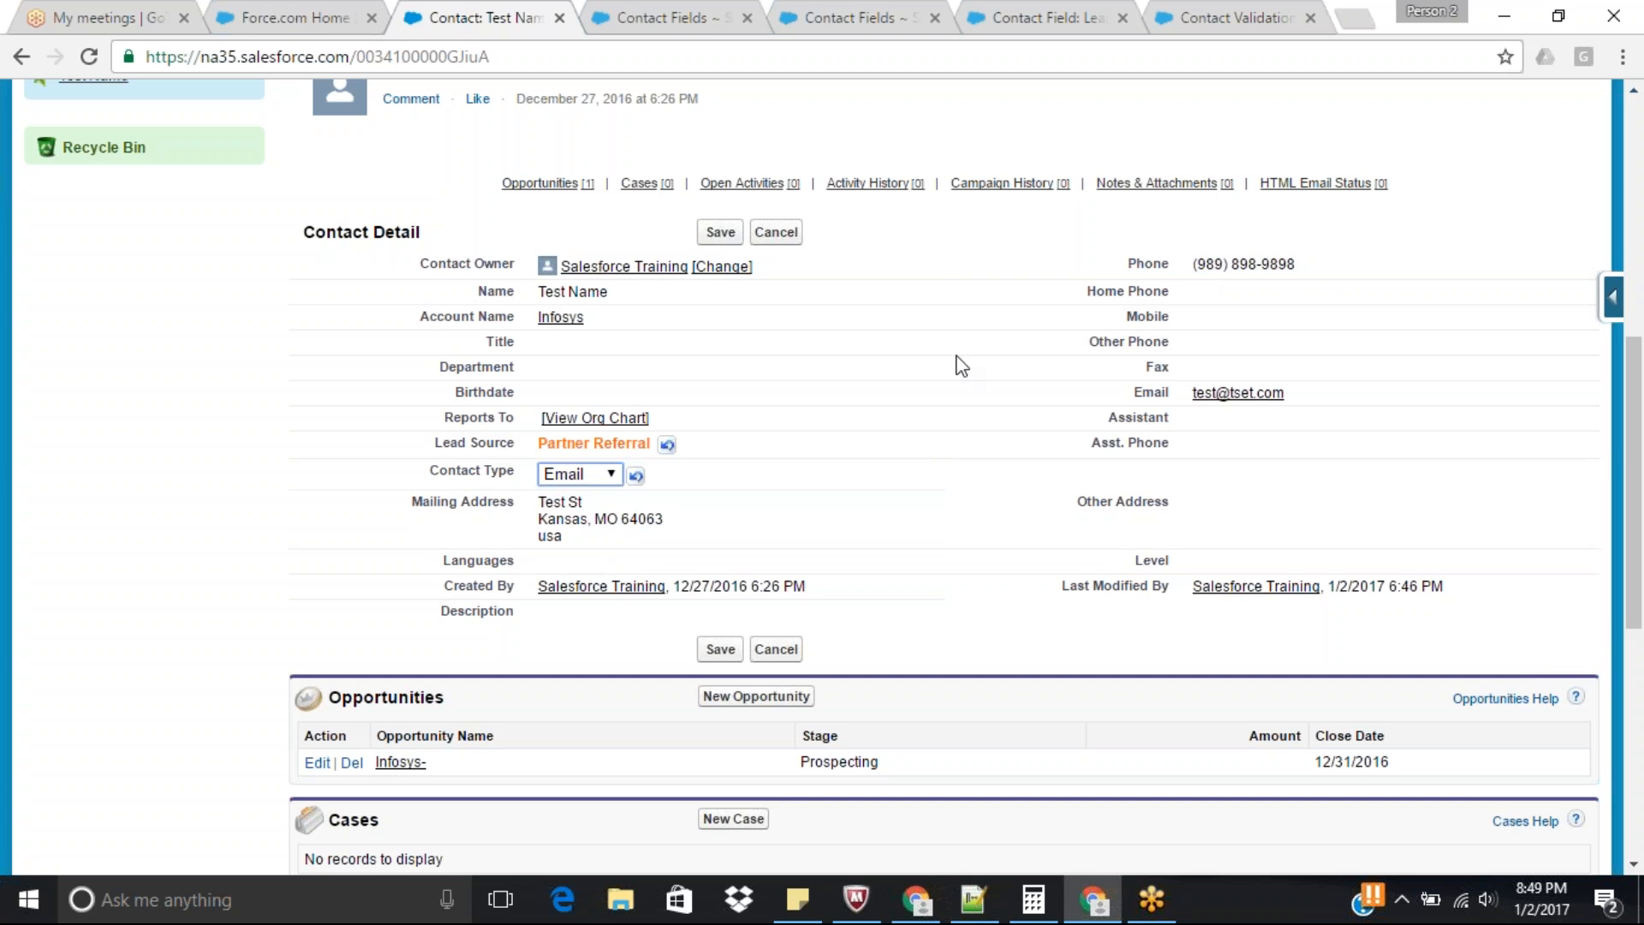
click(578, 474)
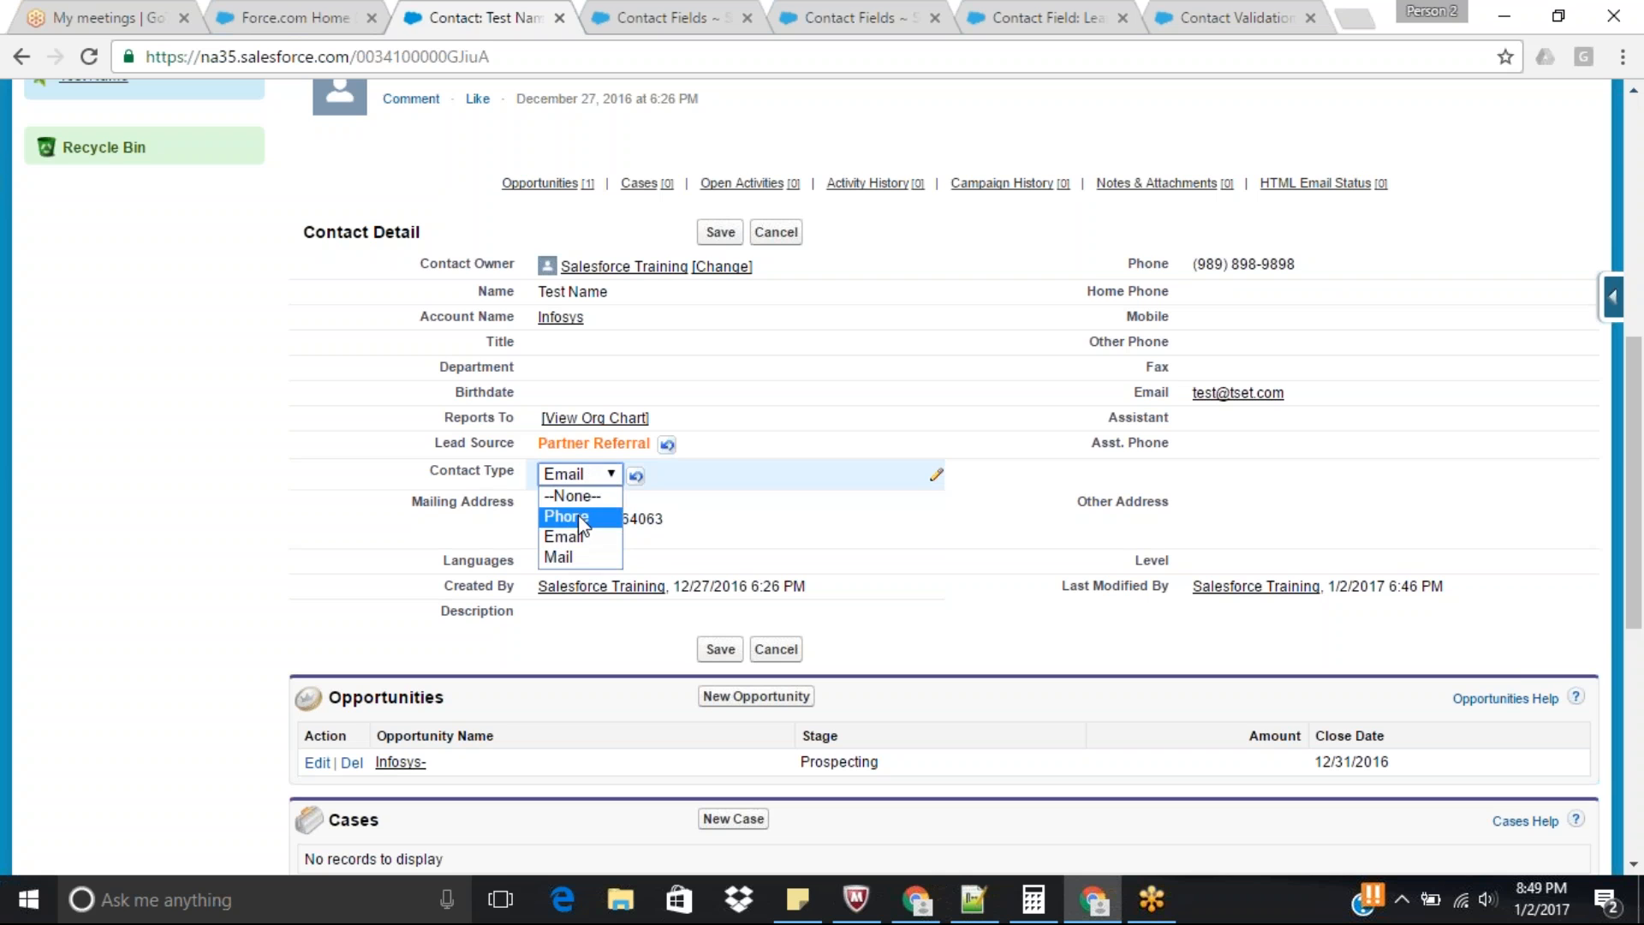
click(578, 515)
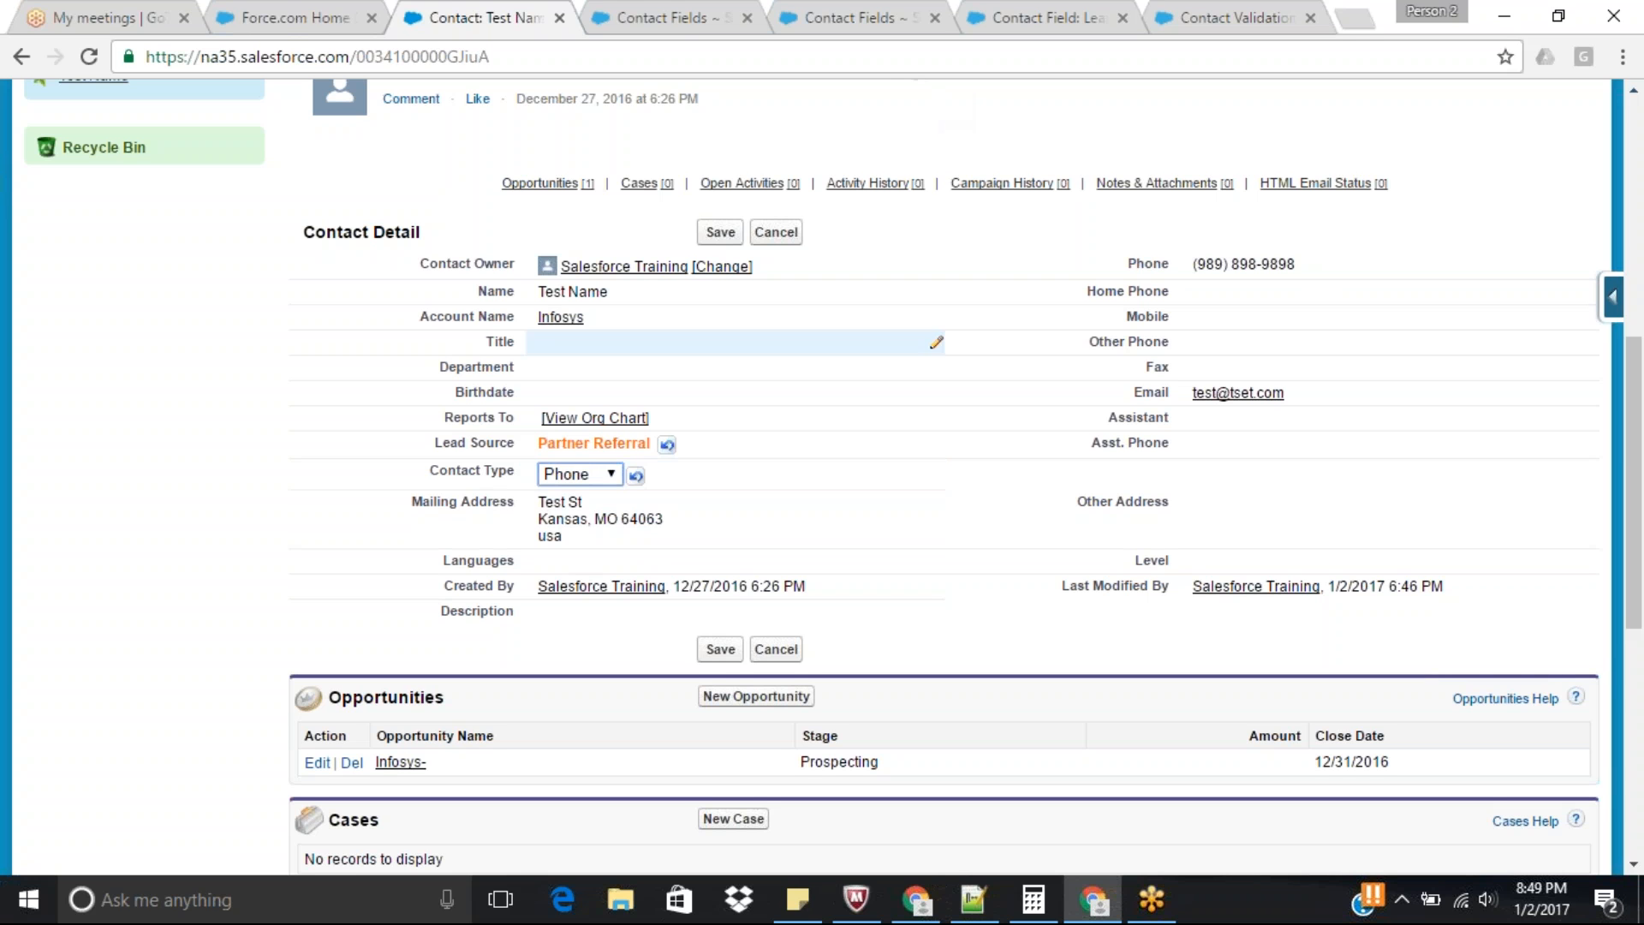
Reset the contact's Contact Type to --None-- and set its Lead Source back to Phone Inquiry.
click(572, 474)
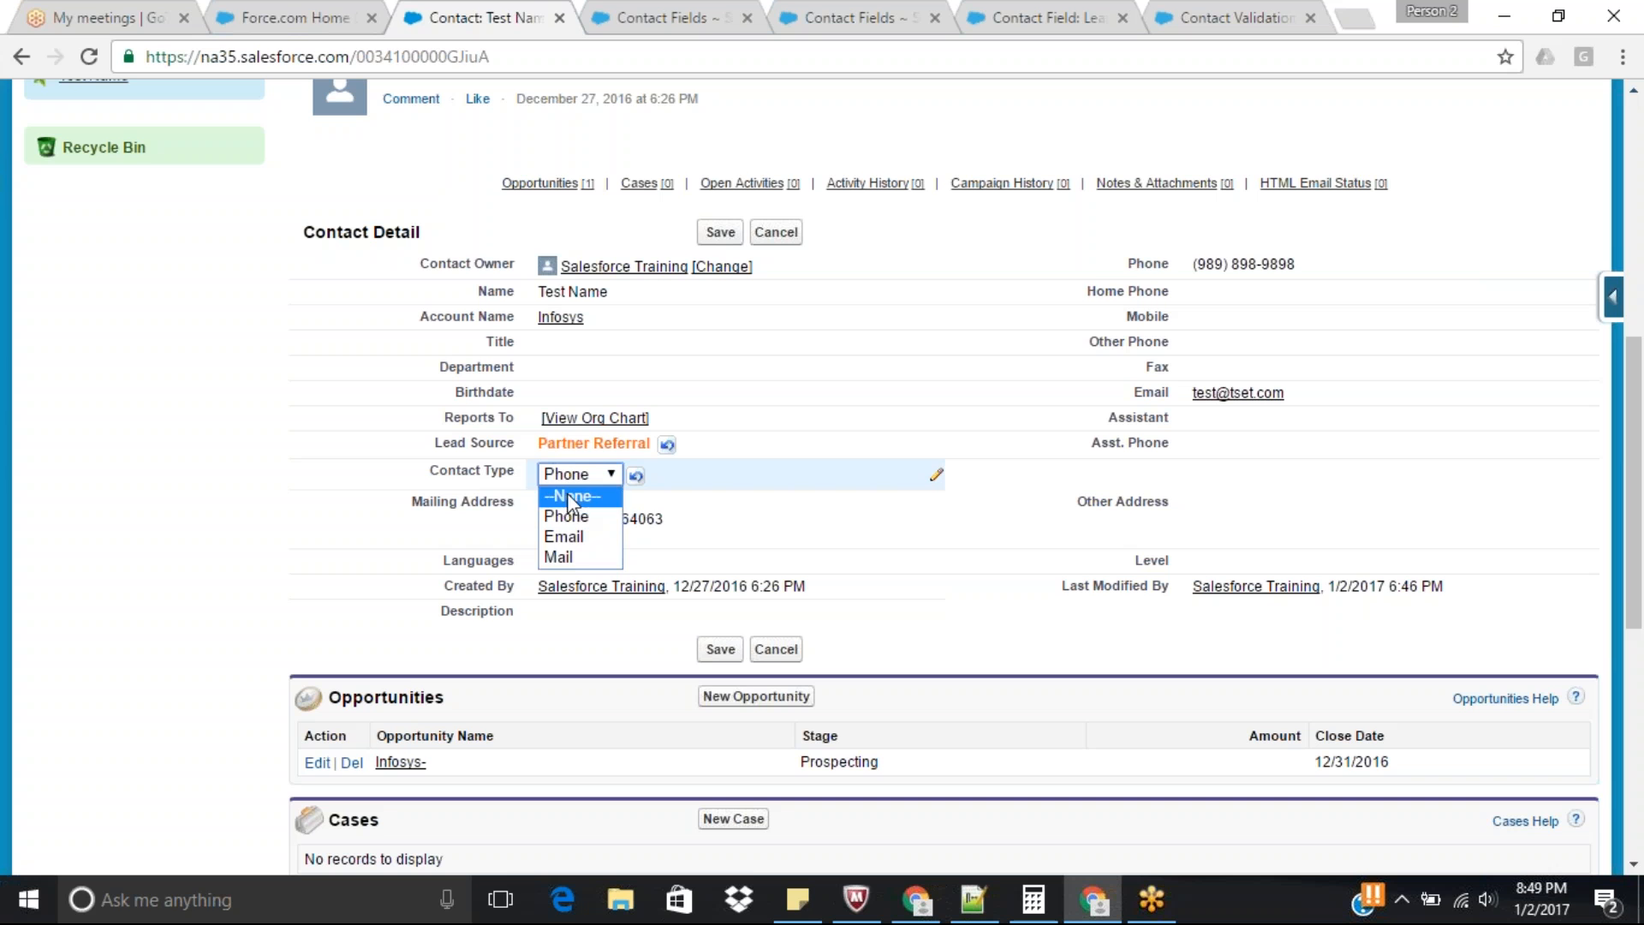
click(576, 497)
double_click(584, 448)
click(599, 446)
click(588, 506)
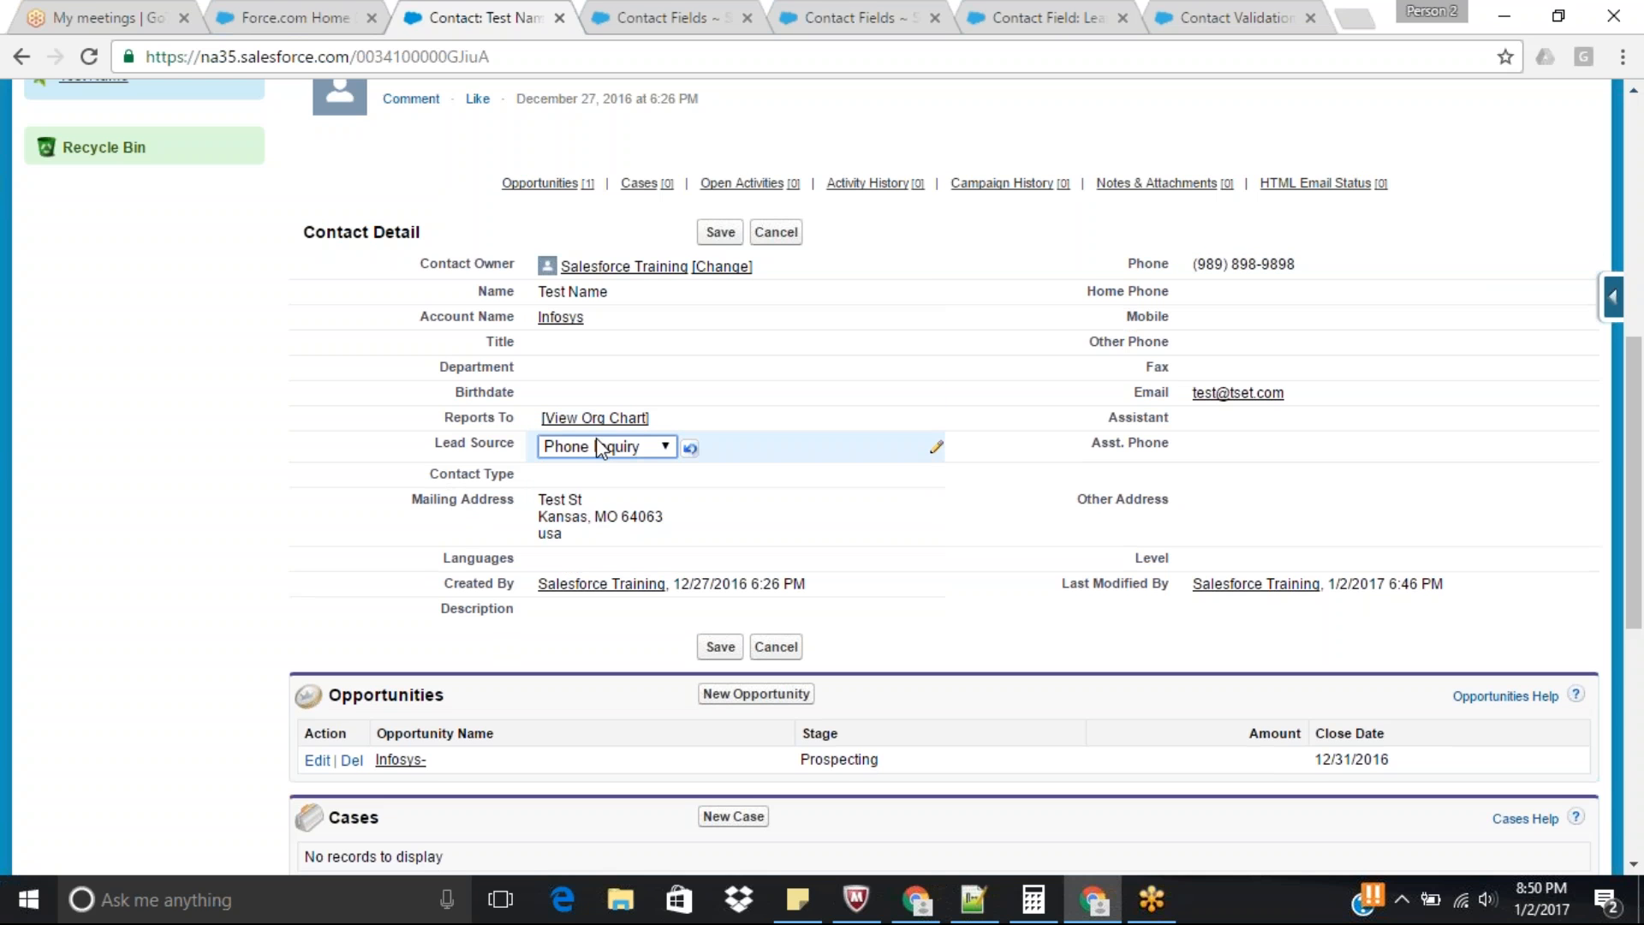
Set the contact's Contact Type to Phone.
double_click(584, 477)
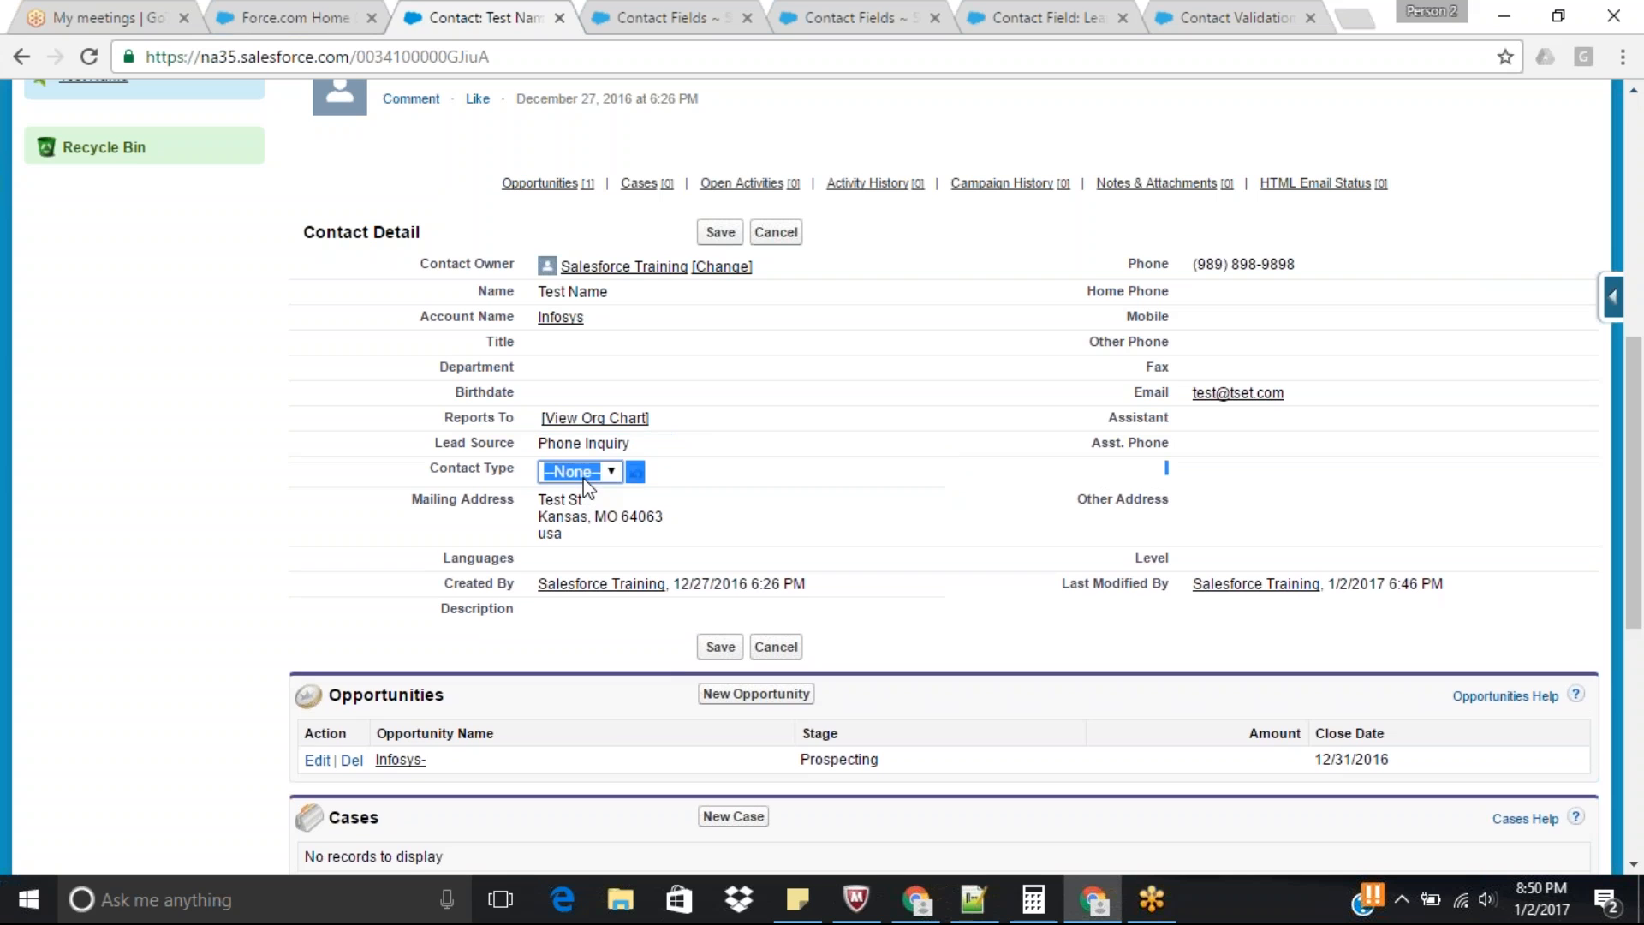
click(583, 476)
click(570, 512)
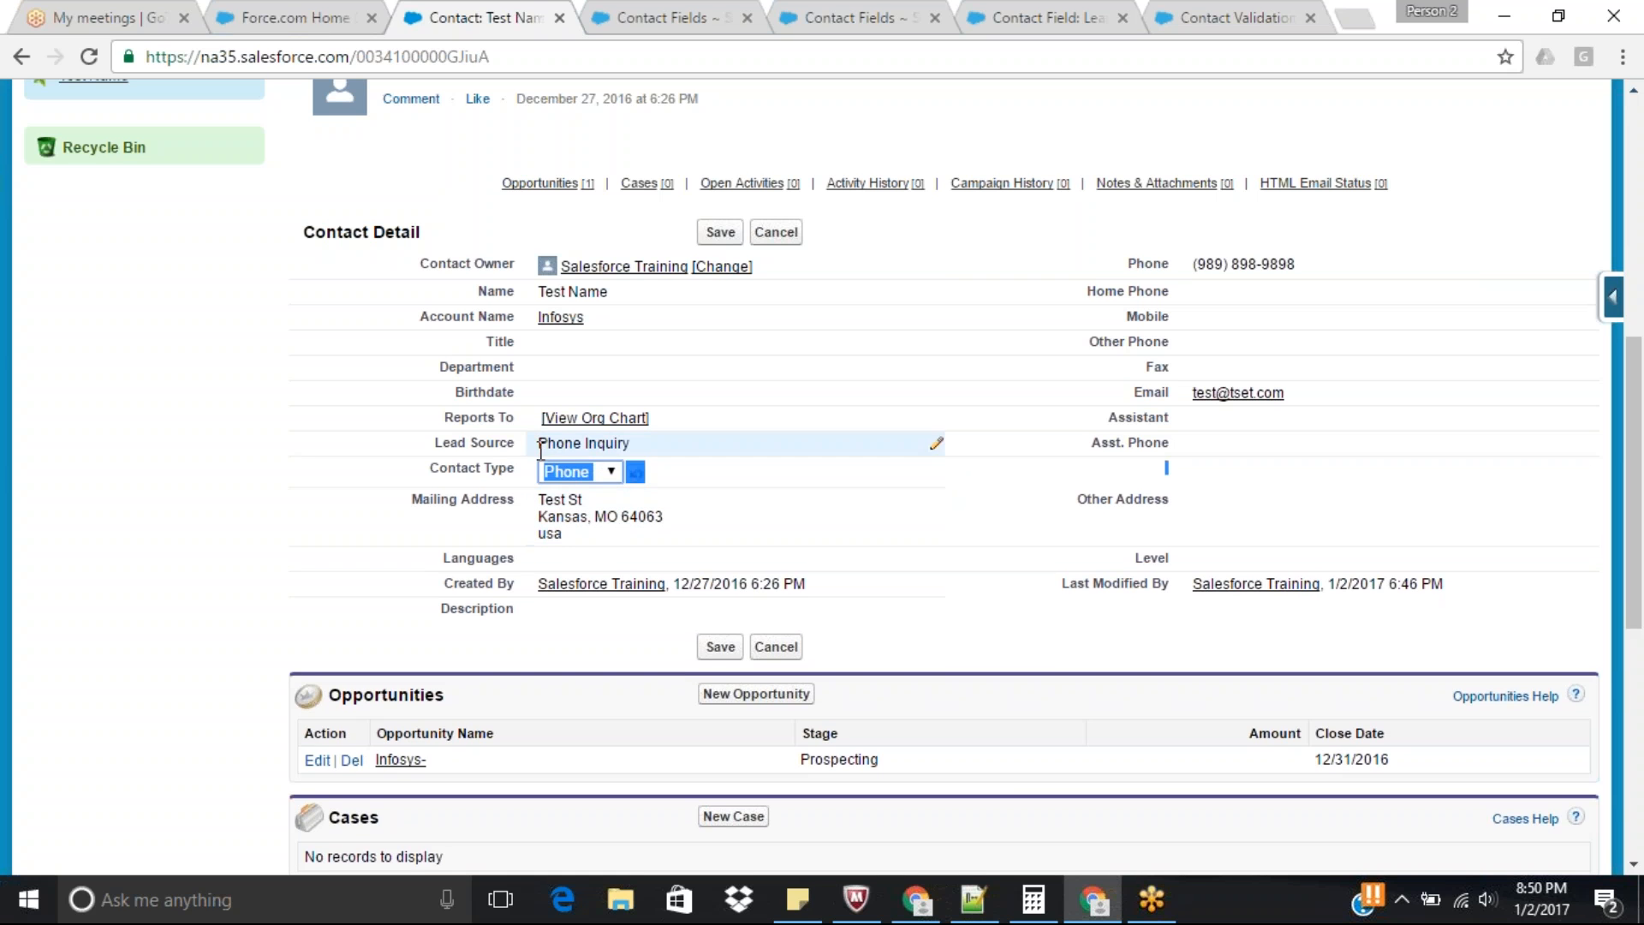
Try Purchased List as the contact's Lead Source and return it to Phone Inquiry.
double_click(569, 443)
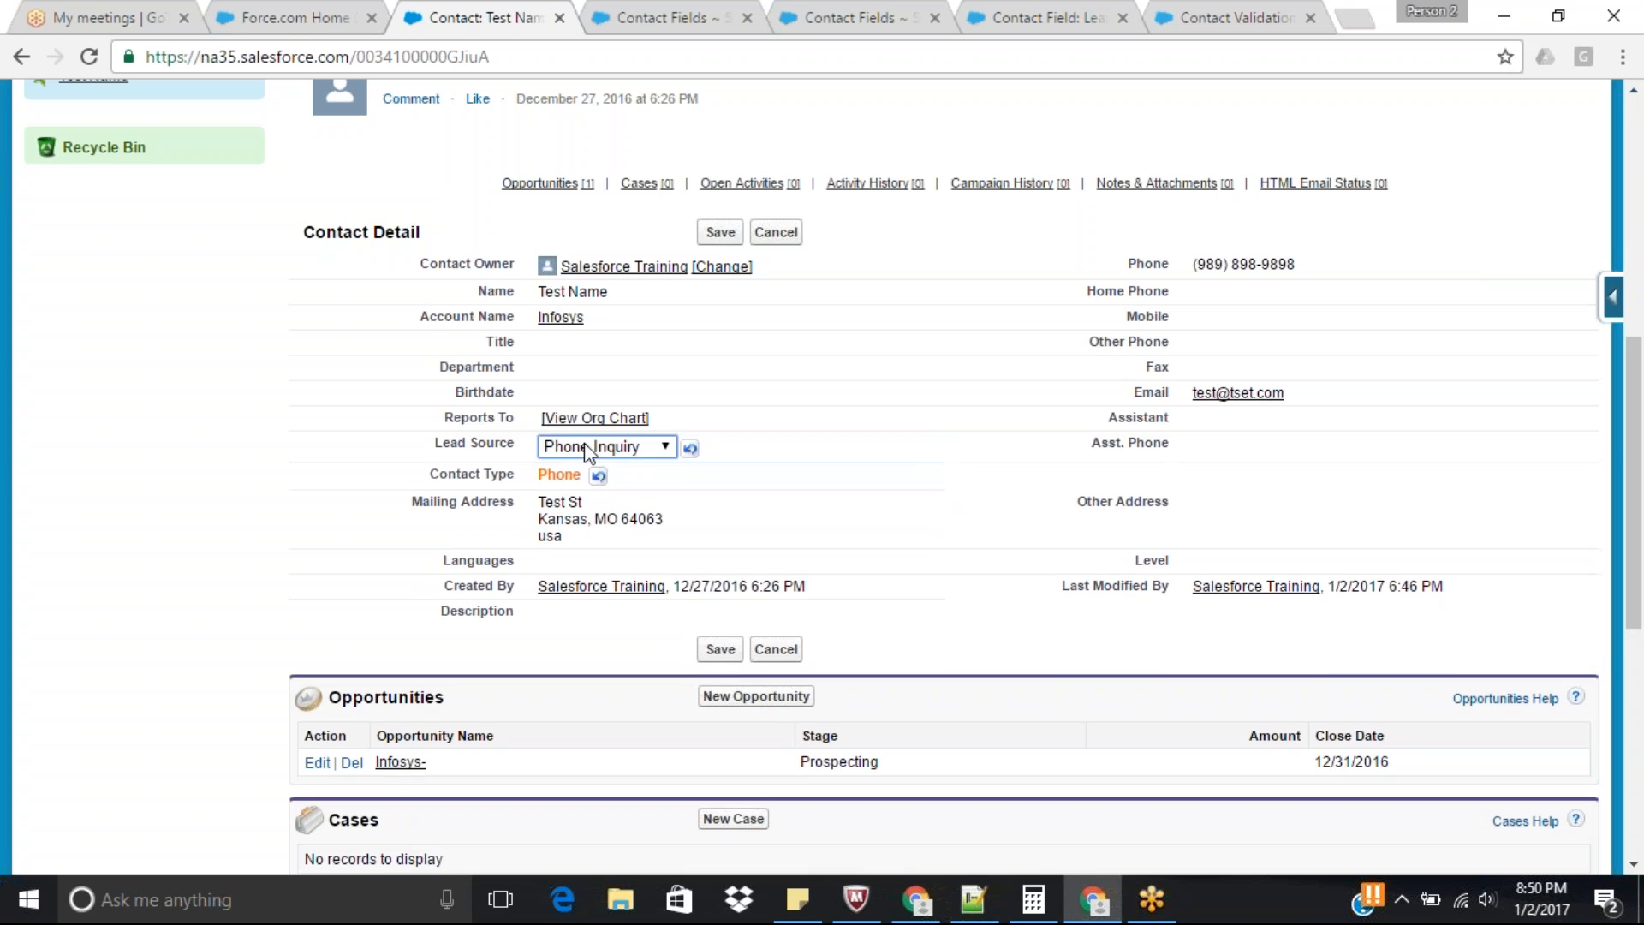
click(589, 446)
click(584, 550)
click(604, 446)
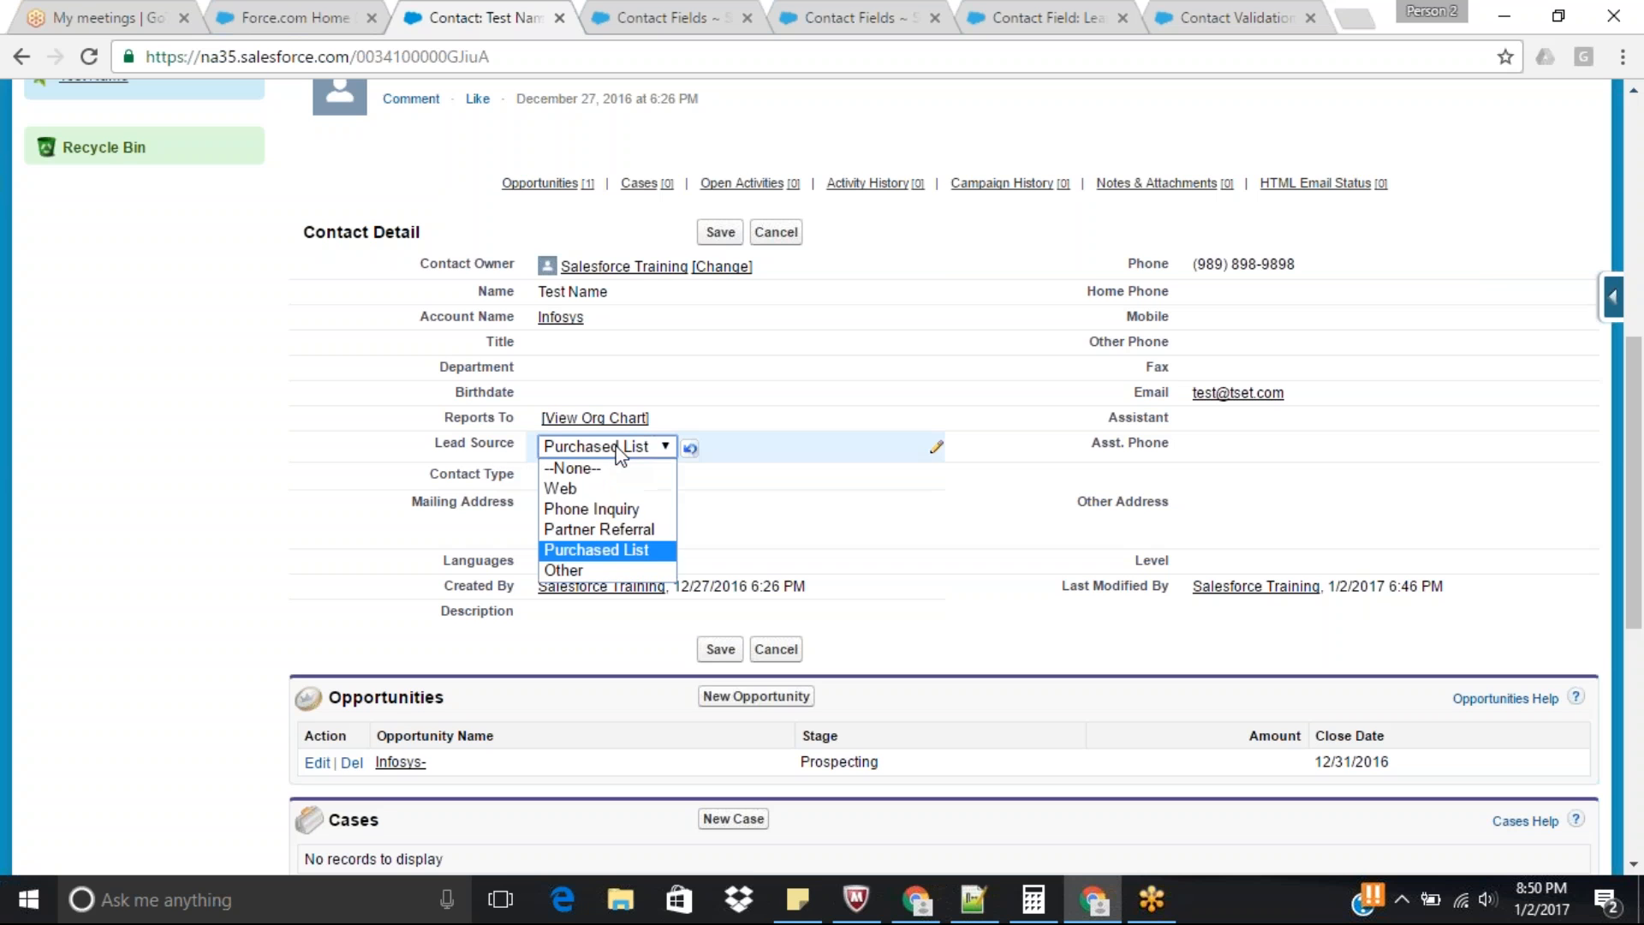
click(591, 510)
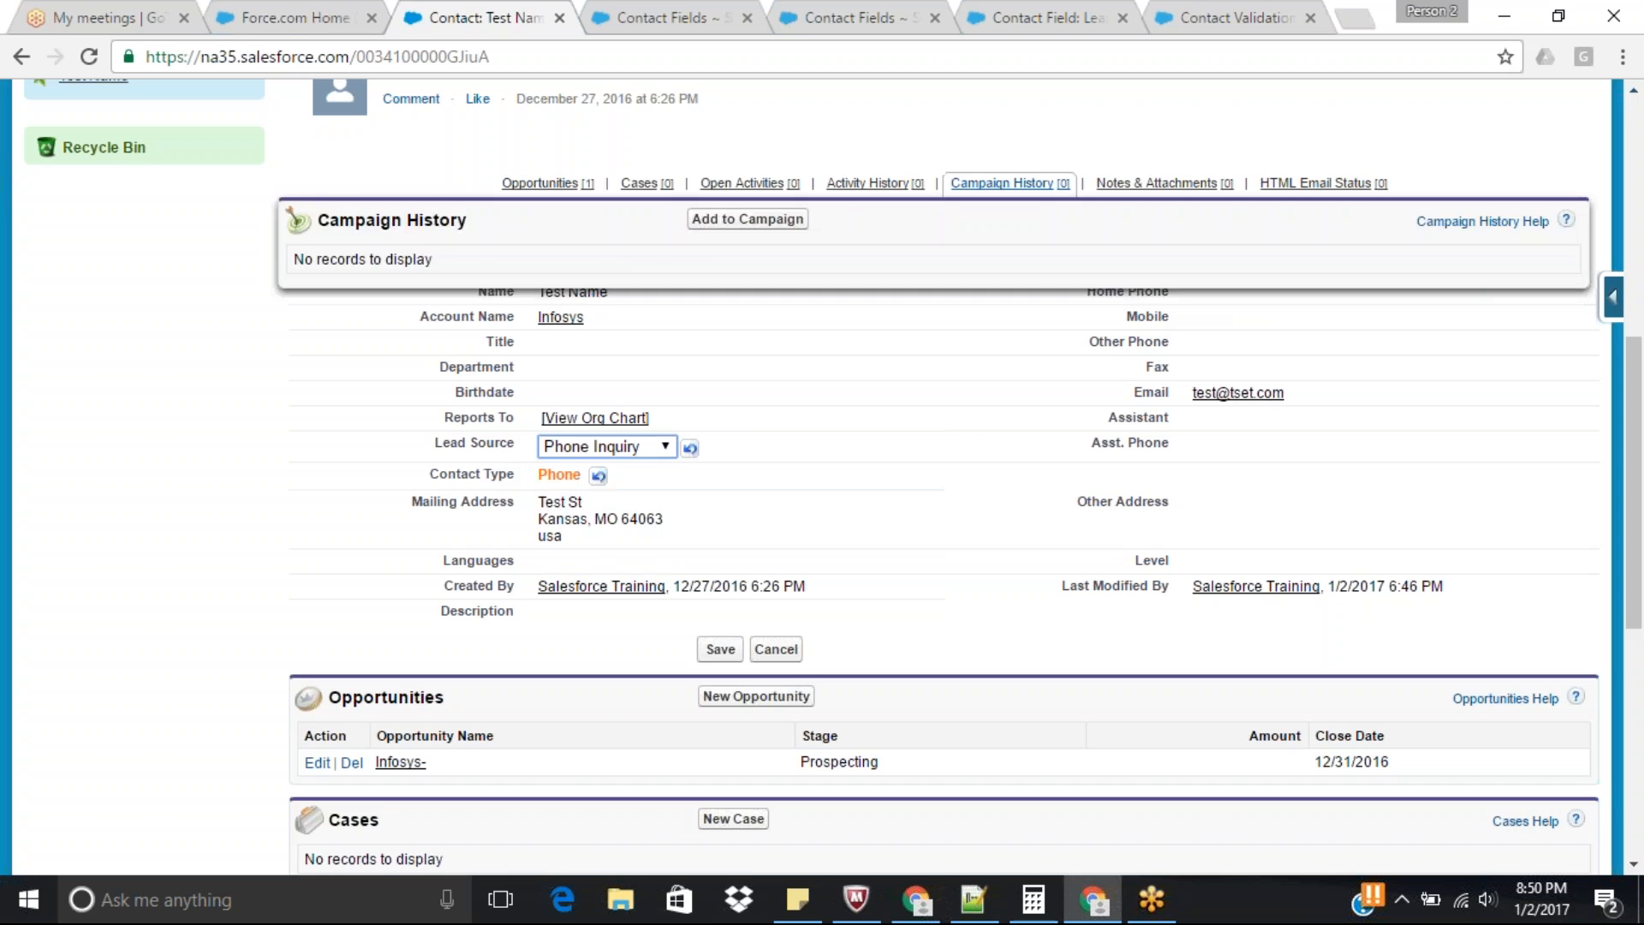
Open the Contact validation rule for mandatory Phone for editing and remove the ISBLANK(Phone) condition and closing parenthesis from its formula.
click(1279, 8)
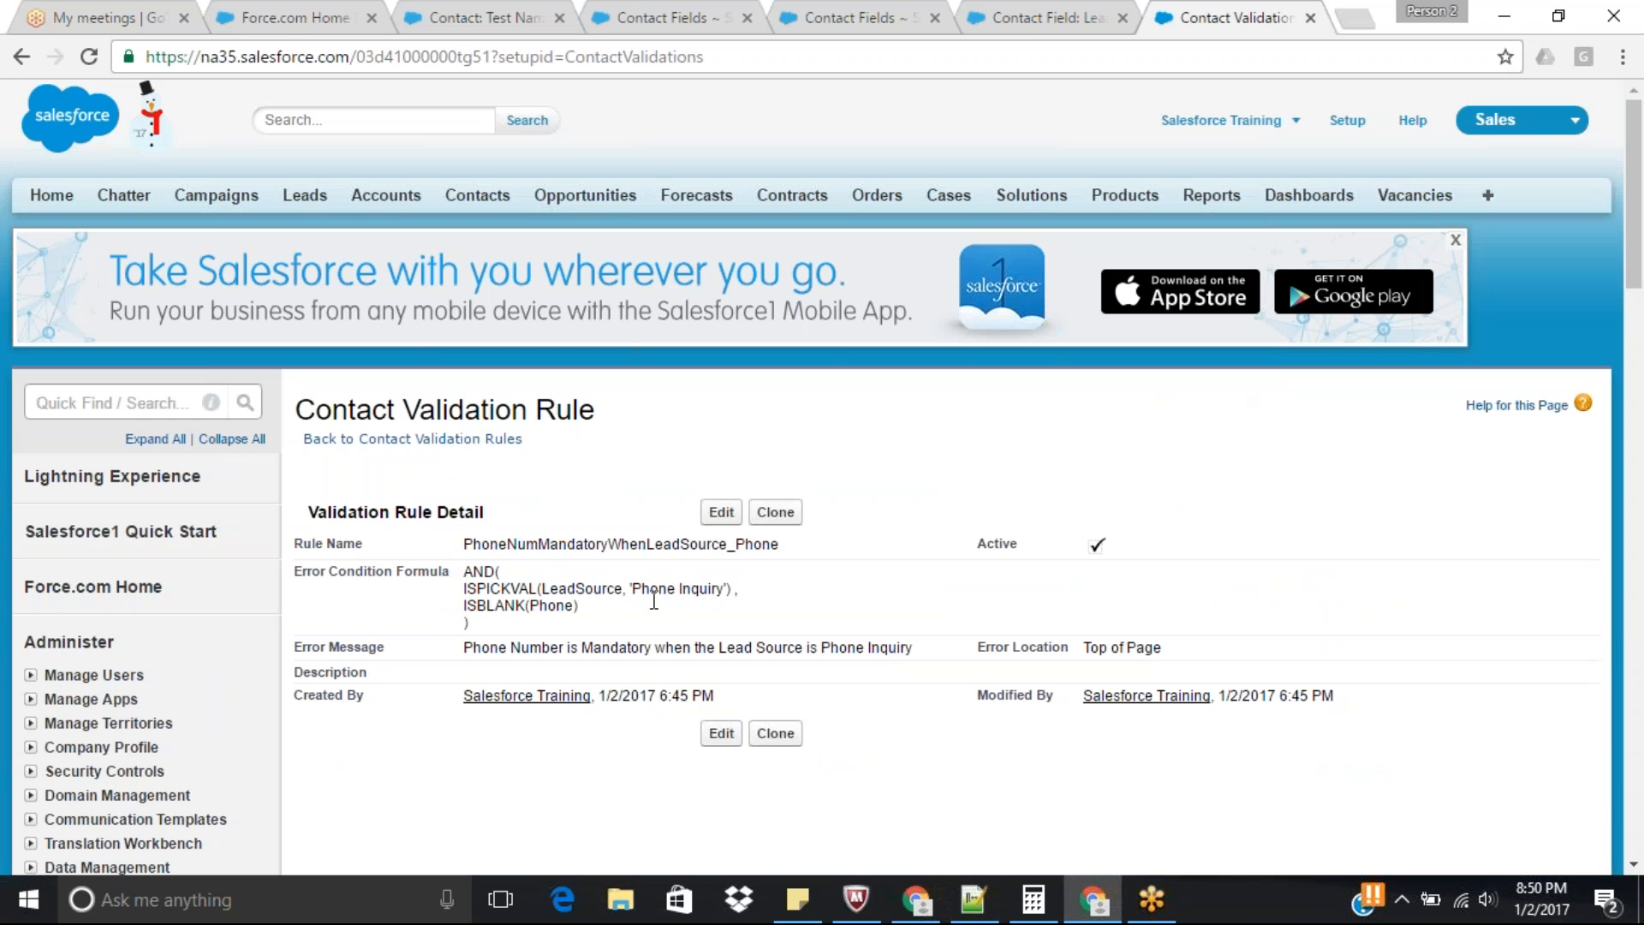
click(721, 512)
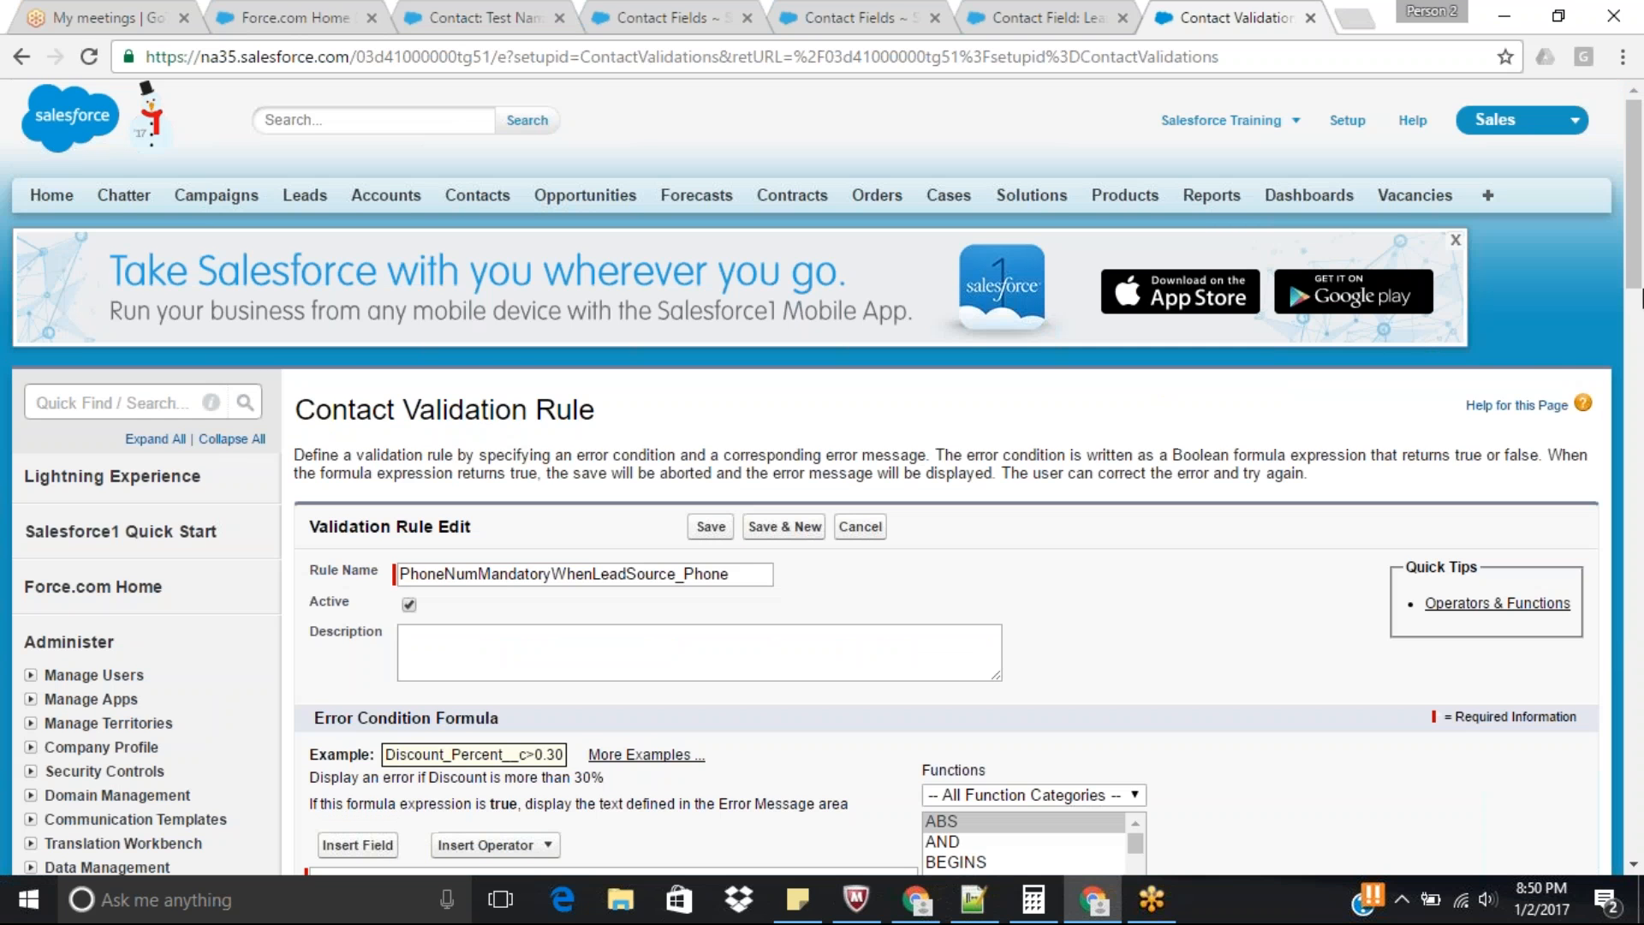
drag(1639, 223, 1640, 388)
click(387, 183)
drag(312, 221, 467, 238)
key(BackSpace)
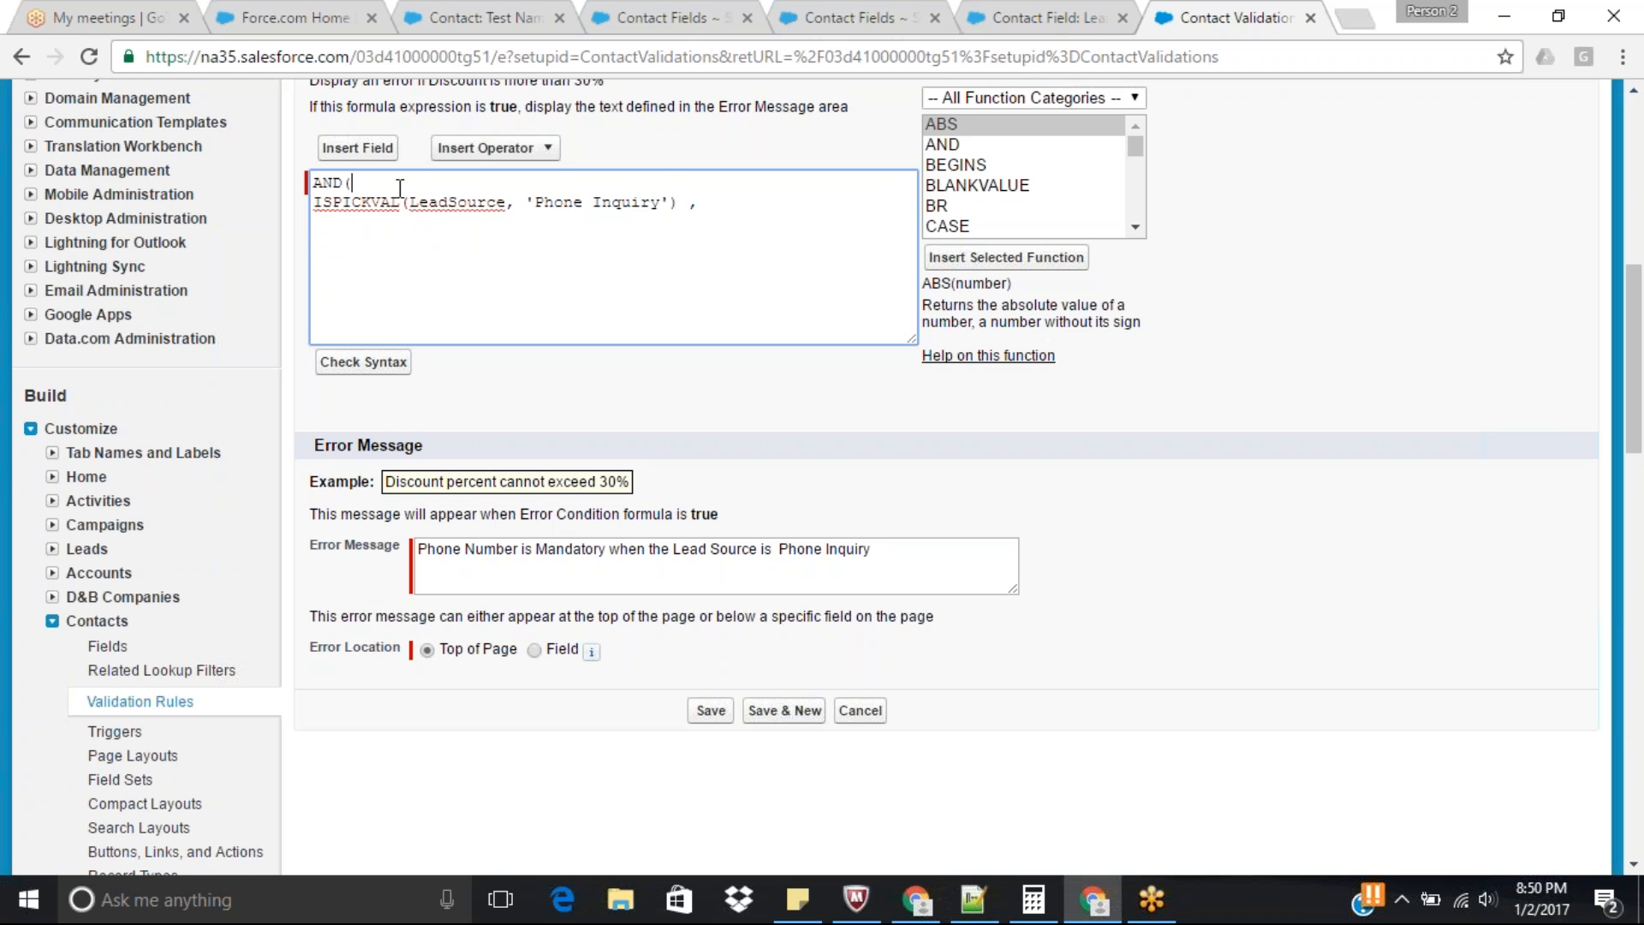
Add a nested OR( on its own line directly below AND( in the error condition formula.
key(Return)
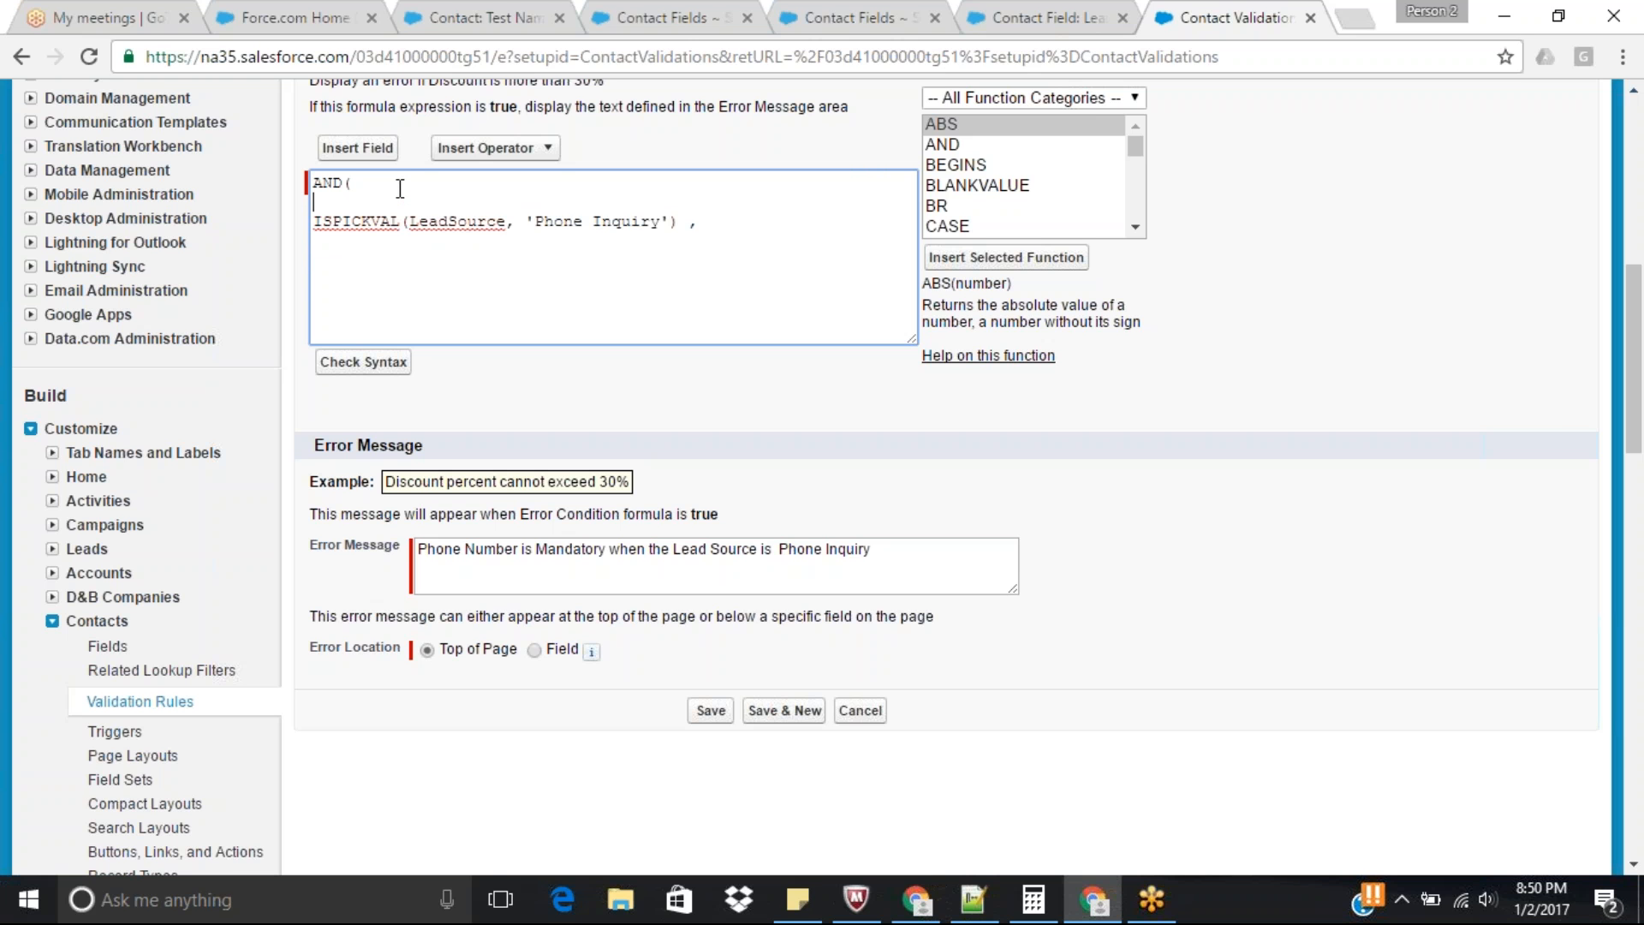
text(OR ()
key(Return)
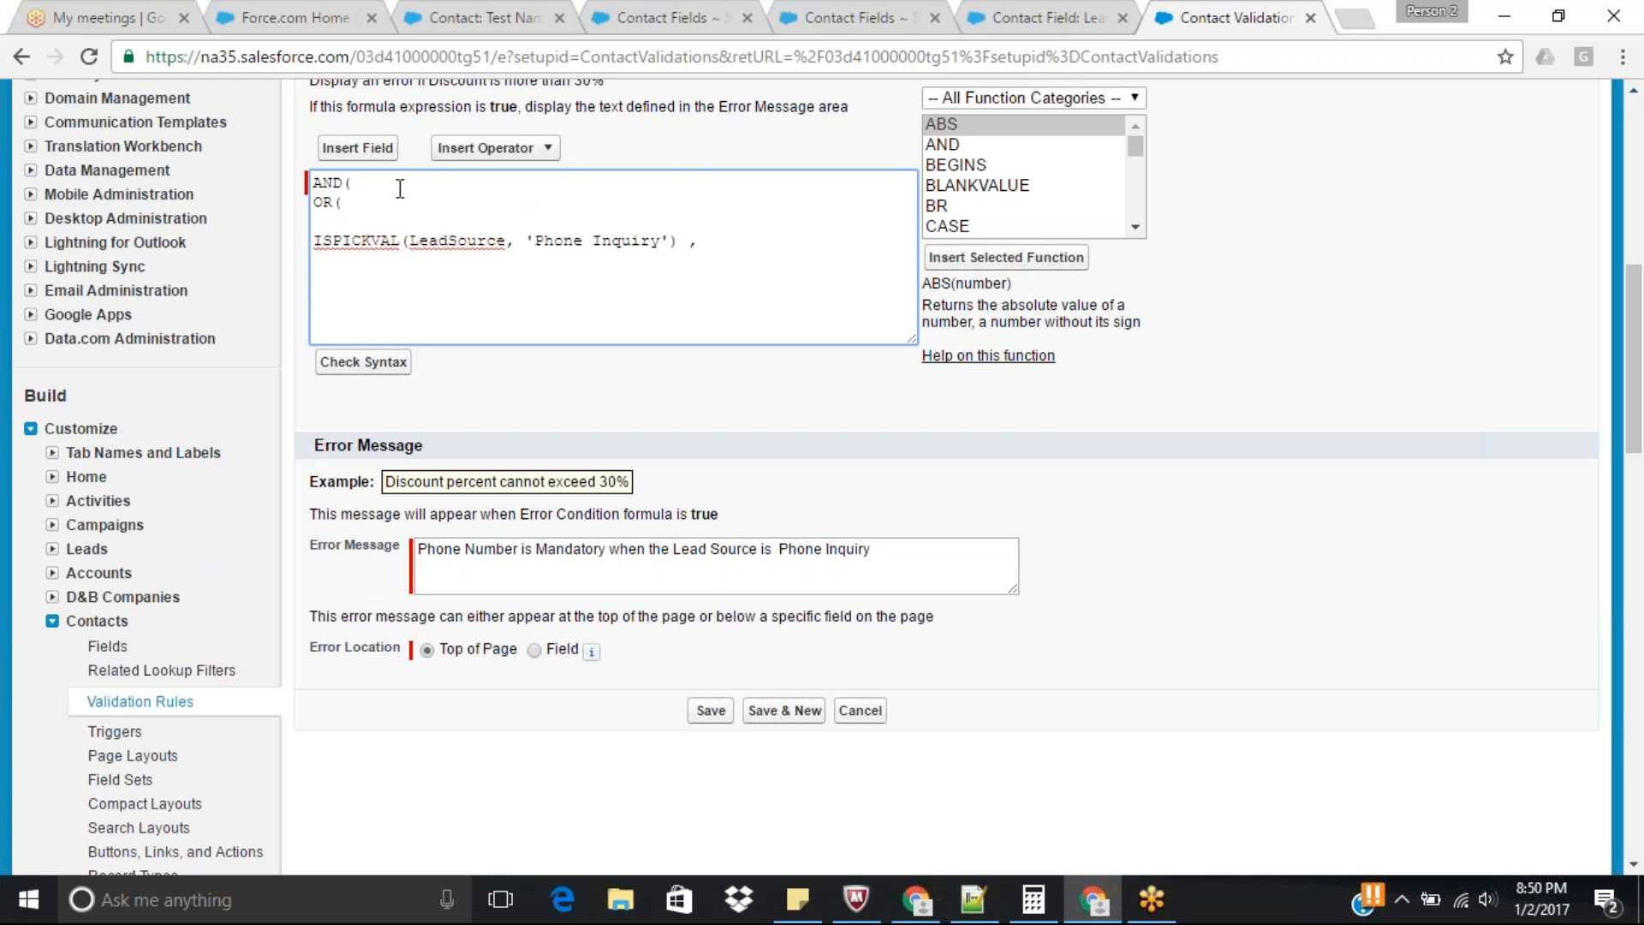
Add the condition ispickval(contact_type__C, 'Phone') followed by a comma inside the OR, above the LeadSource condition.
text(ispickval(contact_type__C)
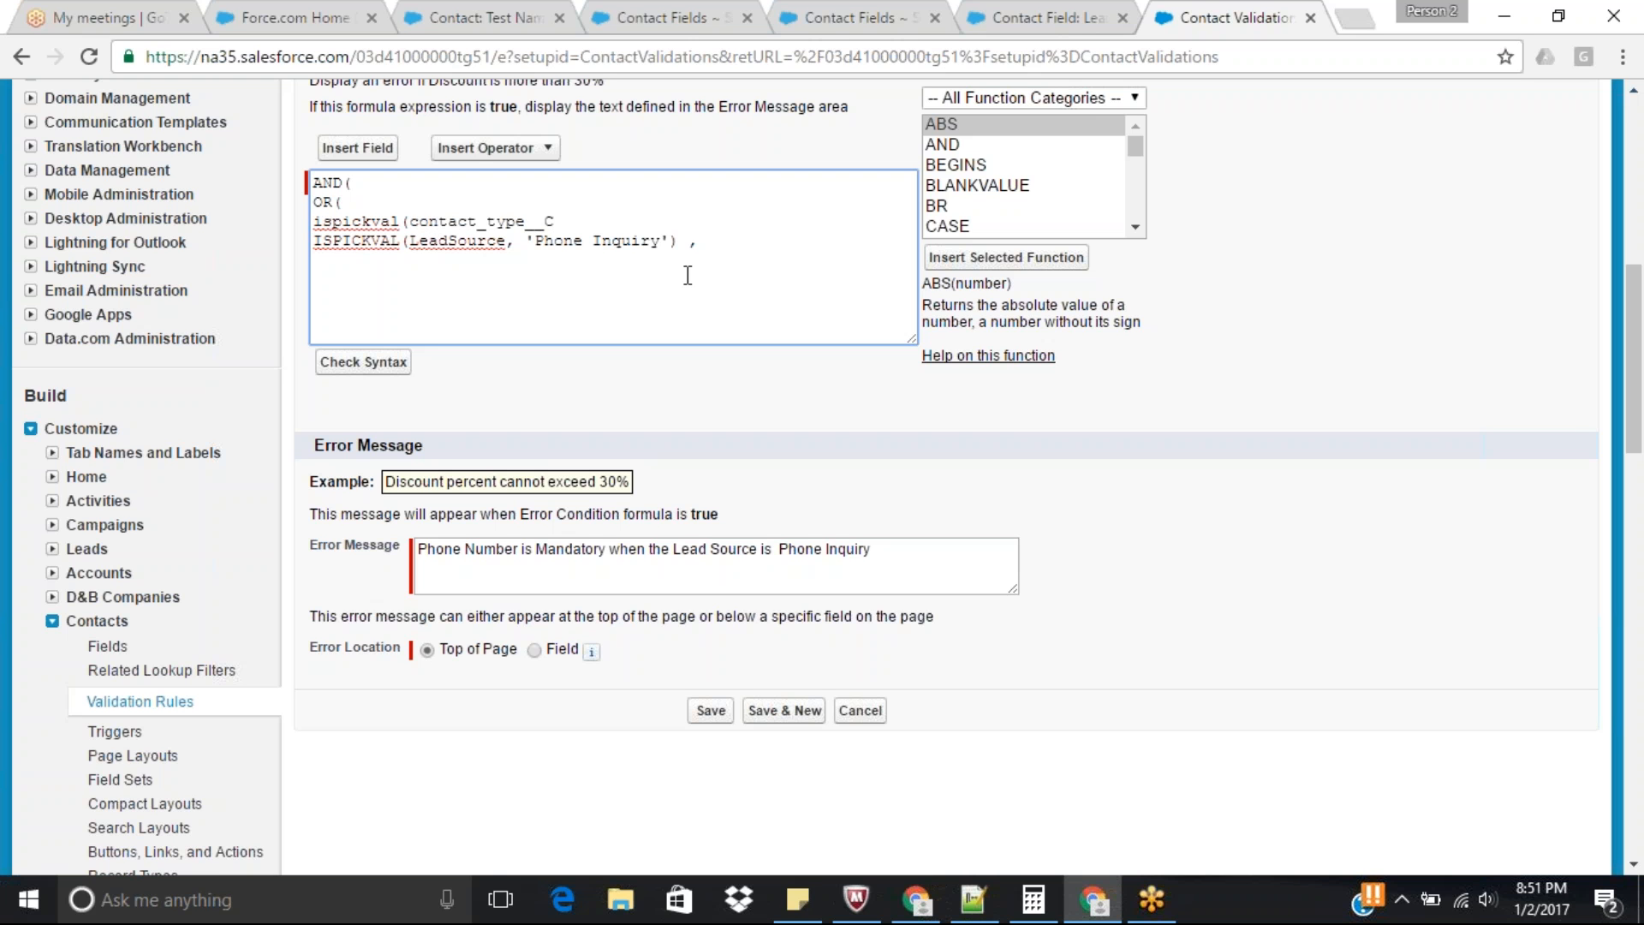
text(,)
text( ')
text(p')
key(Left)
key(BackSpace)
text(C)
key(BackSpace)
text(Phone'),)
Remove the comma after the LeadSource condition, close the OR with ")," and add Isblank(Phone) as the remaining AND condition.
click(712, 248)
key(BackSpace)
key(Return)
text())
text(Isblank(Phone)
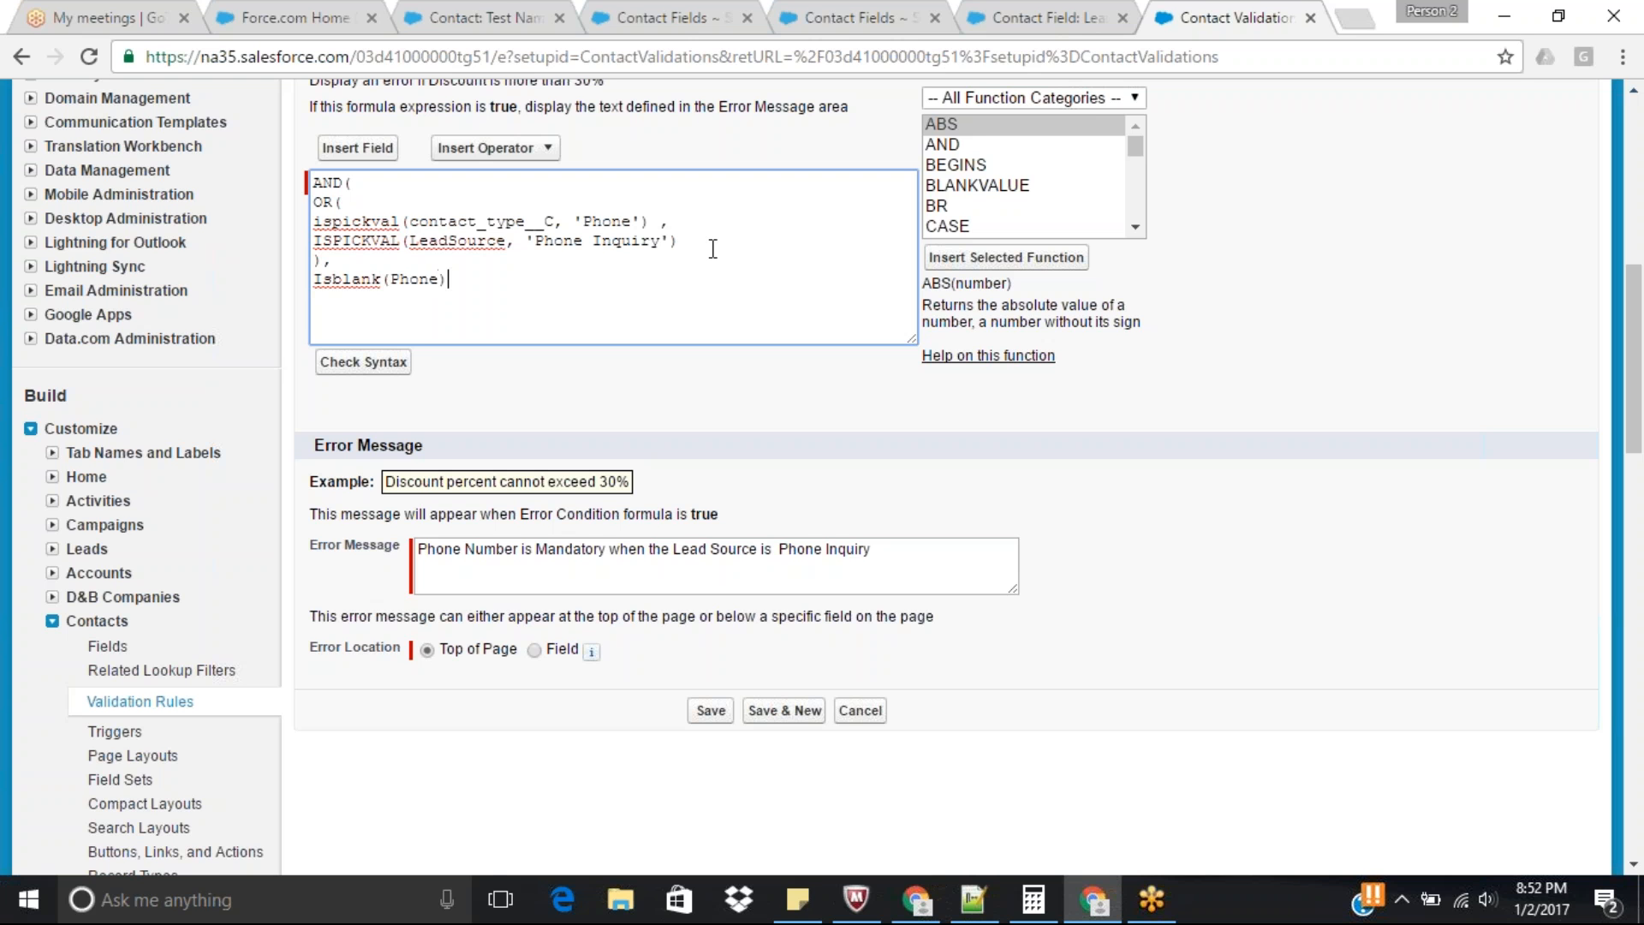
text())
Close the AND and indent the OR( line and both closing parentheses with spaces to show the formula's nesting.
key(Tab)
click(314, 205)
key(Tab)
click(313, 206)
click(318, 259)
double_click(386, 202)
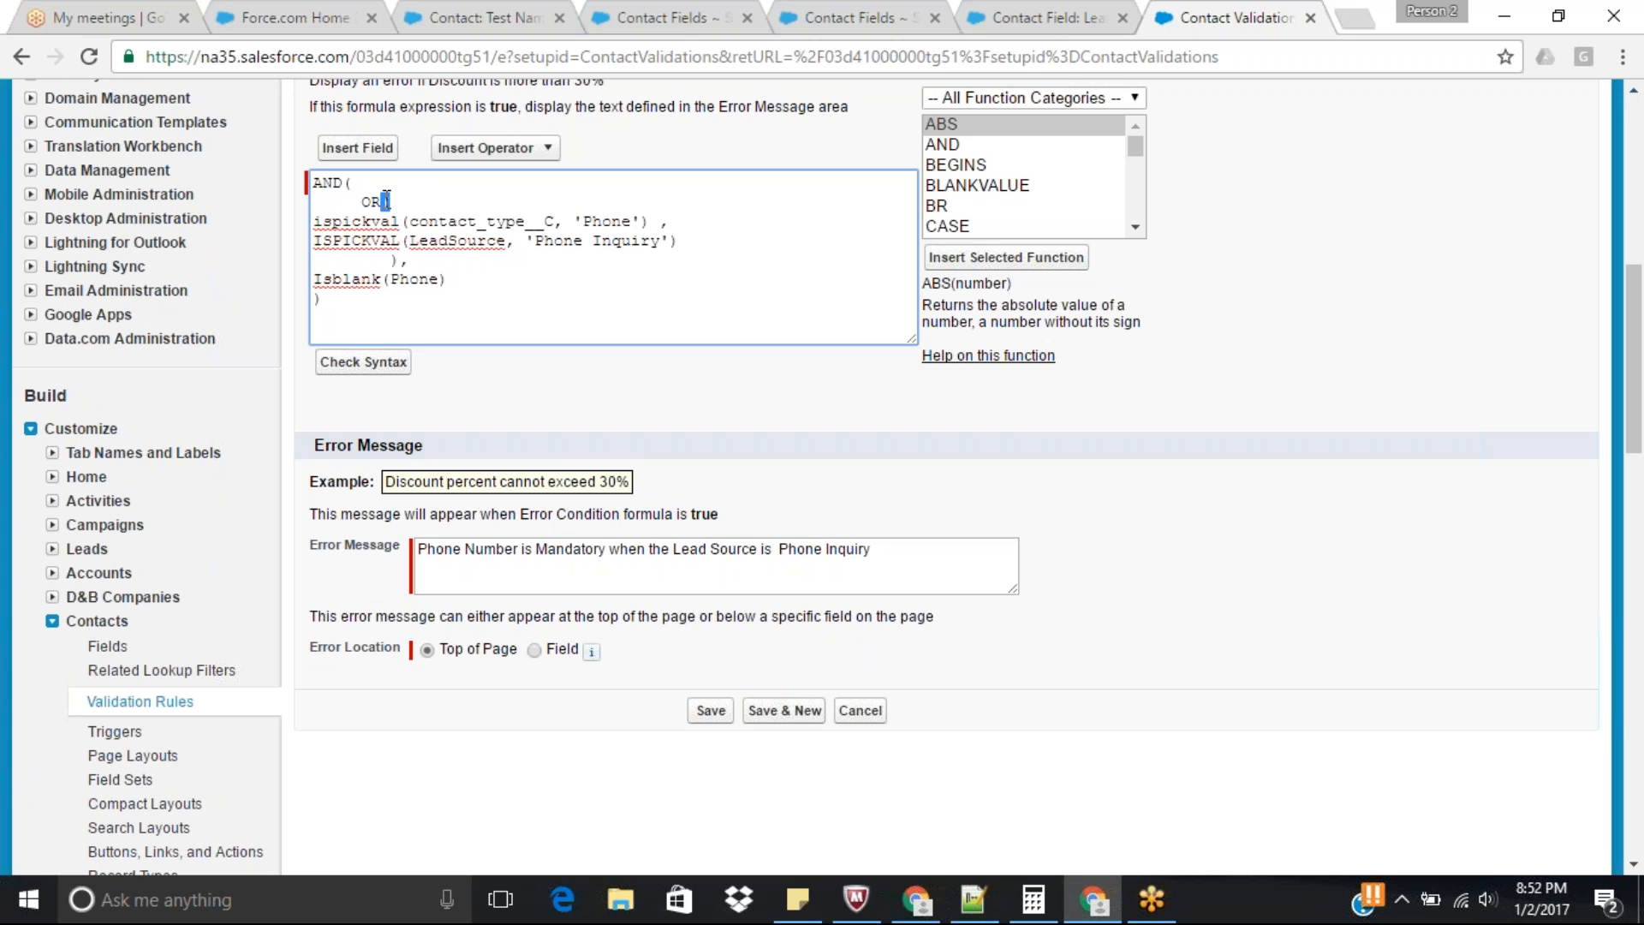
double_click(395, 259)
click(317, 299)
Check the syntax of the revised error condition formula.
double_click(356, 278)
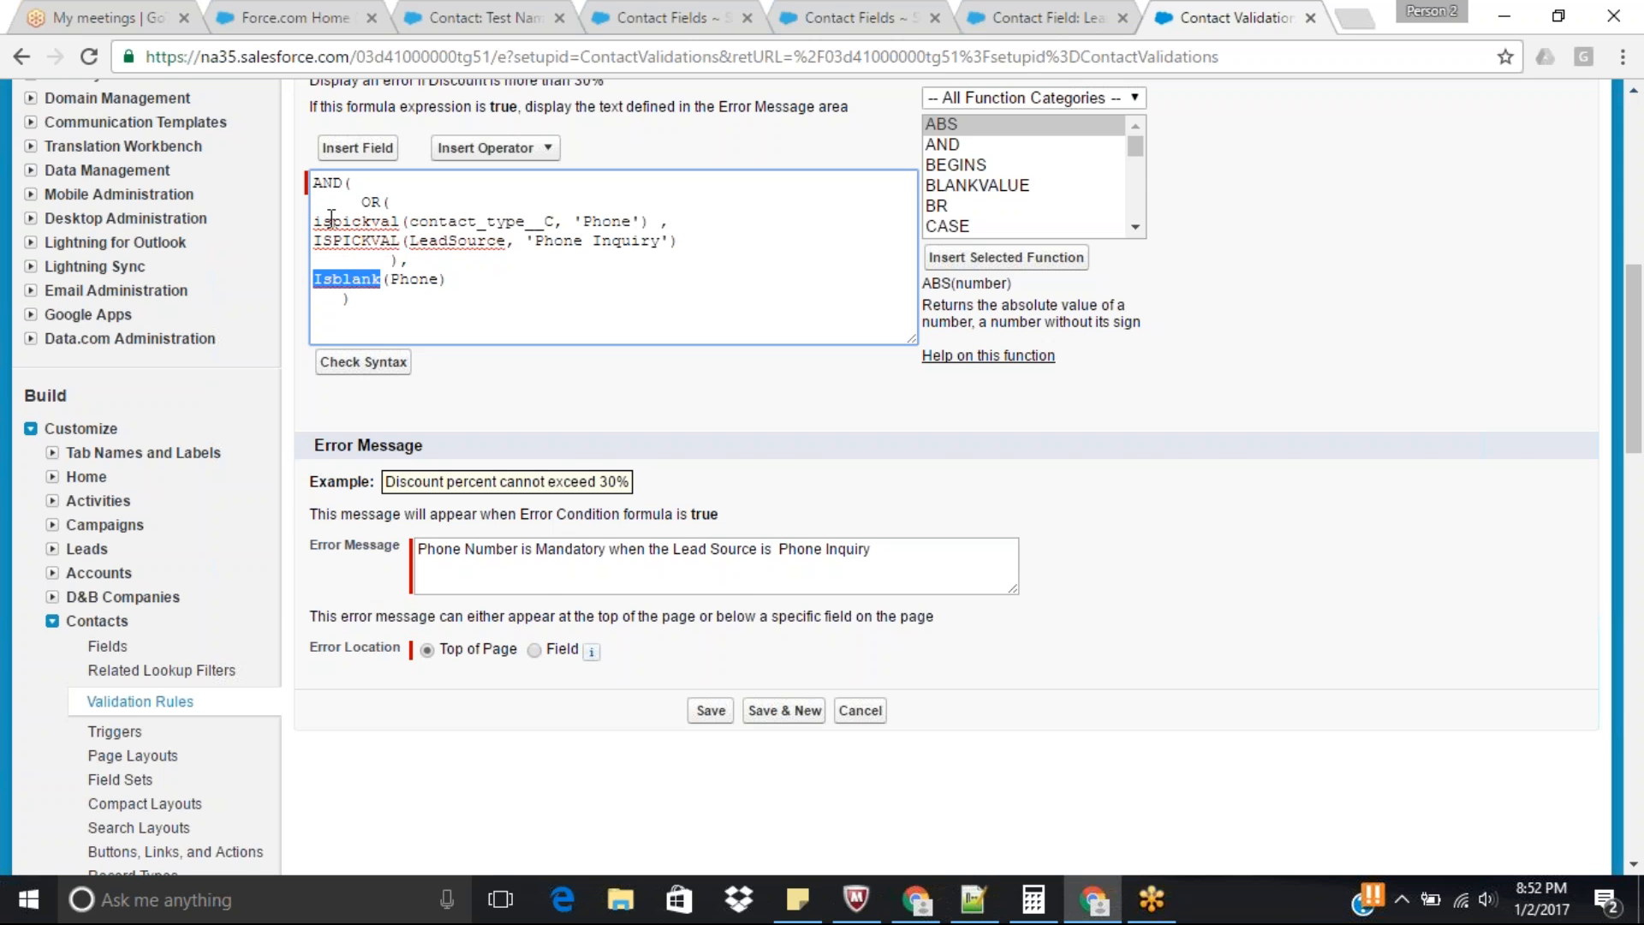
click(369, 363)
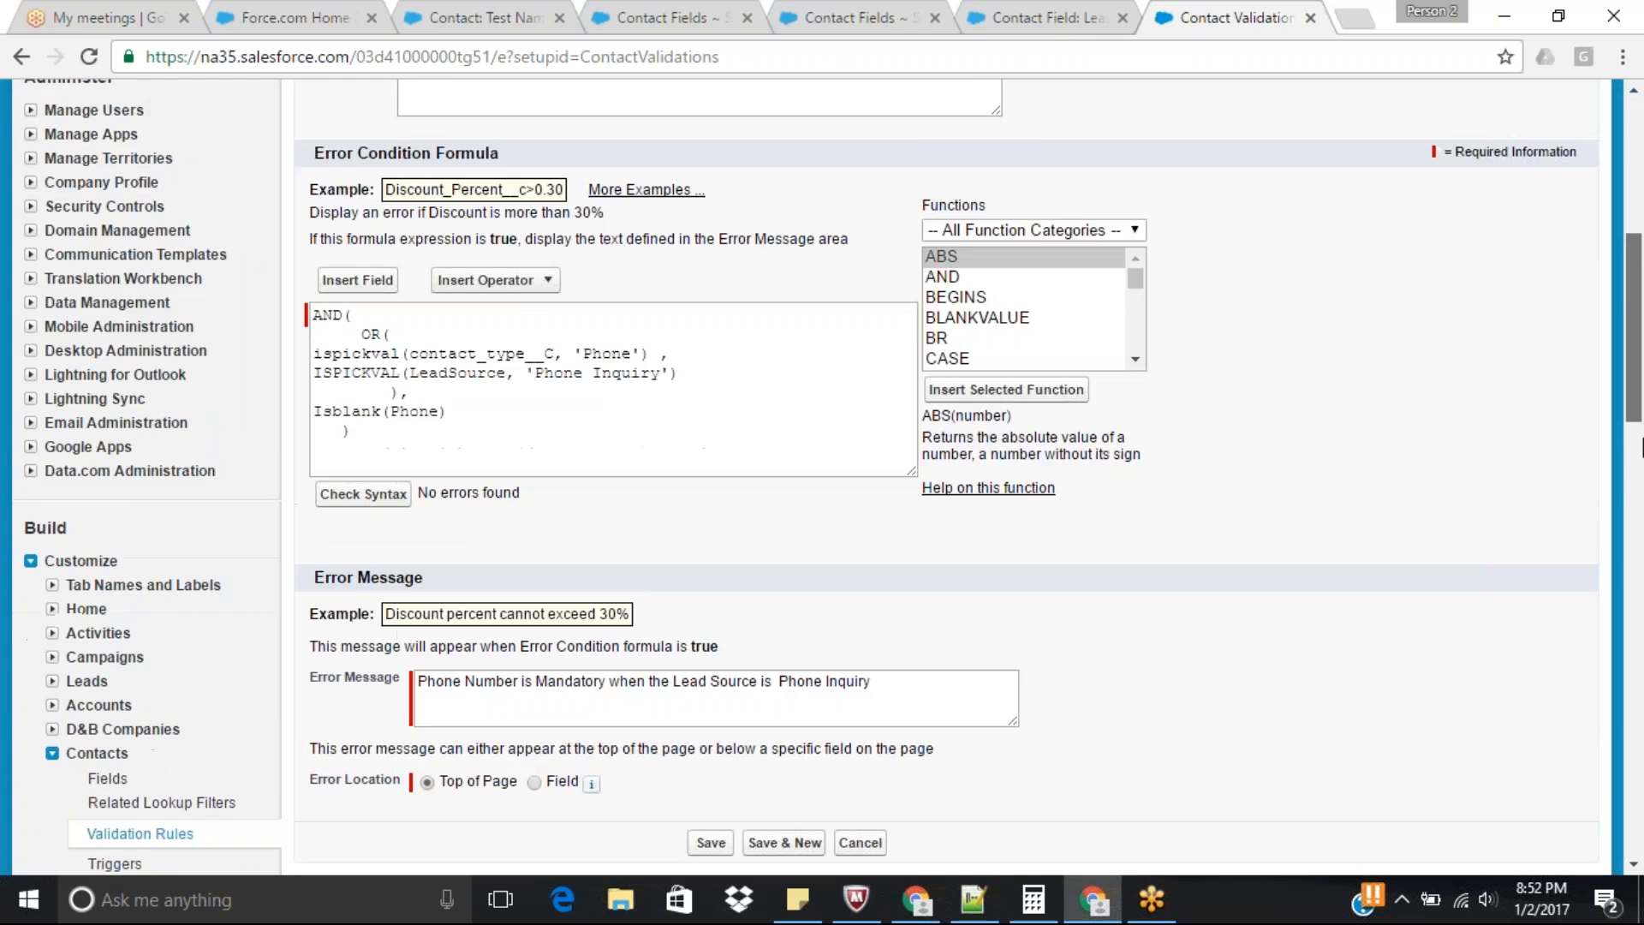
mouse_move(1643, 447)
mouse_down()
mouse_move(1641, 492)
mouse_move(1639, 420)
mouse_up()
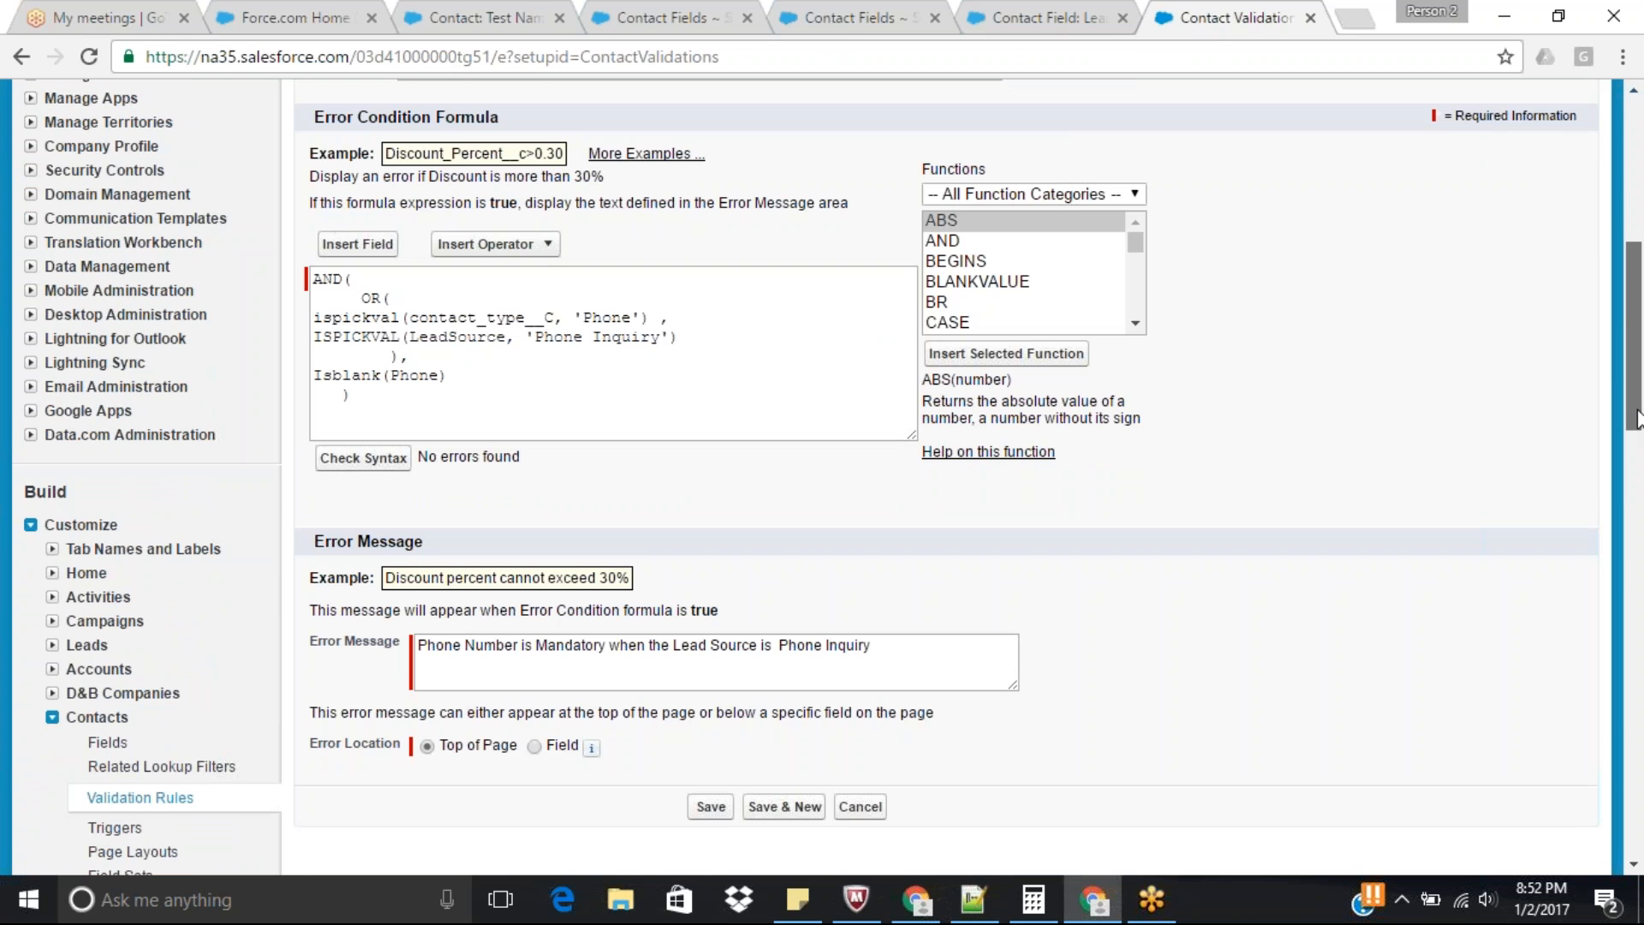
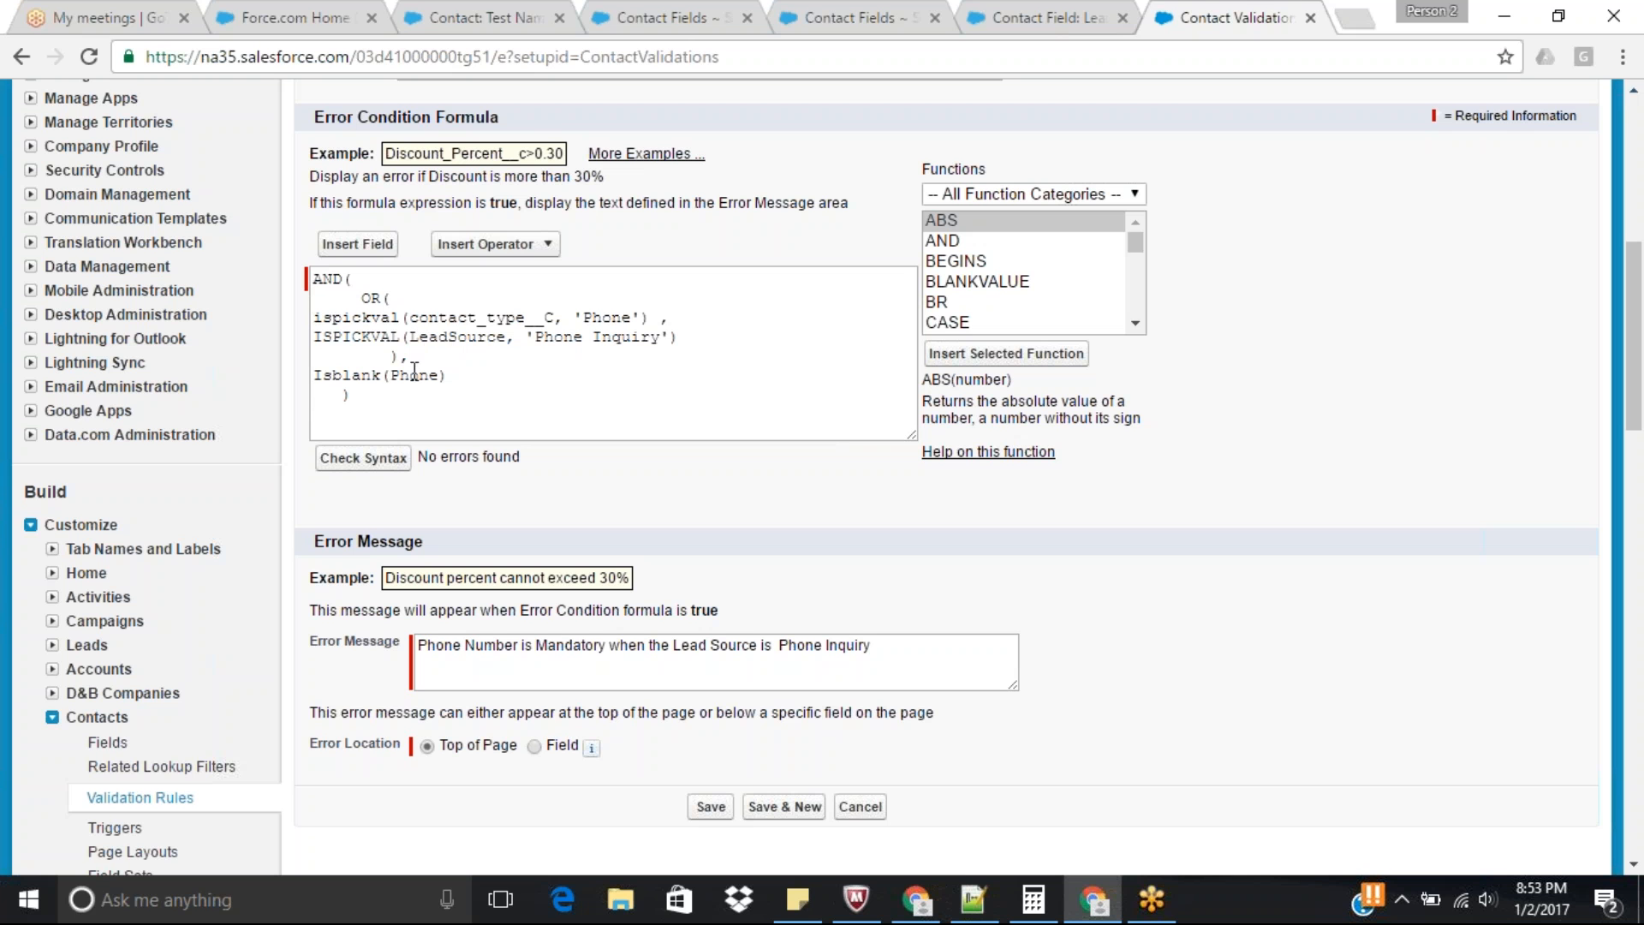
Save the revised Contact validation rule with its combined Contact Type and Lead Source conditions.
click(711, 808)
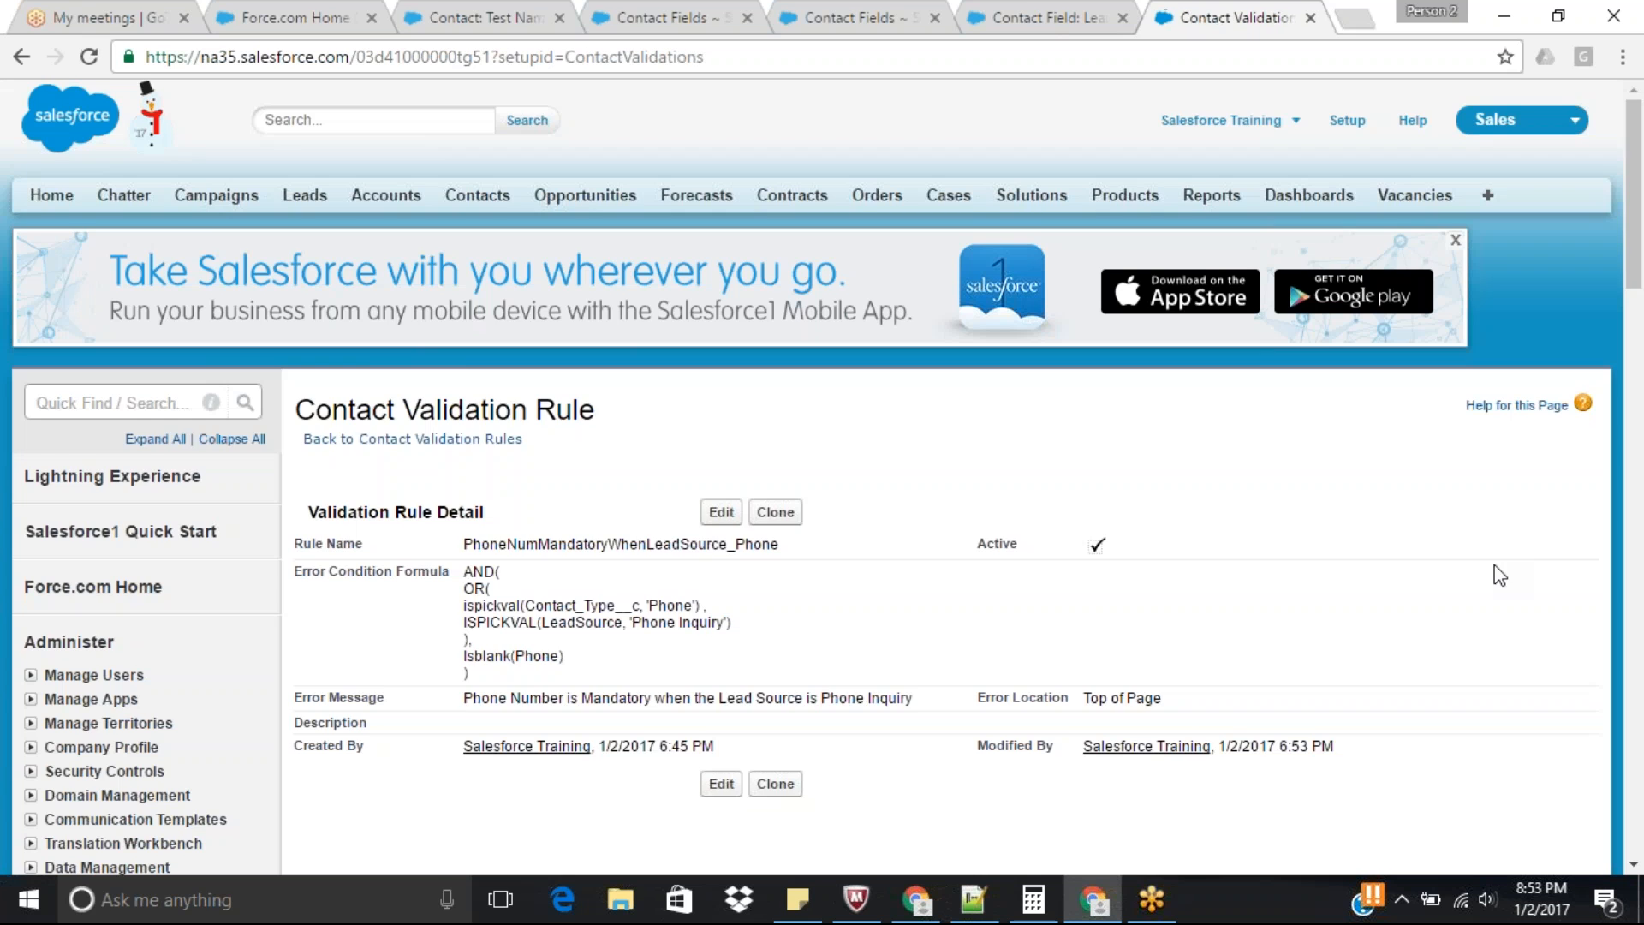
drag(1634, 215, 1634, 247)
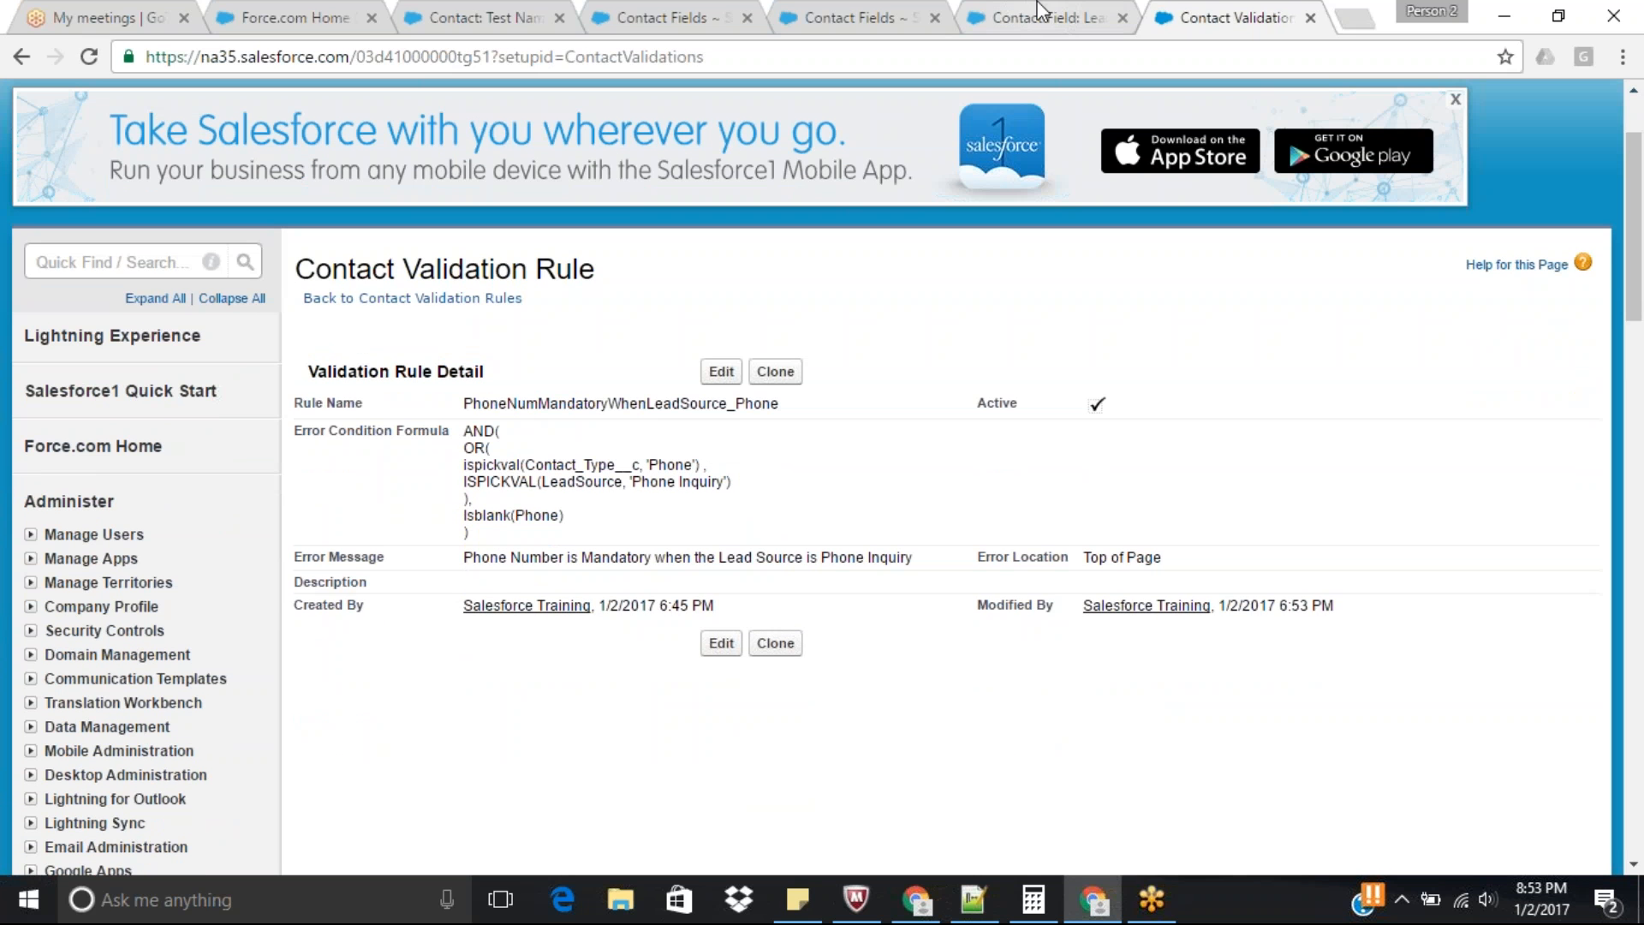
Clear the Phone field on the test contact and try to save the record to test the validation rule.
click(506, 10)
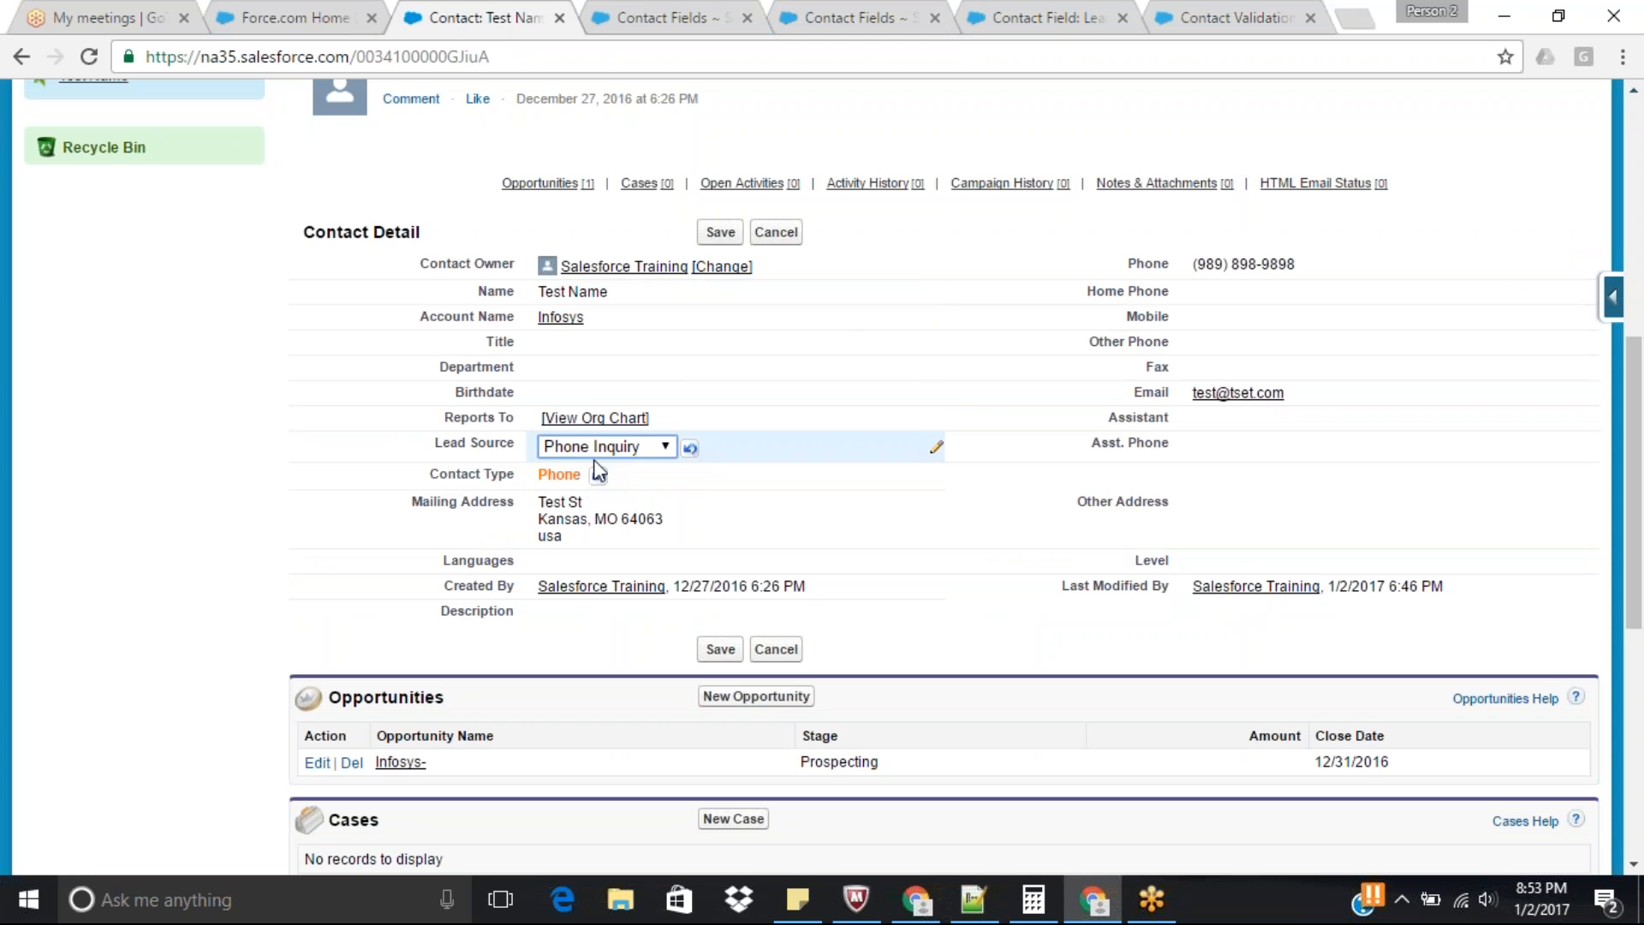
double_click(1230, 262)
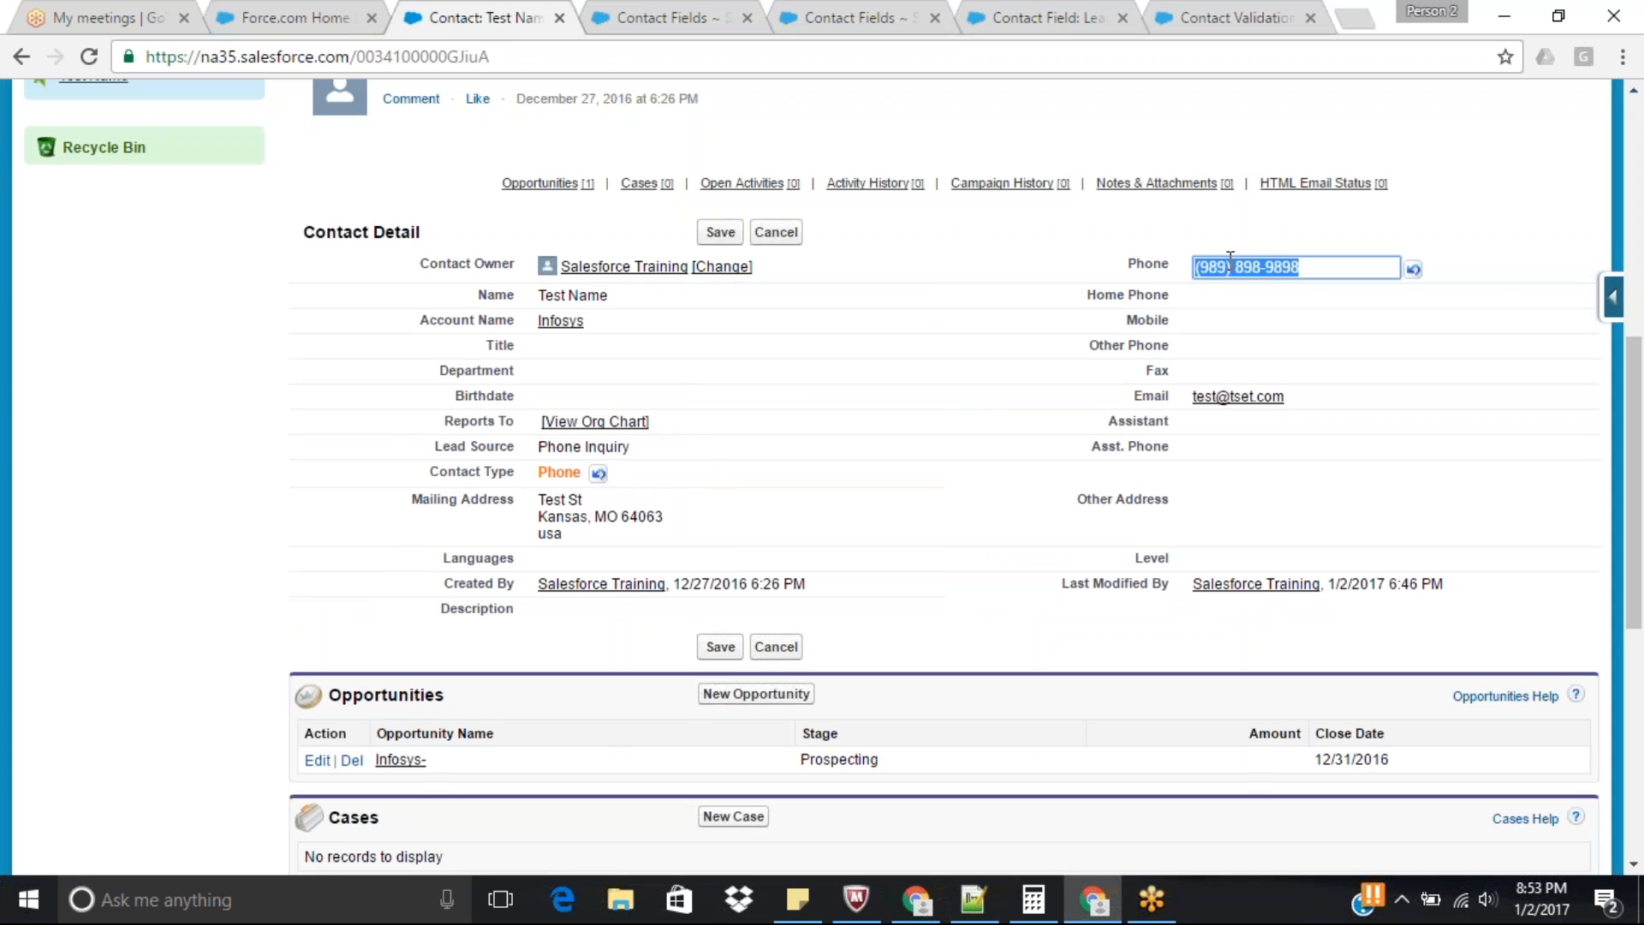
key(BackSpace)
click(718, 236)
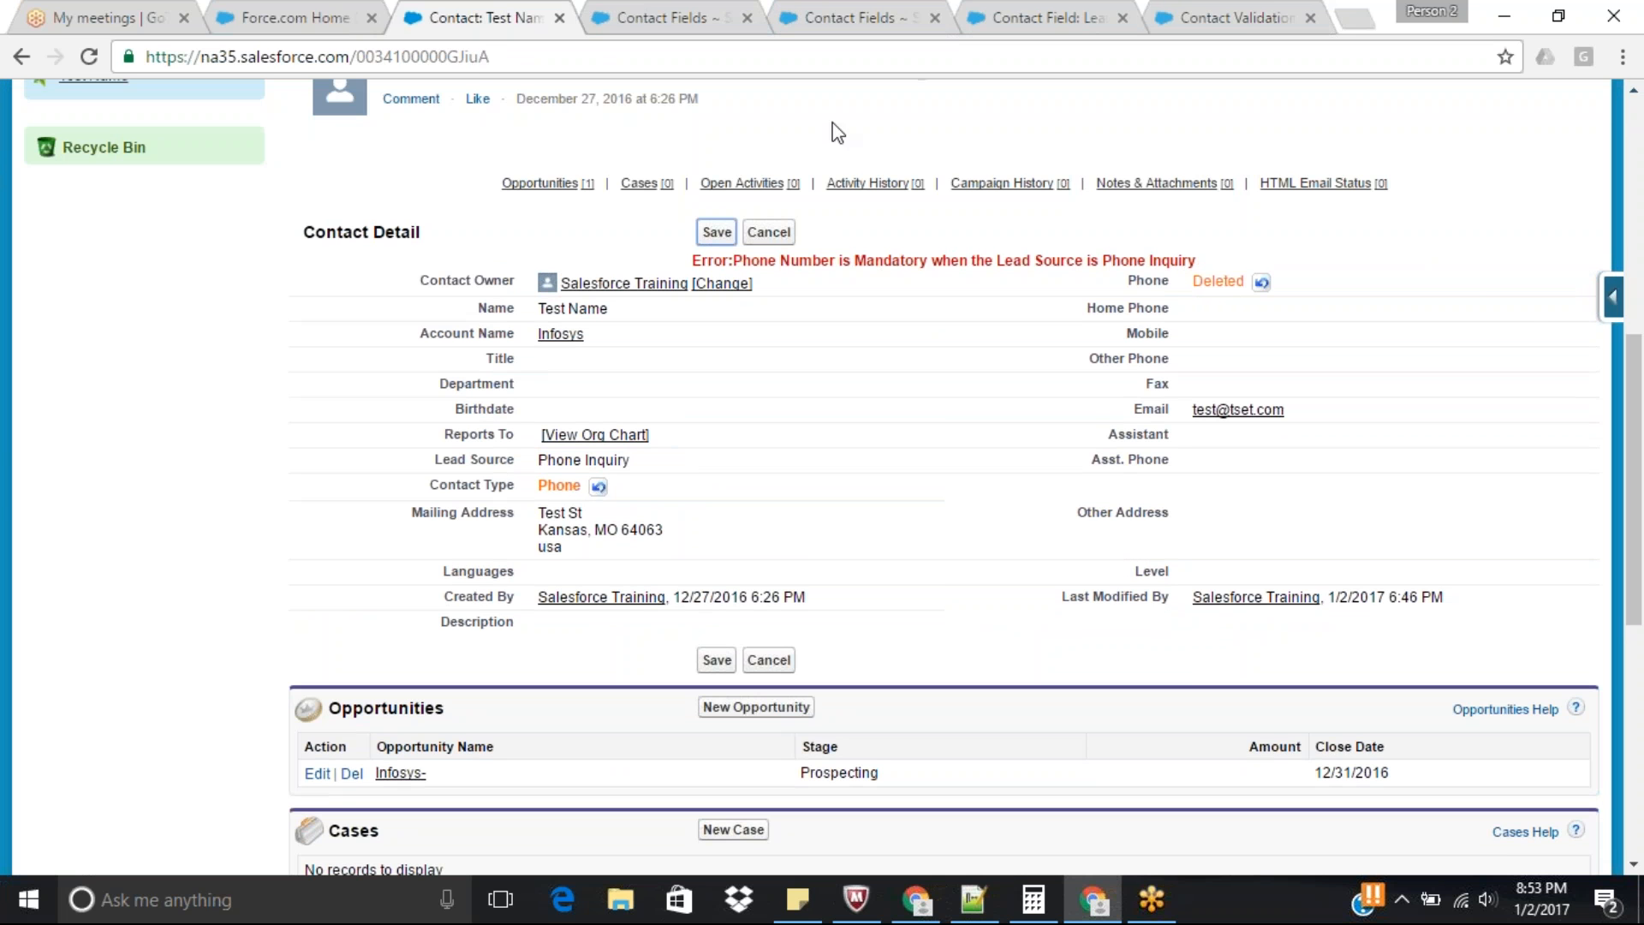
Append "OR Contact Type is Phone" to the Contact validation rule's error message and save the rule.
click(1272, 6)
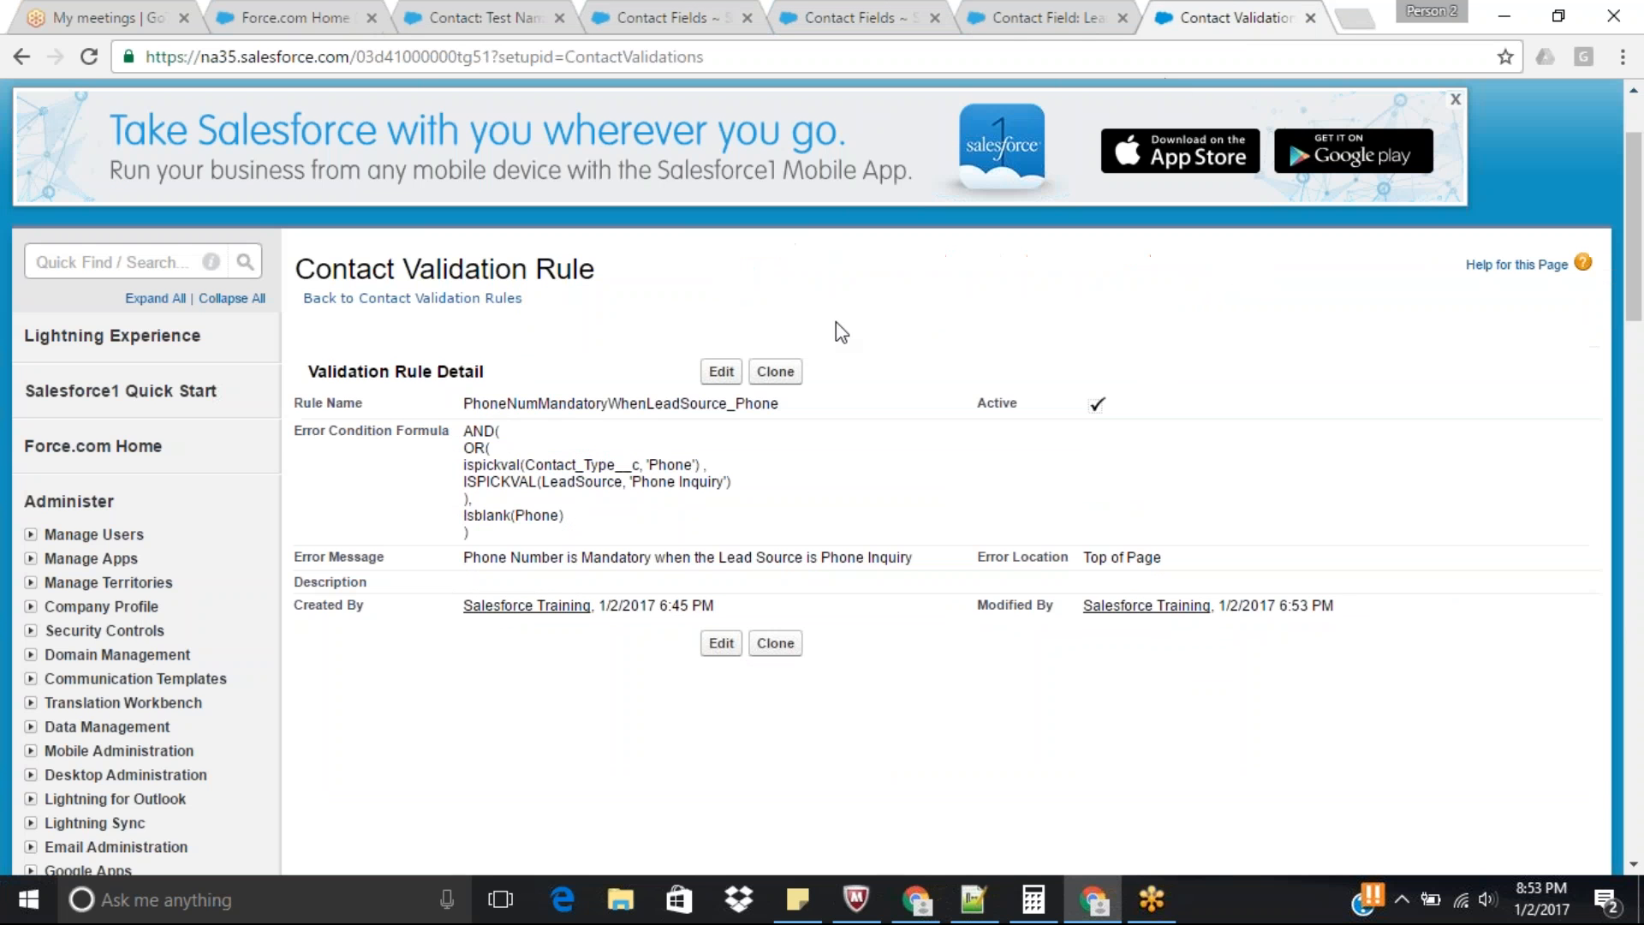
click(715, 377)
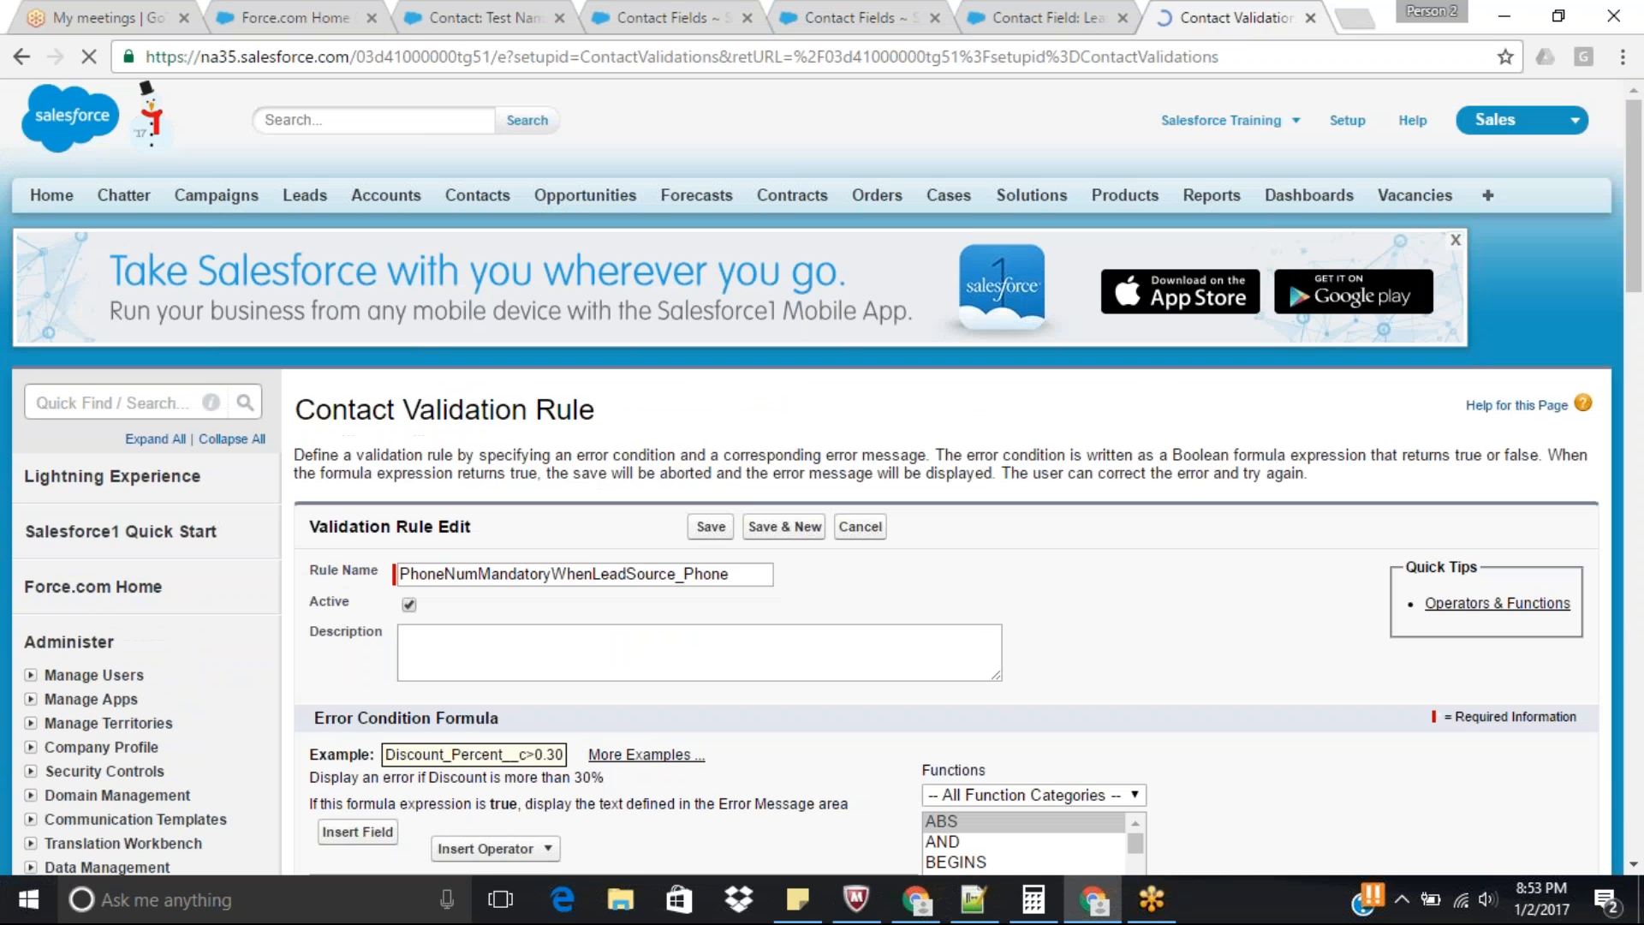
drag(1641, 238, 1641, 396)
click(915, 604)
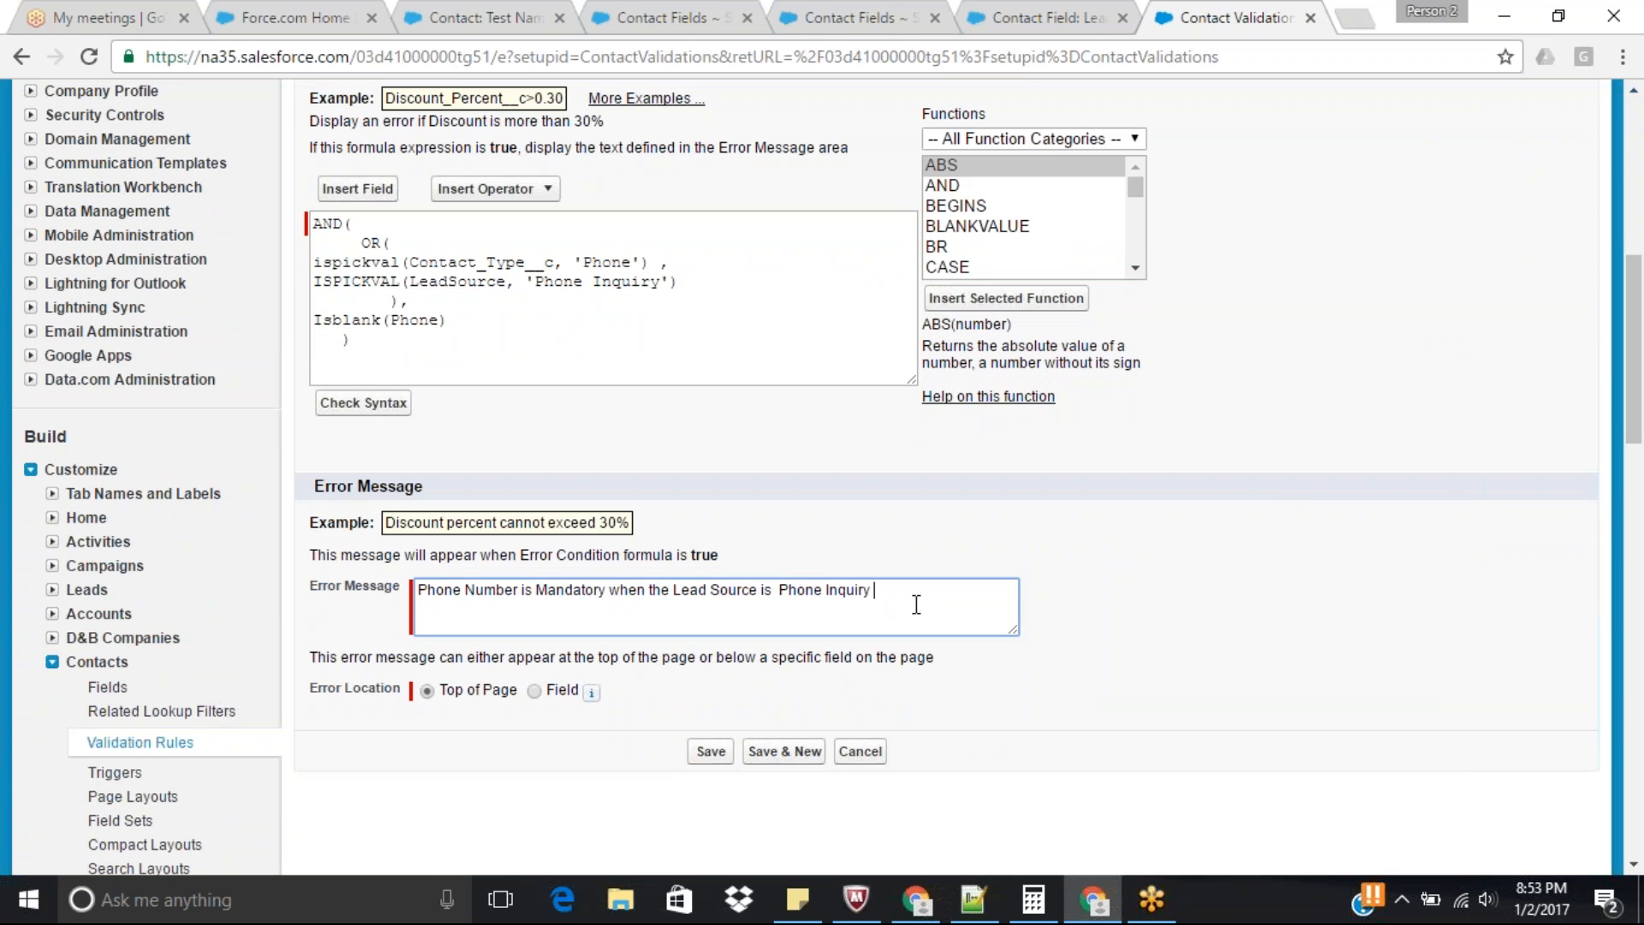
text(OR Contat)
key(BackSpace)
text(ct Type is Phone)
click(719, 752)
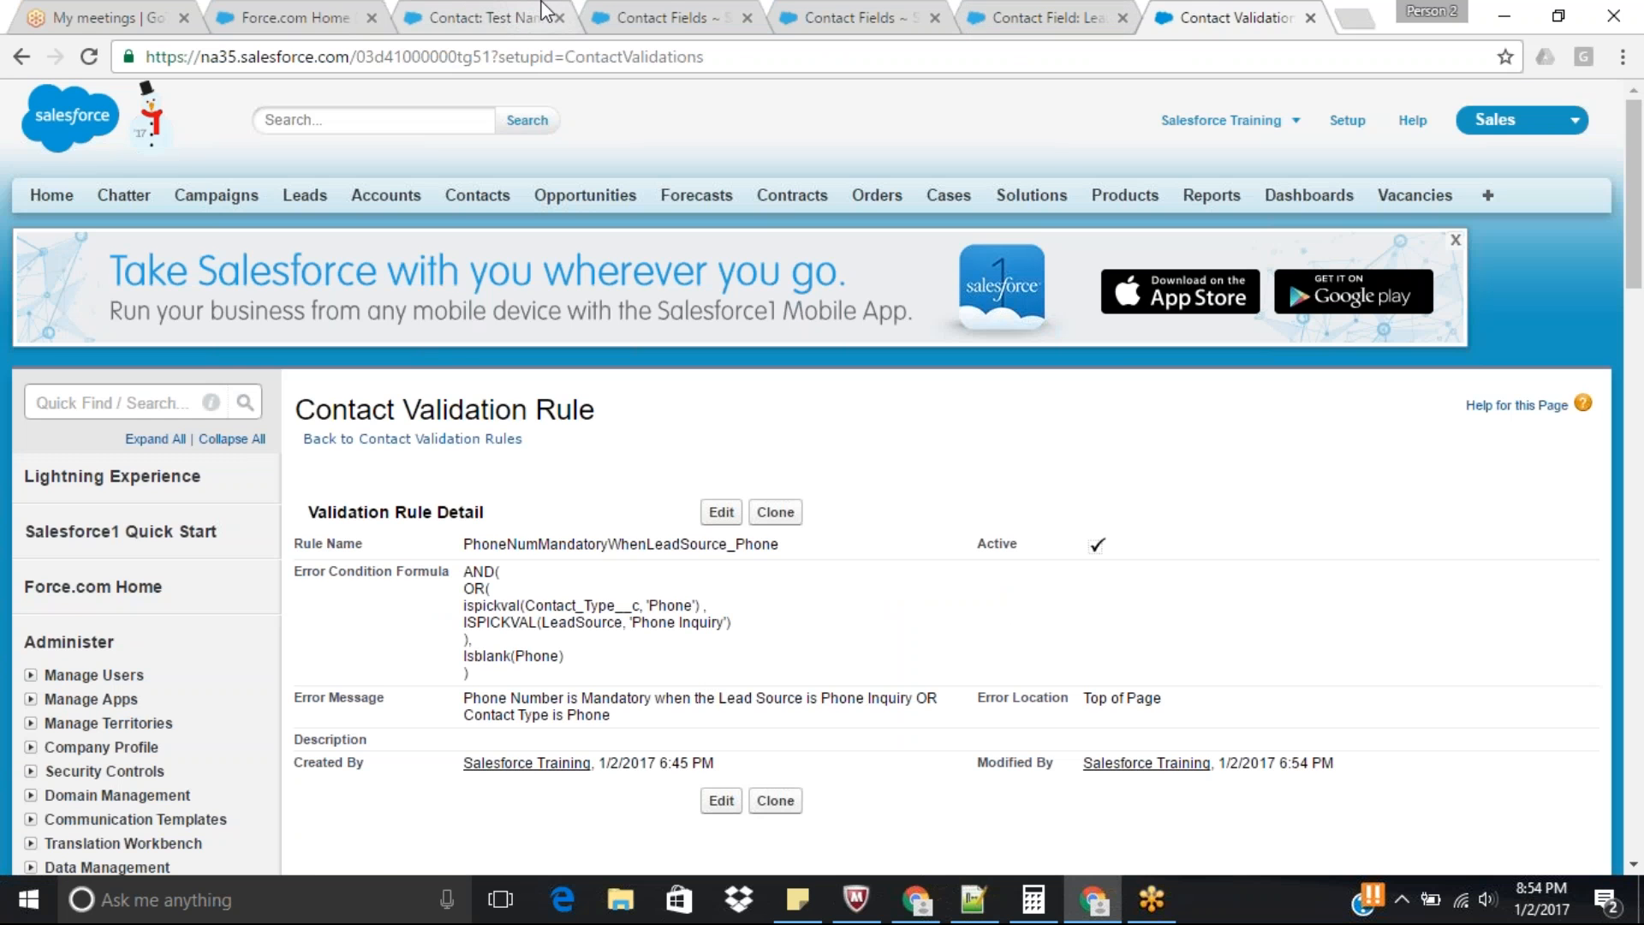
Try saving the test contact again with its Phone blank to check the rule's updated error message.
click(485, 17)
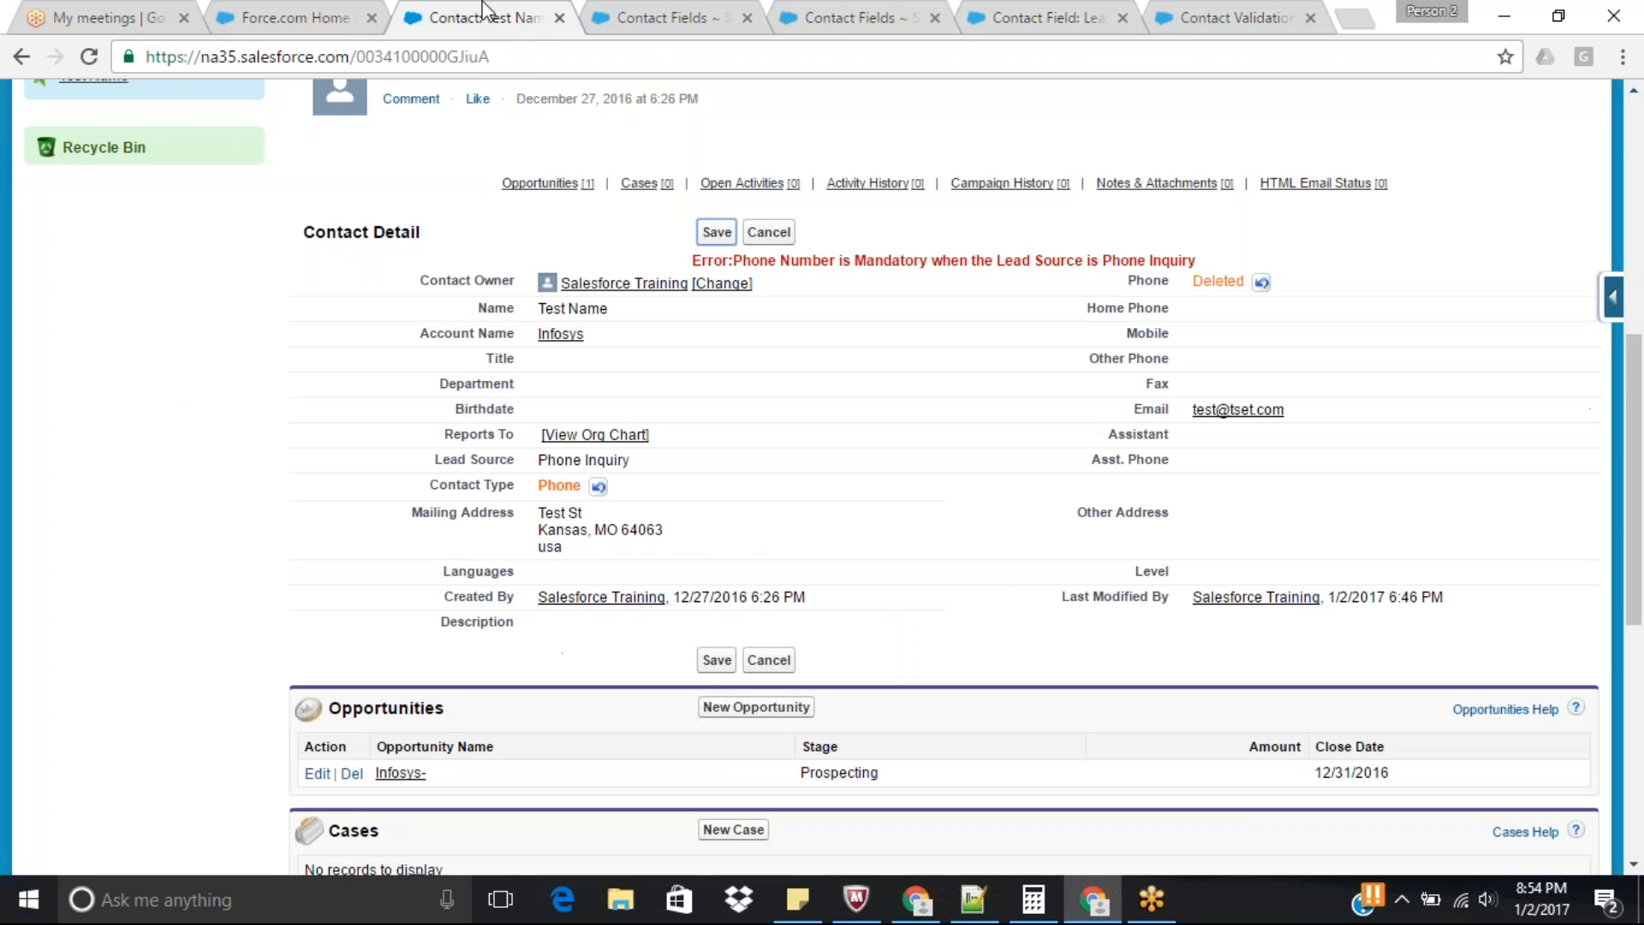
click(718, 231)
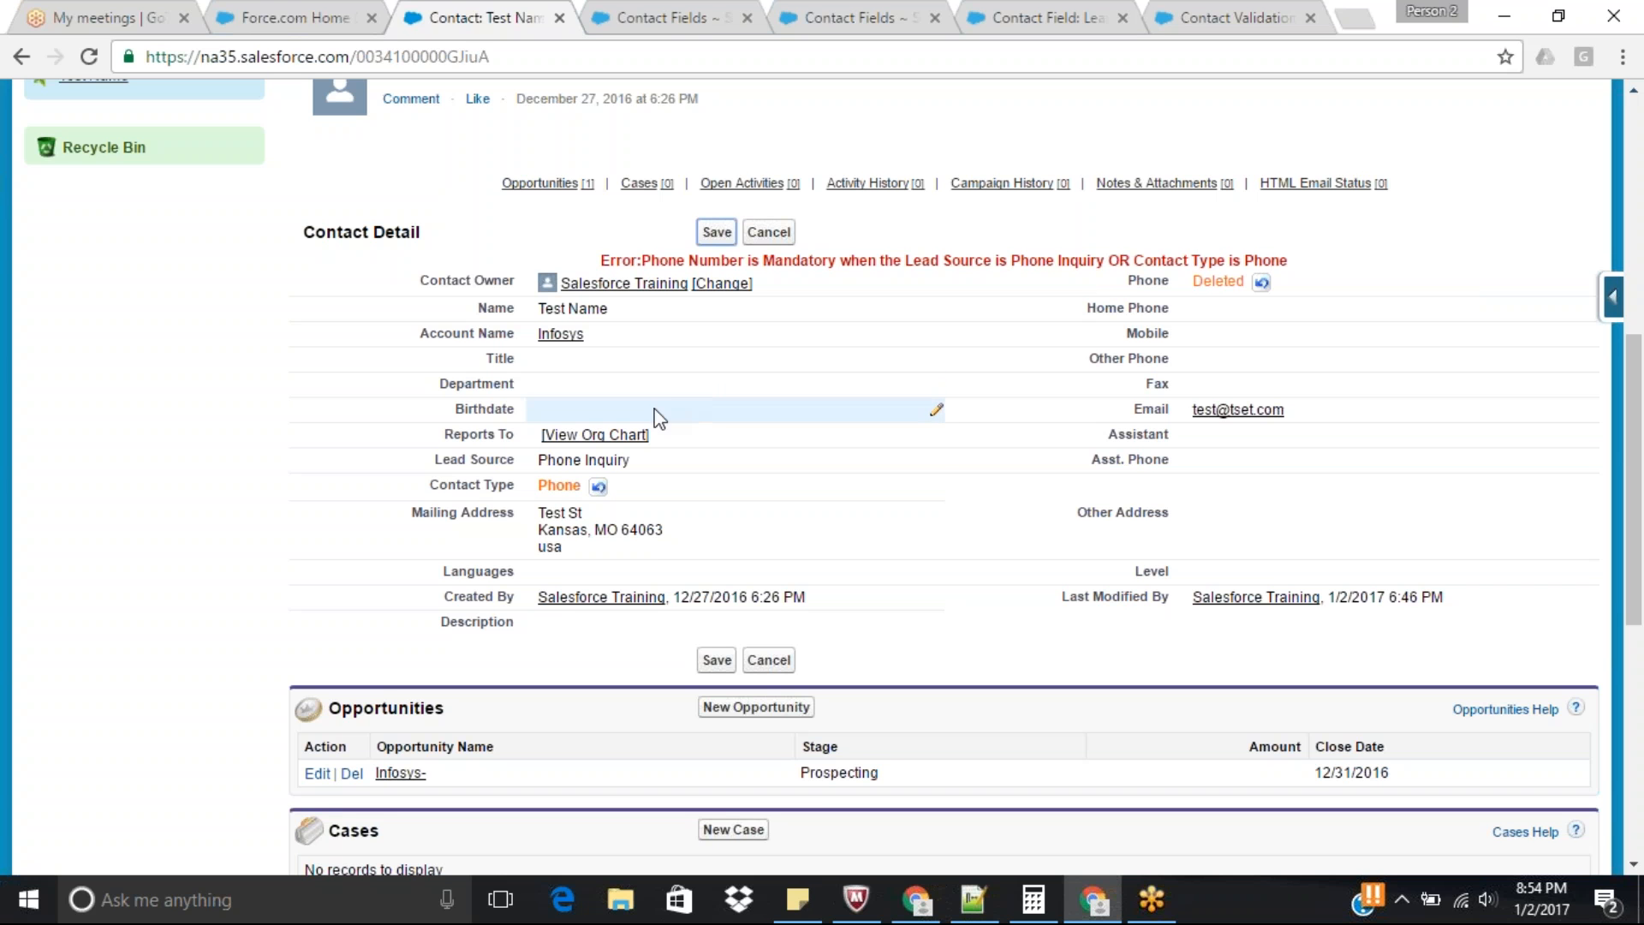
Set the test contact's Contact Type to --None-- and try to save it with Lead Source still Phone Inquiry.
double_click(561, 485)
click(569, 486)
click(572, 512)
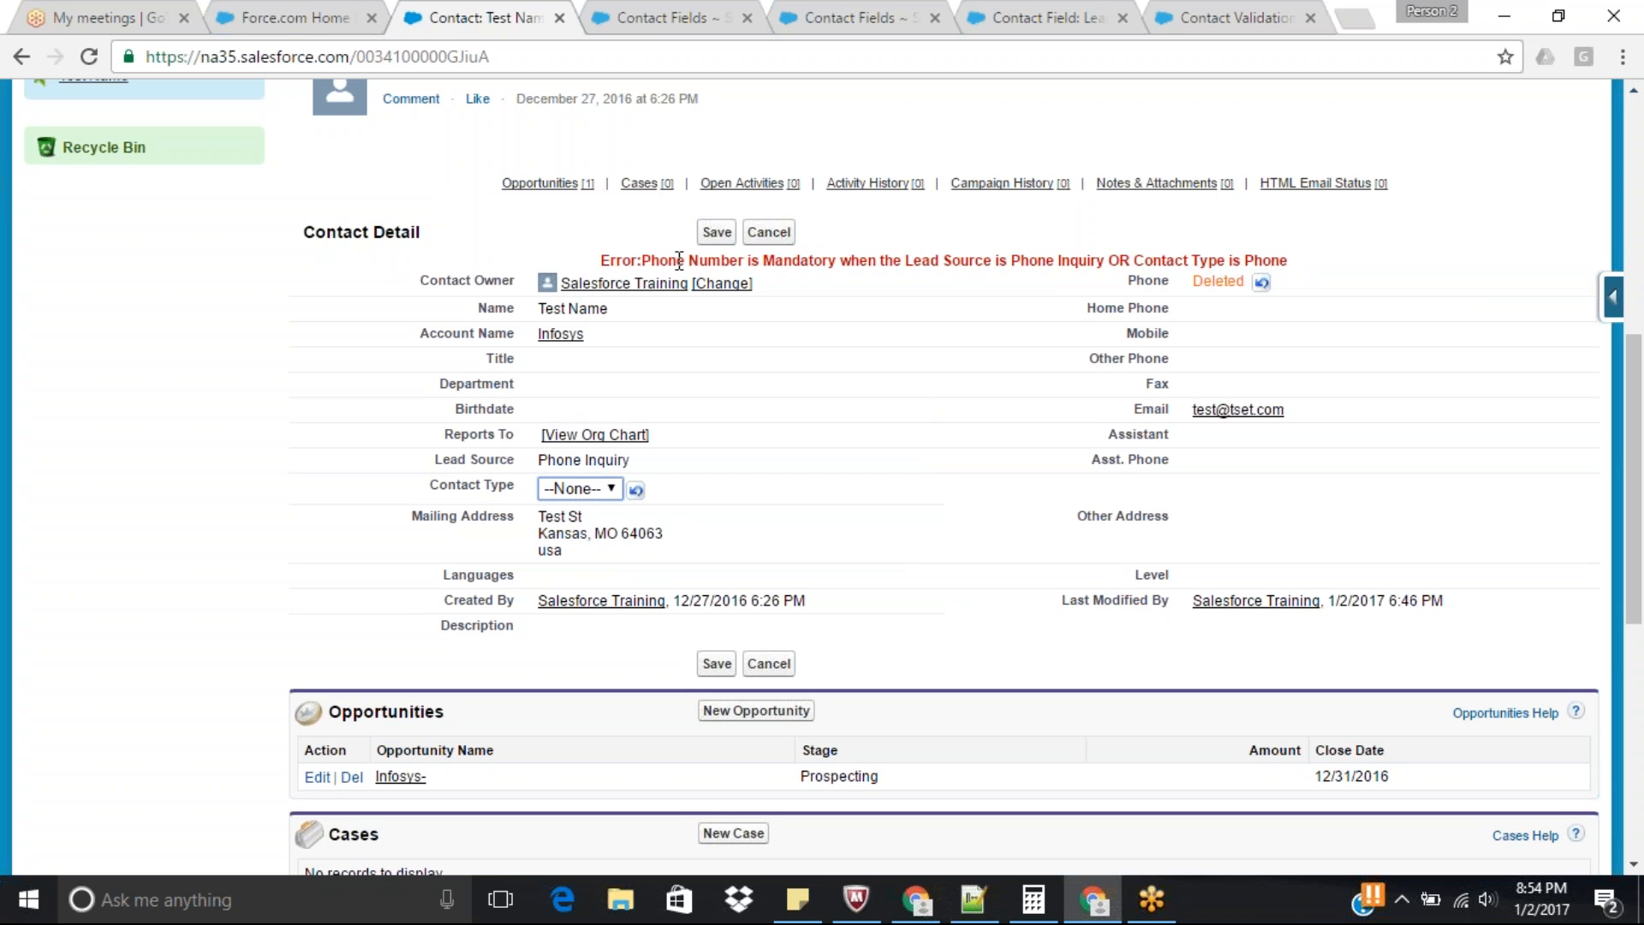
click(635, 490)
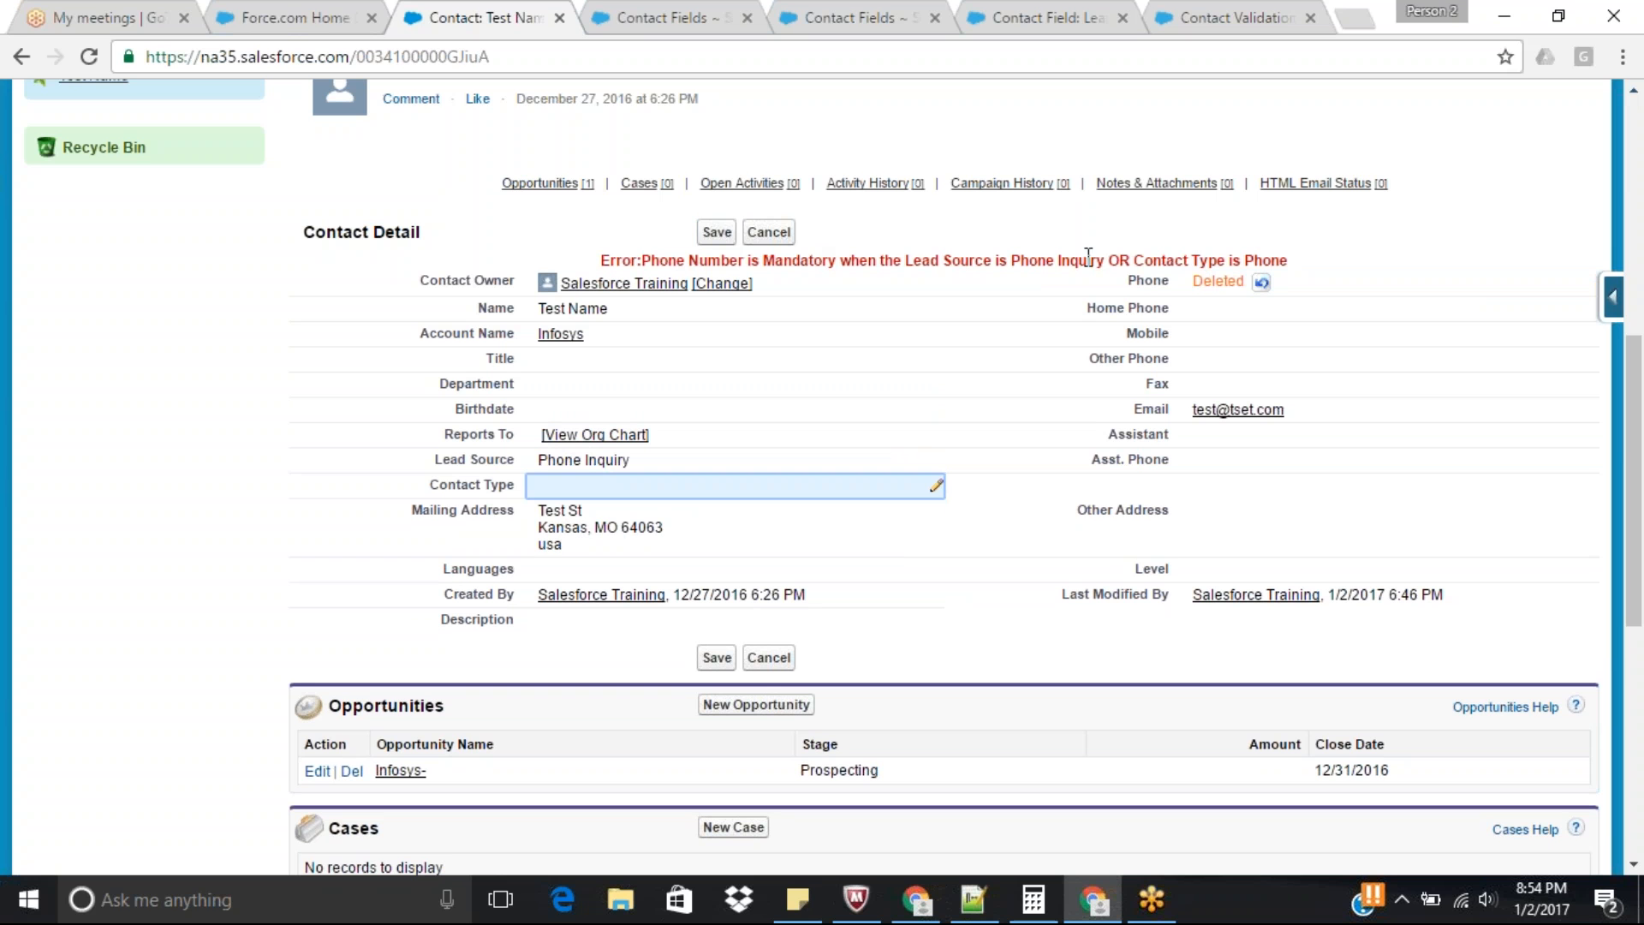
click(717, 233)
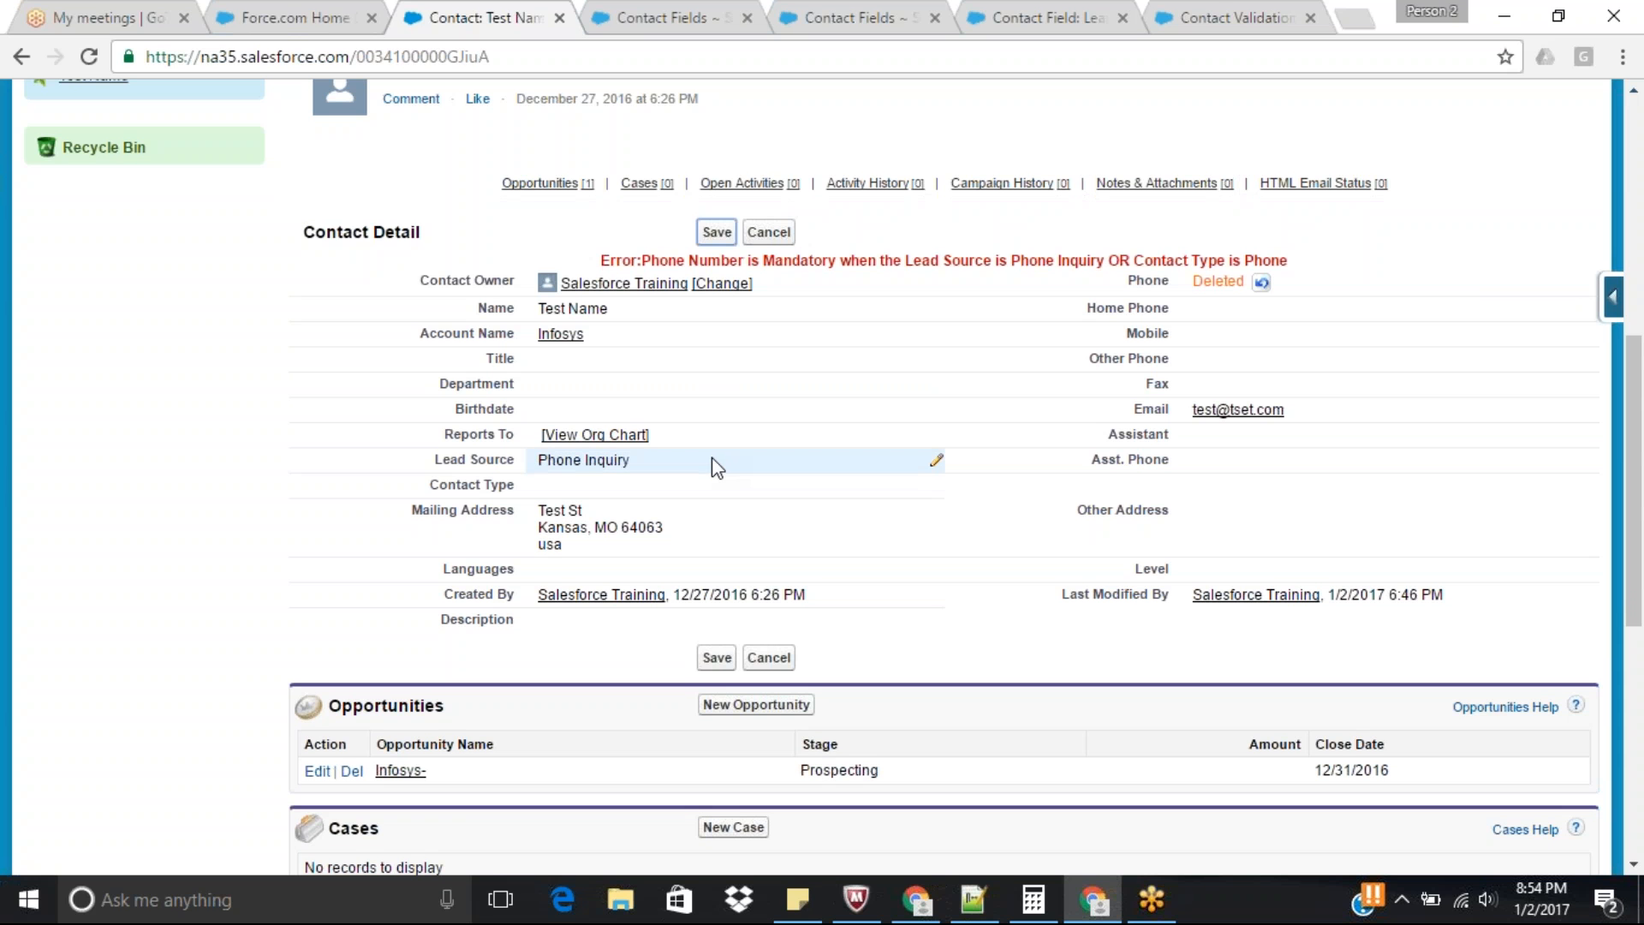
Fill in the test contact's phone number and save the record.
double_click(1228, 282)
click(1228, 284)
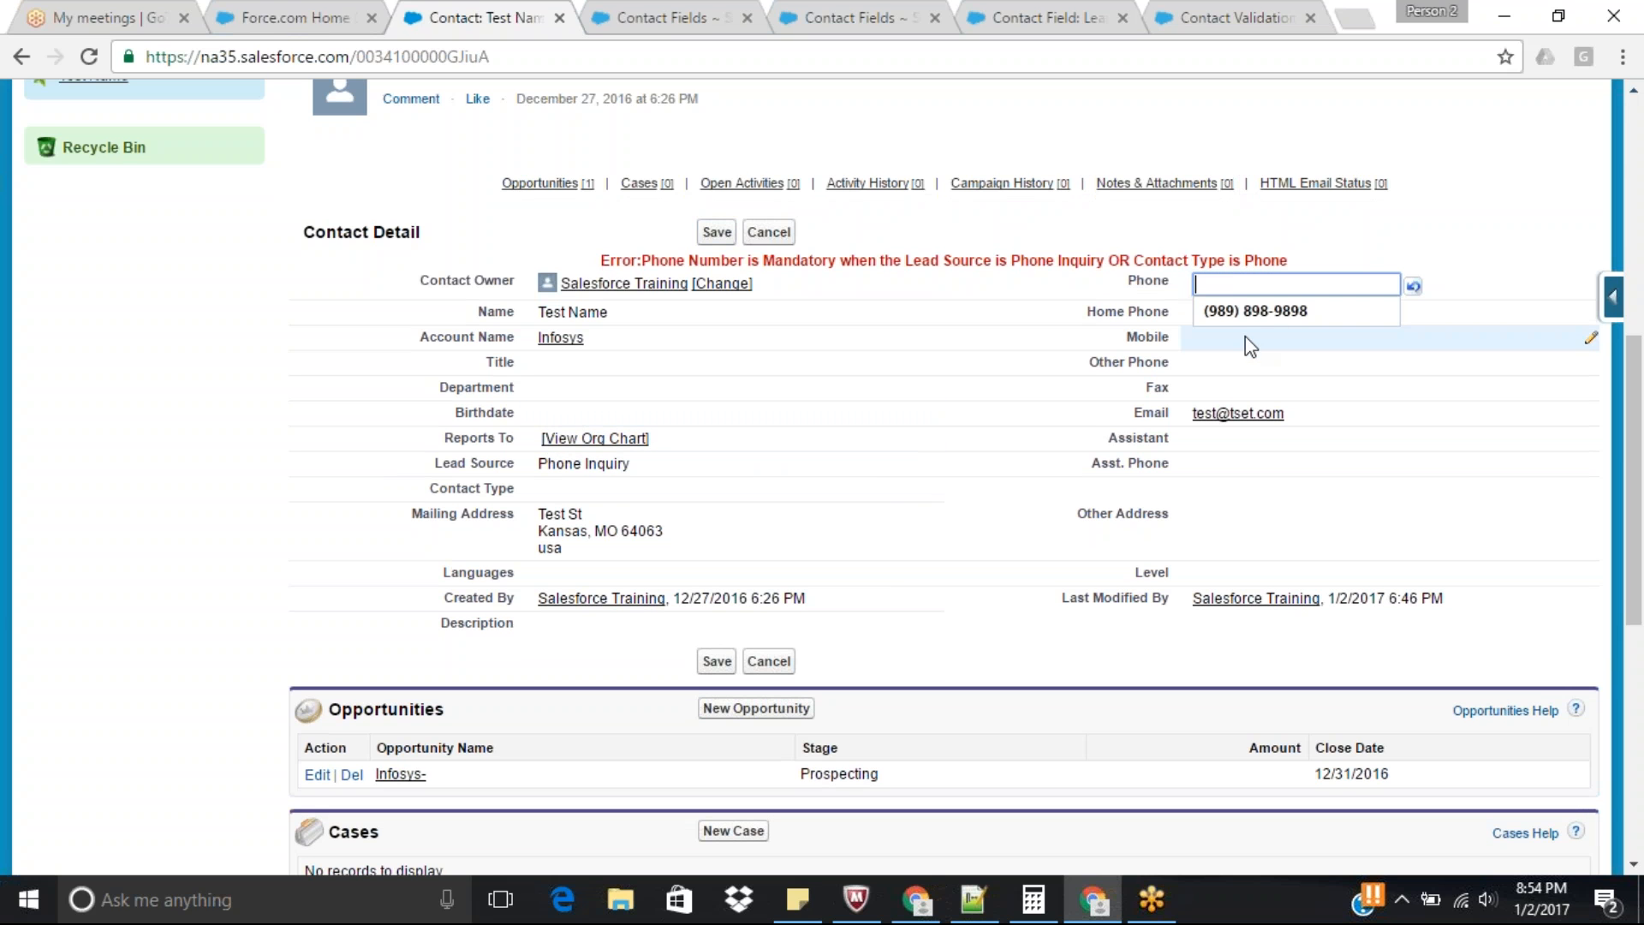
click(1249, 317)
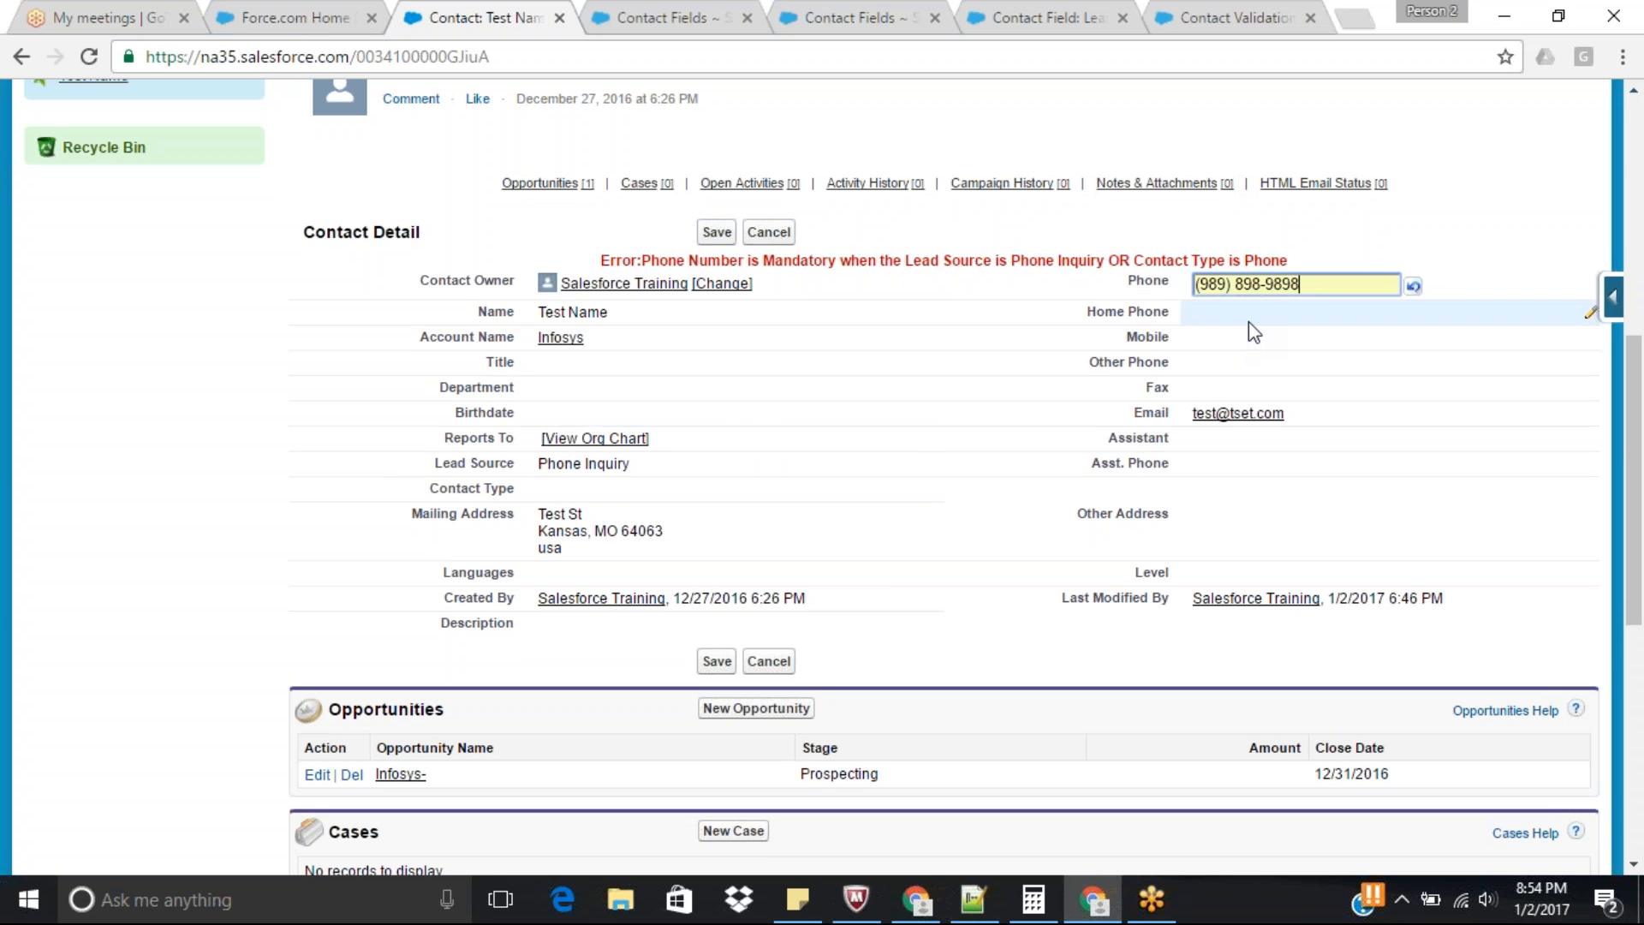
click(716, 233)
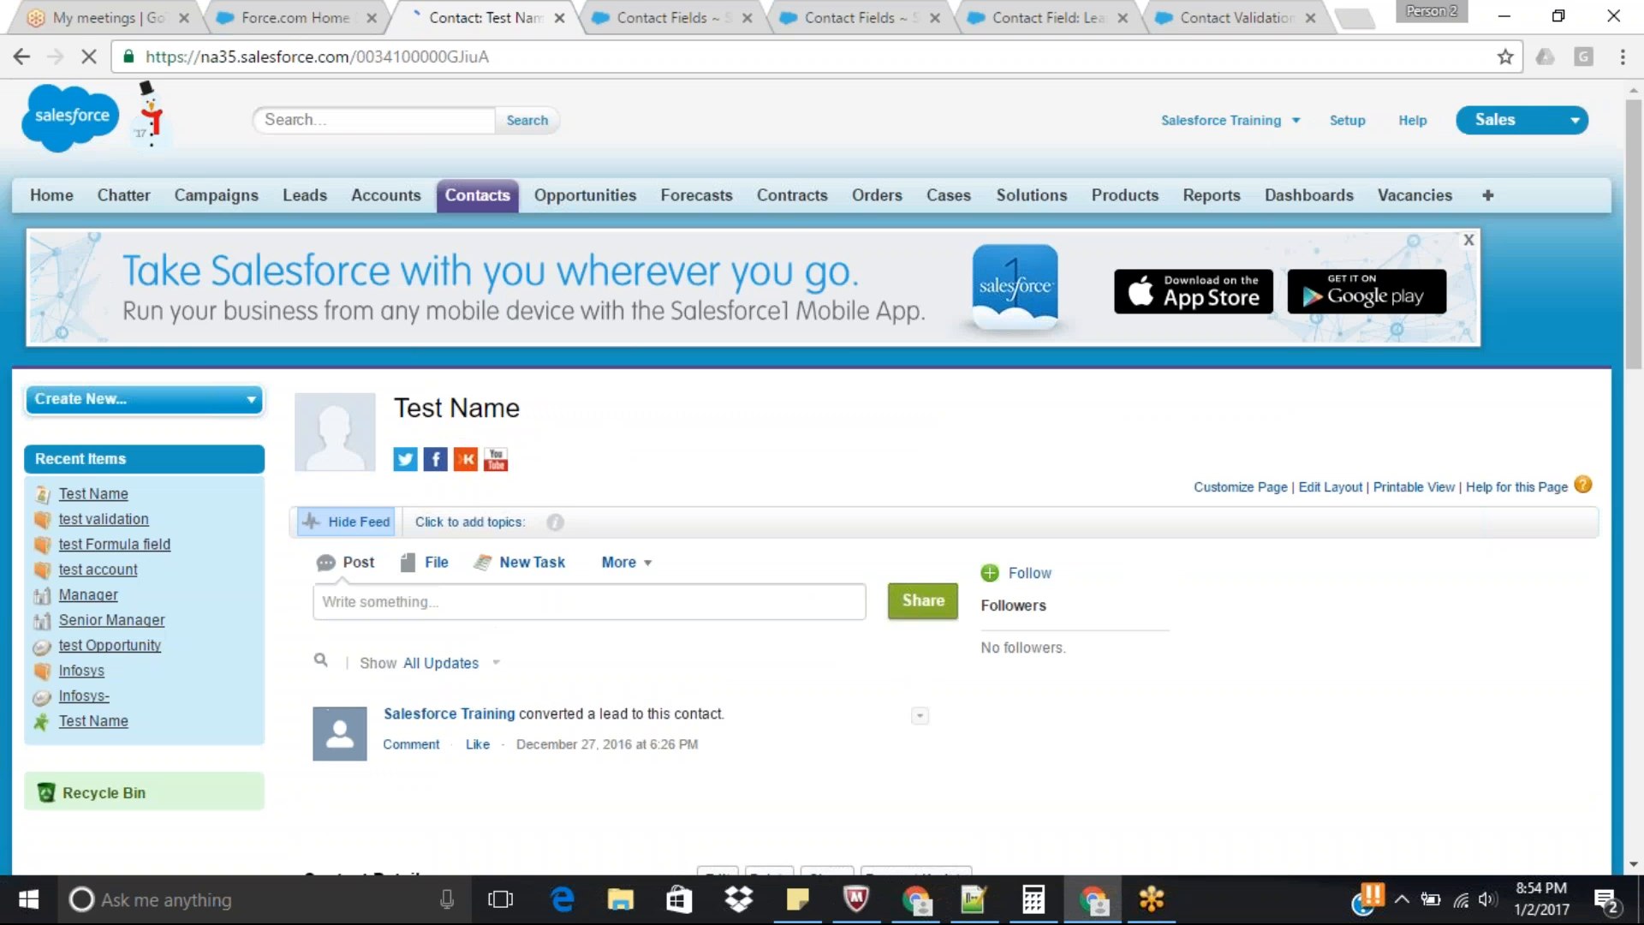
Edit the test contact: set Lead Source to --None-- and Contact Type to Phone, clear Phone, and try to save.
scroll(738, 479, down, 5)
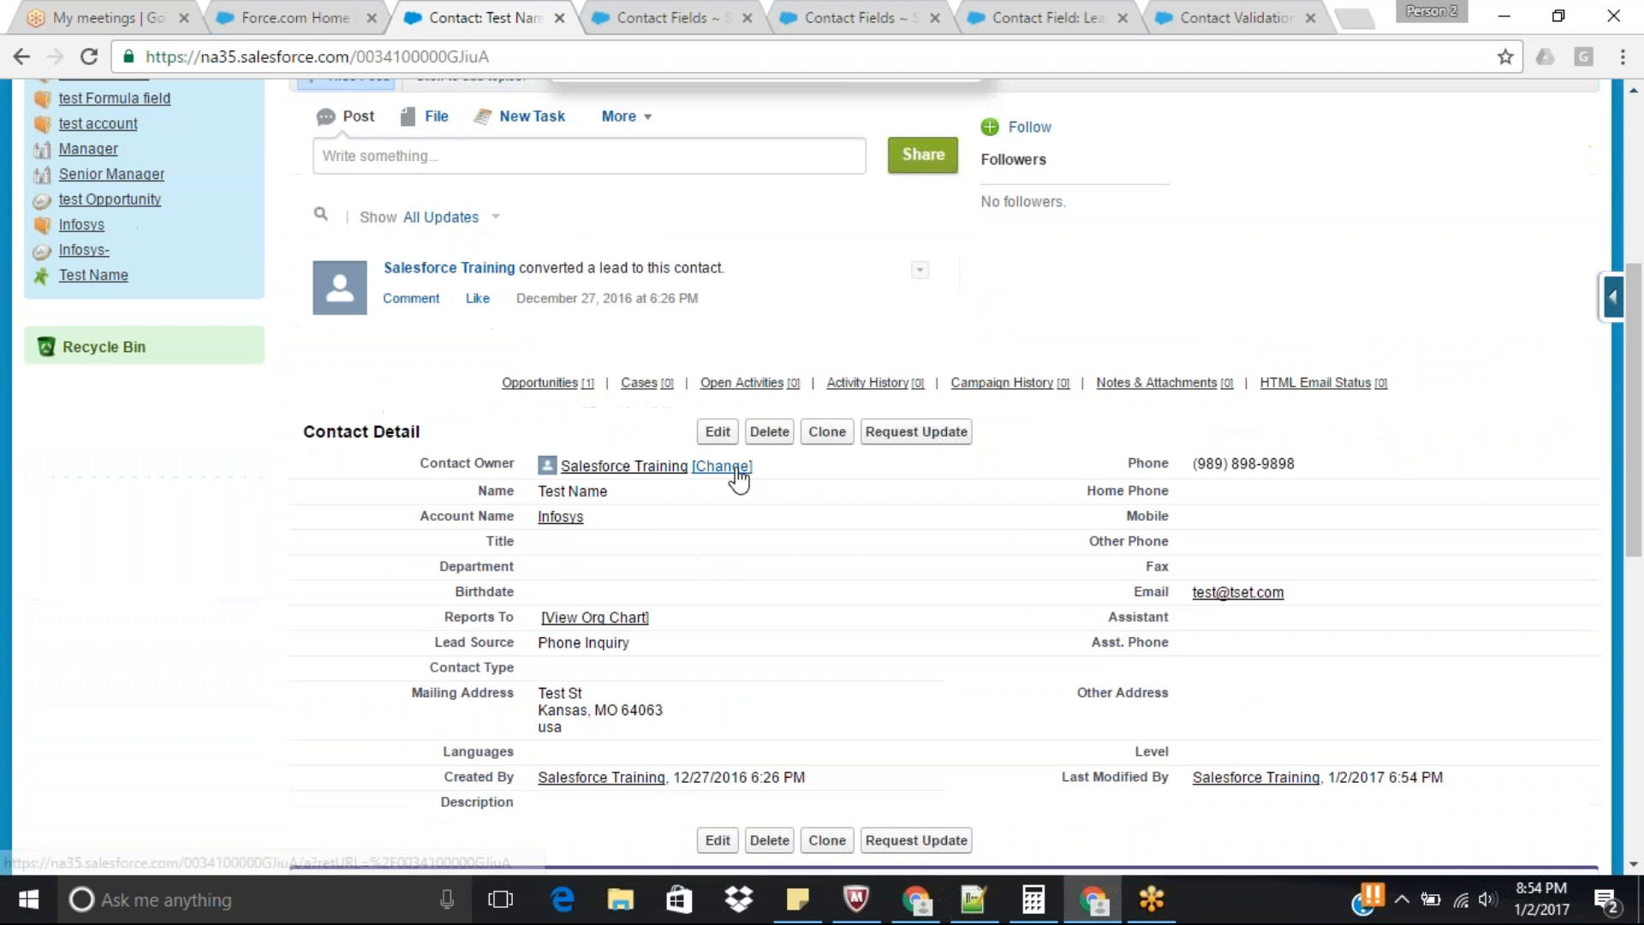
click(720, 433)
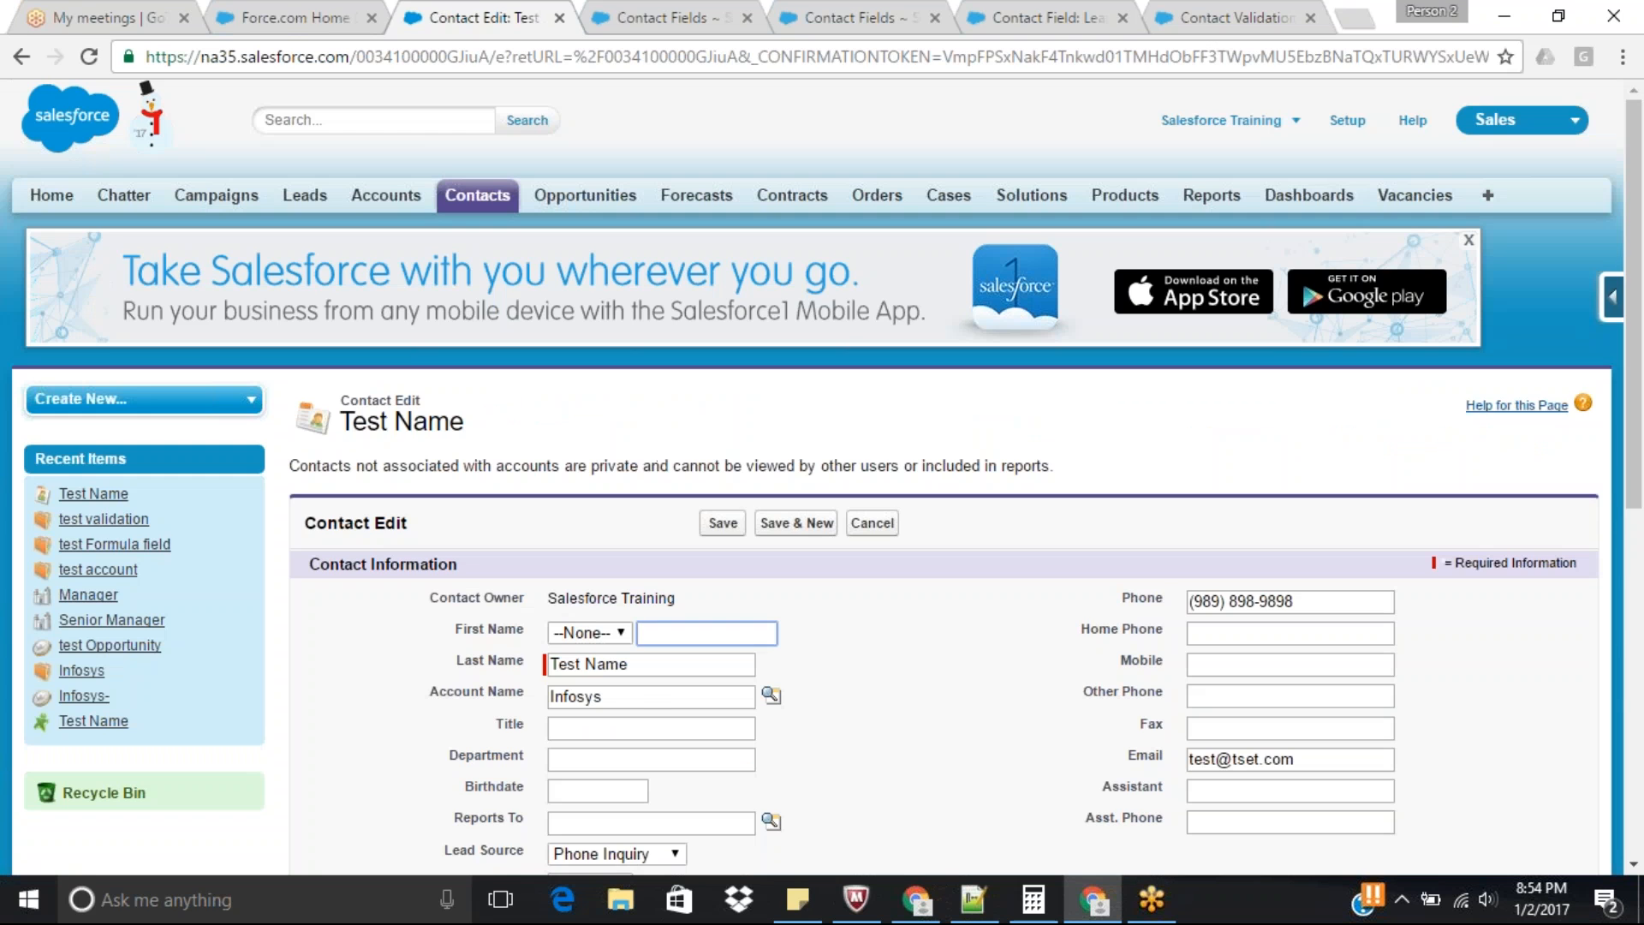
scroll(717, 527, down, 4)
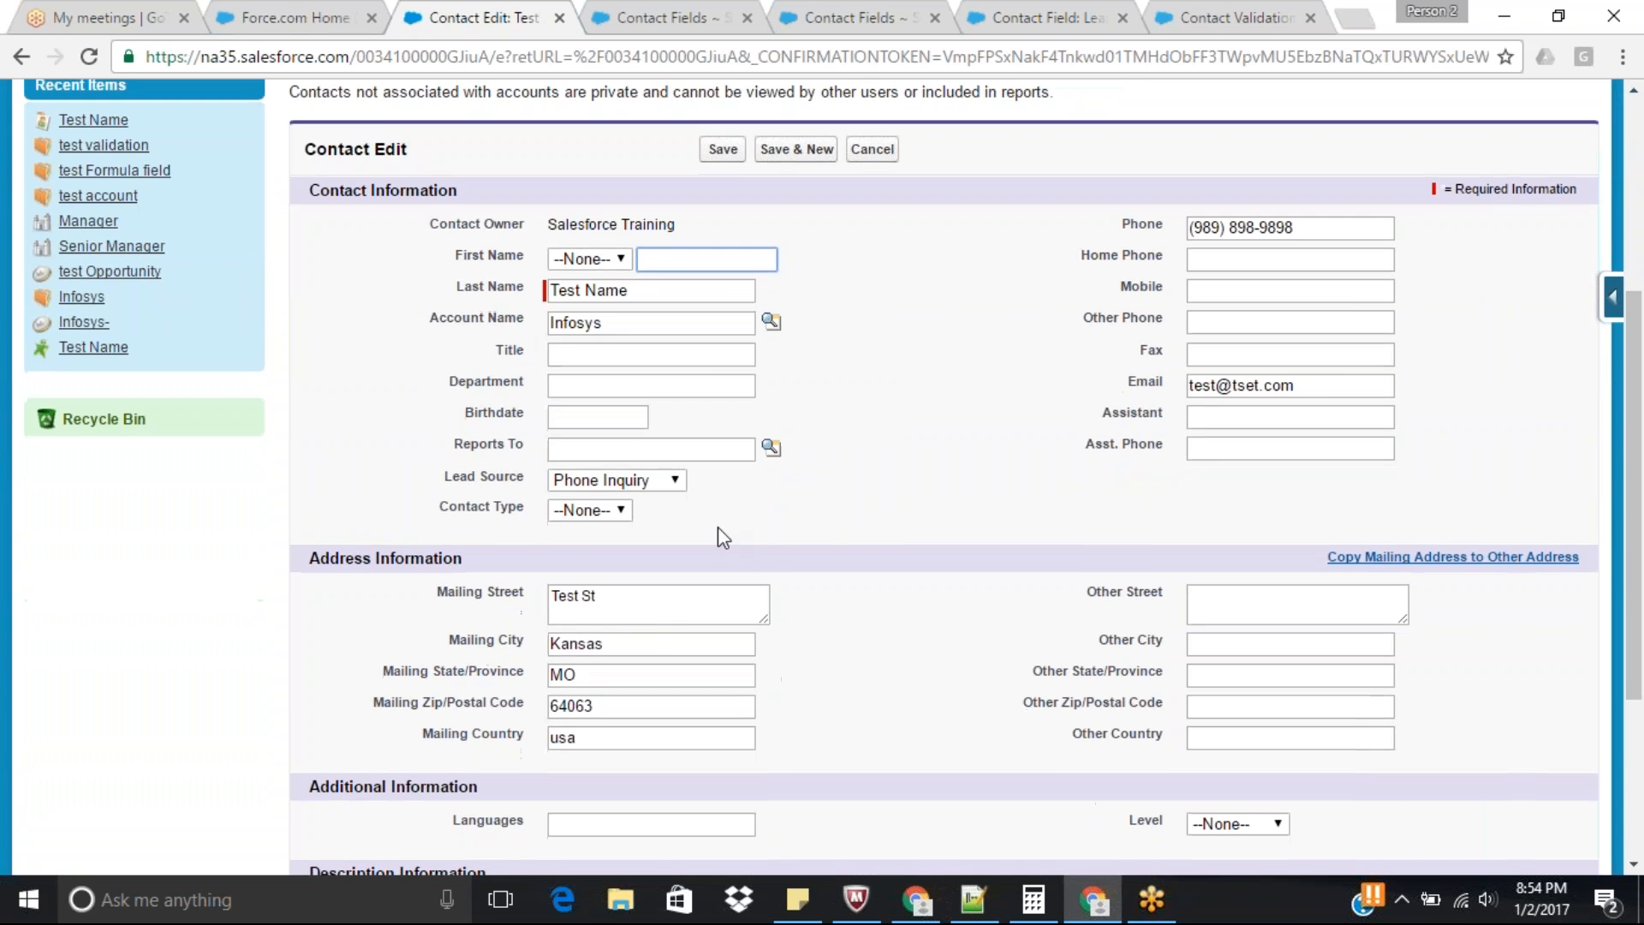
click(623, 481)
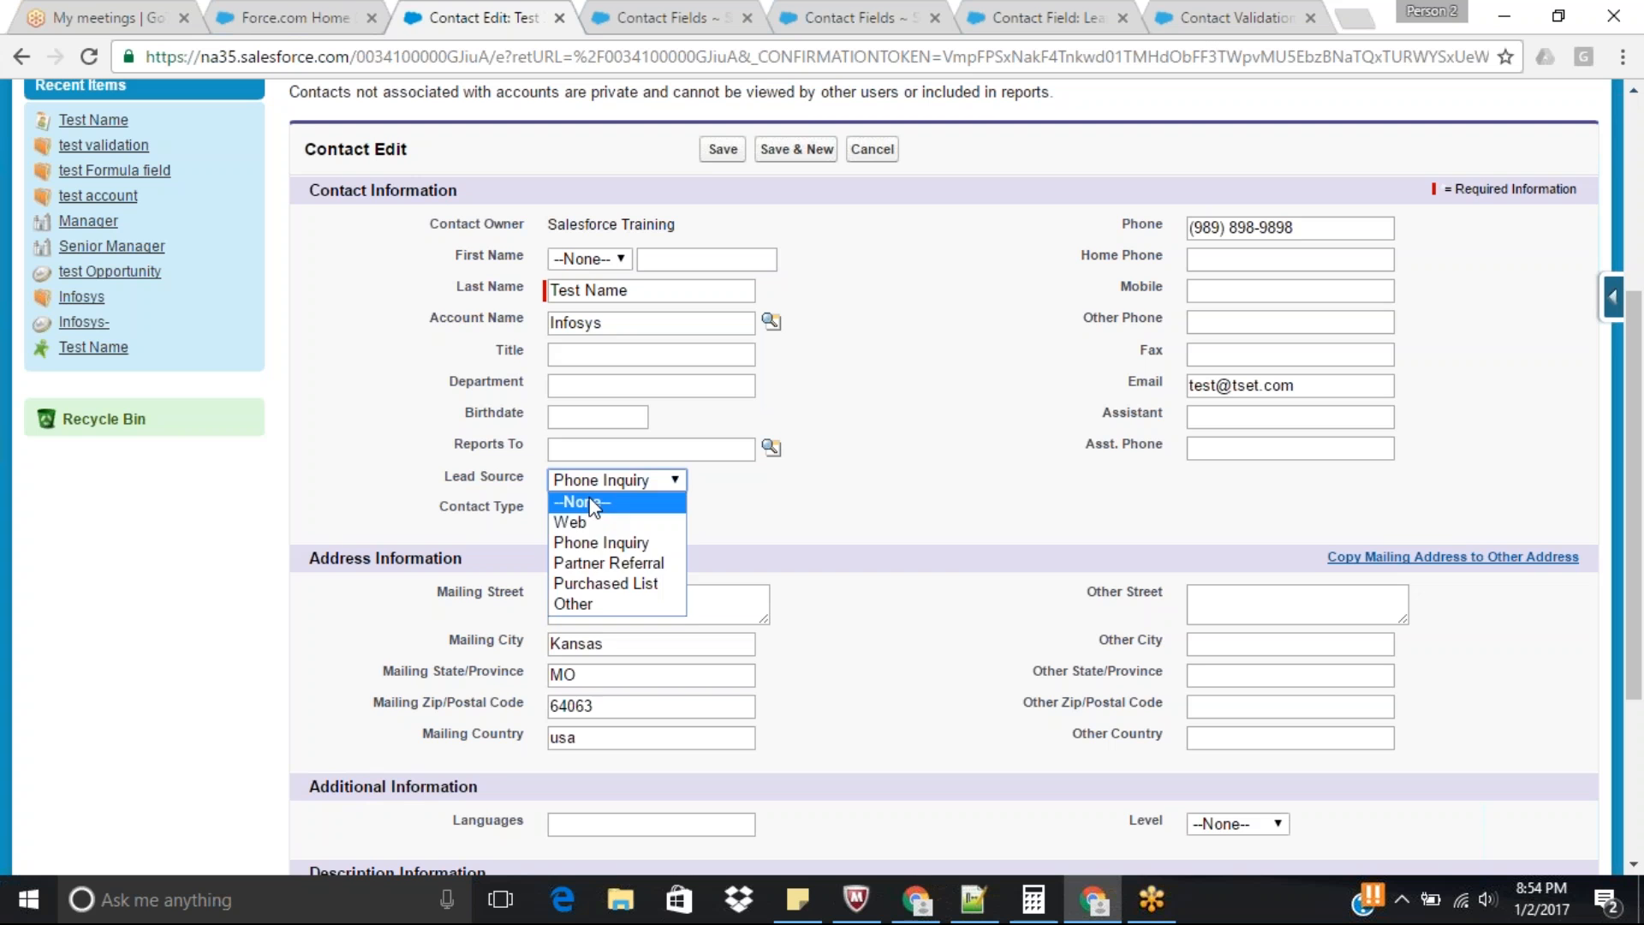
click(591, 504)
click(589, 512)
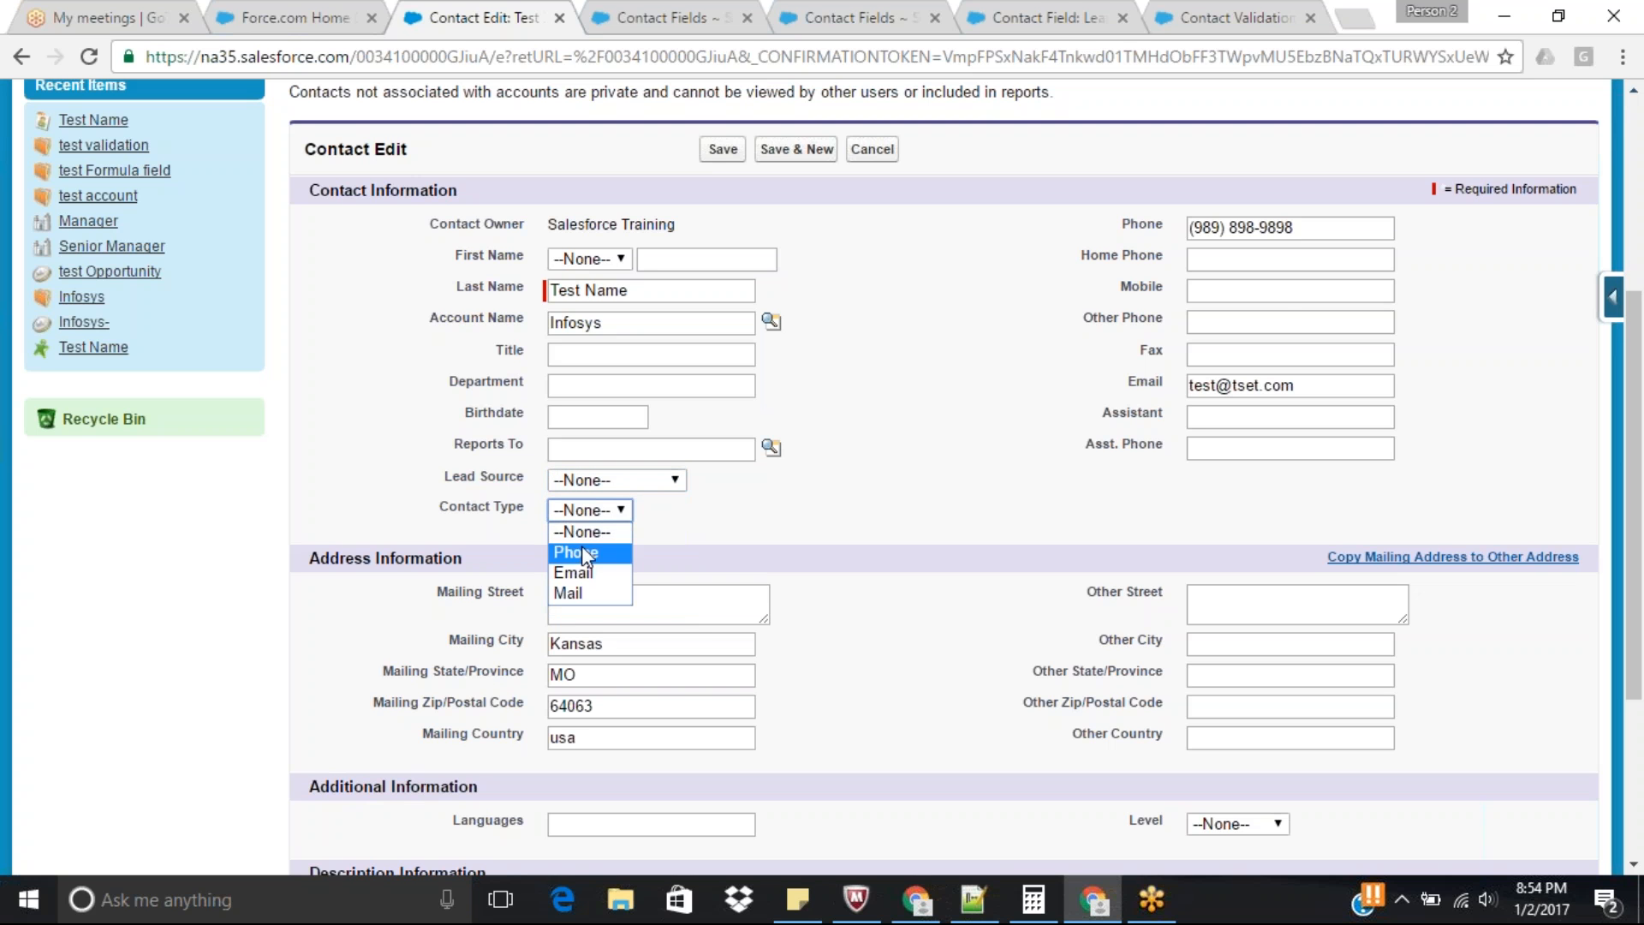
click(584, 551)
drag(1336, 223, 876, 276)
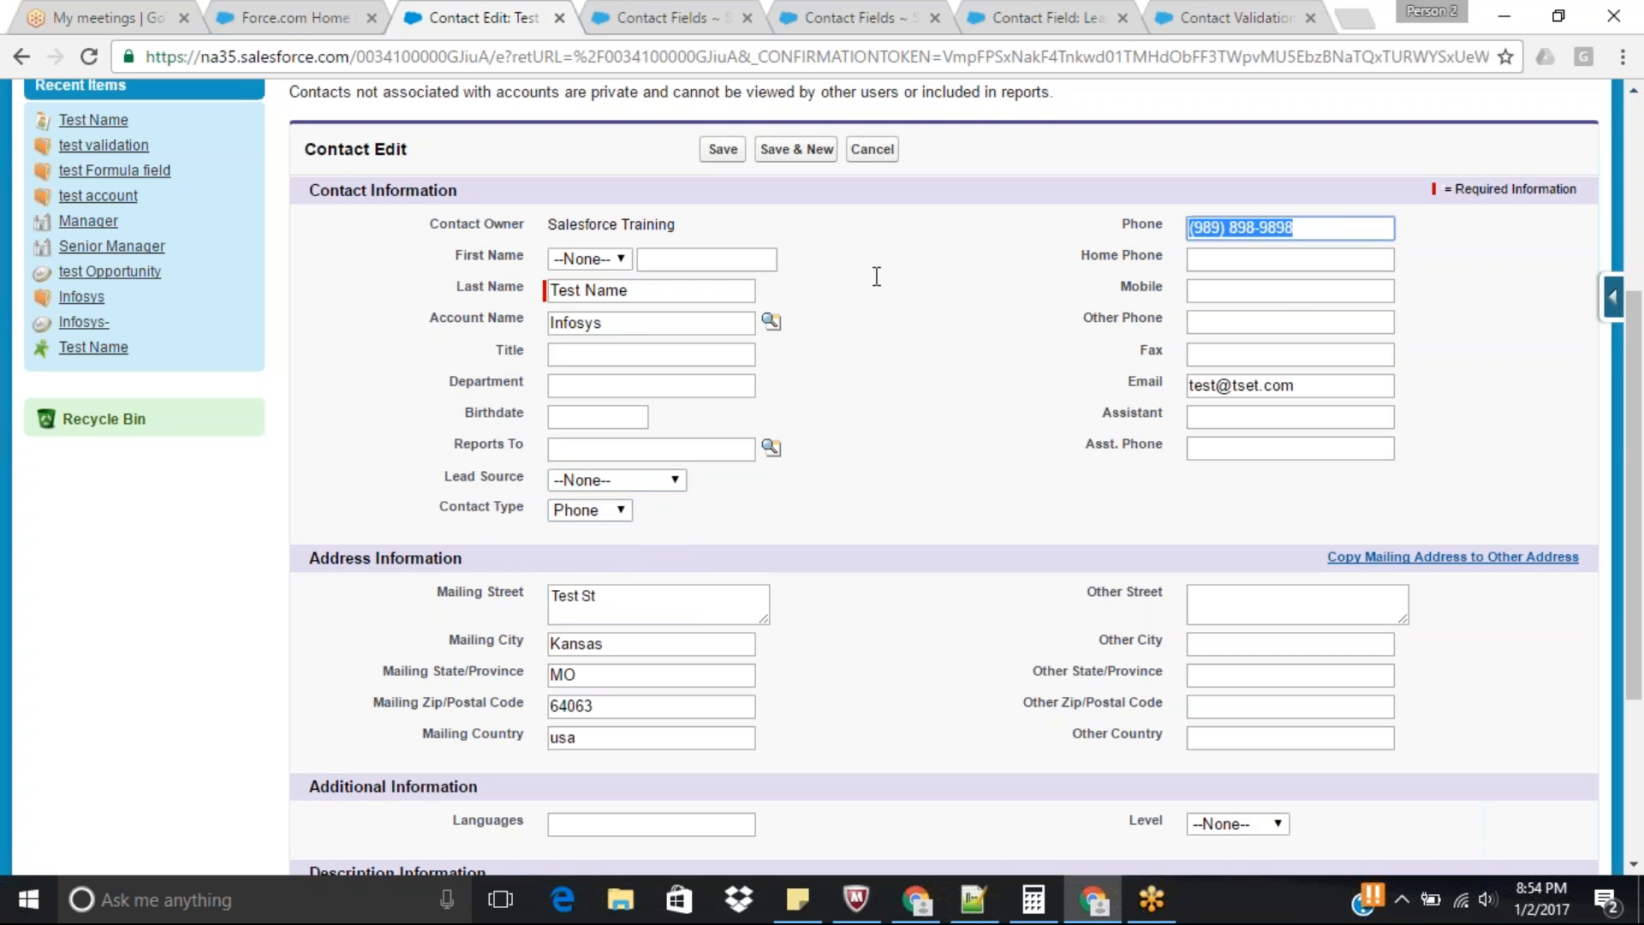
key(BackSpace)
click(723, 150)
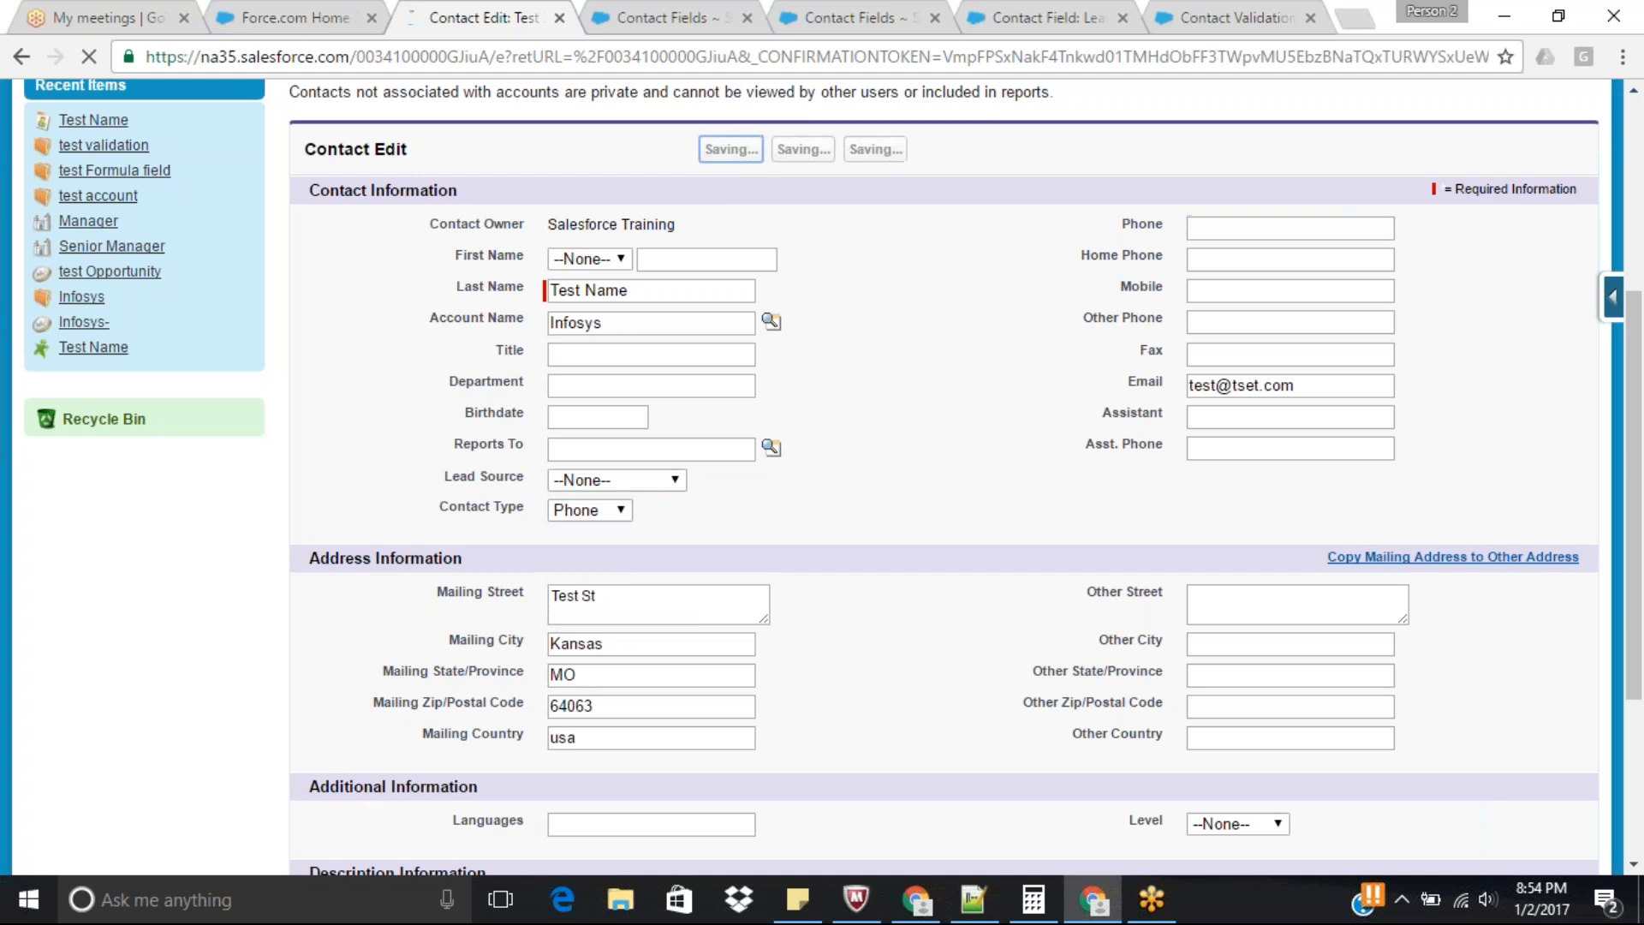
Re-enter the phone number on the contact edit form, save the contact, and review its saved details.
scroll(1641, 408, down, 4)
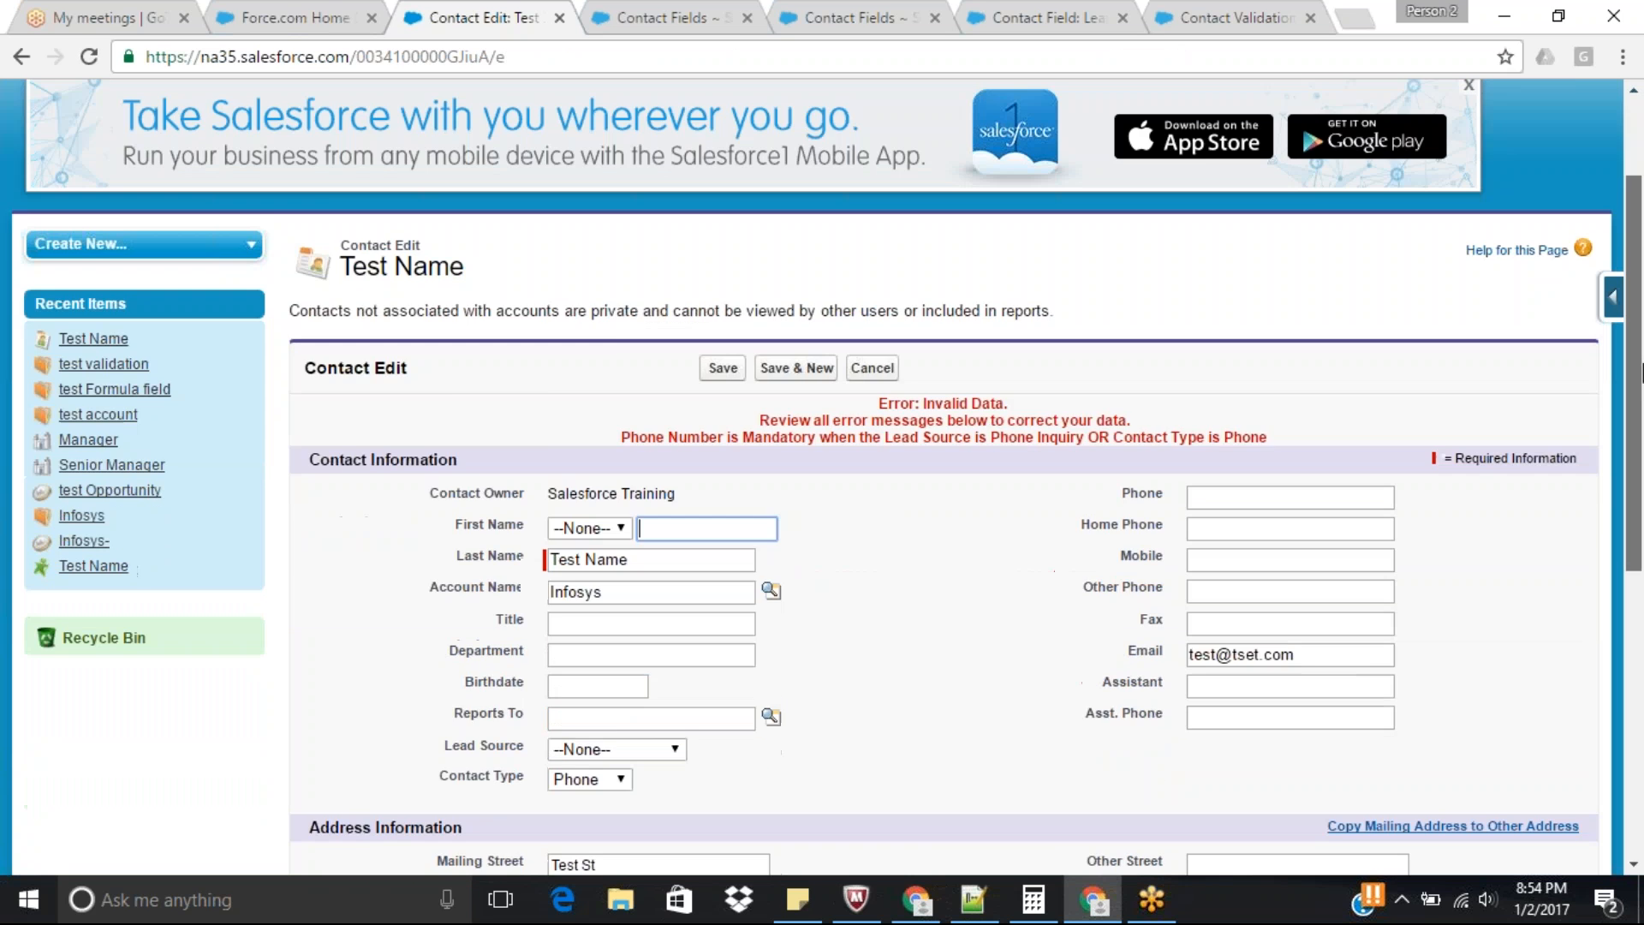
scroll(1642, 407, down, 2)
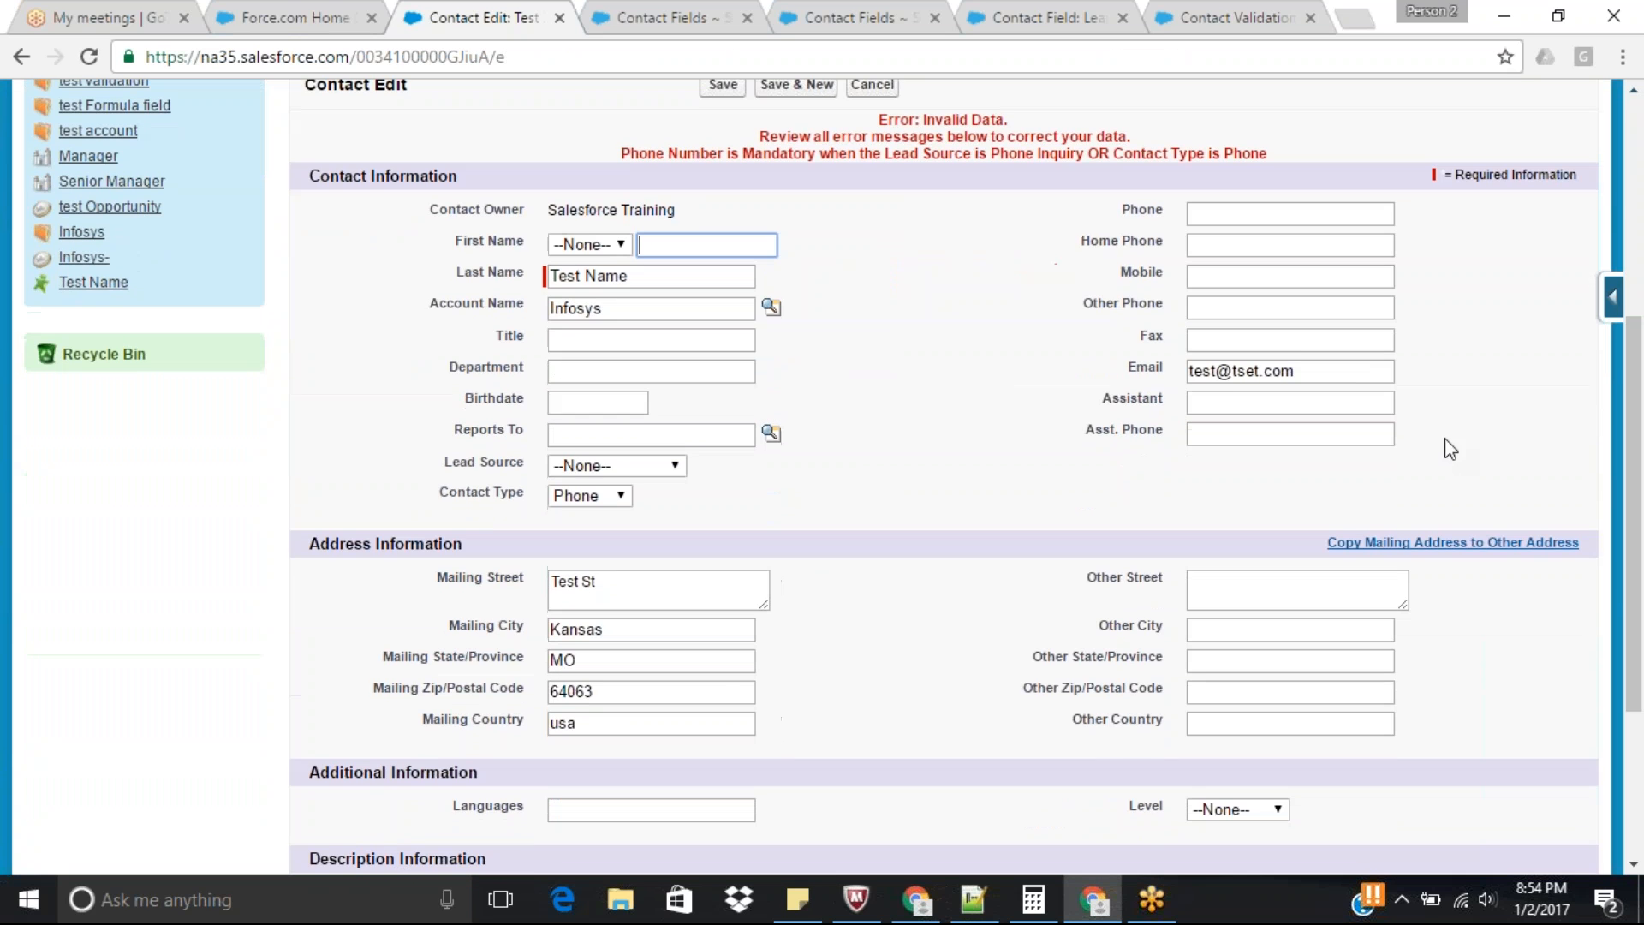
click(1230, 219)
click(1235, 243)
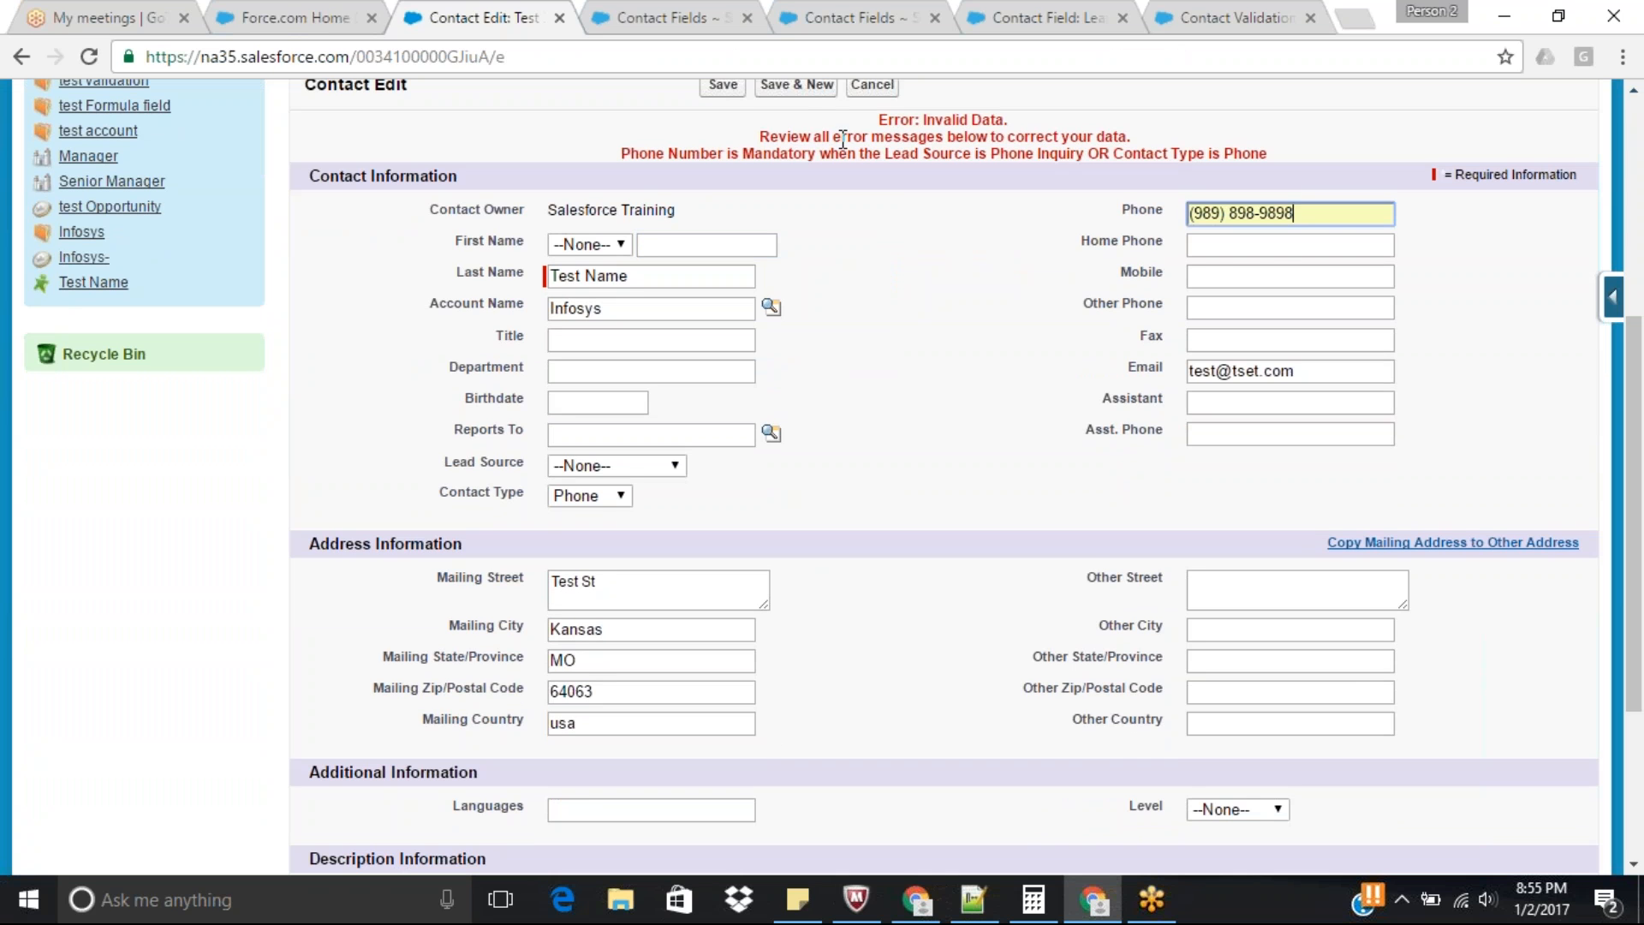
click(722, 87)
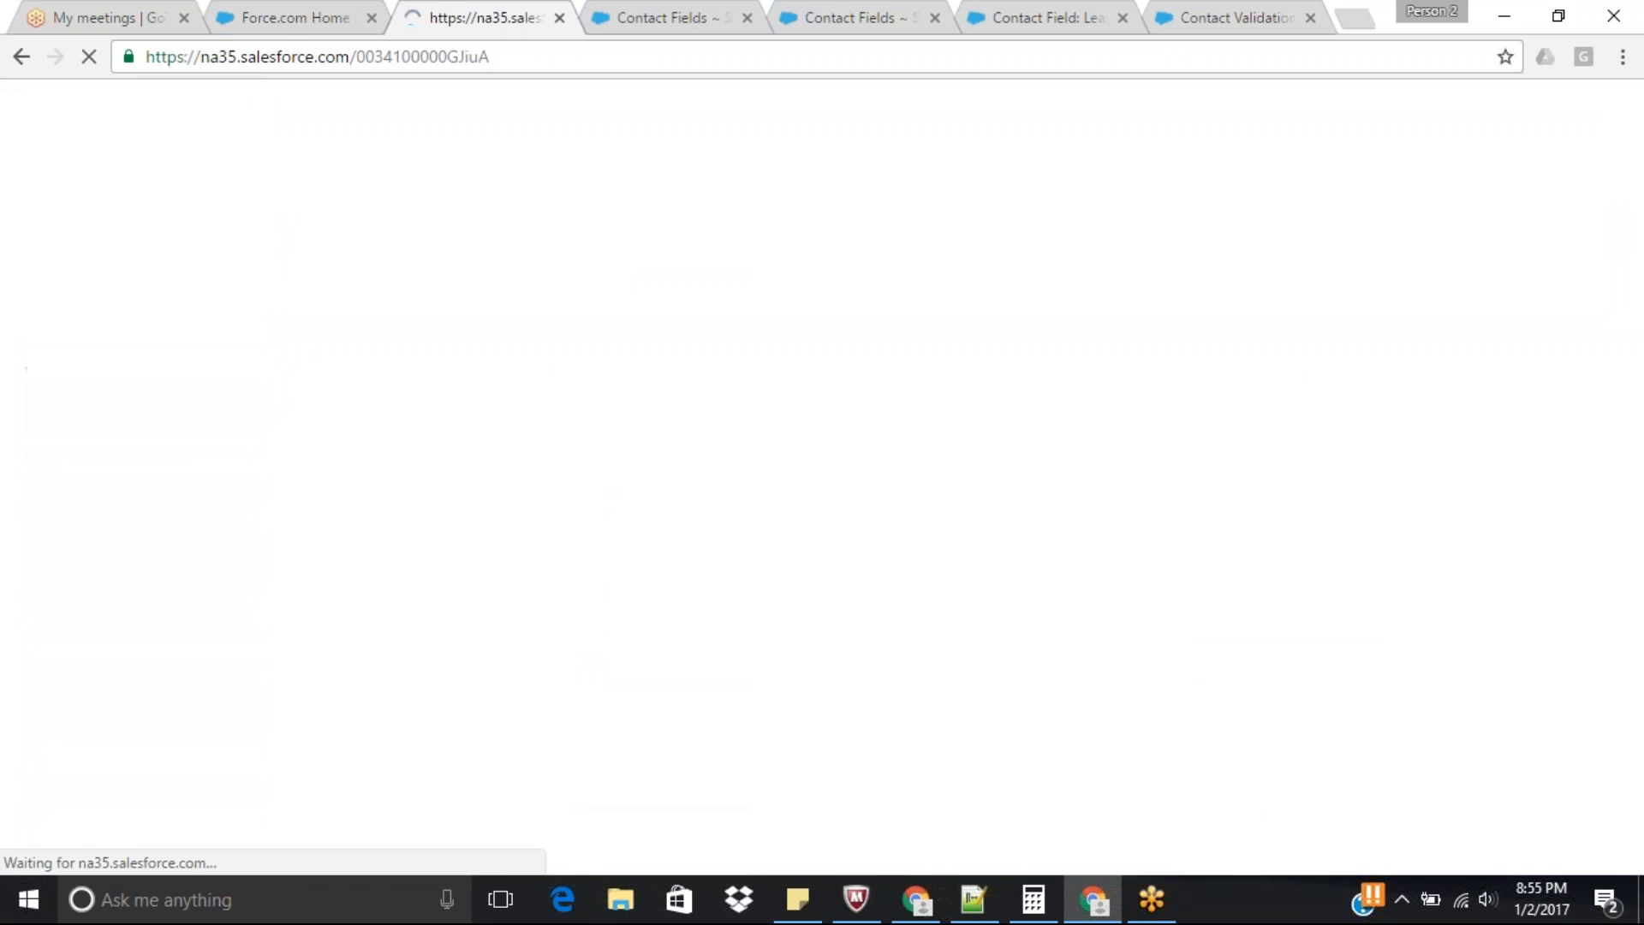
scroll(1230, 364, down, 7)
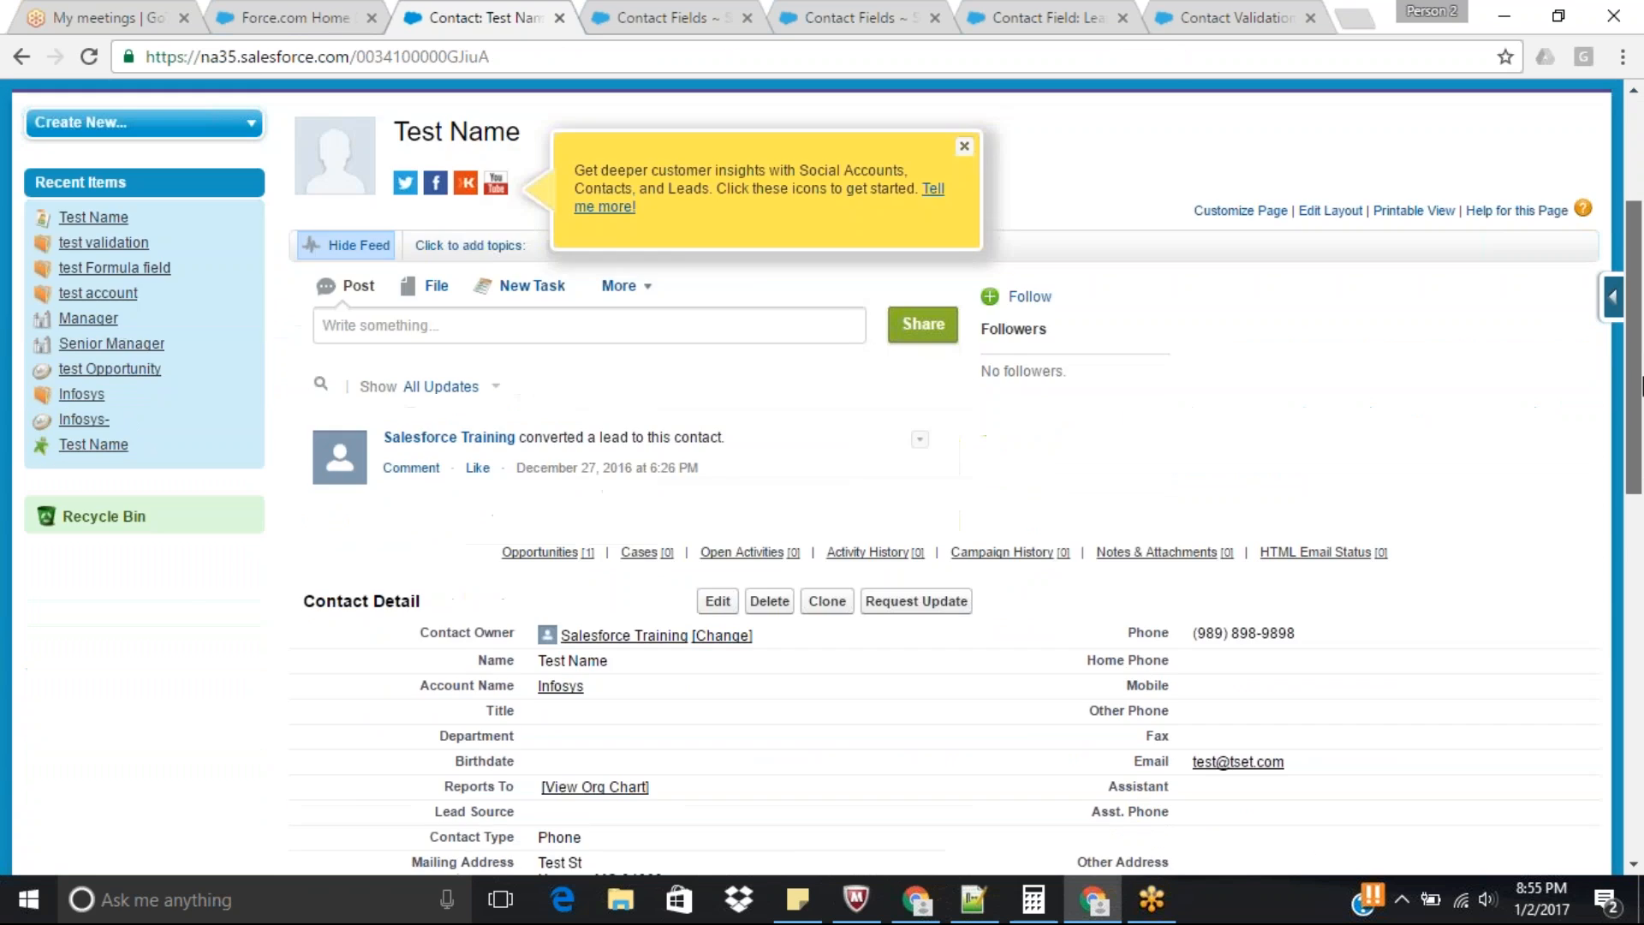
drag(1641, 500, 1641, 420)
drag(1642, 418, 1642, 416)
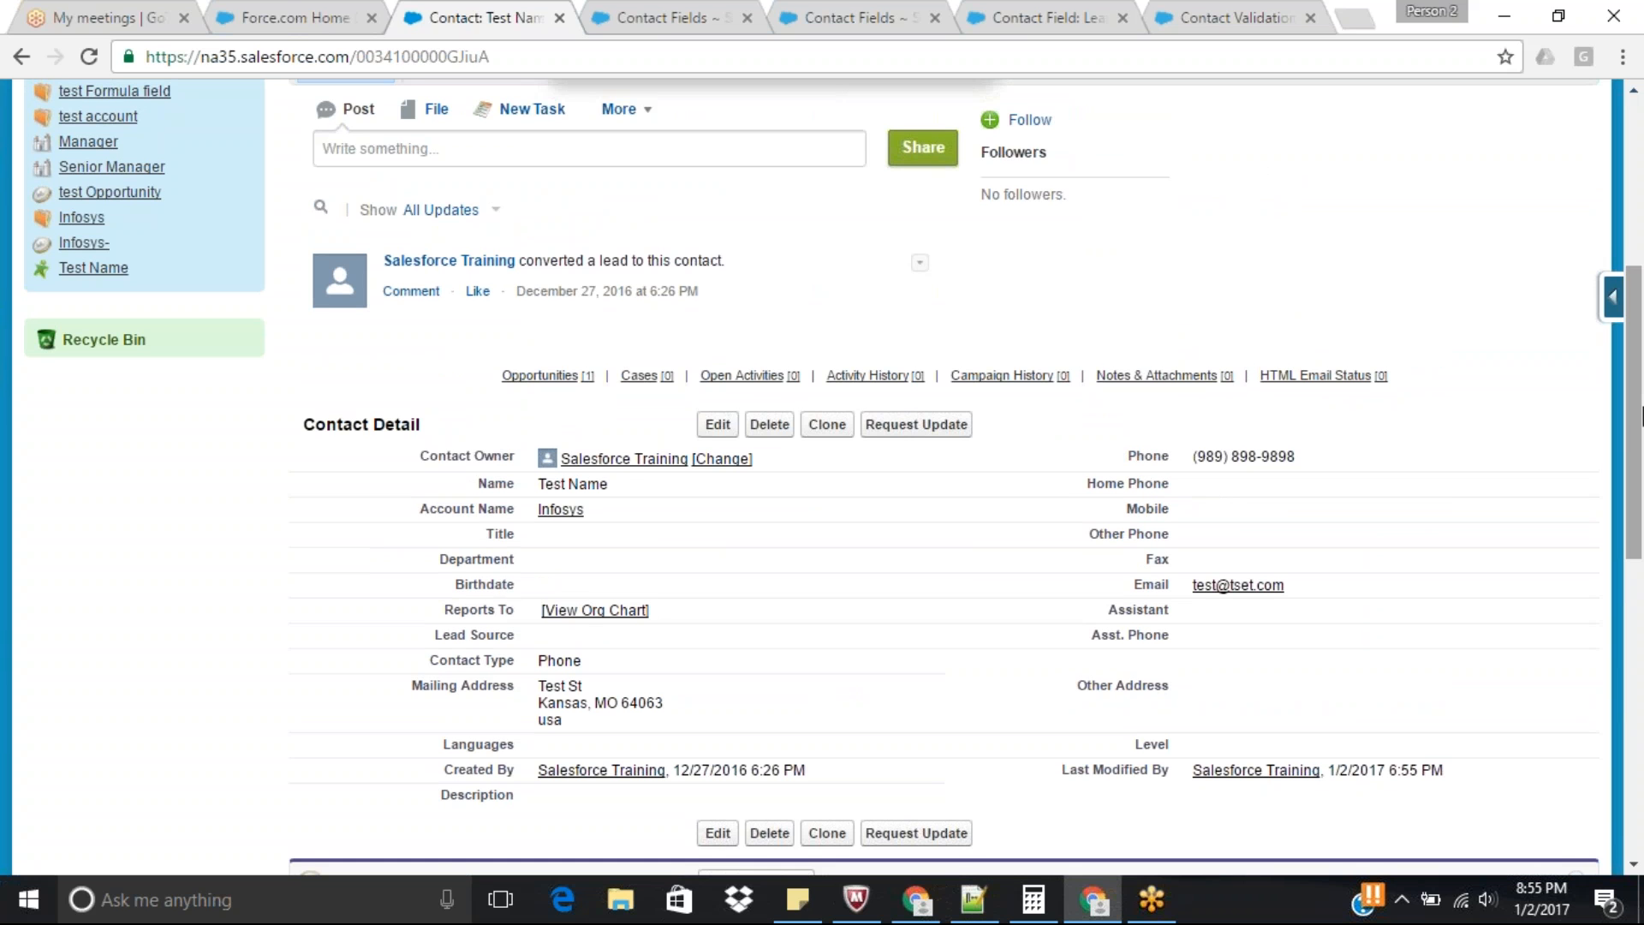
drag(1643, 418, 1642, 452)
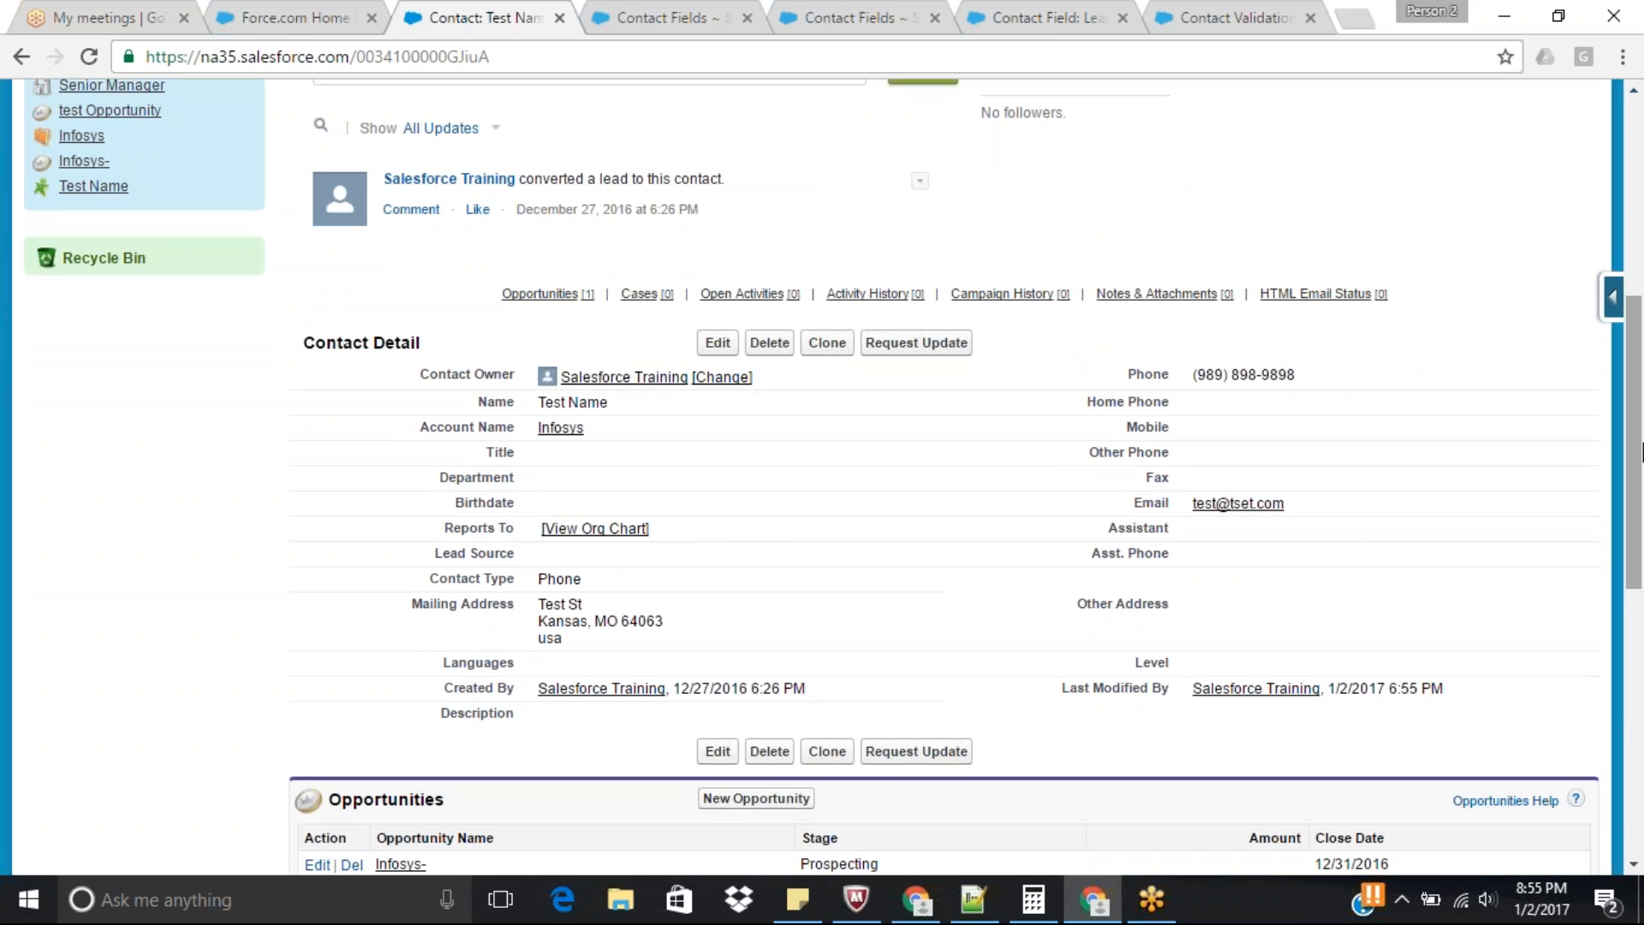
Check the Lead Source picklist values, the Contact validation rules list and the Contact Fields page, and return to the test contact.
click(1008, 3)
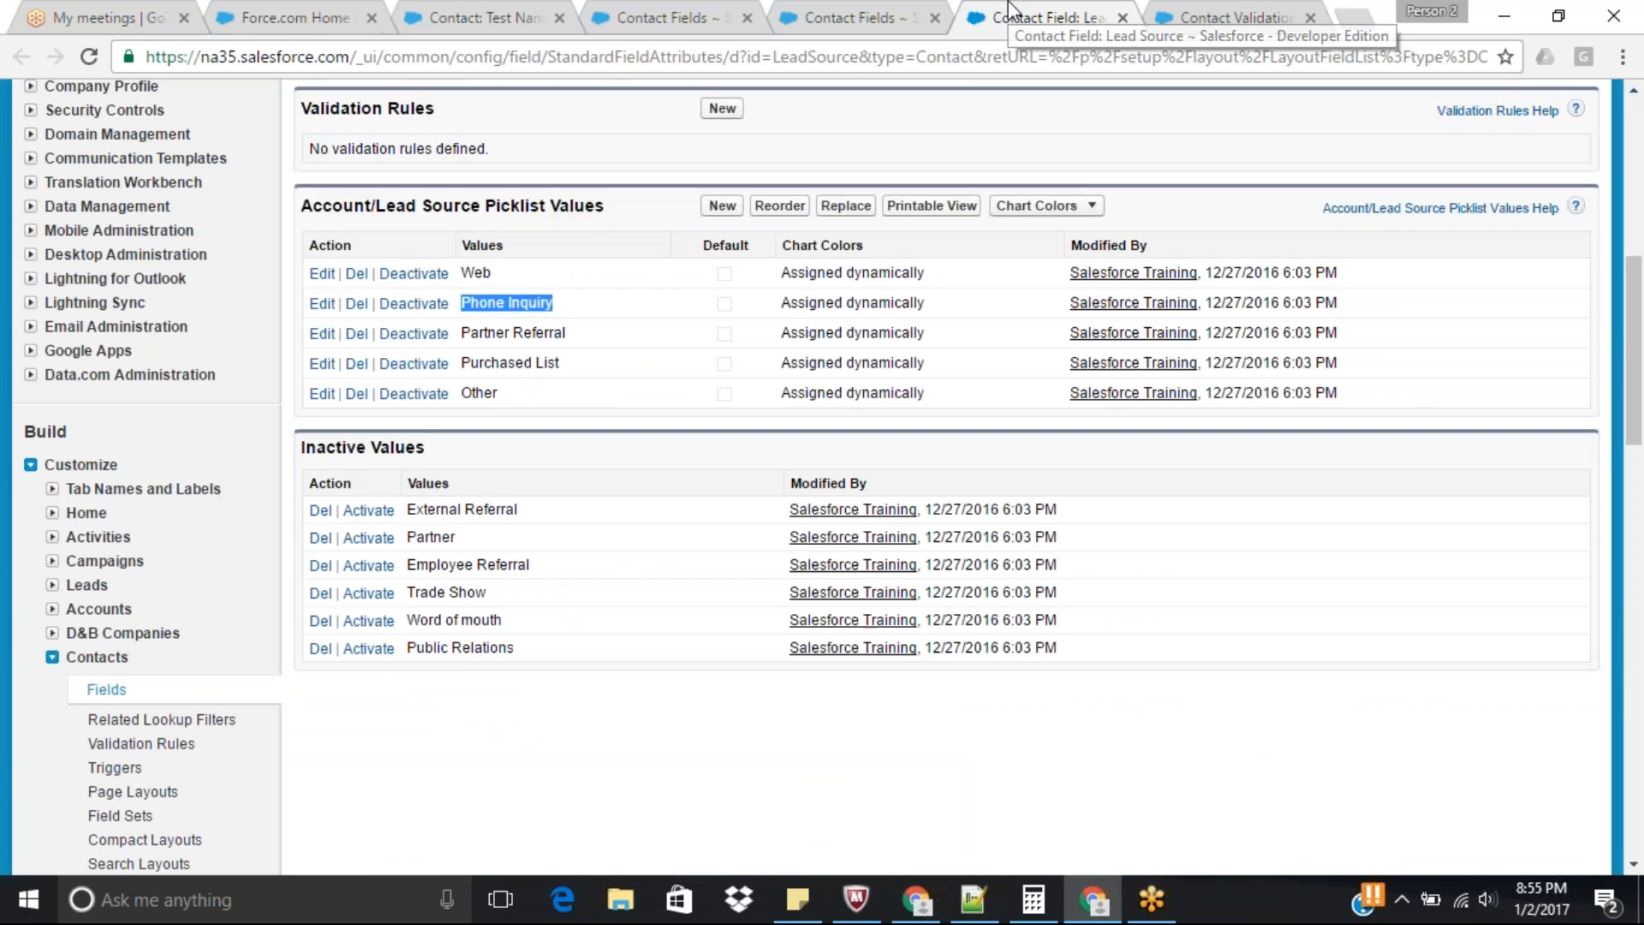
click(1214, 21)
click(411, 439)
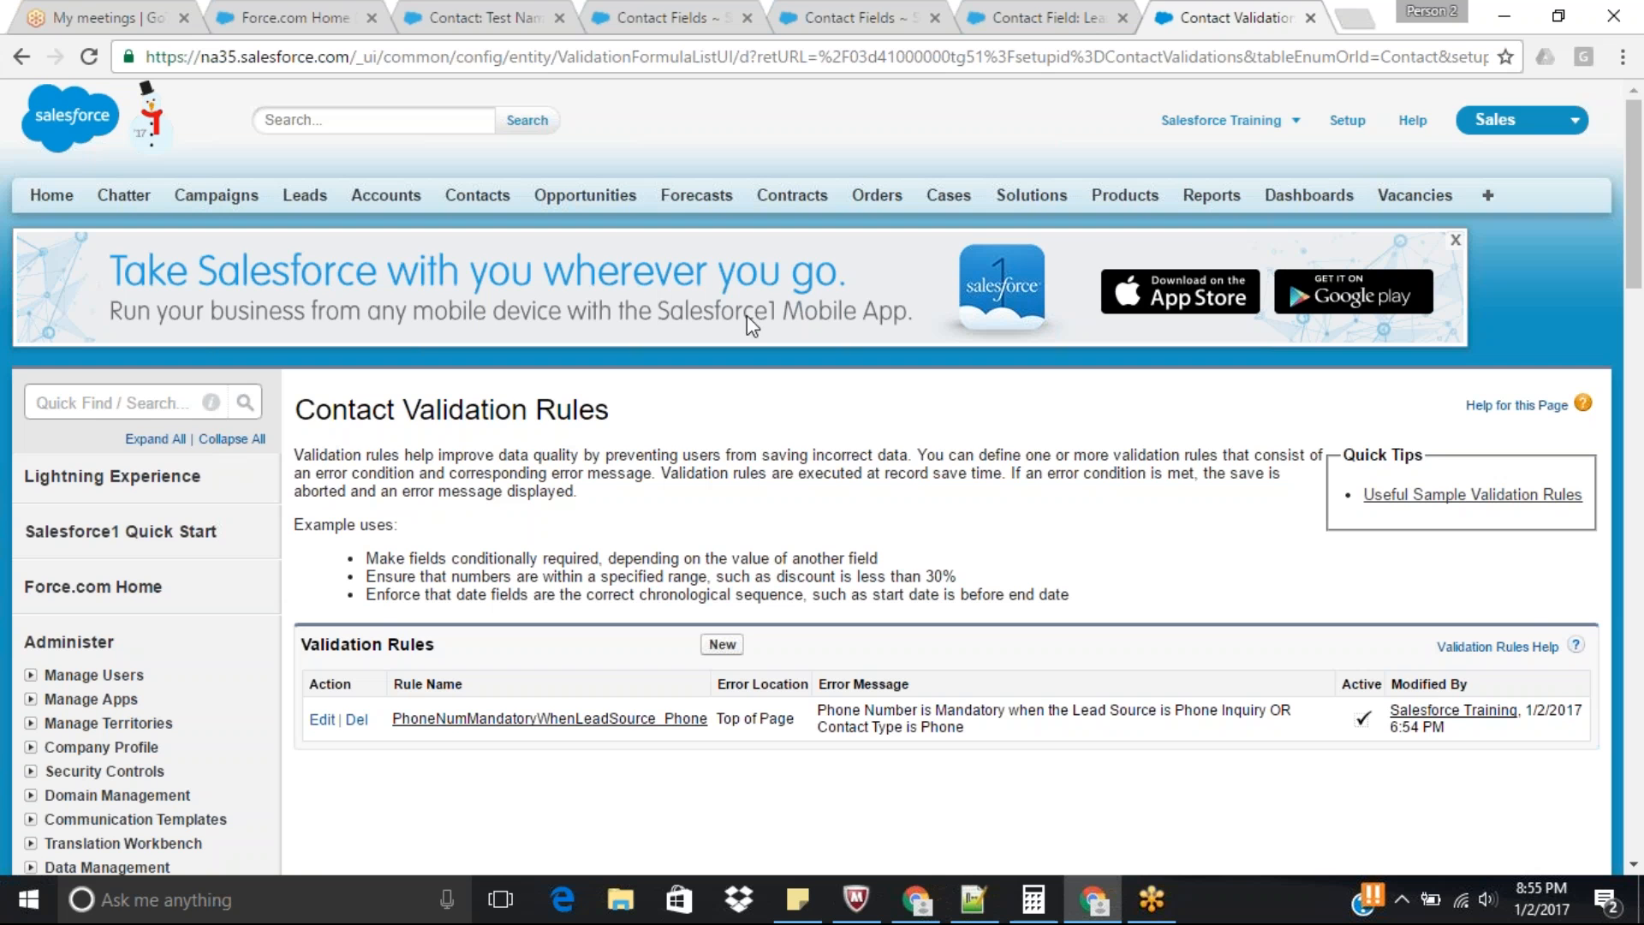
click(640, 4)
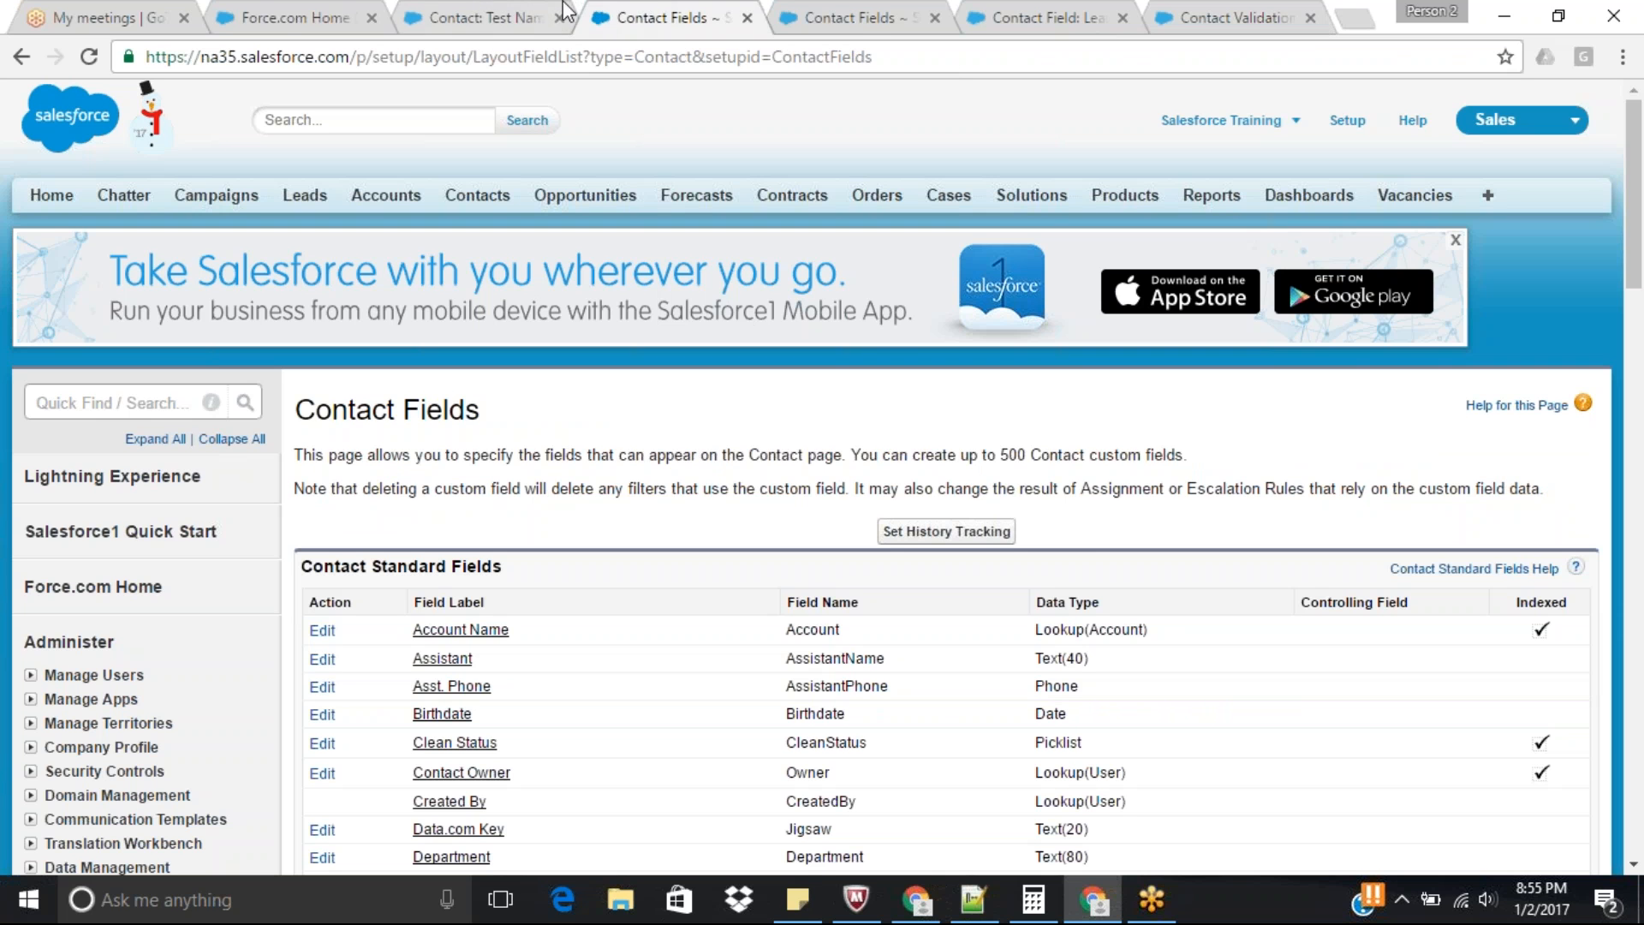
click(524, 19)
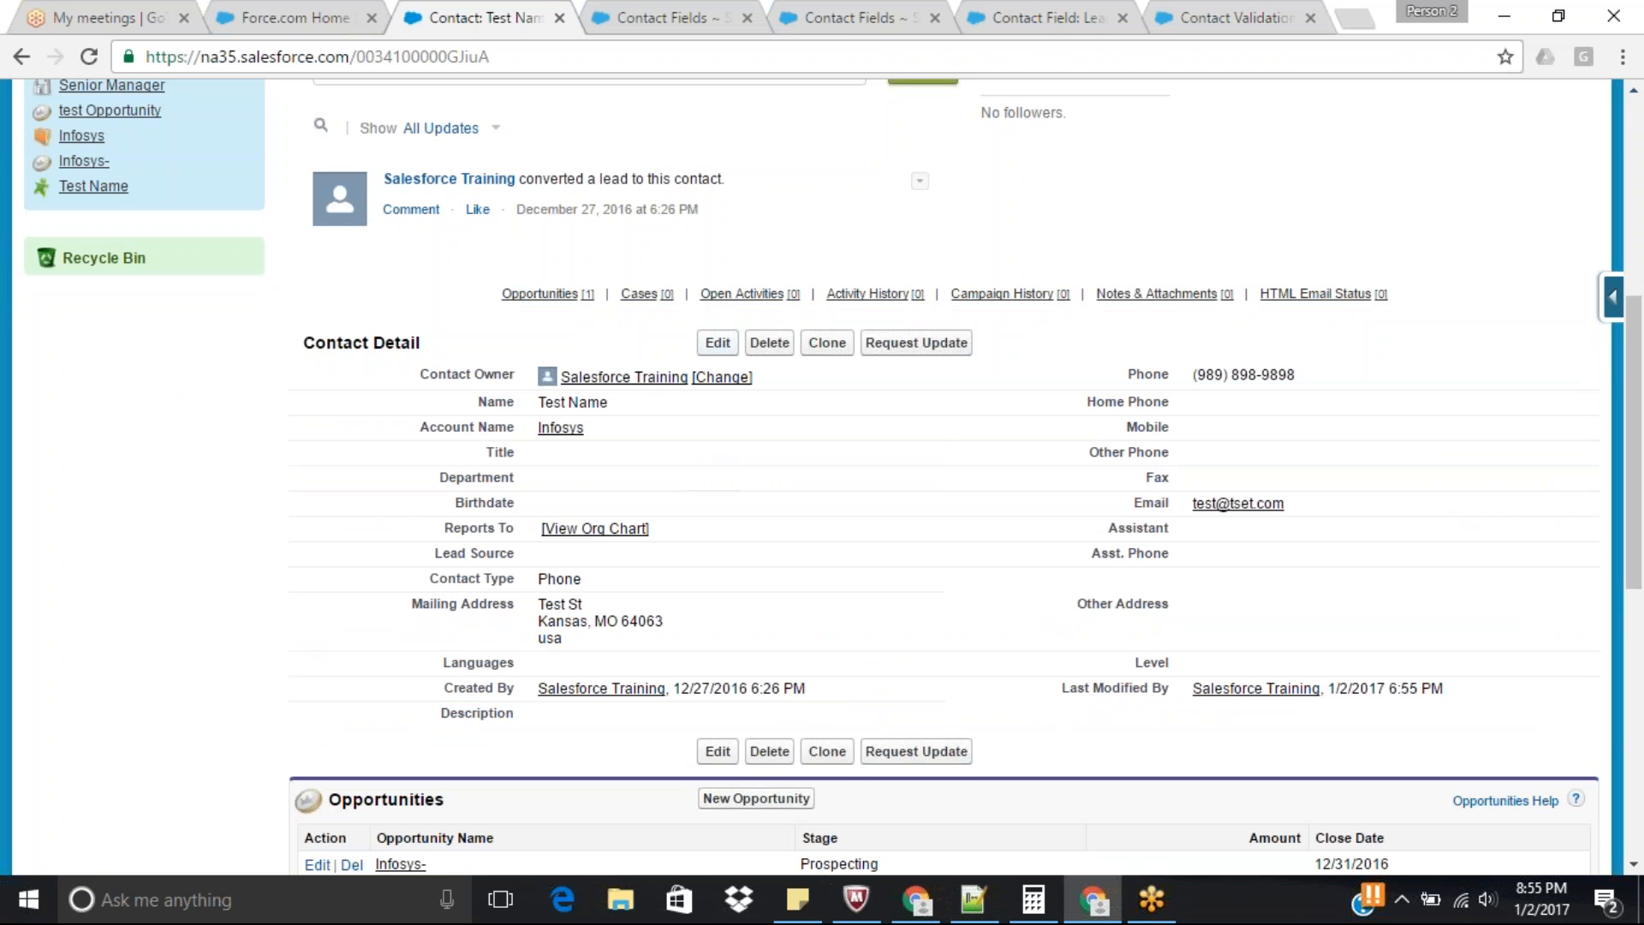
Open the test contact for editing and examine its Lead Source, Contact Type and Email fields.
click(718, 343)
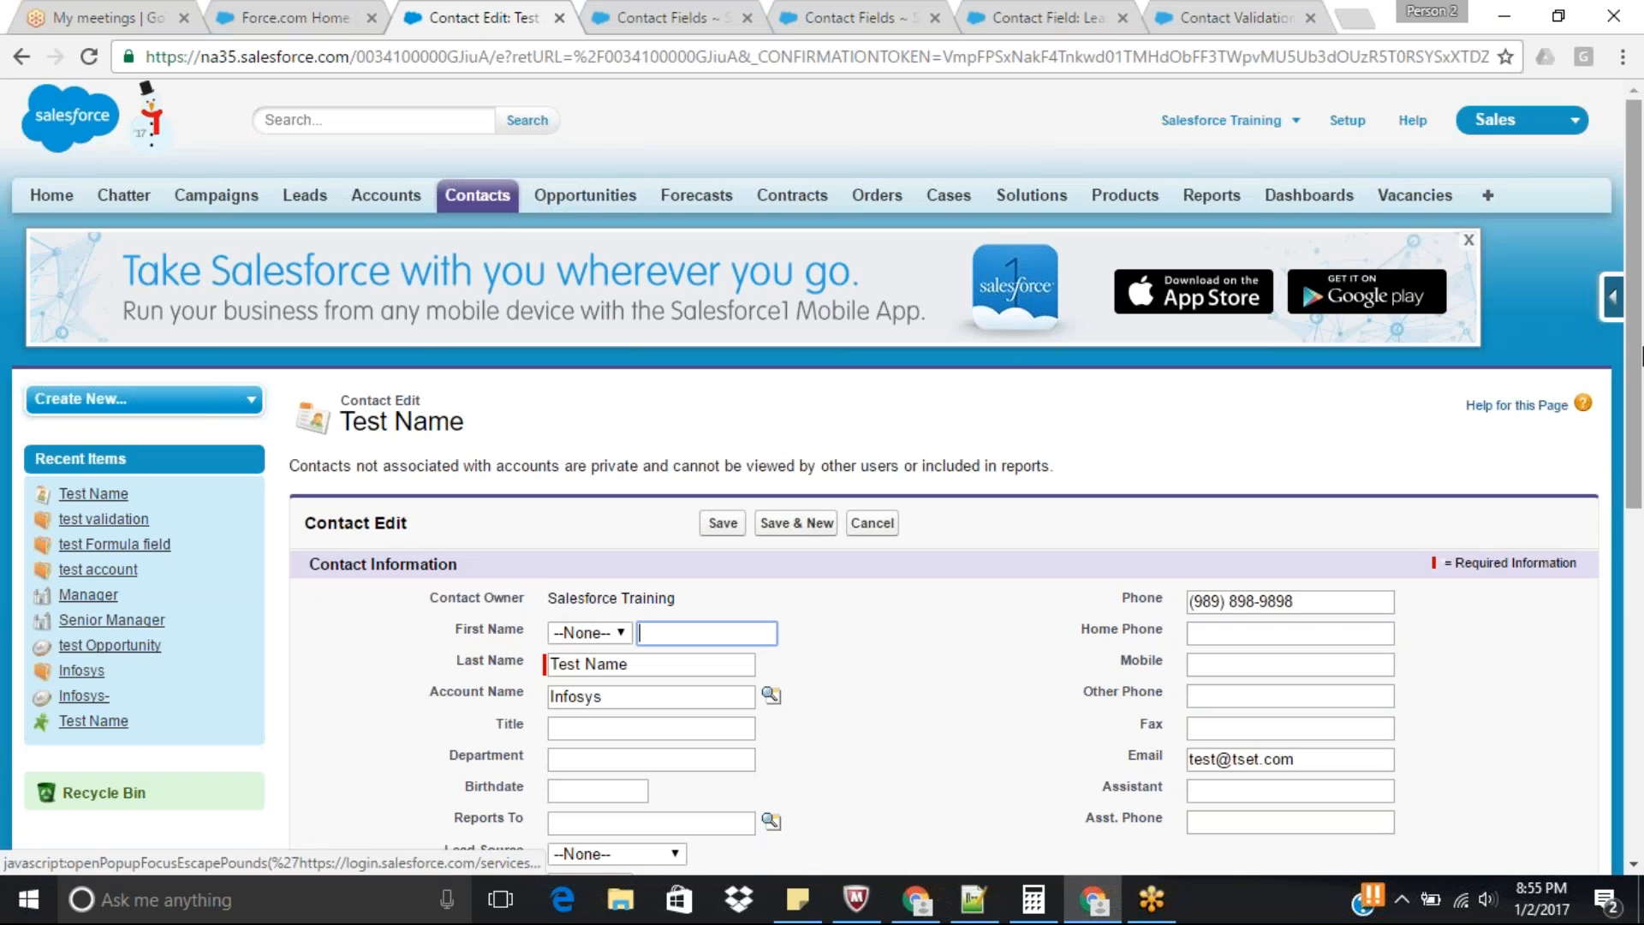
scroll(1636, 463, down, 3)
drag(1641, 464, 1641, 629)
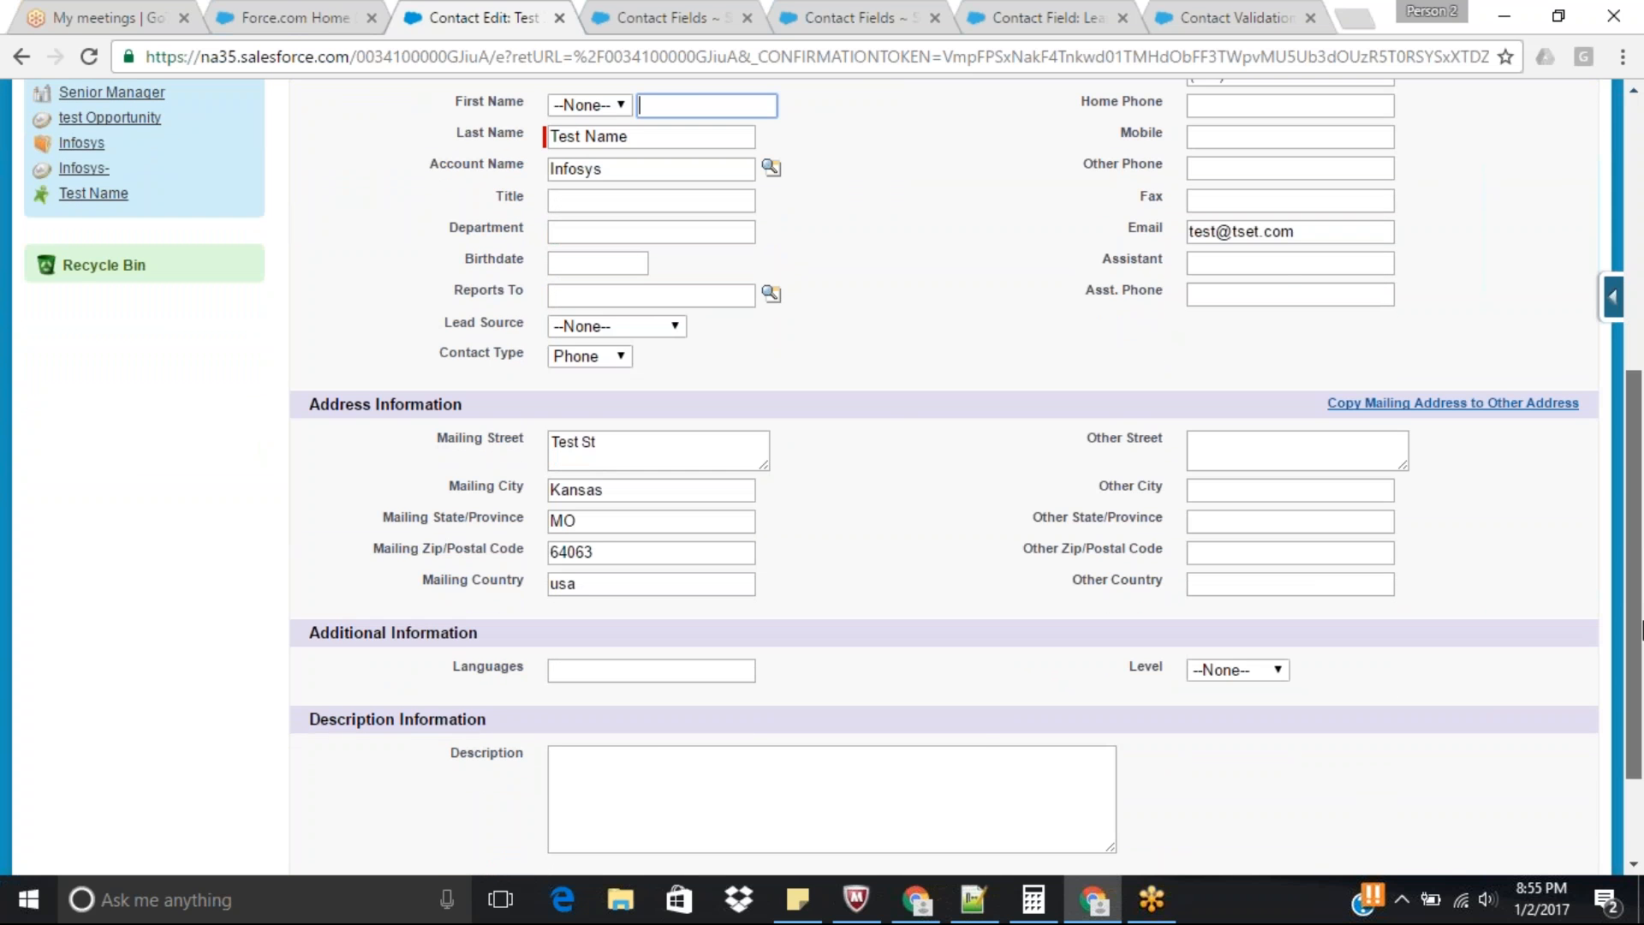
drag(1641, 627, 1620, 584)
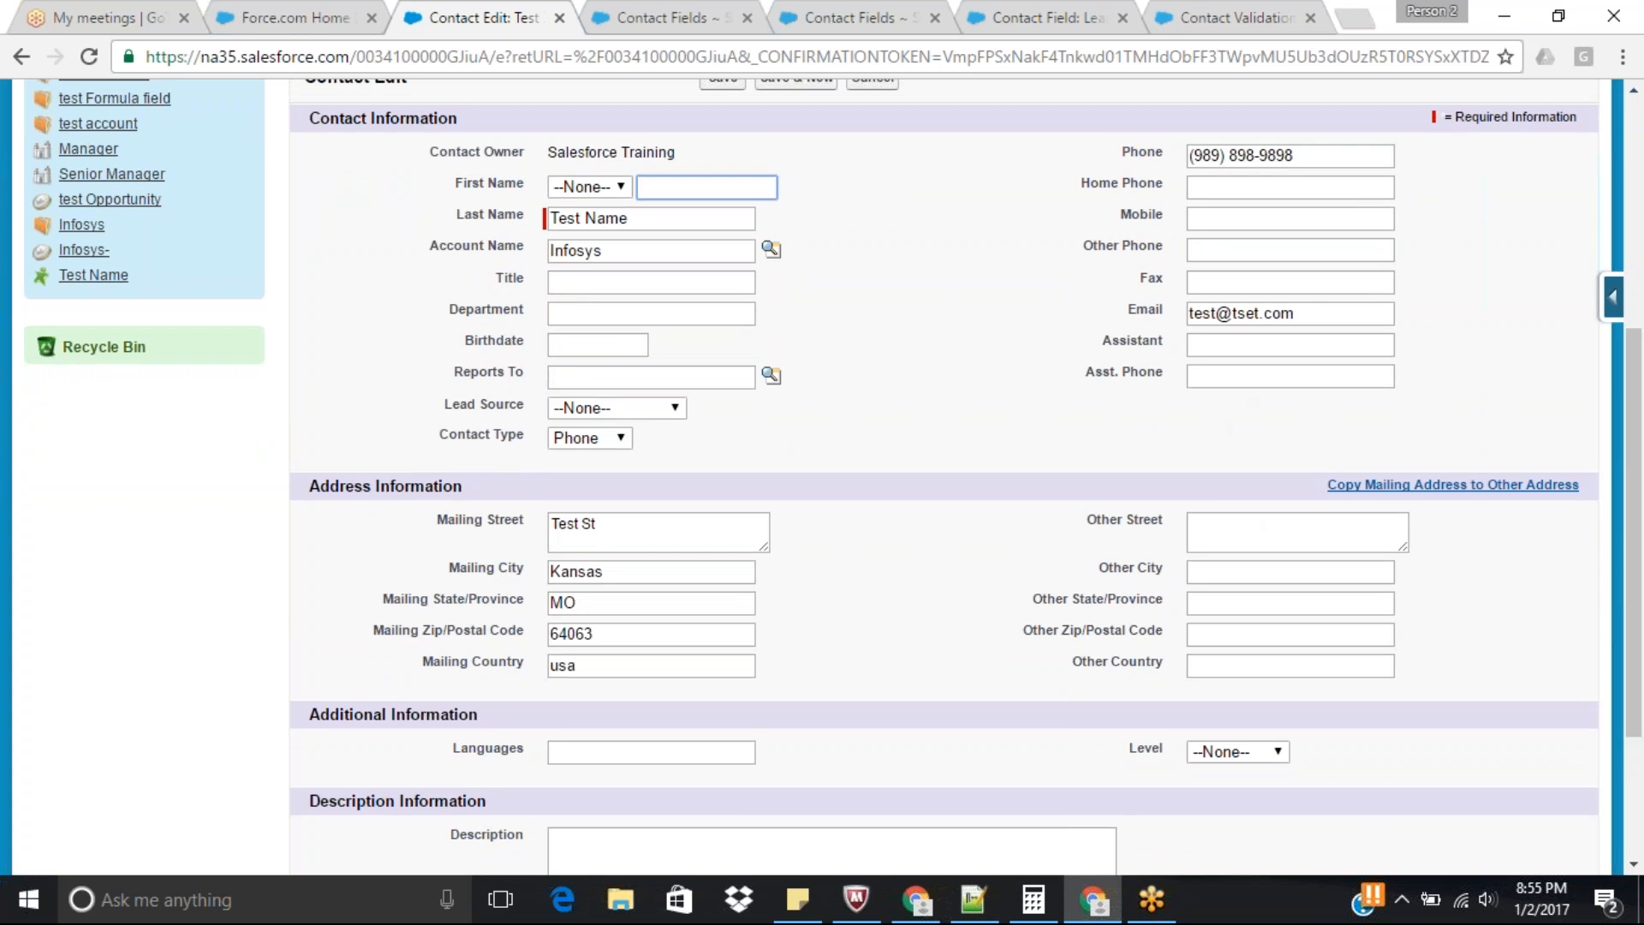
drag(1311, 323, 1110, 318)
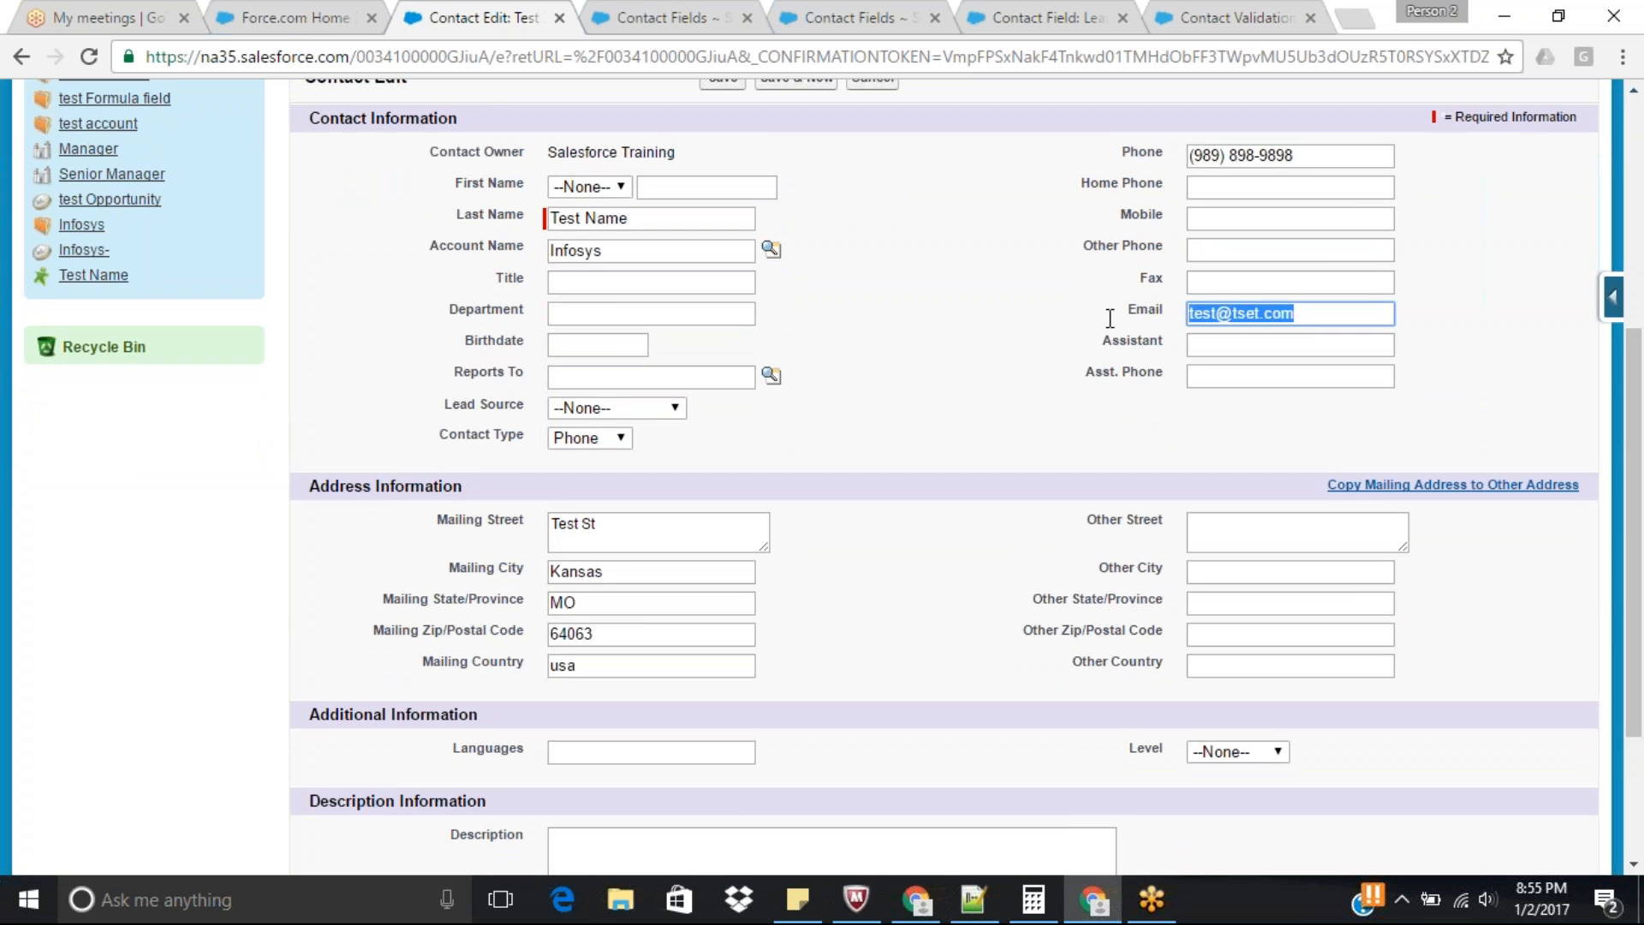
Open the Contact fields list and start a new custom field with the Picklist data type.
click(1620, 319)
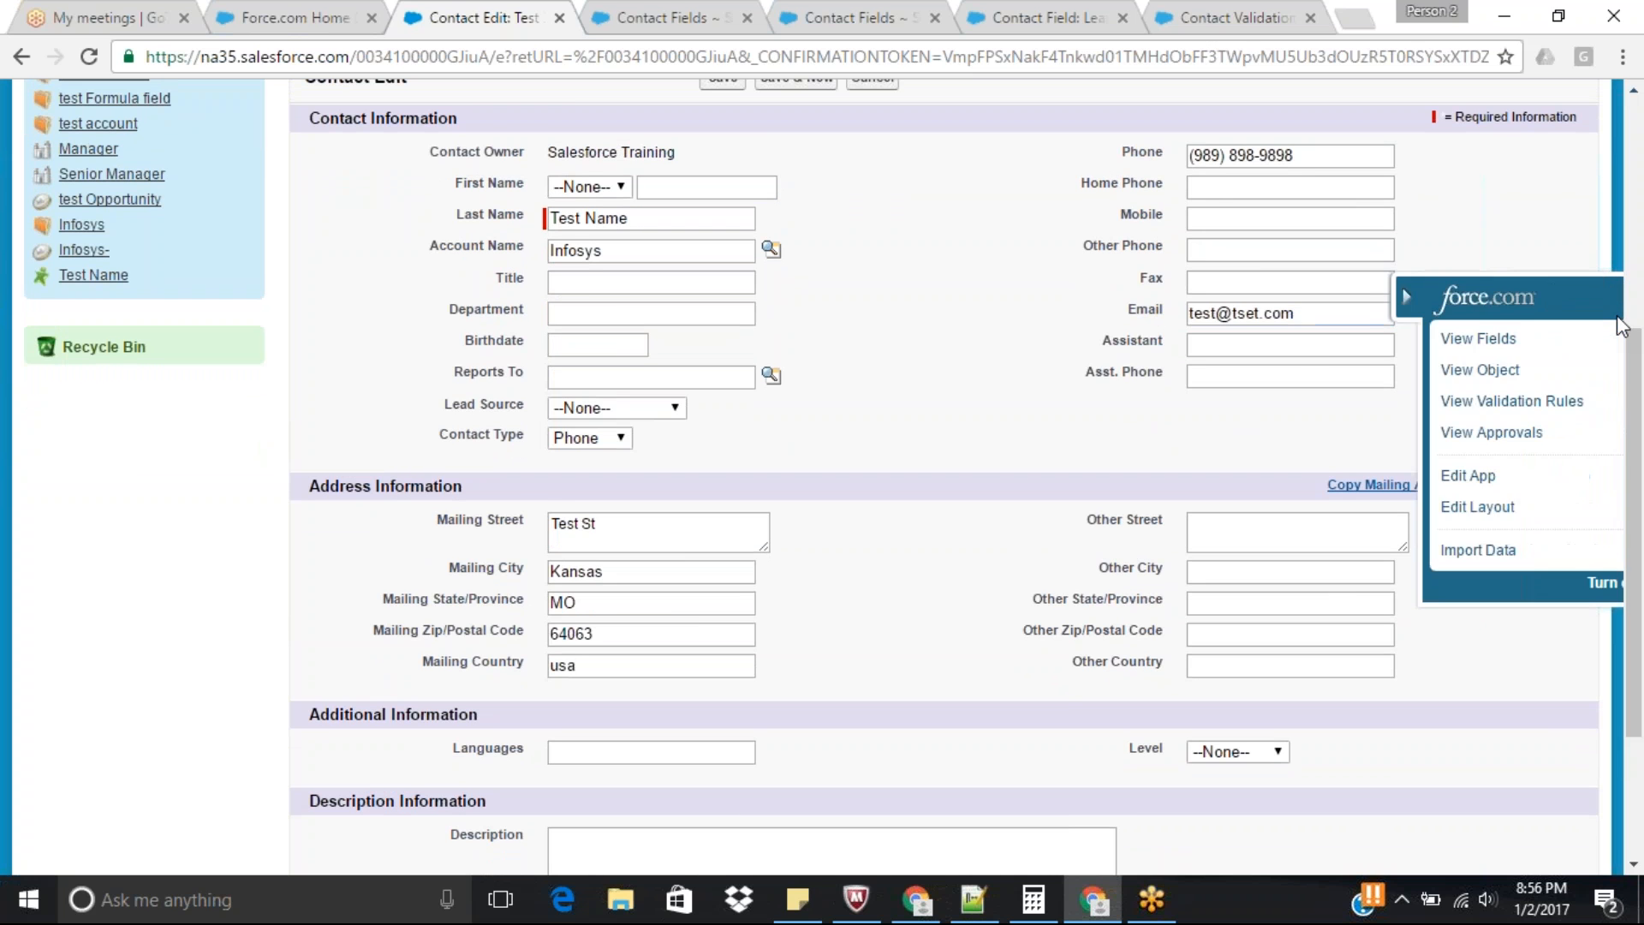
click(1404, 337)
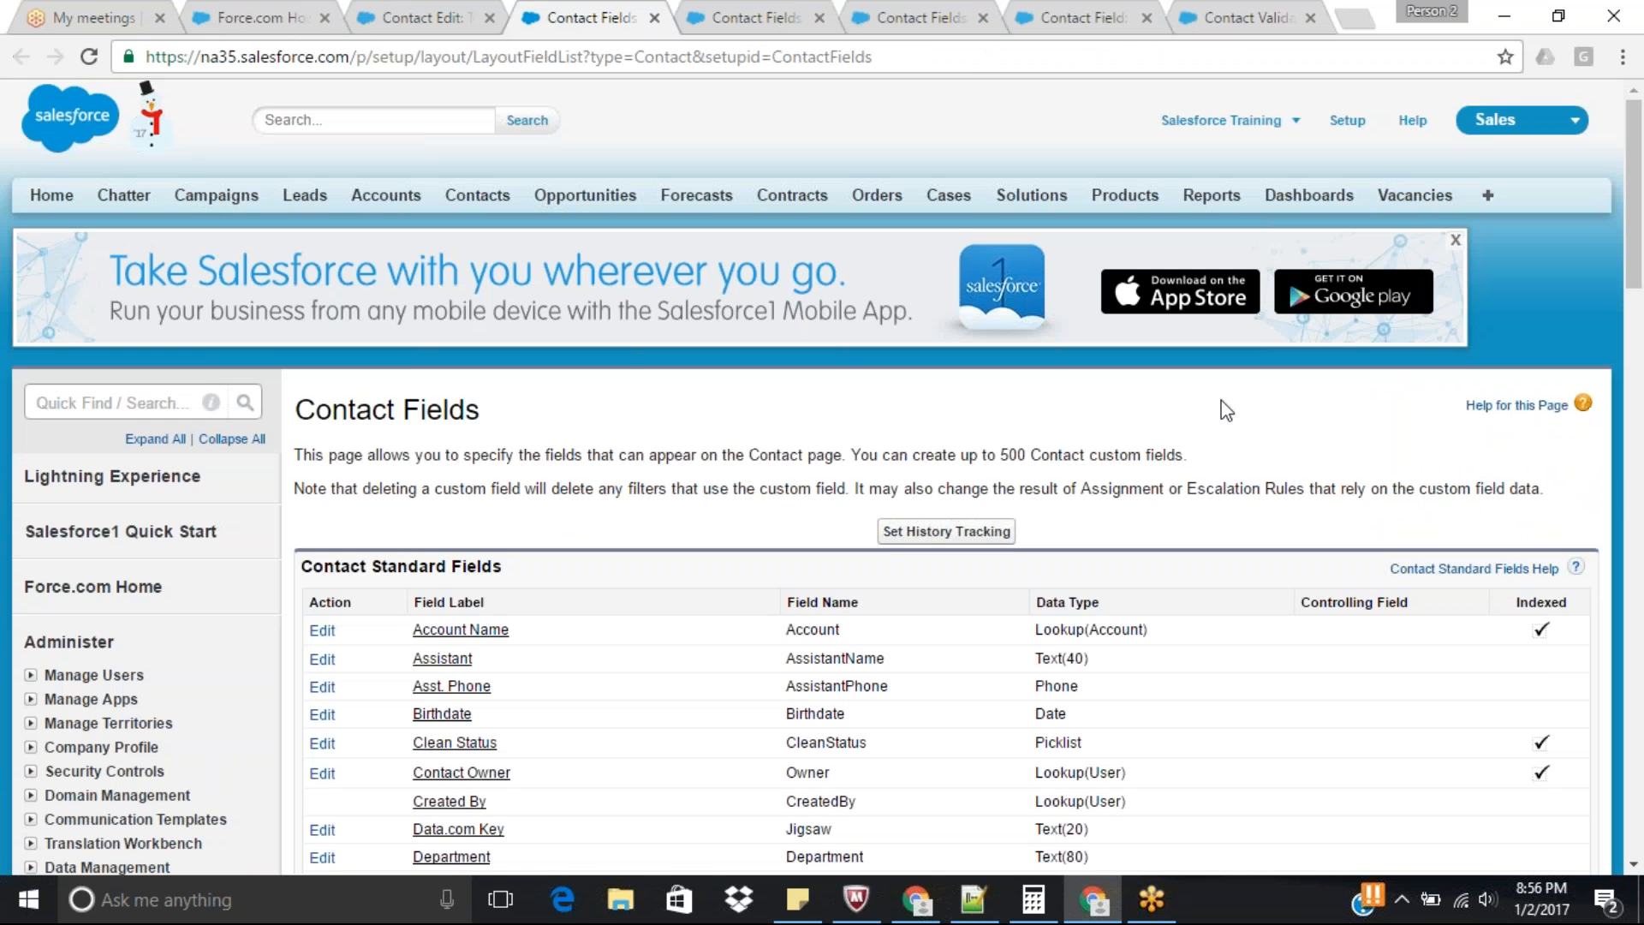
scroll(847, 475, down, 12)
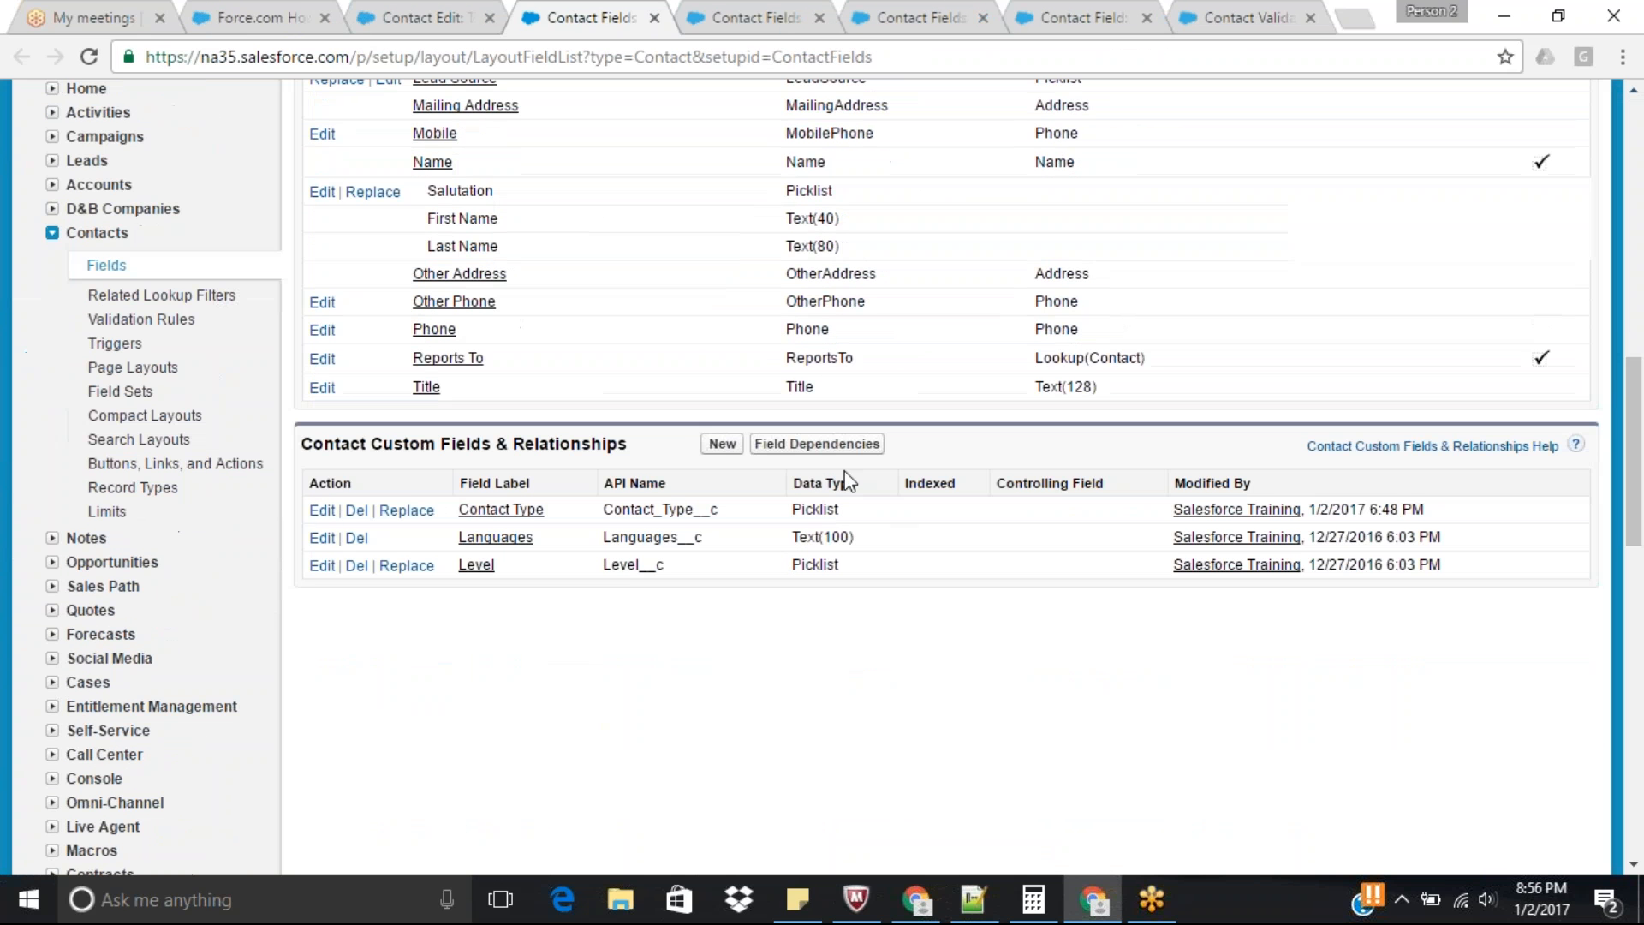
click(719, 444)
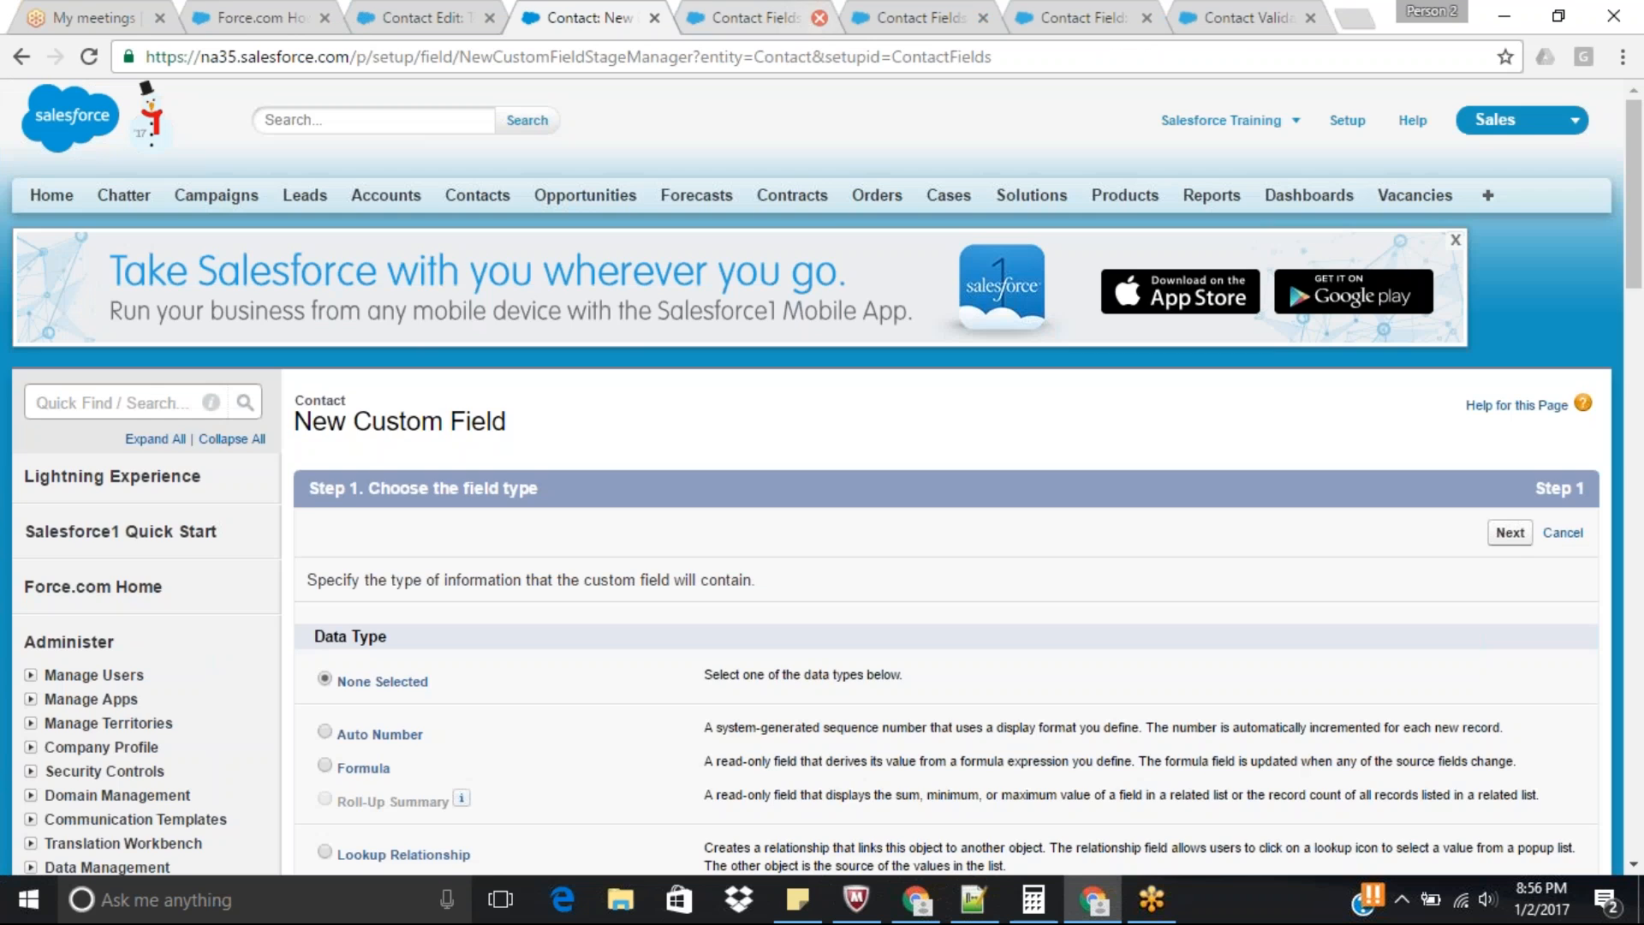
click(818, 17)
scroll(324, 200, down, 15)
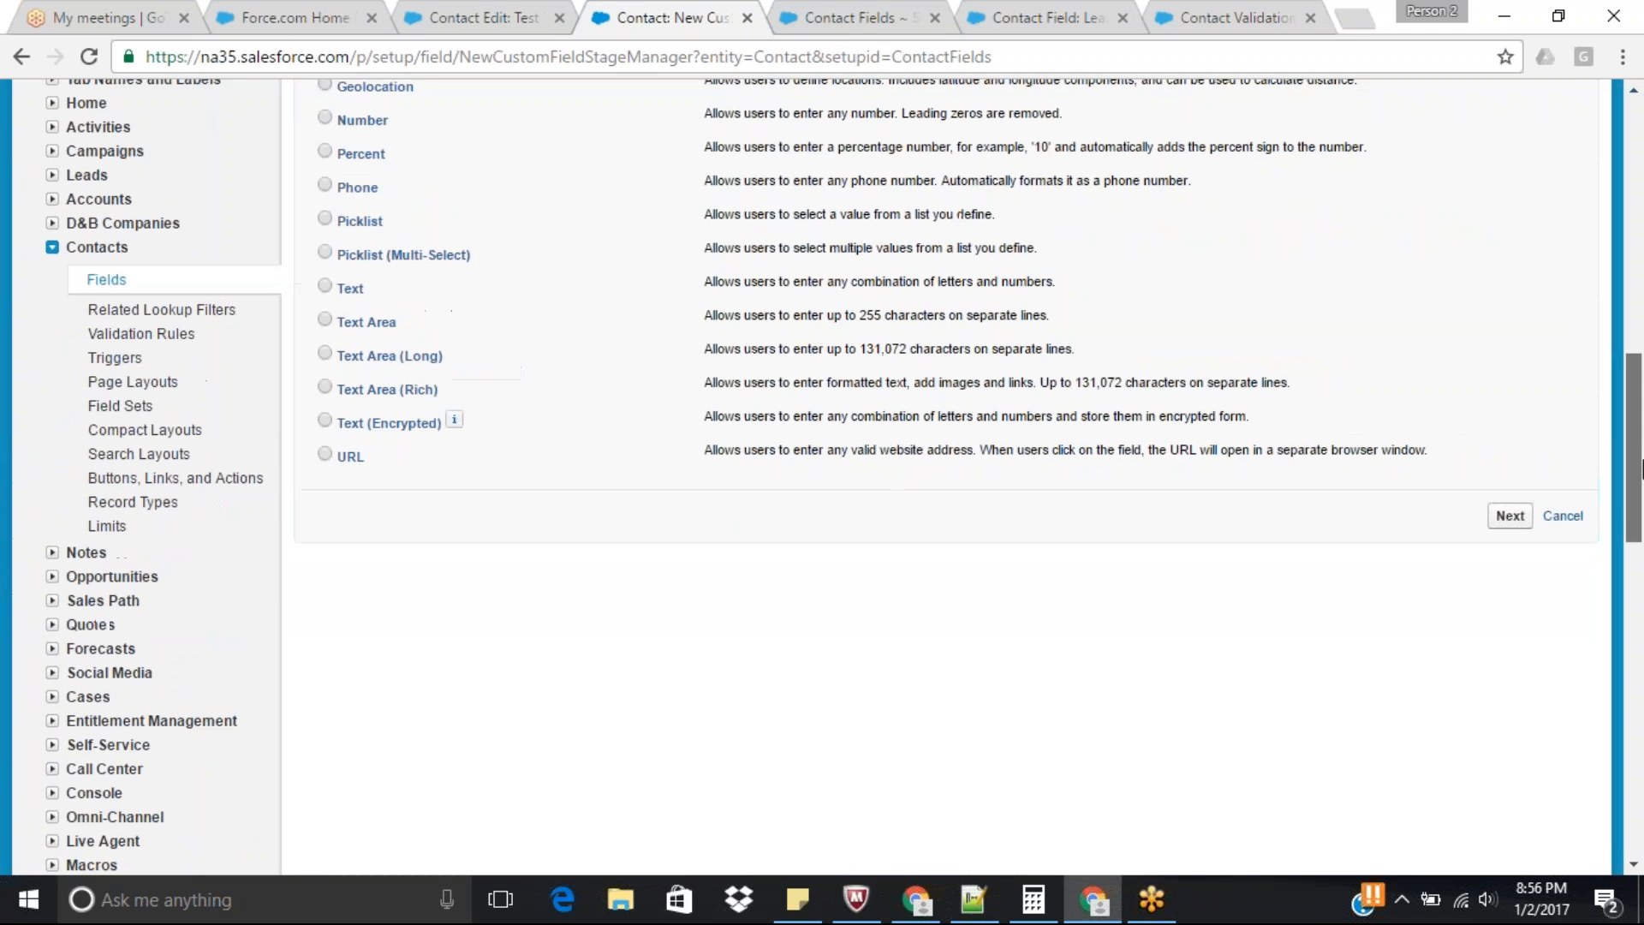
click(341, 212)
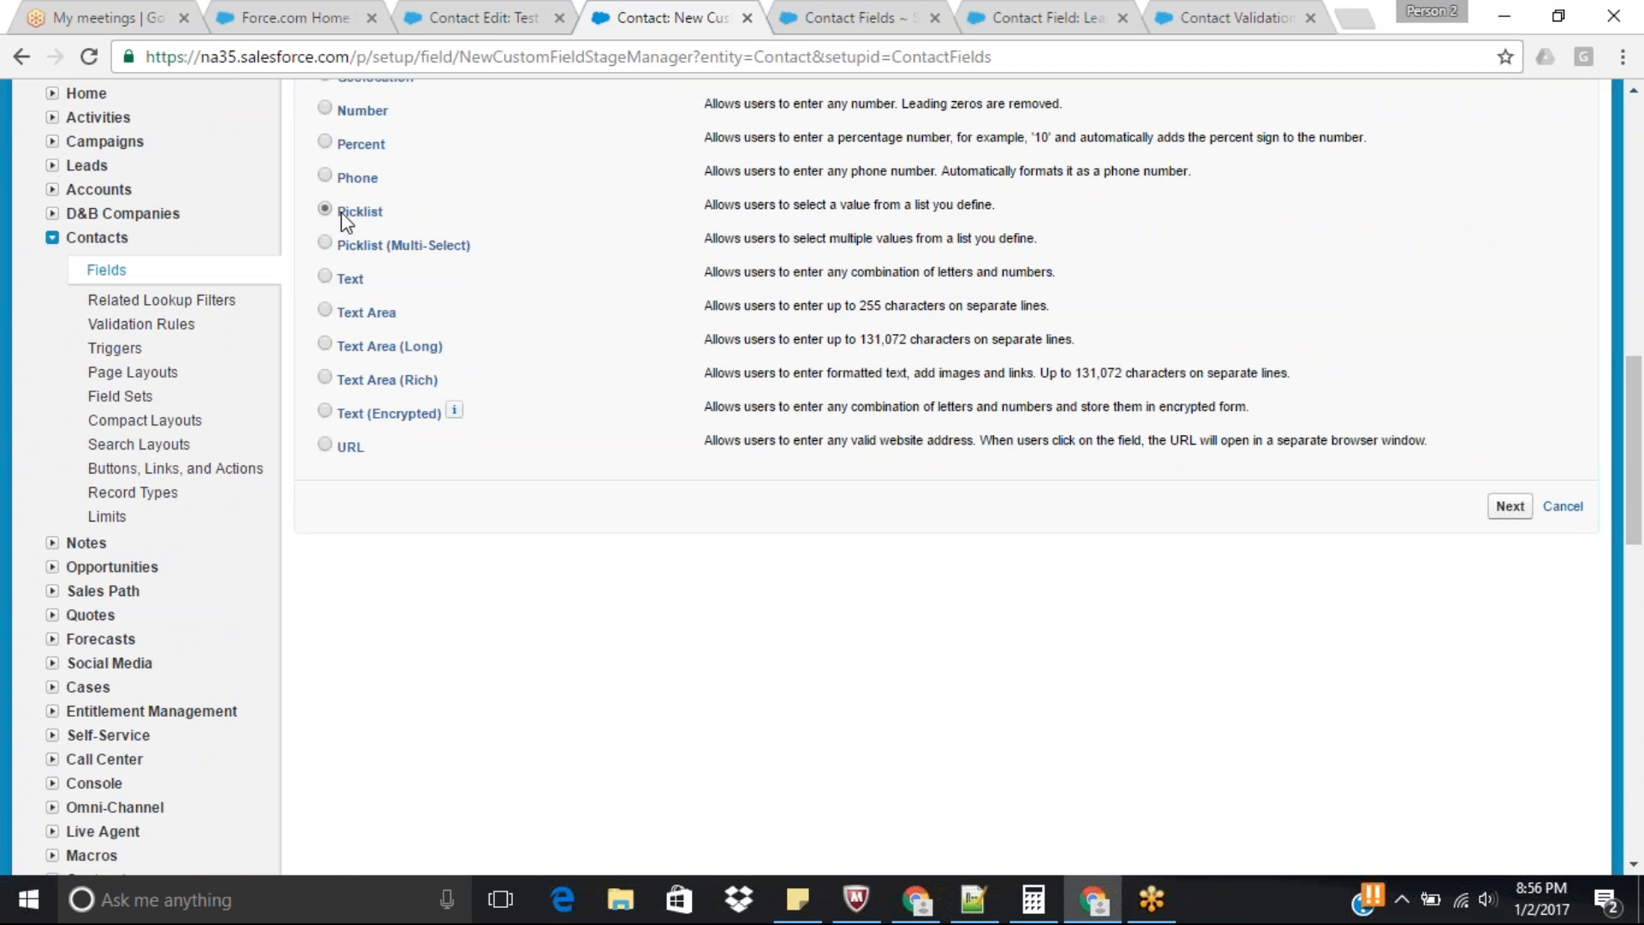
click(1502, 507)
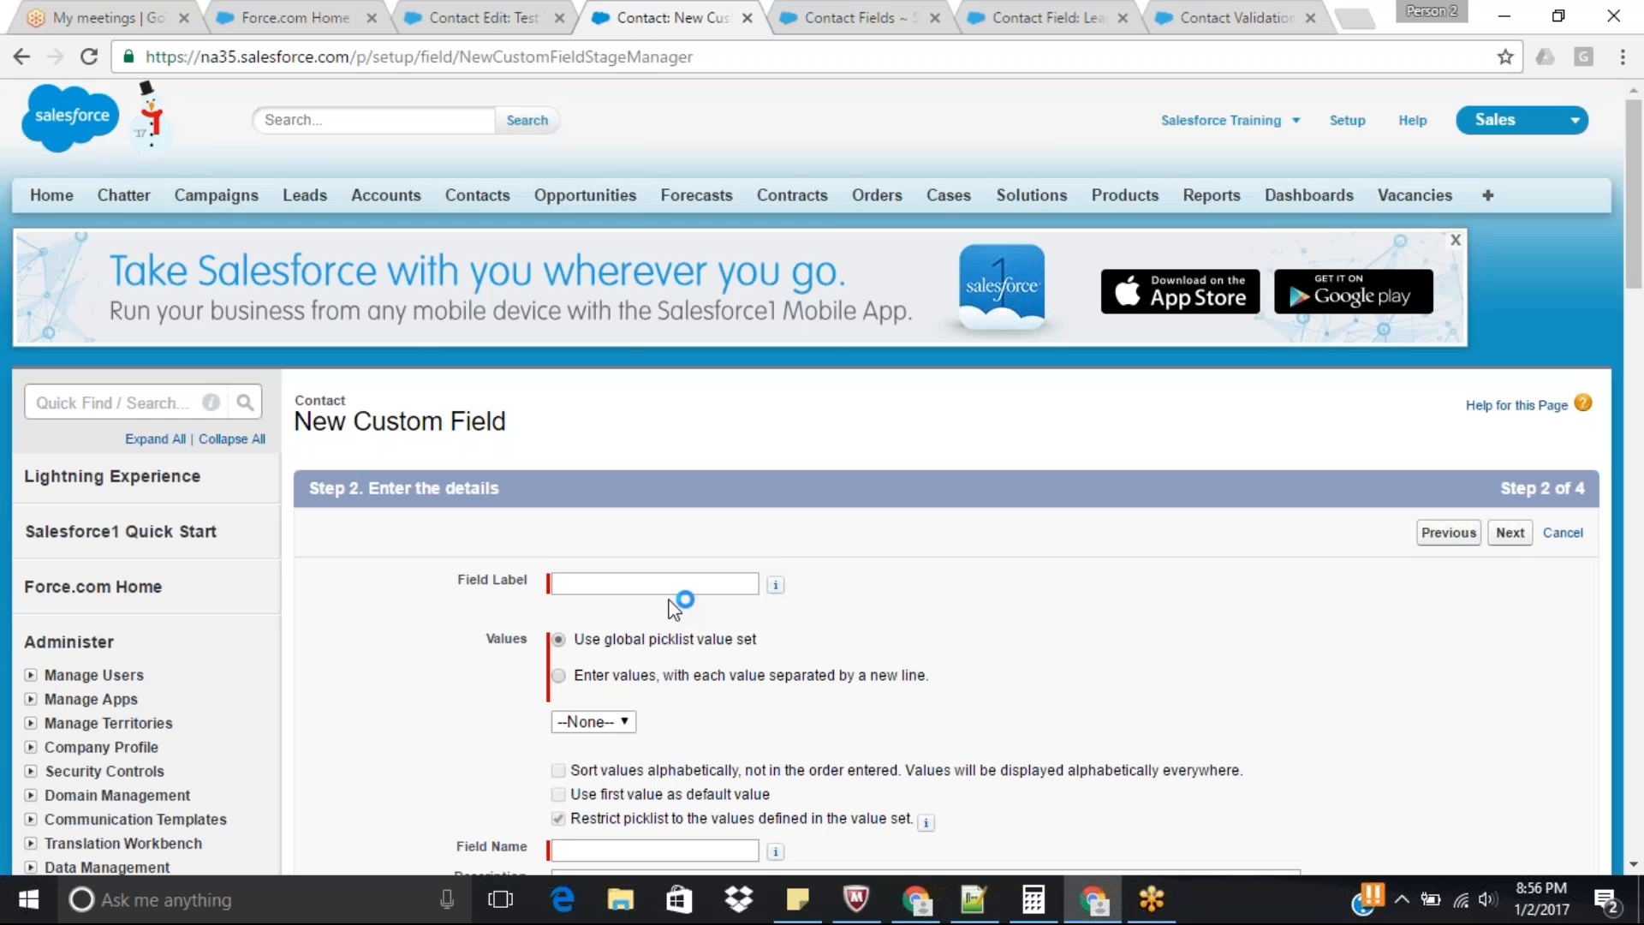
Label the new picklist field City and choose to enter its values directly instead of using a global value set.
click(671, 590)
text(City)
click(557, 680)
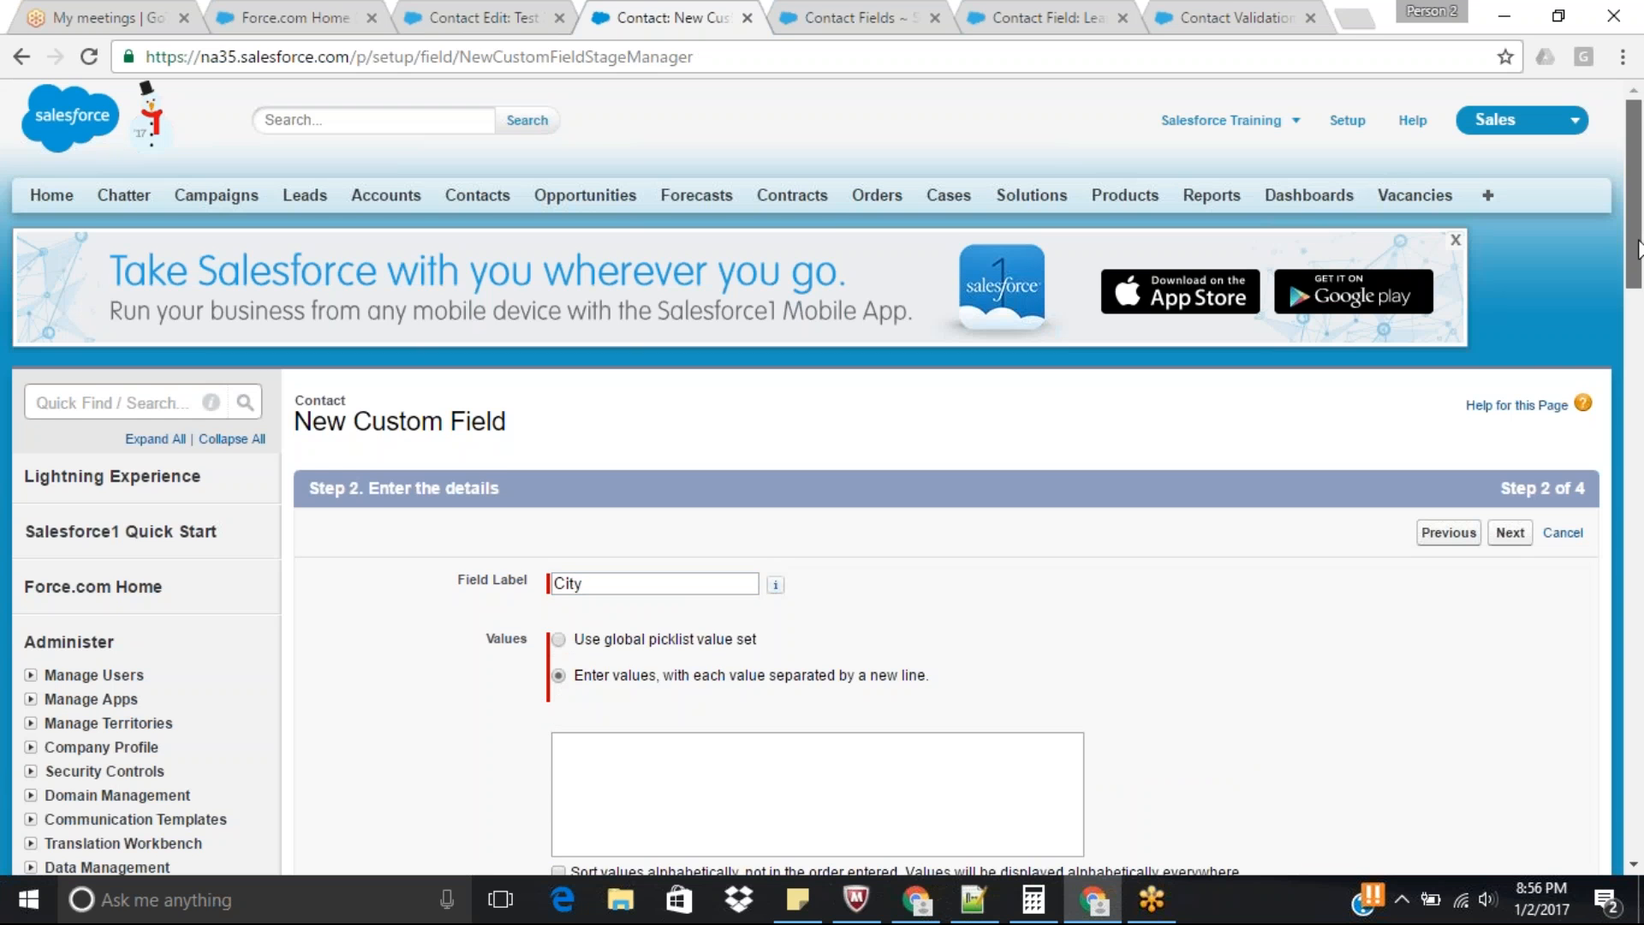
drag(1635, 250, 1640, 334)
Enter Hyderabad, Banglore, Mumbai and Chennai as the City picklist values, one per line.
click(1025, 383)
text(Hy)
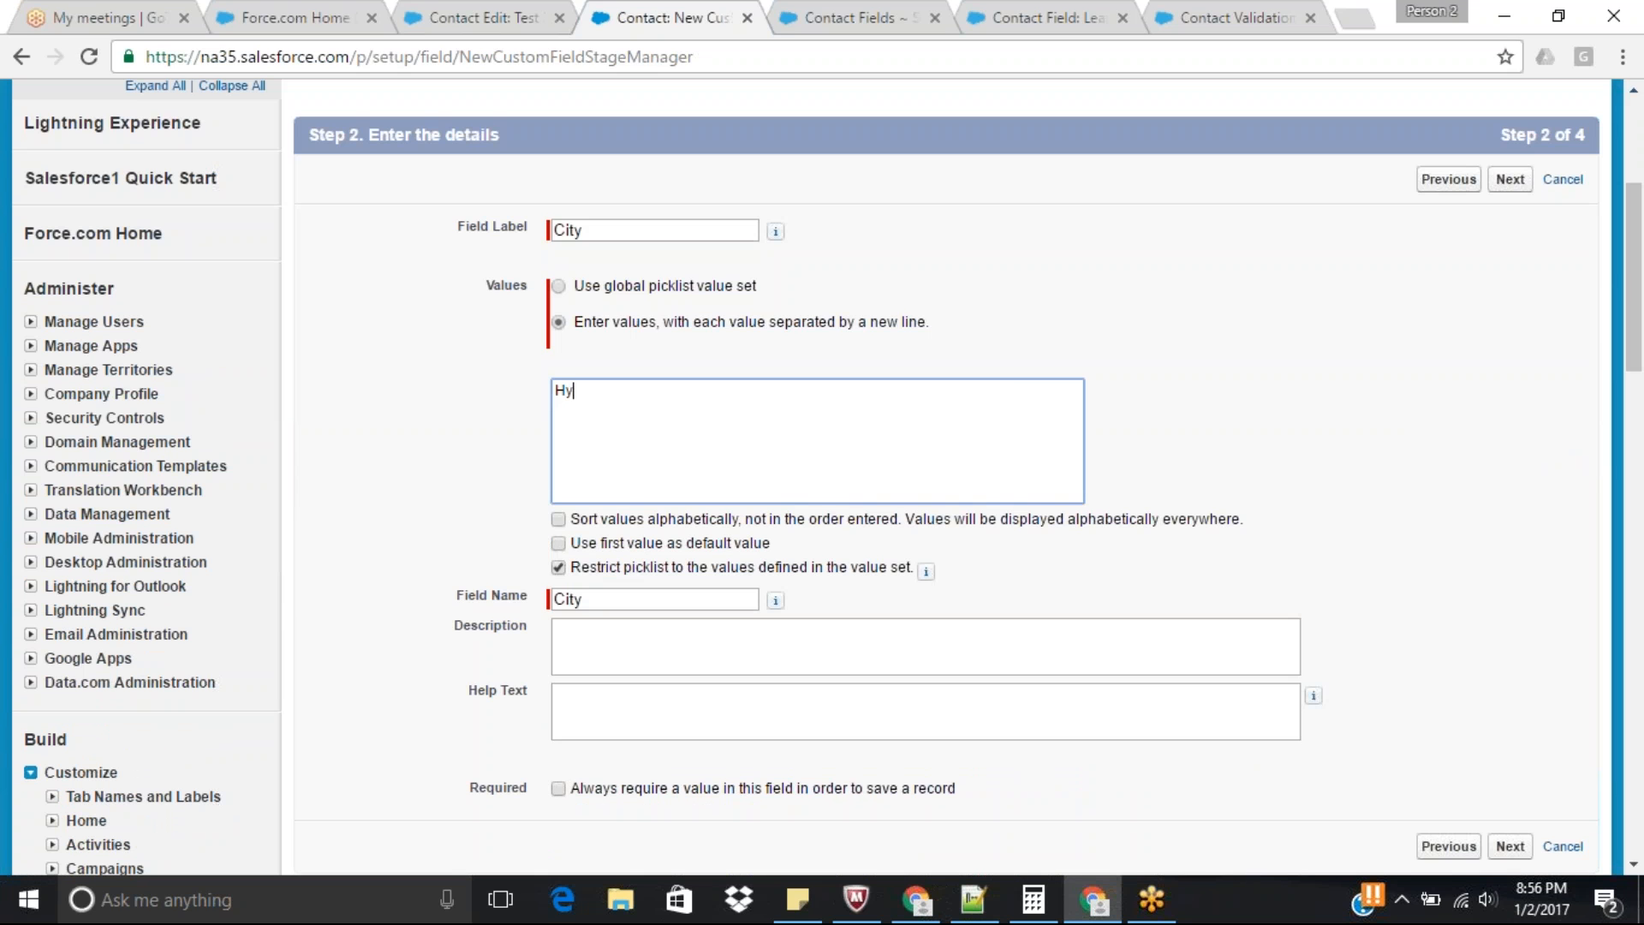
text(derabad)
key(Return)
text(Banglore)
key(Return)
text(Mu)
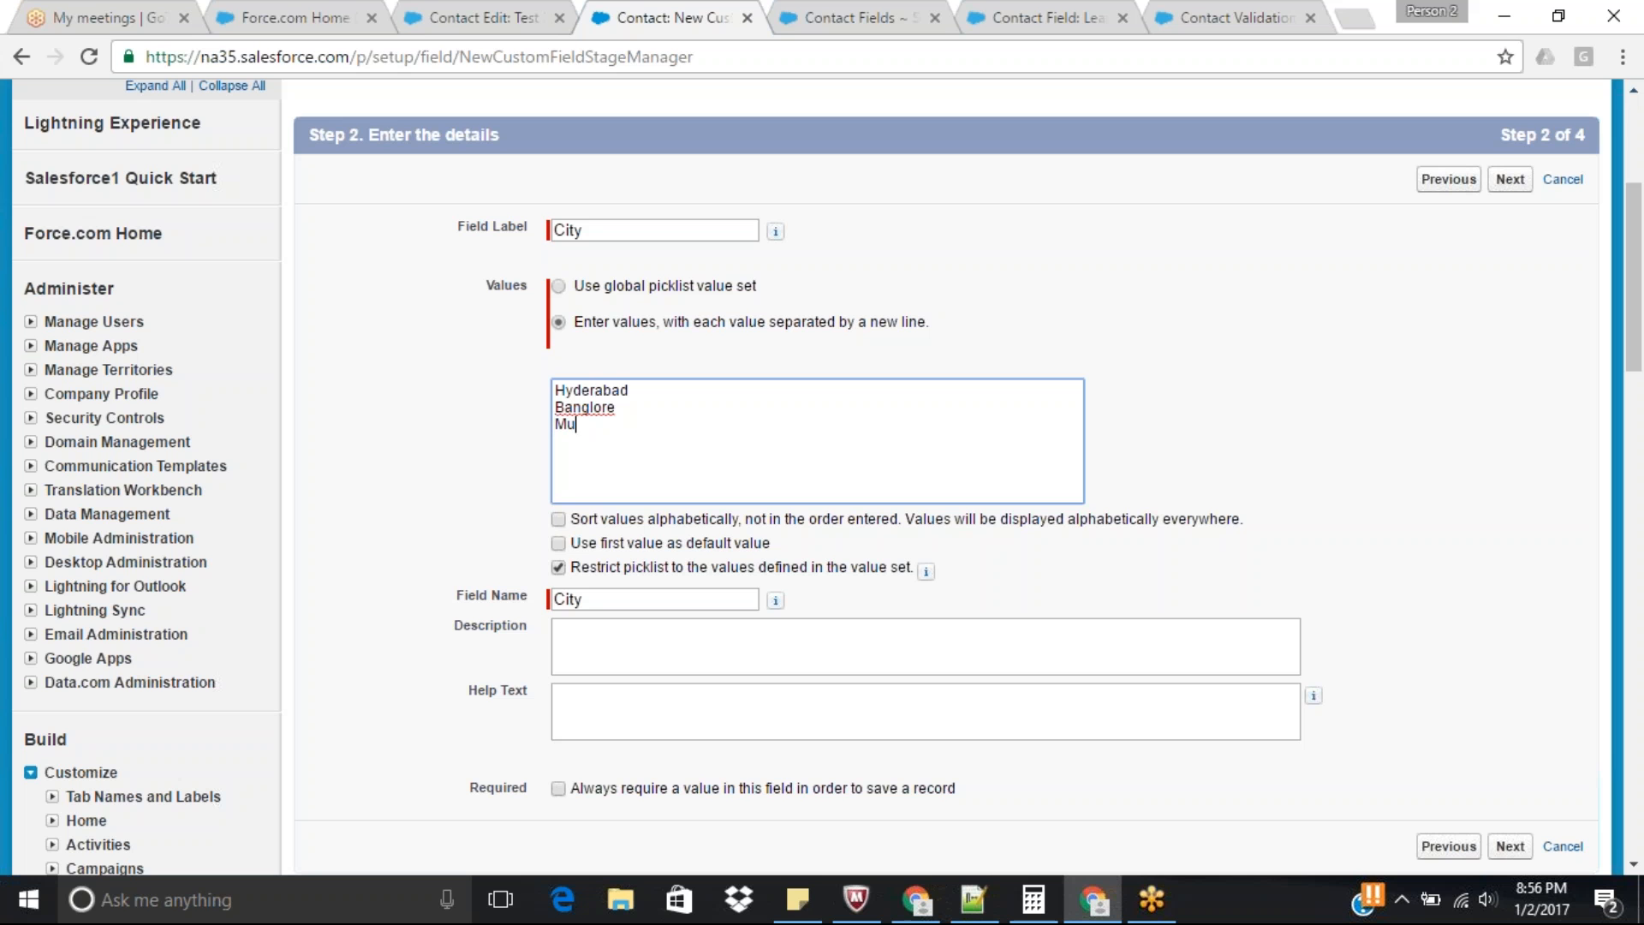
text(mbai)
key(Return)
text(Chebba)
key(BackSpace)
key(BackSpace)
key(BackSpace)
text(nnai)
Accept the default field-level security and page layouts for the City field and save it.
click(1513, 844)
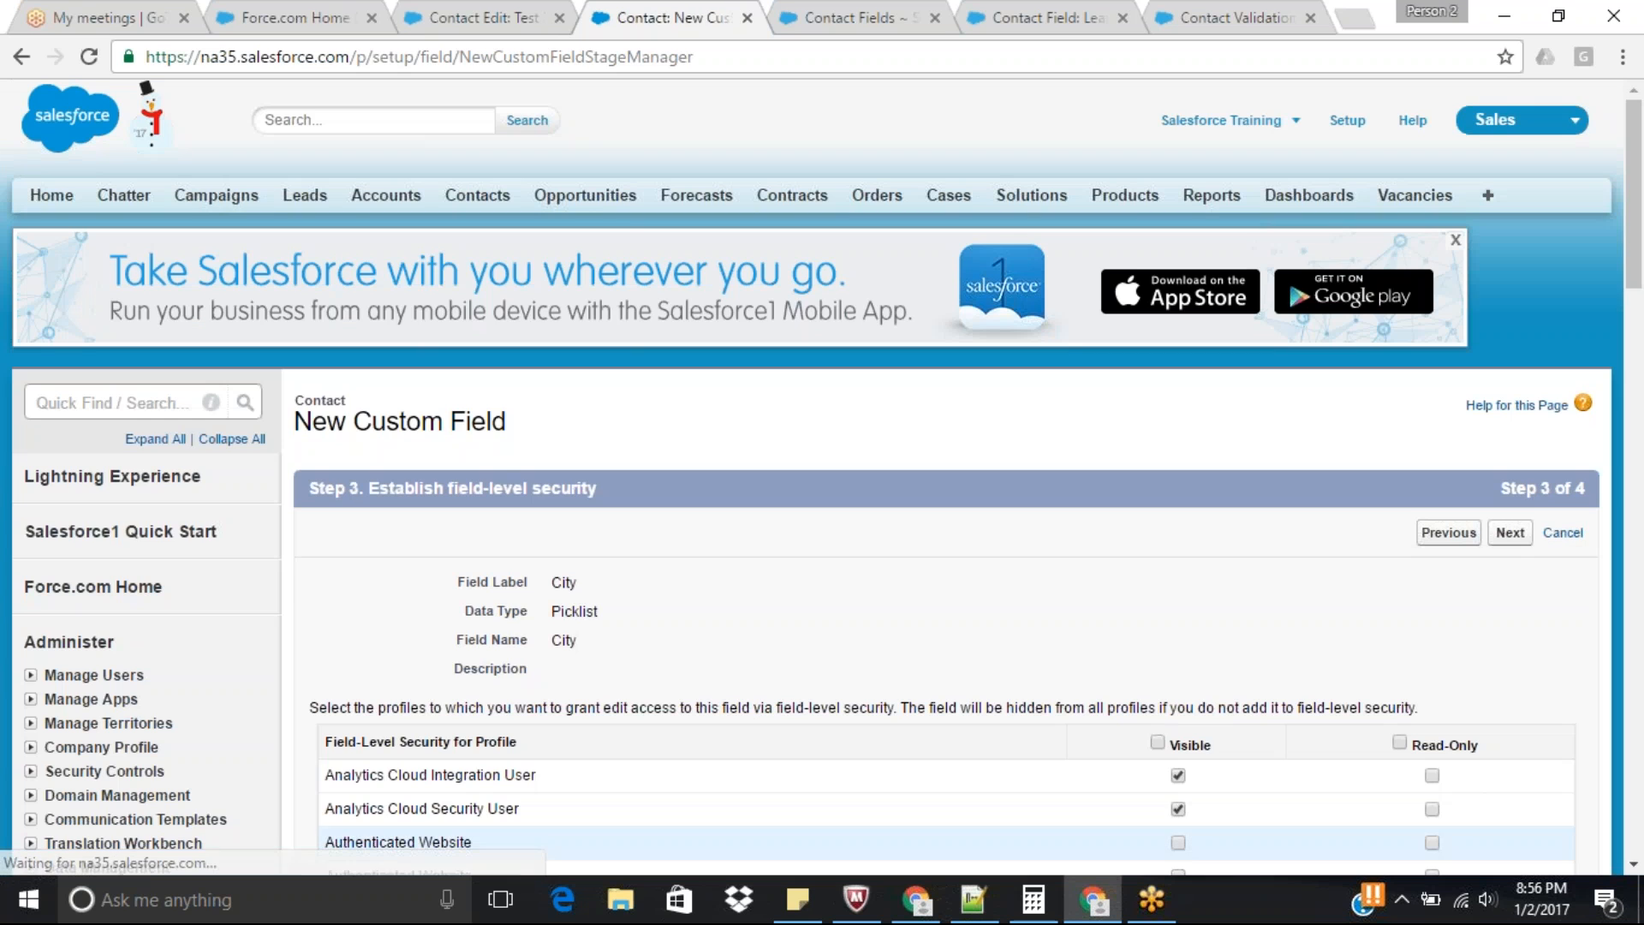
click(1514, 539)
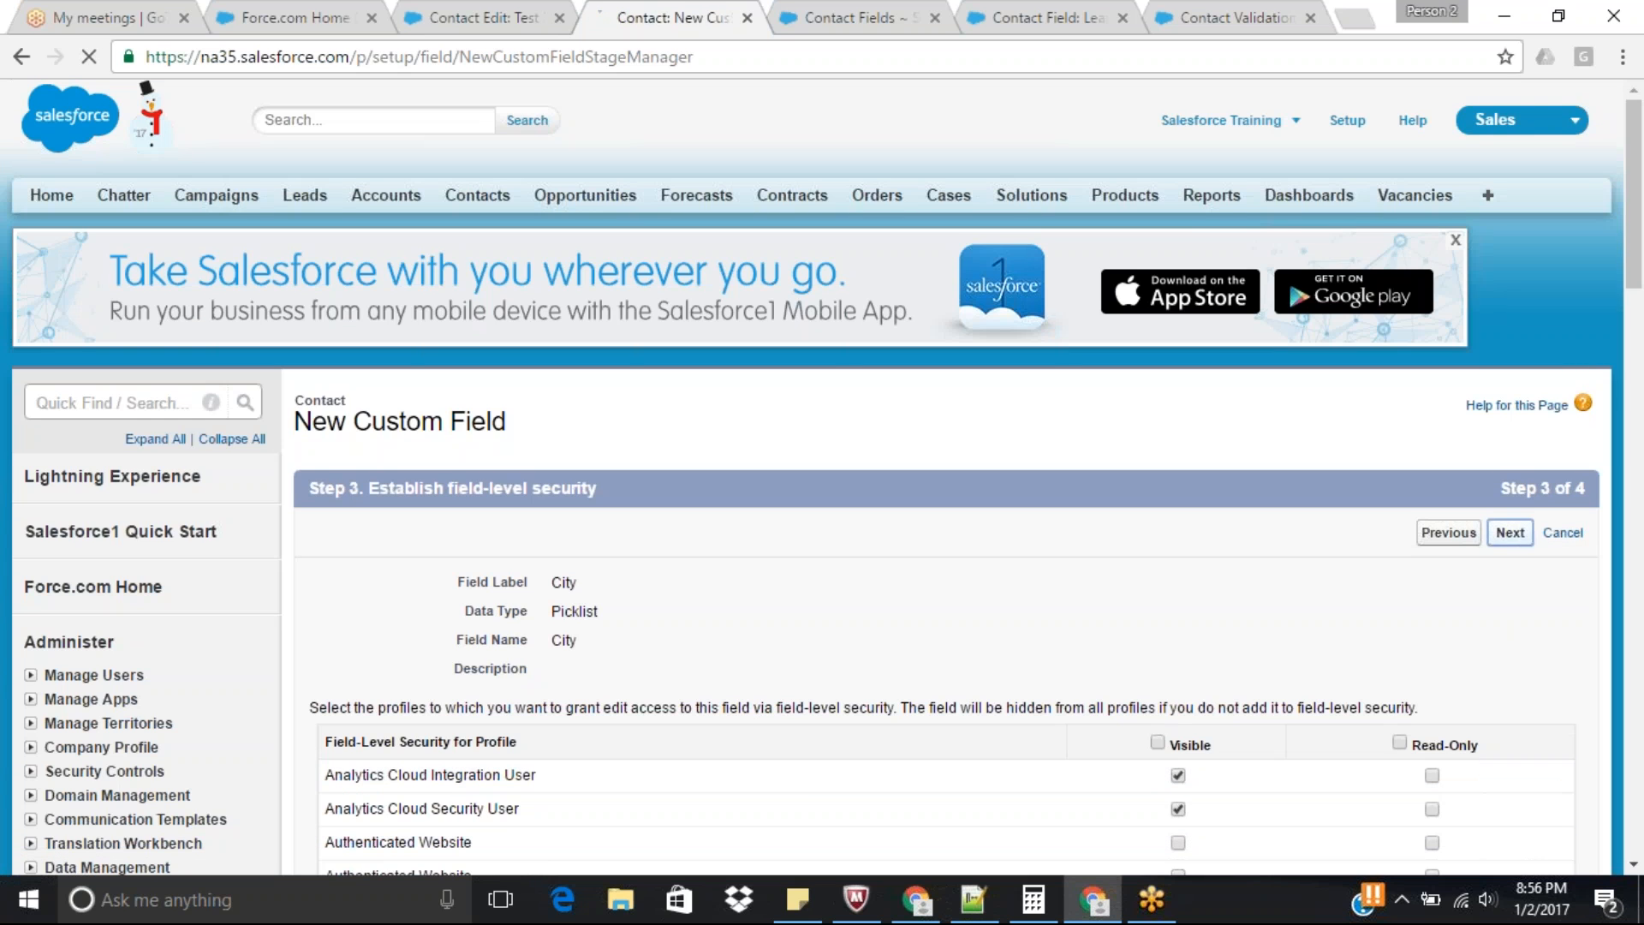
click(1508, 533)
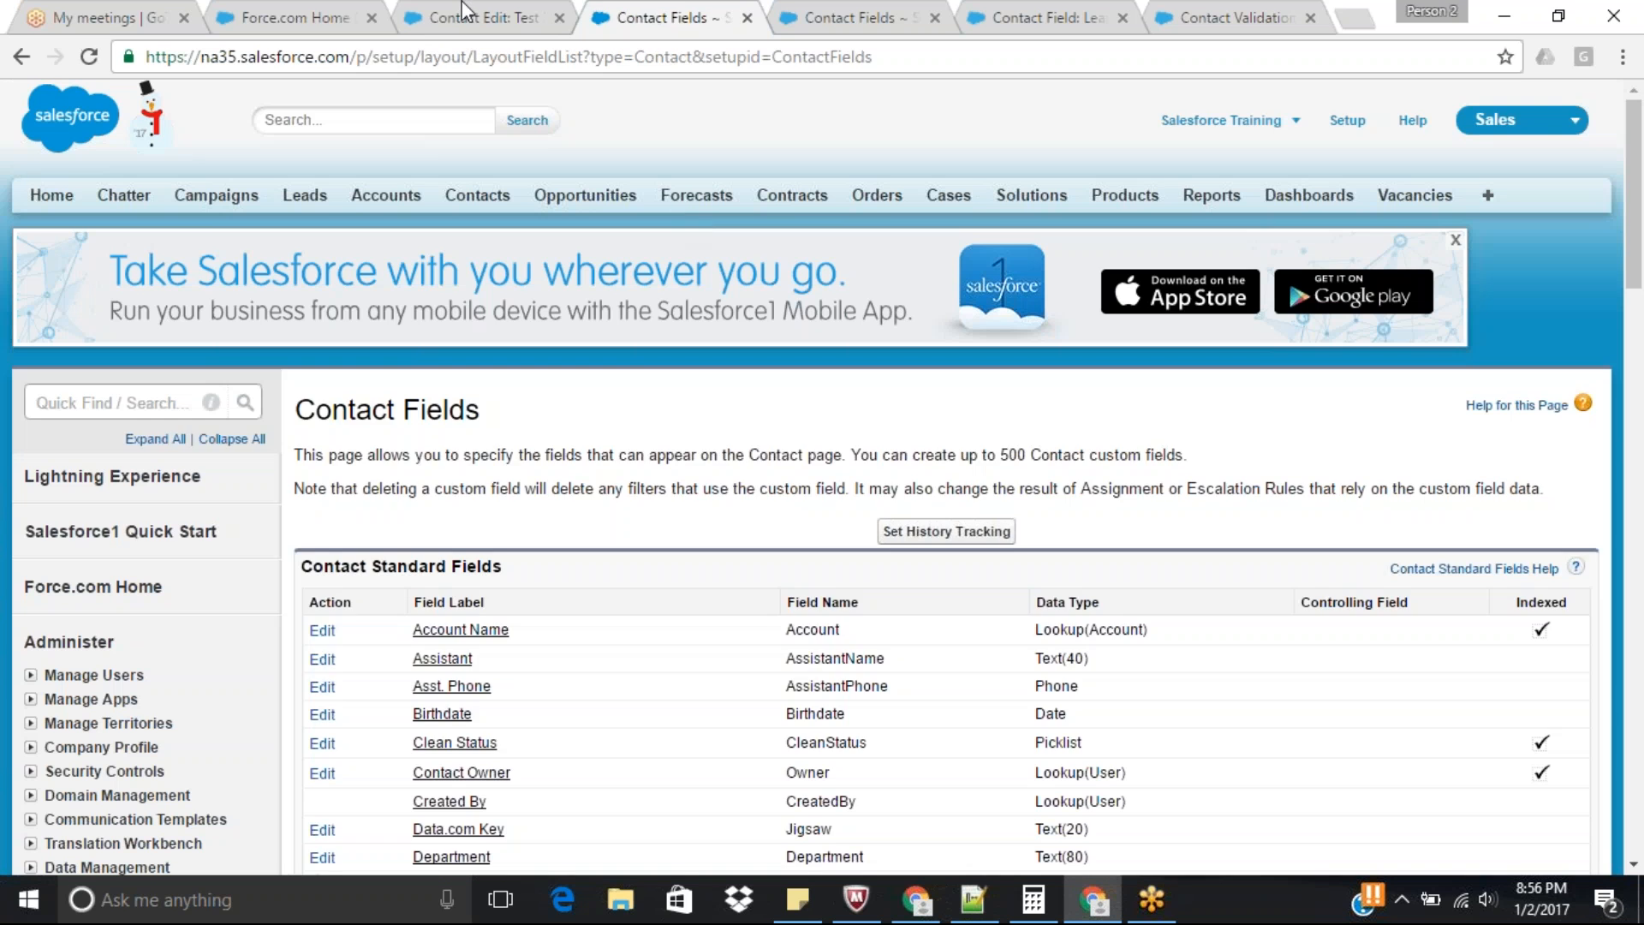
Return to the test contact's edit form, reload it and check the new City picklist.
click(488, 17)
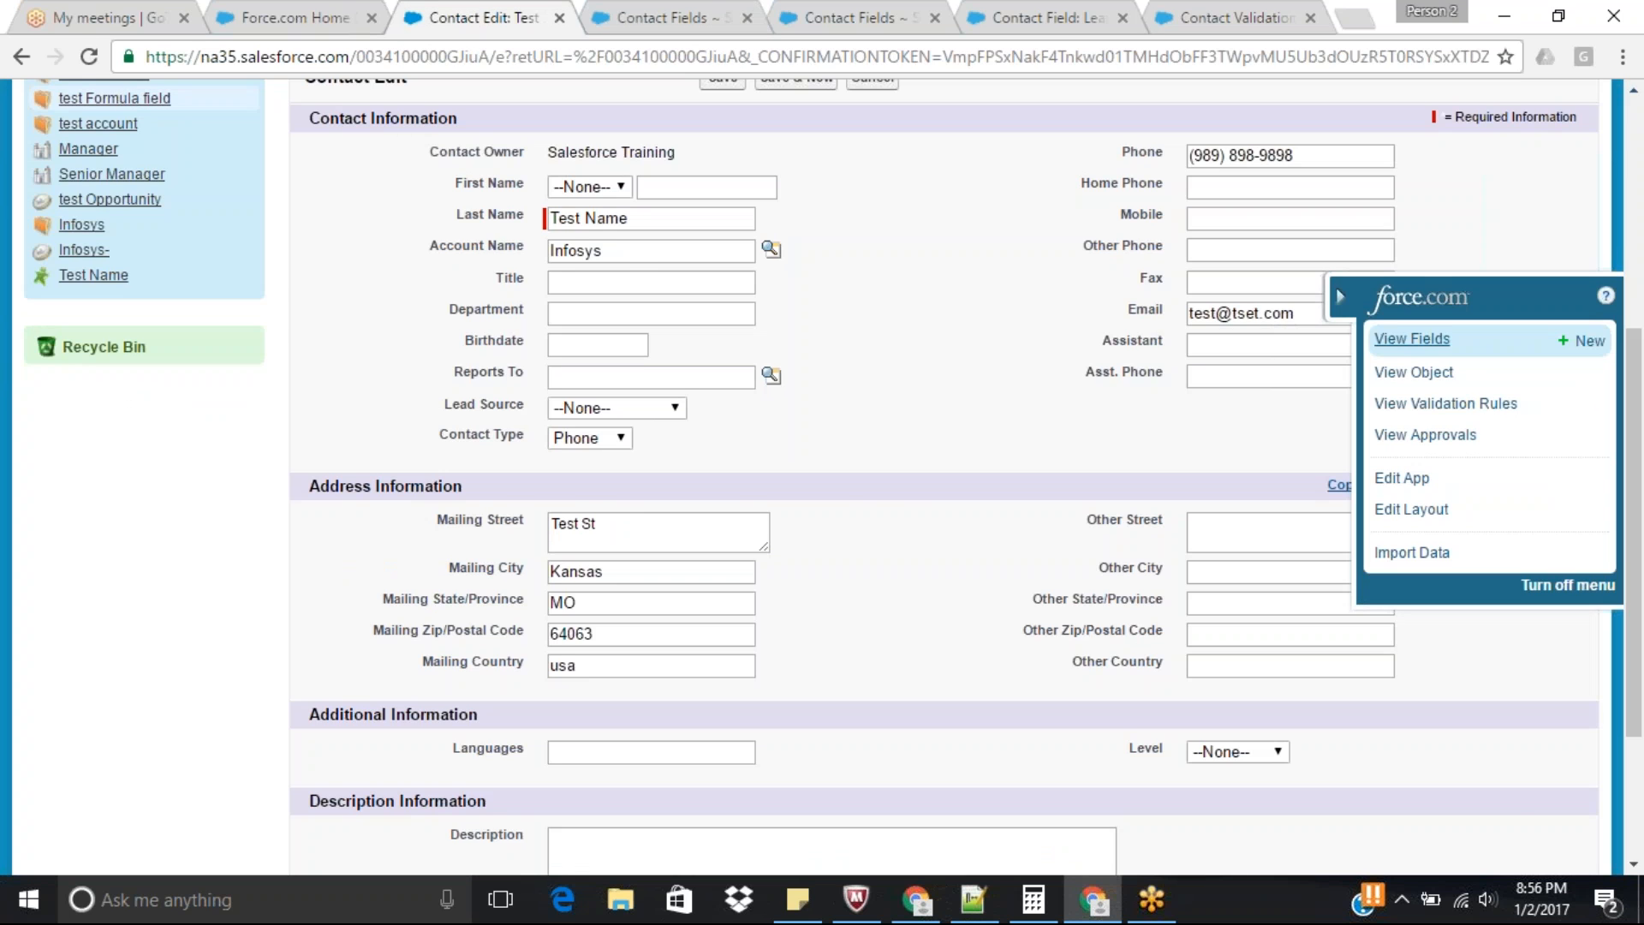
click(89, 56)
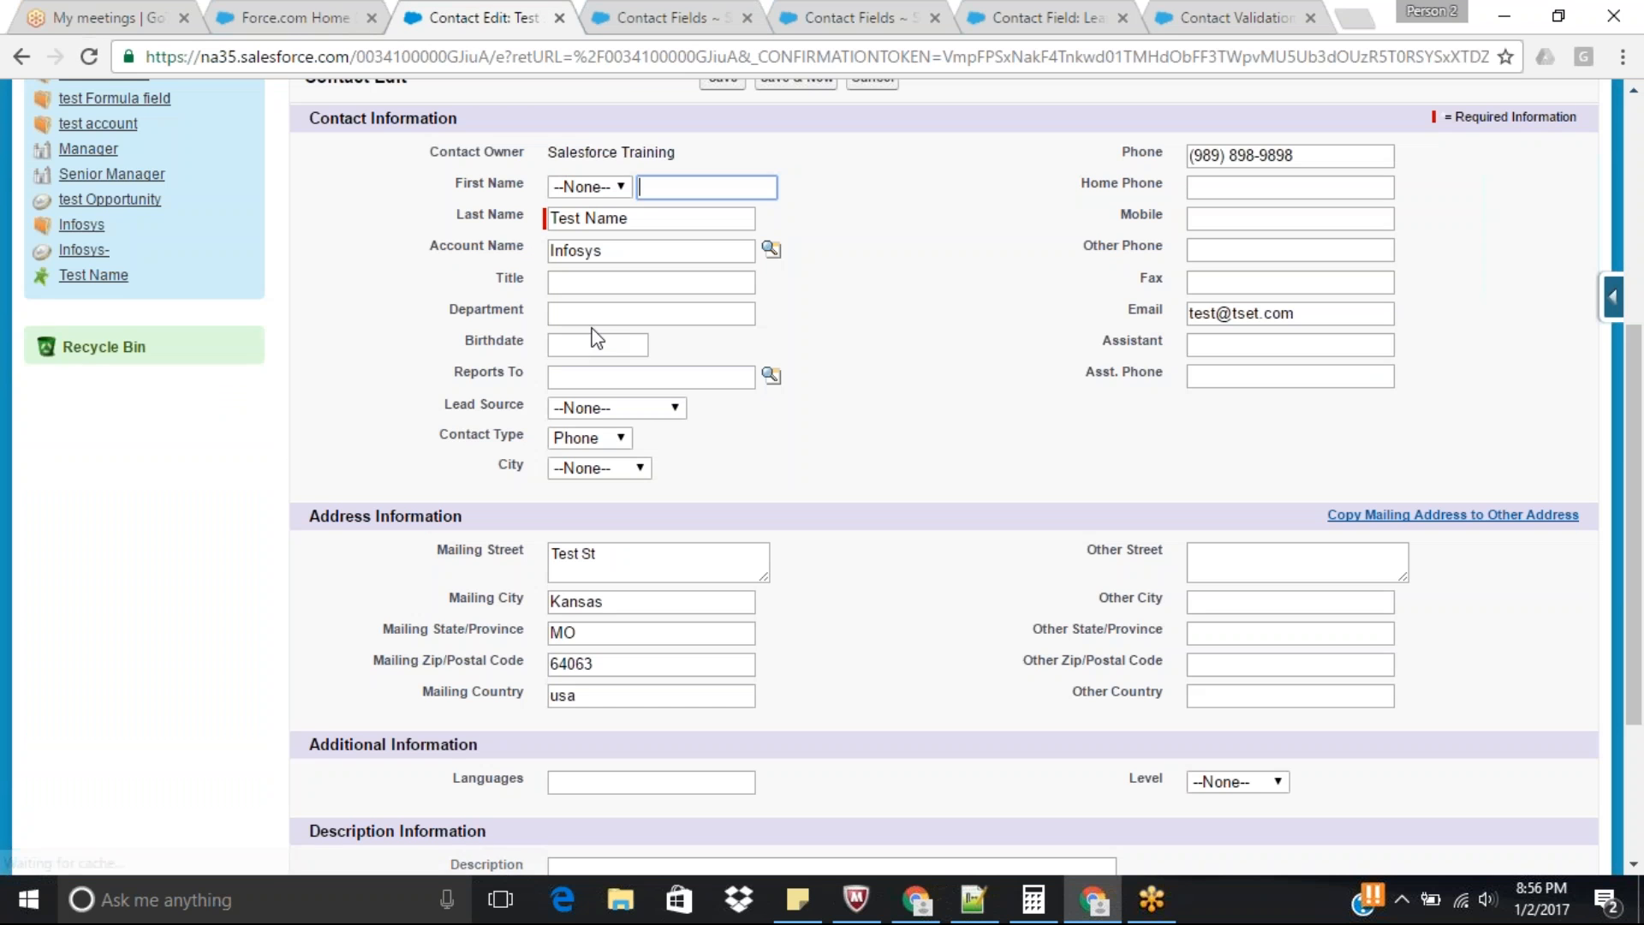
click(618, 471)
click(618, 484)
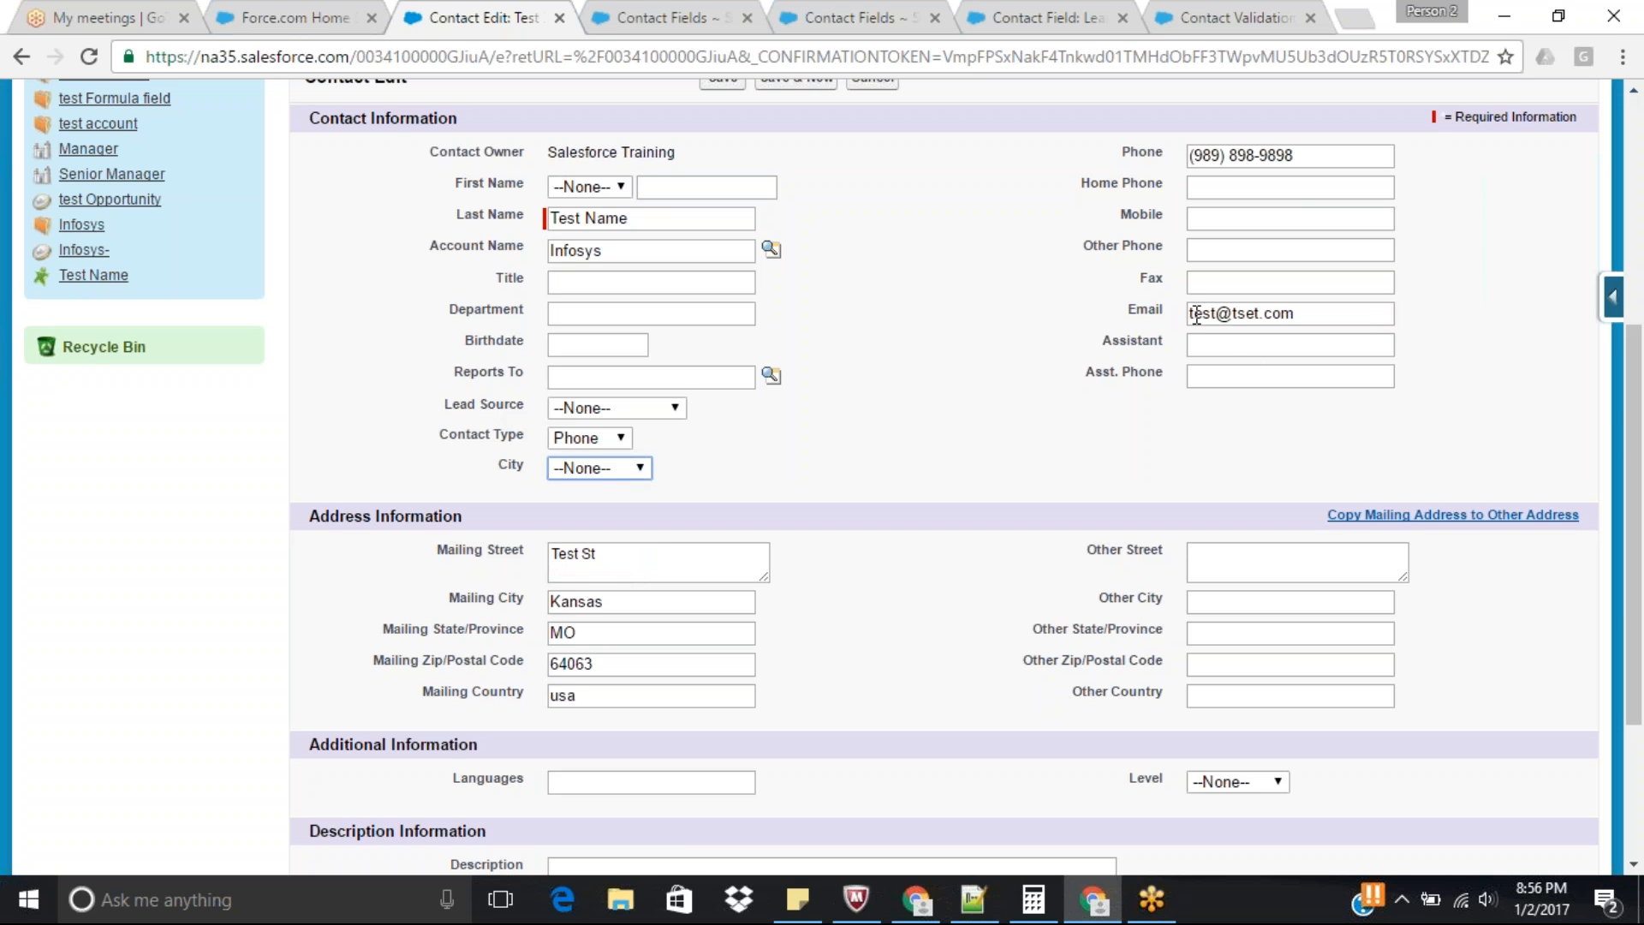
Clear the test contact's Email field and set City to Hyderabad.
drag(1196, 315, 1374, 314)
key(BackSpace)
key(BackSpace)
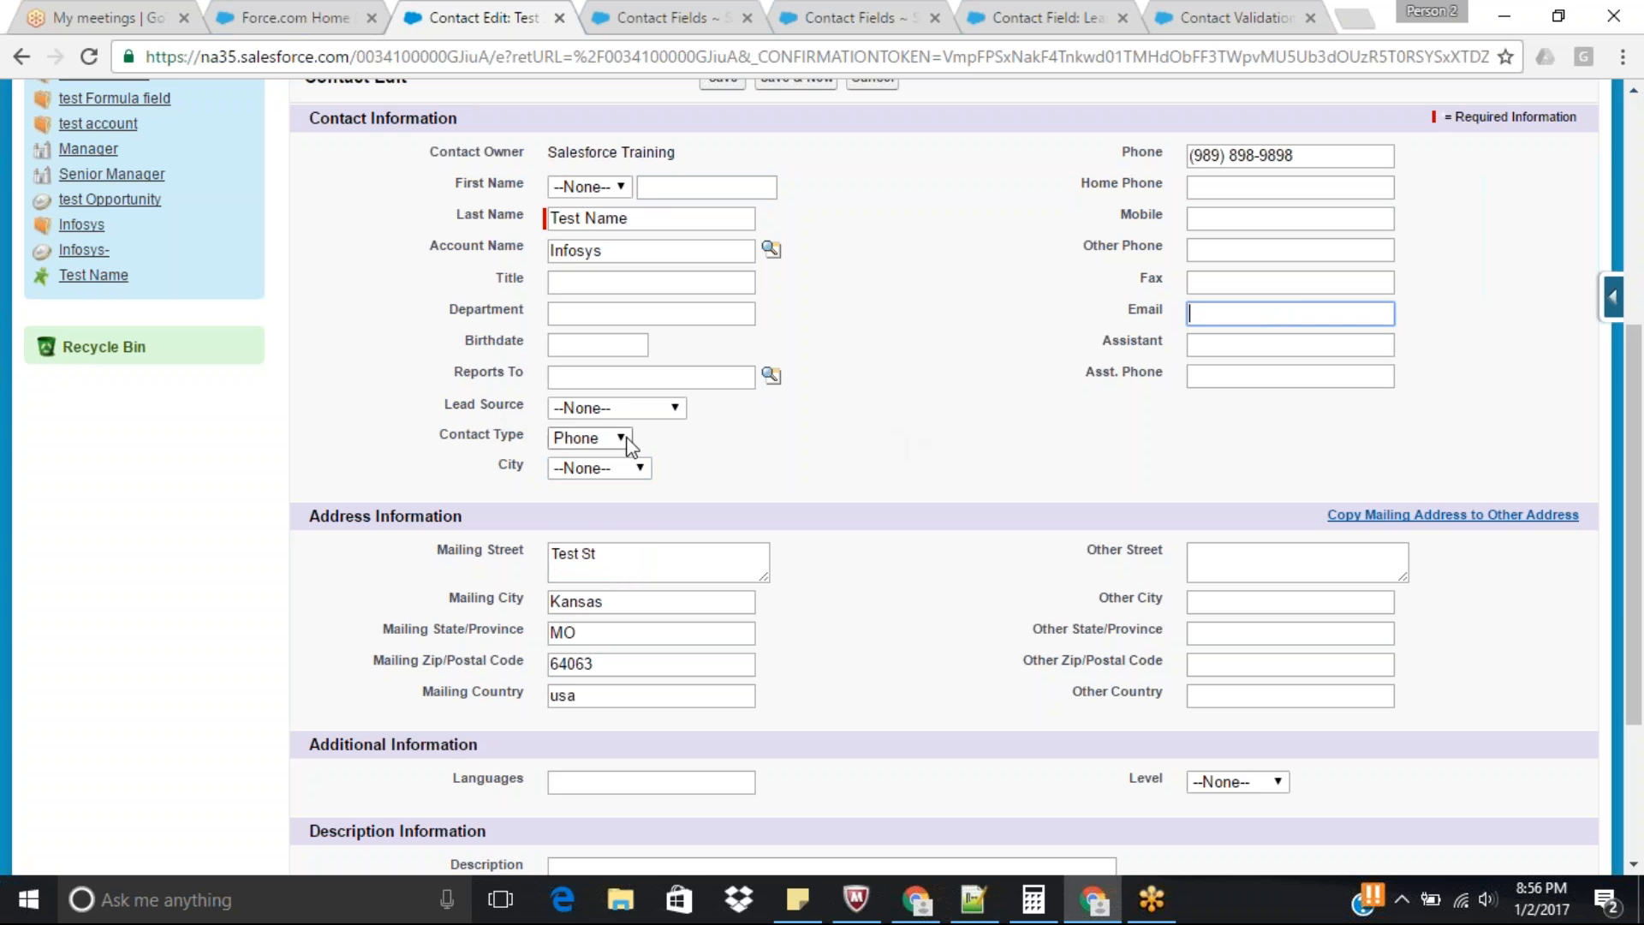
click(598, 466)
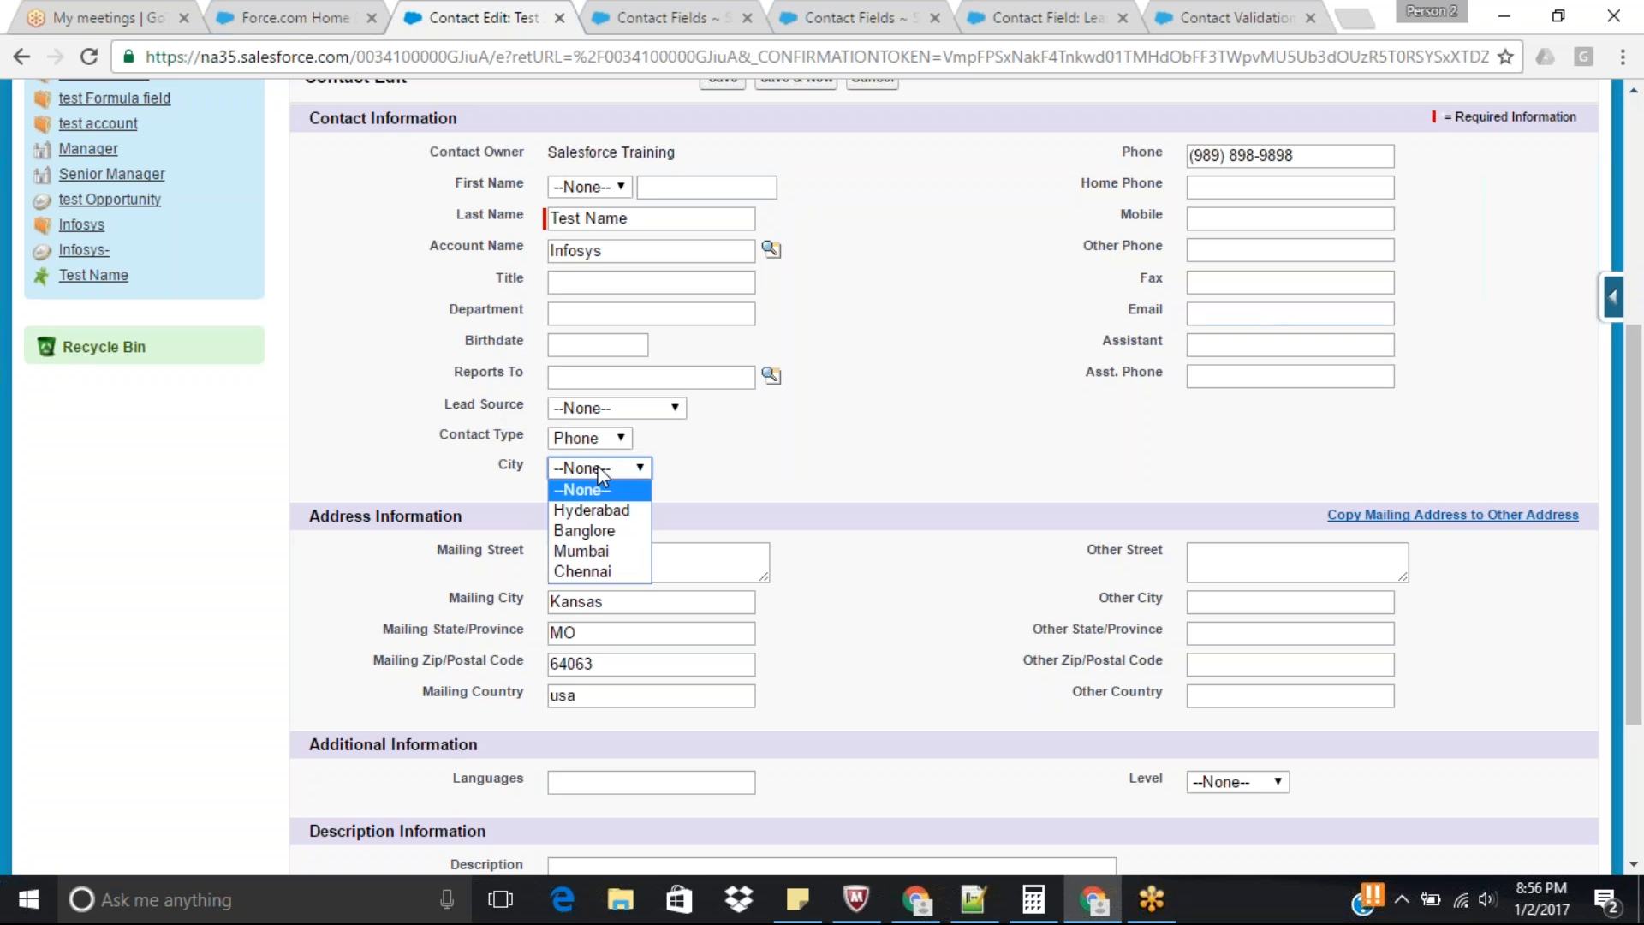
click(593, 511)
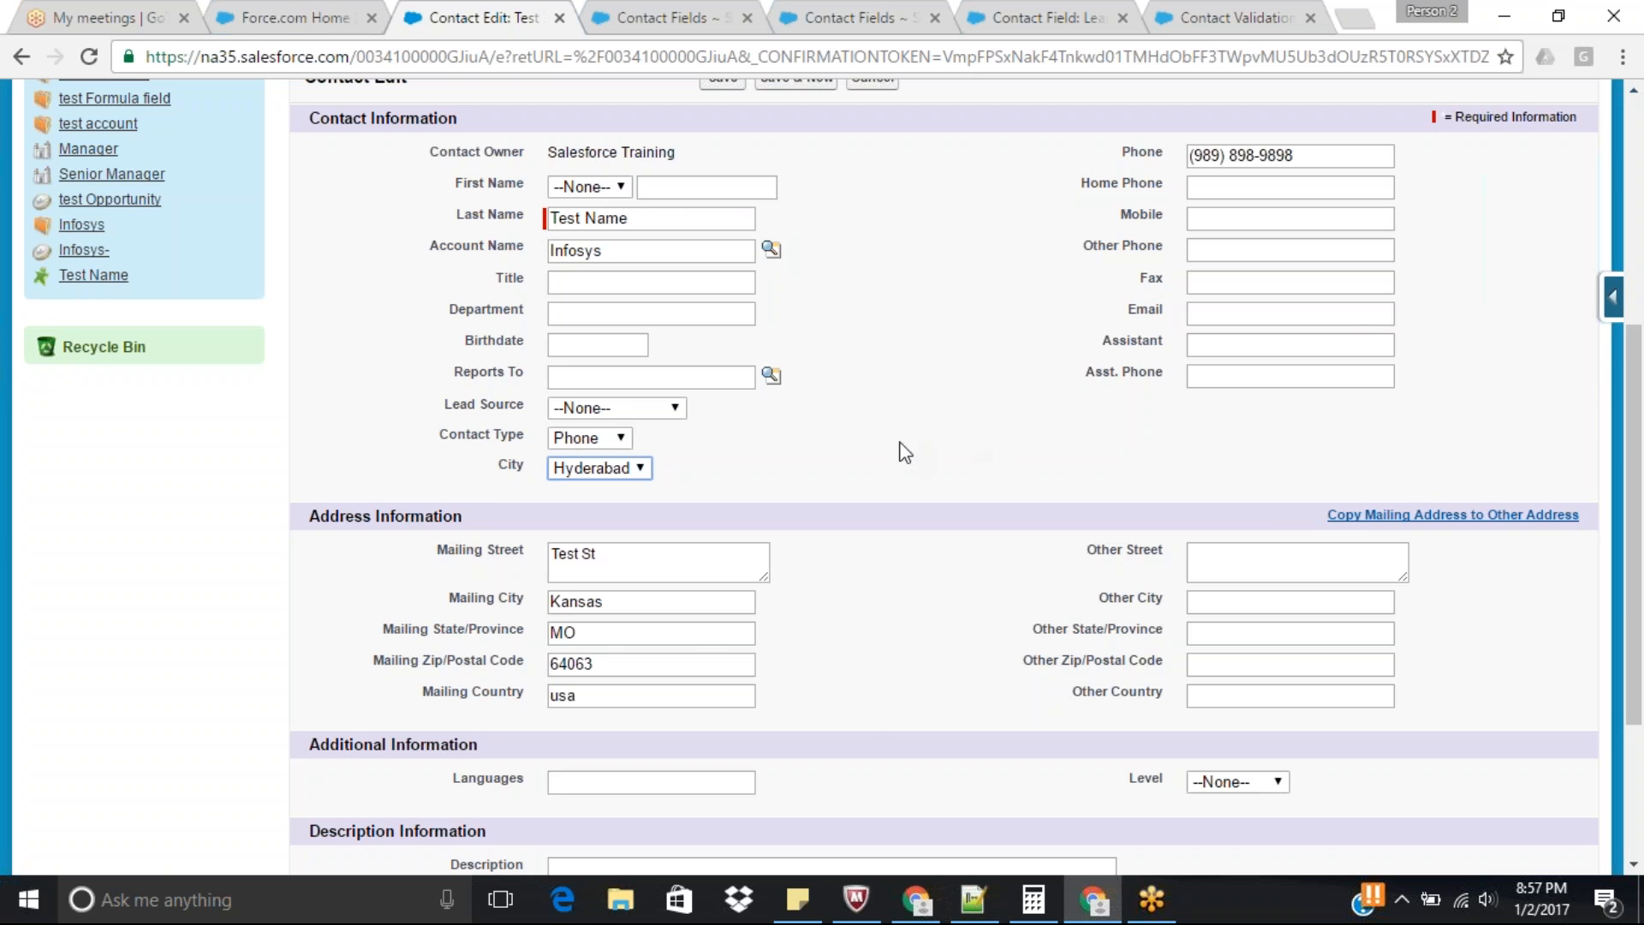
Create a new Contact validation rule and name it "Email shoudnot be empty when city is hyd".
click(1199, 15)
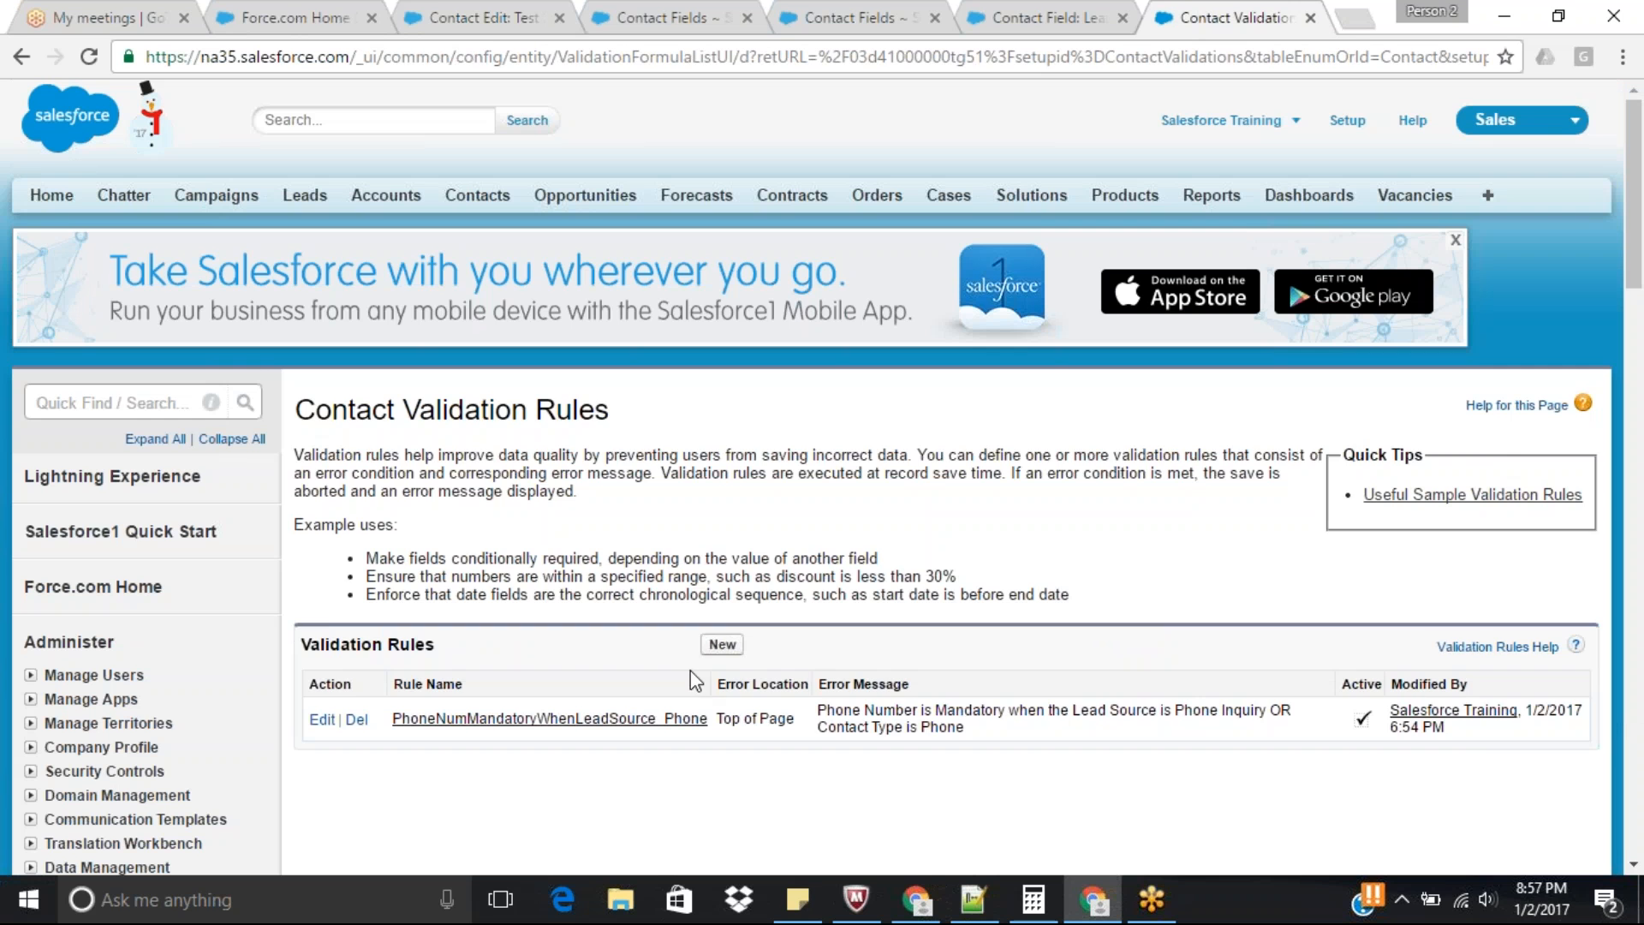
click(722, 644)
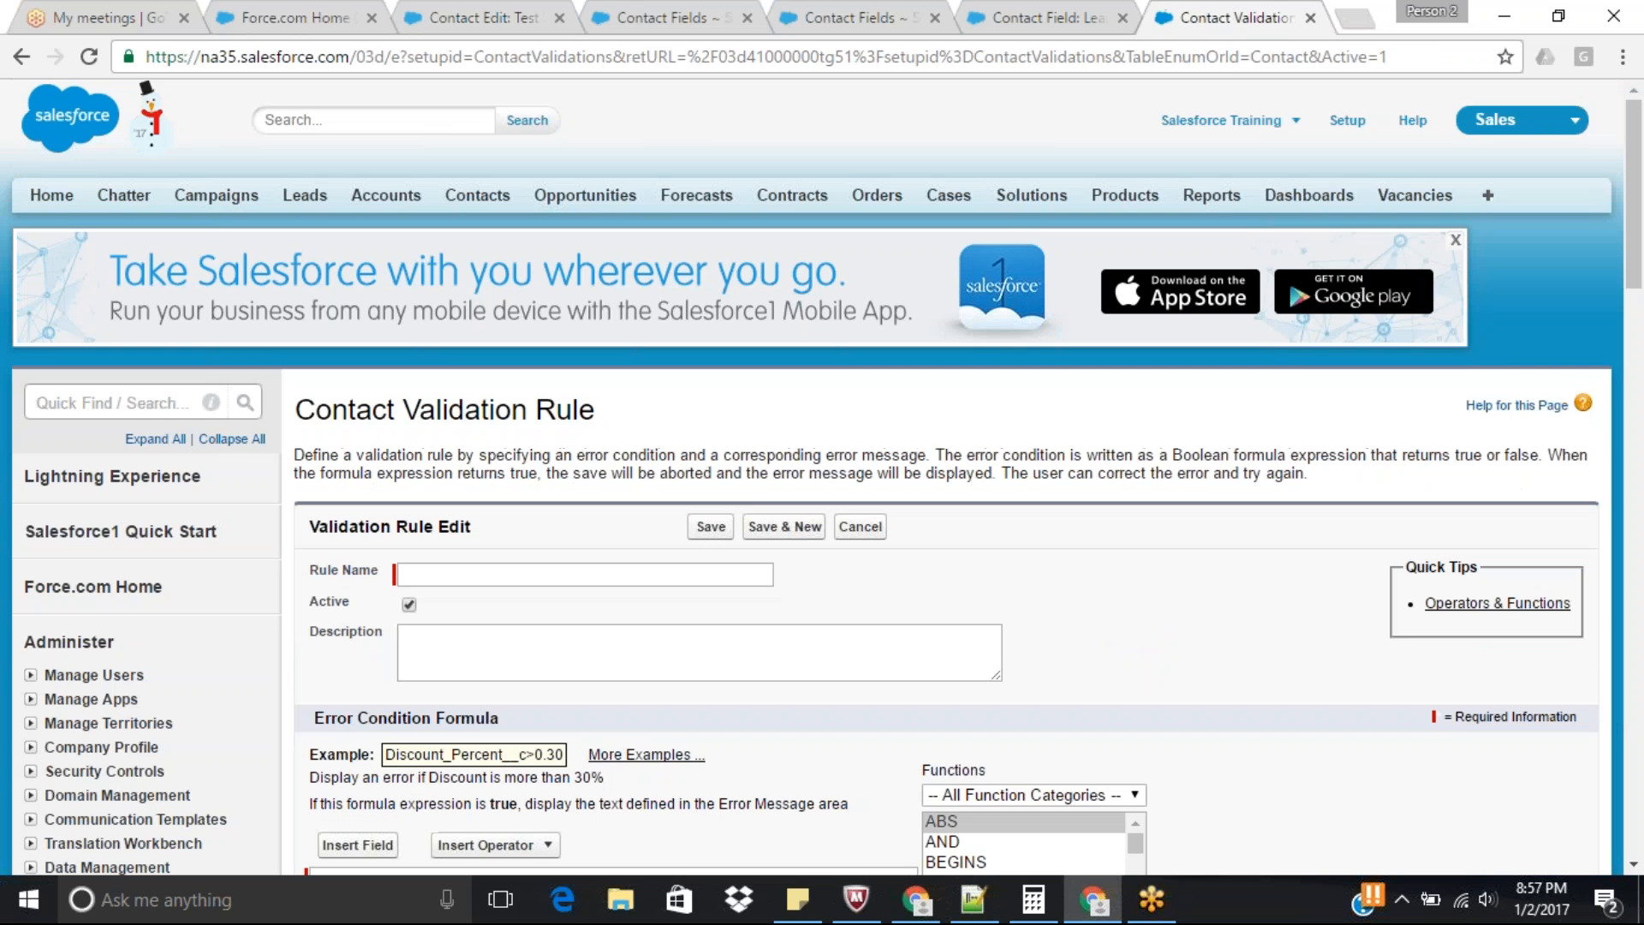
click(590, 573)
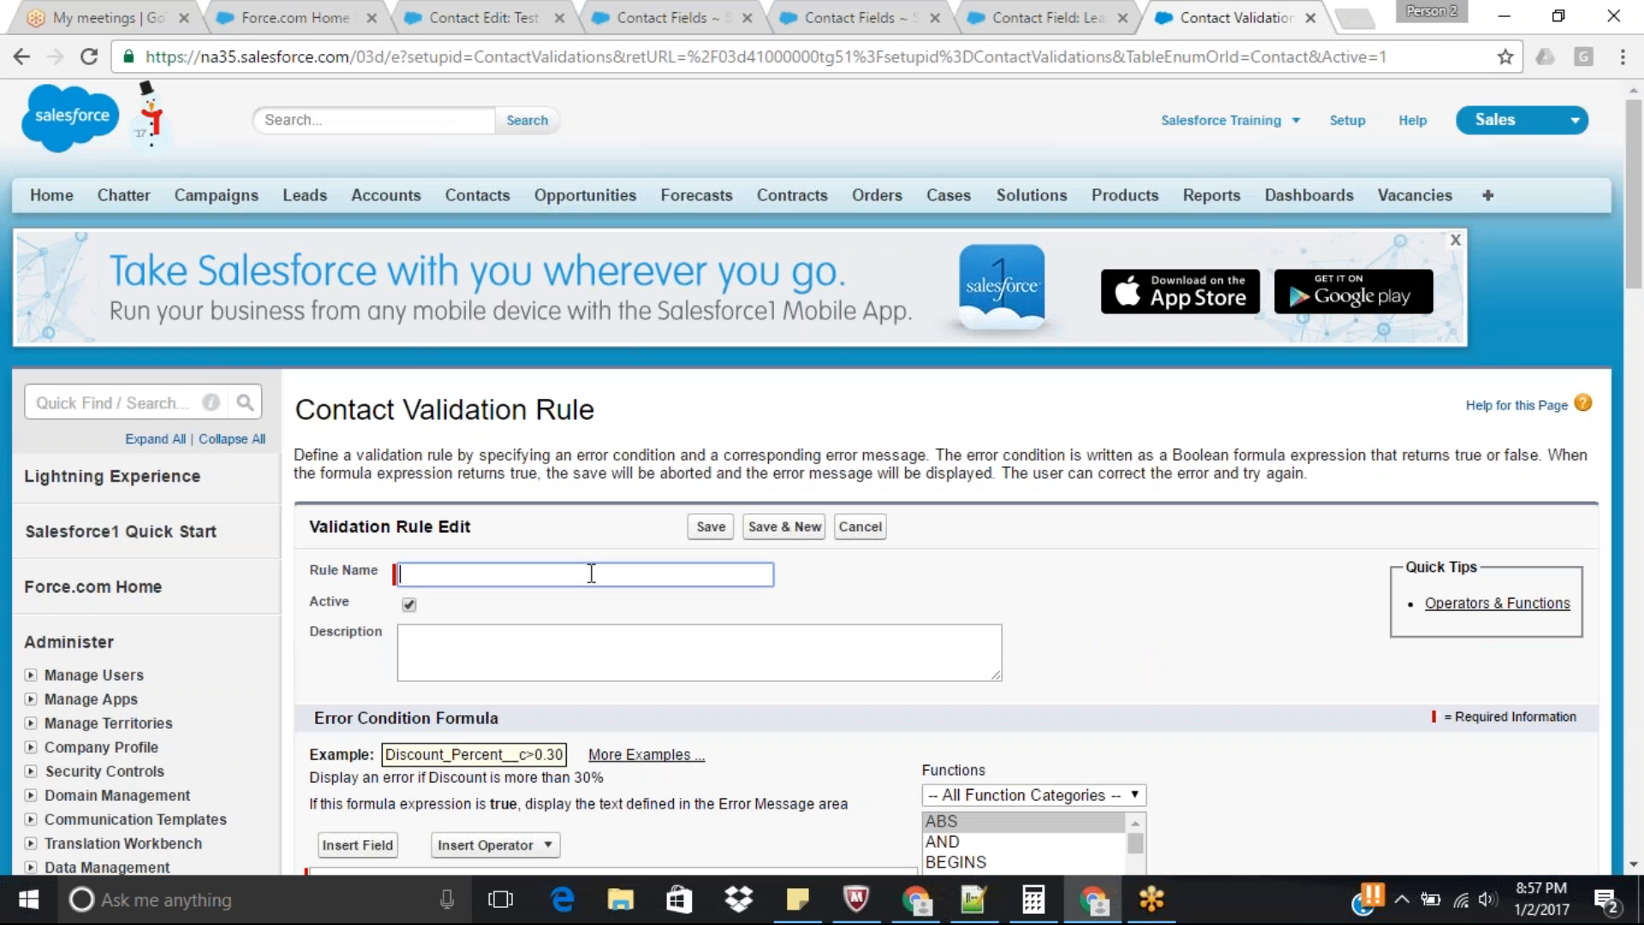
text(Email so)
key(BackSpace)
key(BackSpace)
text(shoudnot be )
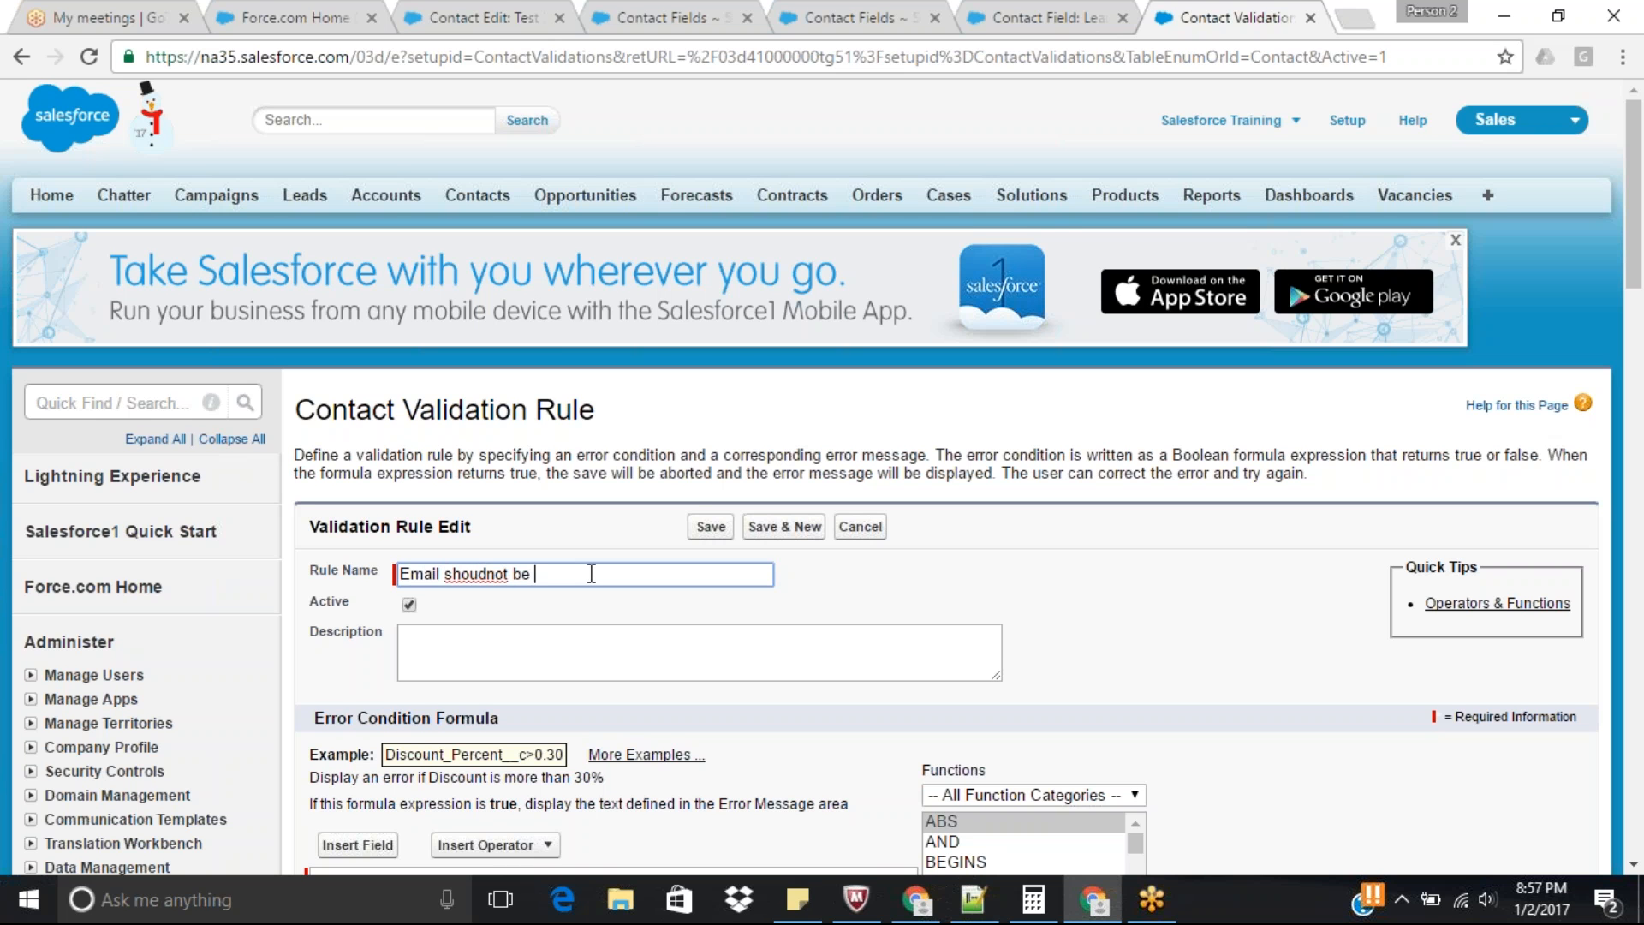
text(empty when city is hyd)
Change the rule name to "Email shoudnt be empty when city is hyd".
key(ctrl+a)
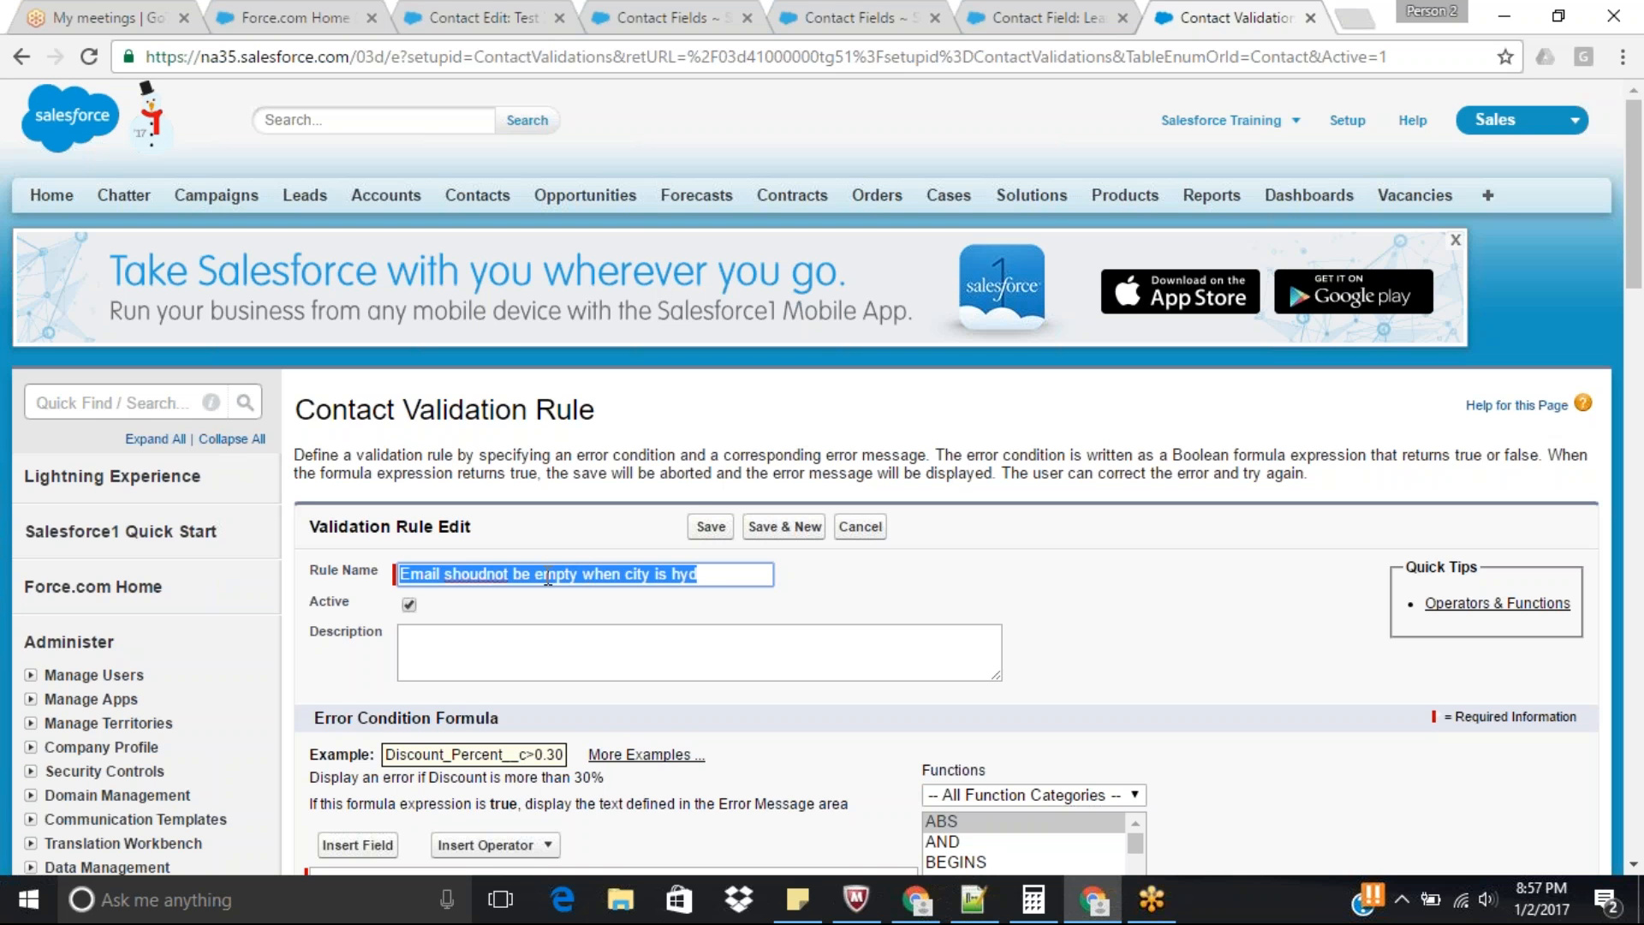
click(489, 578)
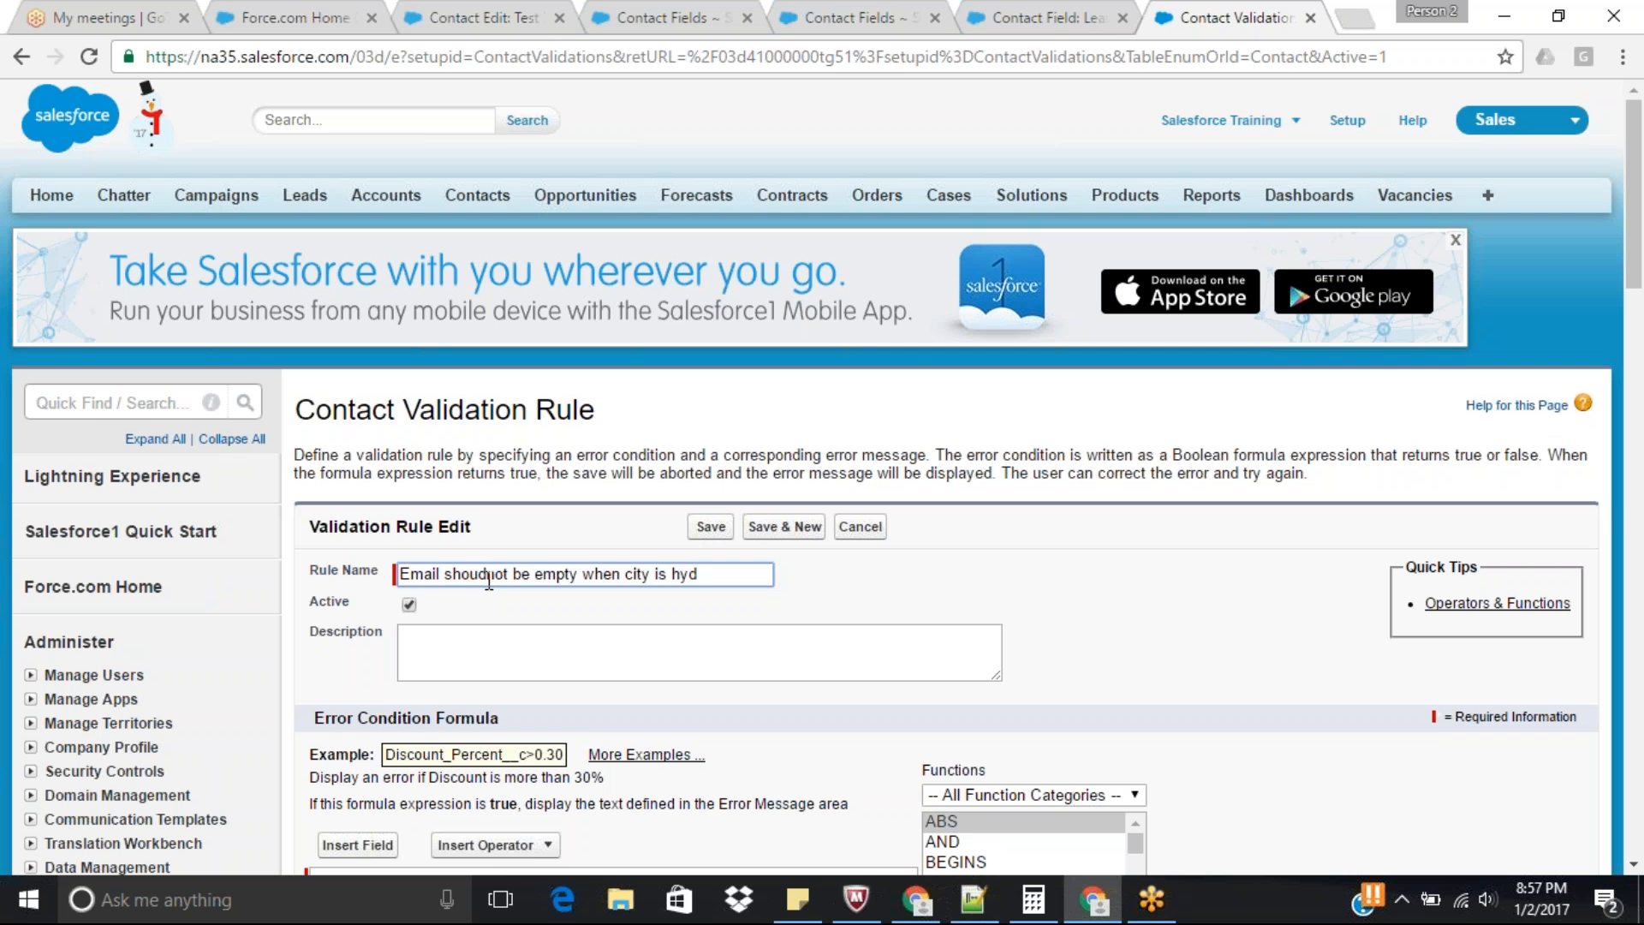
key(Delete)
key(Delete)
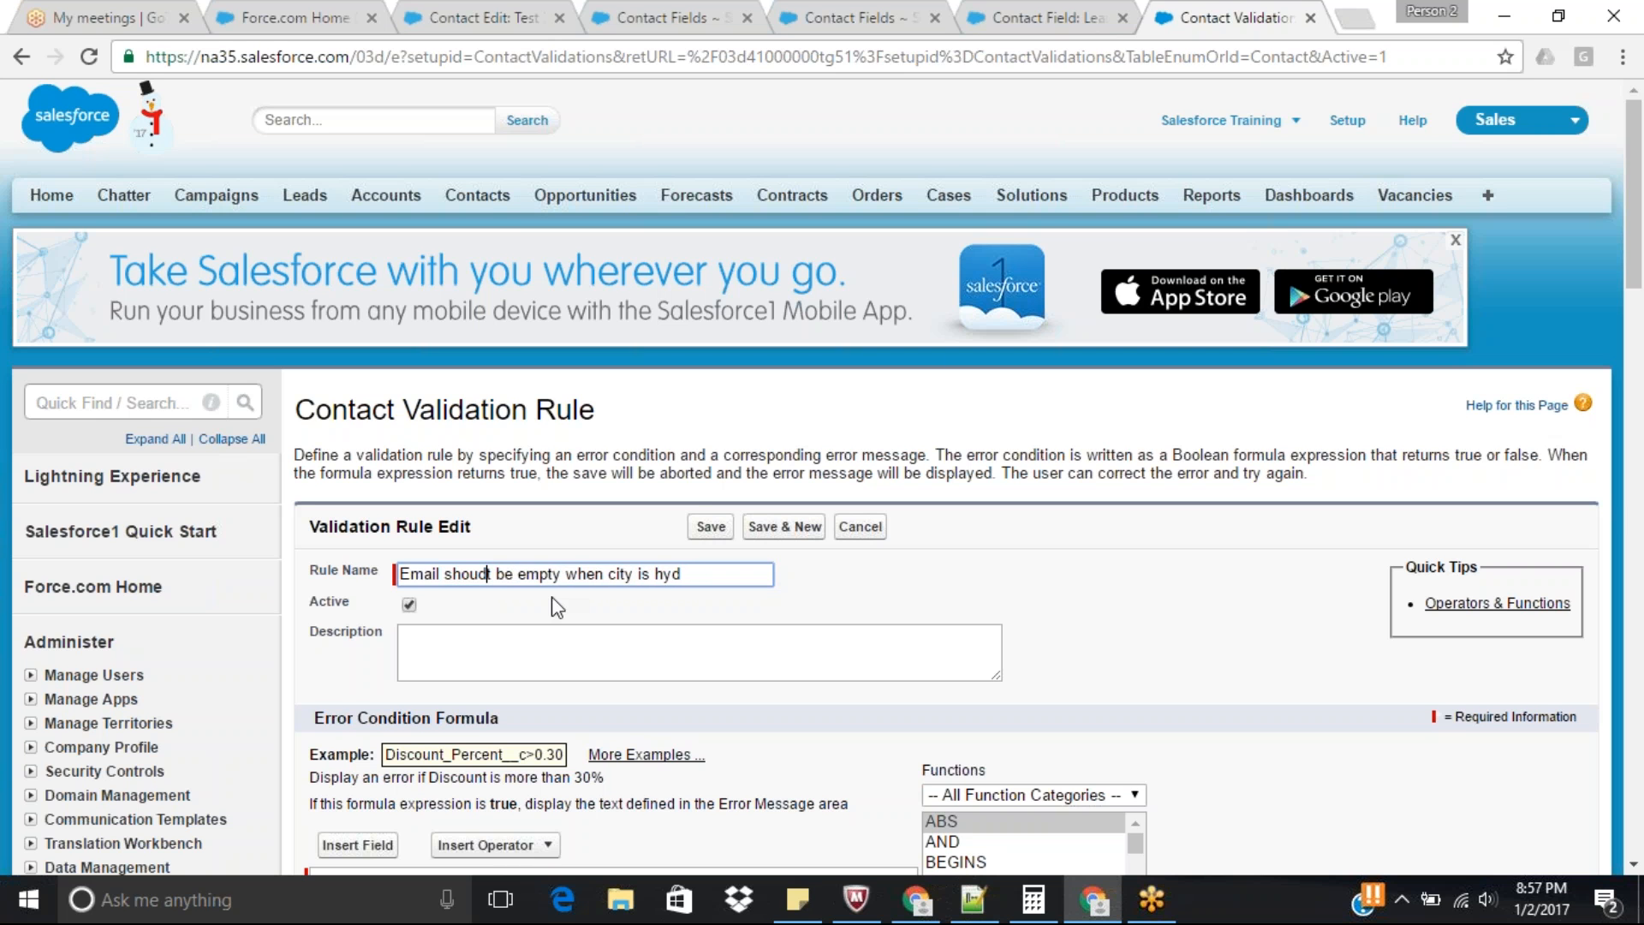
text(n)
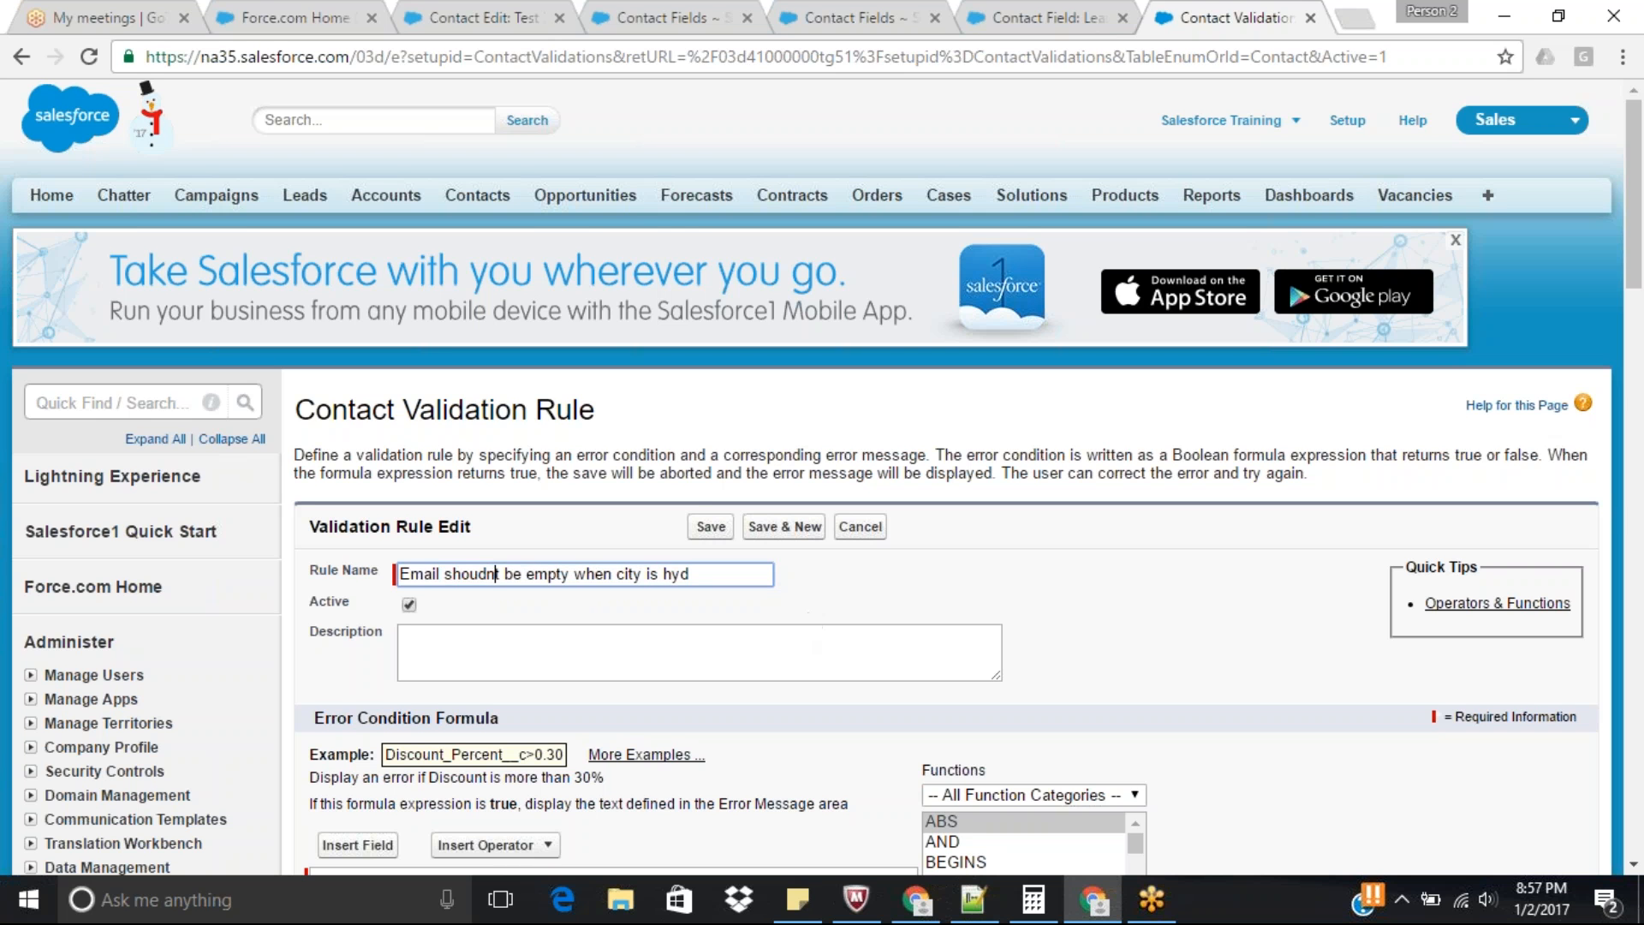
Copy the rule name into the Error Message field of the validation rule.
key(ctrl+a)
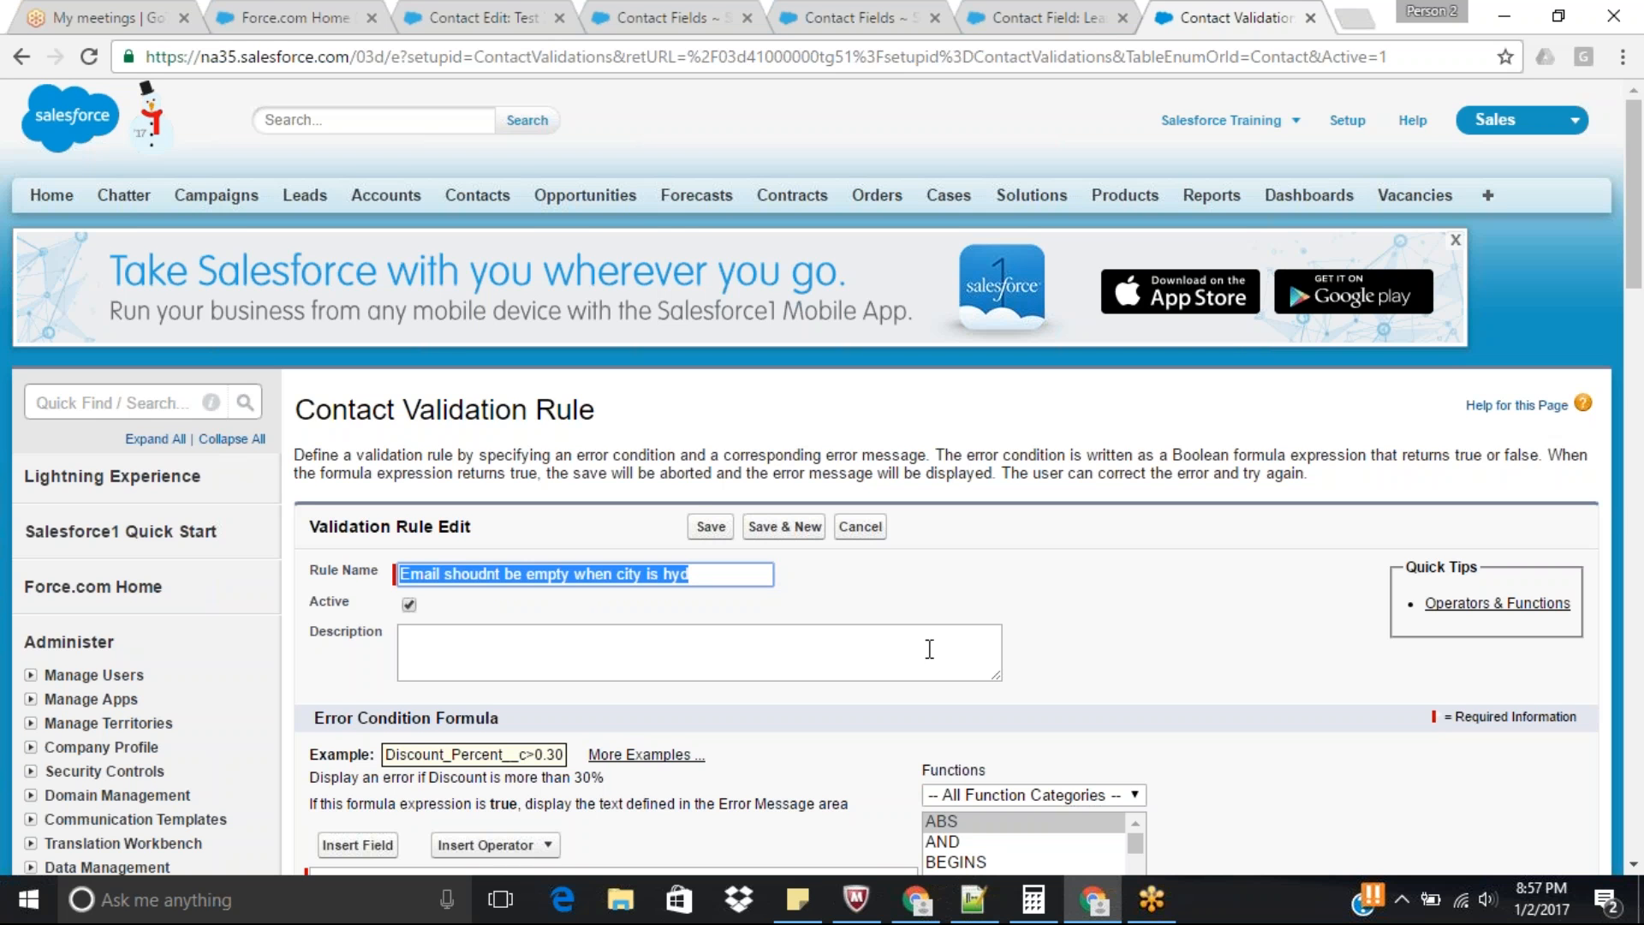
drag(1637, 240, 1637, 378)
click(586, 688)
text(Email shoudnt be empty when city is hyd)
Insert the IF function into the validation rule's error condition formula.
click(532, 356)
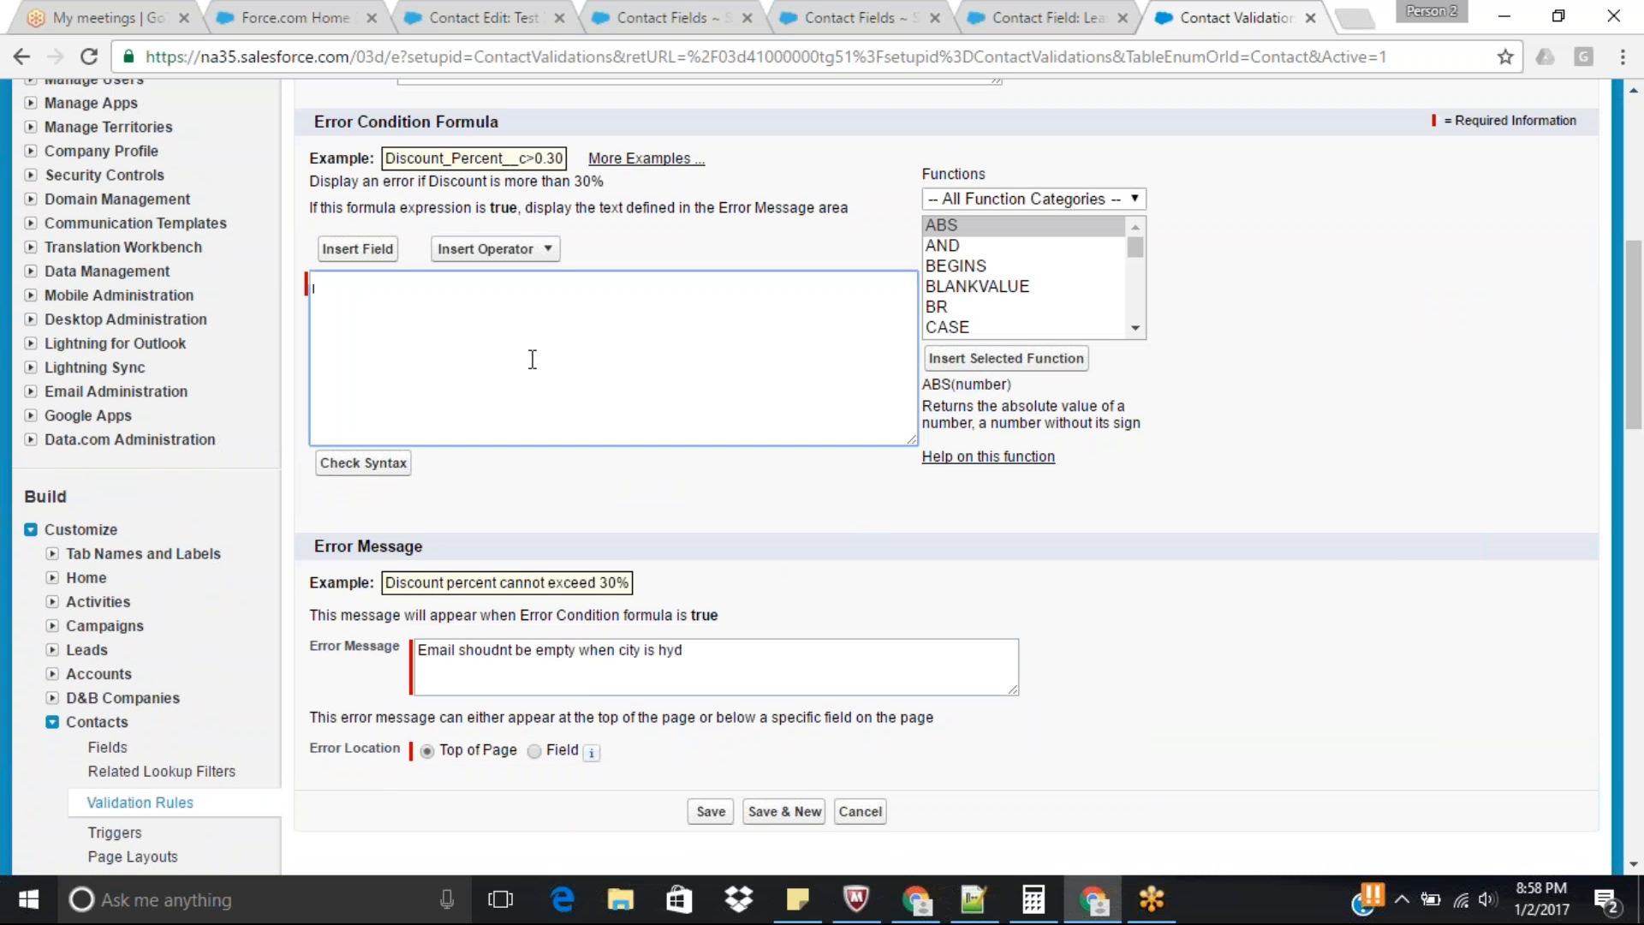
click(997, 310)
key(i)
key(i)
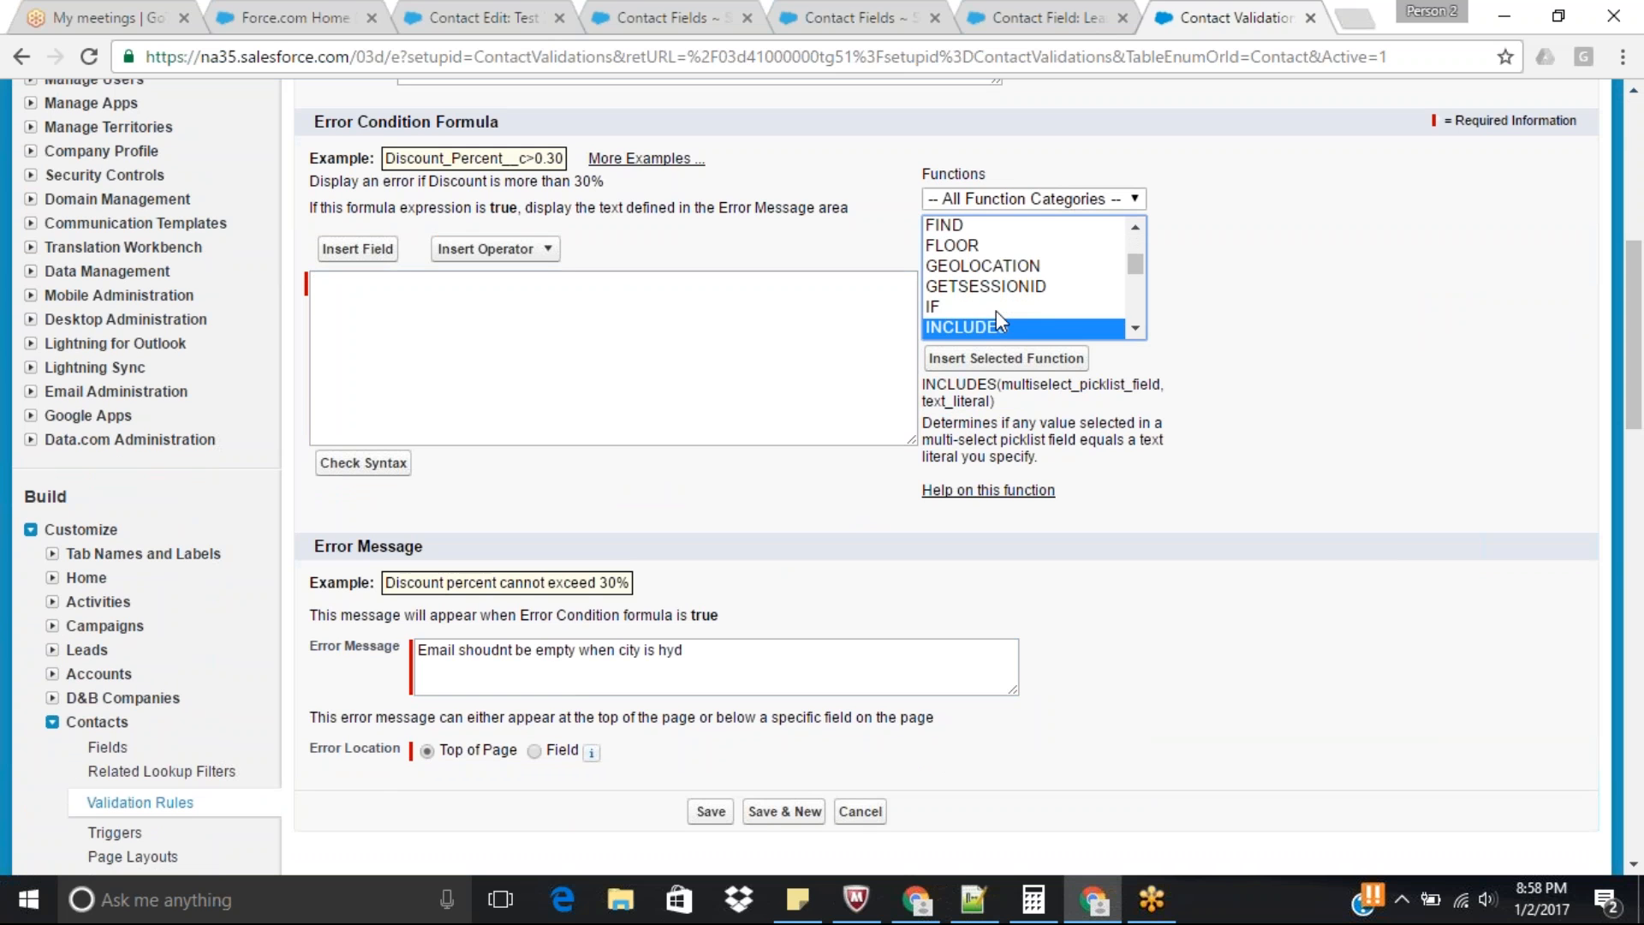
click(933, 306)
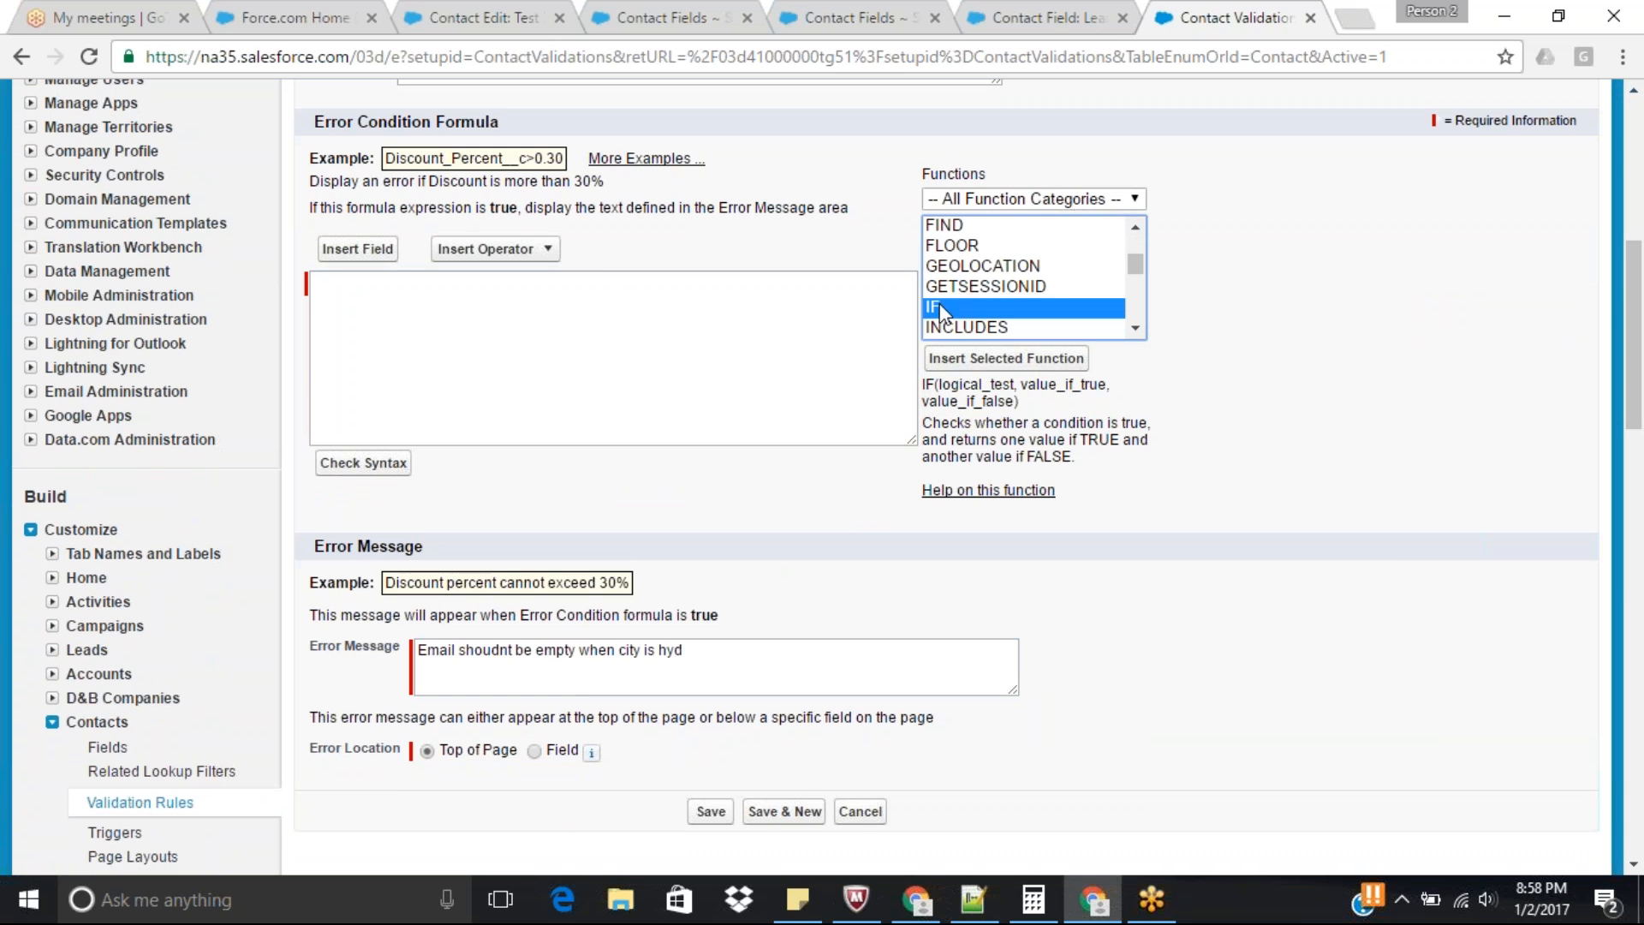
click(1018, 363)
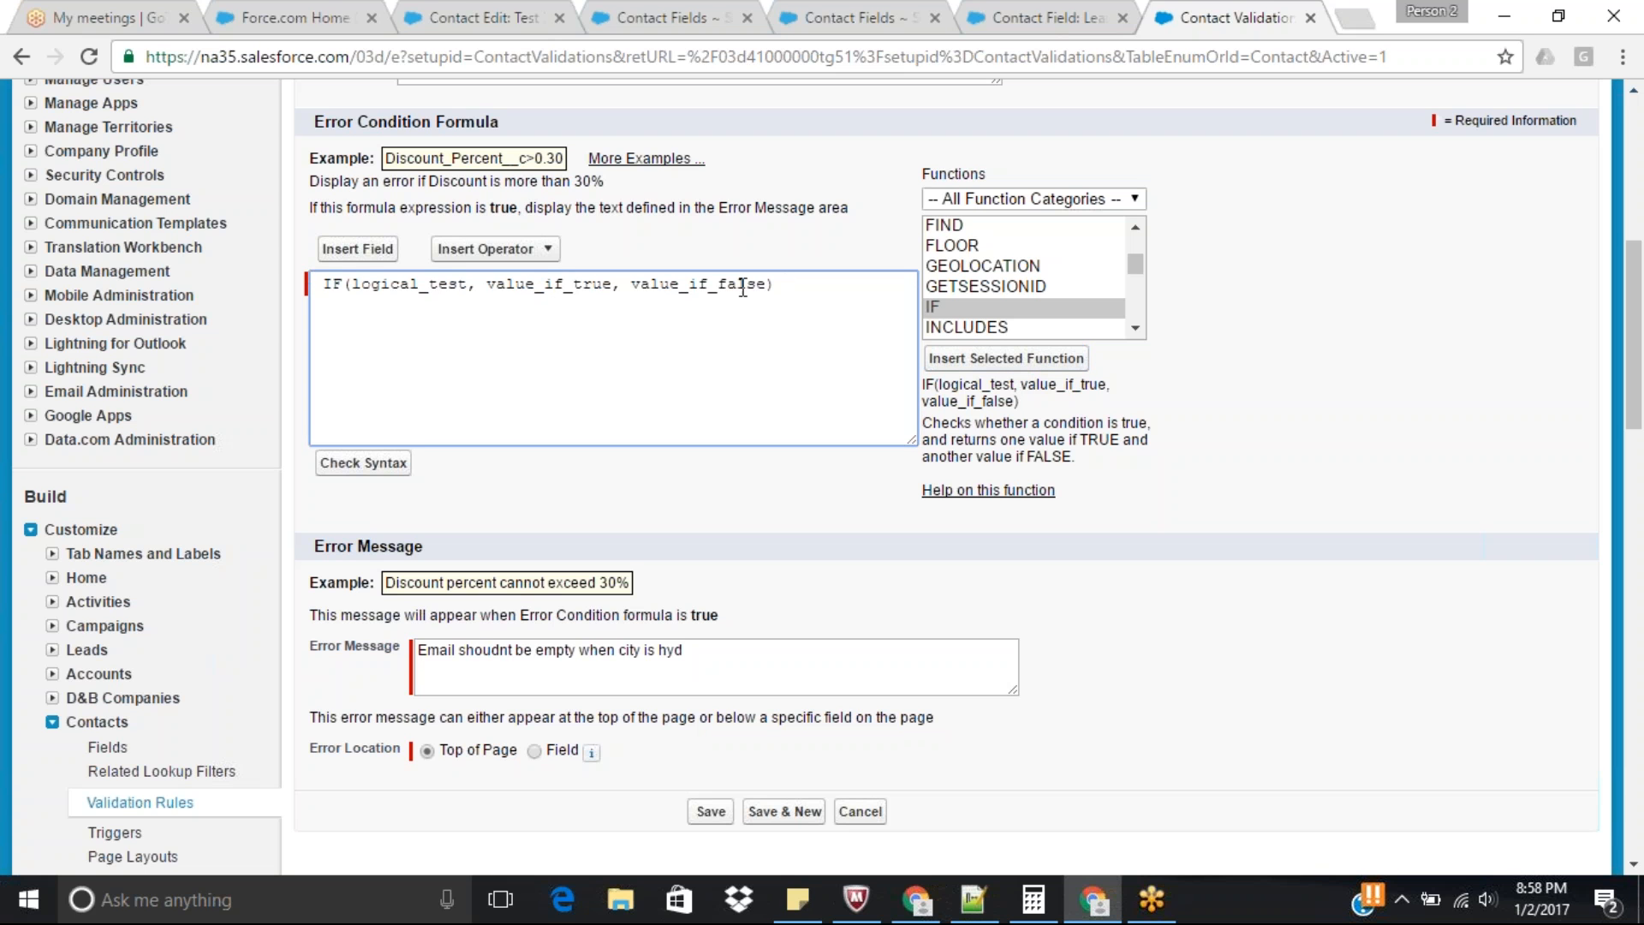
Clear the placeholder arguments from the IF function in the error condition formula.
double_click(400, 286)
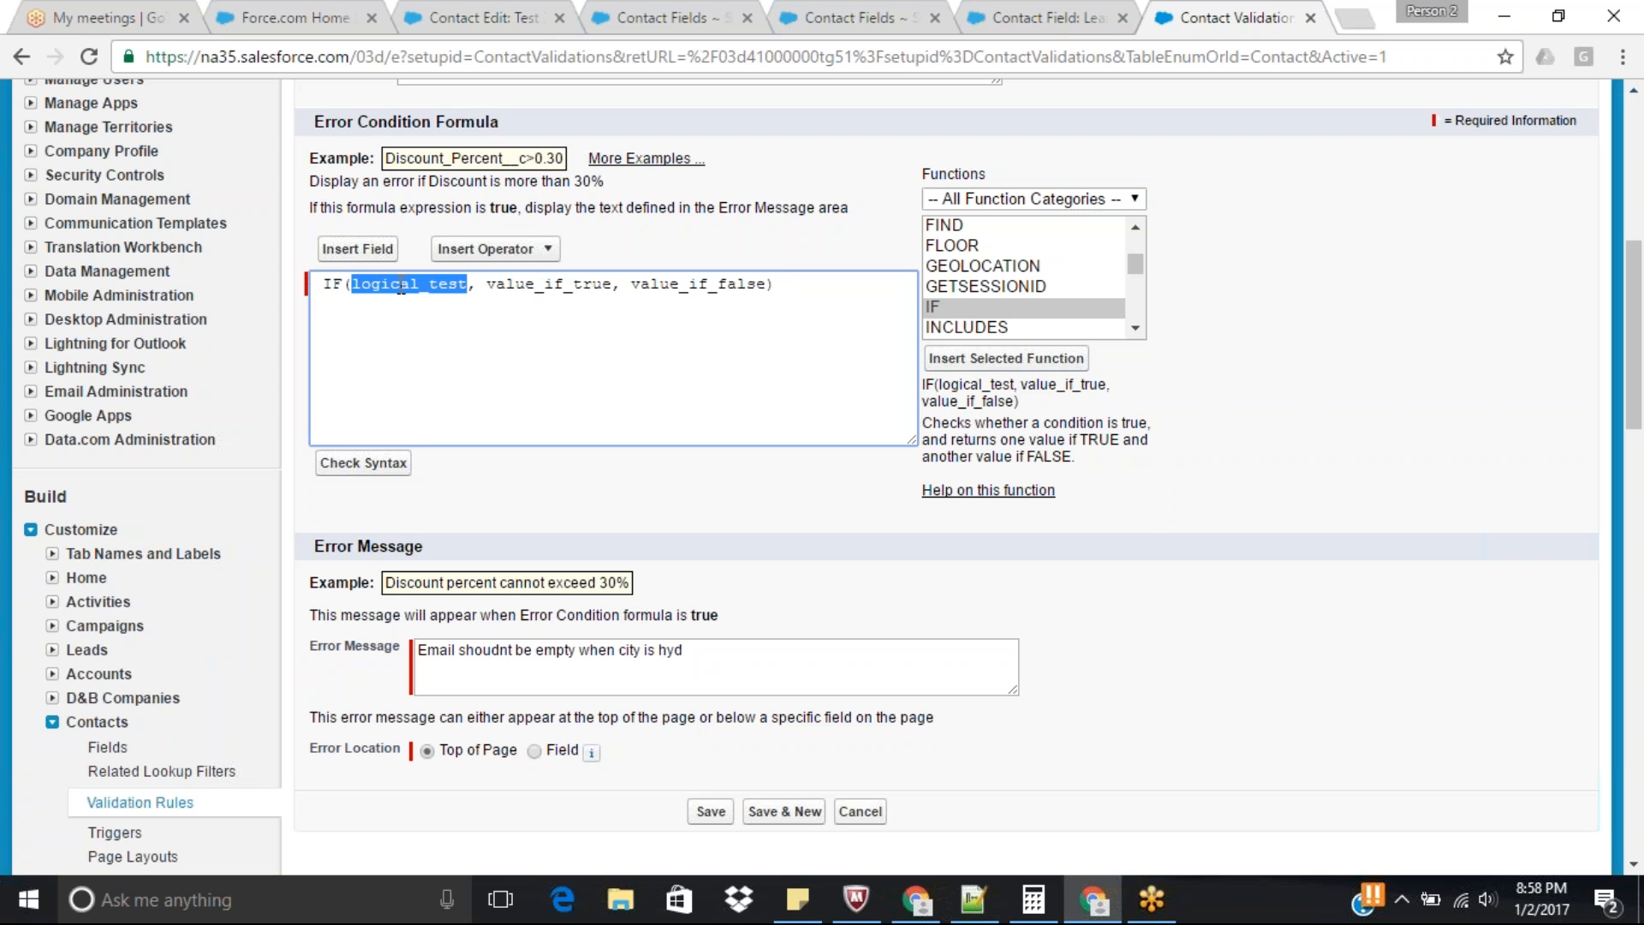
double_click(550, 288)
double_click(701, 287)
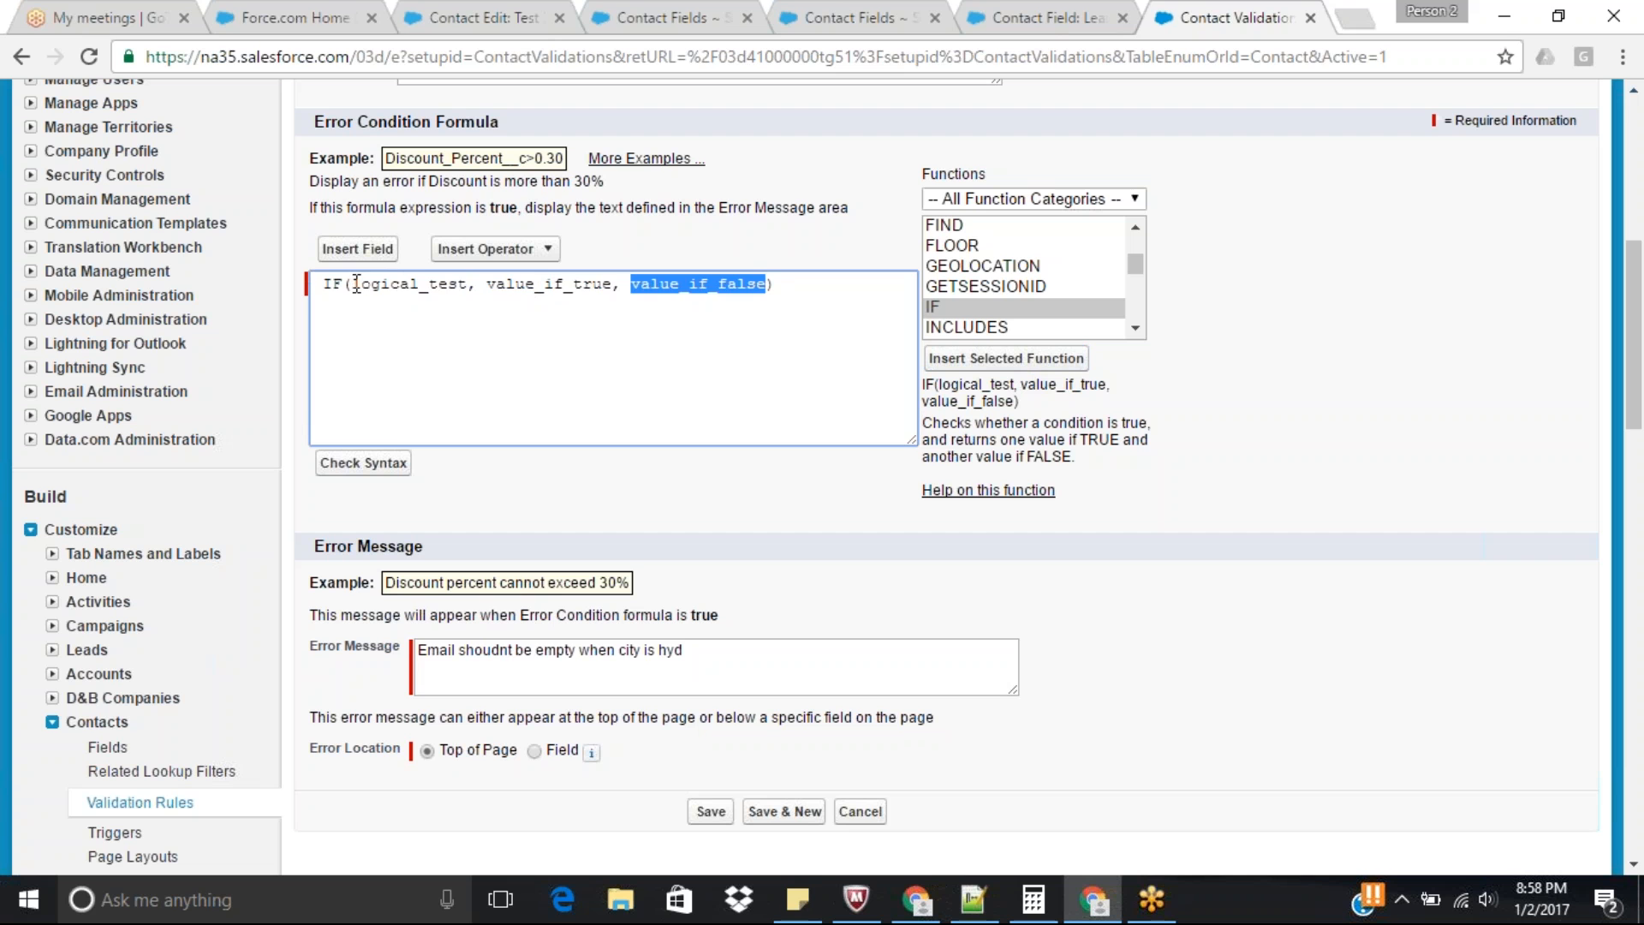
drag(356, 283, 771, 305)
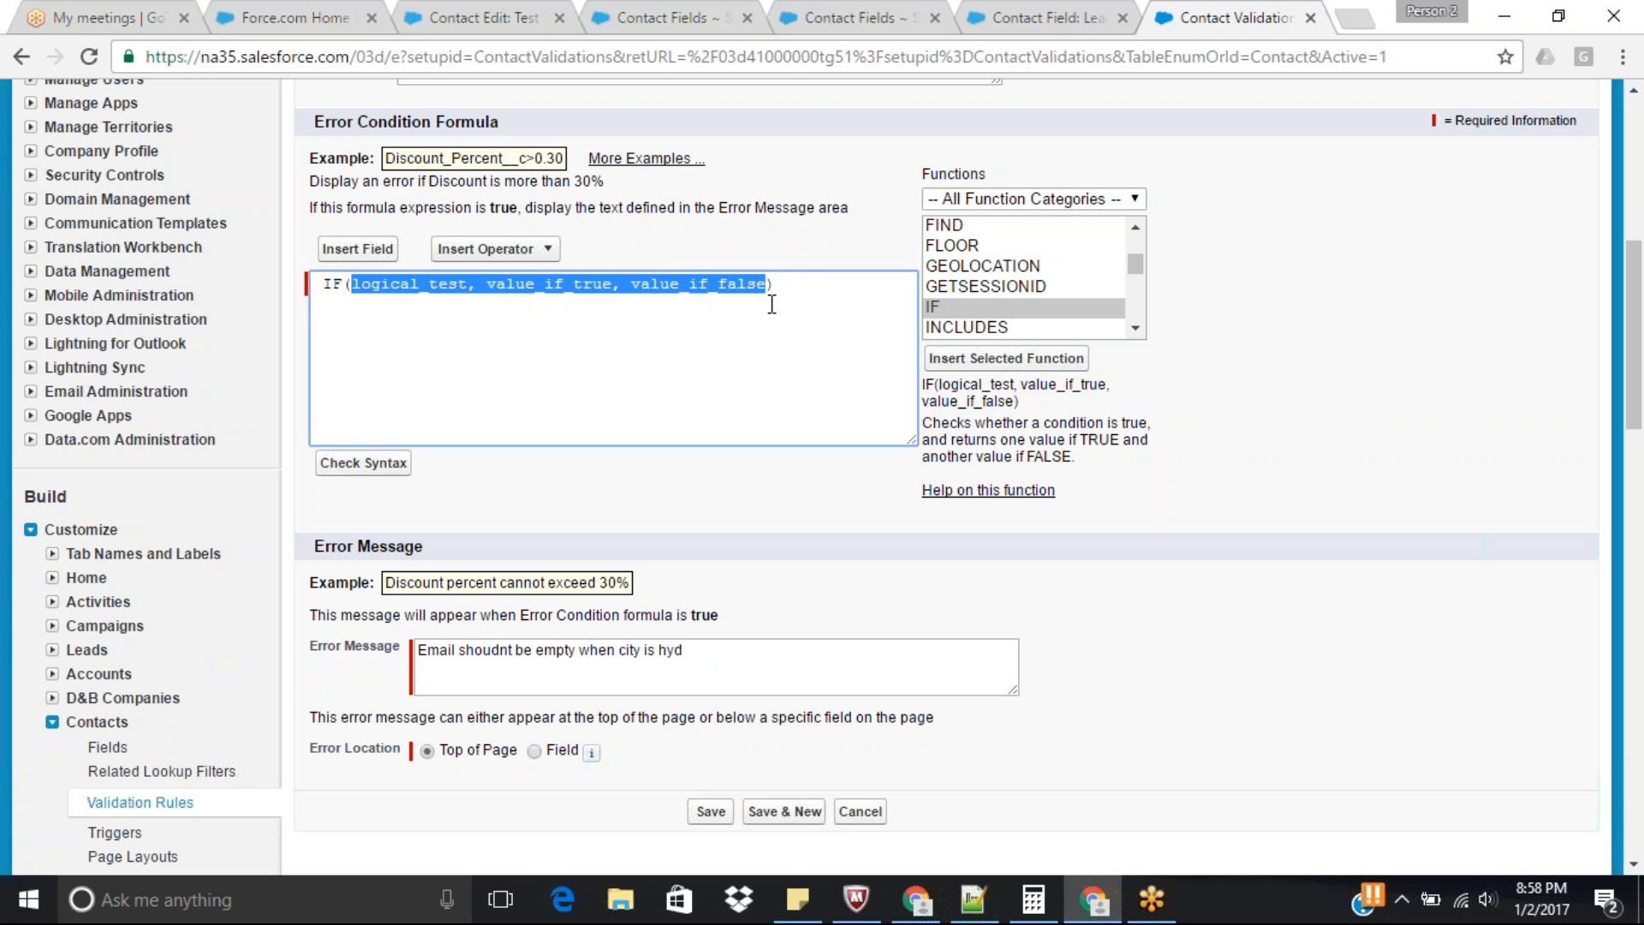
key(BackSpace)
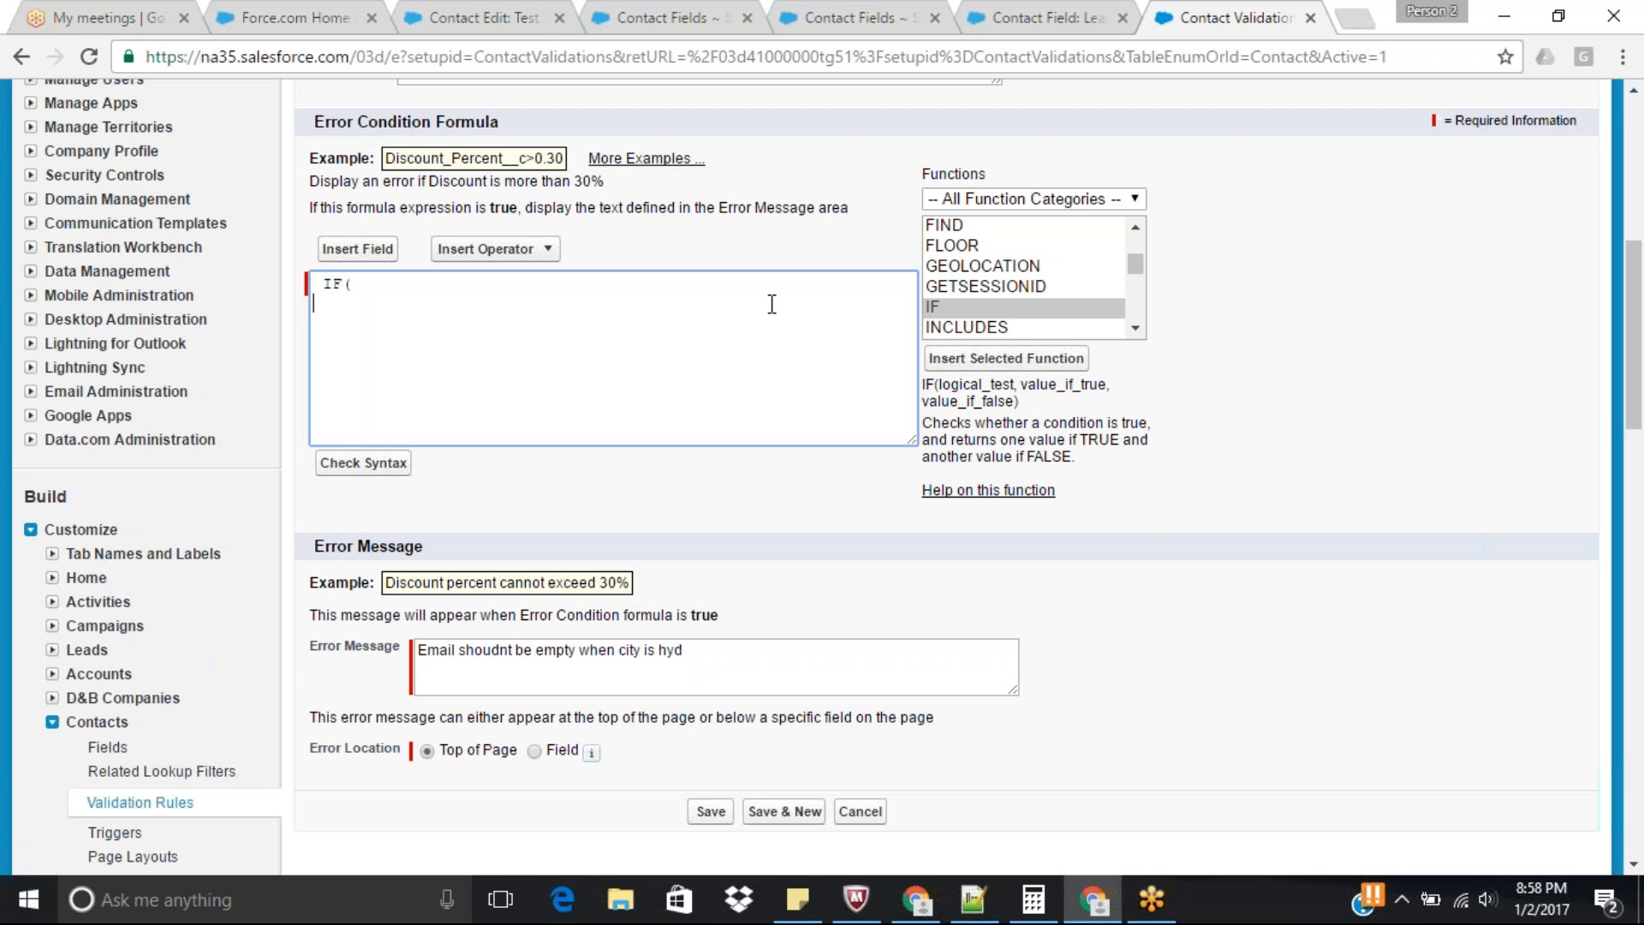
Enter Text(City__C) = 'Hyderabad' on a new line as the IF function's first condition.
key(Return)
text(IF( Text)
text(City)
text(__C)
text(= H)
key(BackSpace)
text('')
key(Left)
text(H)
key(BackSpace)
text(Hyderabad')
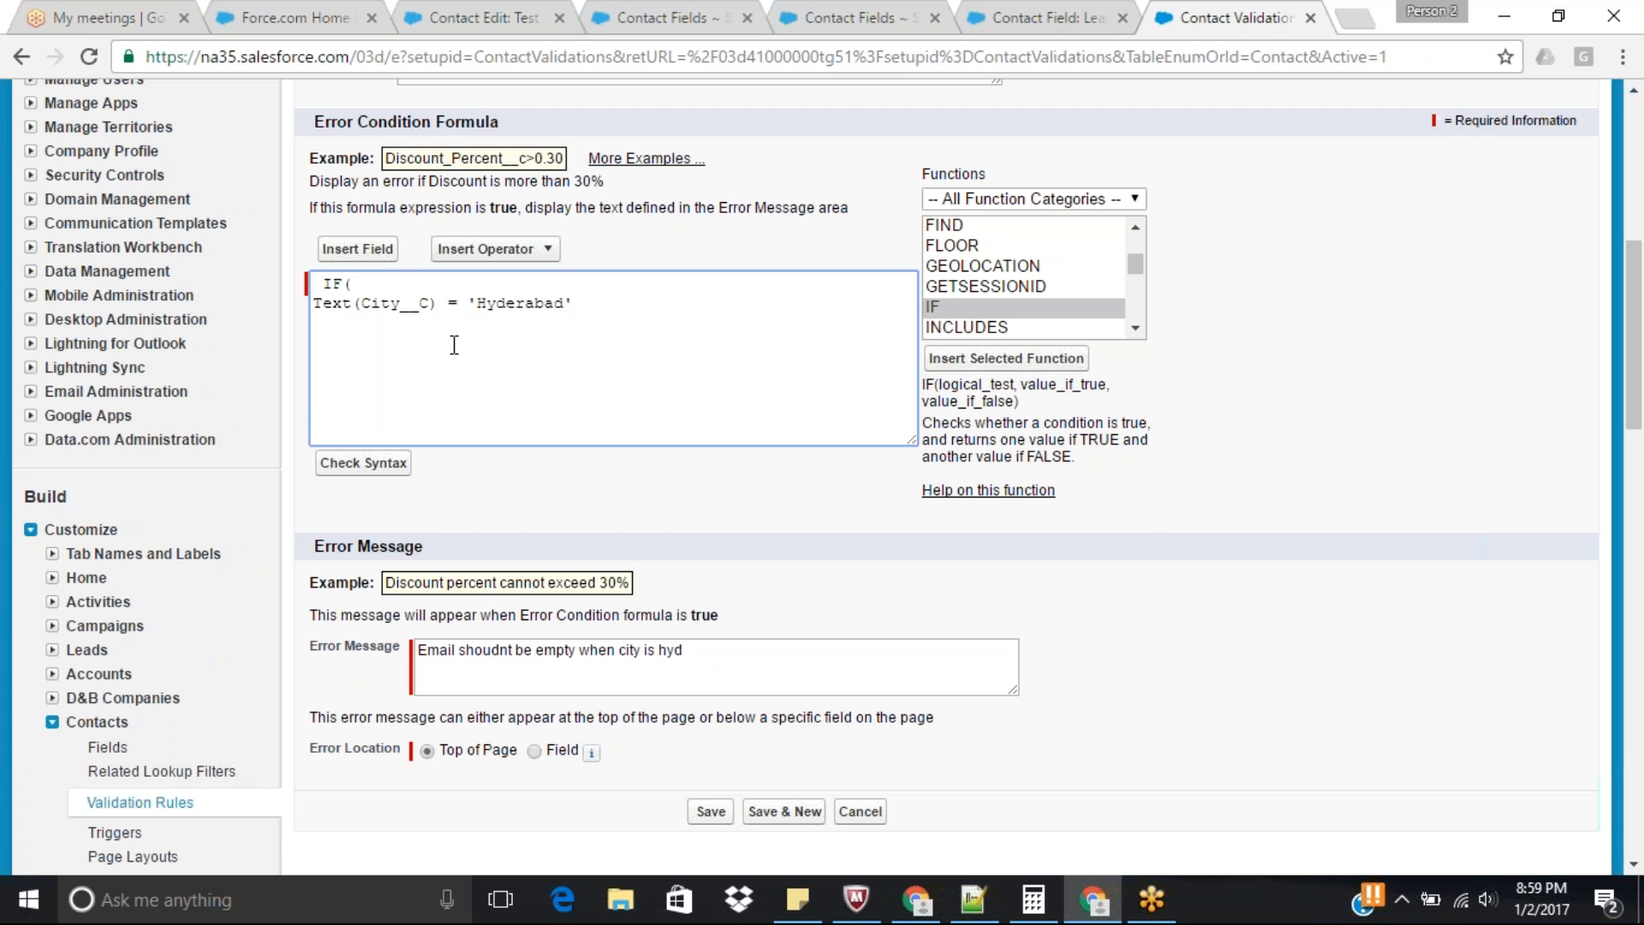
text(,)
Add a comma after the City condition and enter ISblank(Email) on the following line.
key(Return)
text(ISblank(Email))
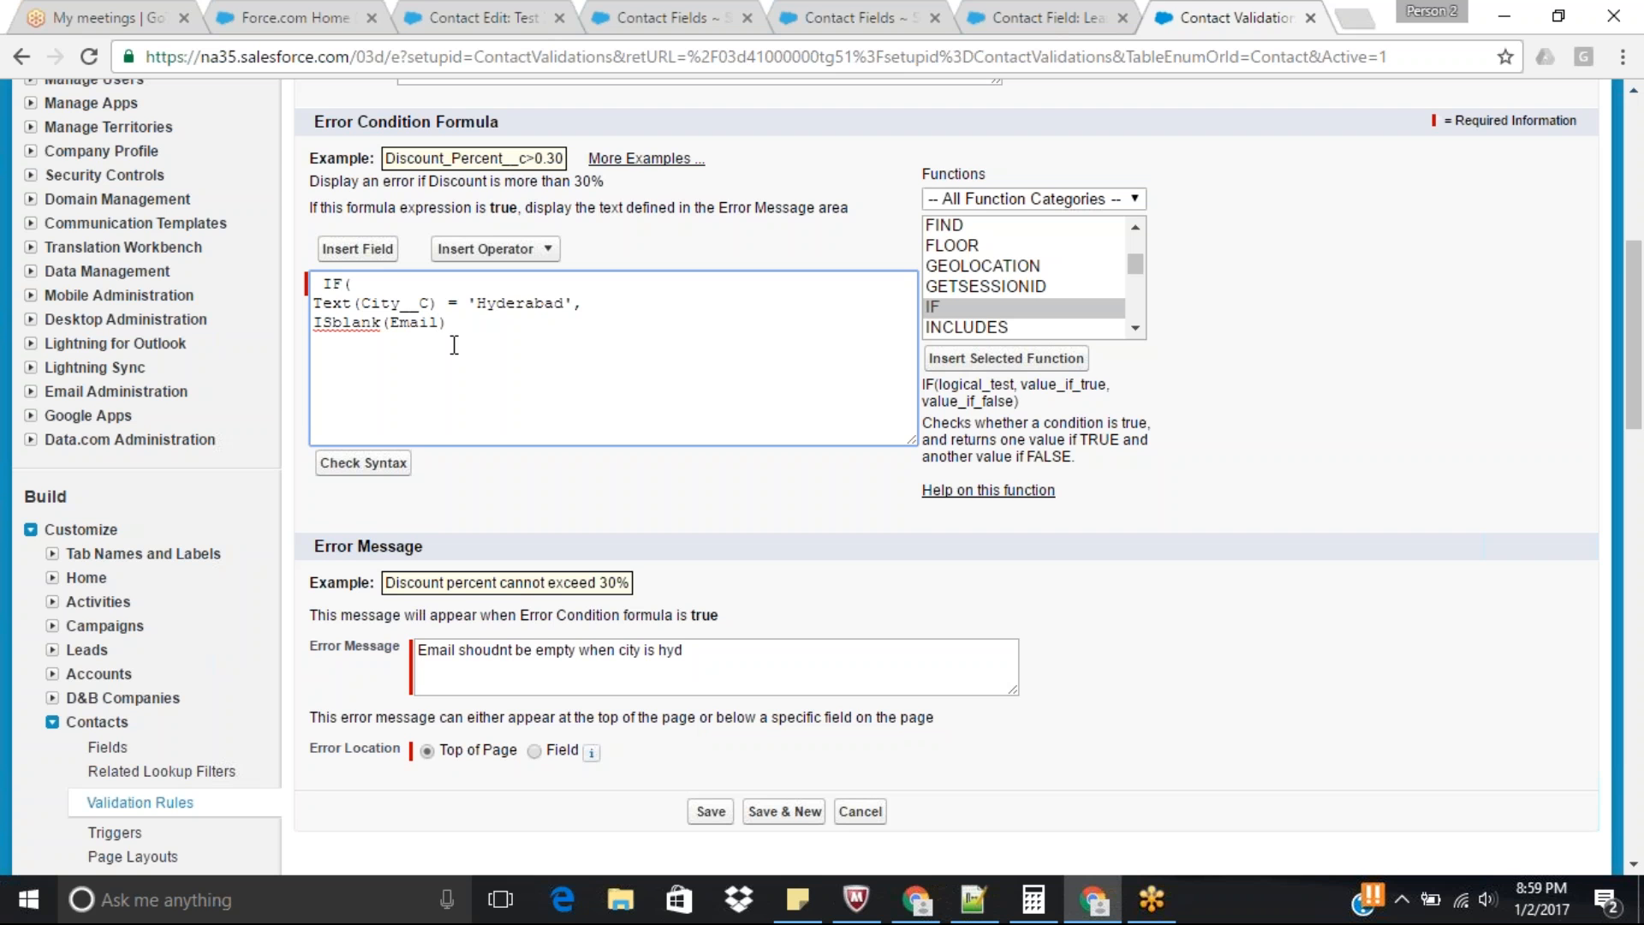
text(,True, false))
Complete the formula with True and false results plus closing parentheses, and check its syntax.
key(Return)
text())
click(363, 462)
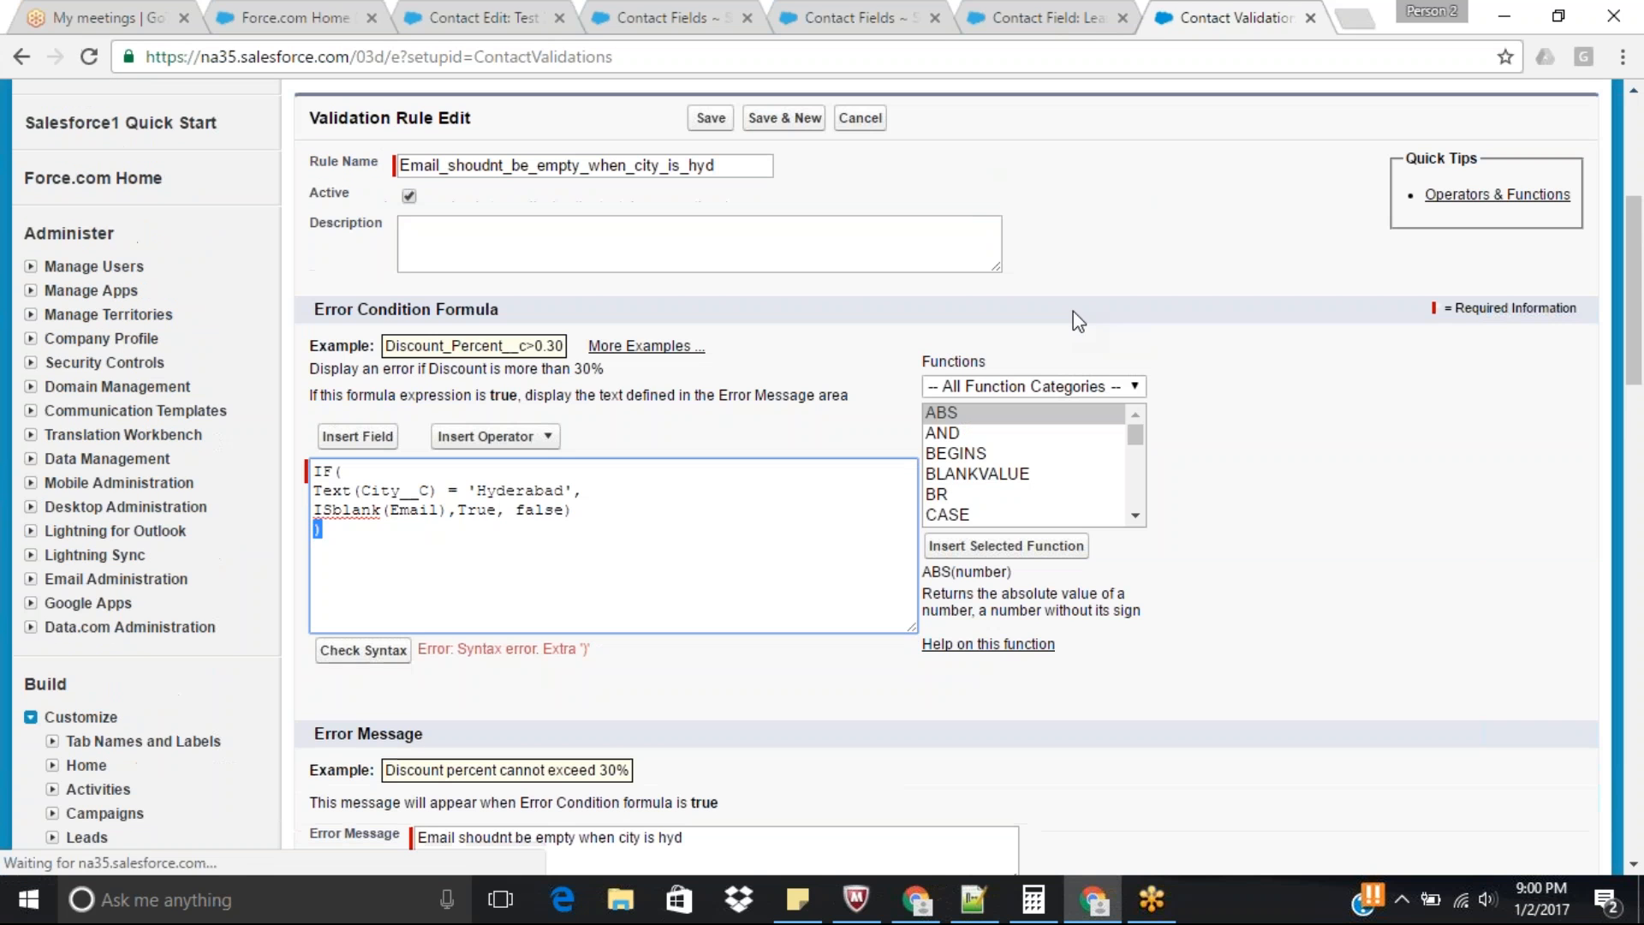
Remove the extra closing parenthesis from the last formula line and recheck the syntax.
scroll(1625, 278, down, 2)
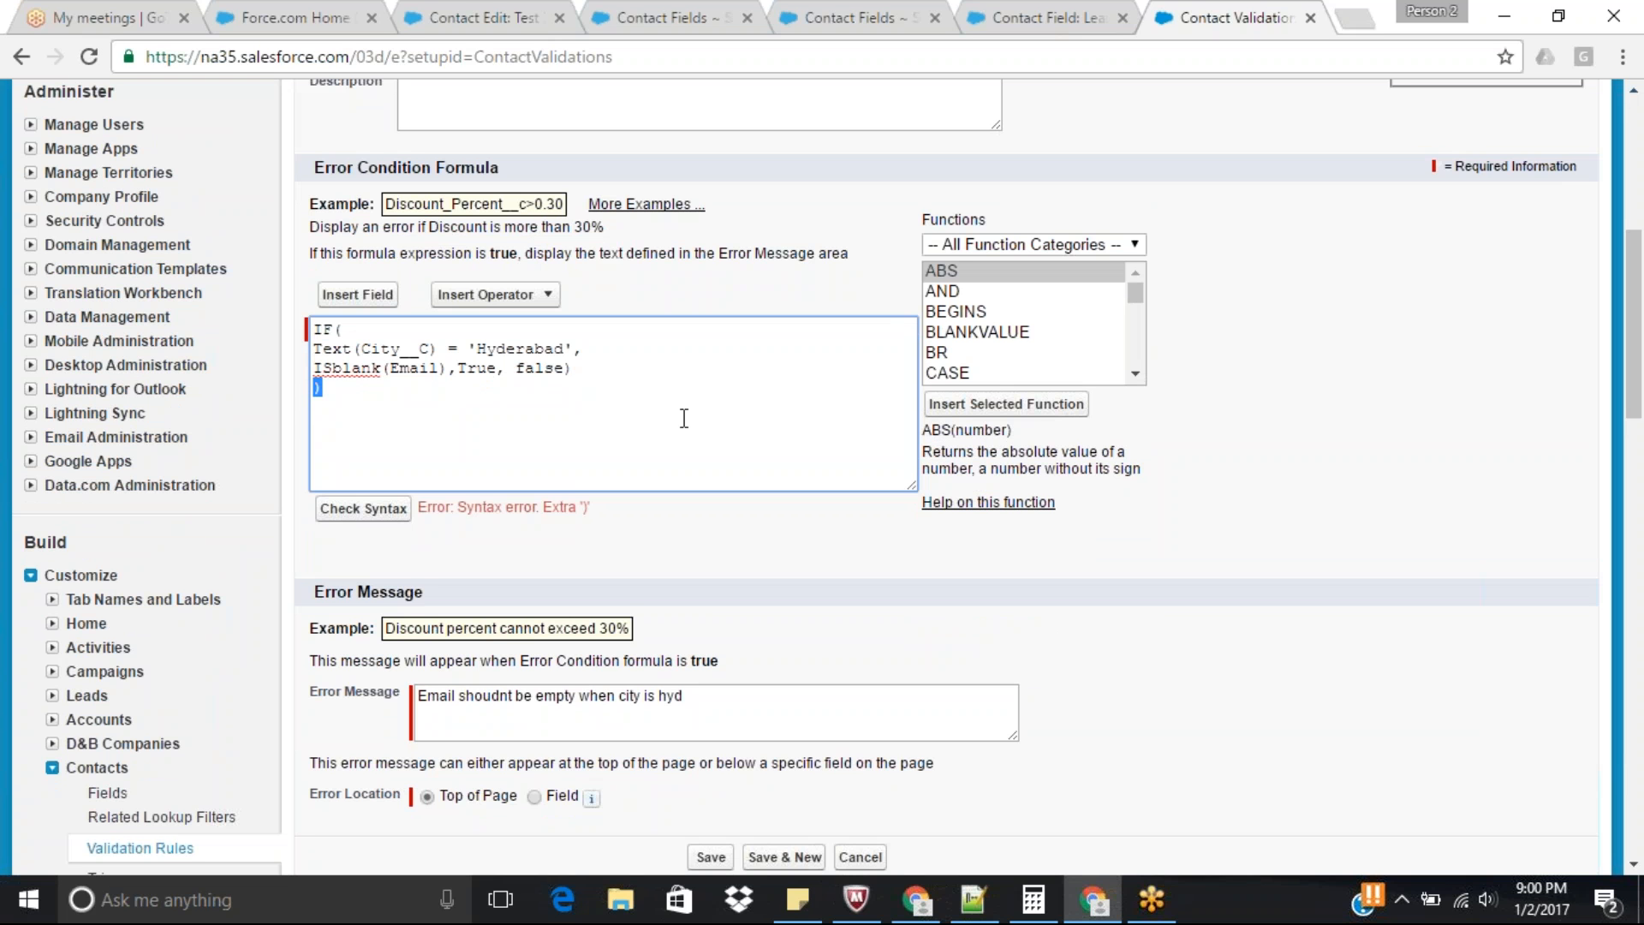
key(BackSpace)
click(363, 508)
Wrap the City and Email conditions in an AND( ) function inside the IF formula.
drag(1635, 267, 1640, 411)
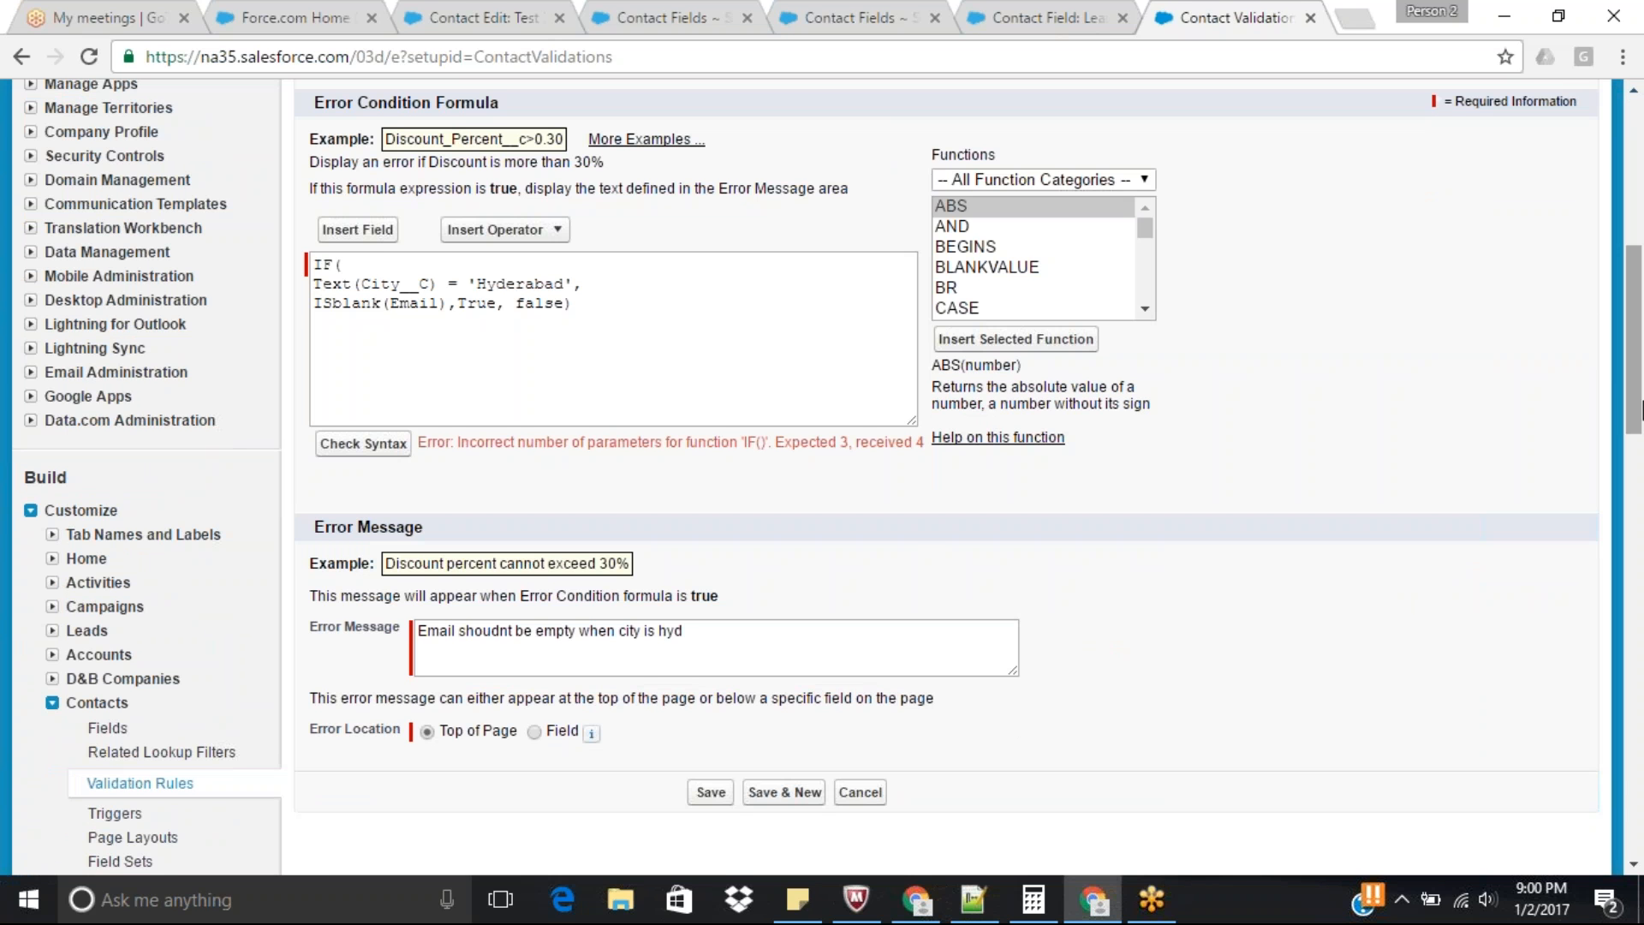
click(370, 266)
key(Return)
text(AND)
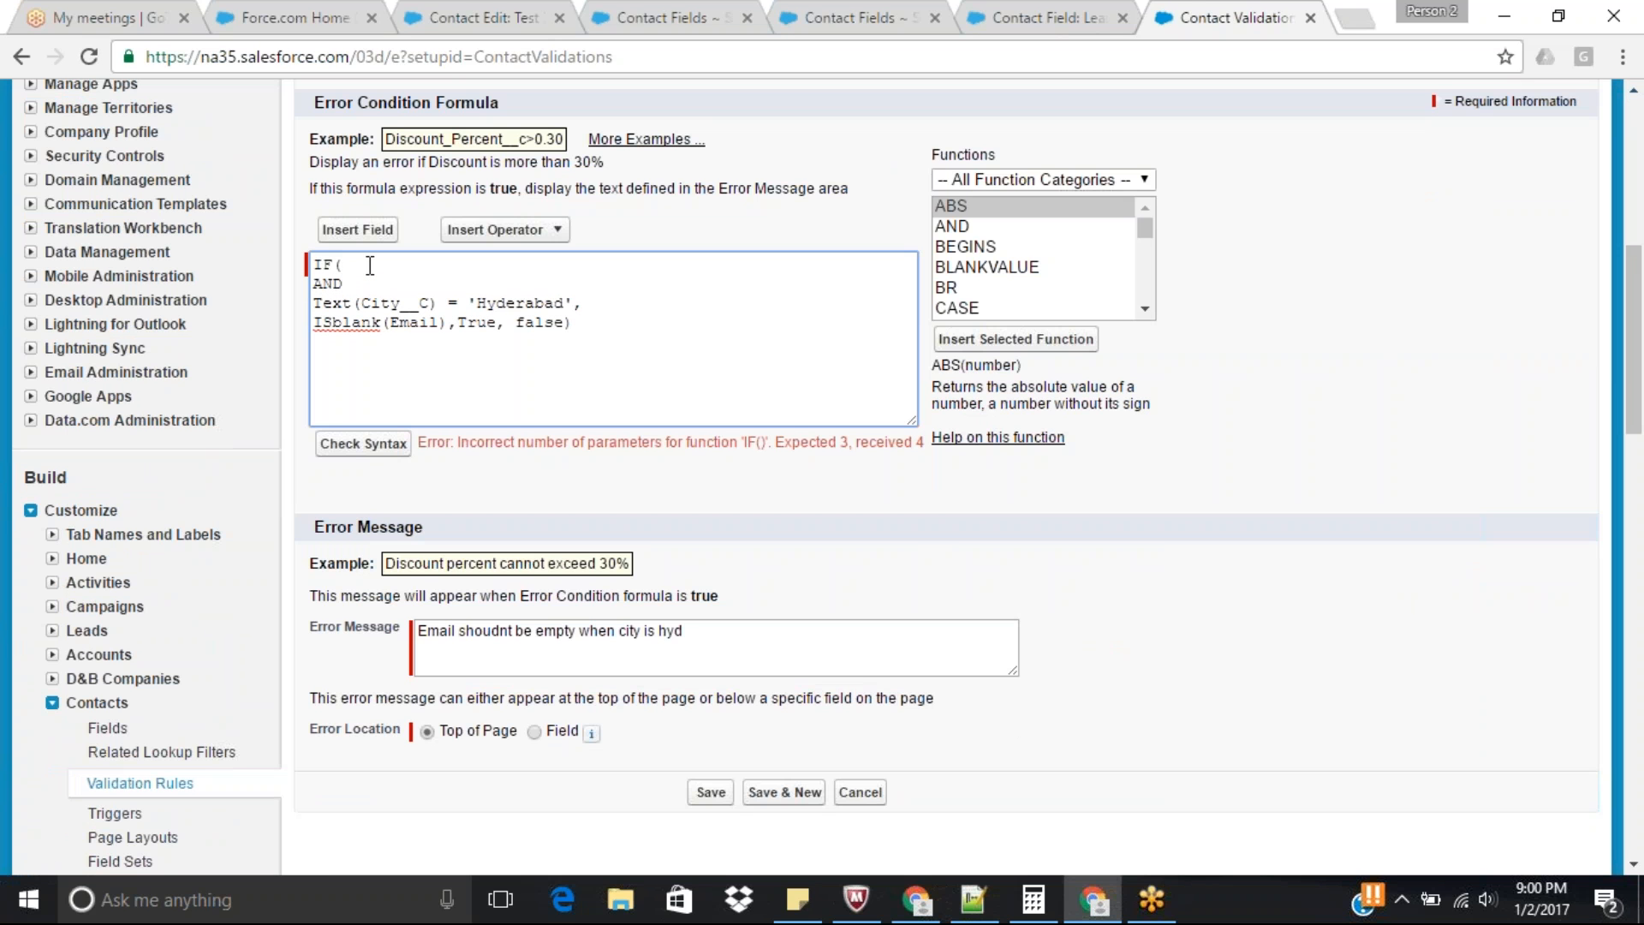
text(()
click(449, 326)
text(,)
Check the syntax of the corrected formula and save the validation rule.
double_click(488, 325)
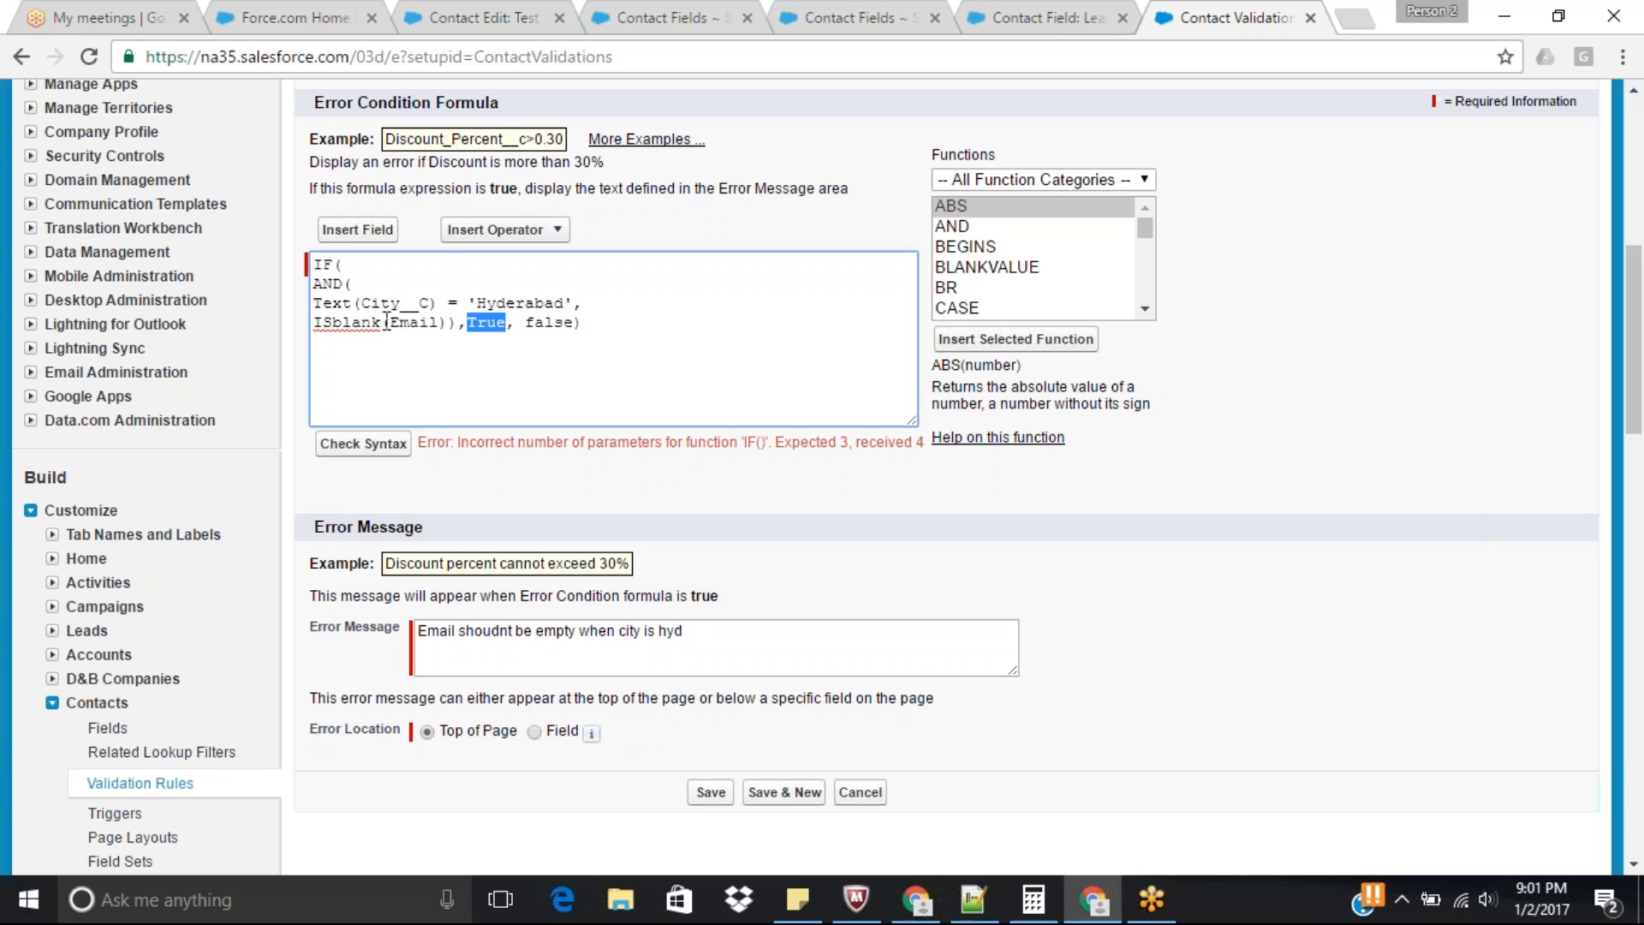
double_click(552, 323)
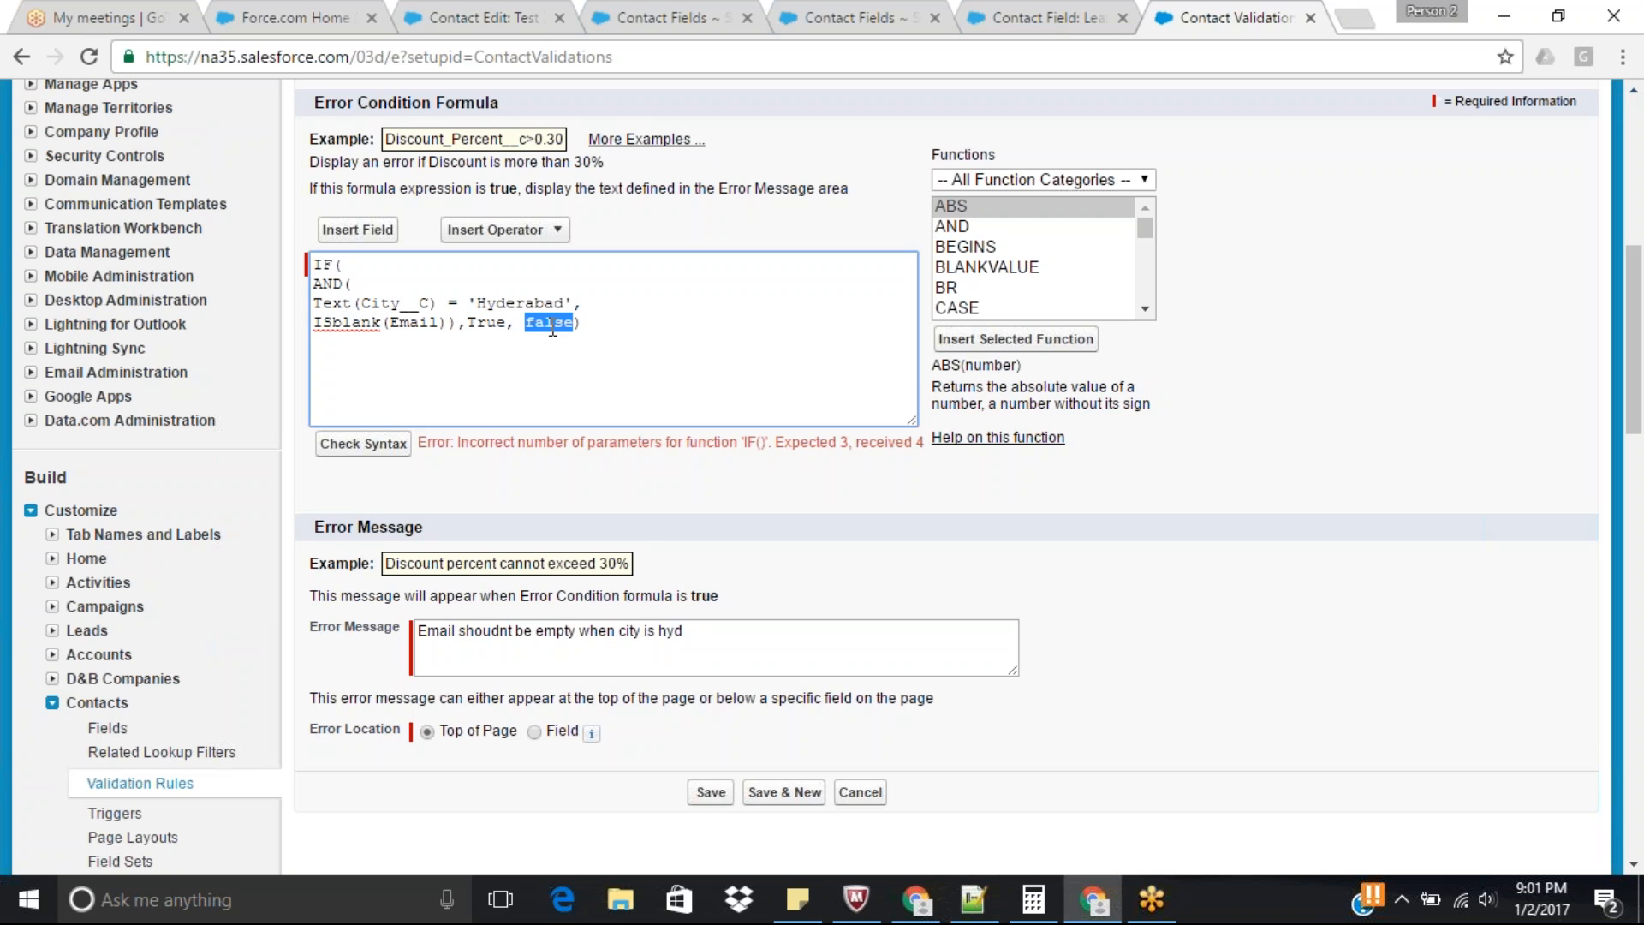
click(632, 330)
click(377, 451)
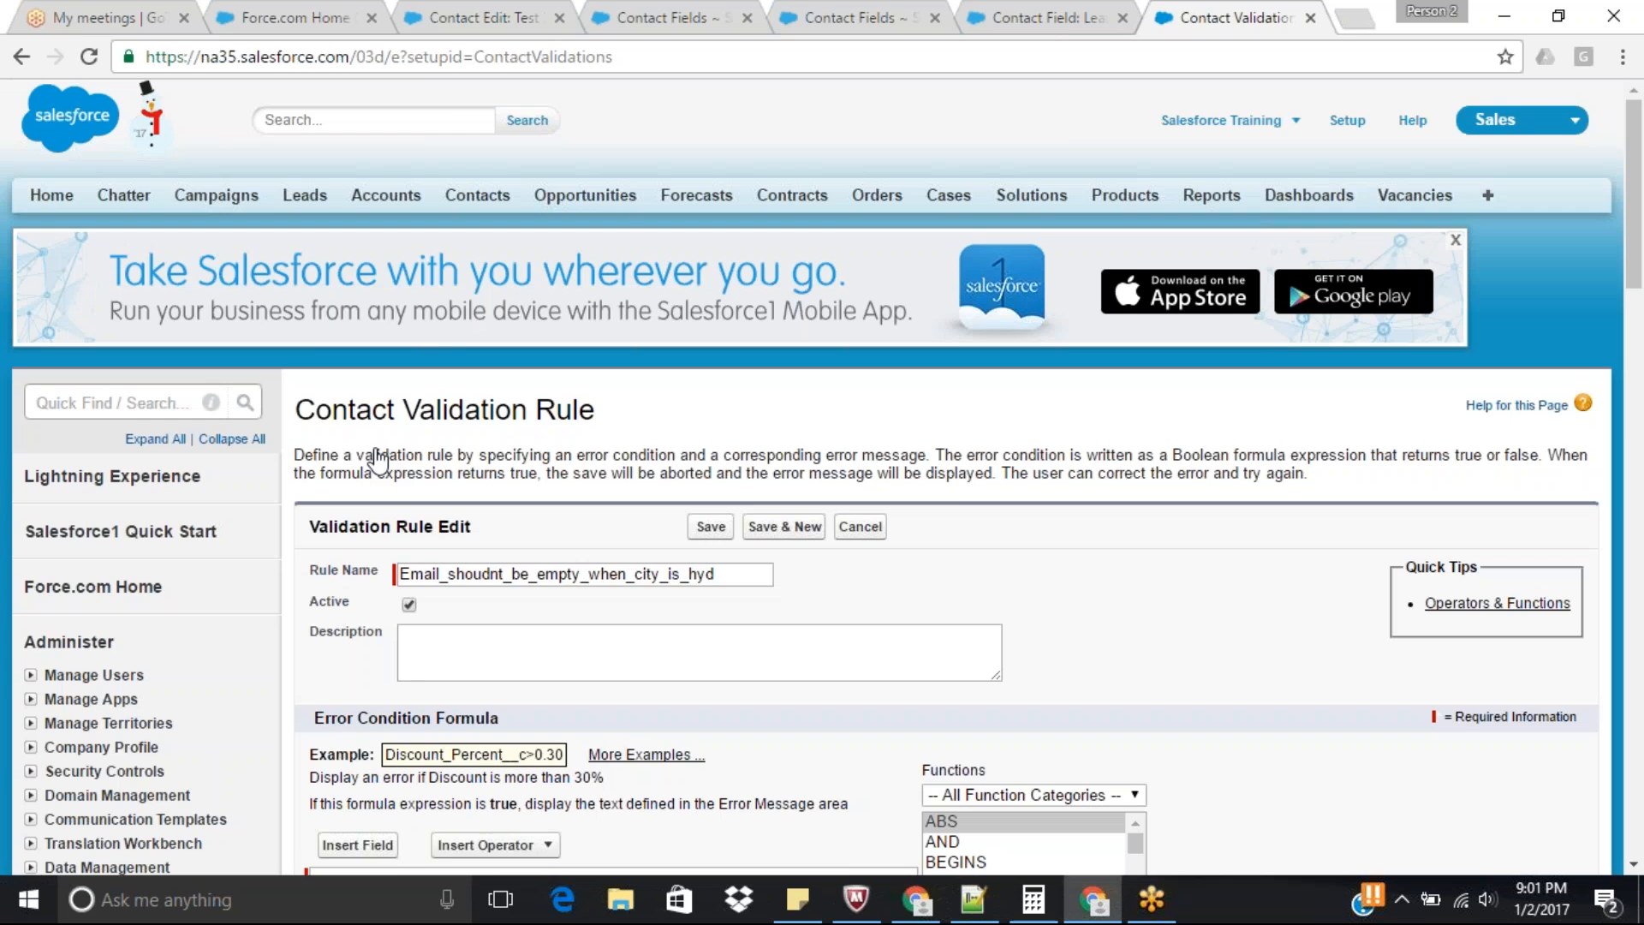
drag(1640, 197, 1642, 354)
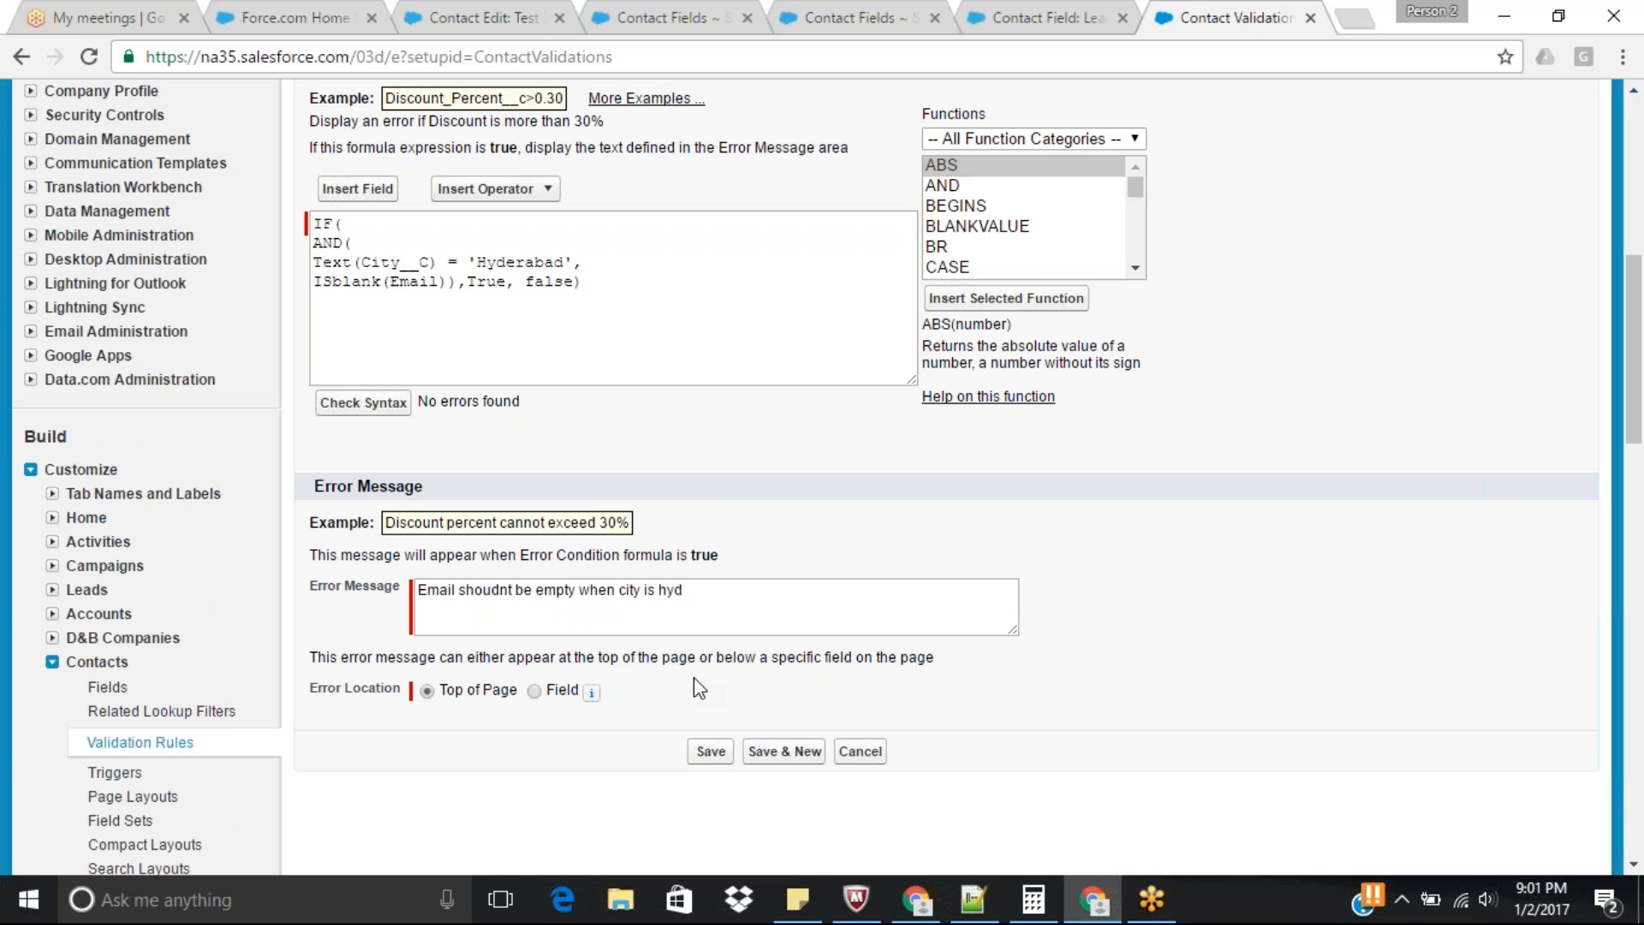
click(710, 751)
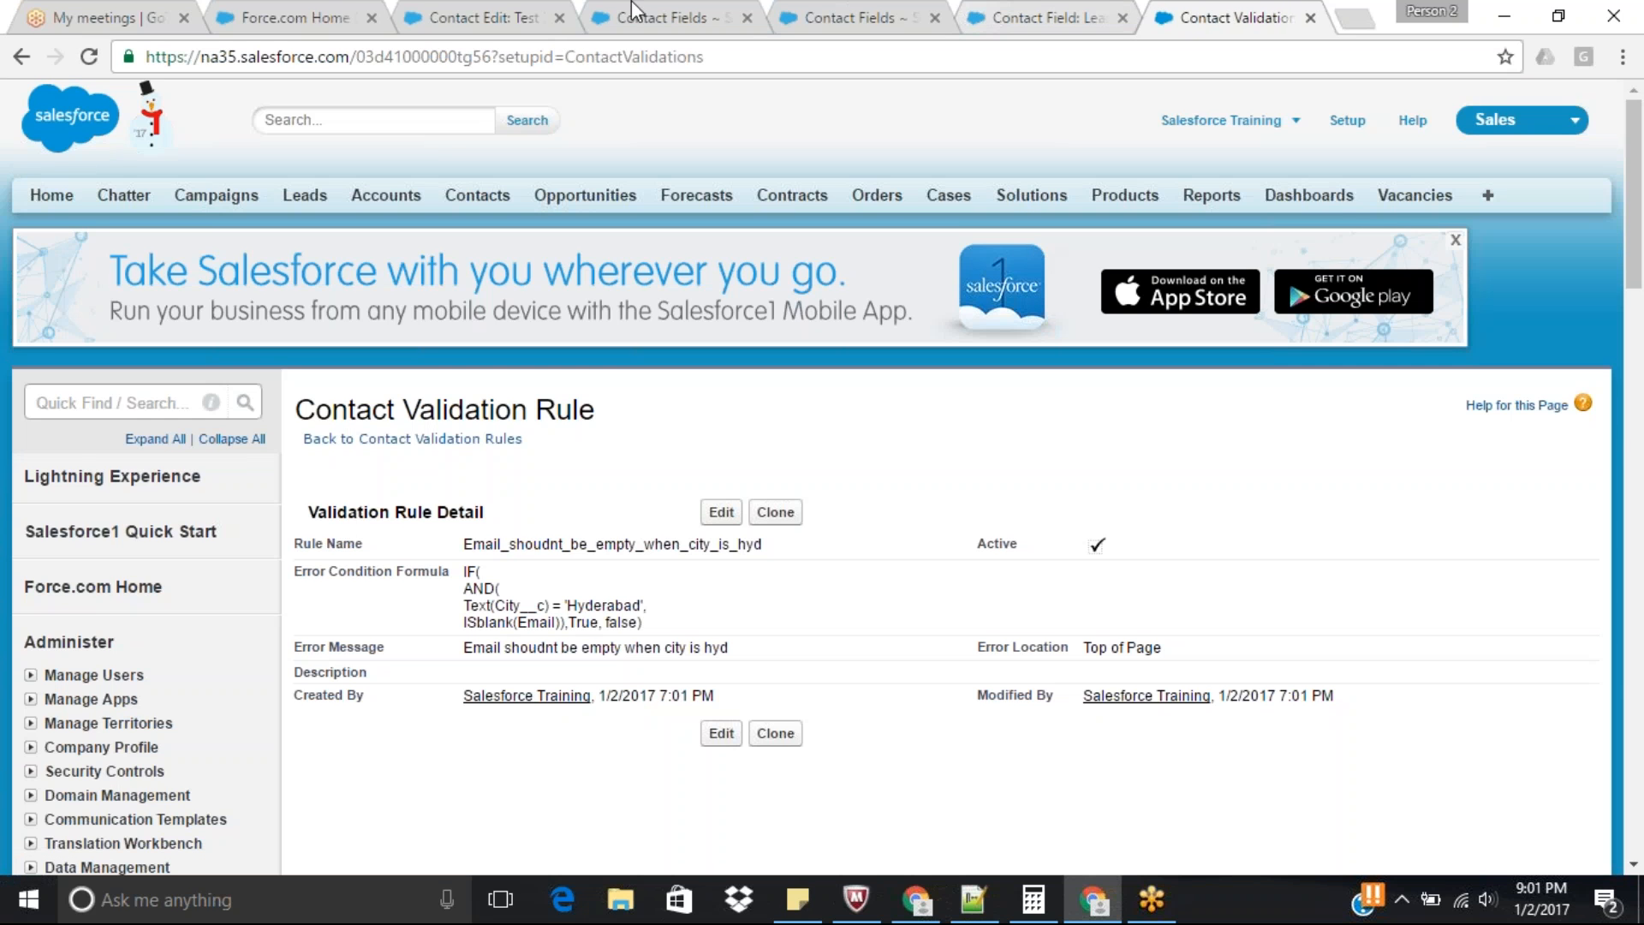
Return to the test contact's edit page and try to save it with City Hyderabad and an empty Email.
click(473, 11)
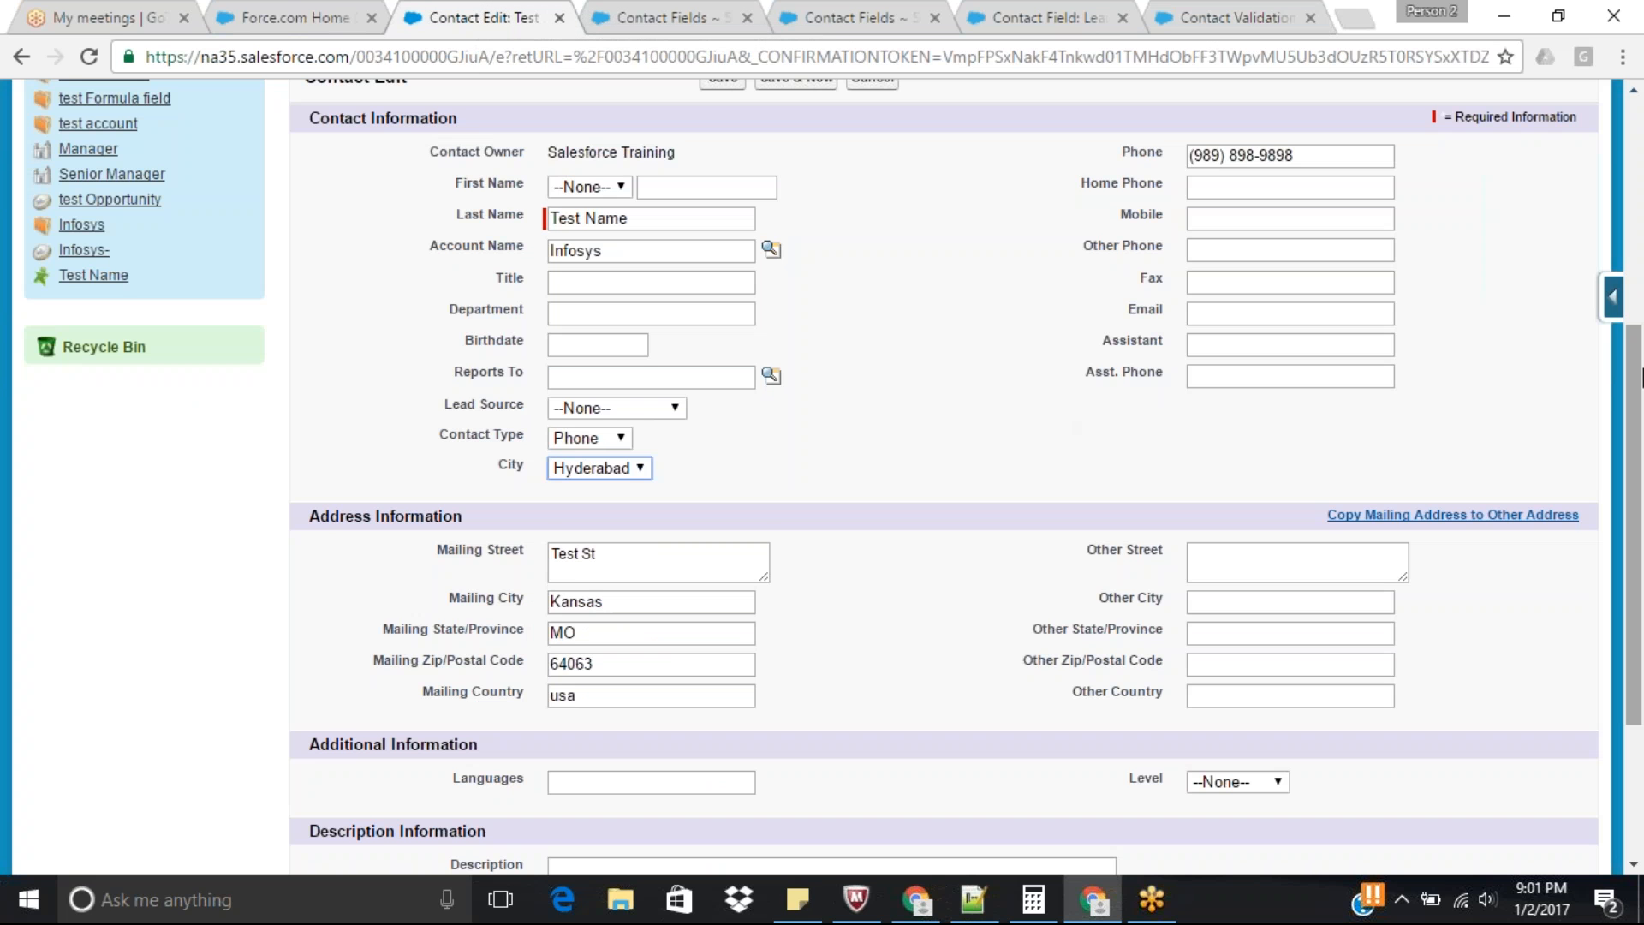
drag(1641, 378, 1641, 394)
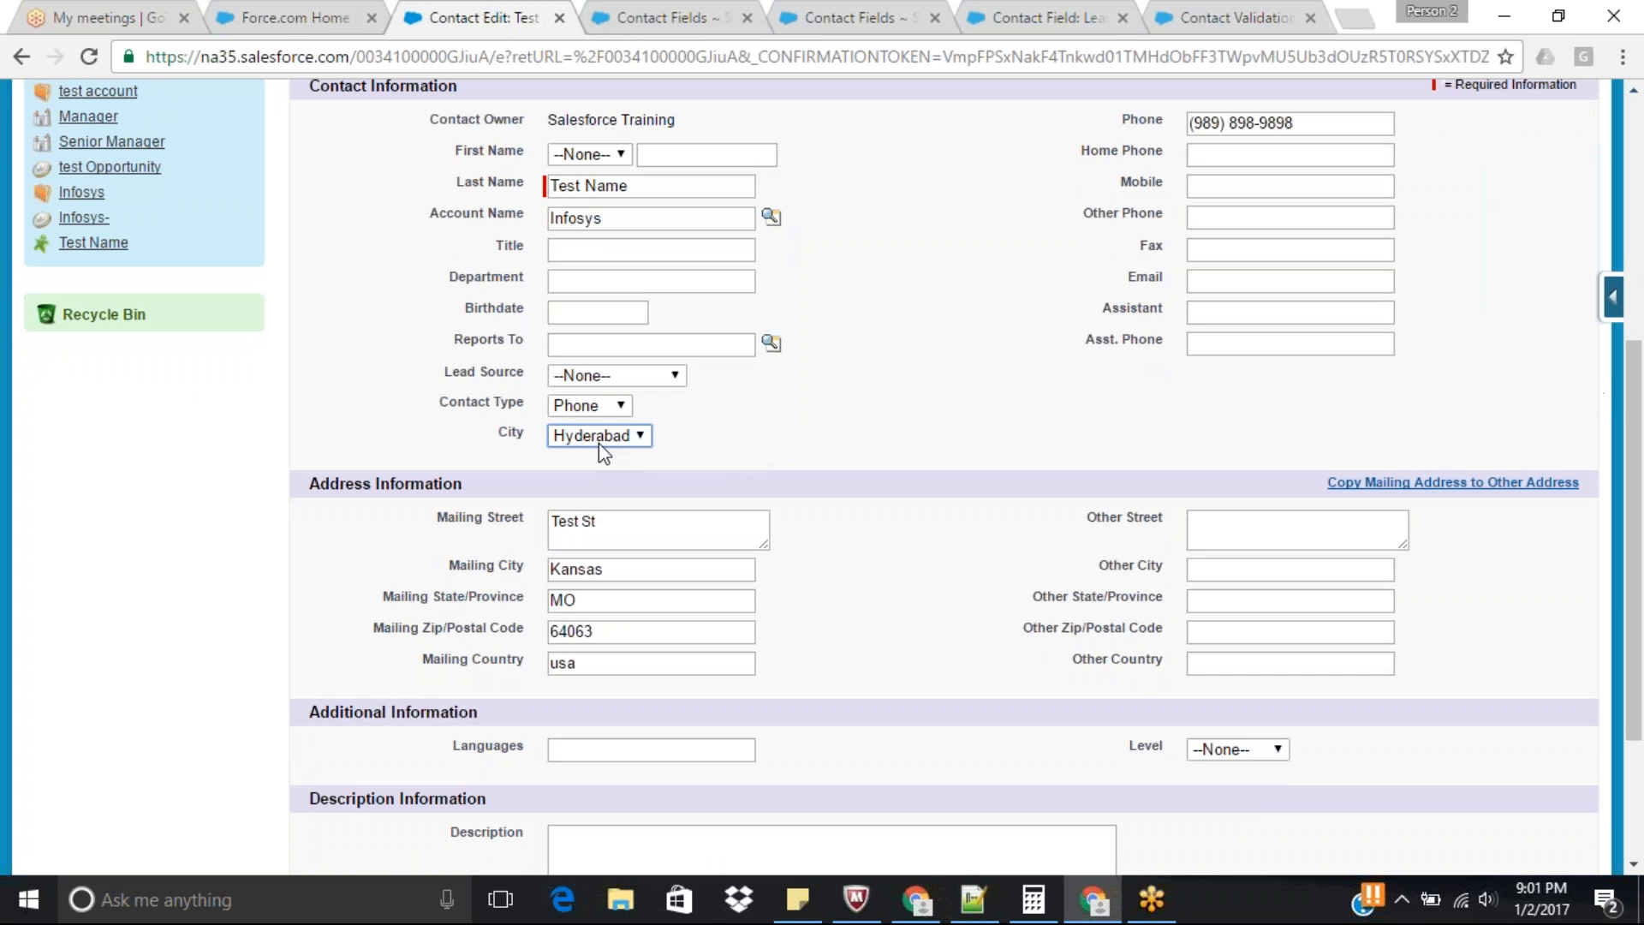
click(1223, 274)
drag(1641, 347, 1642, 298)
click(723, 142)
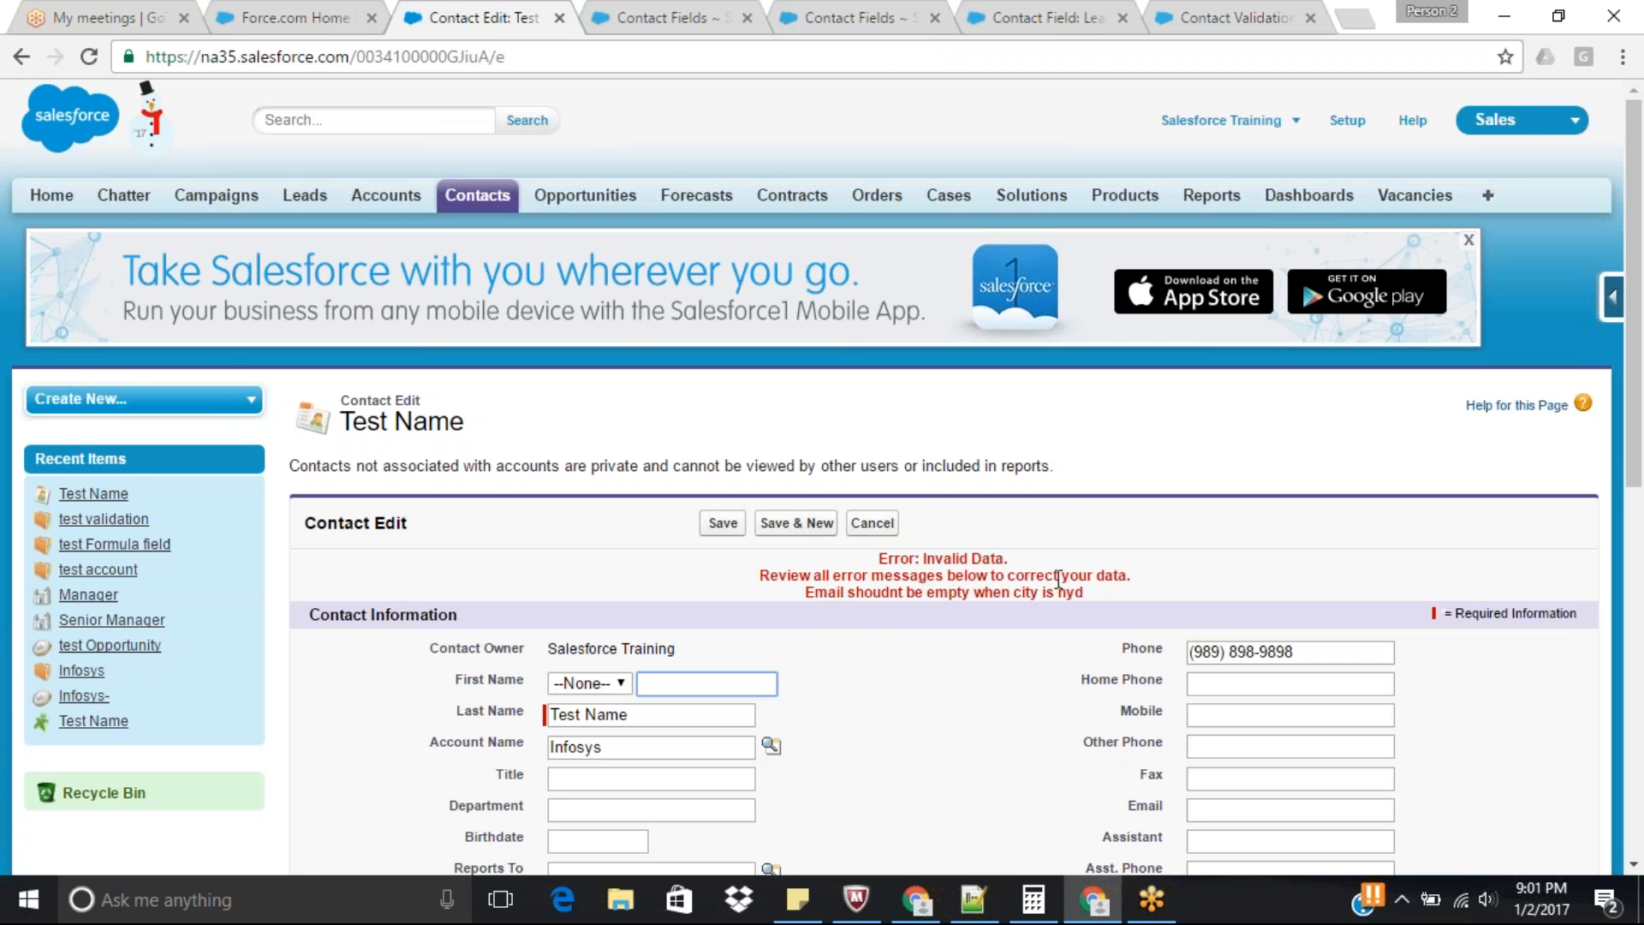
Fill in the contact's Email field with a test address and save the contact.
scroll(1059, 580, down, 5)
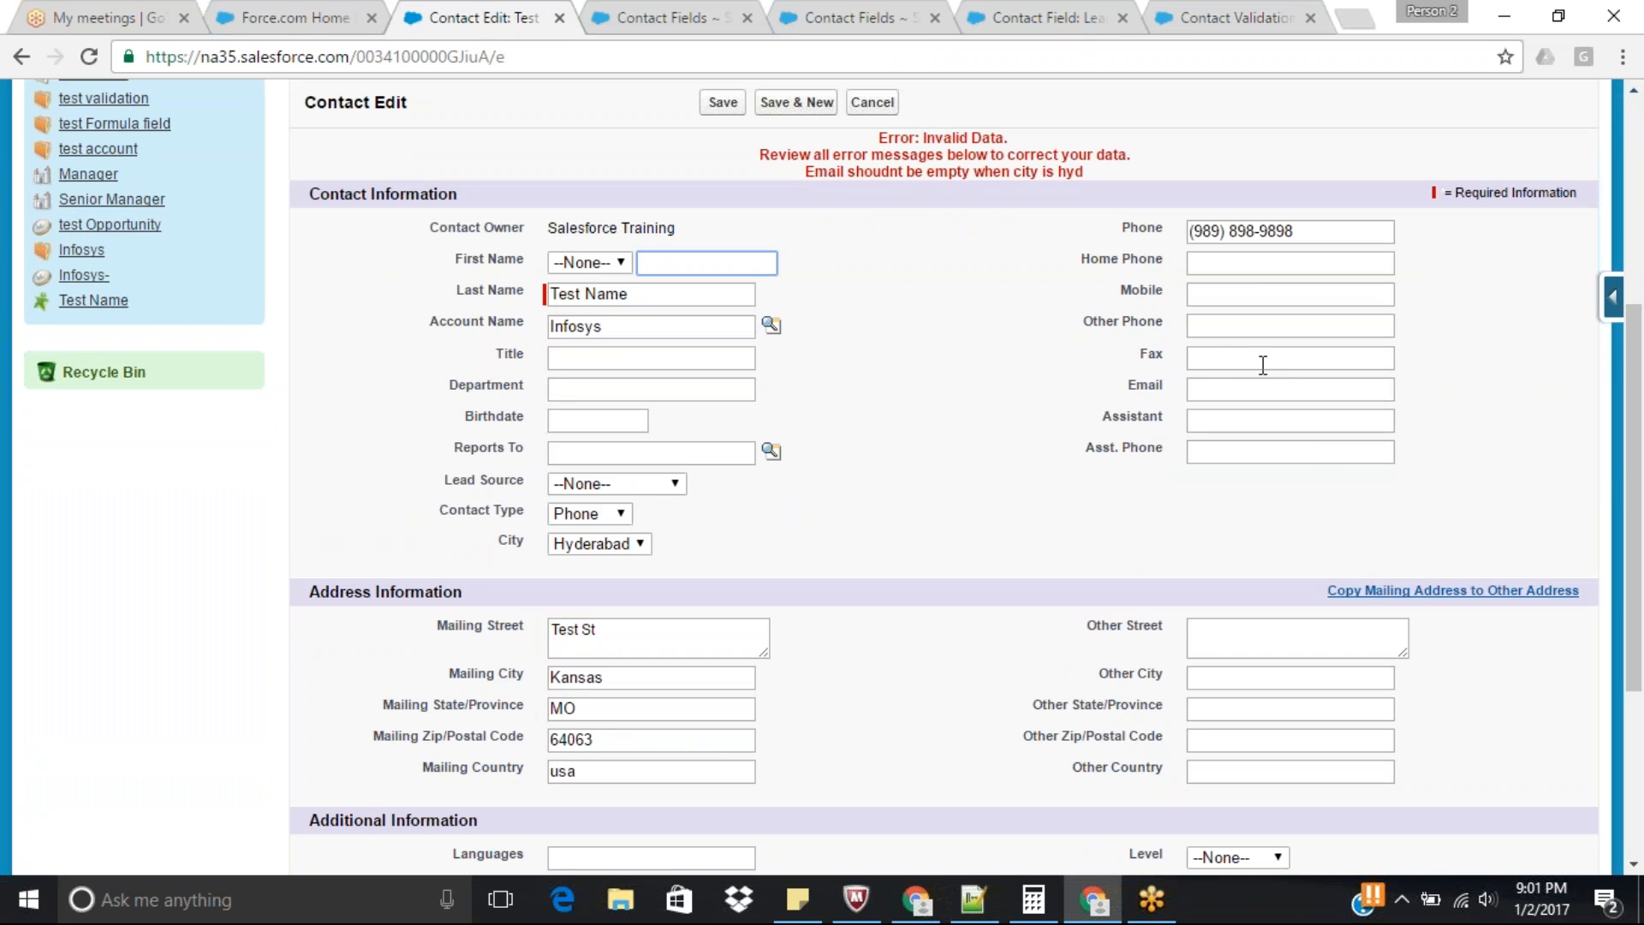
click(1241, 389)
click(1246, 417)
click(722, 102)
drag(1635, 227, 1642, 391)
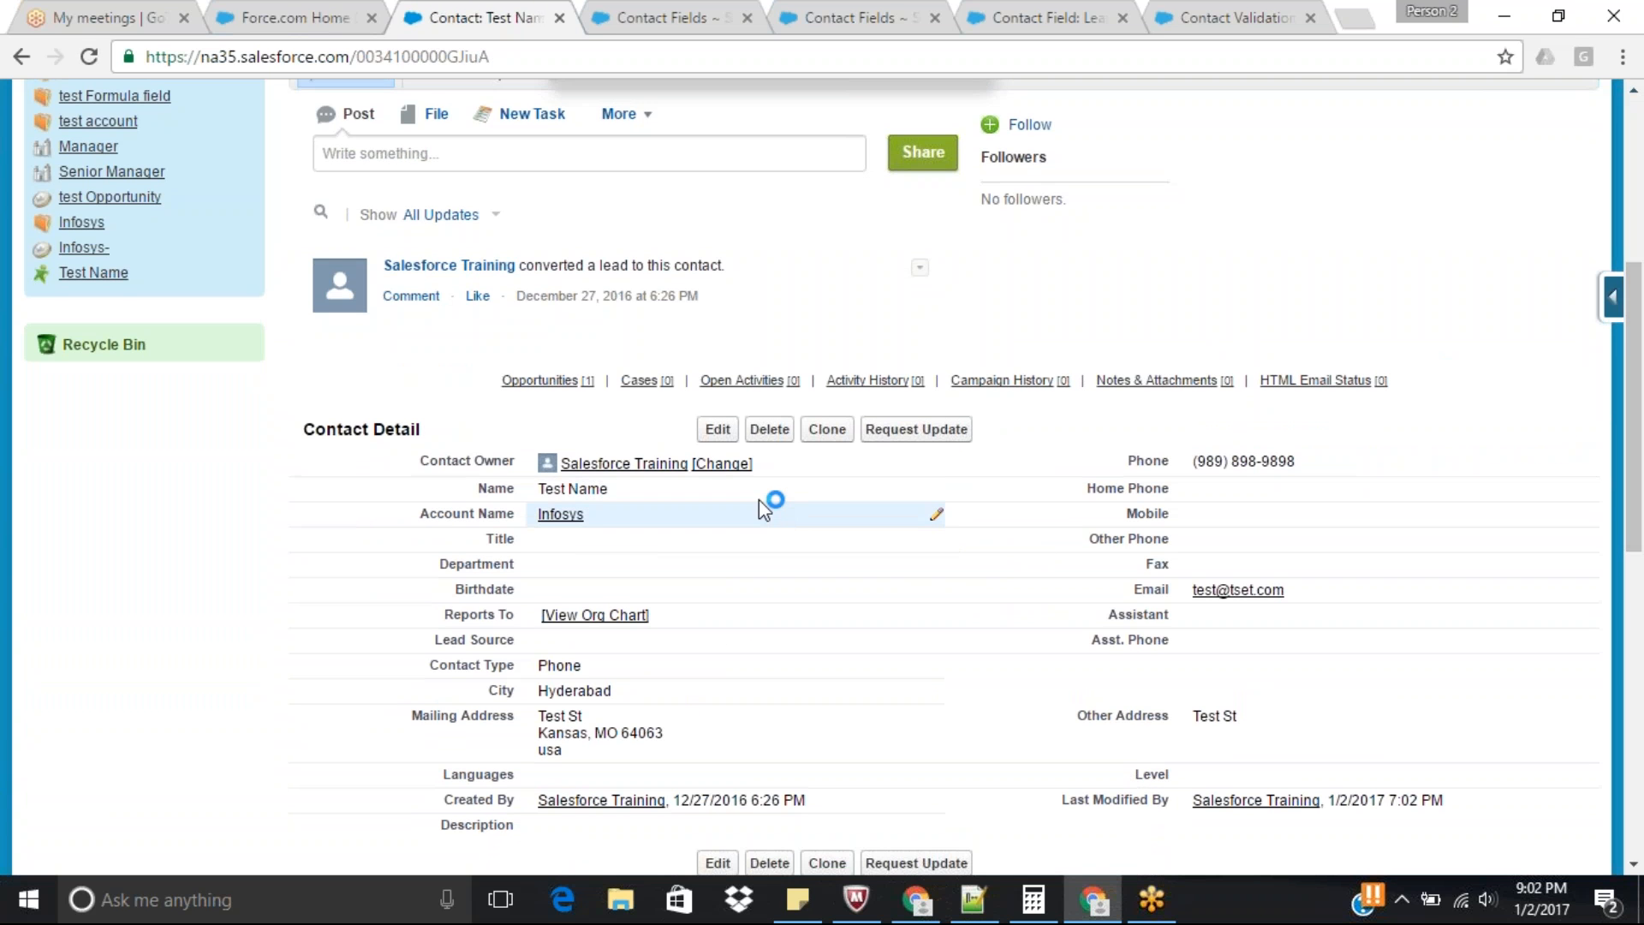
Edit the test contact to set City to Banglore, clear the Email field, and save it.
click(717, 429)
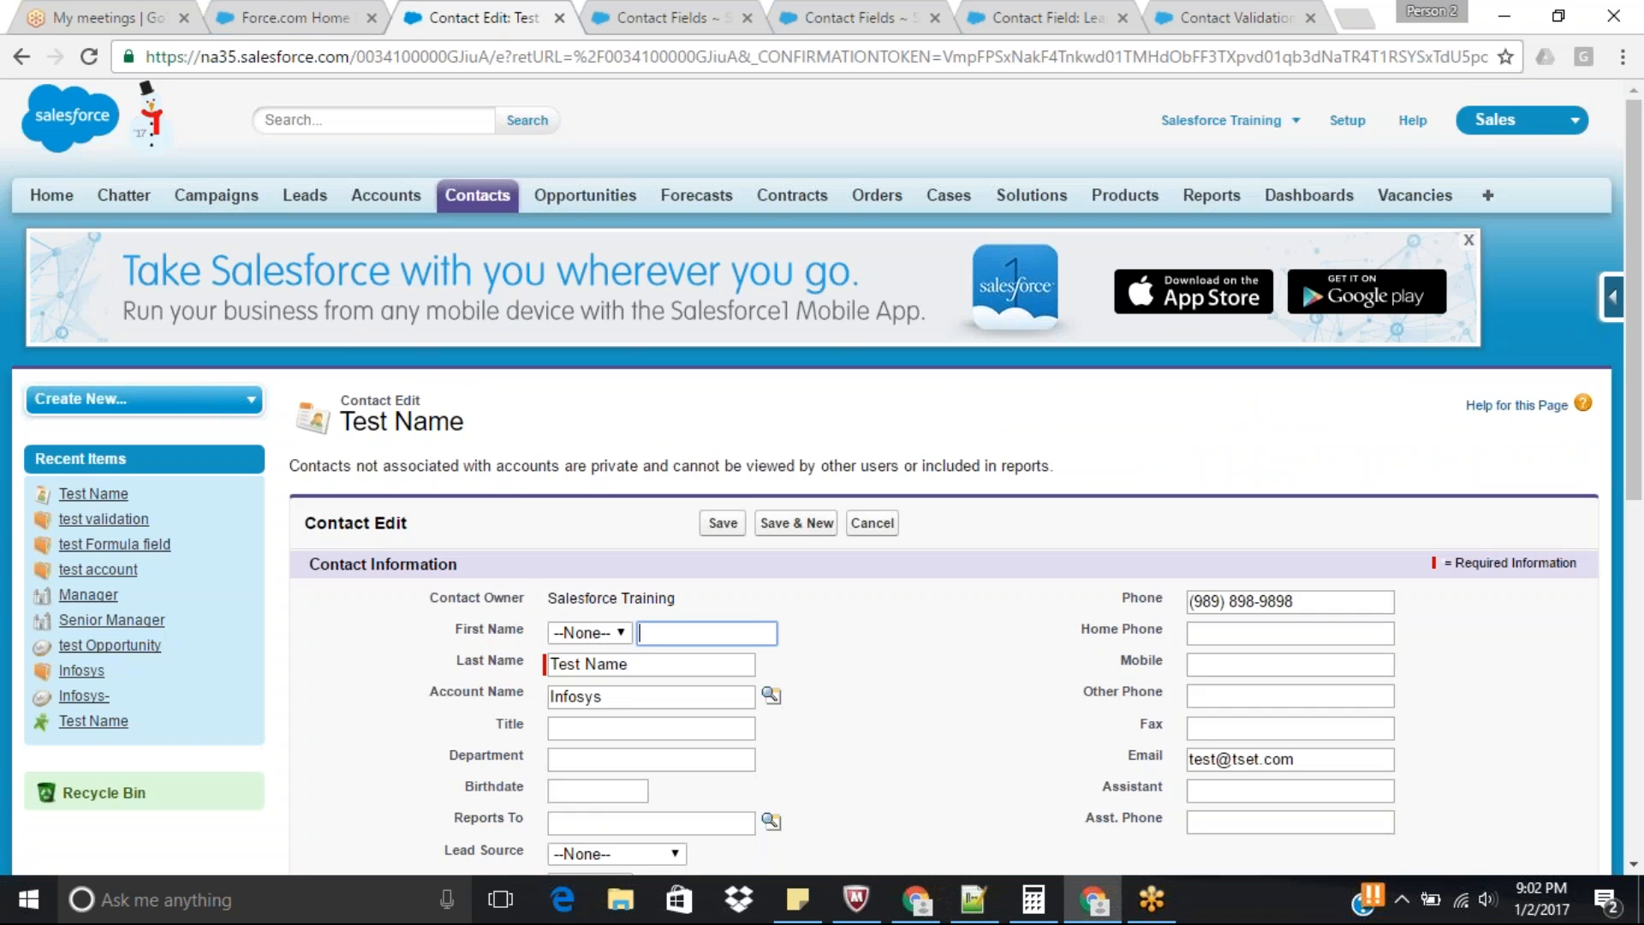
scroll(1409, 535, down, 3)
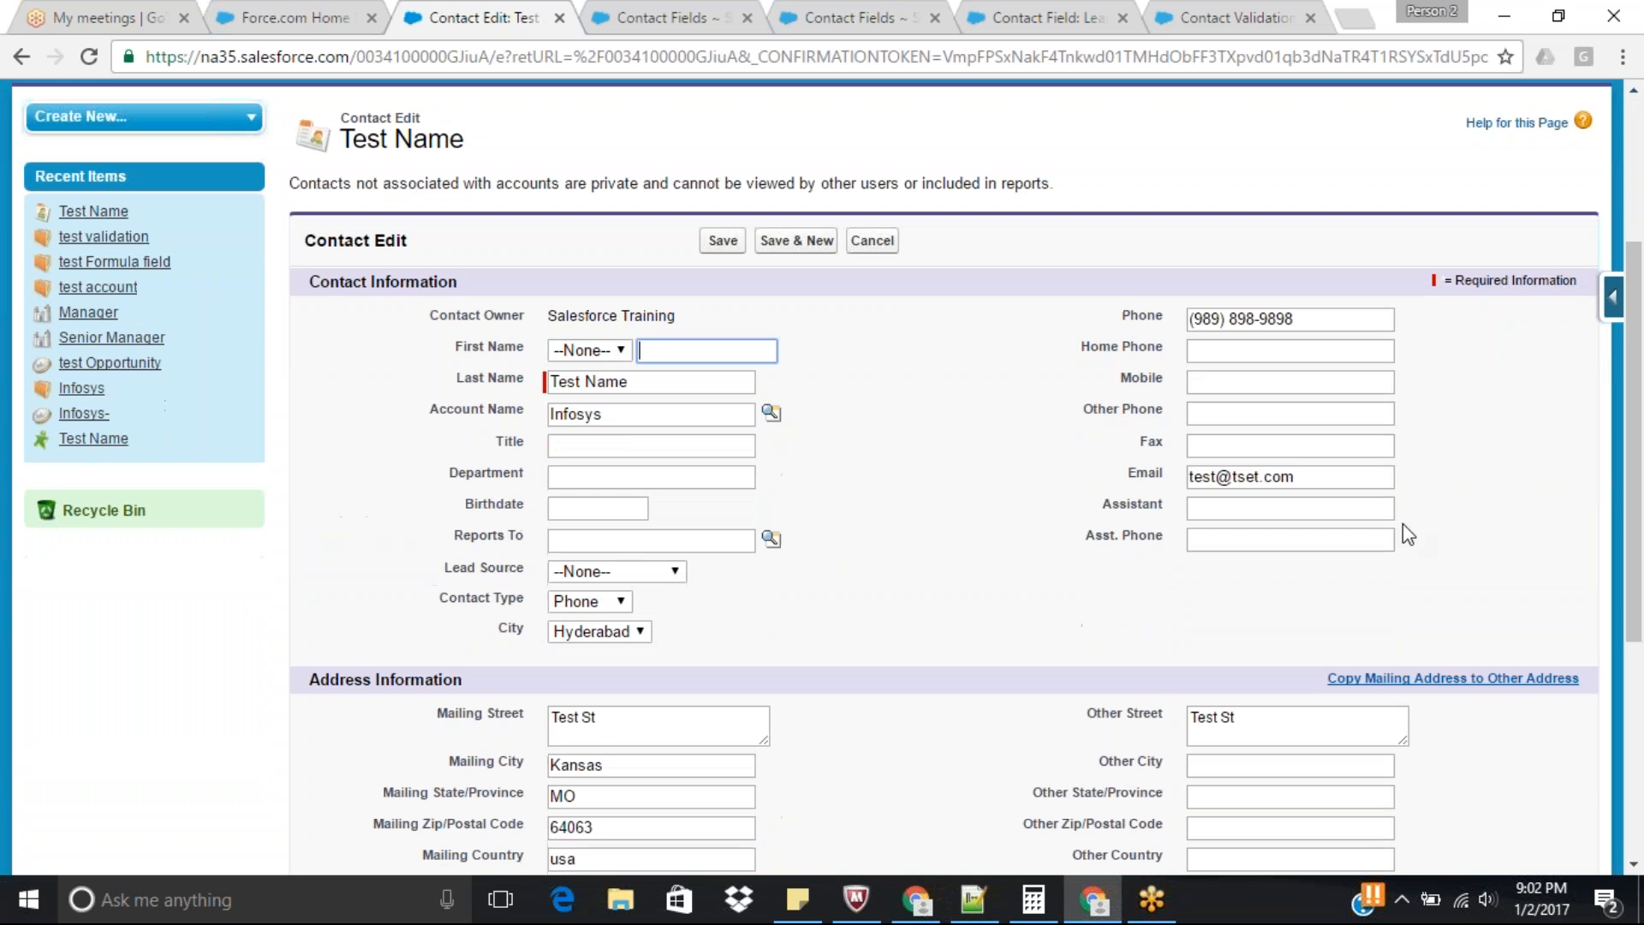
click(596, 632)
click(587, 694)
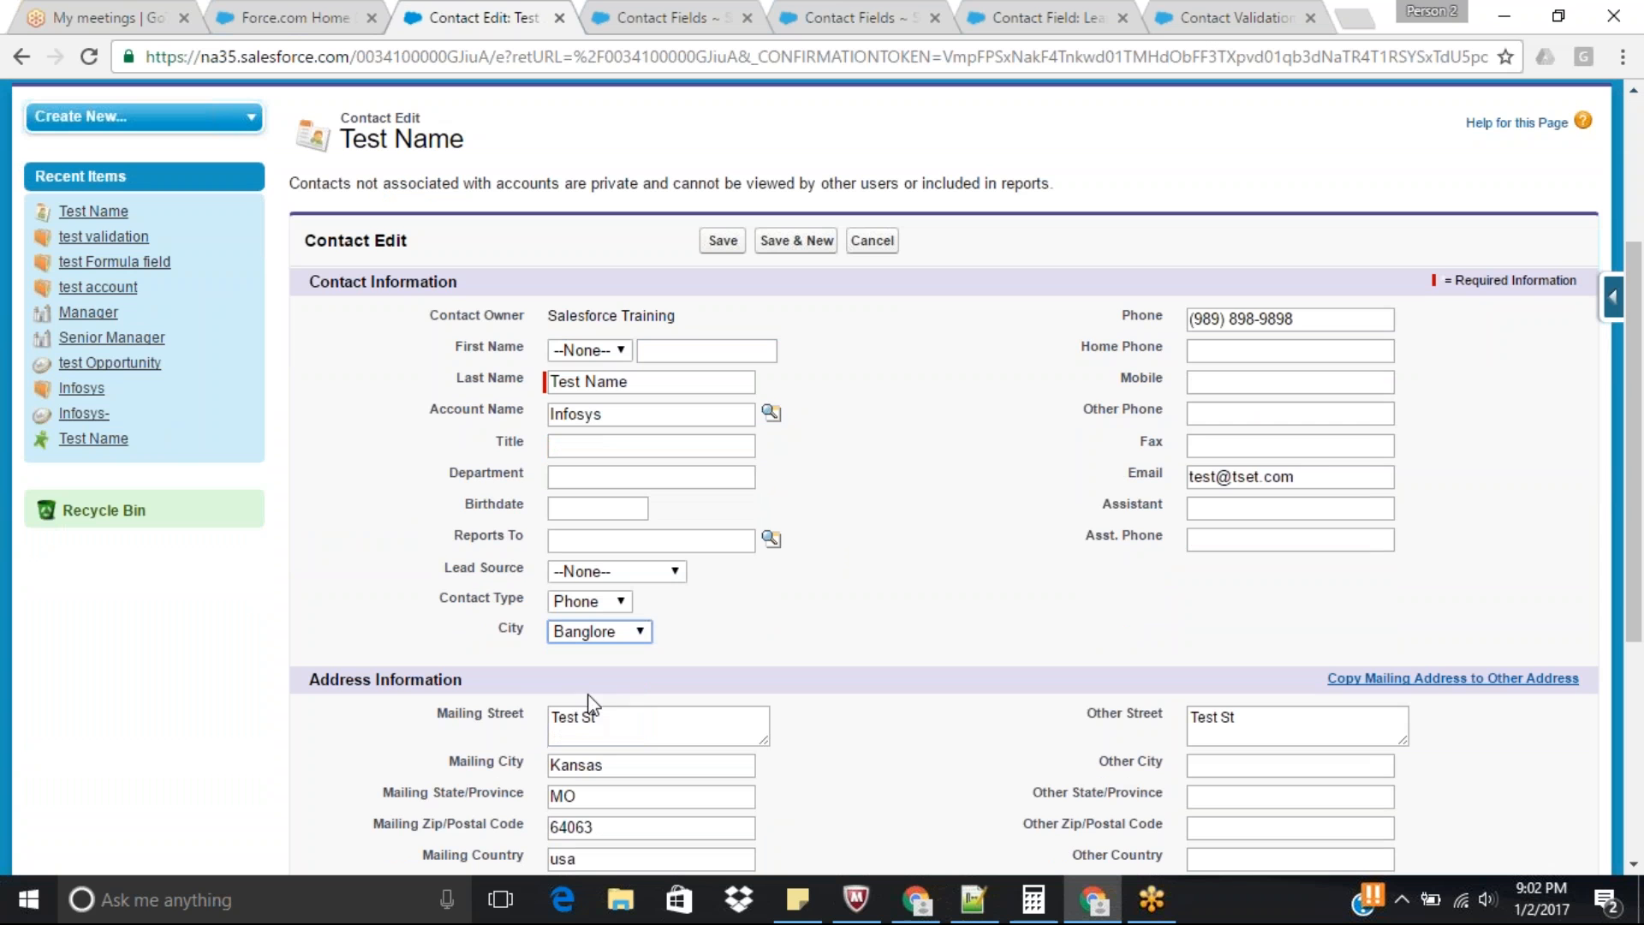
click(1322, 487)
key(ctrl+a)
key(BackSpace)
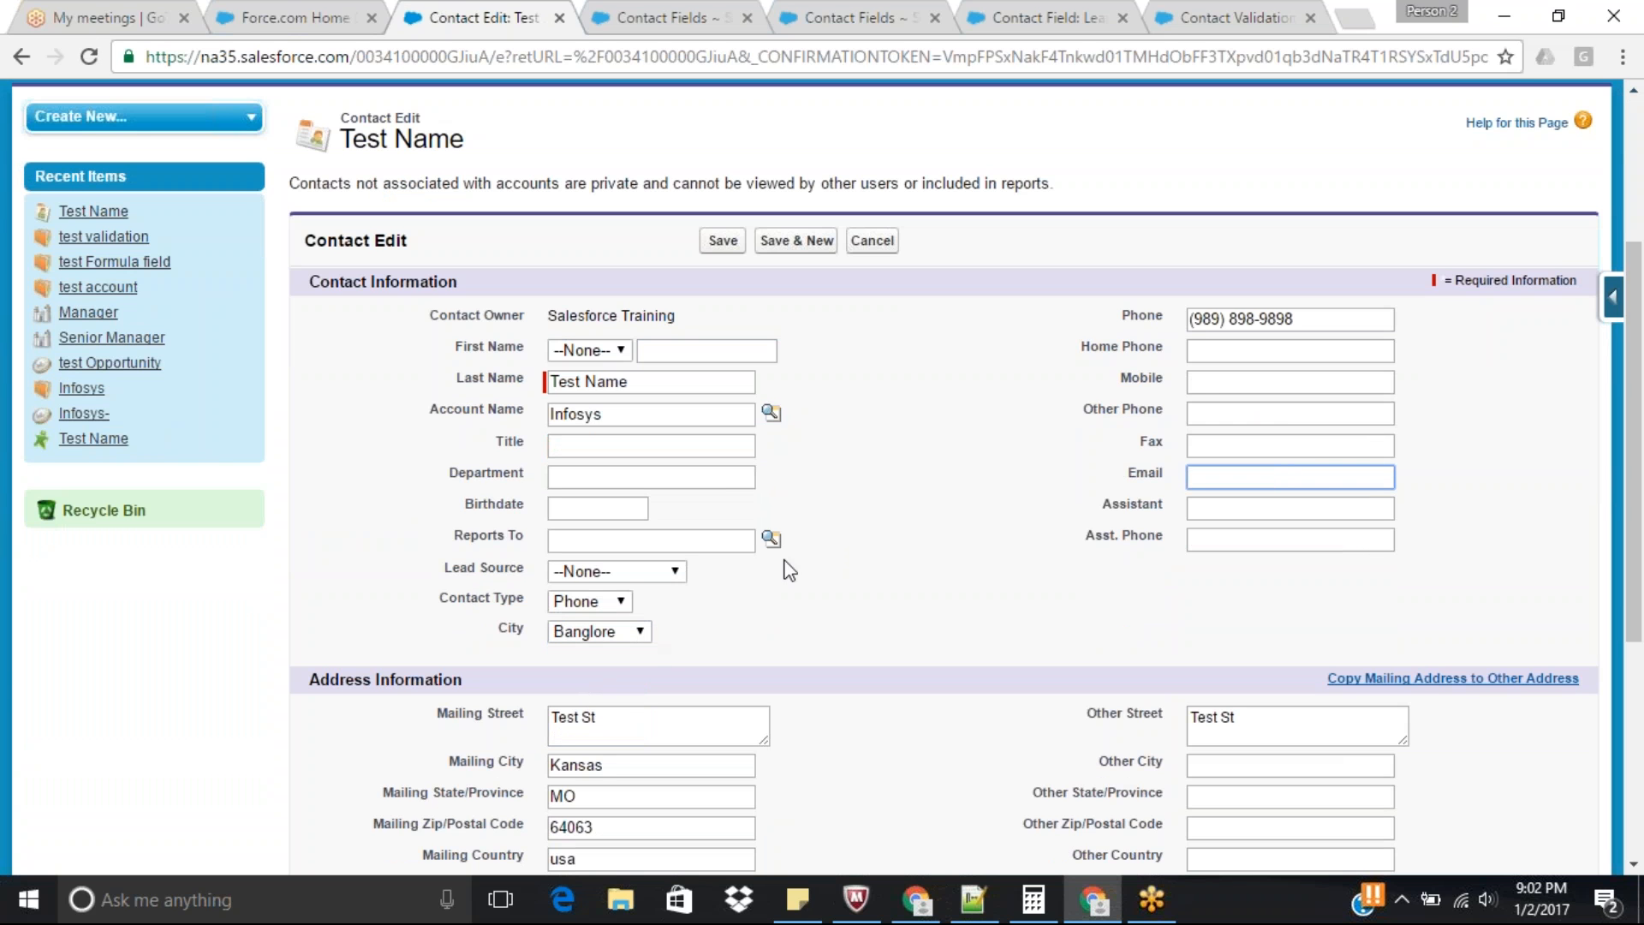
click(723, 240)
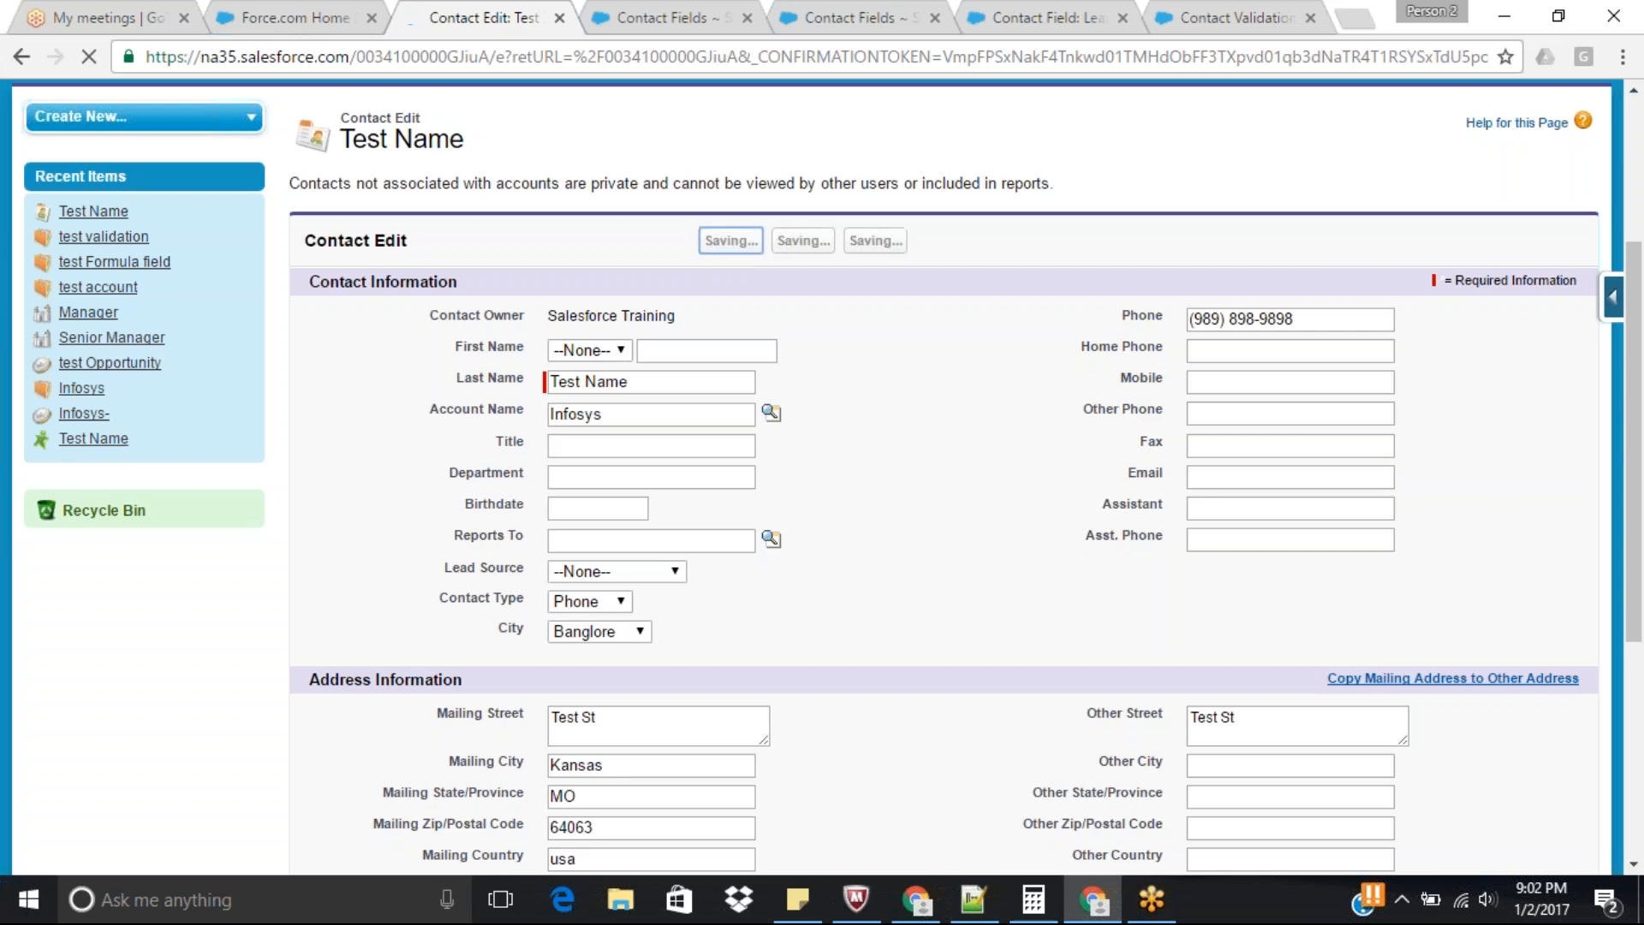
Change City to Hyderabad inline on the contact detail and try to save with Email left empty.
scroll(822, 479, down, 6)
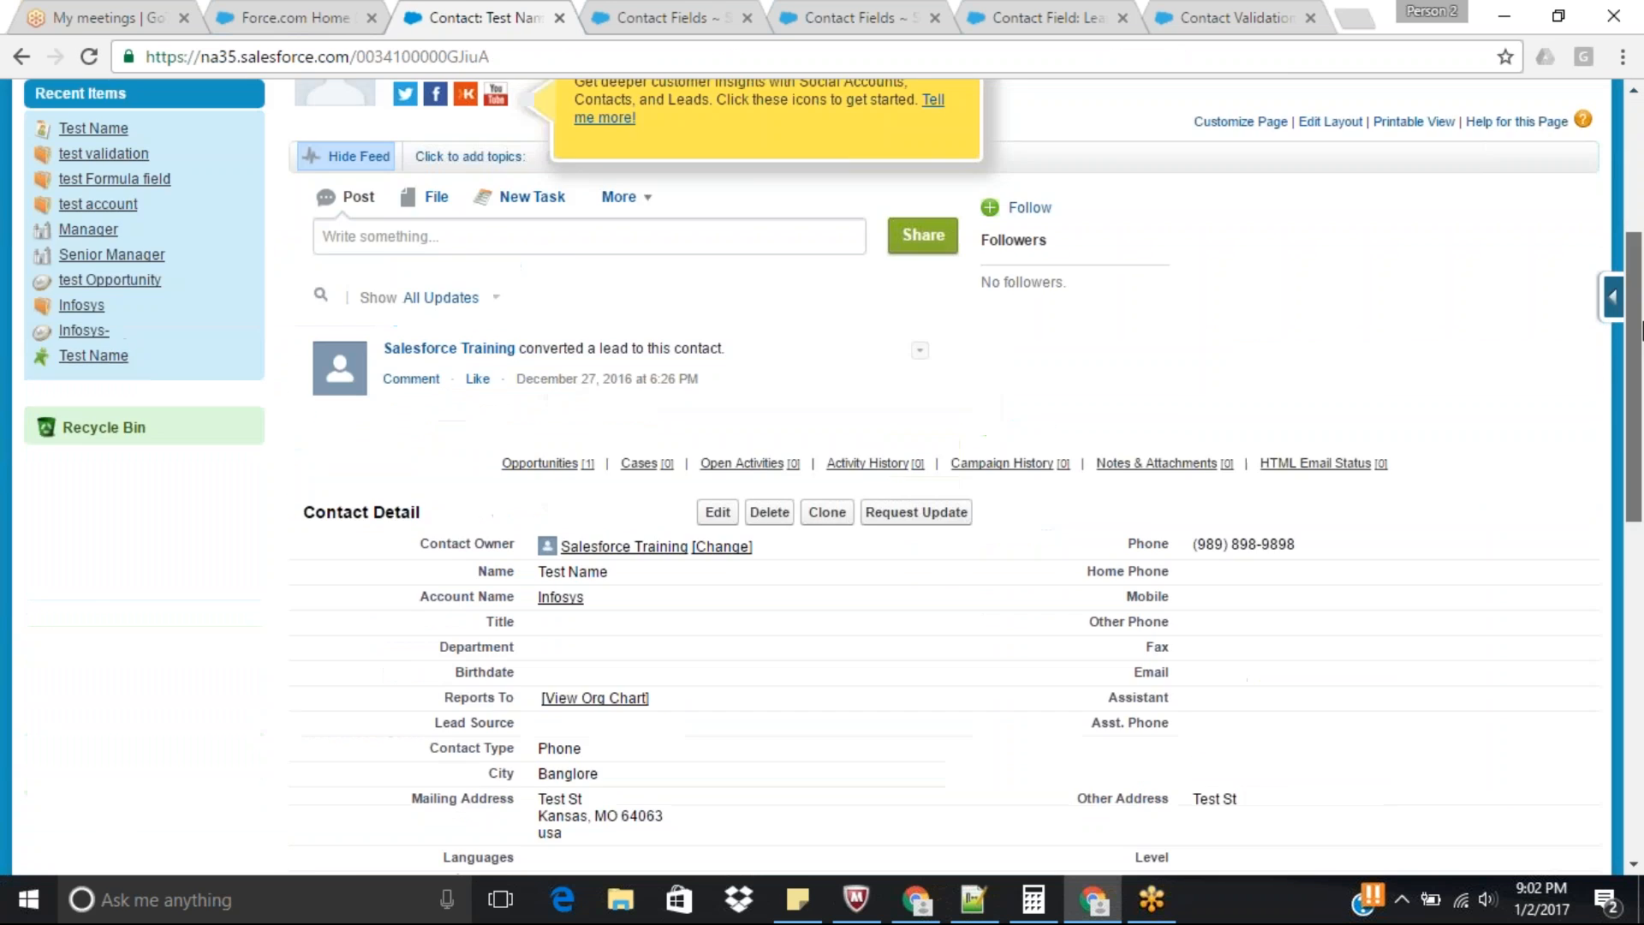
double_click(600, 632)
click(605, 634)
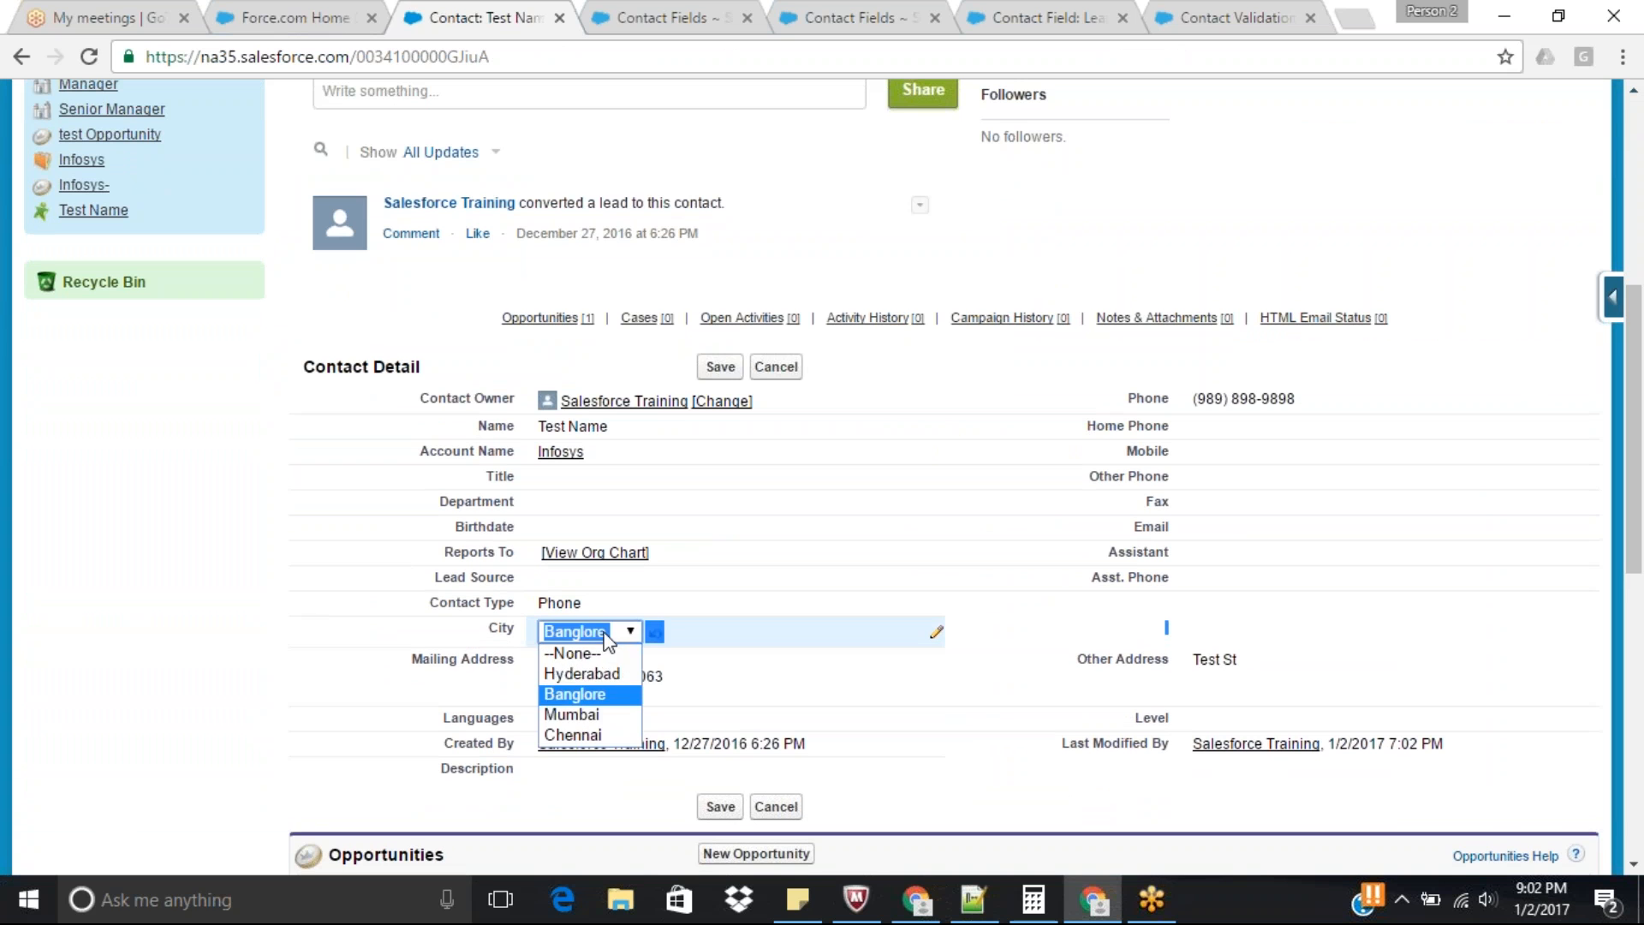
click(578, 676)
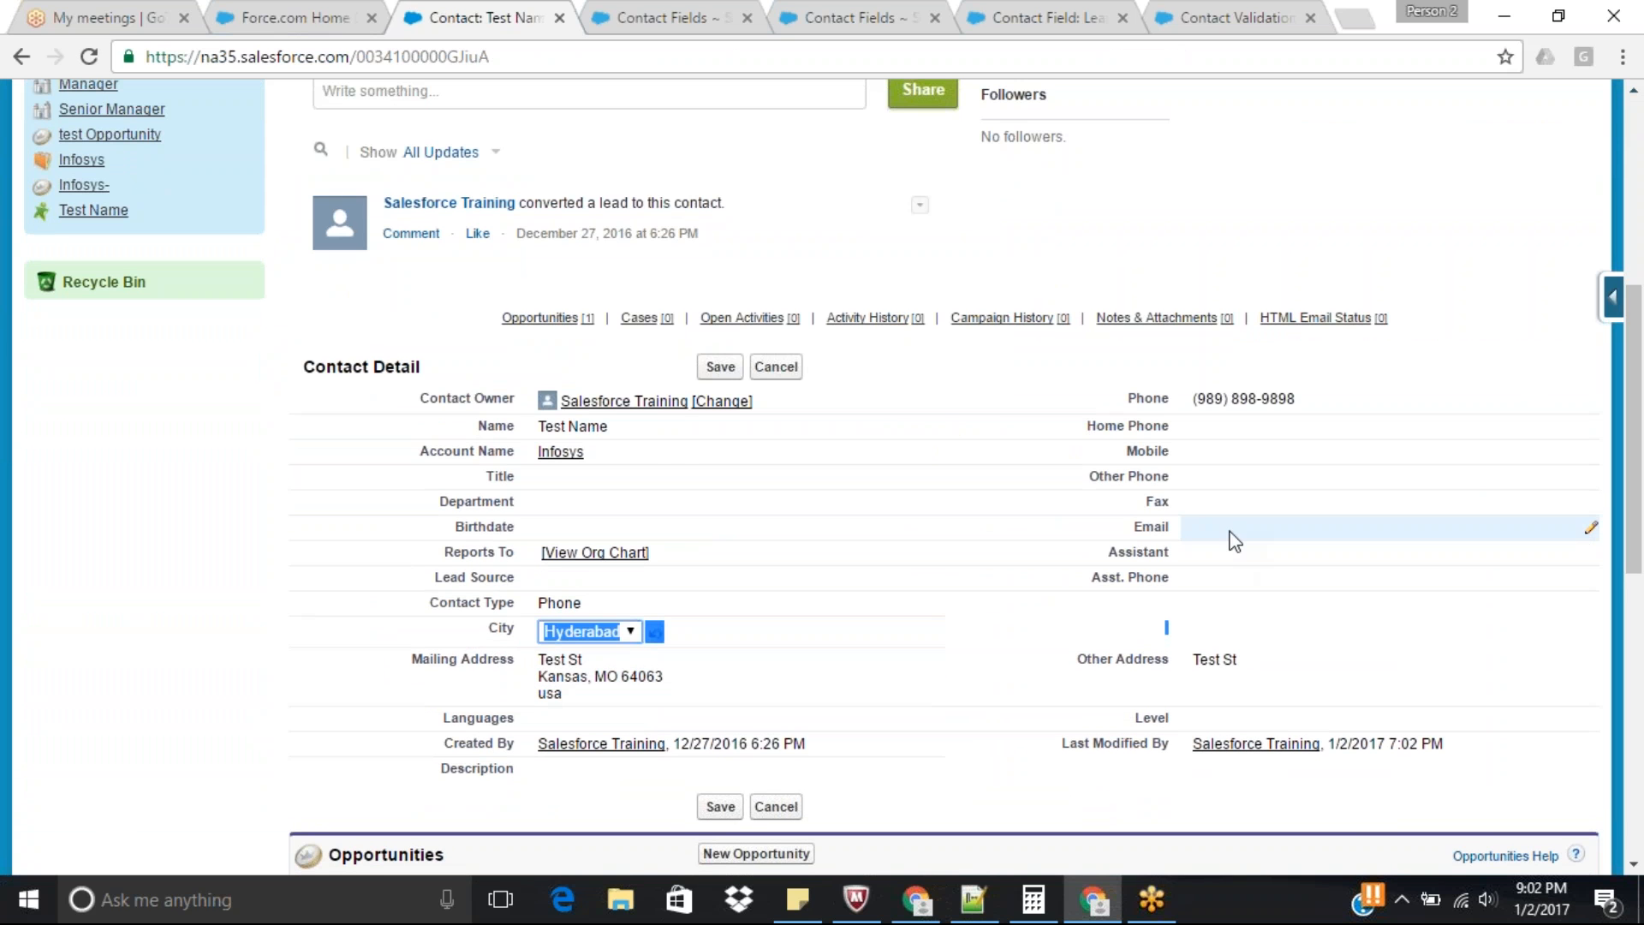
click(718, 366)
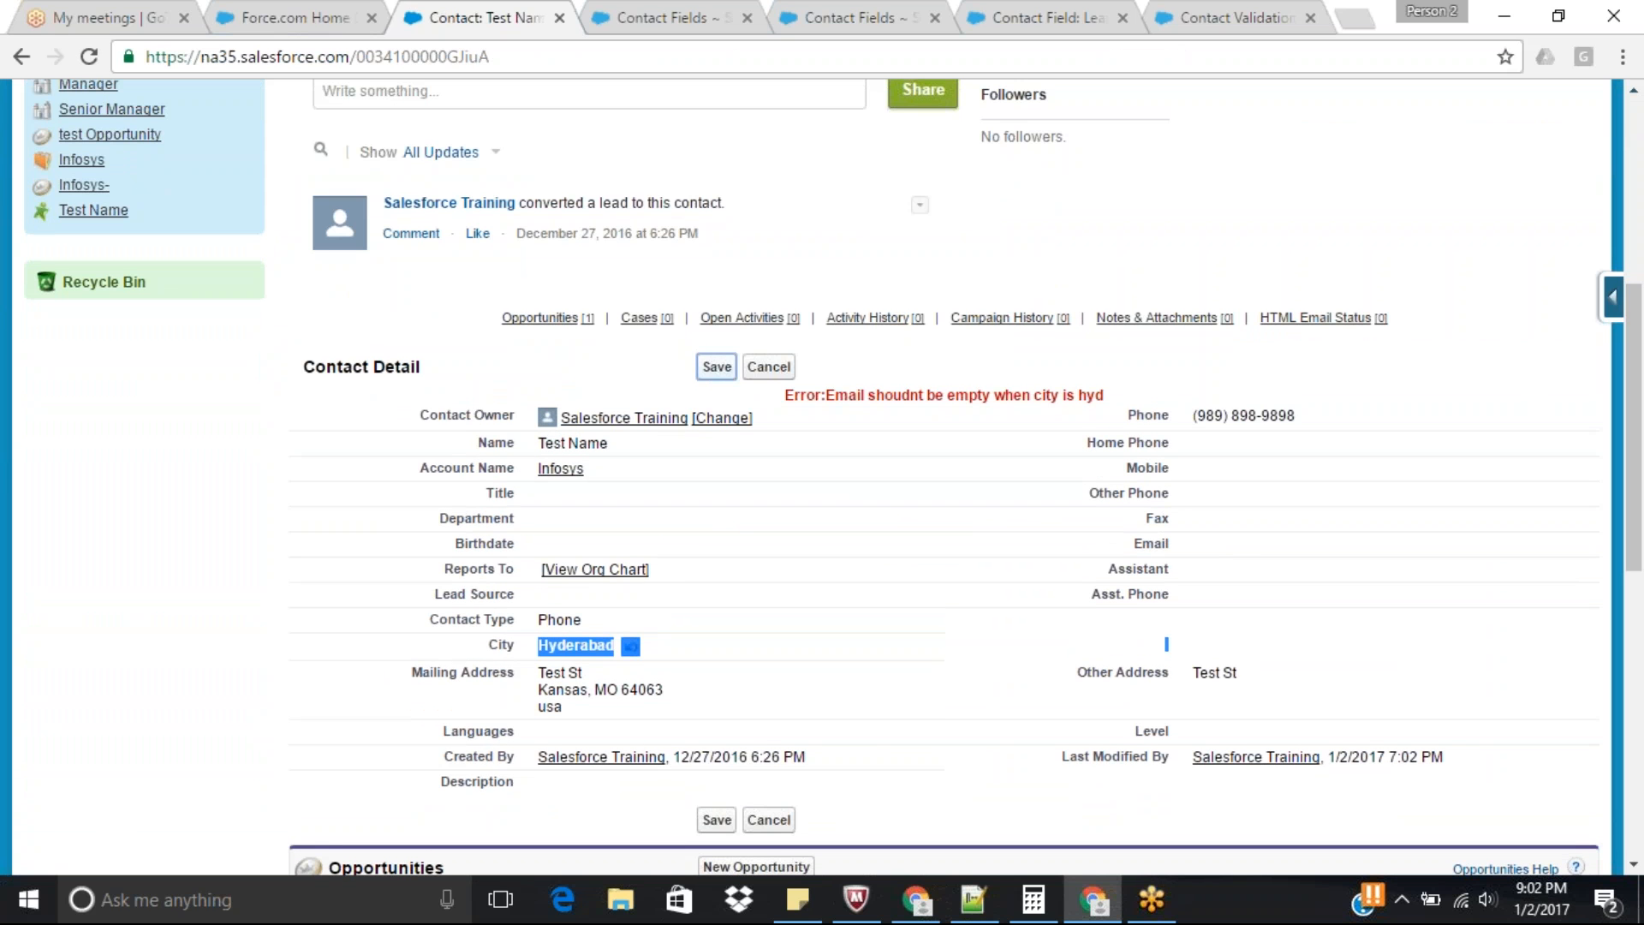
mouse_move(1147, 903)
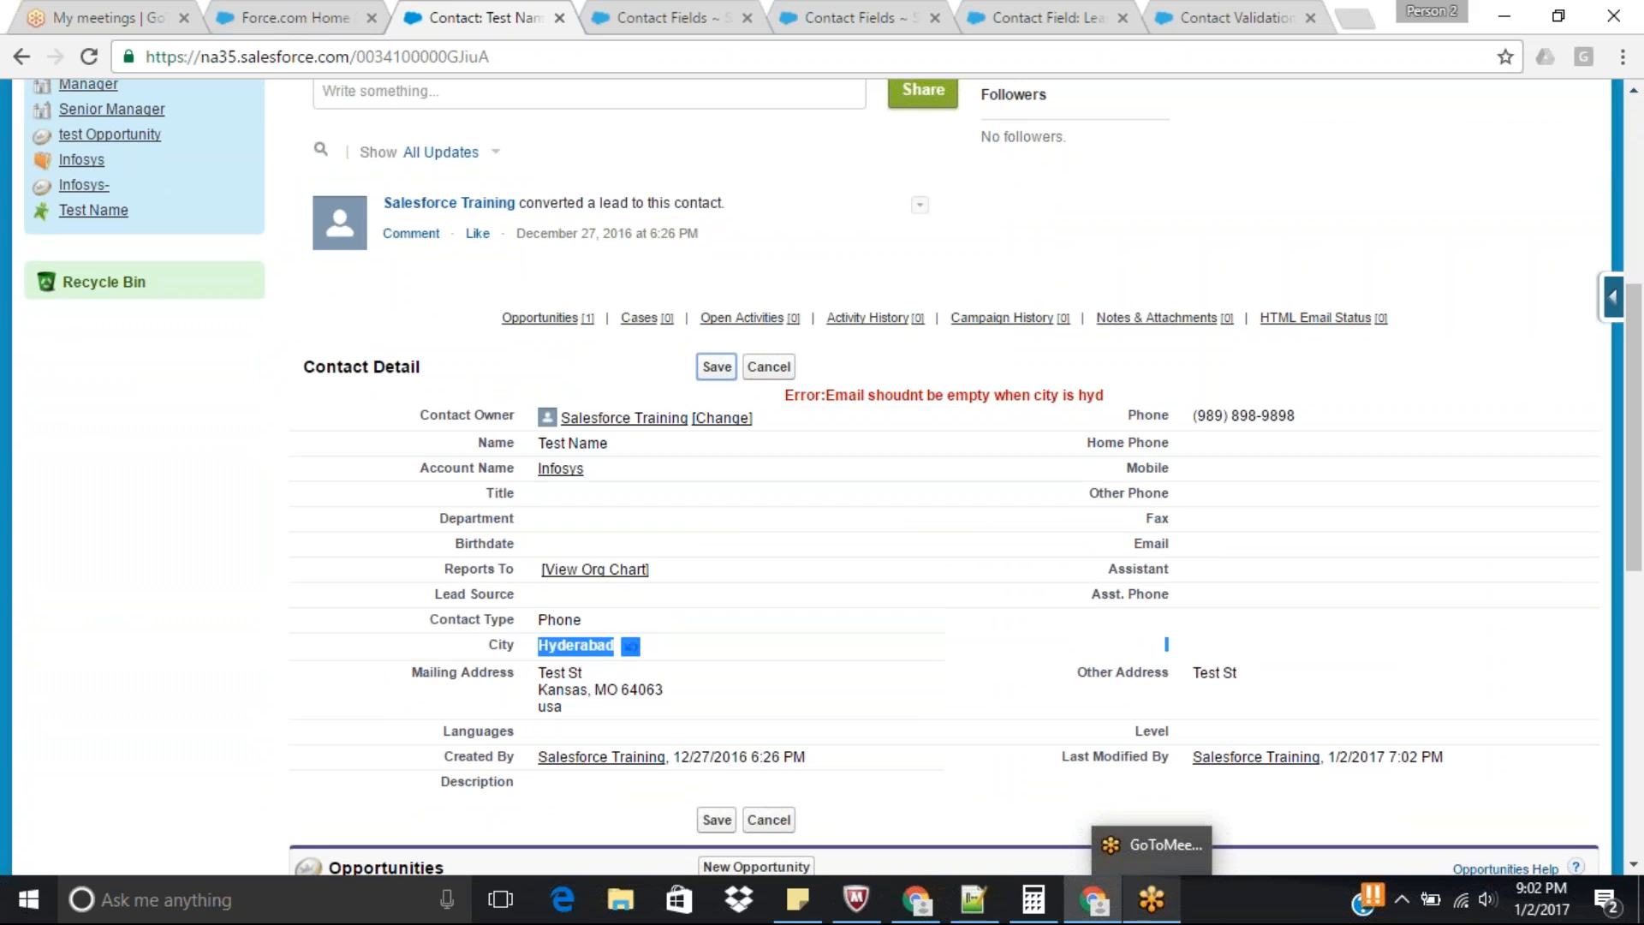